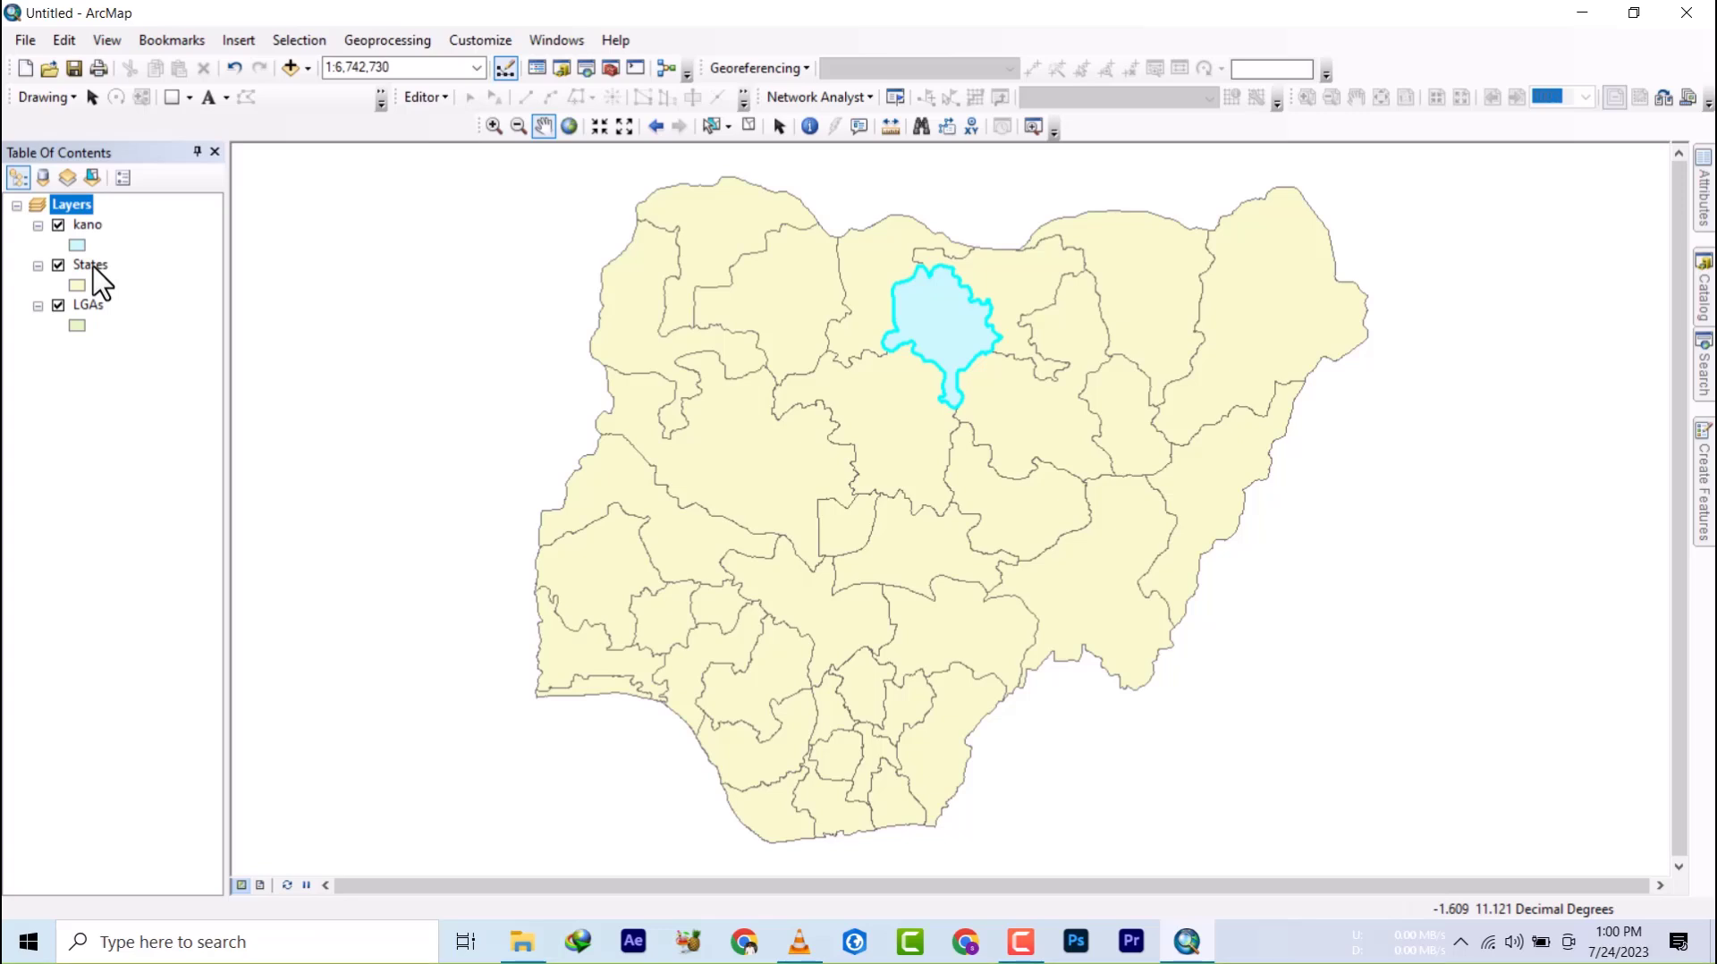
- Hide the LGAs layer and clear the record selection in the attribute table of the States layer
{"action": "left_click", "coordinate": [90, 265]}
{"action": "left_click", "coordinate": [56, 305]}
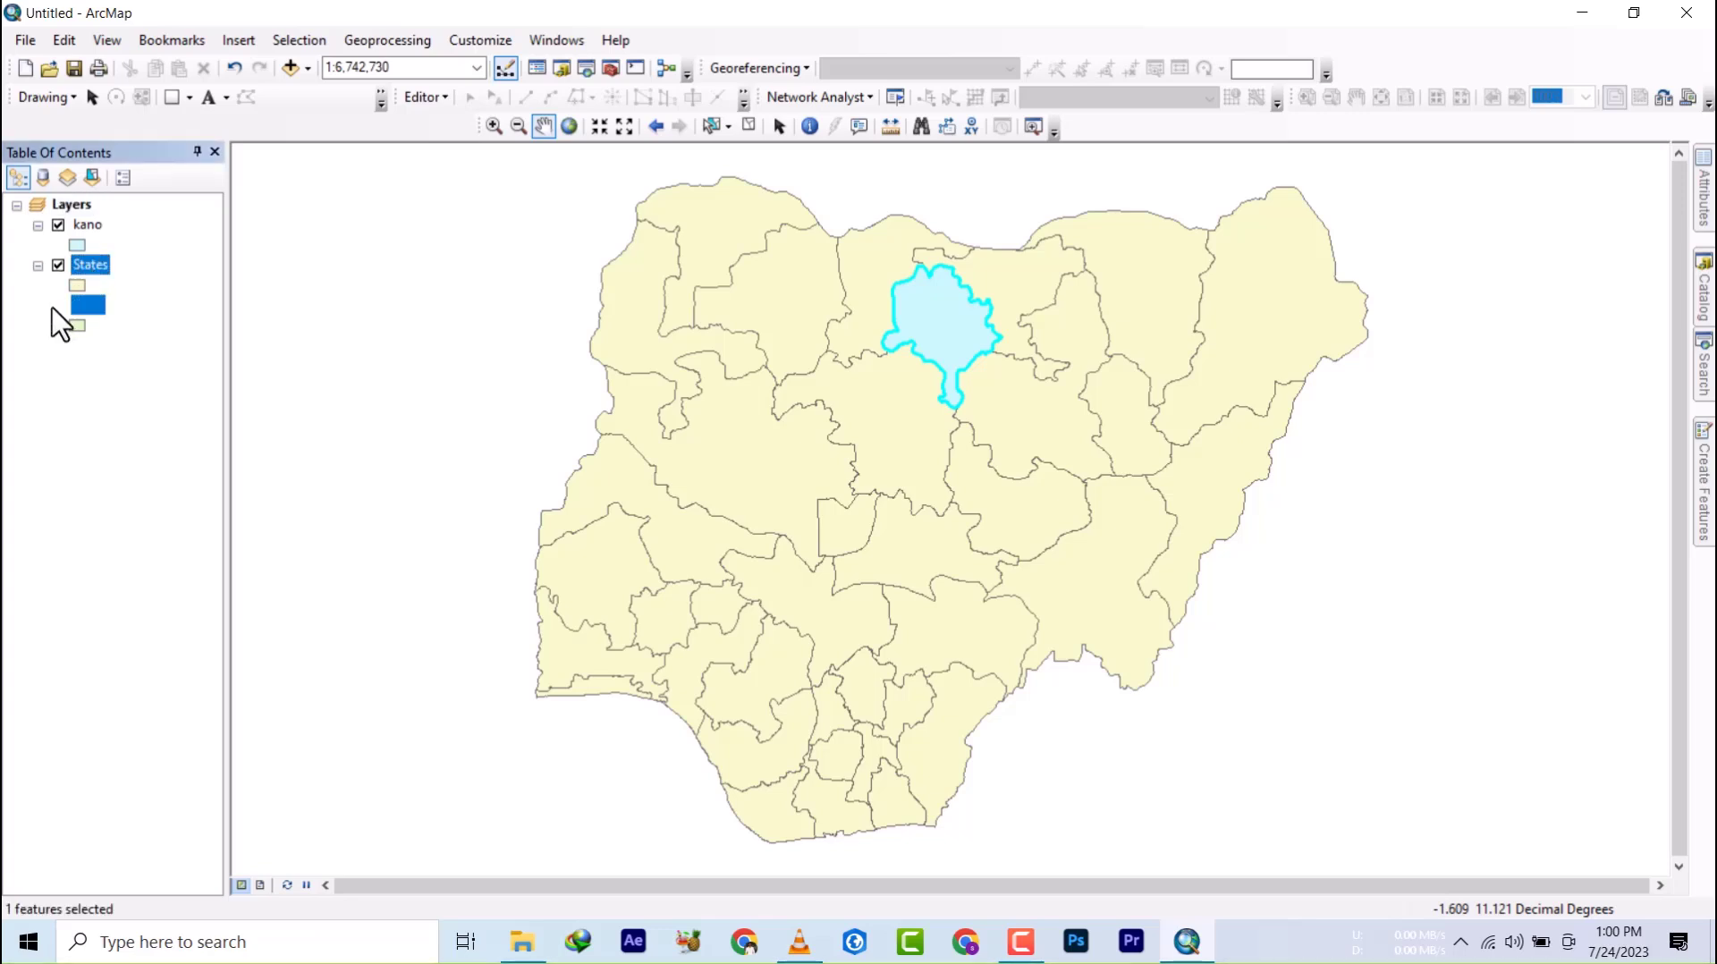
{"action": "right_click", "coordinate": [87, 266]}
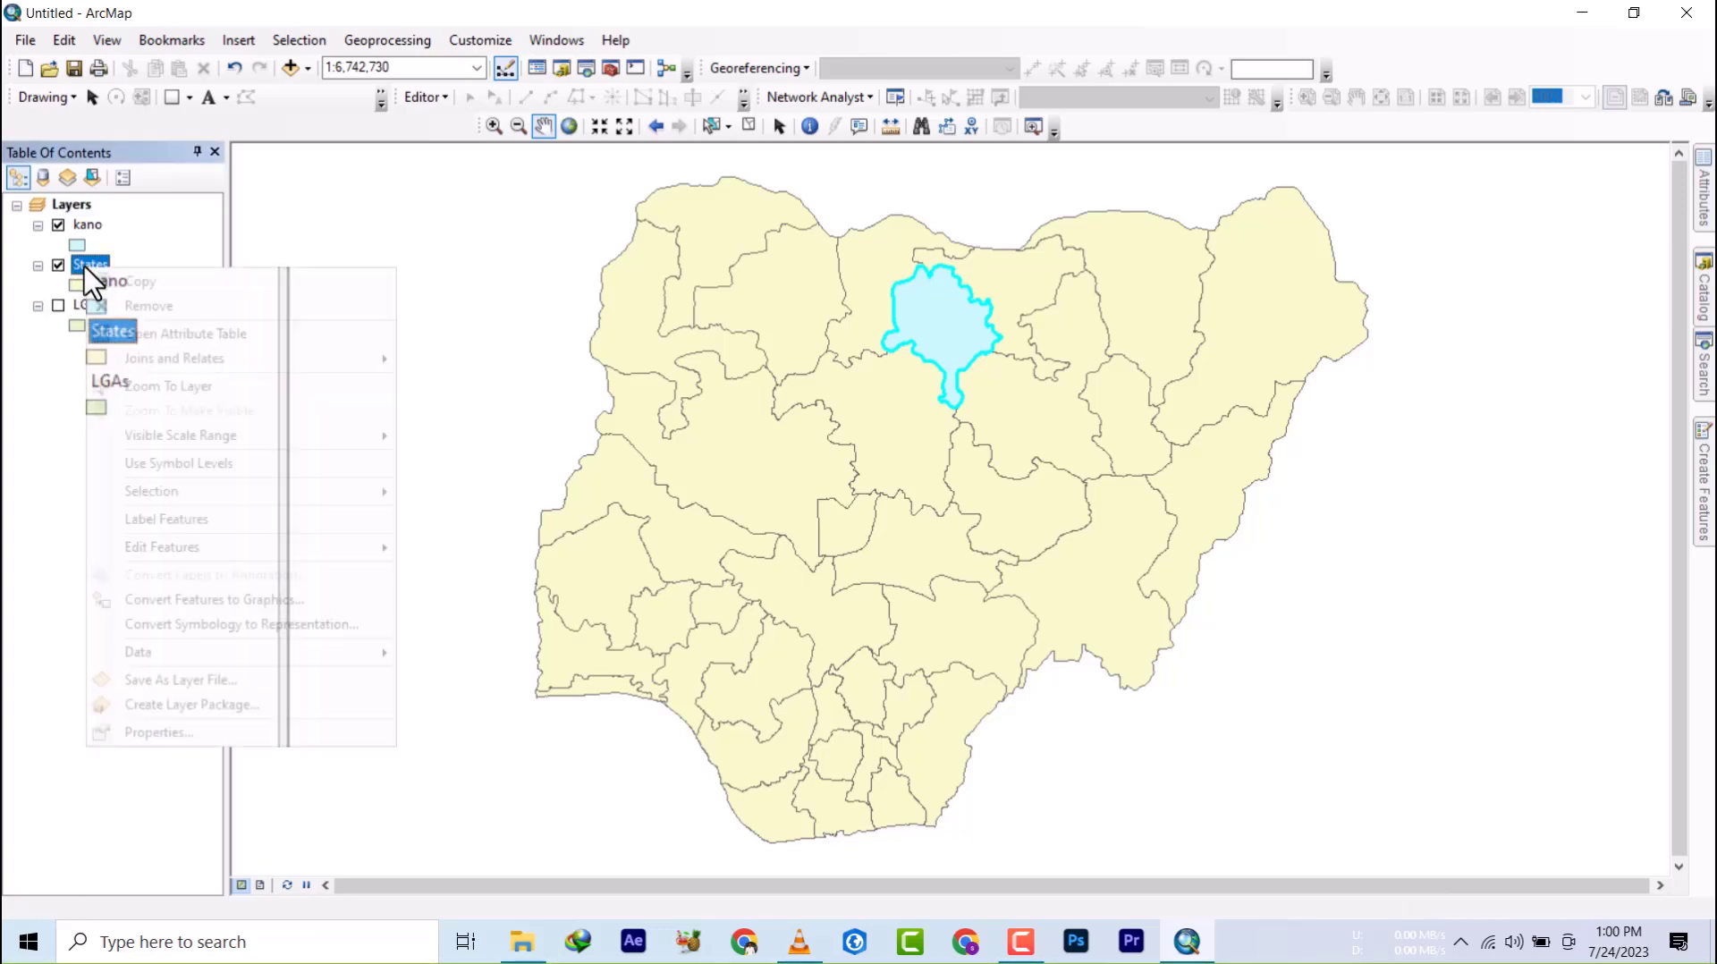
{"action": "left_click", "coordinate": [125, 310]}
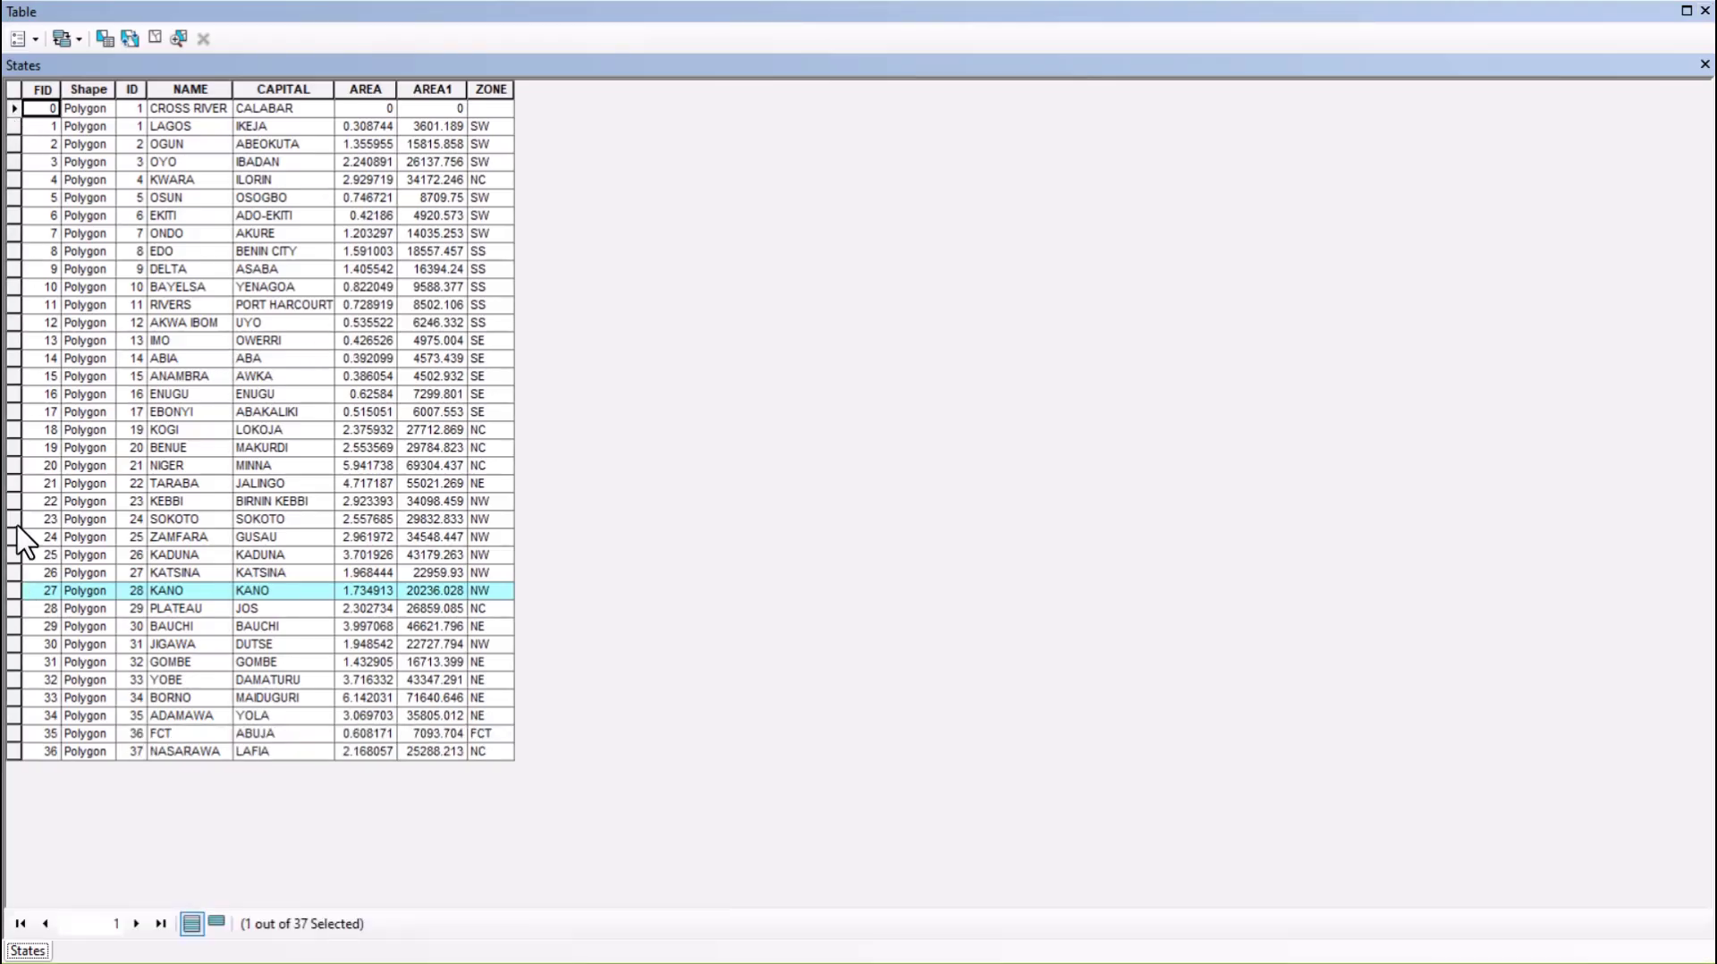
{"action": "left_click", "coordinate": [13, 90]}
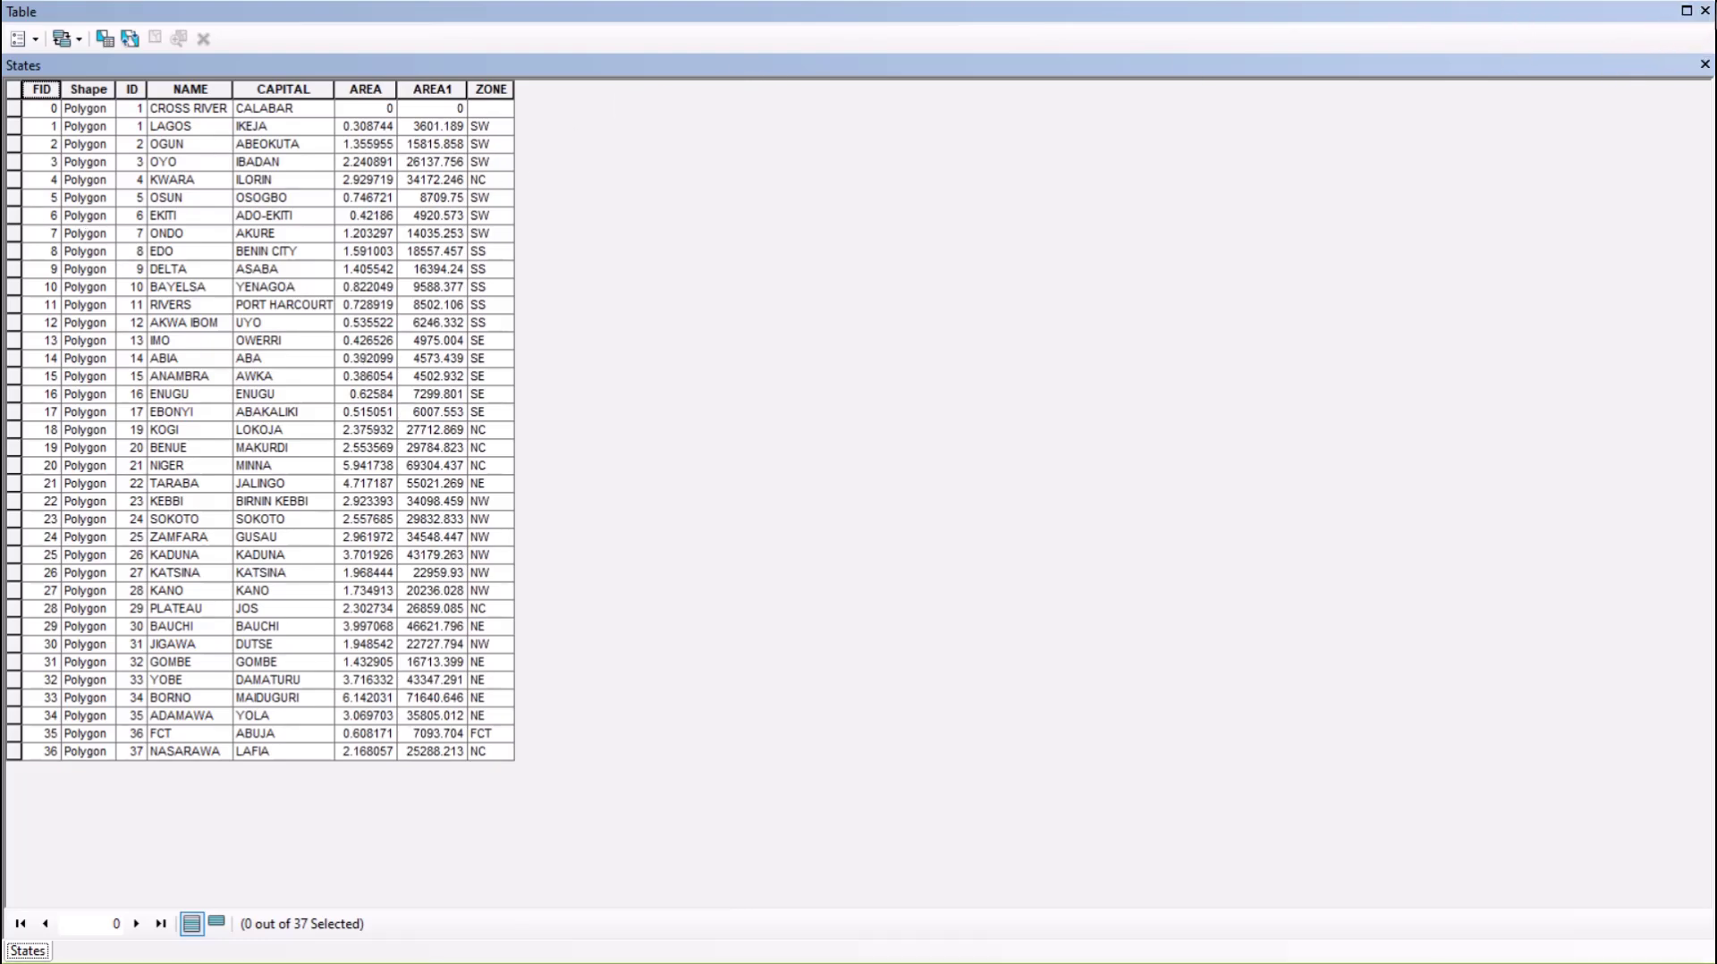
{"action": "left_click", "coordinate": [1705, 10]}
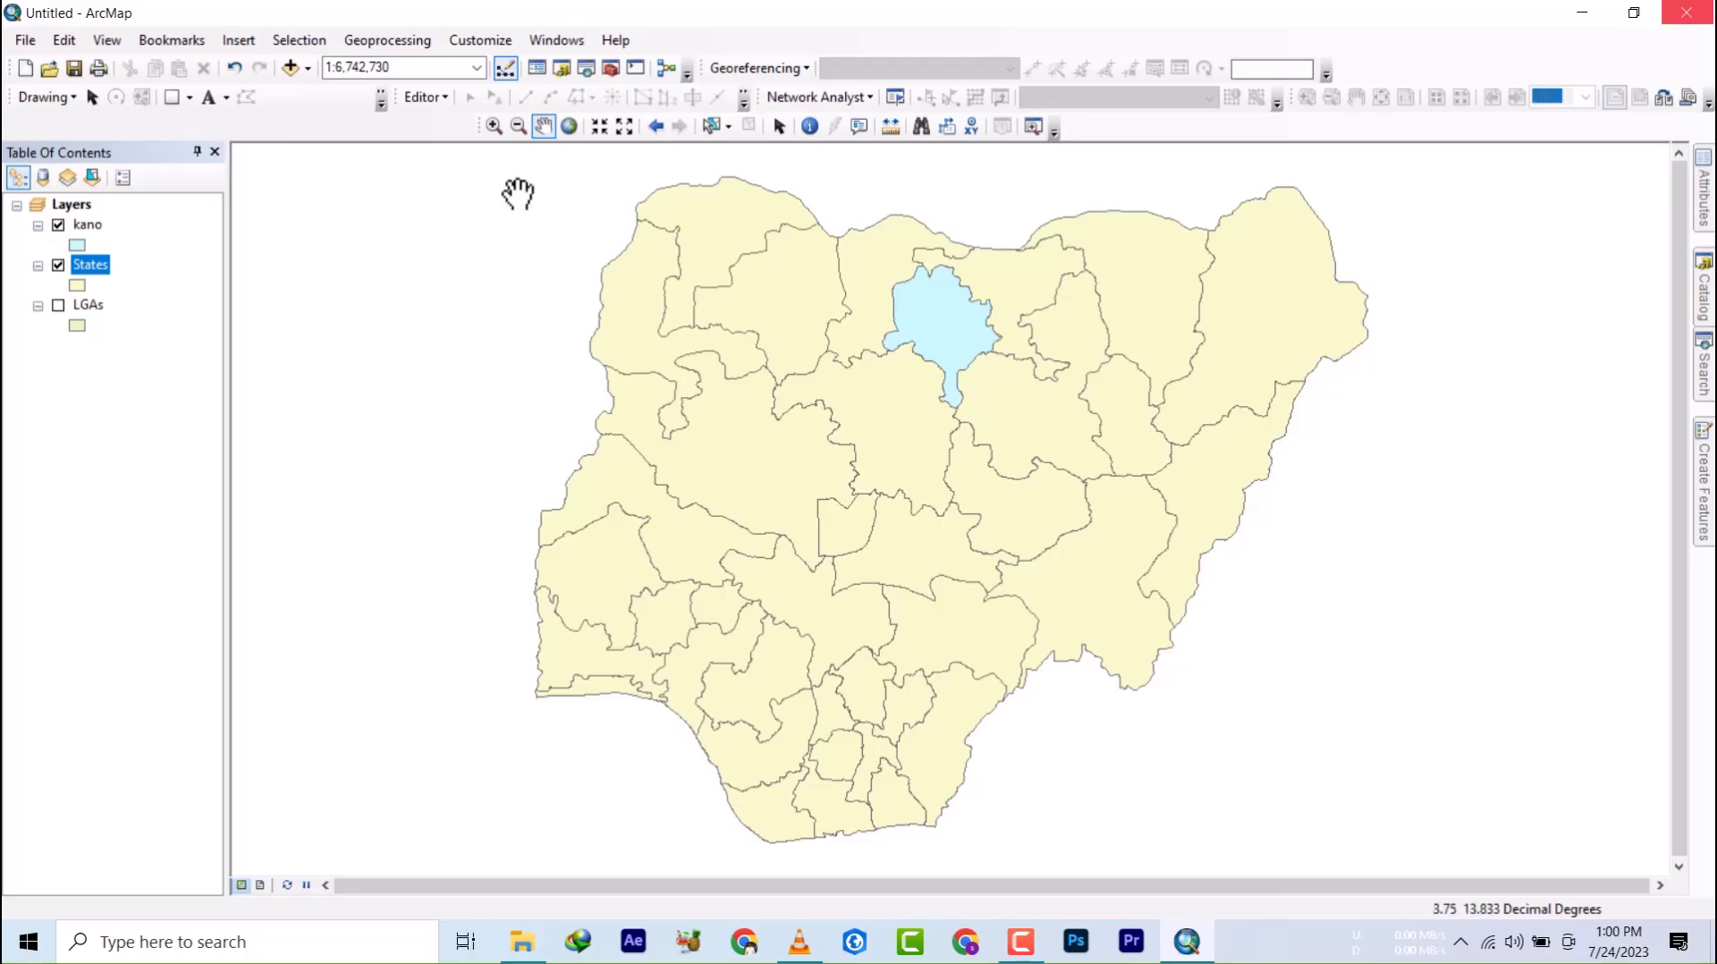
- Show the LGAs layer again and look through the records in its attribute table
{"action": "left_click", "coordinate": [58, 305]}
{"action": "right_click", "coordinate": [93, 306]}
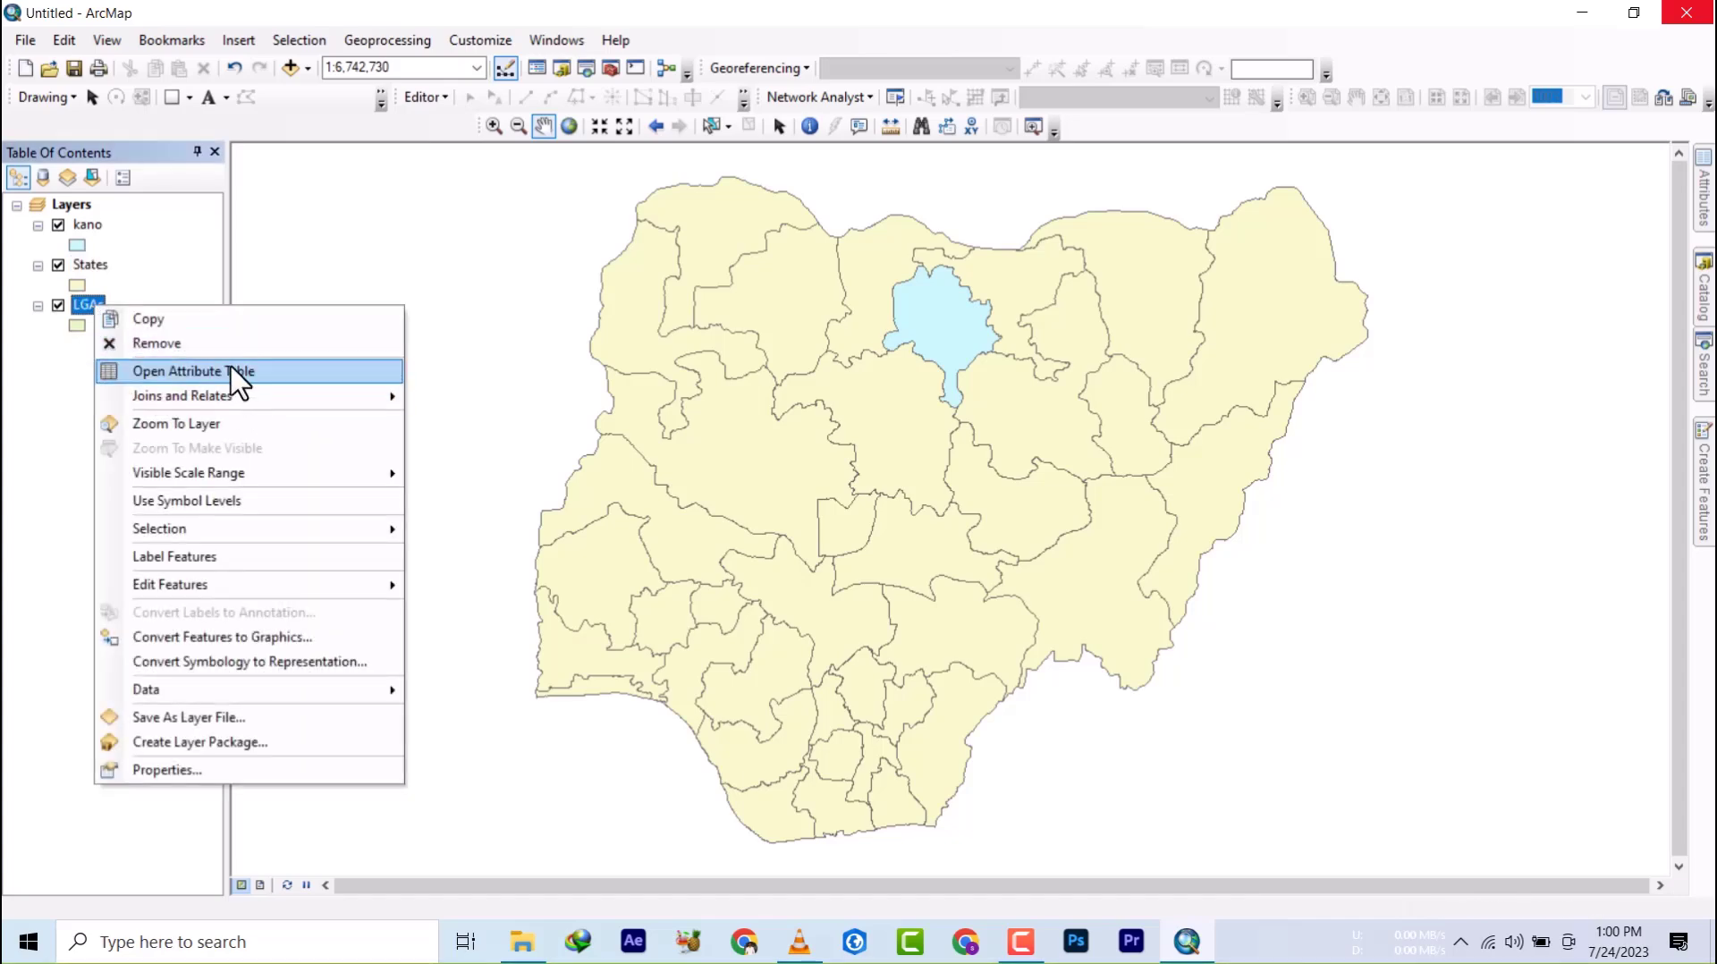
{"action": "left_click", "coordinate": [232, 370]}
{"action": "scroll", "coordinate": [308, 537], "scroll_direction": "down", "scroll_amount": 10}
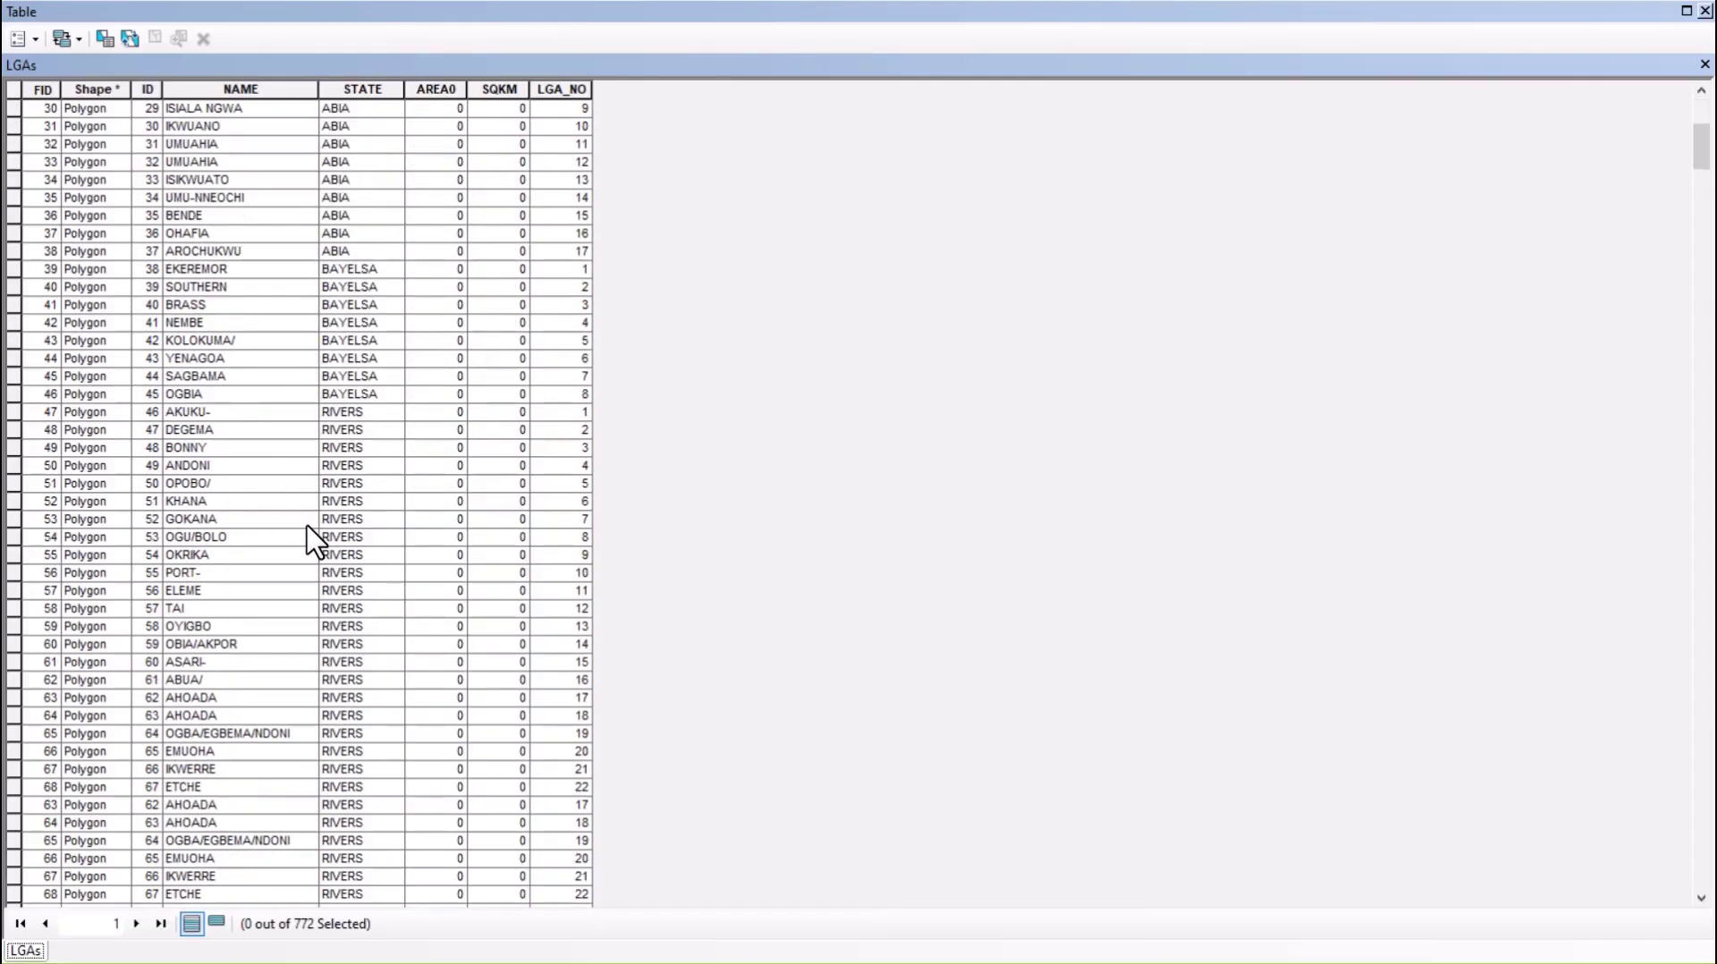
{"action": "scroll", "coordinate": [313, 537], "scroll_direction": "down", "scroll_amount": 20}
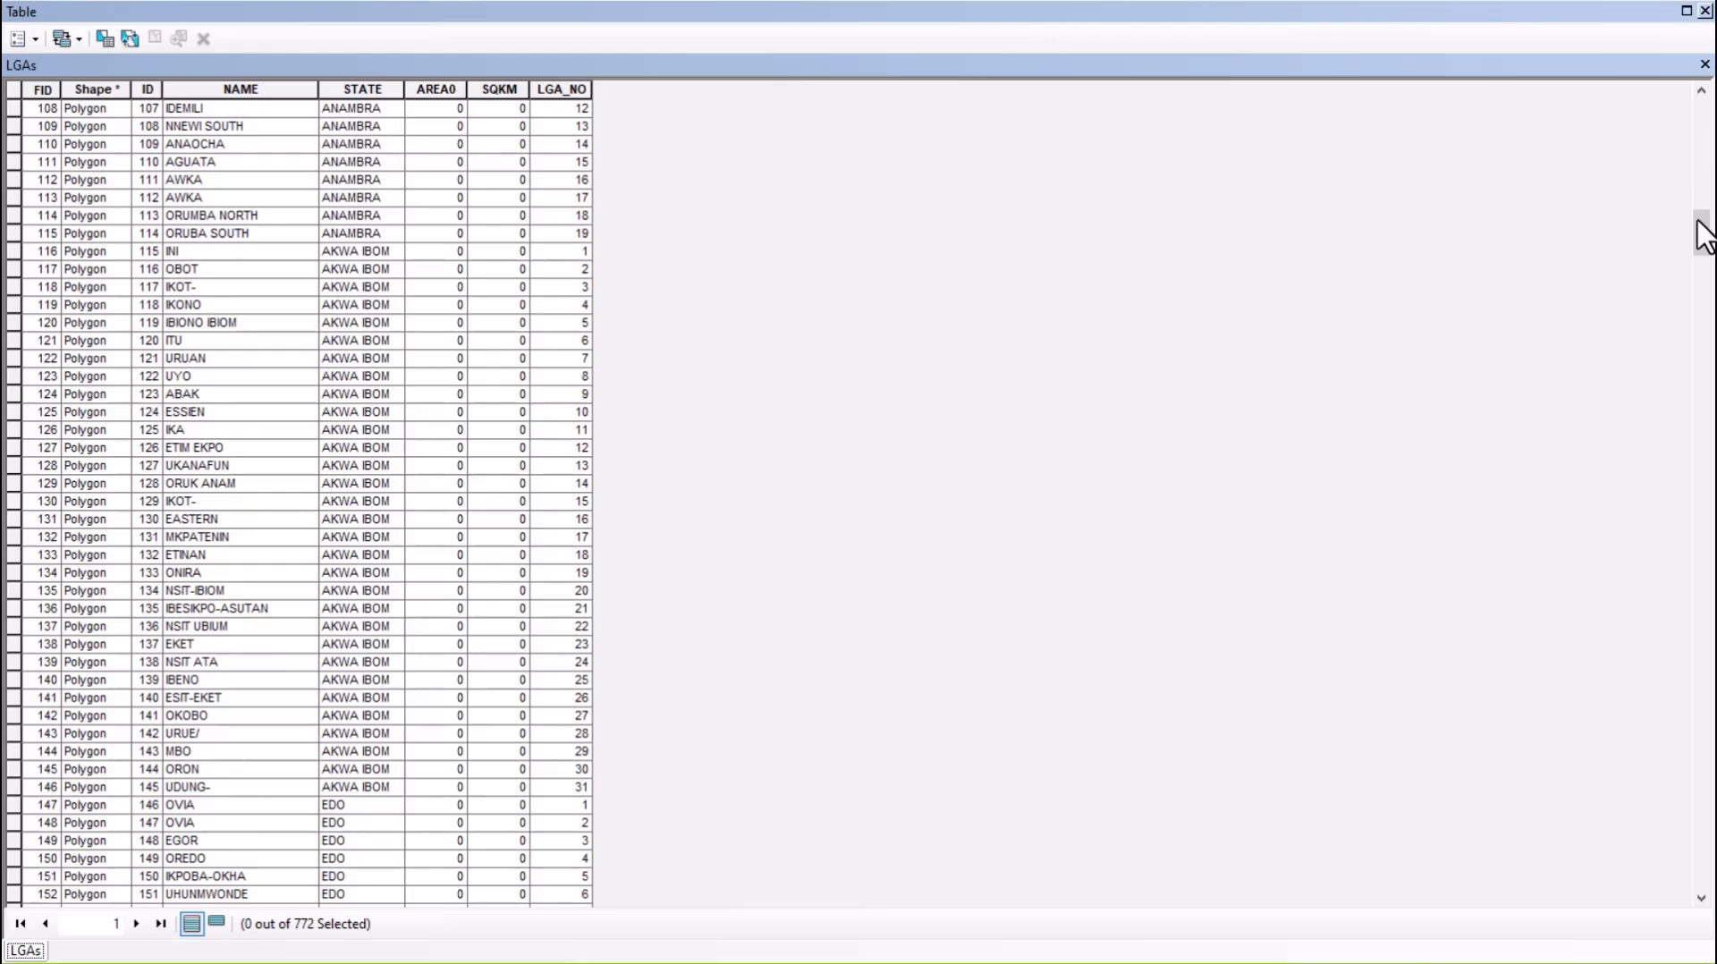
{"action": "left_click", "coordinate": [1704, 11]}
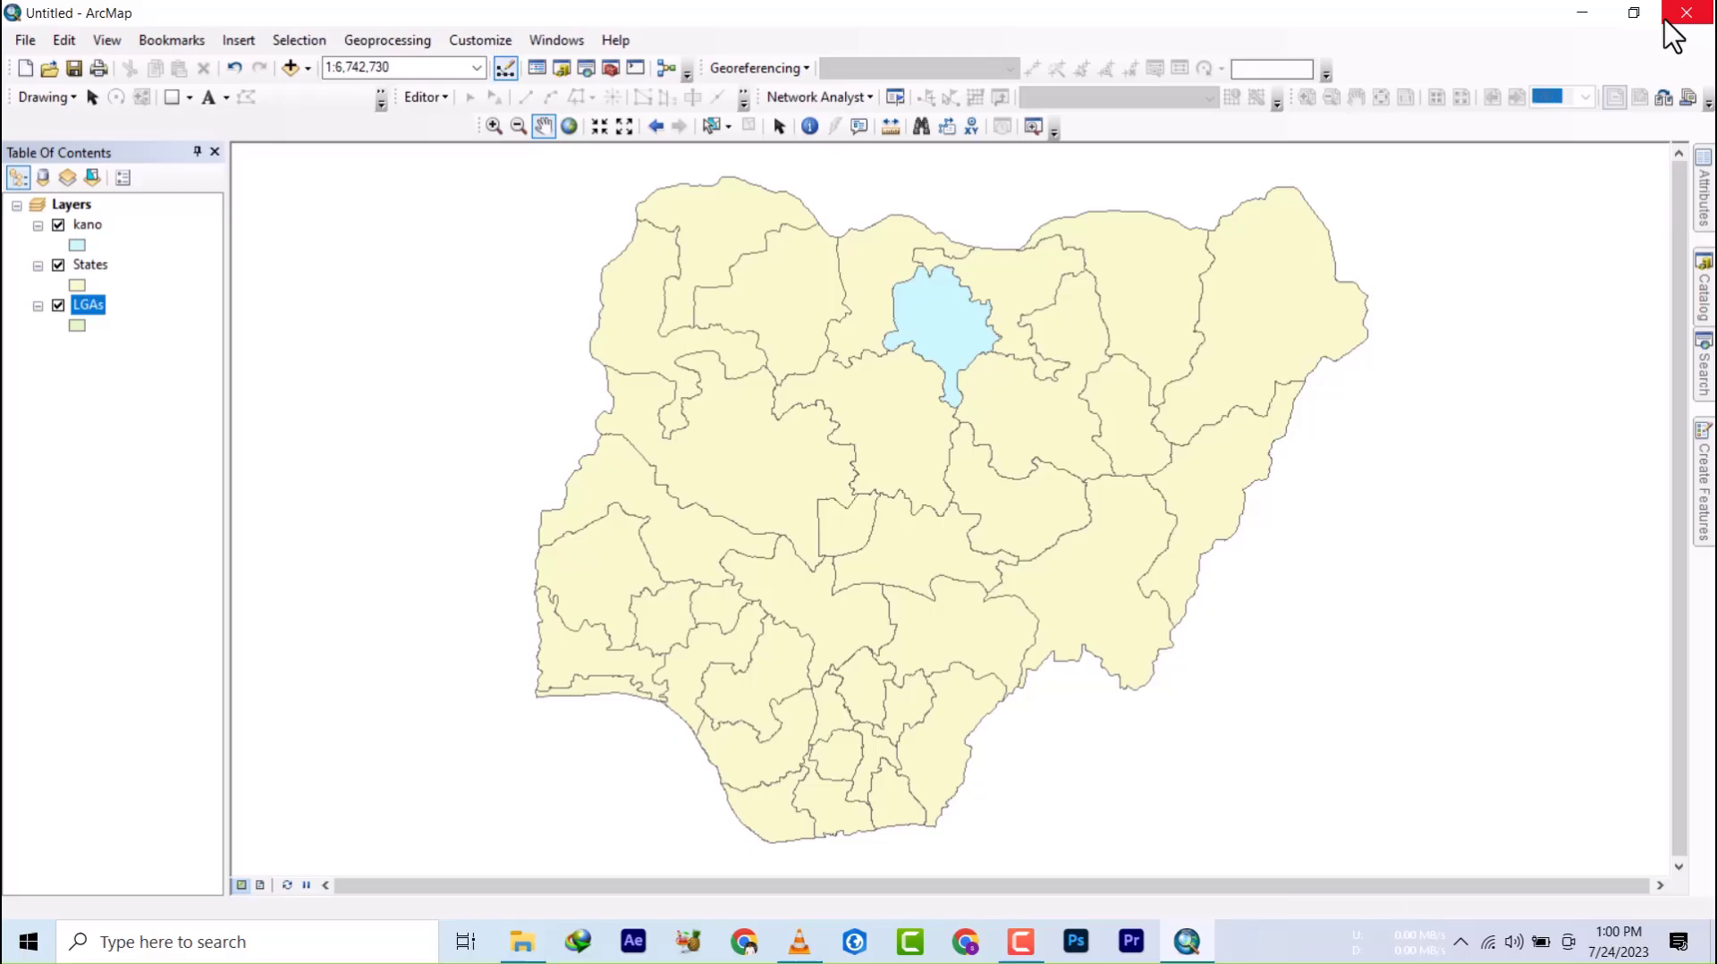
{"action": "left_click", "coordinate": [57, 227]}
{"action": "left_click", "coordinate": [56, 227]}
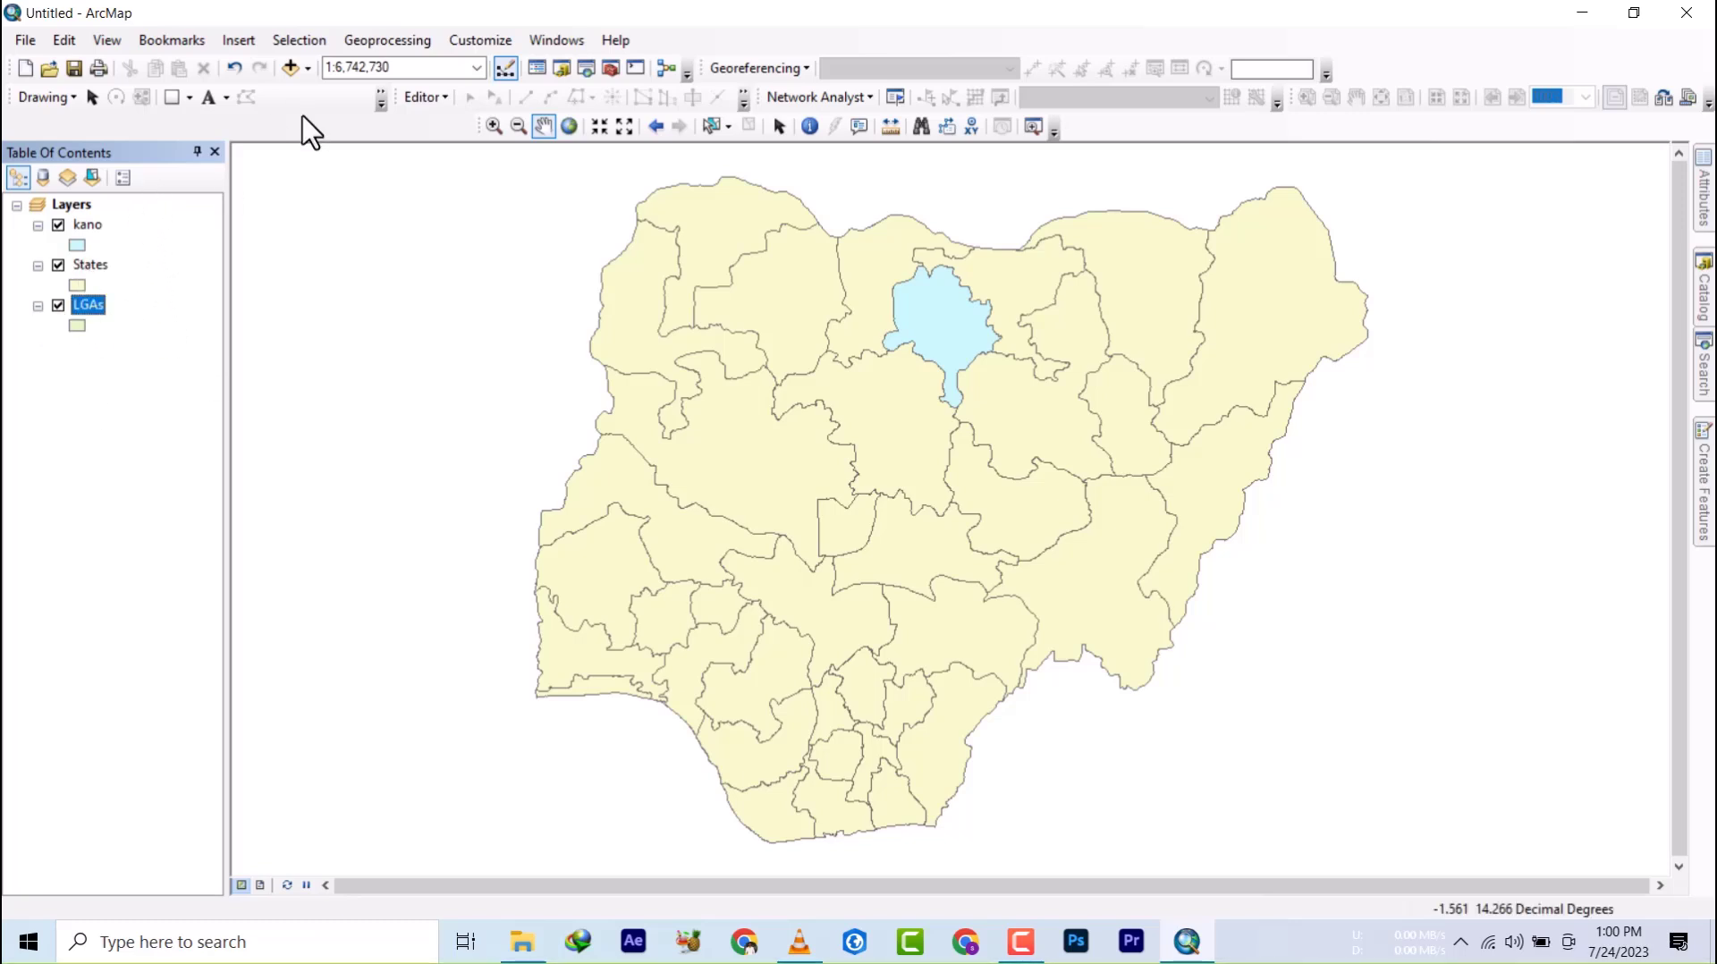
- Insert a new data frame and copy the LGAs layer into it
{"action": "left_click", "coordinate": [239, 40]}
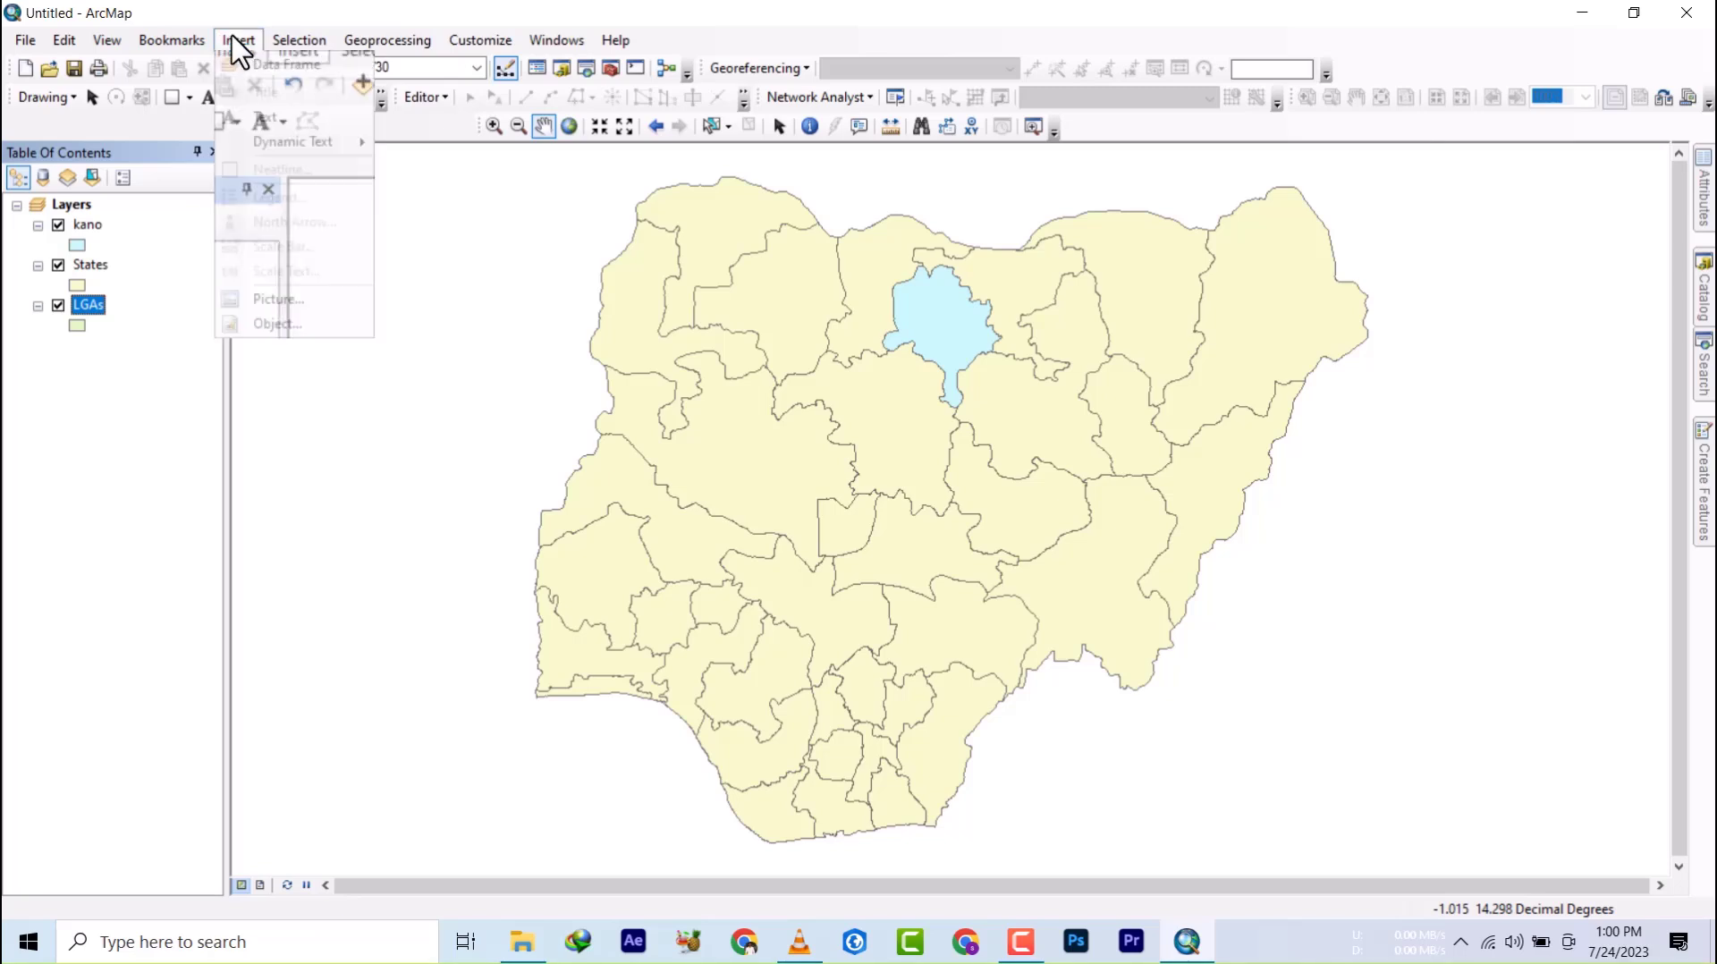
{"action": "left_click", "coordinate": [274, 64]}
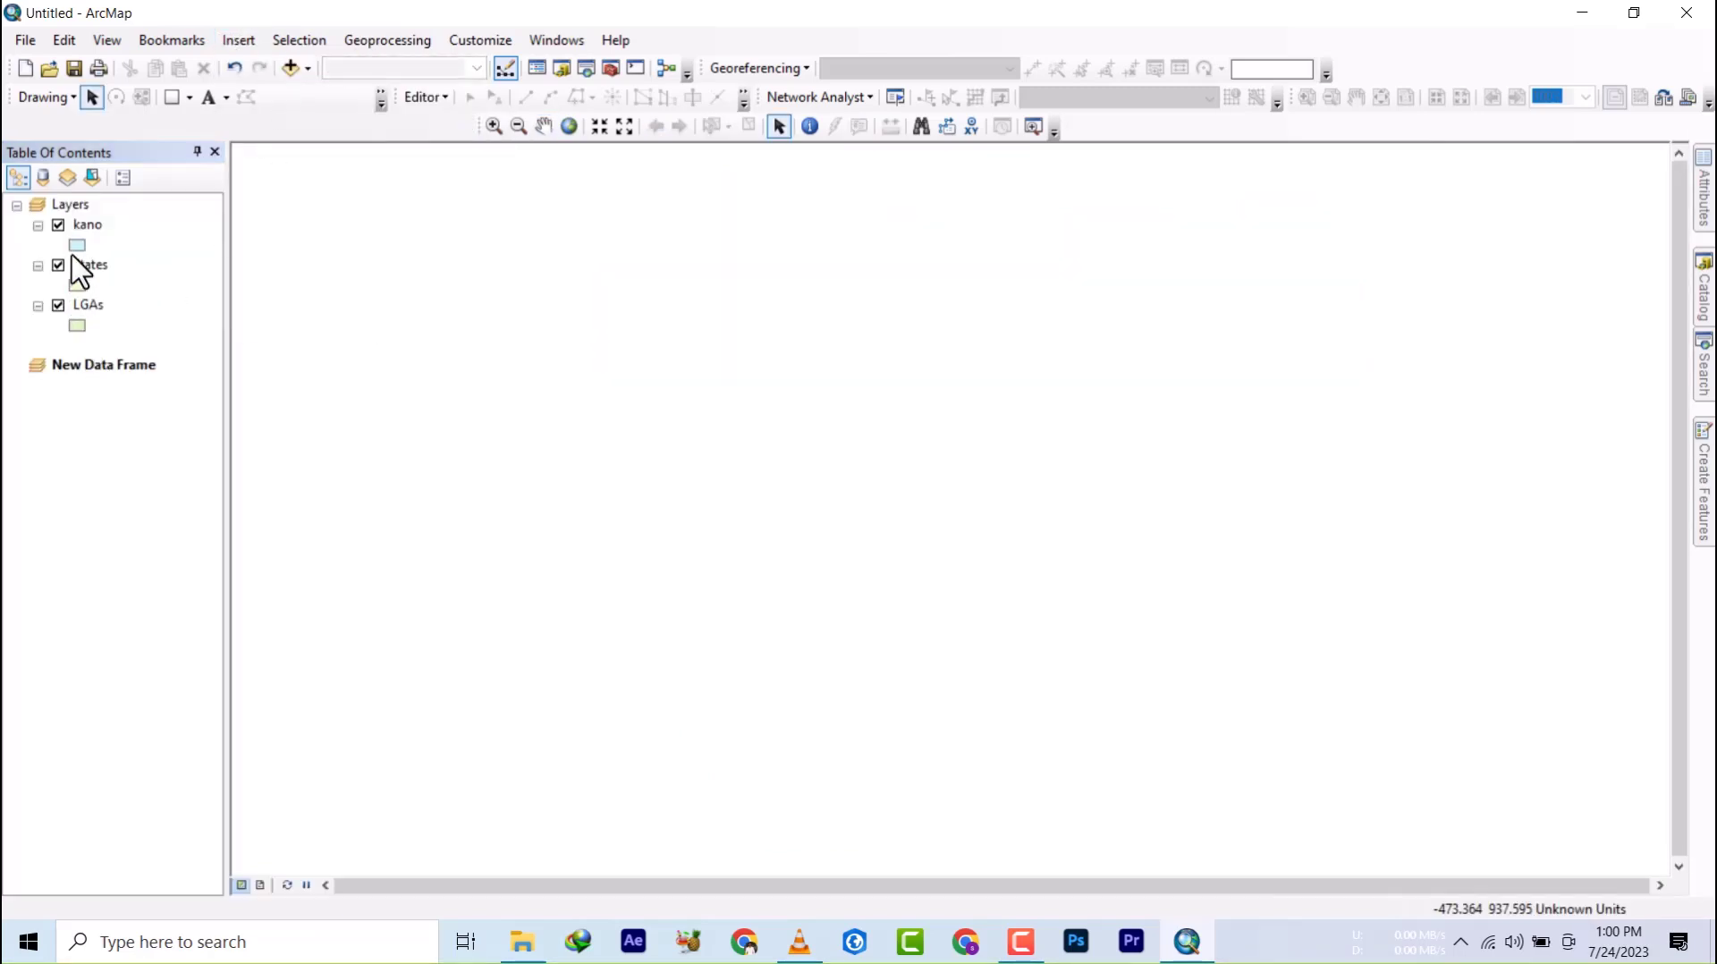
{"action": "left_click_drag", "start_coordinate": [88, 305], "coordinate": [89, 367]}
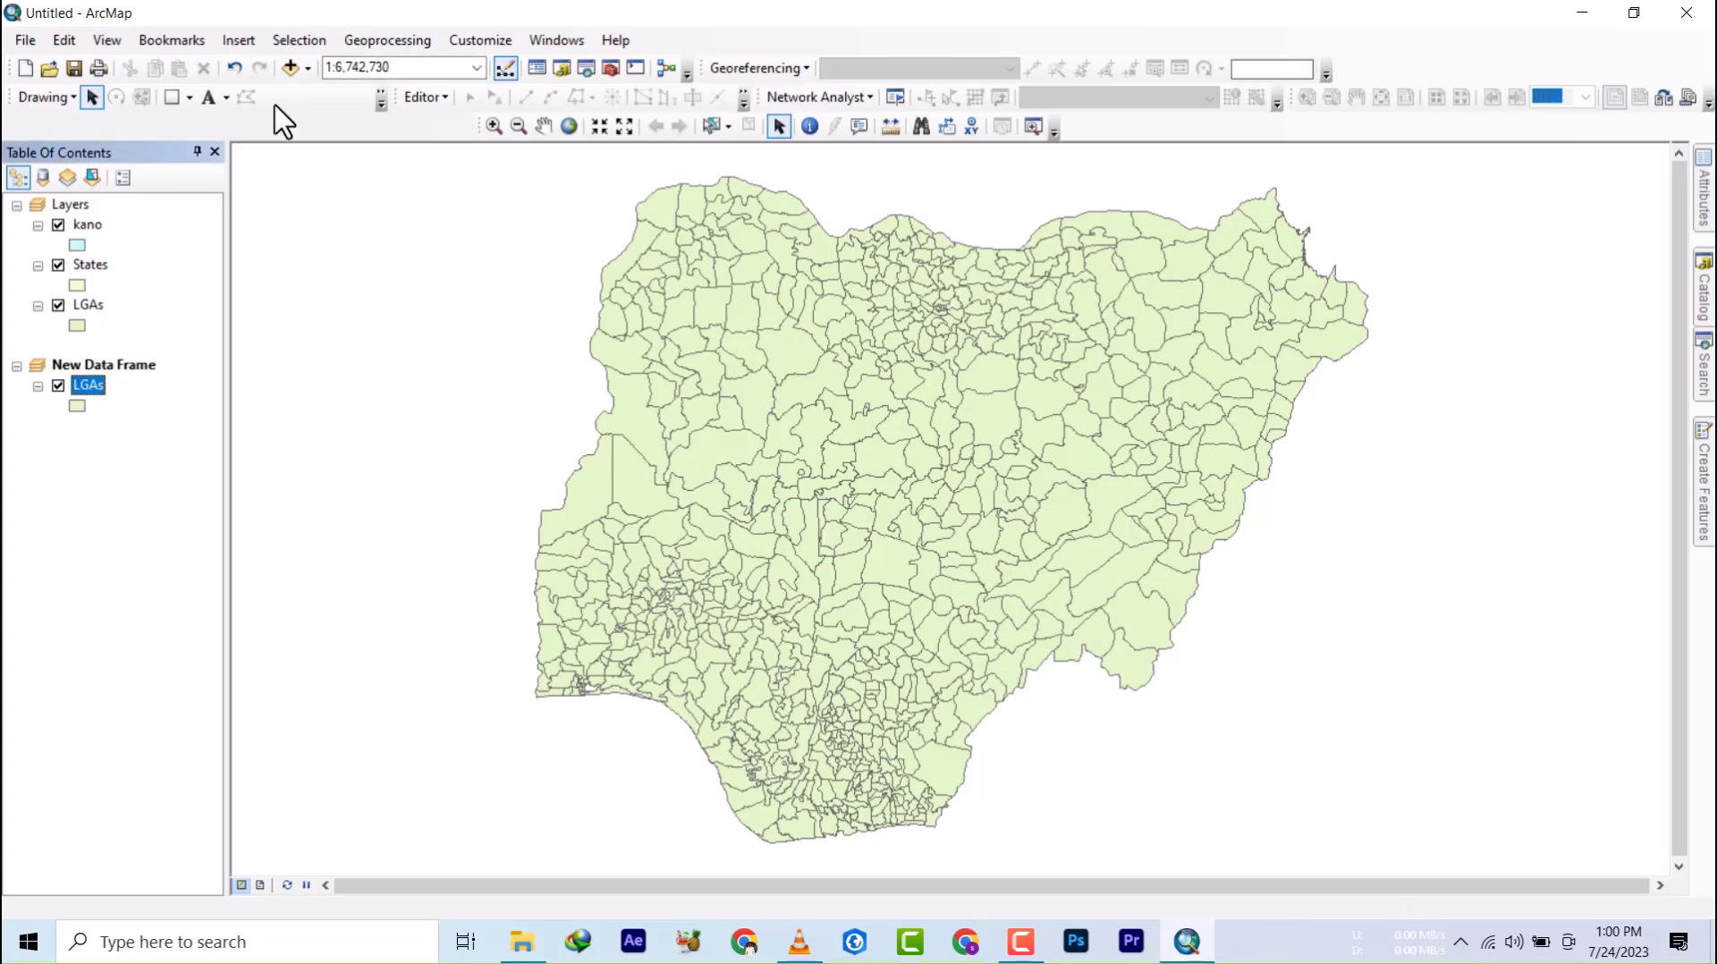
- Insert another data frame and add the image kano.jpg to it from the folder E:\work\gis training data
{"action": "left_click", "coordinate": [239, 40]}
{"action": "left_click", "coordinate": [261, 65]}
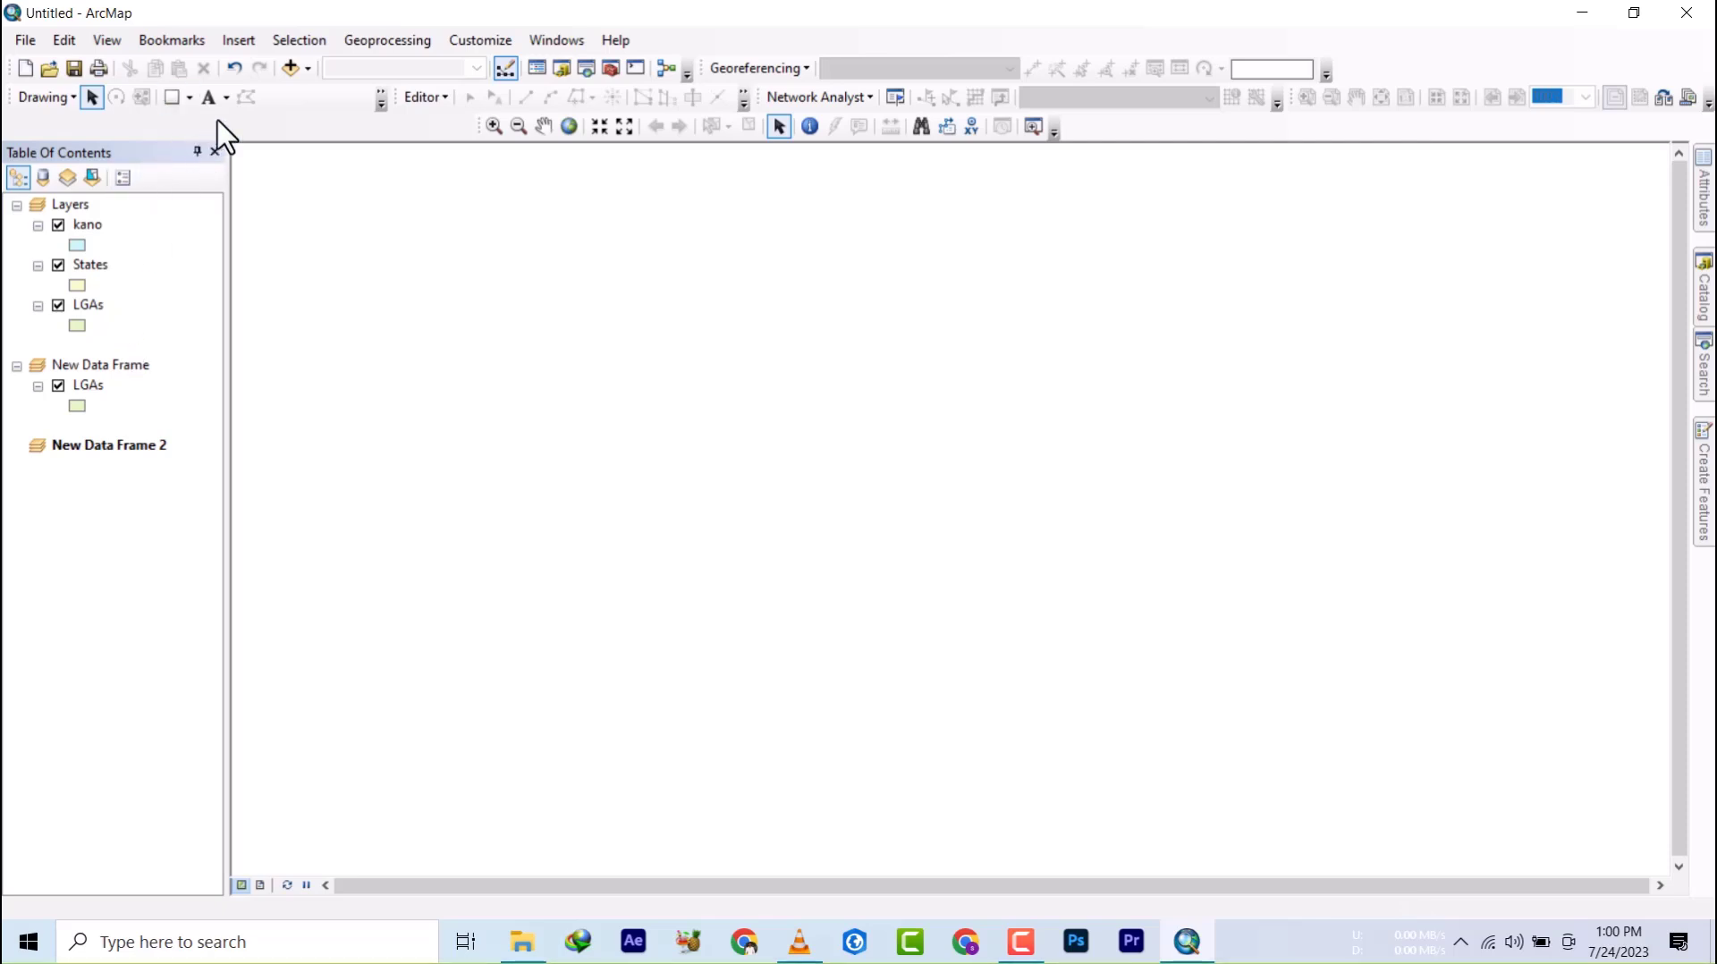
{"action": "left_click", "coordinate": [288, 70]}
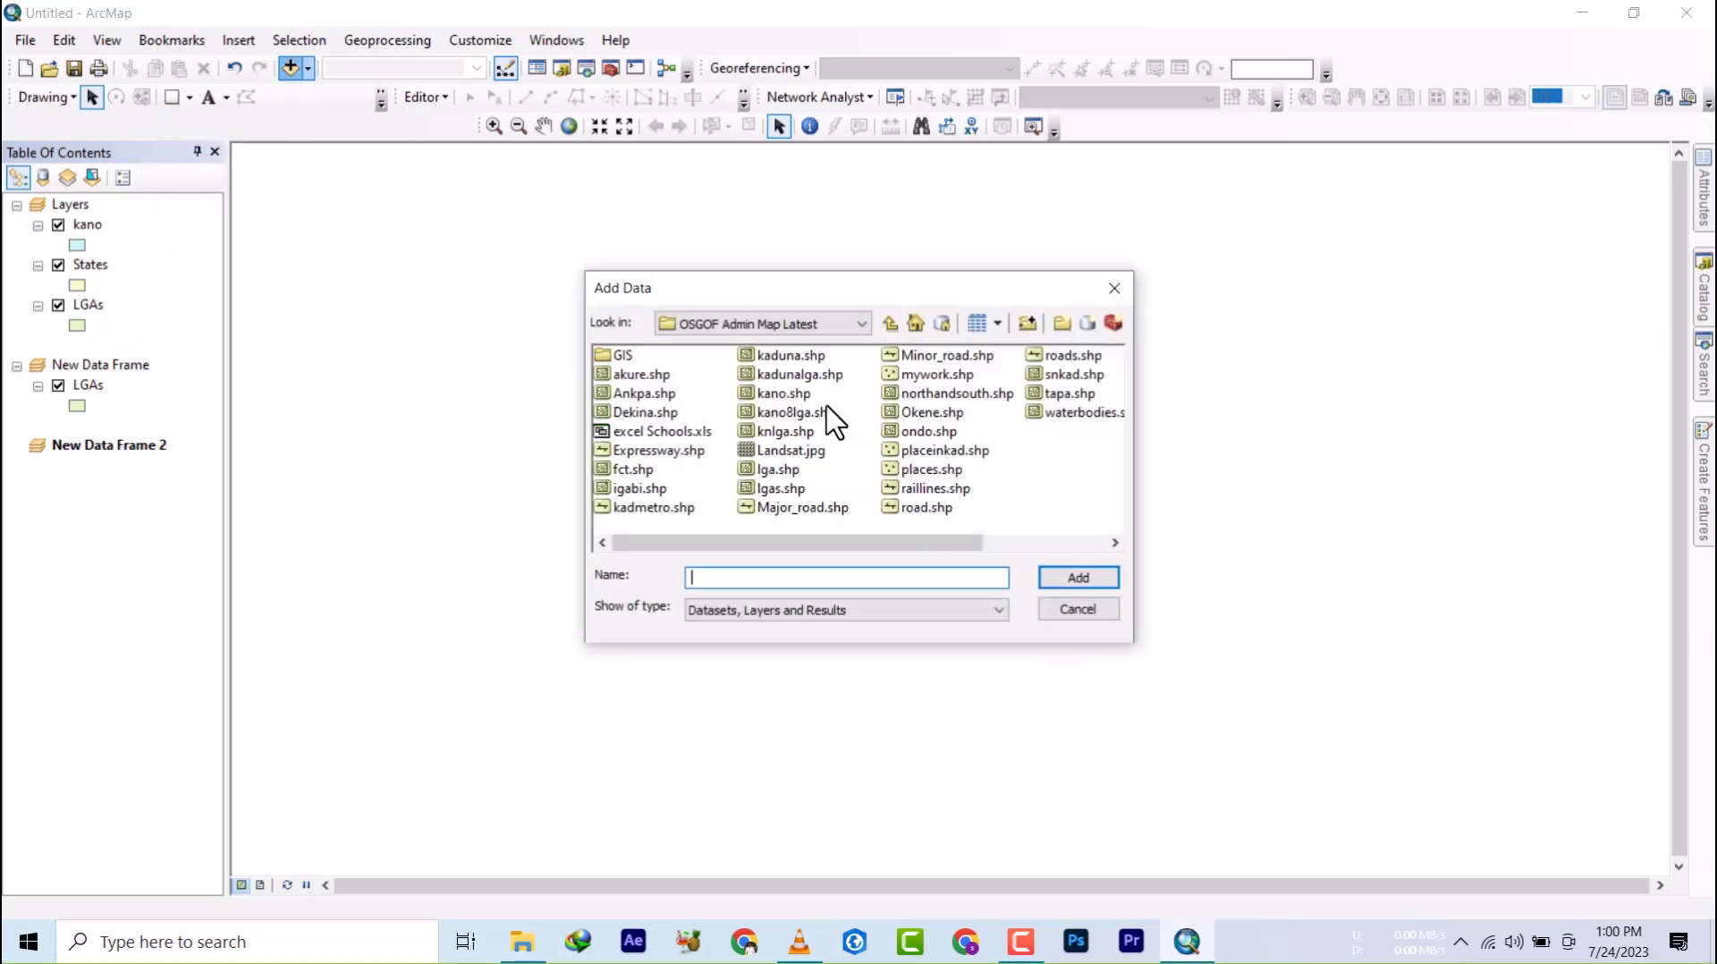
{"action": "left_click", "coordinate": [891, 324]}
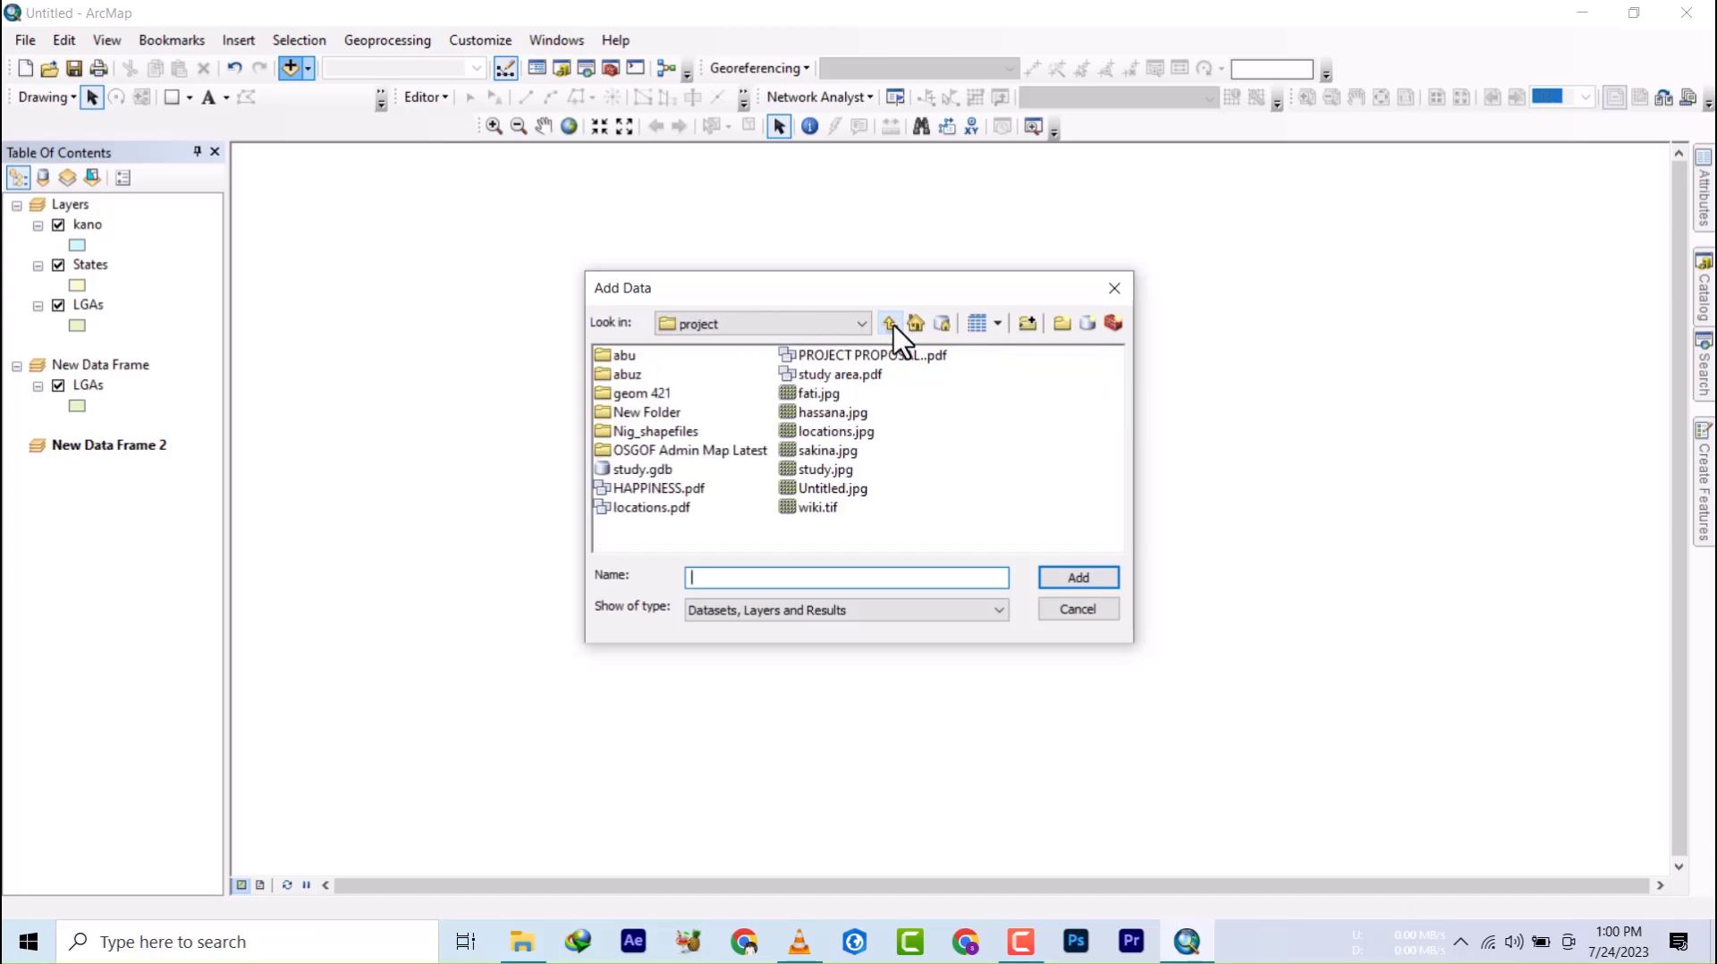
{"action": "left_click", "coordinate": [890, 323]}
{"action": "left_click", "coordinate": [891, 324]}
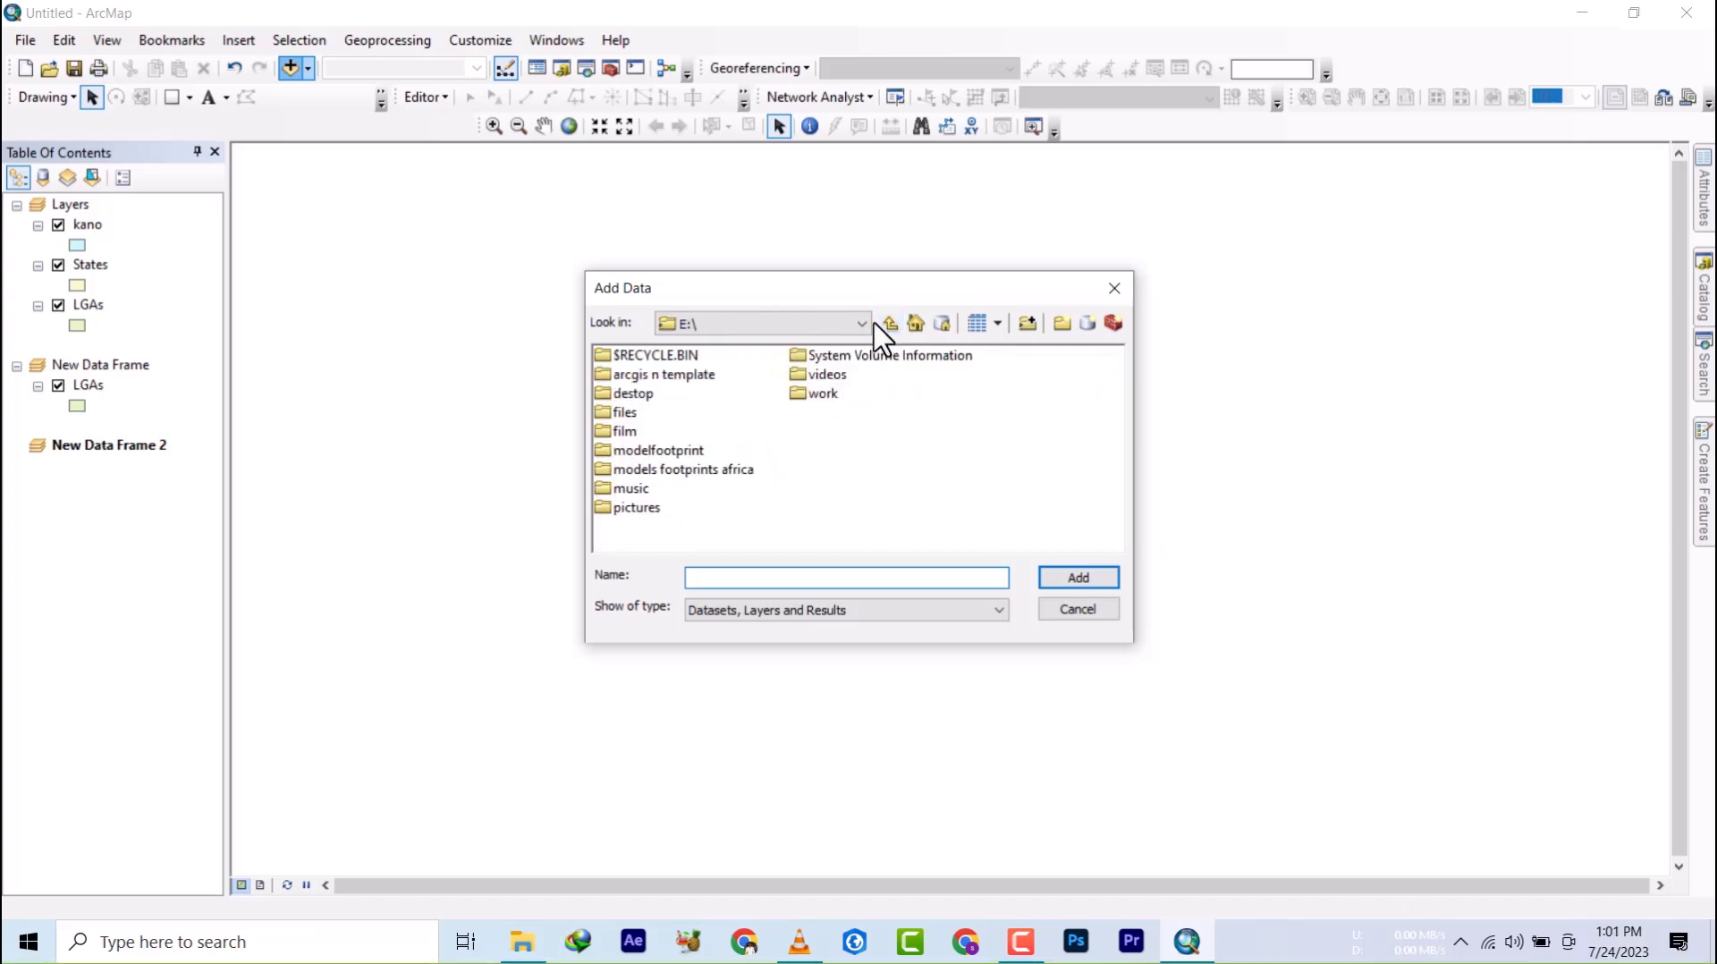
{"action": "double_click", "coordinate": [825, 394]}
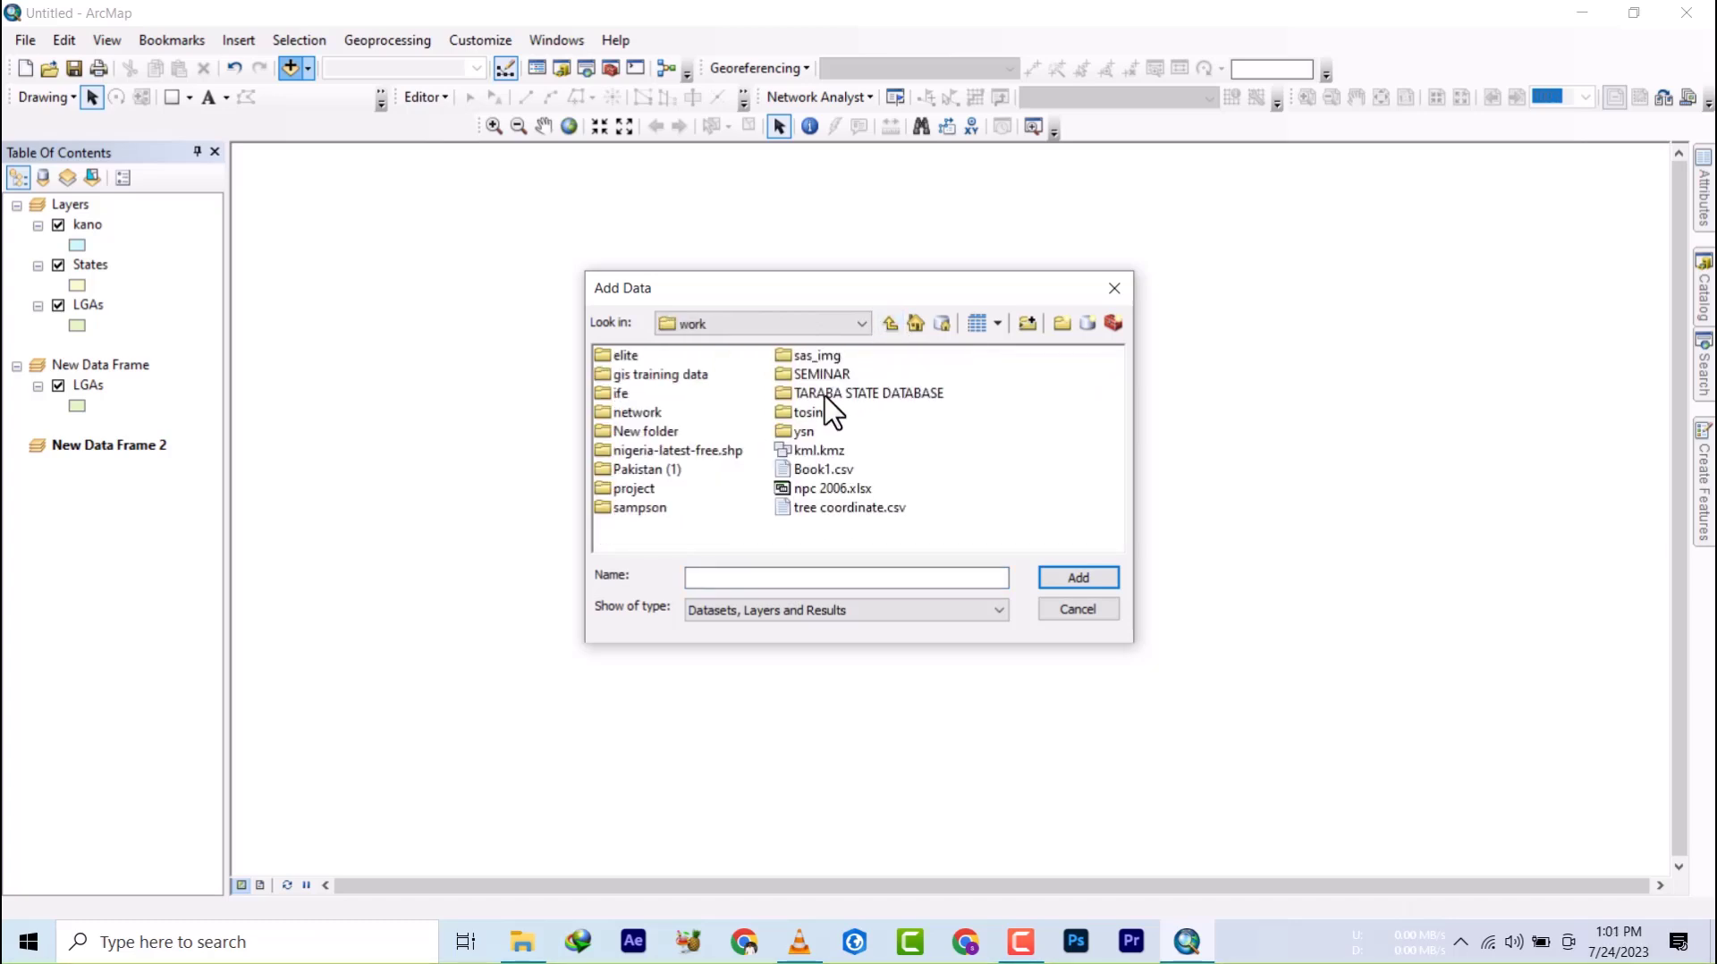
{"action": "double_click", "coordinate": [643, 376]}
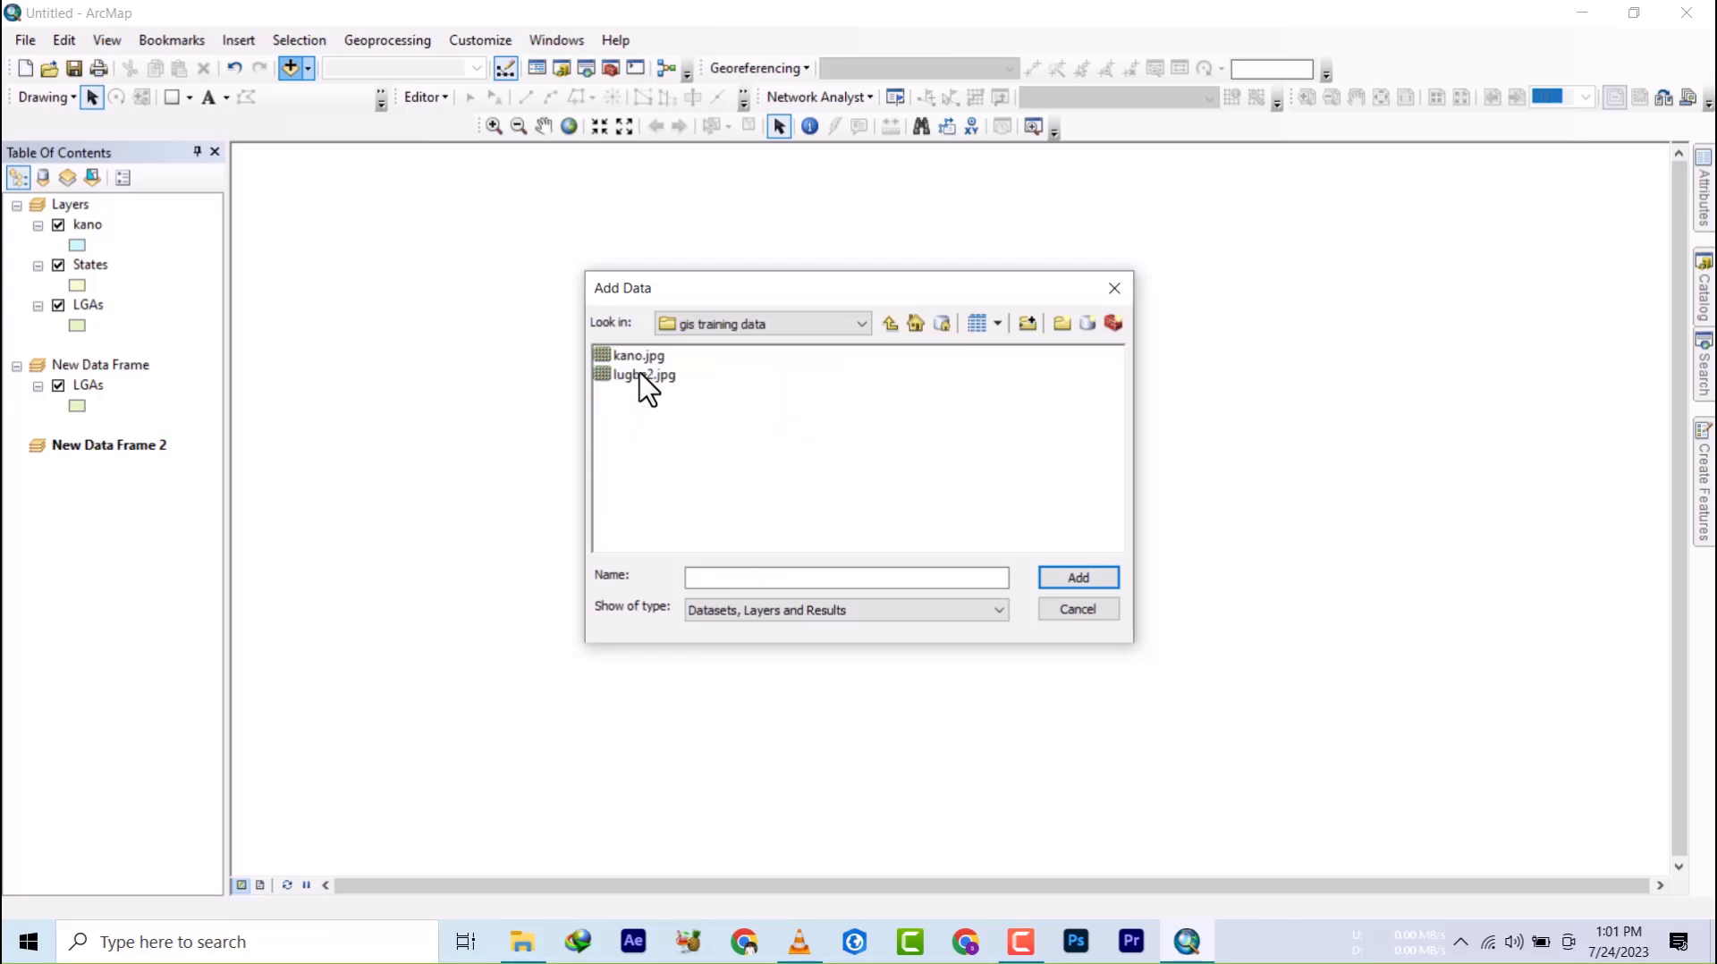
{"action": "left_click", "coordinate": [631, 363]}
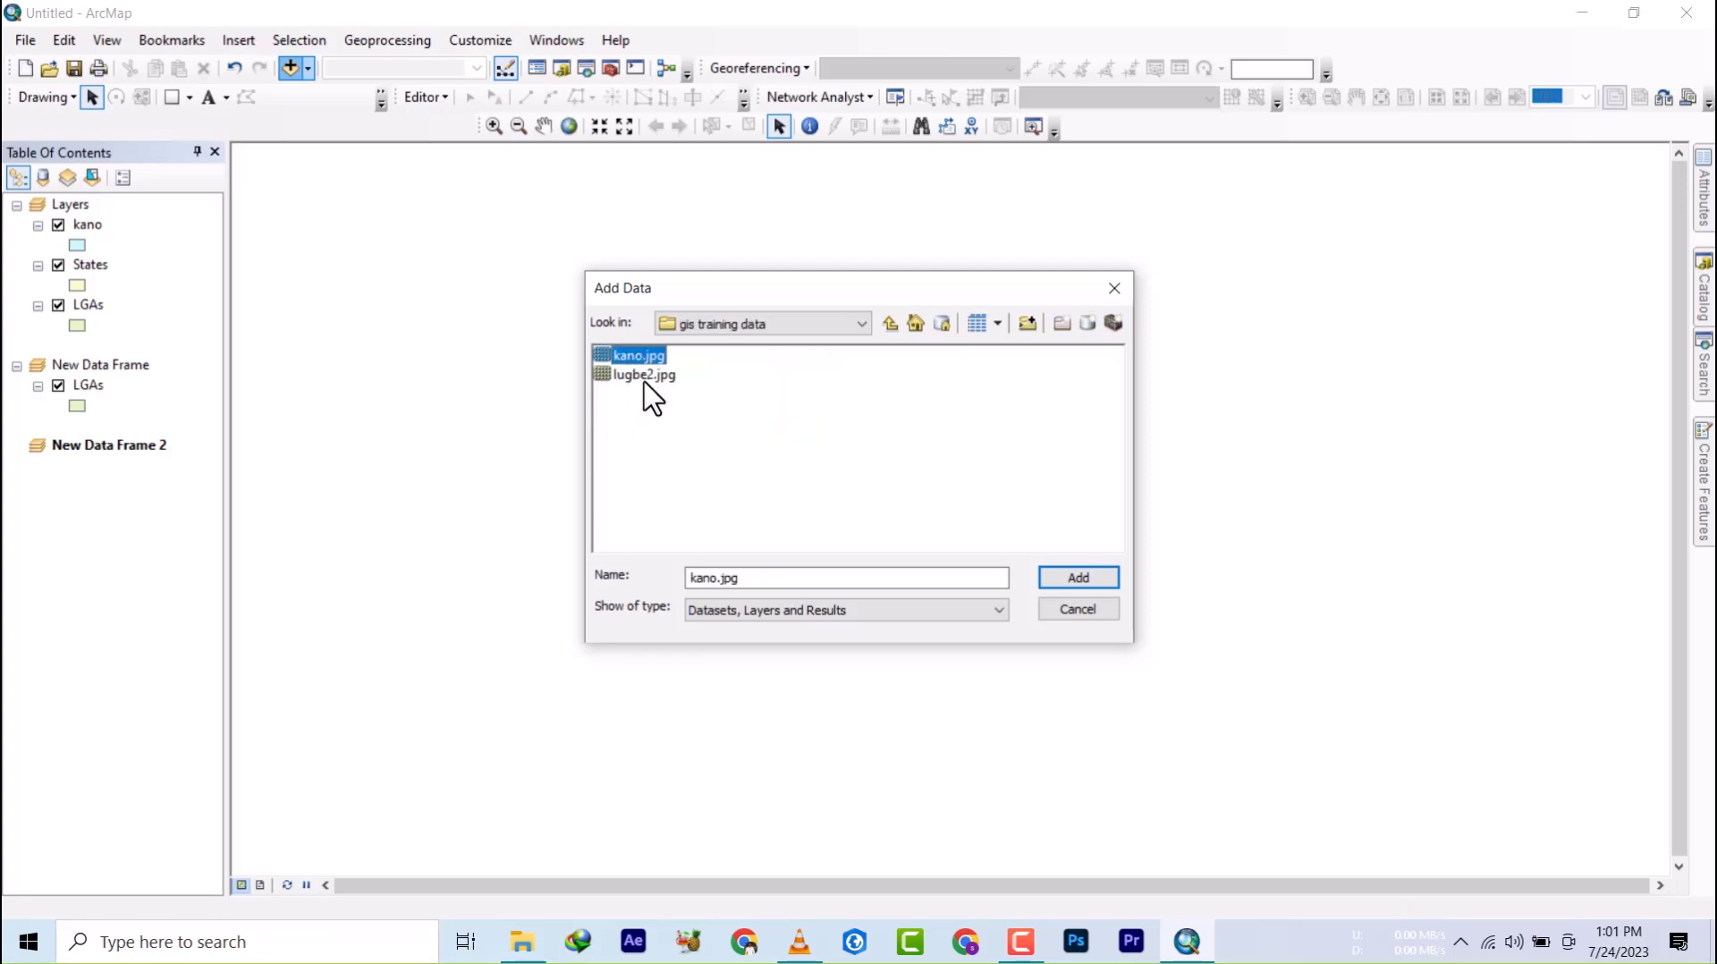
{"action": "left_click", "coordinate": [1091, 583]}
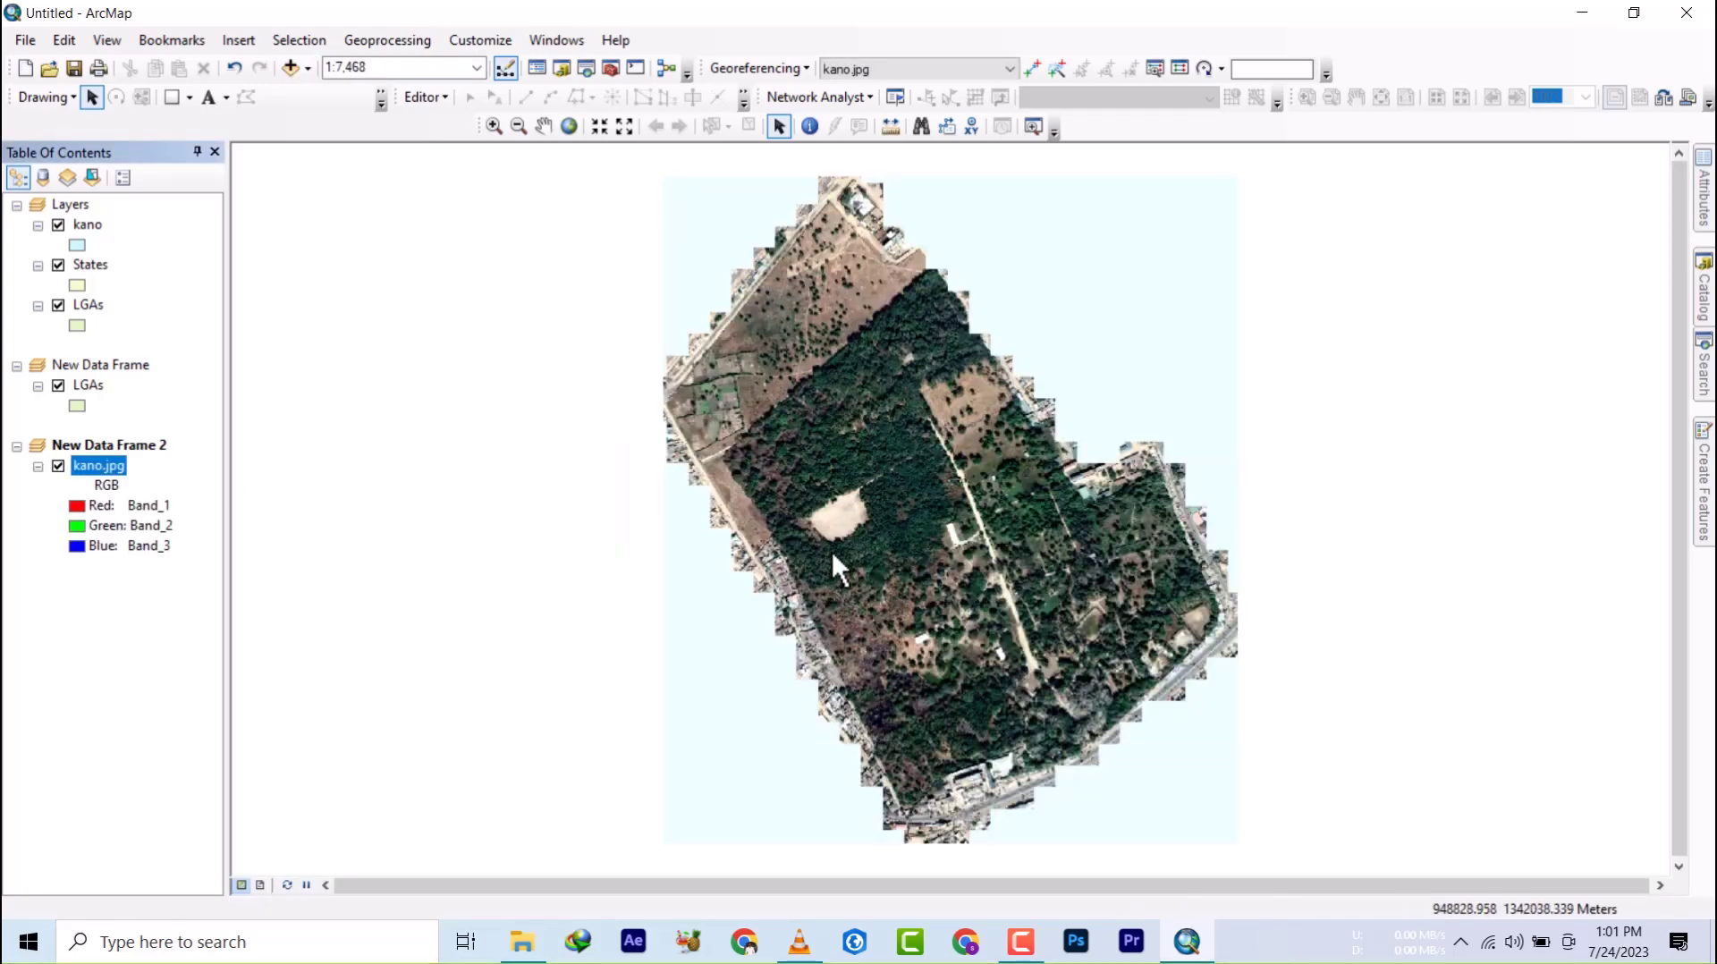
{"action": "scroll", "coordinate": [932, 509], "scroll_direction": "up", "scroll_amount": 3}
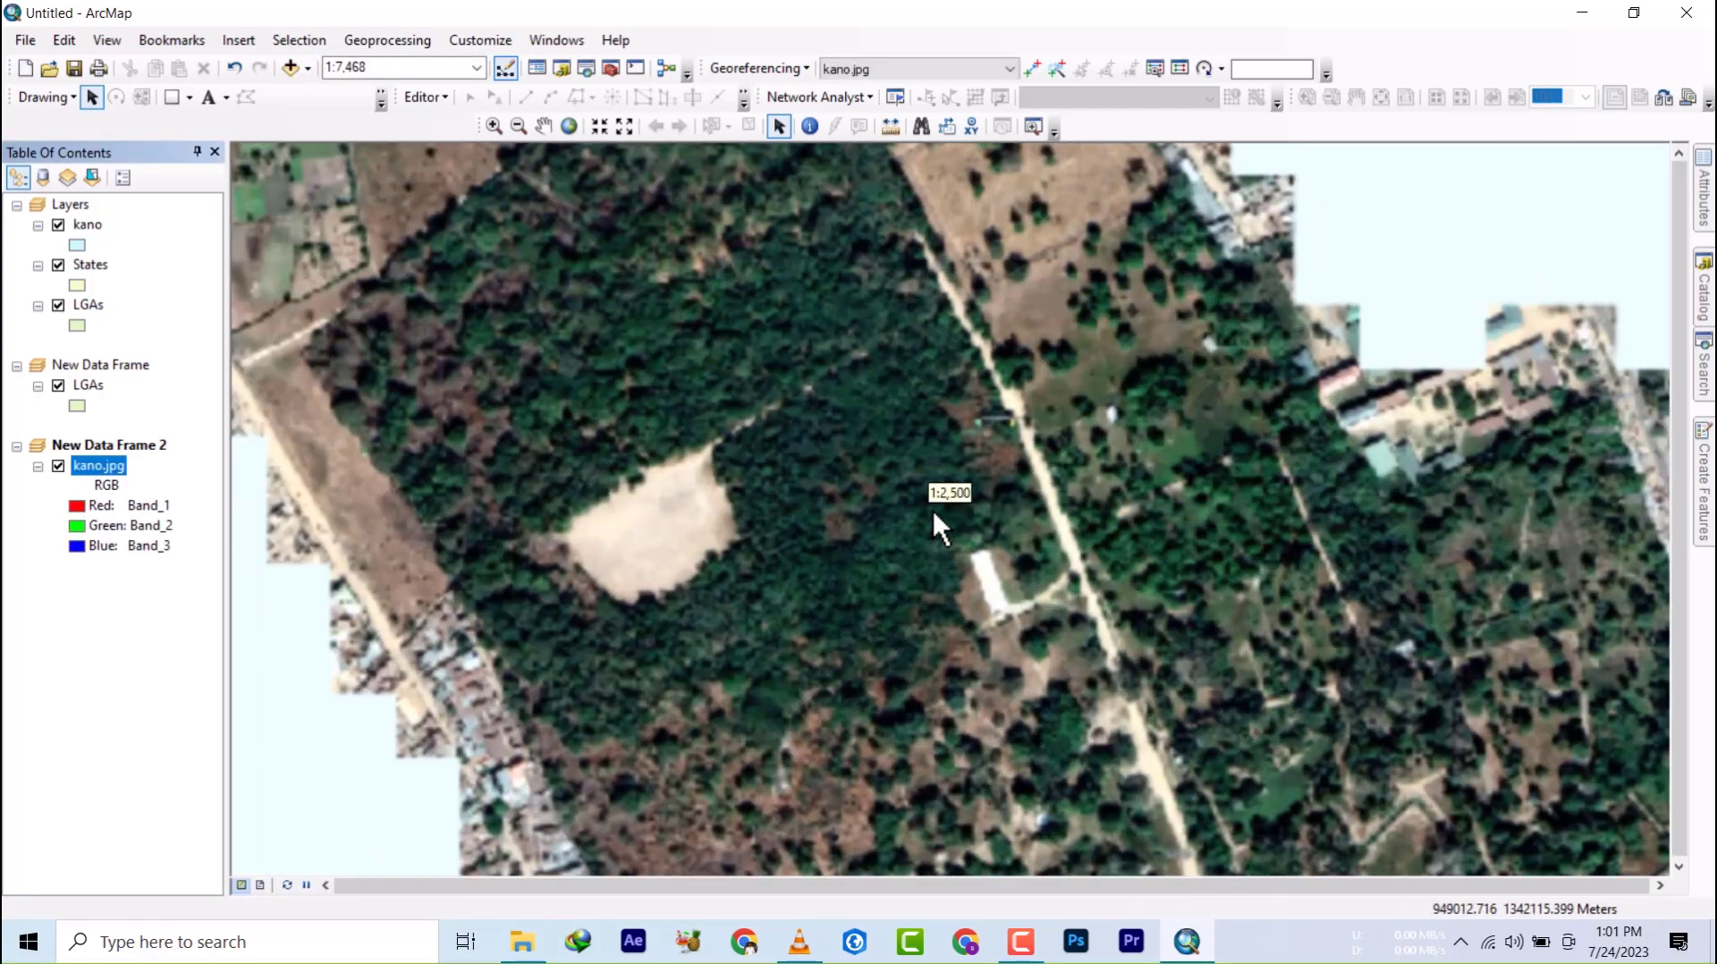
{"action": "scroll", "coordinate": [873, 480], "scroll_direction": "down", "scroll_amount": 3}
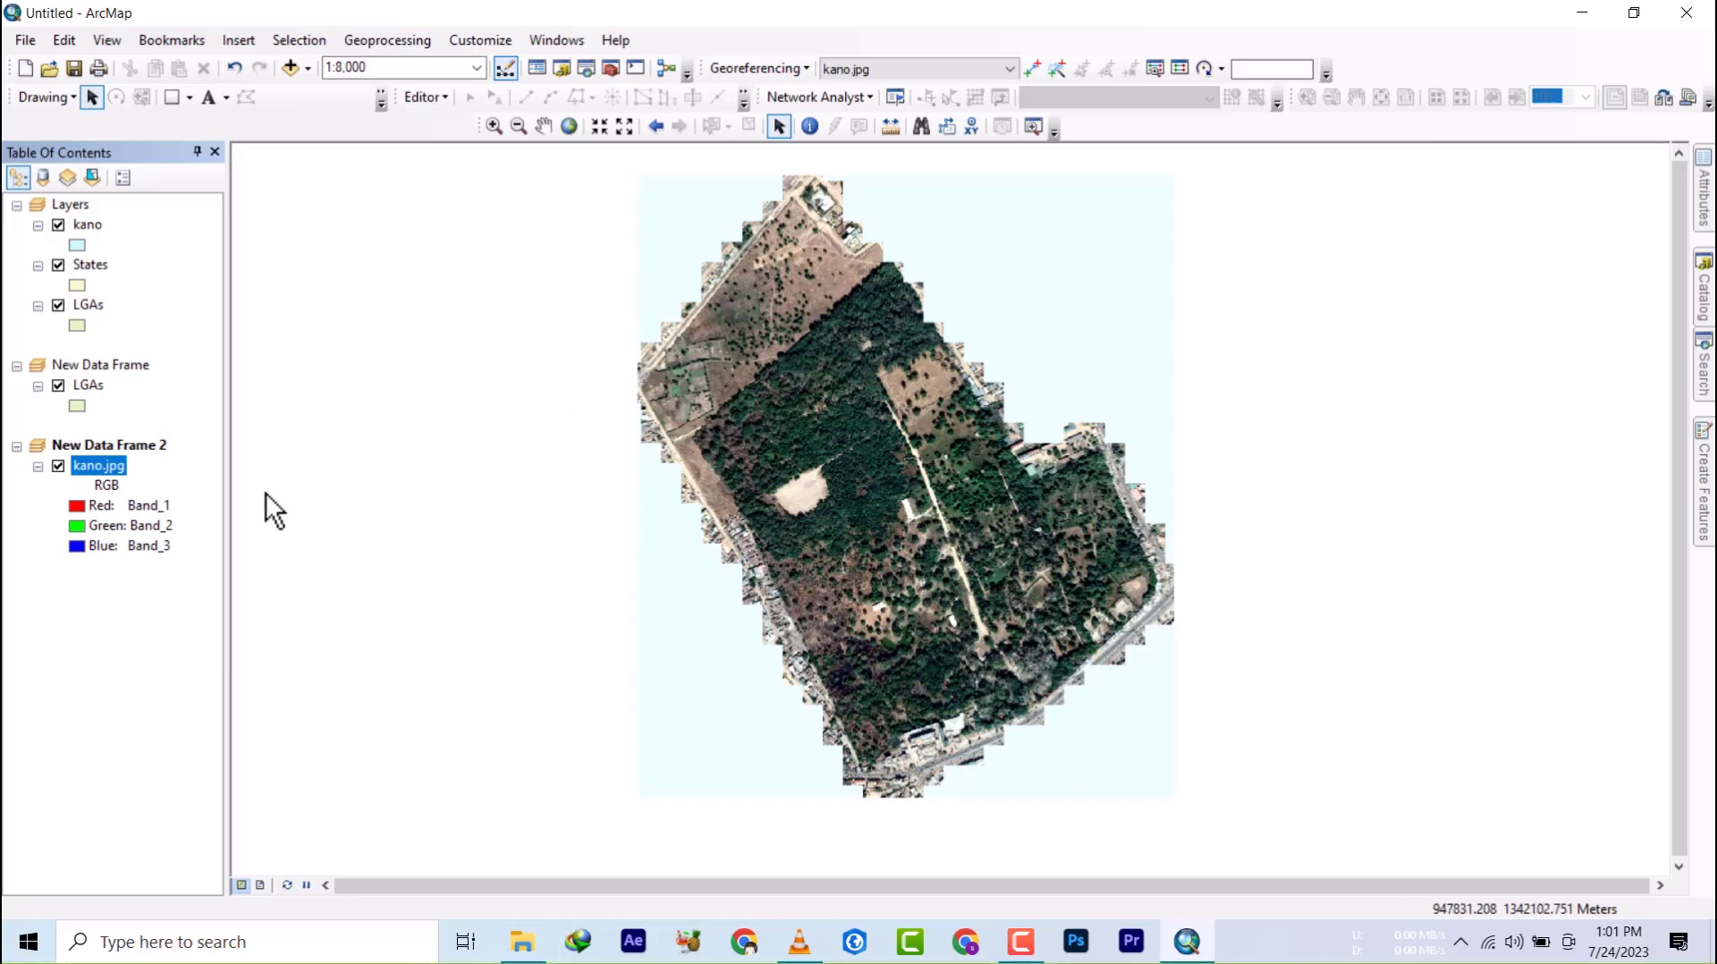
- Open the attribute table of the LGAs layer in New Data Frame and browse its records
{"action": "left_click", "coordinate": [87, 387]}
{"action": "right_click", "coordinate": [89, 388]}
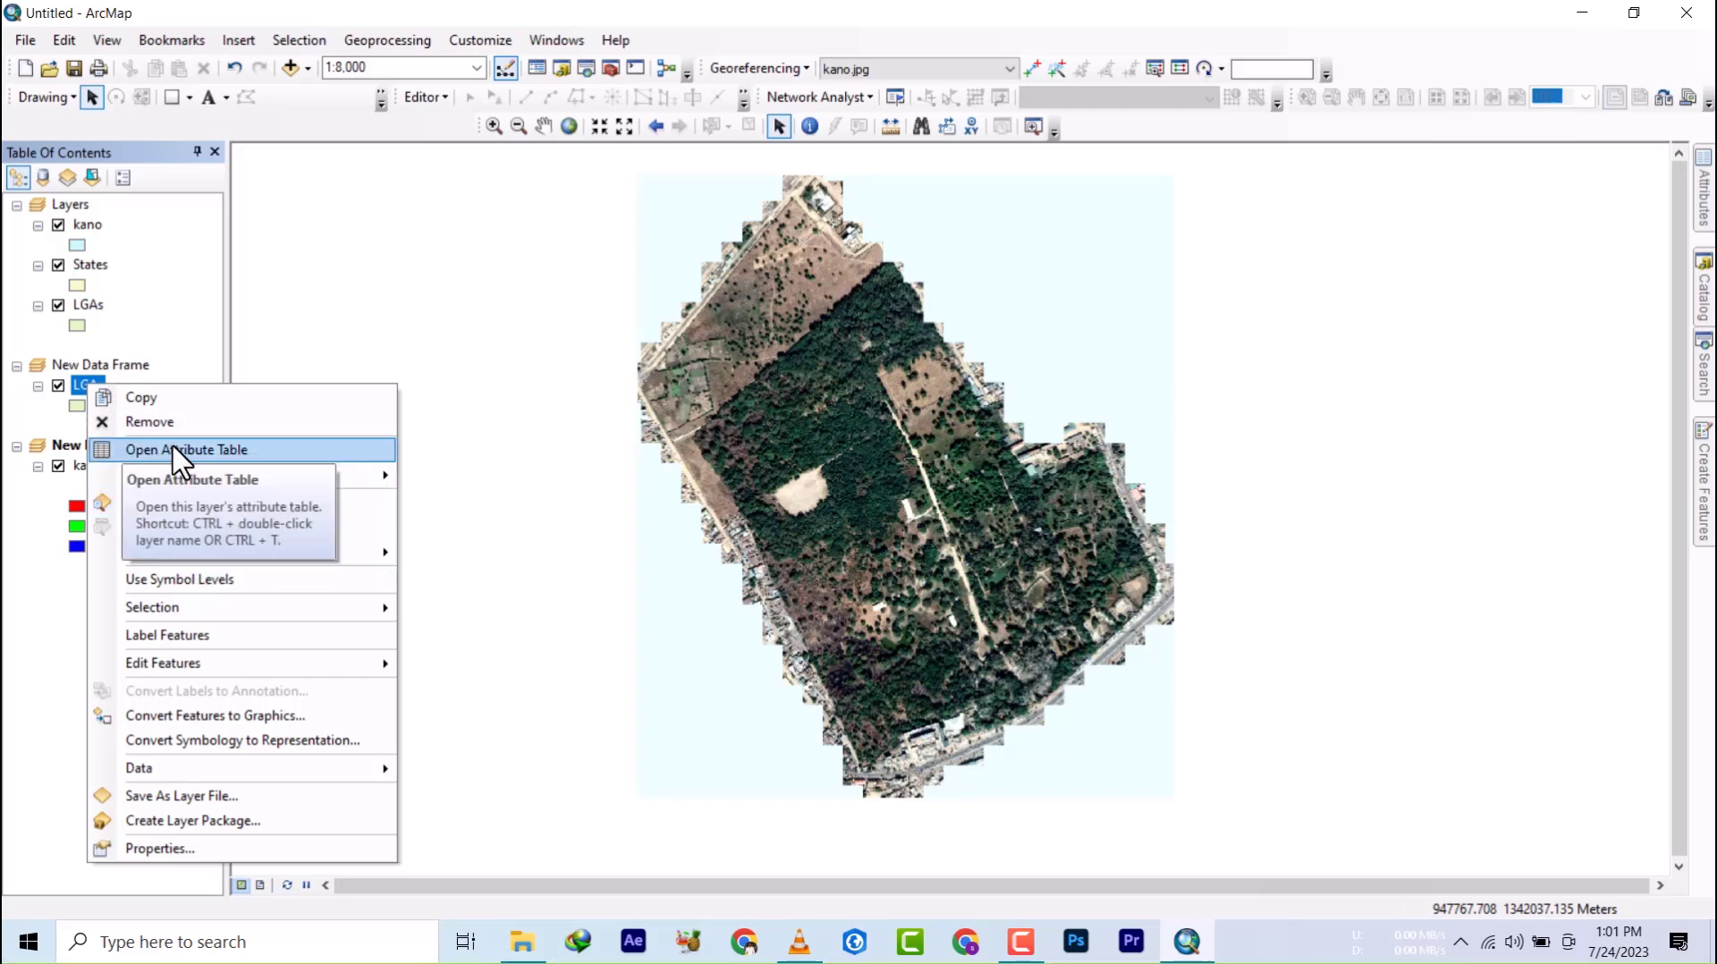
{"action": "left_click", "coordinate": [75, 394]}
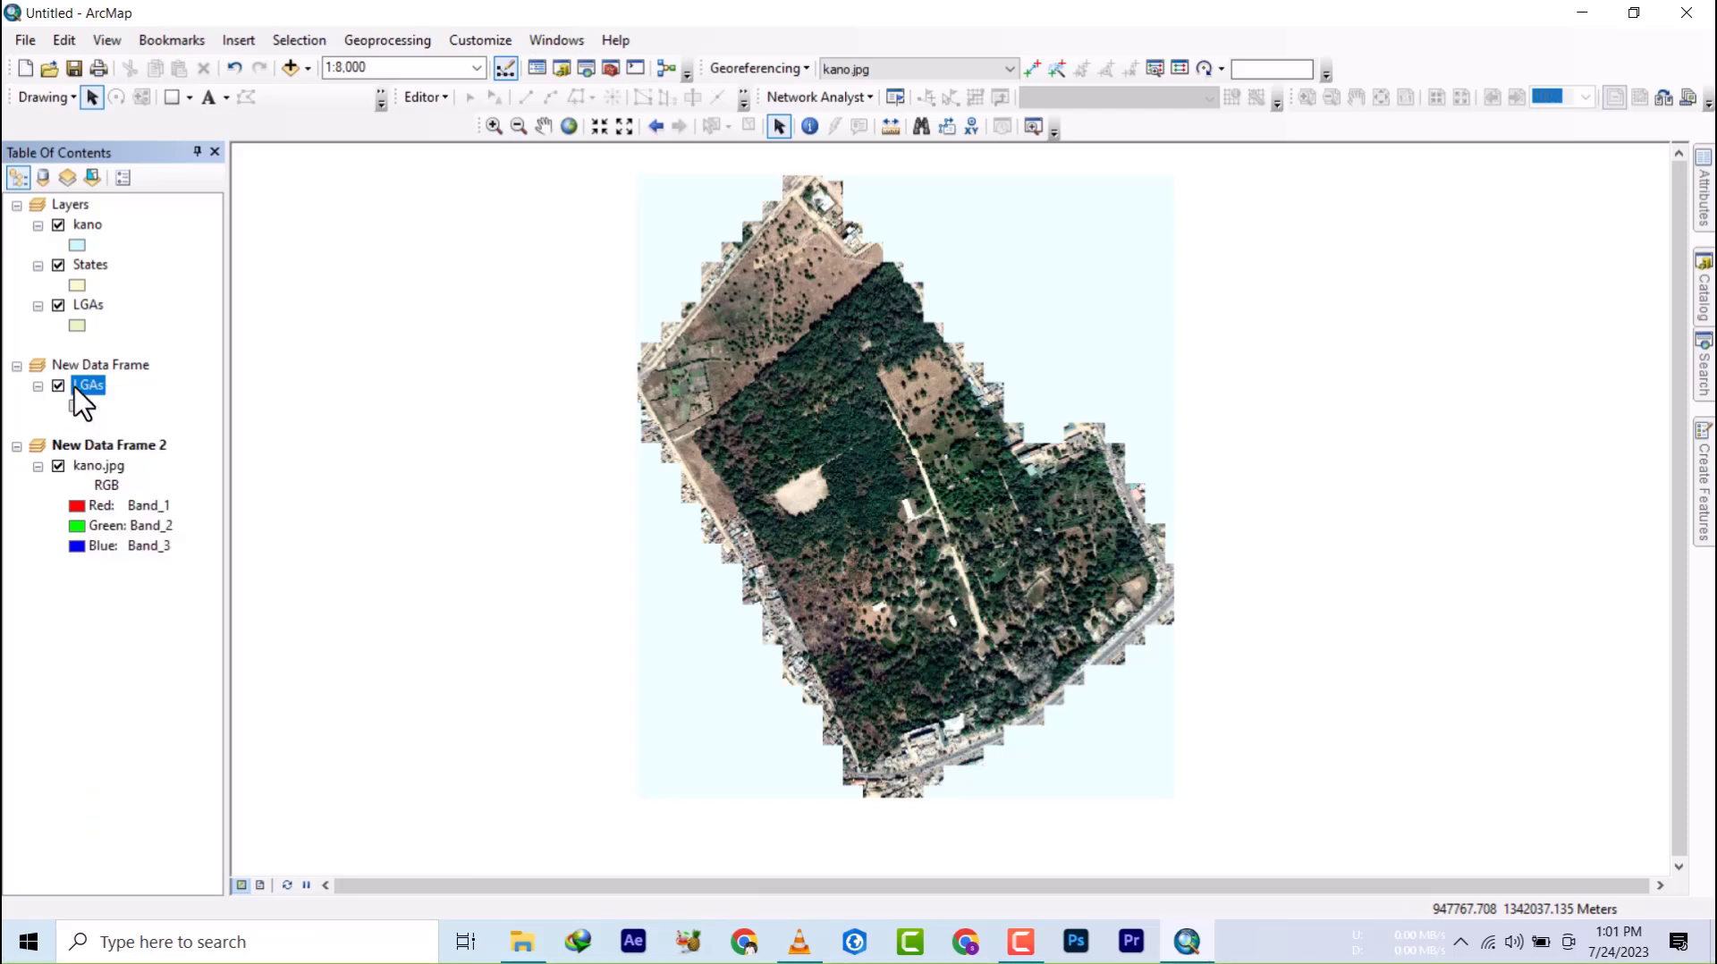
{"action": "right_click", "coordinate": [77, 391]}
{"action": "left_click", "coordinate": [153, 454]}
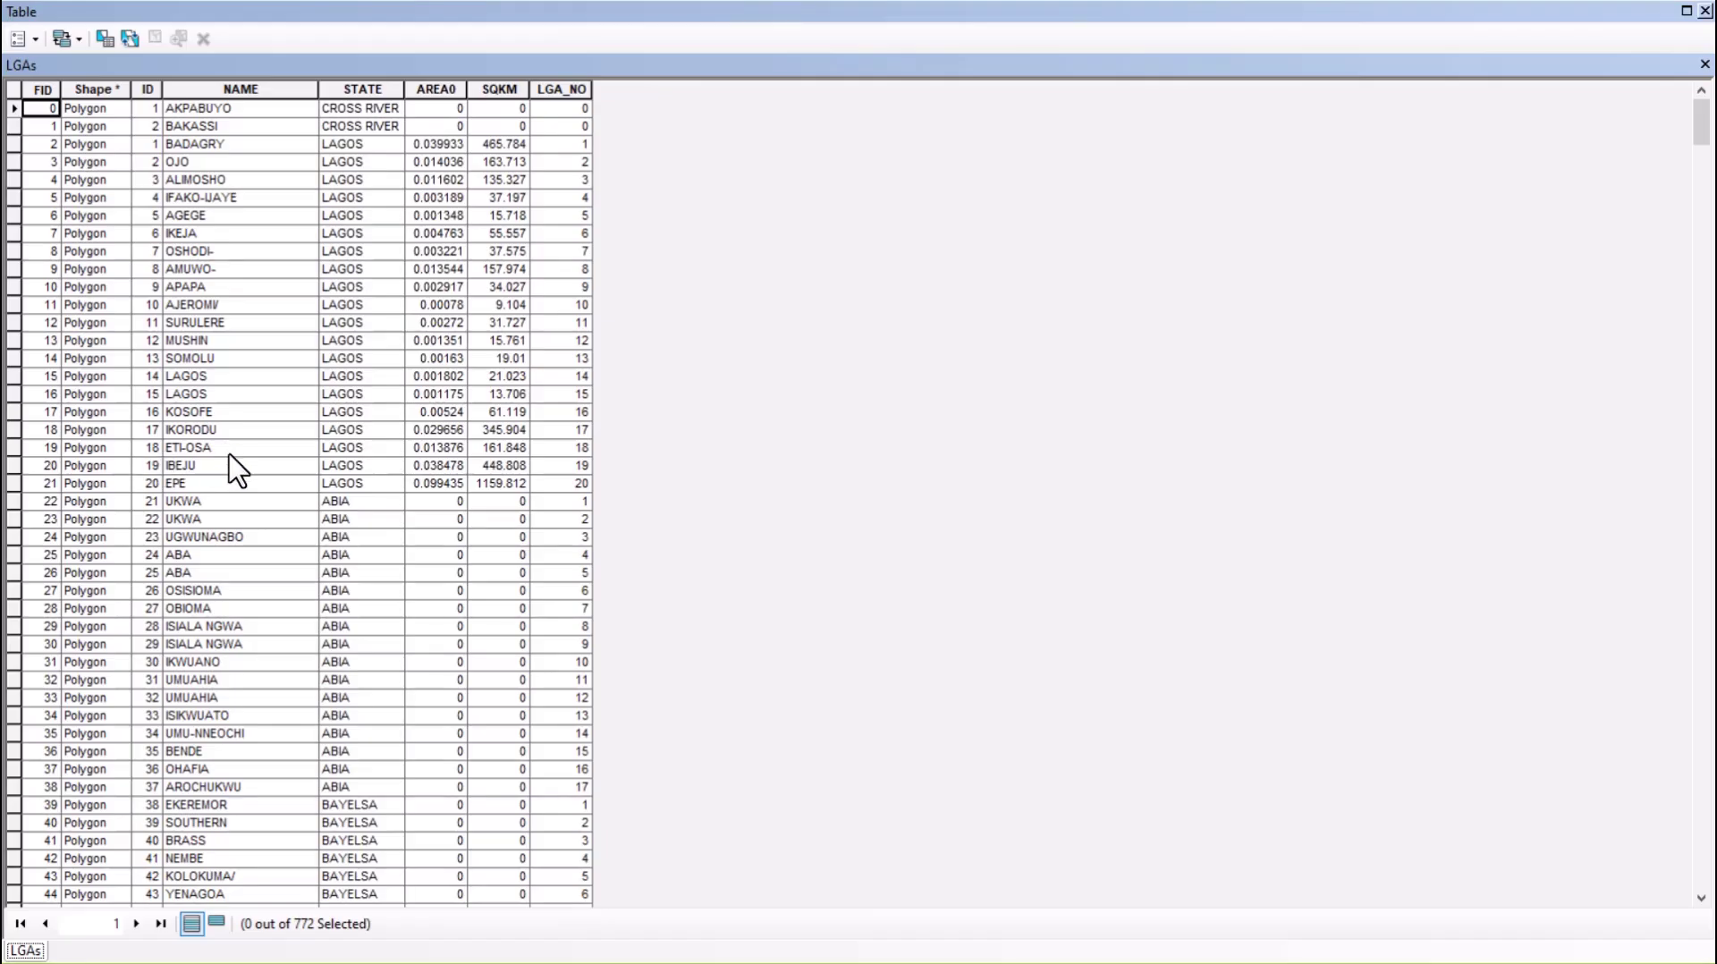
{"action": "scroll", "coordinate": [144, 586], "scroll_direction": "down", "scroll_amount": 20}
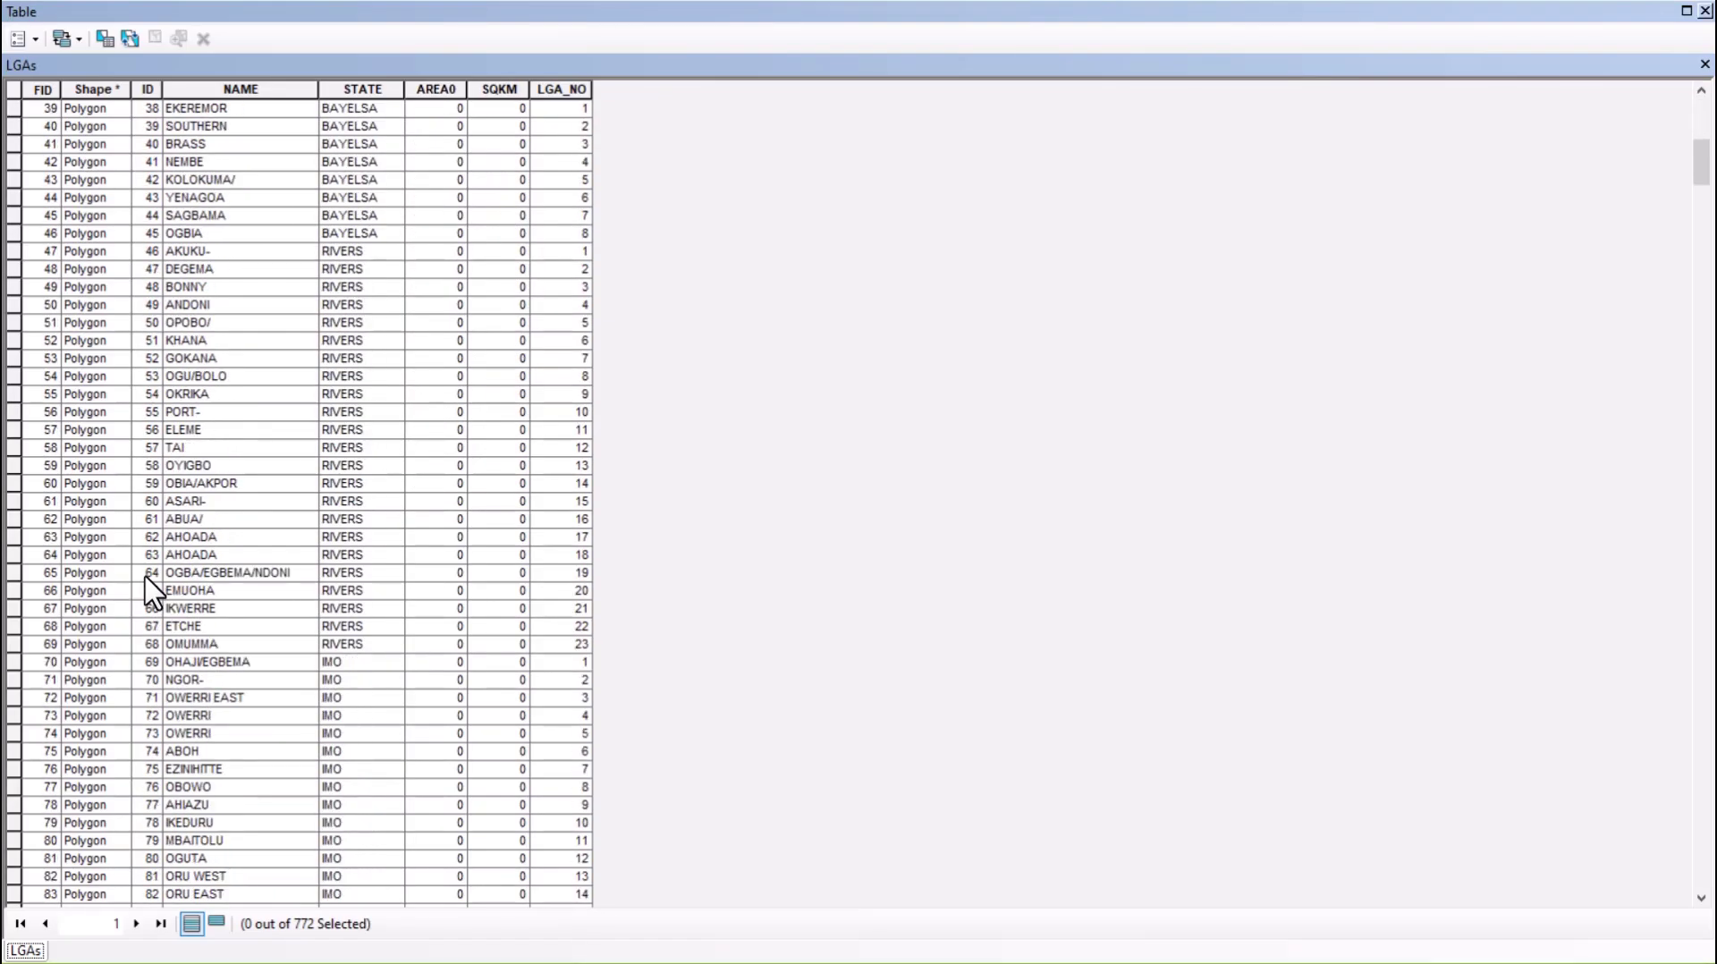
{"action": "scroll", "coordinate": [152, 594], "scroll_direction": "down", "scroll_amount": 7}
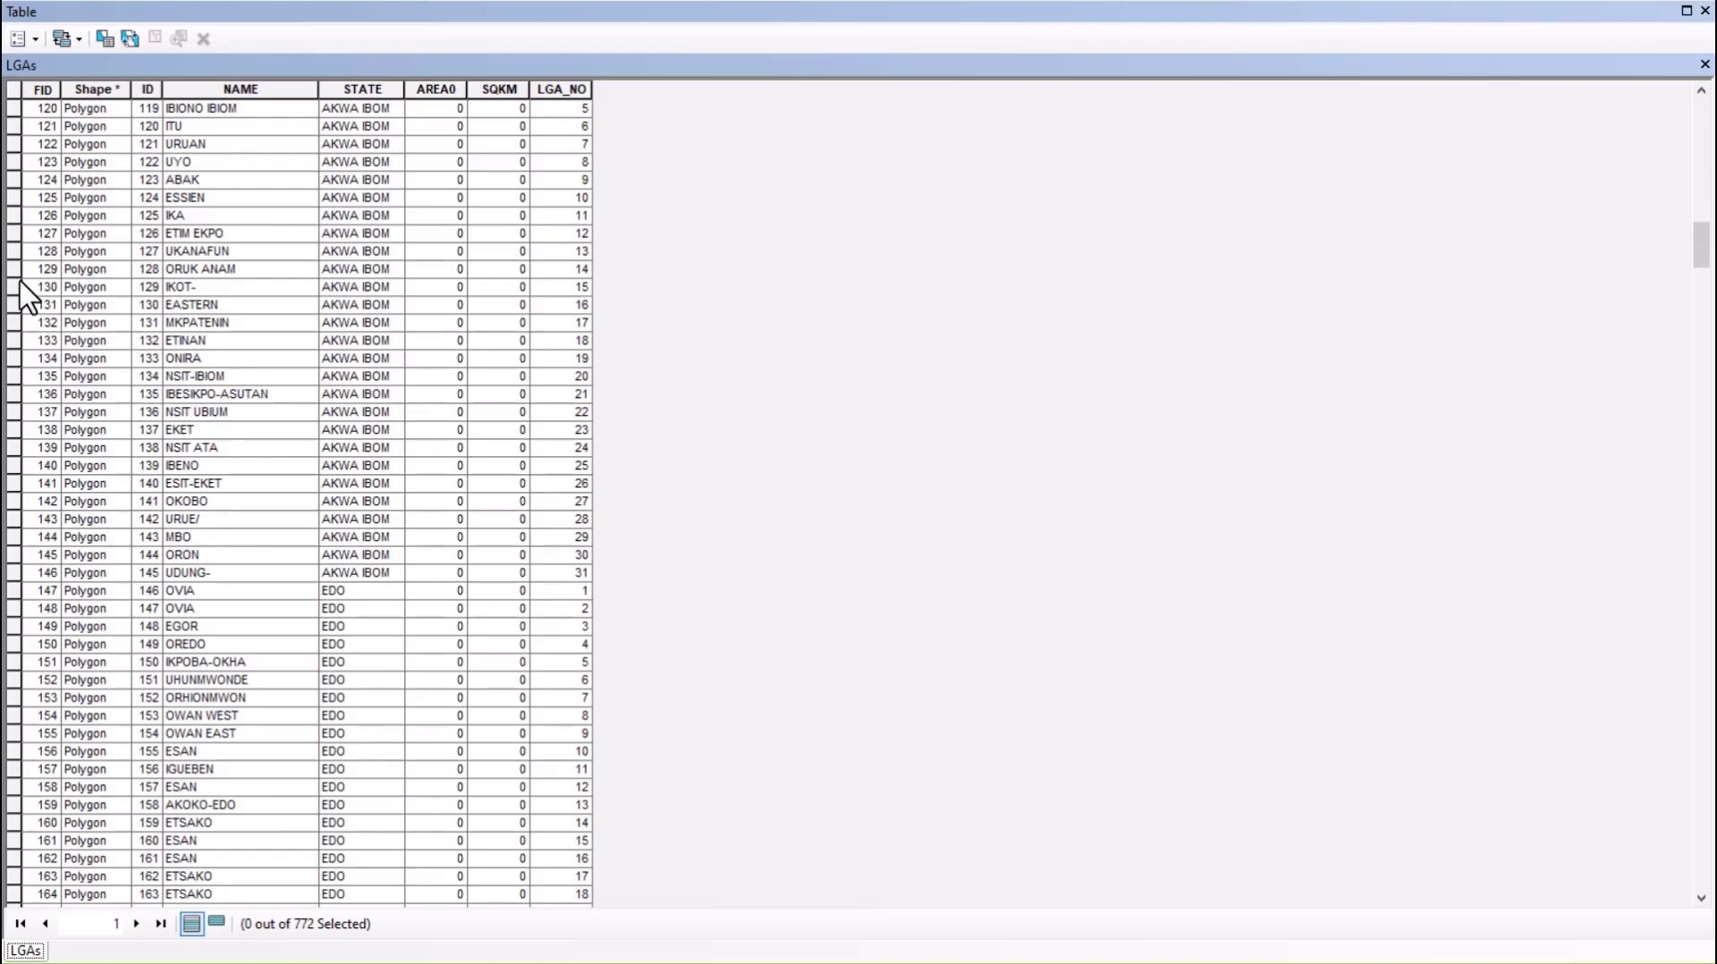
{"action": "left_click", "coordinate": [35, 39]}
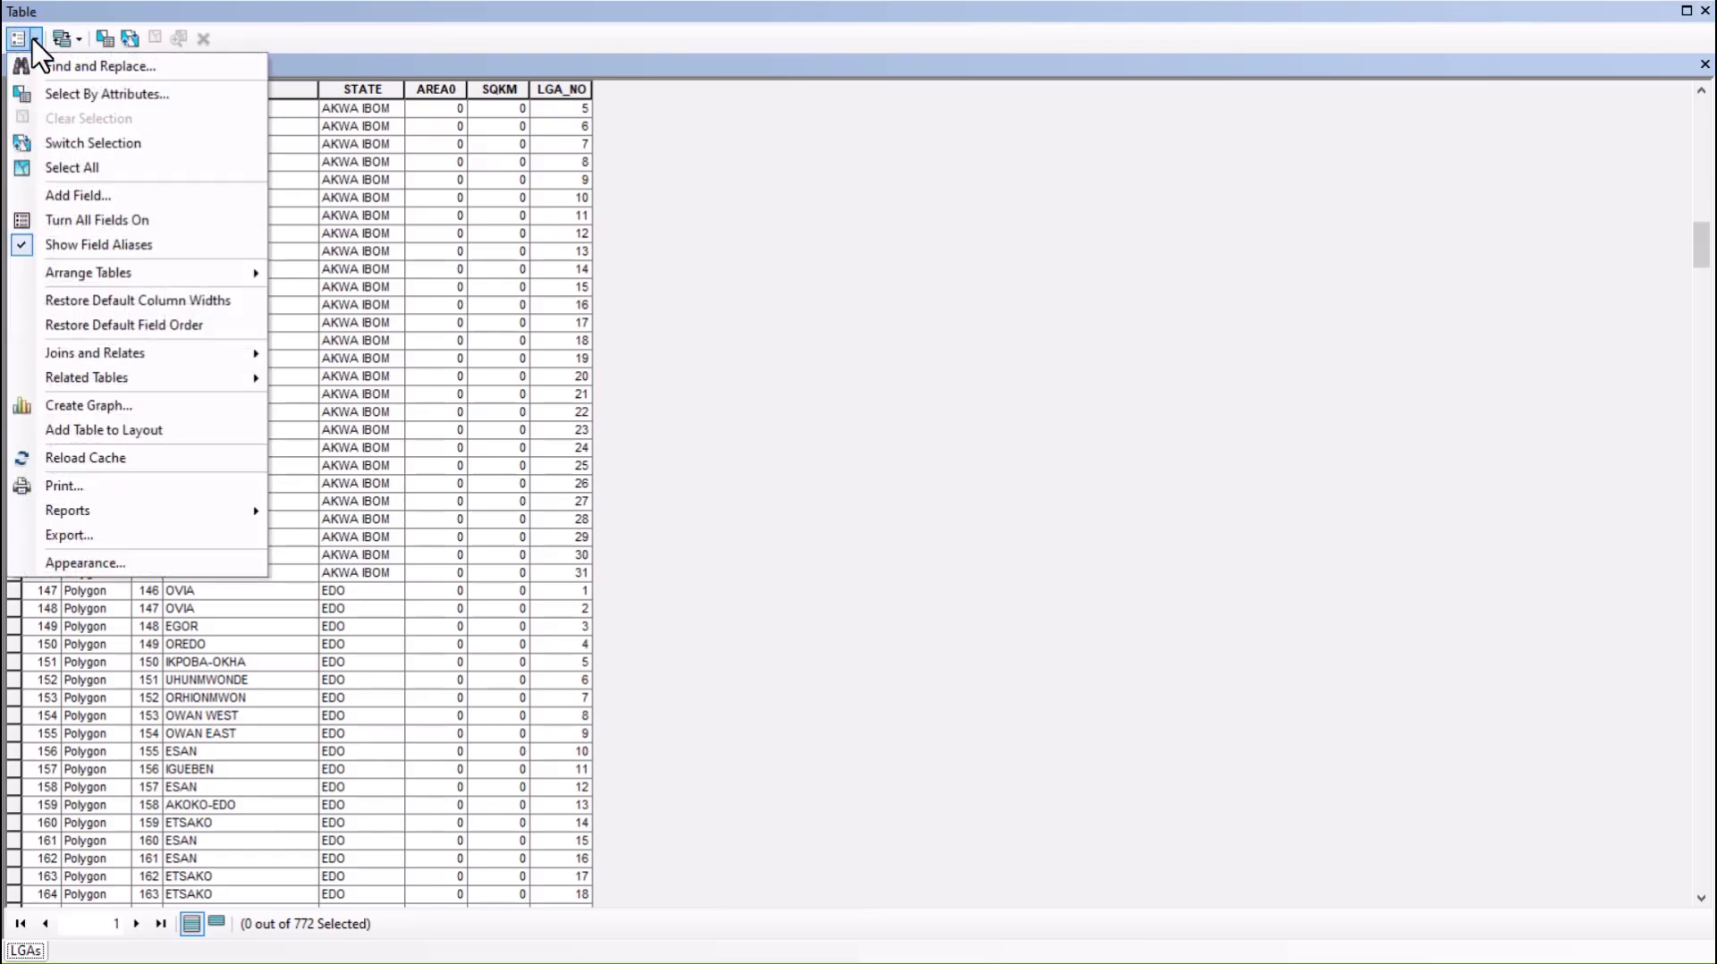
{"action": "left_click", "coordinate": [88, 96]}
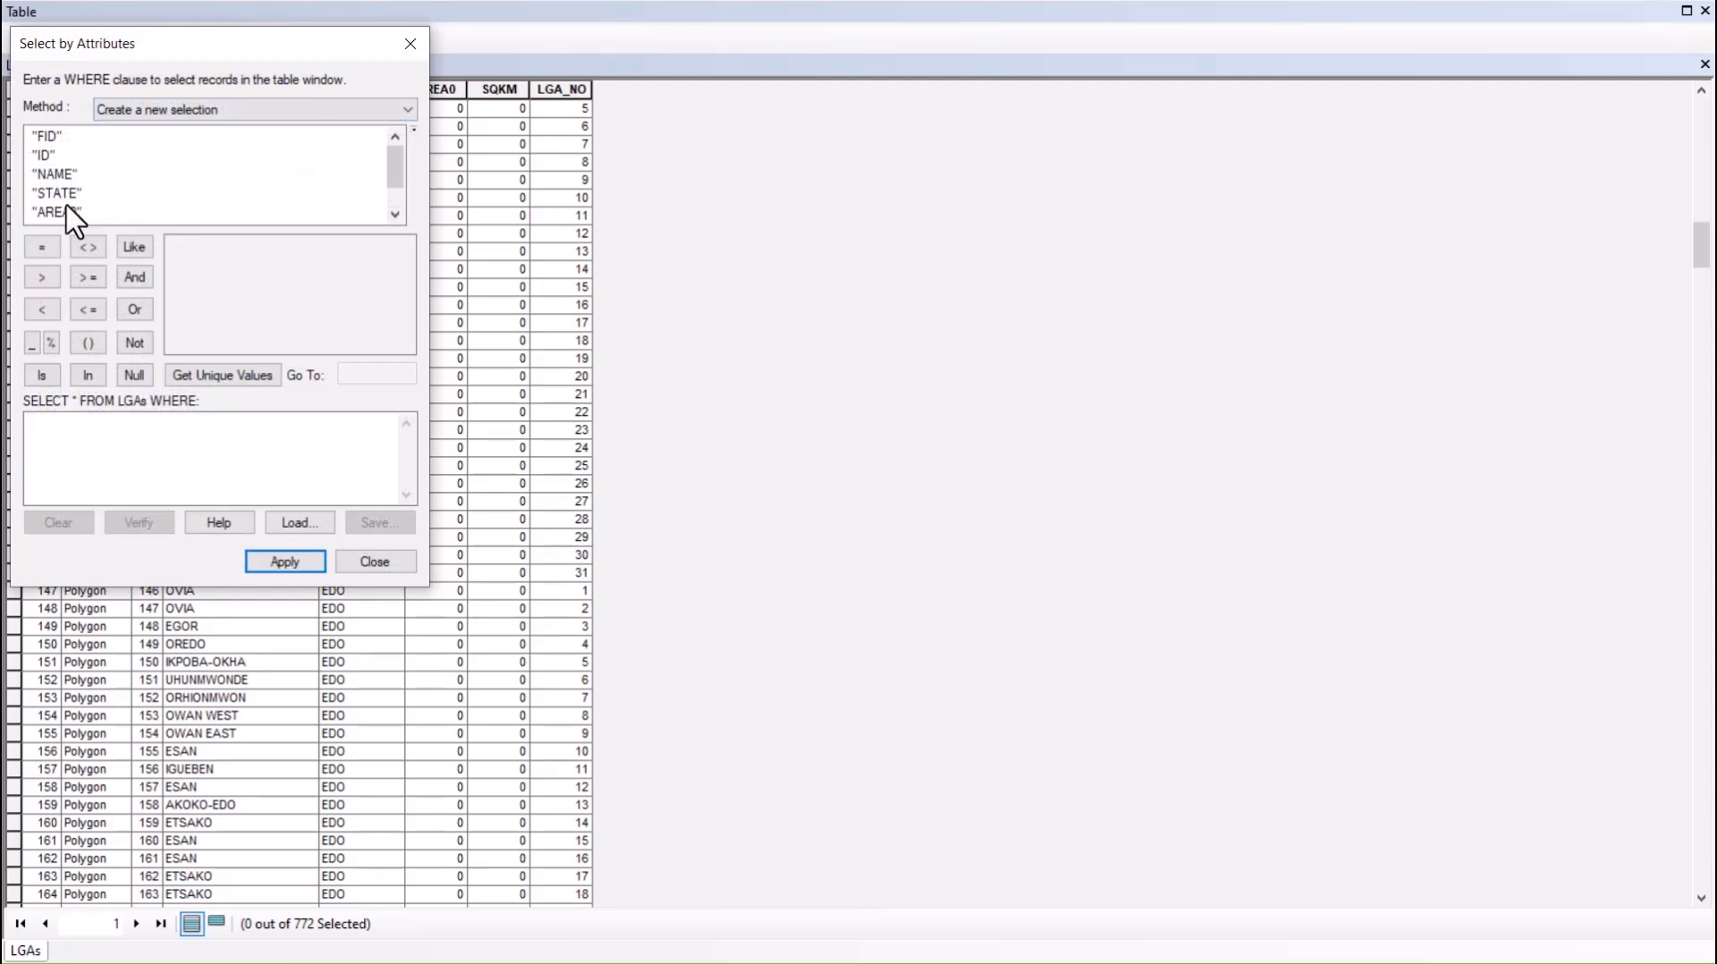
{"action": "scroll", "coordinate": [59, 211], "scroll_direction": "down", "scroll_amount": 1}
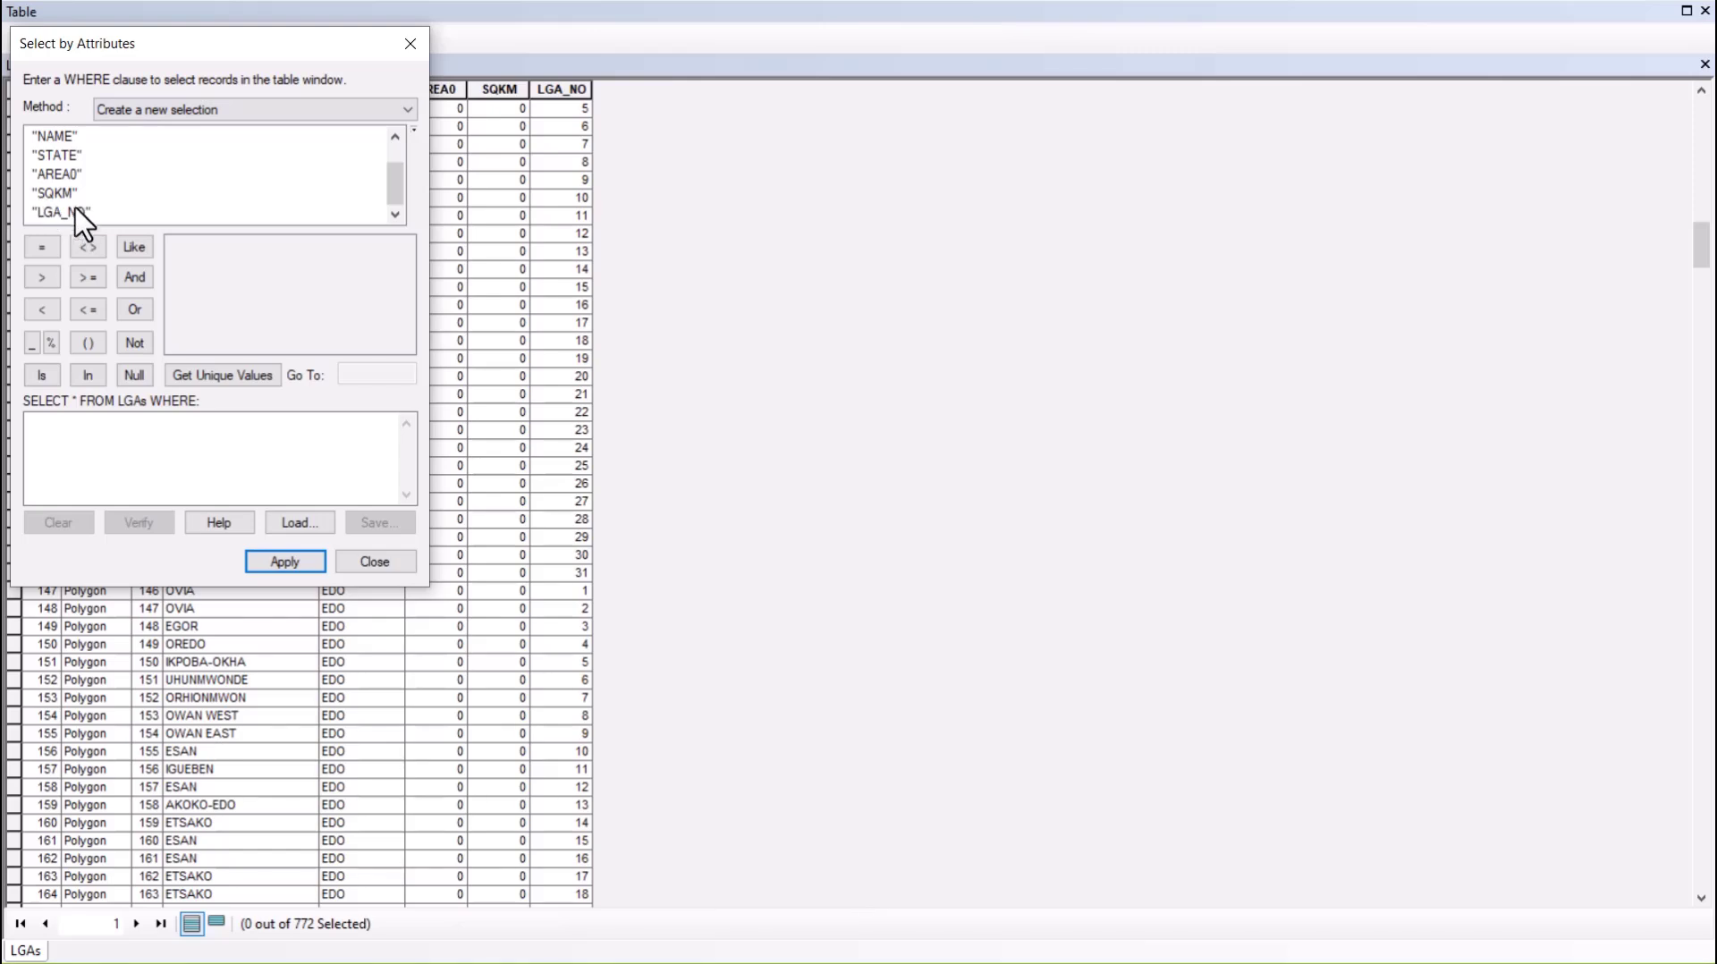
{"action": "scroll", "coordinate": [65, 201], "scroll_direction": "up", "scroll_amount": 1}
{"action": "double_click", "coordinate": [53, 173]}
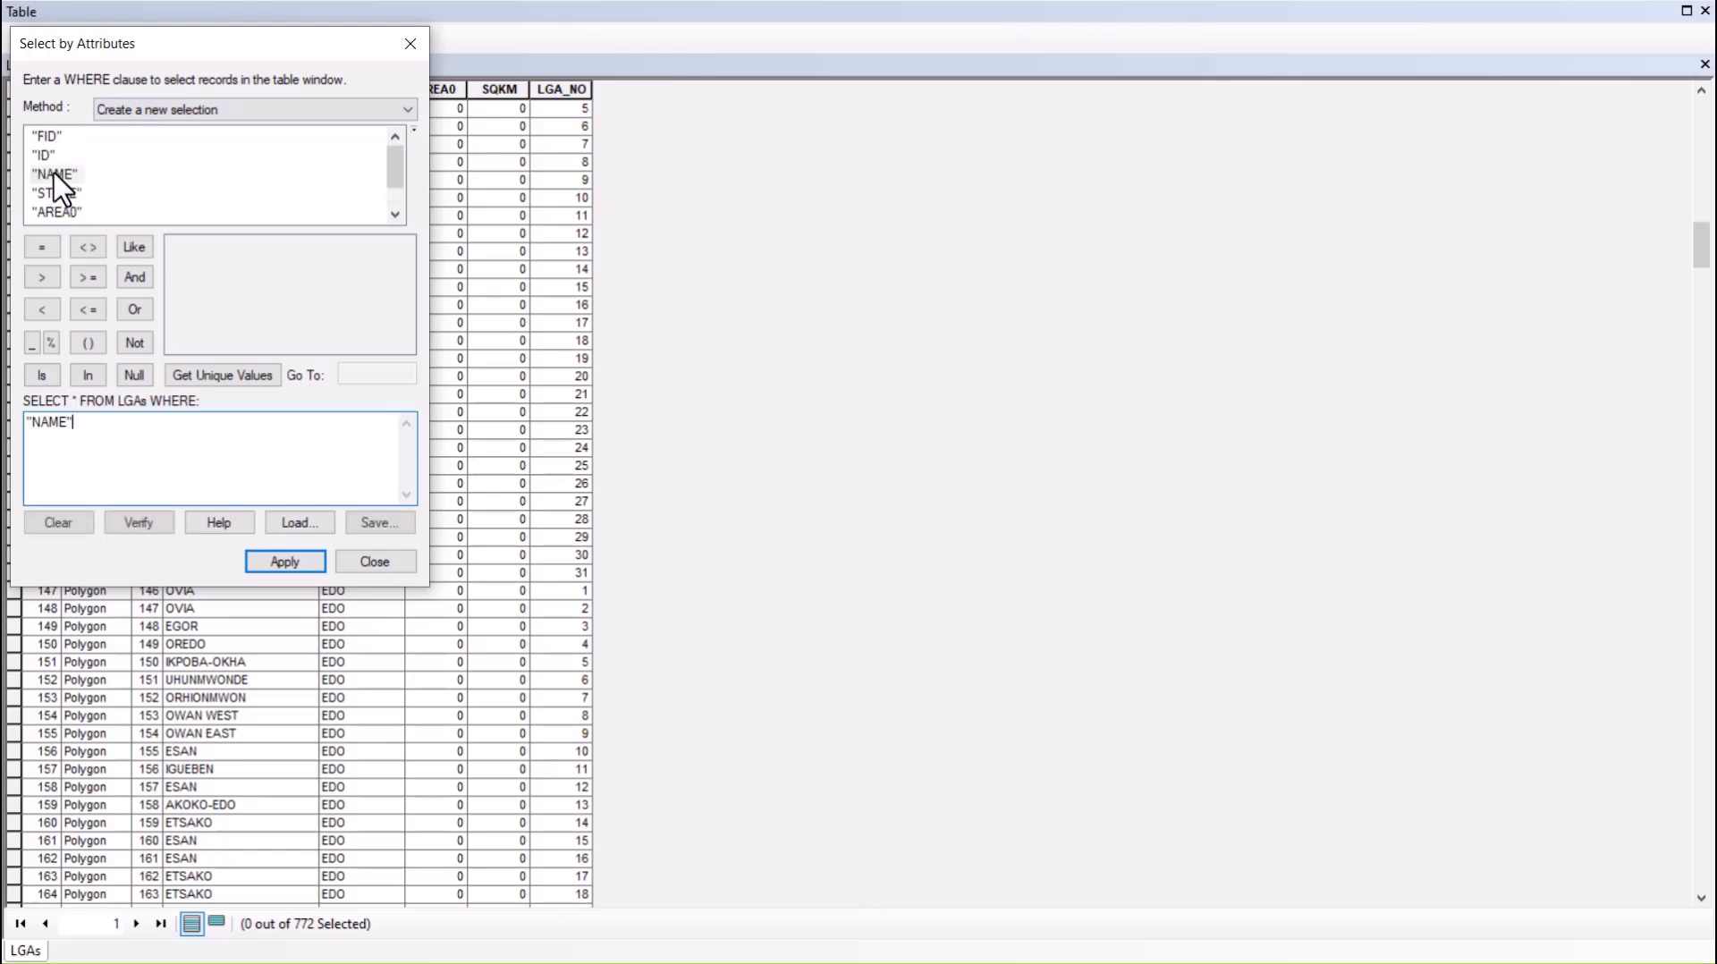
{"action": "left_click", "coordinate": [42, 247]}
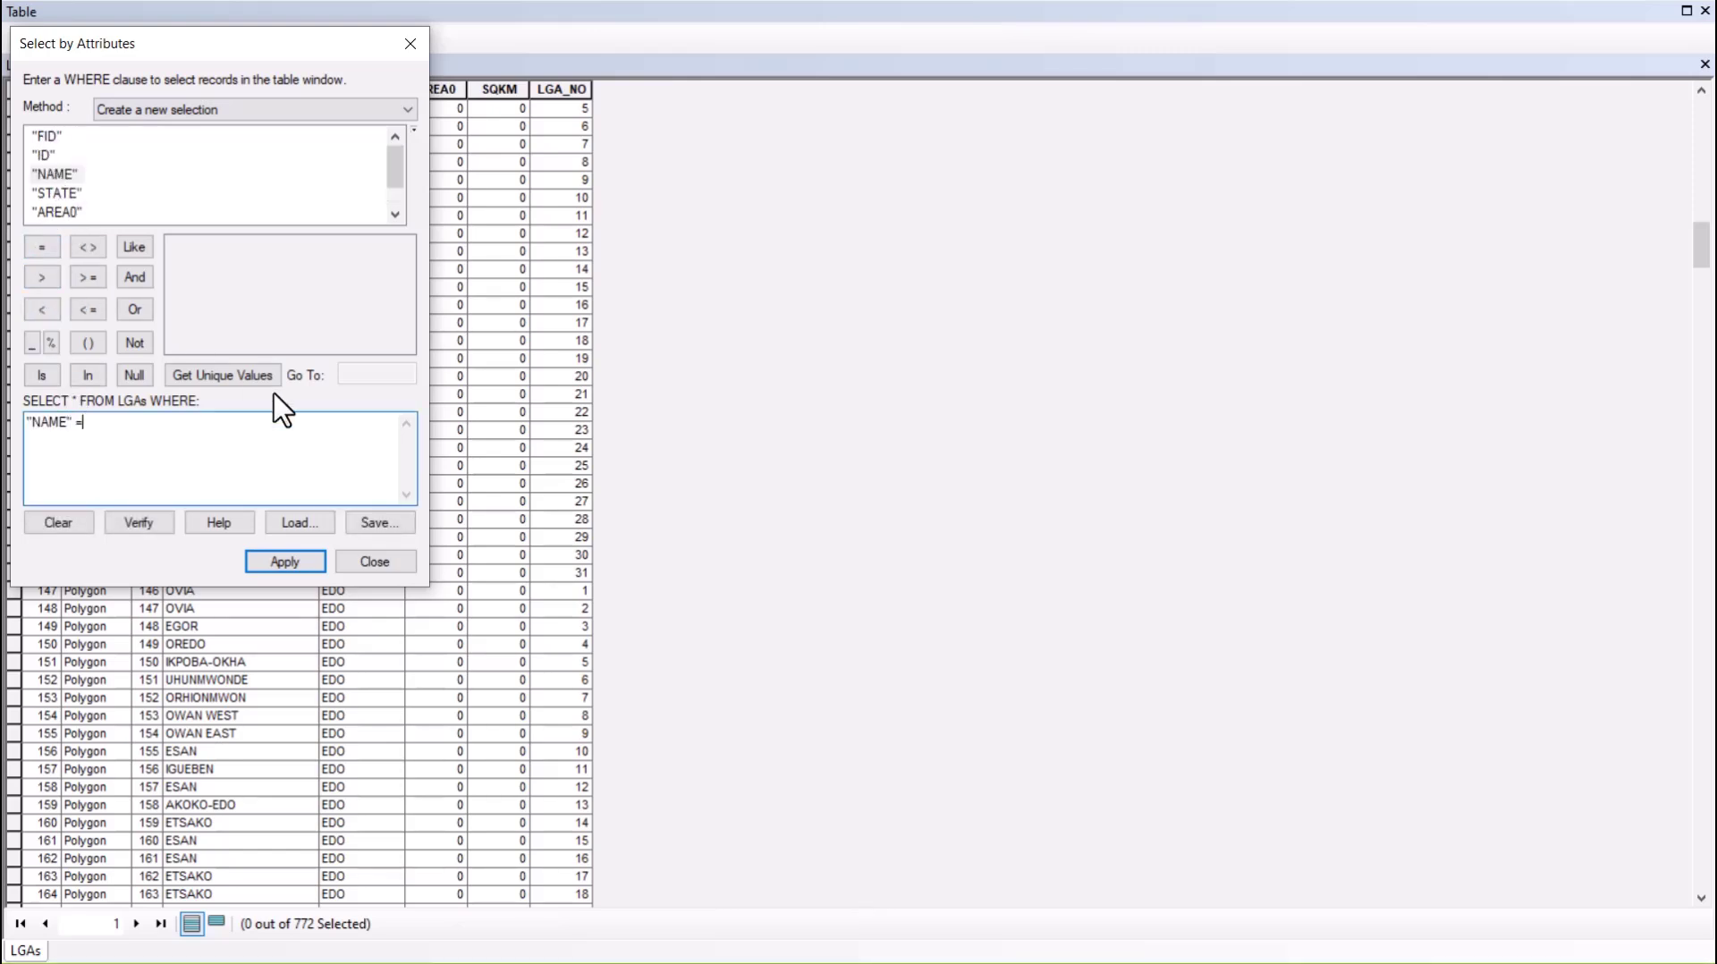
{"action": "left_click", "coordinate": [251, 379]}
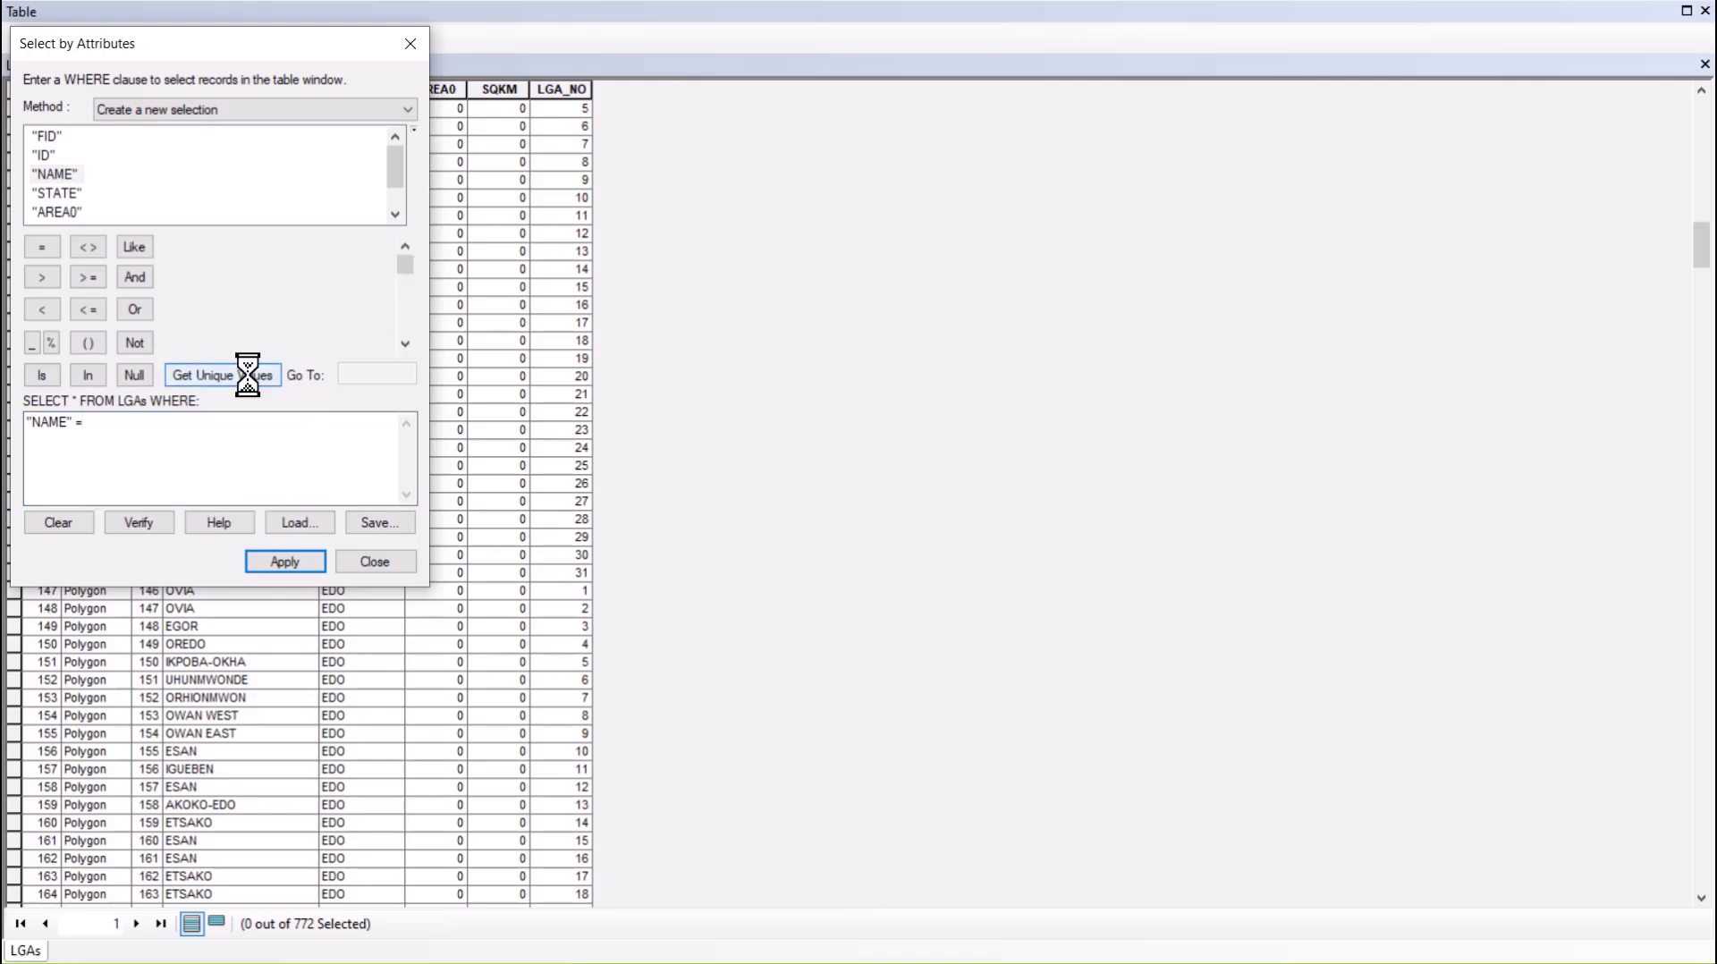
{"action": "scroll", "coordinate": [228, 333], "scroll_direction": "down", "scroll_amount": 15}
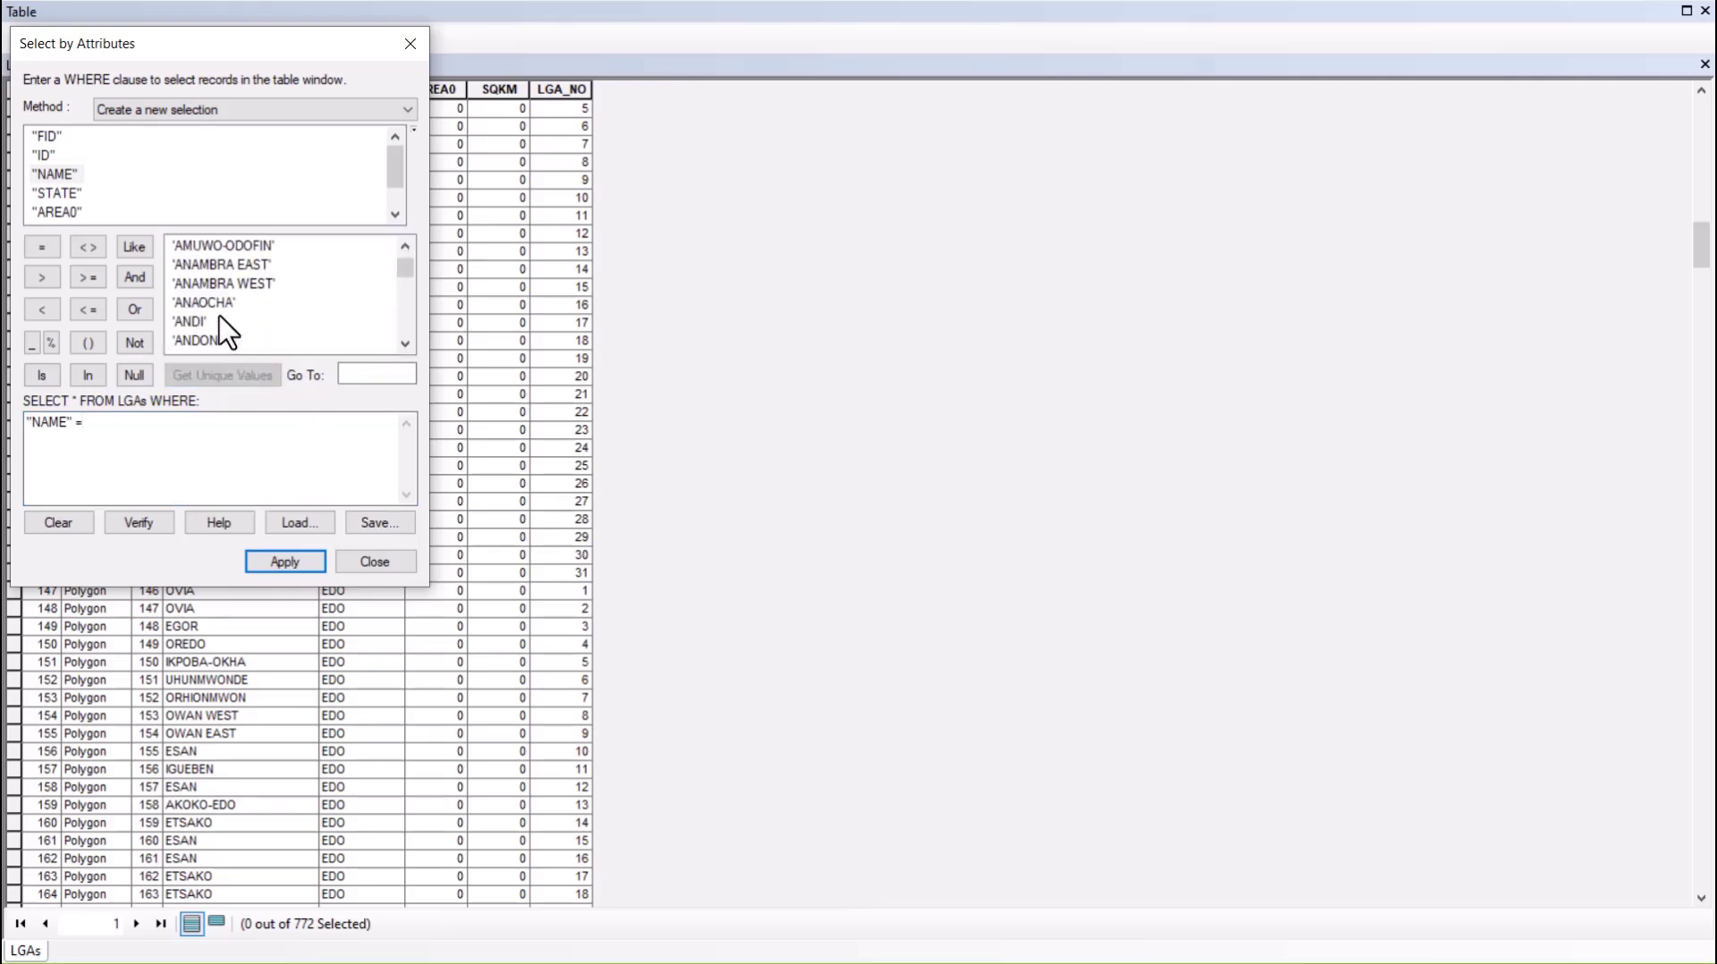
{"action": "scroll", "coordinate": [228, 334], "scroll_direction": "down", "scroll_amount": 20}
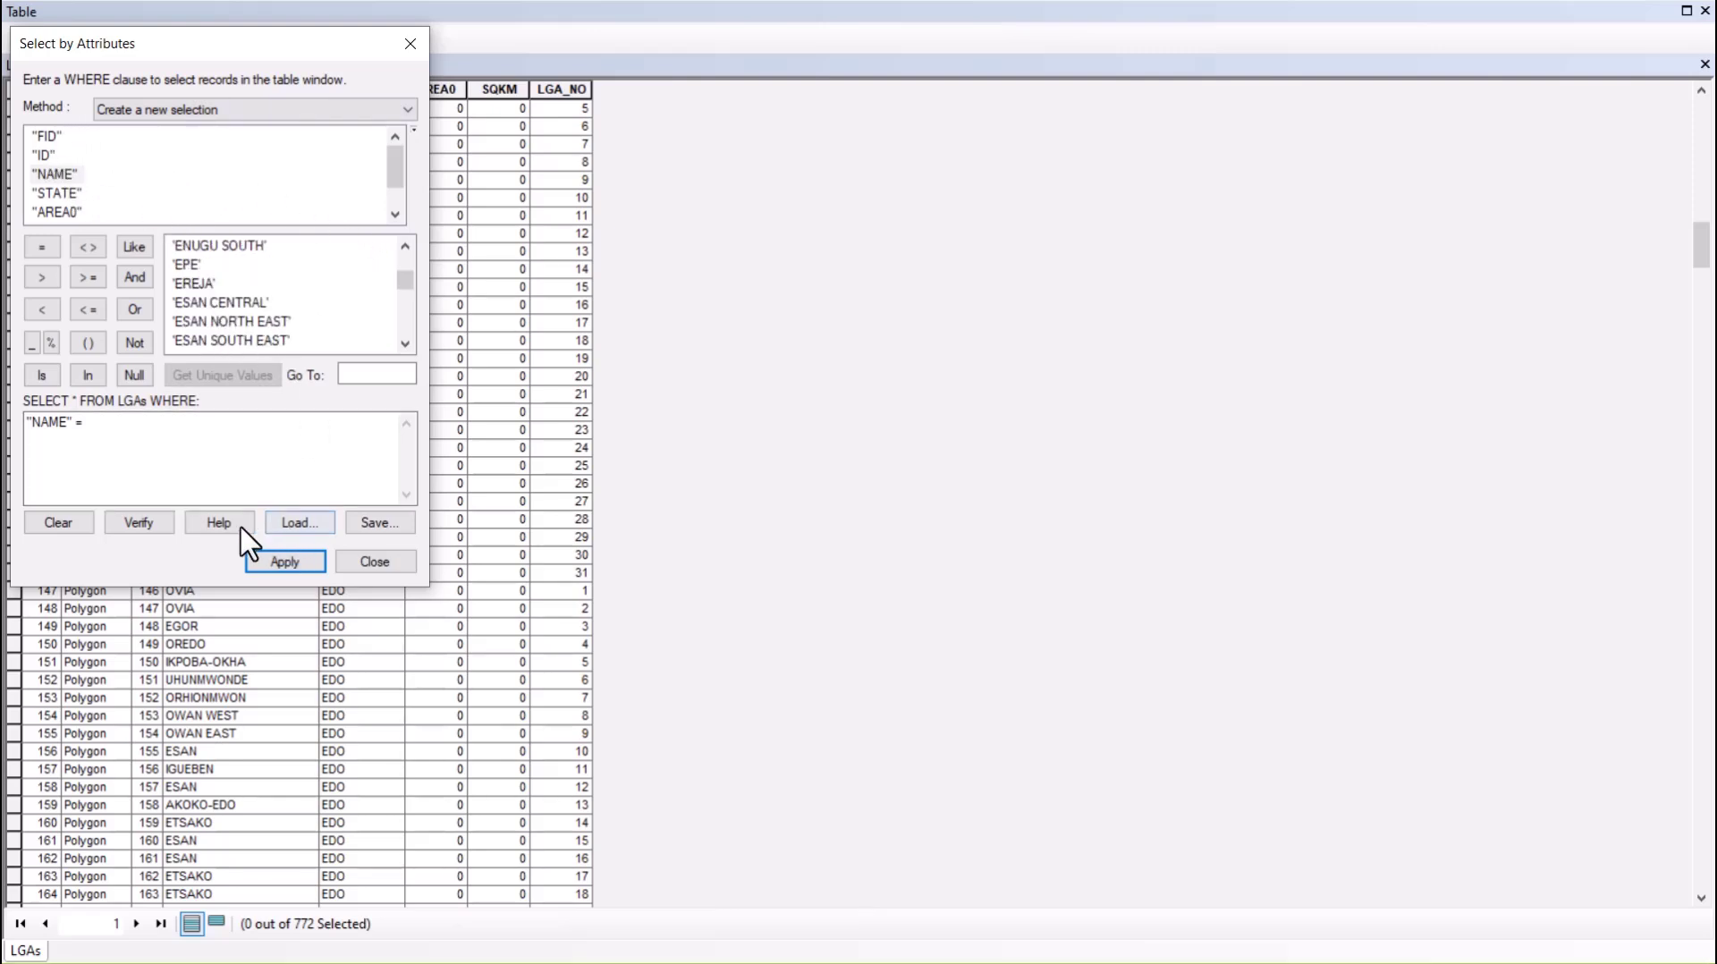
{"action": "left_click", "coordinate": [375, 565]}
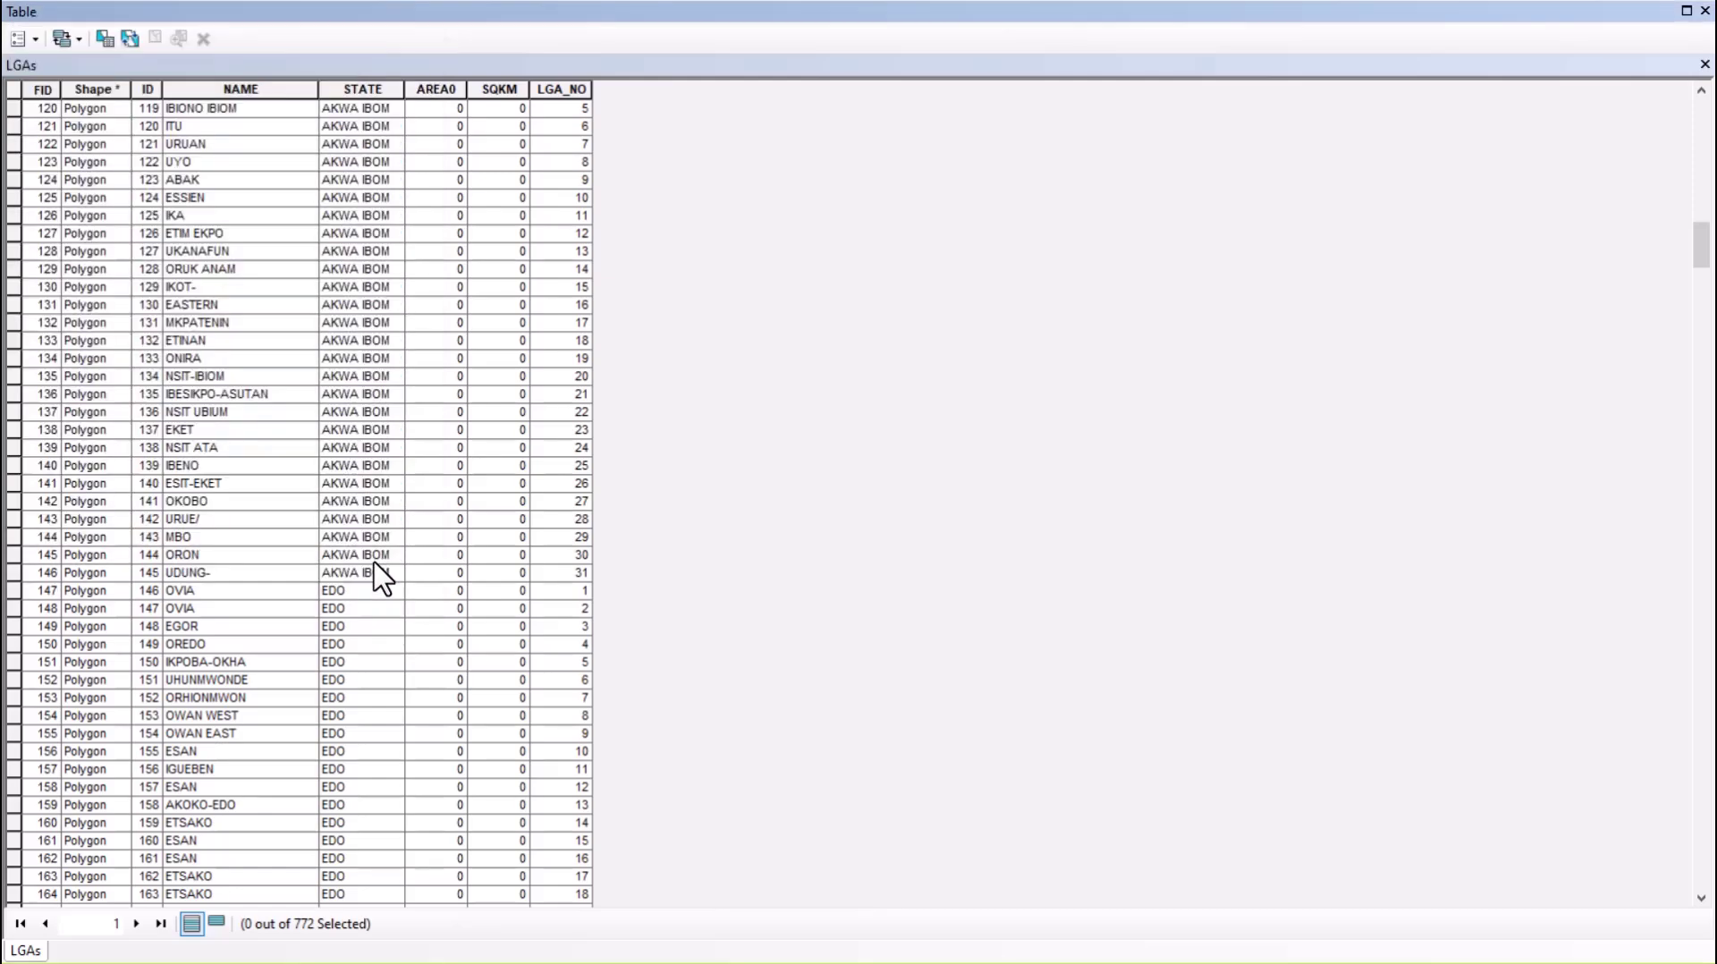
- Select the LGAs table records by attributes with the verified expression "STATE" = 'KANO', creating a new selection
{"action": "left_click", "coordinate": [32, 39]}
{"action": "left_click", "coordinate": [94, 95]}
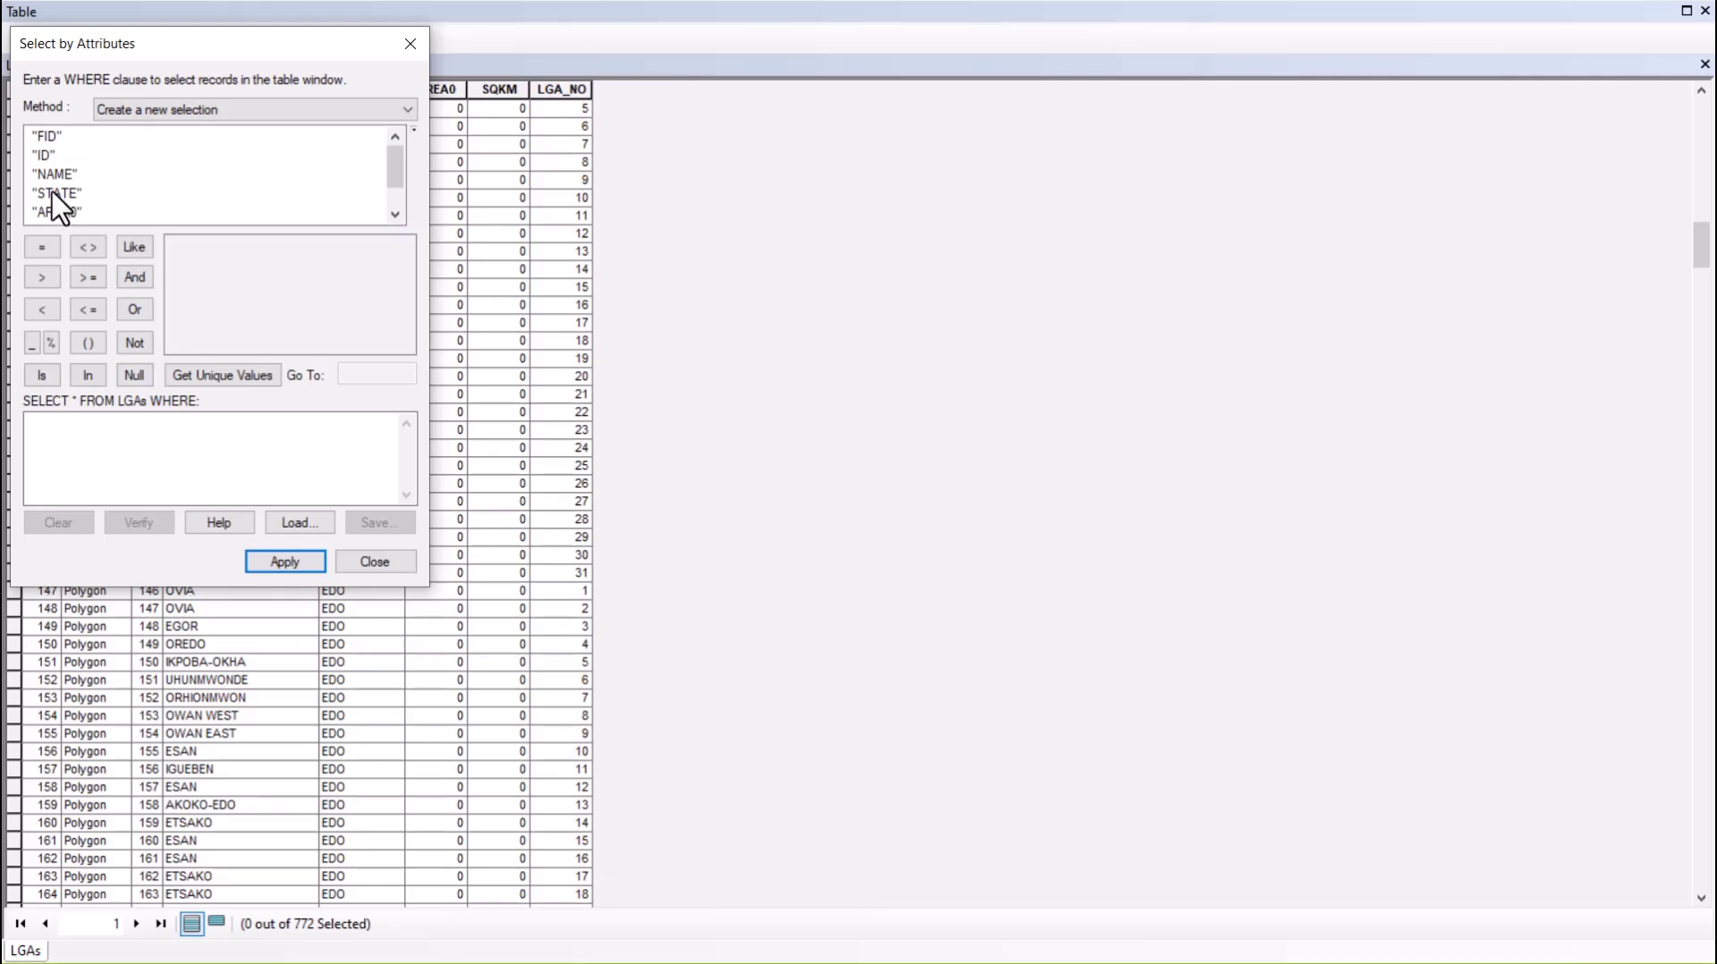
{"action": "scroll", "coordinate": [76, 183], "scroll_direction": "down", "scroll_amount": 1}
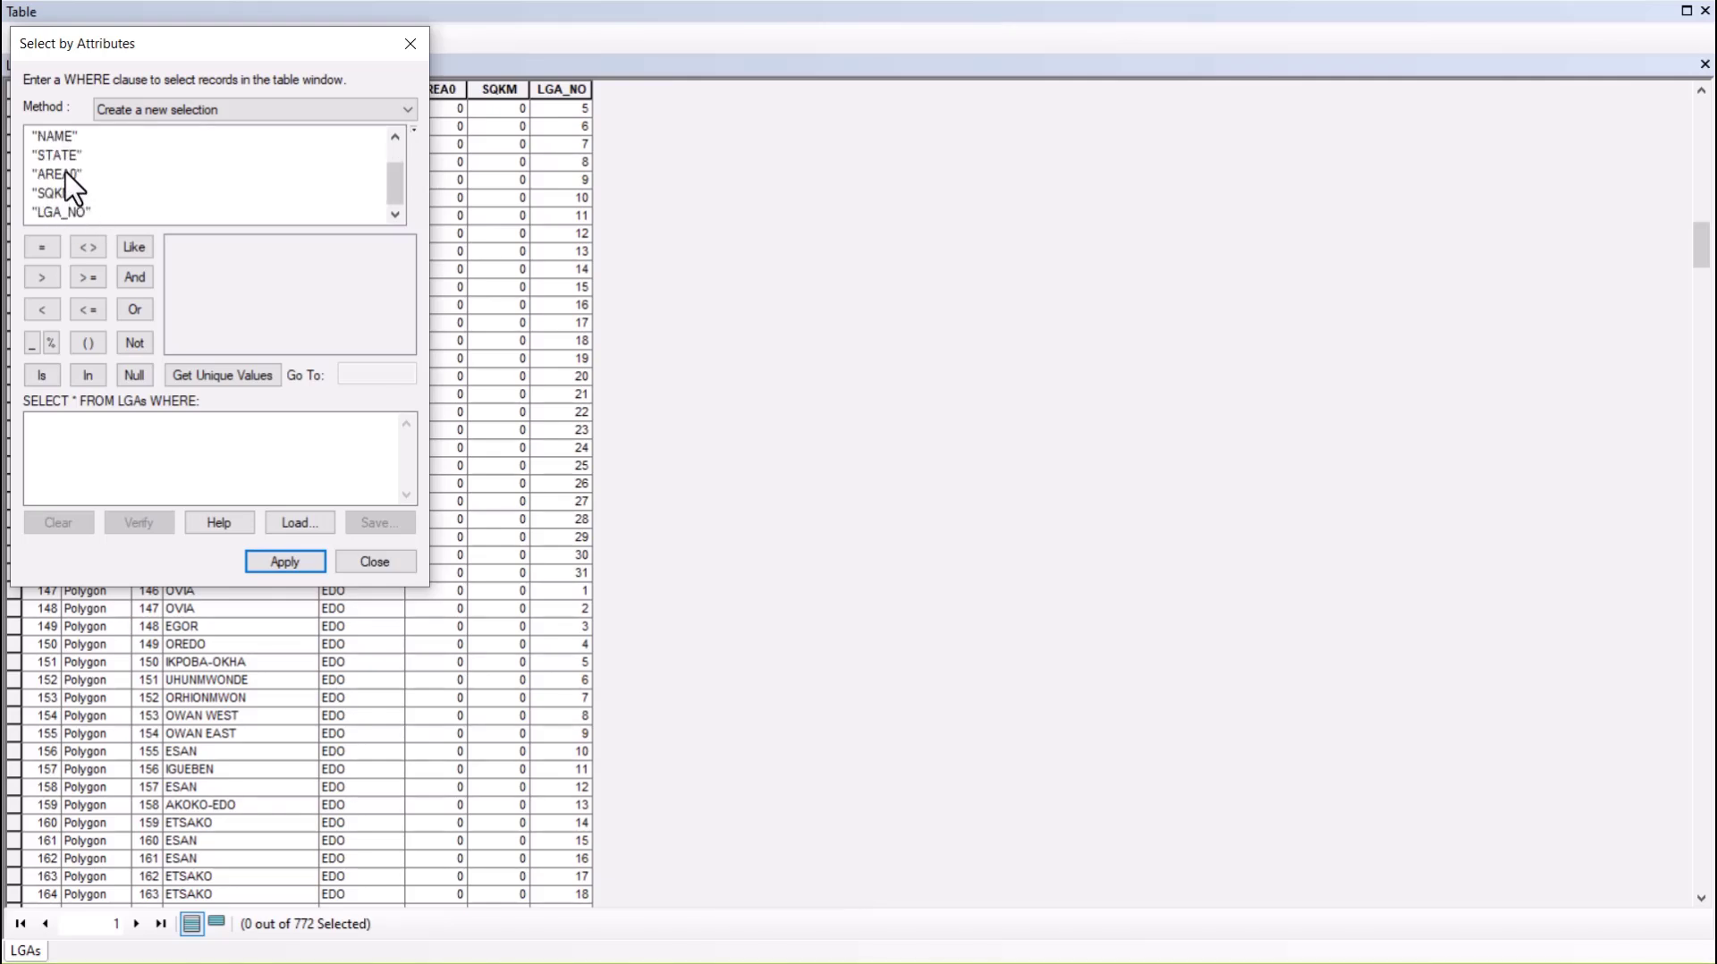
{"action": "double_click", "coordinate": [62, 154]}
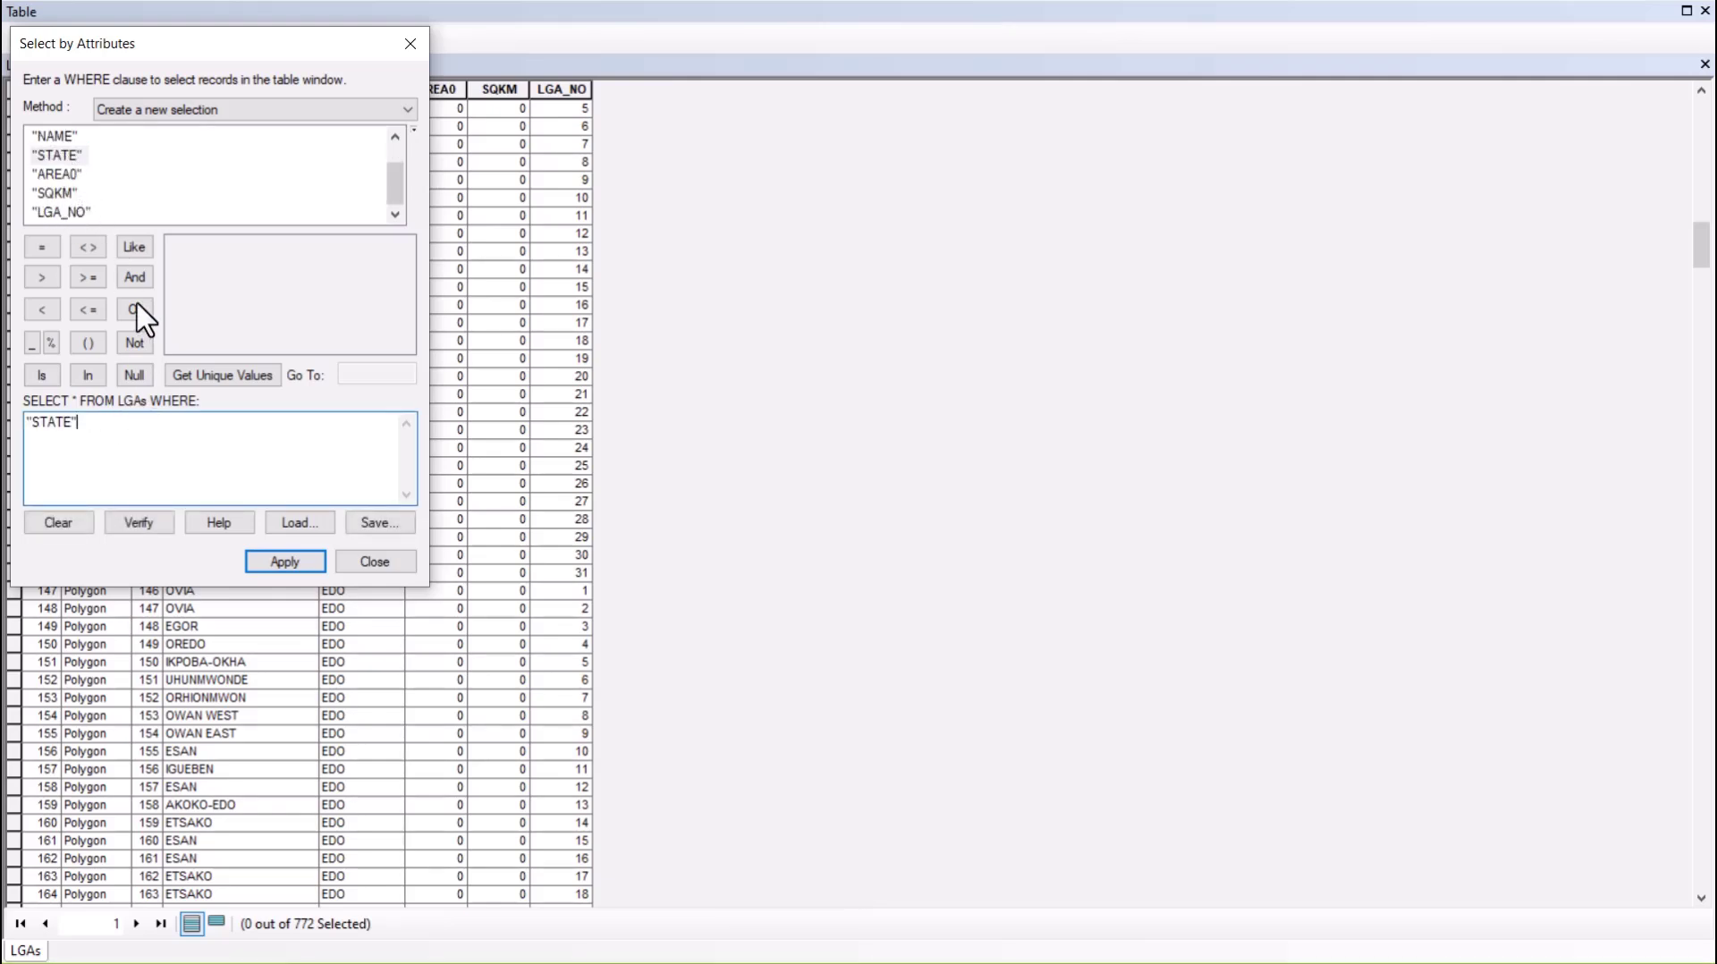
{"action": "left_click", "coordinate": [42, 249]}
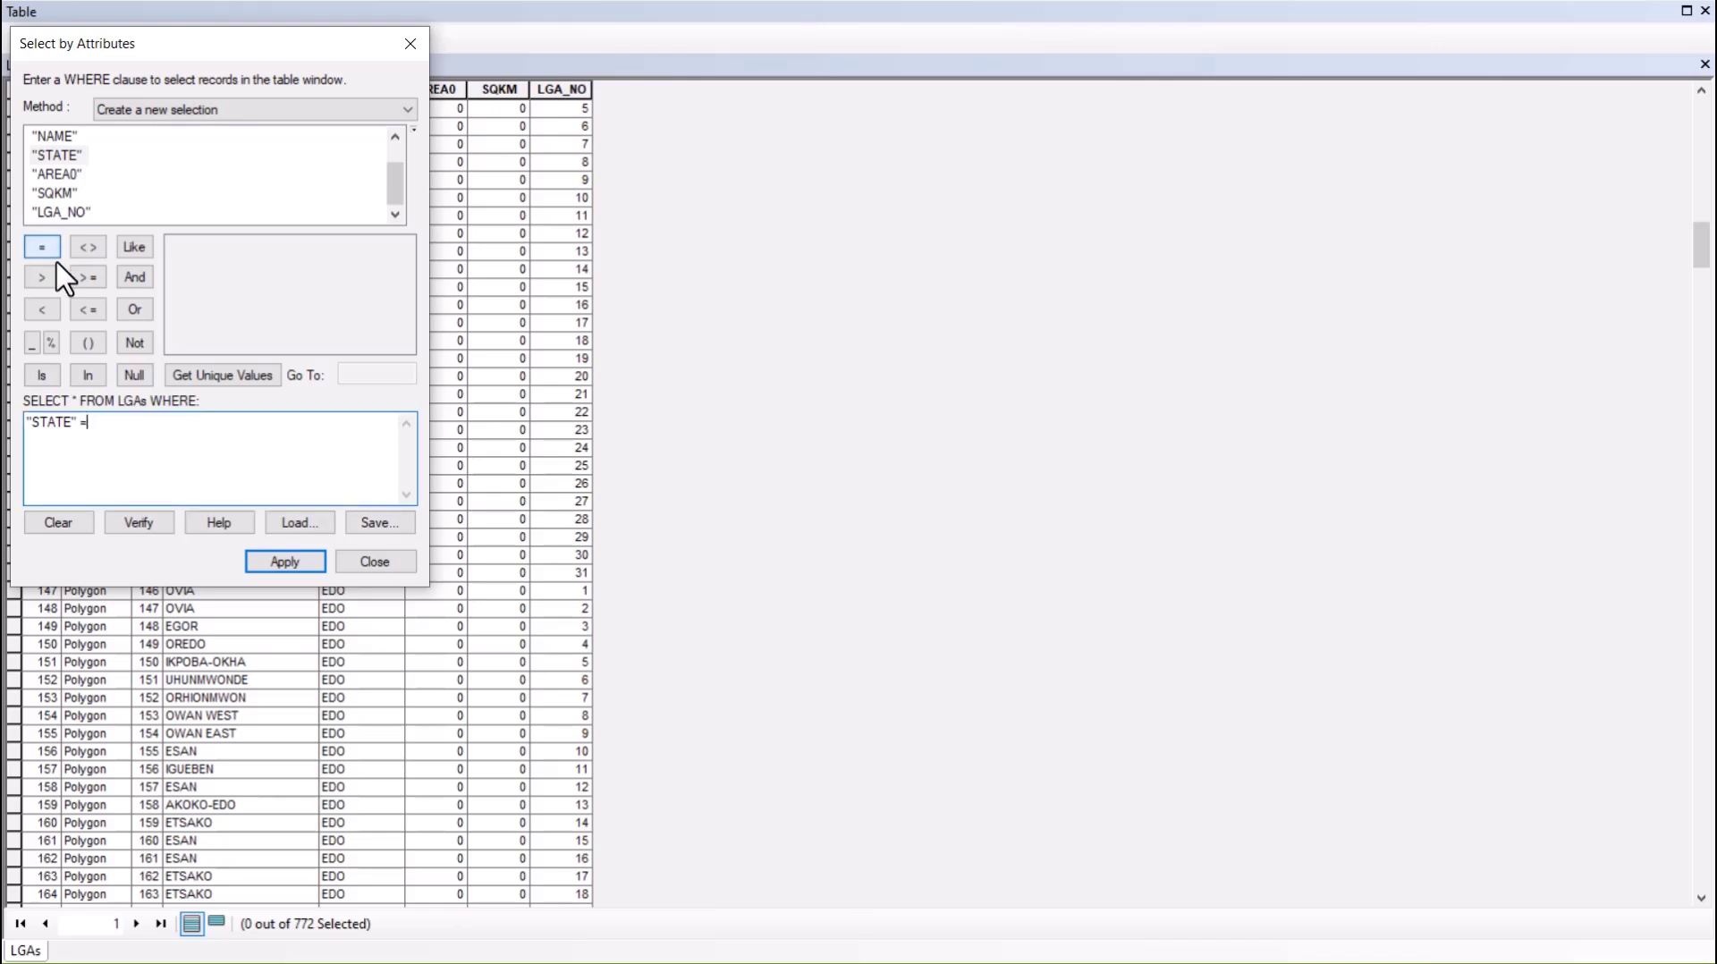
{"action": "left_click", "coordinate": [259, 374]}
{"action": "scroll", "coordinate": [246, 335], "scroll_direction": "down", "scroll_amount": 10}
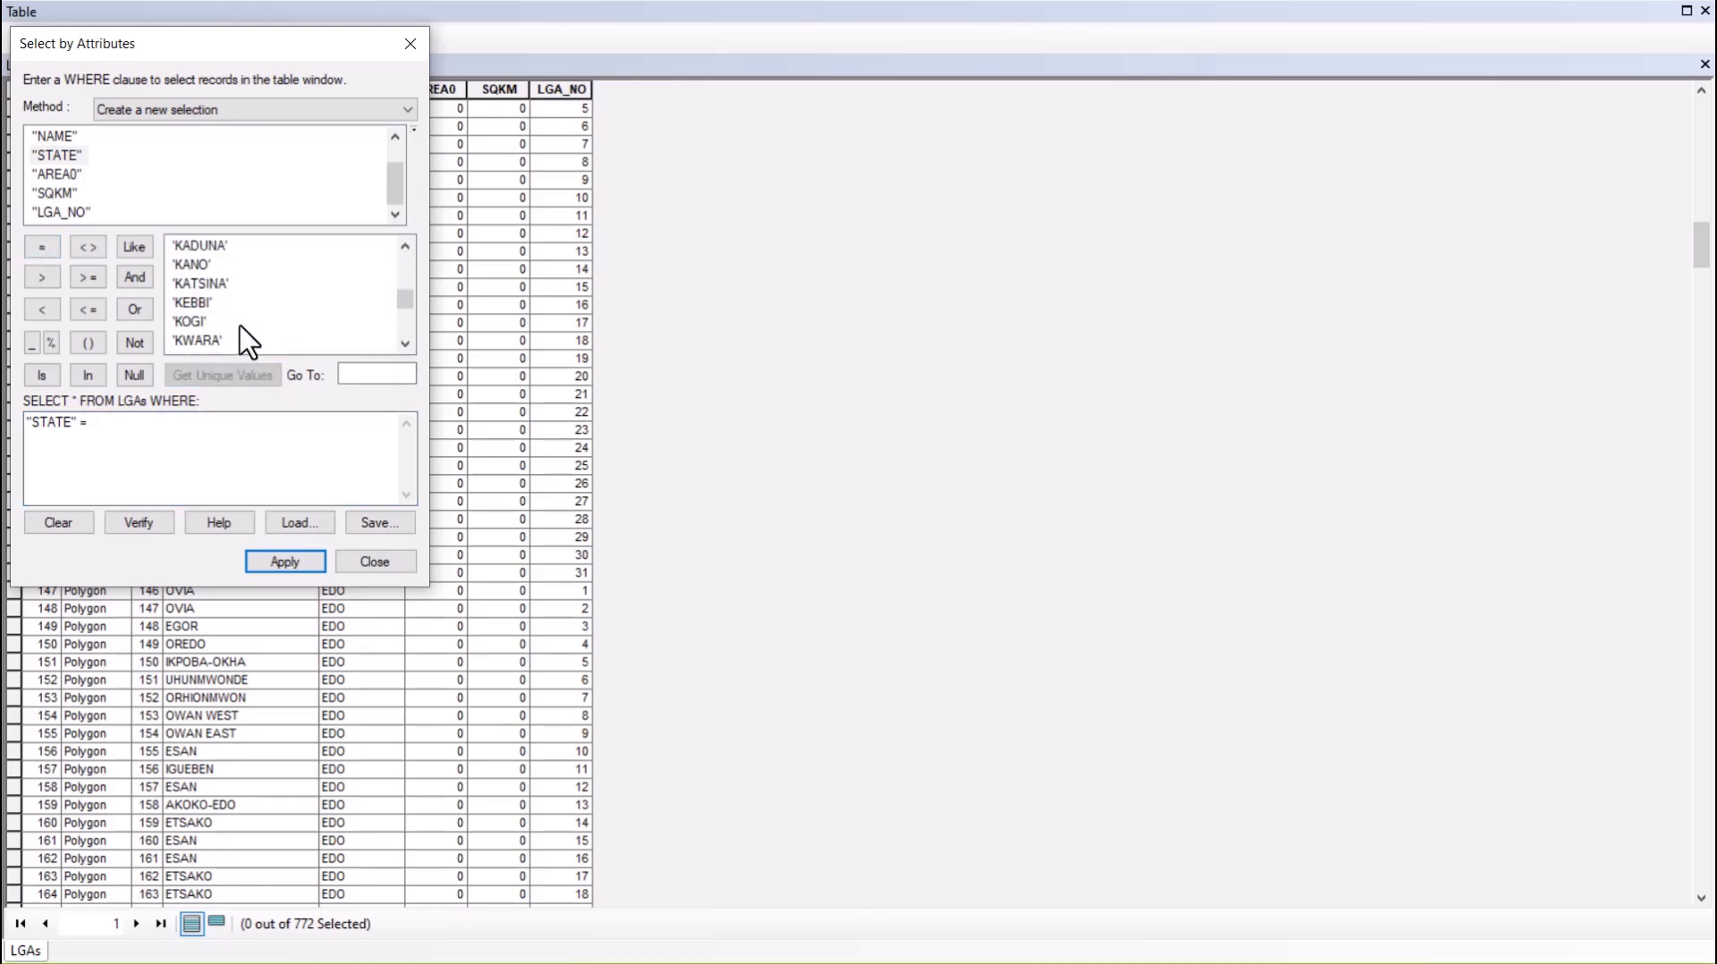
{"action": "scroll", "coordinate": [212, 339], "scroll_direction": "up", "scroll_amount": 5}
{"action": "double_click", "coordinate": [190, 302]}
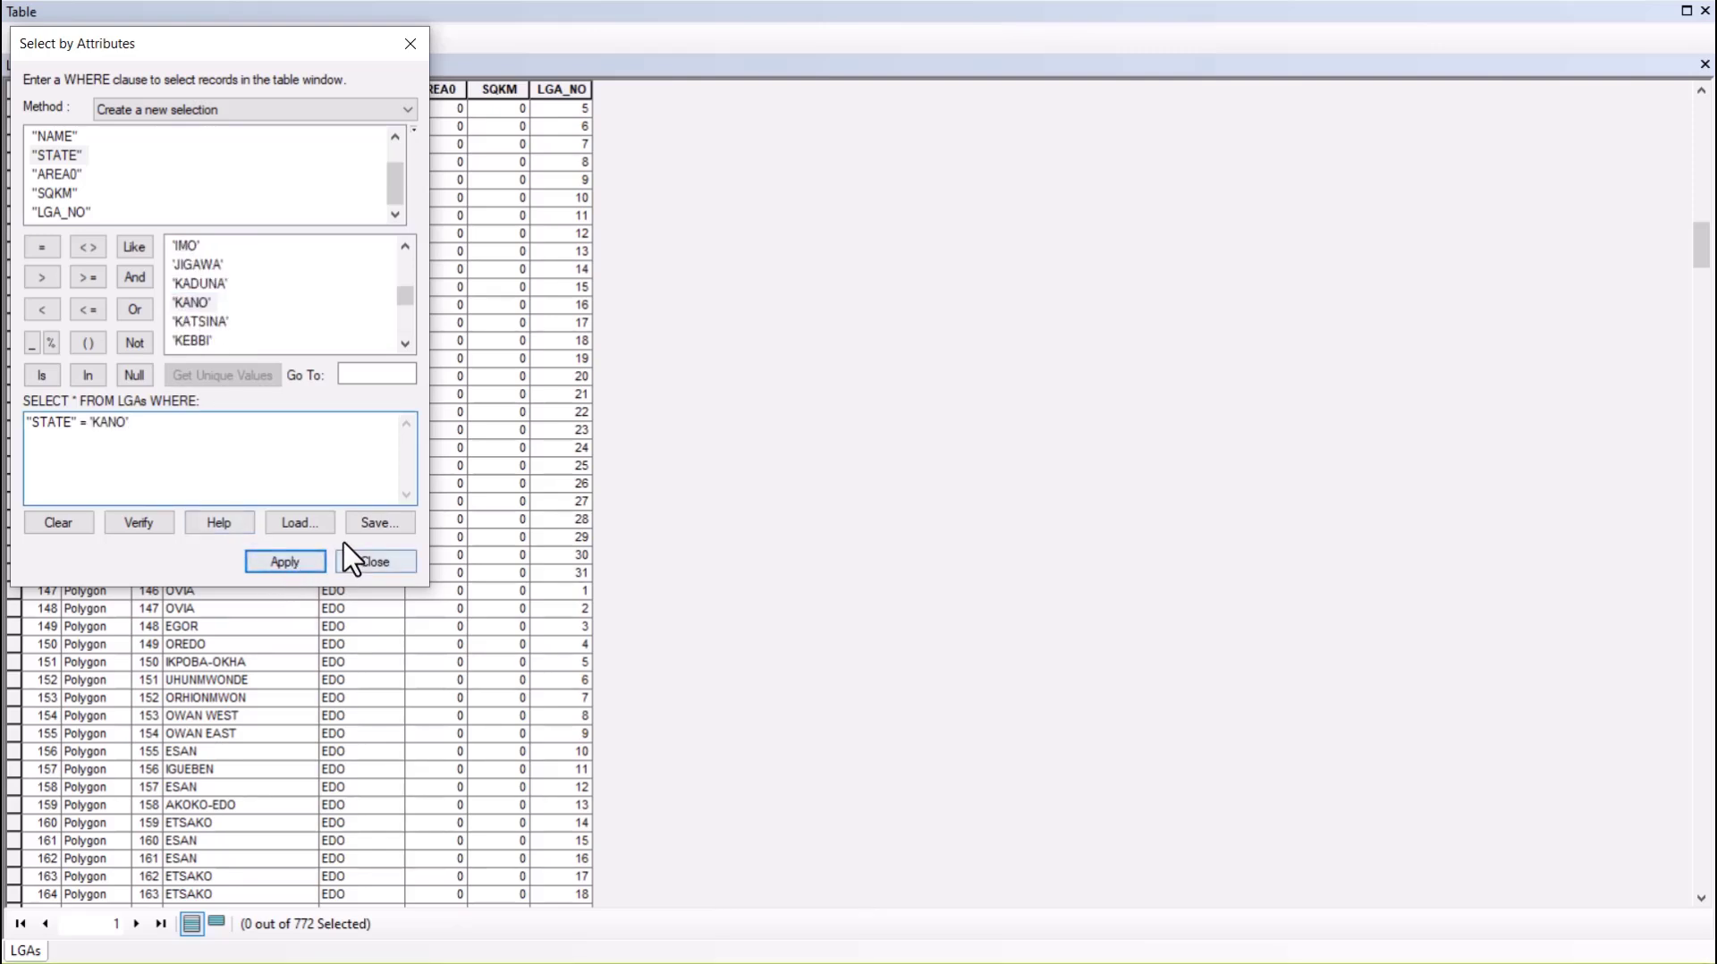
{"action": "left_click", "coordinate": [136, 529]}
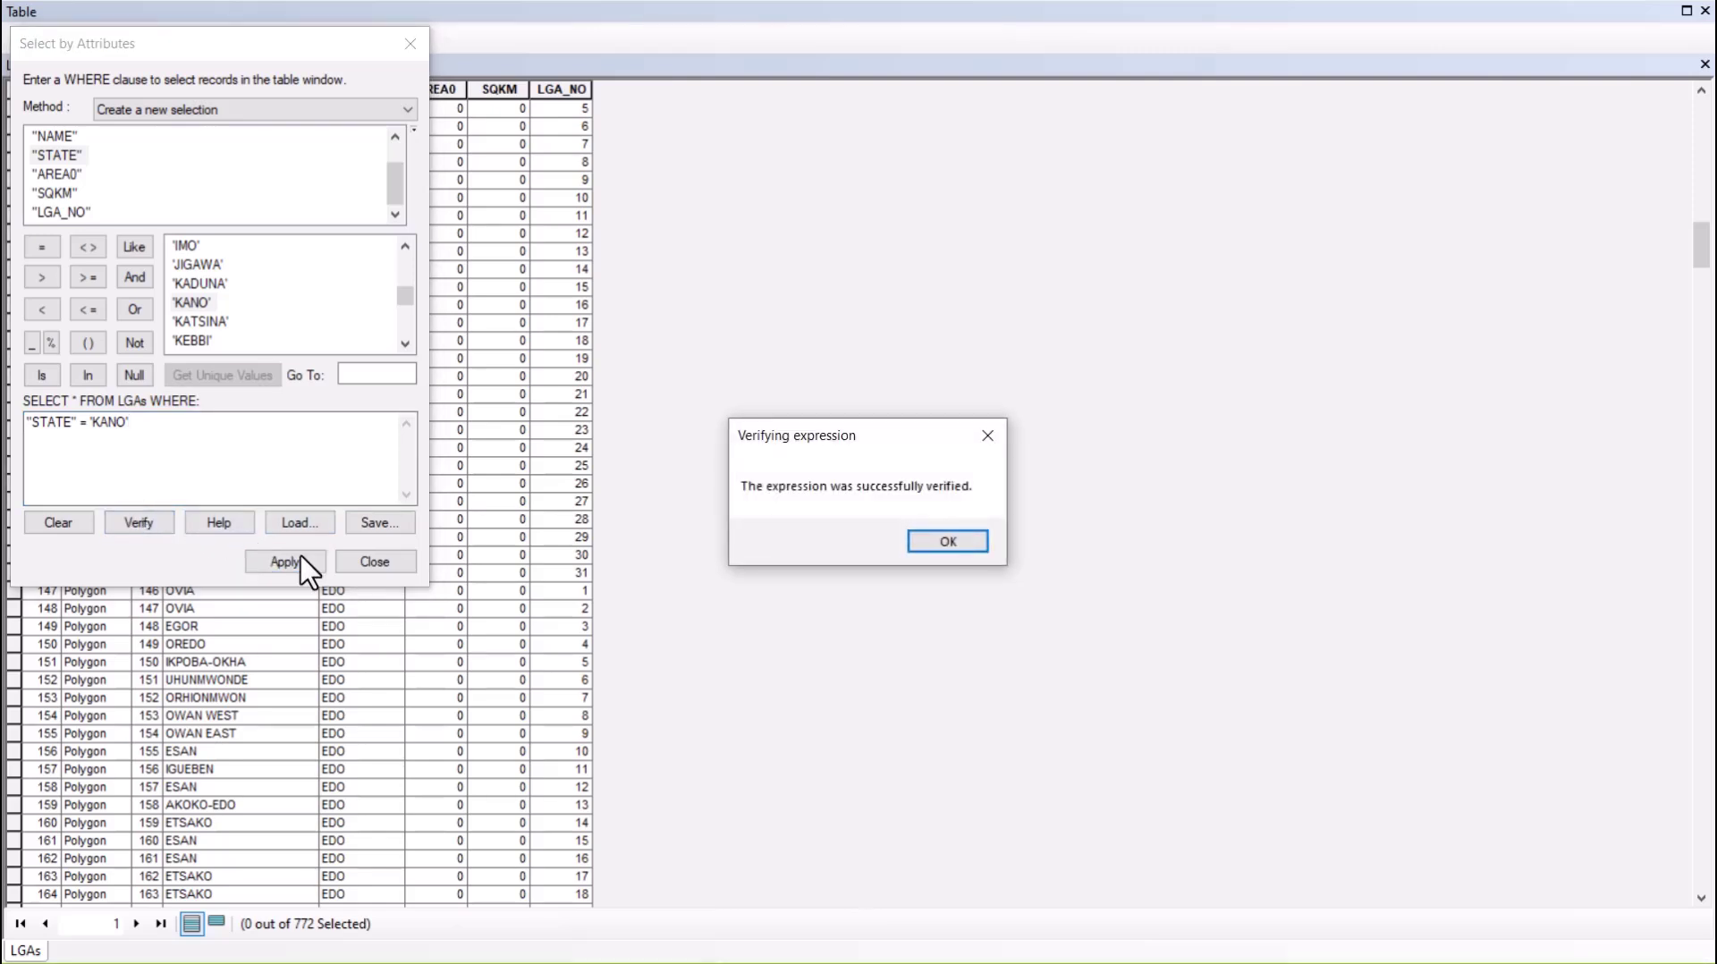
{"action": "left_click", "coordinate": [939, 539]}
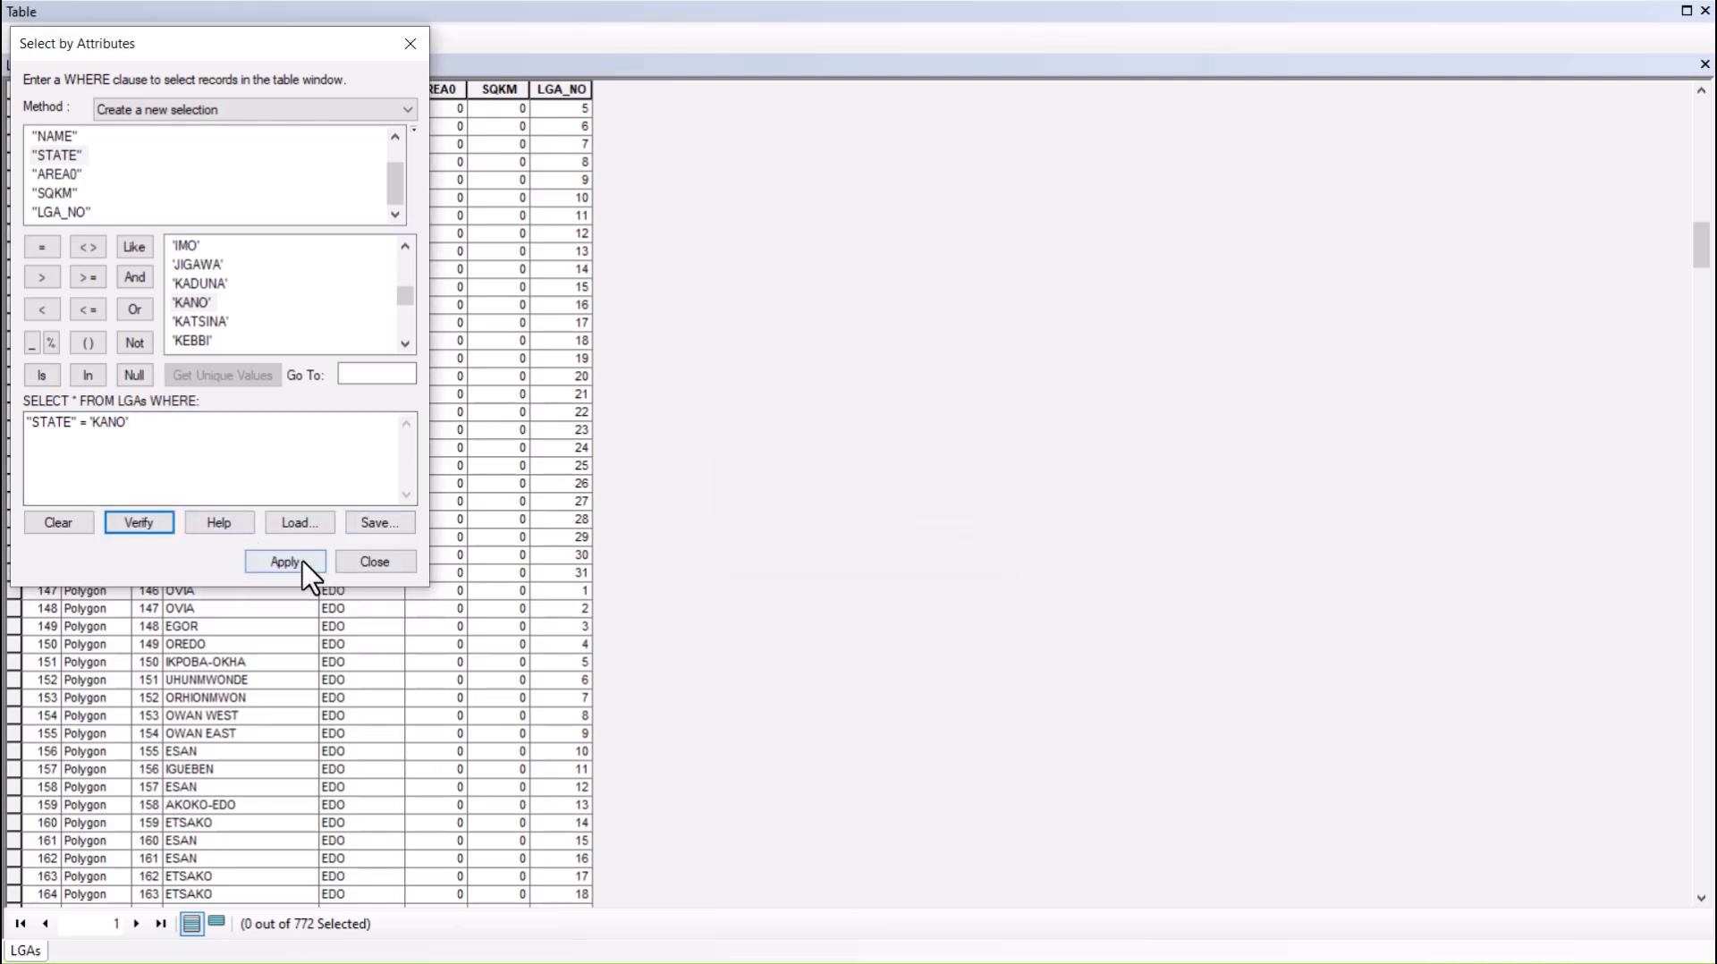
{"action": "left_click", "coordinate": [301, 562]}
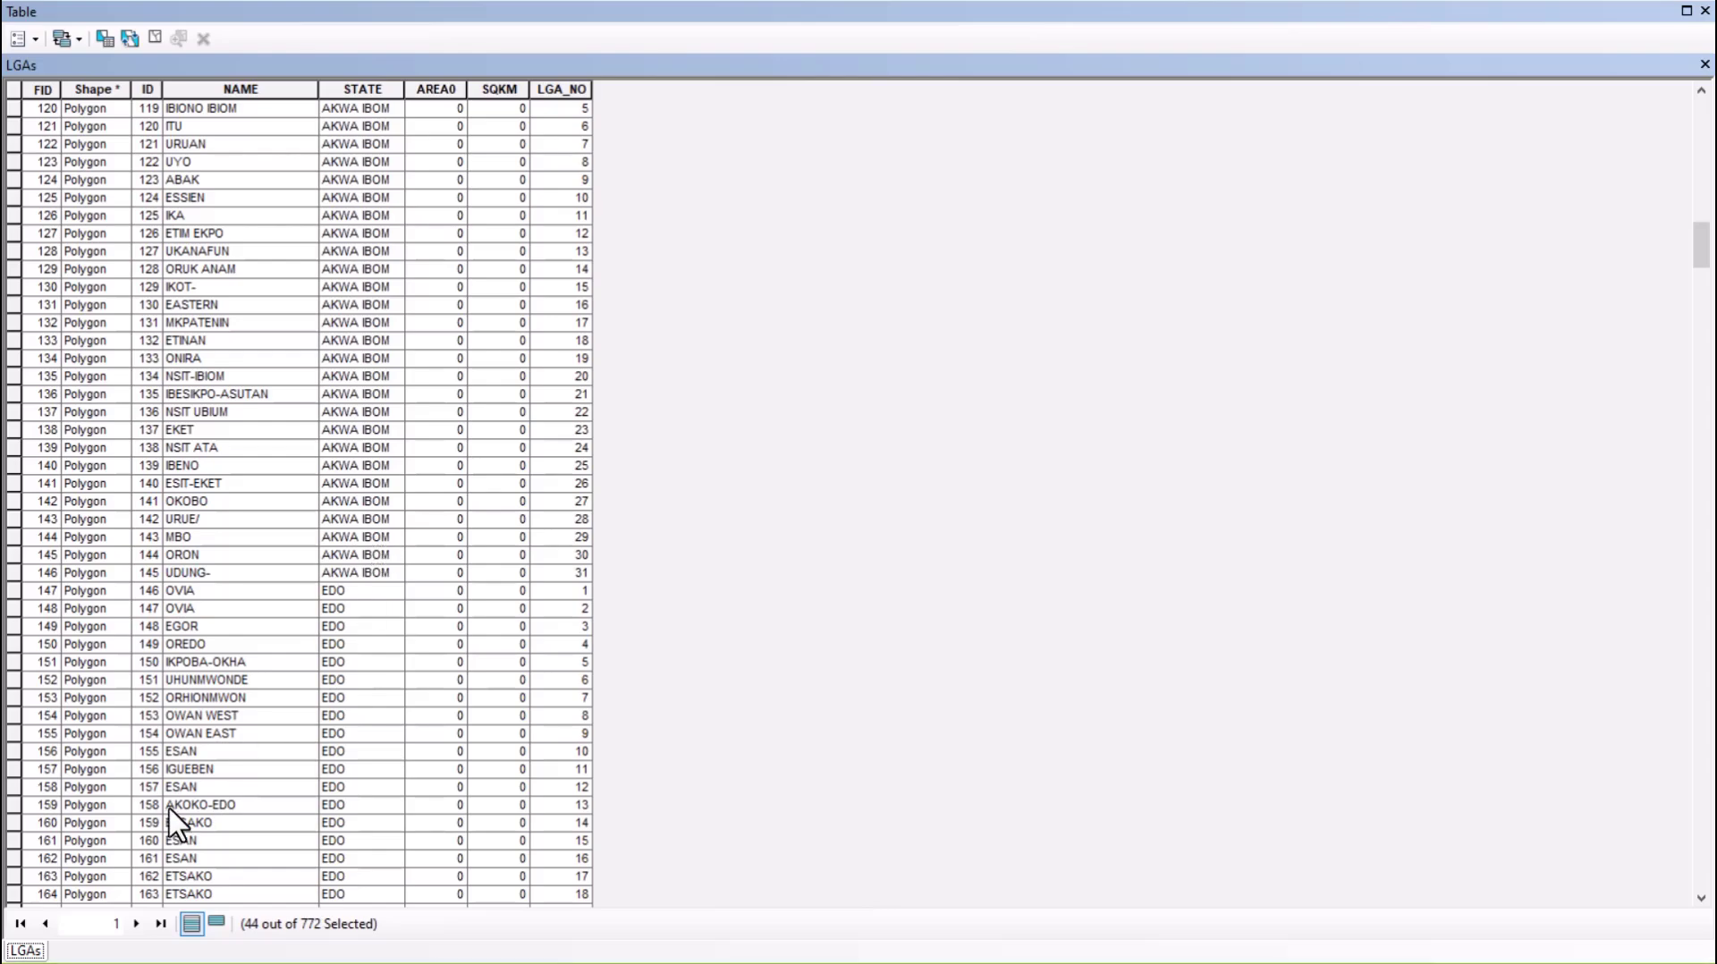
- Look through the LGAs records, show only the selected ones, and close the attribute table
{"action": "scroll", "coordinate": [186, 648], "scroll_direction": "down", "scroll_amount": 12}
{"action": "scroll", "coordinate": [189, 660], "scroll_direction": "down", "scroll_amount": 20}
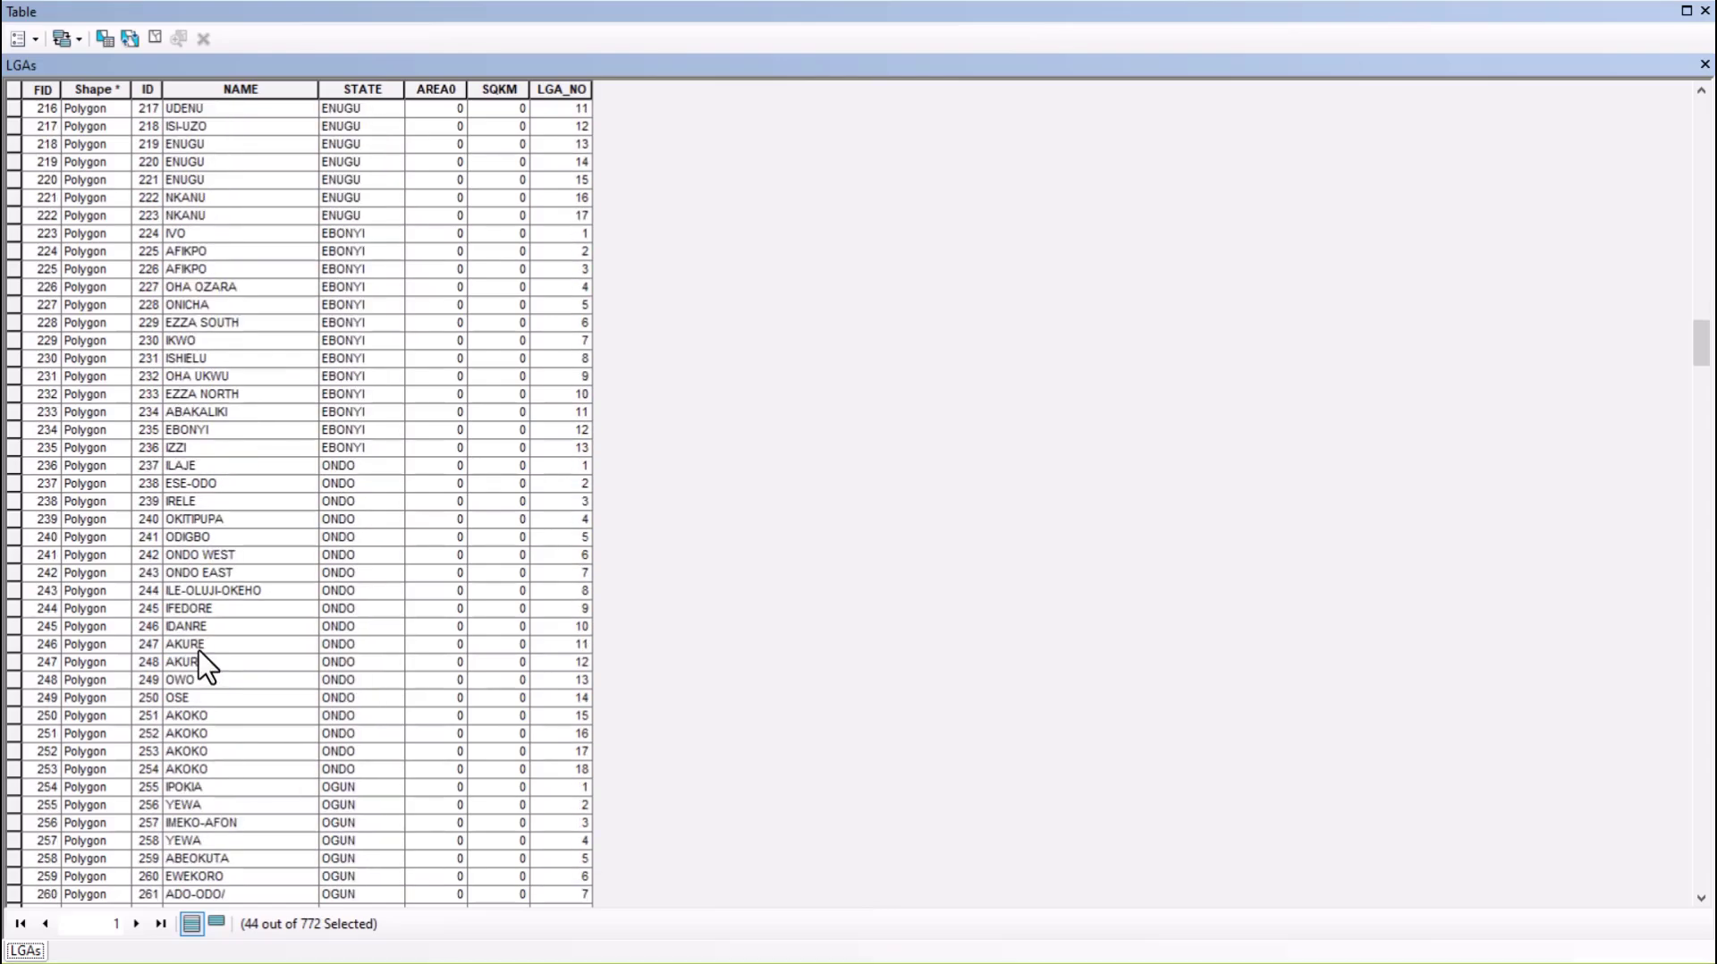
{"action": "scroll", "coordinate": [215, 688], "scroll_direction": "down", "scroll_amount": 20}
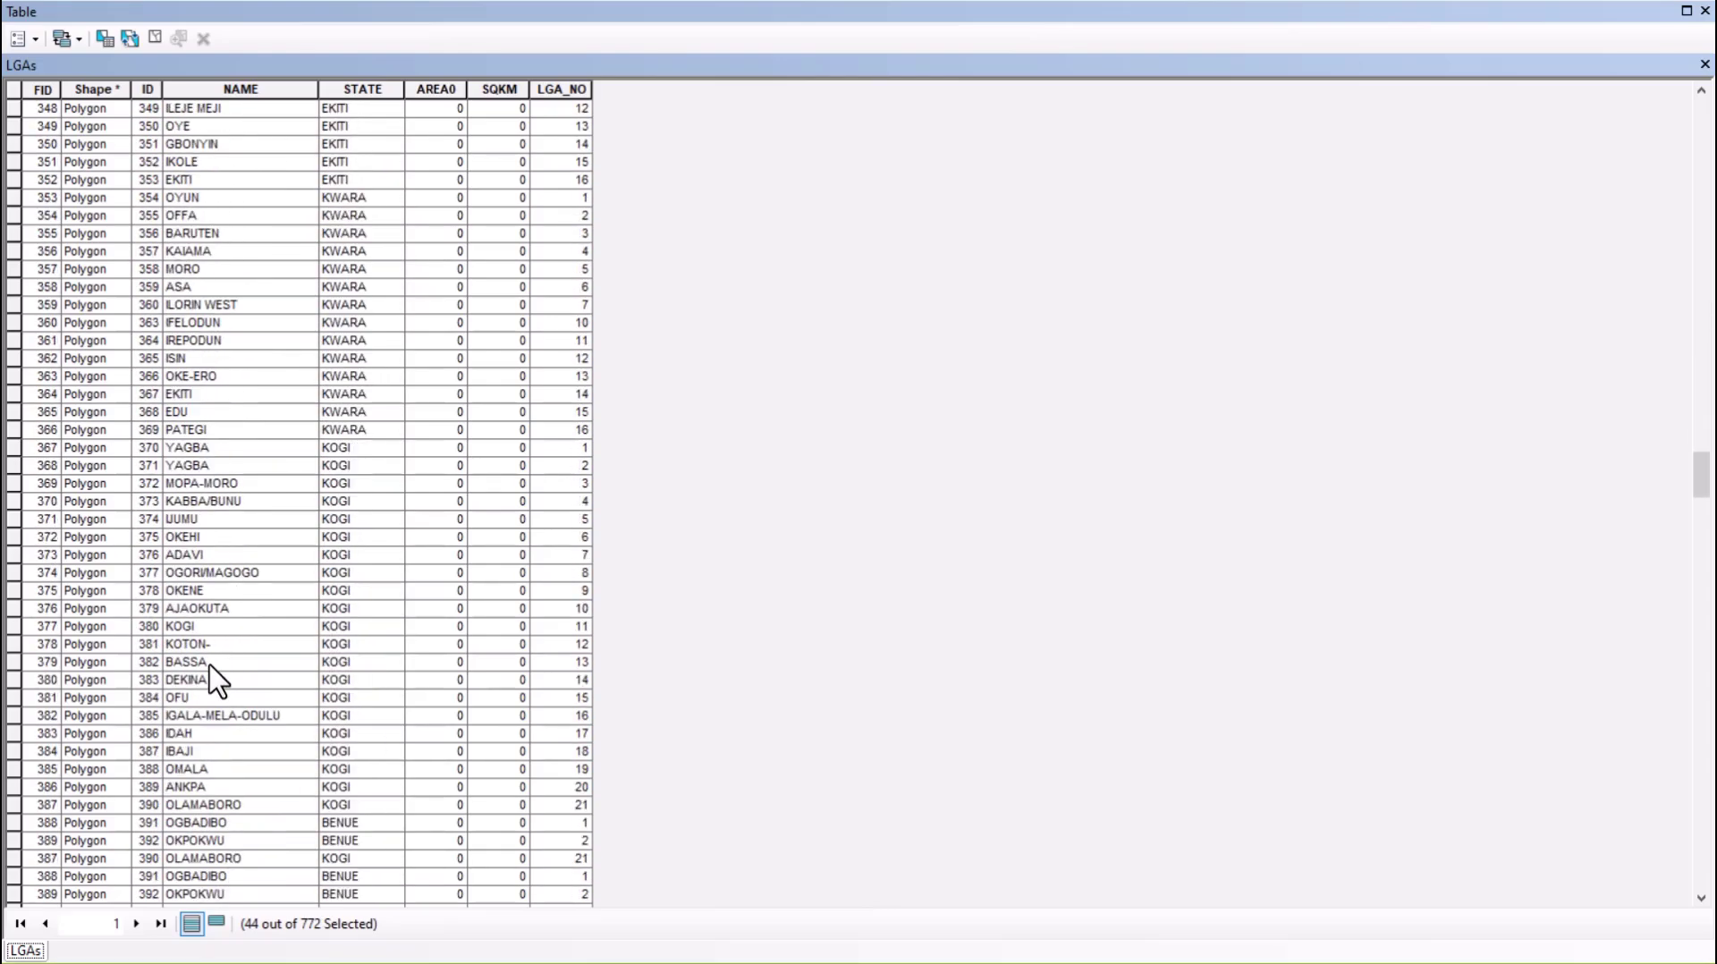
{"action": "left_click", "coordinate": [216, 924]}
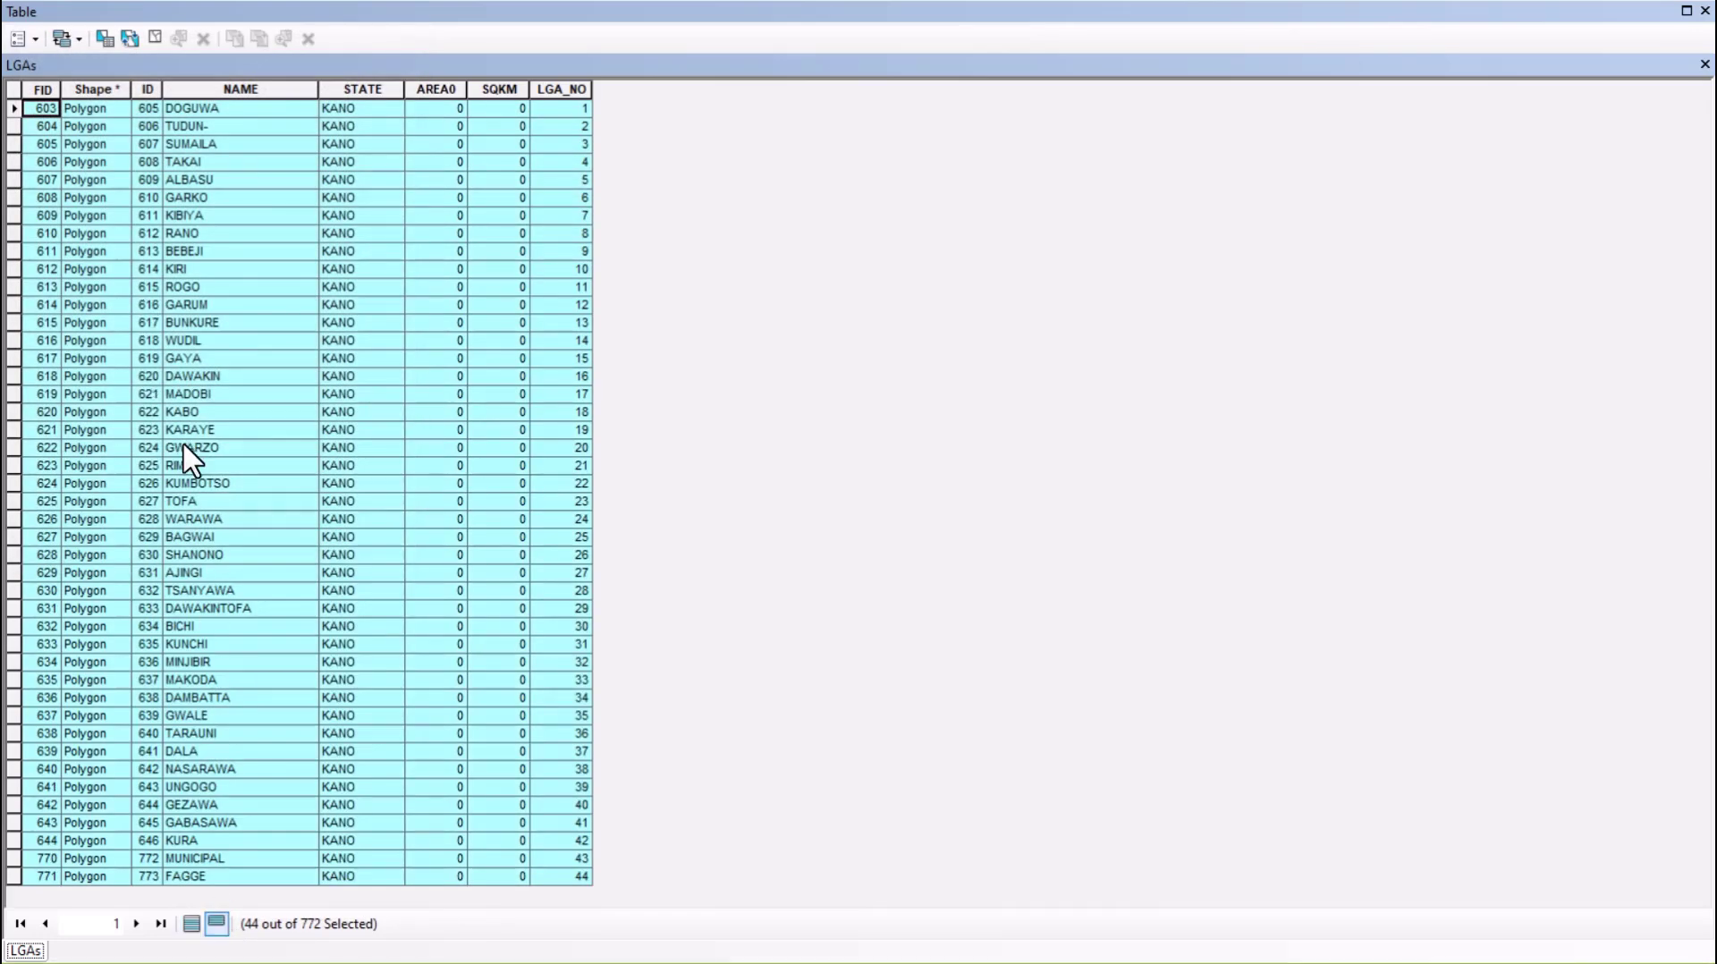
{"action": "left_click", "coordinate": [1703, 64]}
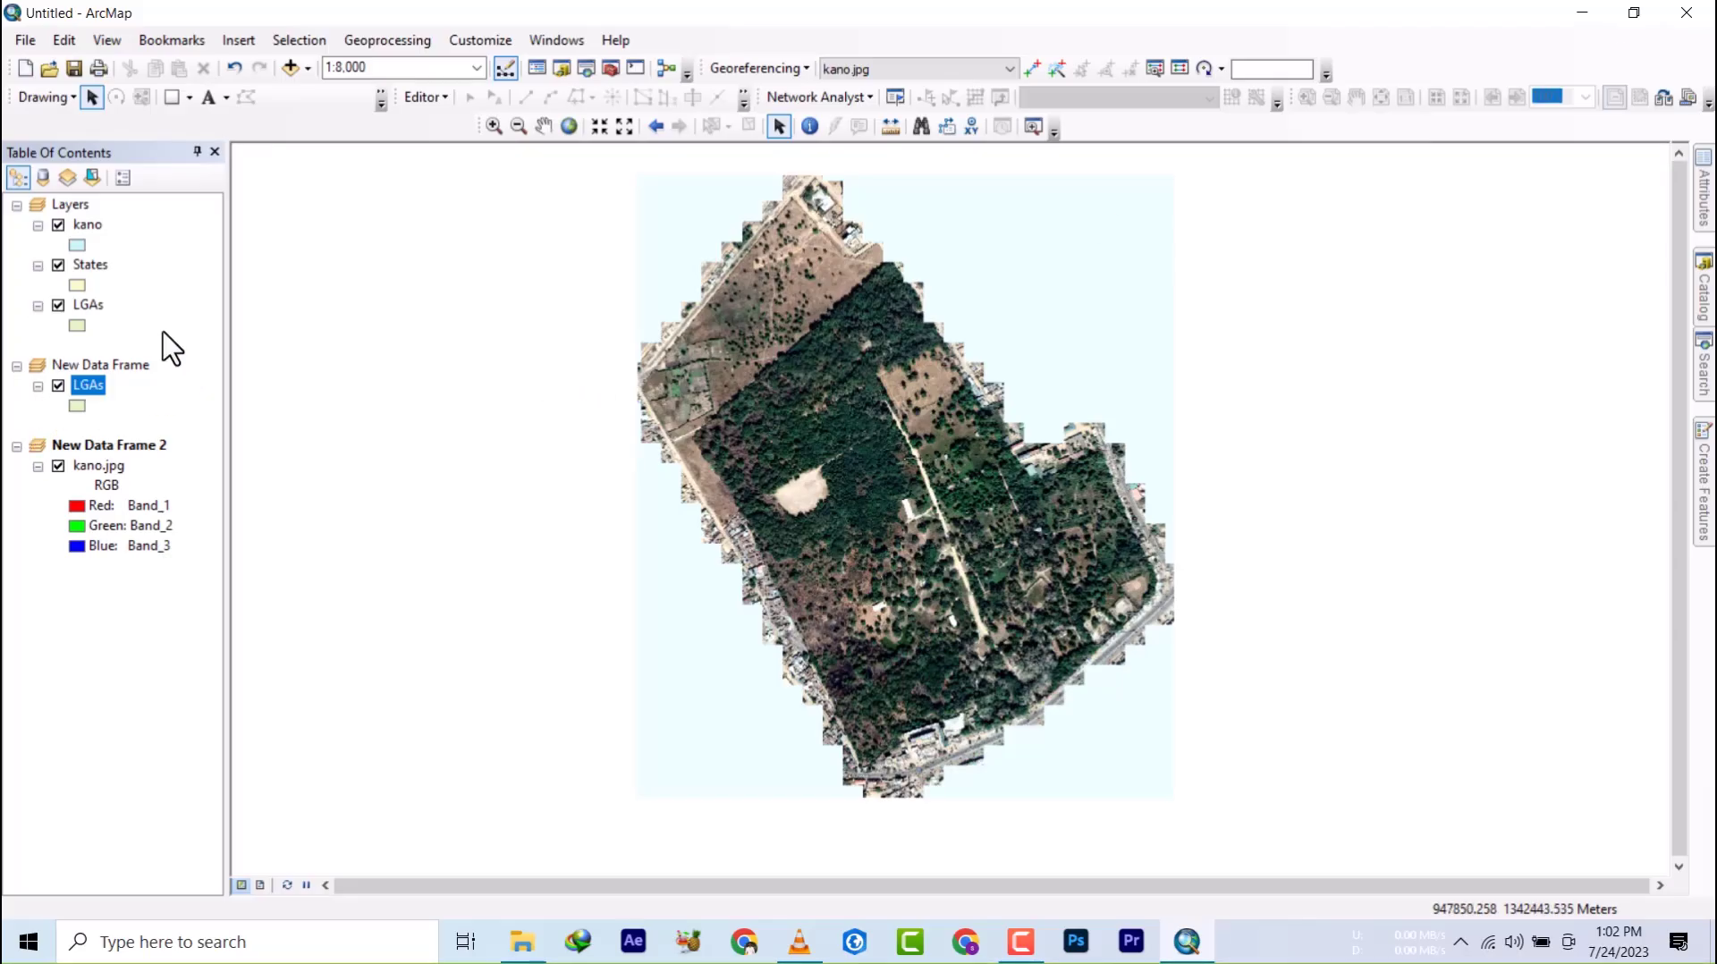
- Export the selected LGAs features as shapefile kanolga.shp in E:\work\project\Nig_shapefiles, using the layer's source coordinate system, and add it to the map
{"action": "right_click", "coordinate": [90, 388]}
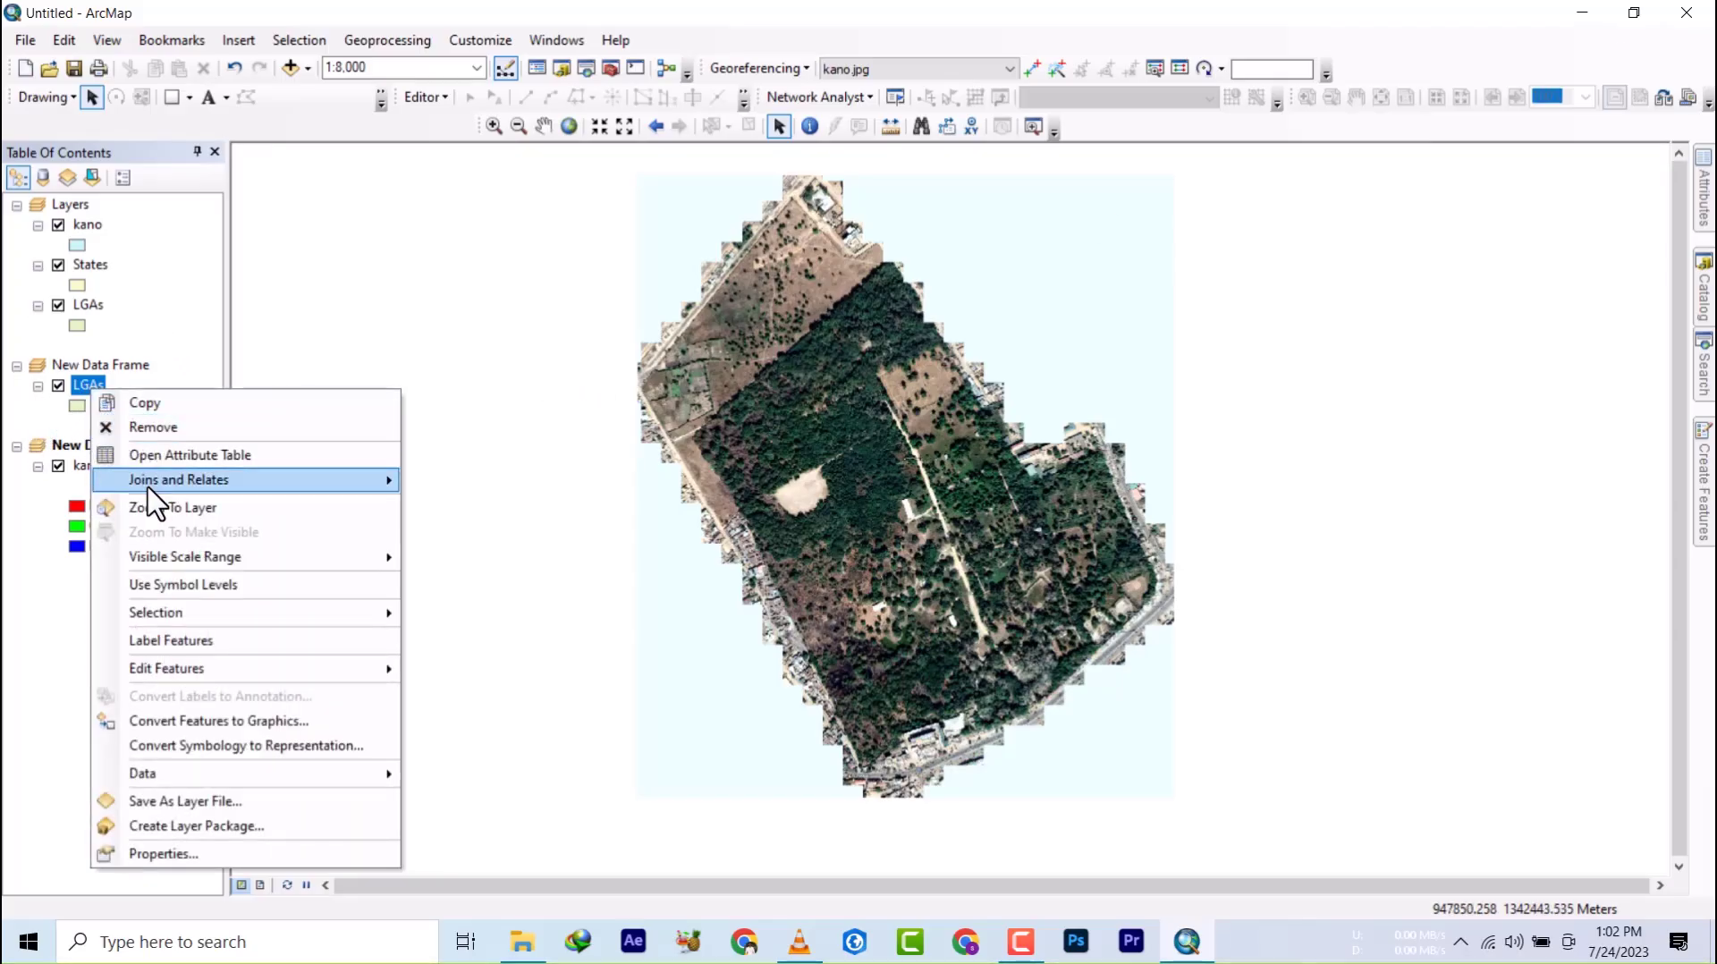
{"action": "mouse_move", "coordinate": [156, 774]}
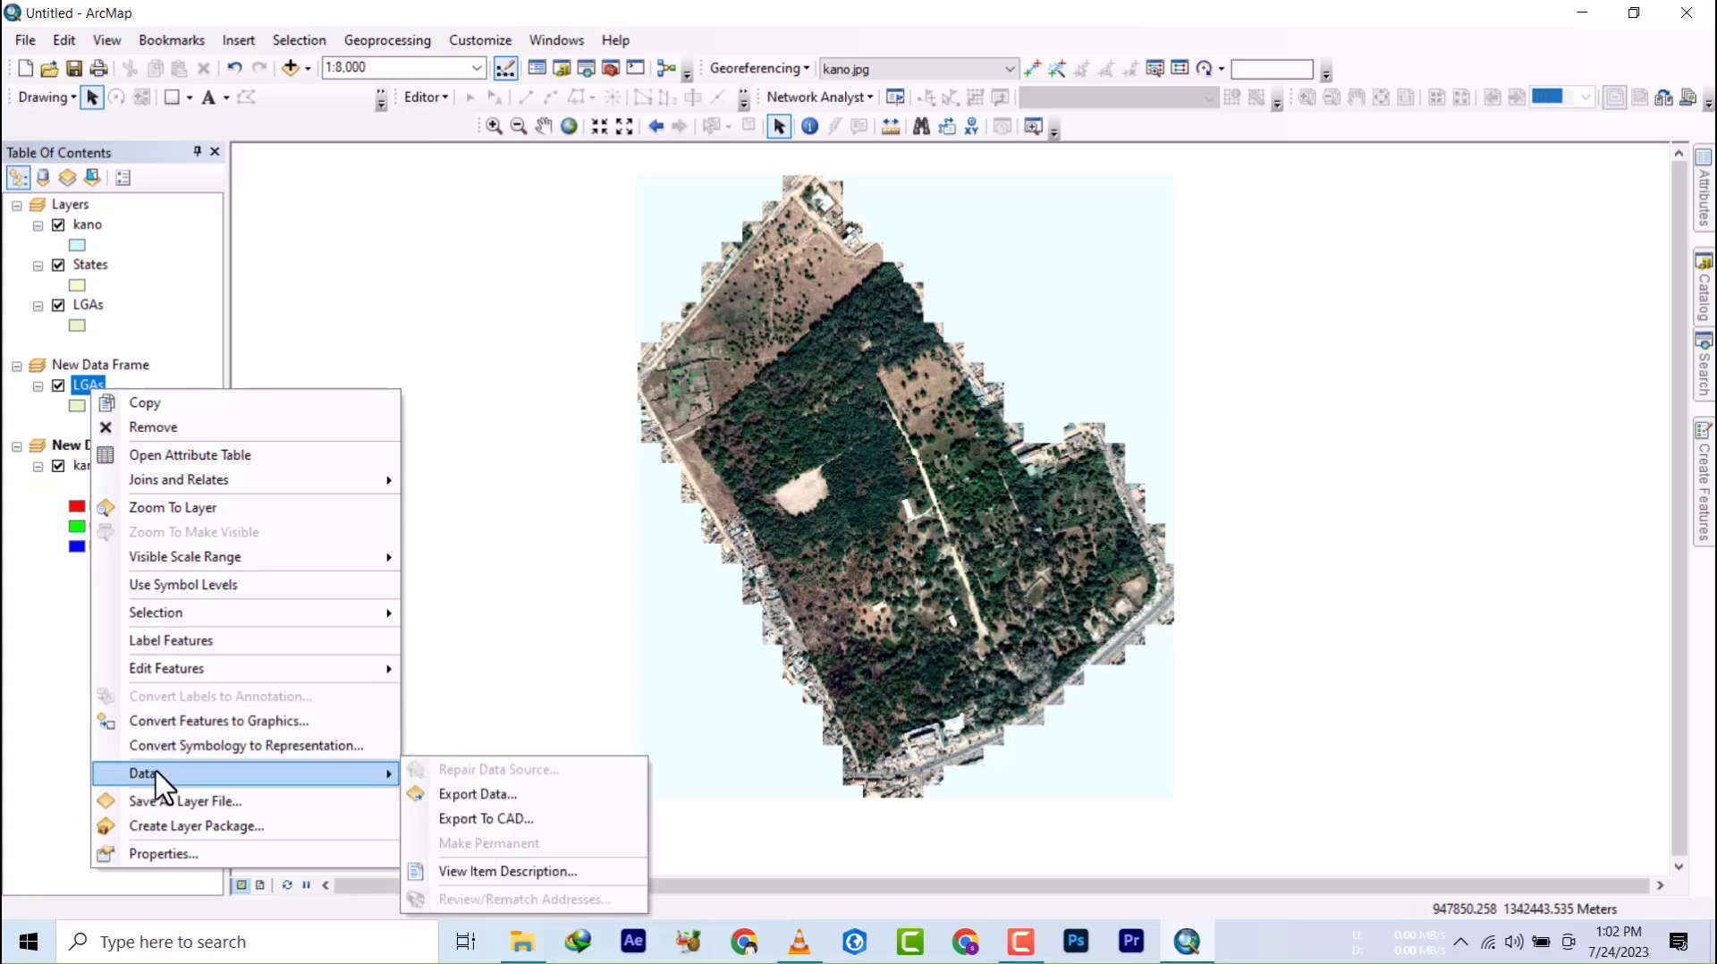
{"action": "left_click", "coordinate": [465, 794]}
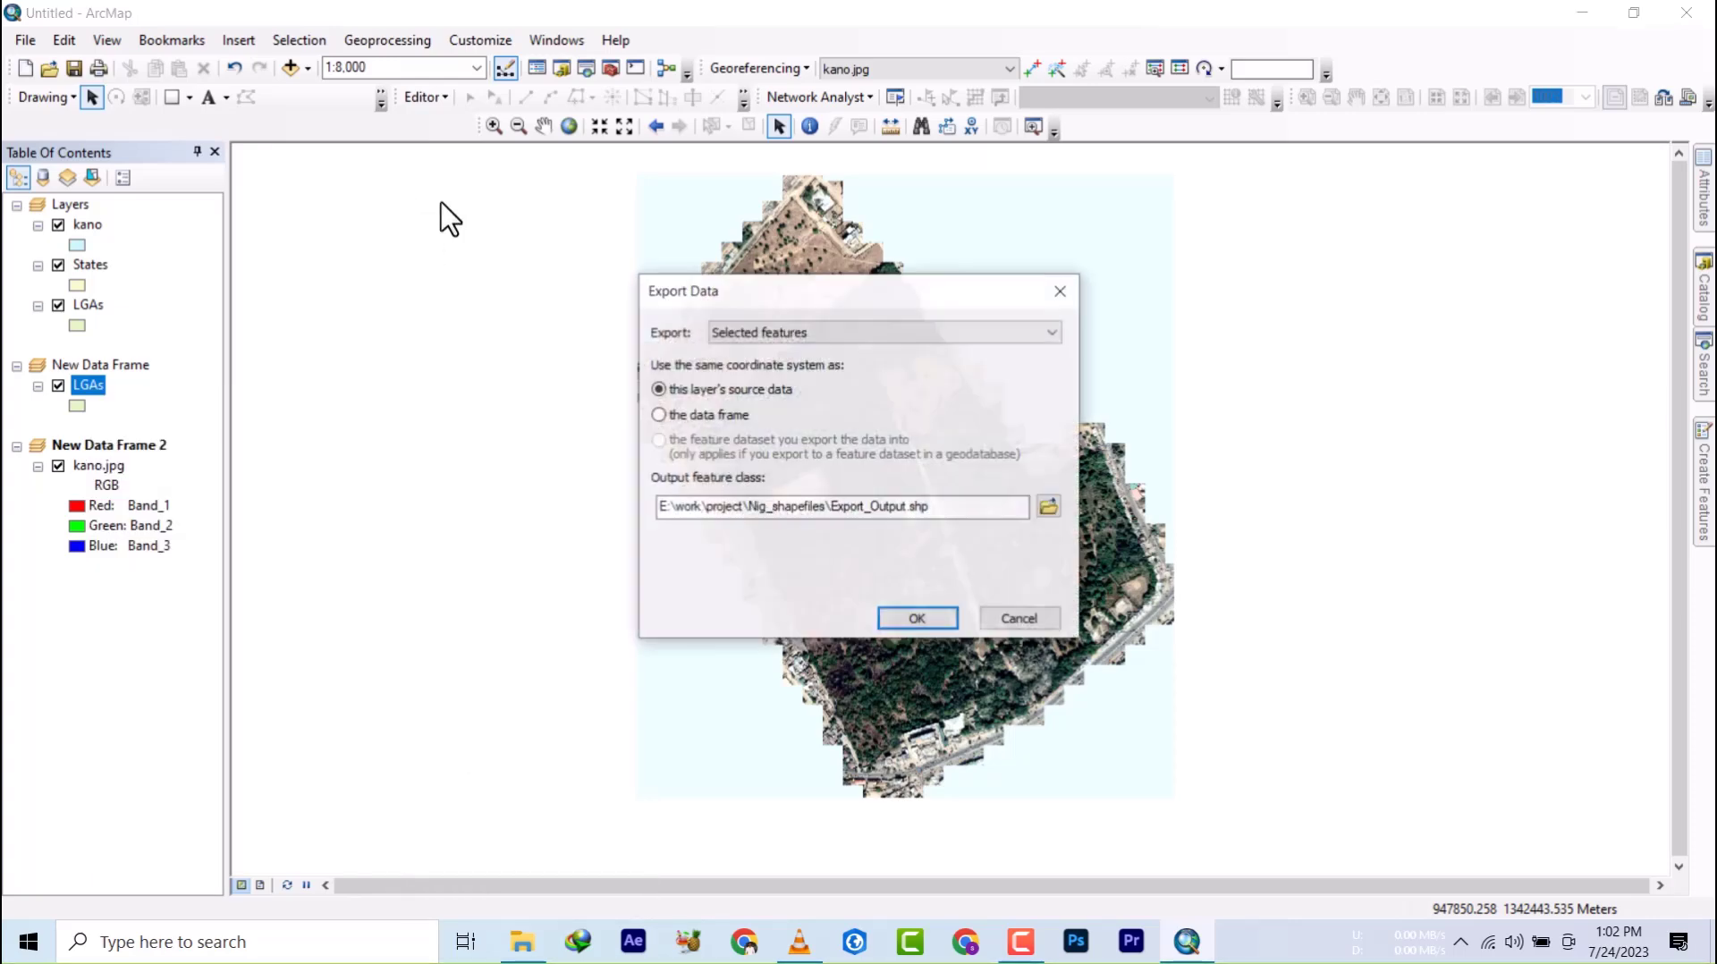
{"action": "left_click", "coordinate": [1047, 506]}
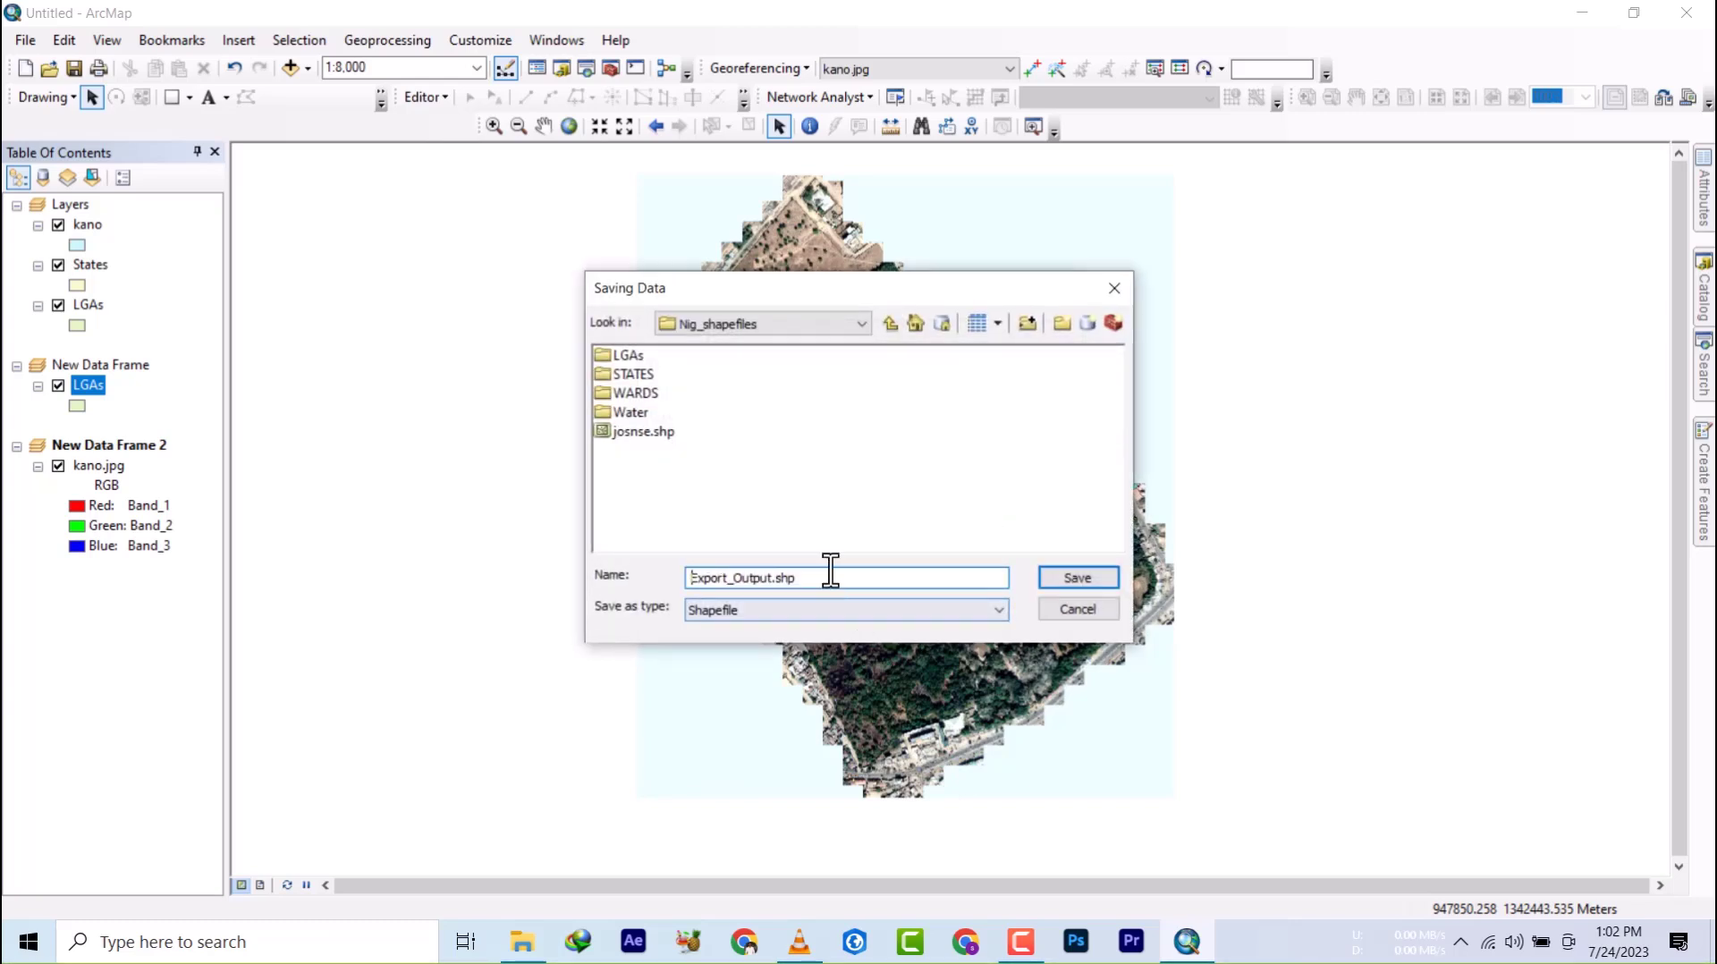
{"action": "left_click_drag", "start_coordinate": [798, 578], "coordinate": [676, 583]}
{"action": "type", "text": "kanol"}
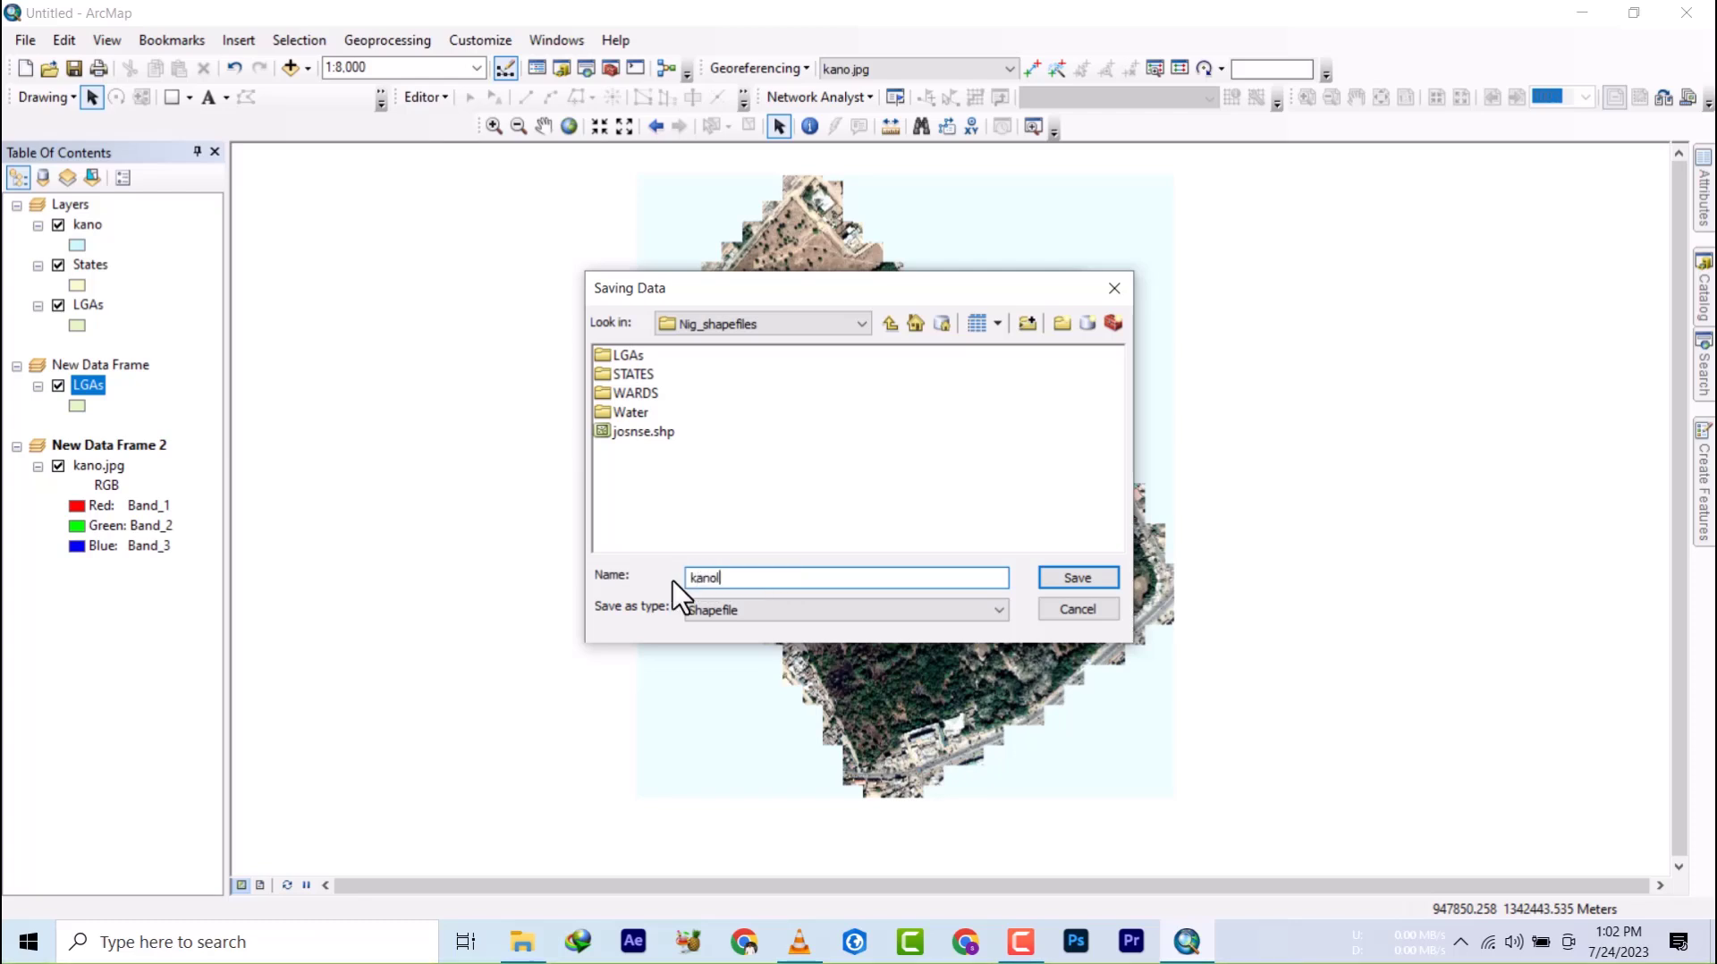
{"action": "type", "text": "ga"}
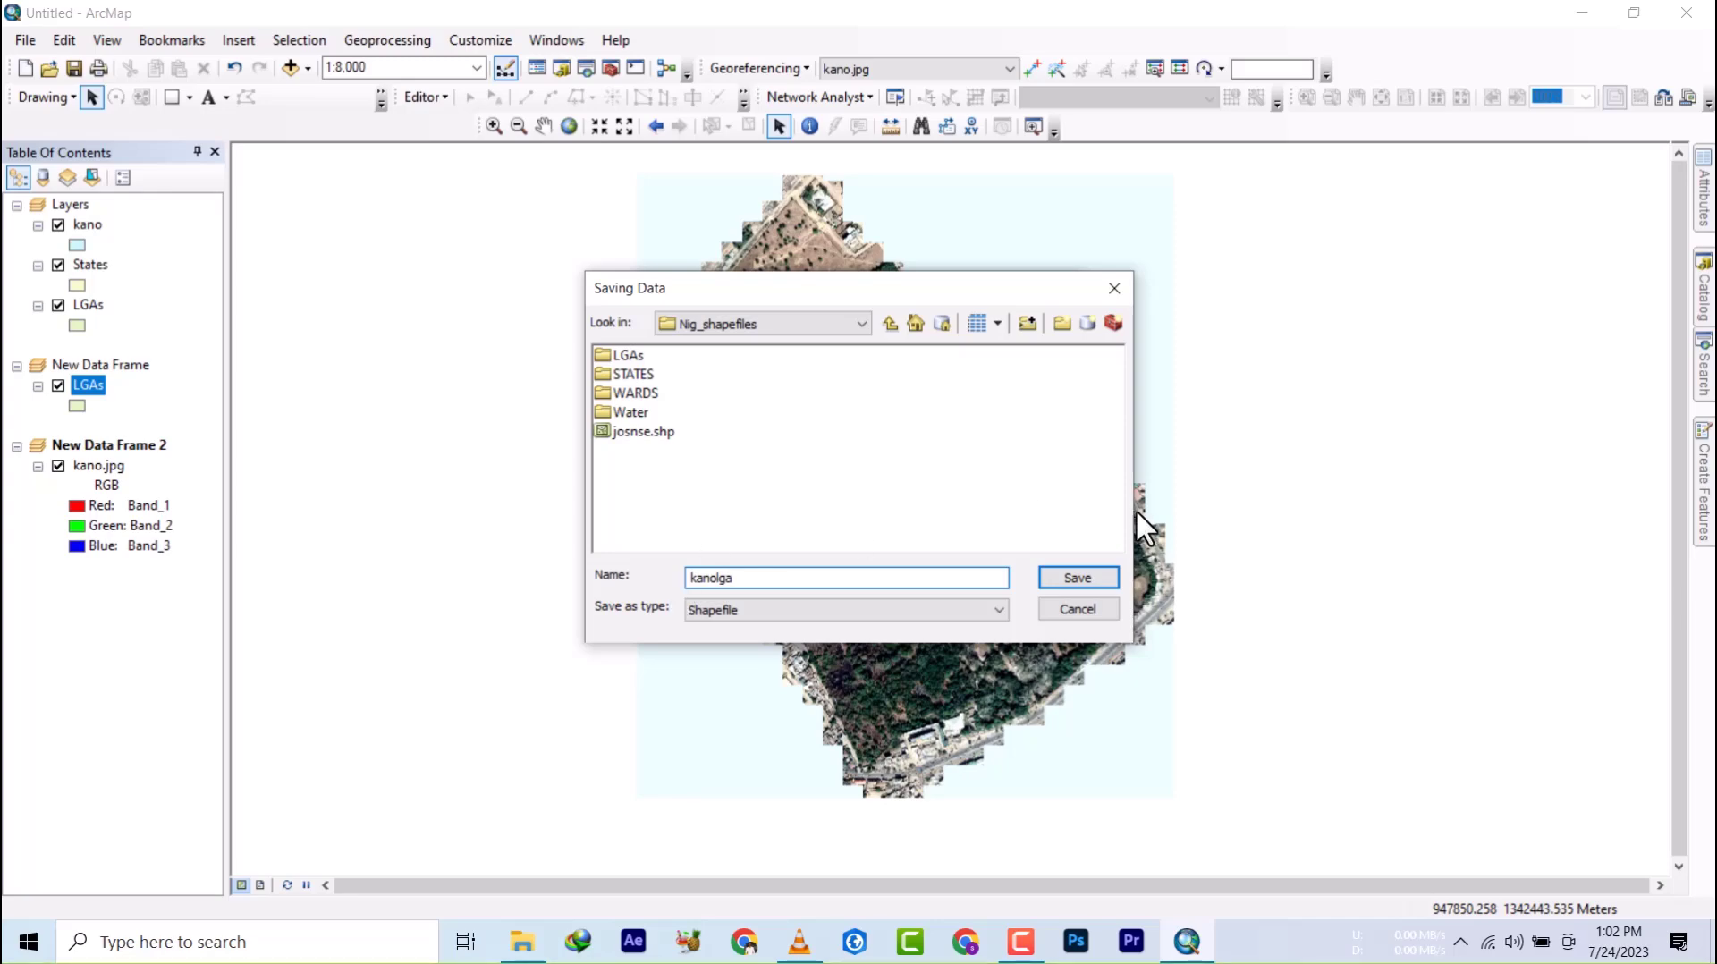
{"action": "left_click", "coordinate": [1078, 579]}
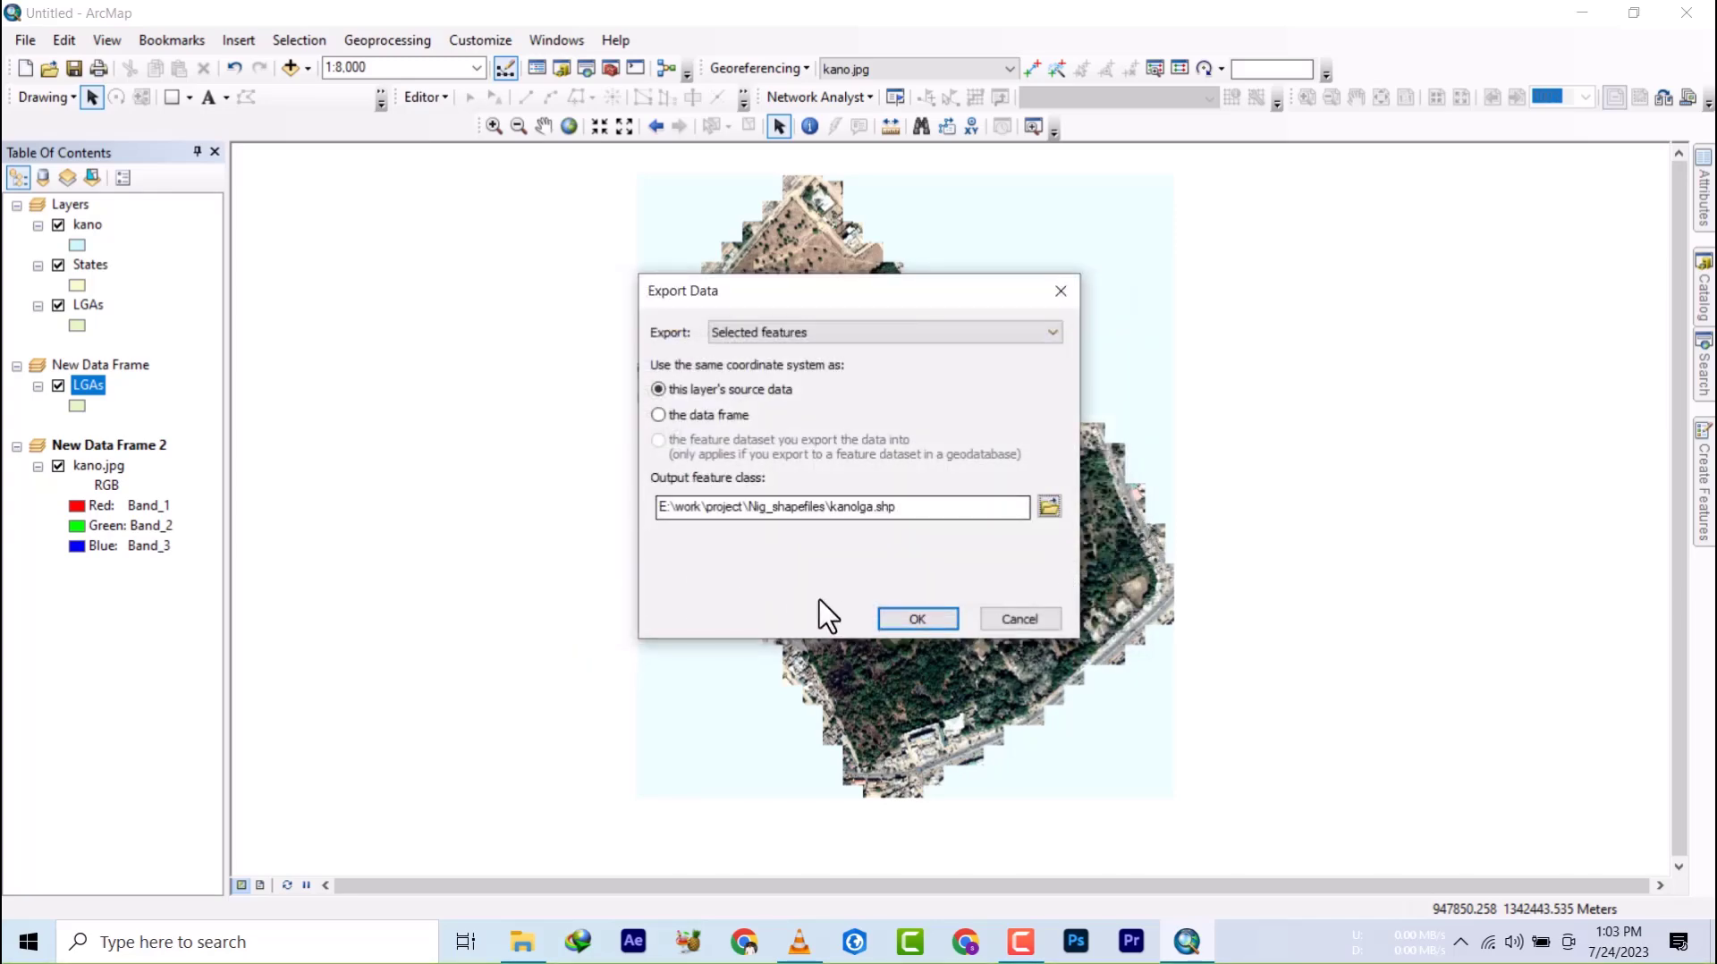
{"action": "left_click", "coordinate": [900, 615]}
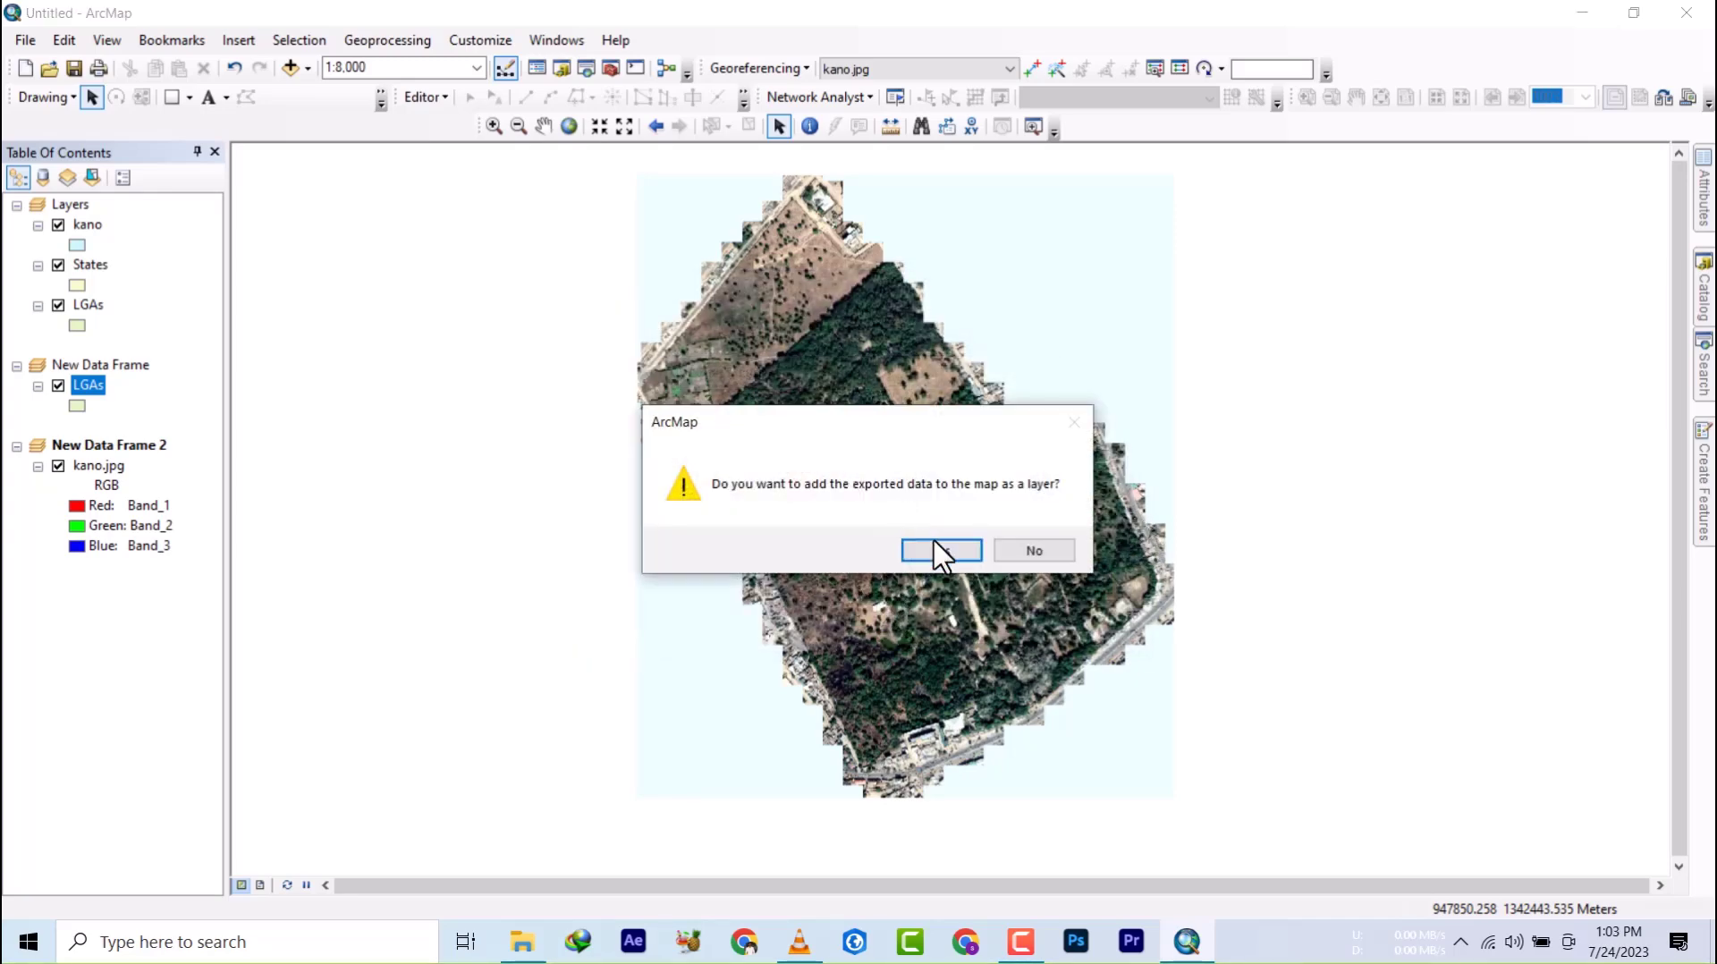
{"action": "left_click", "coordinate": [935, 548]}
- Remove the original LGAs layer from New Data Frame
{"action": "left_click", "coordinate": [88, 426]}
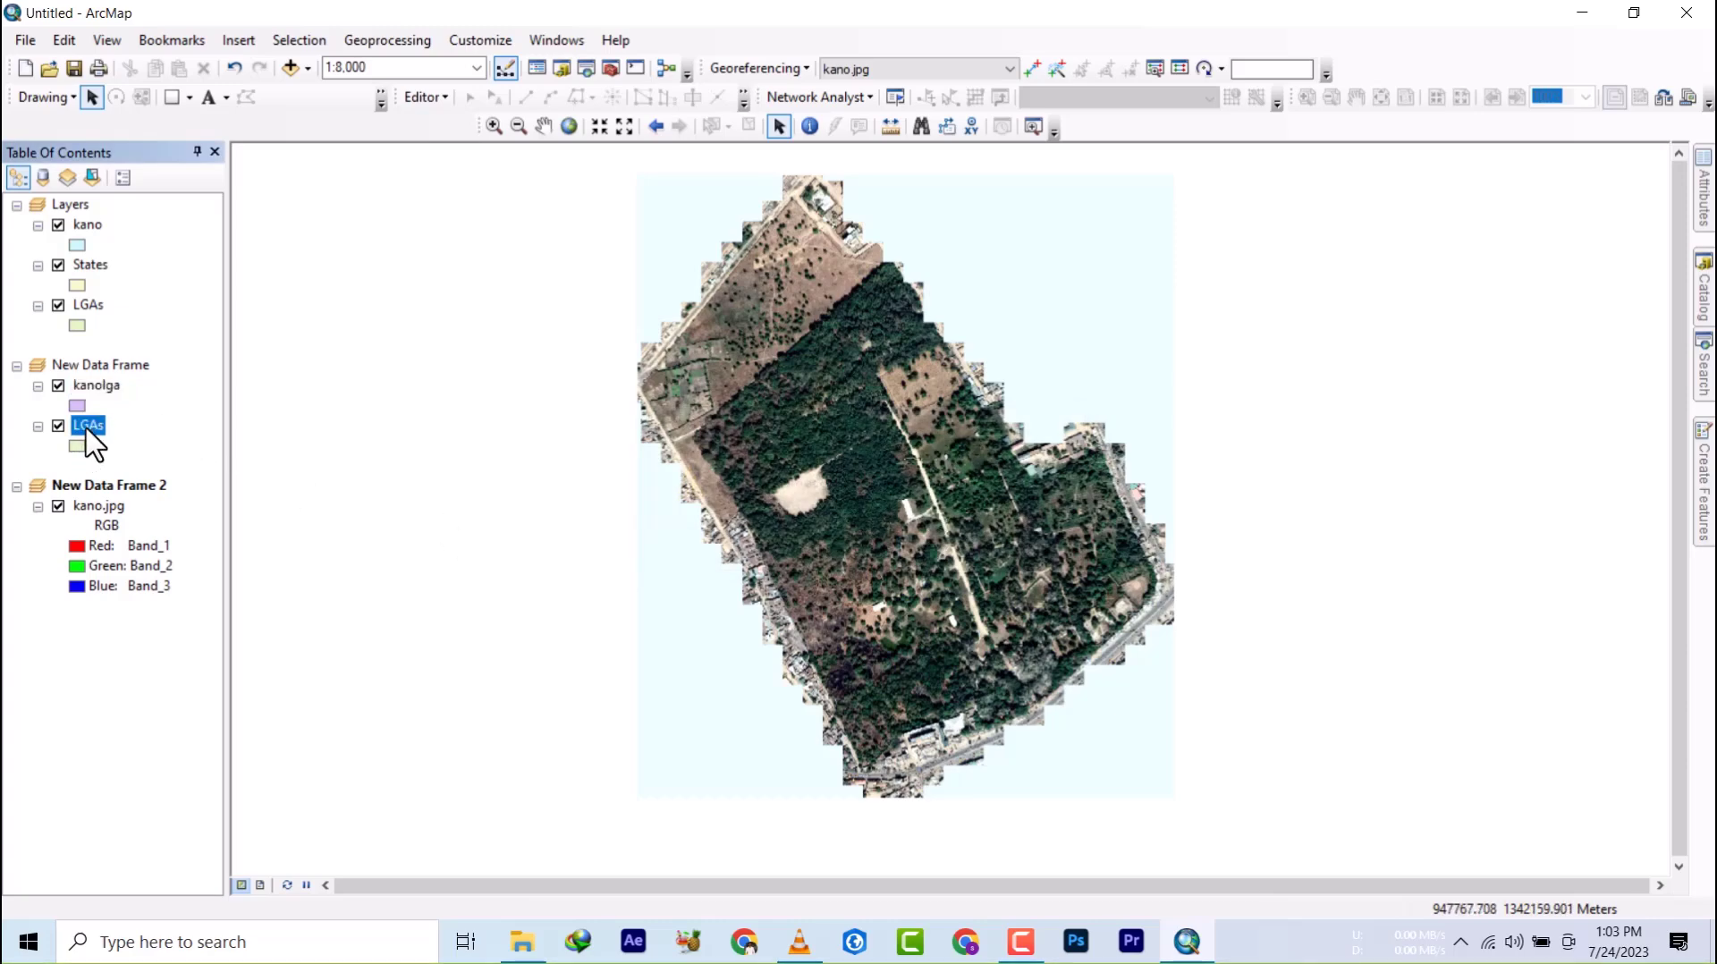
{"action": "right_click", "coordinate": [87, 425]}
{"action": "left_click", "coordinate": [150, 465]}
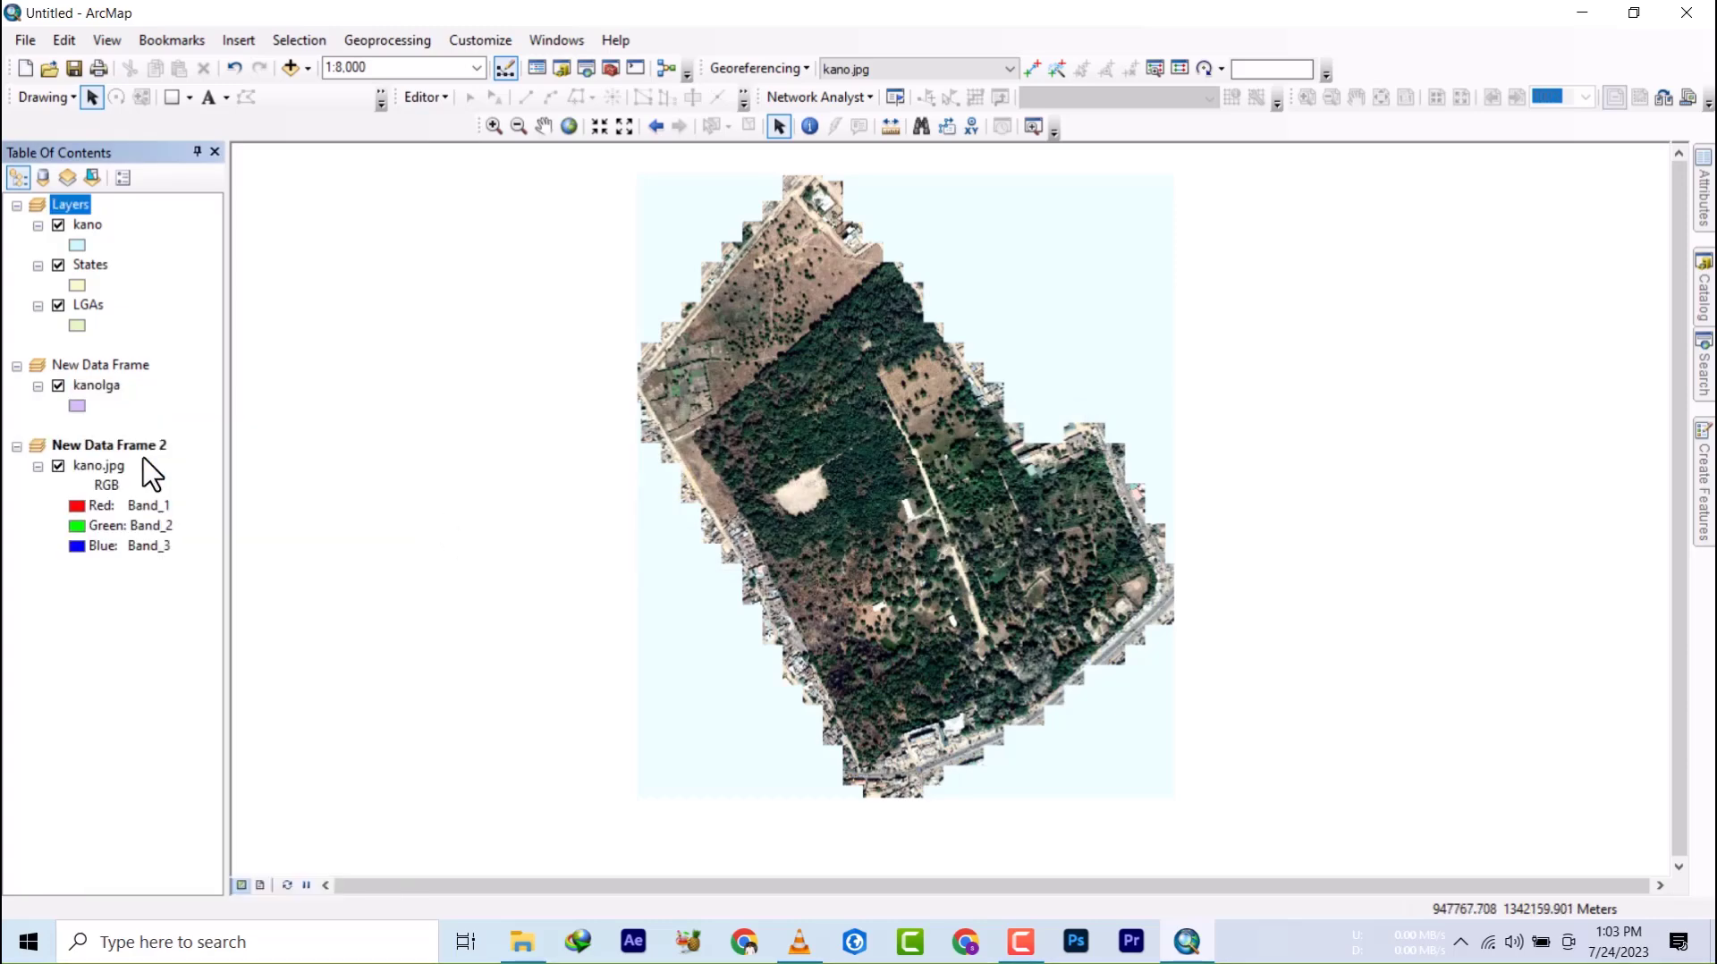
- Activate New Data Frame and display the kanolga polygons at a scale of 1:2,000,000
{"action": "left_click", "coordinate": [81, 365]}
{"action": "right_click", "coordinate": [80, 364]}
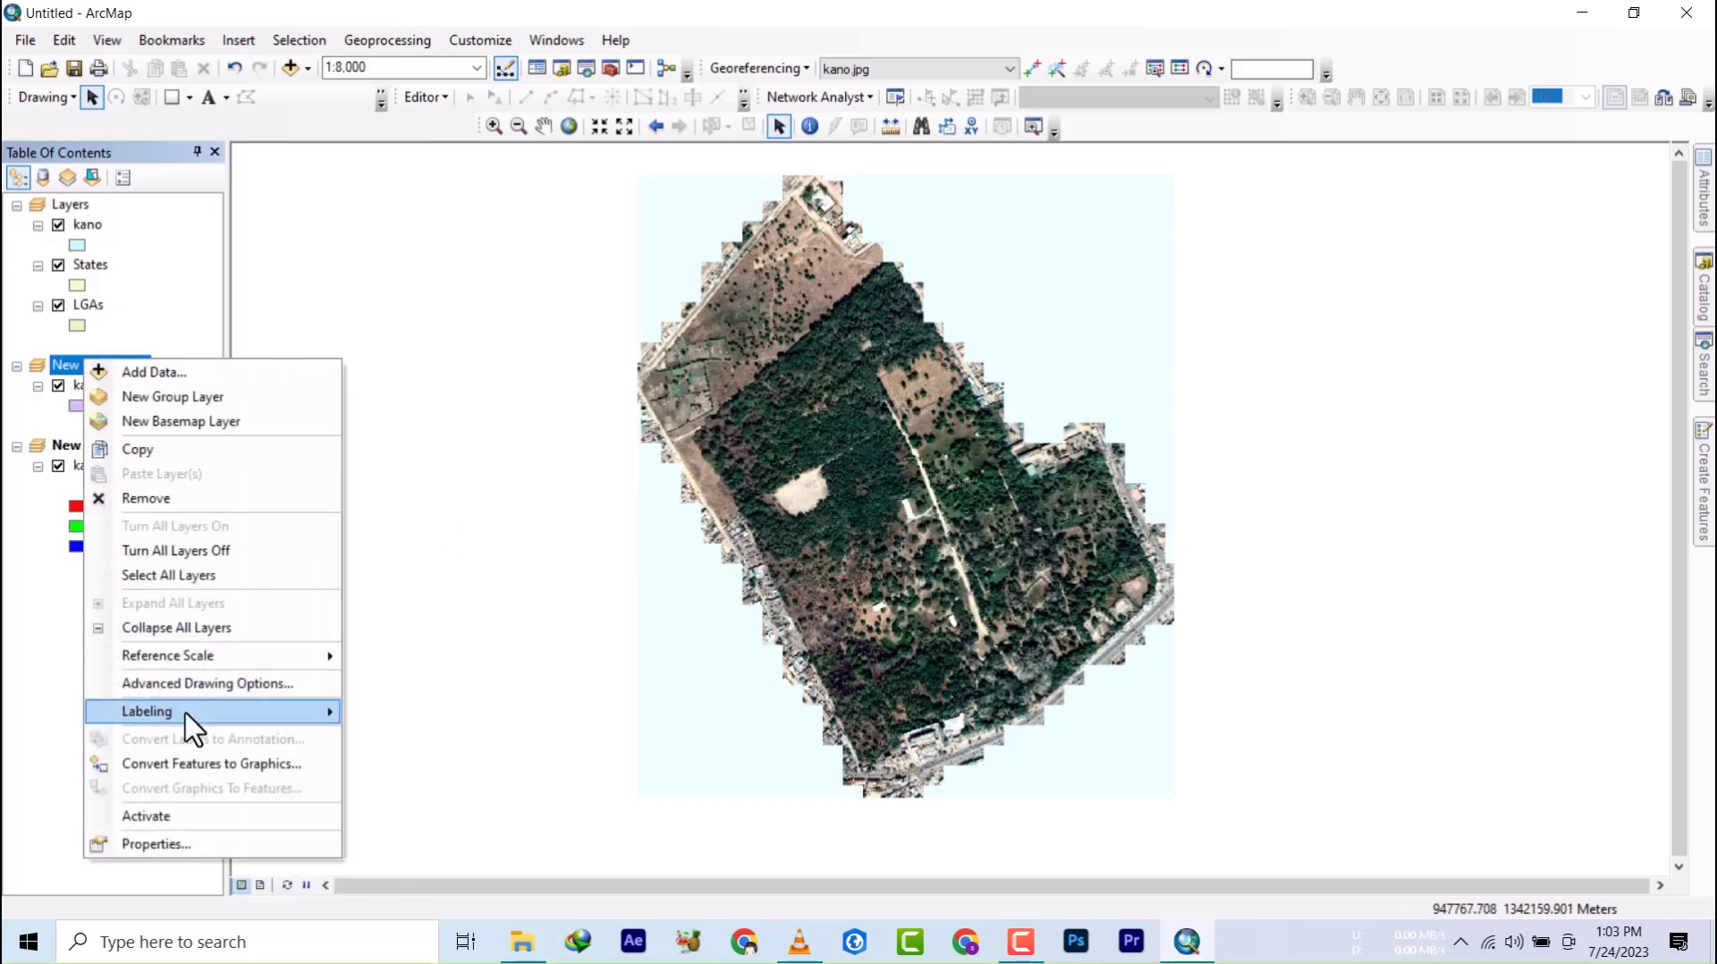
{"action": "left_click", "coordinate": [164, 815]}
{"action": "scroll", "coordinate": [930, 300], "scroll_direction": "down", "scroll_amount": 1}
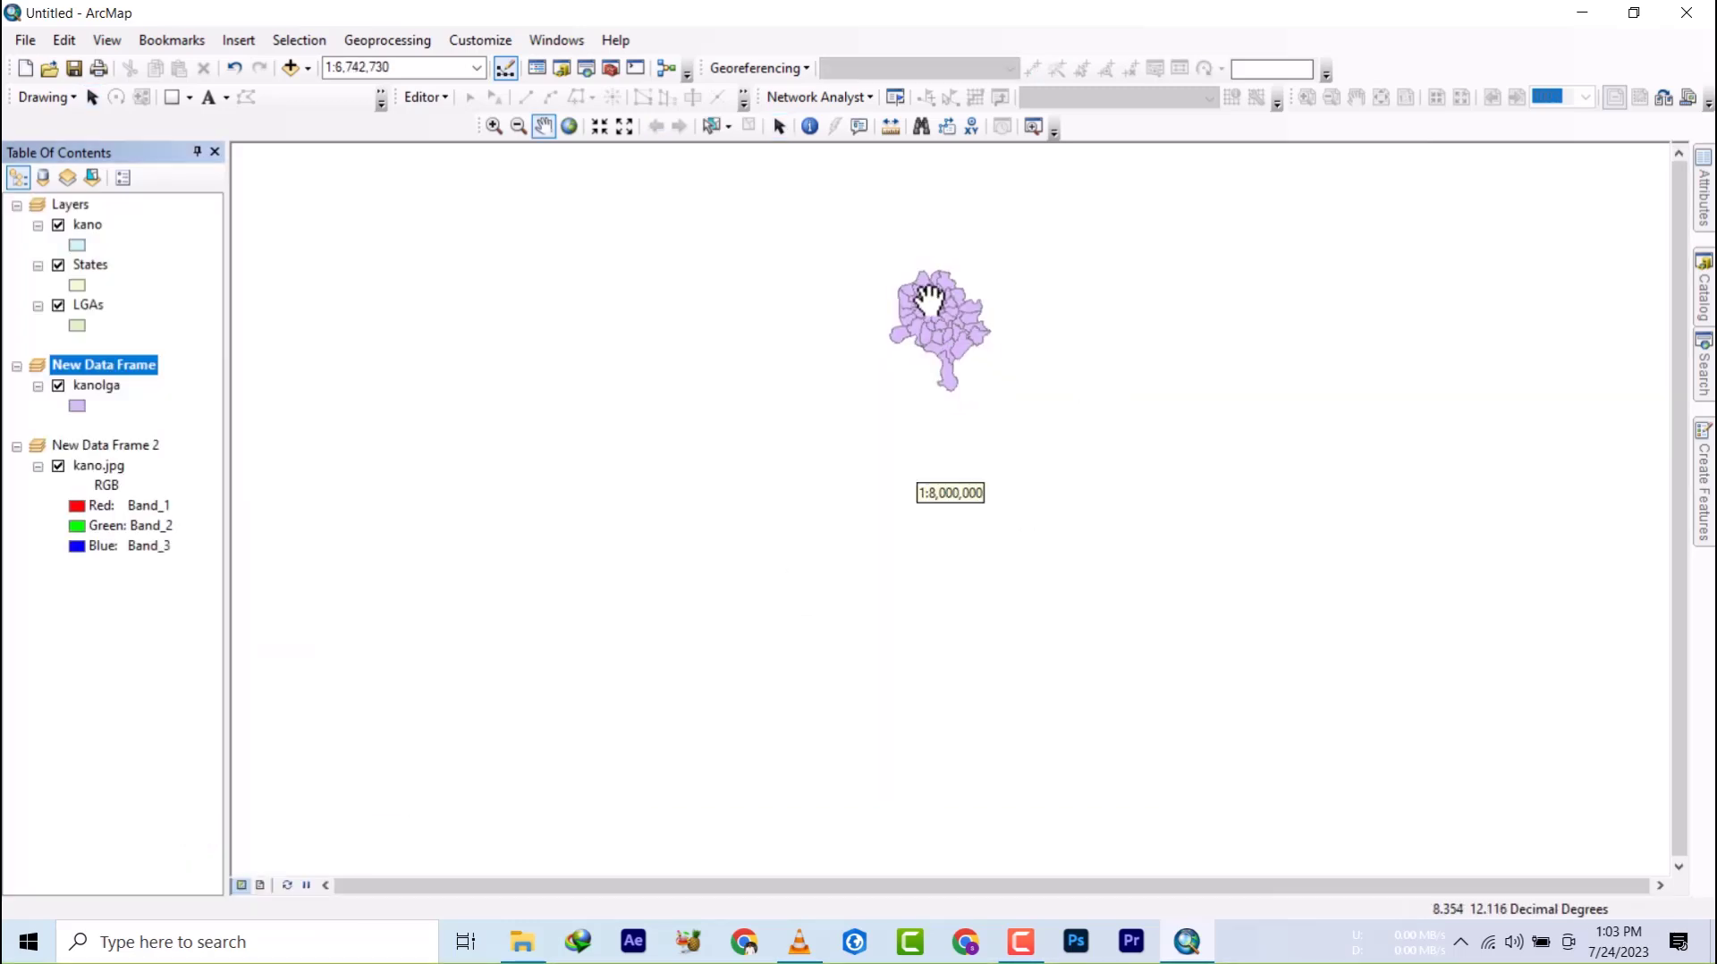
{"action": "scroll", "coordinate": [930, 300], "scroll_direction": "up", "scroll_amount": 5}
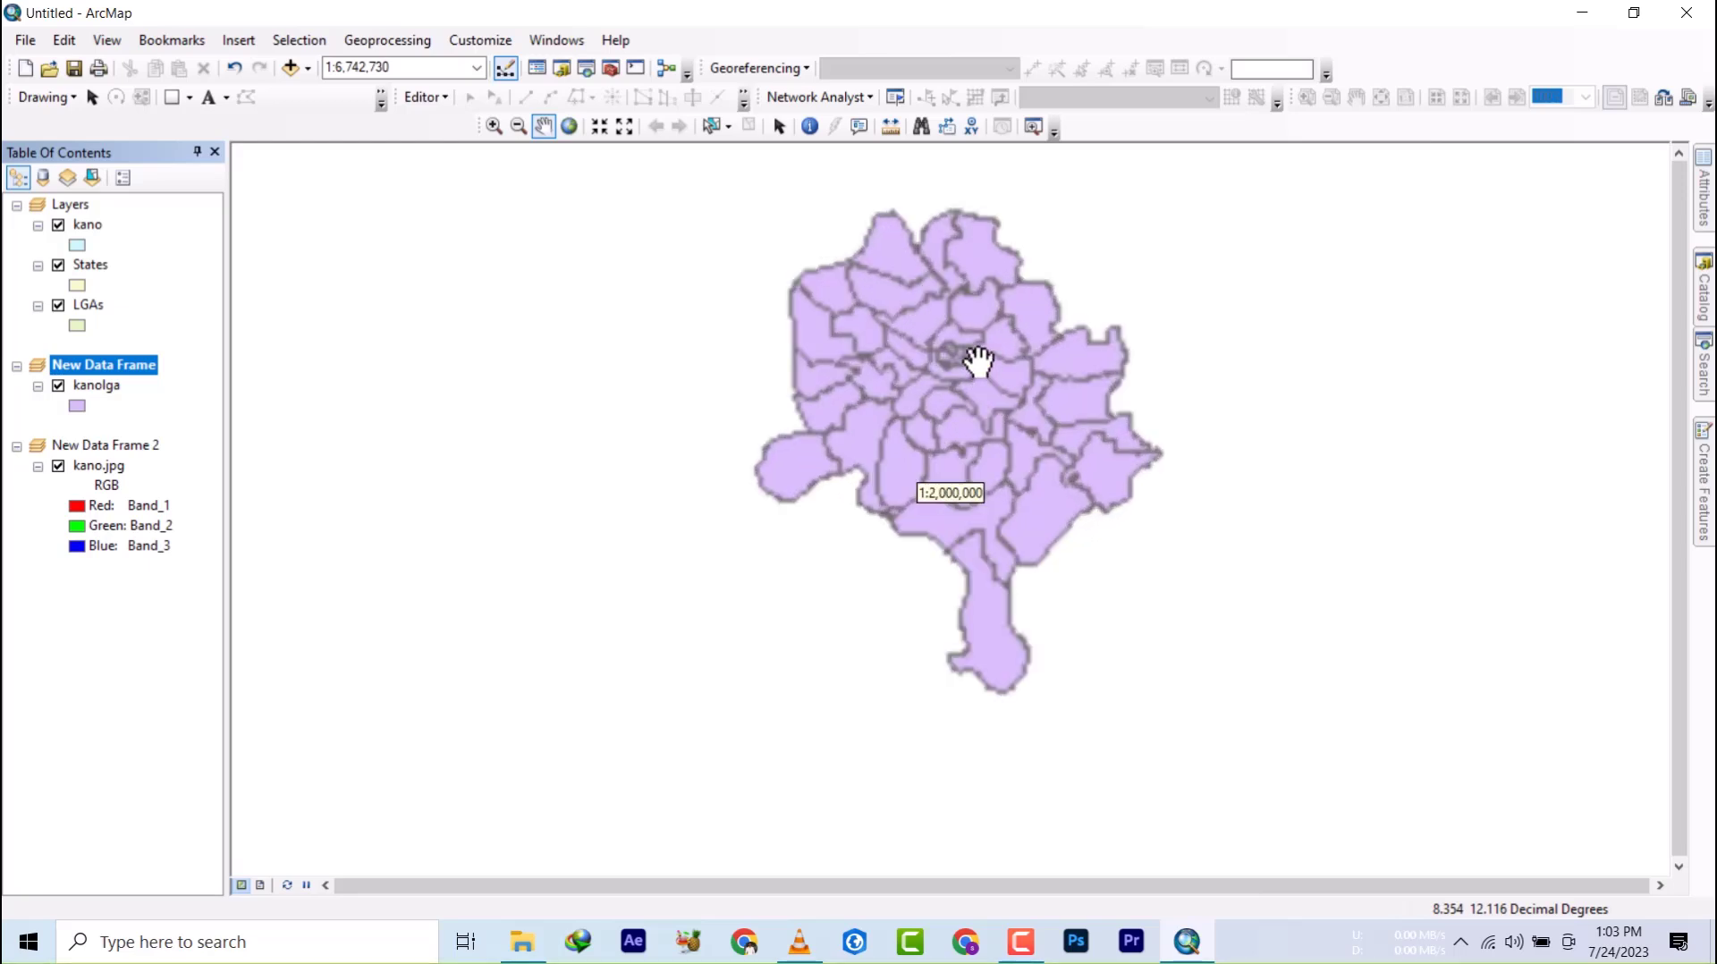
- Zoom in on the kanolga polygons, select the kano.jpg layer, and switch the map to layout view
{"action": "scroll", "coordinate": [931, 391], "scroll_direction": "up", "scroll_amount": 2}
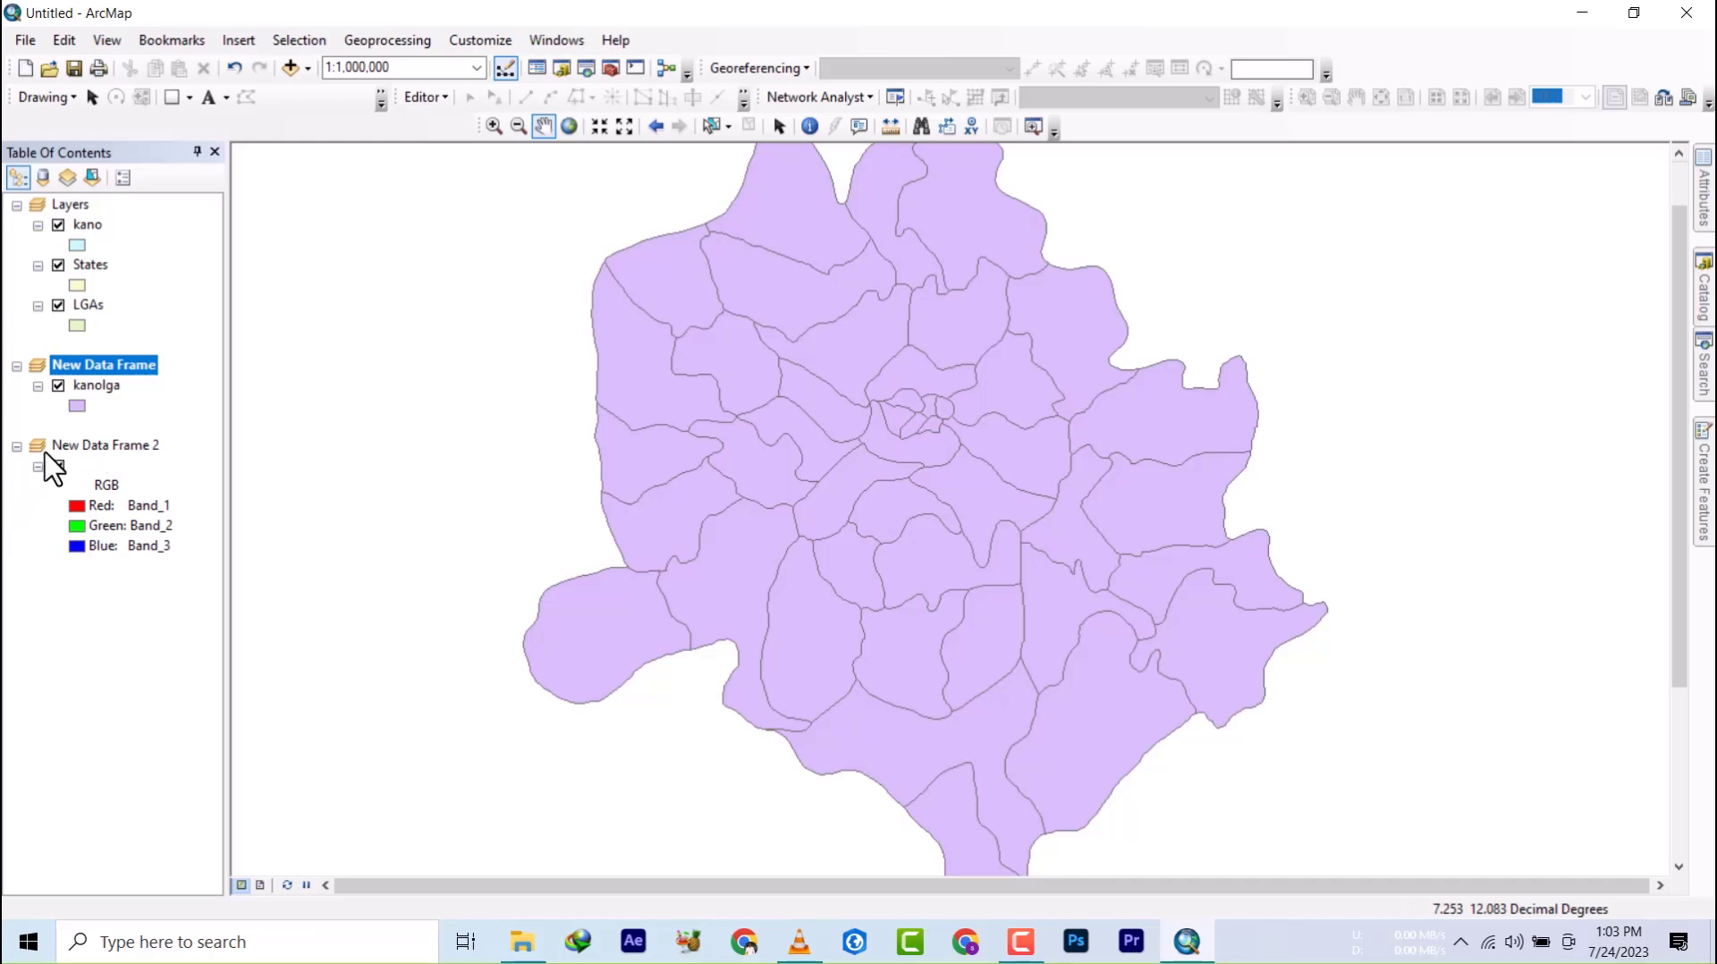
{"action": "left_click", "coordinate": [100, 466]}
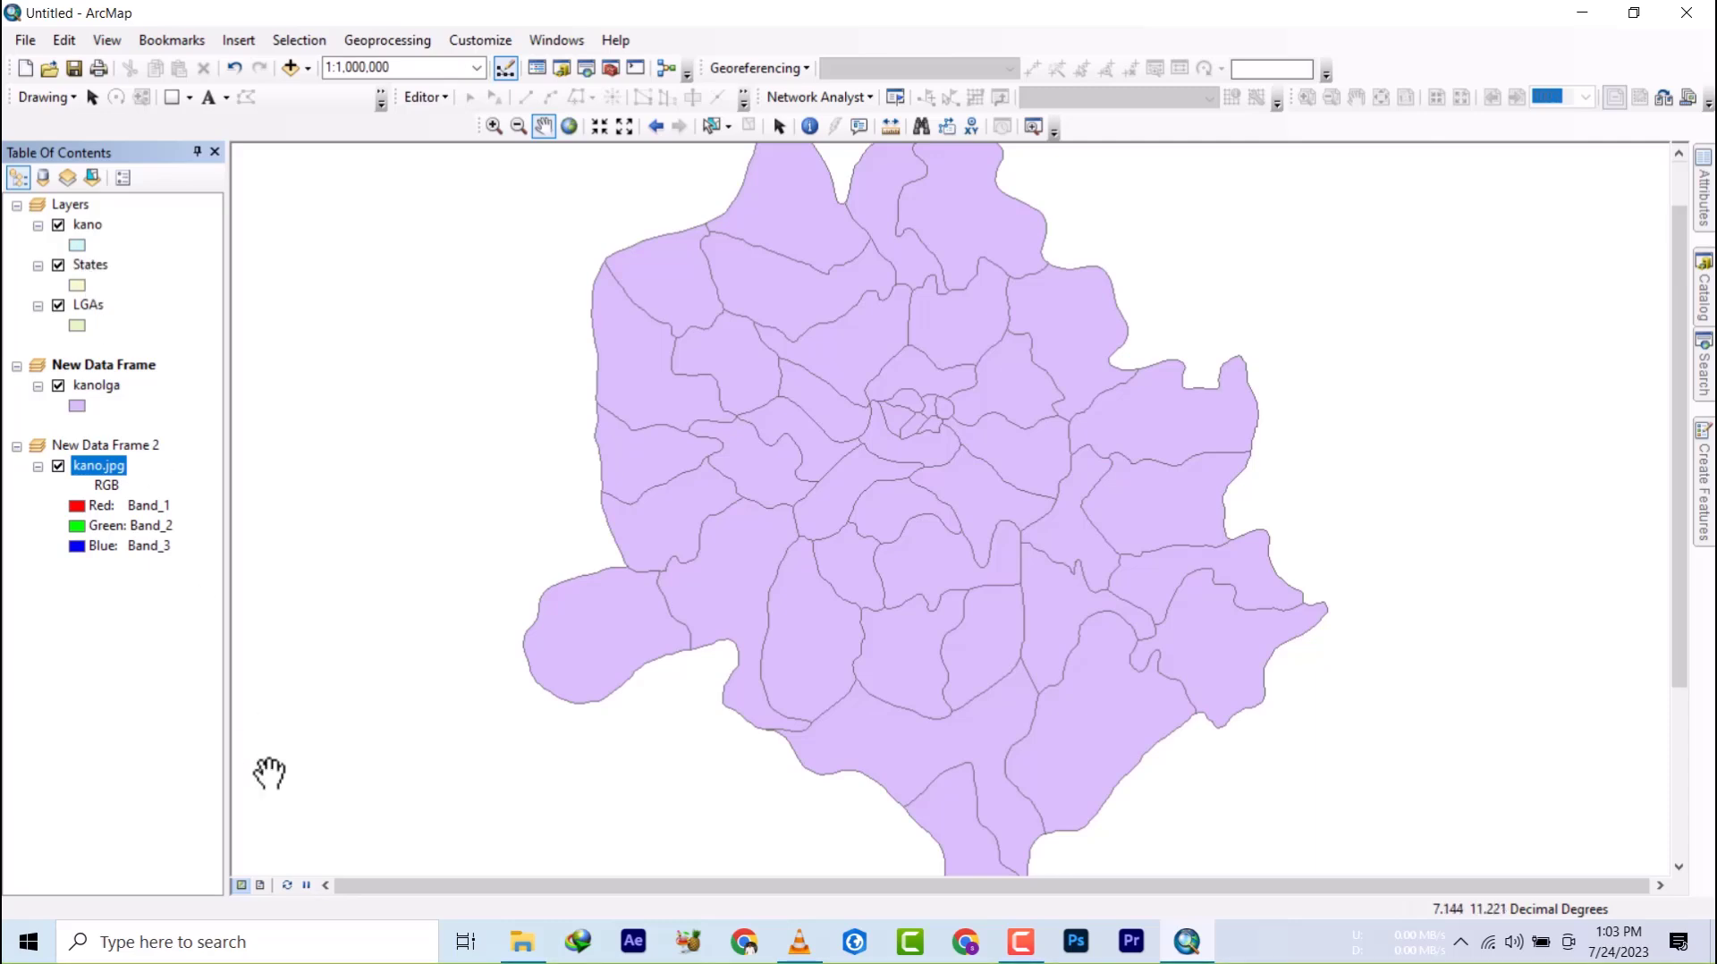
{"action": "left_click", "coordinate": [259, 886]}
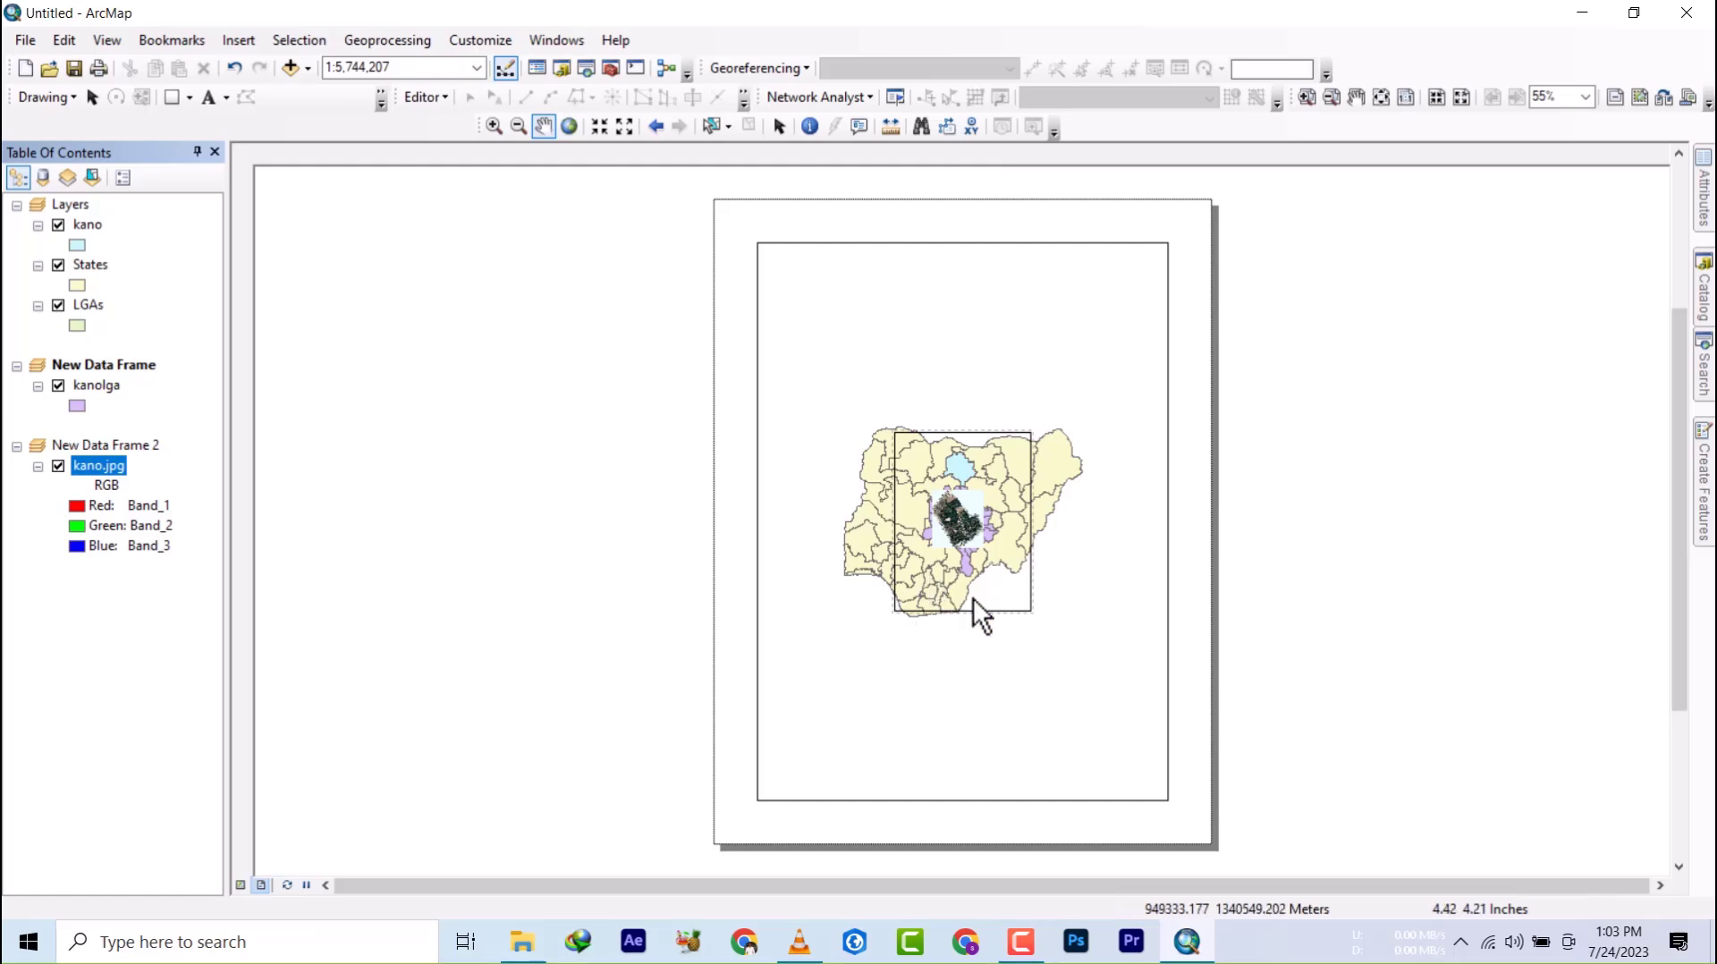
- Separate the stacked data frames by moving the kano.jpg frame to the page's lower right and the kanolga frame to its upper right
{"action": "left_click", "coordinate": [947, 506]}
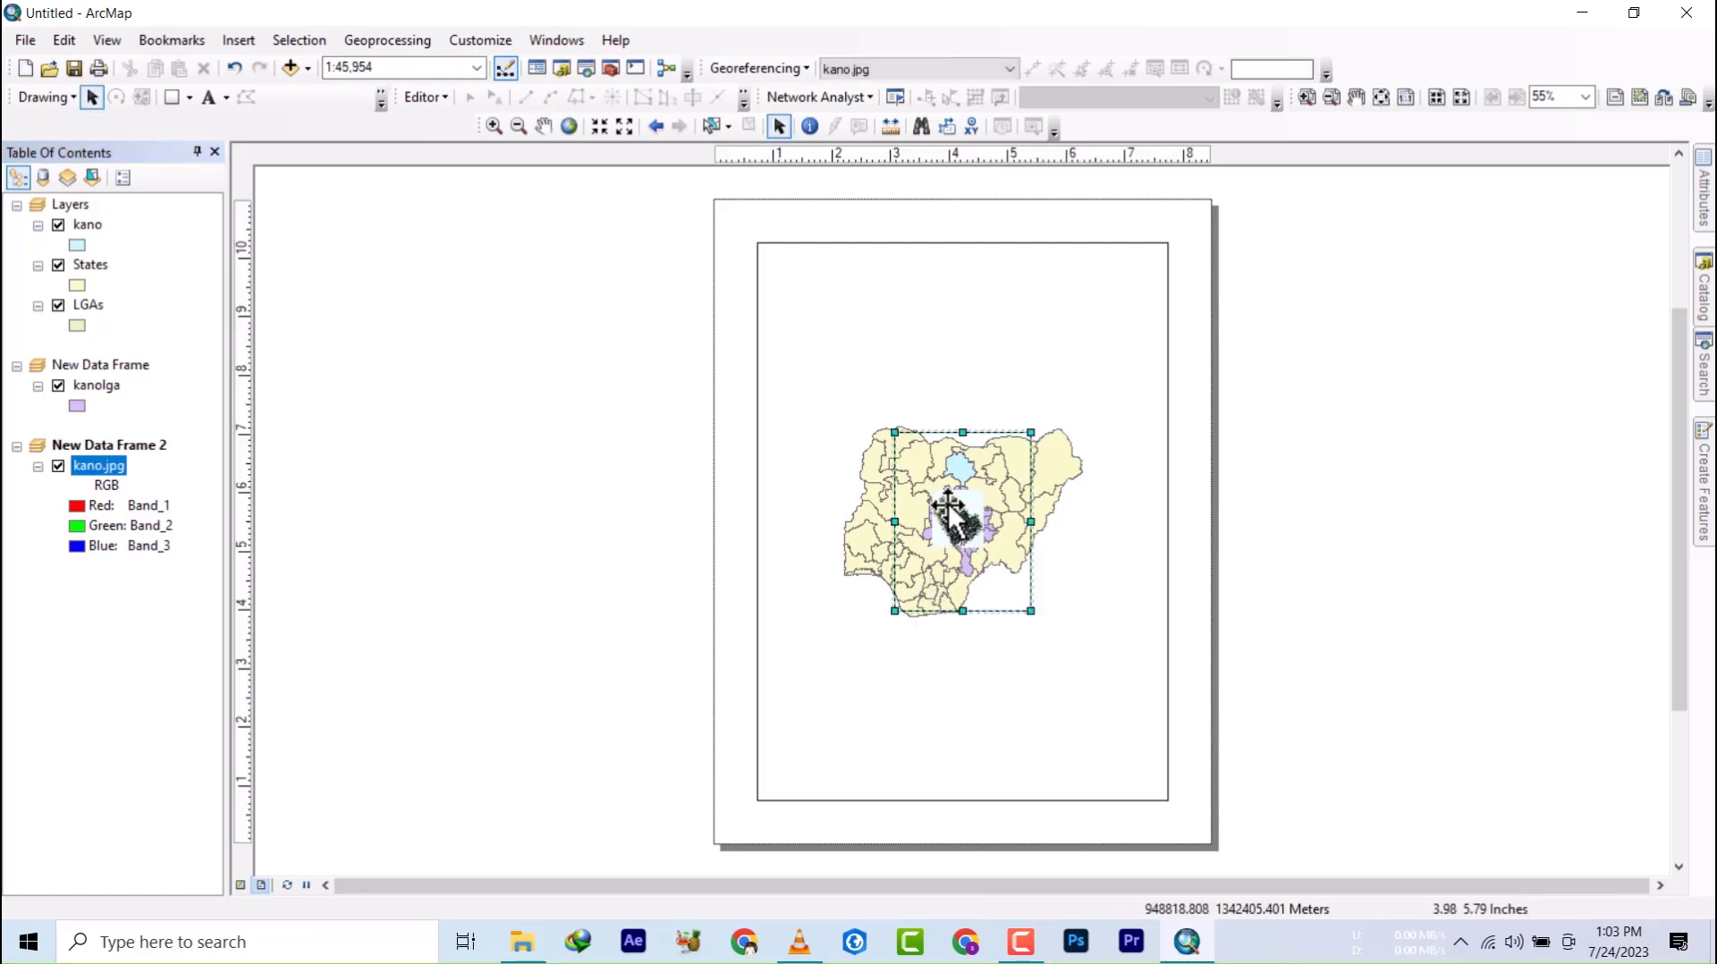
{"action": "left_click_drag", "start_coordinate": [948, 506], "coordinate": [1061, 680]}
{"action": "left_click", "coordinate": [955, 521]}
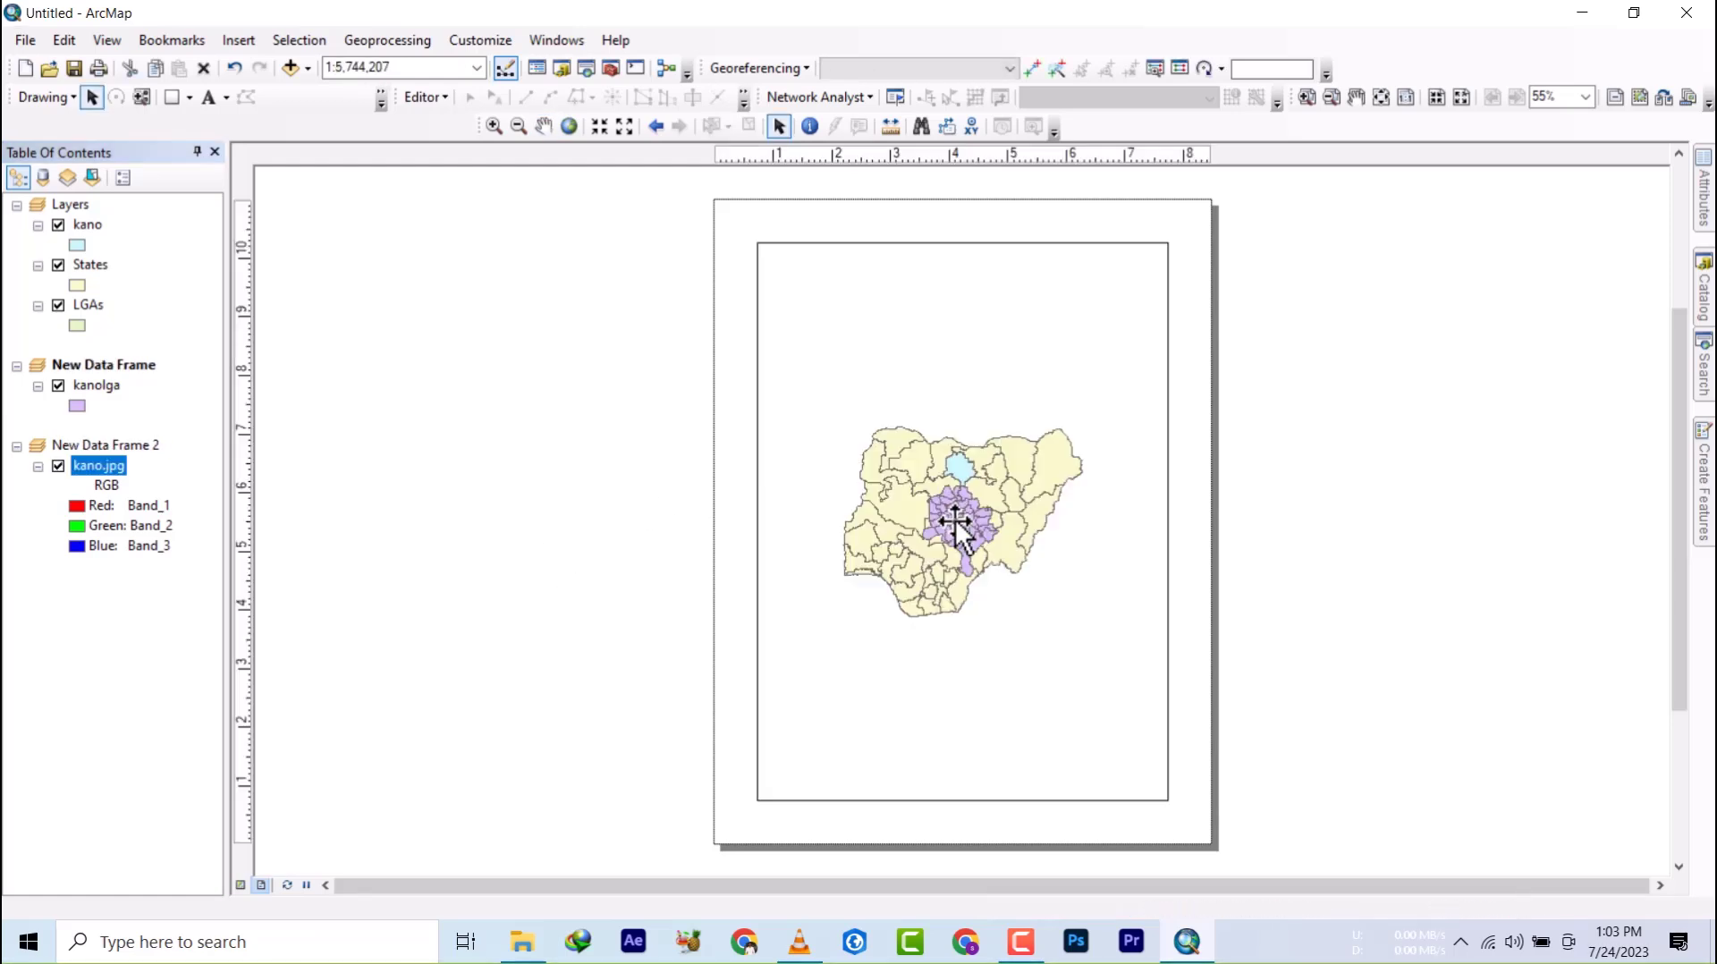
{"action": "left_click_drag", "start_coordinate": [955, 522], "coordinate": [1057, 371]}
- Shrink the Layers data frame to about 4 by 3.2 inches around Nigeria and move it to the page's upper left
{"action": "left_click", "coordinate": [963, 530]}
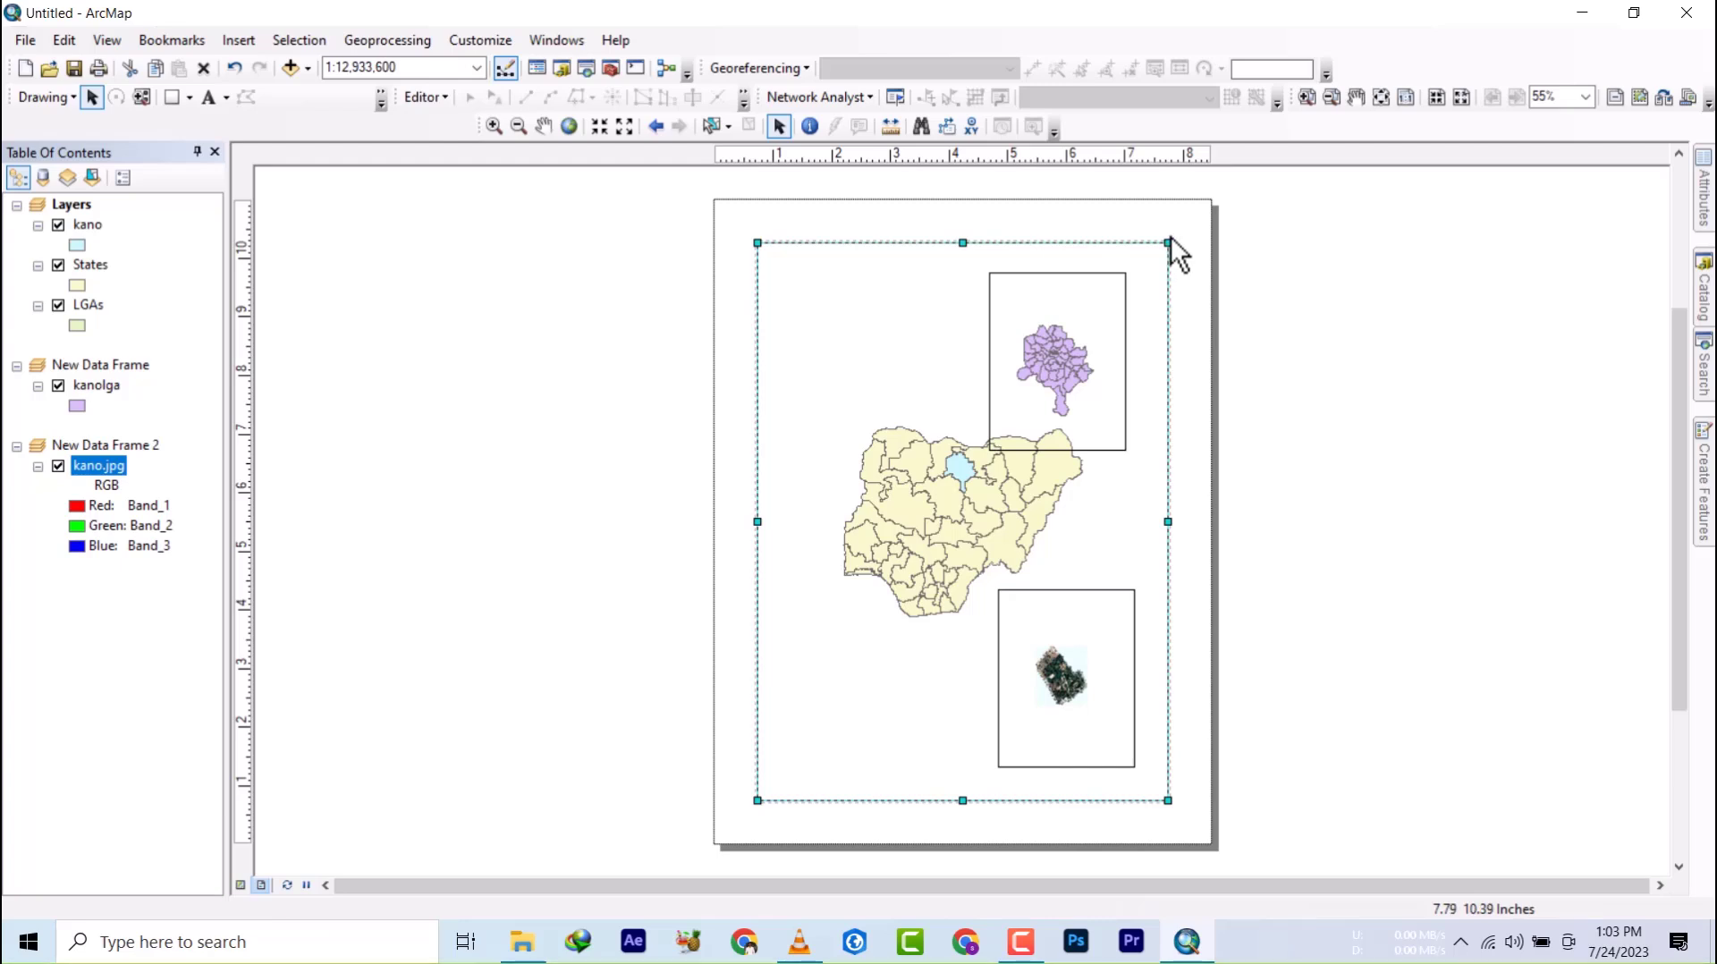
{"action": "left_click_drag", "start_coordinate": [1168, 242], "coordinate": [1011, 413]}
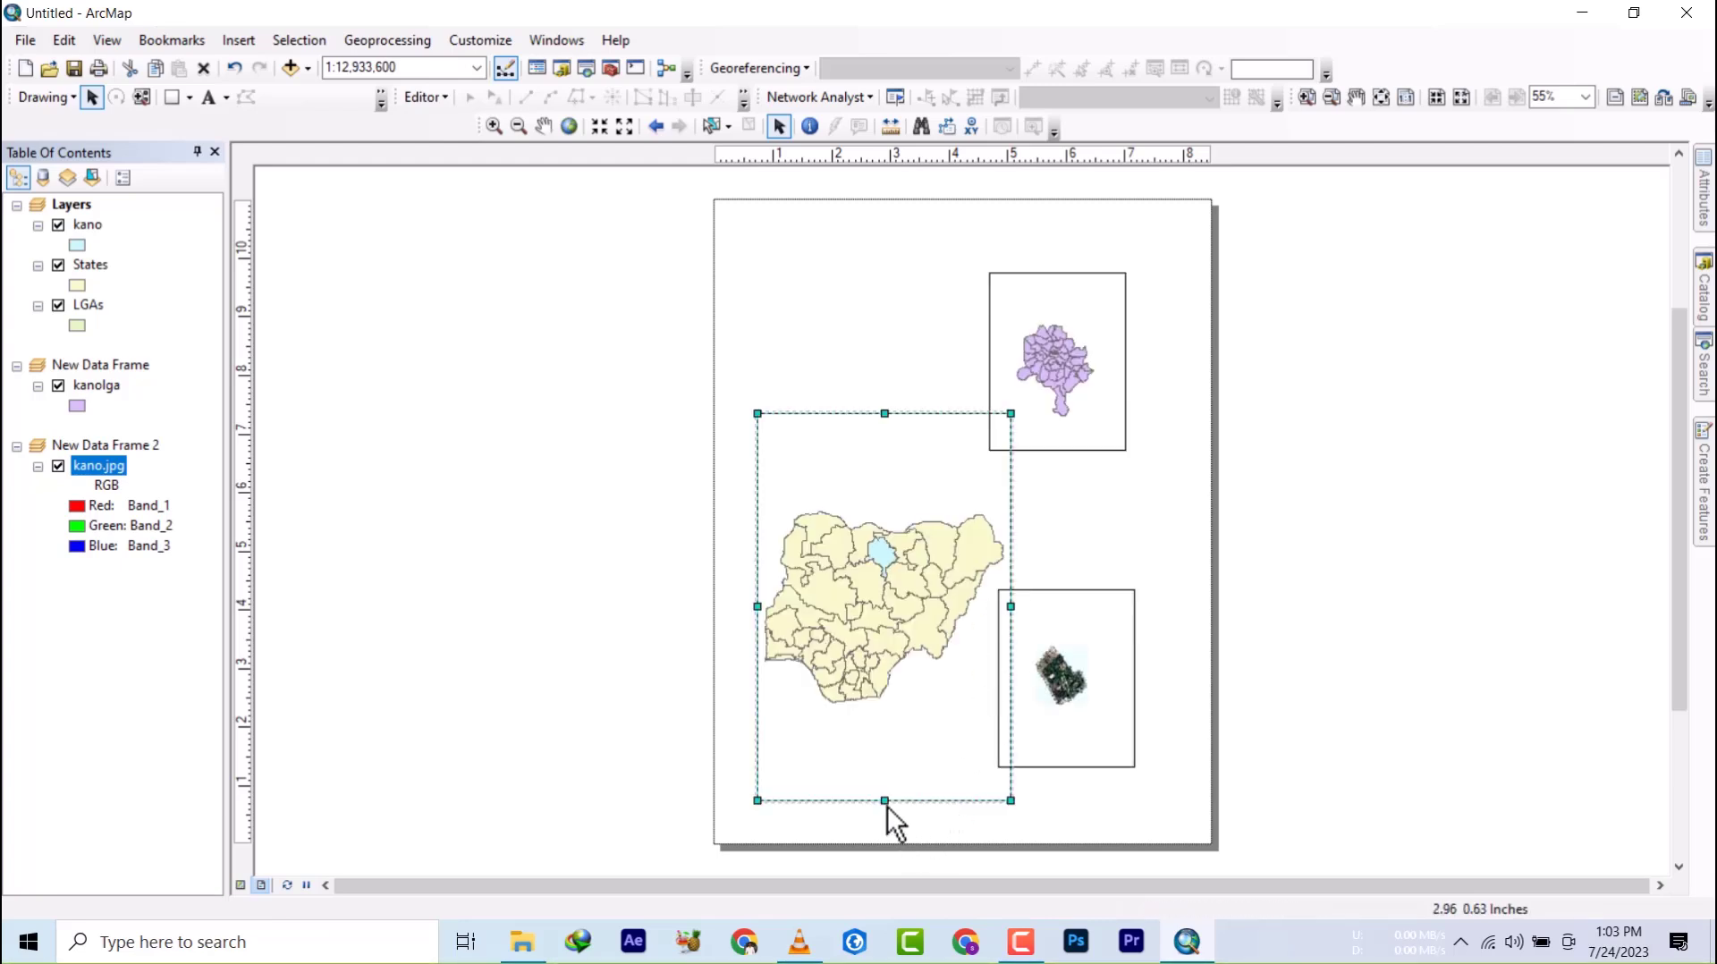
{"action": "left_click_drag", "start_coordinate": [885, 802], "coordinate": [871, 697]}
{"action": "left_click_drag", "start_coordinate": [870, 597], "coordinate": [837, 415]}
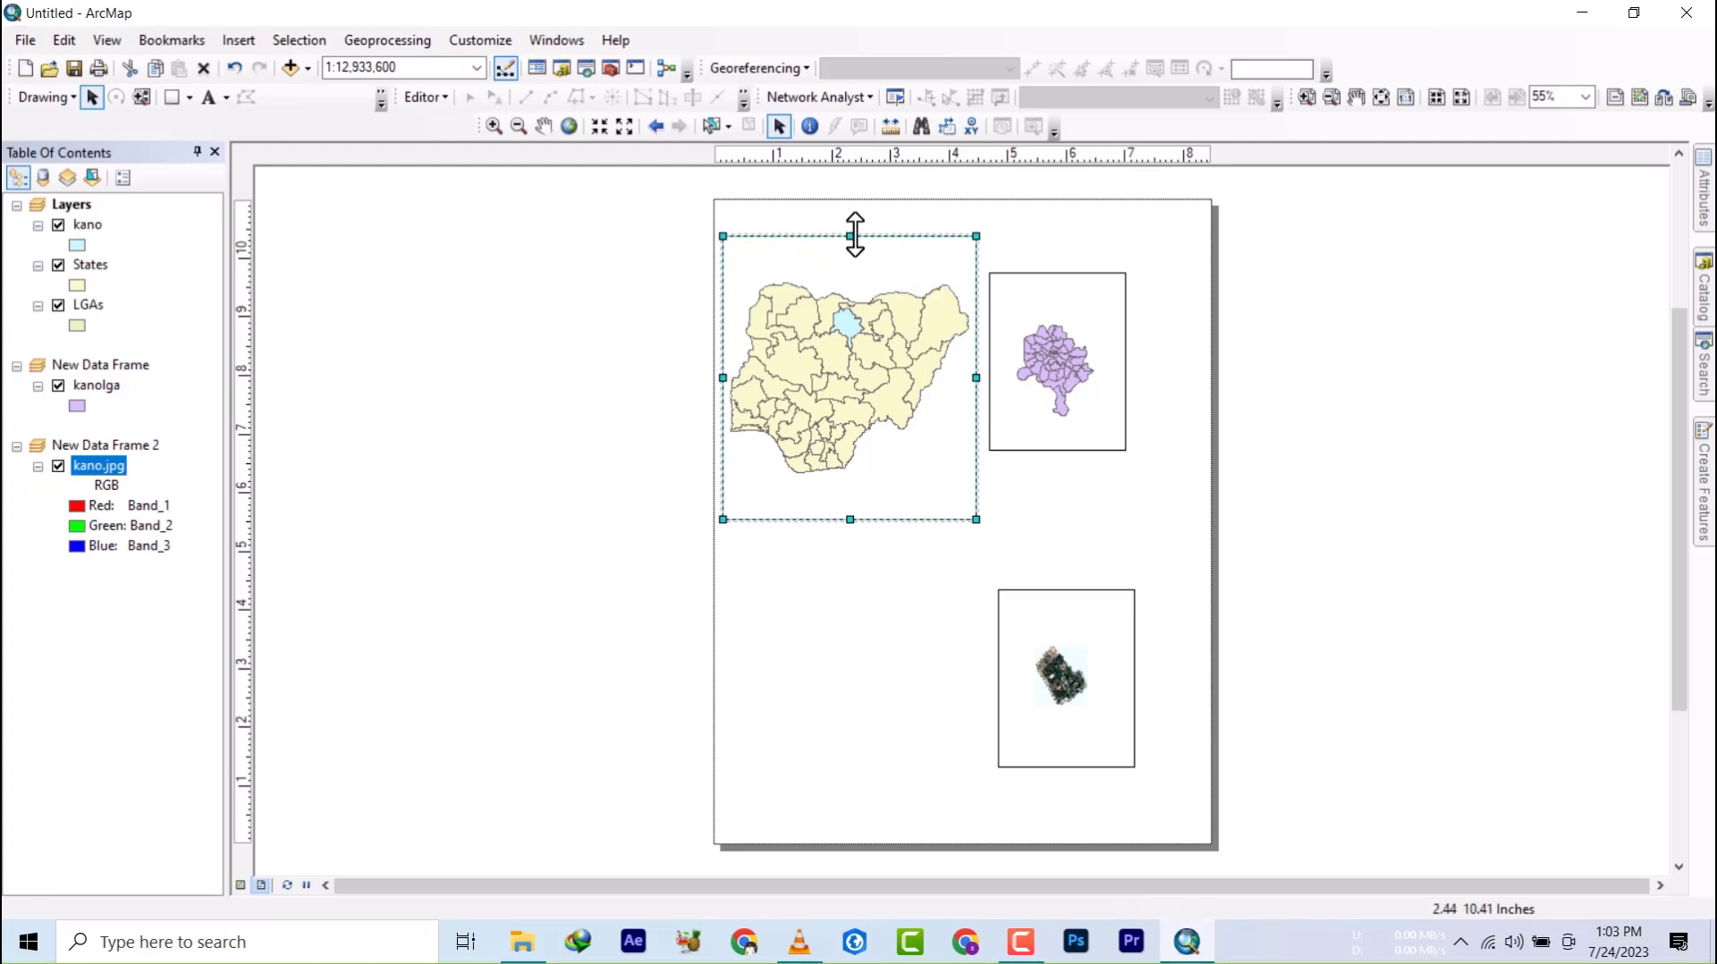
{"action": "left_click_drag", "start_coordinate": [852, 236], "coordinate": [868, 272]}
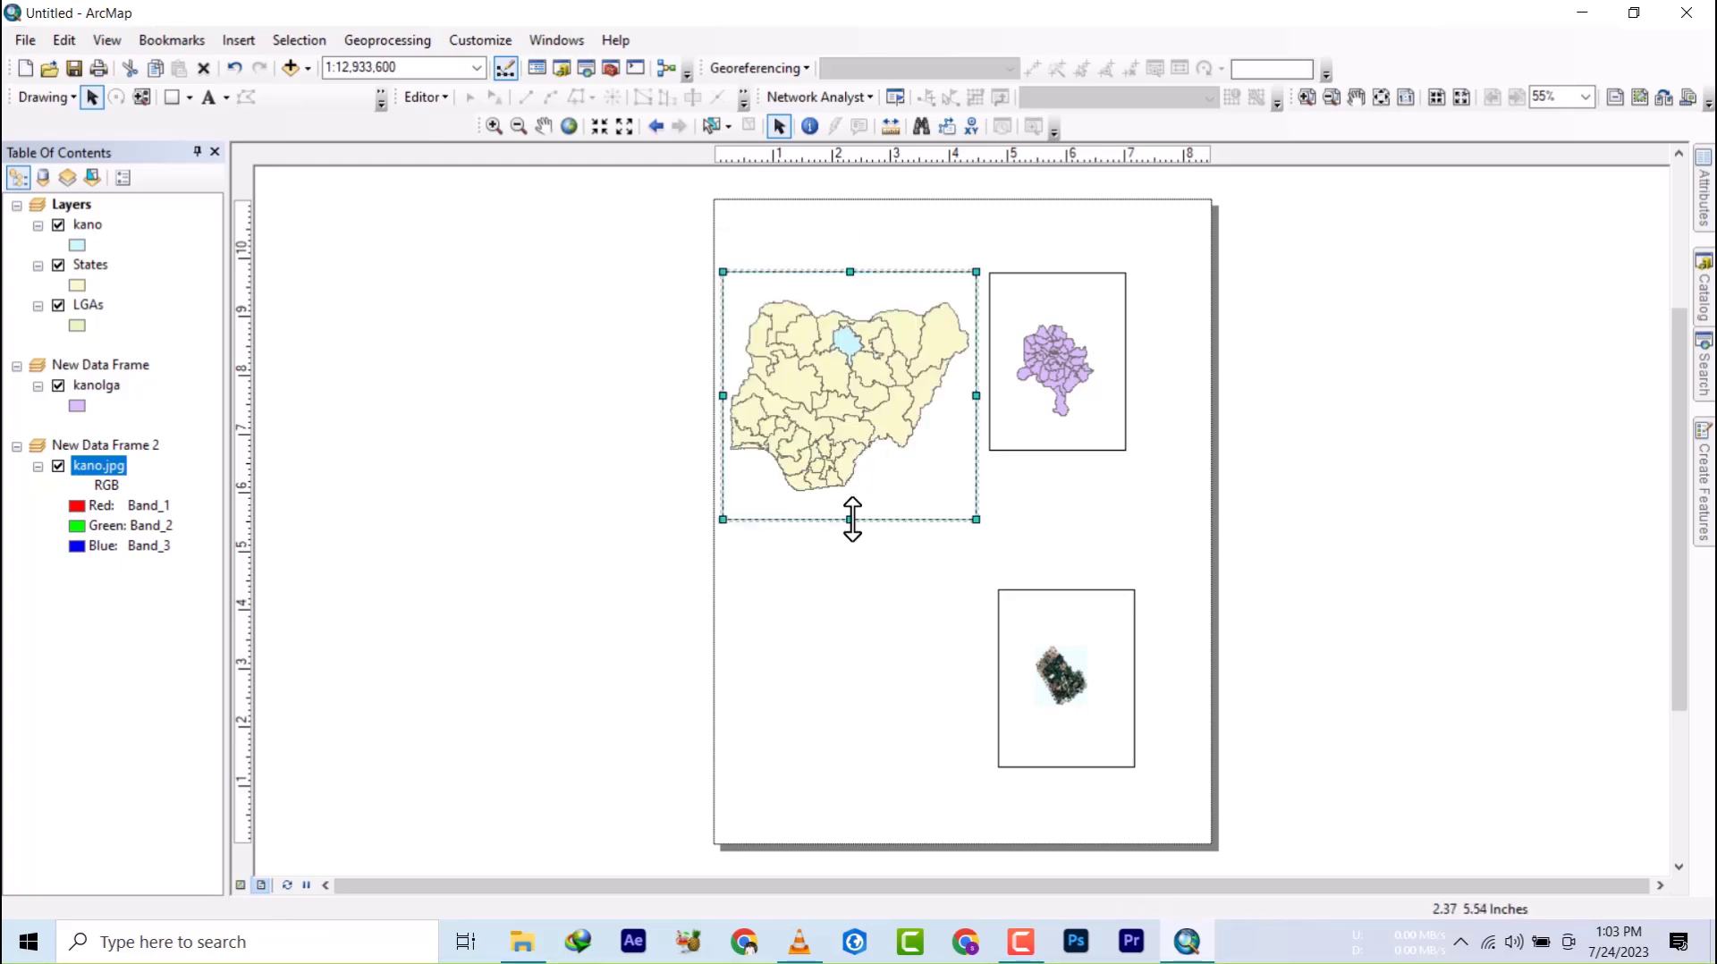
{"action": "left_click_drag", "start_coordinate": [852, 518], "coordinate": [849, 458]}
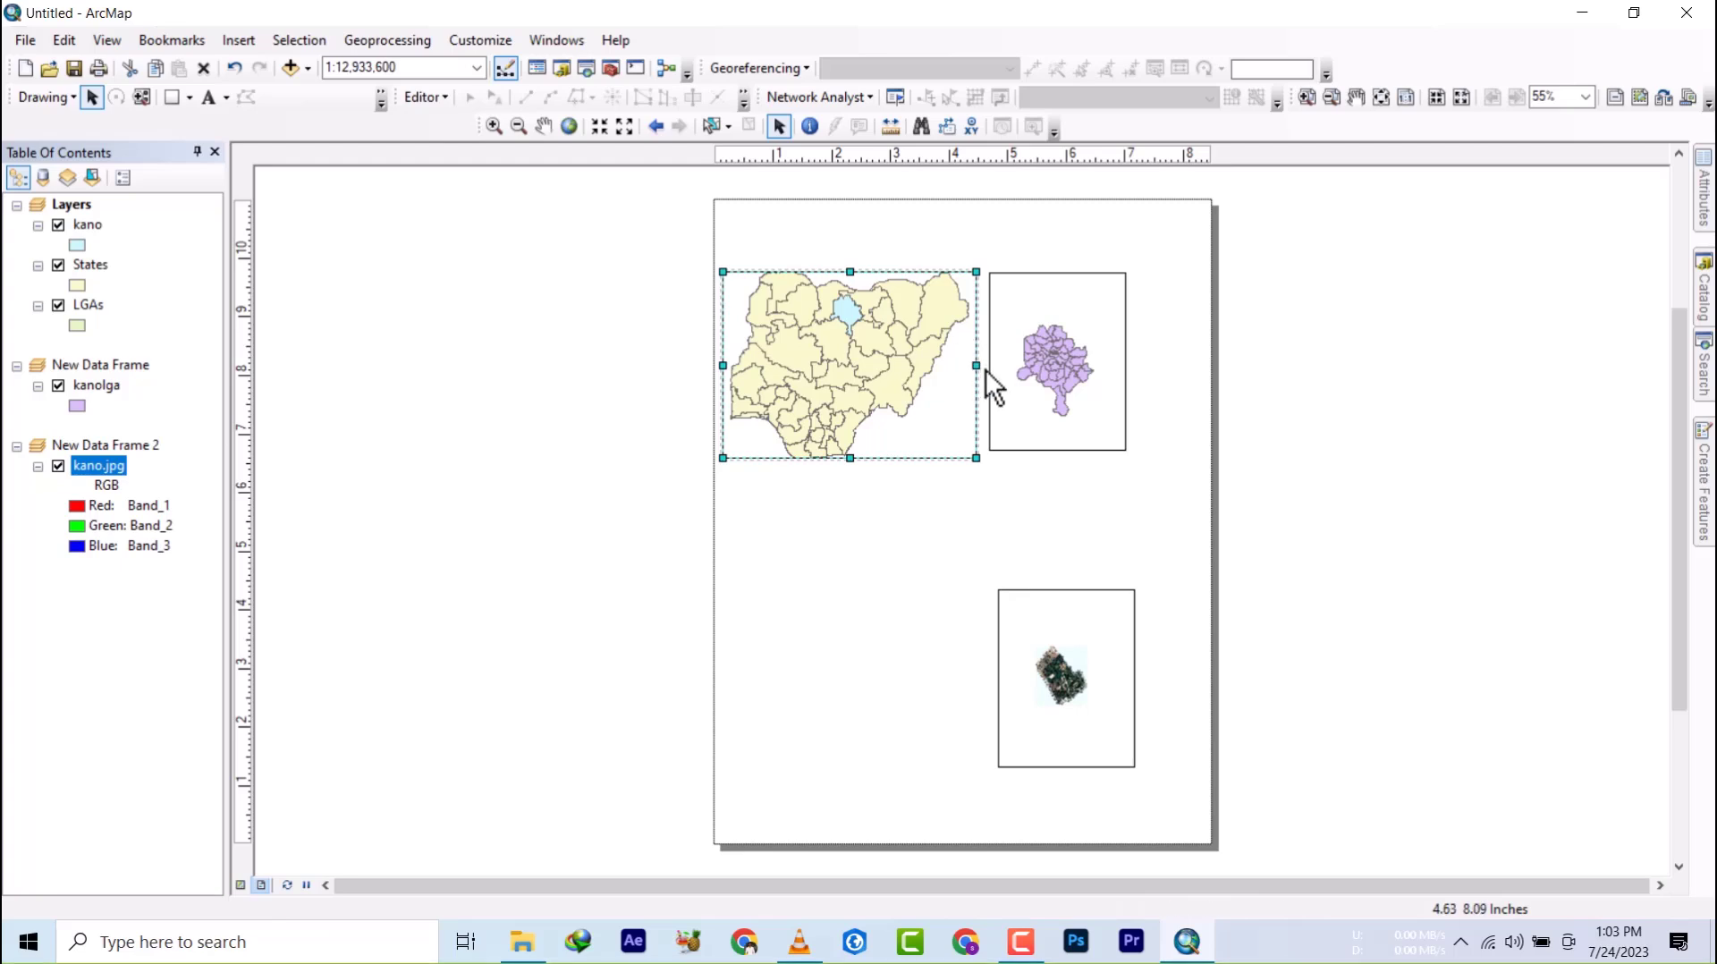
{"action": "left_click_drag", "start_coordinate": [976, 366], "coordinate": [955, 366]}
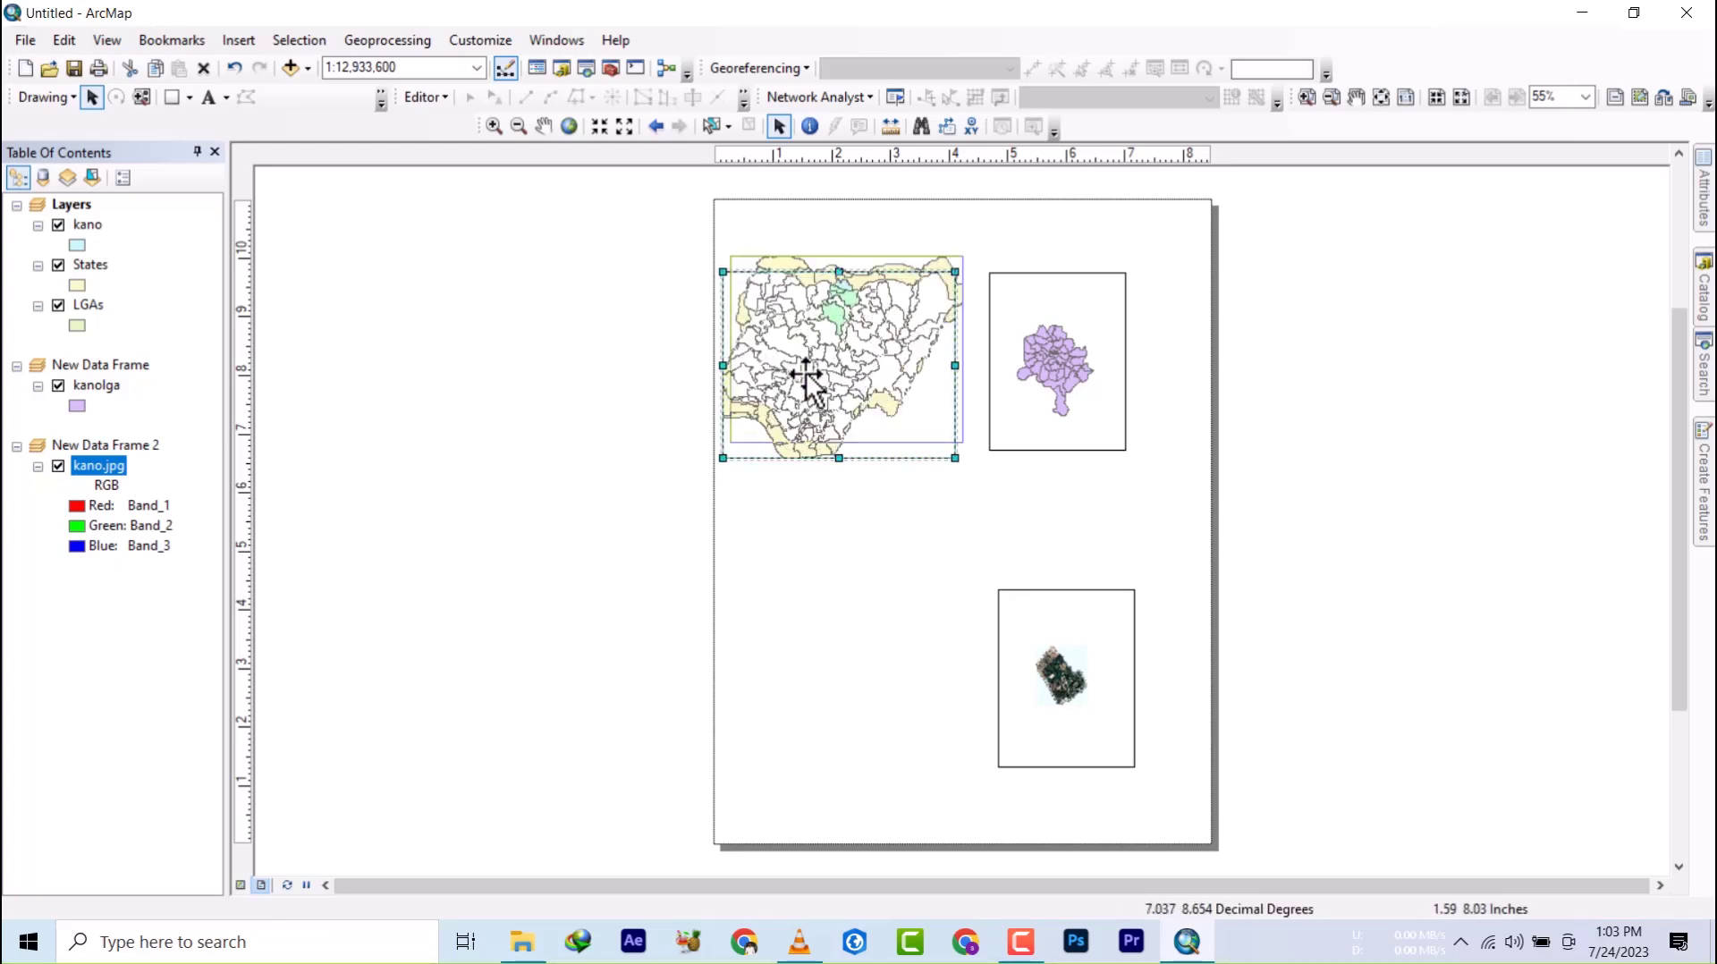
- Reposition the Nigeria and kanolga data frames side by side inside the page's upper margins
{"action": "left_click_drag", "start_coordinate": [799, 389], "coordinate": [825, 402]}
{"action": "left_click", "coordinate": [1043, 364]}
{"action": "left_click_drag", "start_coordinate": [1043, 364], "coordinate": [1082, 368]}
{"action": "left_click", "coordinate": [921, 404]}
{"action": "left_click_drag", "start_coordinate": [909, 394], "coordinate": [897, 375]}
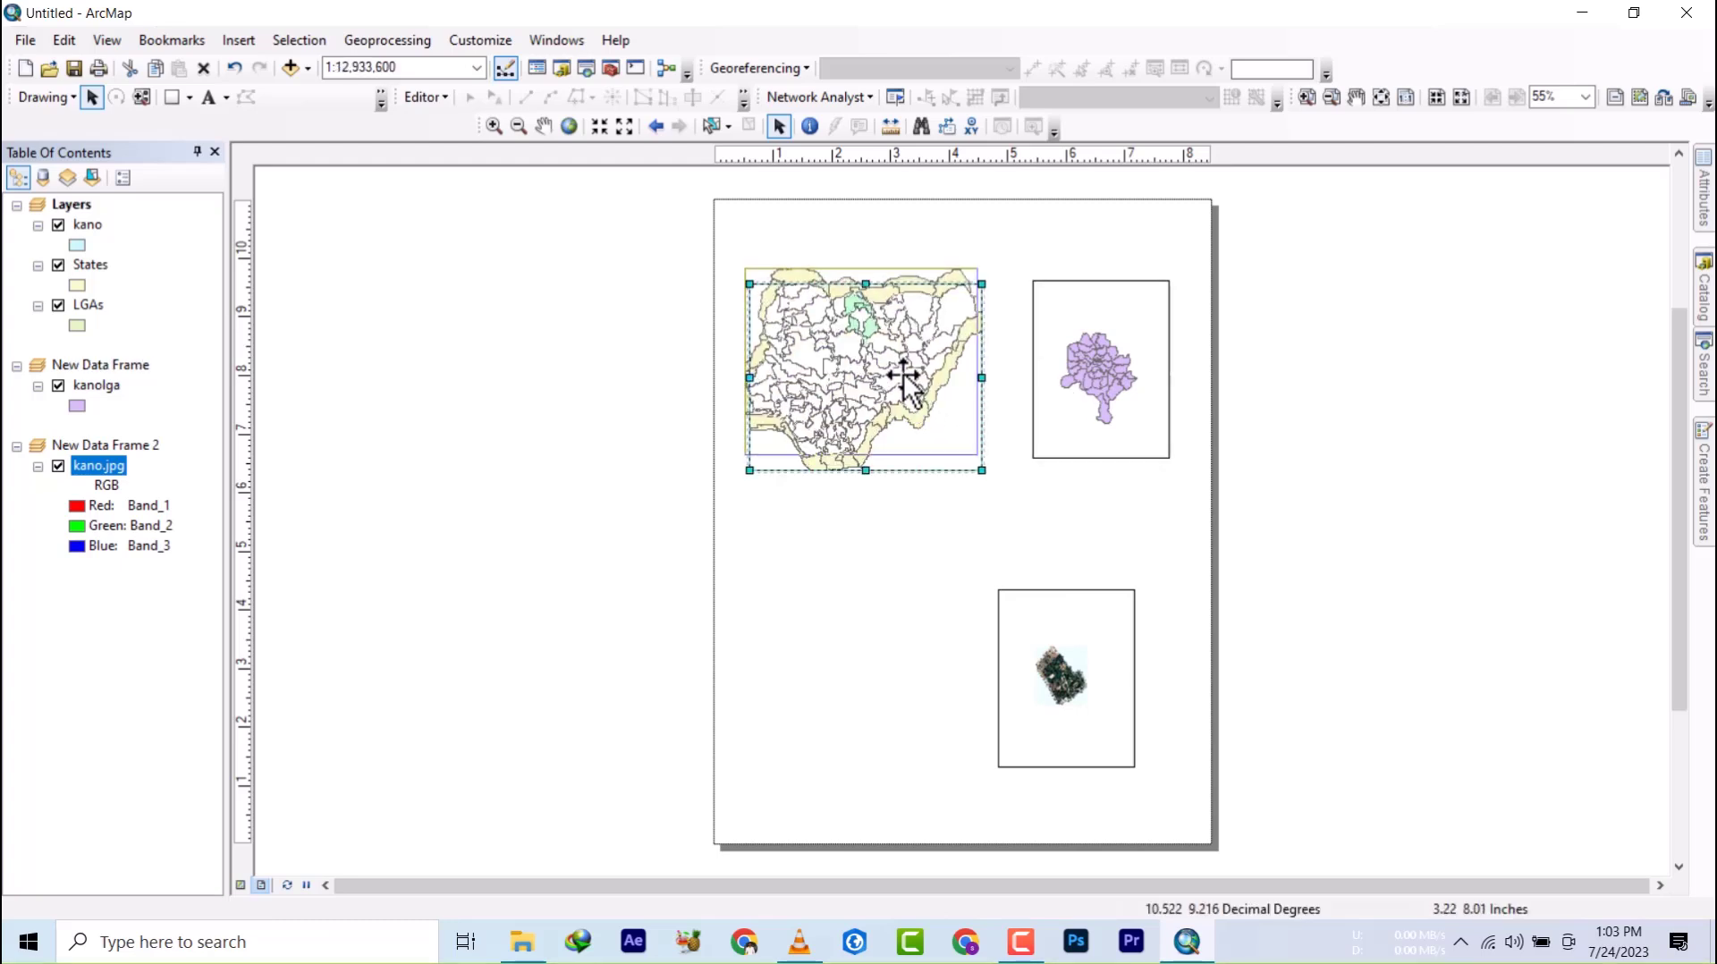
- Enlarge the kano.jpg data frame to about 7.1 by 4.3 inches across the lower part of the page
{"action": "left_click", "coordinate": [1069, 684]}
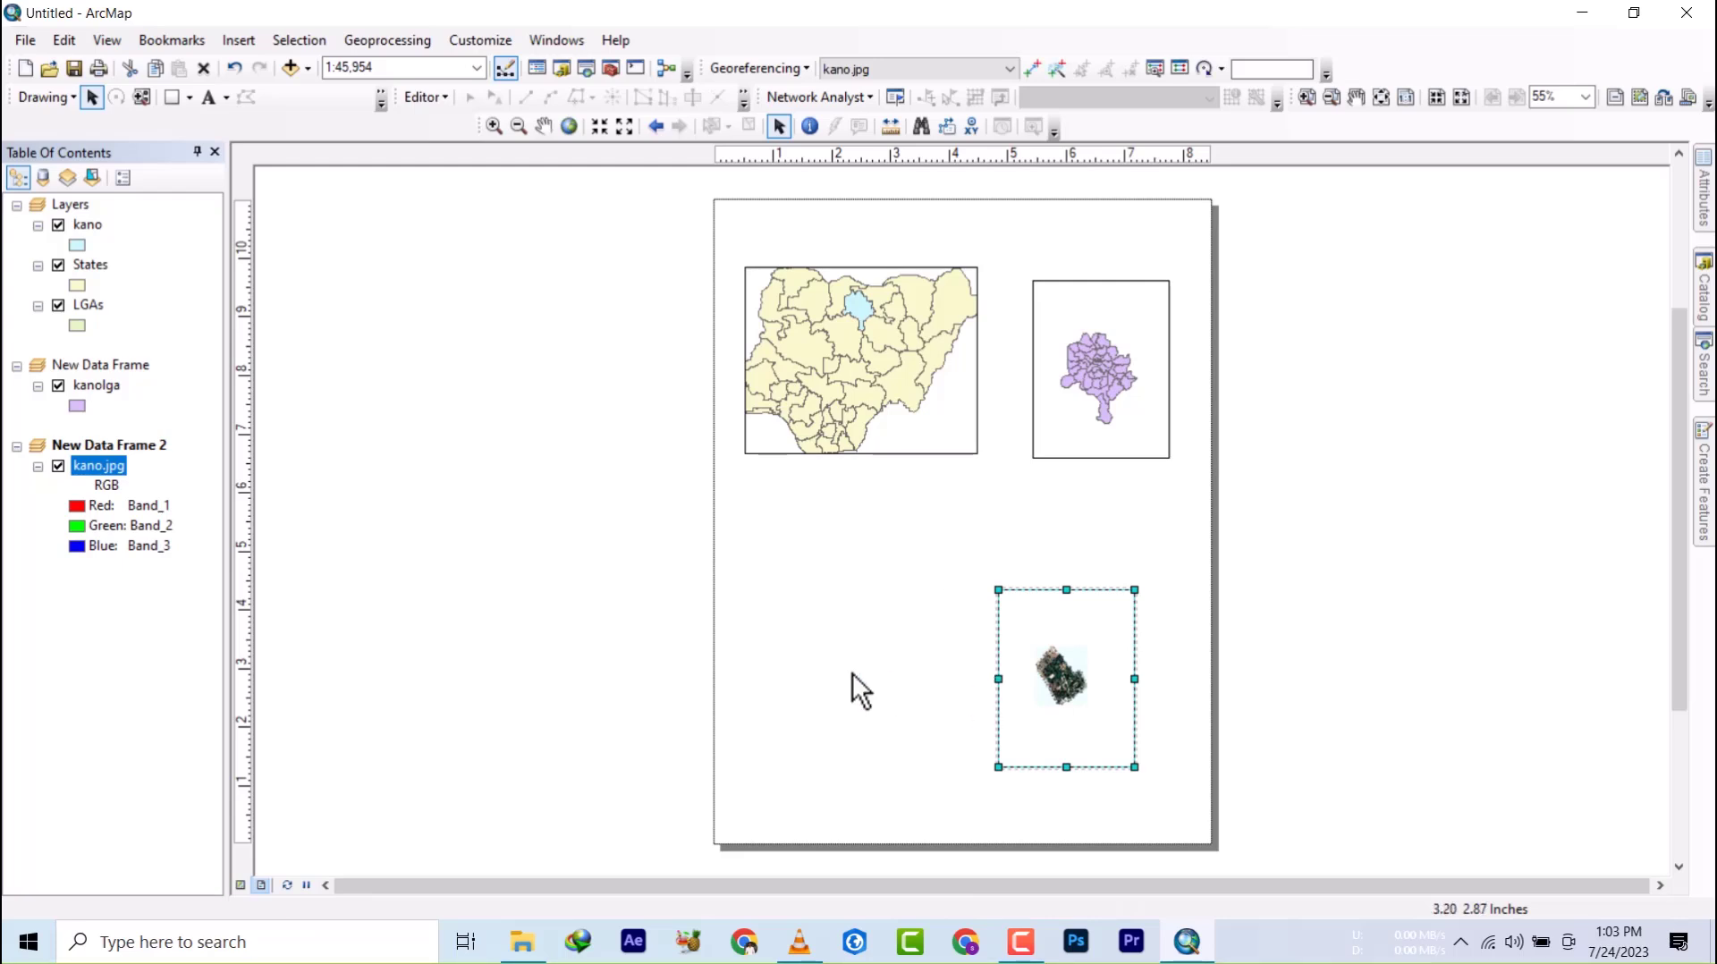
{"action": "left_click_drag", "start_coordinate": [774, 677], "coordinate": [776, 682]}
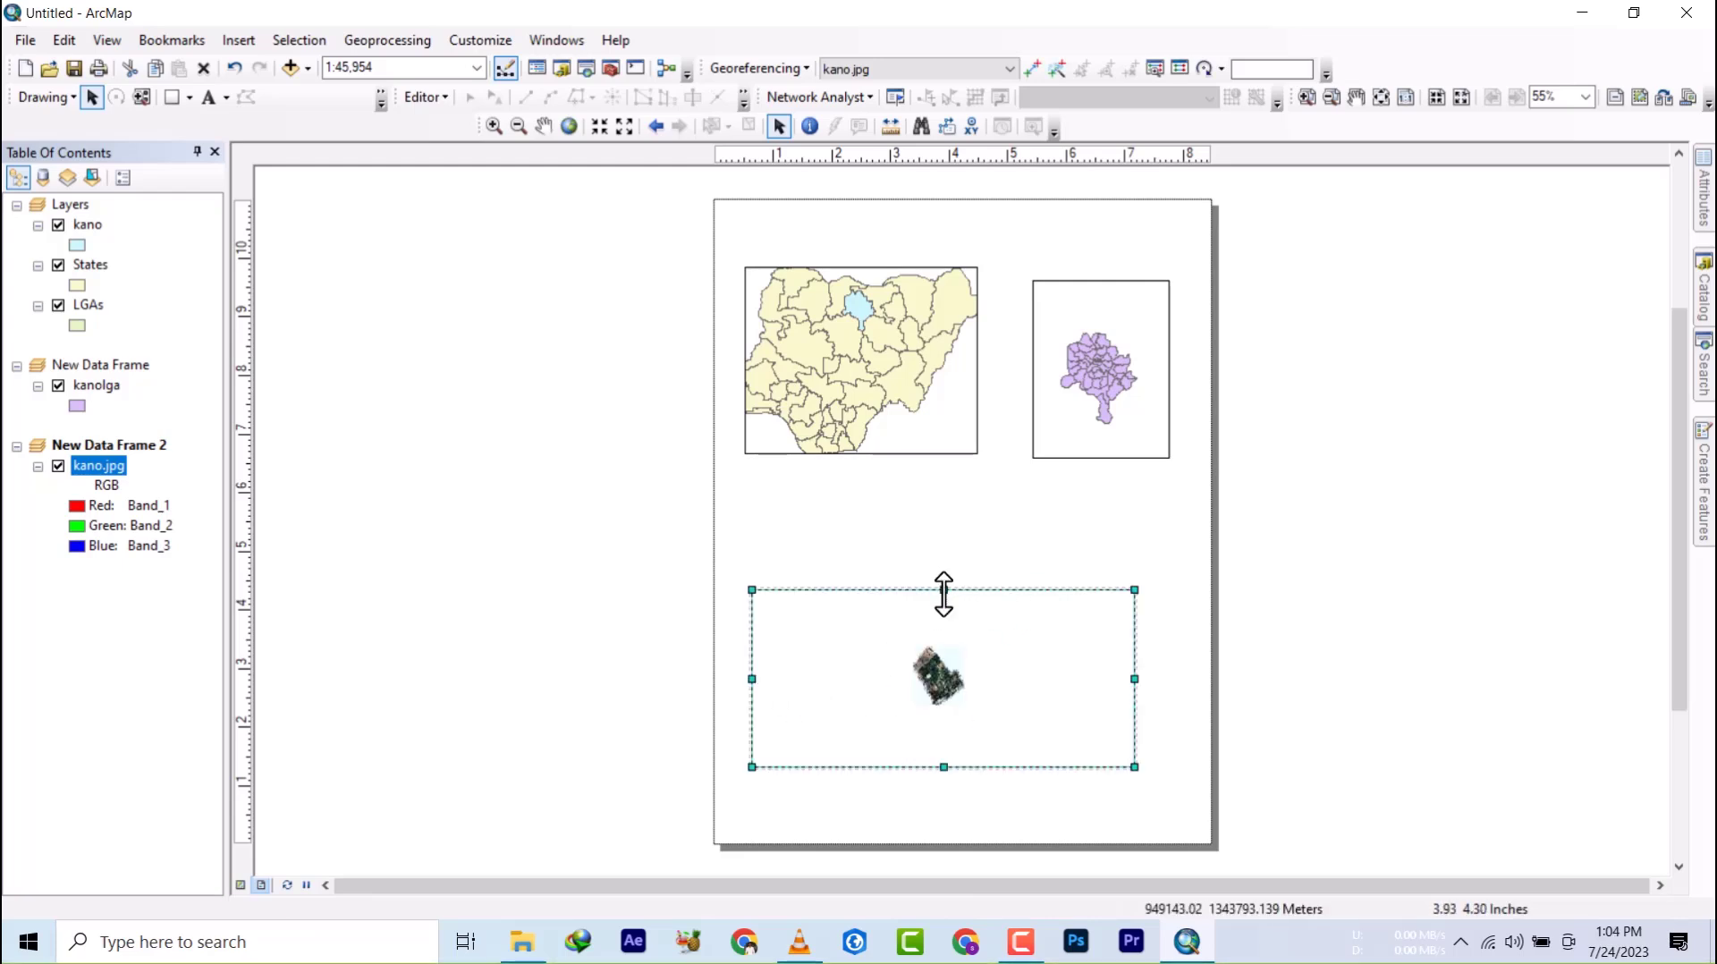
{"action": "left_click_drag", "start_coordinate": [943, 590], "coordinate": [933, 521]}
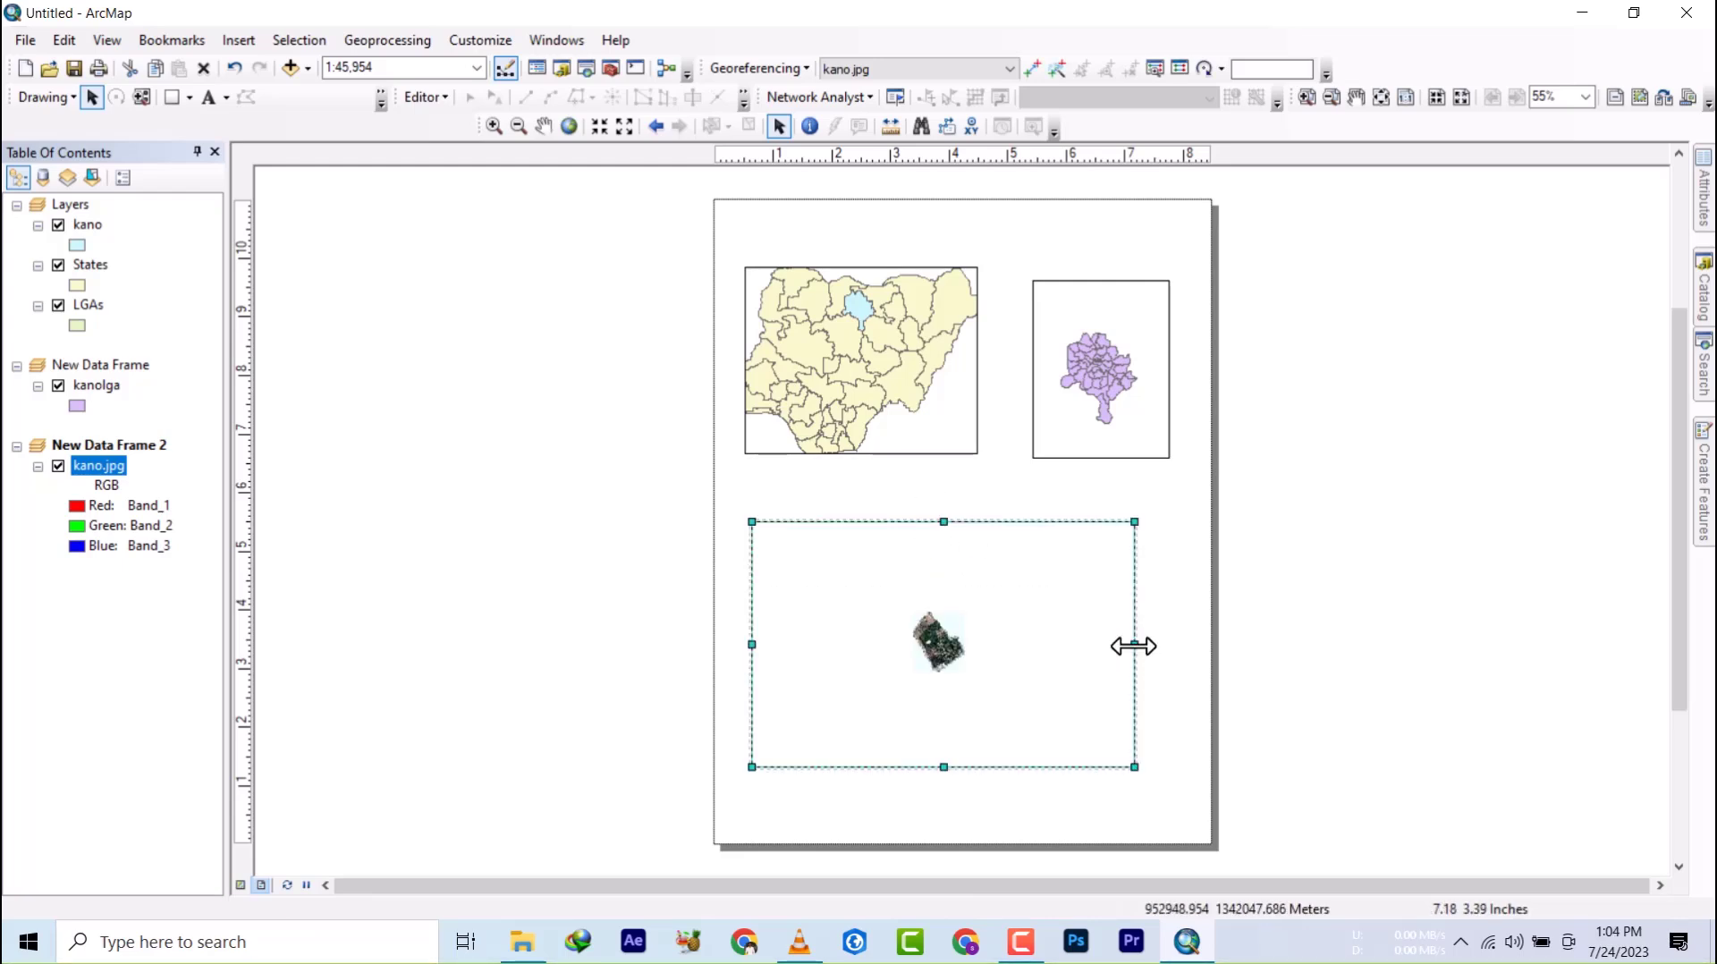
{"action": "left_click_drag", "start_coordinate": [1133, 645], "coordinate": [1170, 646]}
{"action": "left_click_drag", "start_coordinate": [966, 771], "coordinate": [969, 776]}
- Extend the Nigeria frame downward to about 3.5 inches high and widen the kanolga frame to about 2.7 inches
{"action": "left_click", "coordinate": [952, 429]}
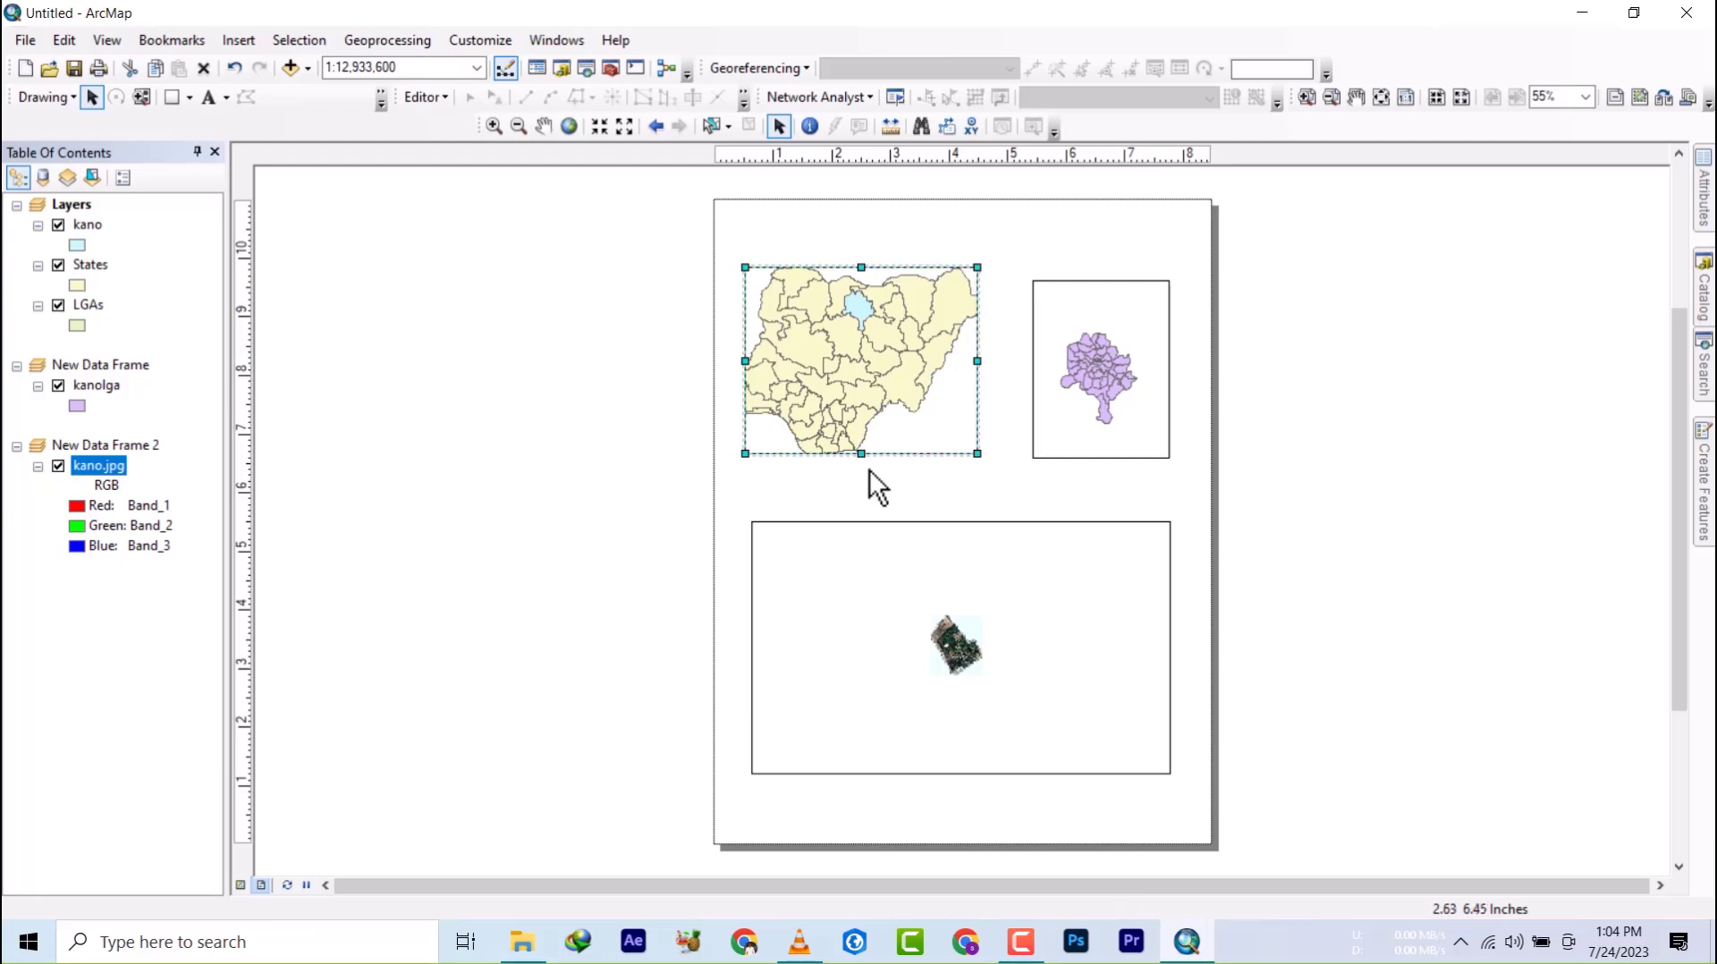
{"action": "left_click_drag", "start_coordinate": [868, 469], "coordinate": [868, 473]}
{"action": "left_click", "coordinate": [1102, 356]}
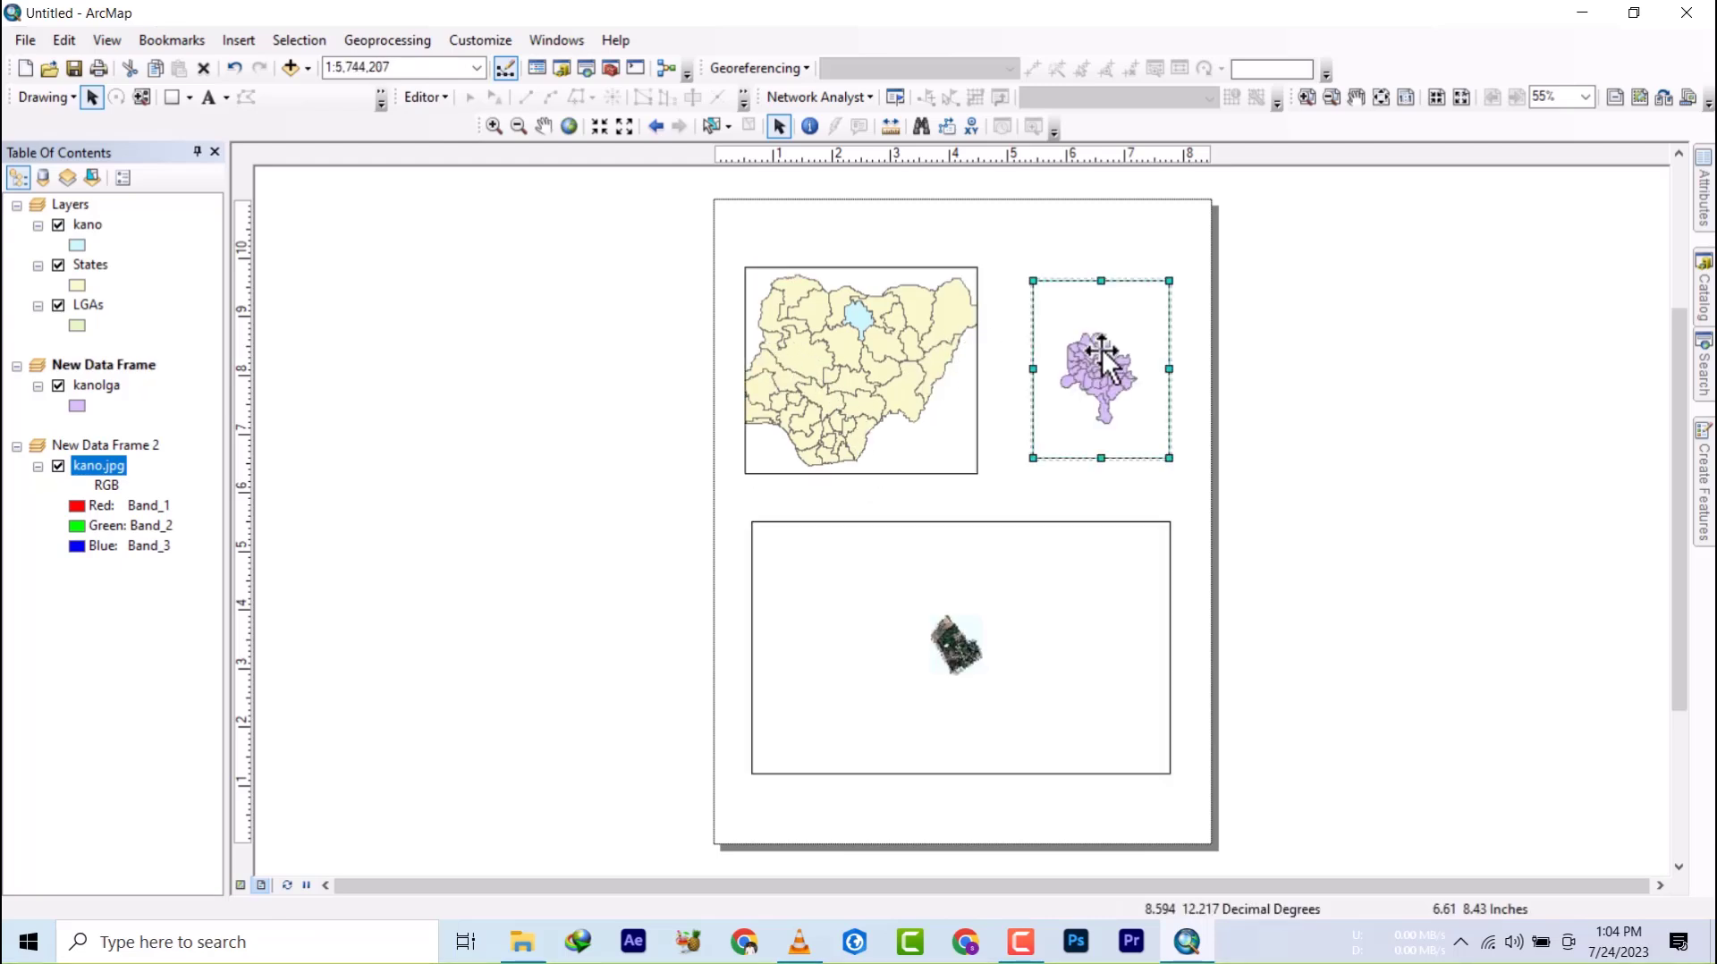
{"action": "left_click_drag", "start_coordinate": [1101, 353], "coordinate": [1015, 374]}
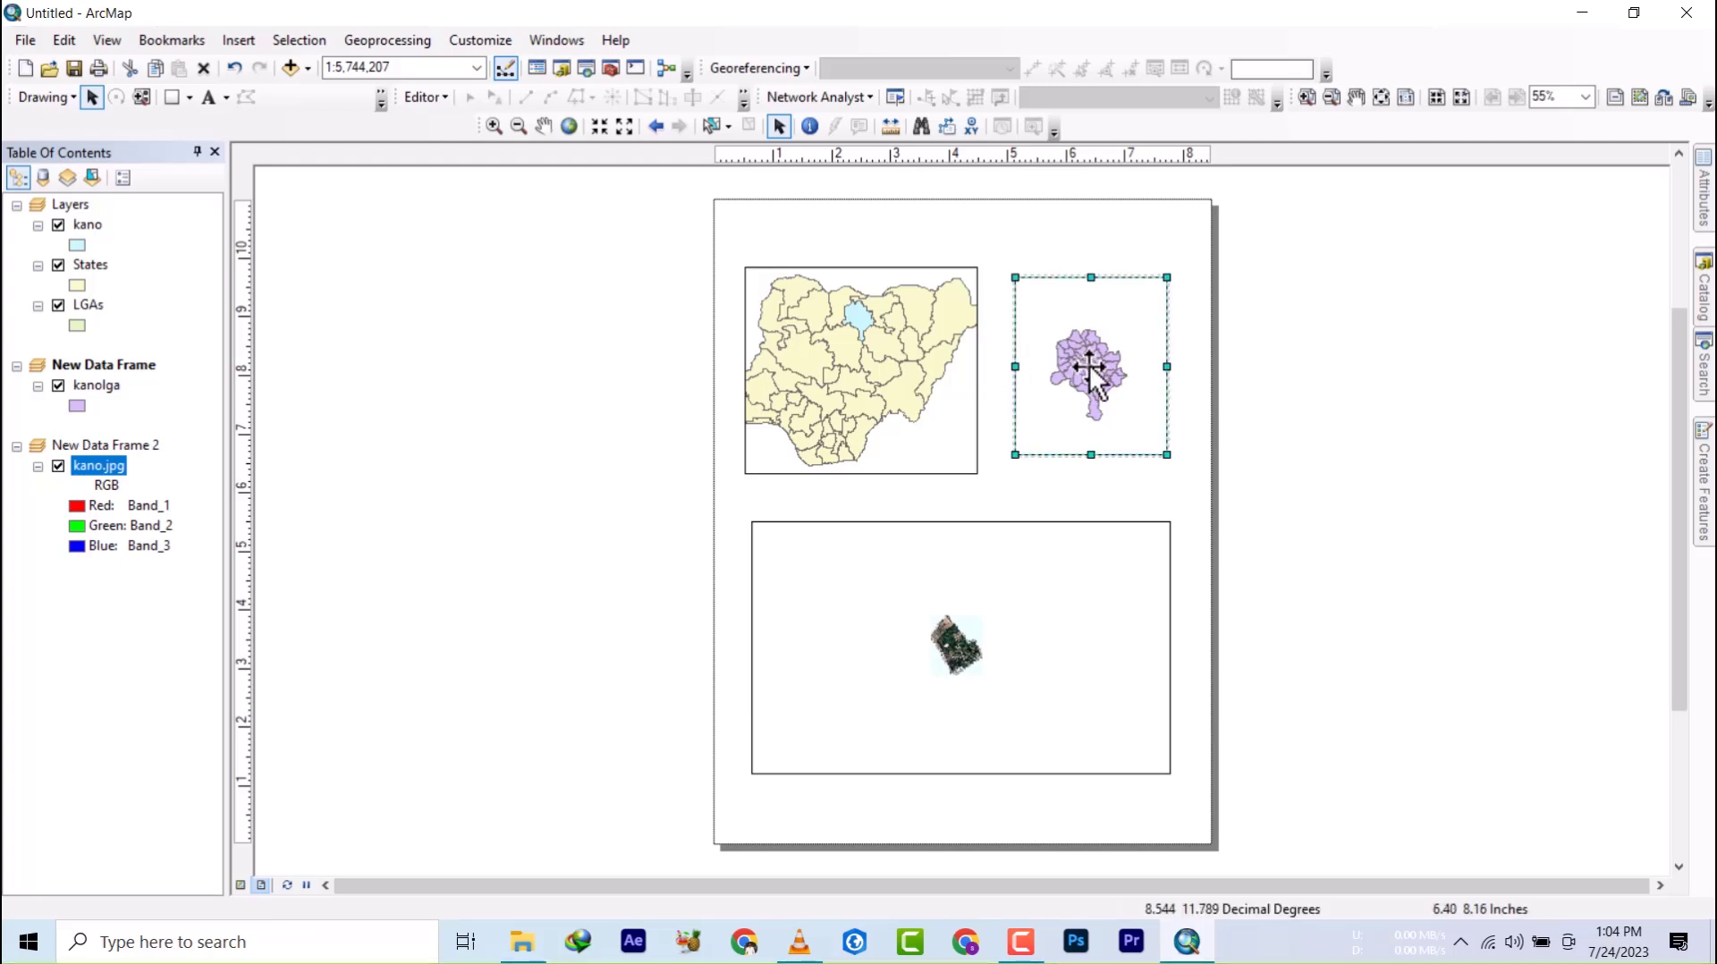
{"action": "left_click_drag", "start_coordinate": [1171, 369], "coordinate": [1172, 369]}
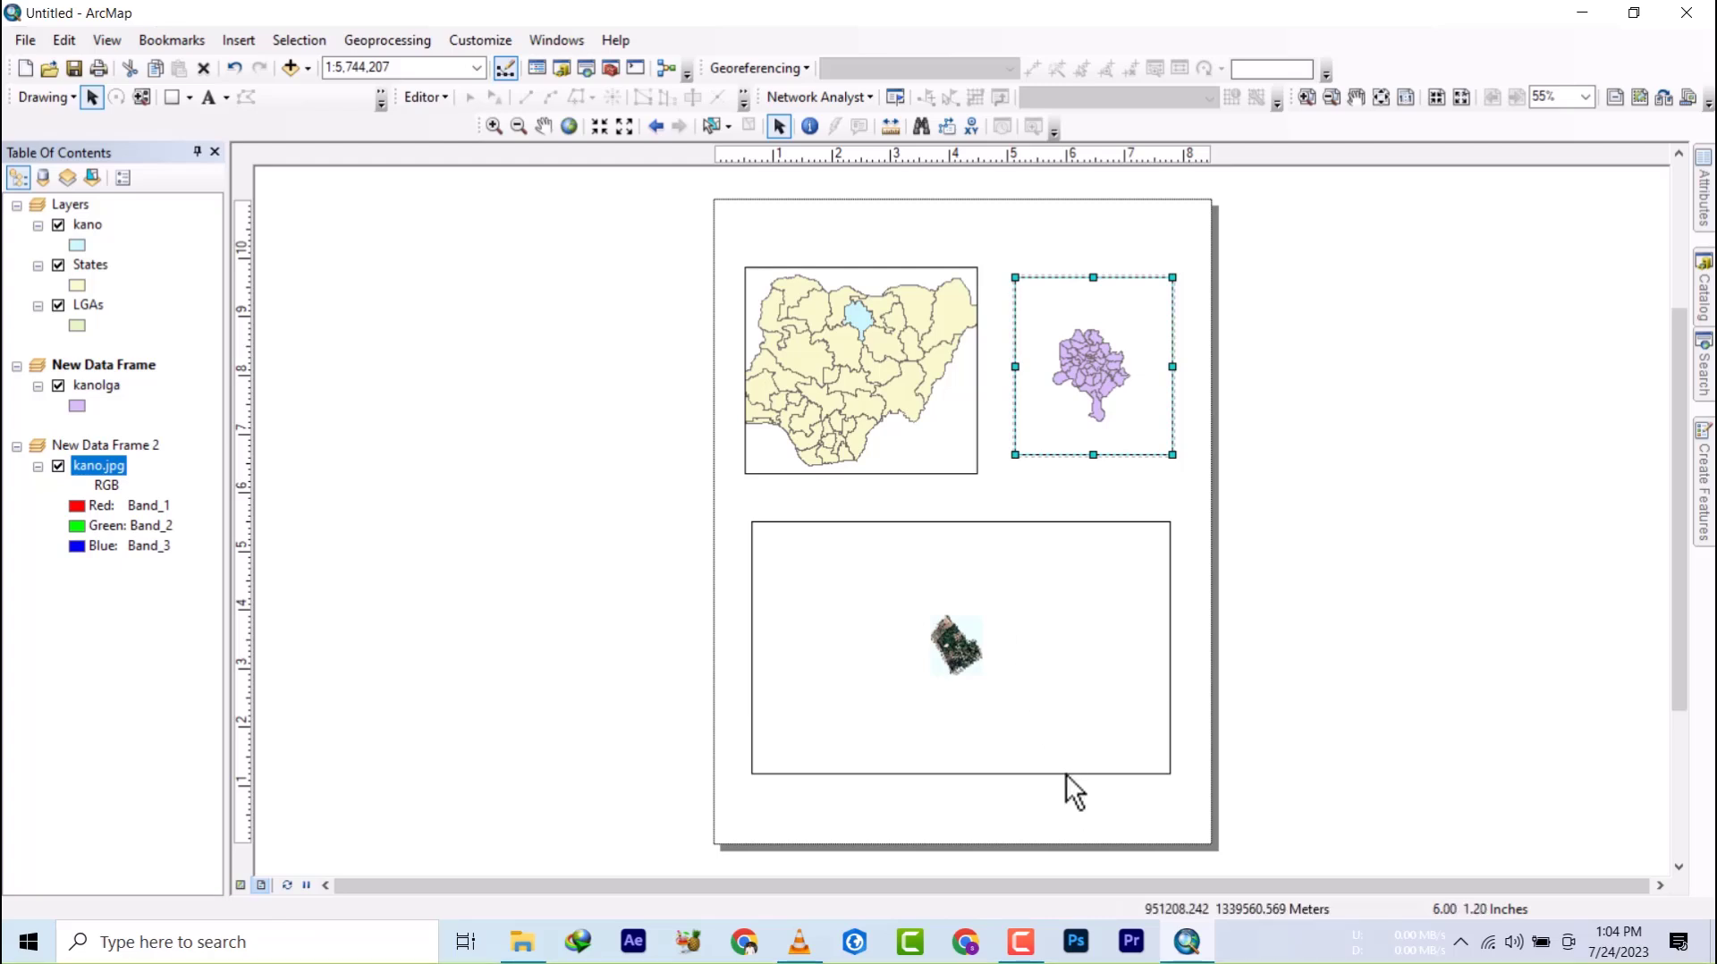
{"action": "left_click", "coordinate": [1022, 944]}
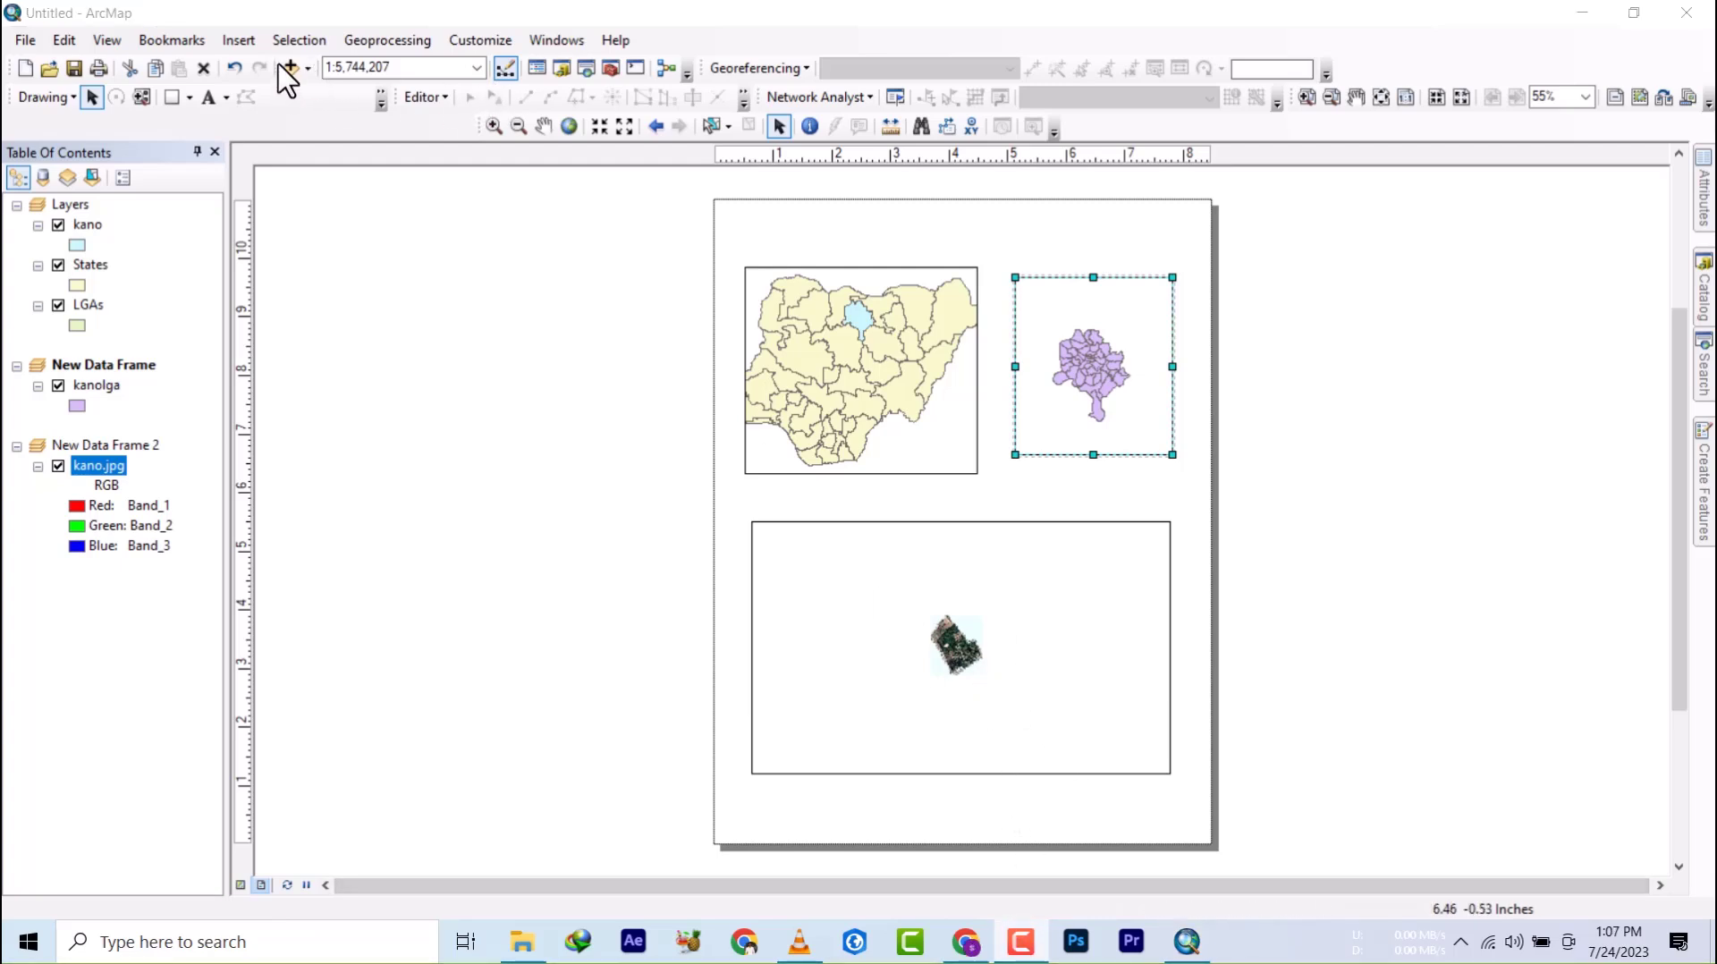
- Reduce the kano.jpg data frame to about 3.8 by 2.9 inches at the page's lower right
{"action": "left_click", "coordinate": [888, 576]}
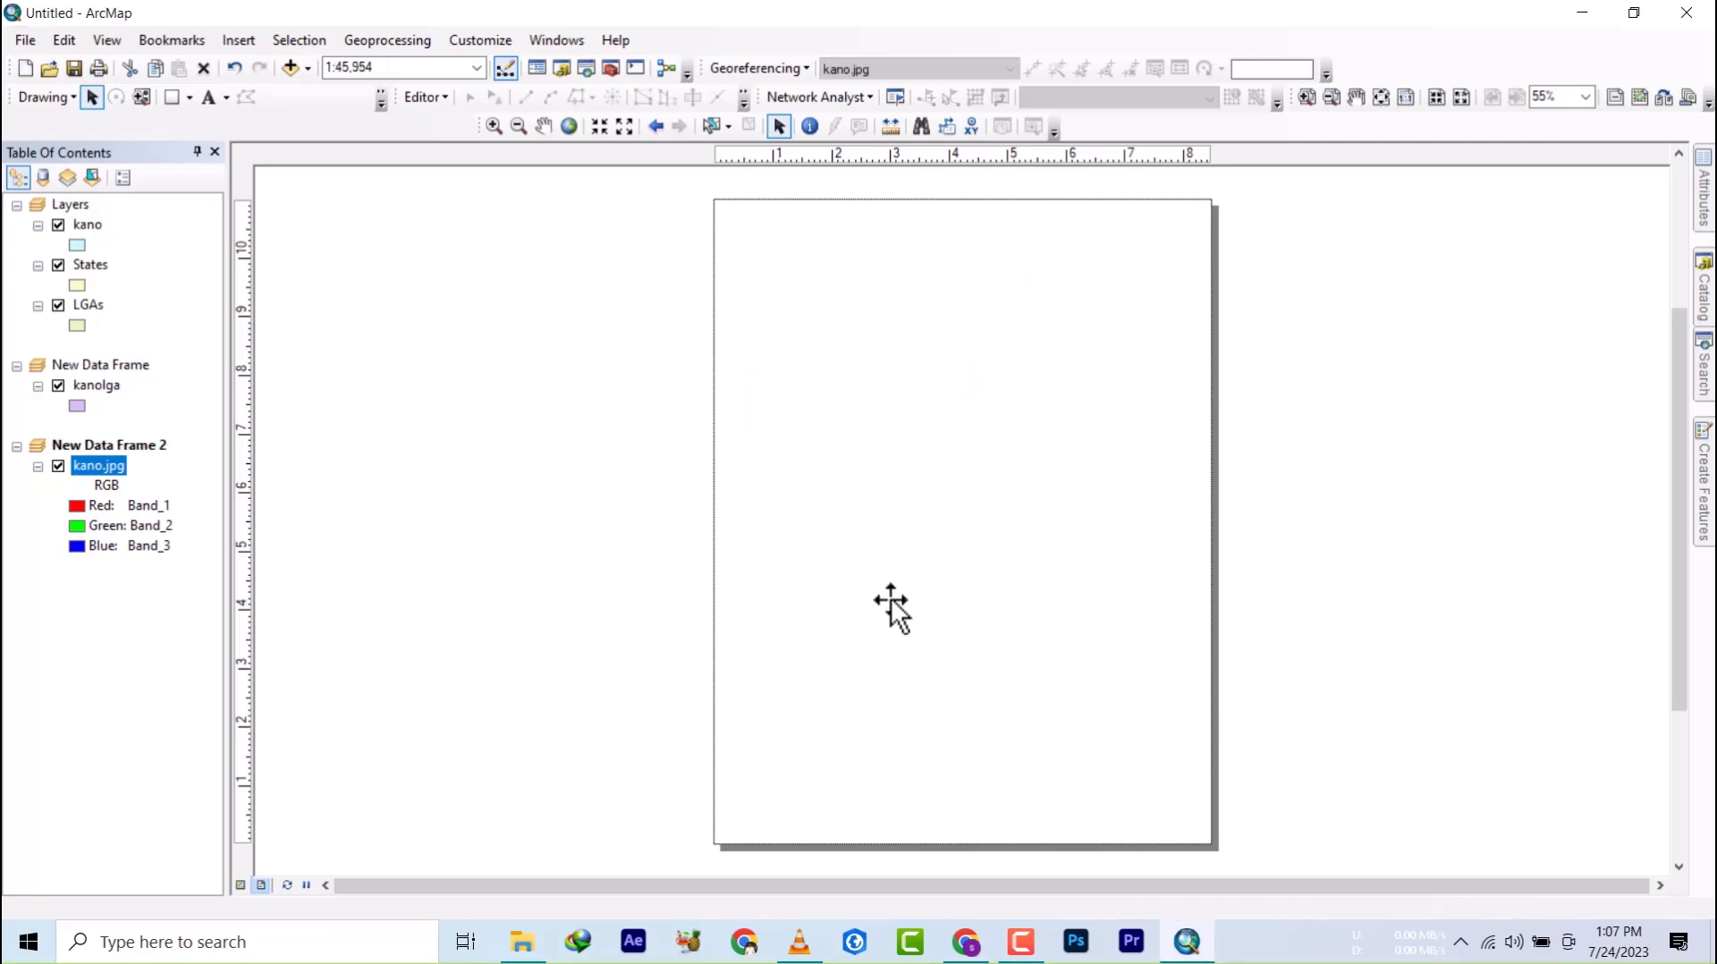
{"action": "left_click_drag", "start_coordinate": [751, 647], "coordinate": [946, 670]}
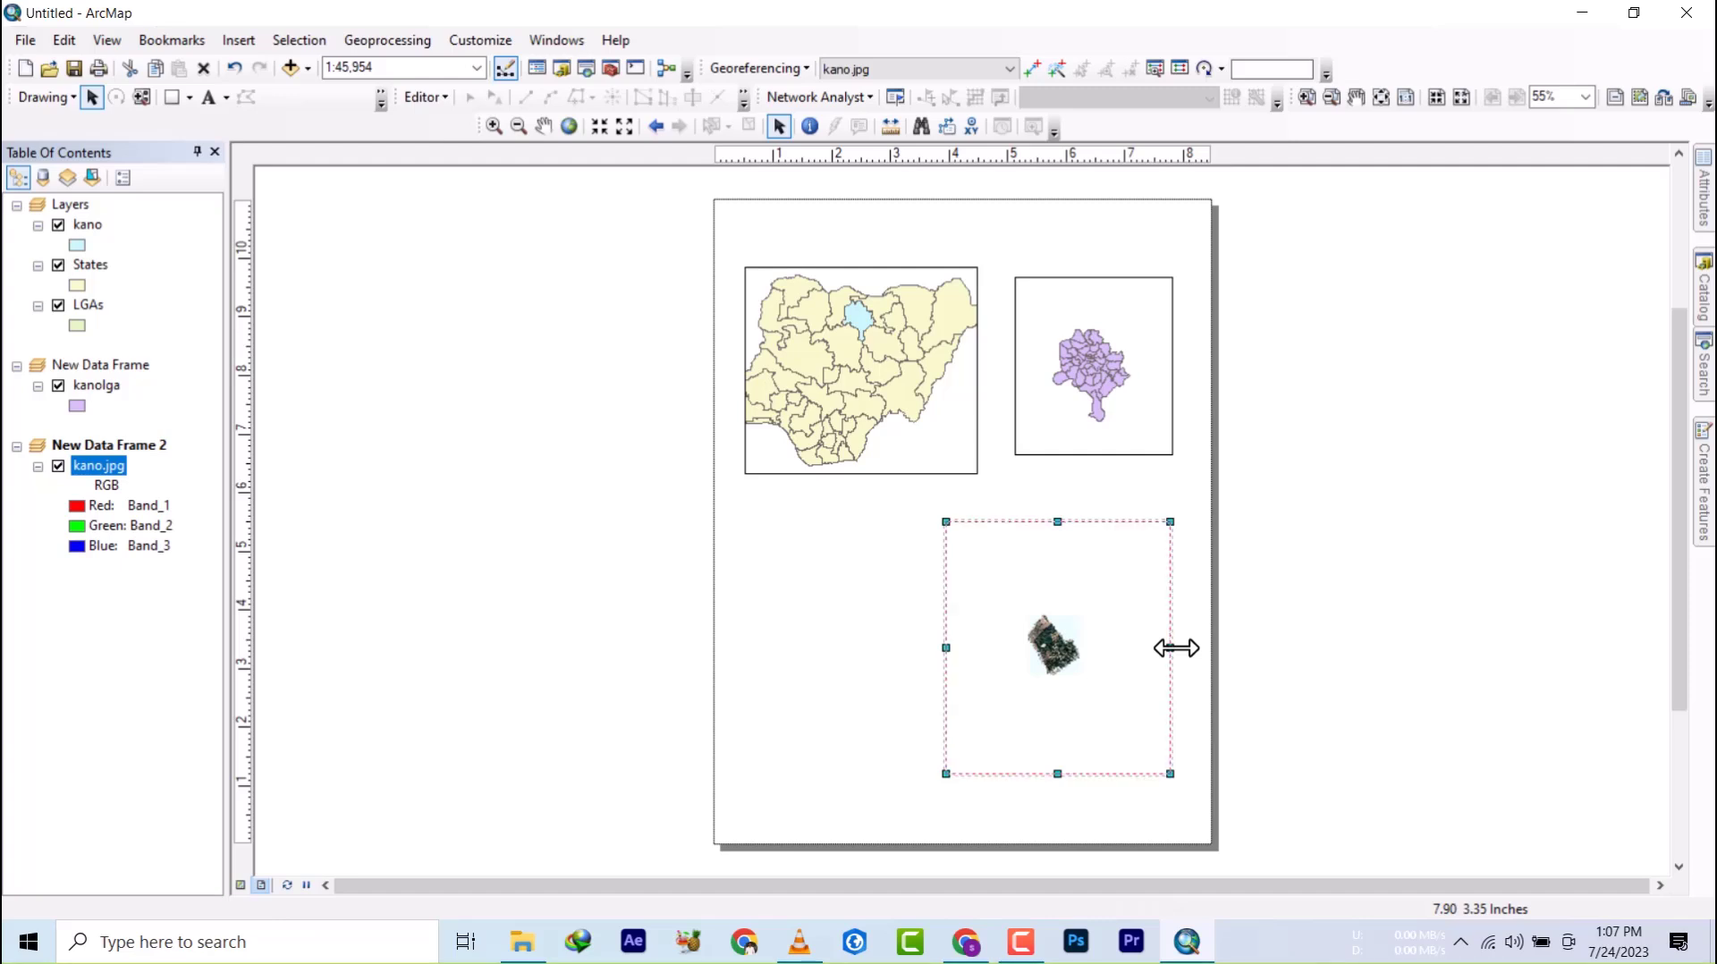
{"action": "left_click_drag", "start_coordinate": [1059, 520], "coordinate": [1079, 562]}
{"action": "left_click_drag", "start_coordinate": [1059, 775], "coordinate": [1052, 735]}
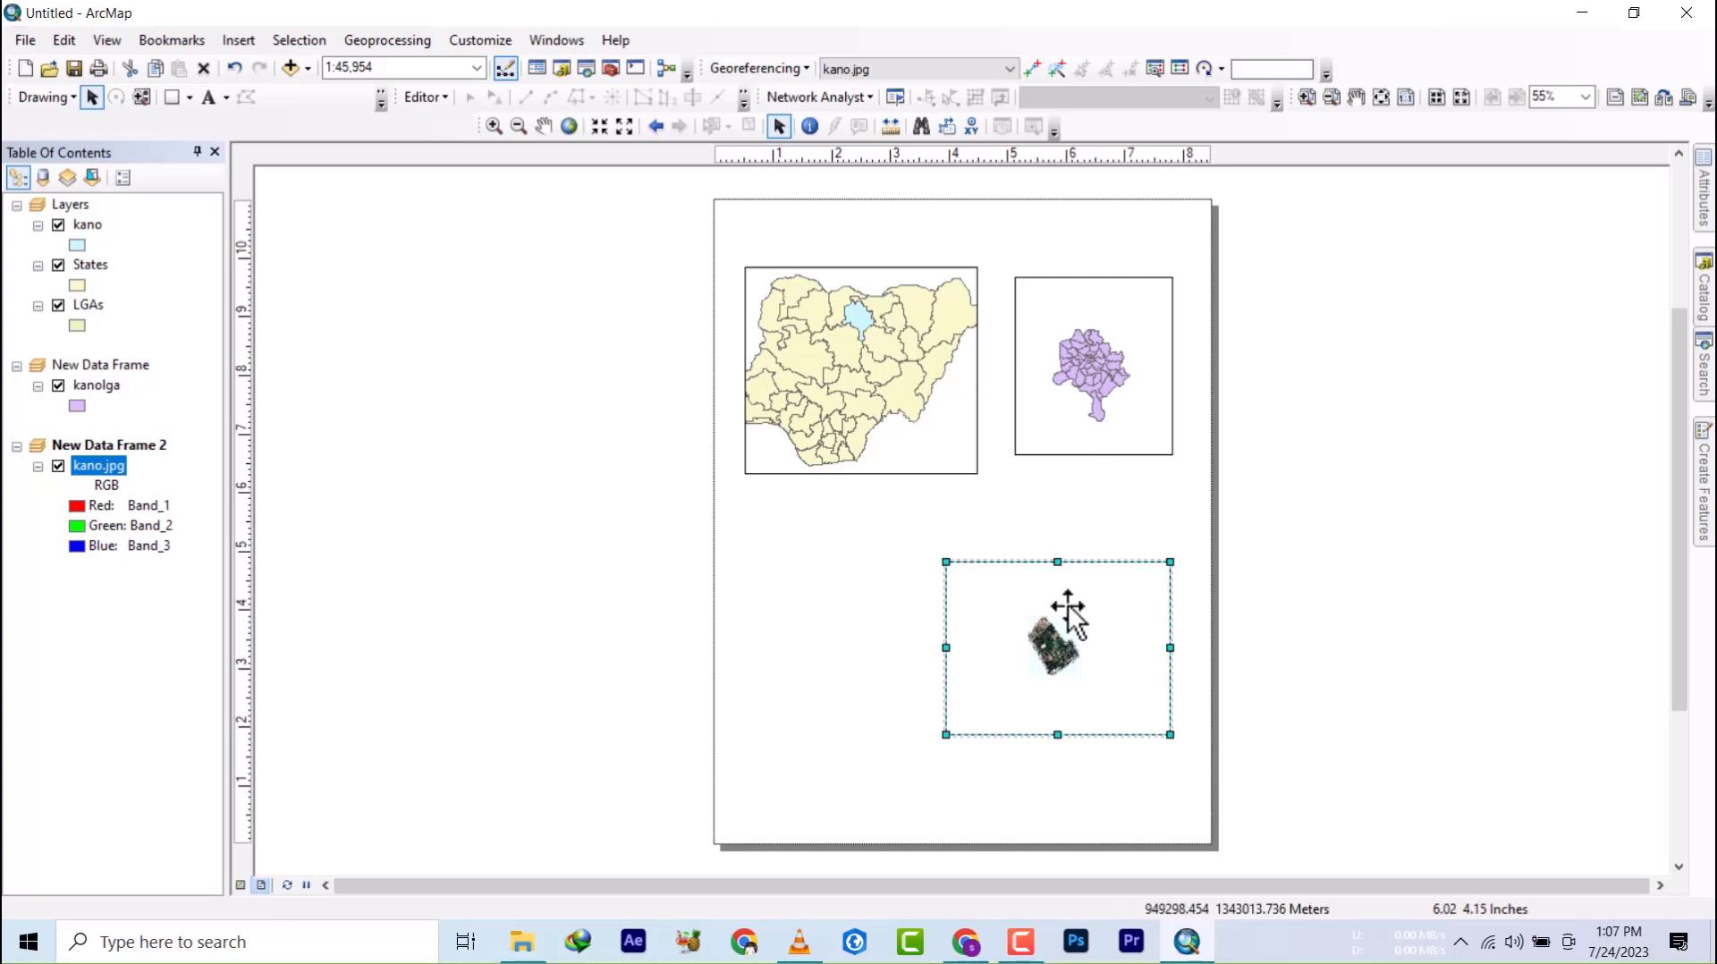
- Activate the kanolga data frame and select the MUNICIPAL record in the kanolga attribute table, closing the table when done
{"action": "scroll", "coordinate": [1064, 626], "scroll_direction": "up", "scroll_amount": 2}
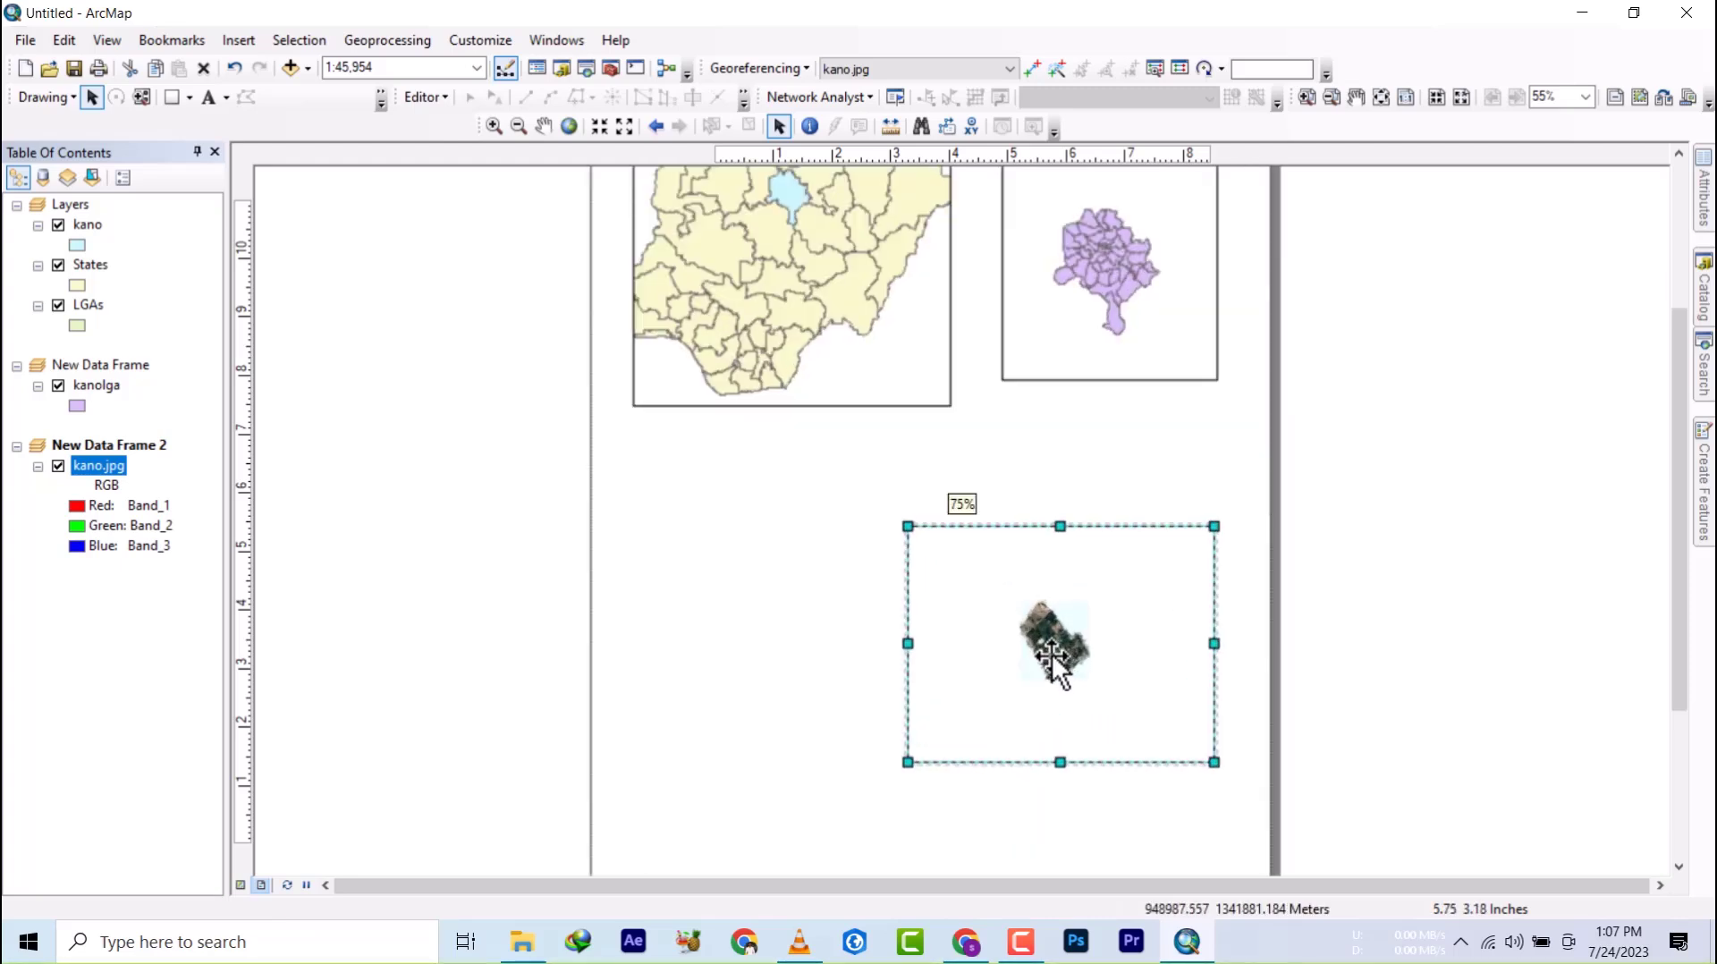
{"action": "left_click", "coordinate": [1038, 344]}
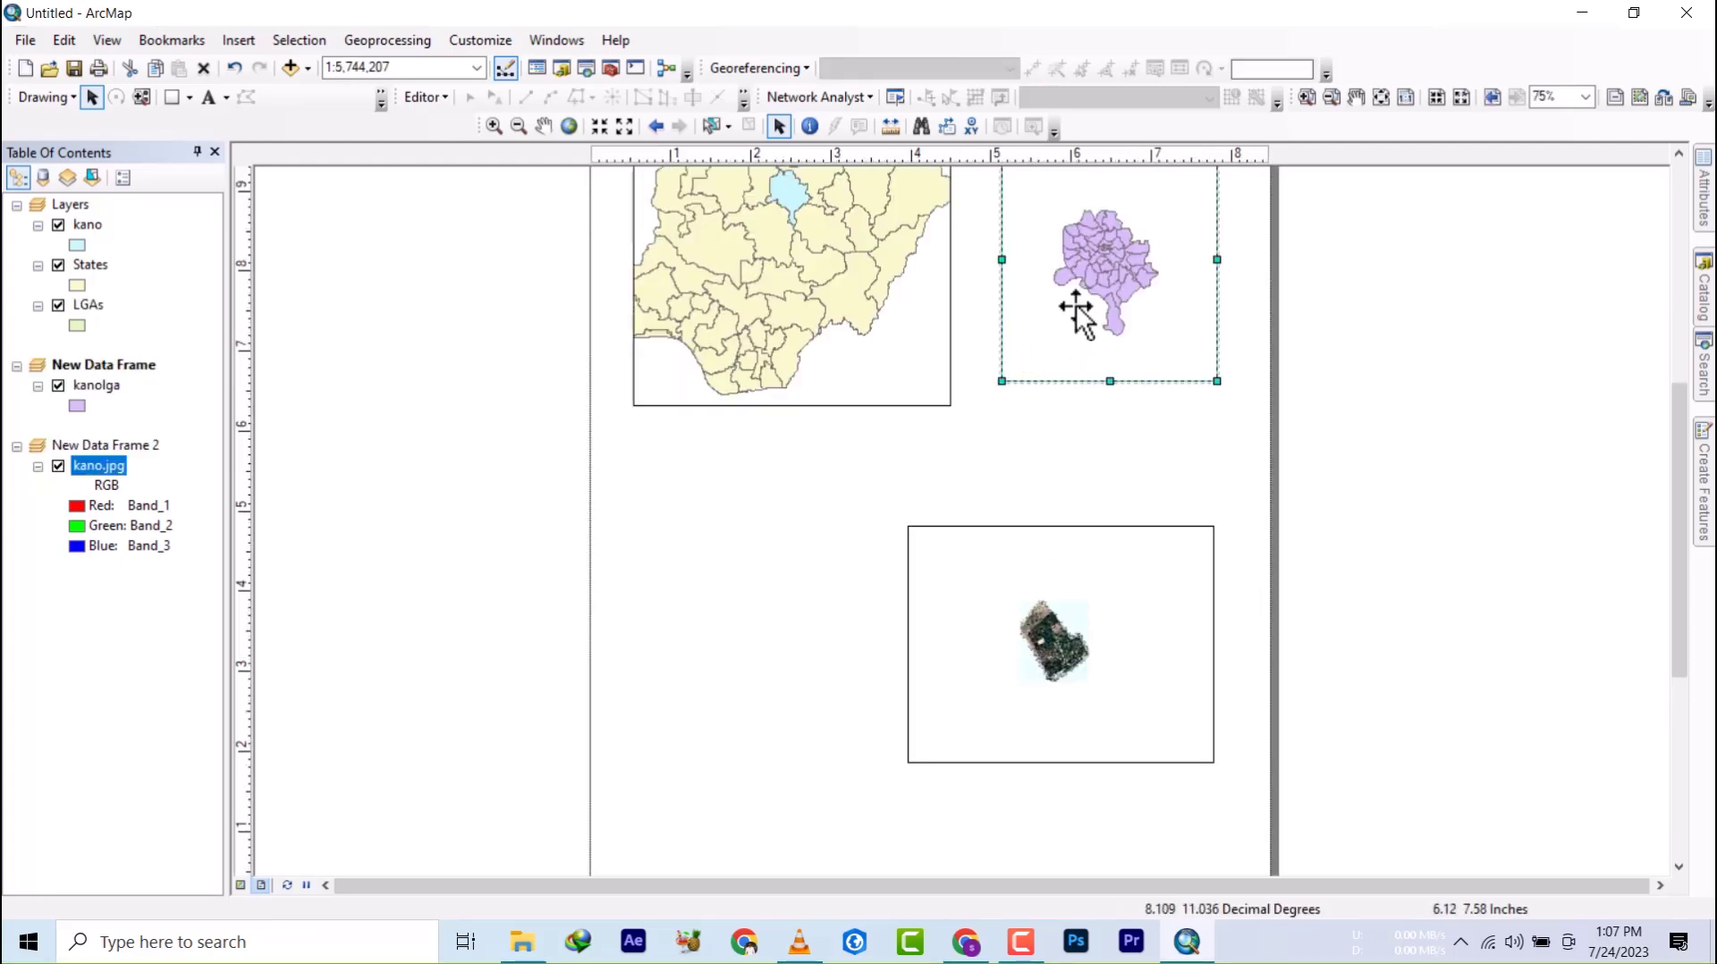
{"action": "left_click", "coordinate": [91, 386]}
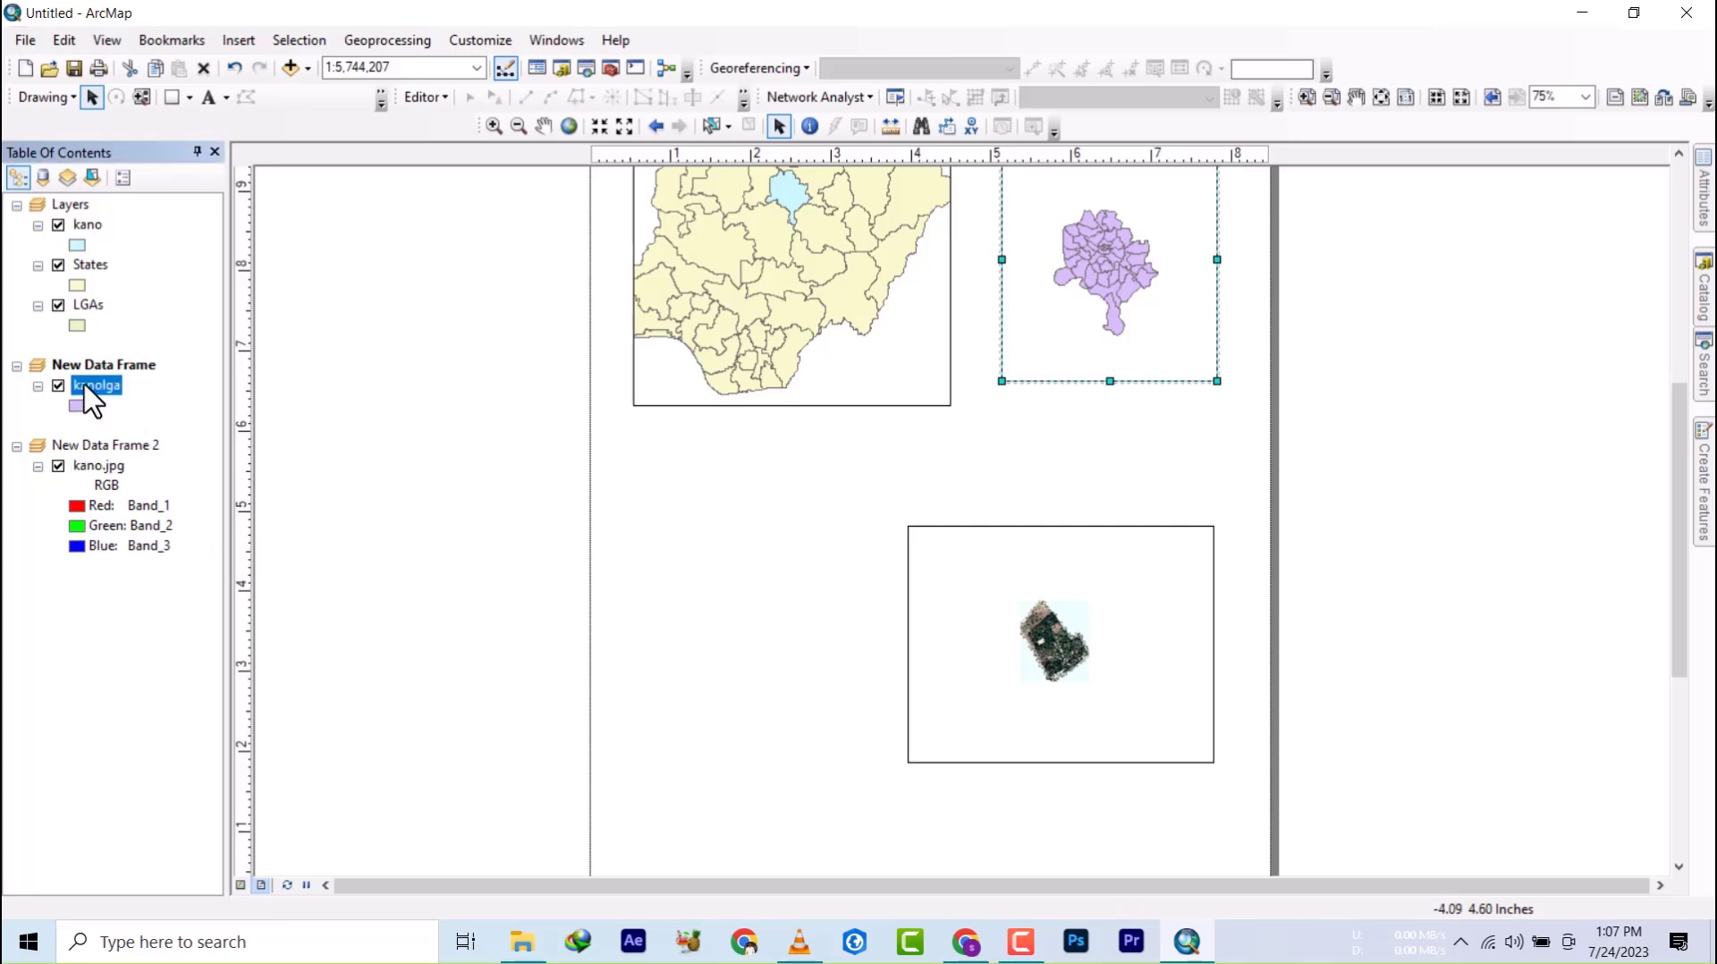
{"action": "right_click", "coordinate": [90, 385]}
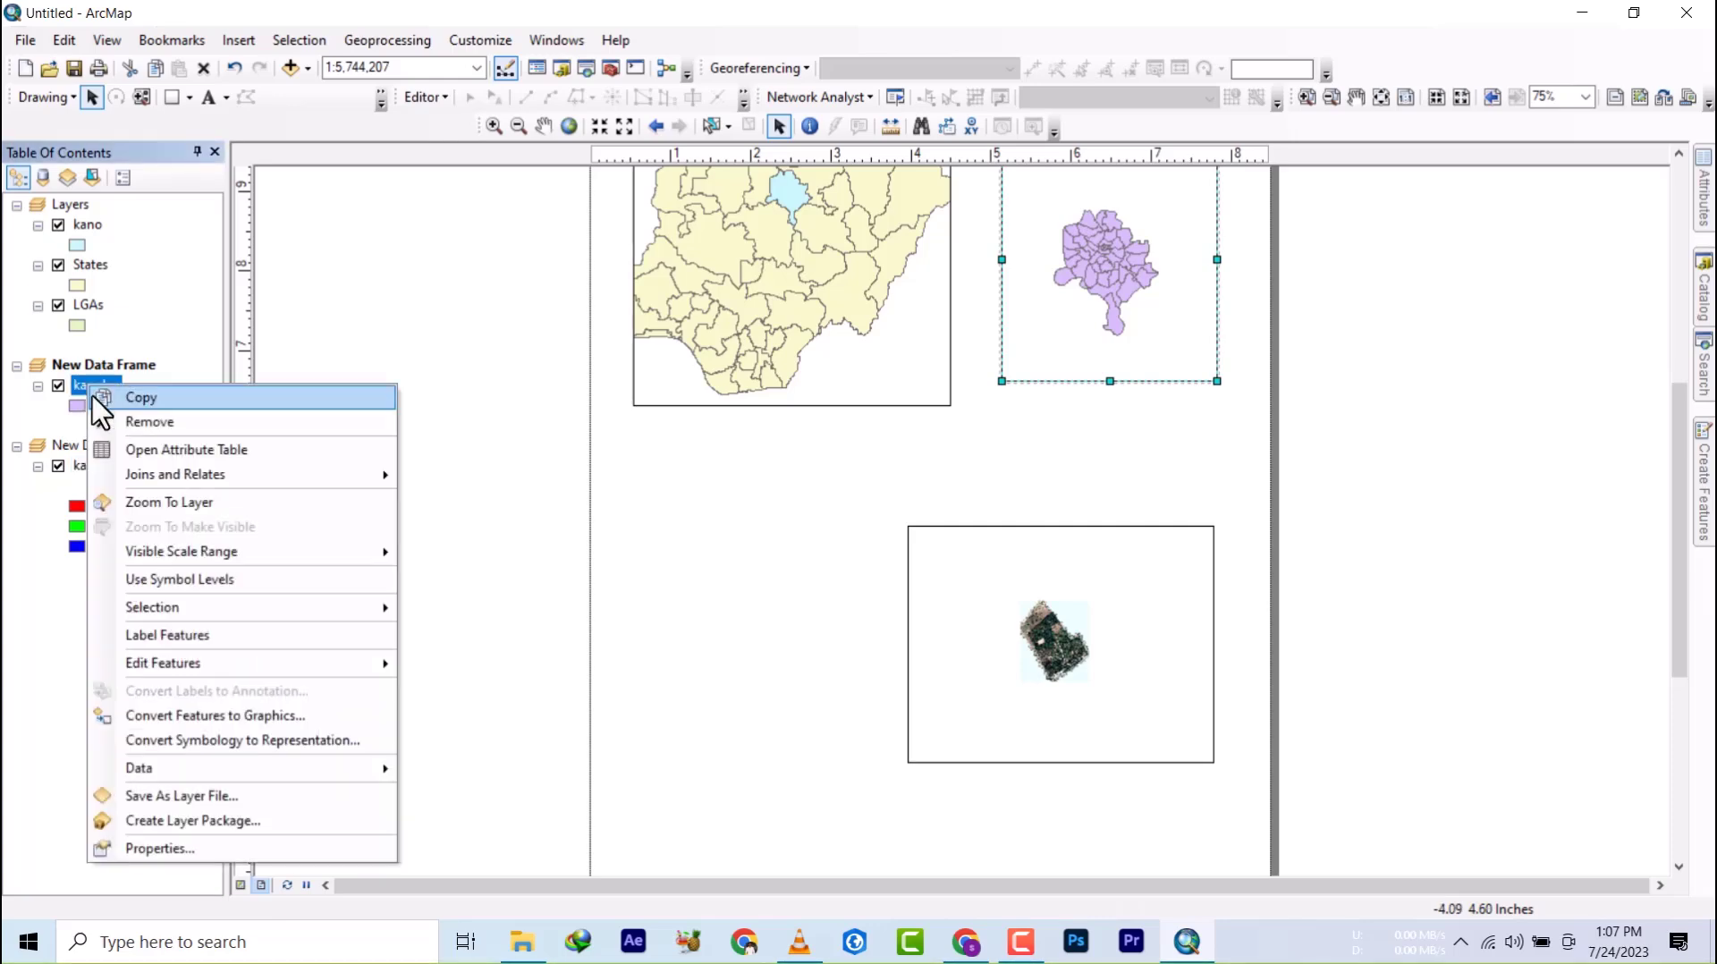
{"action": "left_click", "coordinate": [175, 449]}
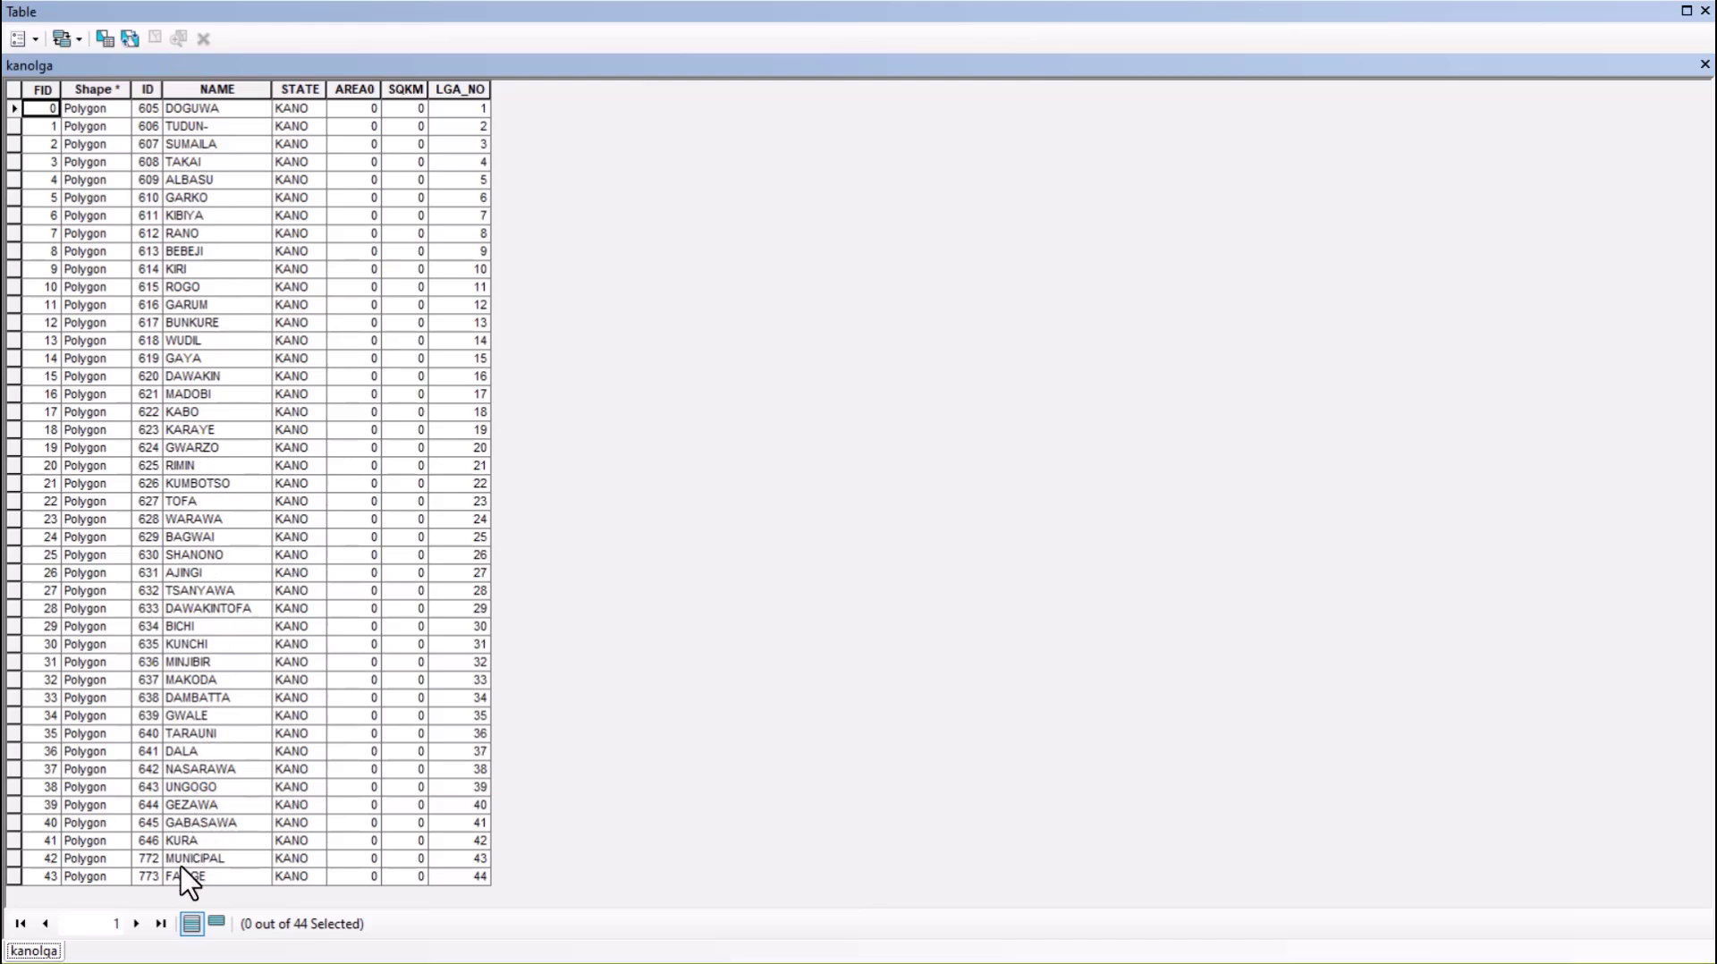
{"action": "left_click", "coordinate": [14, 858]}
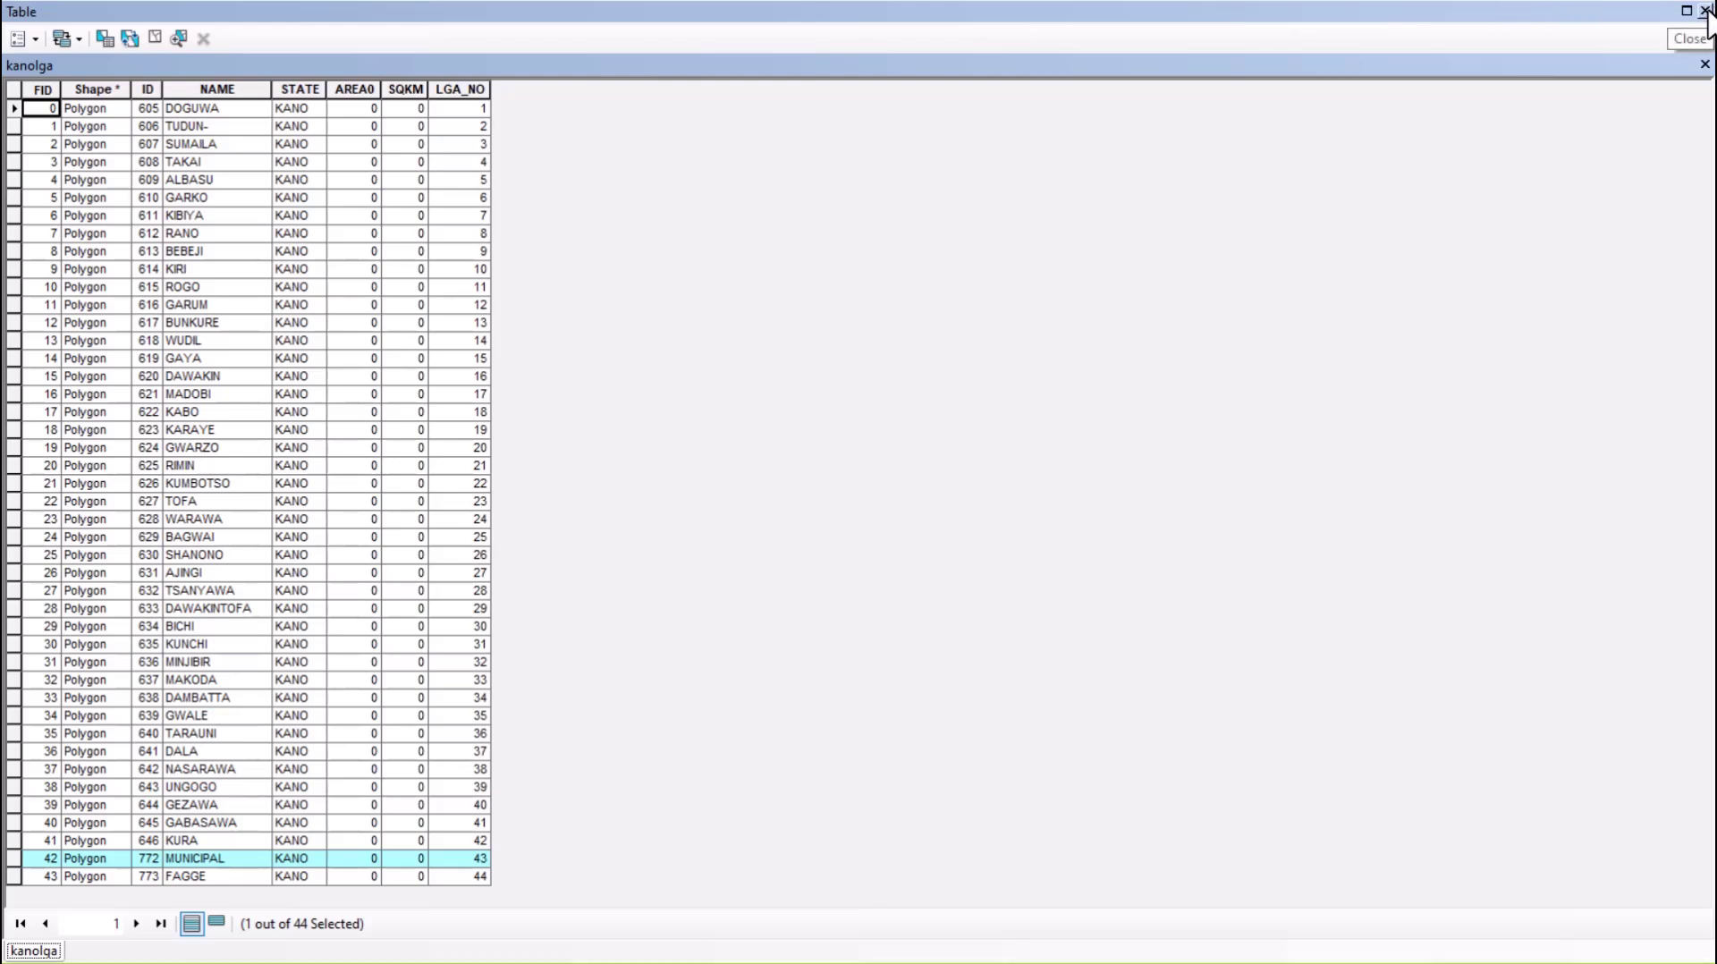
{"action": "left_click", "coordinate": [1705, 12]}
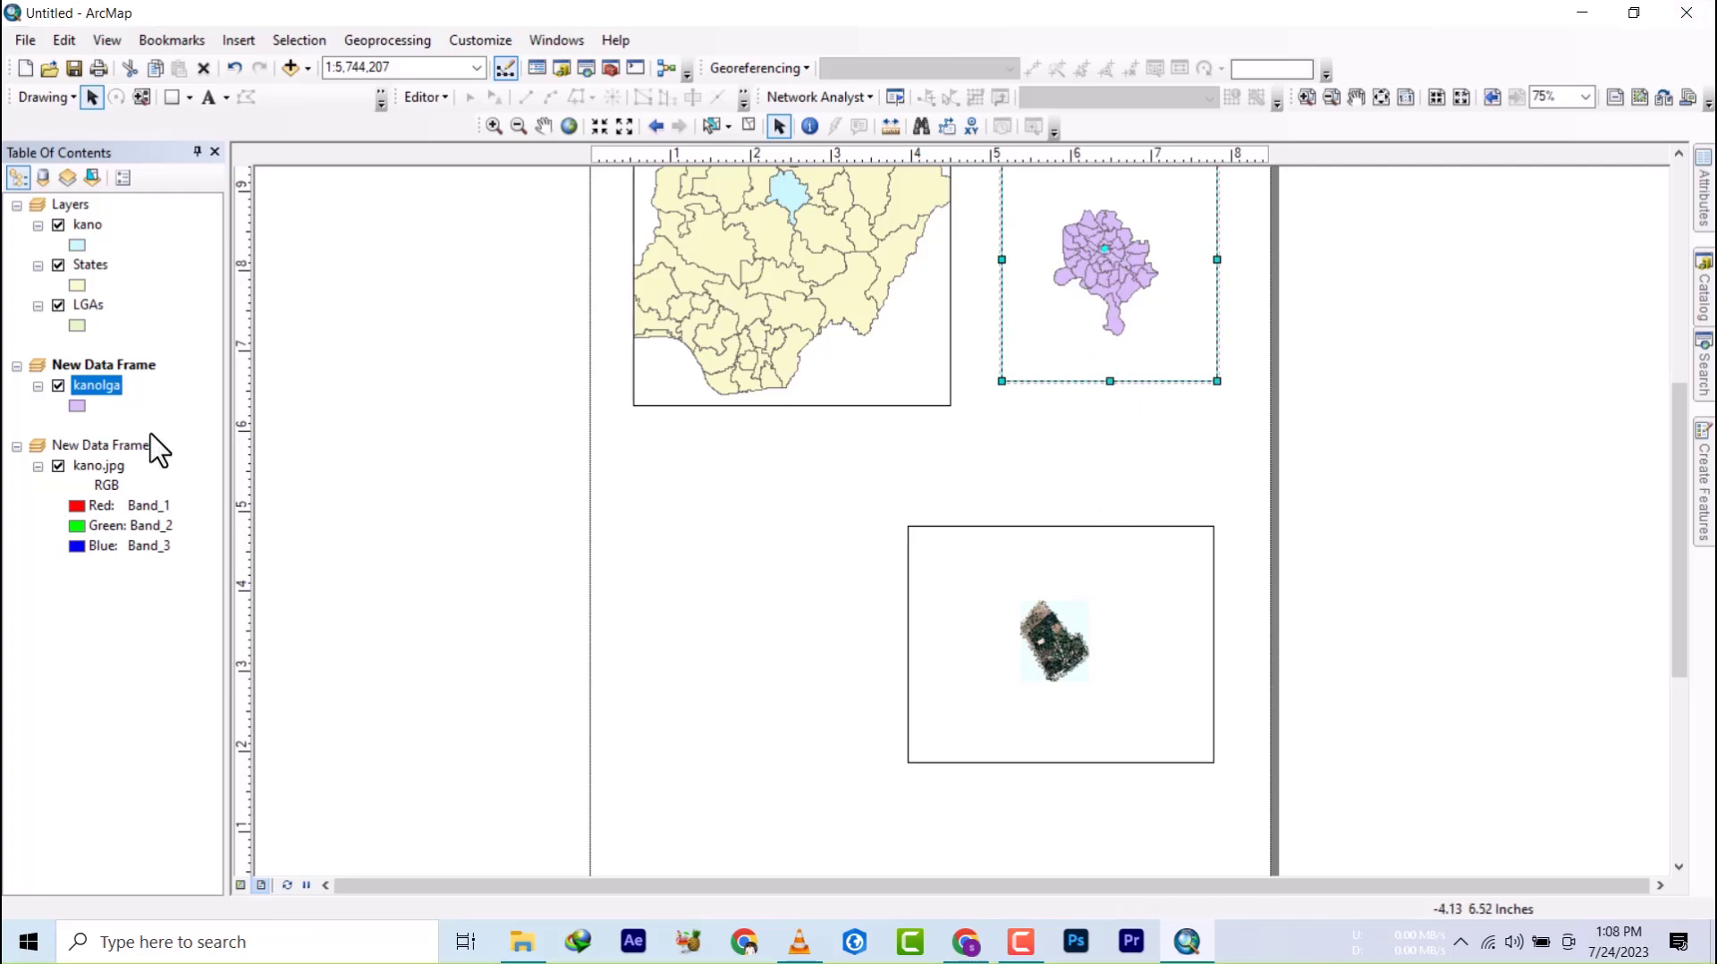
- Export the selected kanolga feature to a shapefile named kmc.shp in the Nig_shapefiles folder and add it to the map
{"action": "right_click", "coordinate": [104, 388]}
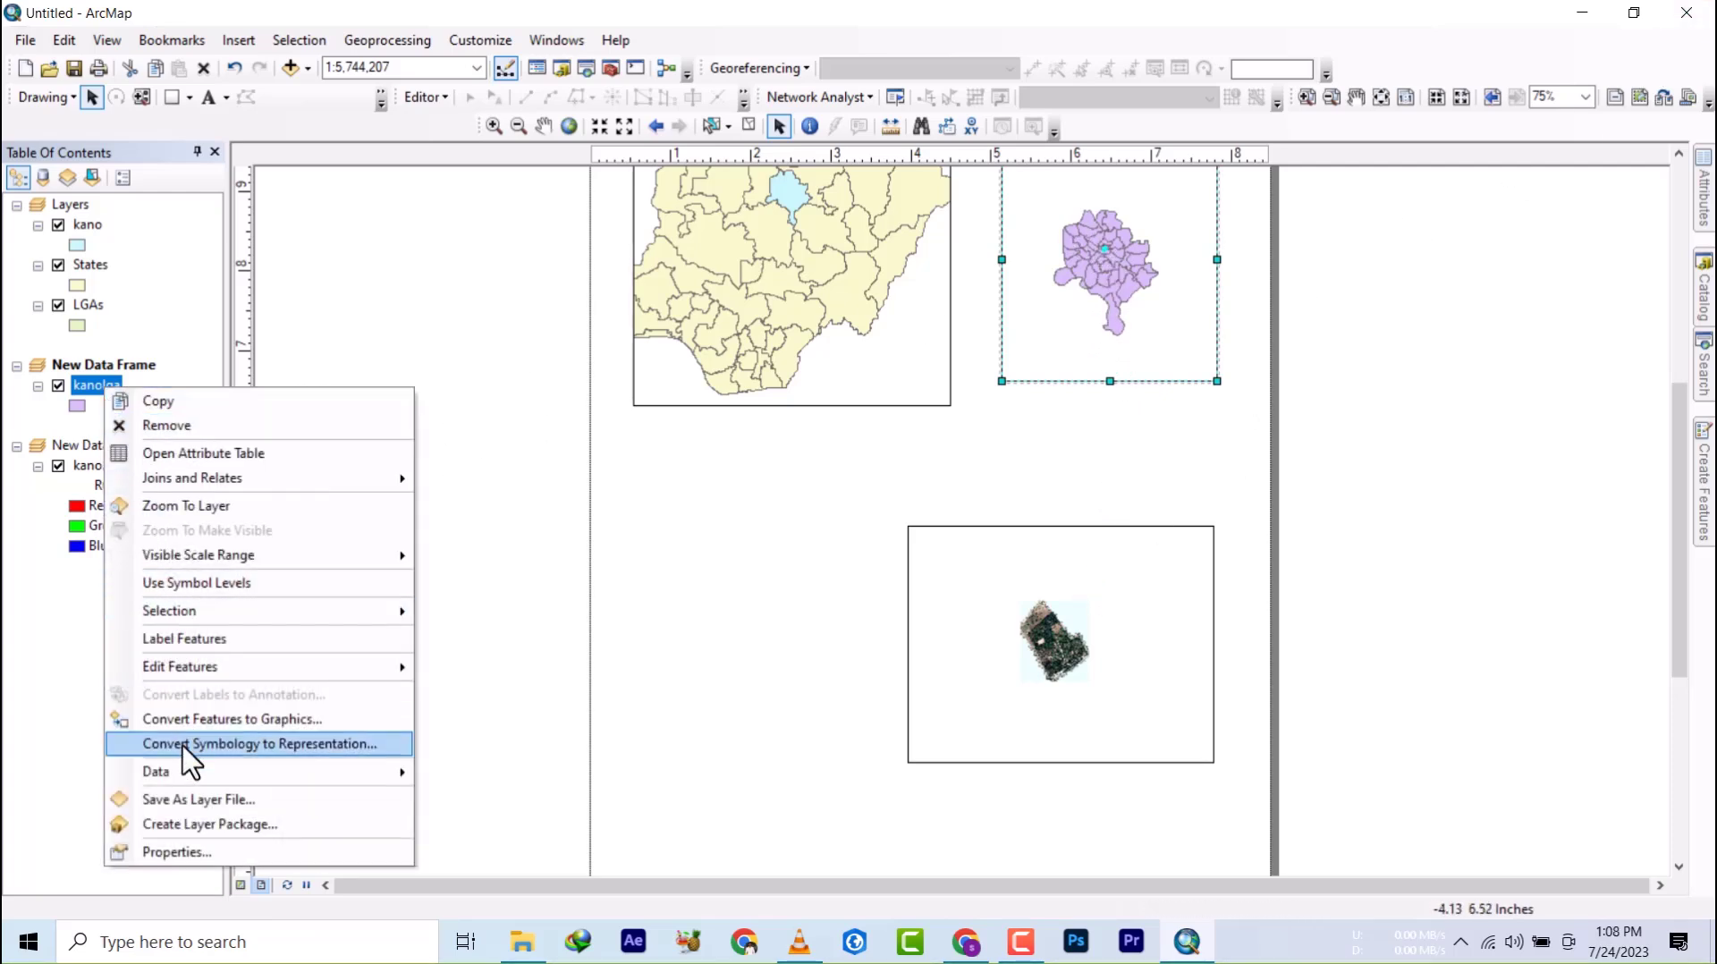
{"action": "mouse_move", "coordinate": [184, 777]}
{"action": "left_click", "coordinate": [488, 794]}
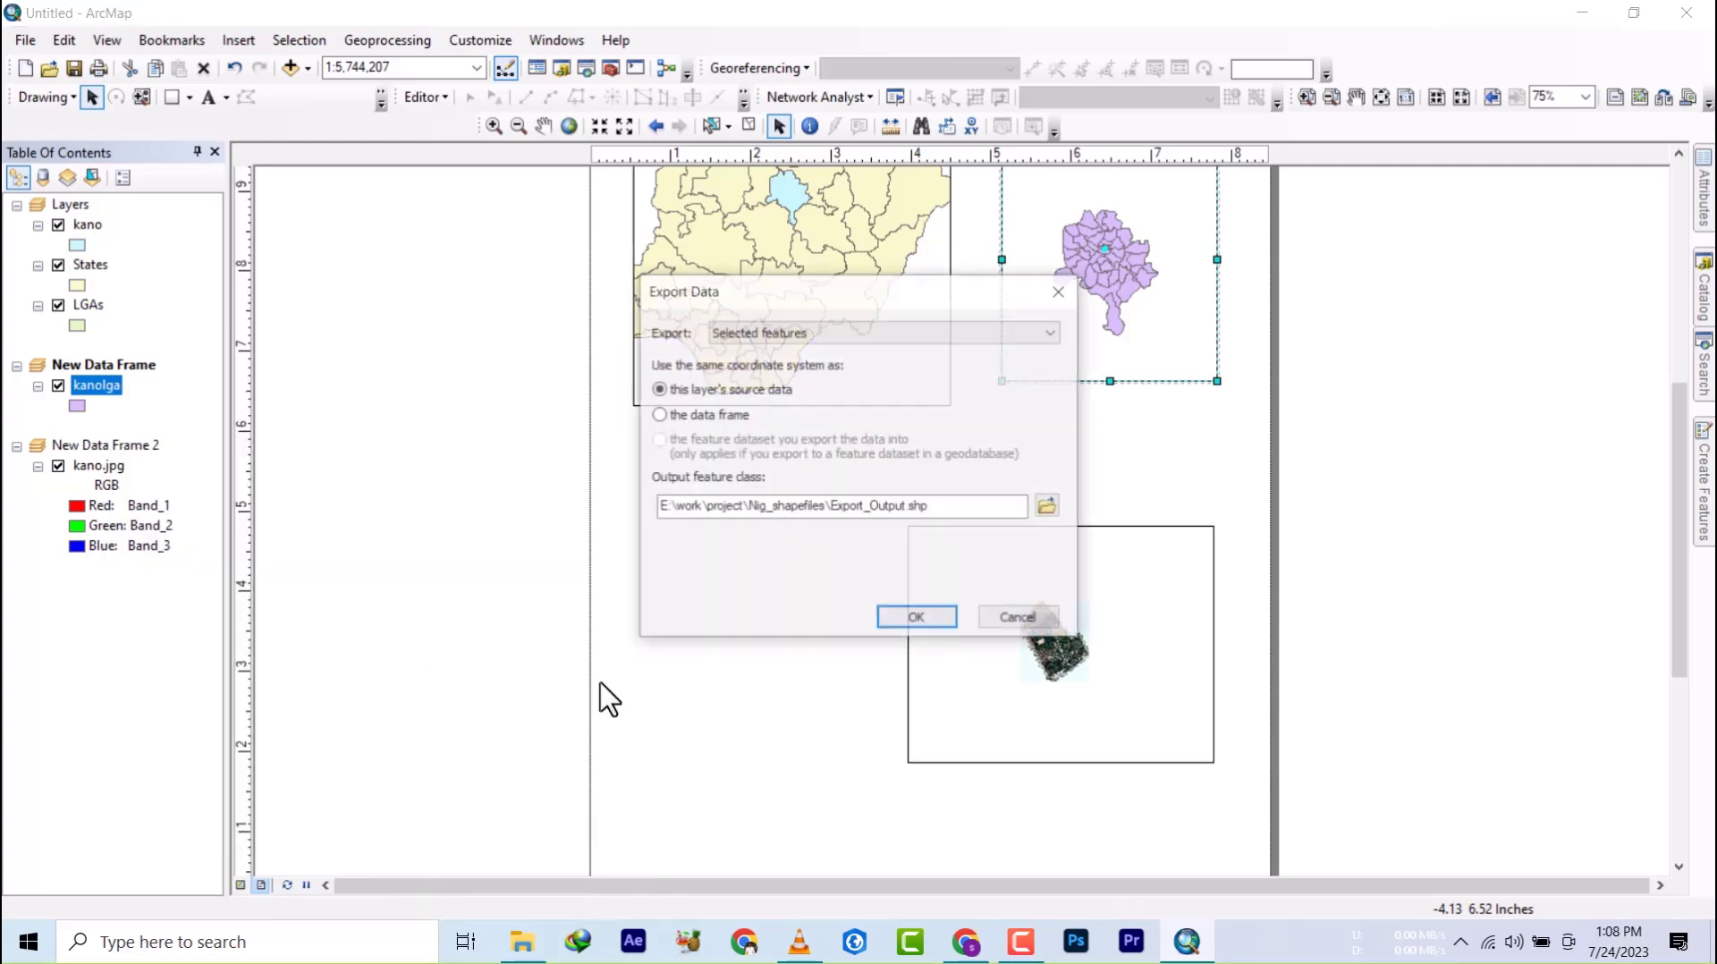
{"action": "left_click", "coordinate": [1050, 509]}
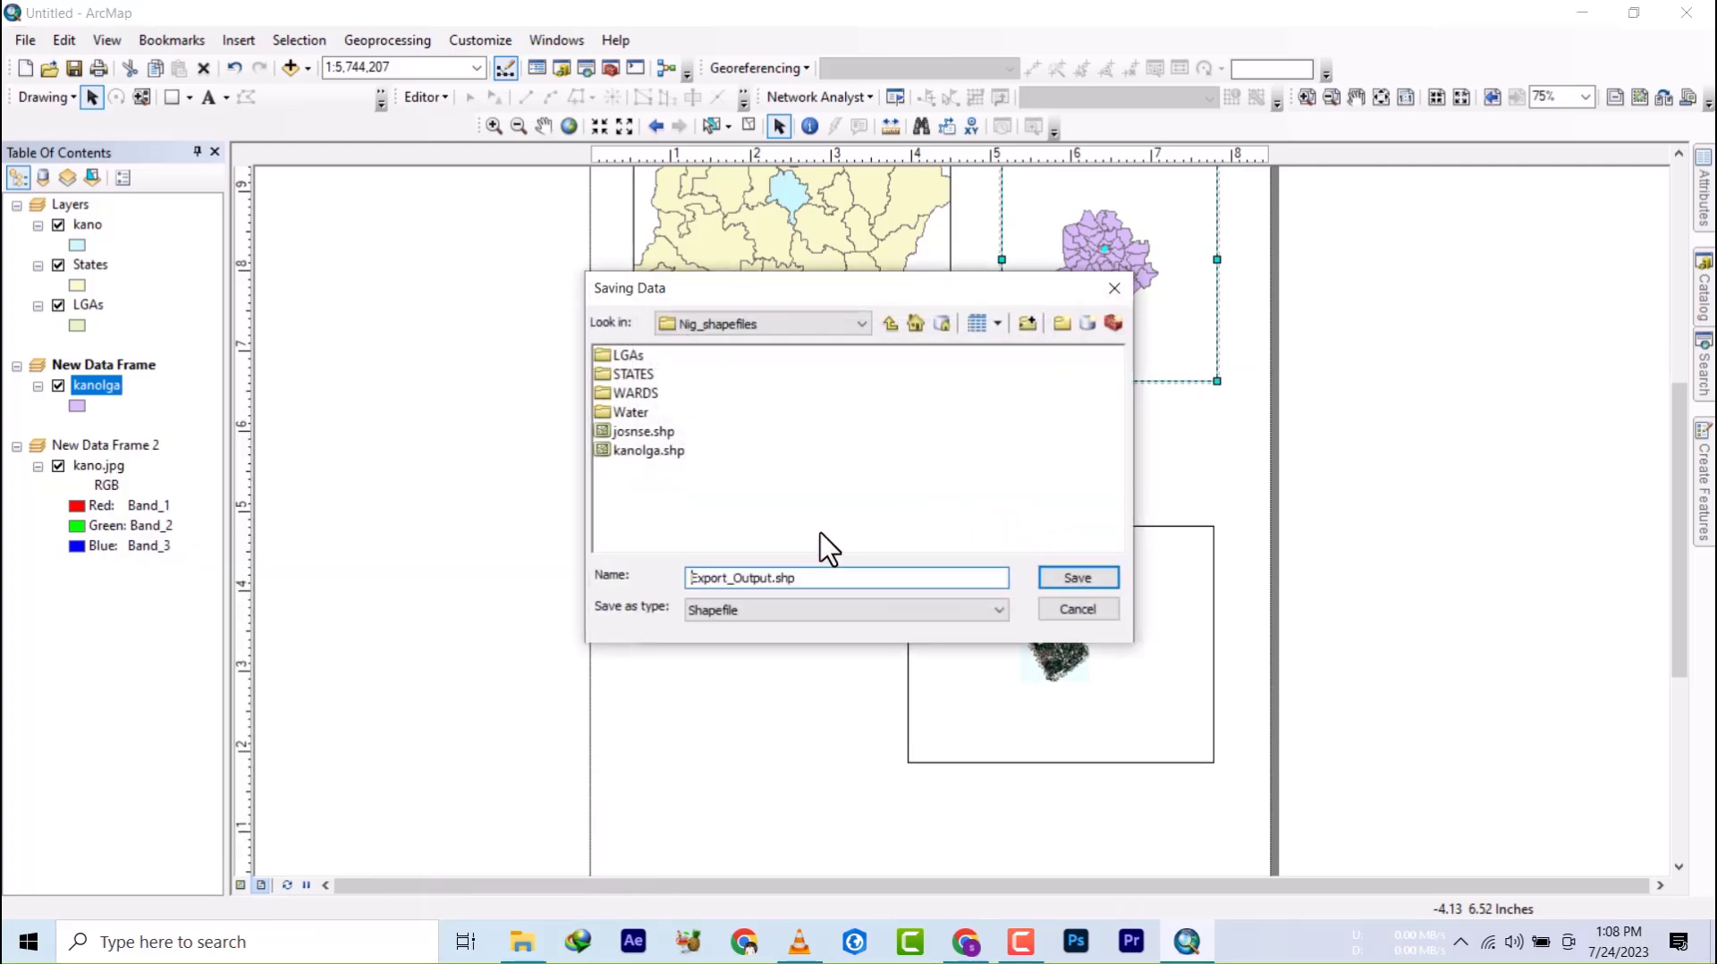
{"action": "left_click_drag", "start_coordinate": [816, 577], "coordinate": [693, 587]}
{"action": "left_click", "coordinate": [1082, 597]}
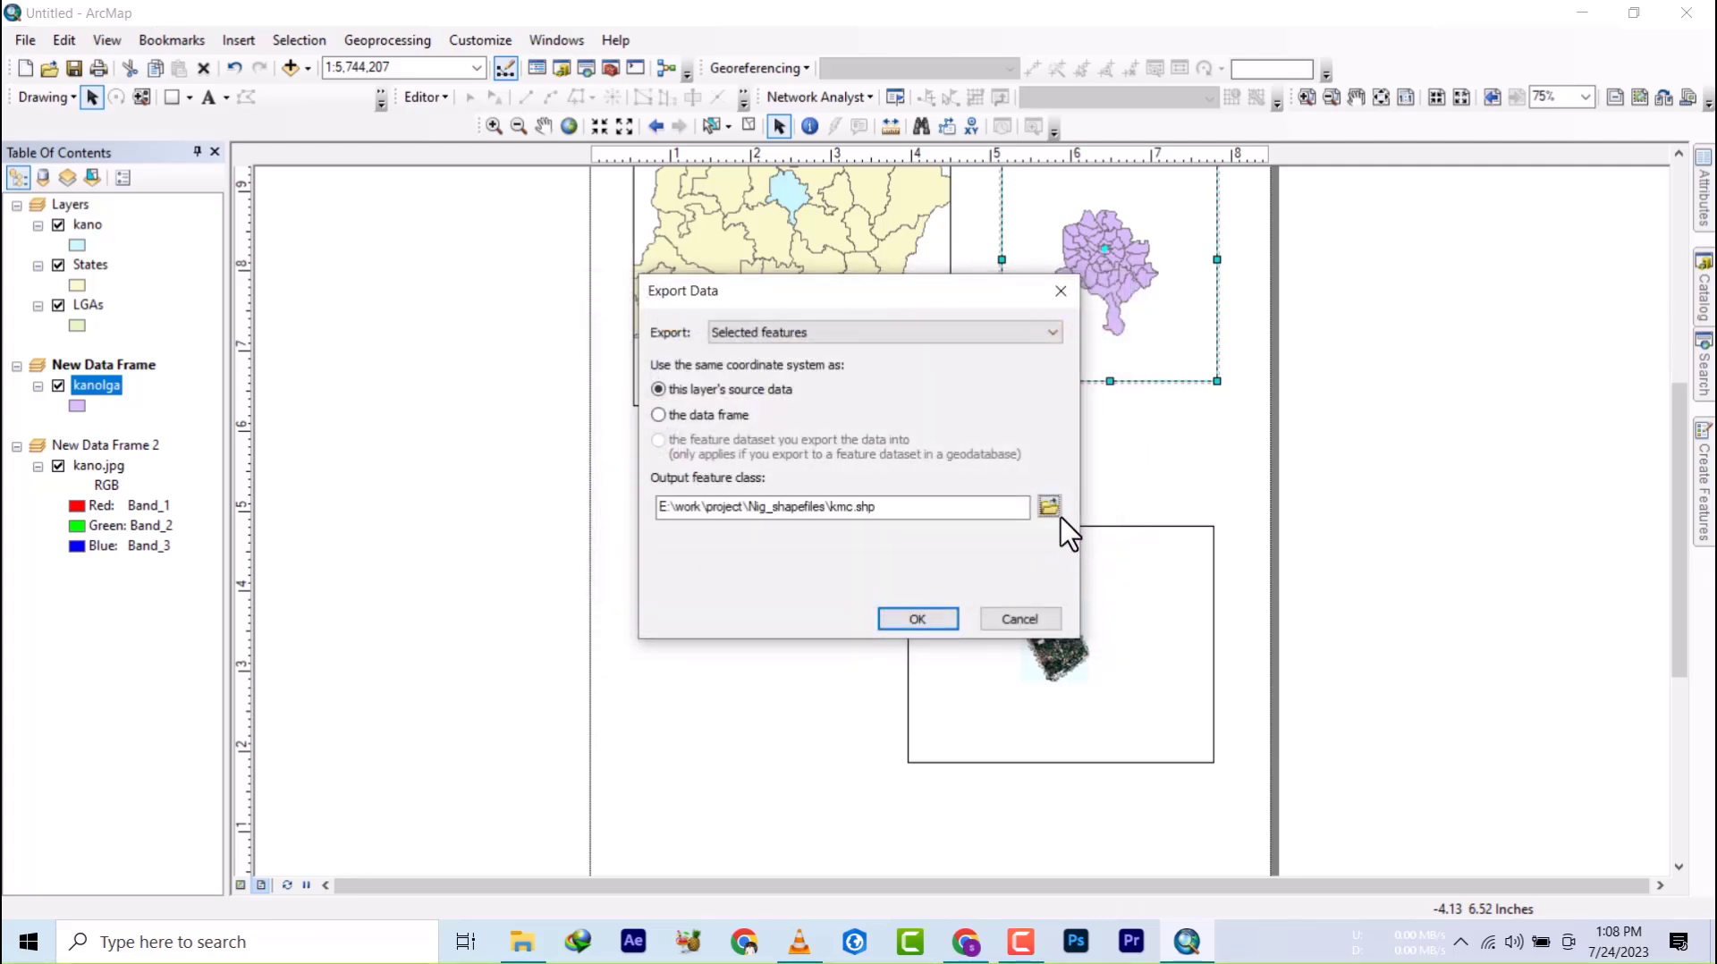
{"action": "left_click", "coordinate": [926, 605]}
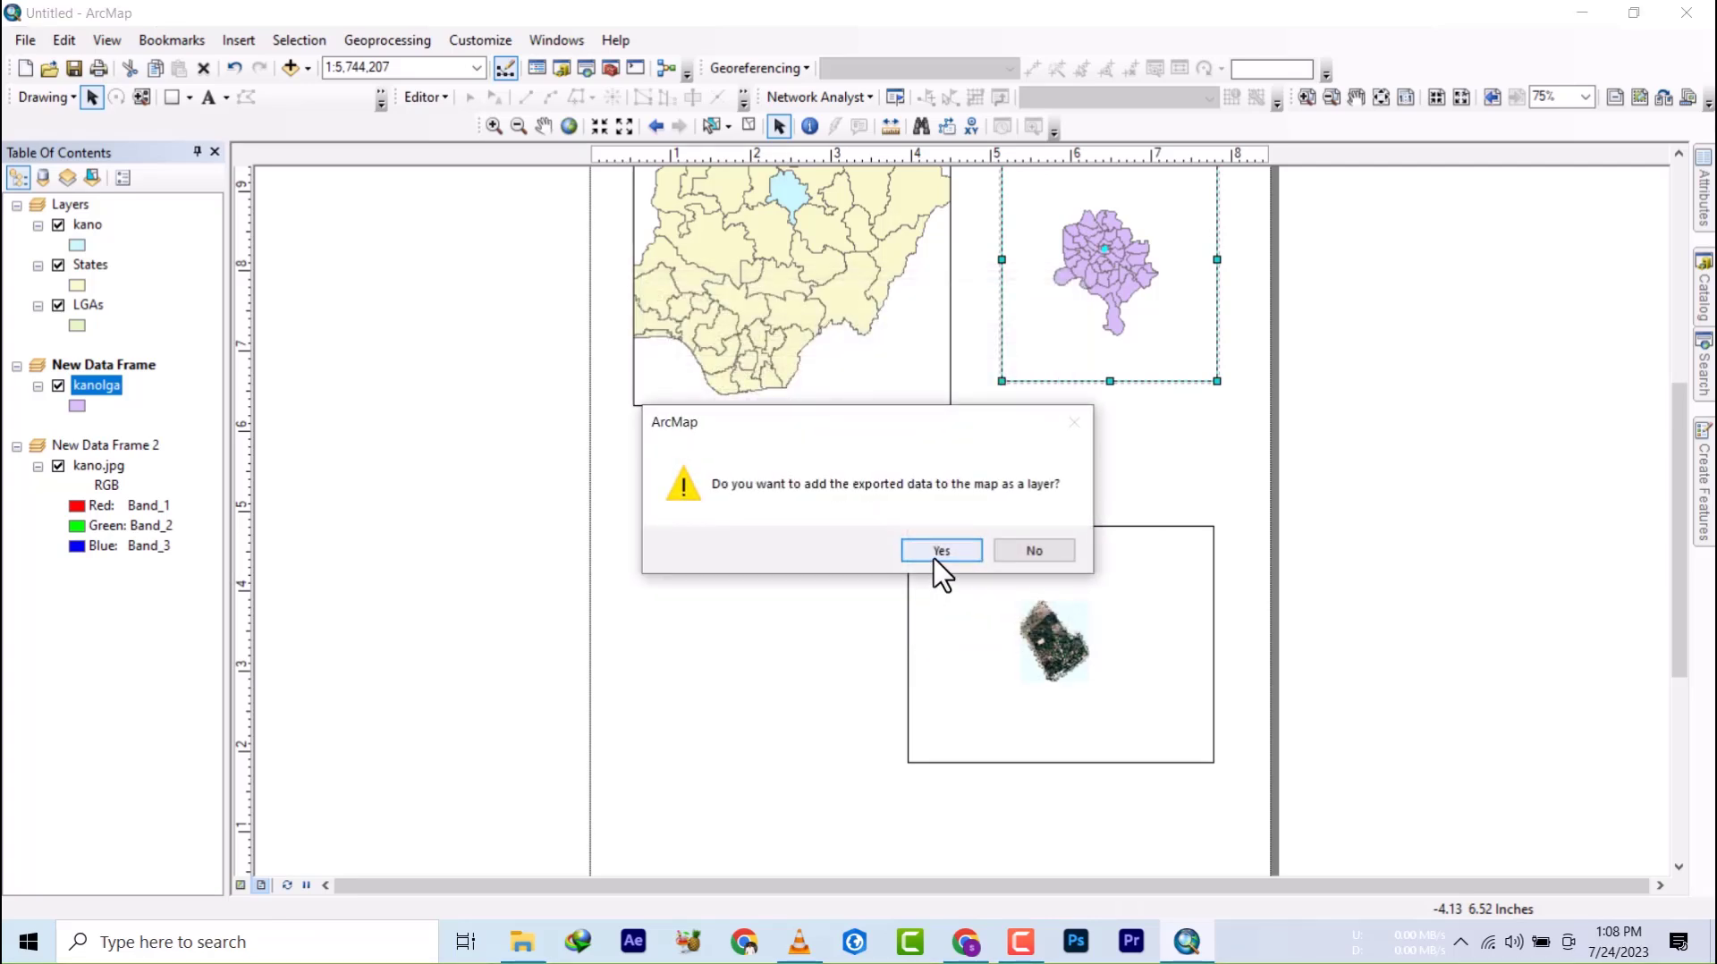
{"action": "left_click", "coordinate": [939, 559]}
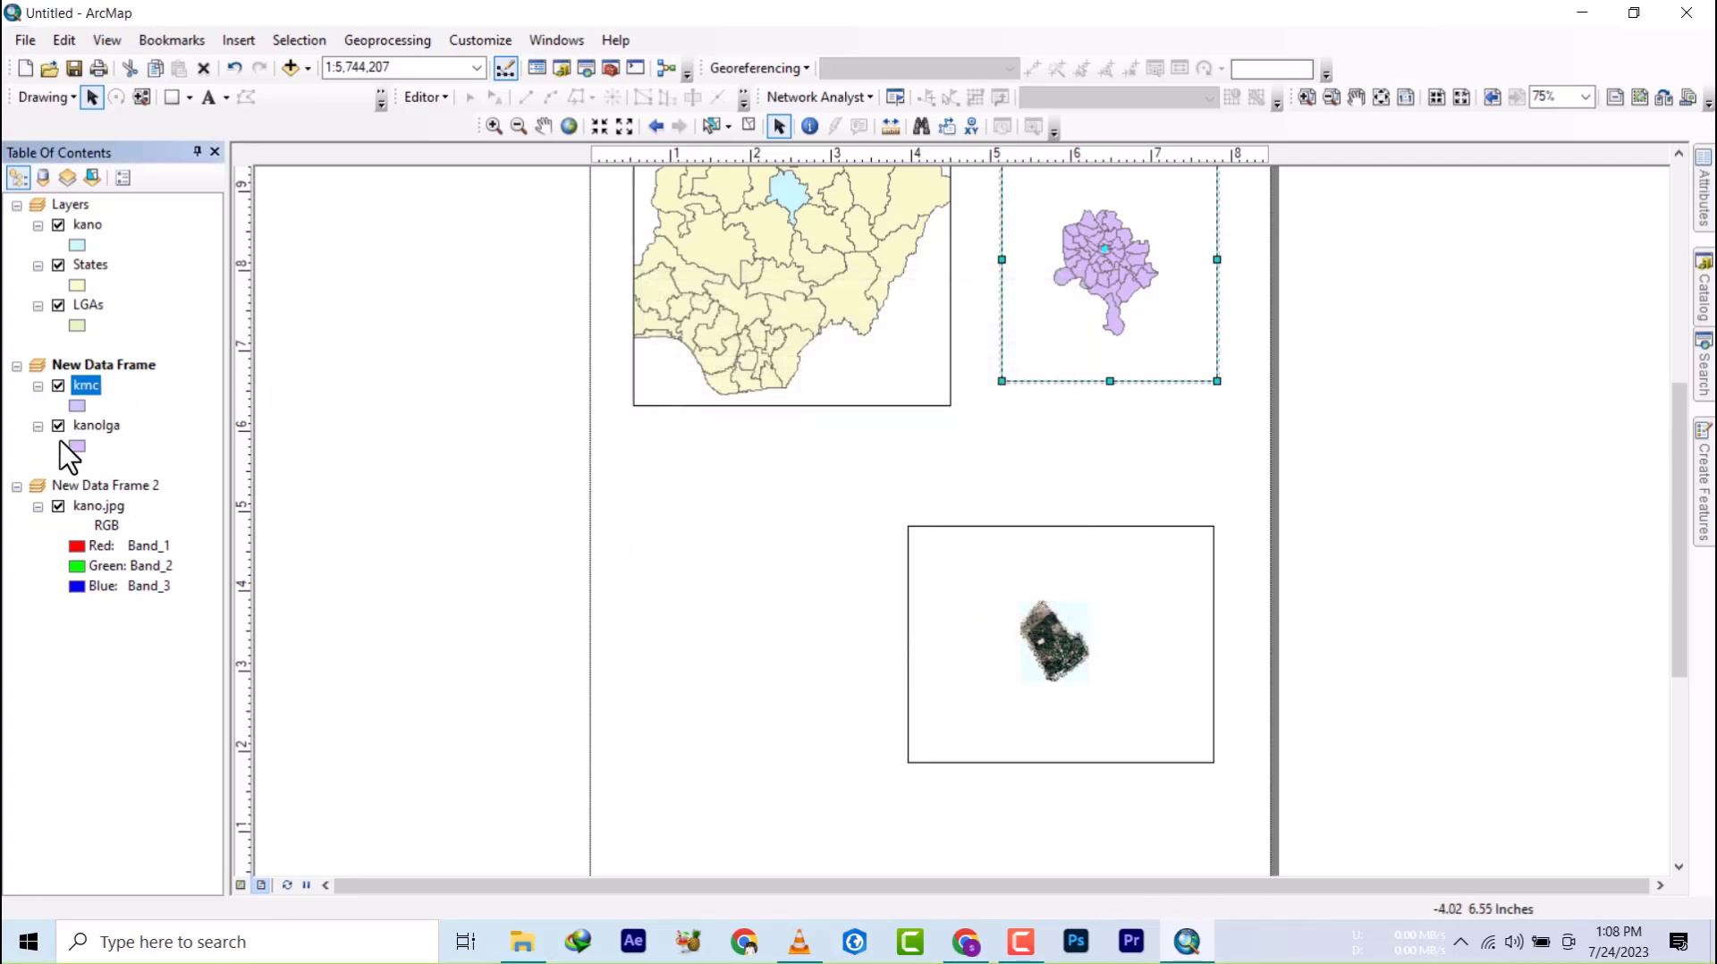
- Copy the kmc layer into the kano.jpg data frame and clear the record selection in the kanolga attribute table
{"action": "left_click_drag", "start_coordinate": [87, 393], "coordinate": [125, 604]}
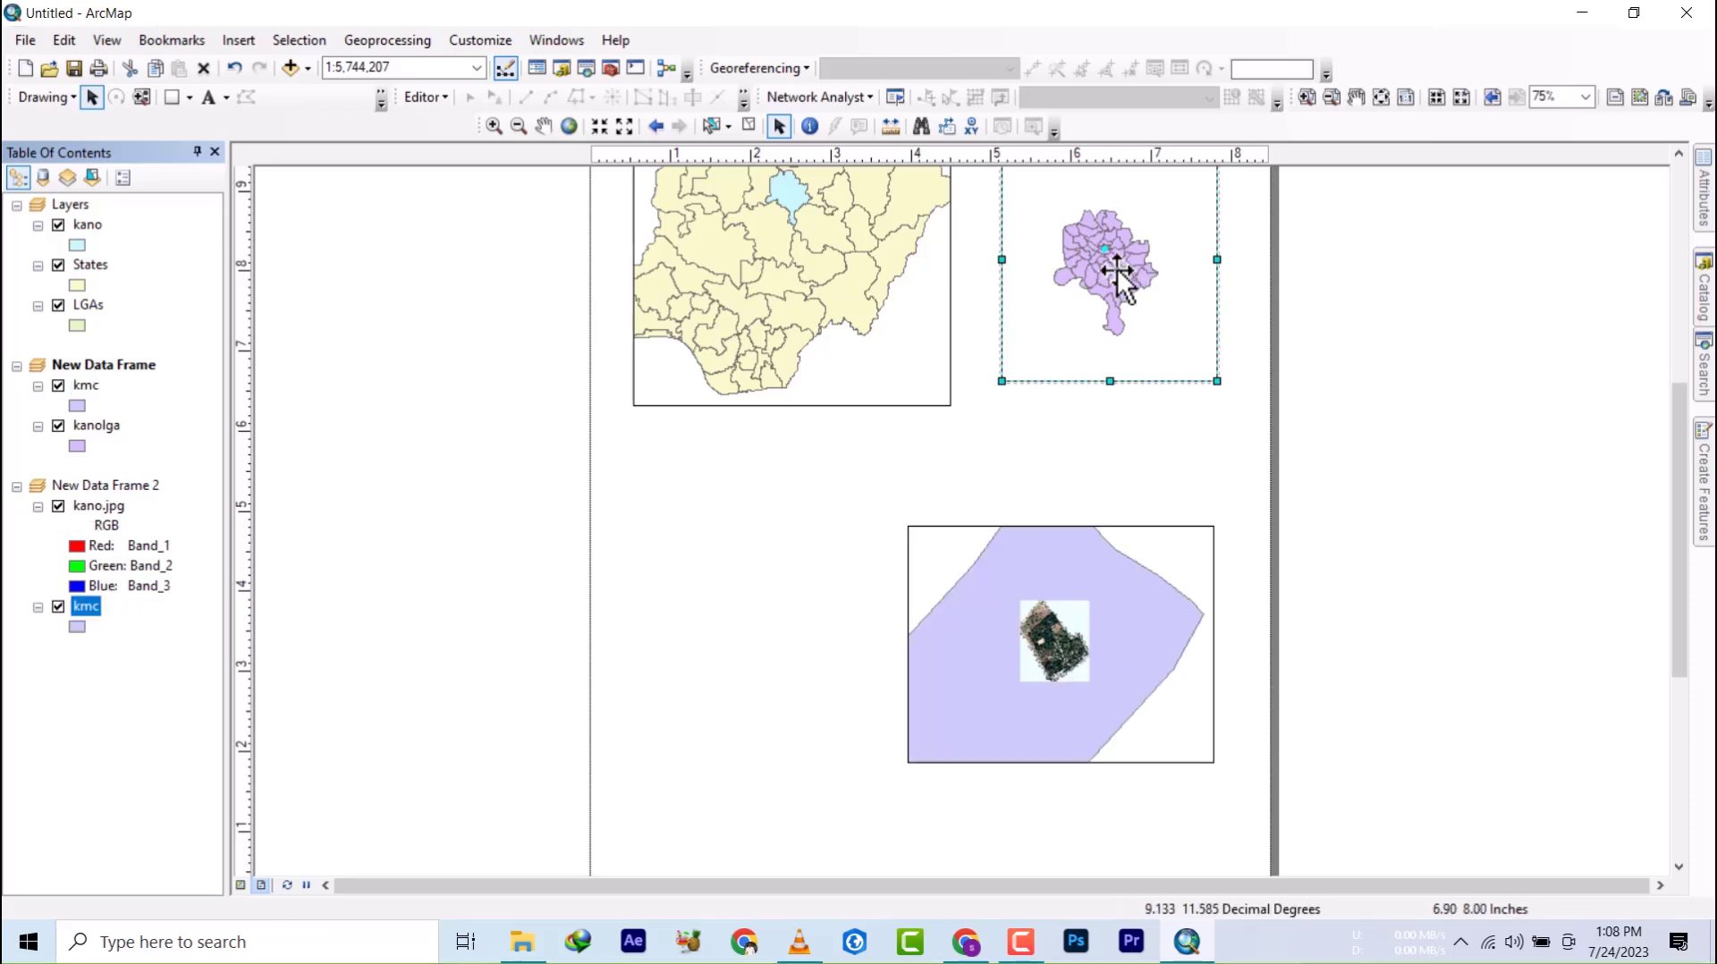
{"action": "right_click", "coordinate": [78, 435]}
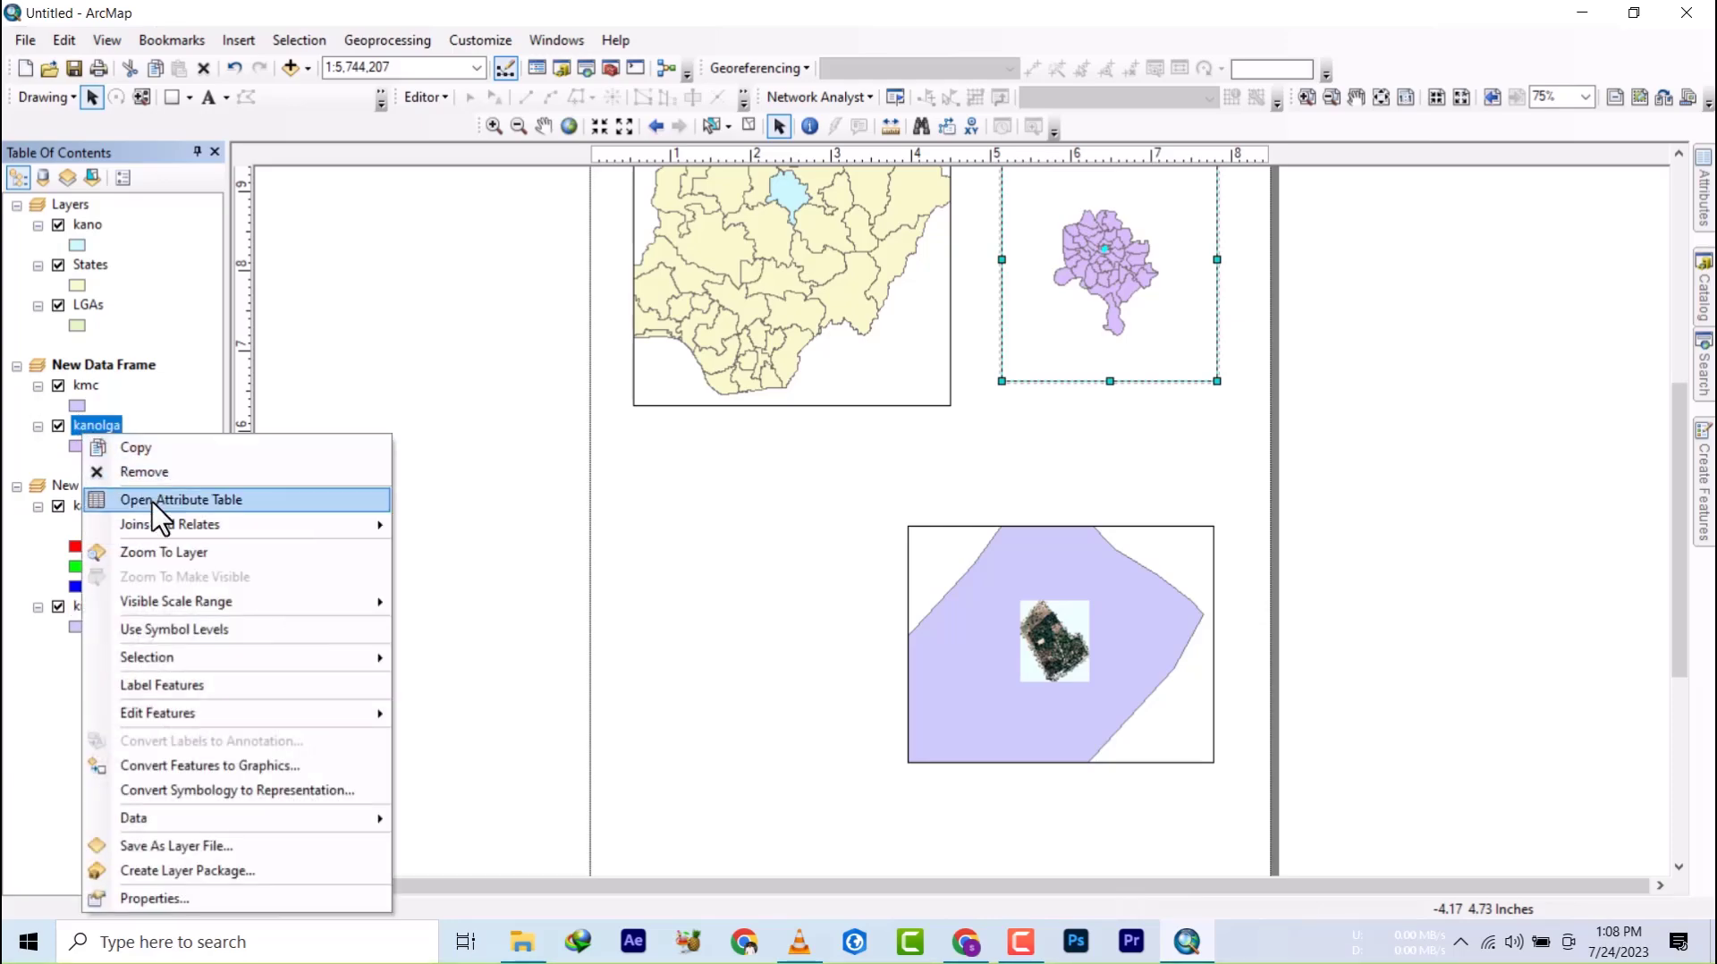
{"action": "left_click", "coordinate": [109, 495]}
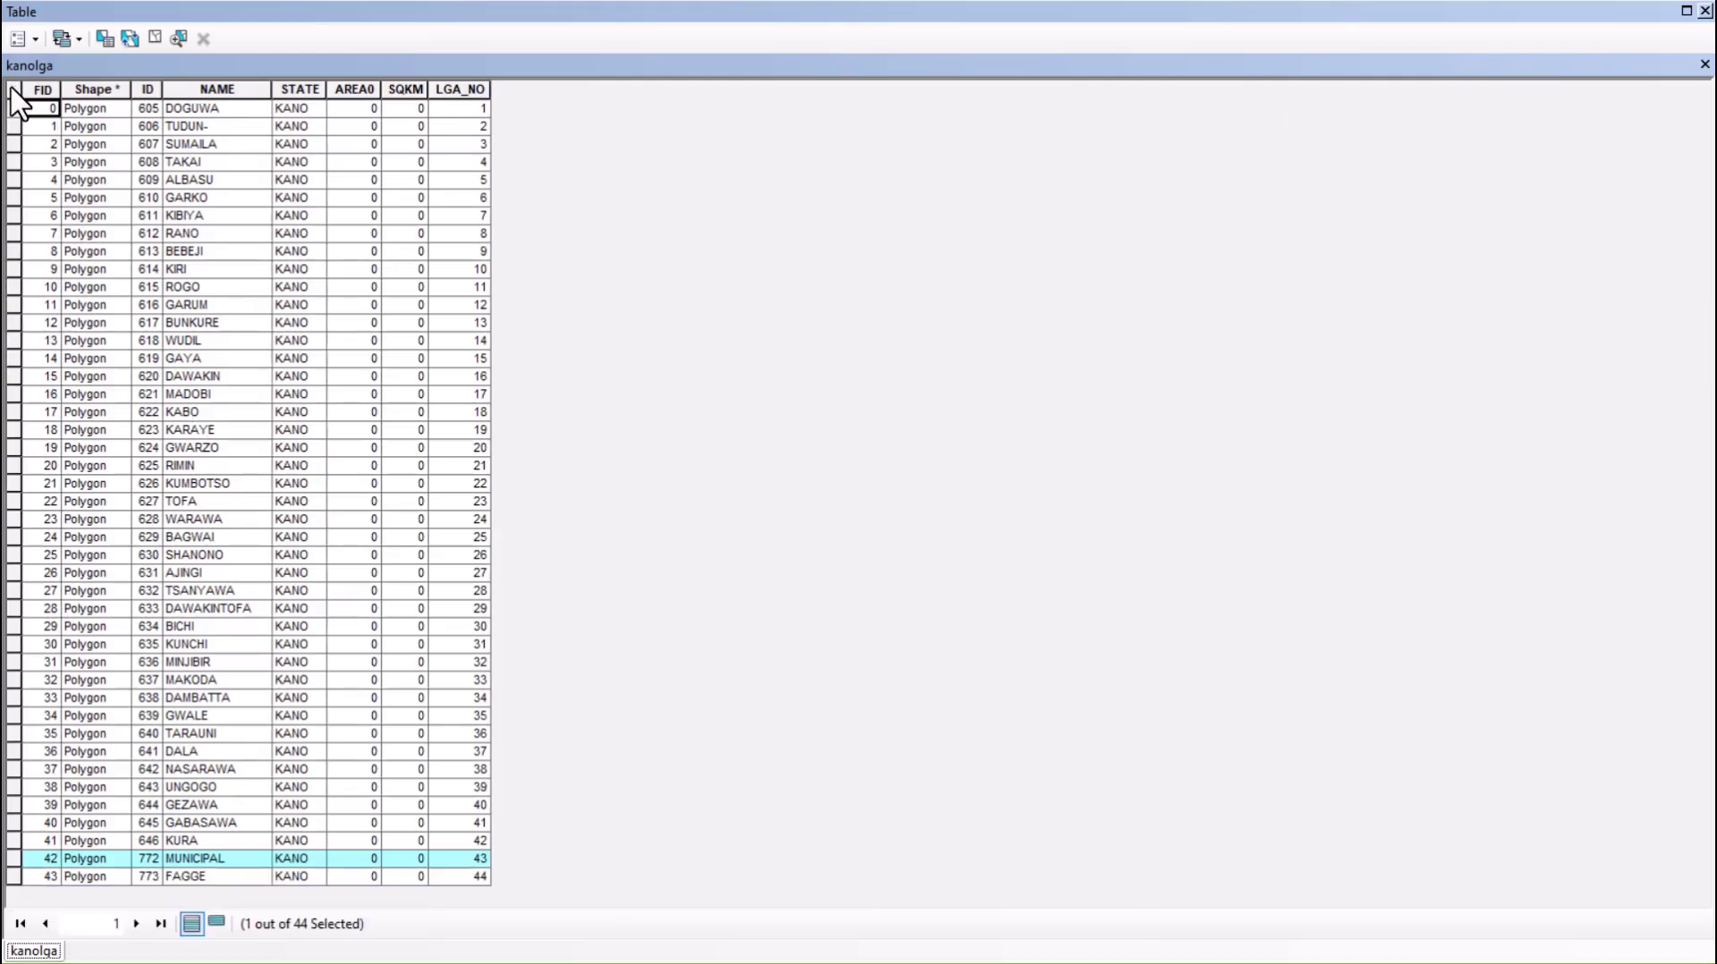
{"action": "left_click", "coordinate": [11, 88]}
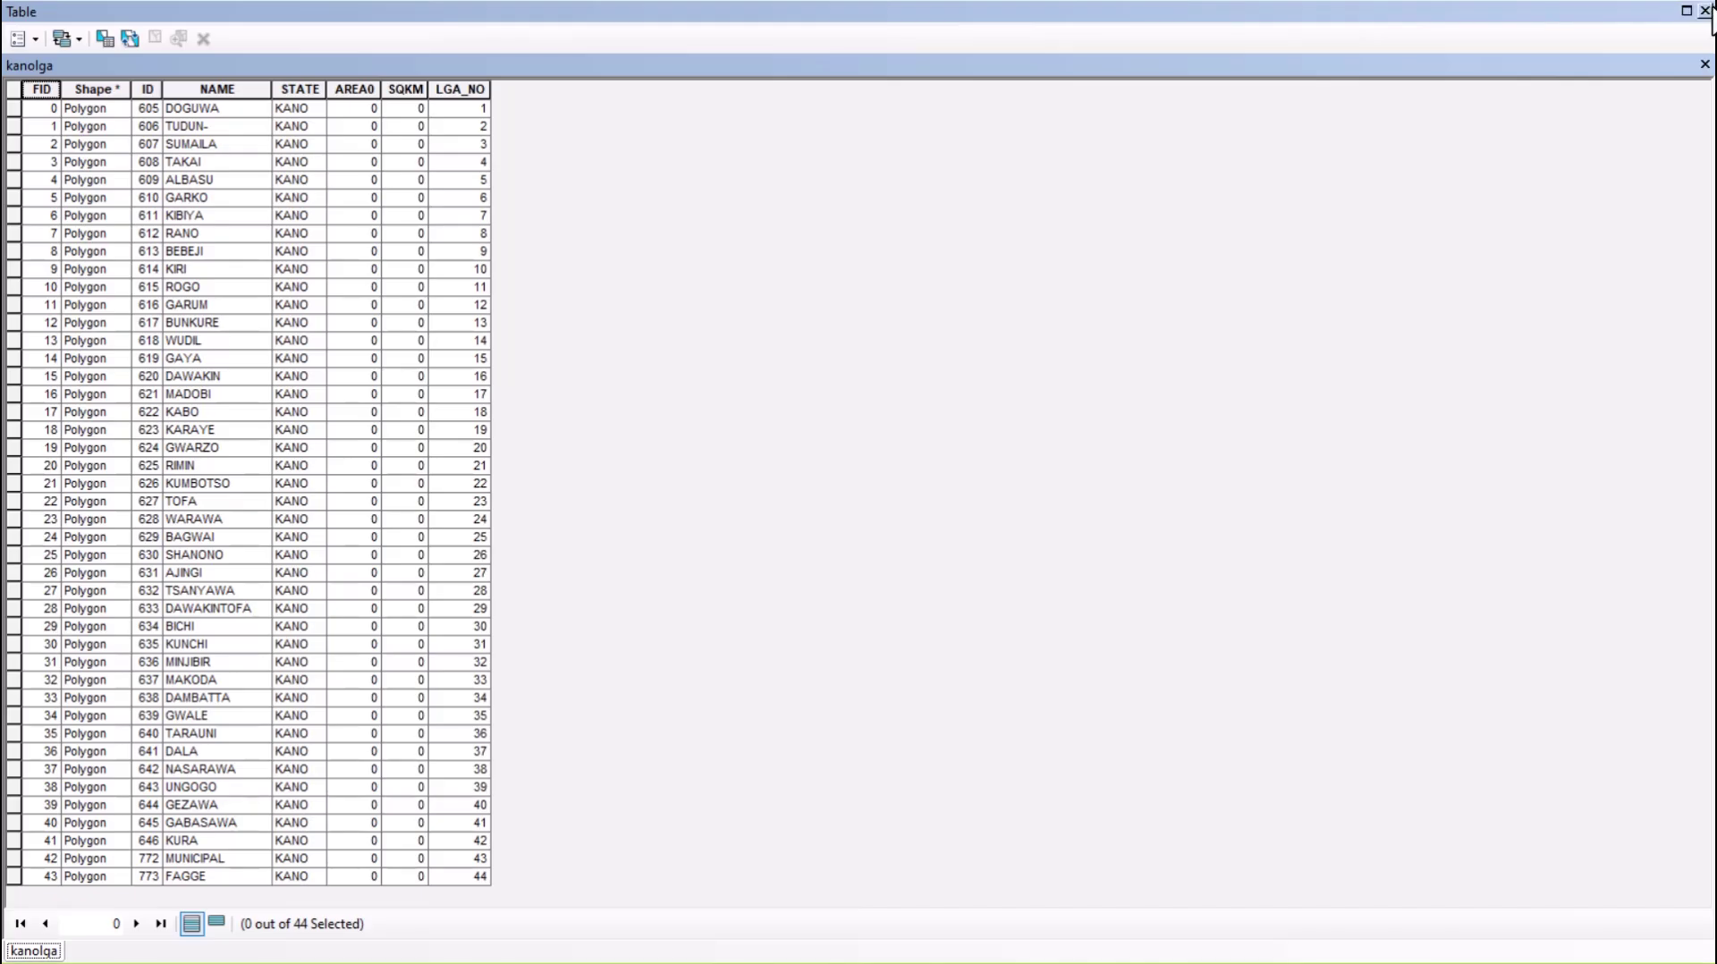
{"action": "left_click", "coordinate": [1705, 11]}
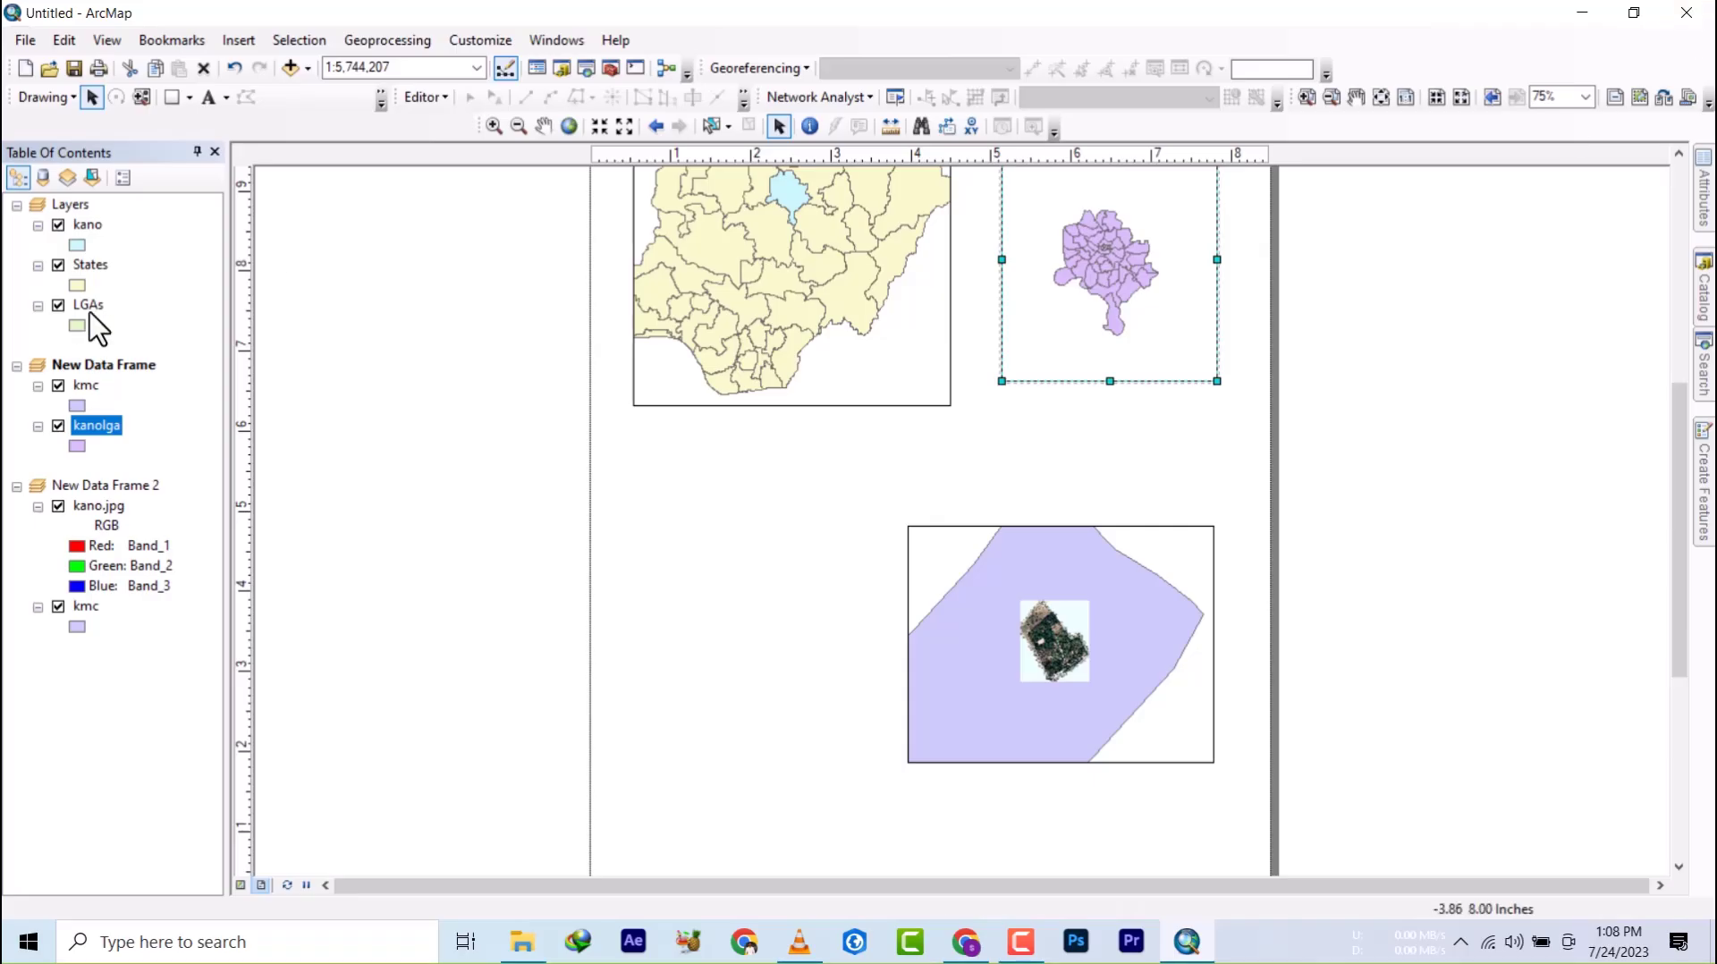
- Remove the kmc layer from the kanolga data frame
{"action": "left_click", "coordinate": [58, 386]}
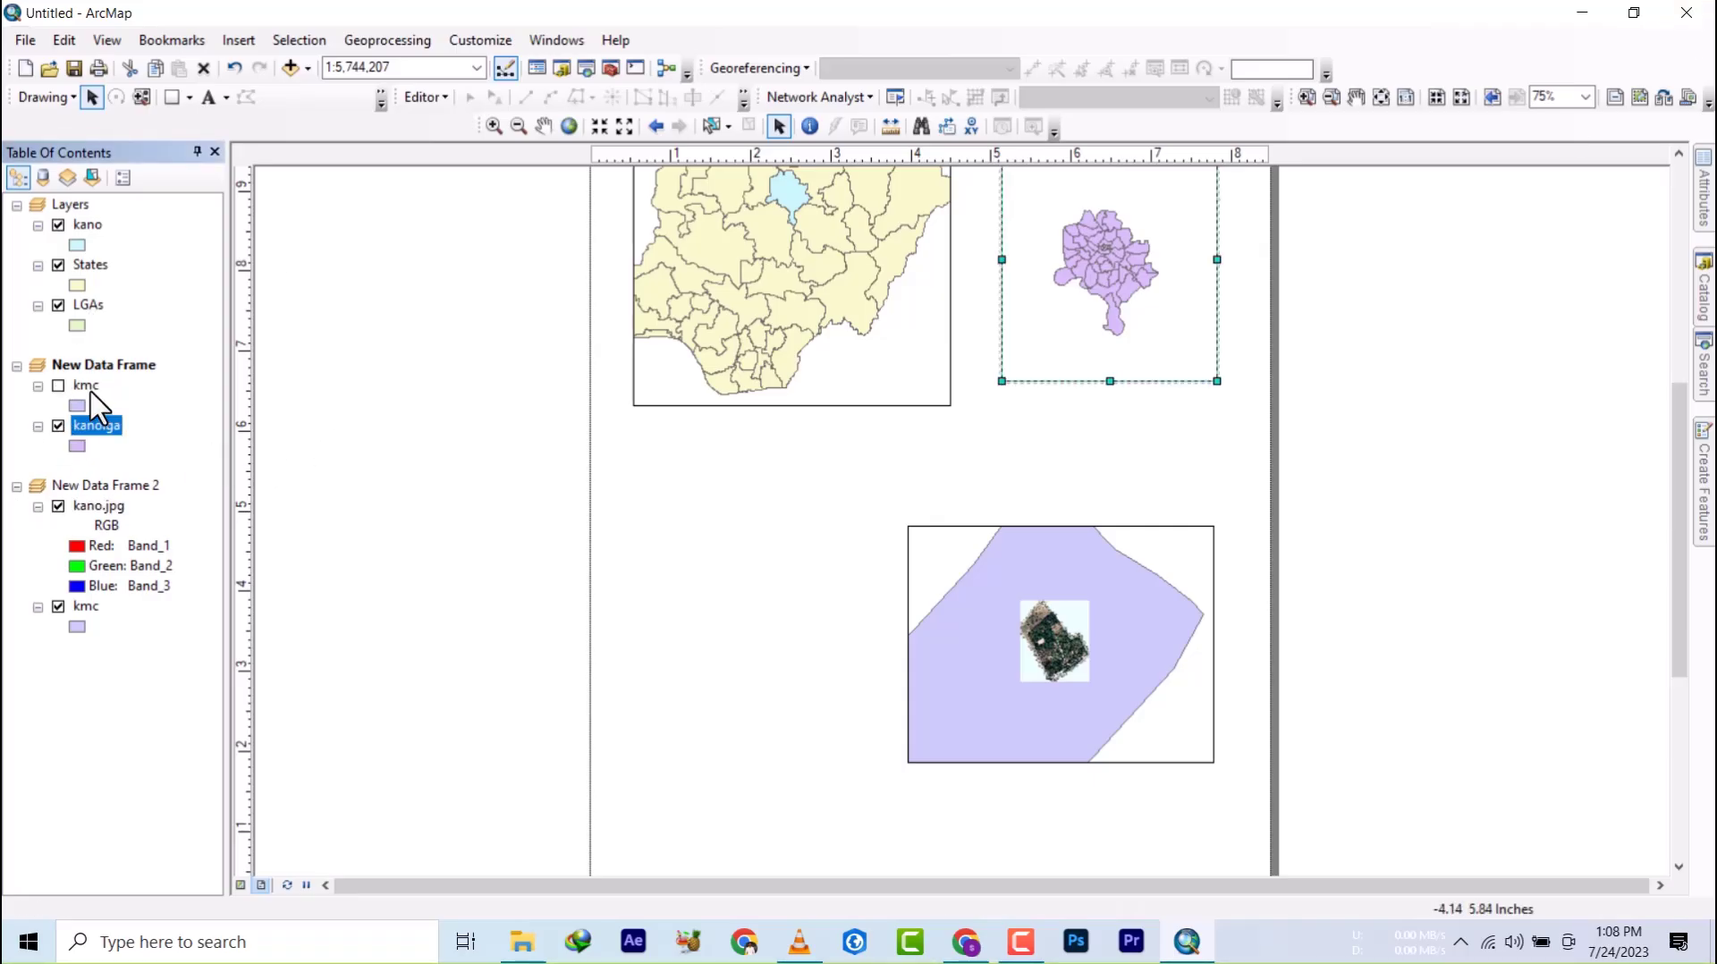
{"action": "right_click", "coordinate": [87, 387]}
{"action": "left_click", "coordinate": [159, 431]}
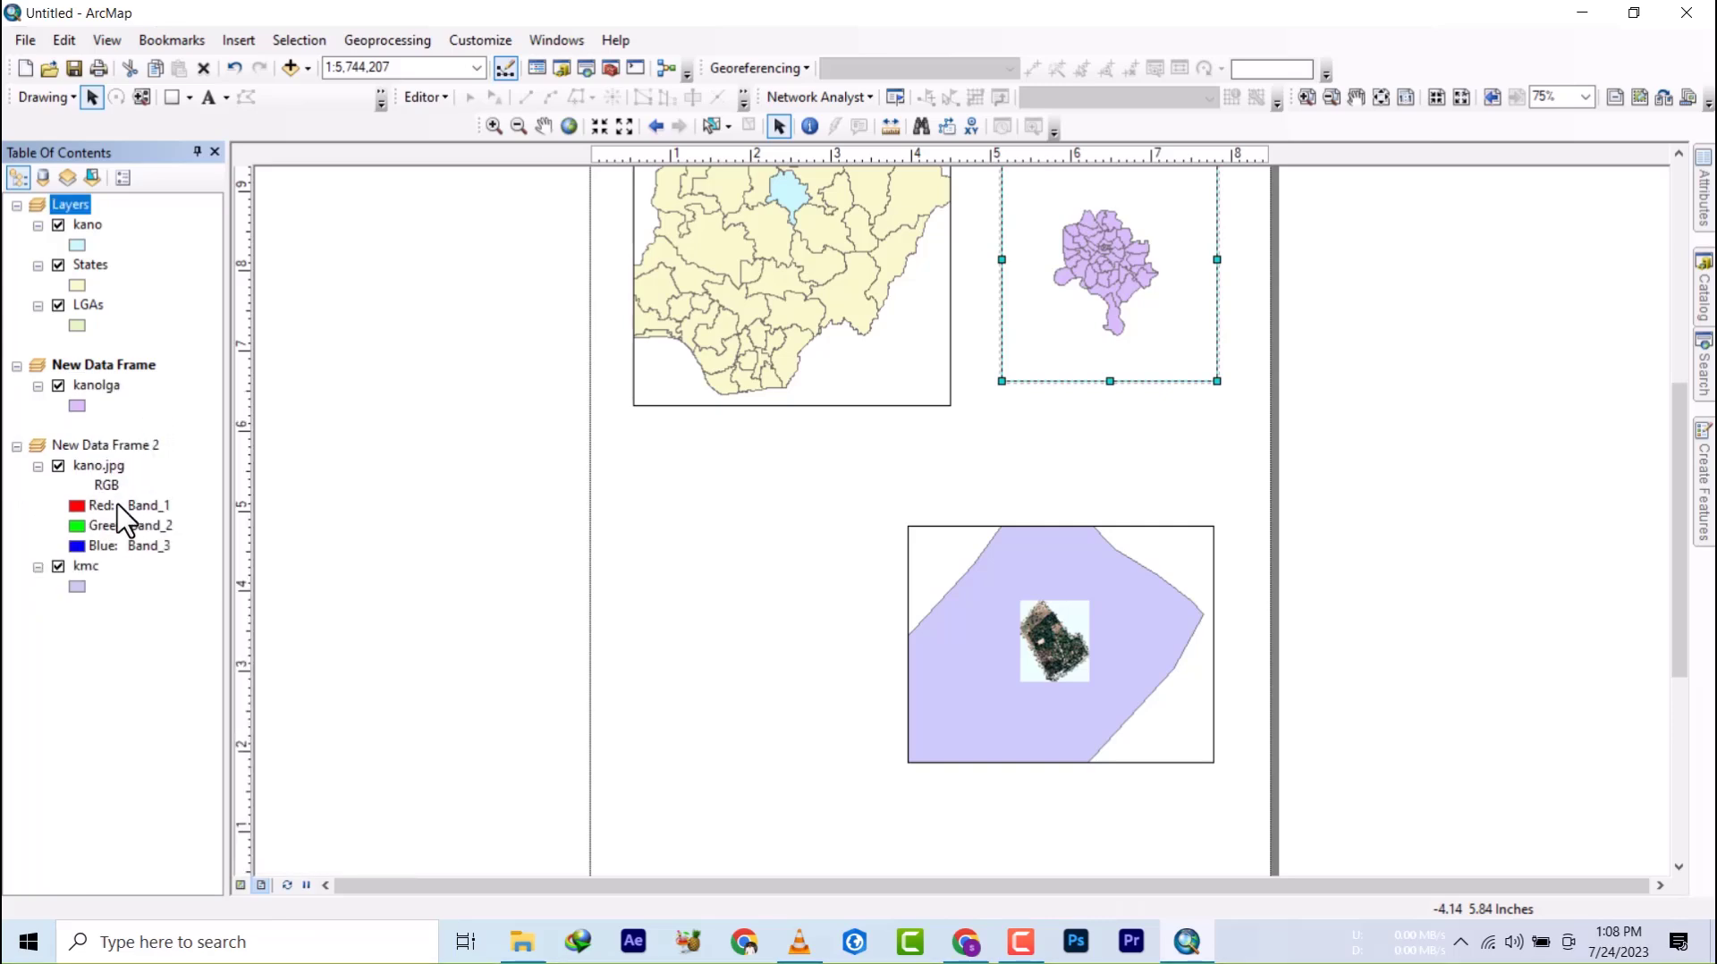
- Insert another data frame and move the kmc layer into it from the kano.jpg data frame
{"action": "left_click", "coordinate": [239, 40]}
{"action": "left_click", "coordinate": [264, 63]}
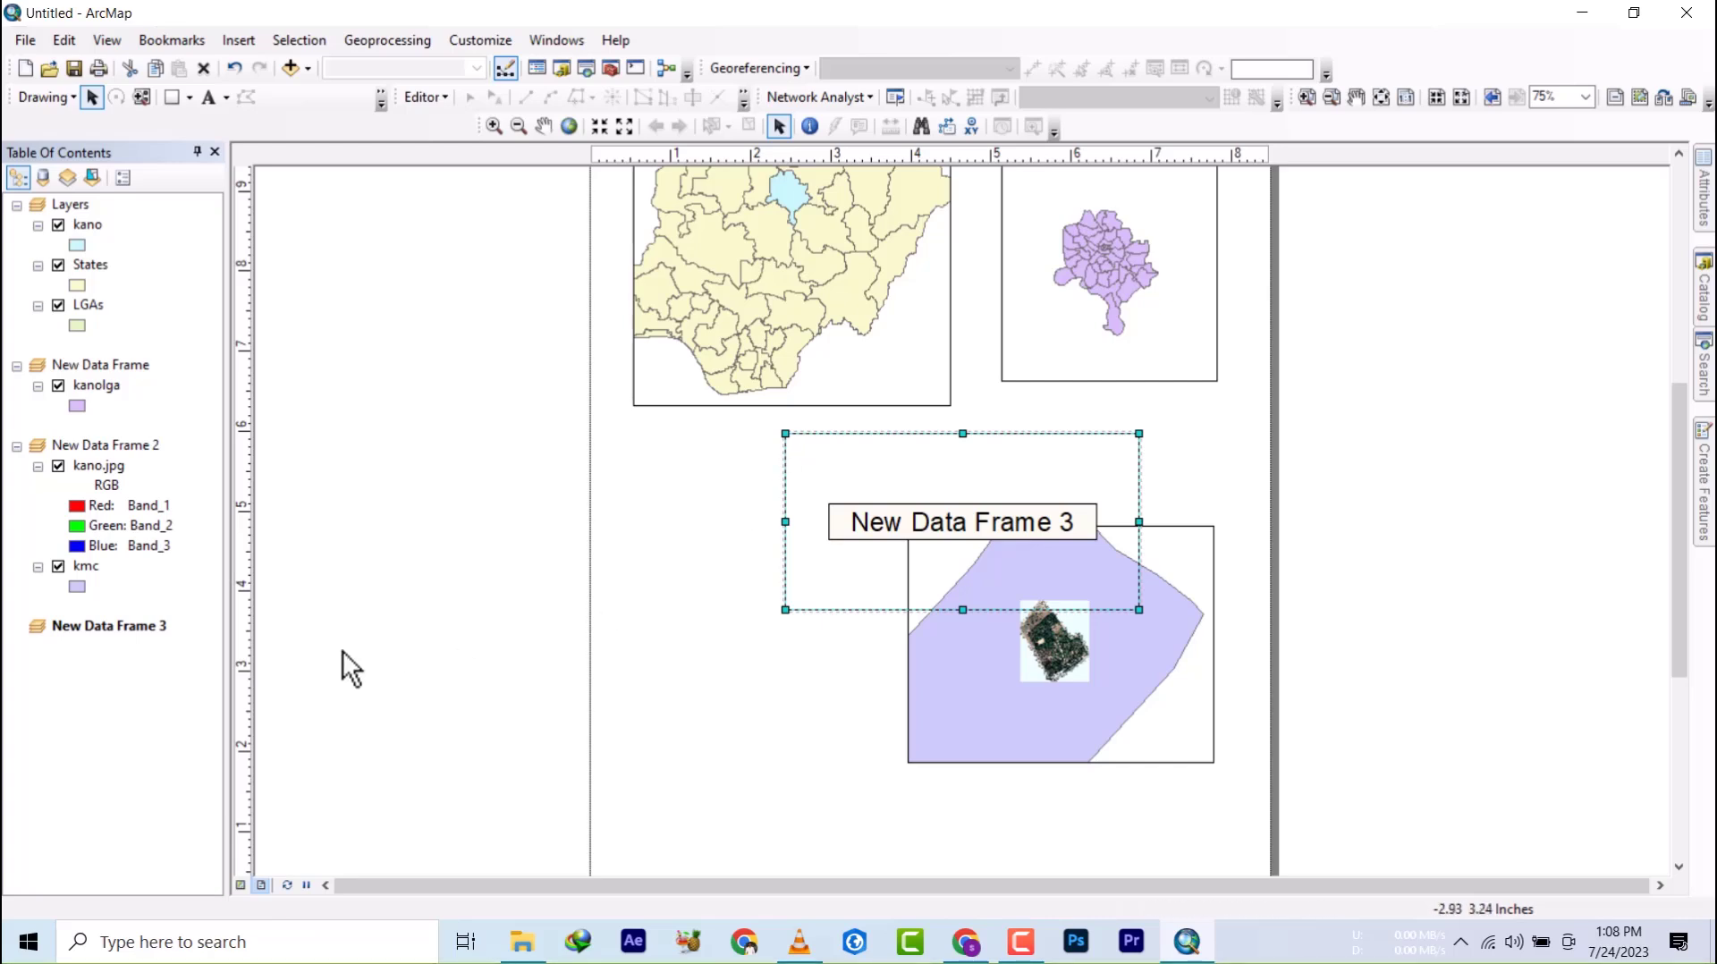
{"action": "mouse_move", "coordinate": [83, 574]}
{"action": "left_mouse_down"}
{"action": "mouse_move", "coordinate": [116, 684]}
{"action": "mouse_move", "coordinate": [96, 615]}
{"action": "left_mouse_up"}
{"action": "right_click", "coordinate": [73, 567]}
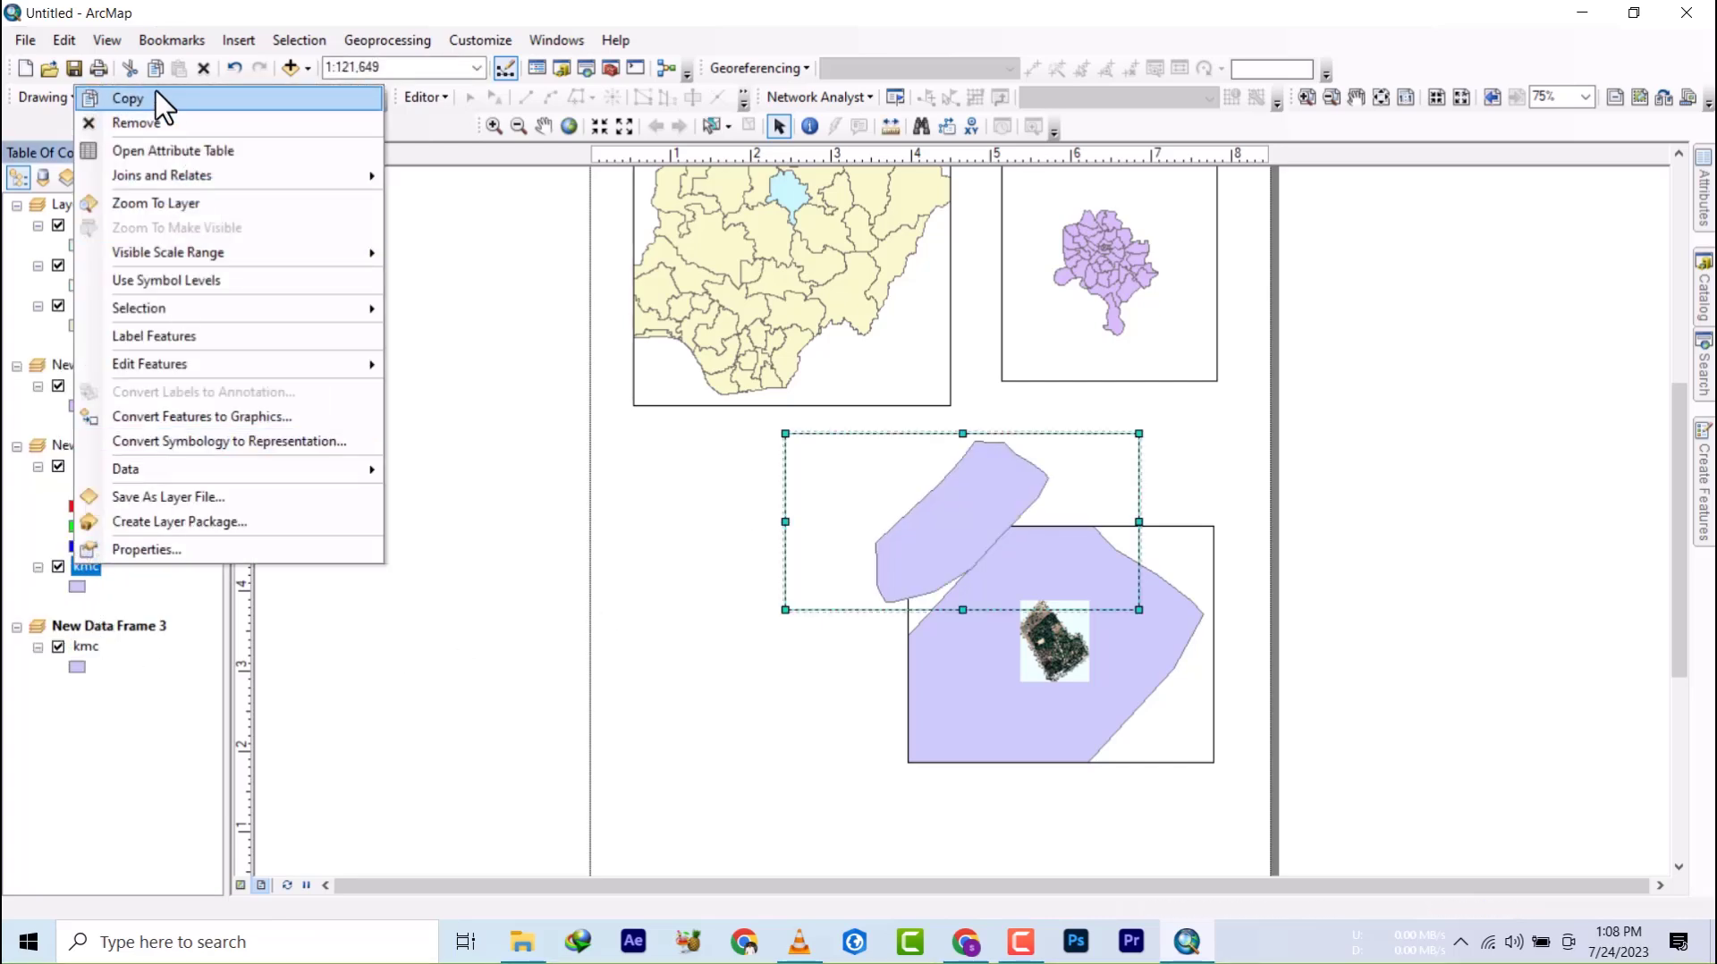
{"action": "left_click", "coordinate": [134, 122]}
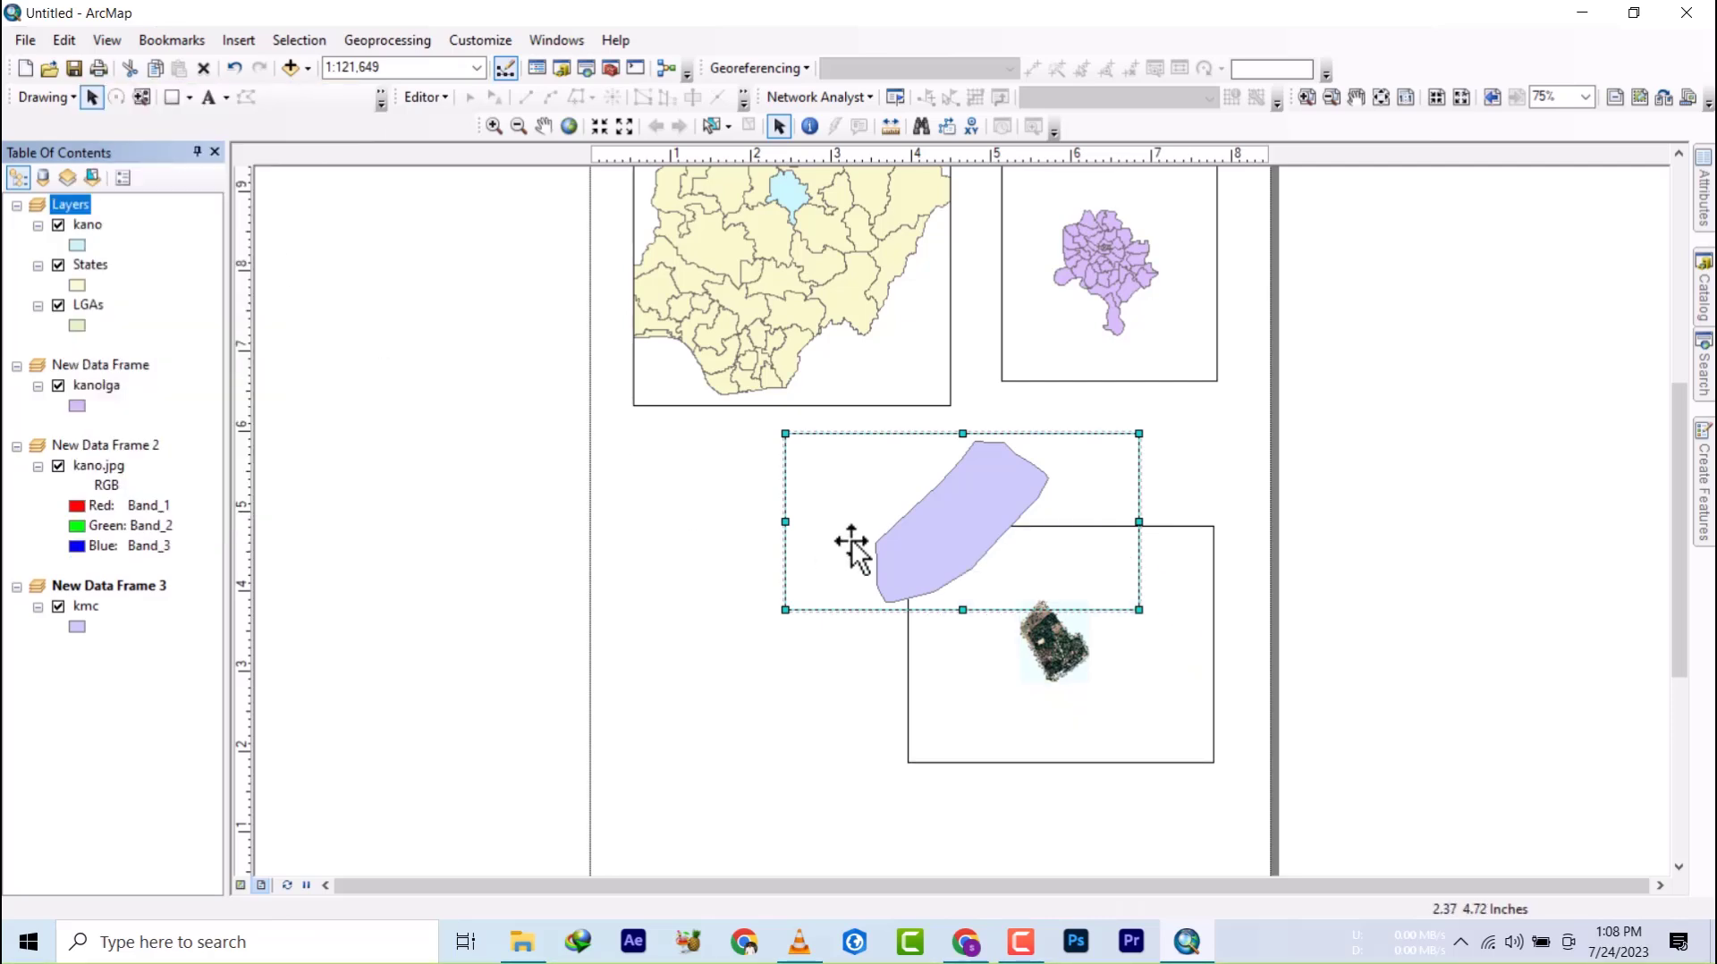
- Place the kmc data frame at the page's lower left and resize it to about 3.2 by 4 inches
{"action": "left_click", "coordinate": [993, 499]}
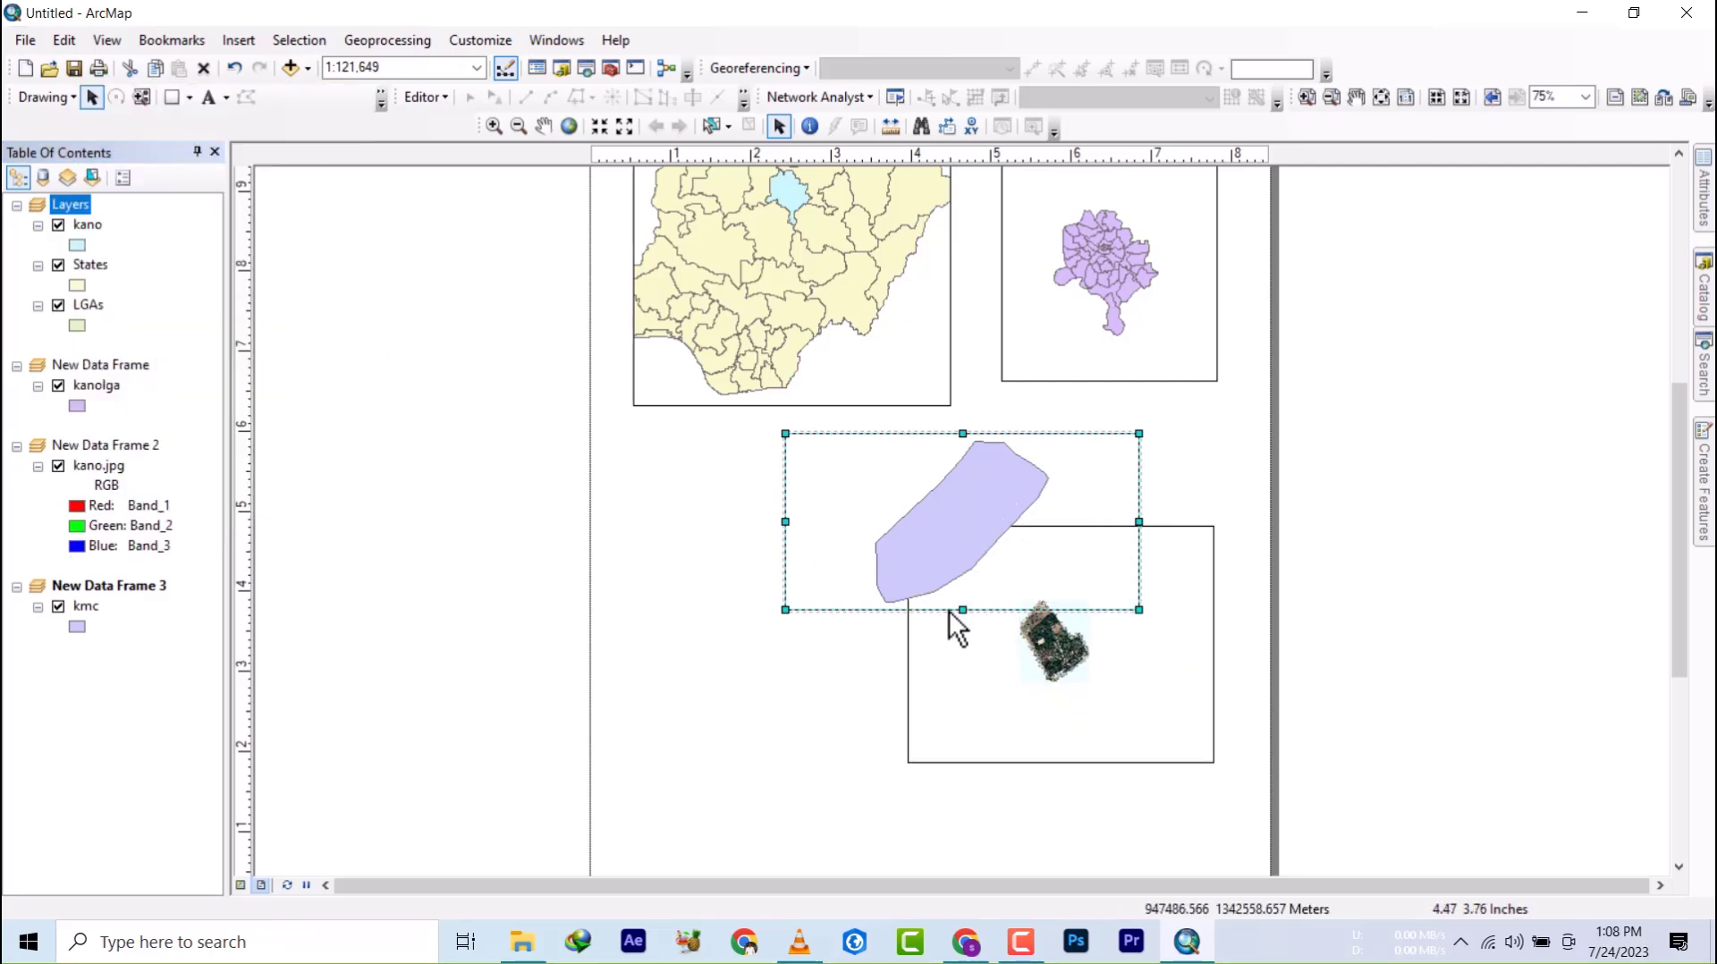
{"action": "left_click_drag", "start_coordinate": [960, 609], "coordinate": [974, 775]}
{"action": "left_click_drag", "start_coordinate": [954, 567], "coordinate": [793, 606]}
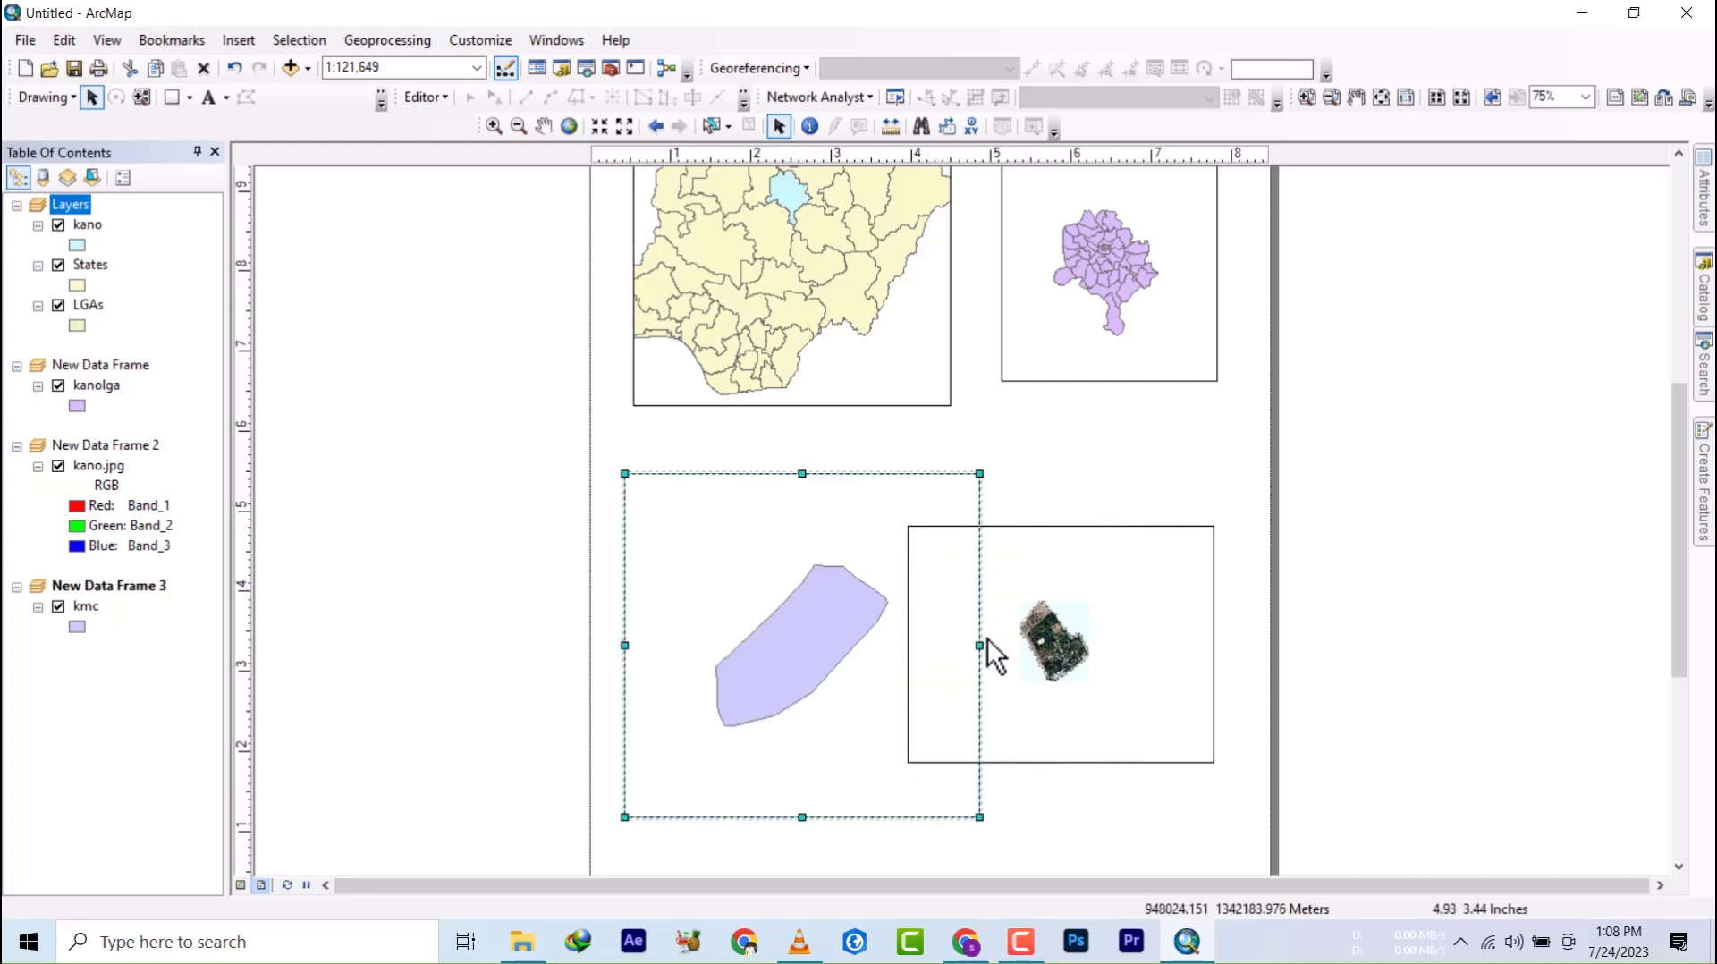
{"action": "left_click_drag", "start_coordinate": [980, 645], "coordinate": [882, 677]}
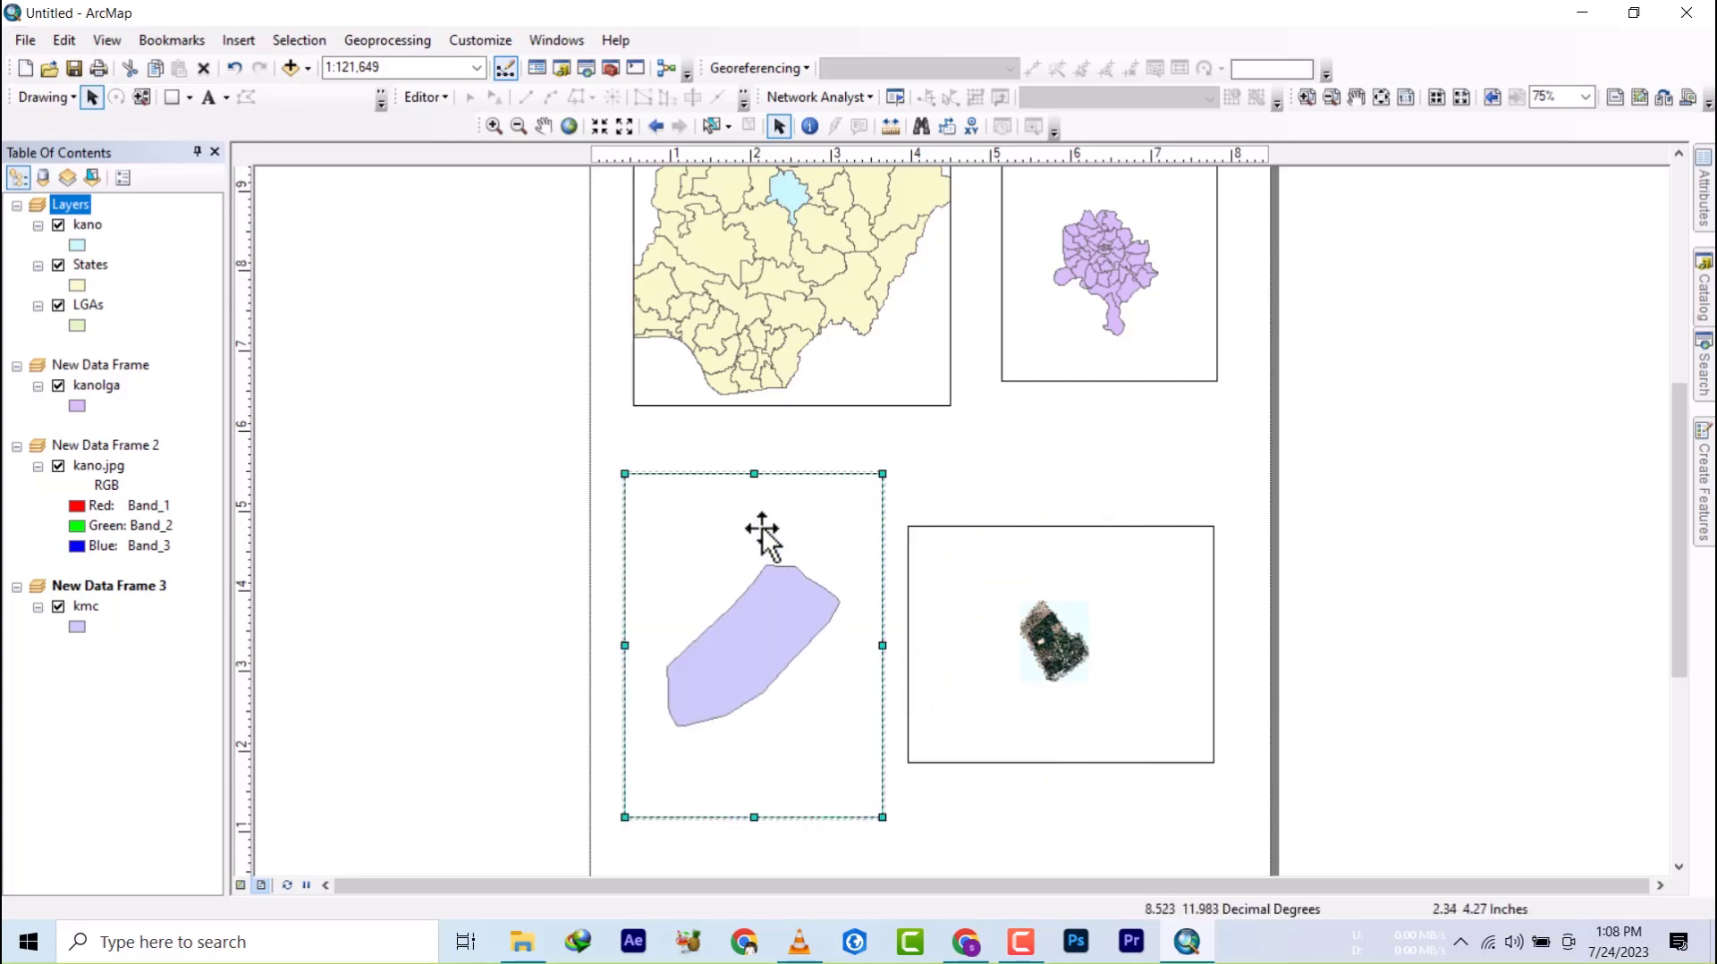
{"action": "left_click_drag", "start_coordinate": [754, 474], "coordinate": [758, 502]}
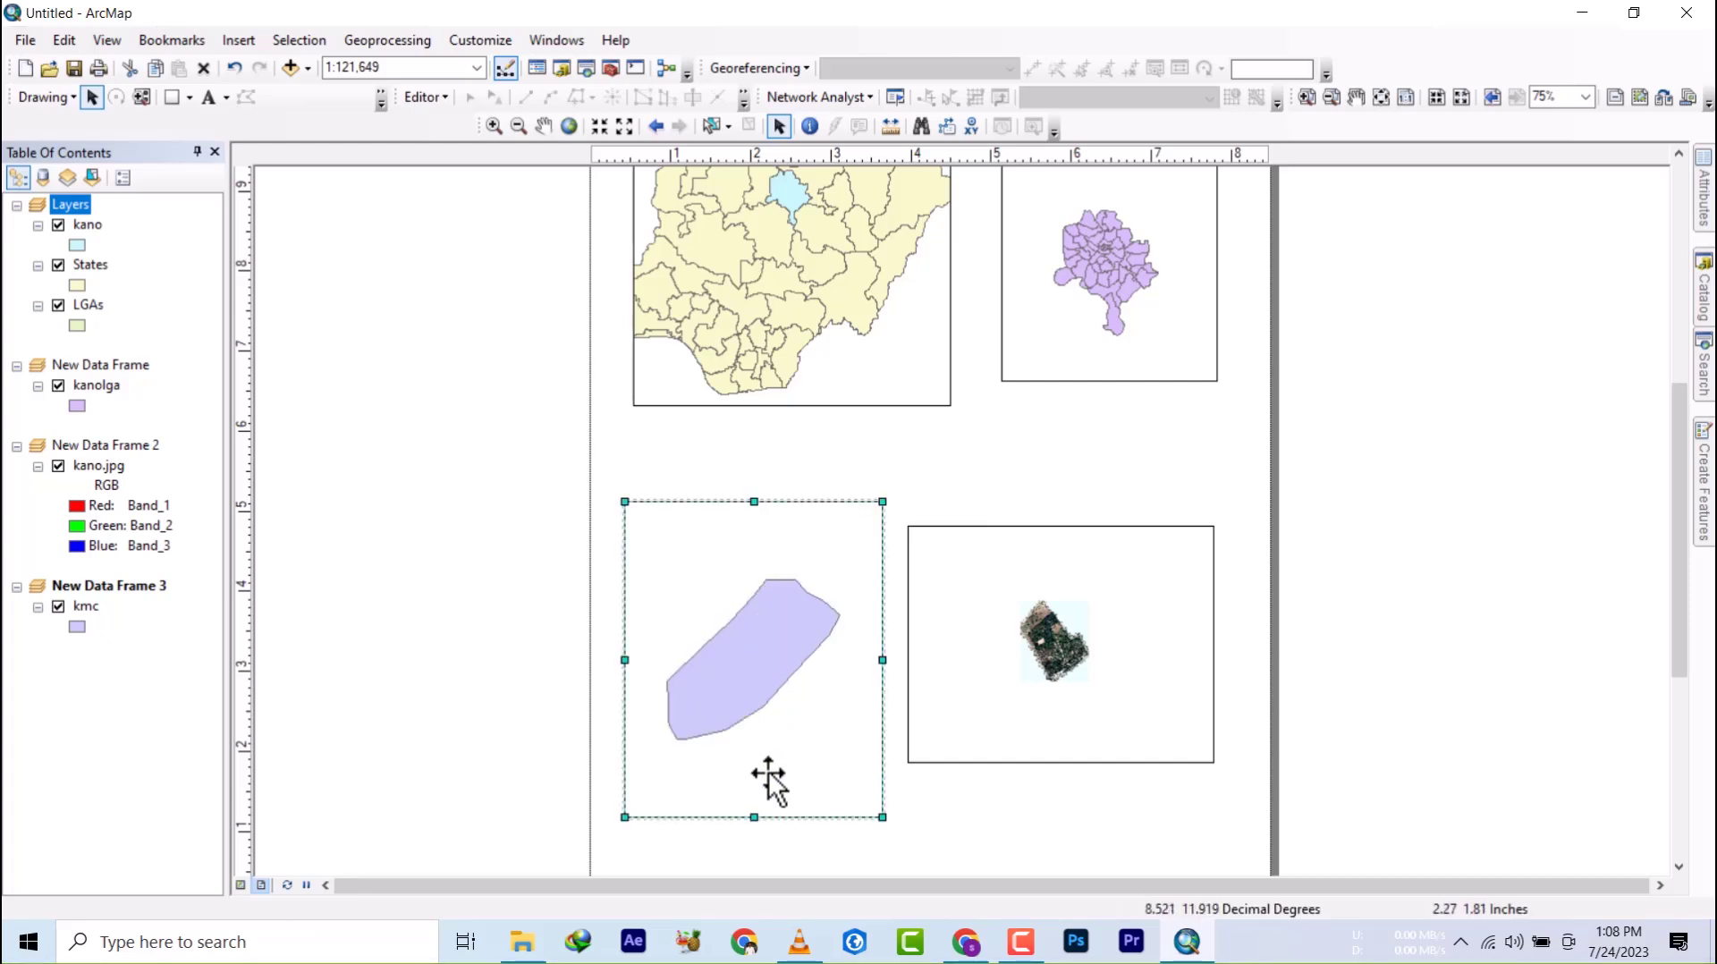
{"action": "left_click_drag", "start_coordinate": [753, 818], "coordinate": [753, 820]}
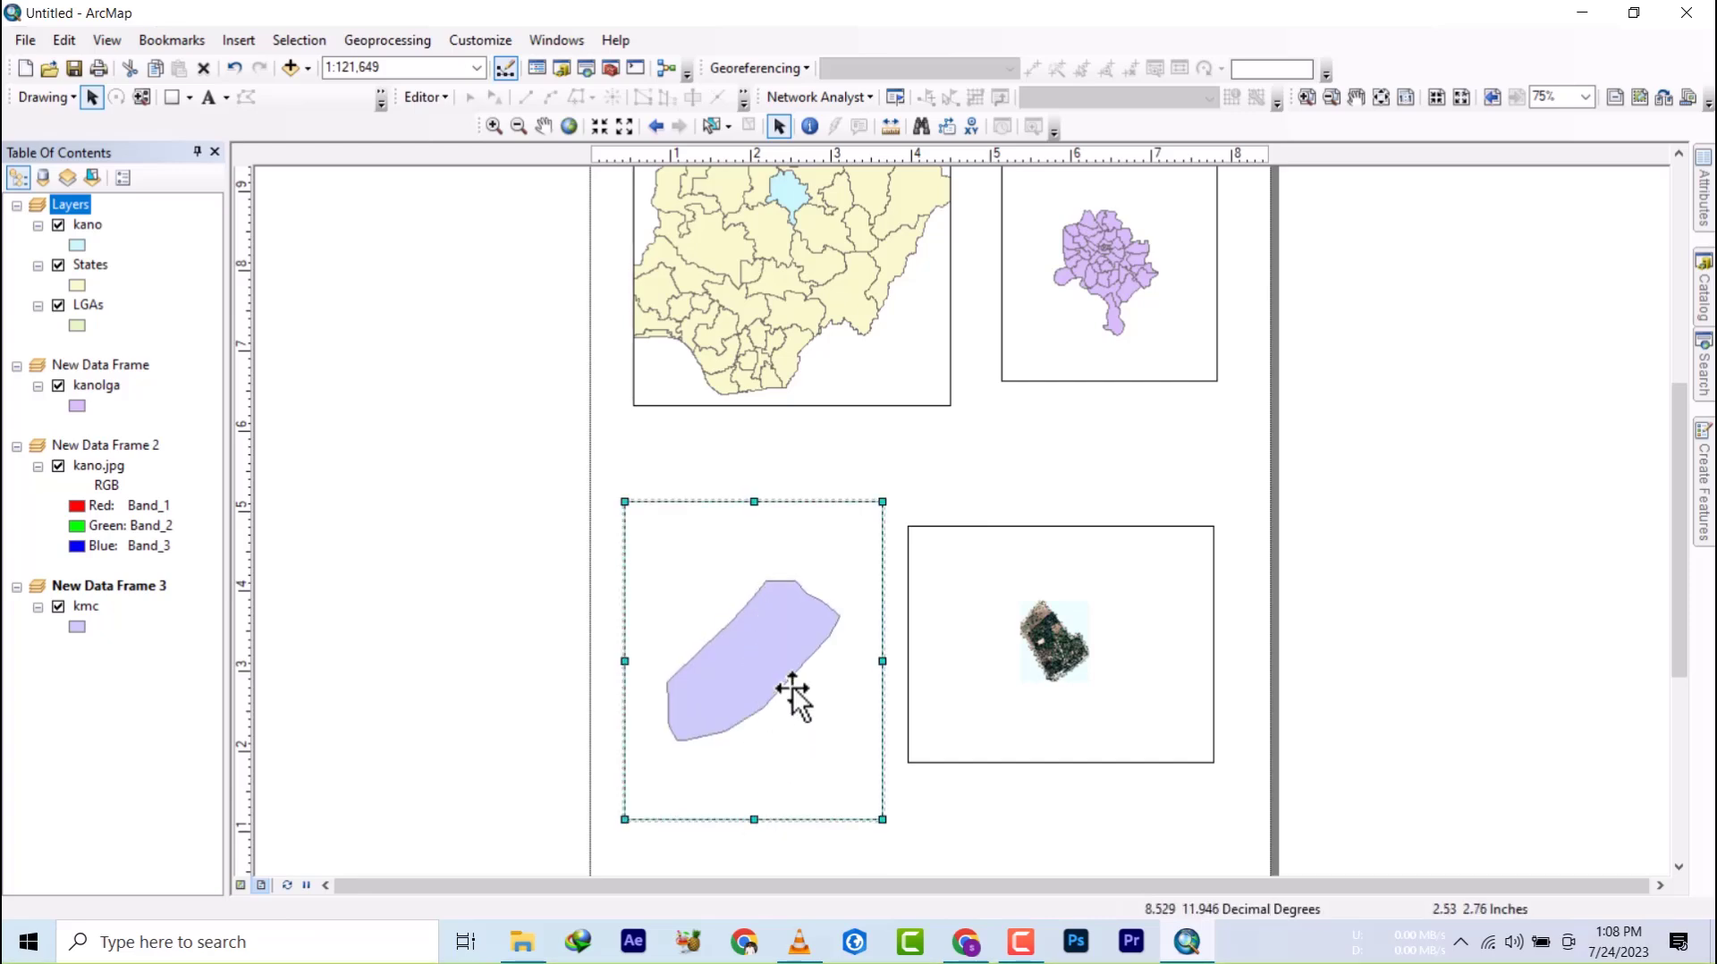
- Extend the kano.jpg data frame upward and downward to about 4.6 inches high
{"action": "scroll", "coordinate": [793, 697], "scroll_direction": "down", "scroll_amount": 1}
{"action": "scroll", "coordinate": [786, 667], "scroll_direction": "up", "scroll_amount": 2}
{"action": "left_click", "coordinate": [1045, 606]}
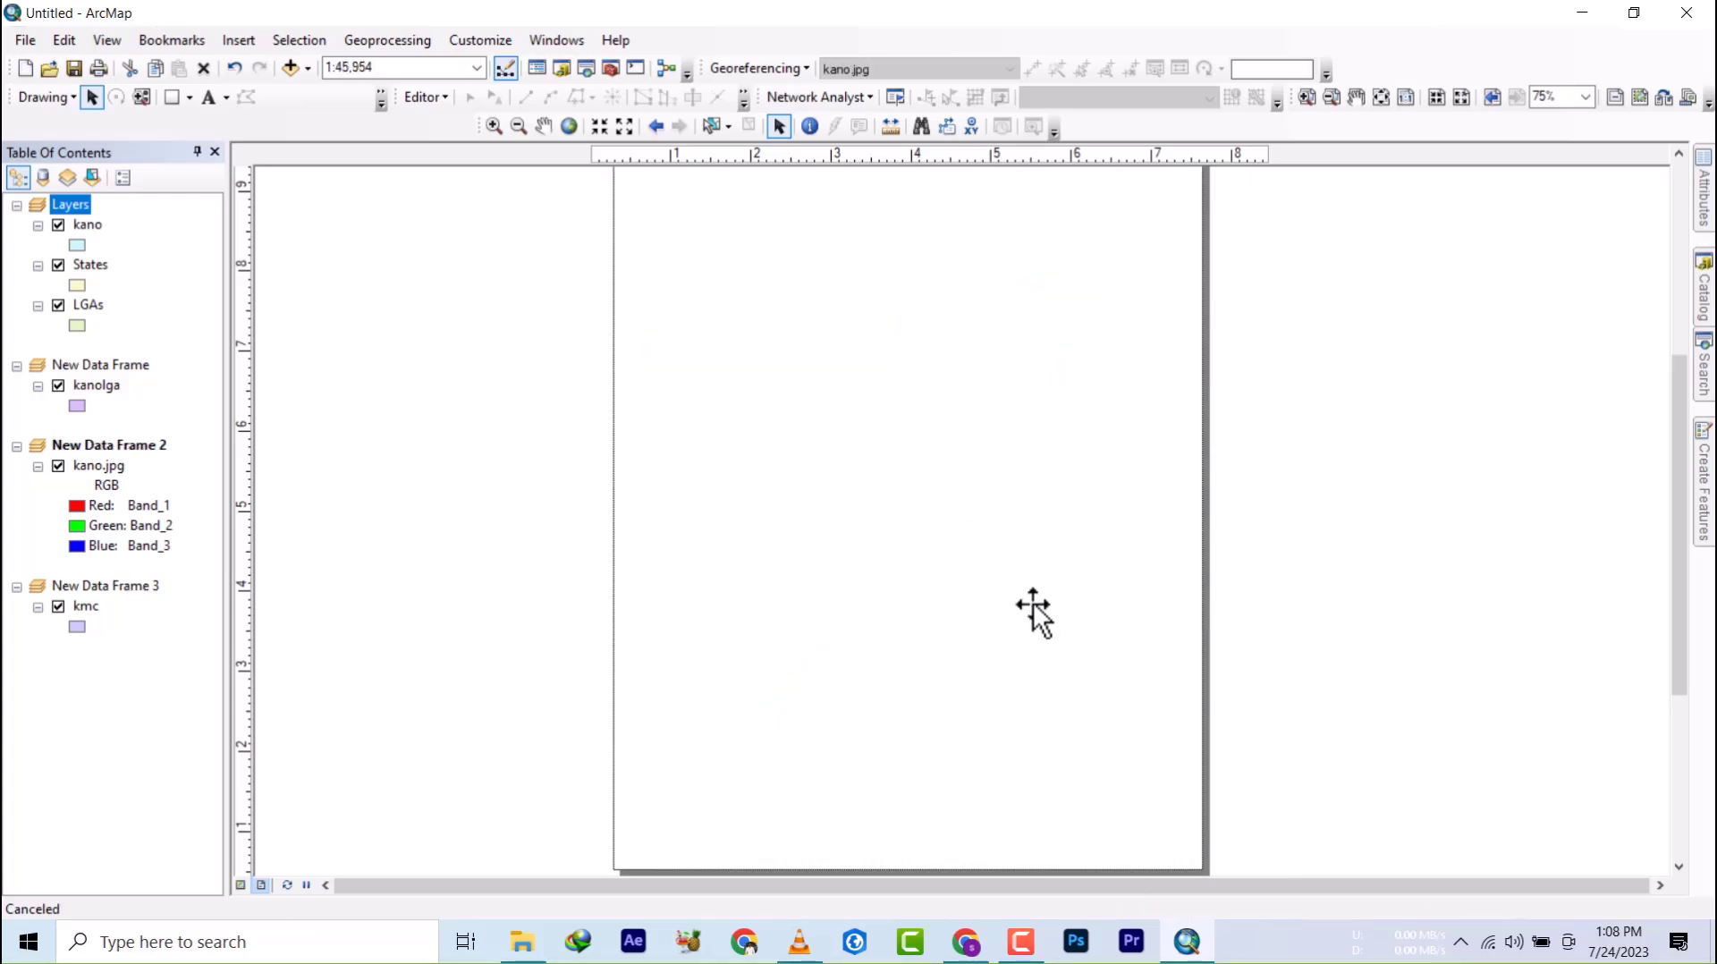
{"action": "left_click_drag", "start_coordinate": [1021, 534], "coordinate": [1020, 477]}
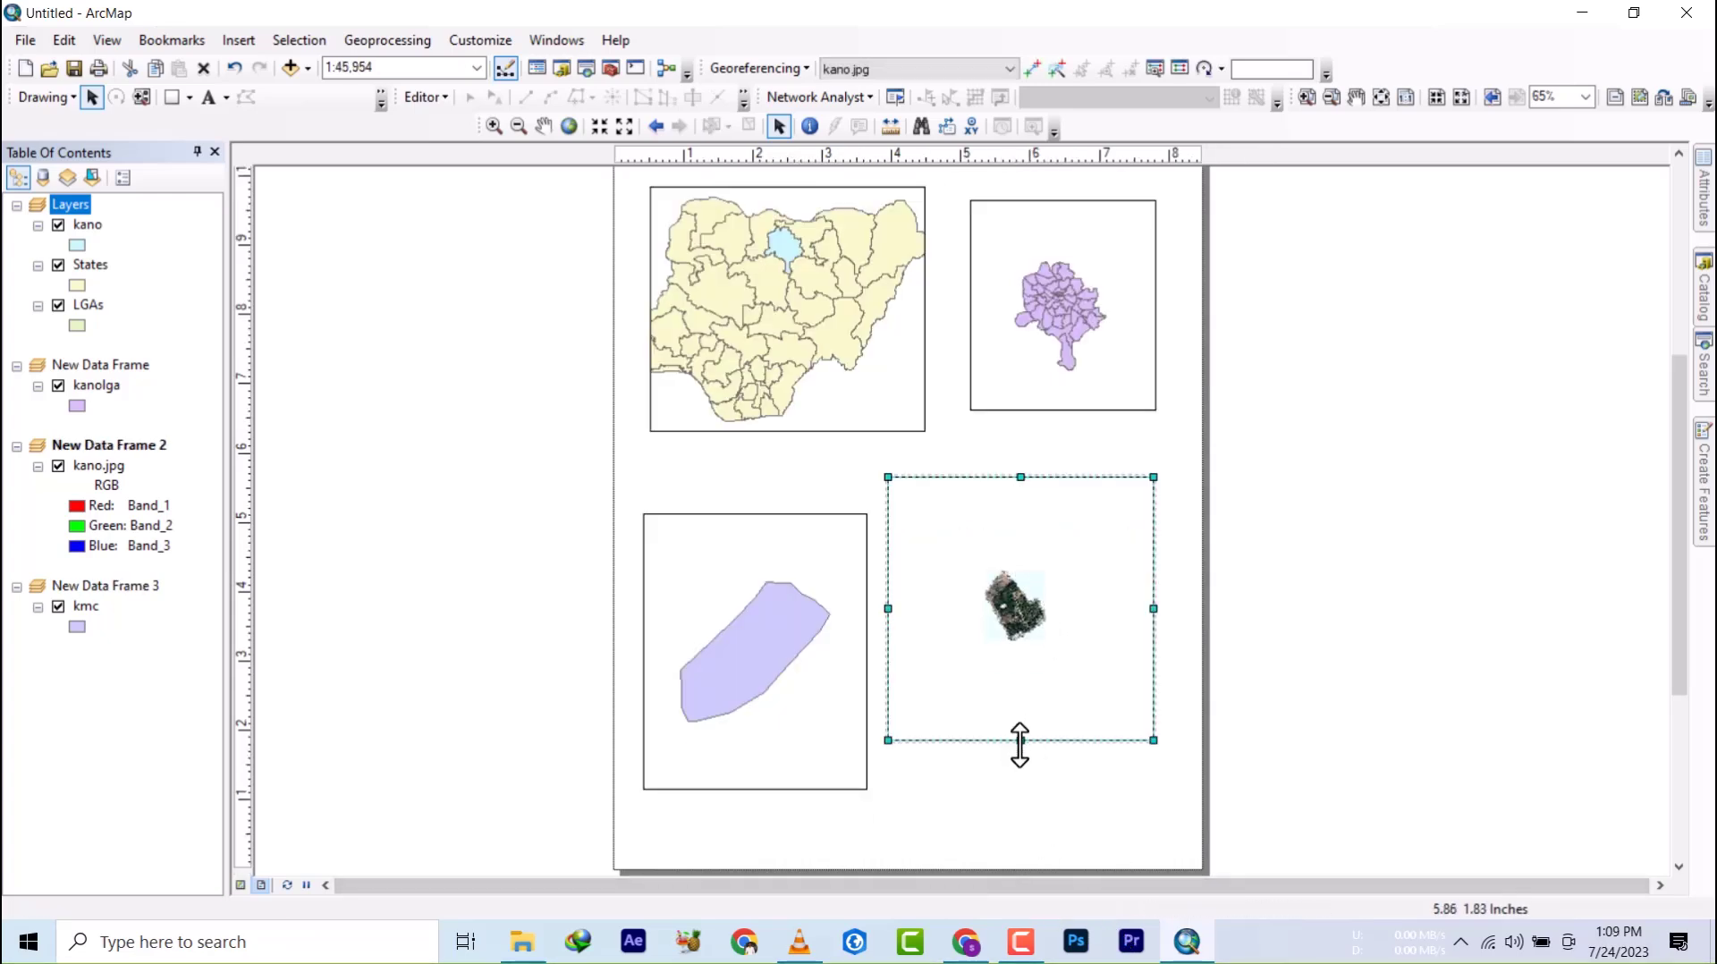
{"action": "left_click_drag", "start_coordinate": [1020, 740], "coordinate": [1033, 795]}
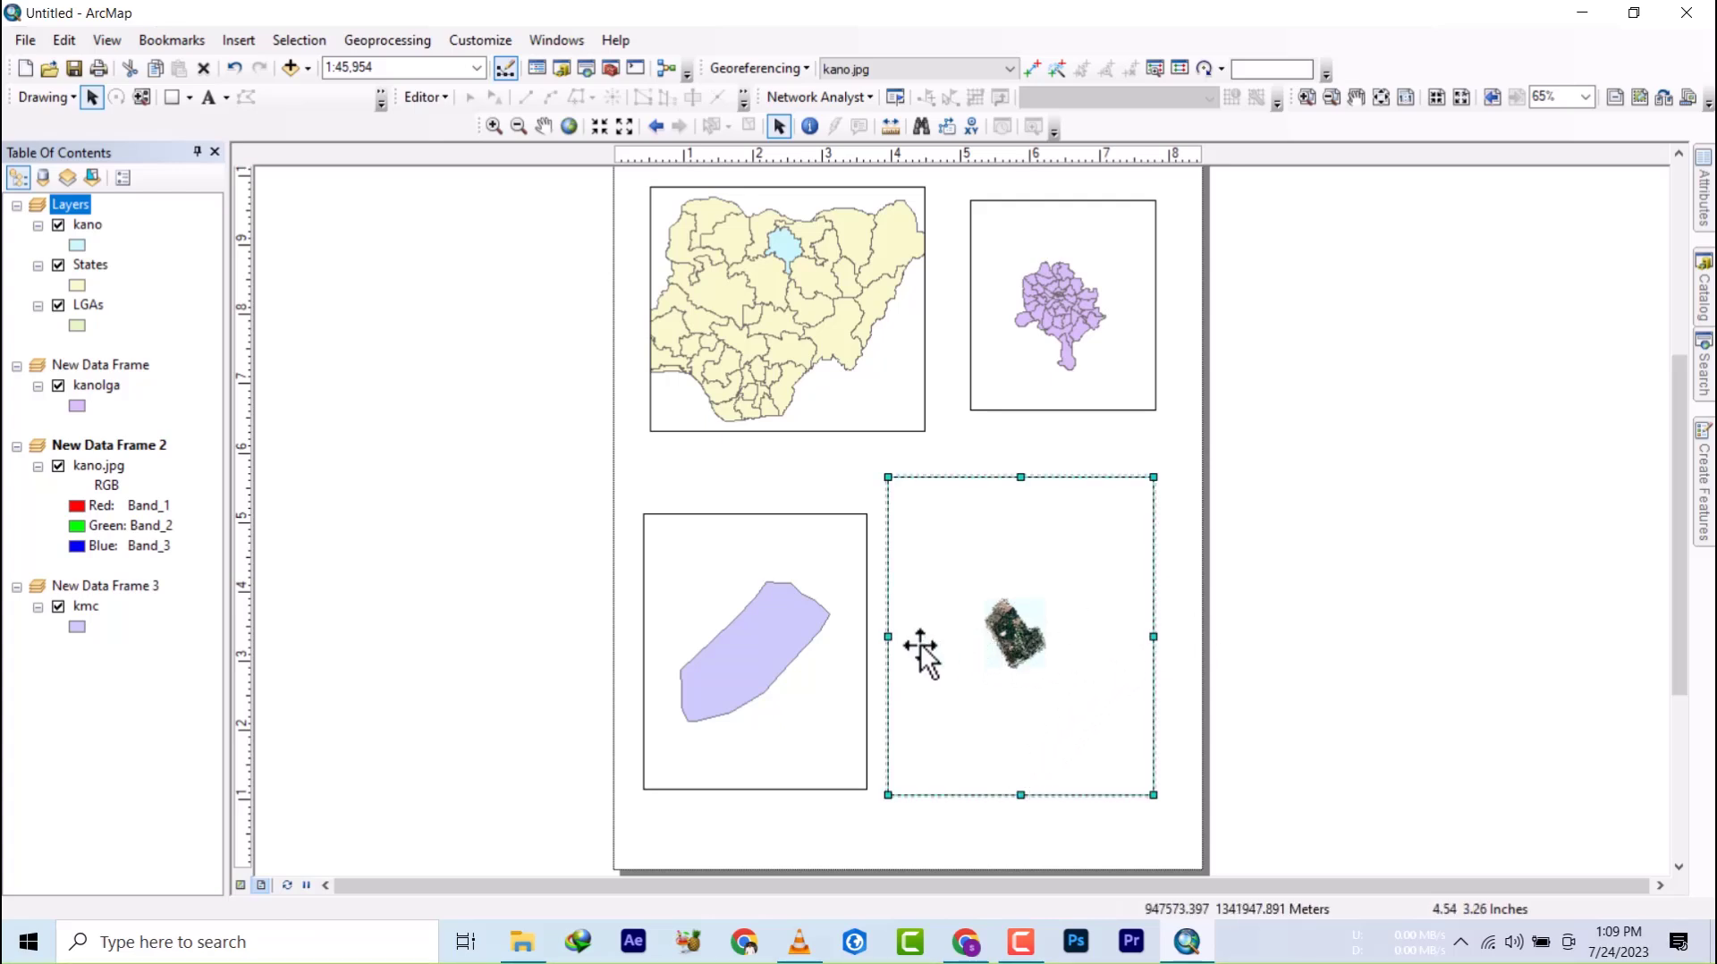
- Extend the kmc data frame to about 4.5 inches high and shift the kano.jpg frame slightly down and to the right
{"action": "left_click", "coordinate": [787, 536]}
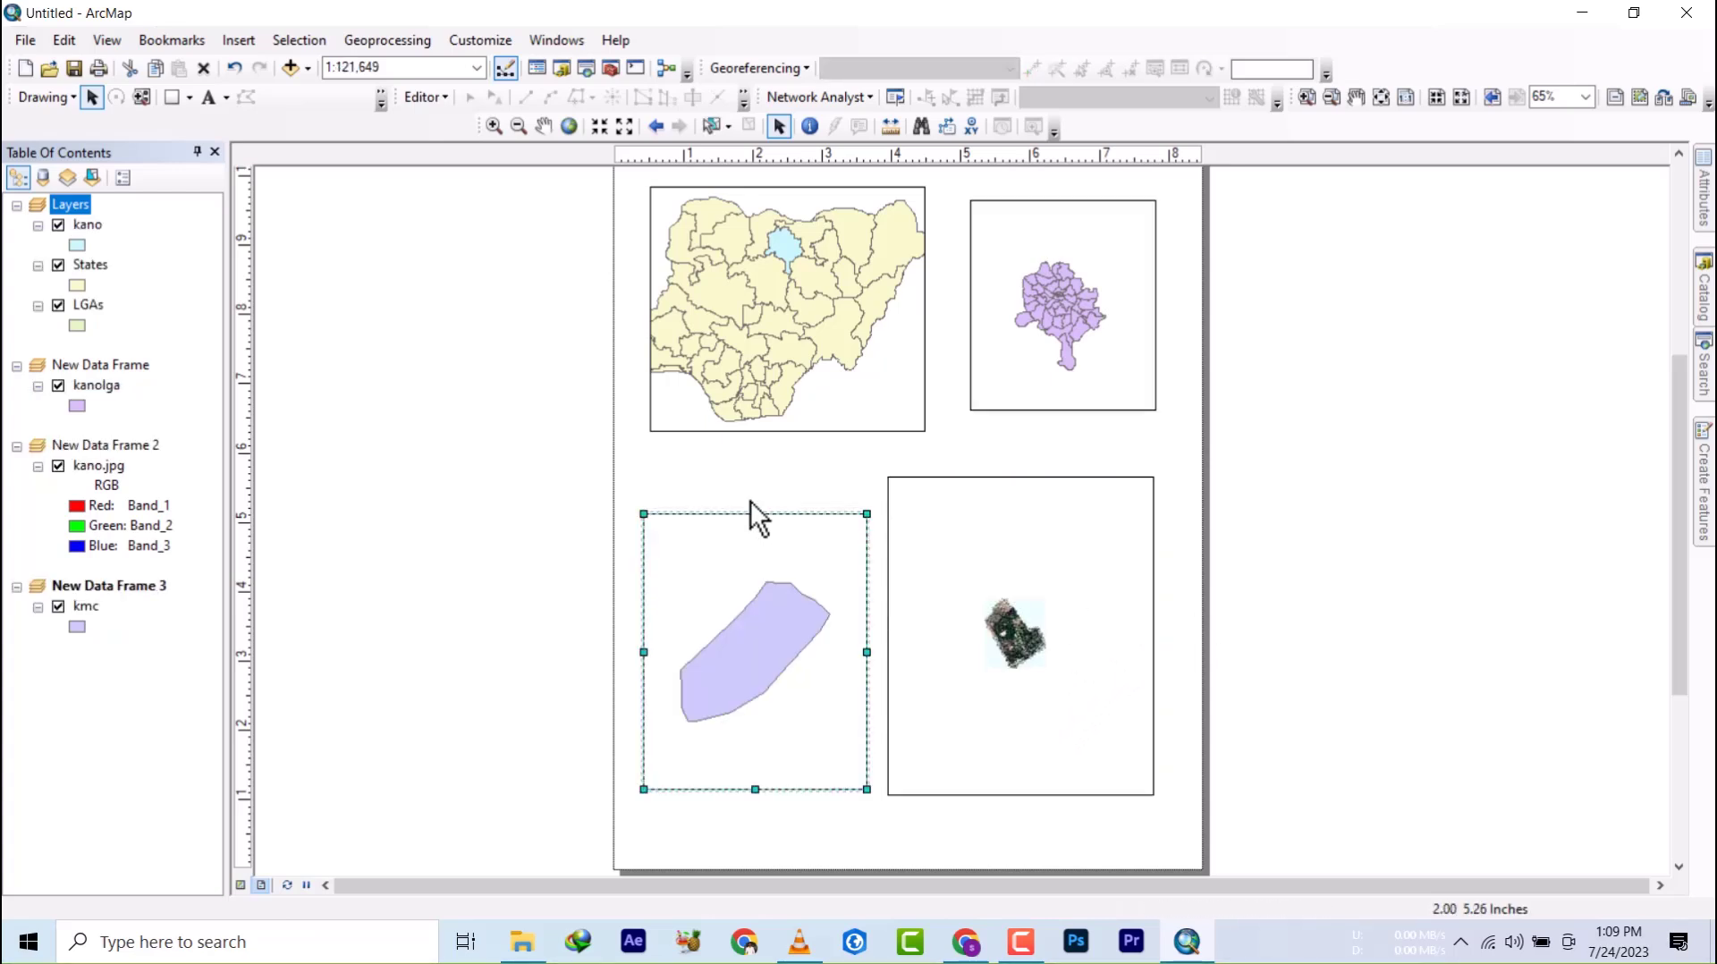
{"action": "left_click_drag", "start_coordinate": [749, 501], "coordinate": [765, 490]}
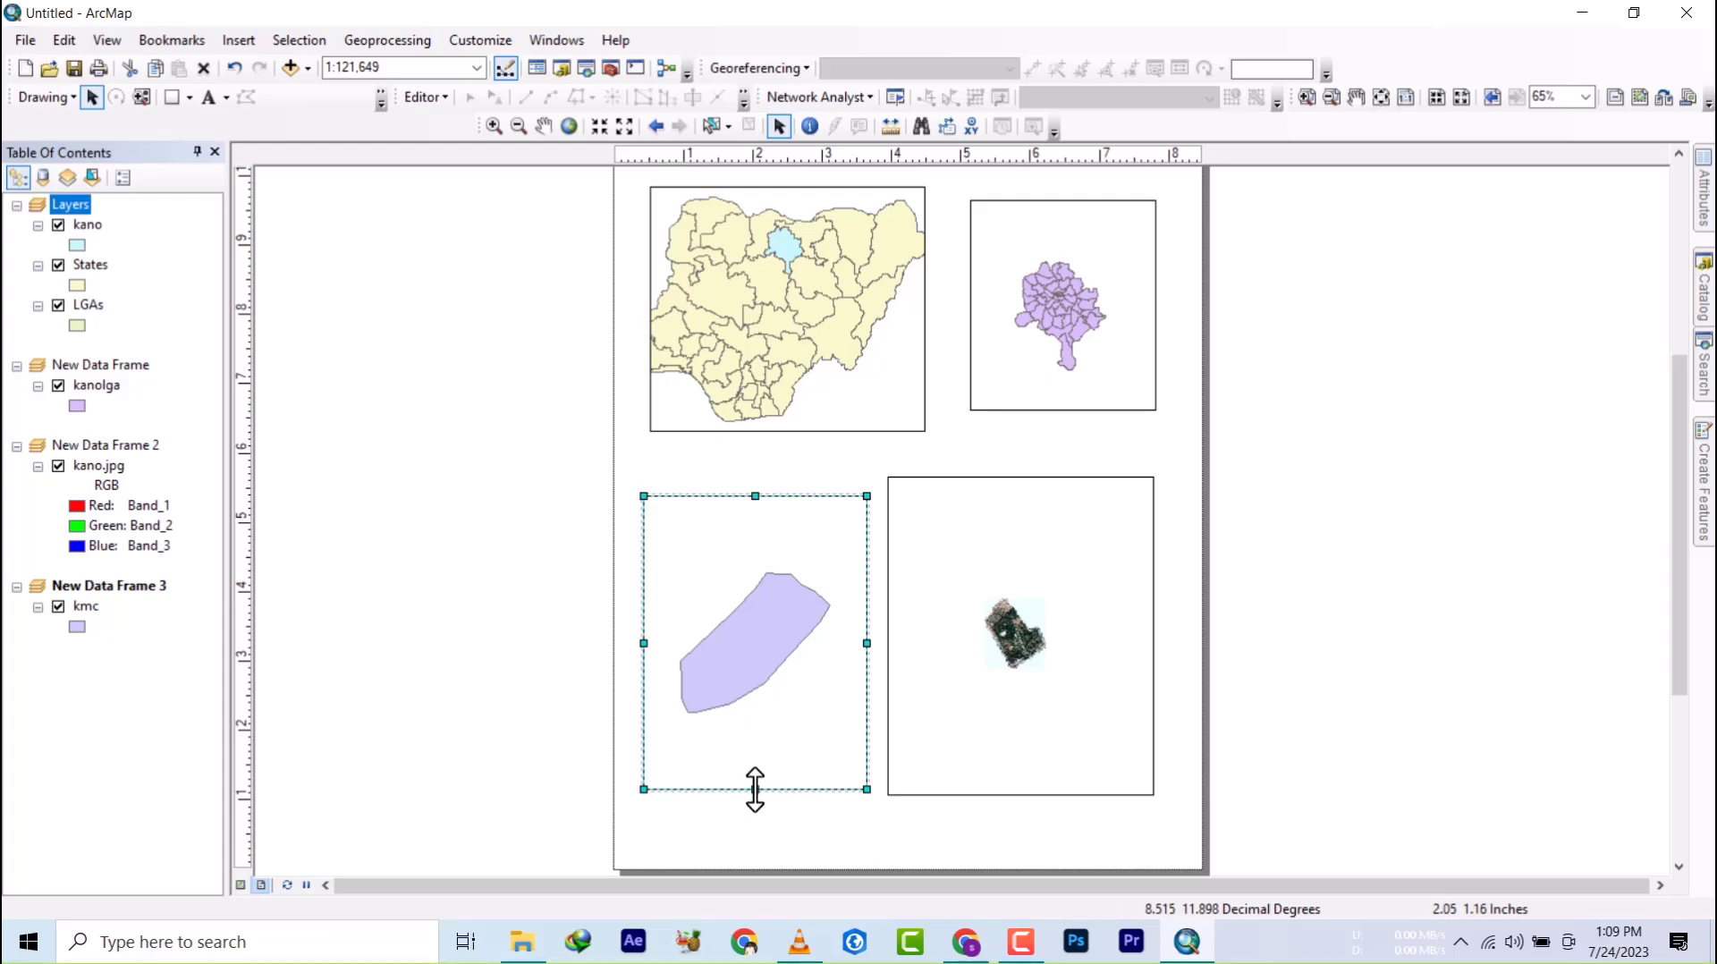
{"action": "left_click_drag", "start_coordinate": [756, 791], "coordinate": [757, 807]}
{"action": "left_click", "coordinate": [983, 651]}
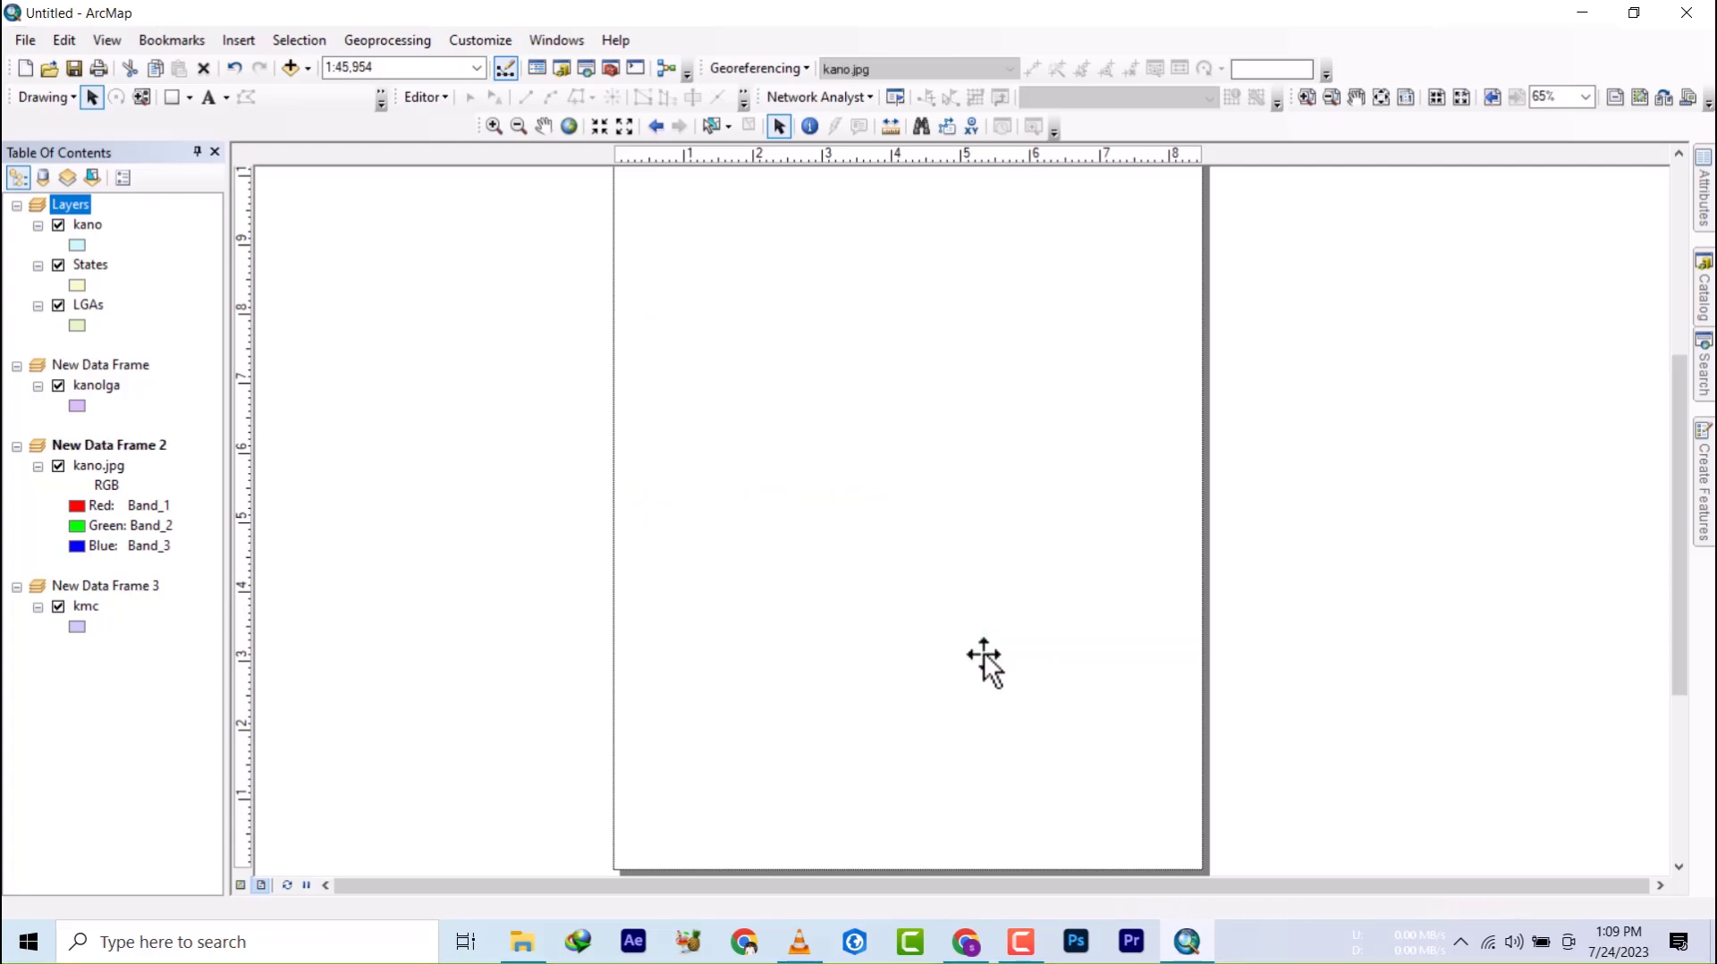
{"action": "left_click_drag", "start_coordinate": [1010, 617], "coordinate": [1021, 623]}
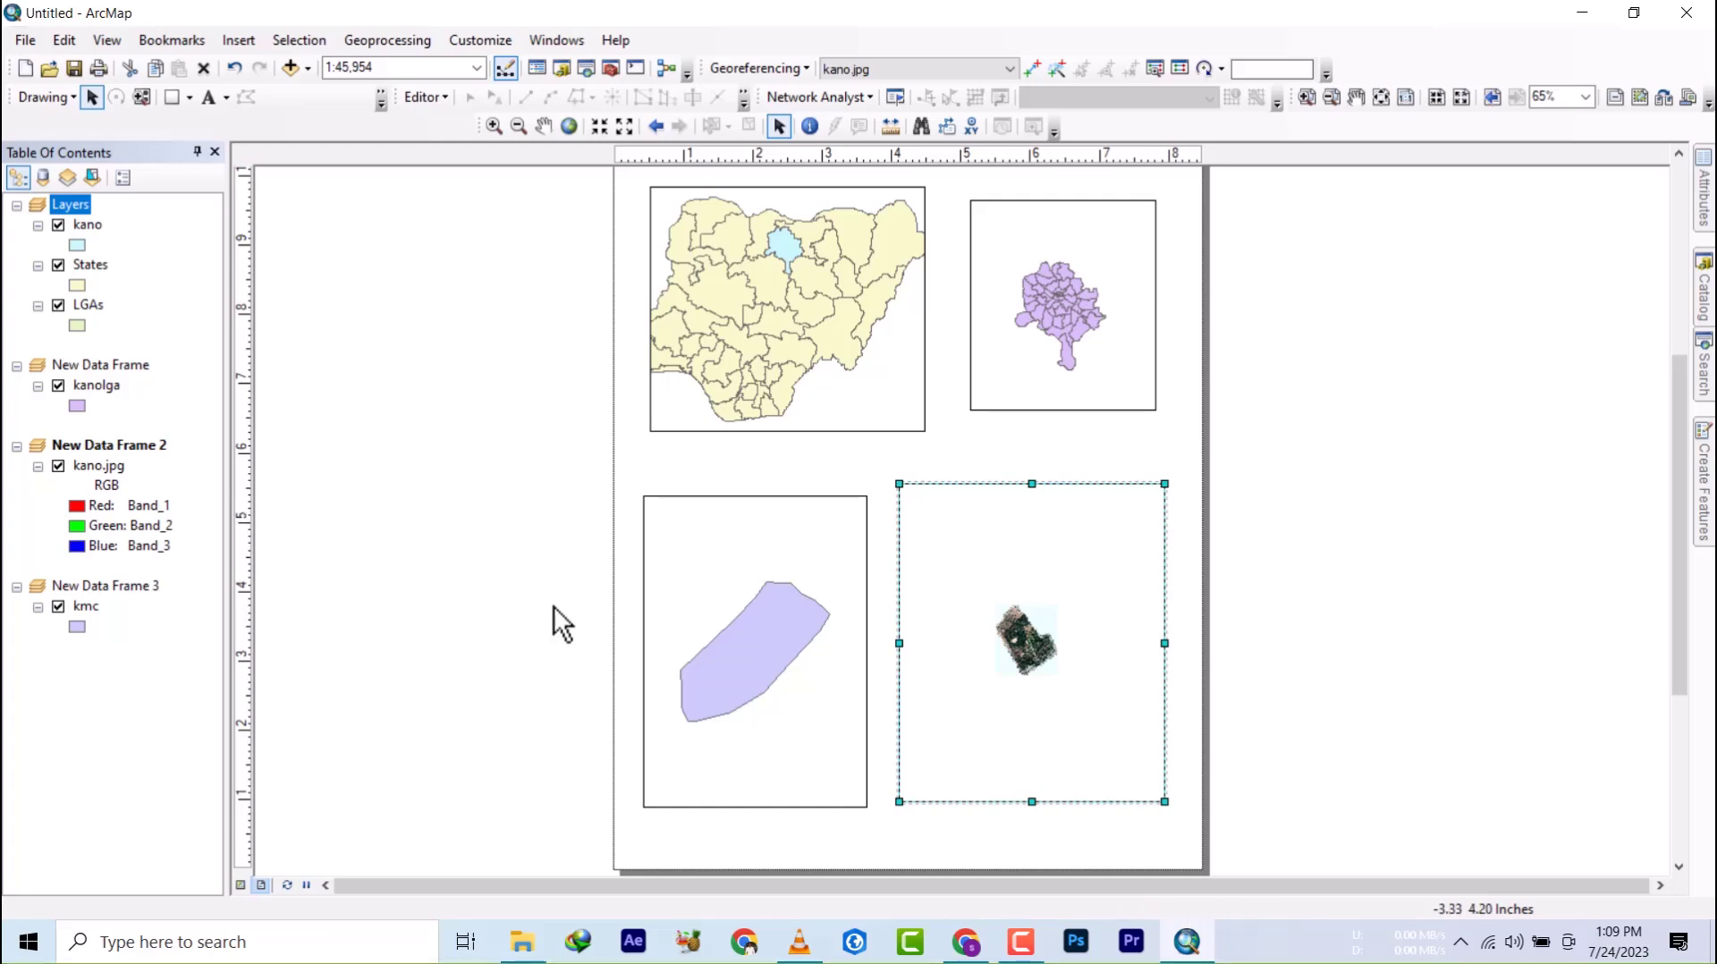
- Enlarge the Kano image to a scale of 1:10,000 and pan it to fit within its data frame
{"action": "left_click", "coordinate": [594, 133]}
{"action": "left_click", "coordinate": [597, 133]}
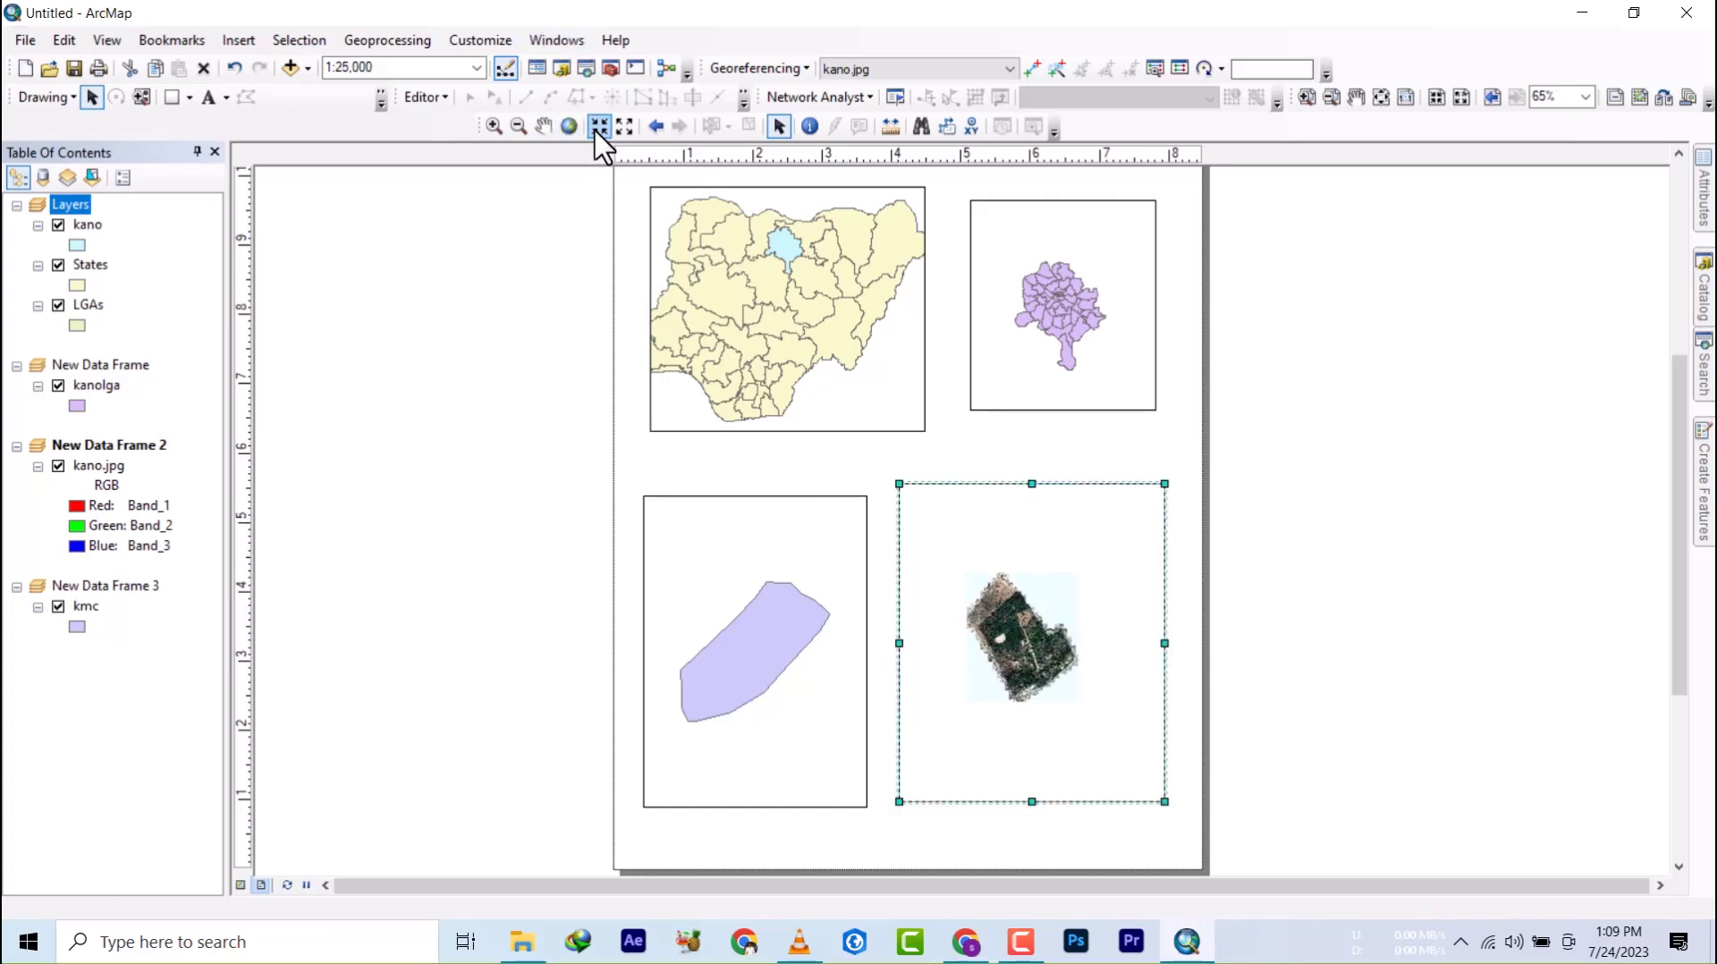
{"action": "left_click", "coordinate": [597, 132]}
{"action": "left_click", "coordinate": [597, 133]}
{"action": "left_click", "coordinate": [598, 132]}
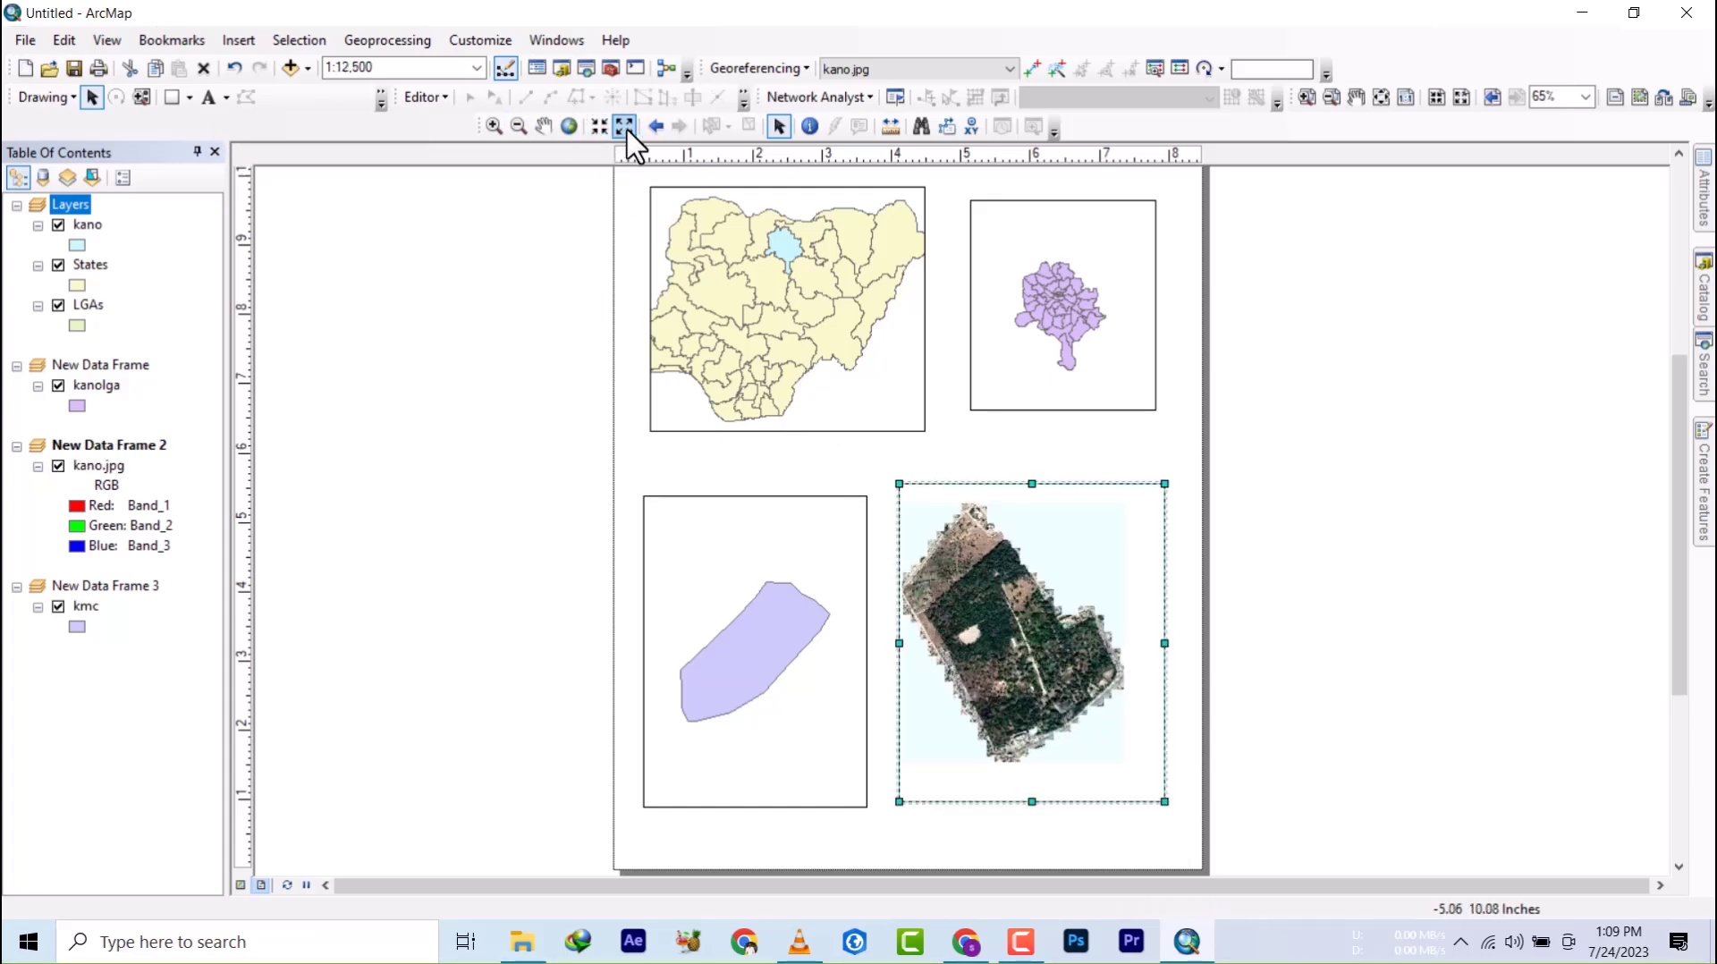
{"action": "left_click", "coordinate": [544, 125]}
{"action": "left_click_drag", "start_coordinate": [957, 567], "coordinate": [975, 580]}
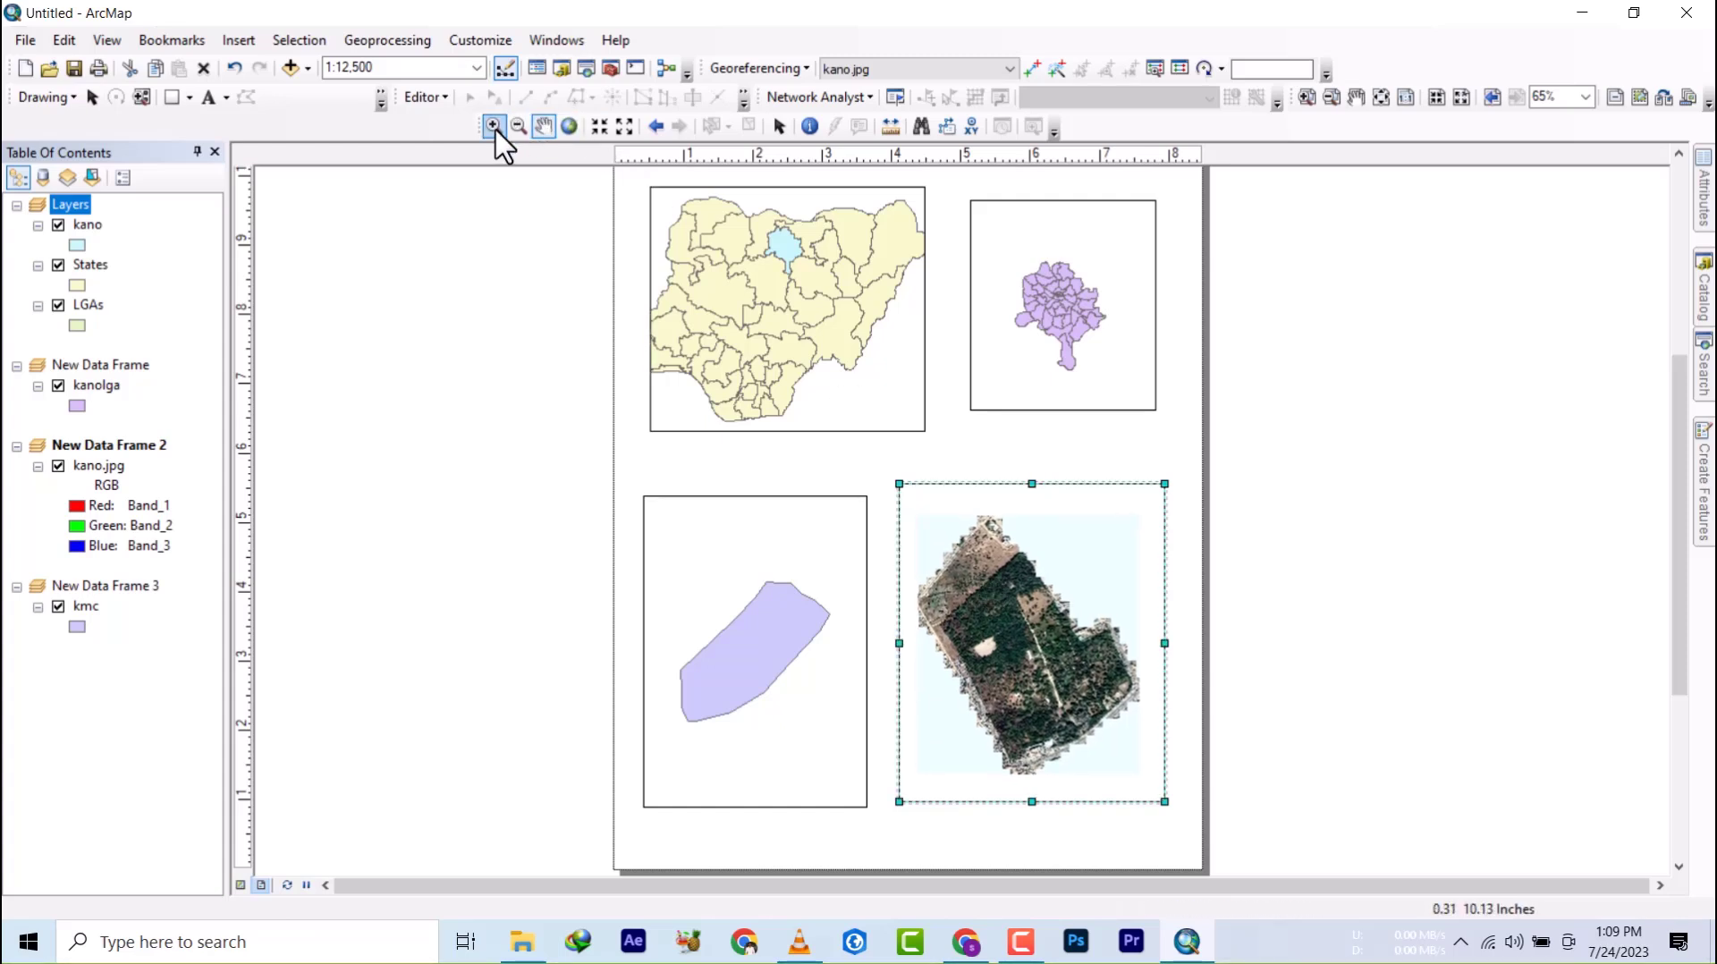
{"action": "left_click", "coordinate": [599, 126]}
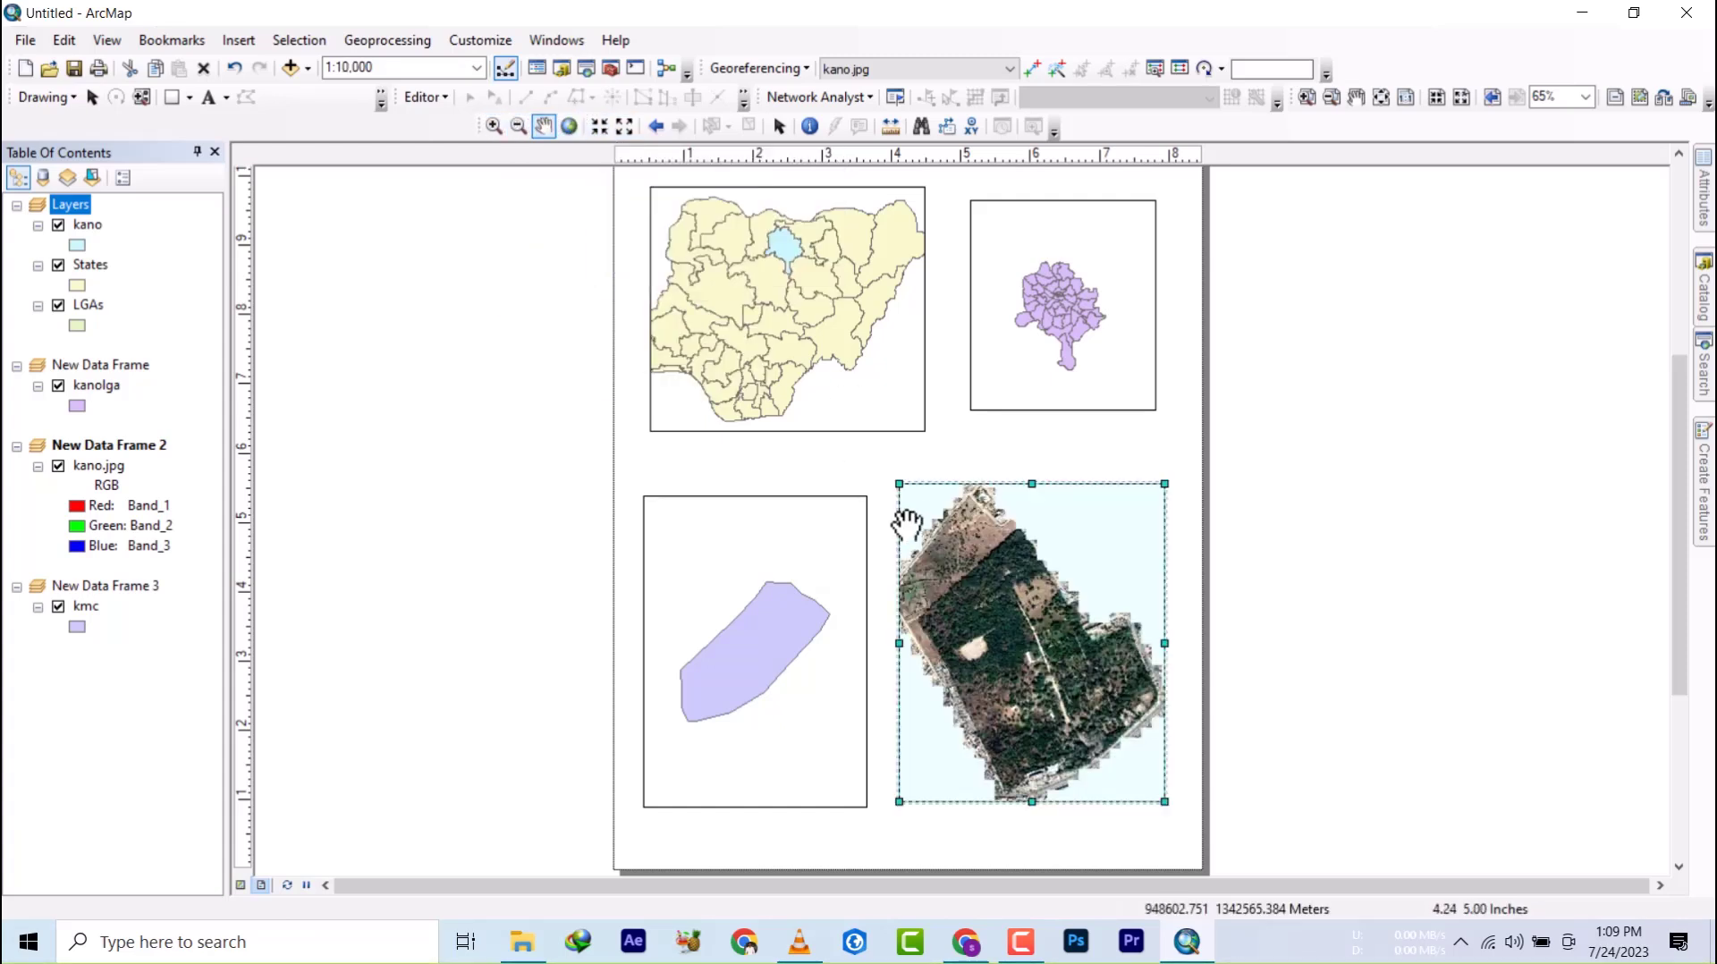
{"action": "left_click_drag", "start_coordinate": [982, 615], "coordinate": [1015, 630]}
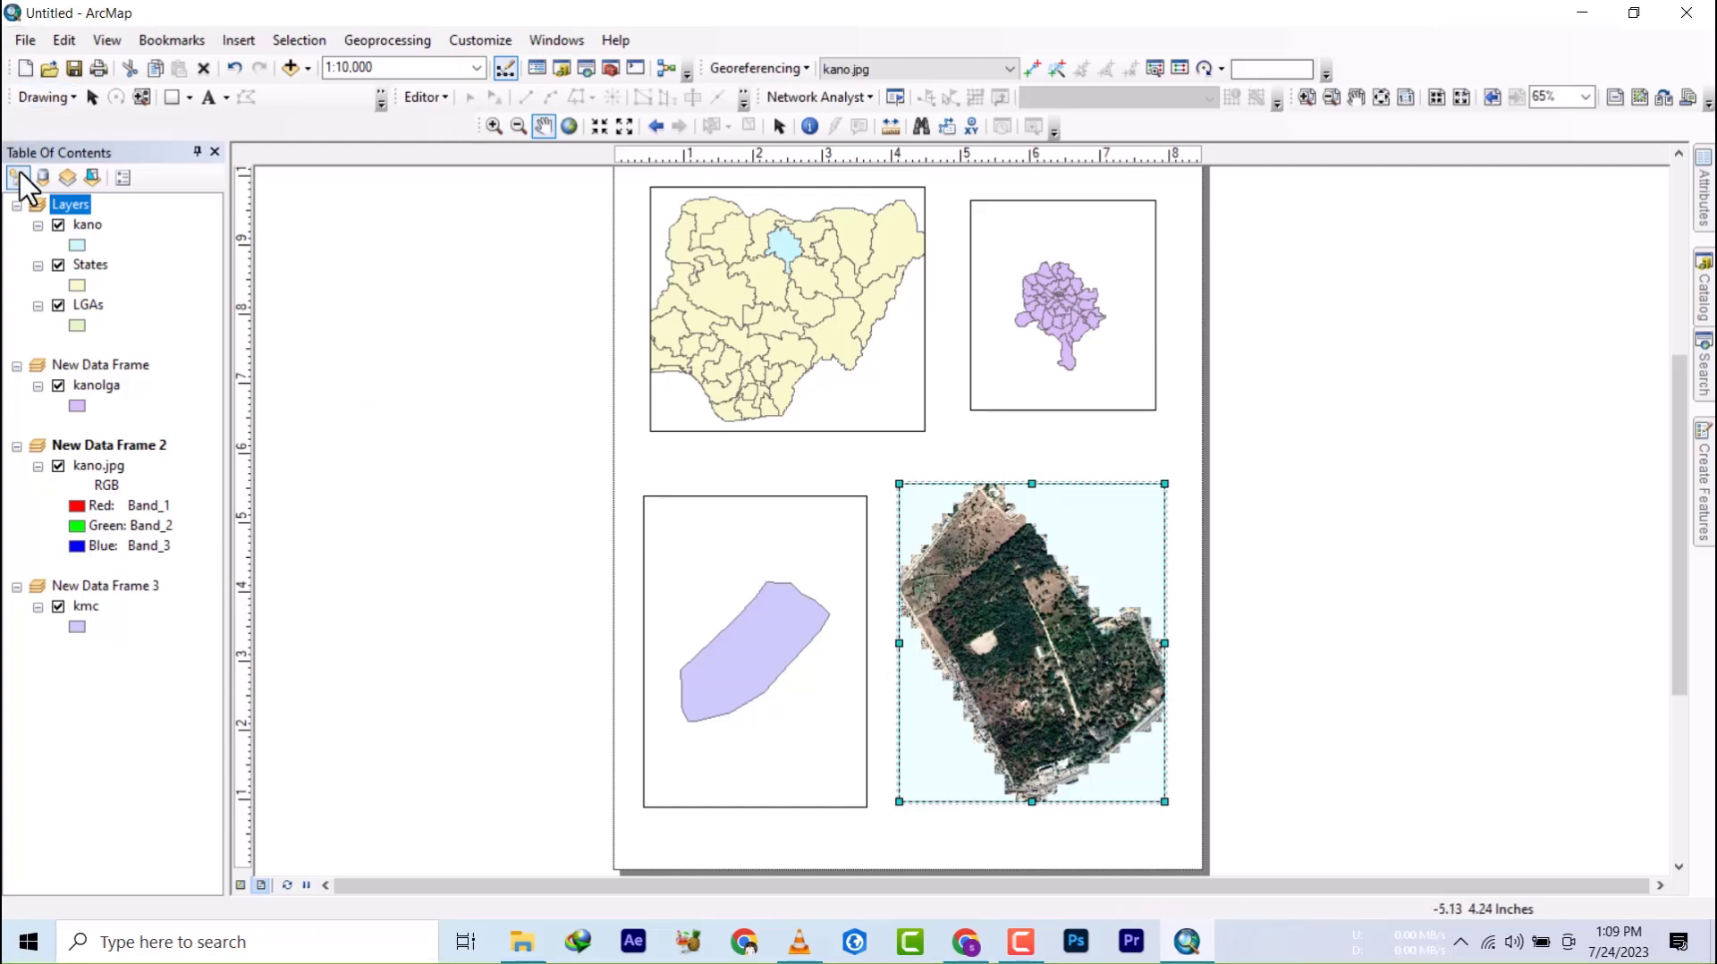
- Activate New Data Frame 3 and enlarge its kmc map to a scale of 1:100,000
{"action": "right_click", "coordinate": [116, 365]}
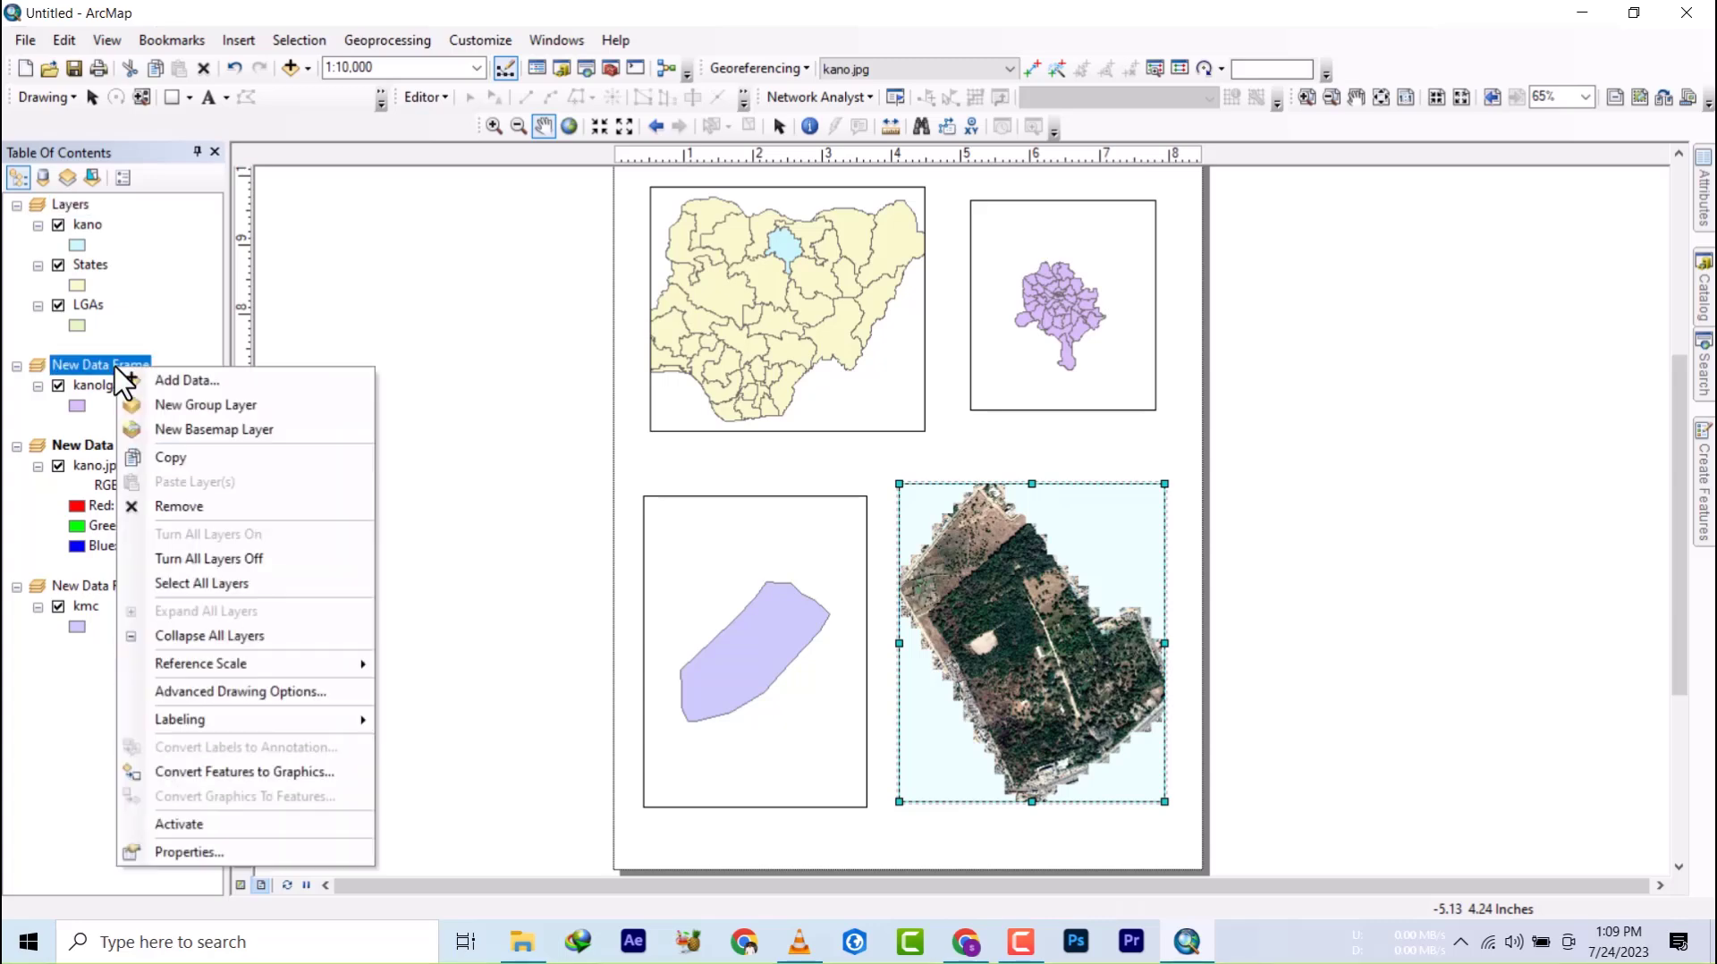
{"action": "right_click", "coordinate": [67, 586]}
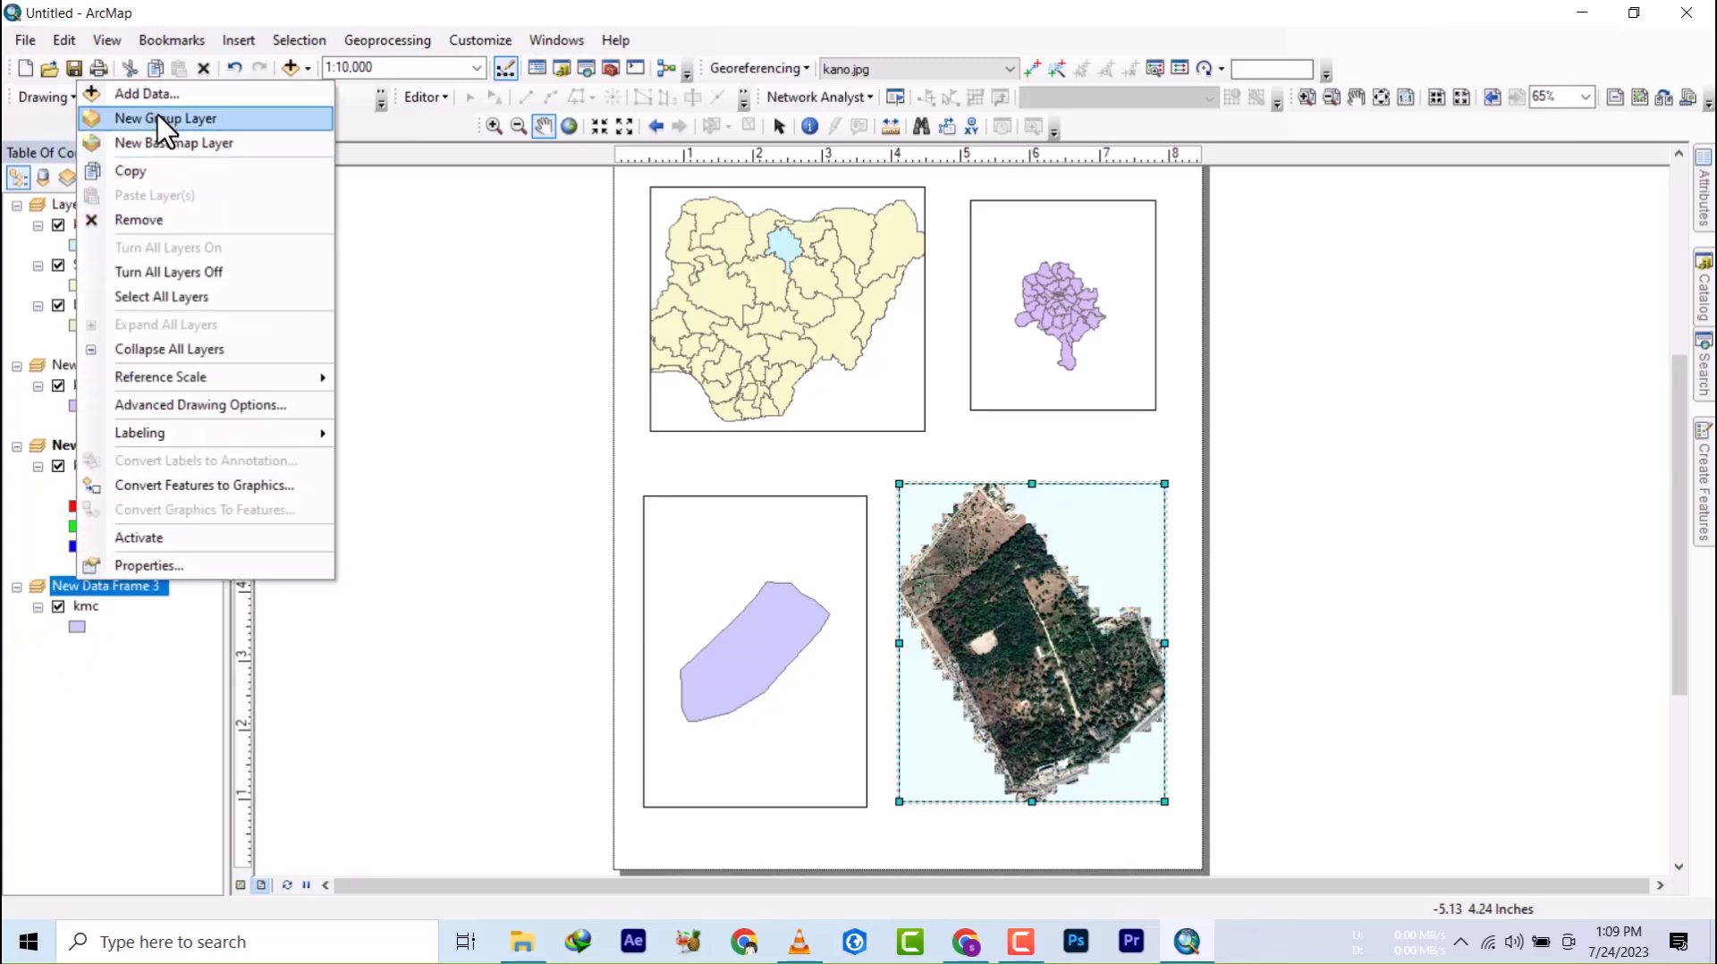
{"action": "left_click", "coordinate": [151, 537]}
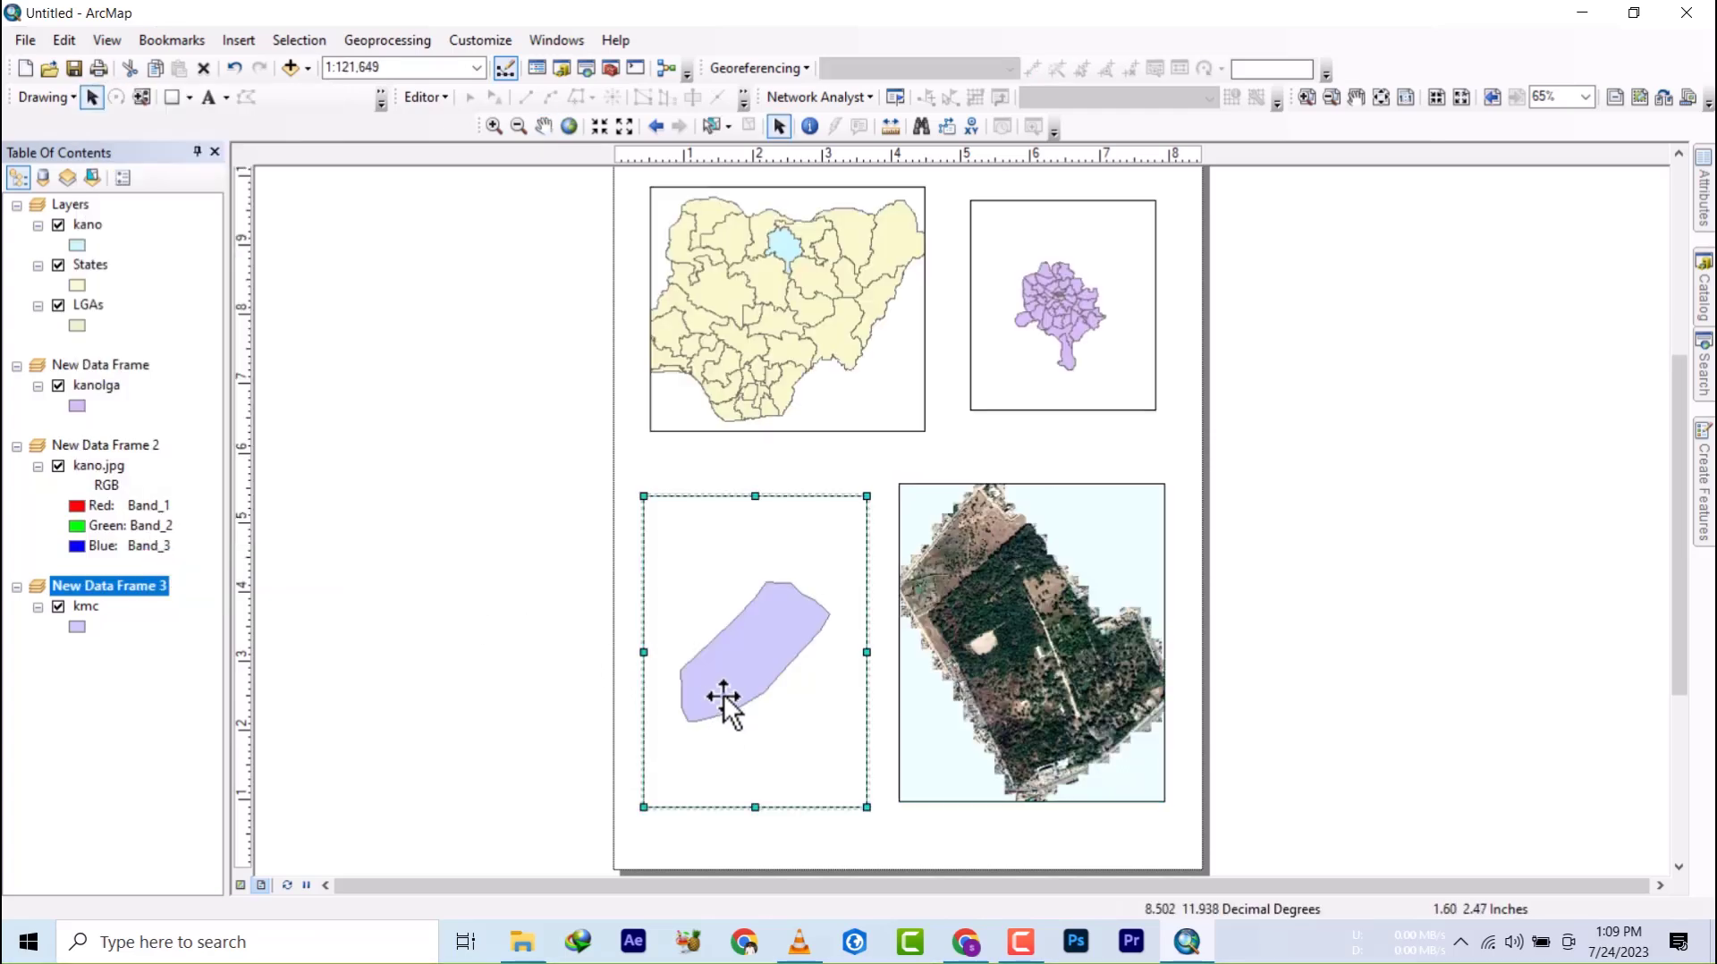
{"action": "left_click", "coordinate": [599, 127]}
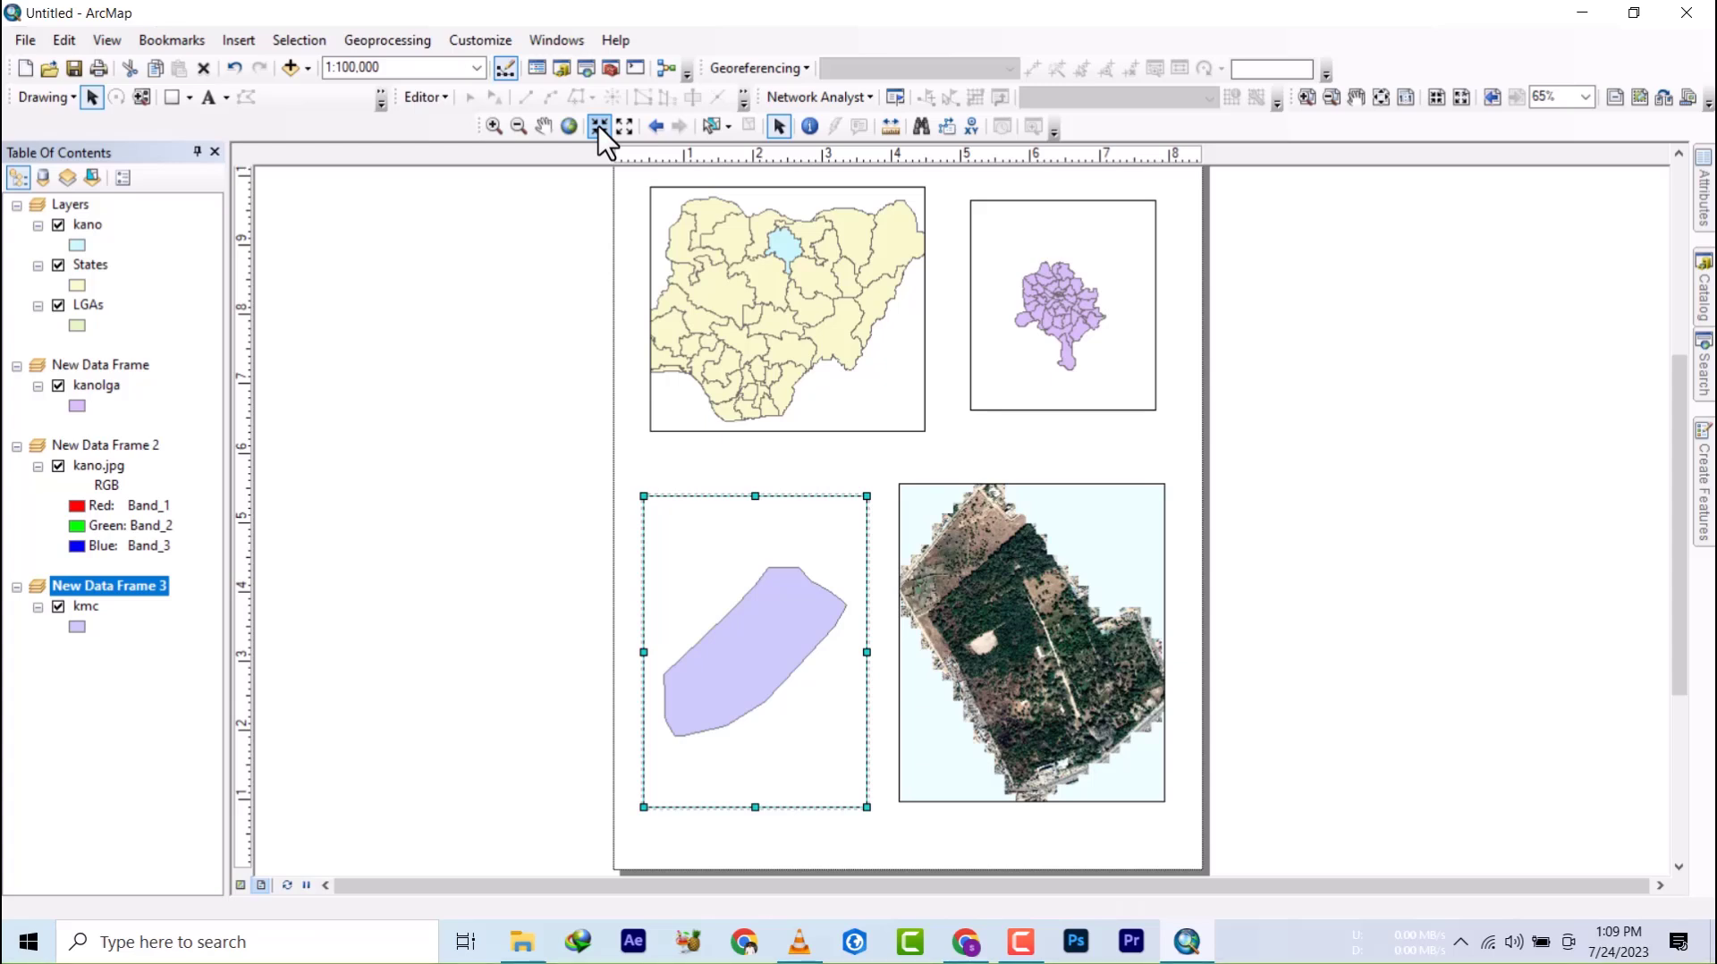
{"action": "left_click", "coordinate": [599, 126]}
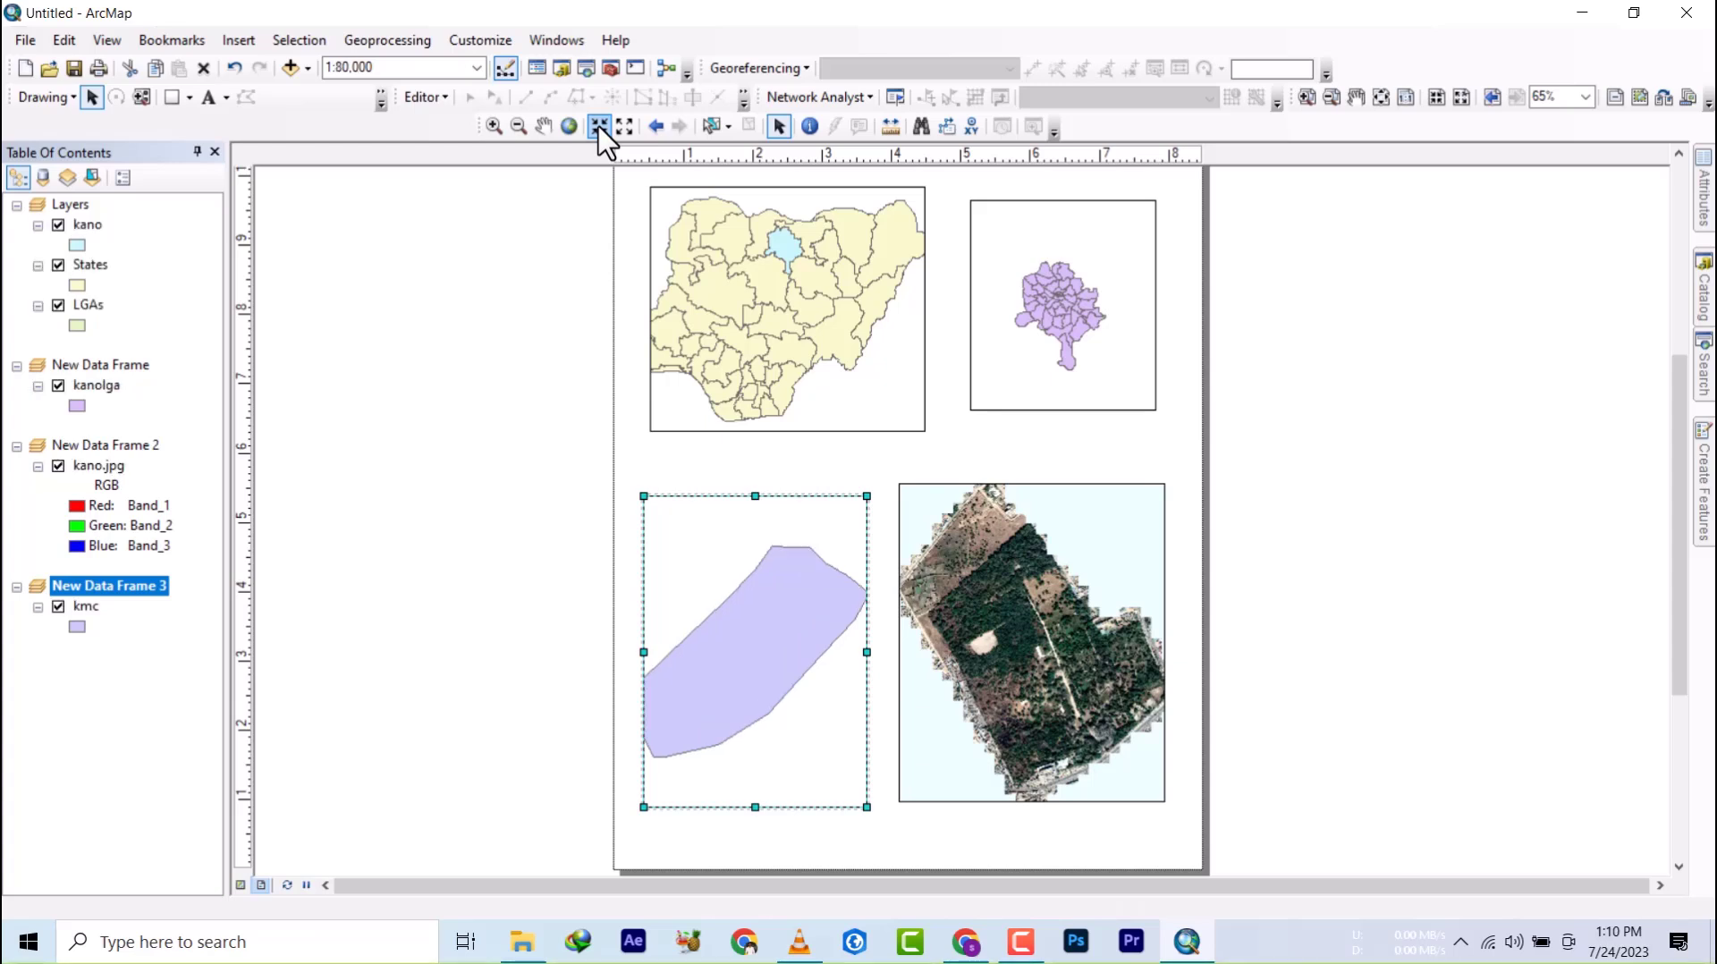
{"action": "left_click", "coordinate": [624, 126]}
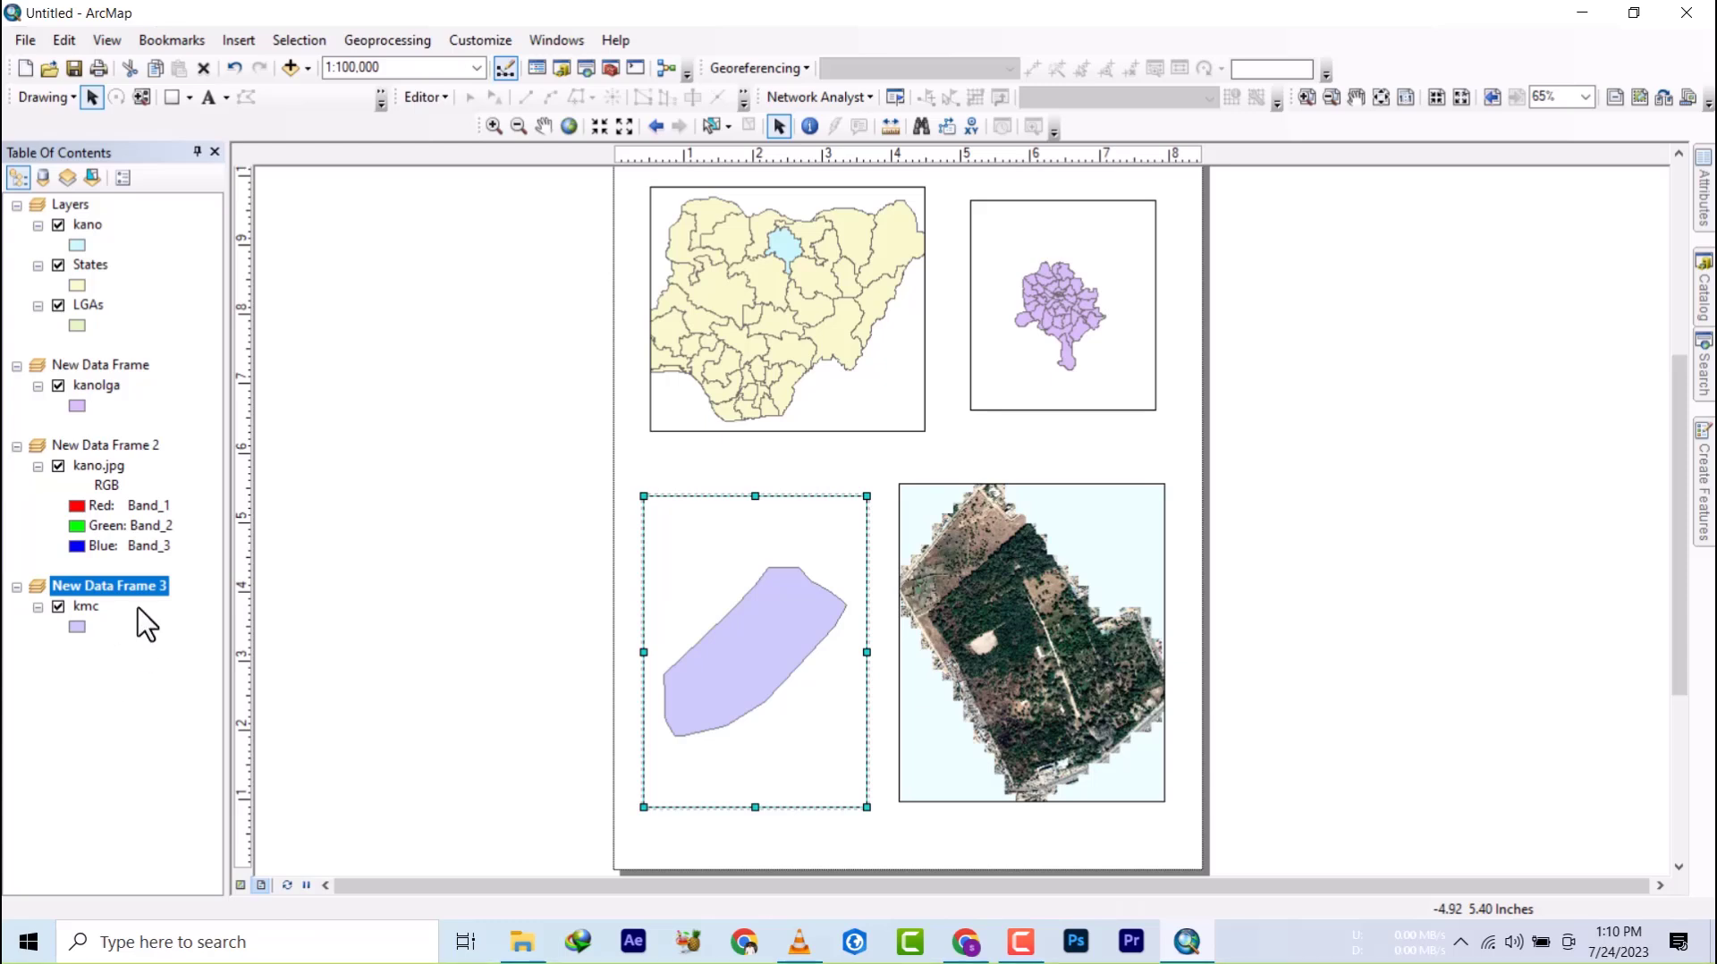
- Copy the kanolga layer into New Data Frame 3 beneath kmc and give it the Hollow symbol
{"action": "left_click", "coordinate": [89, 387]}
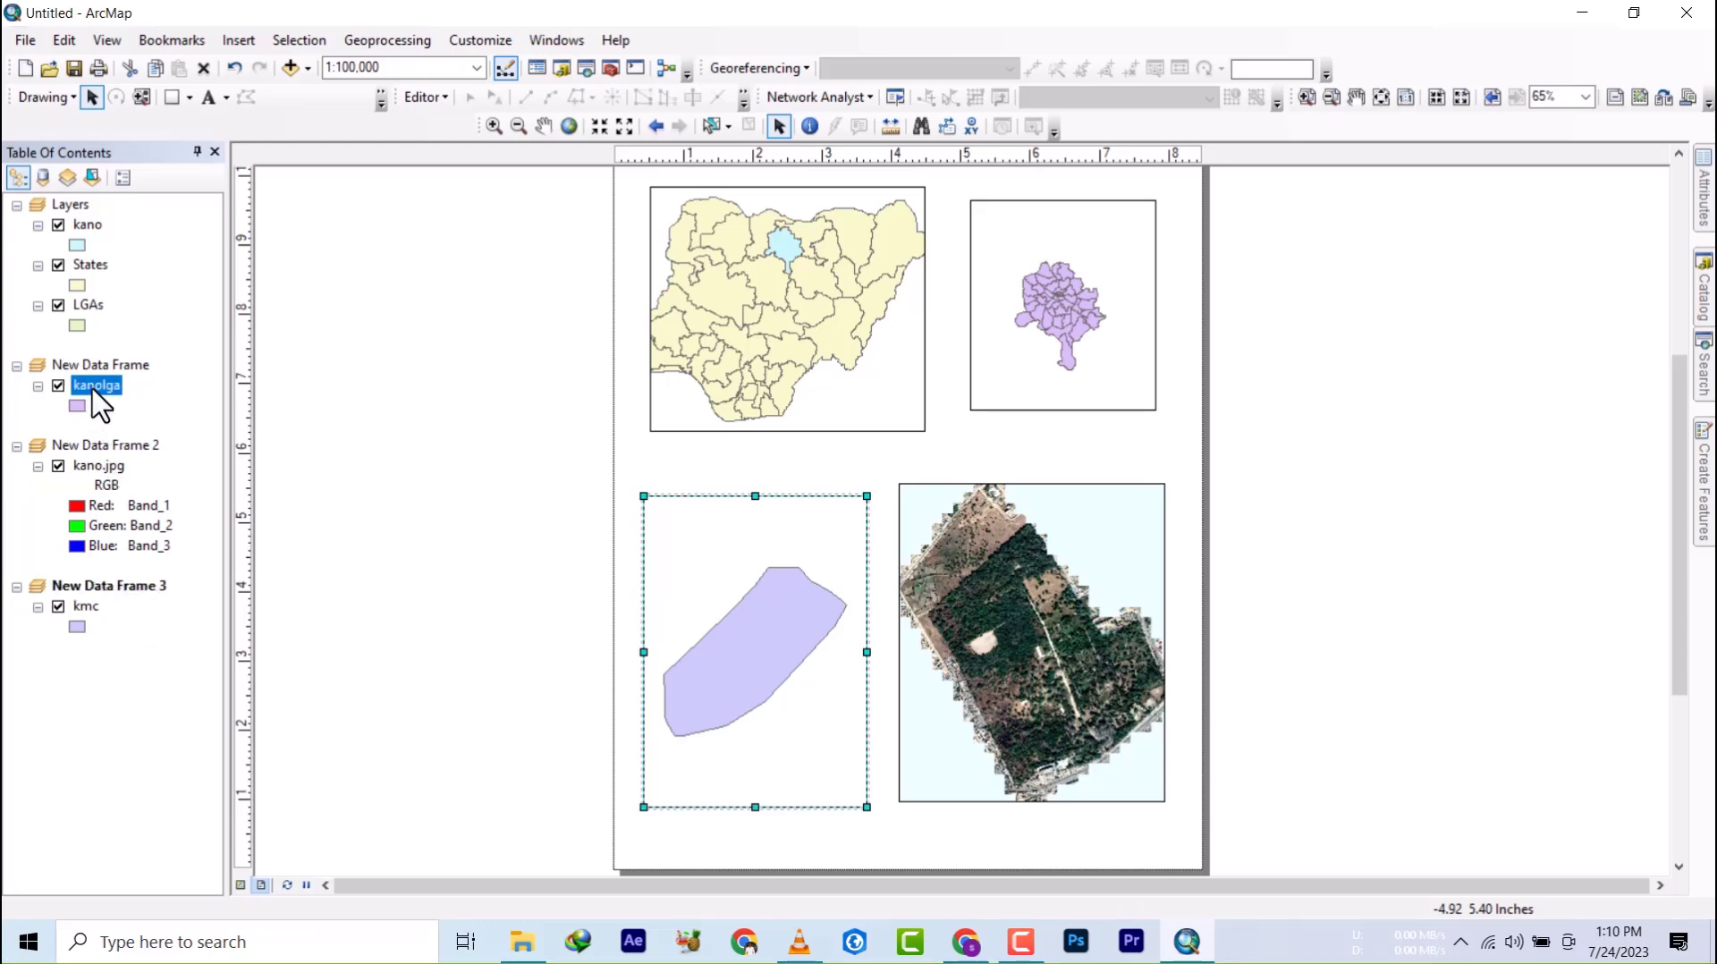
{"action": "left_click_drag", "start_coordinate": [97, 656], "coordinate": [98, 660]}
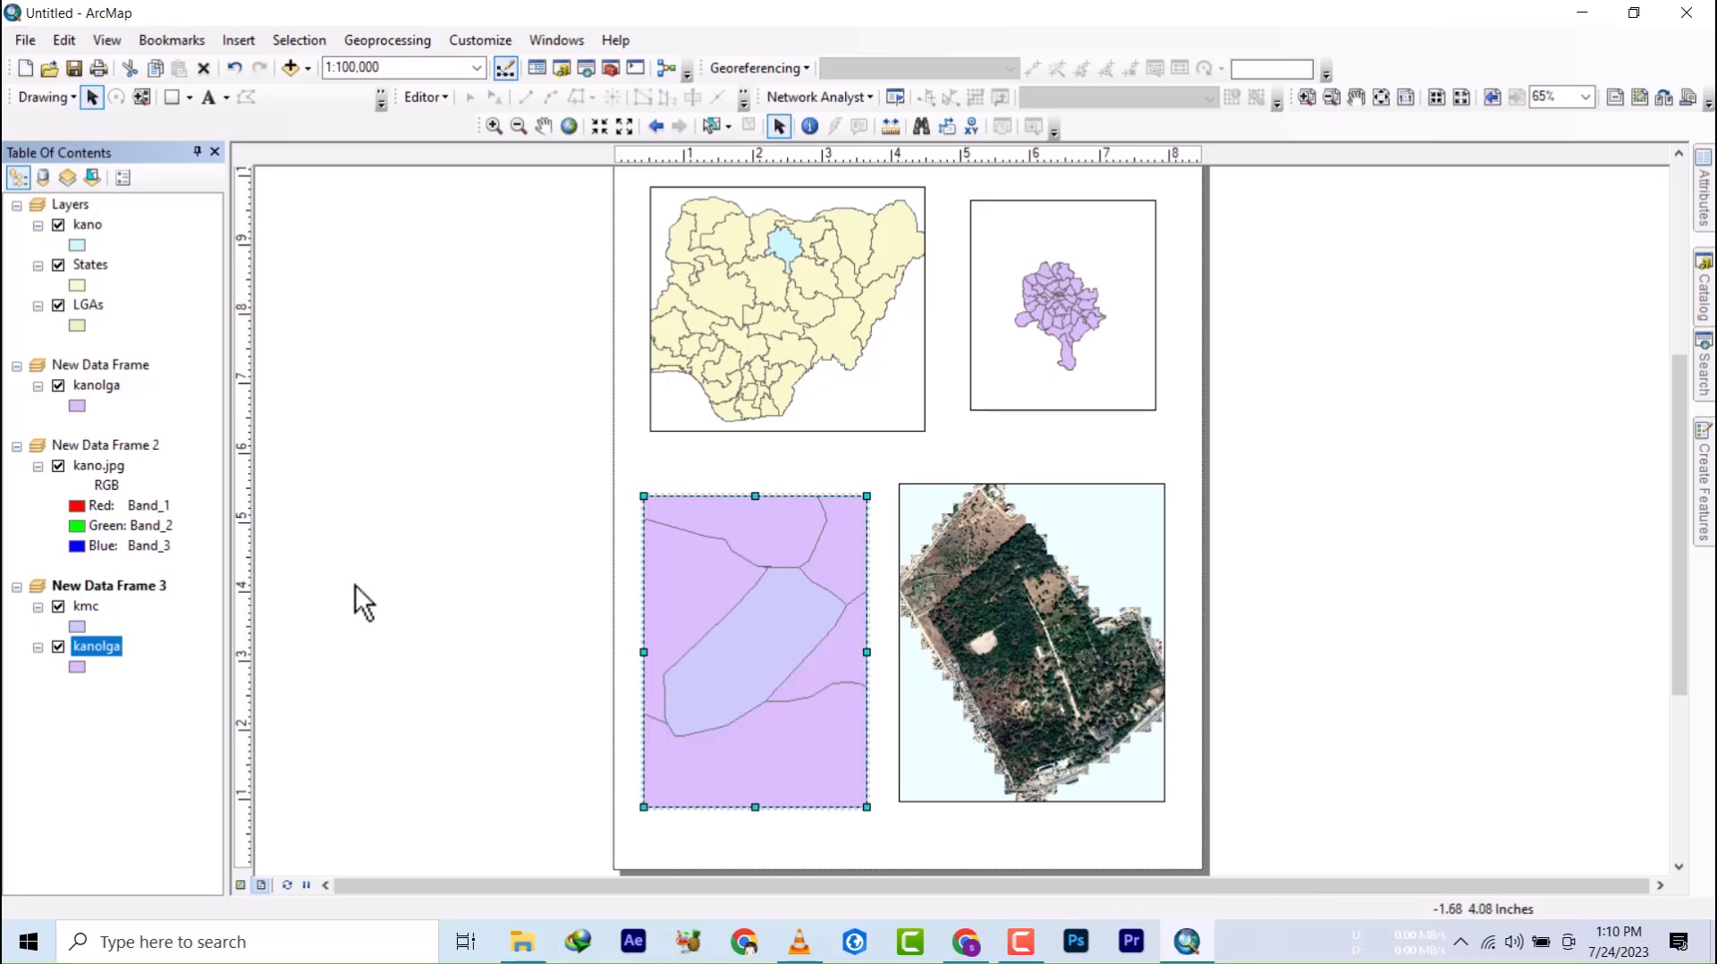
{"action": "left_click", "coordinate": [76, 668]}
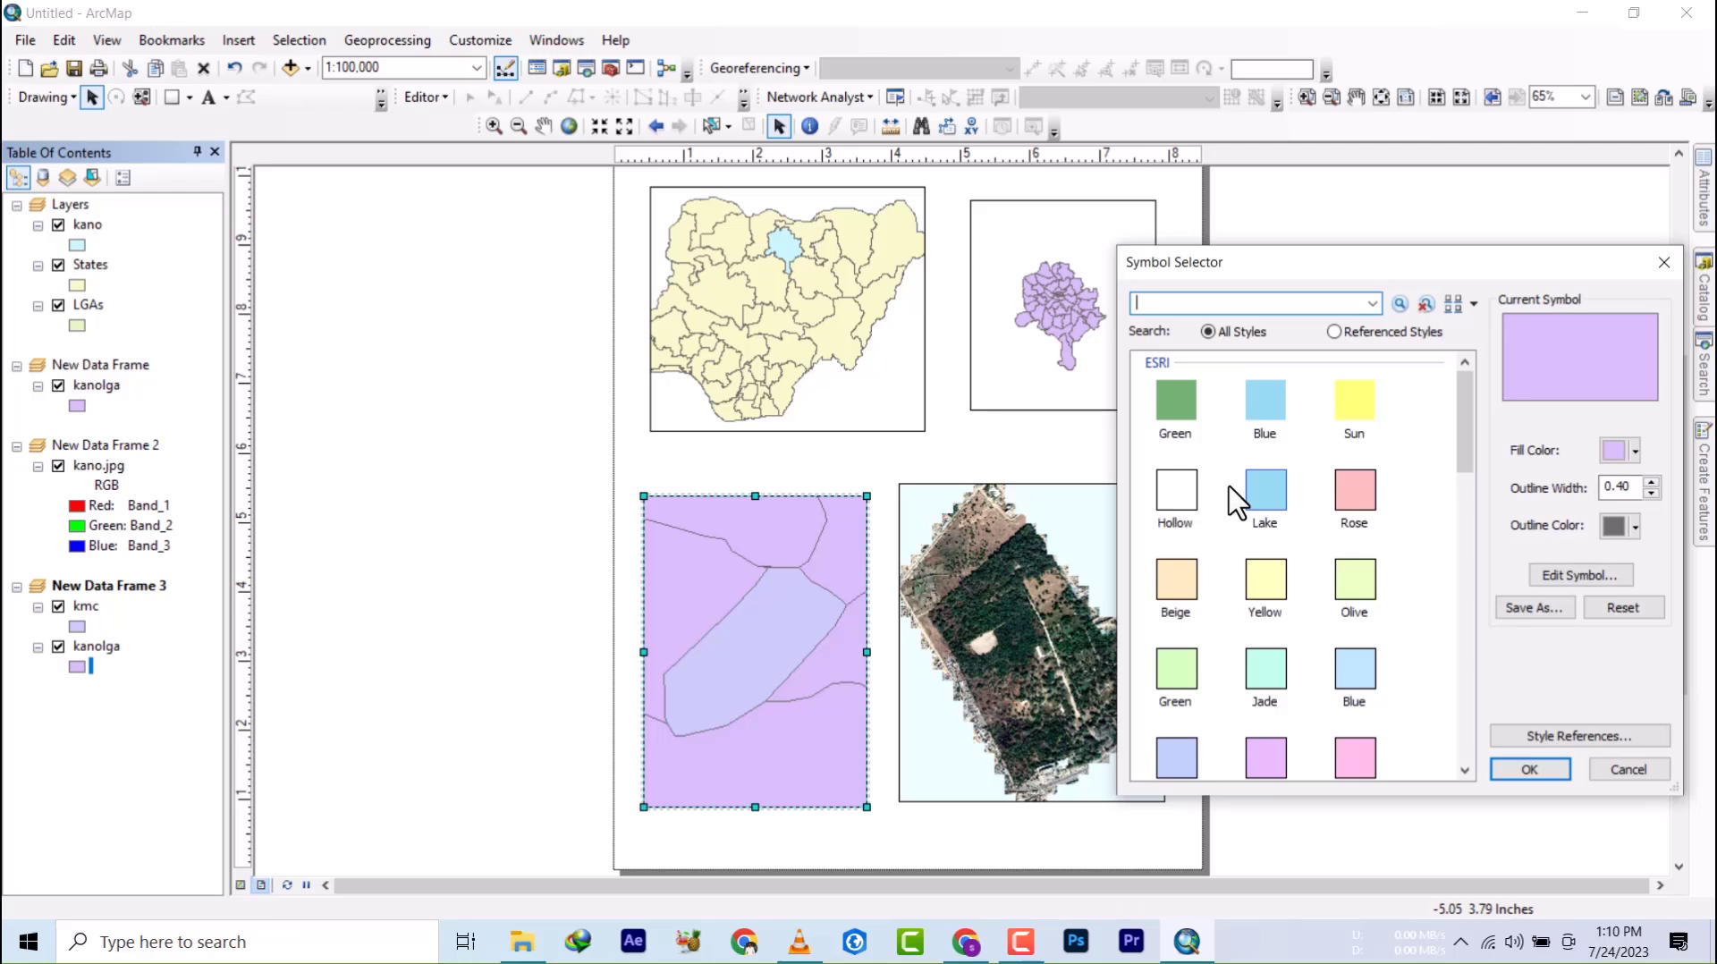
{"action": "double_click", "coordinate": [1176, 495]}
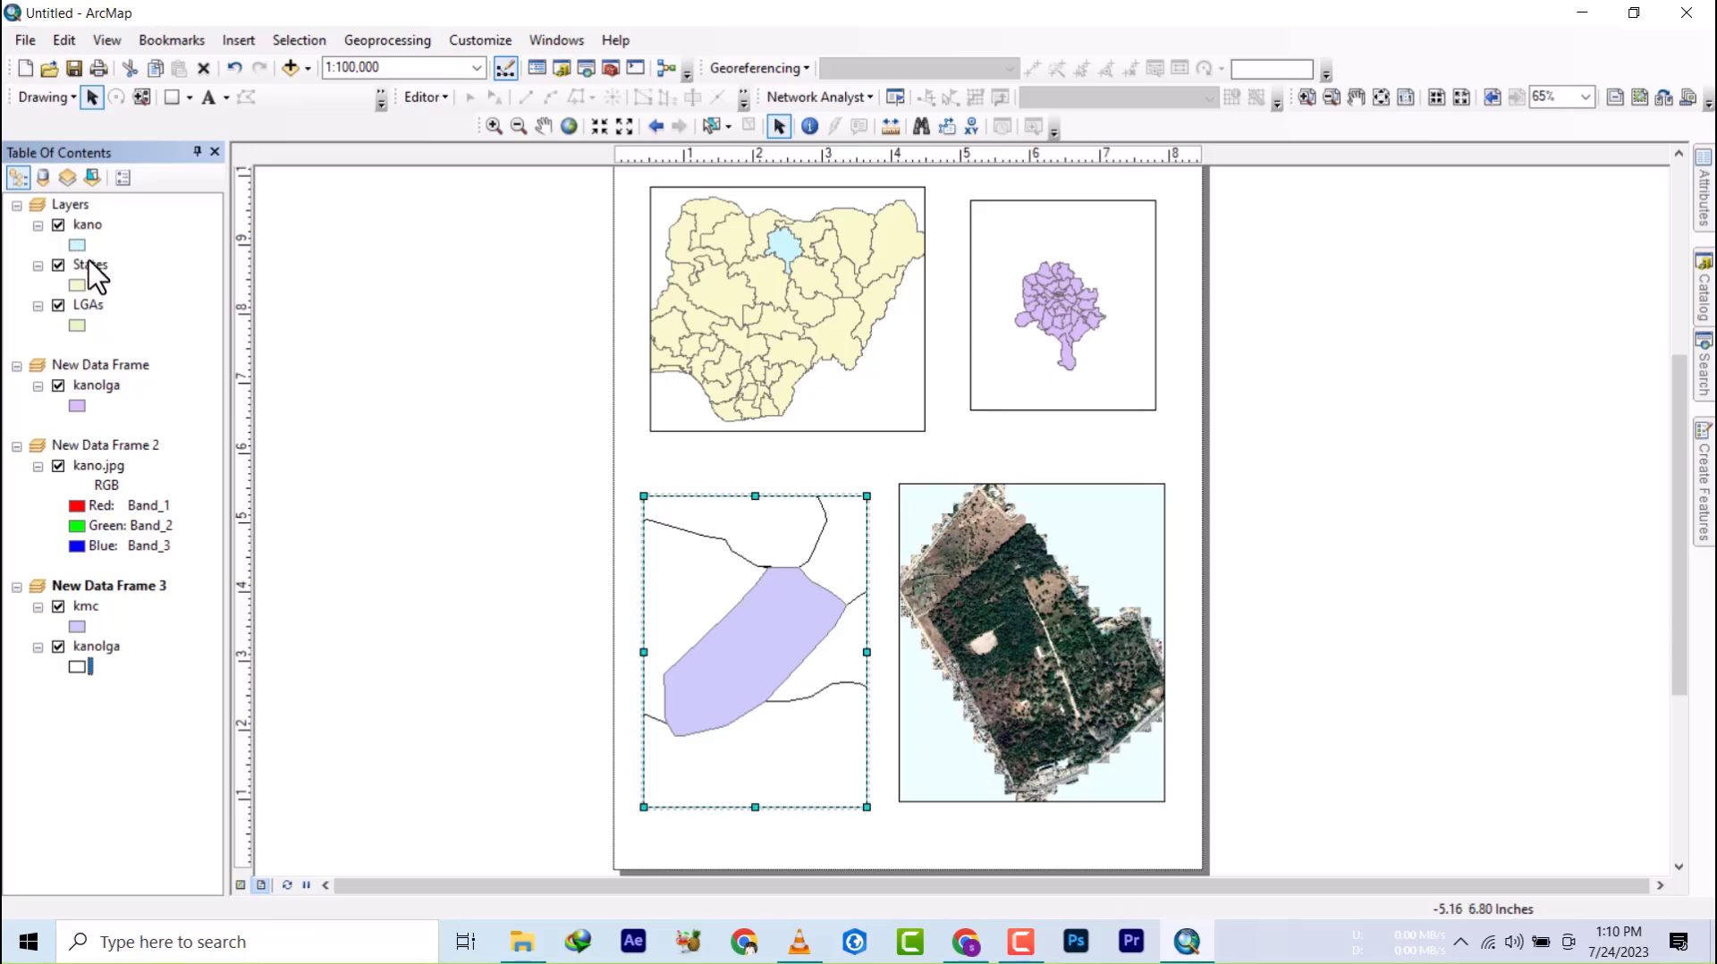
- Copy the States layer into New Data Frame beneath kanolga and apply the Hollow symbol to it
{"action": "mouse_move", "coordinate": [89, 269]}
{"action": "left_mouse_down"}
{"action": "mouse_move", "coordinate": [135, 291]}
{"action": "mouse_move", "coordinate": [112, 416]}
{"action": "left_mouse_up"}
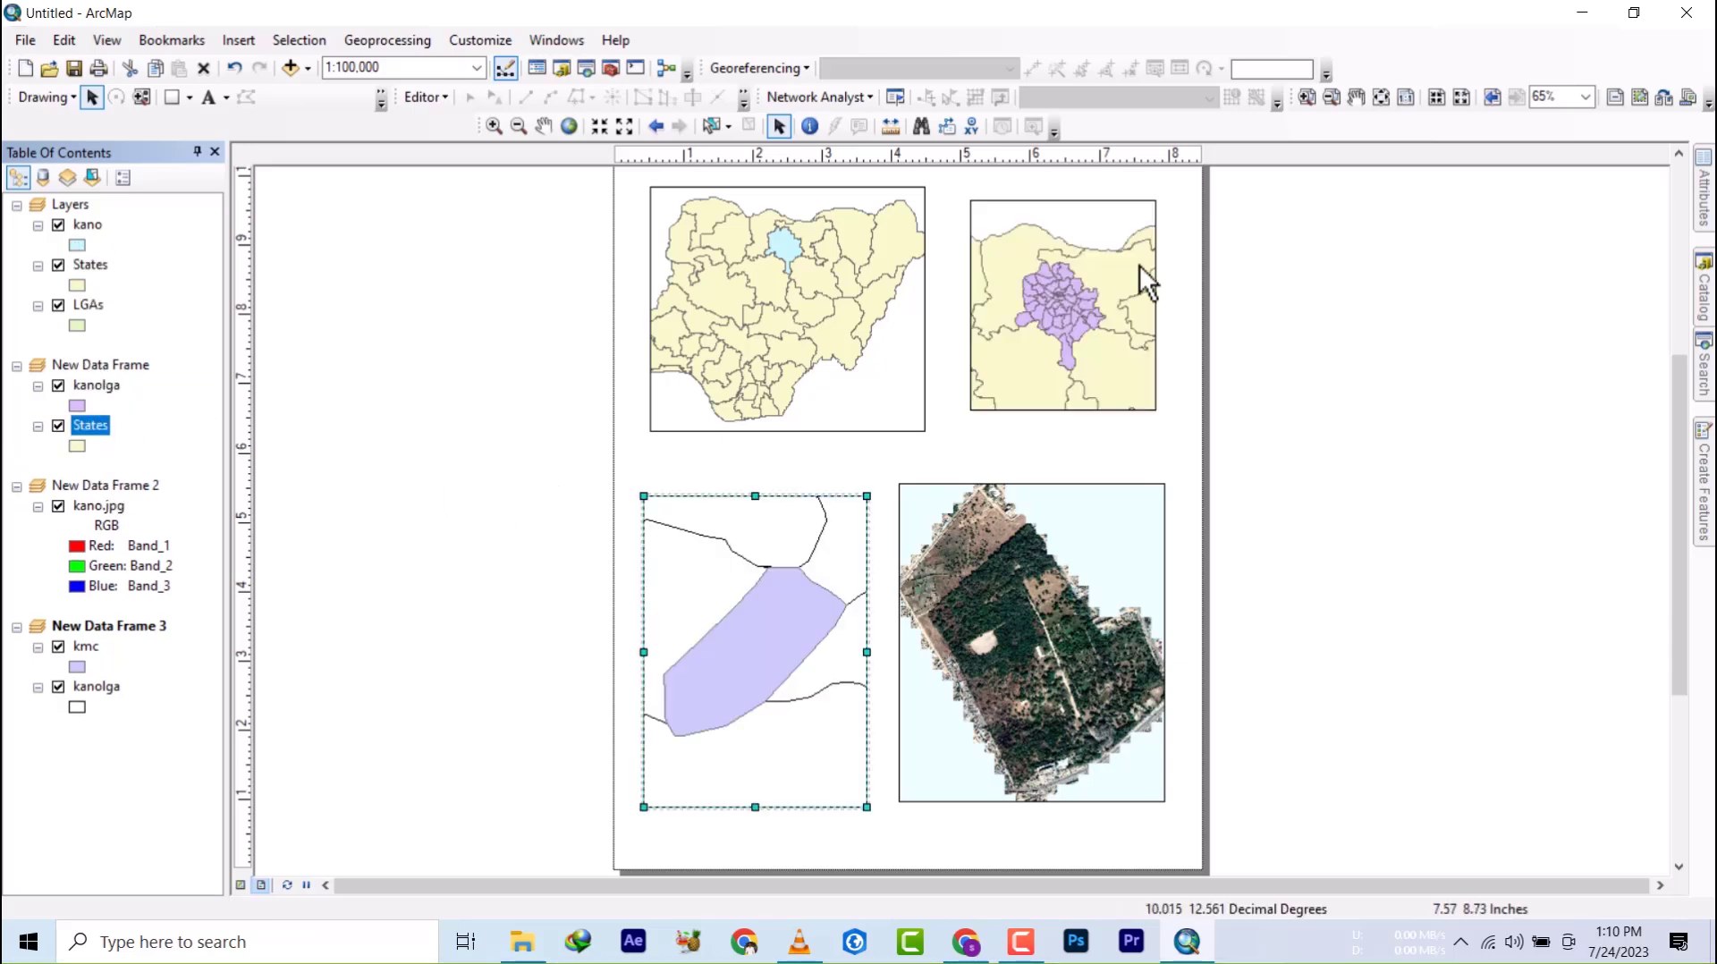
{"action": "left_click", "coordinate": [77, 446]}
{"action": "double_click", "coordinate": [1196, 483]}
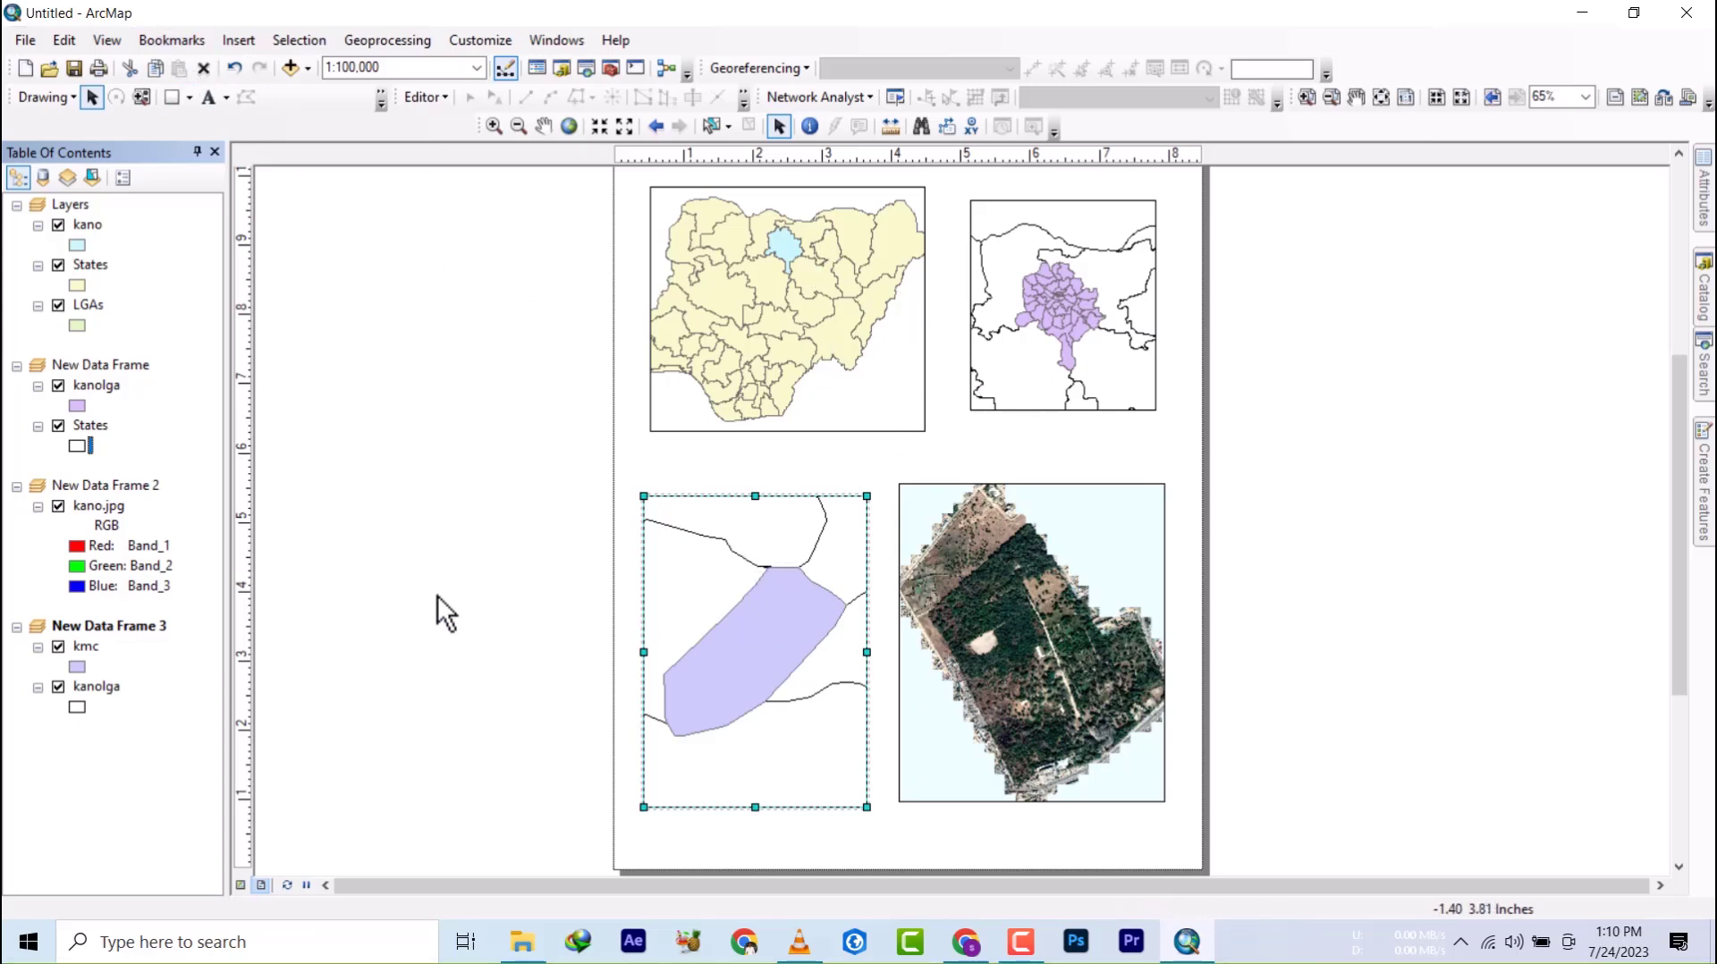
- Set the Nigeria map's scale to 1:15,000,000 and shrink its data frame to about 3.9 by 3.3 inches
{"action": "left_click", "coordinate": [808, 315]}
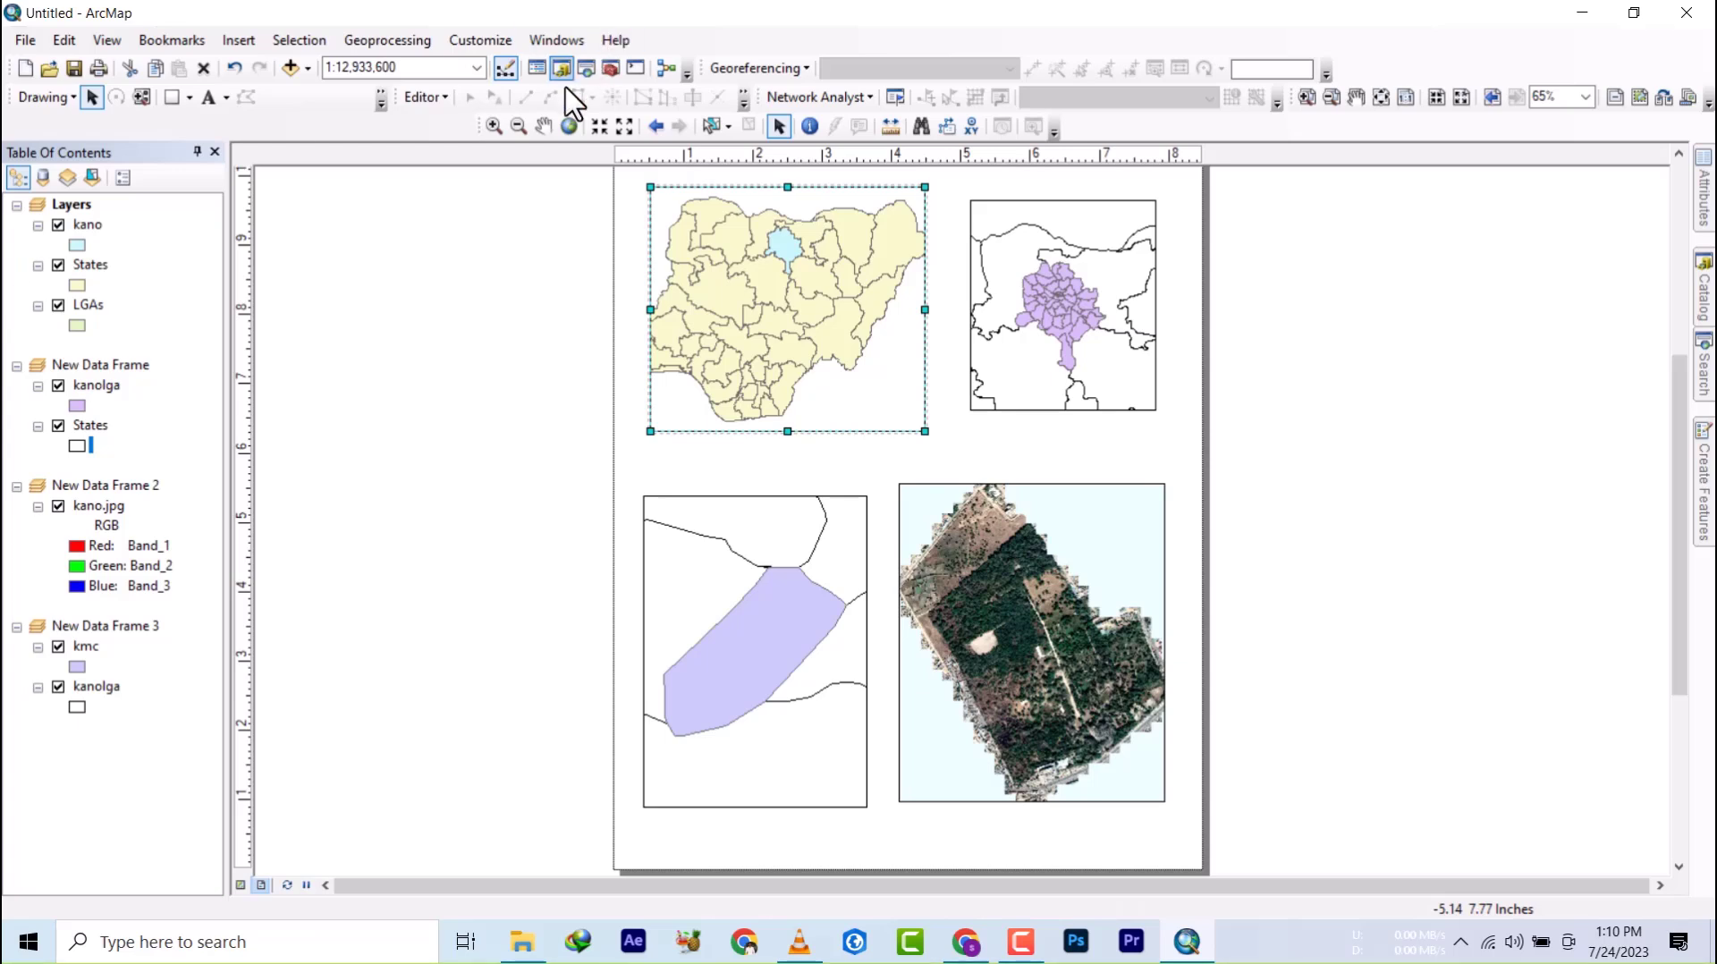
{"action": "left_click", "coordinate": [624, 126]}
{"action": "left_click", "coordinate": [599, 126]}
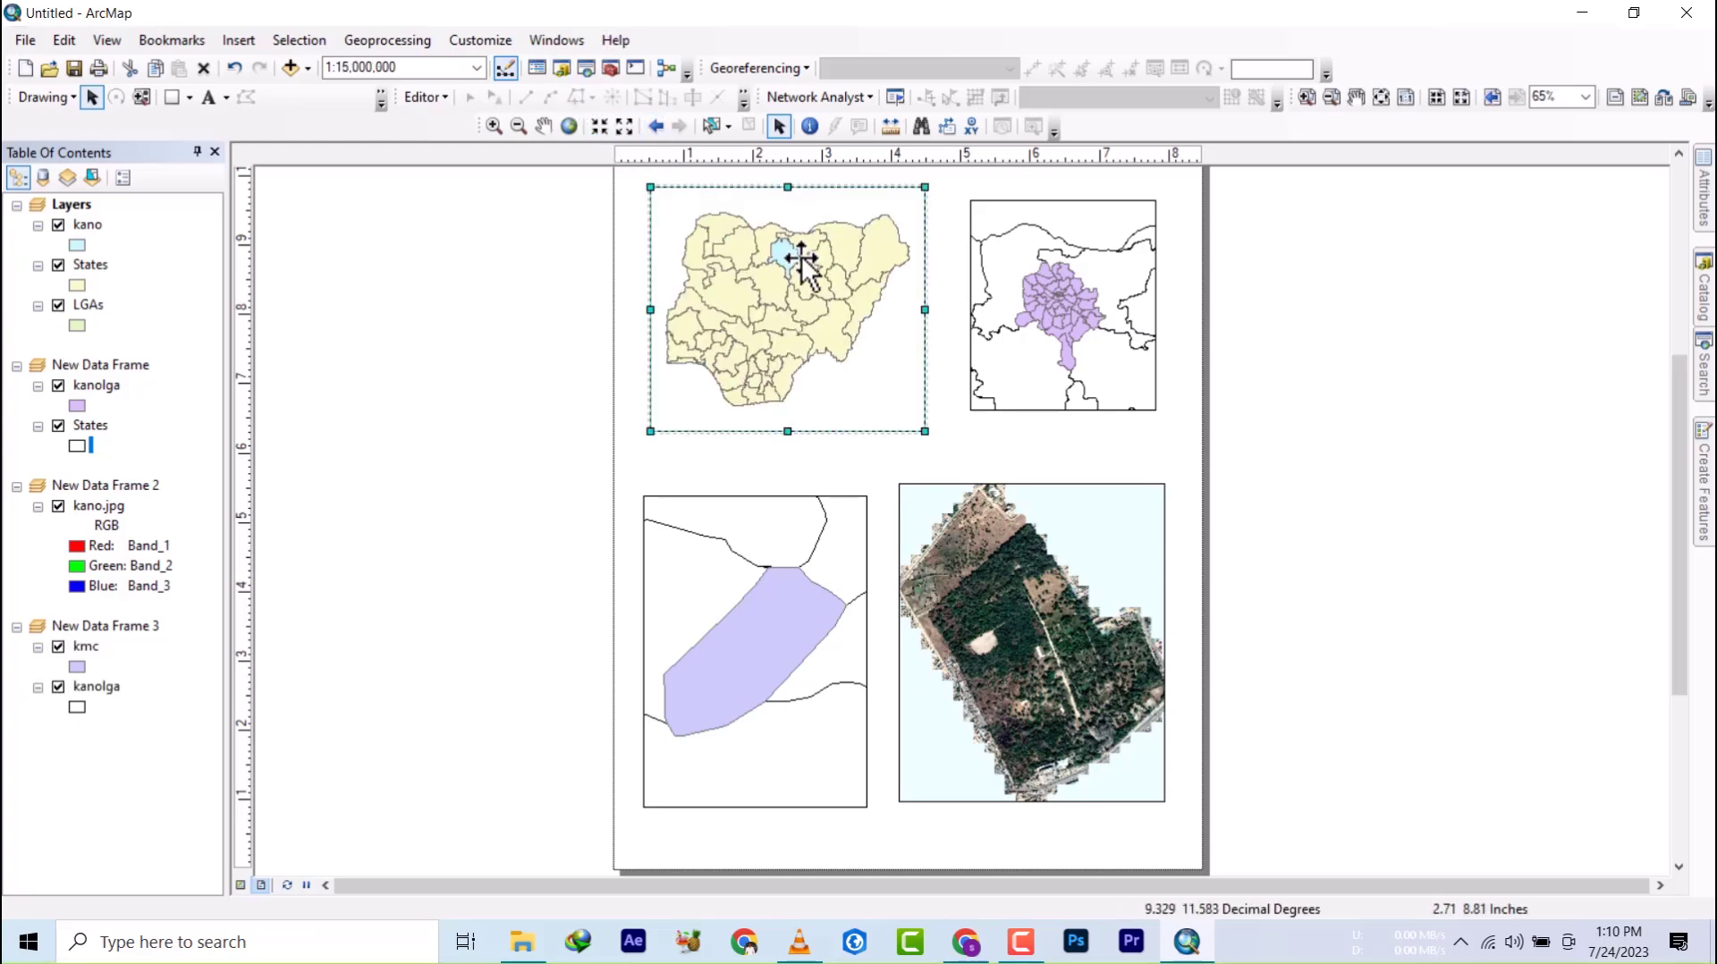
{"action": "left_click_drag", "start_coordinate": [791, 188], "coordinate": [791, 195]}
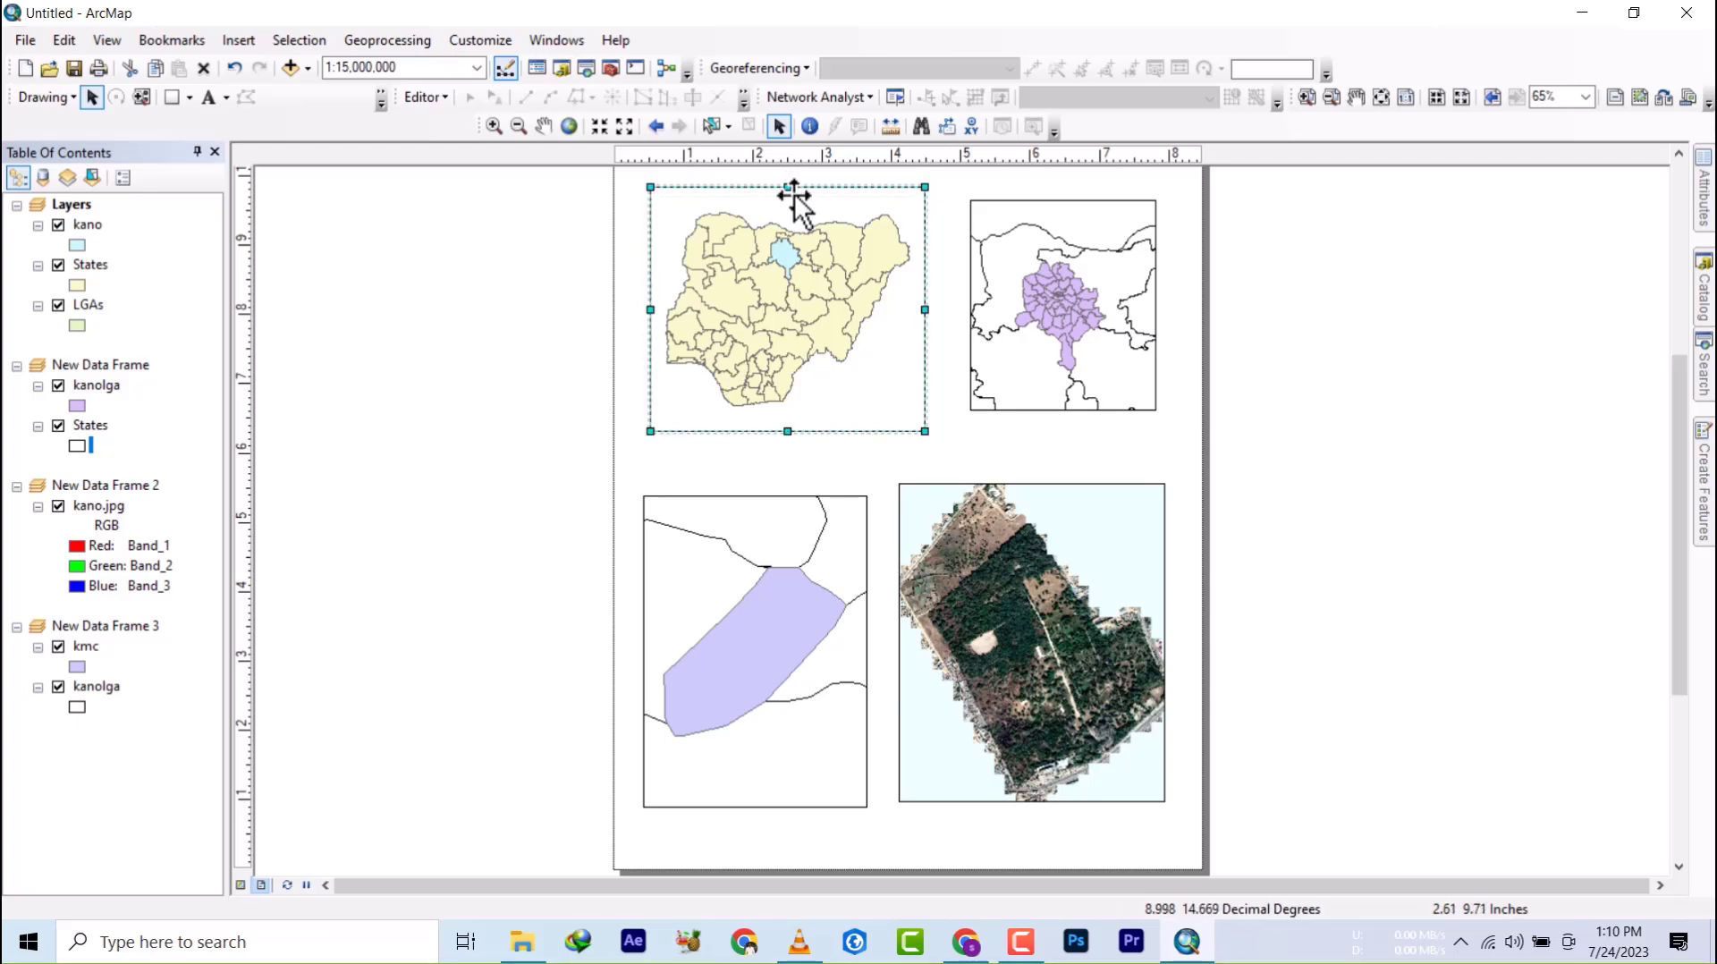
{"action": "left_click_drag", "start_coordinate": [925, 316], "coordinate": [923, 316]}
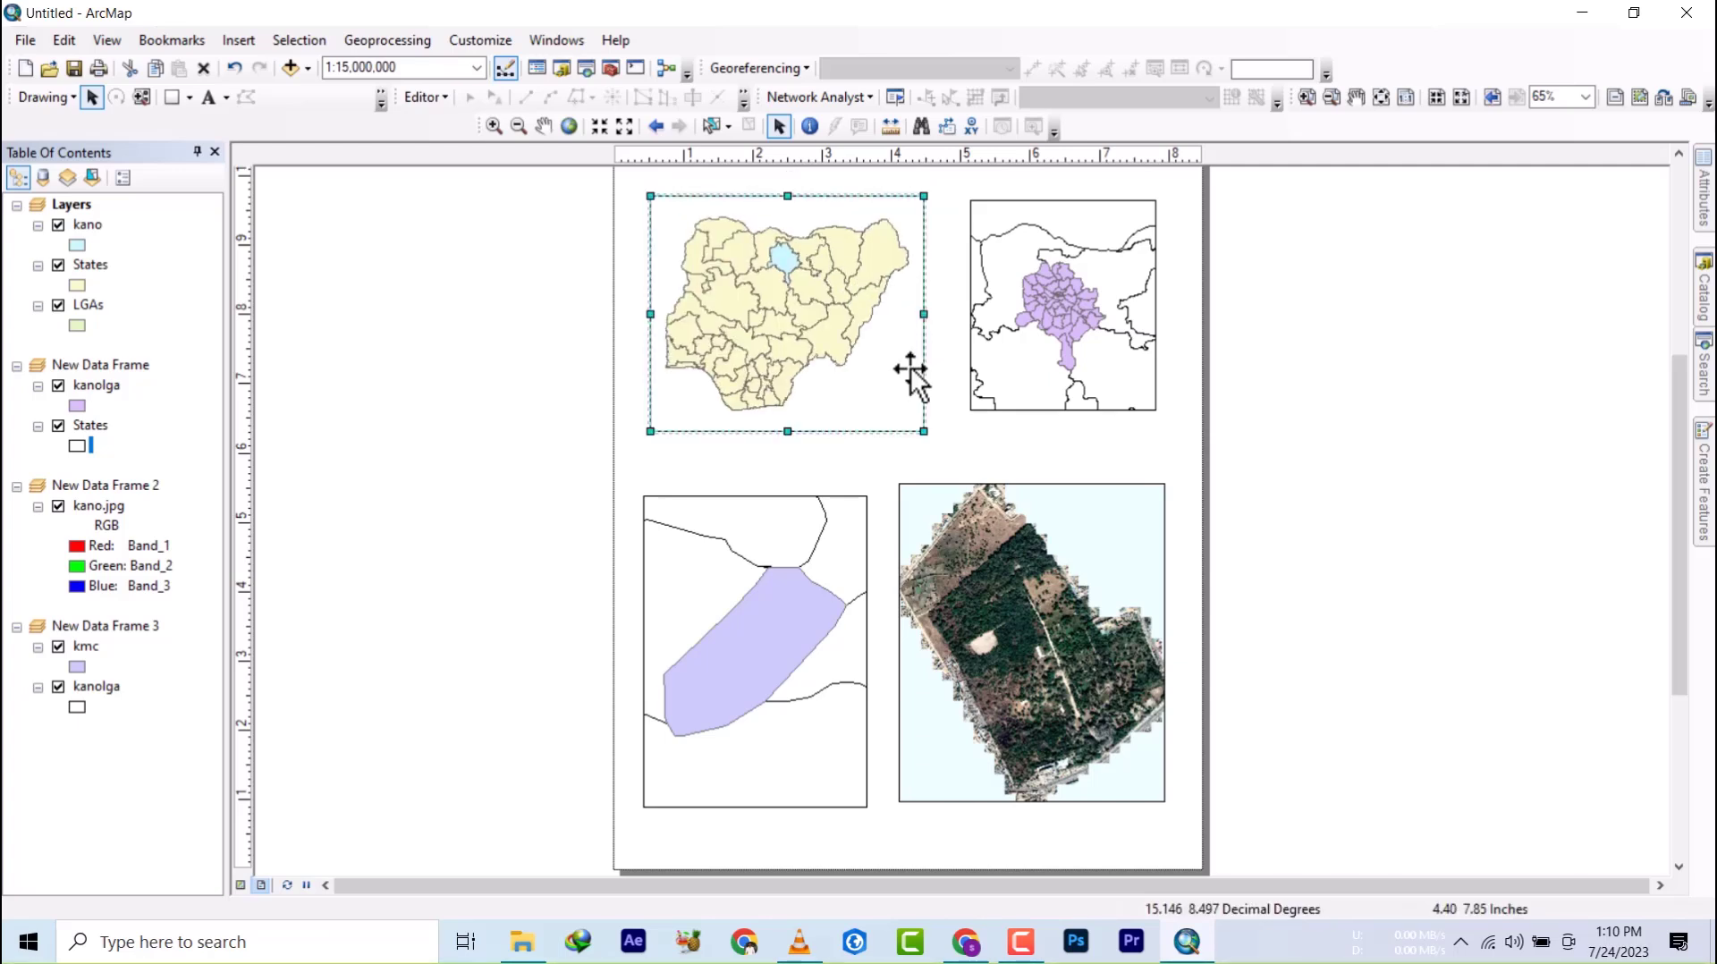
{"action": "left_click_drag", "start_coordinate": [787, 431], "coordinate": [787, 423]}
- Enlarge the kanolga data frame on all sides to about 2.9 inches wide by 3.3 inches high
{"action": "left_click", "coordinate": [1060, 393]}
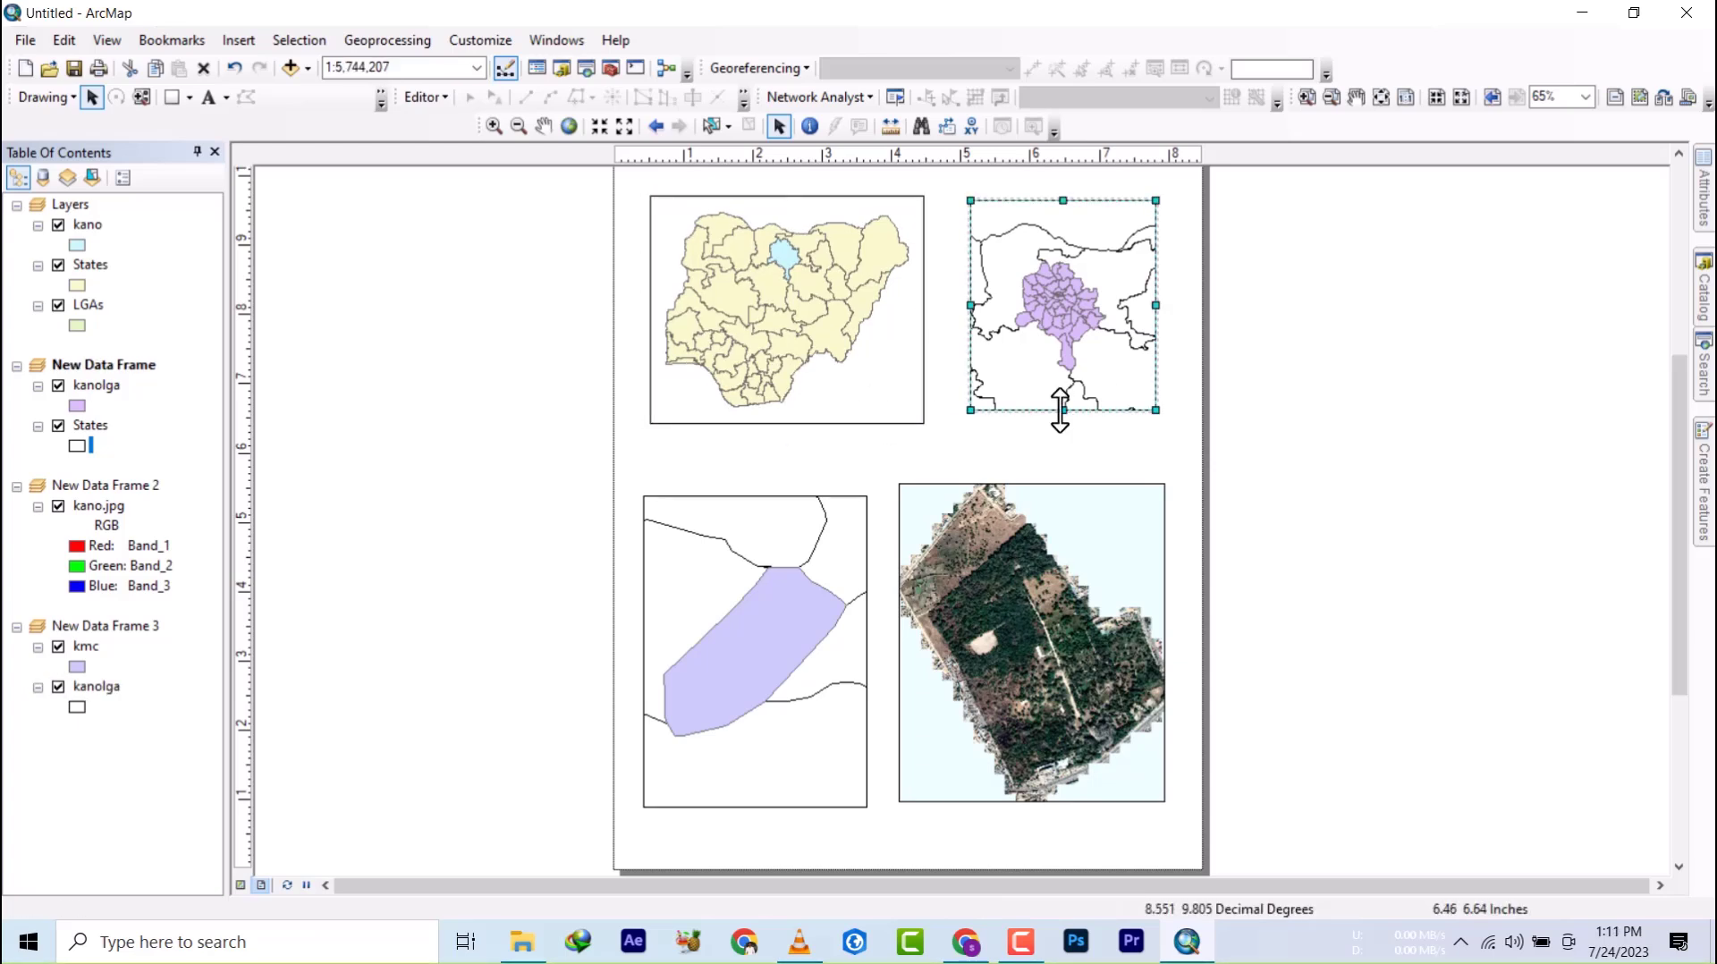
{"action": "left_click_drag", "start_coordinate": [1063, 411], "coordinate": [1065, 418]}
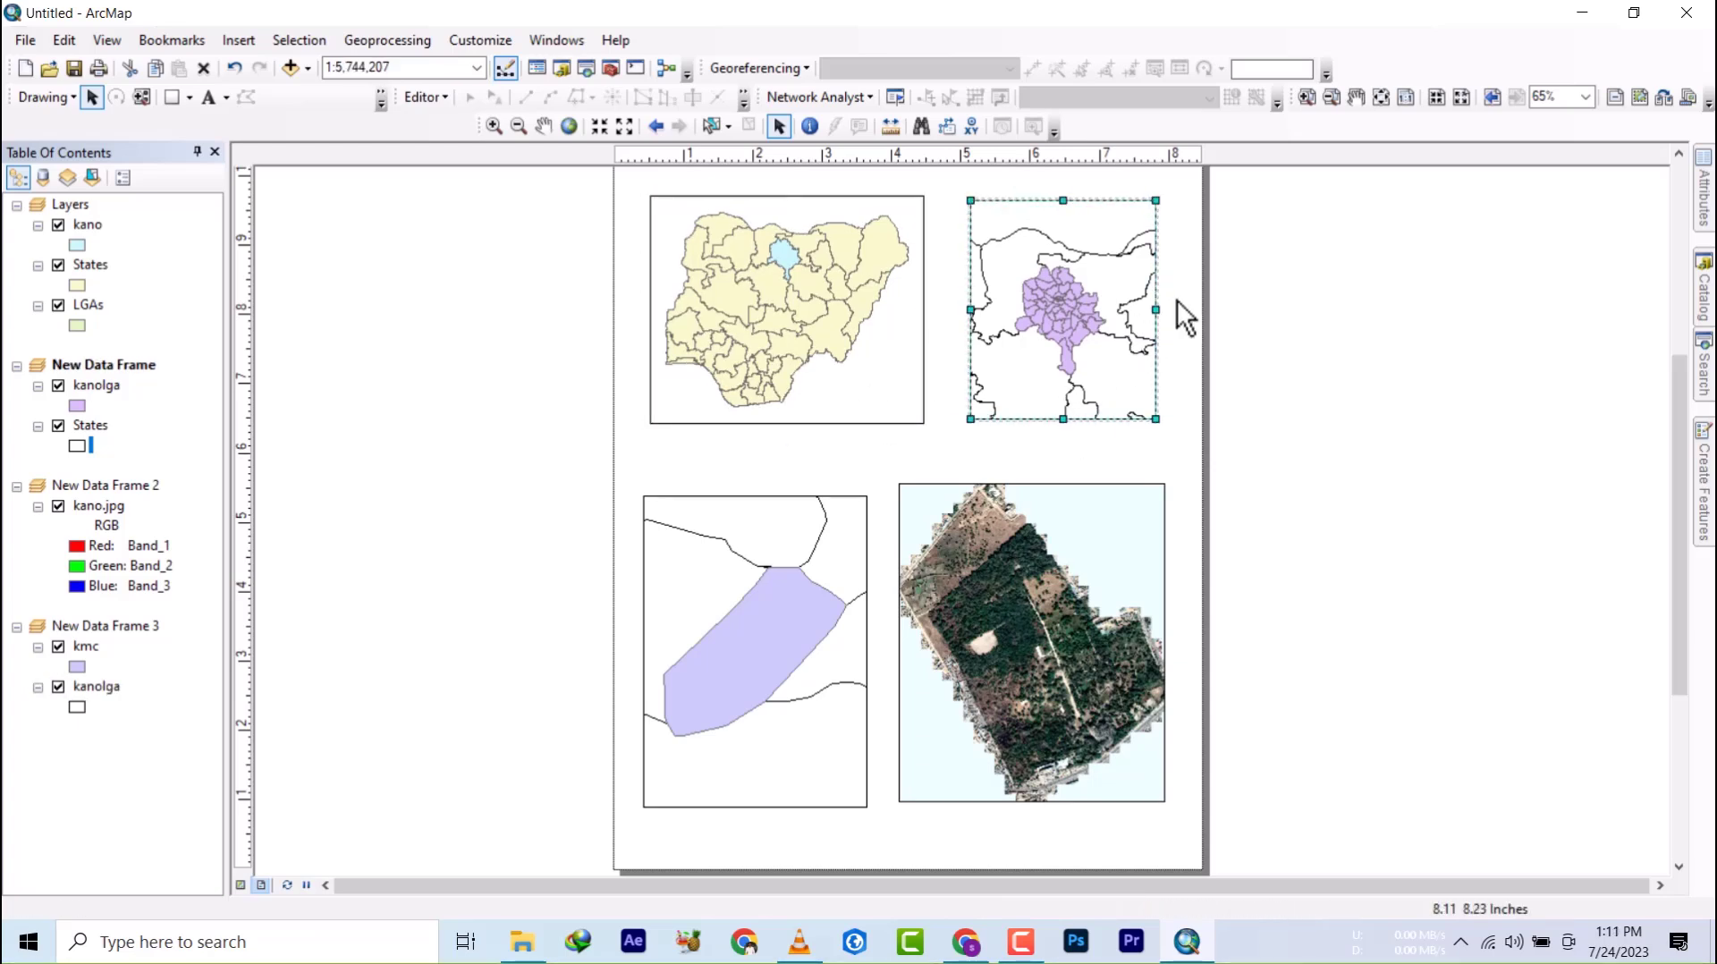
{"action": "left_click_drag", "start_coordinate": [1159, 309], "coordinate": [1162, 312]}
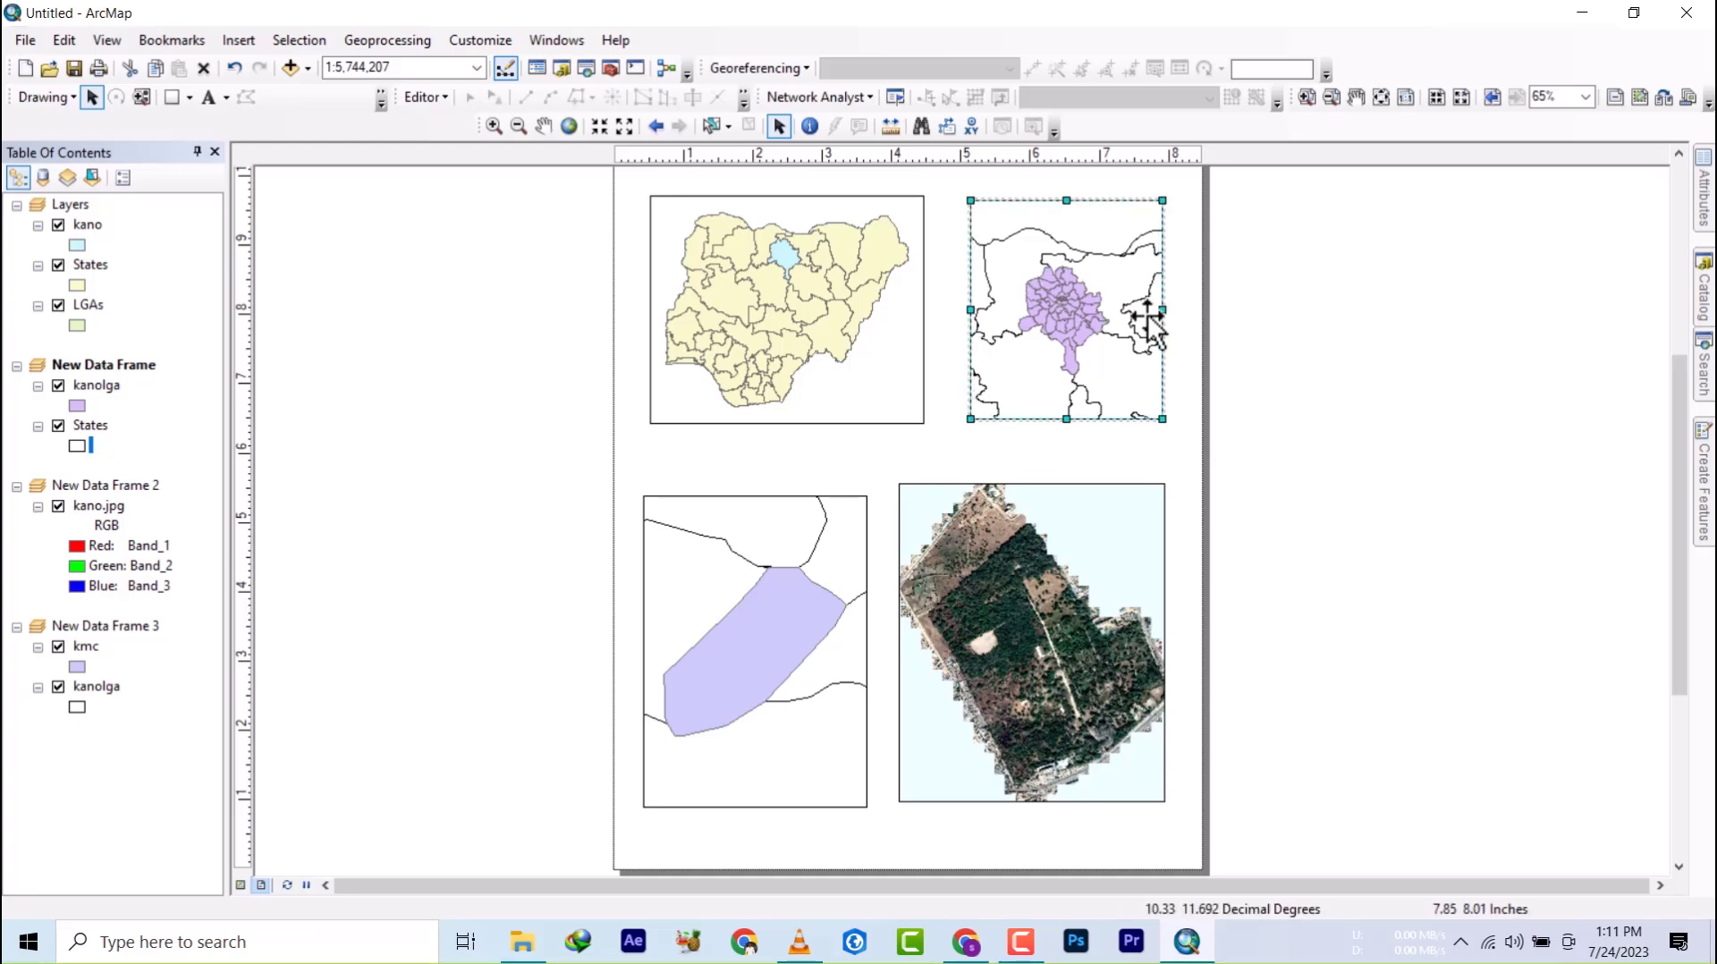
{"action": "left_click_drag", "start_coordinate": [971, 312], "coordinate": [962, 312]}
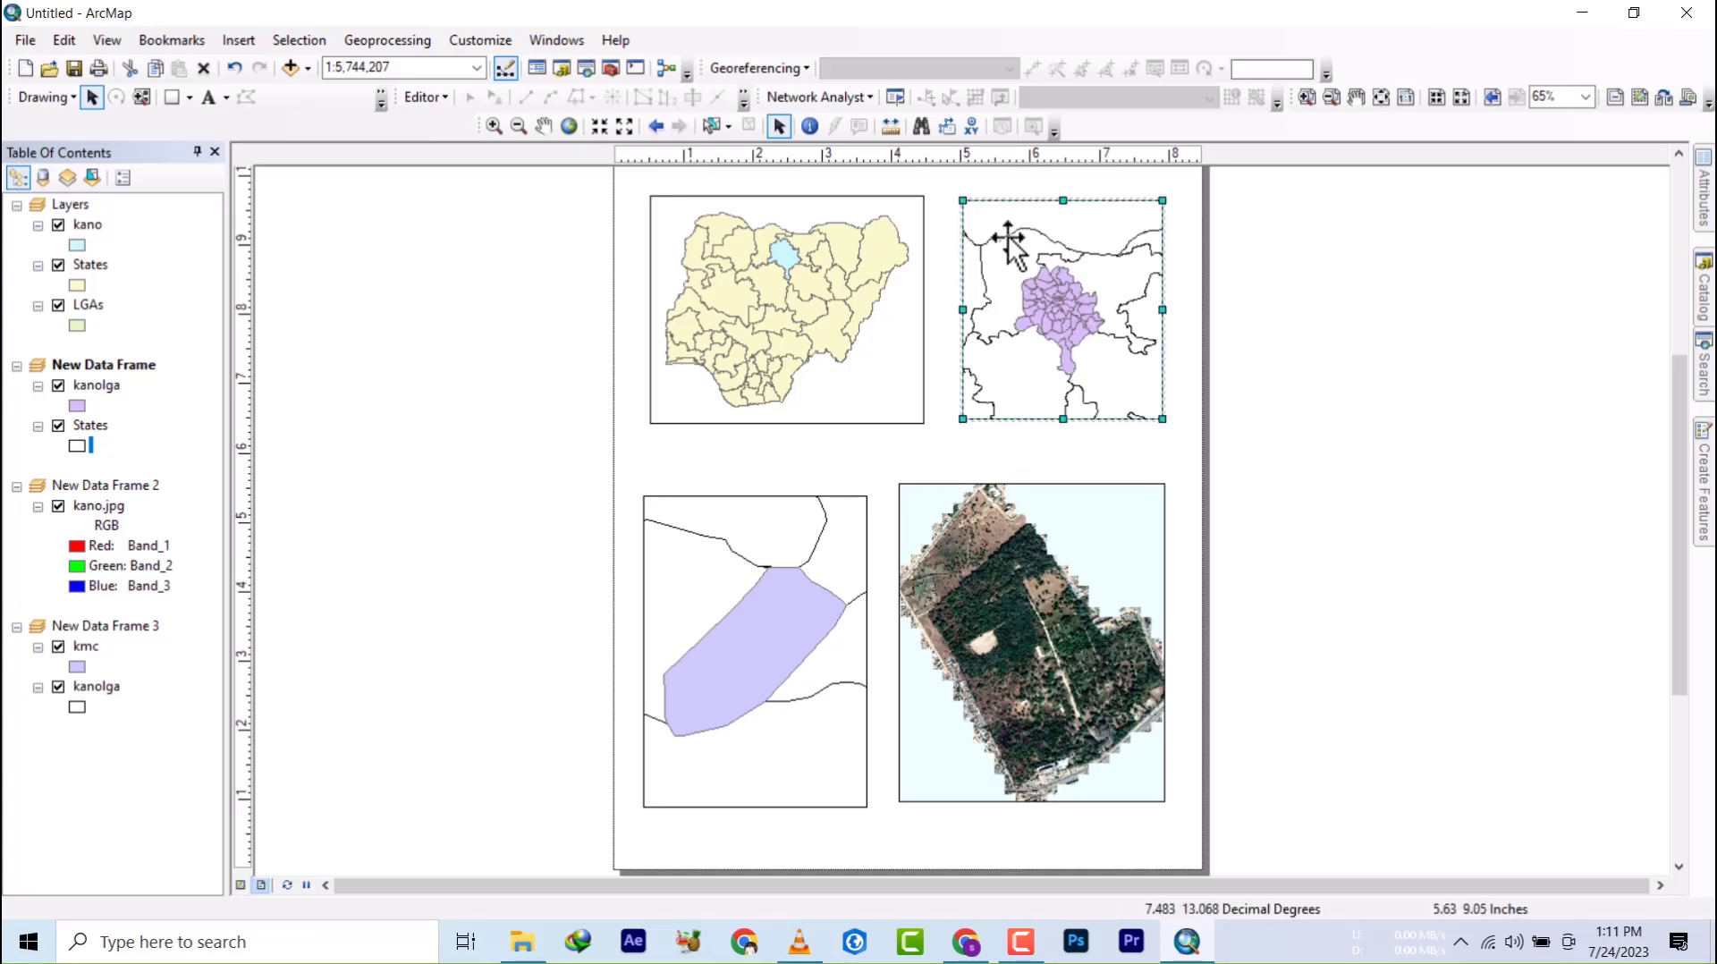
{"action": "left_click_drag", "start_coordinate": [1065, 197], "coordinate": [1065, 191]}
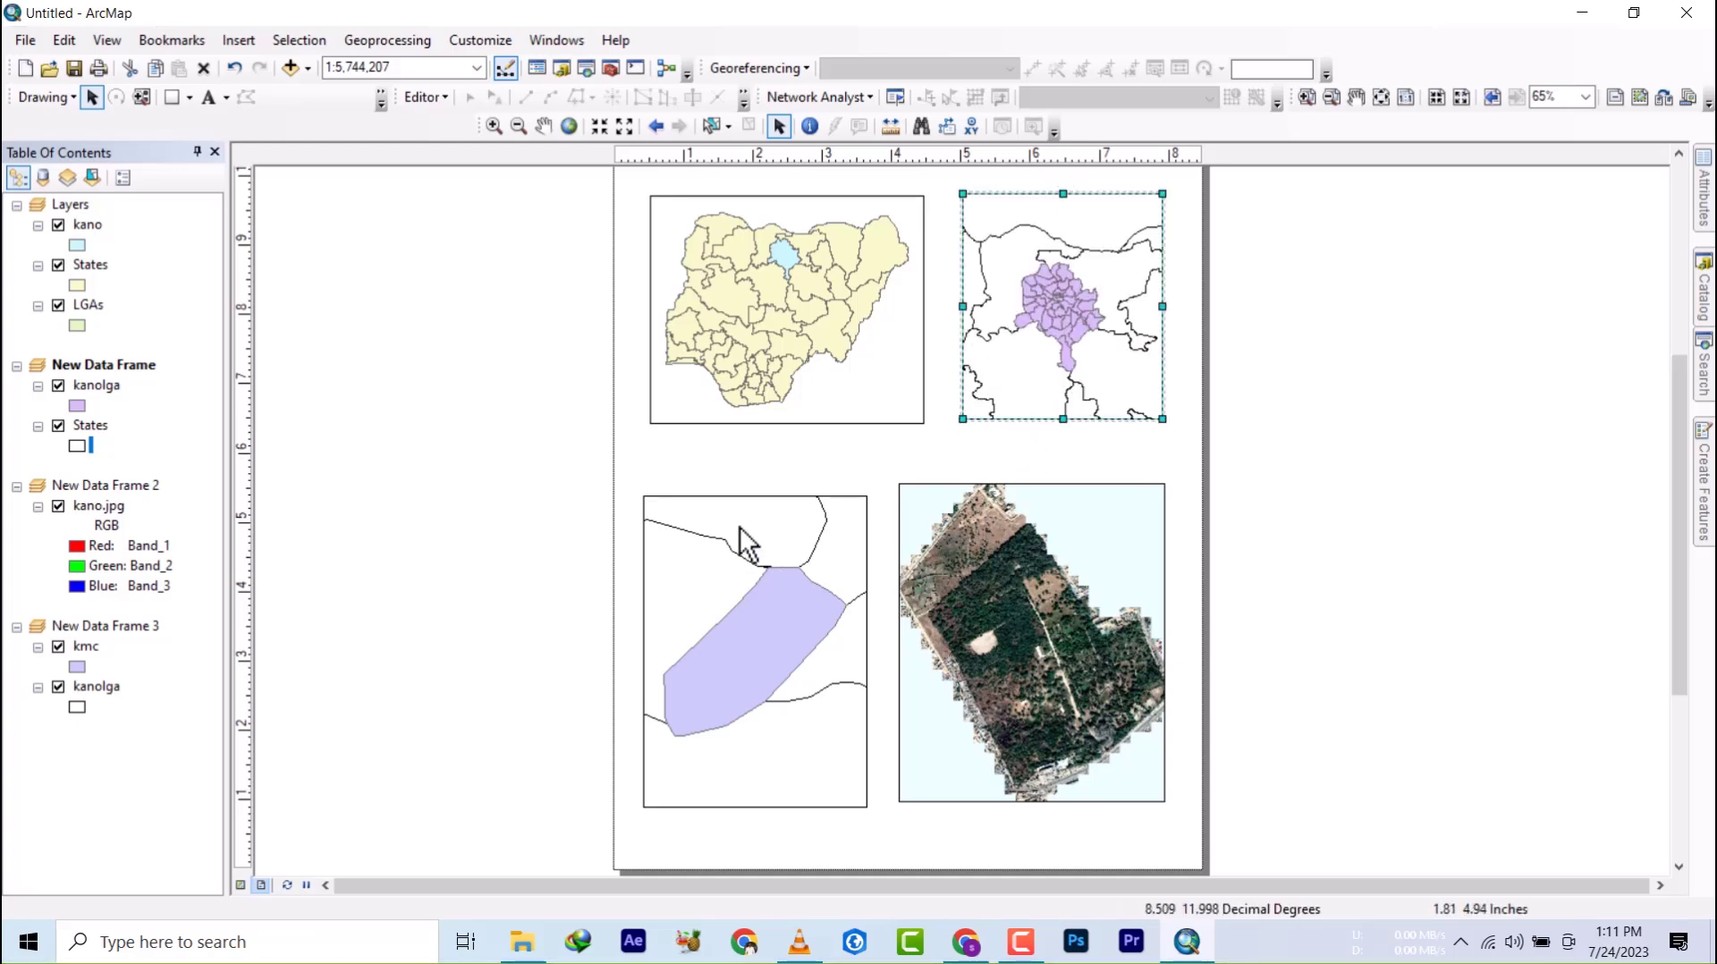
- Extend the kmc data frame to about 3.3 by 4.6 inches and widen the kano.jpg frame to about 3.9 inches
{"action": "left_click", "coordinate": [756, 500]}
{"action": "left_click_drag", "start_coordinate": [756, 498], "coordinate": [754, 487]}
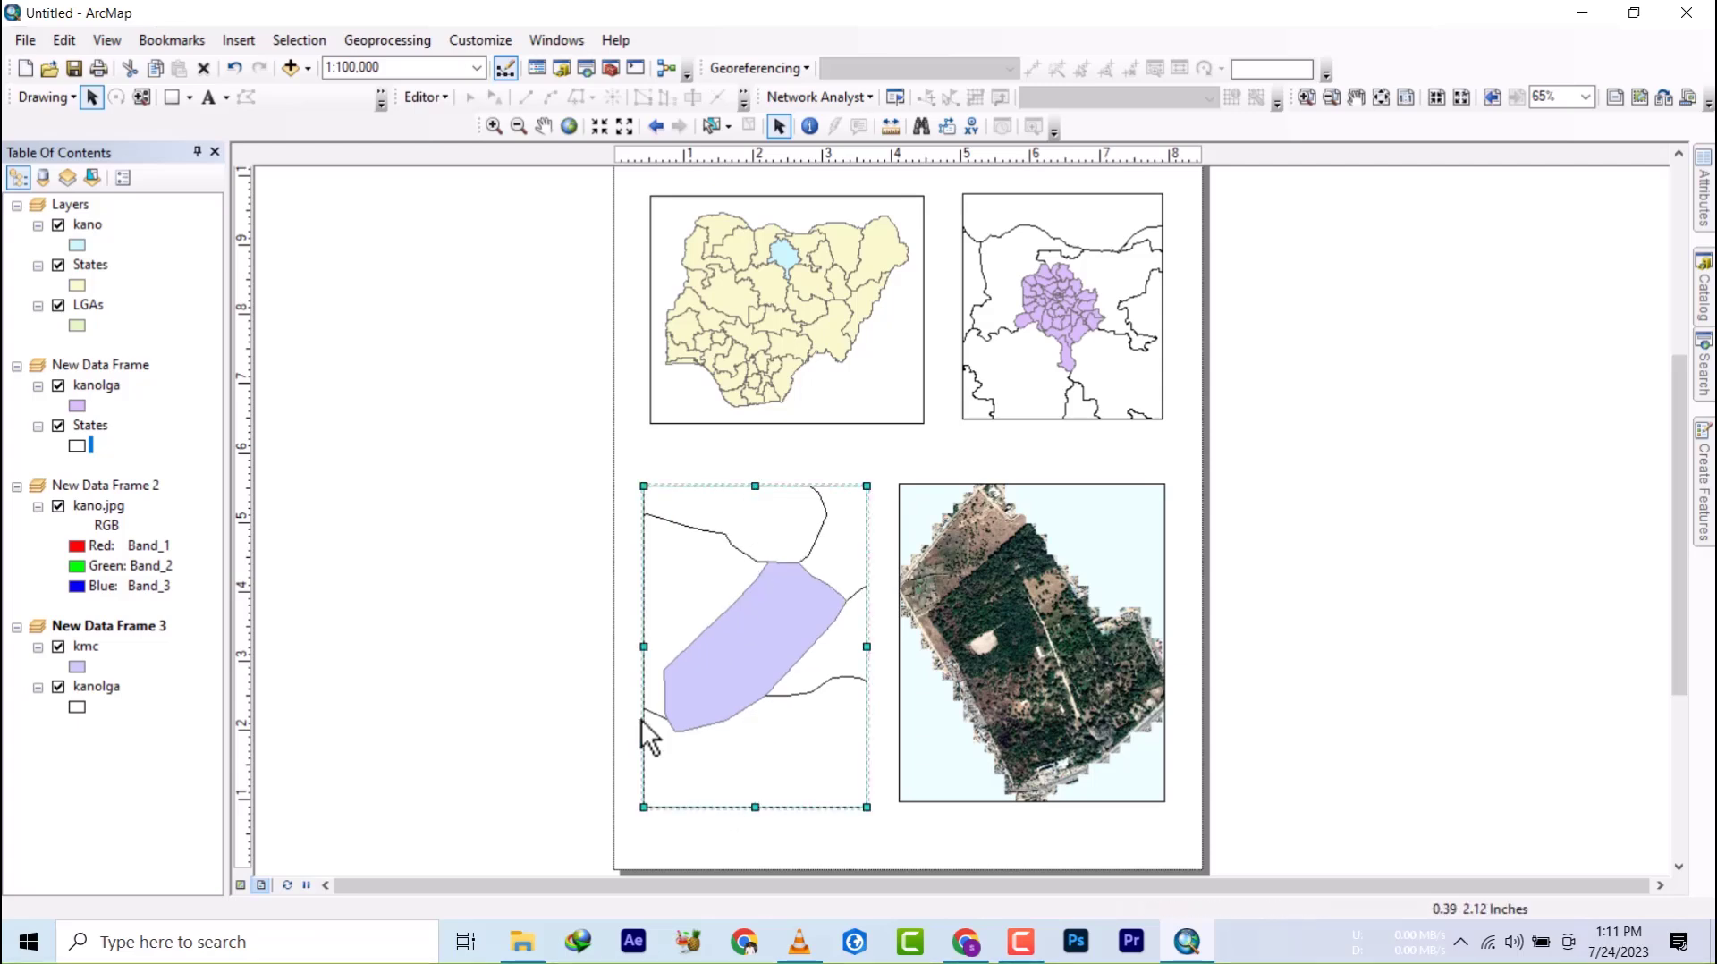
{"action": "left_click_drag", "start_coordinate": [867, 645], "coordinate": [874, 645]}
{"action": "left_click", "coordinate": [1054, 626]}
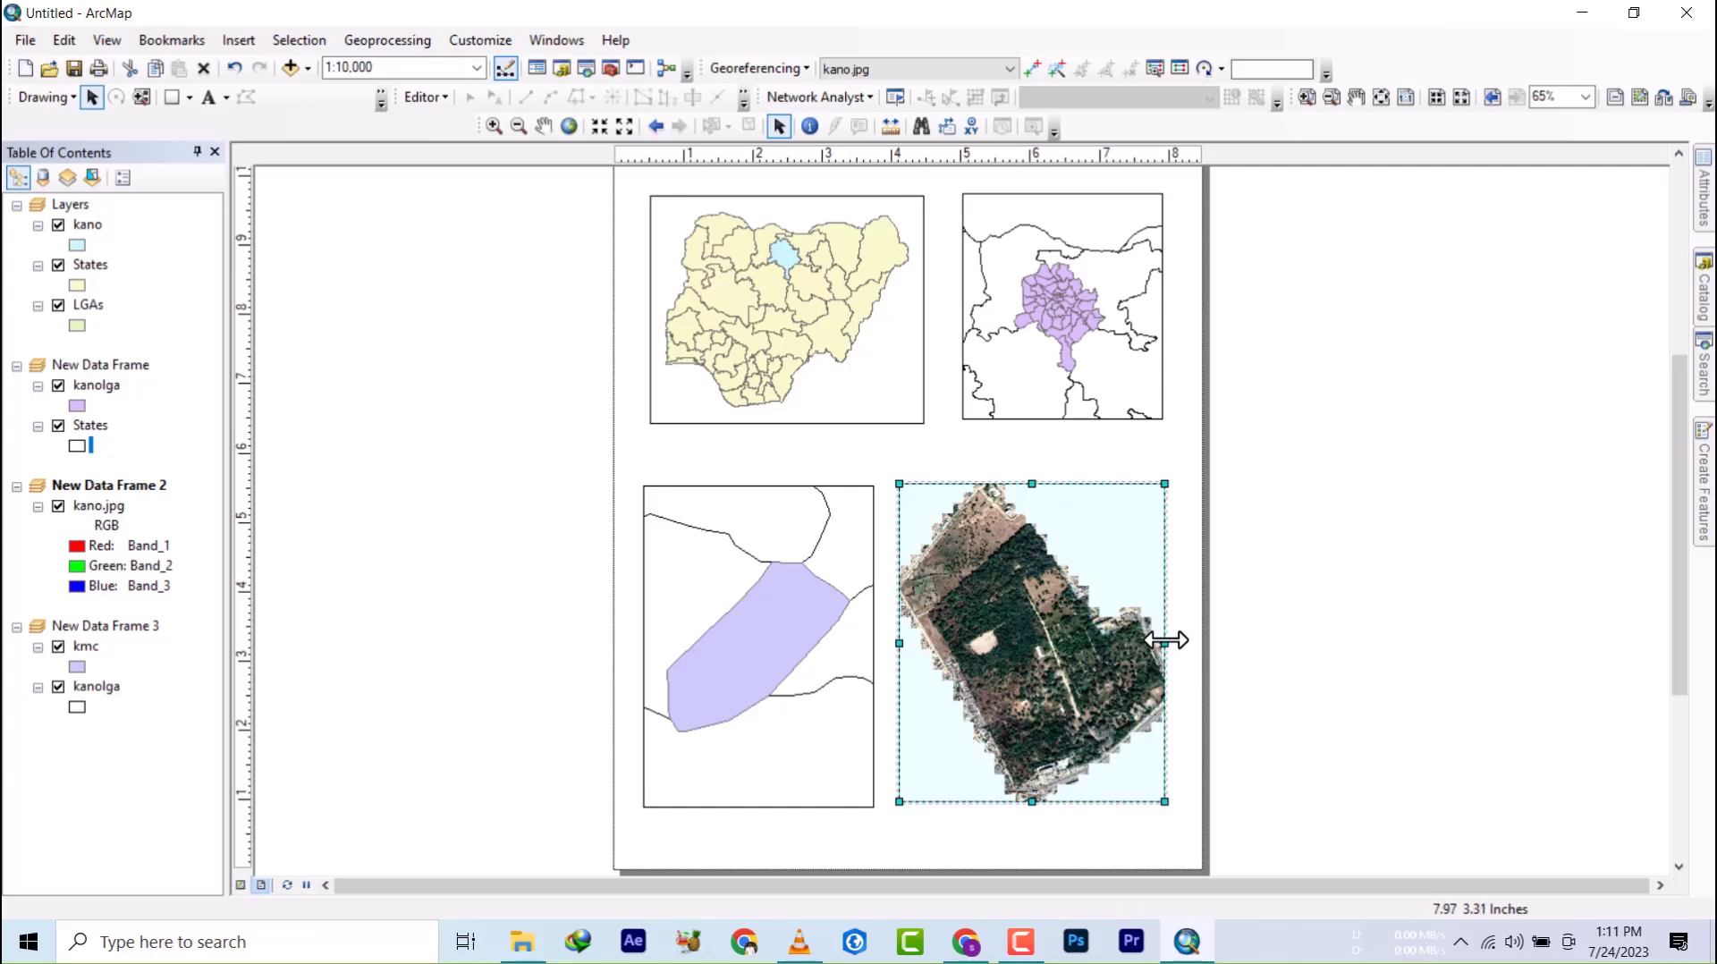
{"action": "left_click_drag", "start_coordinate": [1165, 641], "coordinate": [1168, 642]}
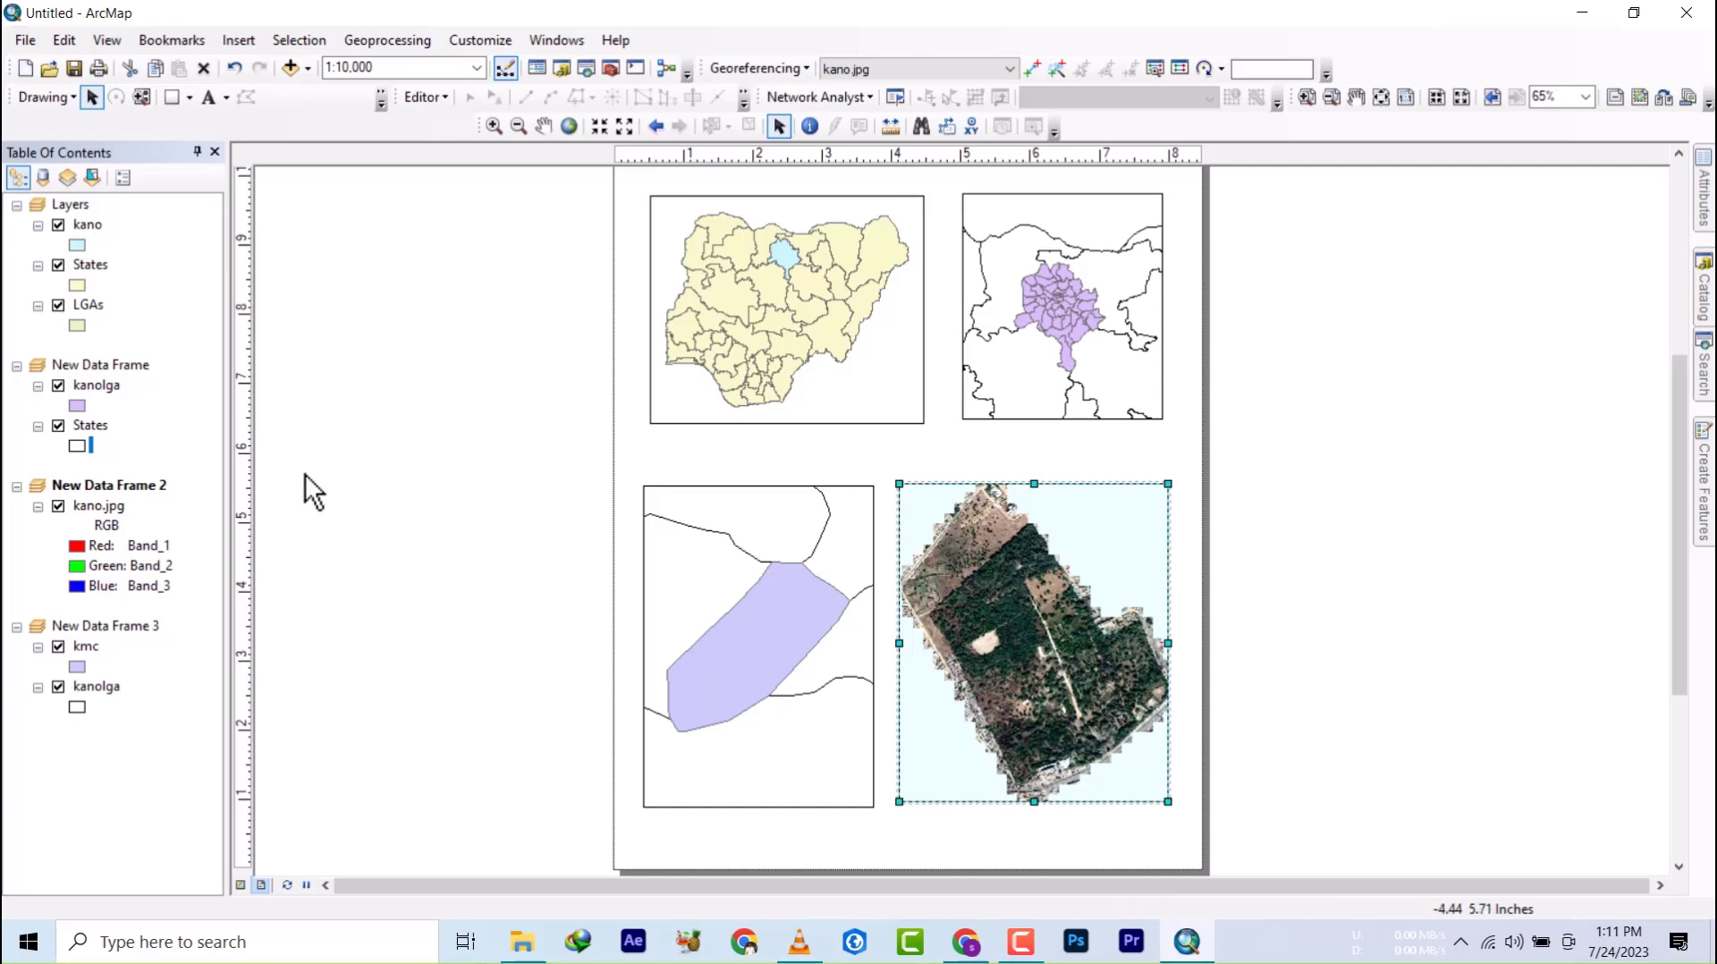
- Apply the Hollow symbol to the States layer in the Nigeria data frame and remove its LGAs layer
{"action": "scroll", "coordinate": [820, 486], "scroll_direction": "up", "scroll_amount": 5}
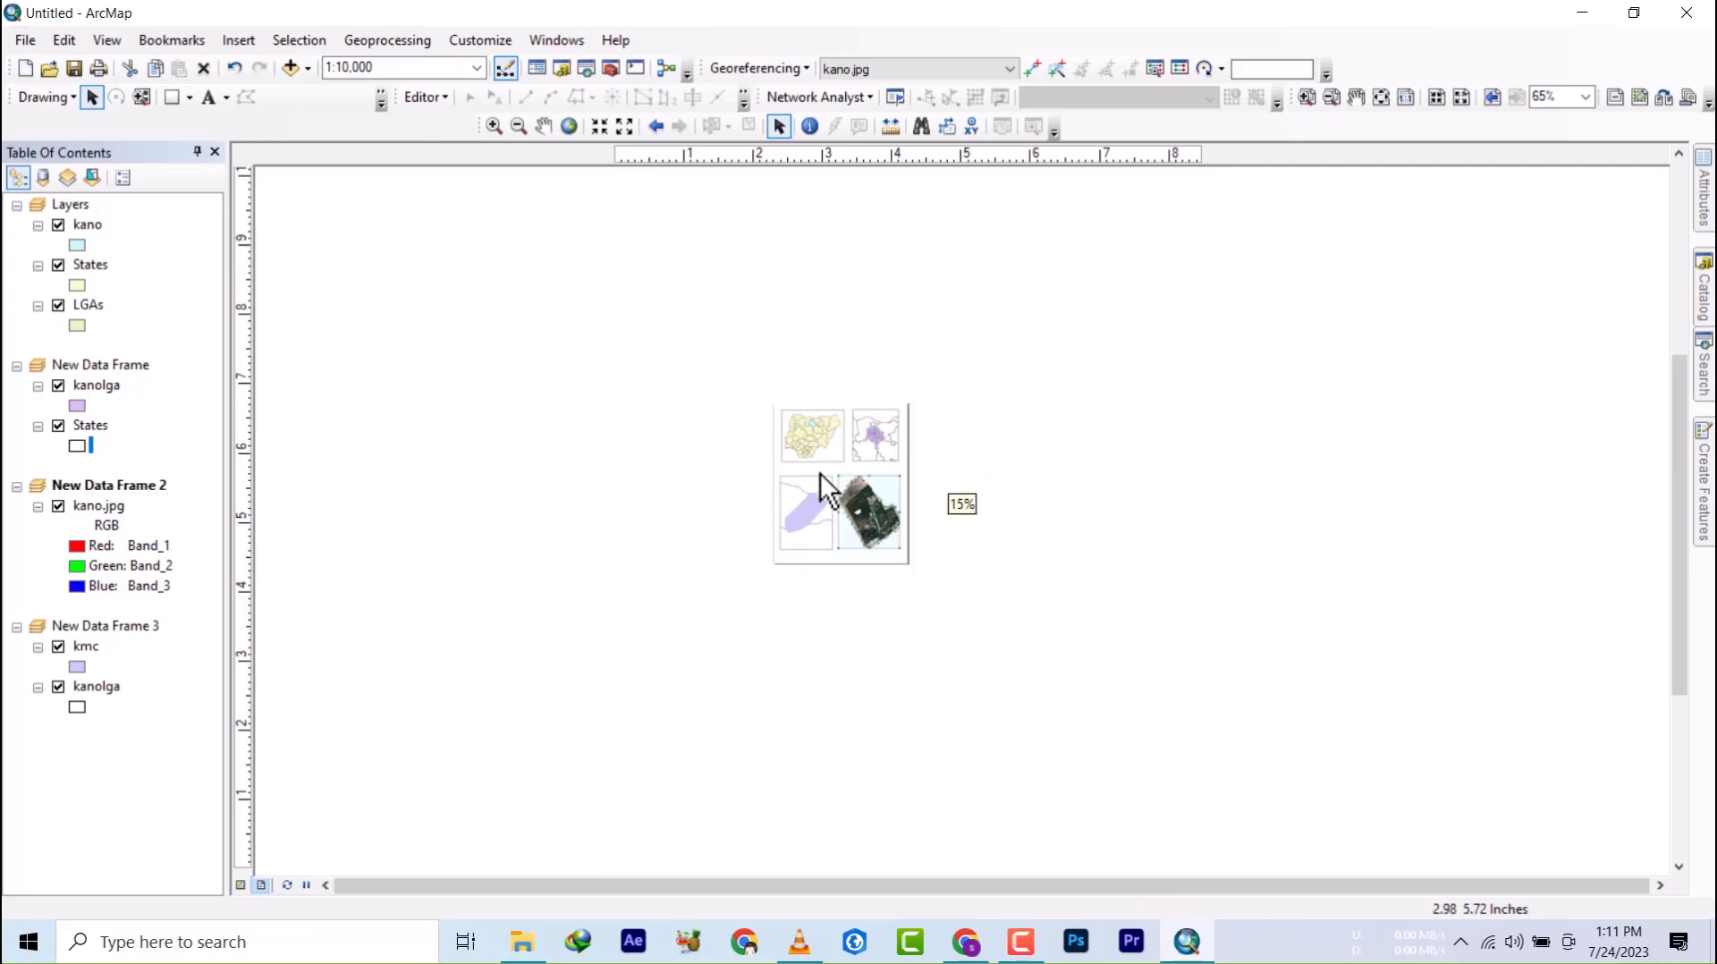
{"action": "scroll", "coordinate": [849, 407], "scroll_direction": "down", "scroll_amount": 3}
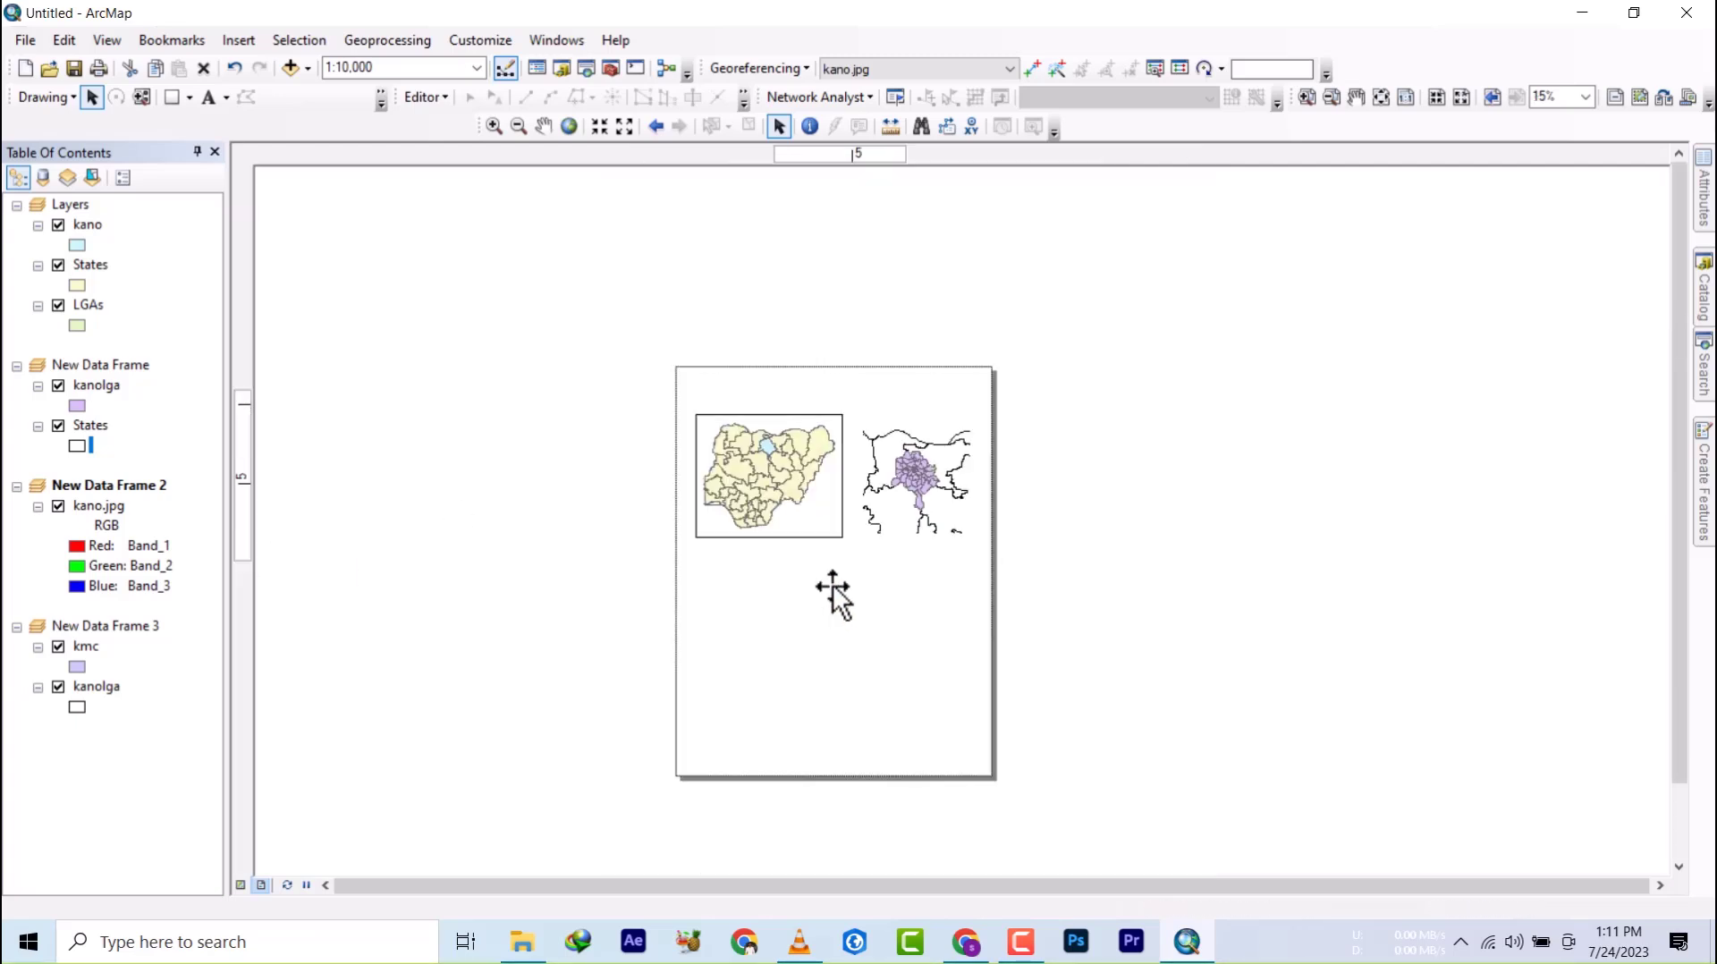
{"action": "left_click", "coordinate": [795, 471]}
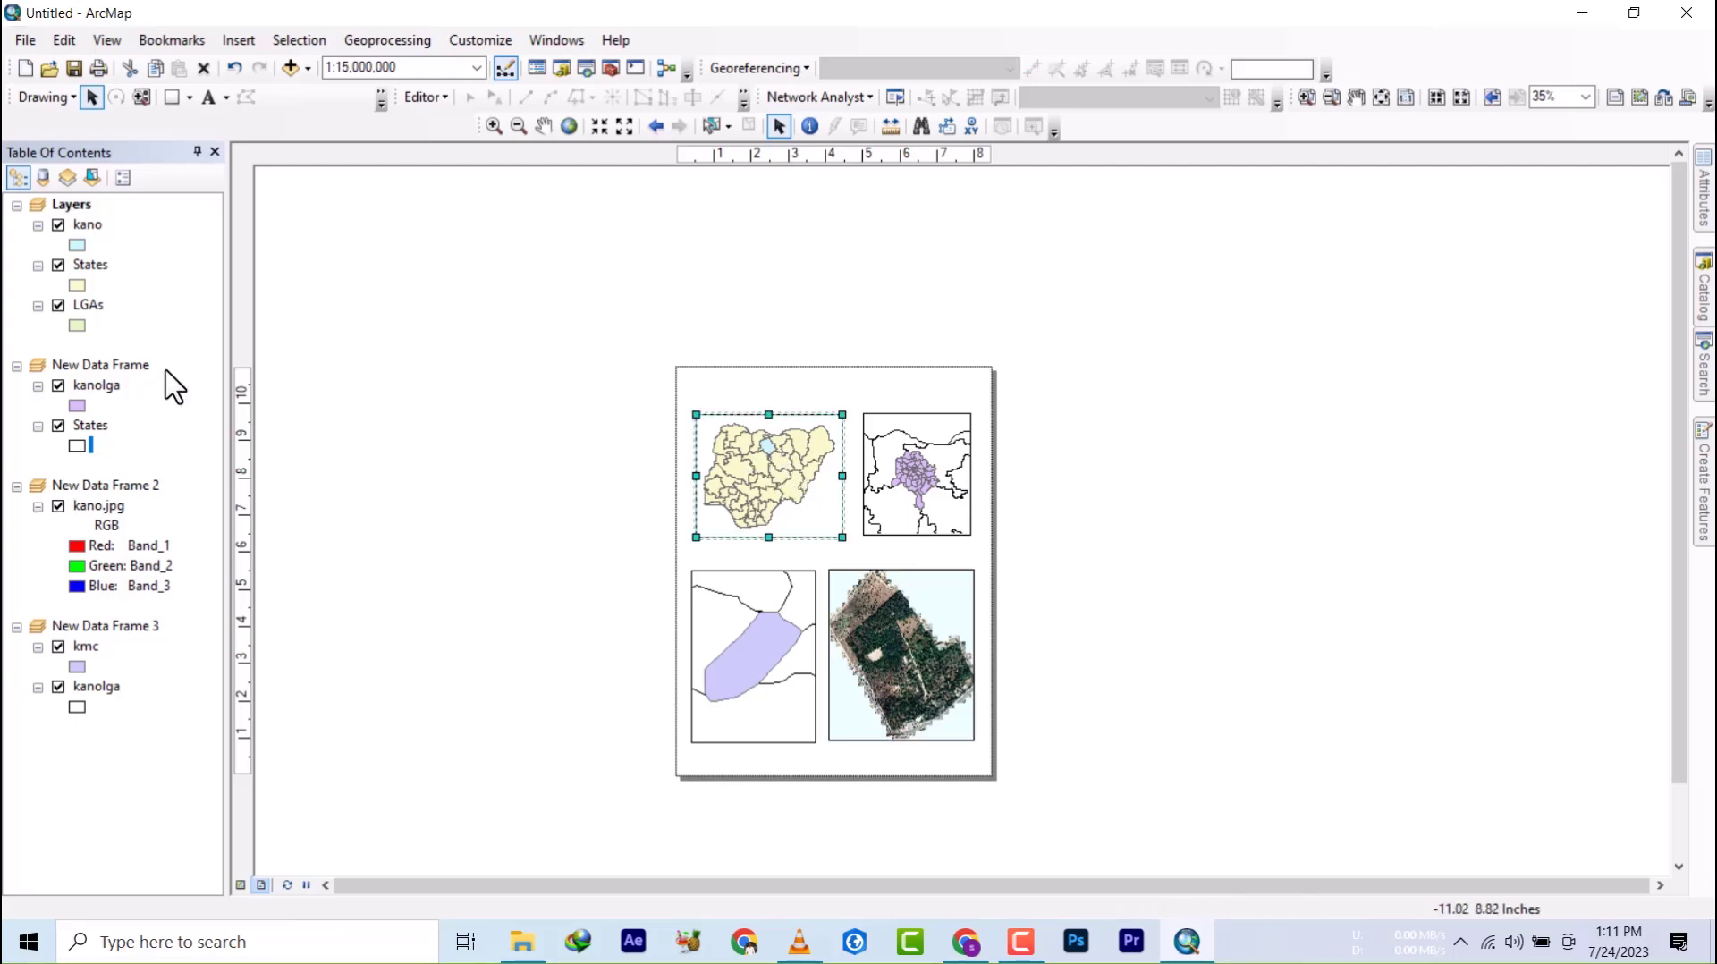
{"action": "left_click", "coordinate": [76, 286]}
{"action": "double_click", "coordinate": [1189, 497]}
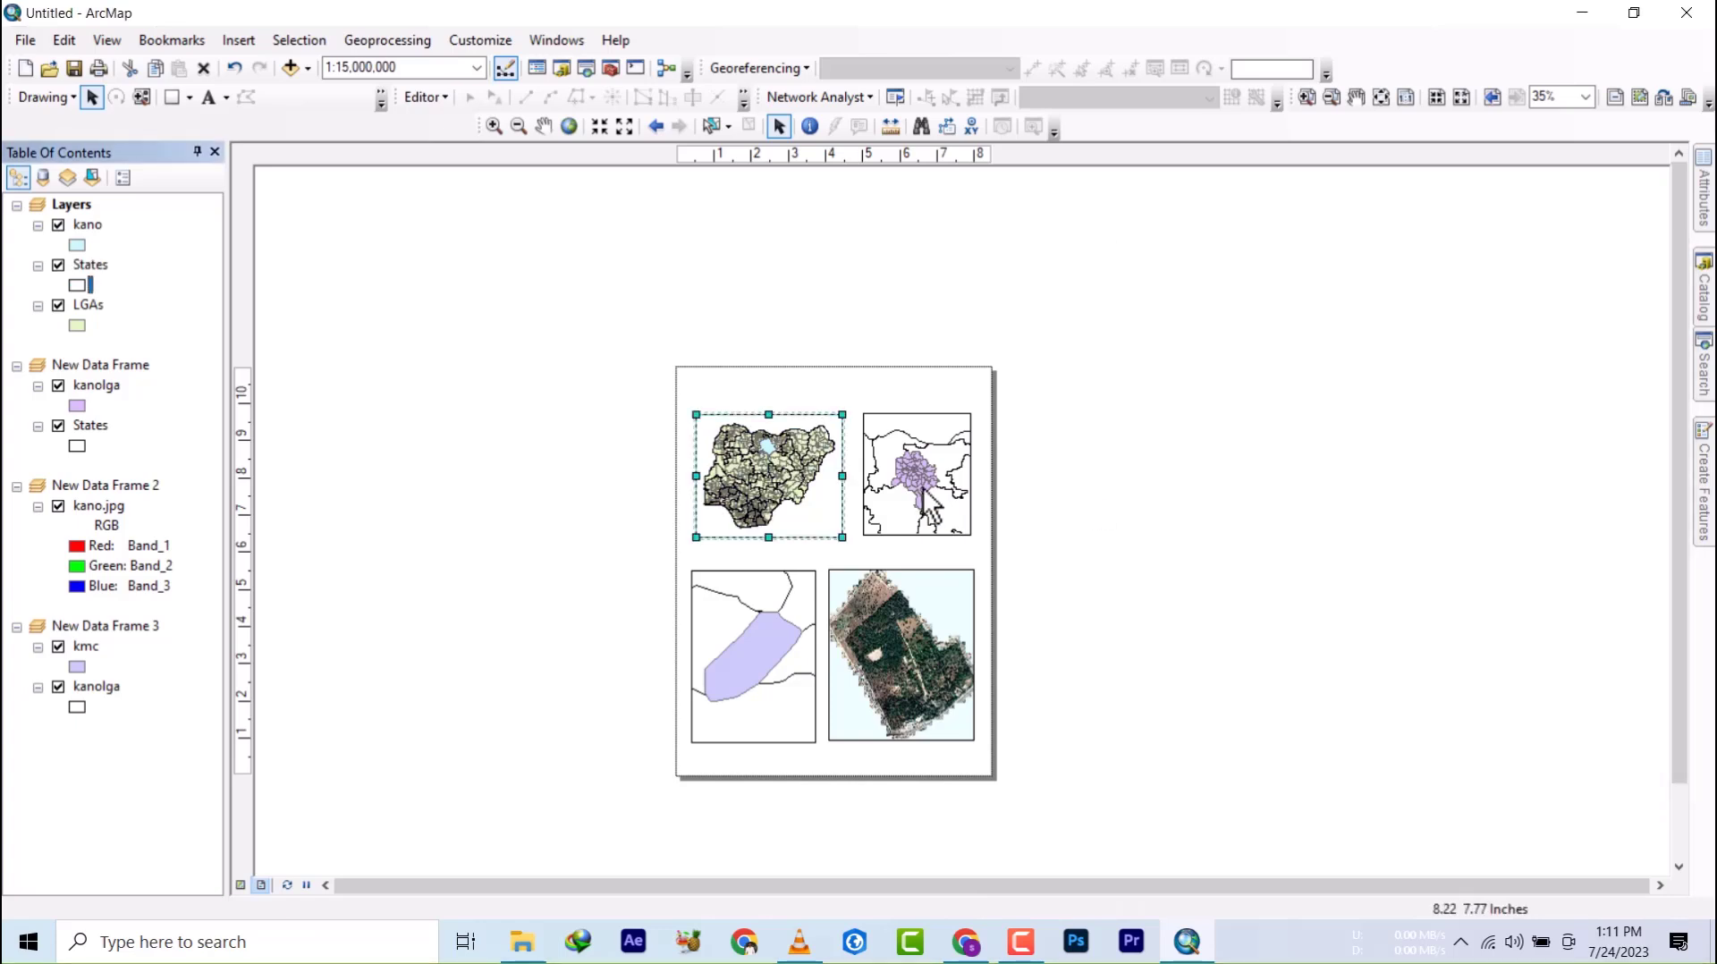
{"action": "right_click", "coordinate": [81, 308]}
{"action": "left_click", "coordinate": [136, 349]}
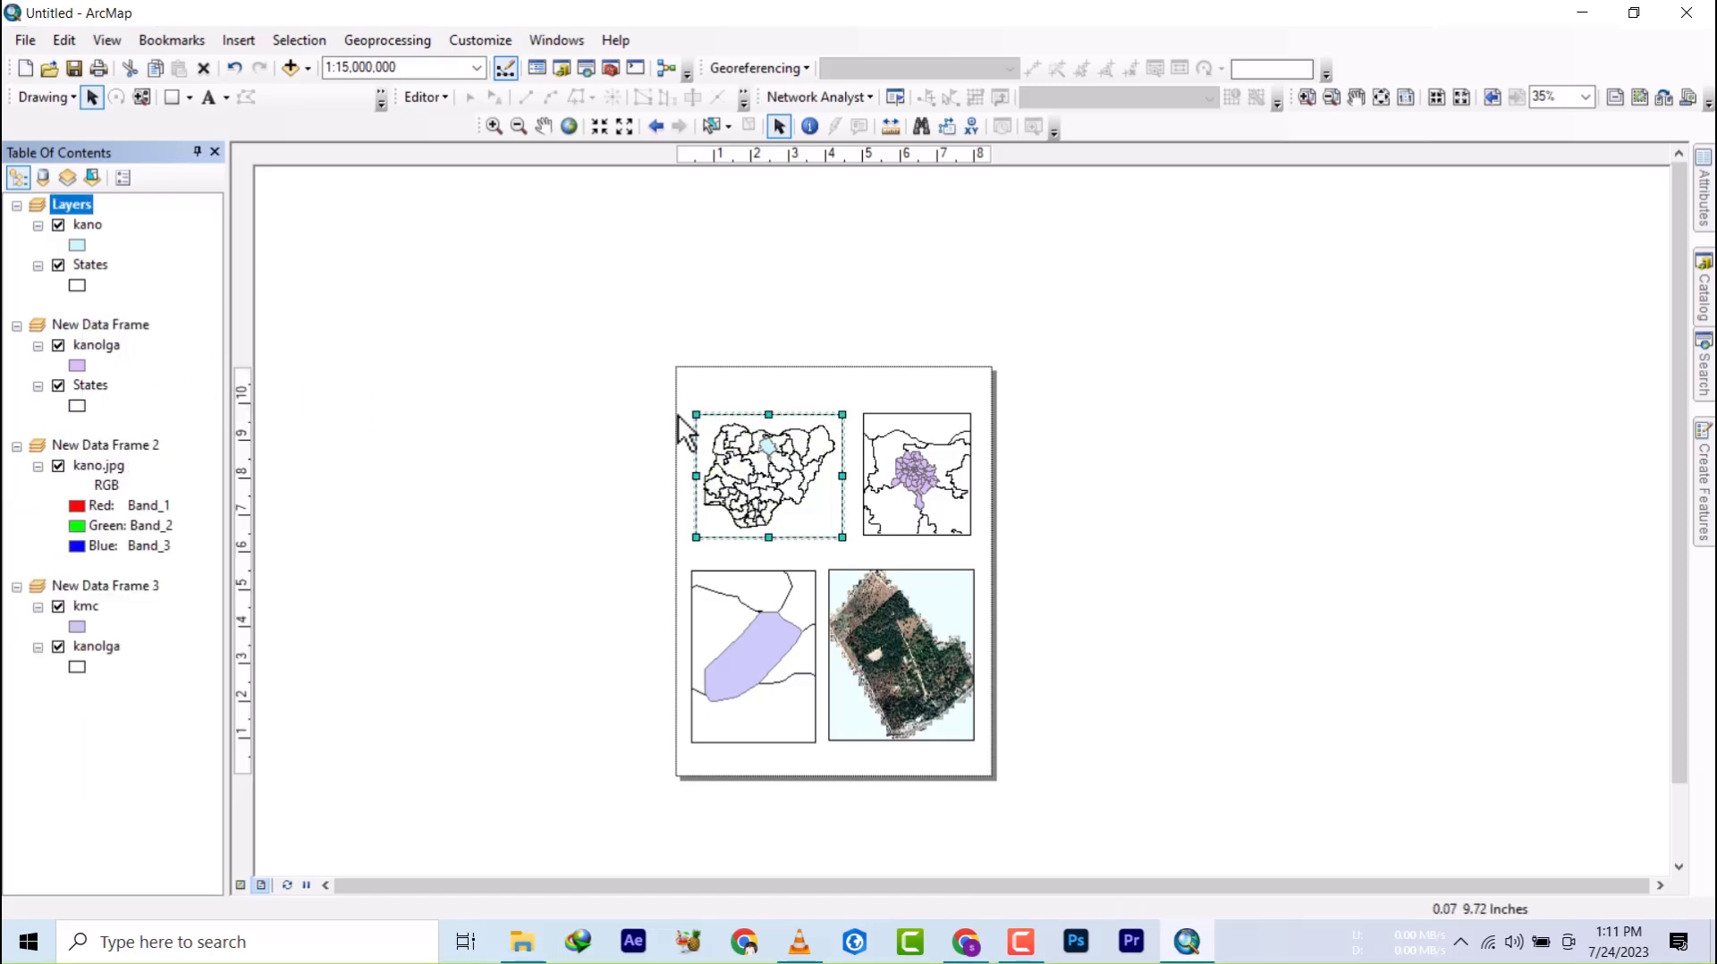
- Change the kano layer's symbol in the Nigeria data frame to an orange hatched overlay fill
{"action": "left_click", "coordinate": [77, 245]}
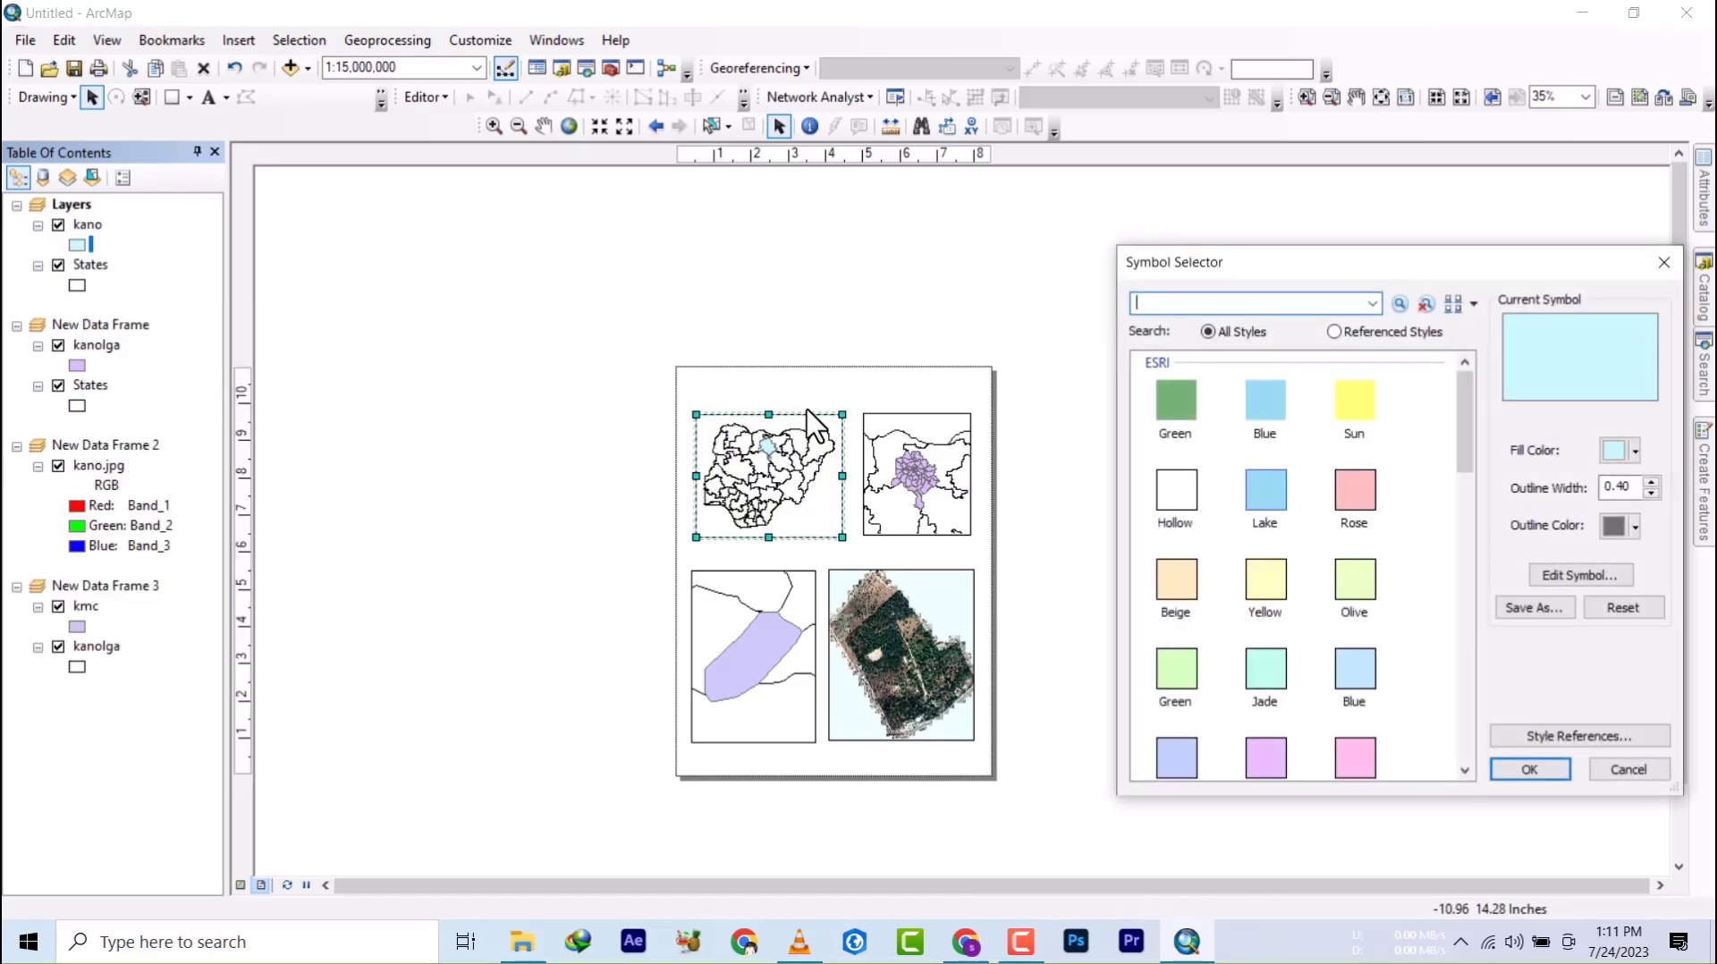
{"action": "scroll", "coordinate": [1172, 572], "scroll_direction": "down", "scroll_amount": 10}
{"action": "scroll", "coordinate": [1257, 536], "scroll_direction": "down", "scroll_amount": 5}
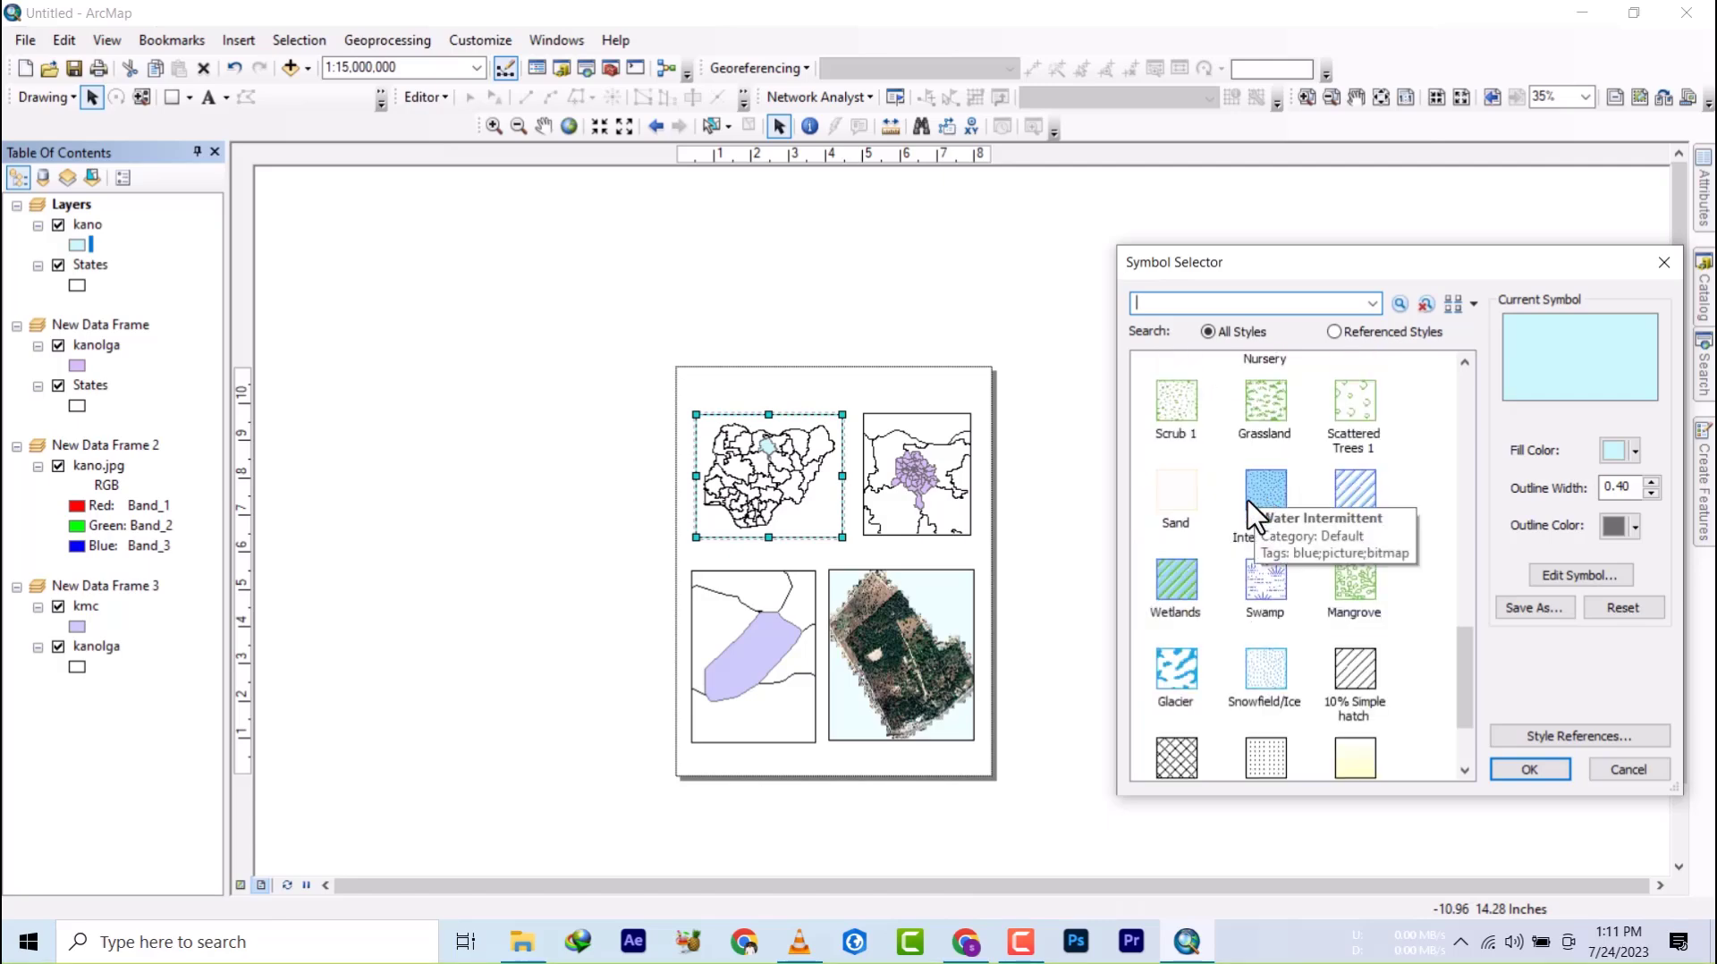
{"action": "scroll", "coordinate": [1270, 653], "scroll_direction": "down", "scroll_amount": 2}
{"action": "scroll", "coordinate": [1252, 537], "scroll_direction": "up", "scroll_amount": 5}
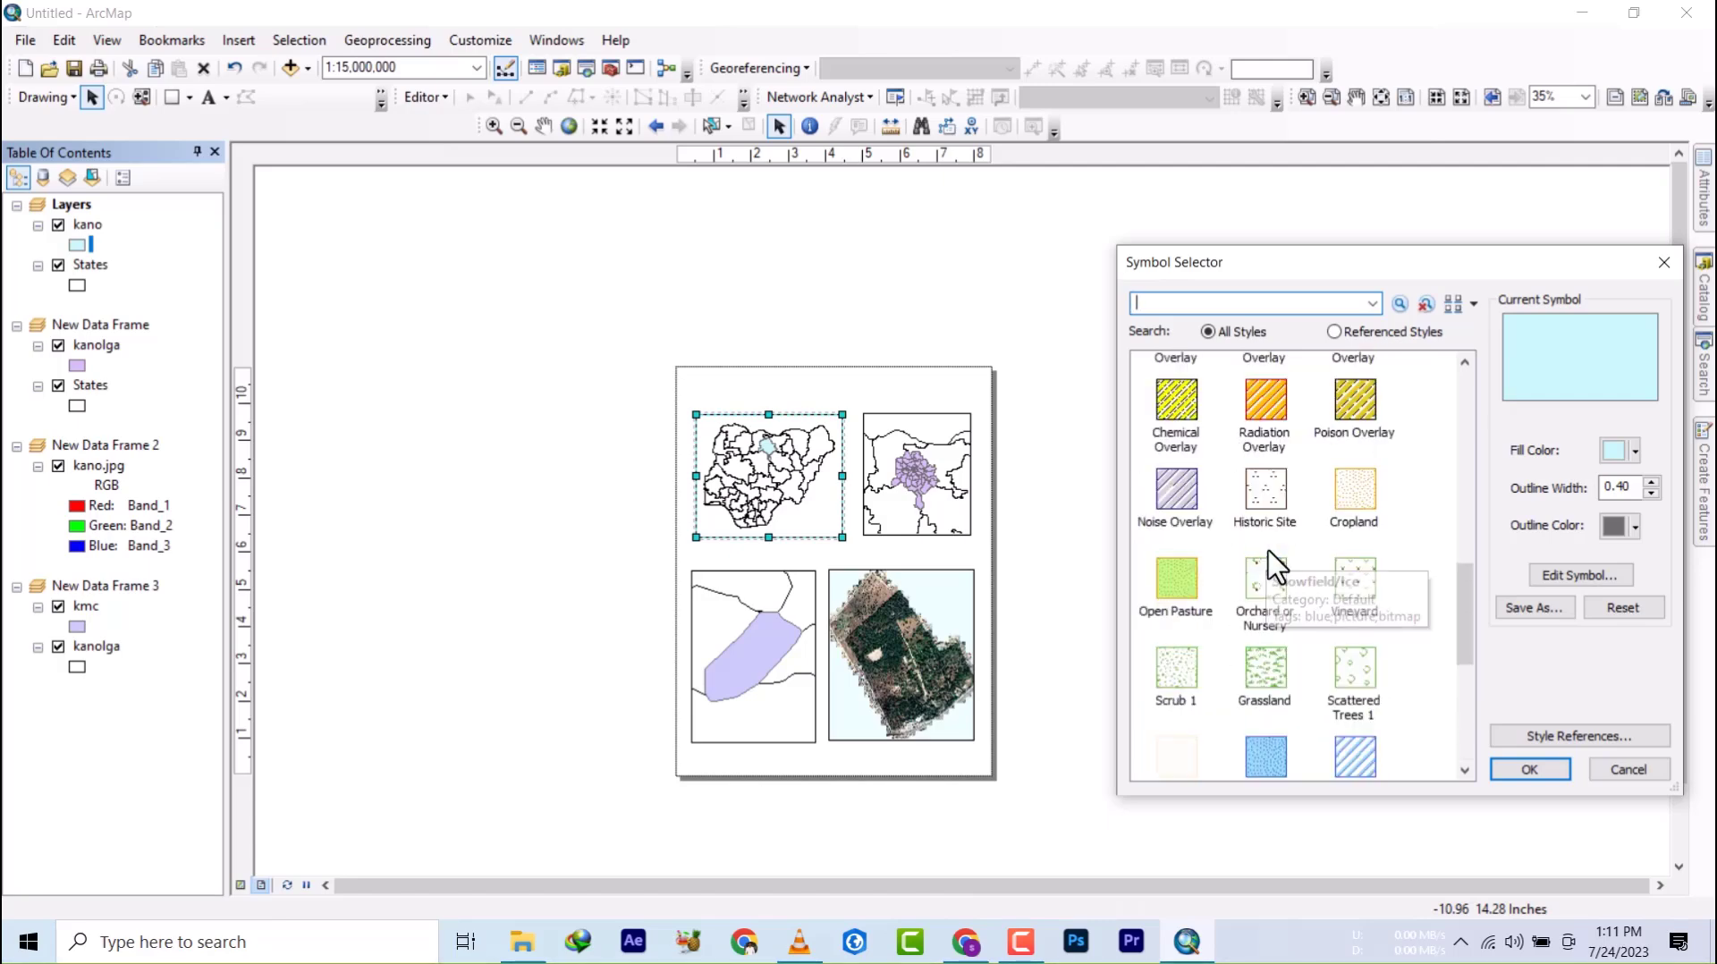
{"action": "scroll", "coordinate": [1274, 443], "scroll_direction": "up", "scroll_amount": 3}
{"action": "double_click", "coordinate": [1339, 715]}
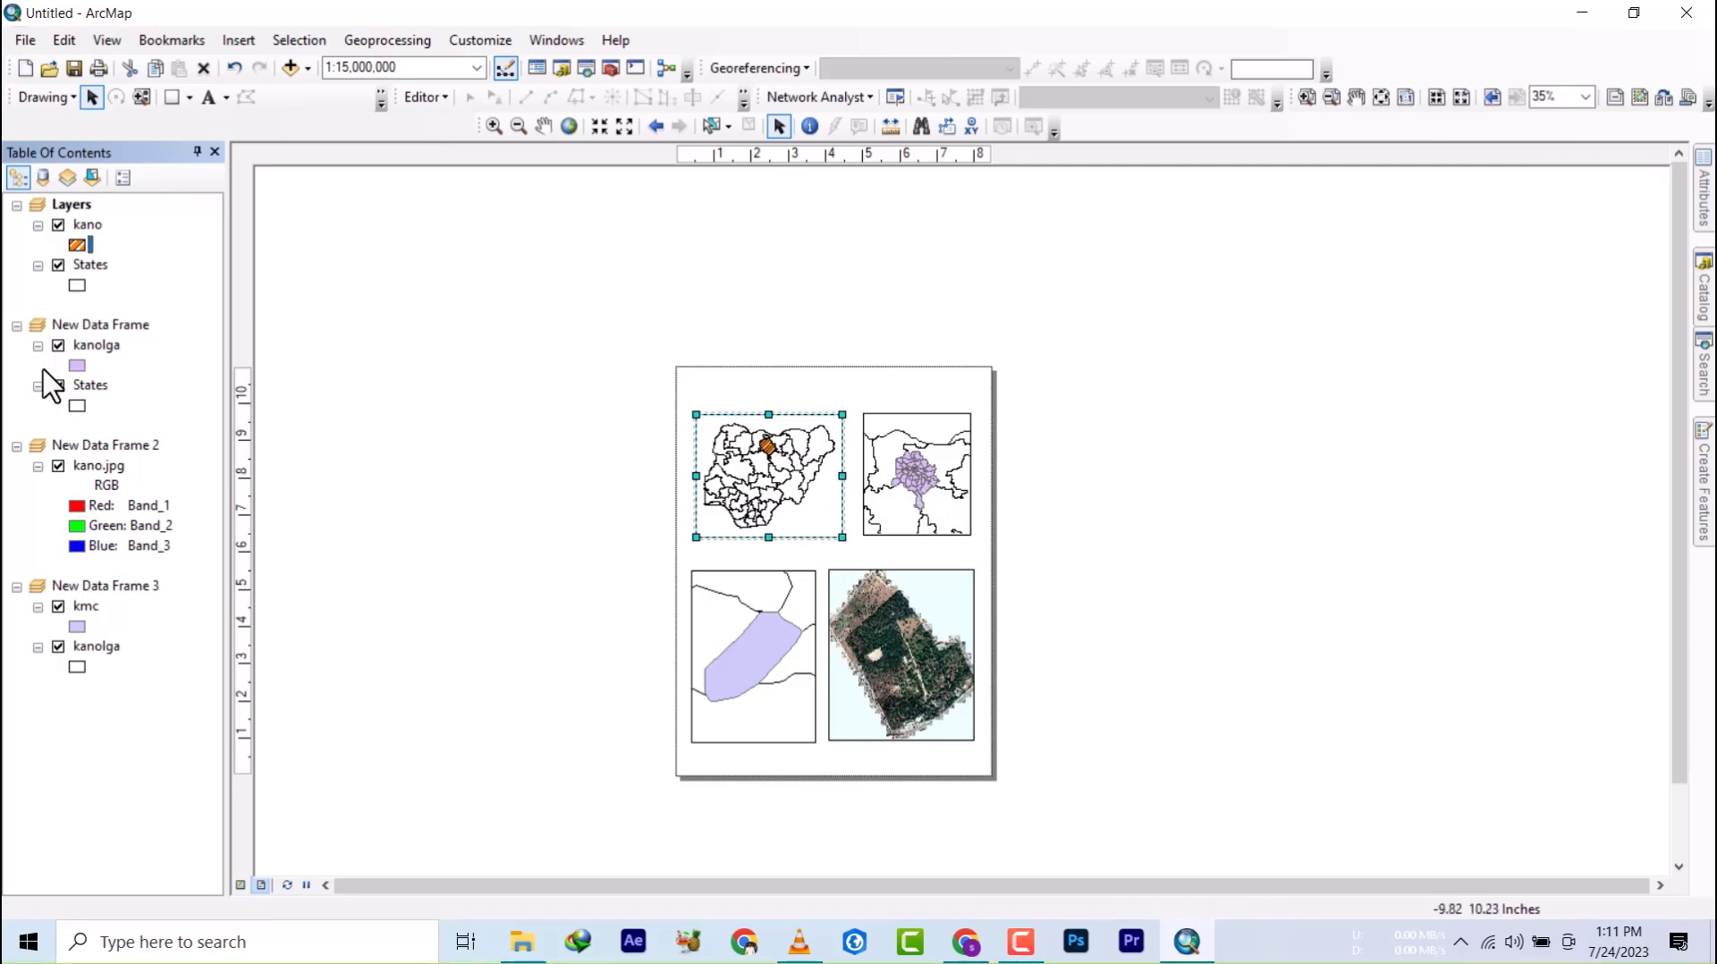
{"action": "left_click", "coordinate": [77, 365]}
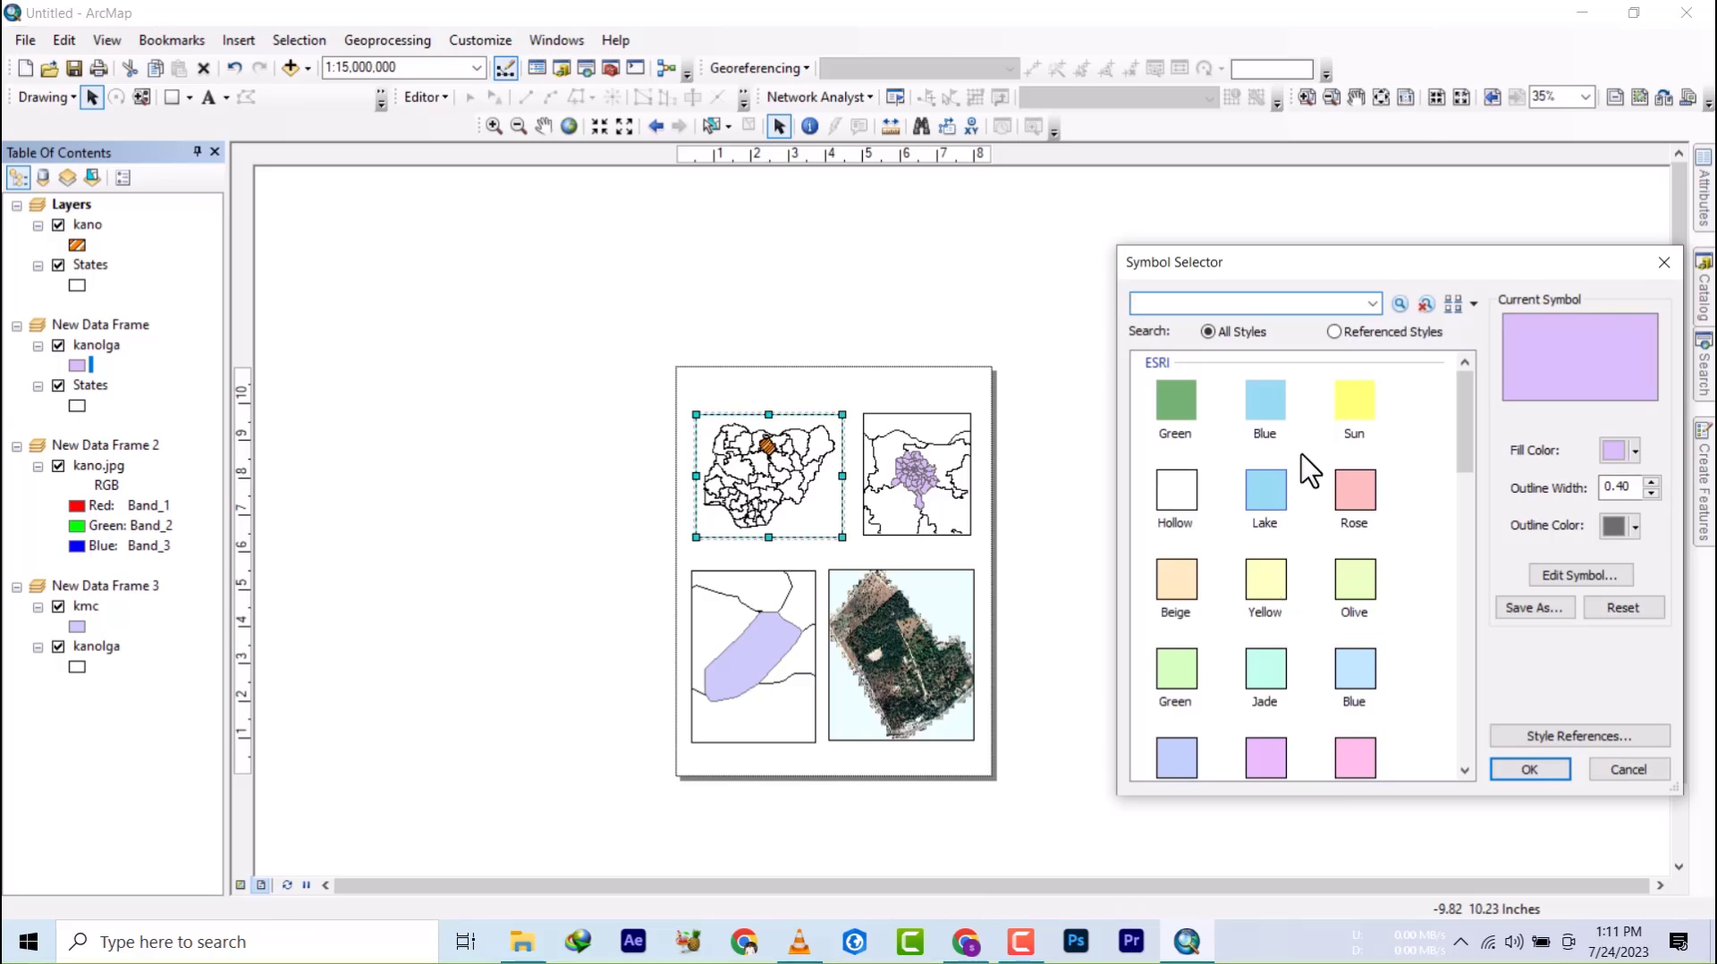
{"action": "scroll", "coordinate": [1285, 535], "scroll_direction": "down", "scroll_amount": 6}
{"action": "scroll", "coordinate": [1322, 555], "scroll_direction": "up", "scroll_amount": 1}
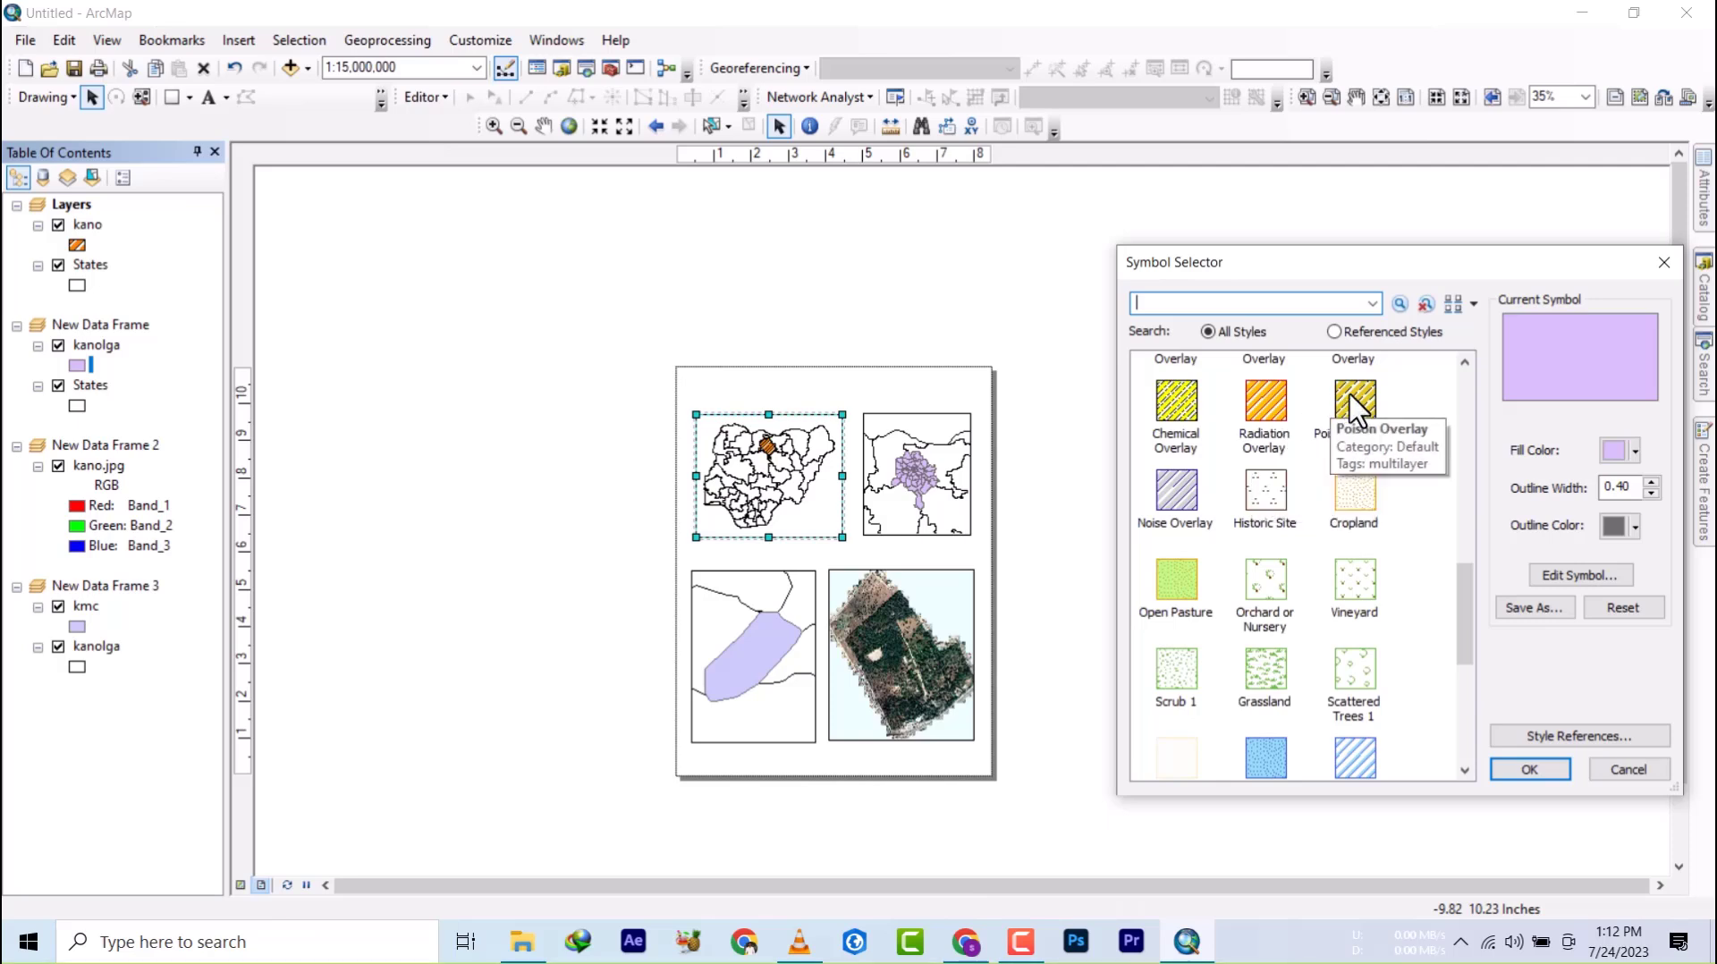
{"action": "left_click", "coordinate": [1664, 262]}
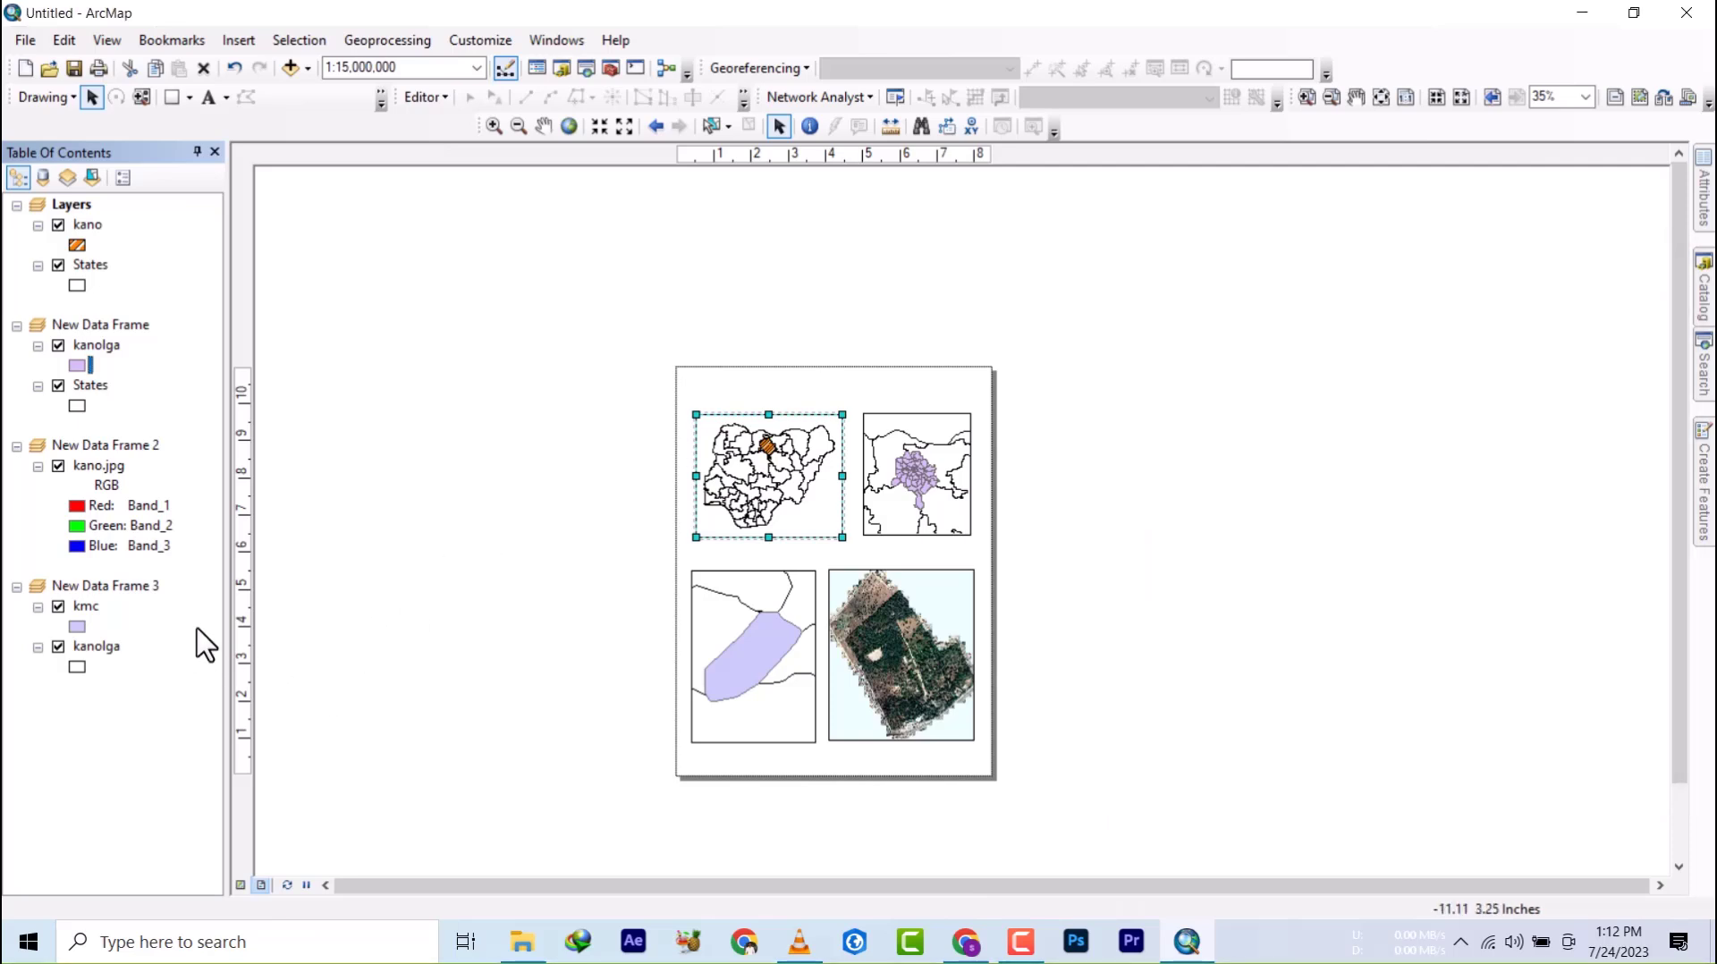
- Copy the kmc layer from New Data Frame 3 into the kanolga data frame, between its kanolga and States layers
{"action": "left_click_drag", "start_coordinate": [90, 615], "coordinate": [53, 374]}
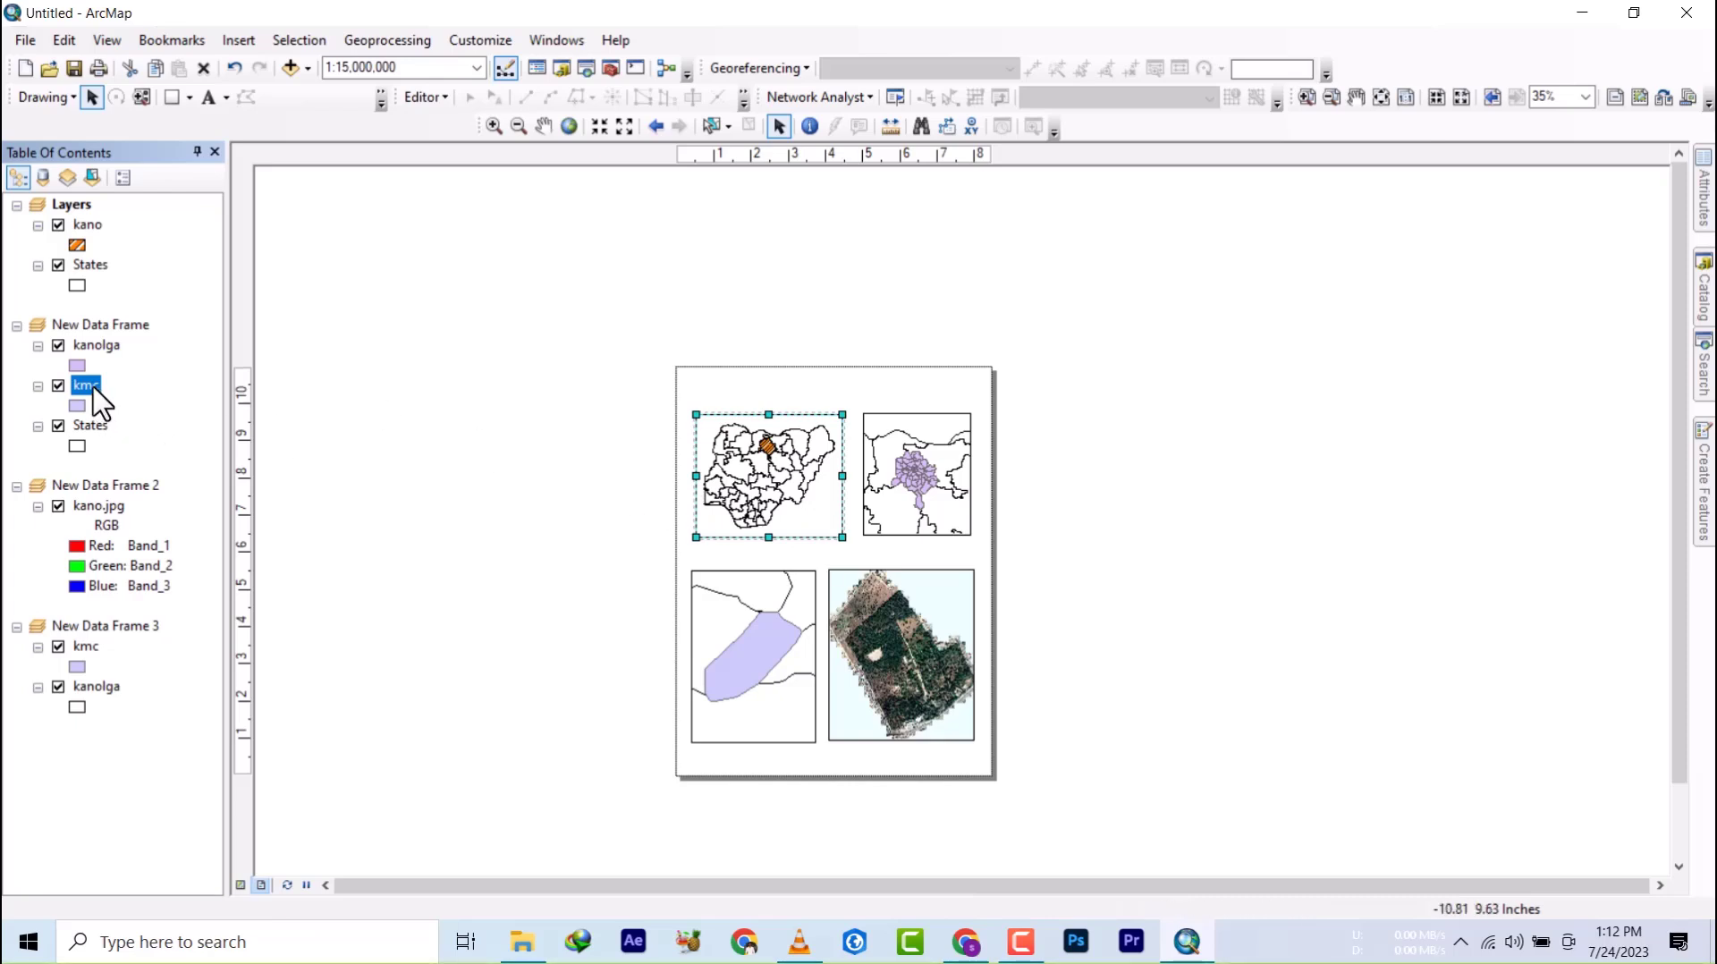
{"action": "scroll", "coordinate": [912, 466], "scroll_direction": "up", "scroll_amount": 6}
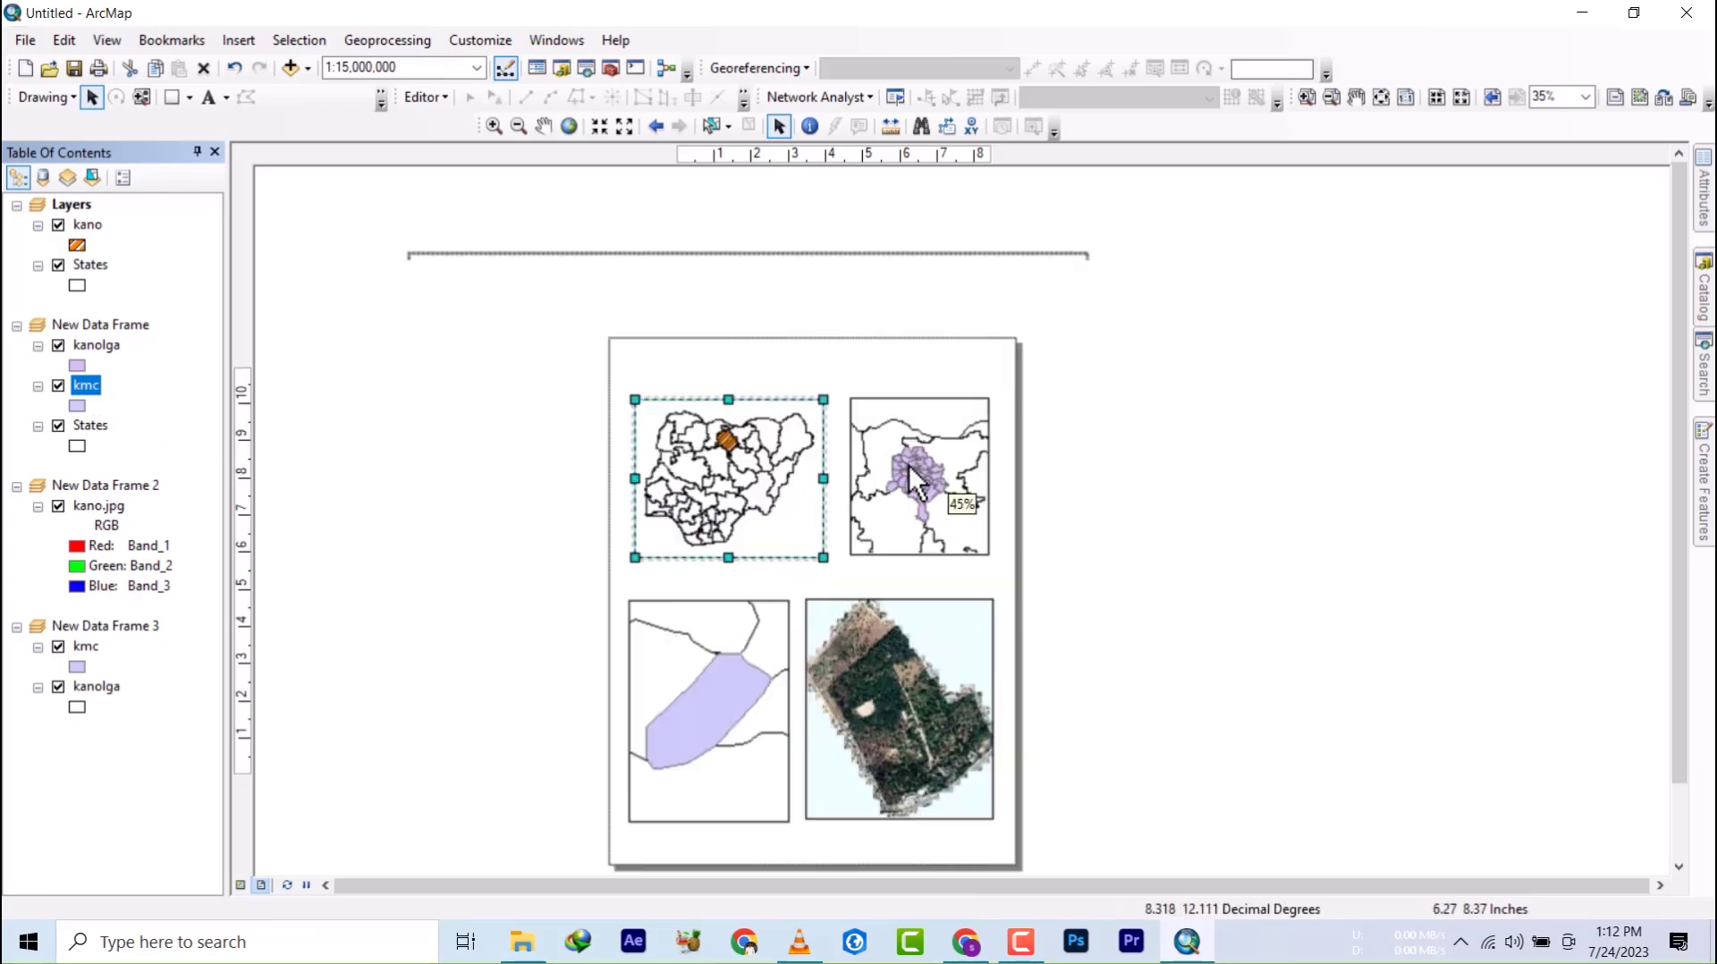
{"action": "scroll", "coordinate": [931, 486], "scroll_direction": "up", "scroll_amount": 5}
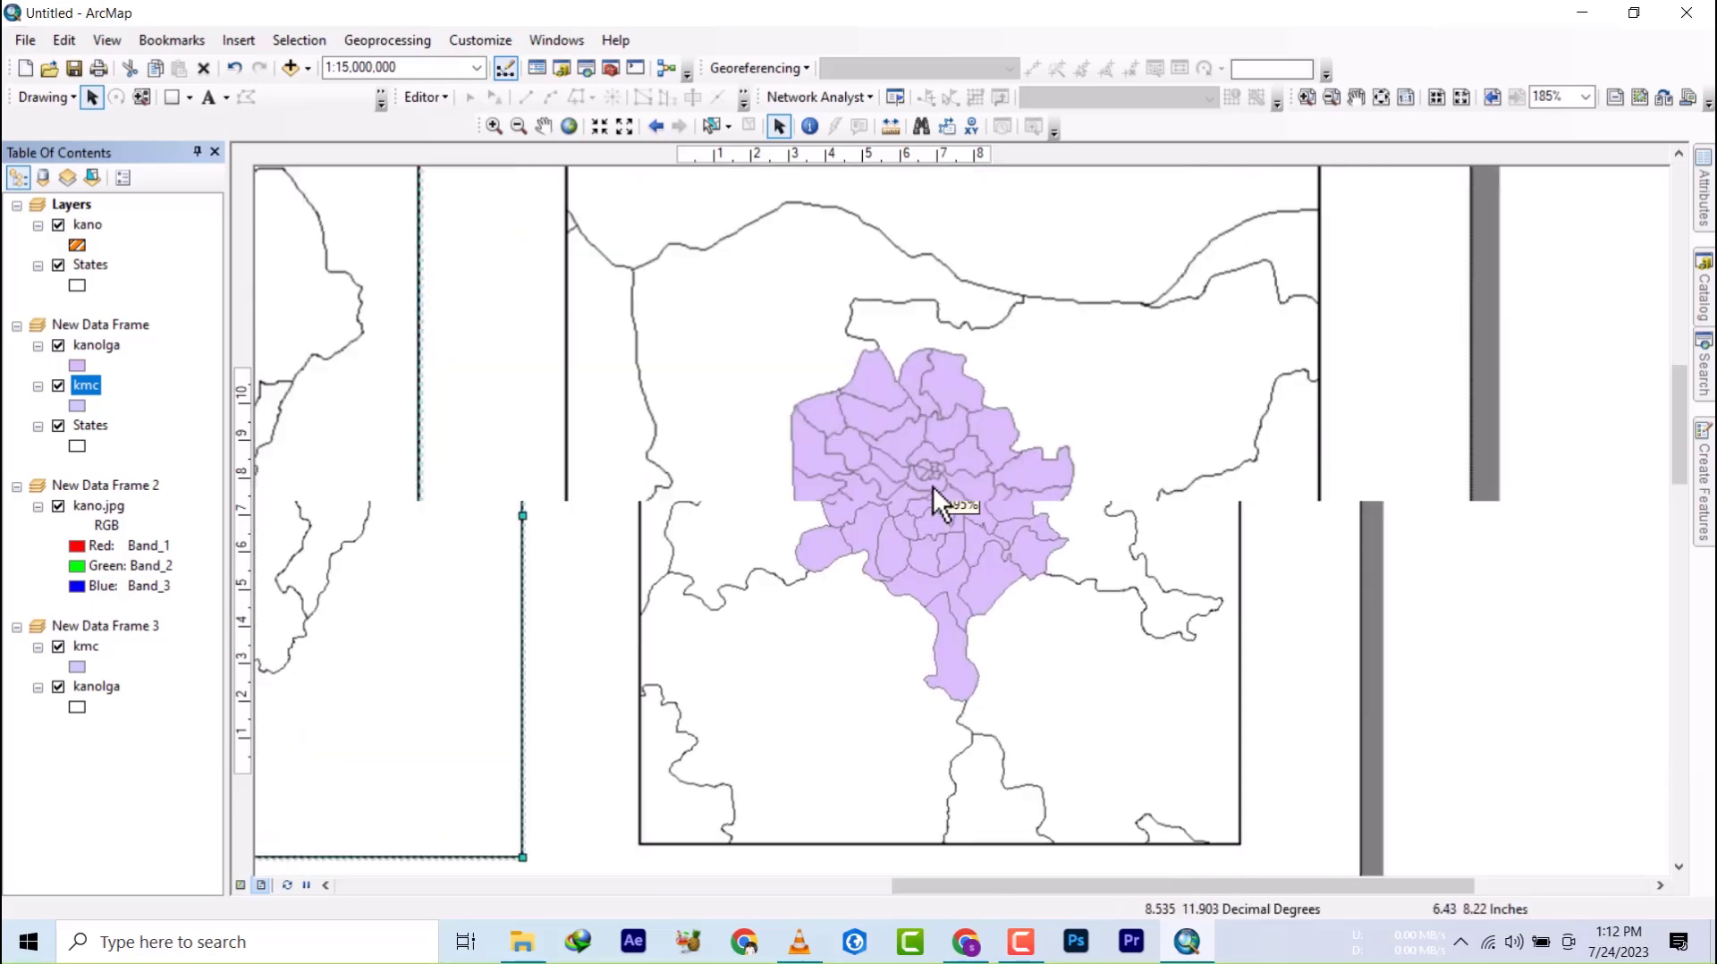
- Apply the Biohazard Overlay symbol to the kmc layer in the kanolga data frame
{"action": "left_click", "coordinate": [77, 404]}
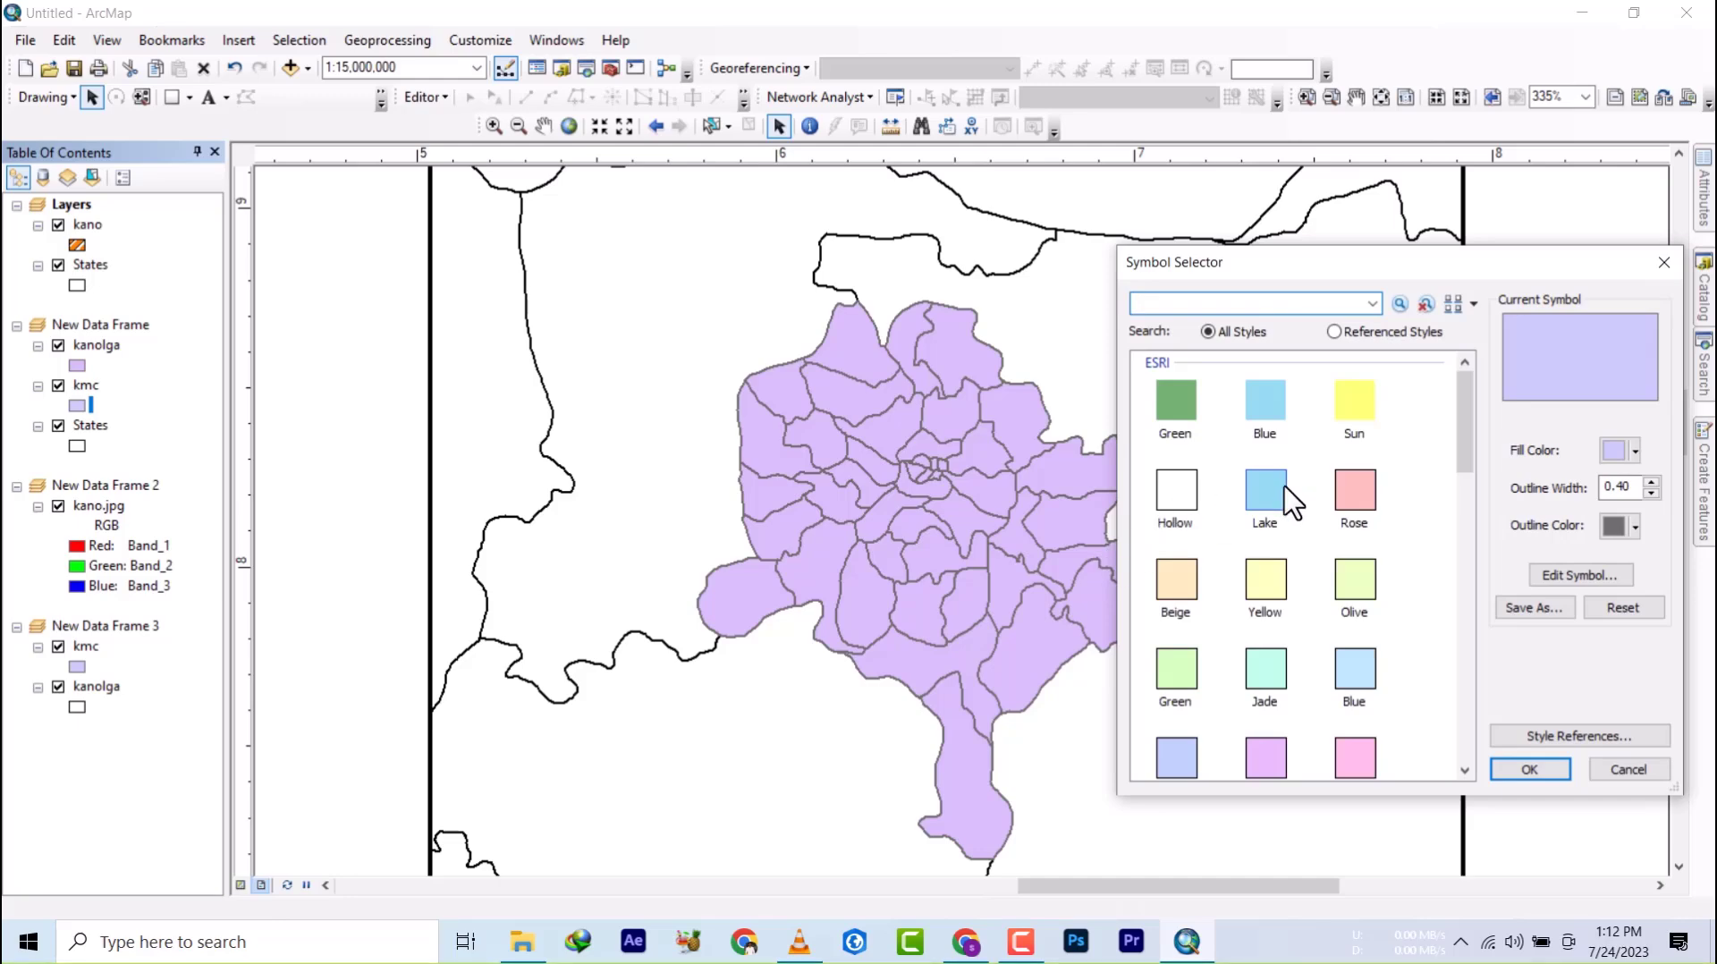
{"action": "scroll", "coordinate": [1291, 501], "scroll_direction": "down", "scroll_amount": 10}
{"action": "scroll", "coordinate": [1241, 514], "scroll_direction": "up", "scroll_amount": 6}
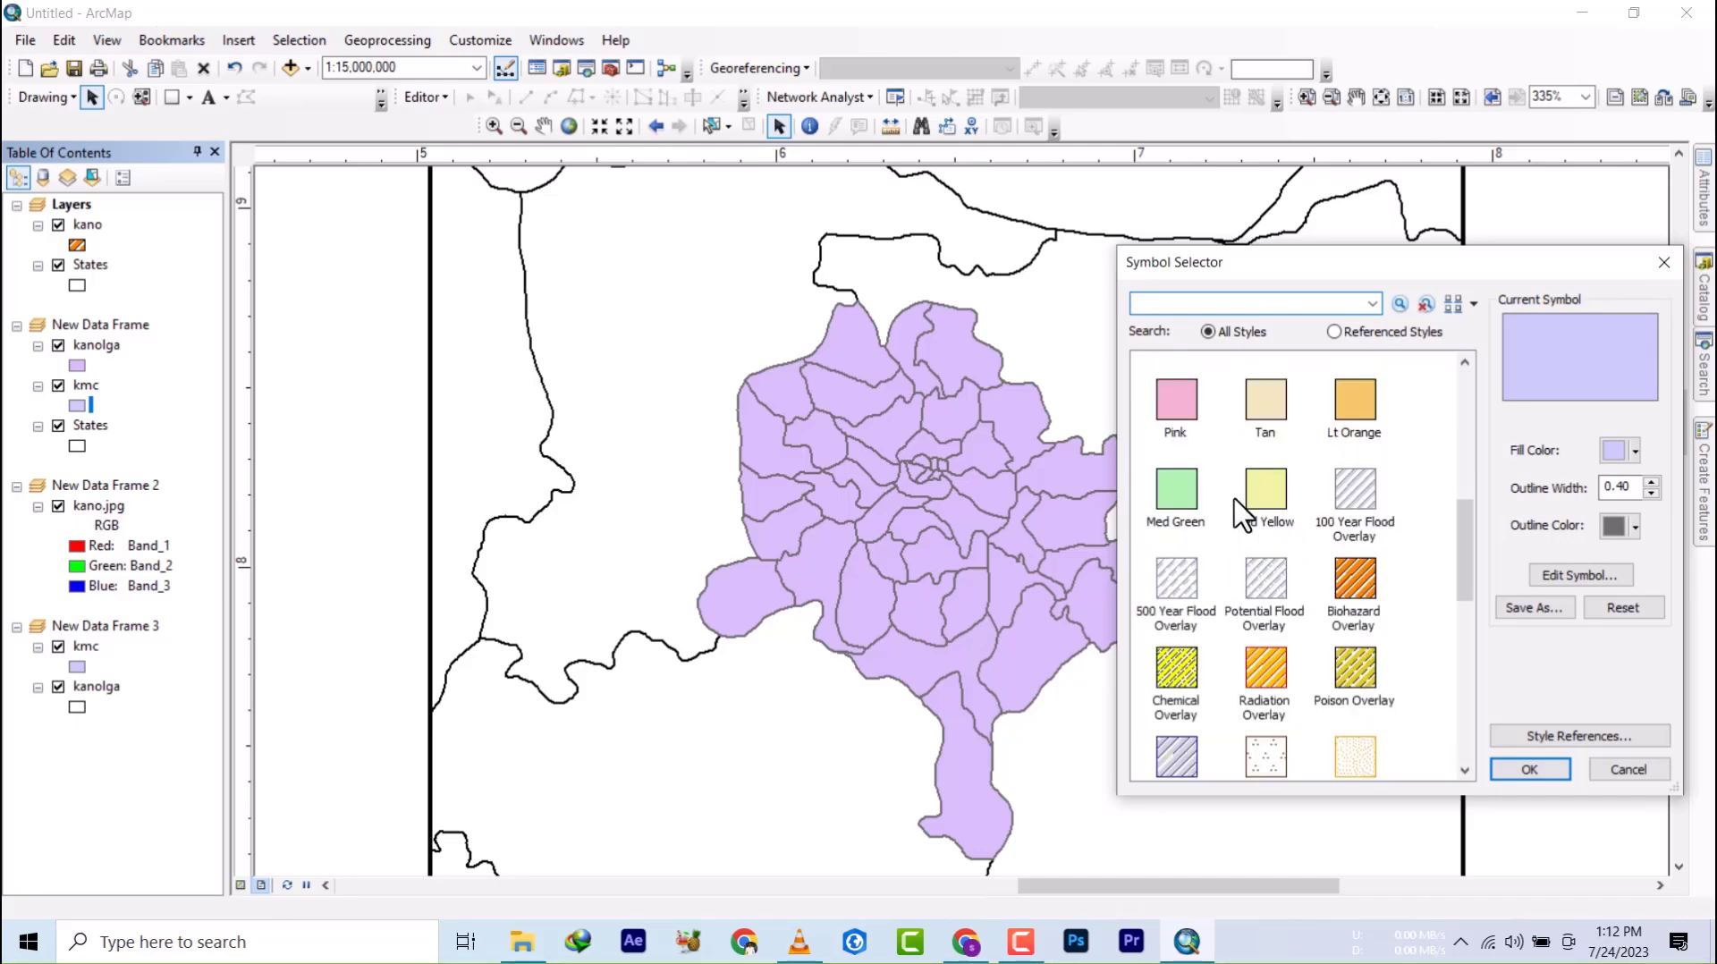
{"action": "double_click", "coordinate": [1352, 579]}
{"action": "scroll", "coordinate": [1023, 508], "scroll_direction": "down", "scroll_amount": 1}
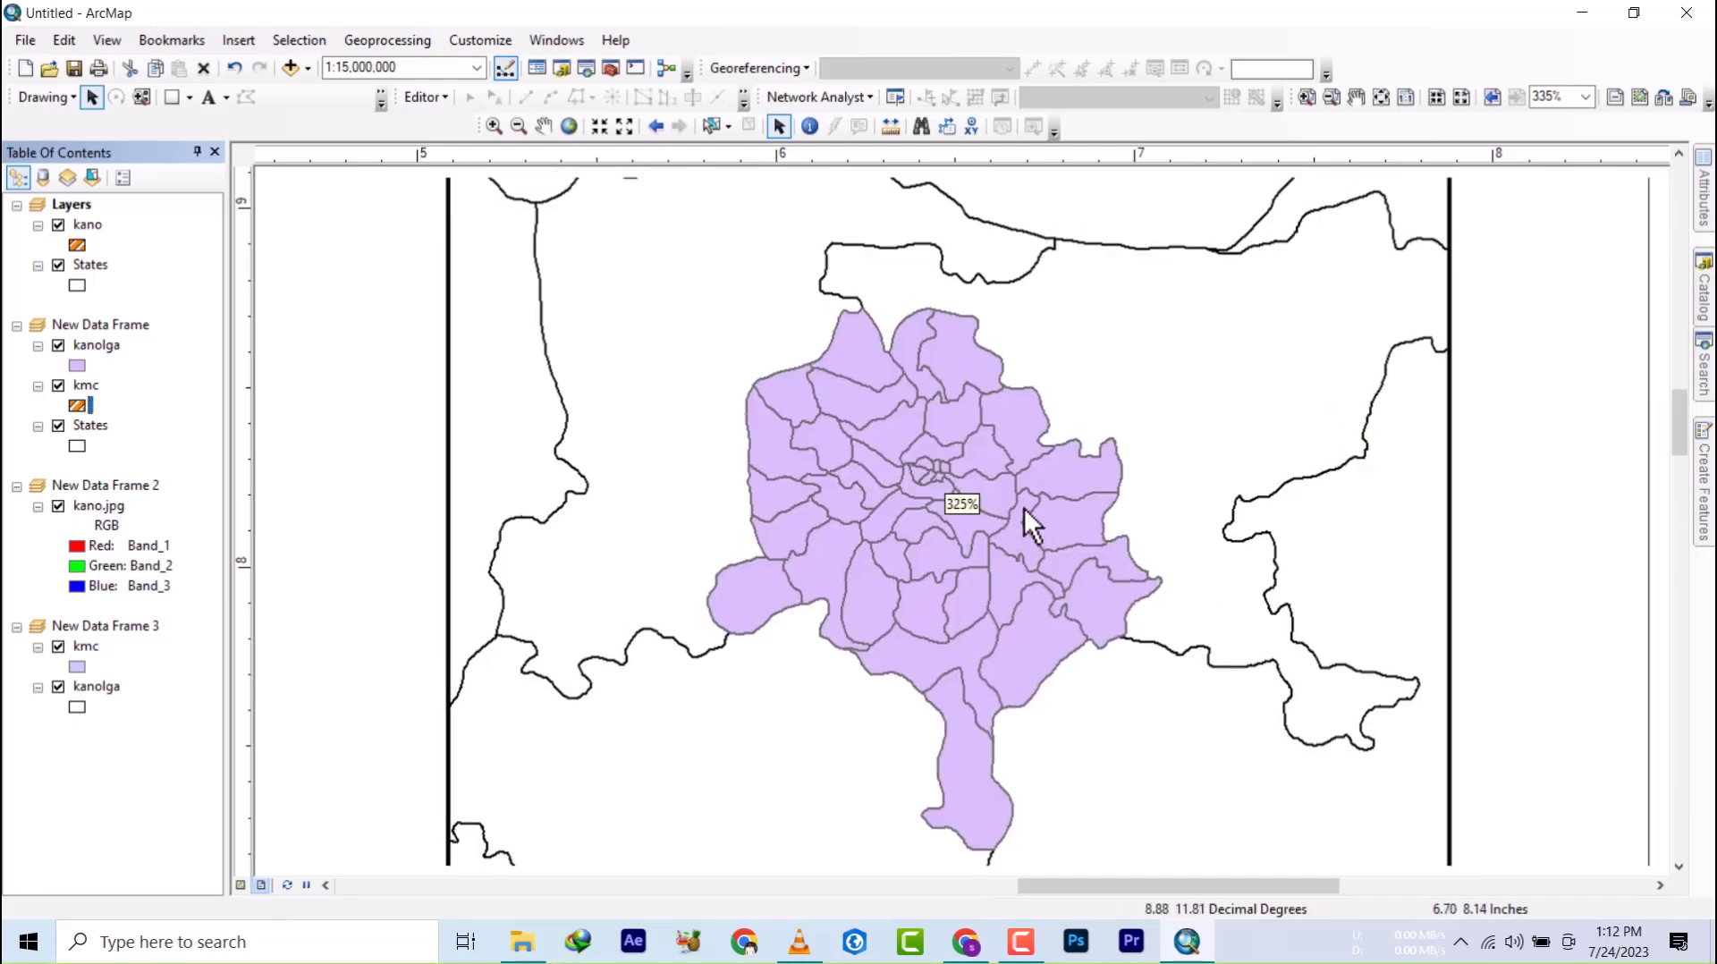
{"action": "scroll", "coordinate": [1023, 508], "scroll_direction": "down", "scroll_amount": 3}
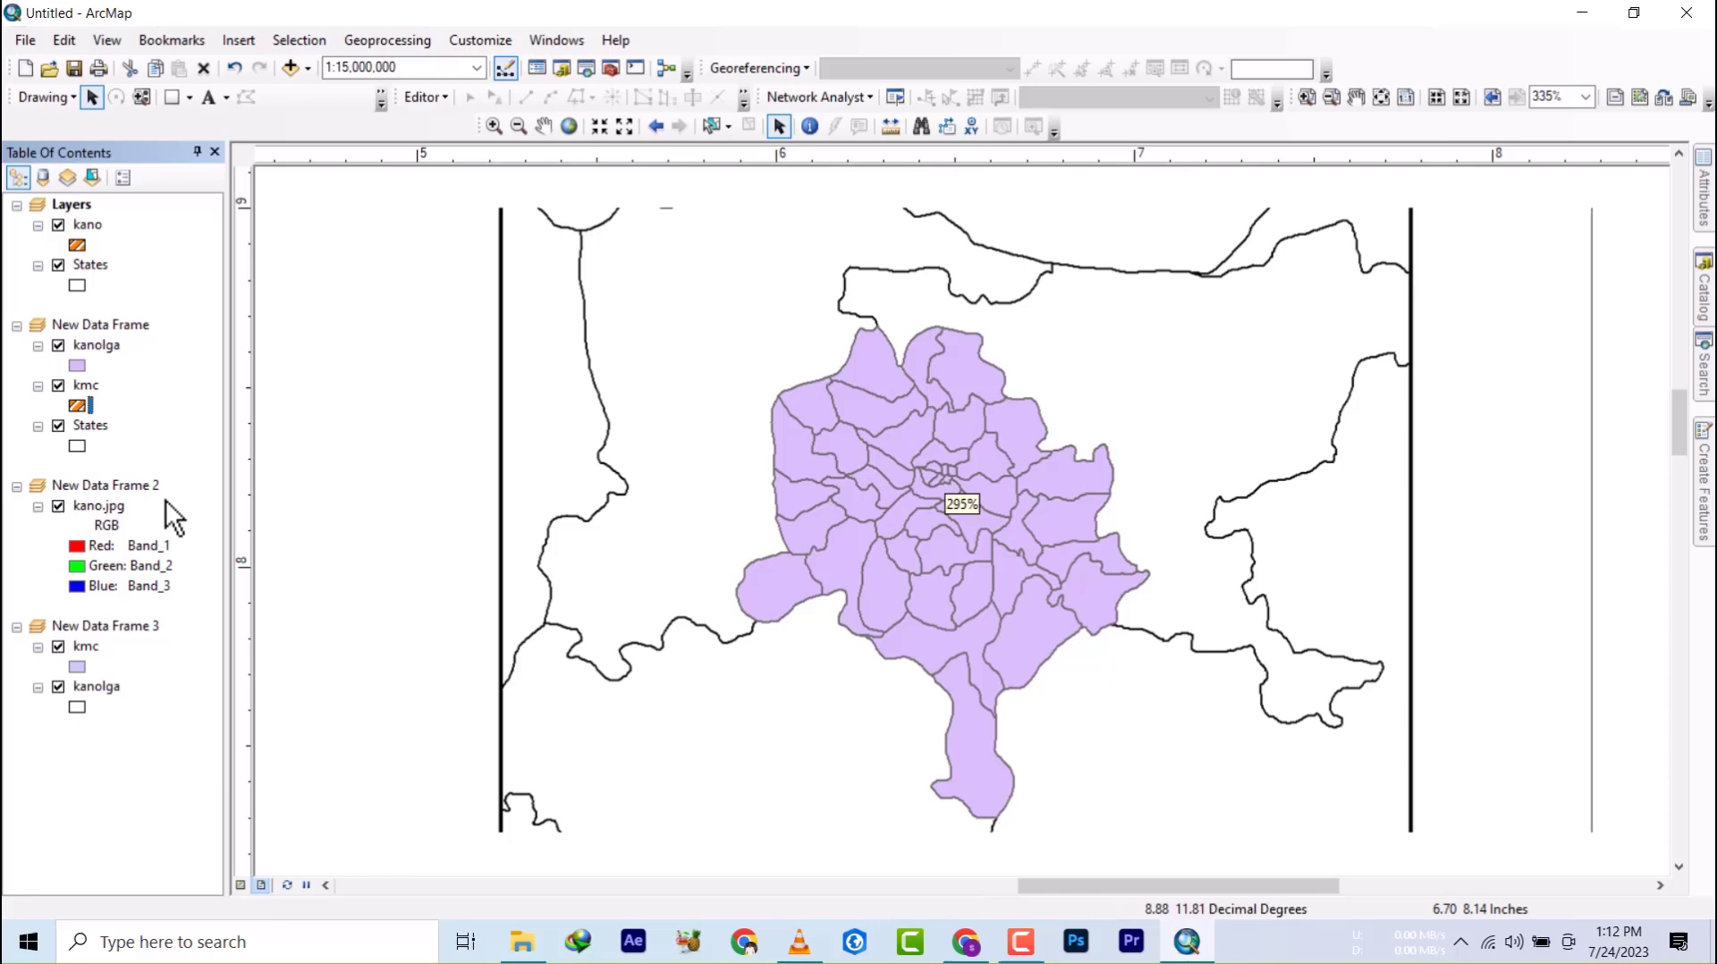
- Apply the Hollow symbol to the kanolga layer so the hatched kmc area beneath it shows
{"action": "left_click", "coordinate": [77, 364]}
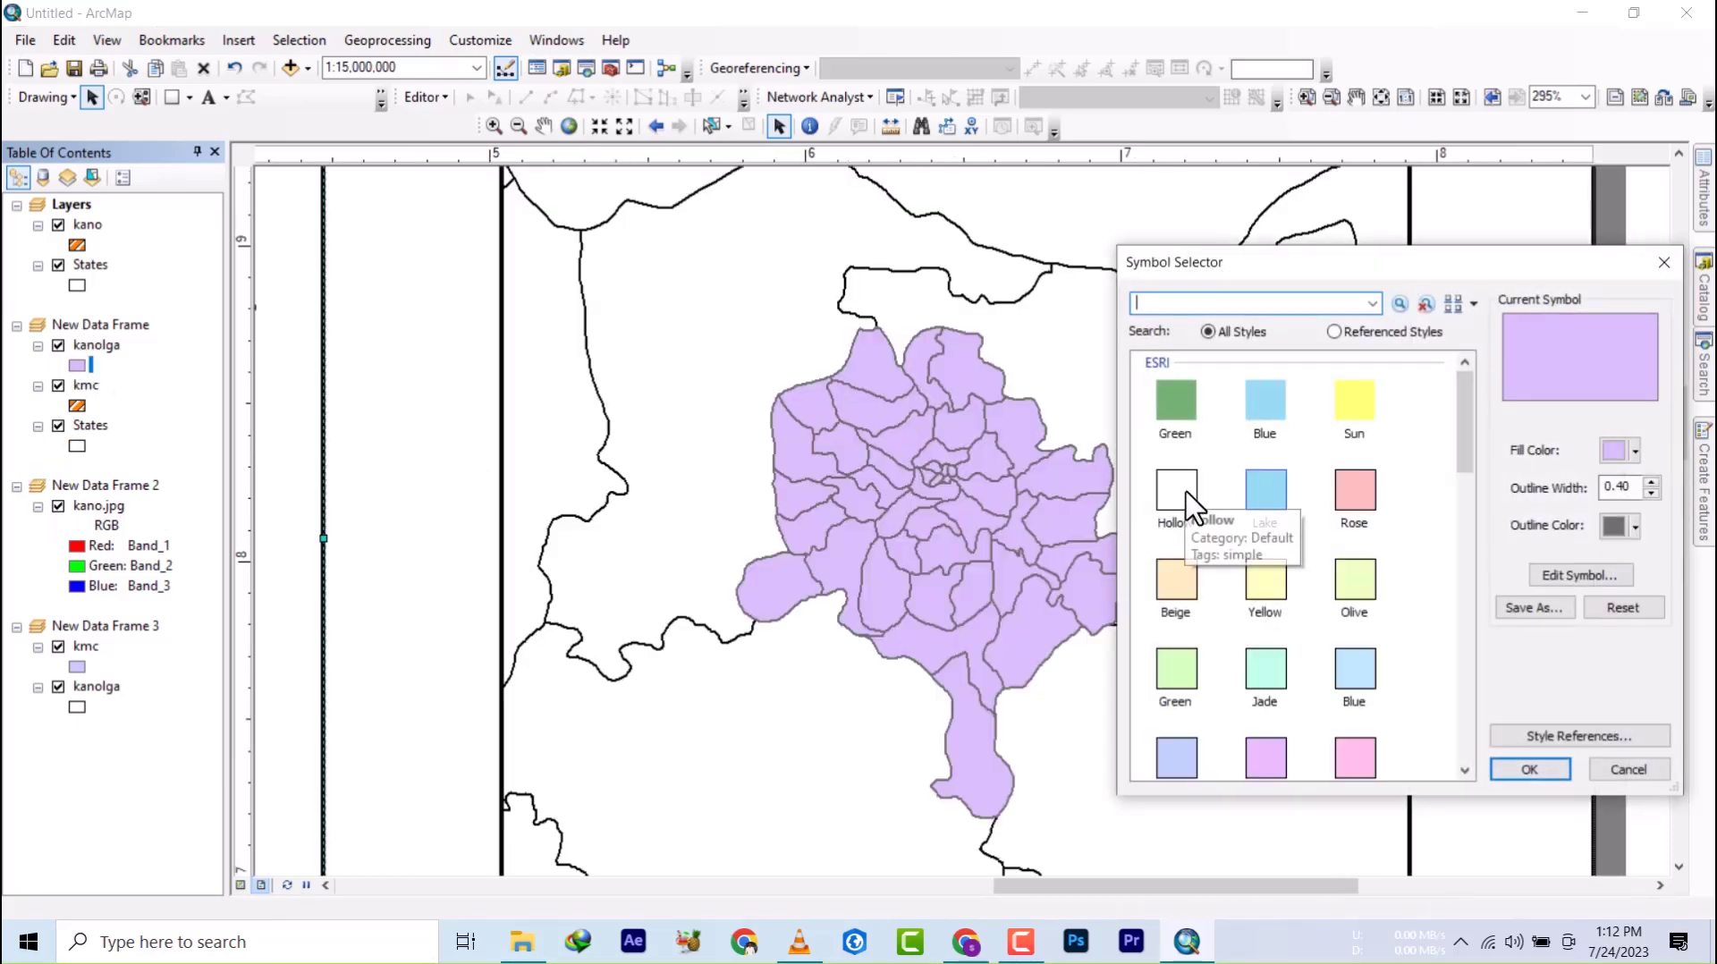
{"action": "double_click", "coordinate": [1189, 527]}
{"action": "scroll", "coordinate": [936, 470], "scroll_direction": "up", "scroll_amount": 4}
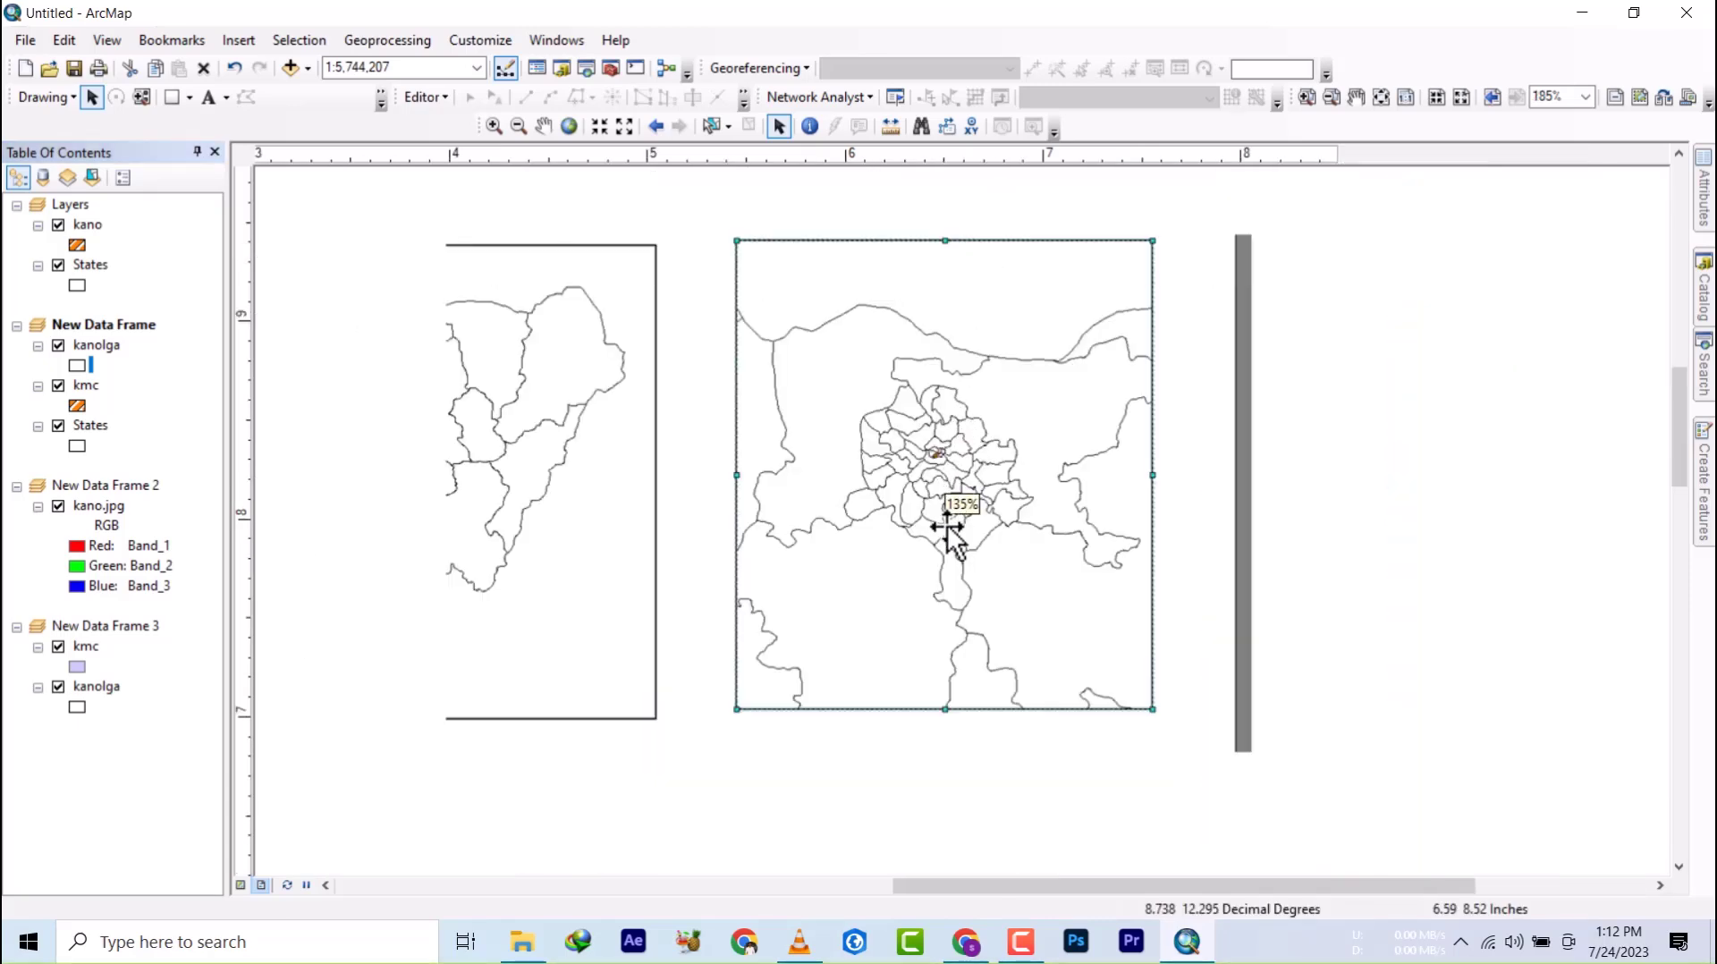
{"action": "scroll", "coordinate": [947, 528], "scroll_direction": "down", "scroll_amount": 2}
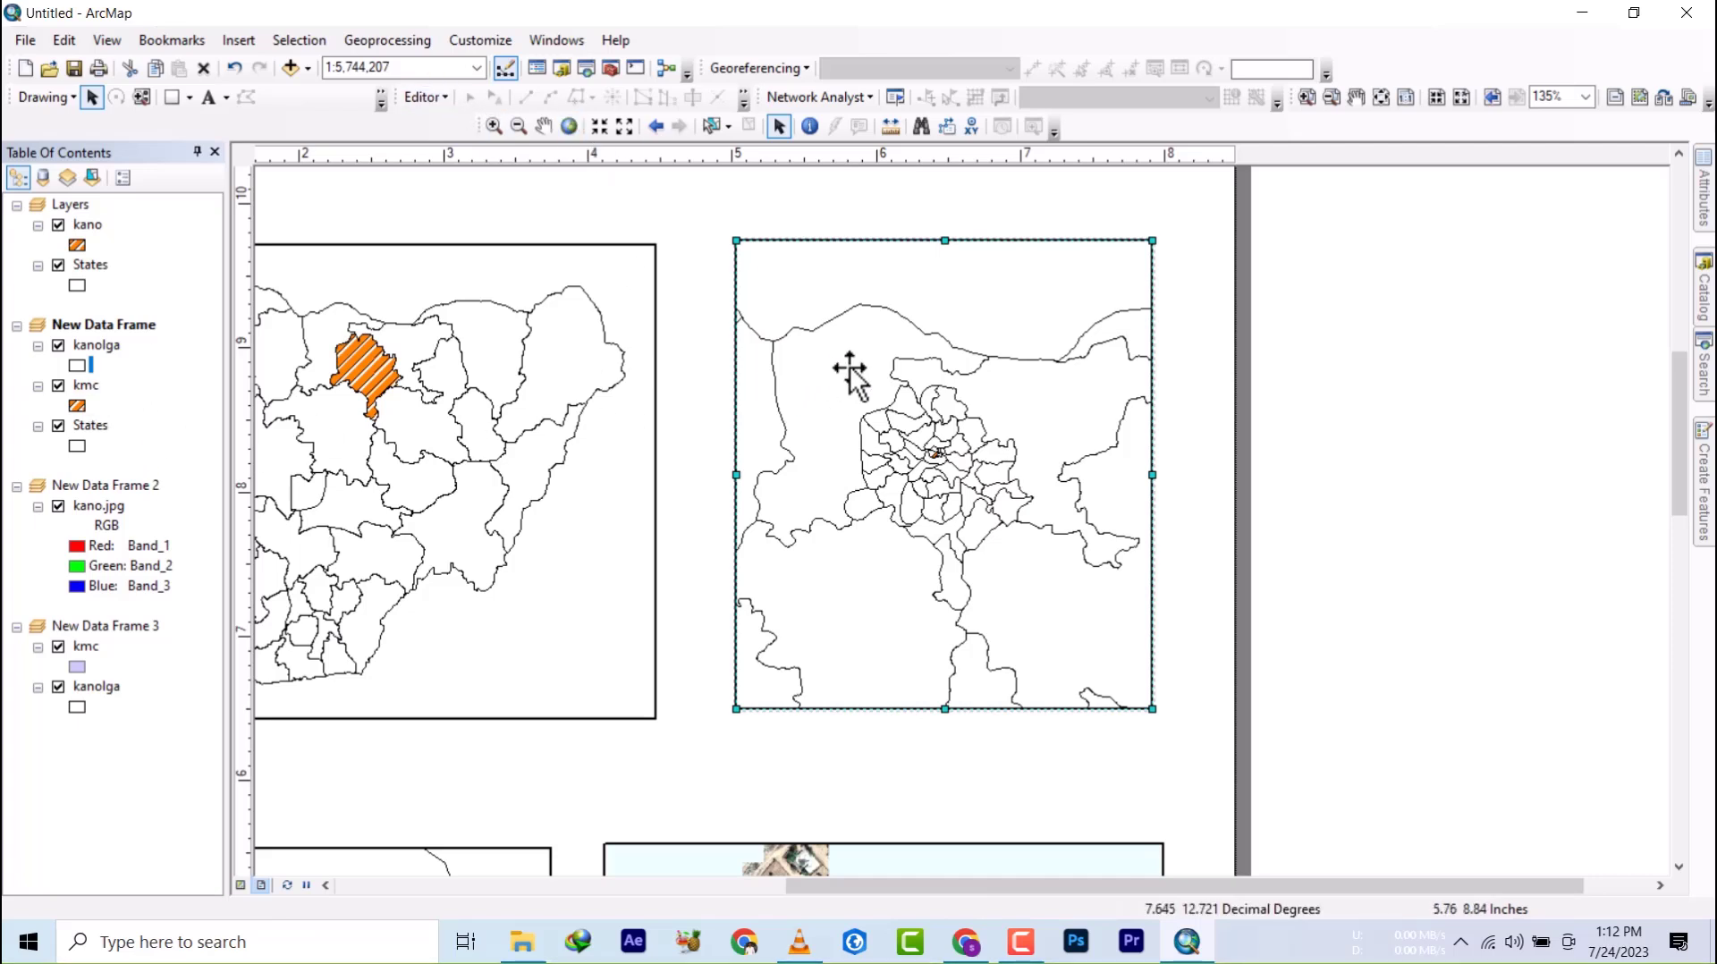
- Zoom the map inside the kanolga data frame in to 1:1,250,000 and centre it on the kmc area
{"action": "left_click", "coordinate": [598, 126]}
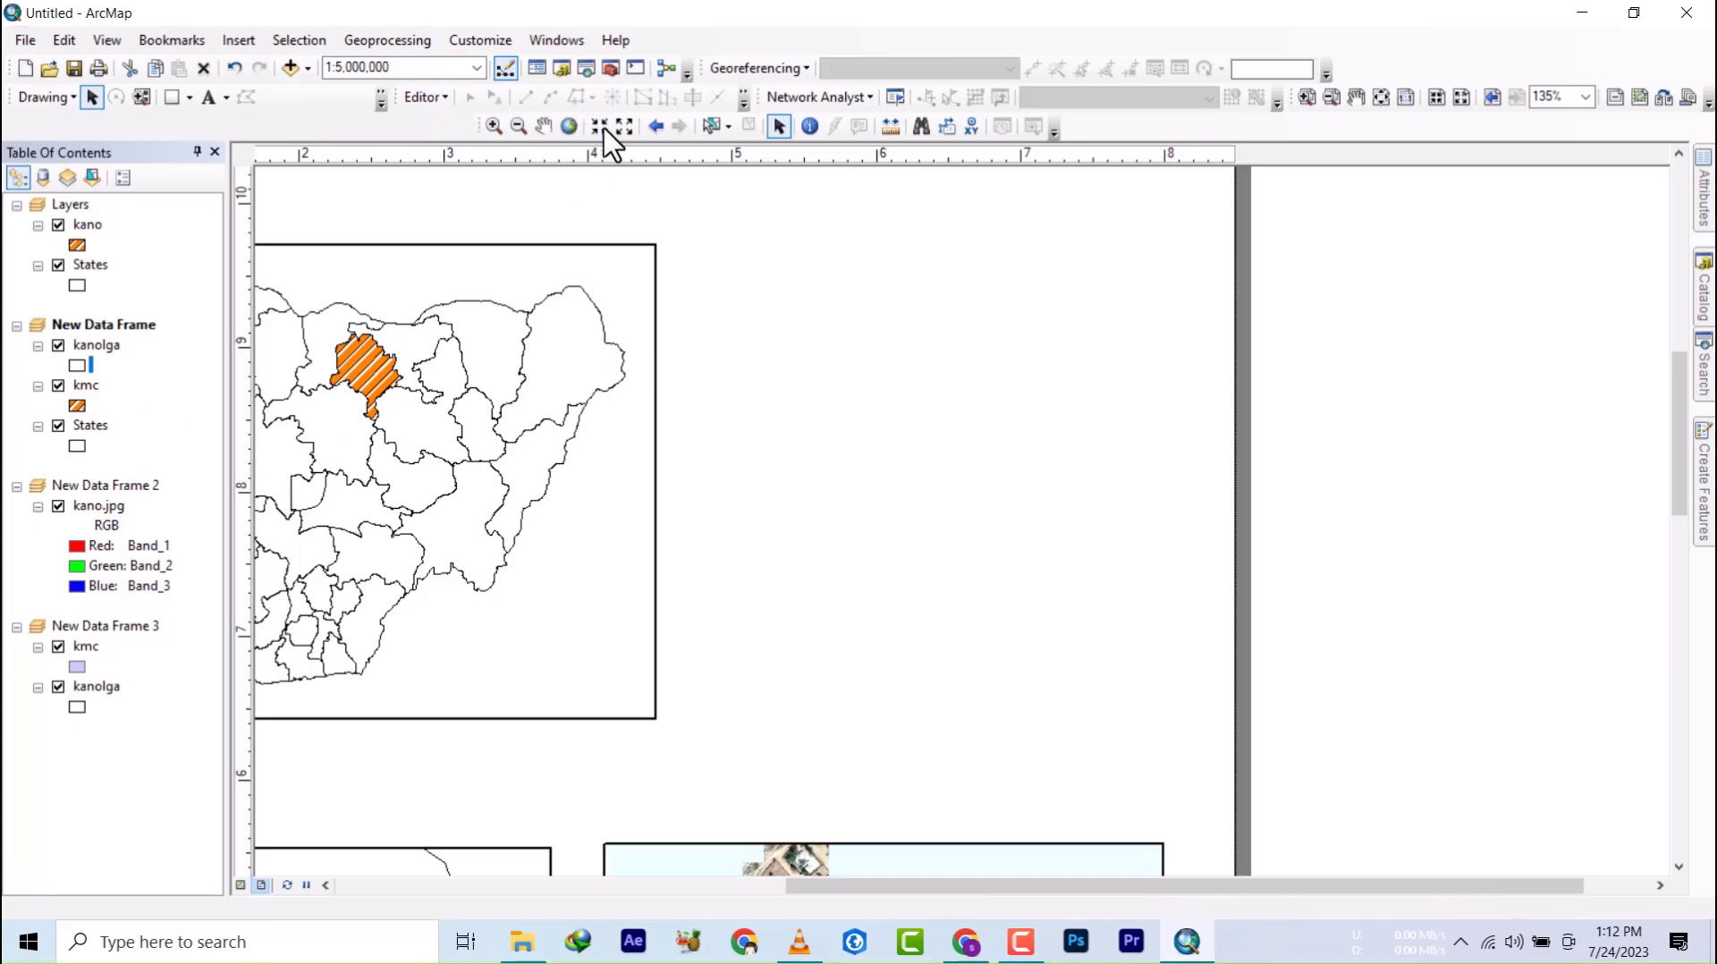
{"action": "left_click", "coordinate": [600, 128]}
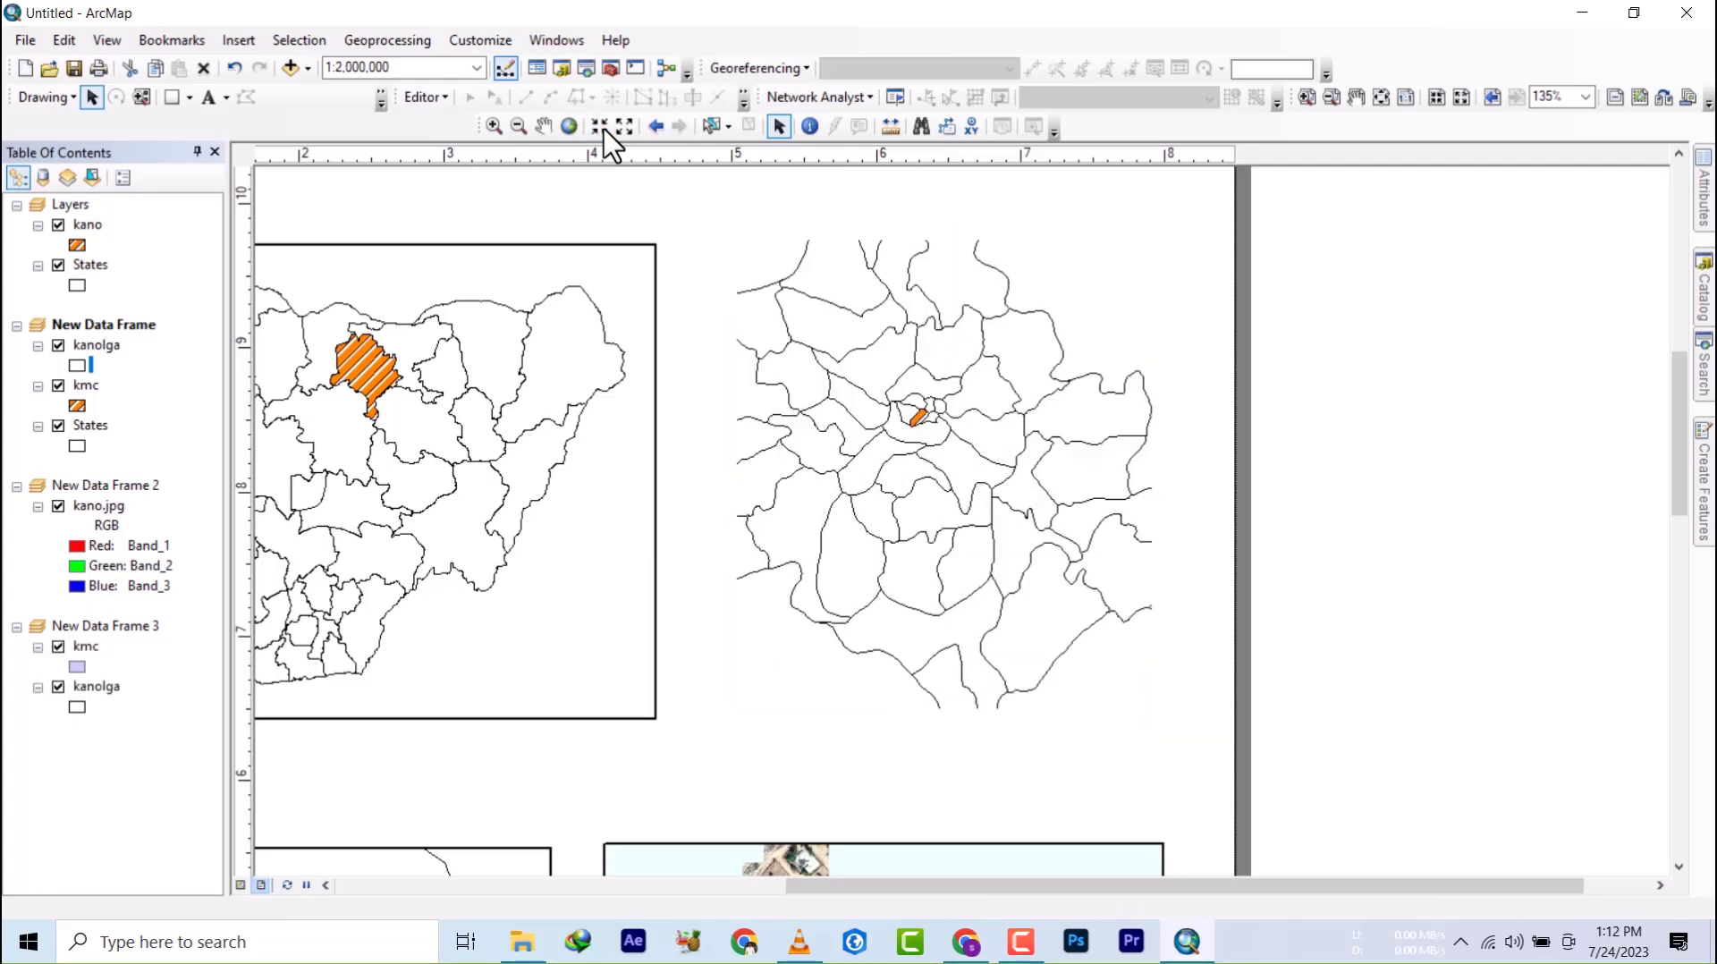
{"action": "left_click", "coordinate": [599, 126]}
{"action": "left_click", "coordinate": [601, 127]}
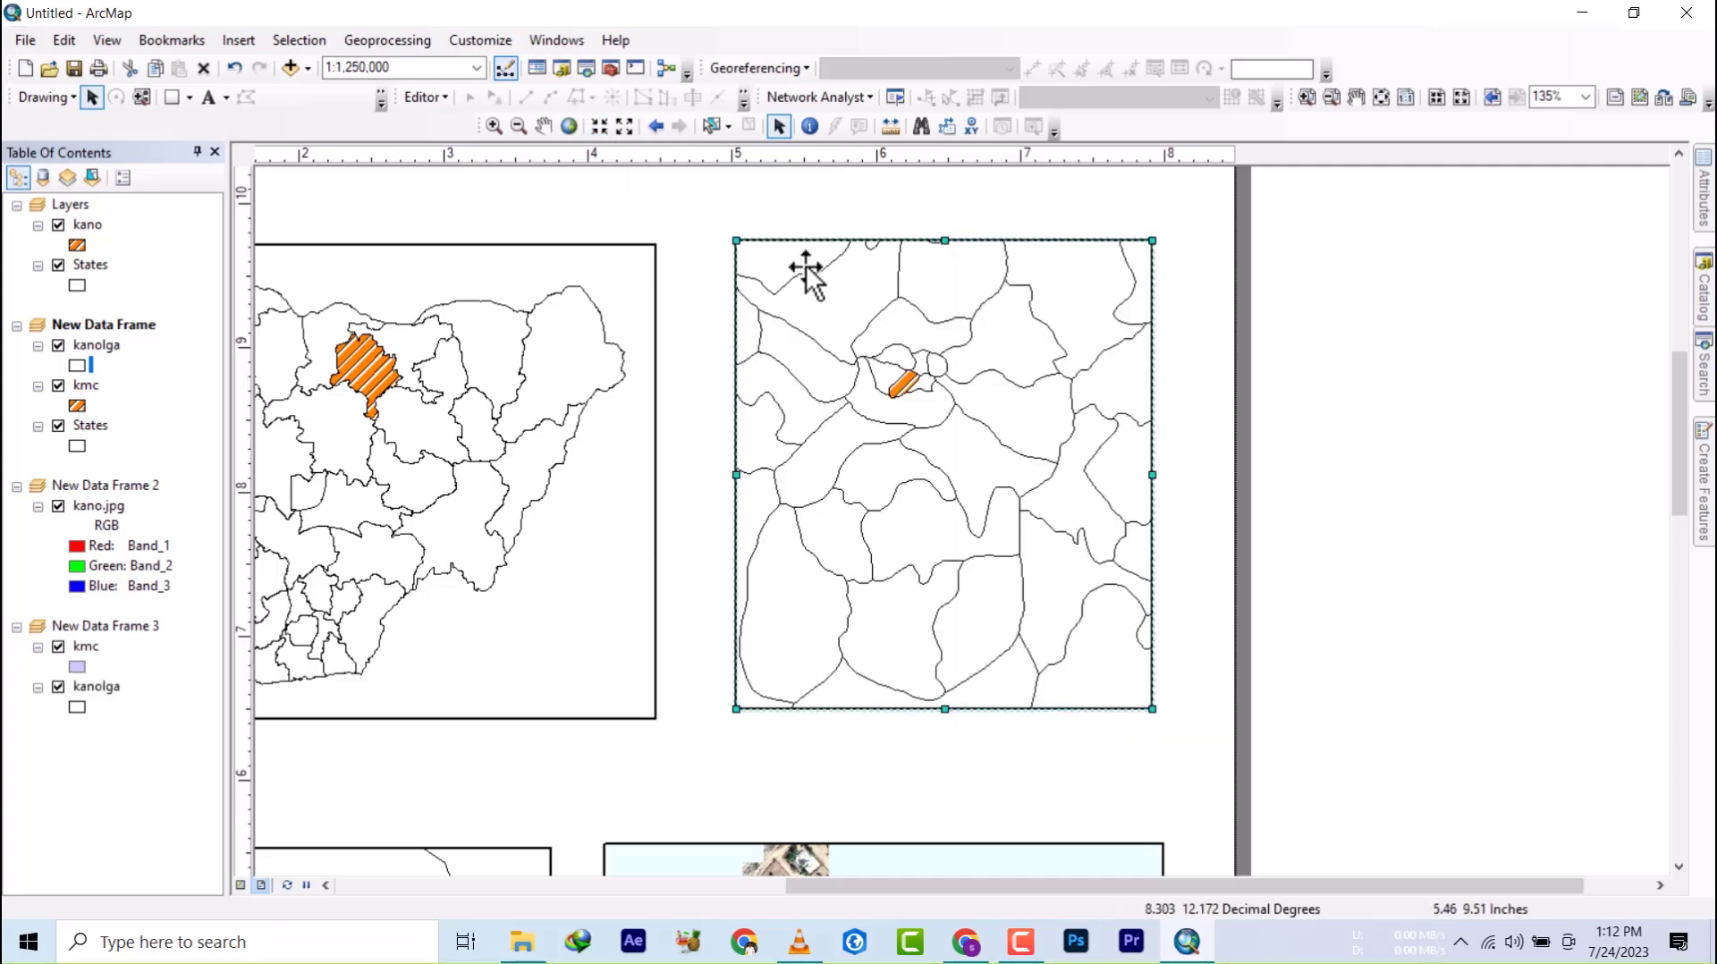
{"action": "left_click", "coordinate": [543, 126]}
{"action": "left_click_drag", "start_coordinate": [937, 374], "coordinate": [943, 482]}
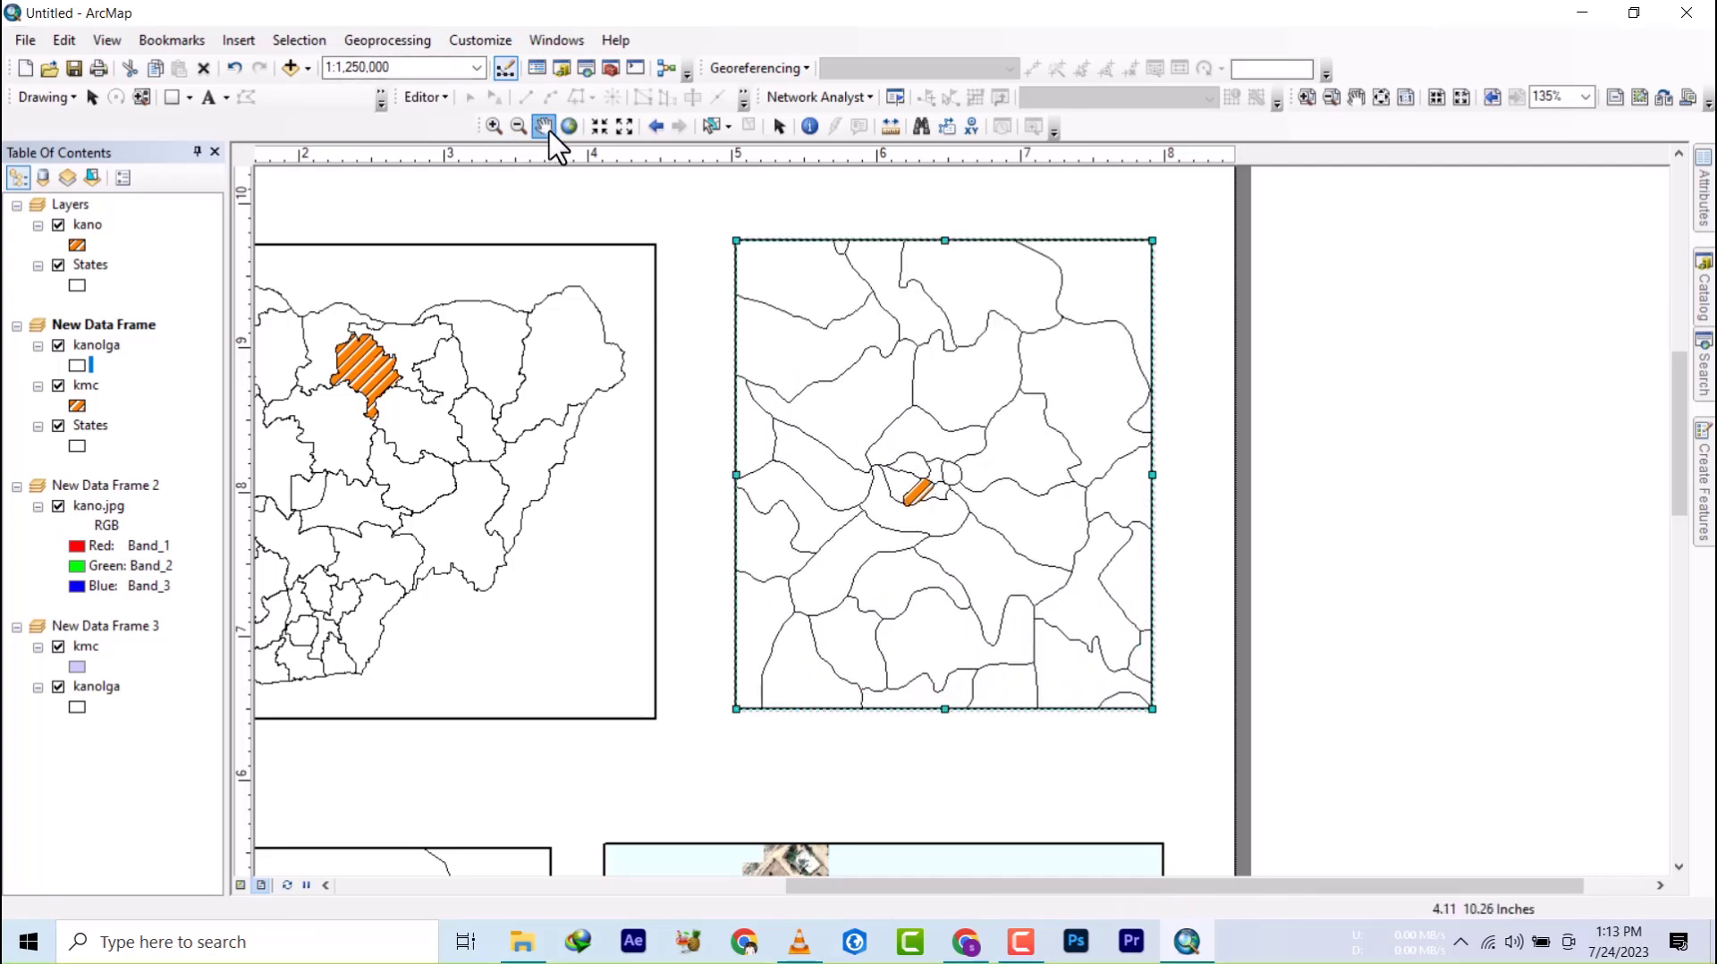
- Zoom the kanolga data frame's map further in to 1:250,000 and recentre the hatched kmc area
{"action": "left_click", "coordinate": [598, 127]}
{"action": "left_click", "coordinate": [598, 127]}
{"action": "left_click", "coordinate": [598, 127]}
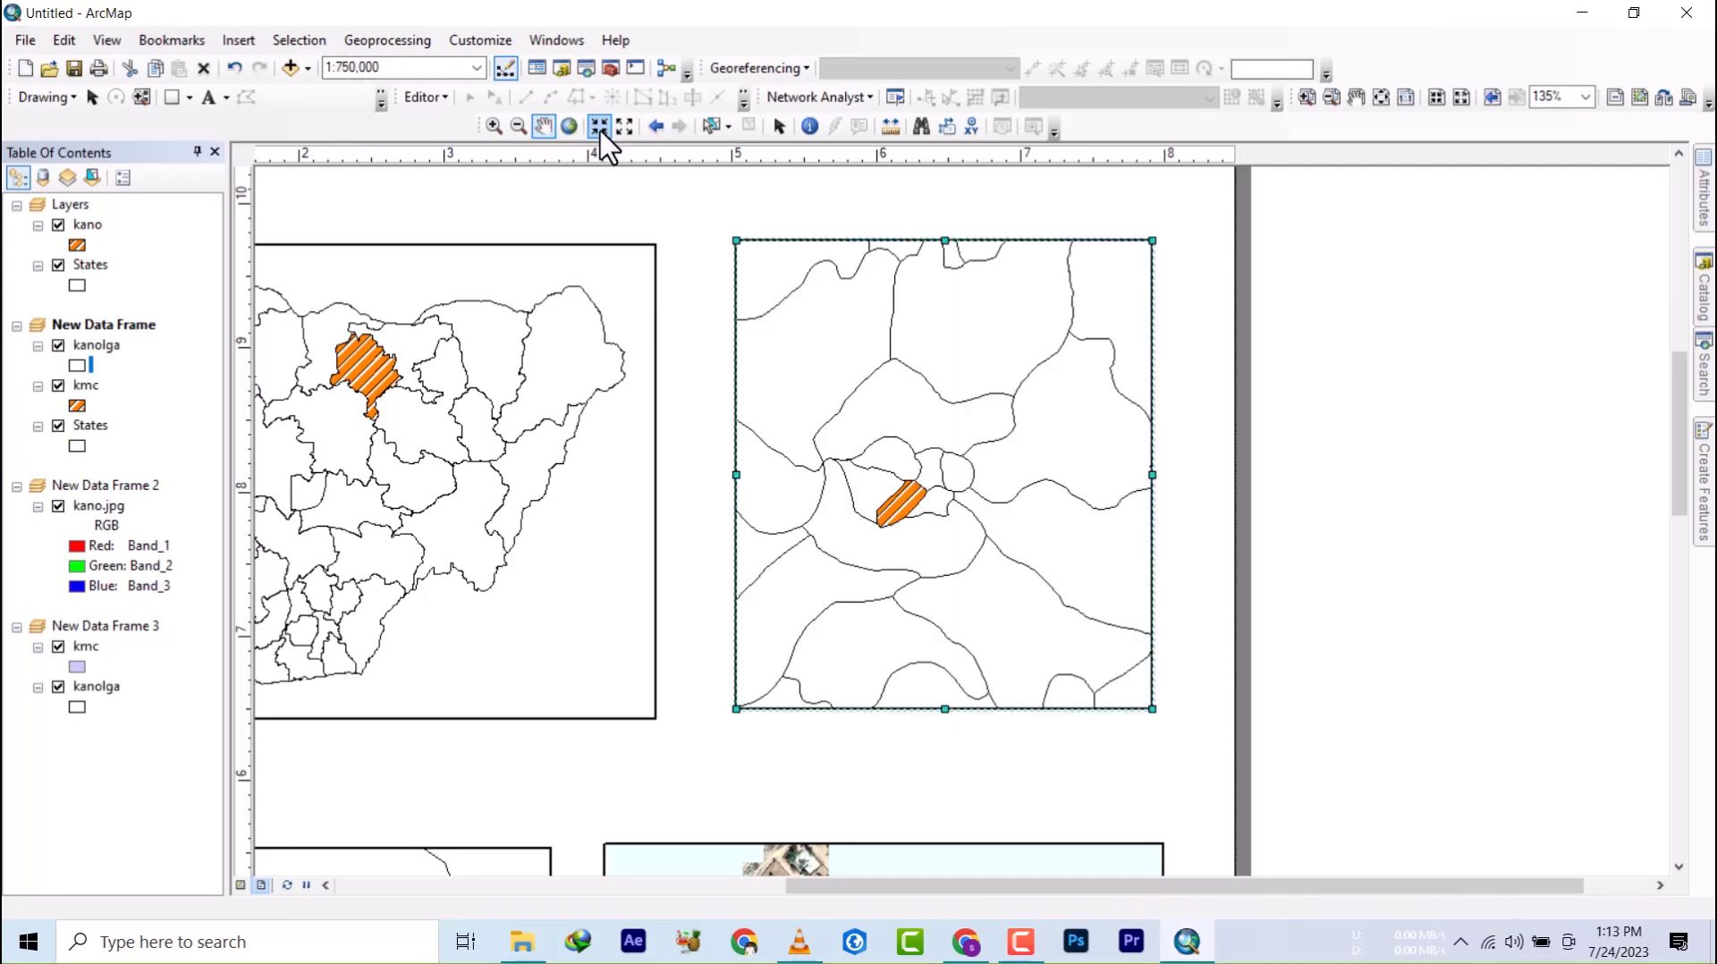
{"action": "left_click", "coordinate": [598, 127]}
{"action": "left_click", "coordinate": [598, 126]}
{"action": "left_click", "coordinate": [598, 127]}
{"action": "left_click", "coordinate": [598, 127]}
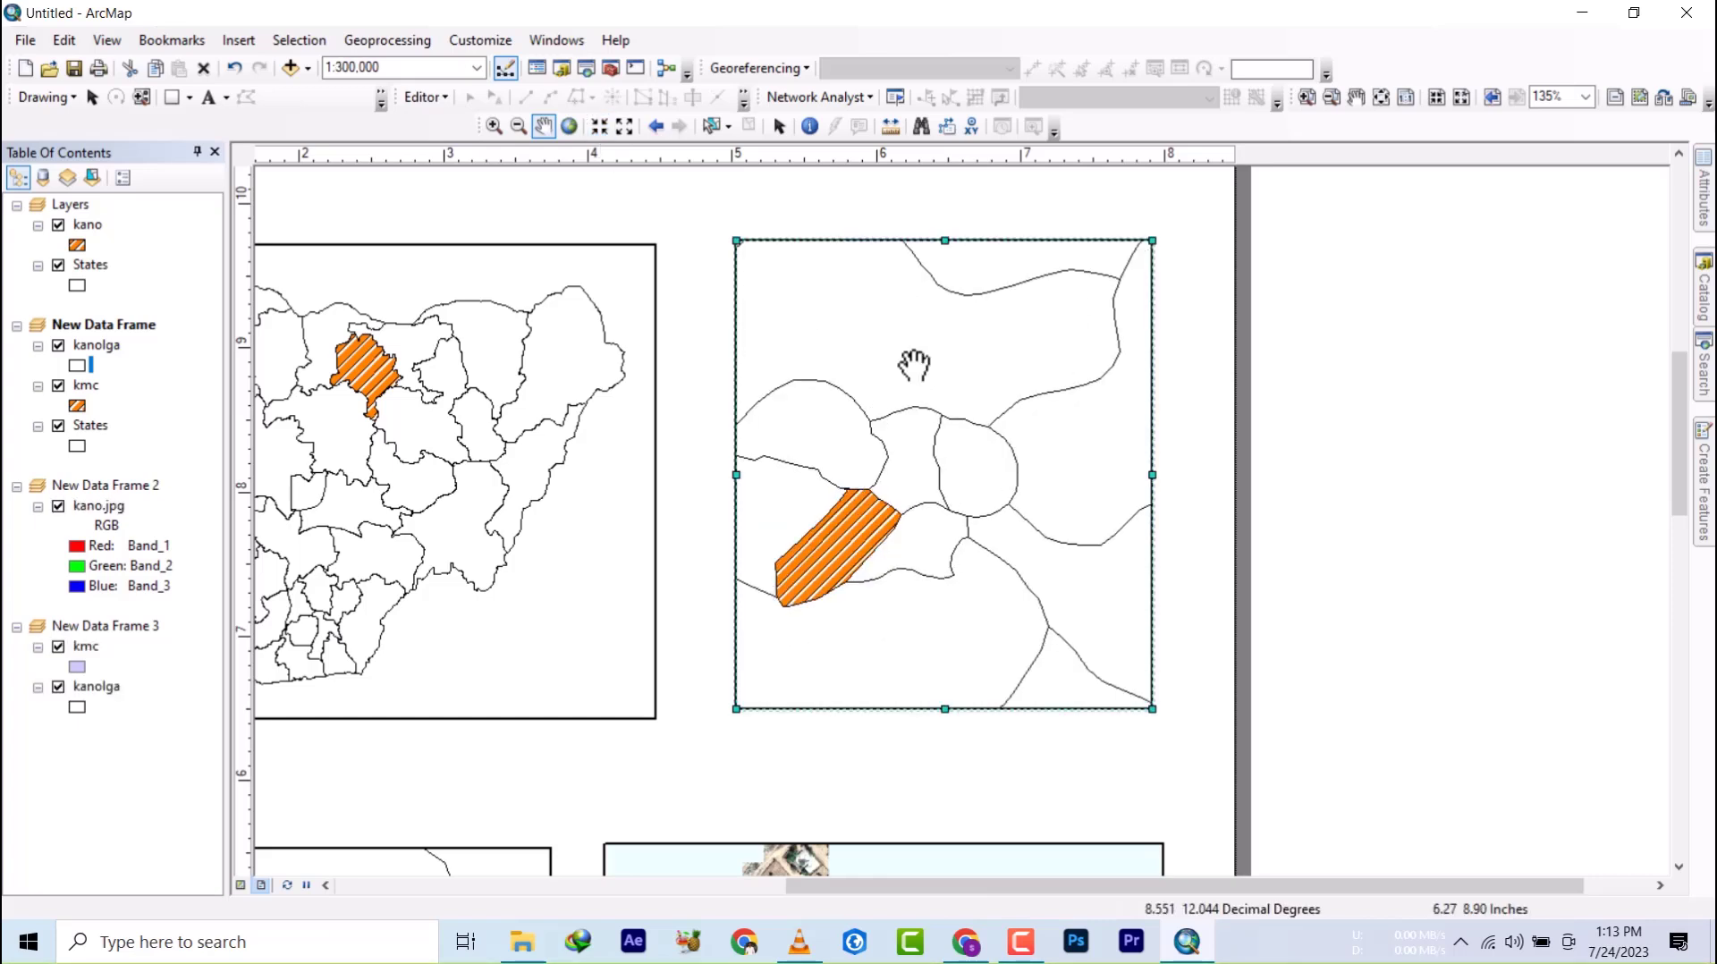
{"action": "left_click_drag", "start_coordinate": [940, 436], "coordinate": [1035, 346]}
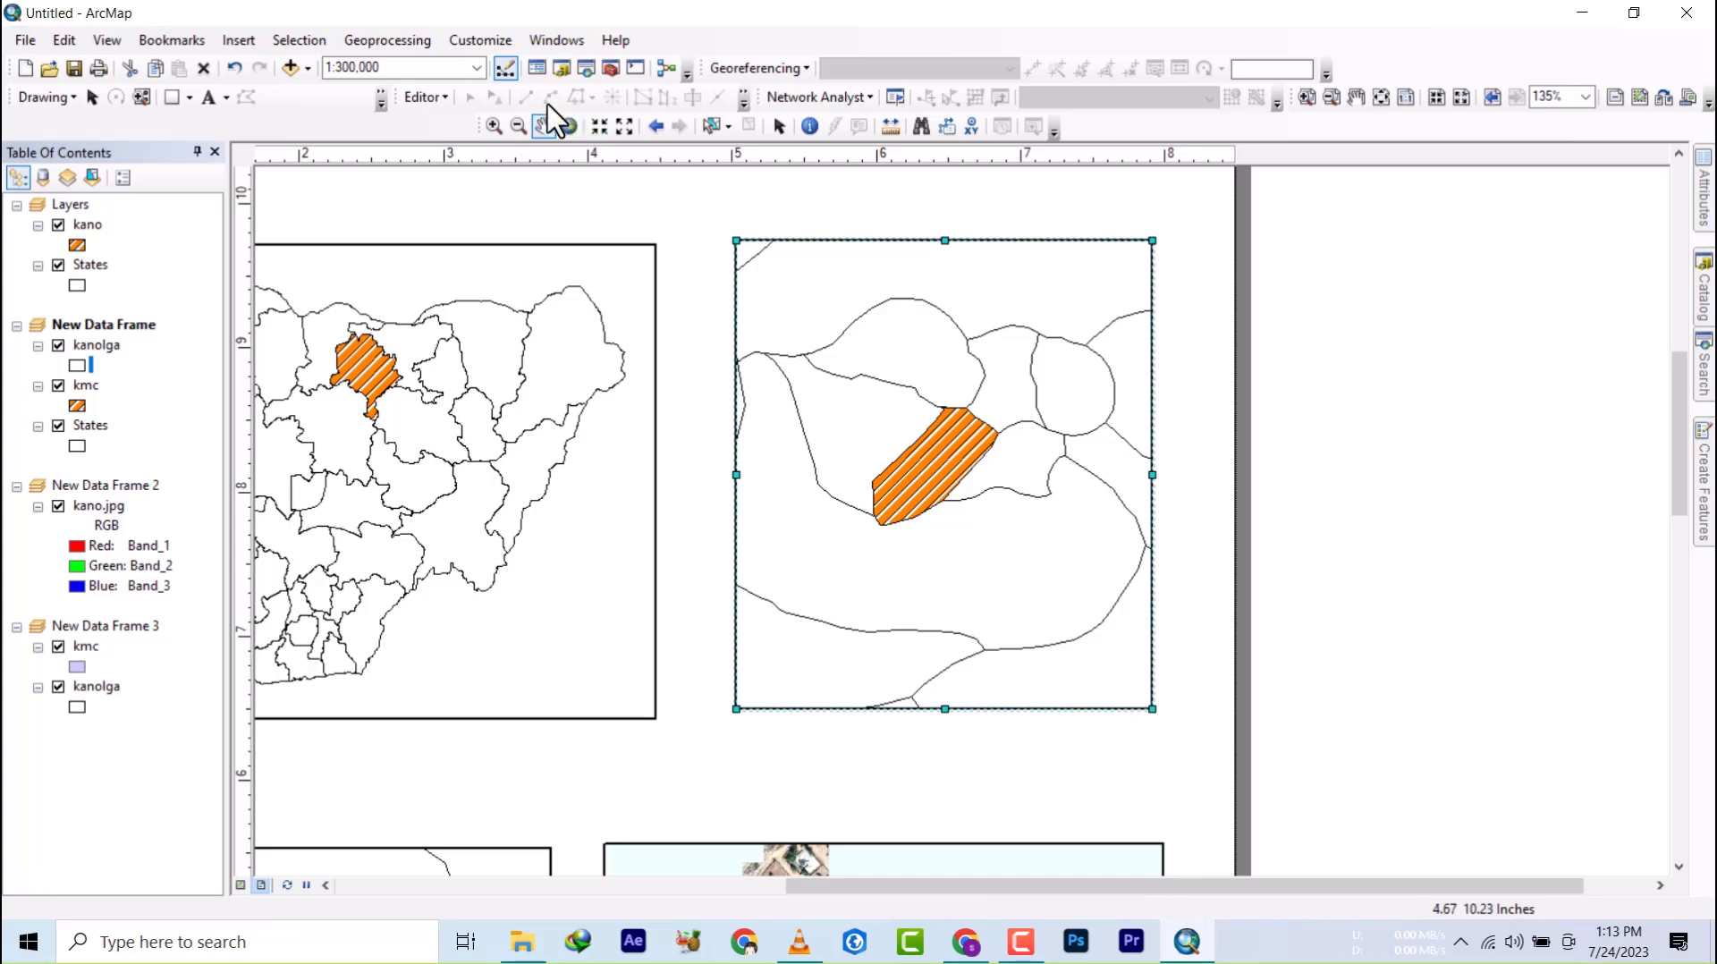
{"action": "left_click", "coordinate": [599, 126]}
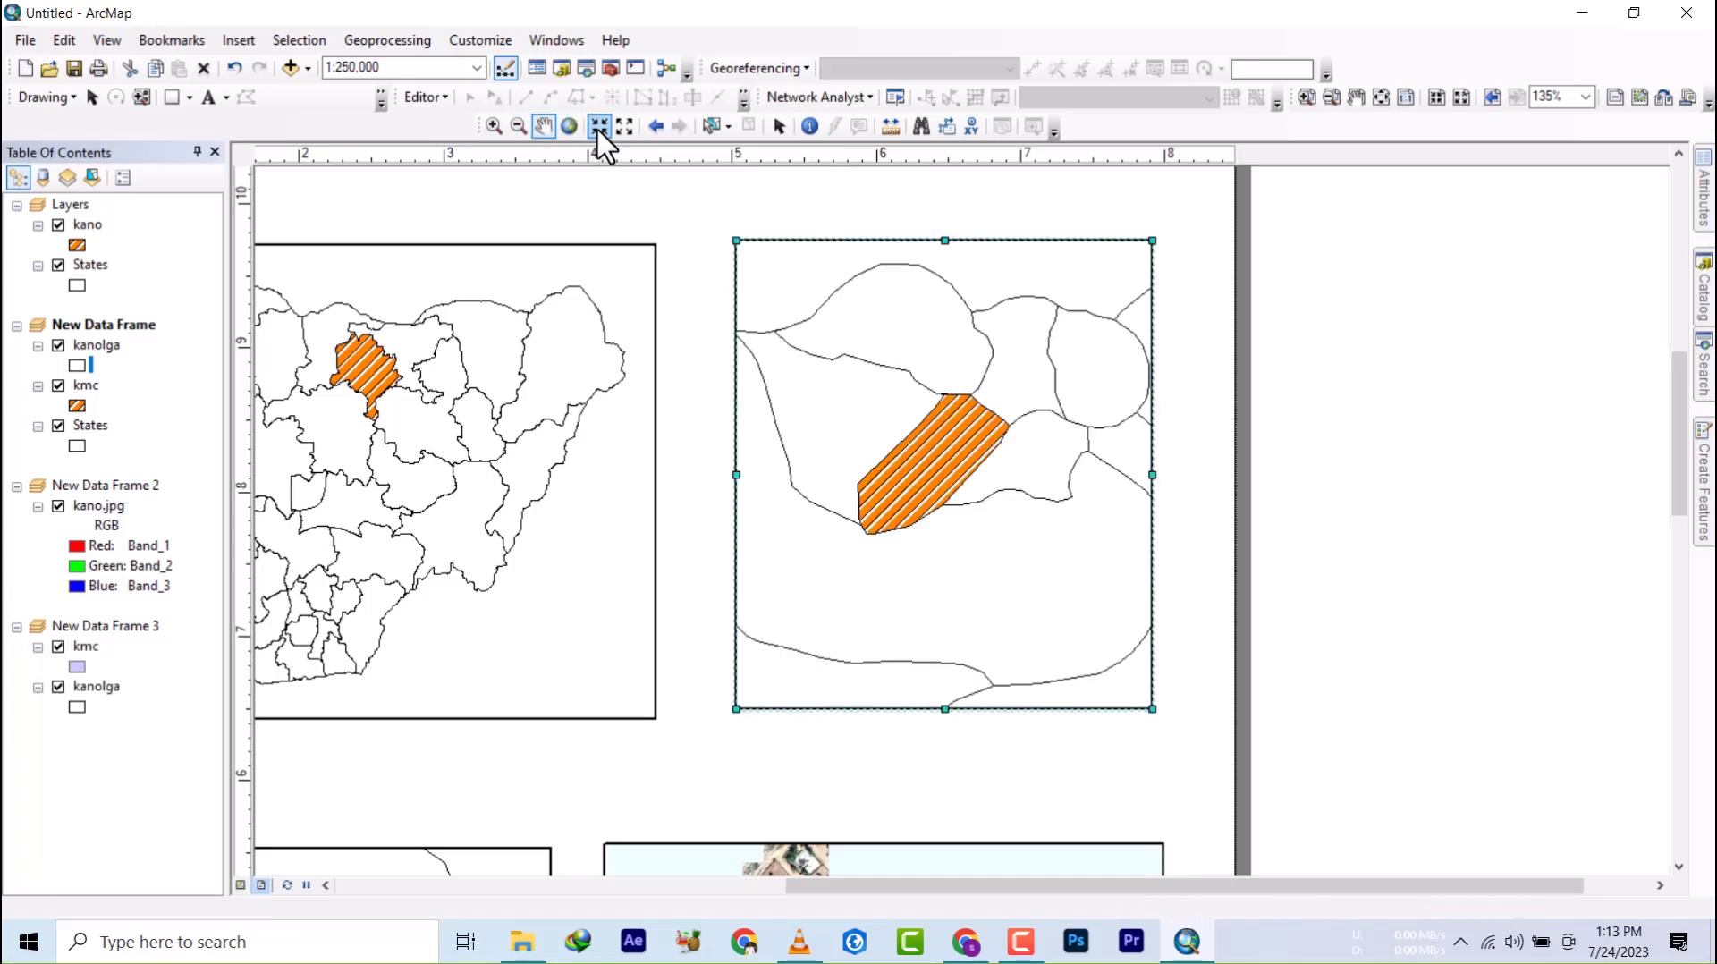
{"action": "left_click_drag", "start_coordinate": [1031, 467], "coordinate": [989, 490]}
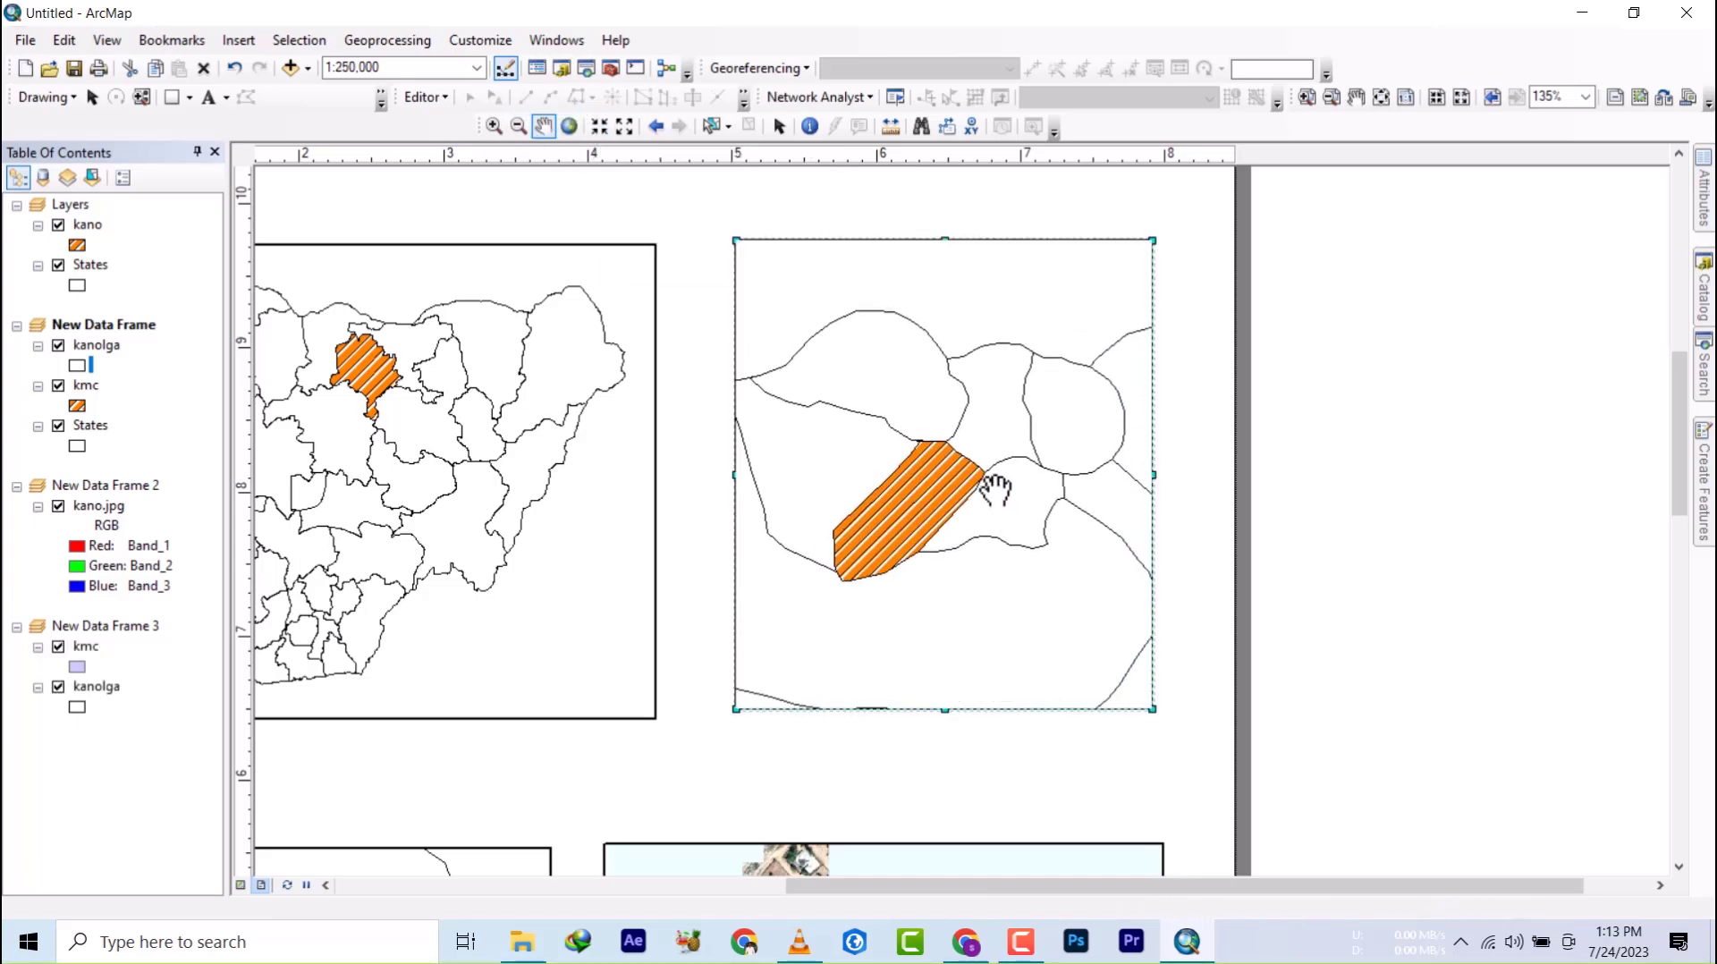
- Zoom the kanolga data frame's map out to 1:5,000,000 so all of Kano's local government areas fit
{"action": "scroll", "coordinate": [868, 383], "scroll_direction": "down", "scroll_amount": 1}
{"action": "scroll", "coordinate": [868, 383], "scroll_direction": "up", "scroll_amount": 3}
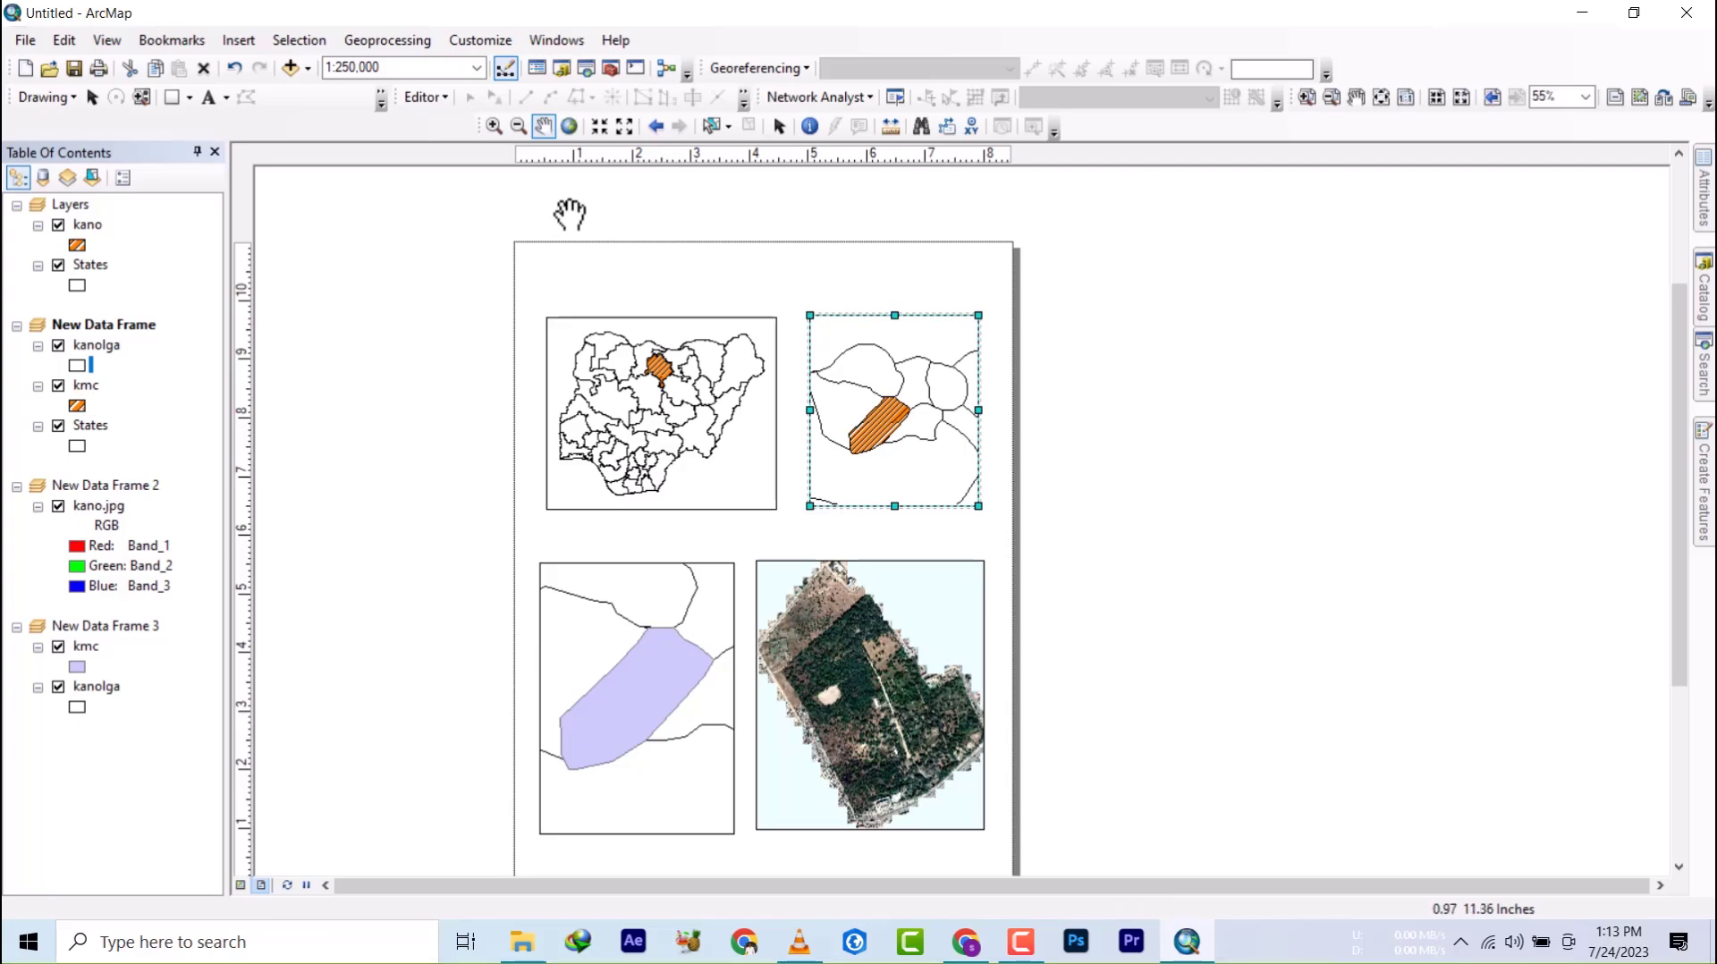
{"action": "left_click", "coordinate": [631, 130]}
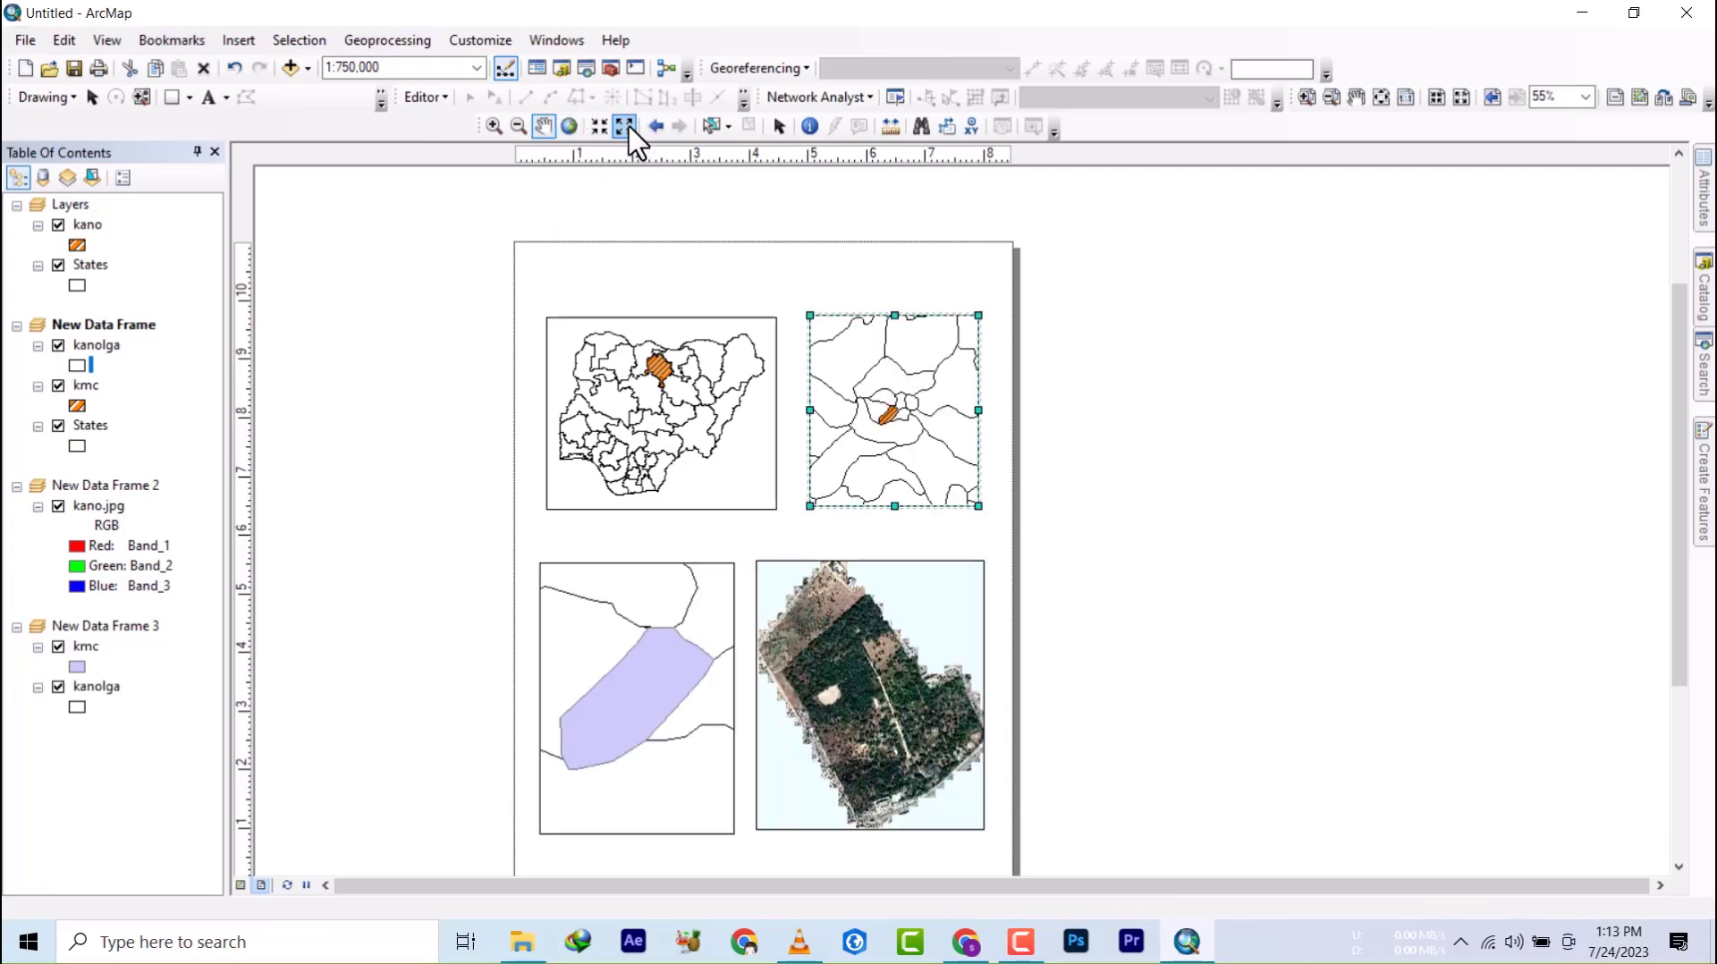
{"action": "left_click", "coordinate": [632, 132]}
{"action": "left_click", "coordinate": [632, 132]}
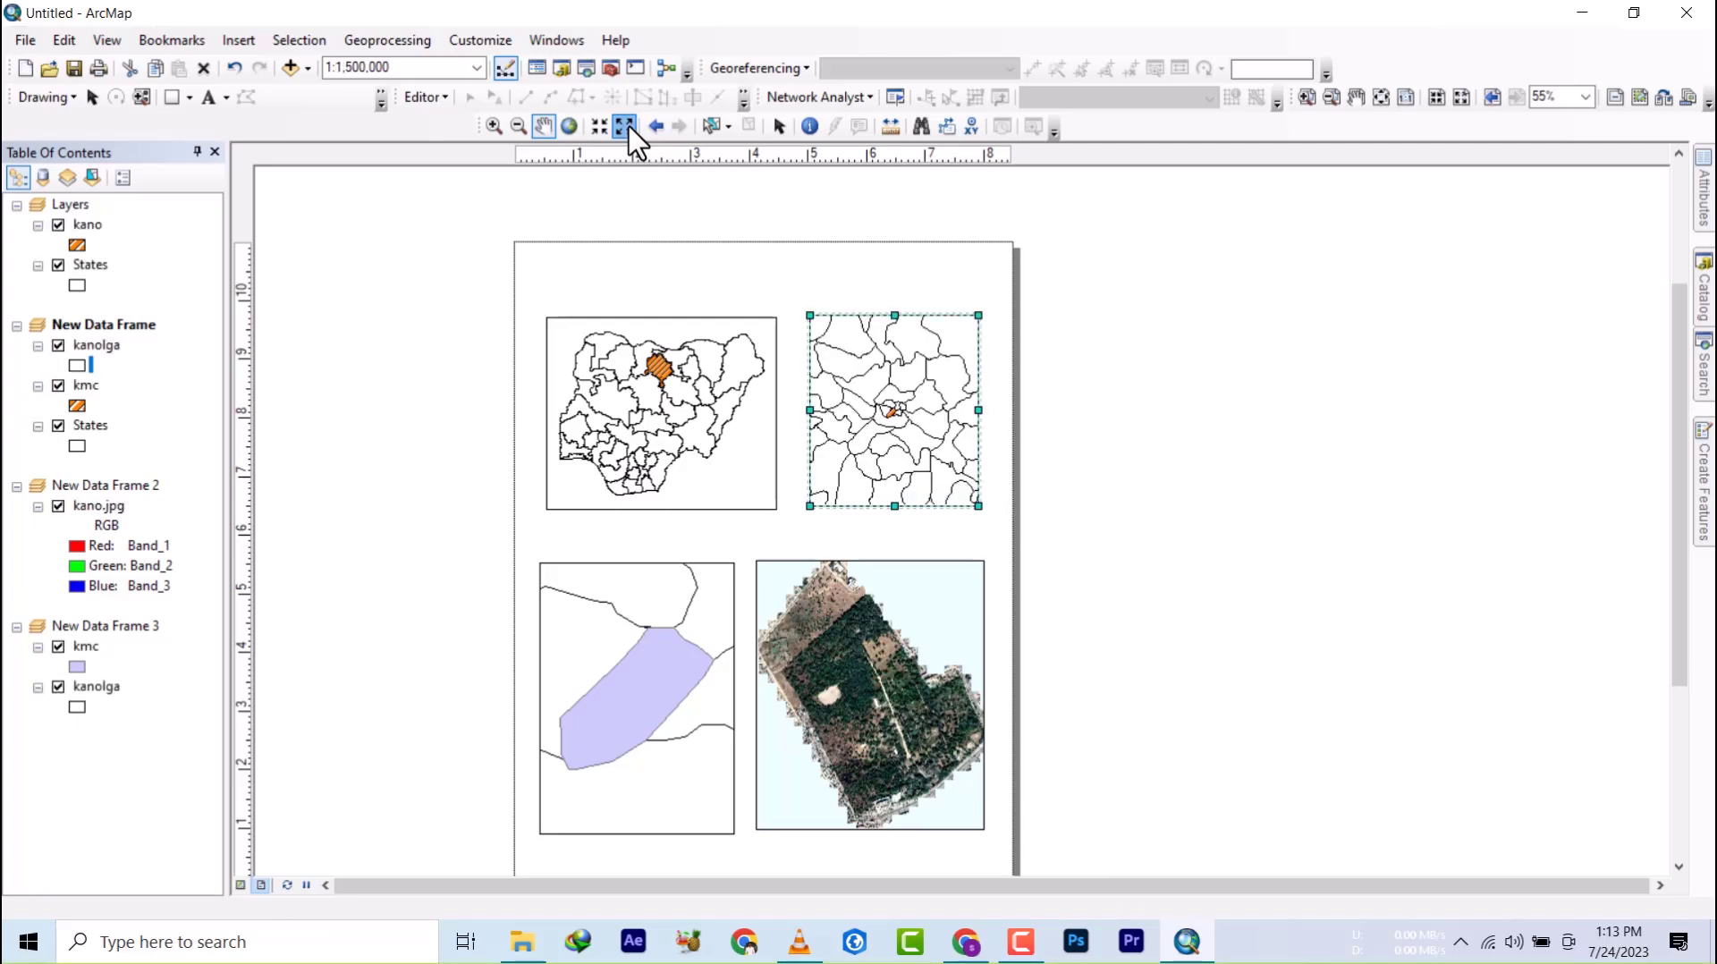
{"action": "left_click", "coordinate": [632, 132]}
{"action": "left_click", "coordinate": [632, 132]}
{"action": "left_click", "coordinate": [632, 131]}
{"action": "left_click", "coordinate": [632, 132]}
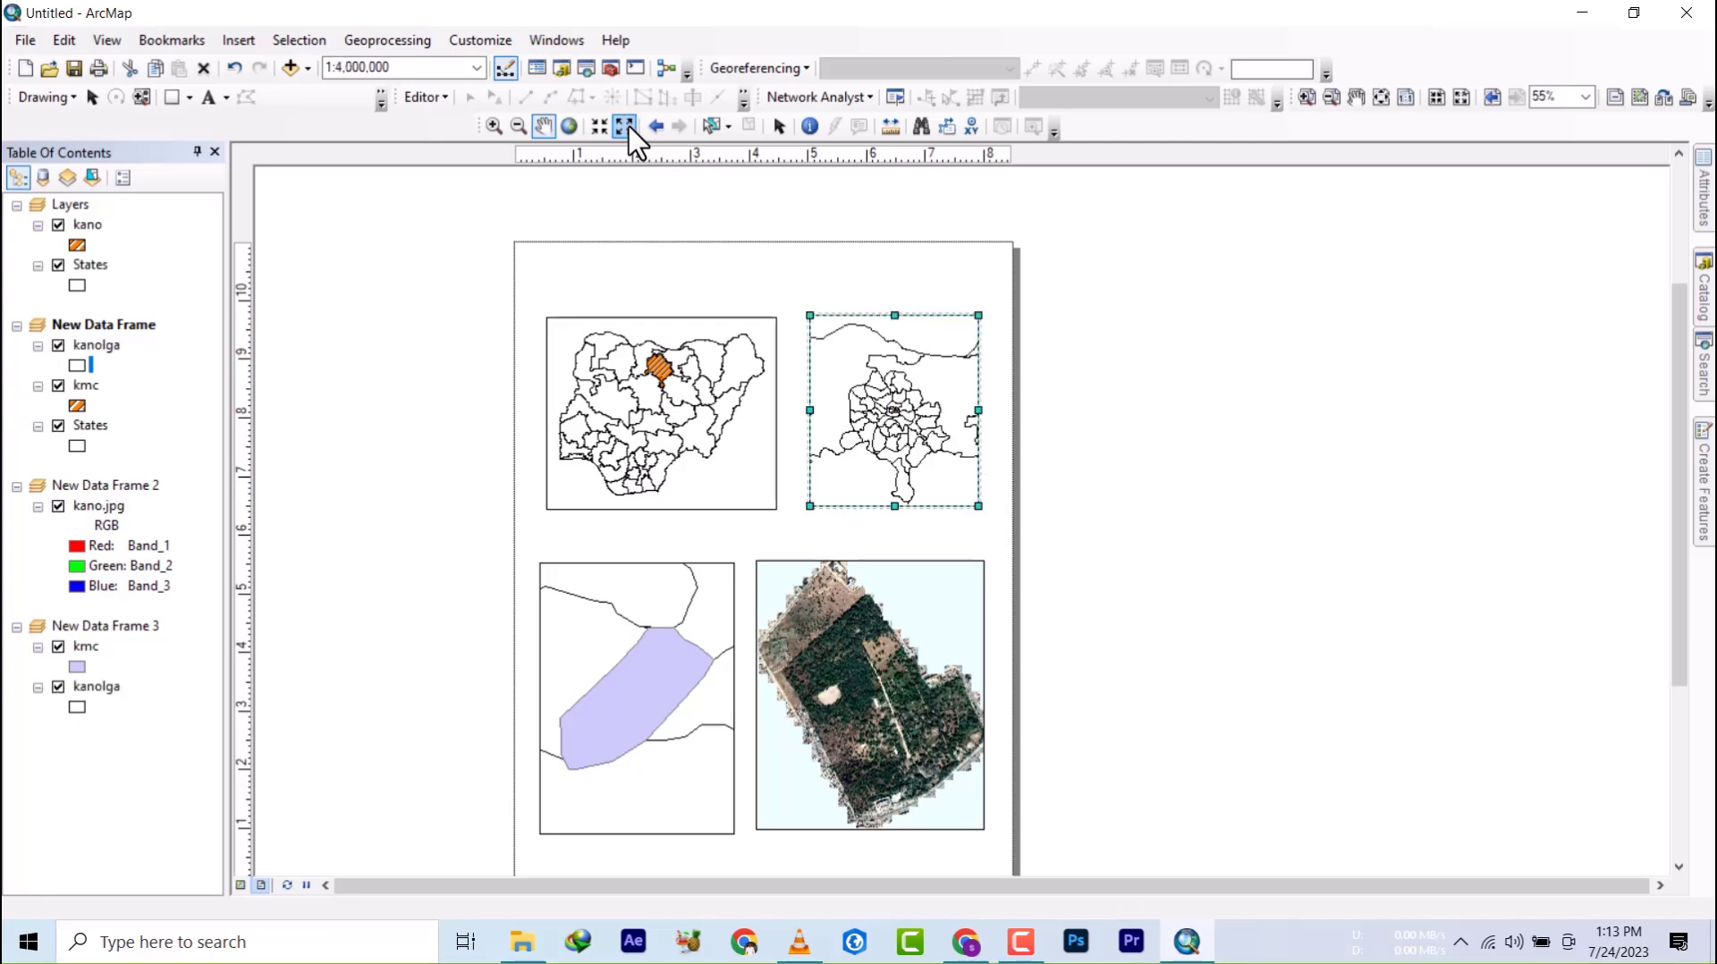
{"action": "left_click", "coordinate": [626, 128]}
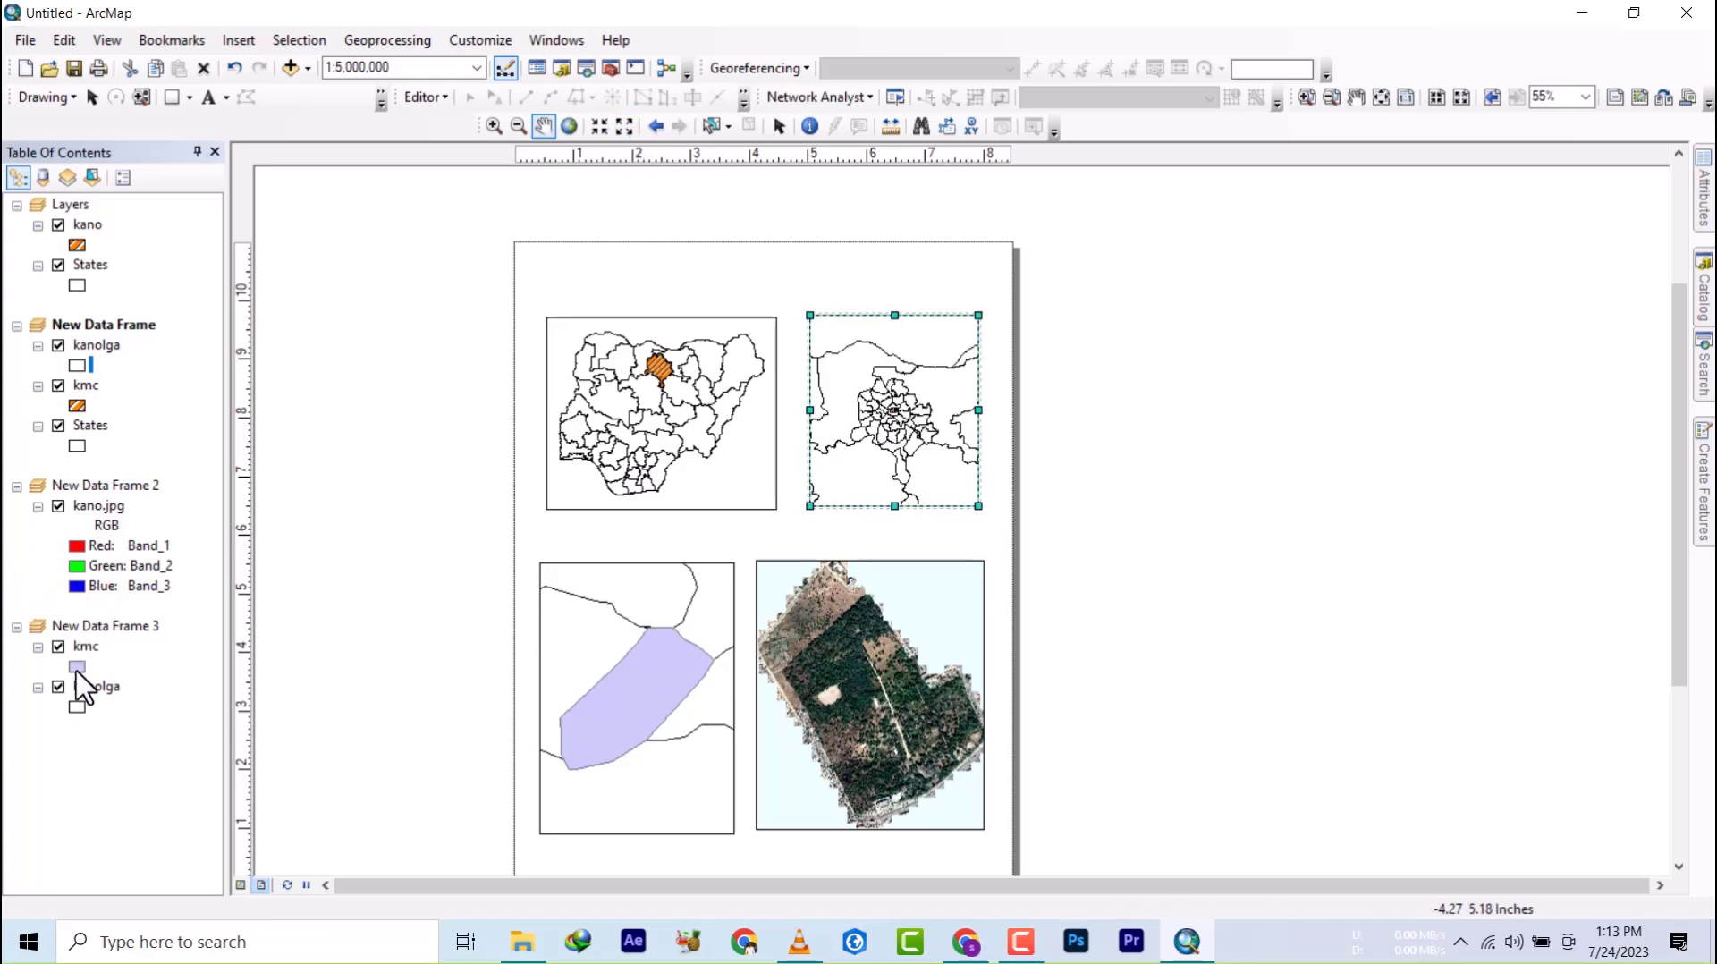
- Apply the Biohazard Overlay symbol to the kmc layer in New Data Frame 3
{"action": "scroll", "coordinate": [1366, 646], "scroll_direction": "down", "scroll_amount": 10}
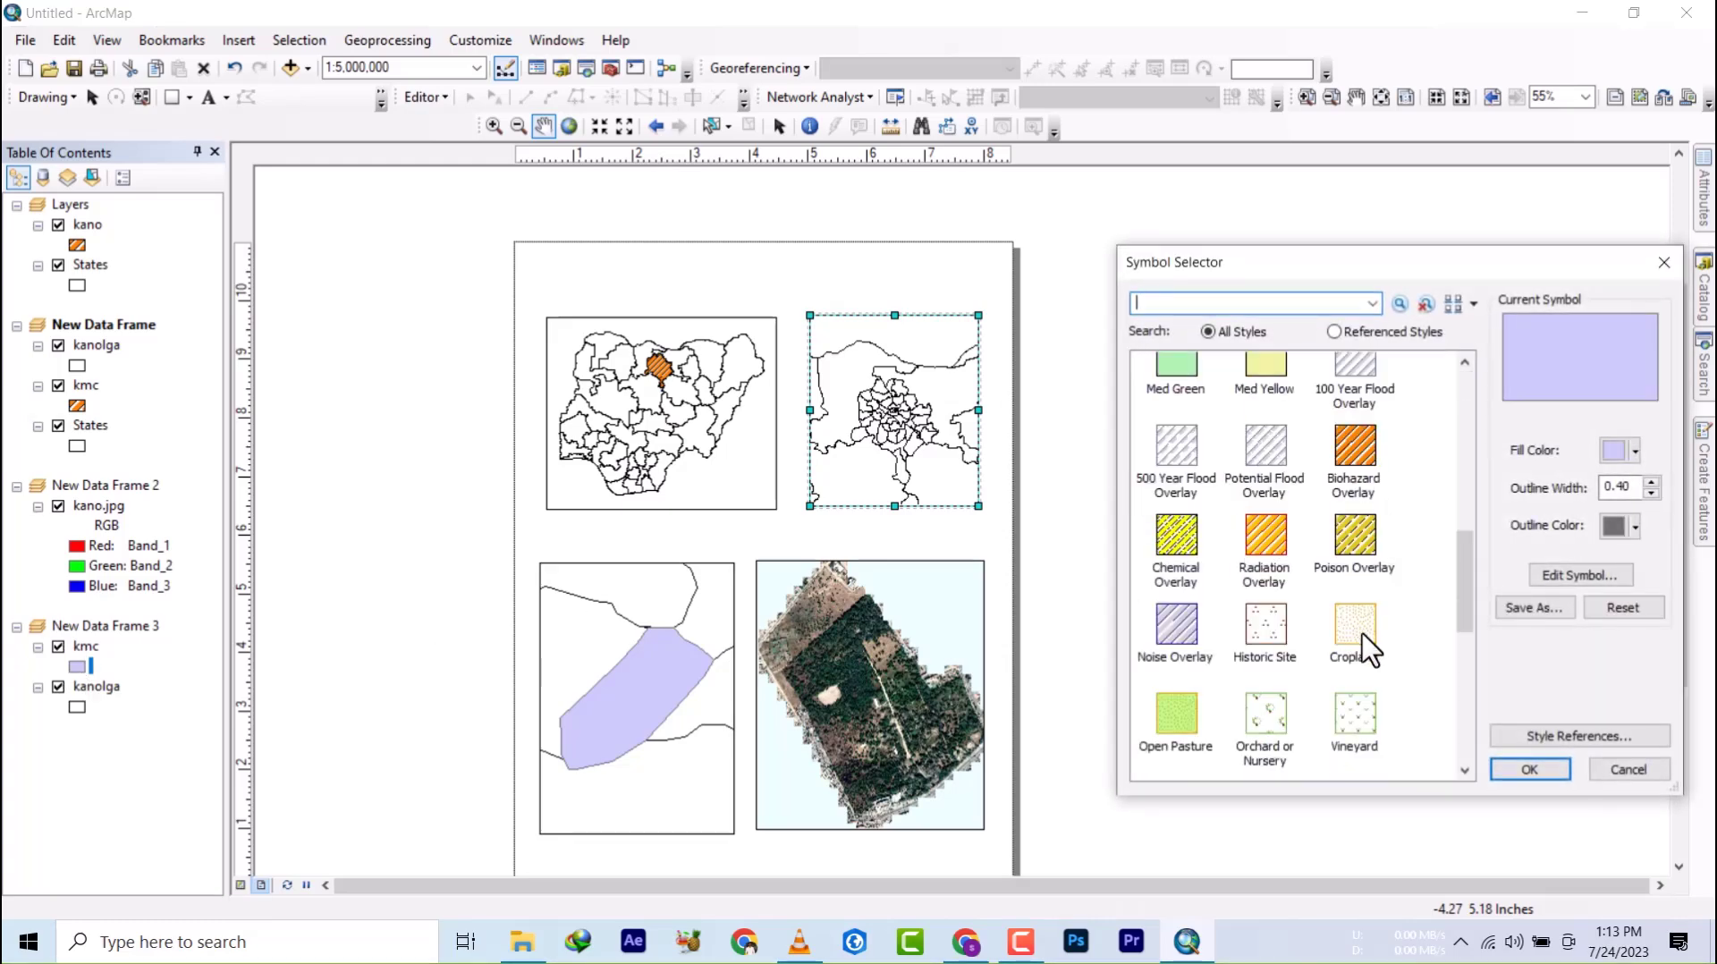
{"action": "left_click", "coordinate": [1354, 448]}
{"action": "left_click", "coordinate": [1529, 770]}
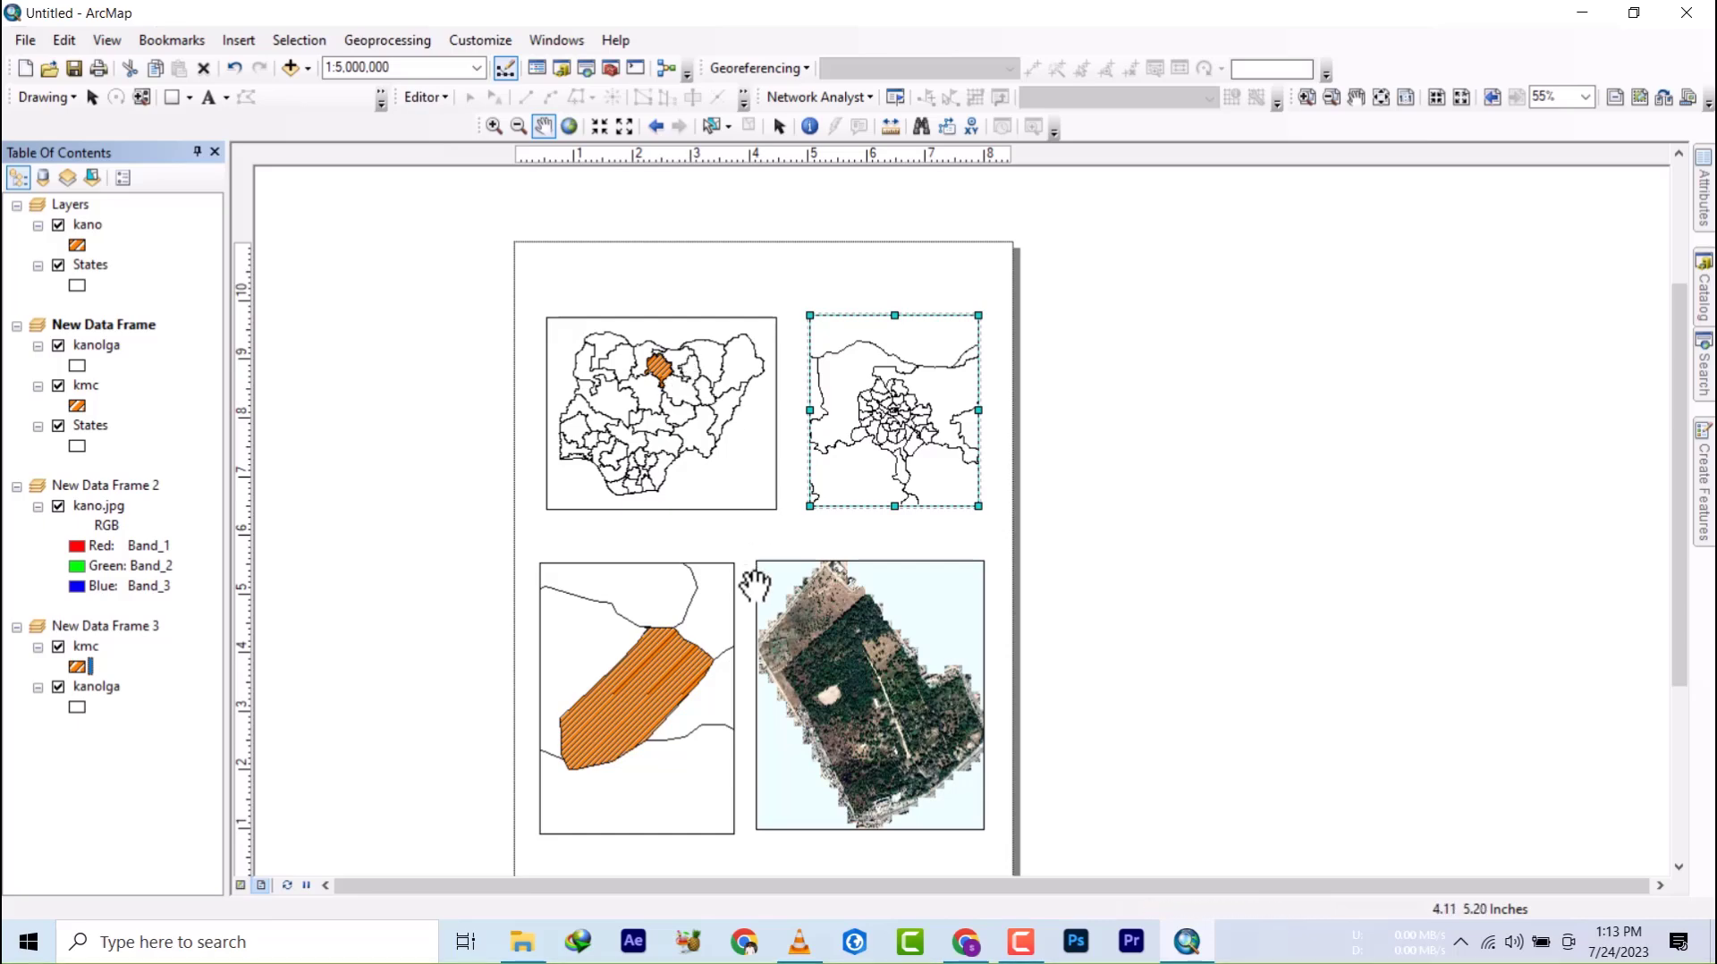
- Start a new reference grid of the Graticule type for the Nigeria states data frame
{"action": "scroll", "coordinate": [796, 525], "scroll_direction": "up", "scroll_amount": 3}
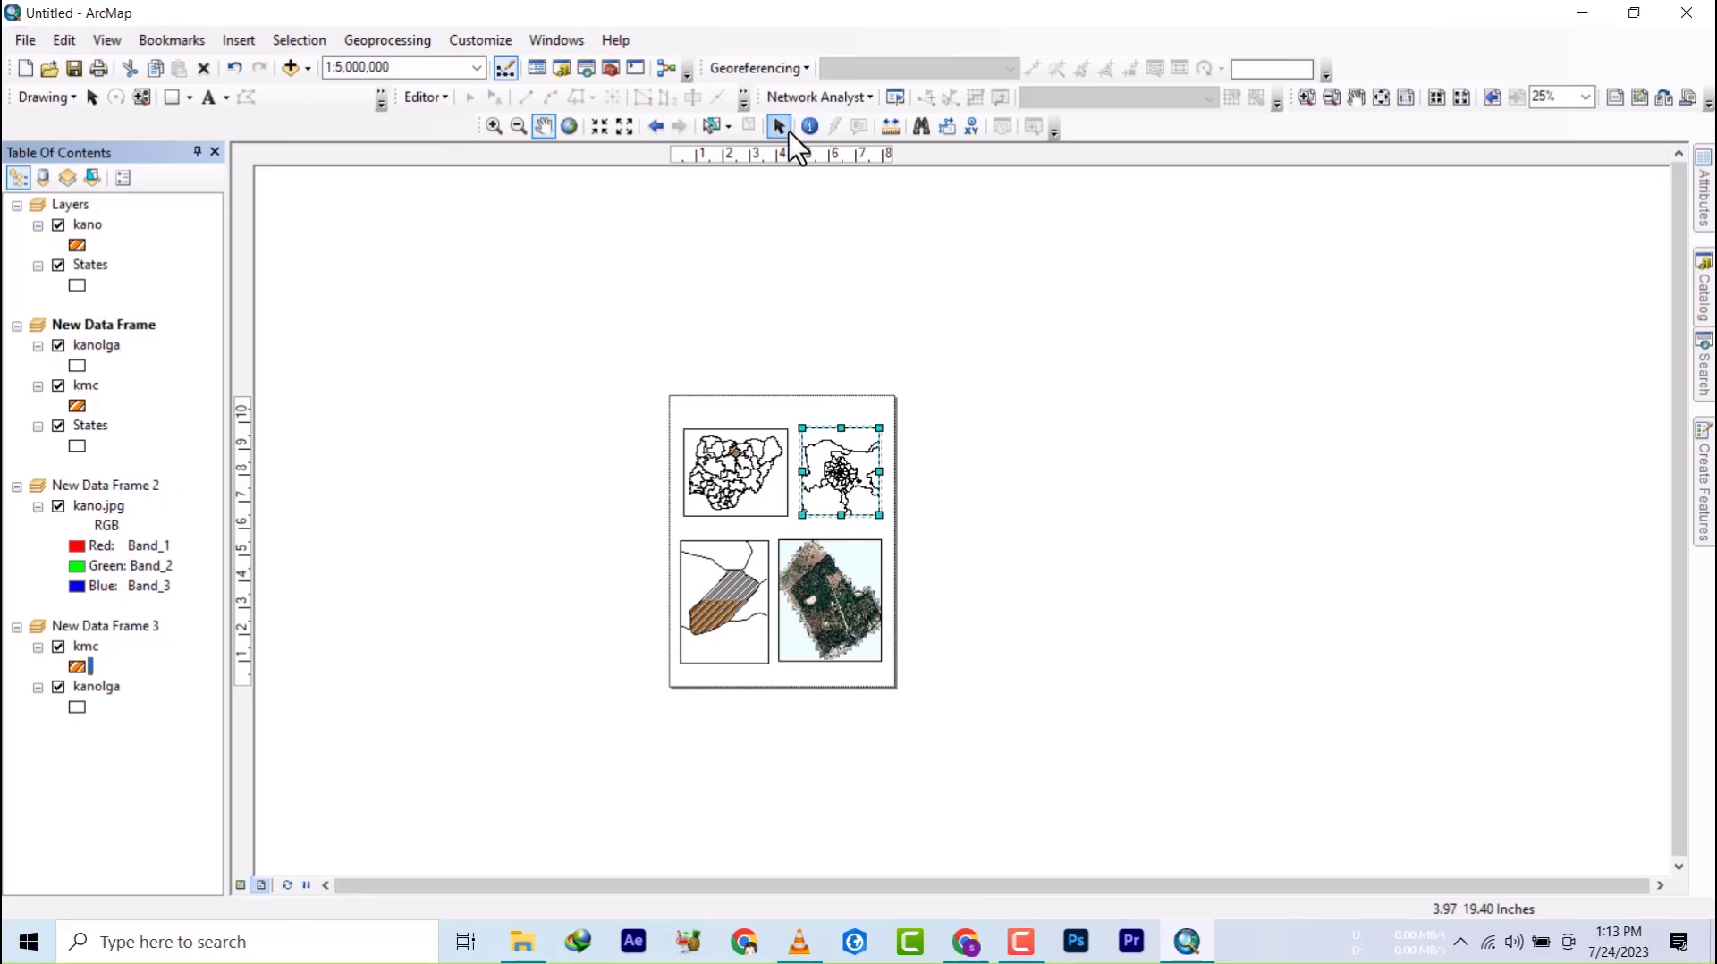
{"action": "left_click", "coordinate": [776, 127]}
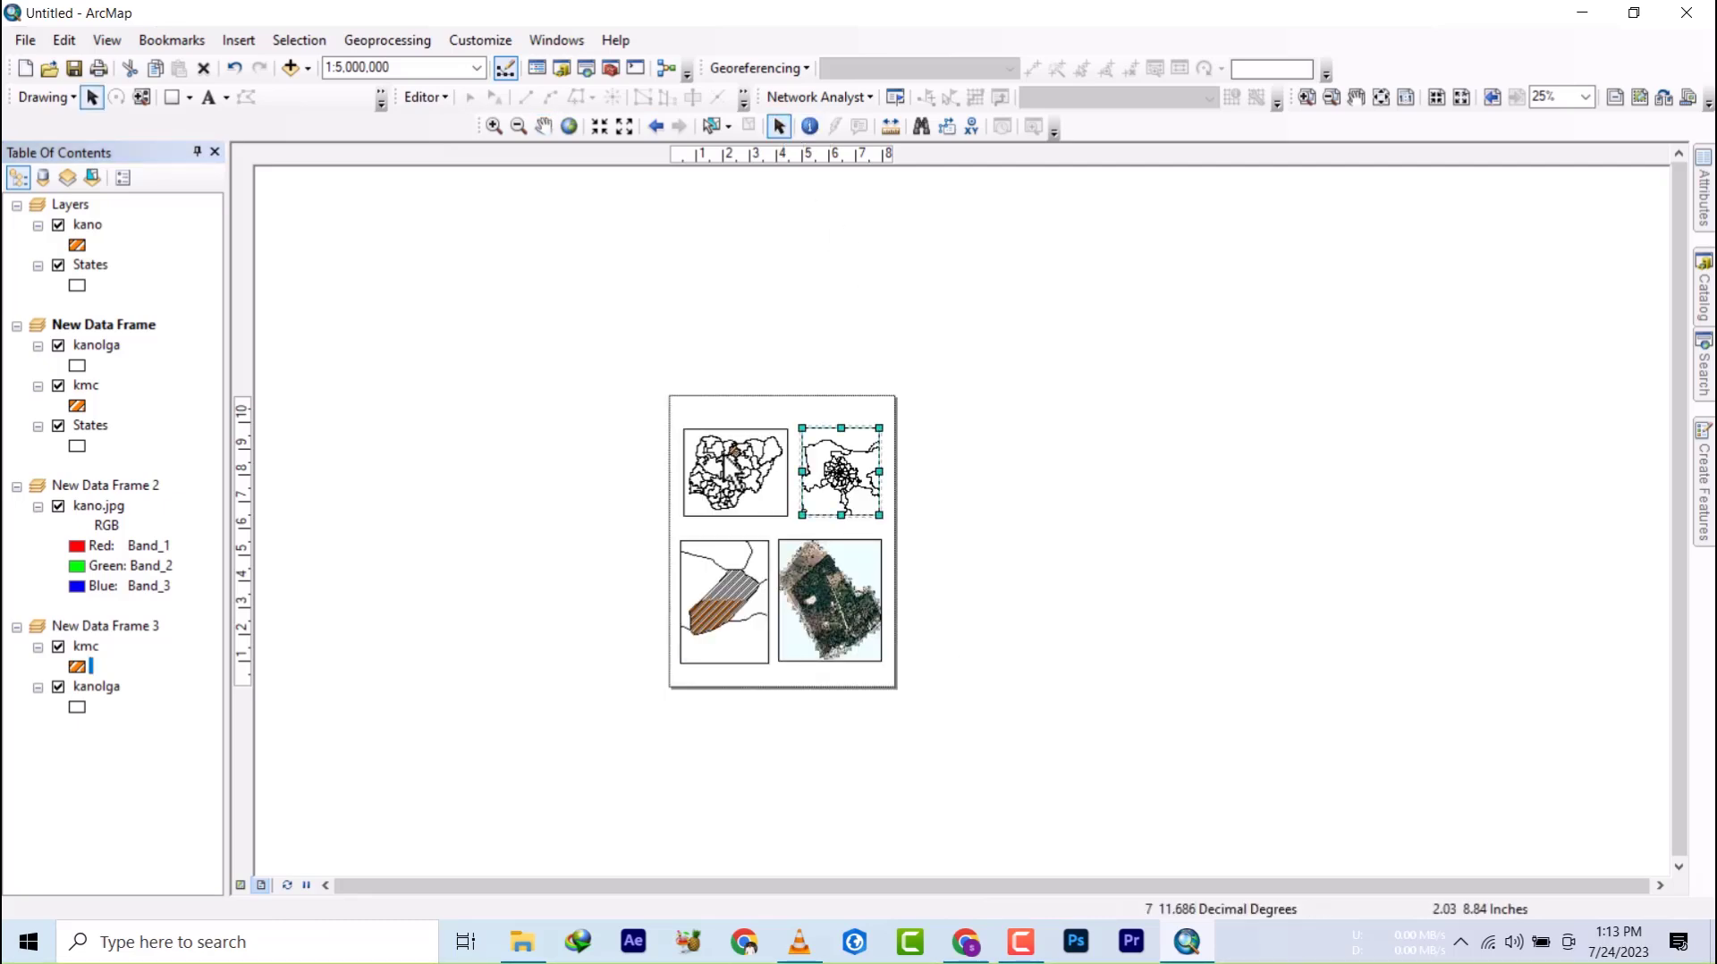
{"action": "left_click", "coordinate": [729, 460]}
{"action": "right_click", "coordinate": [755, 465]}
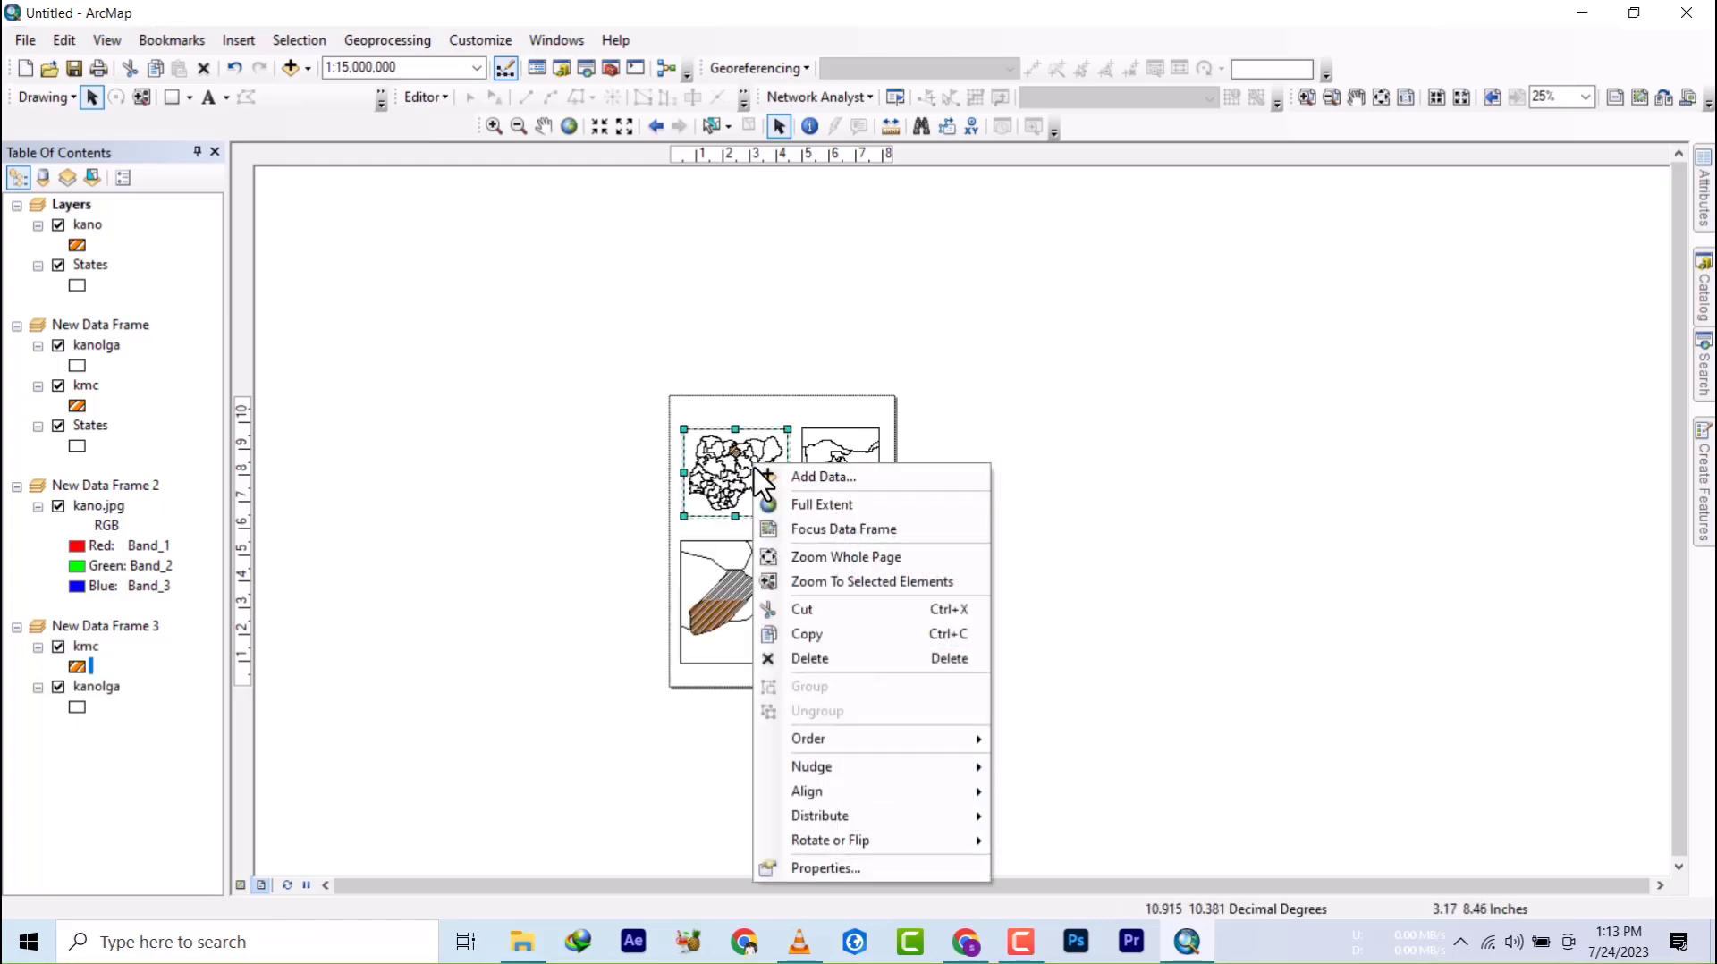
{"action": "left_click", "coordinate": [848, 867]}
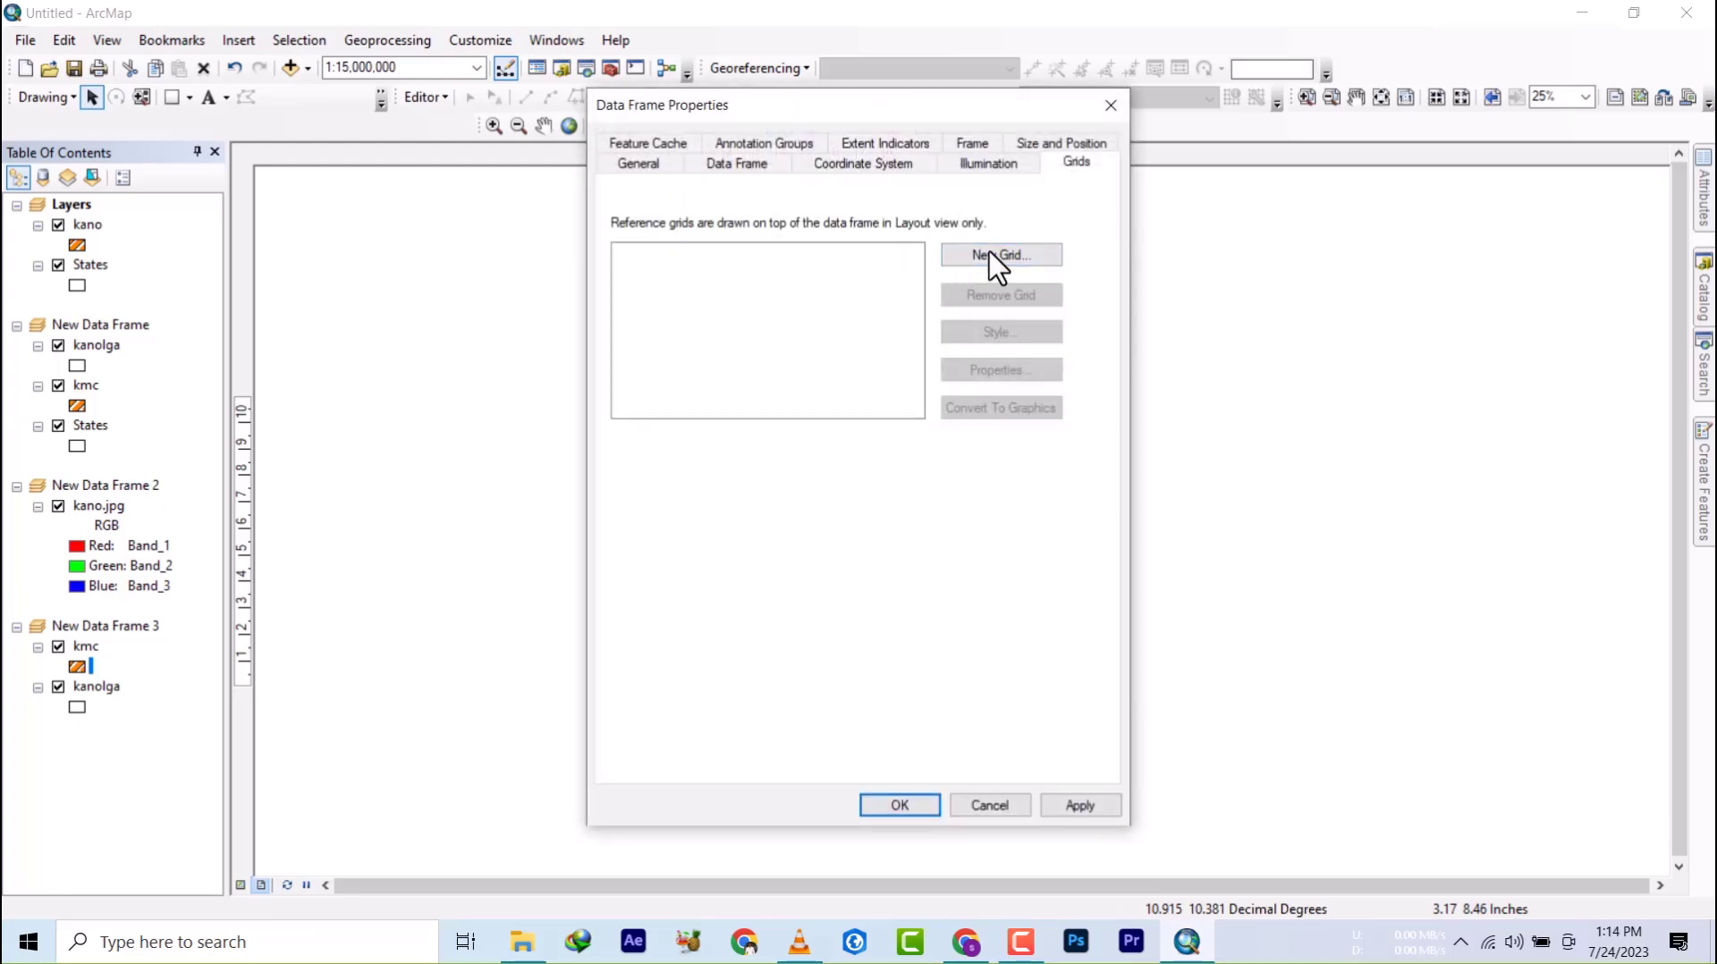
{"action": "left_click", "coordinate": [990, 254]}
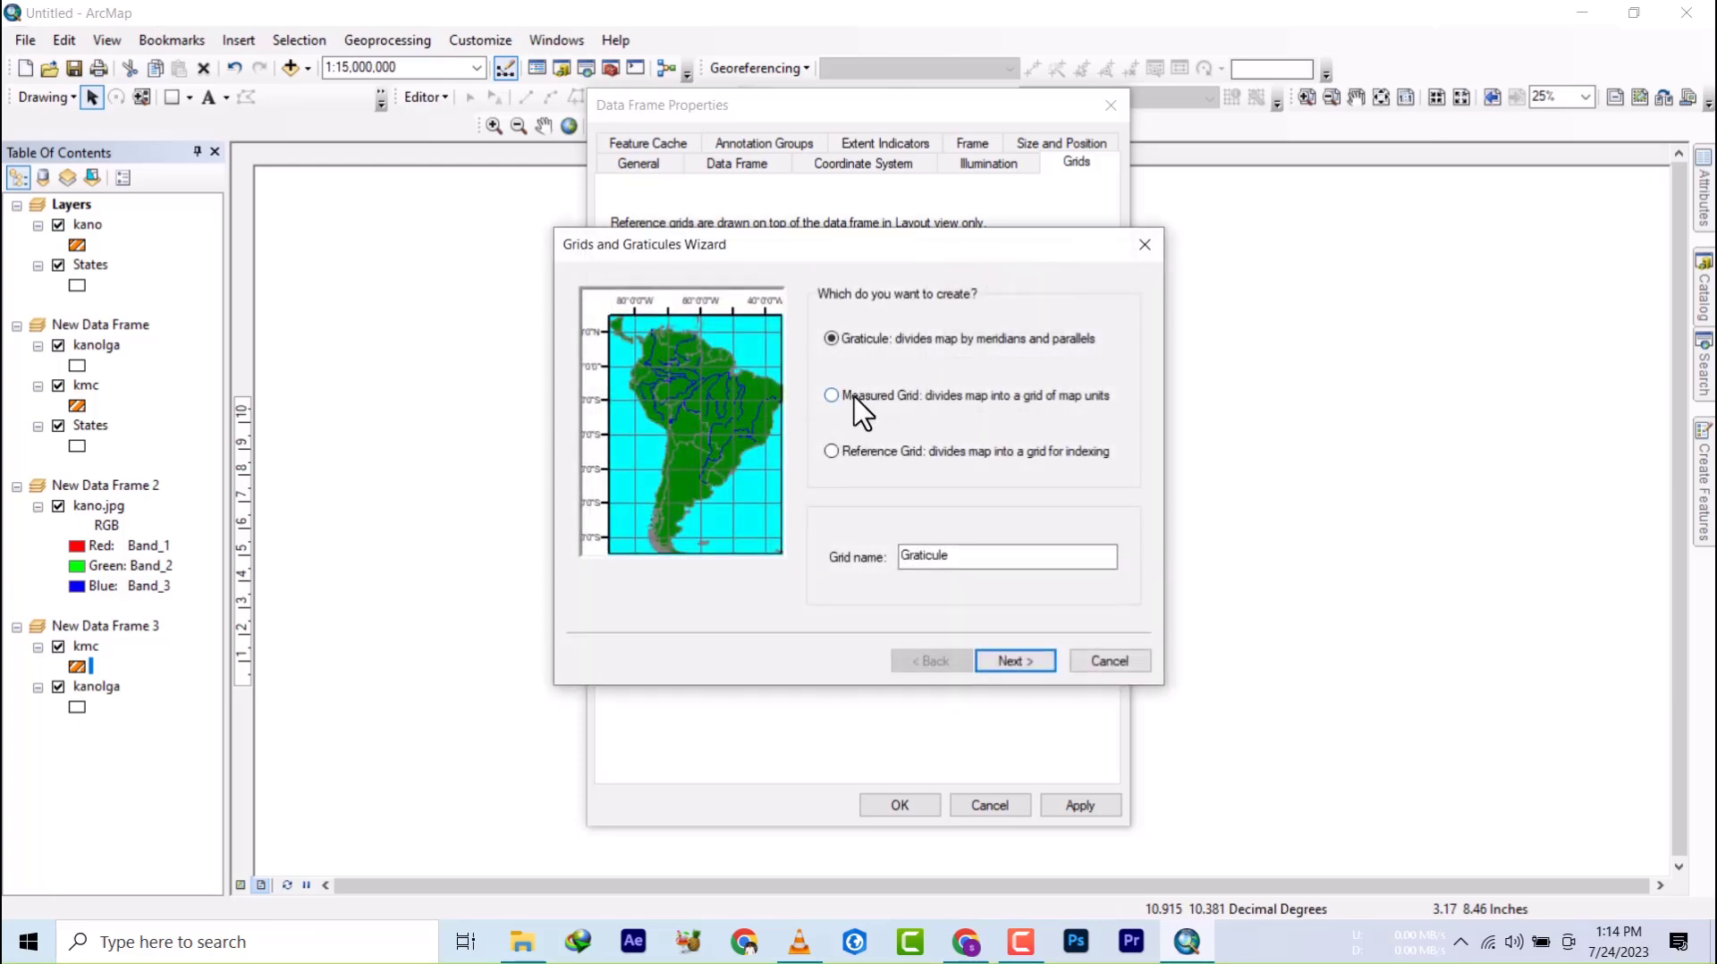
{"action": "left_click", "coordinate": [854, 396]}
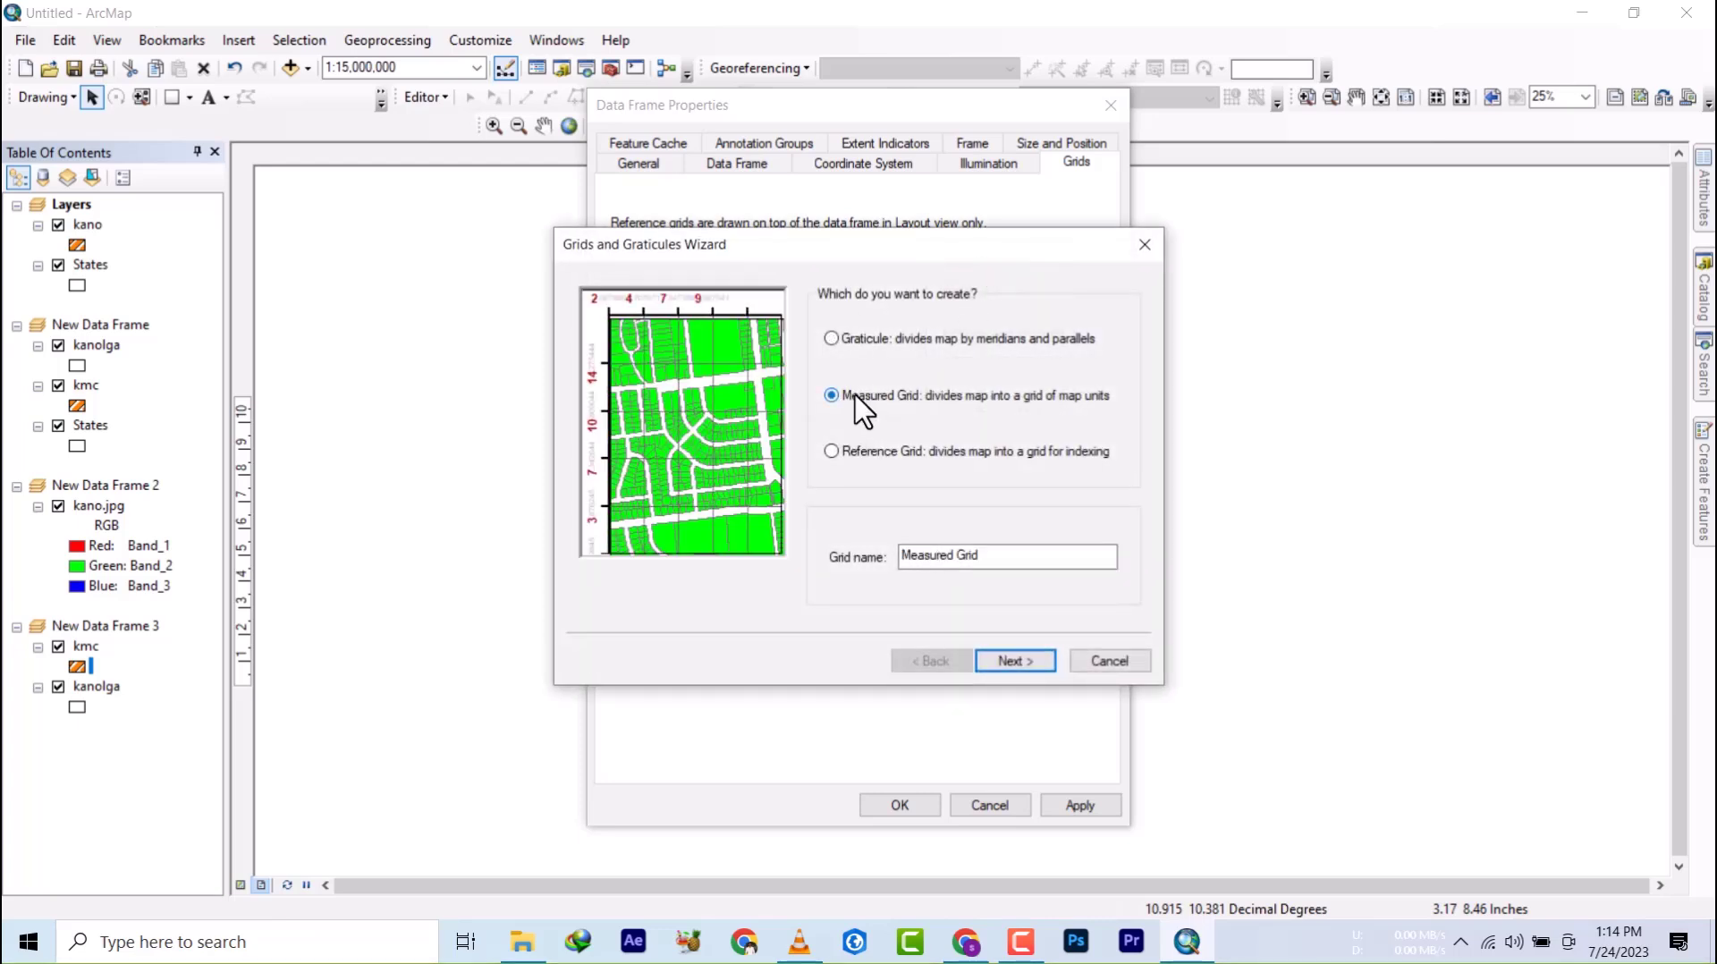
{"action": "left_click", "coordinate": [845, 339]}
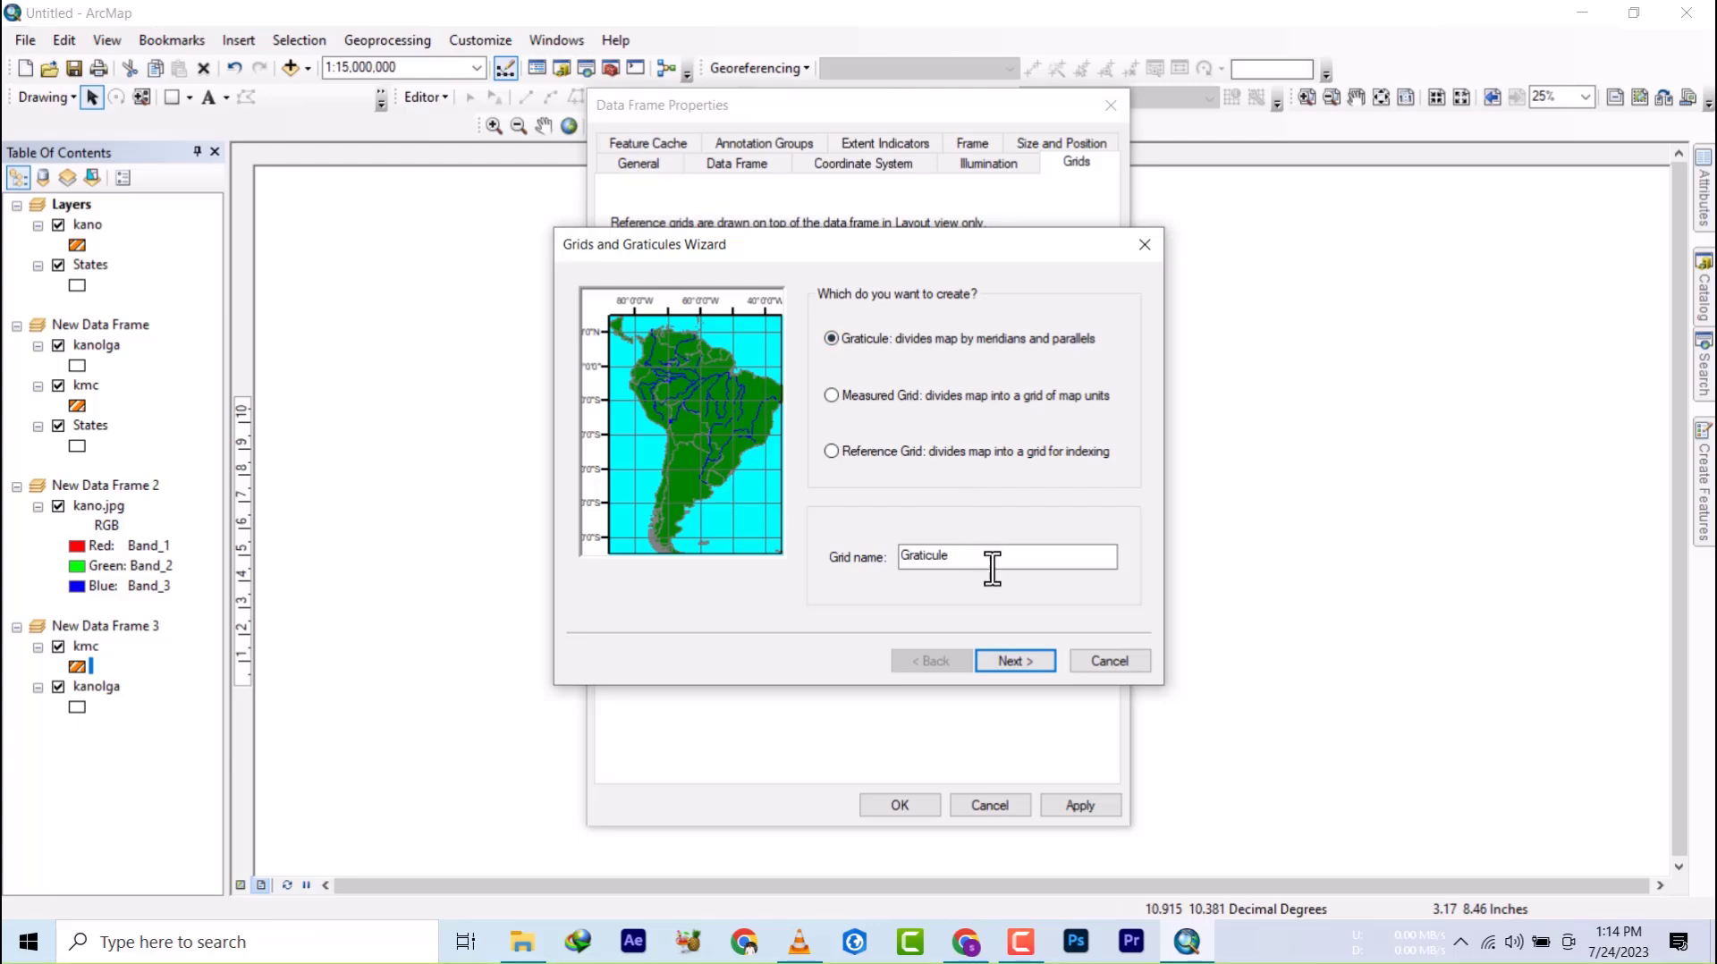
{"action": "left_click", "coordinate": [1009, 666]}
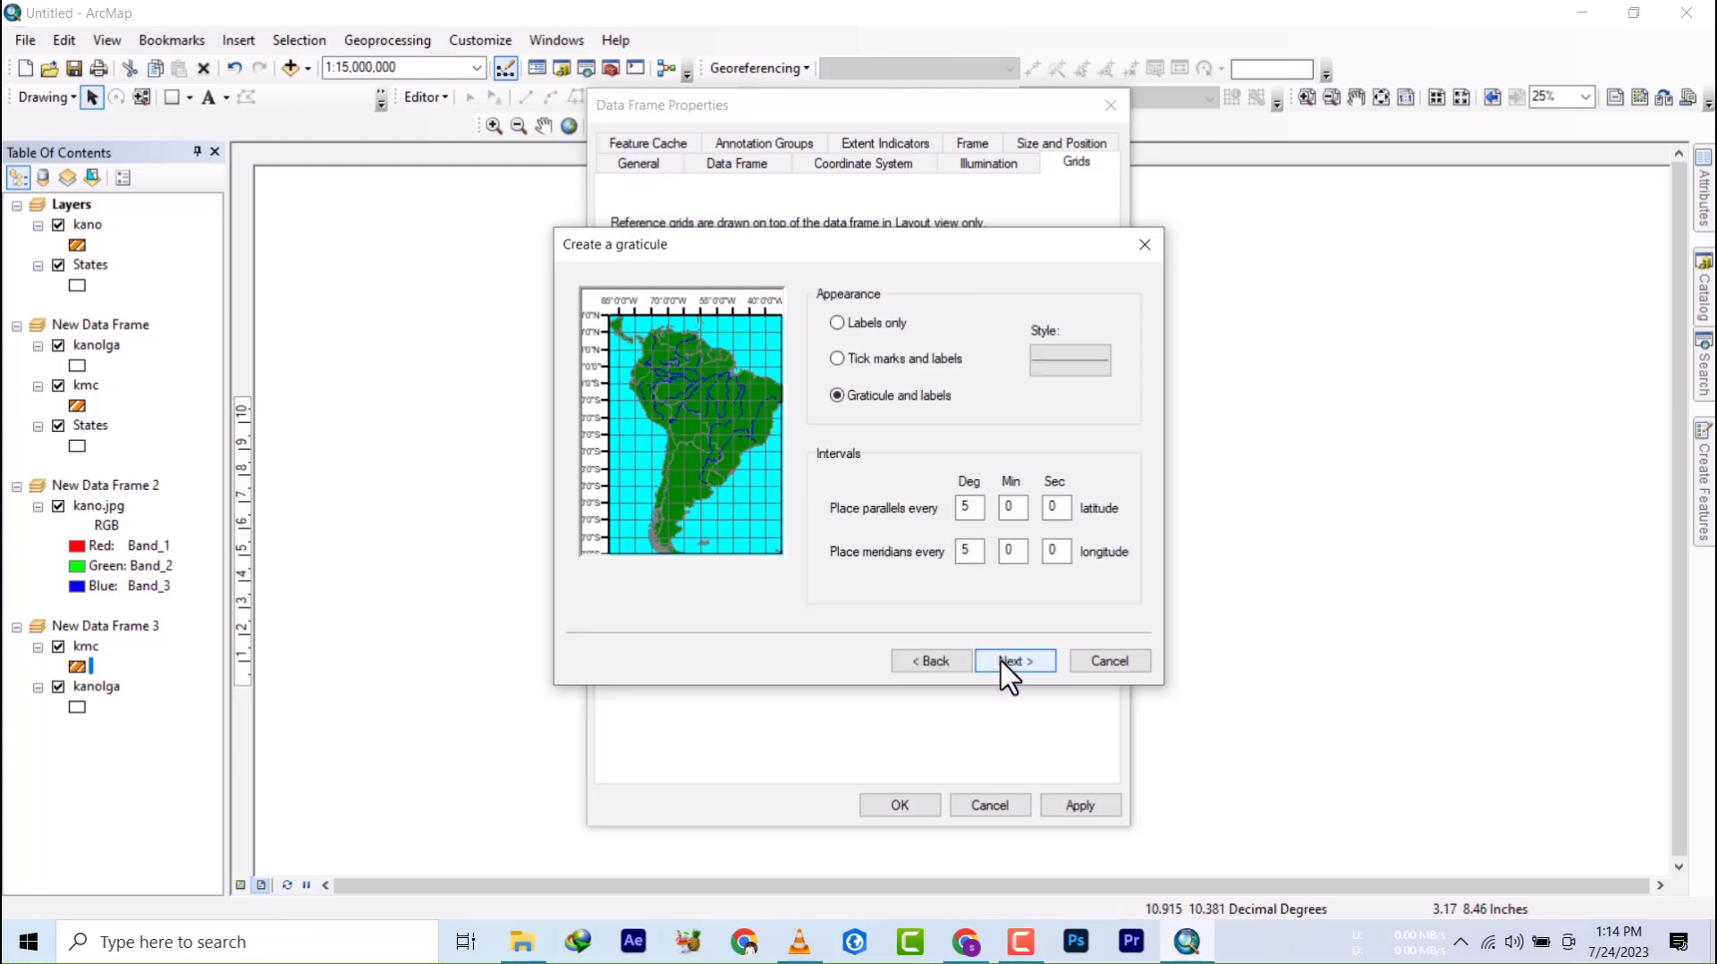
- Finish the Nigeria data frame's graticule with the Labels only appearance and apply it to the layout
{"action": "left_click", "coordinate": [852, 328]}
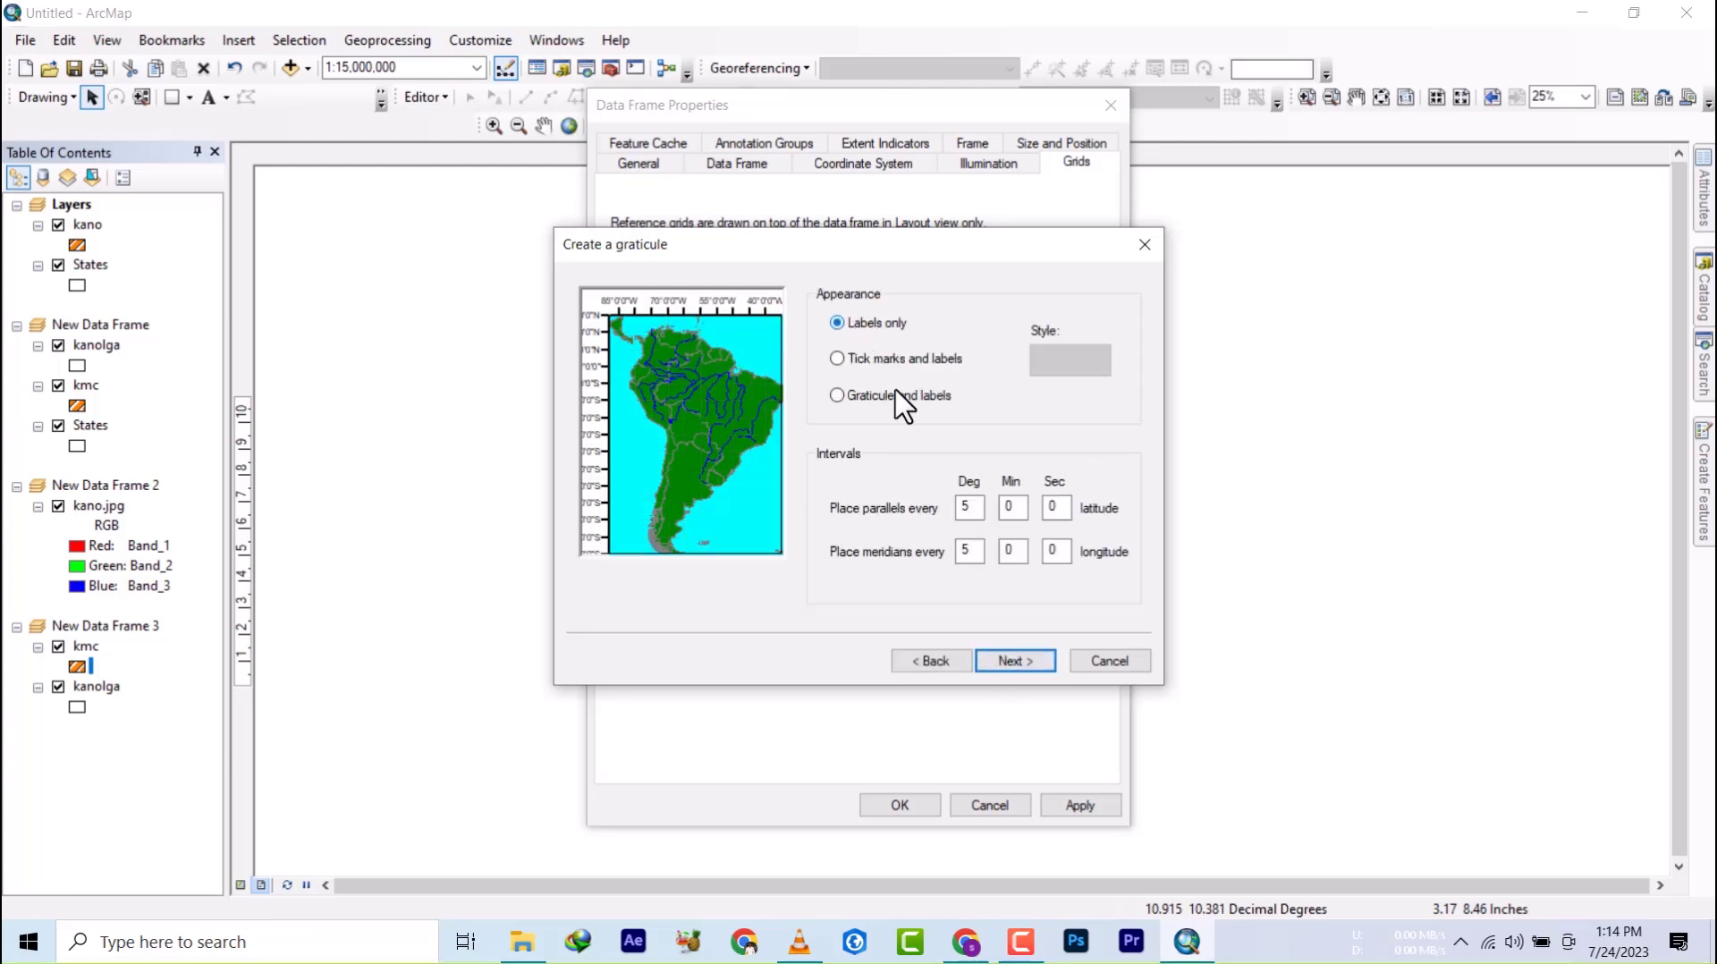
{"action": "left_click", "coordinate": [1043, 662]}
{"action": "left_click", "coordinate": [1019, 662]}
{"action": "left_click", "coordinate": [1019, 661]}
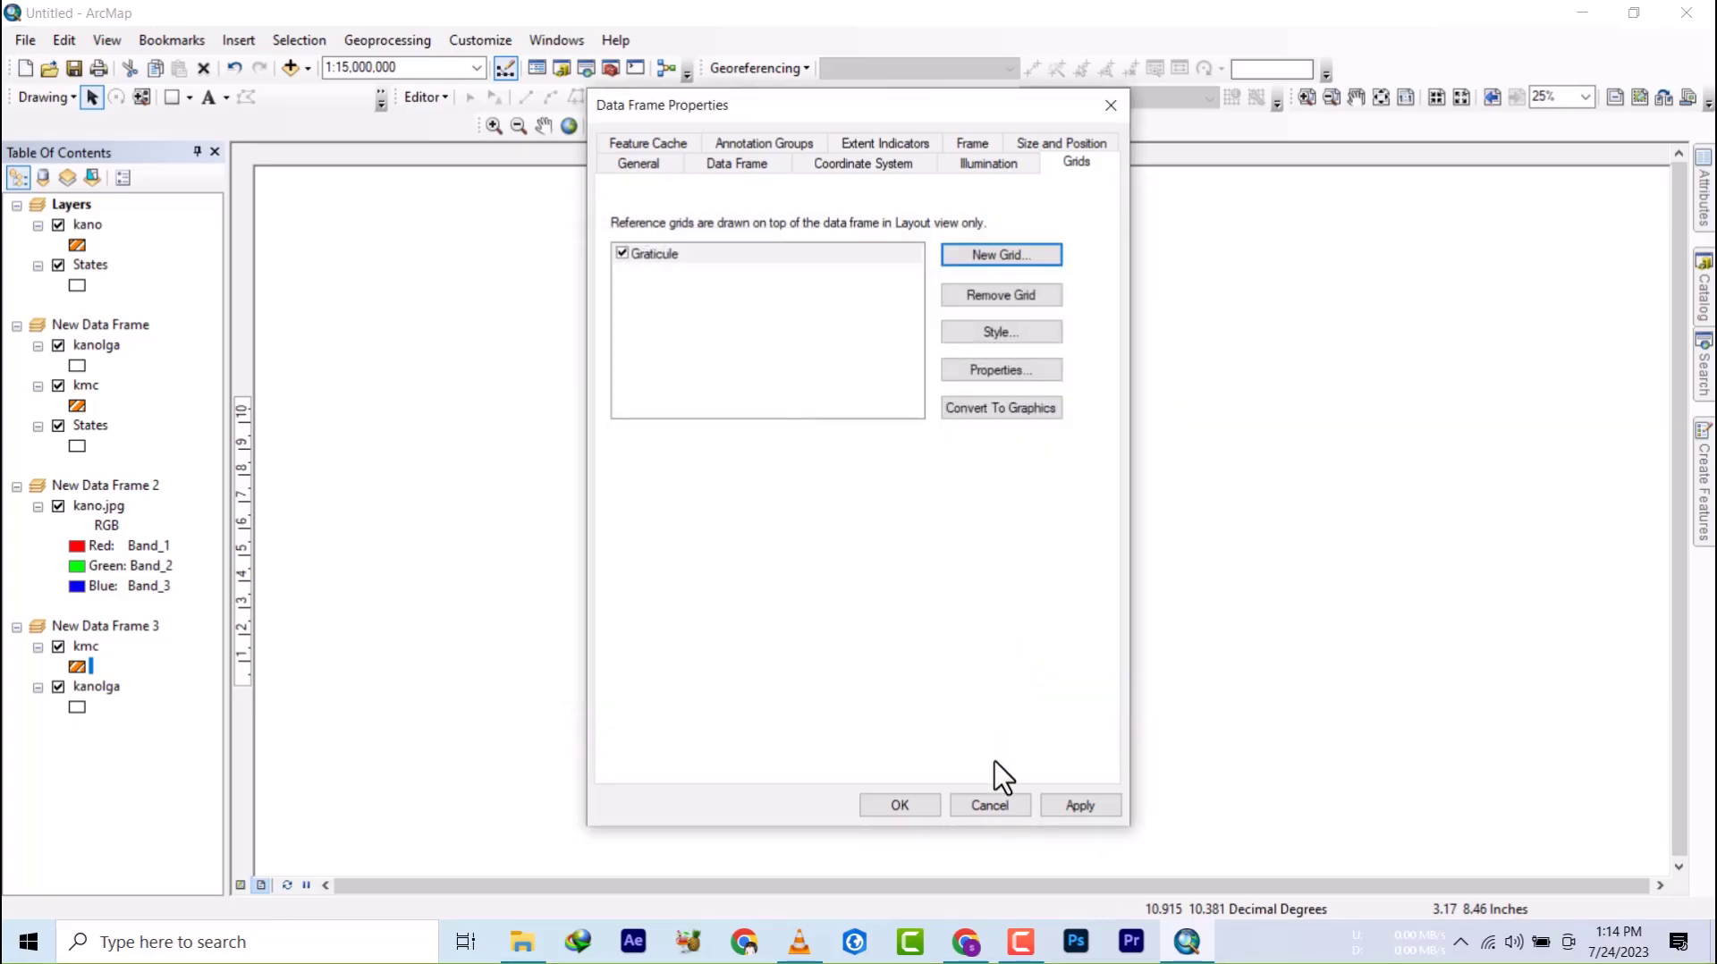
{"action": "left_click", "coordinate": [1080, 804]}
{"action": "left_click_drag", "start_coordinate": [827, 125], "coordinate": [1284, 147]}
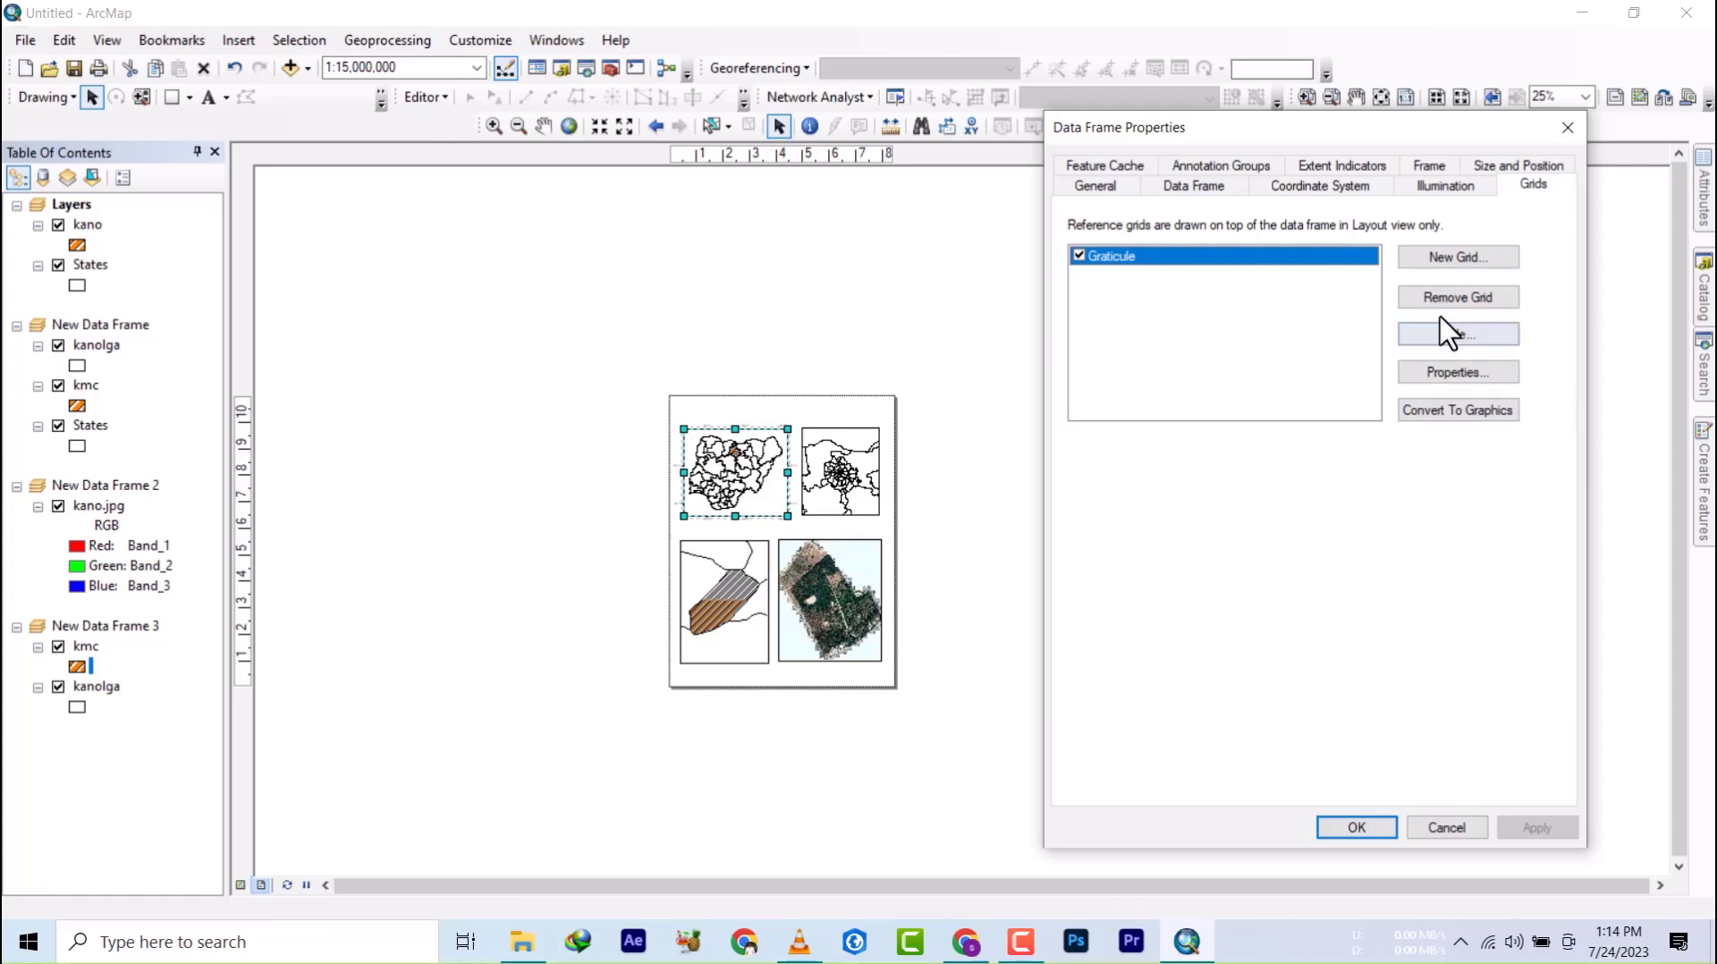
- Set the Nigeria graticule's labels to size 12 and bold
{"action": "left_click", "coordinate": [1456, 372]}
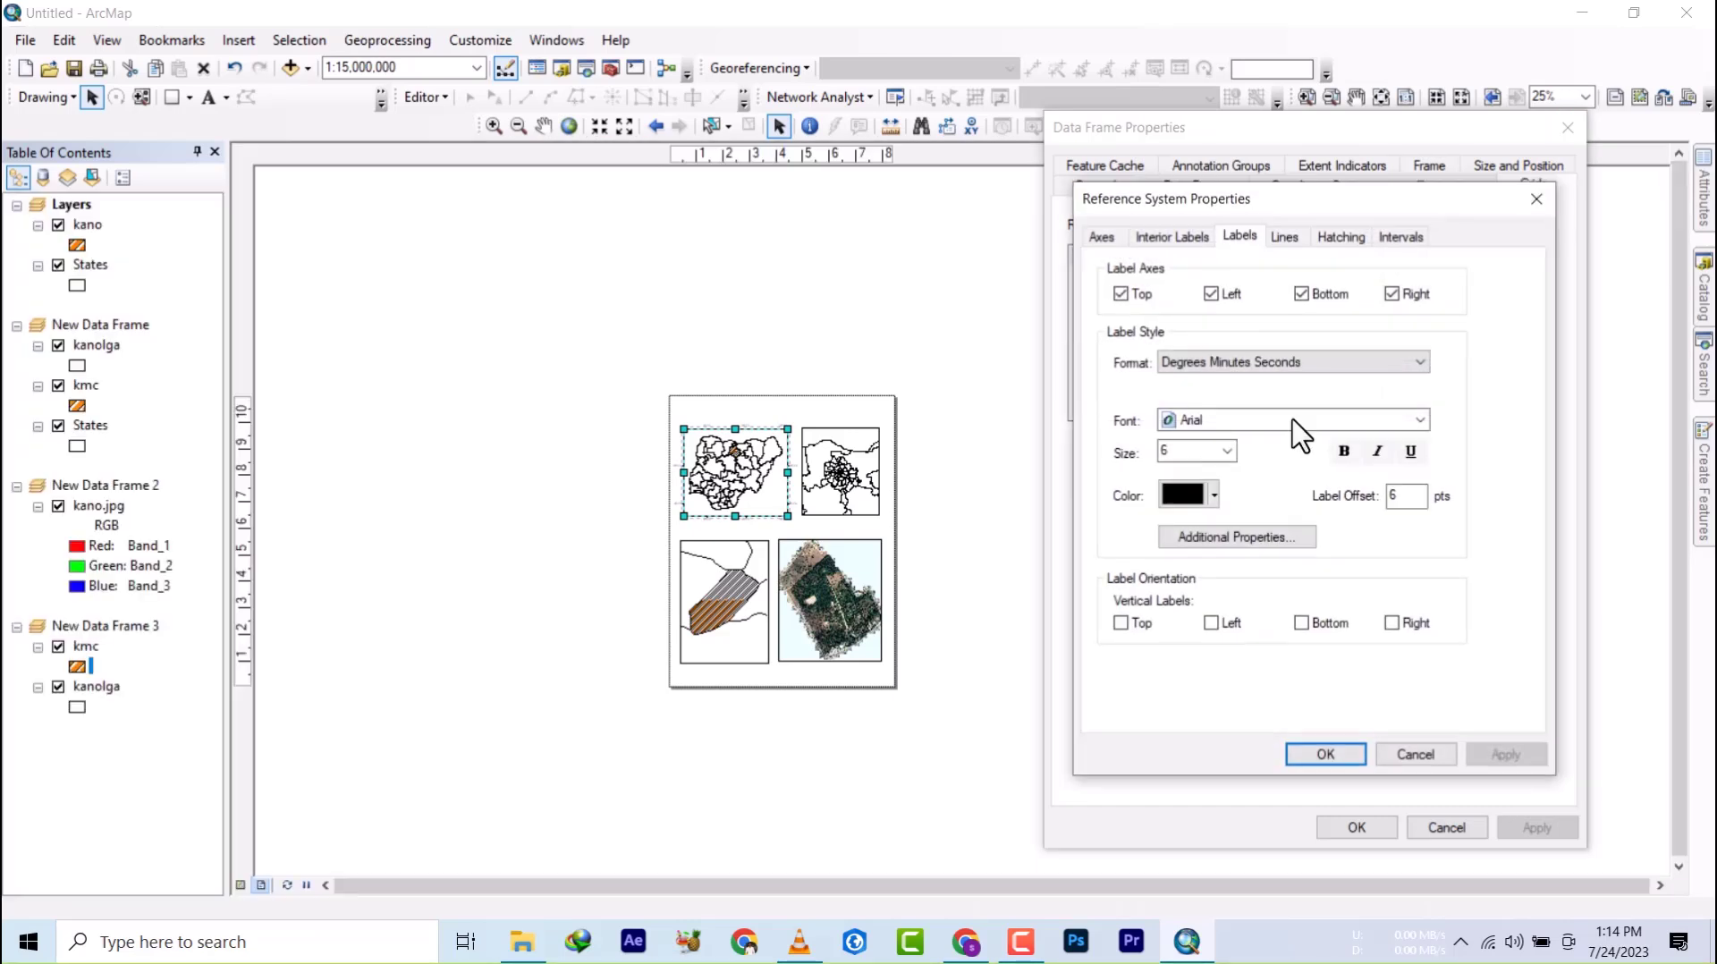
{"action": "left_click", "coordinate": [1227, 451]}
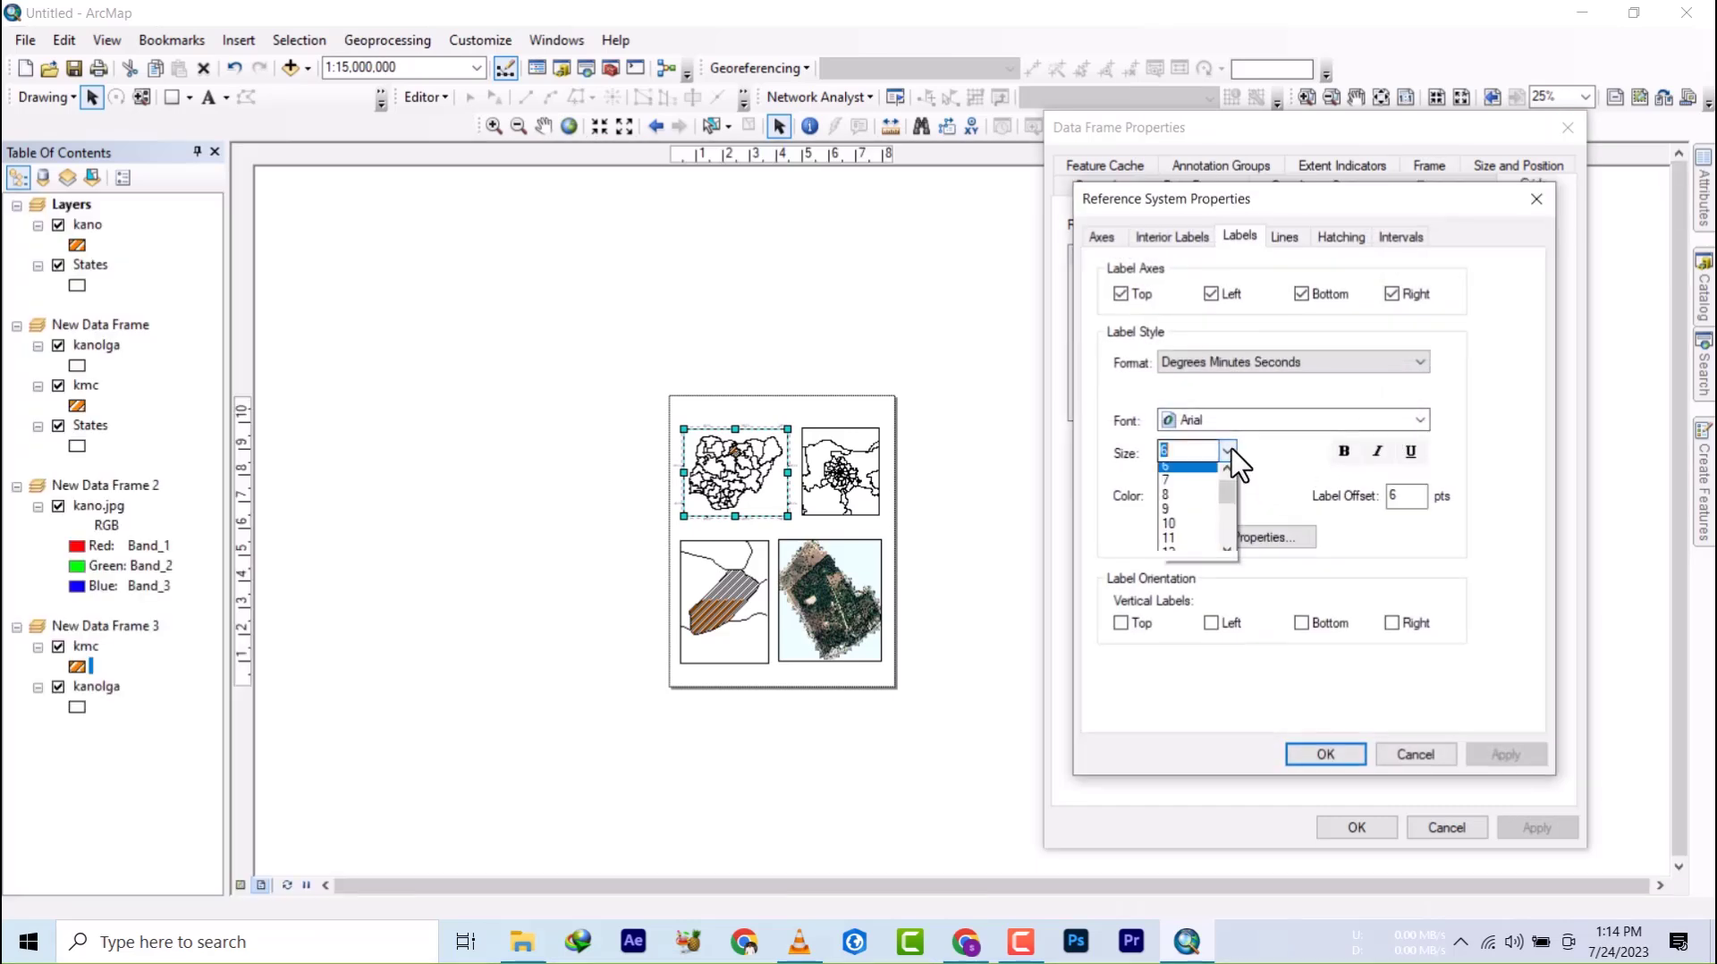
{"action": "left_click", "coordinate": [1177, 559]}
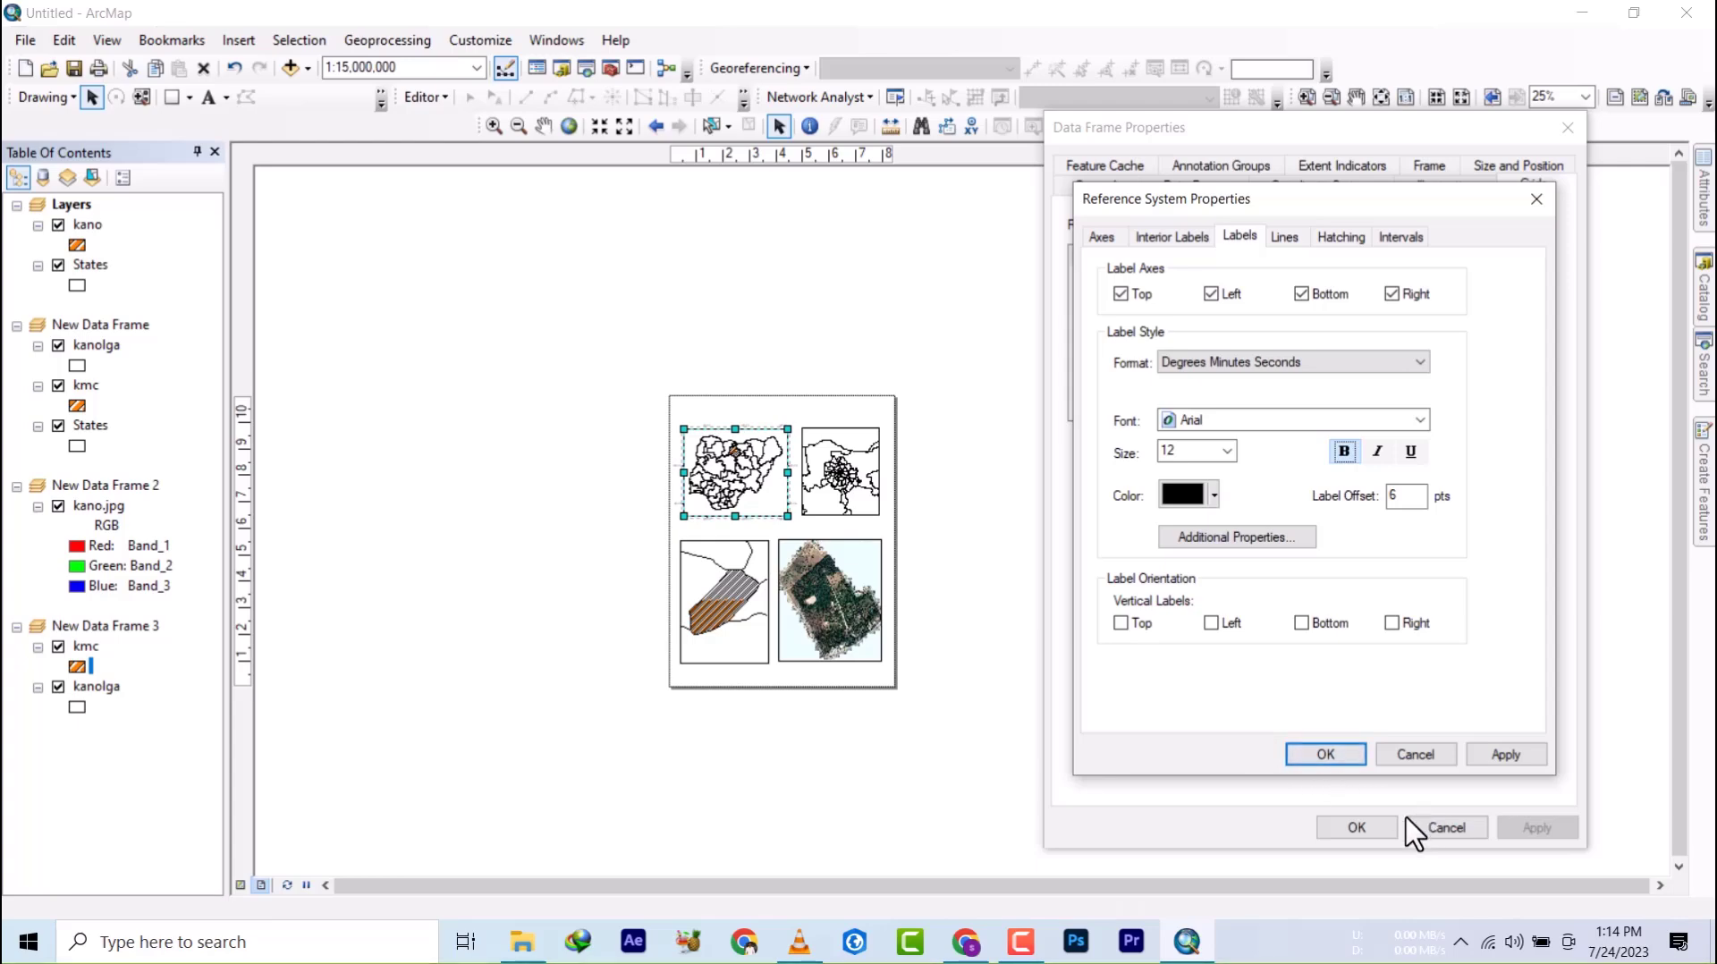
{"action": "left_click", "coordinate": [1338, 758]}
{"action": "left_click", "coordinate": [1355, 827]}
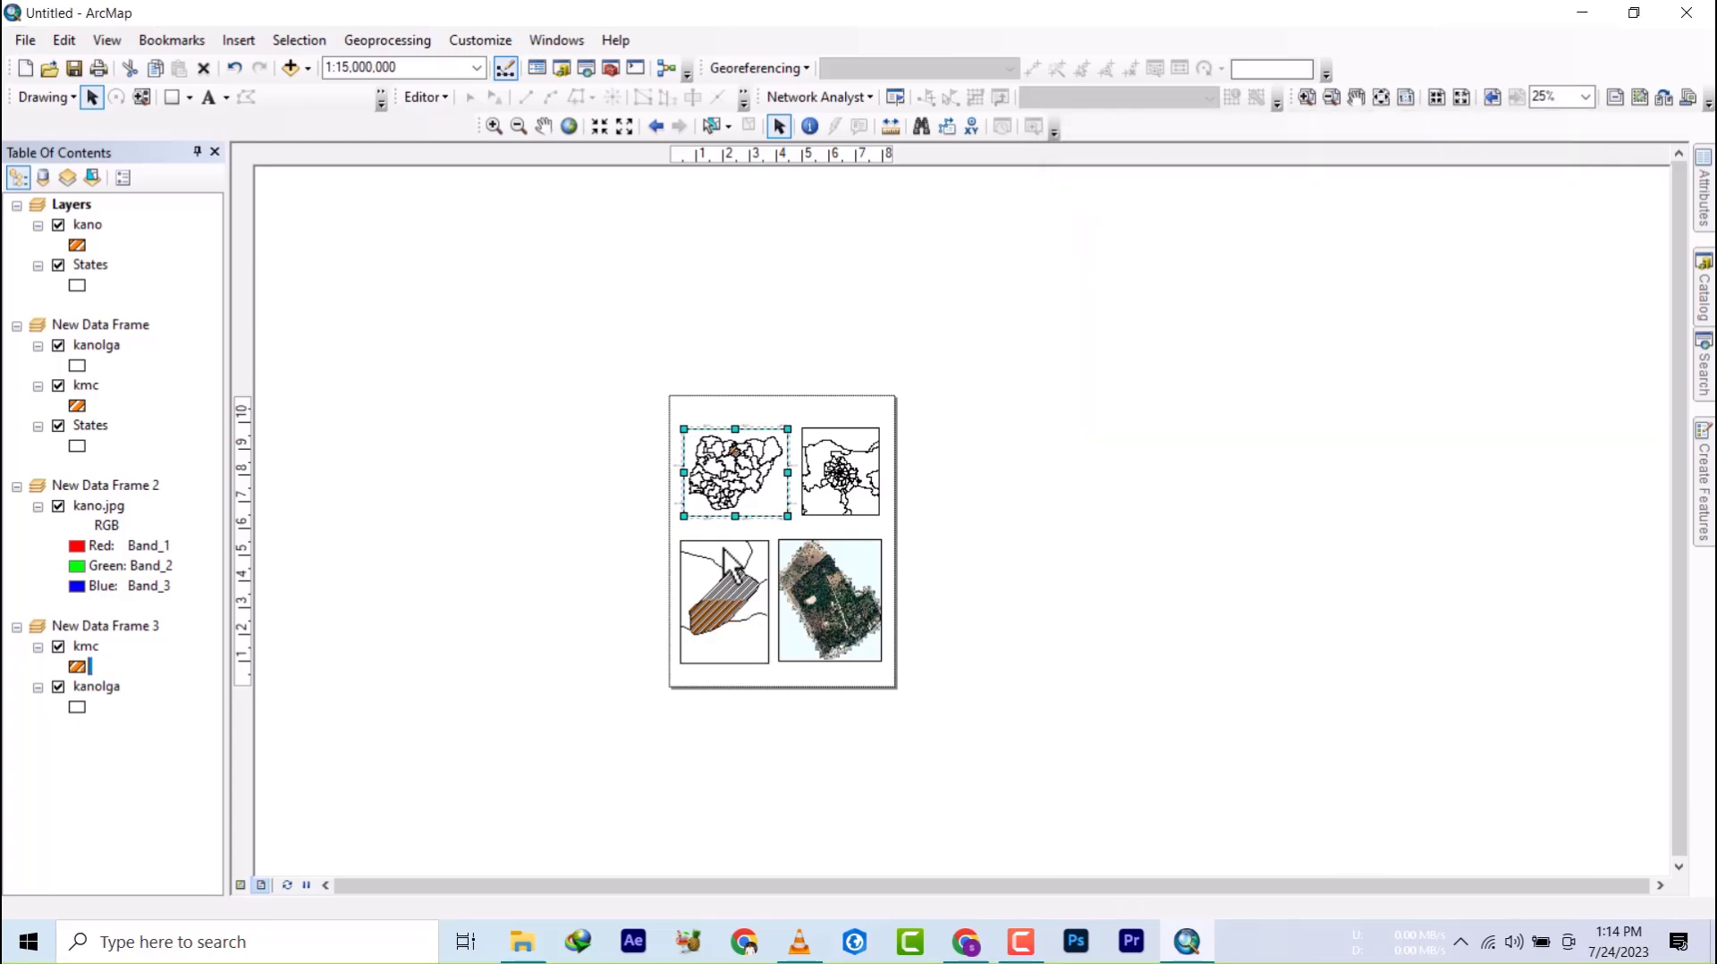
- Make the Nigeria graticule's left and right labels vertical, and shift its data frame slightly down the page
{"action": "scroll", "coordinate": [710, 486], "scroll_direction": "up", "scroll_amount": 5}
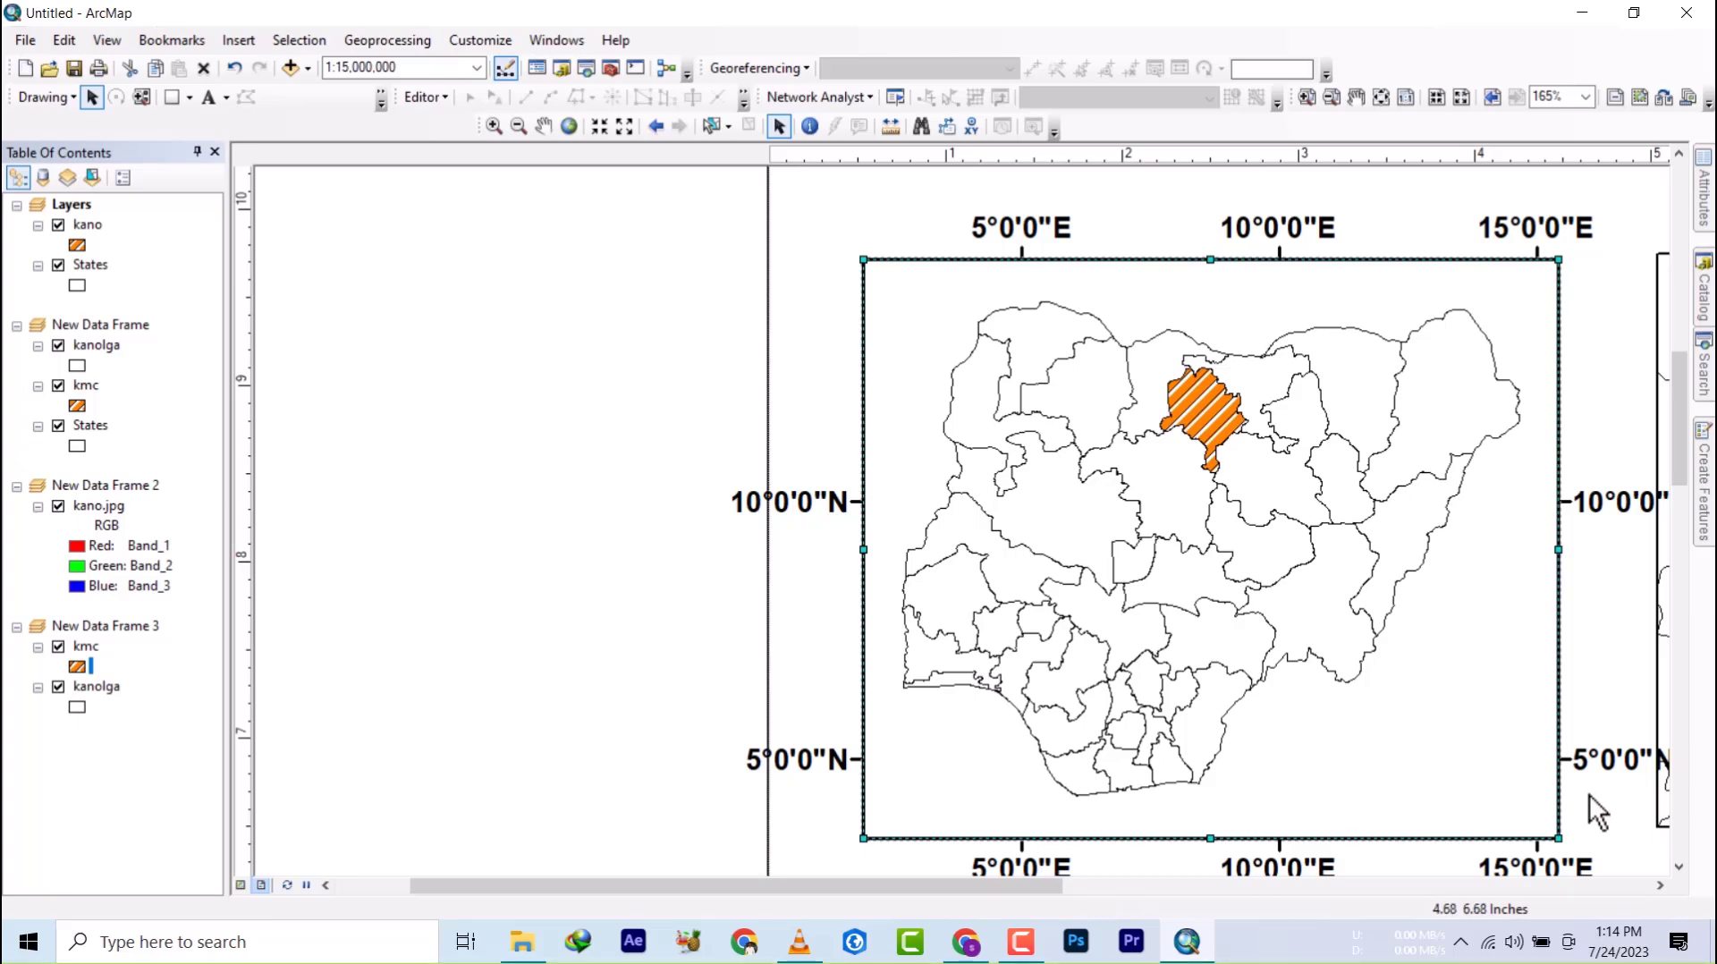
{"action": "left_click_drag", "start_coordinate": [1572, 705], "coordinate": [1560, 613]}
{"action": "scroll", "coordinate": [1253, 570], "scroll_direction": "down", "scroll_amount": 3}
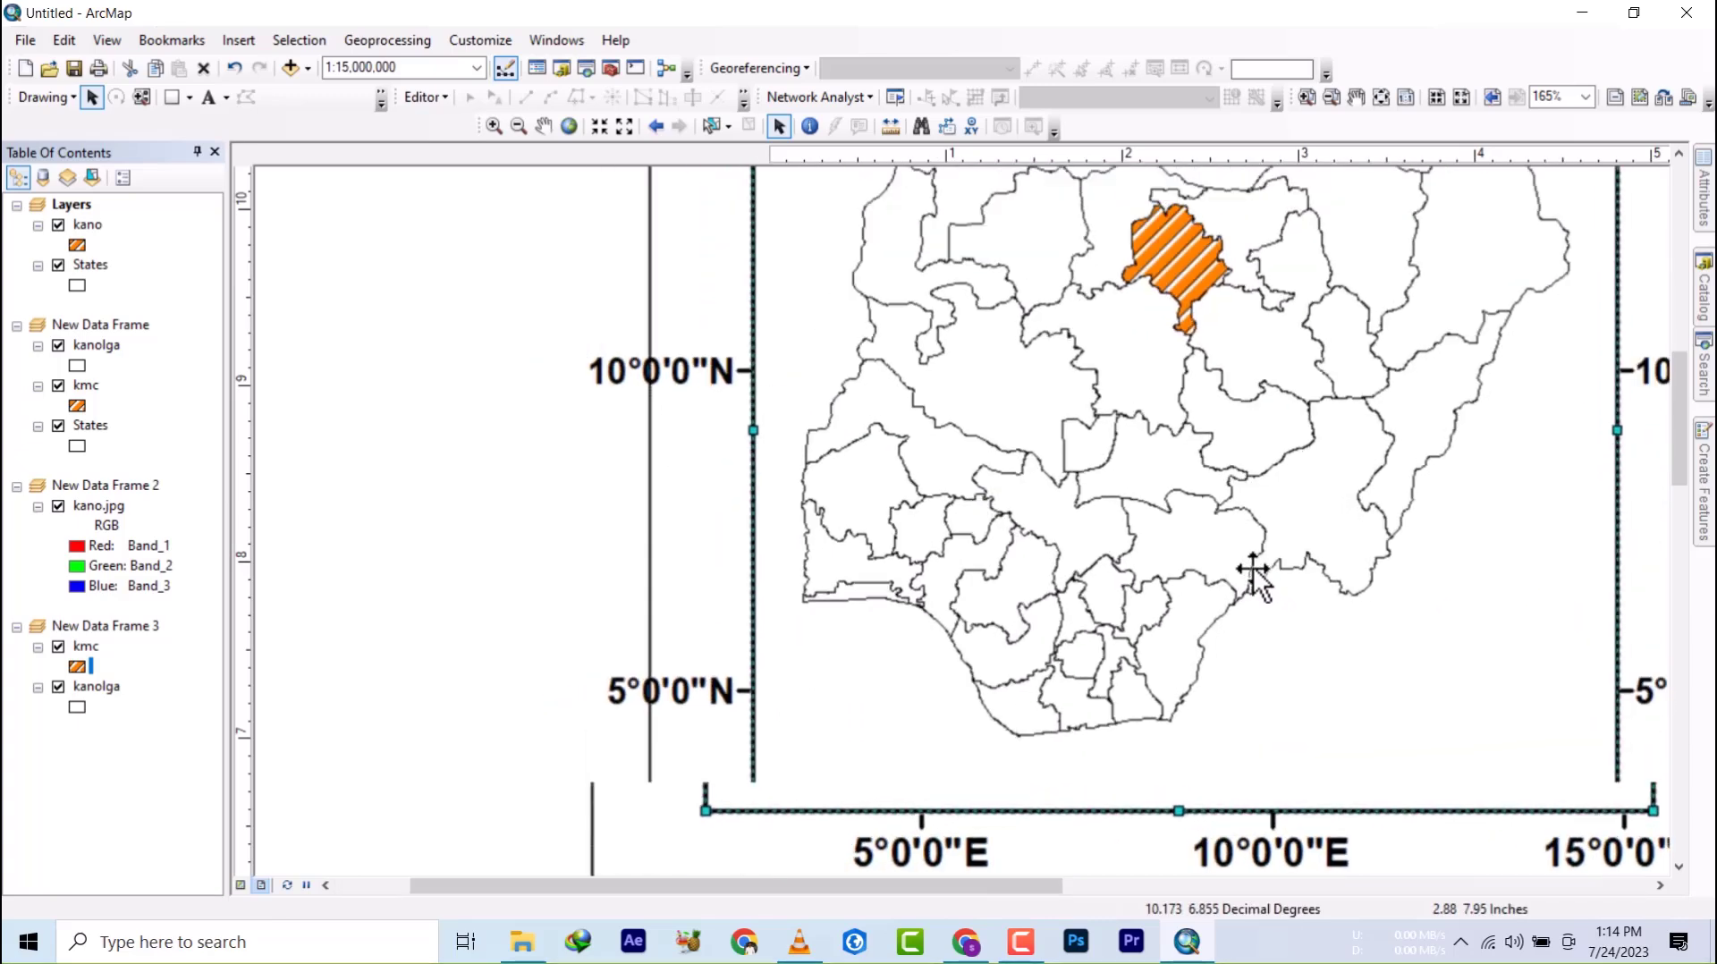
{"action": "scroll", "coordinate": [1253, 569], "scroll_direction": "up", "scroll_amount": 4}
{"action": "scroll", "coordinate": [1117, 469], "scroll_direction": "up", "scroll_amount": 5}
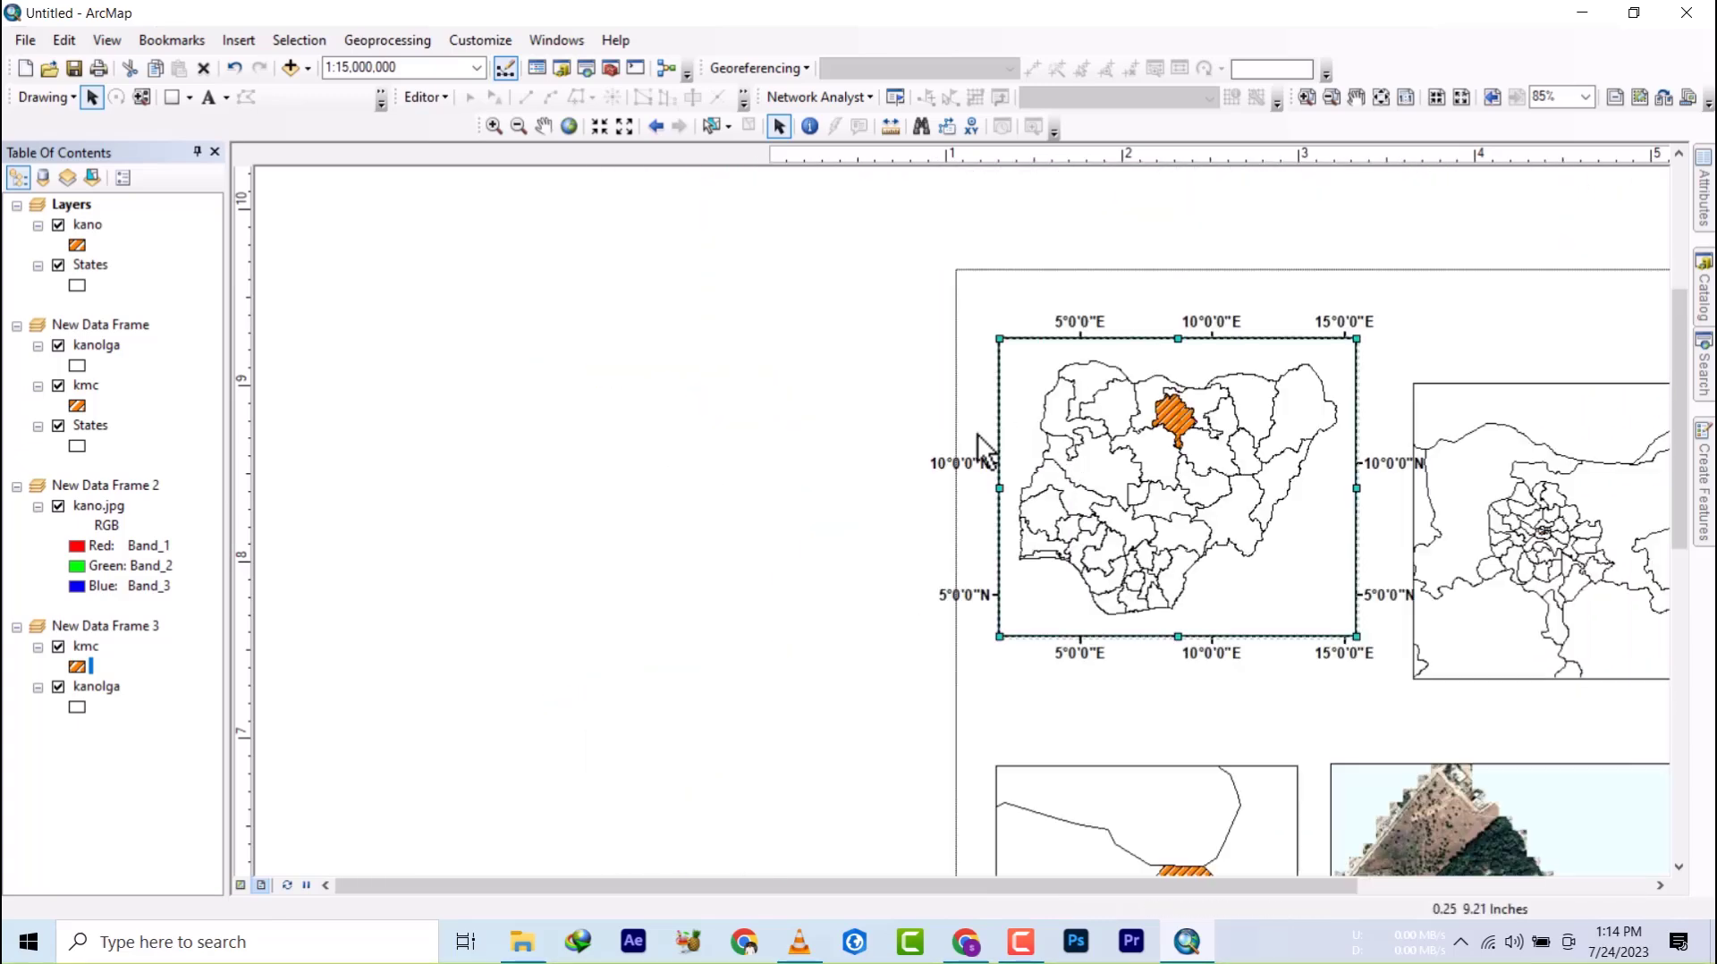
{"action": "right_click", "coordinate": [1058, 444]}
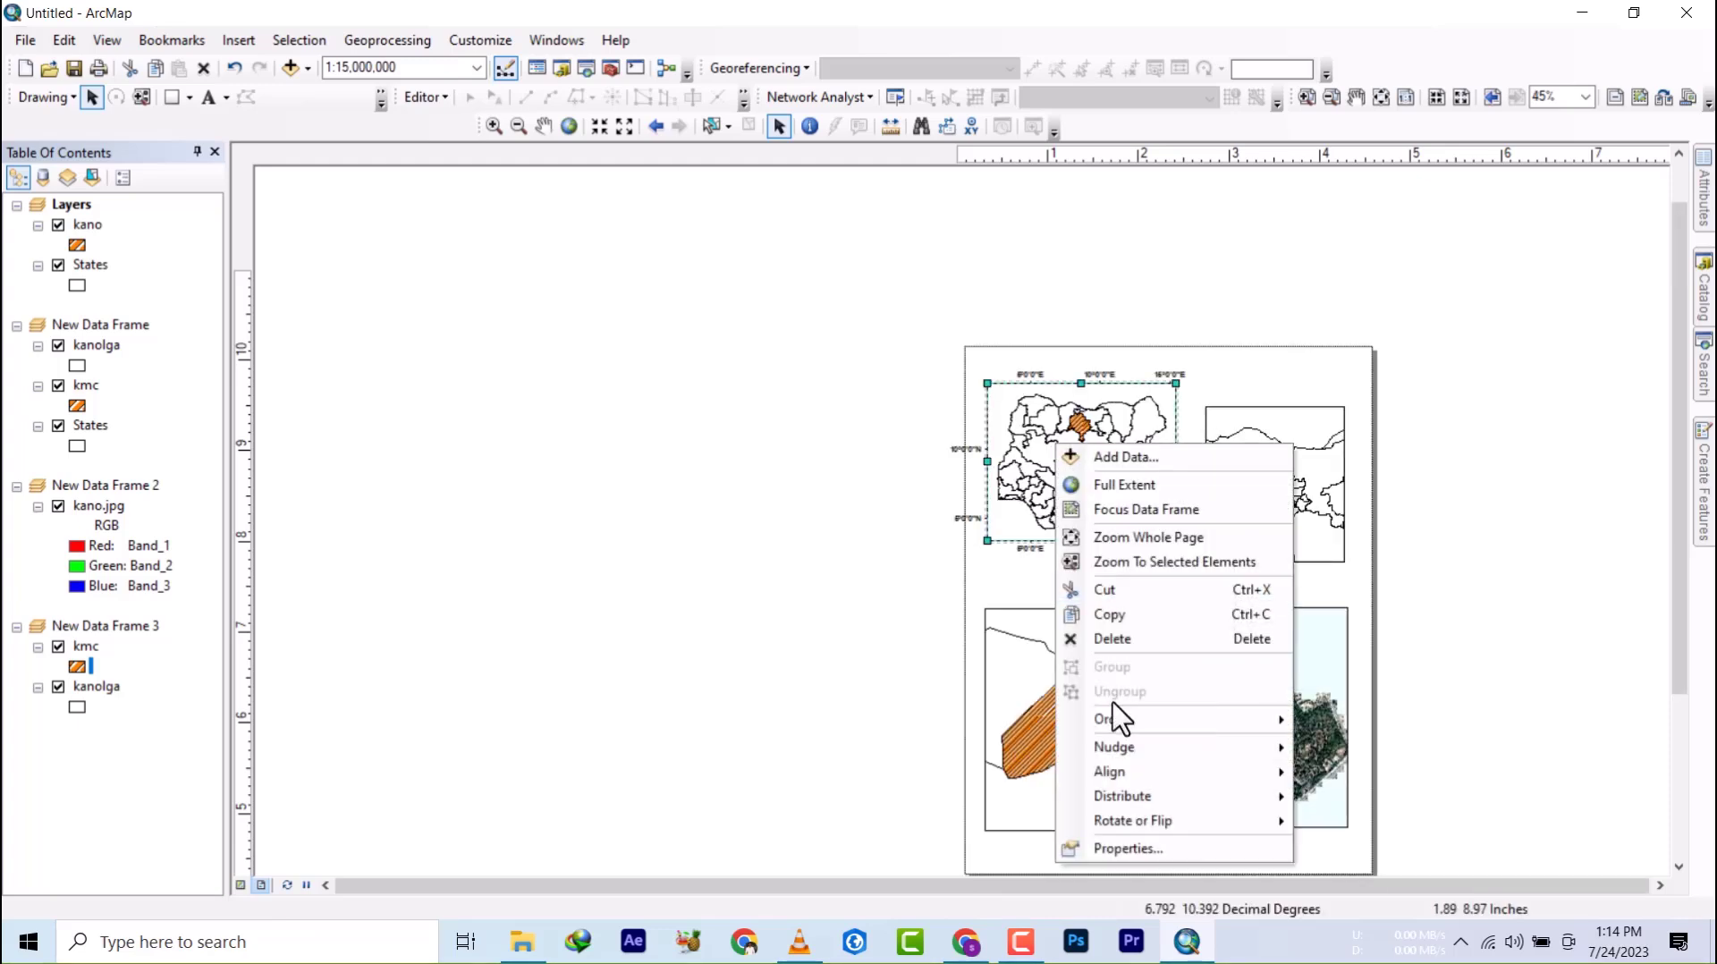
{"action": "left_click", "coordinate": [1140, 848]}
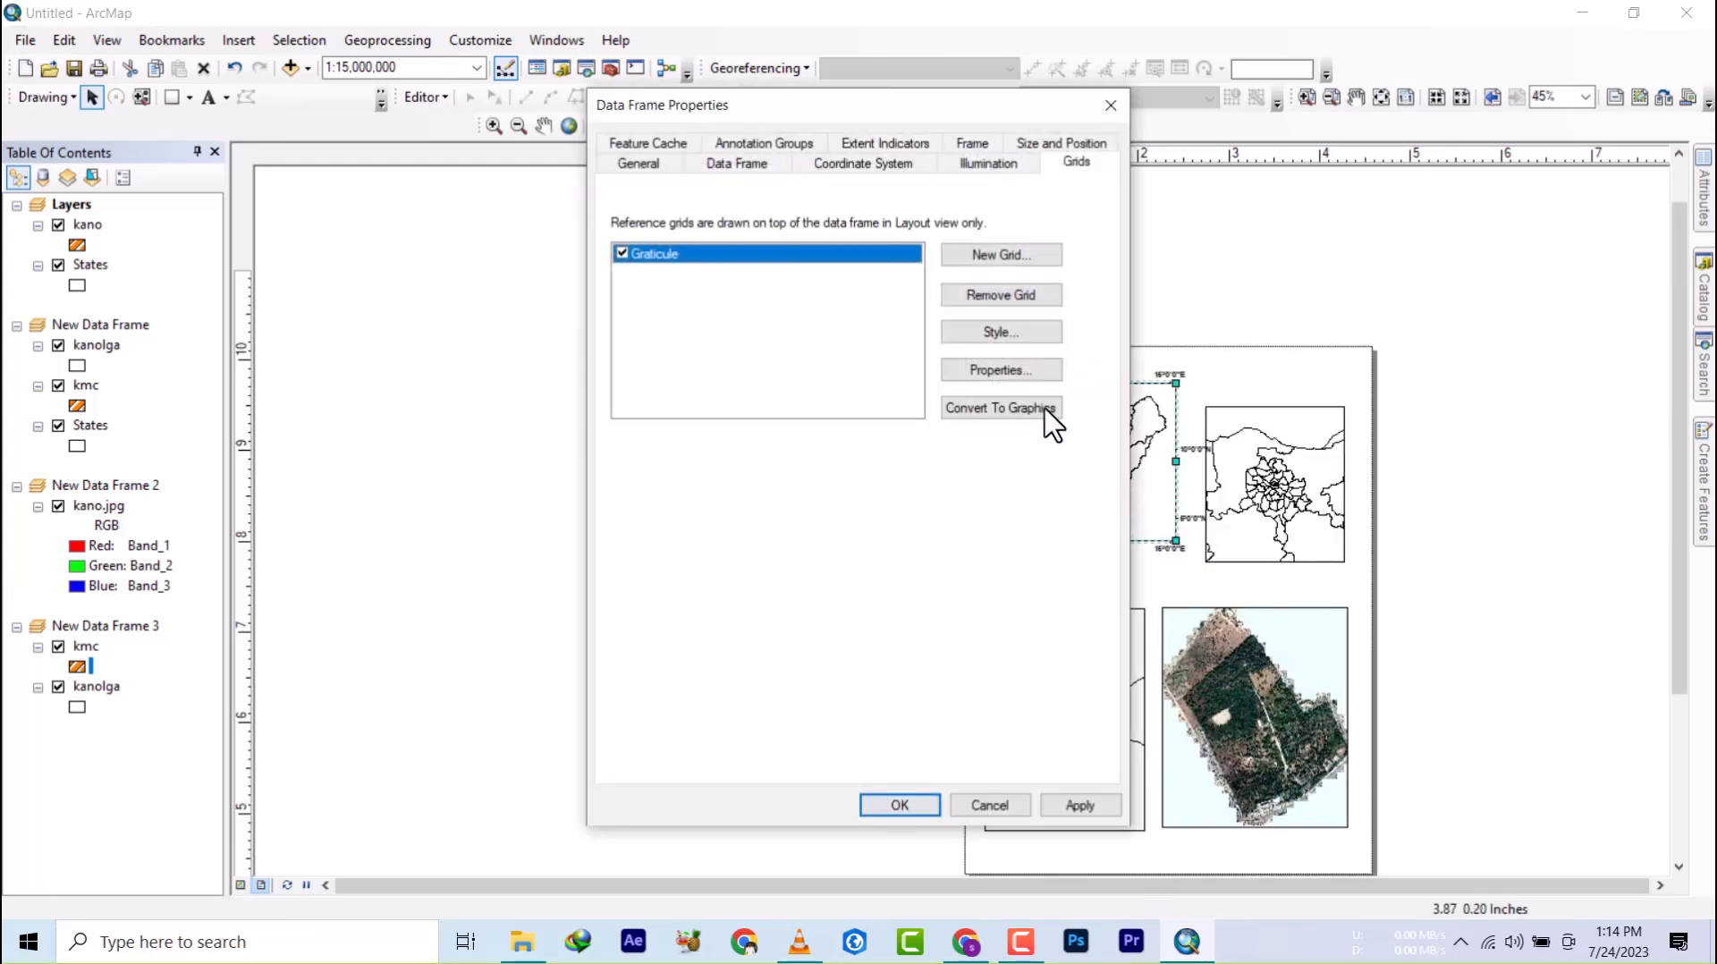
{"action": "left_click", "coordinate": [999, 370]}
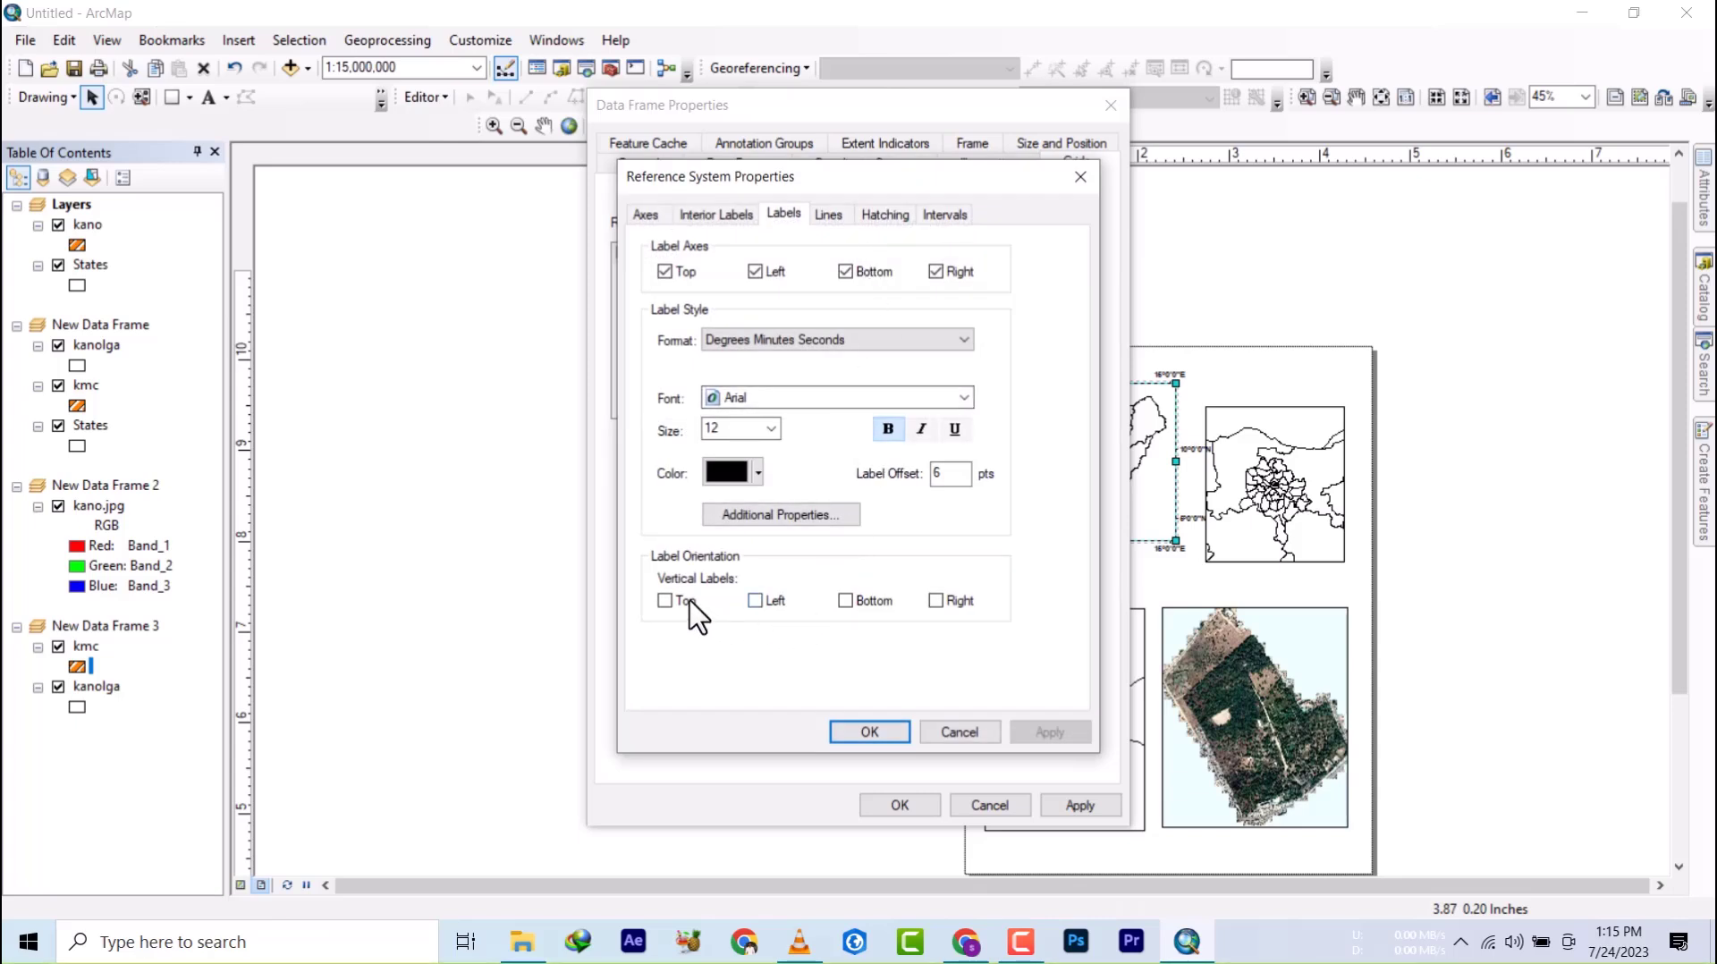
{"action": "left_click", "coordinate": [755, 602]}
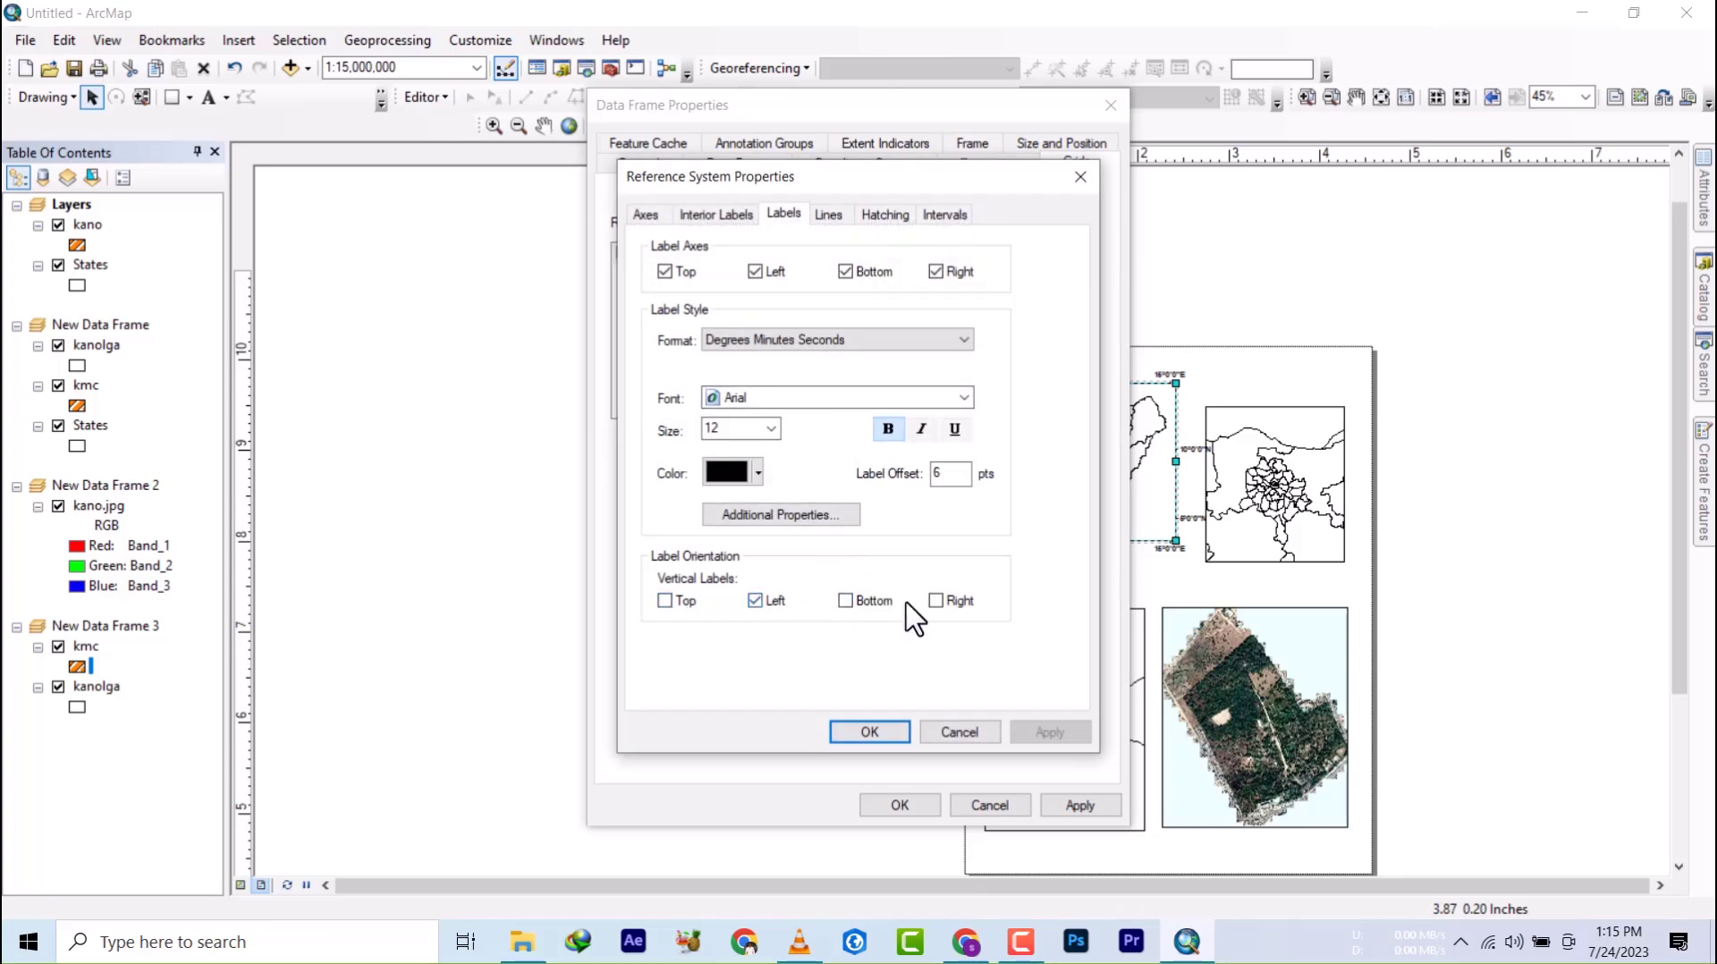
{"action": "left_click", "coordinate": [870, 734]}
{"action": "left_click", "coordinate": [1070, 807]}
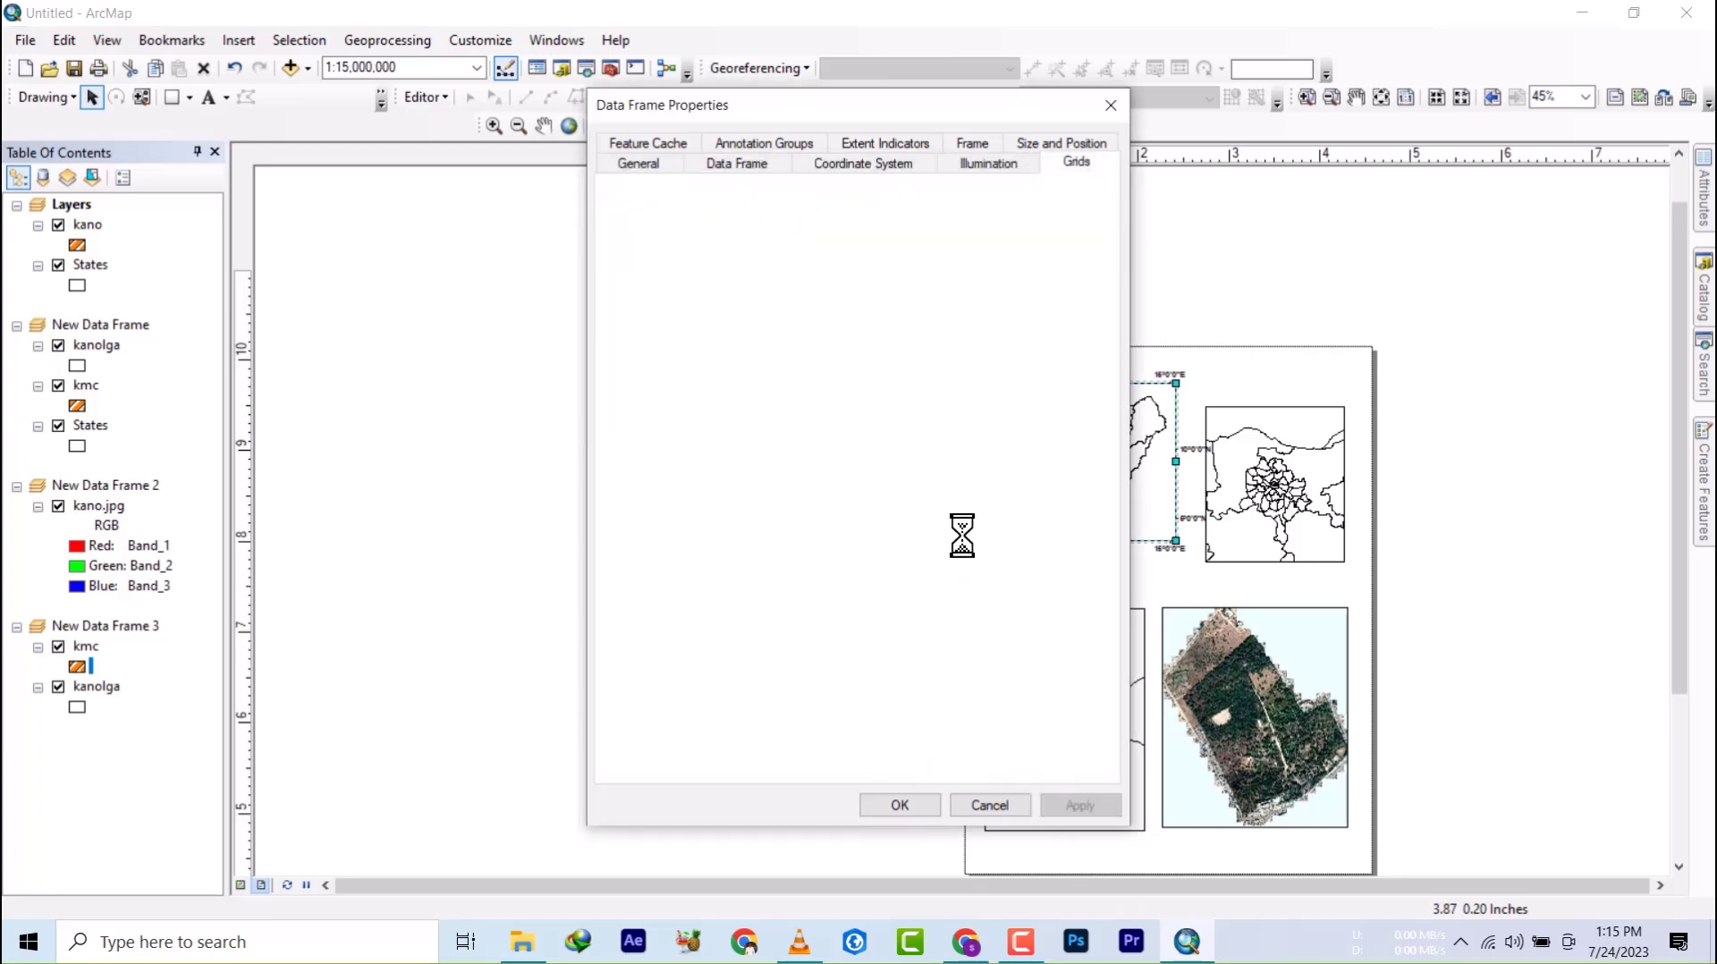
{"action": "left_click_drag", "start_coordinate": [850, 121], "coordinate": [457, 145]}
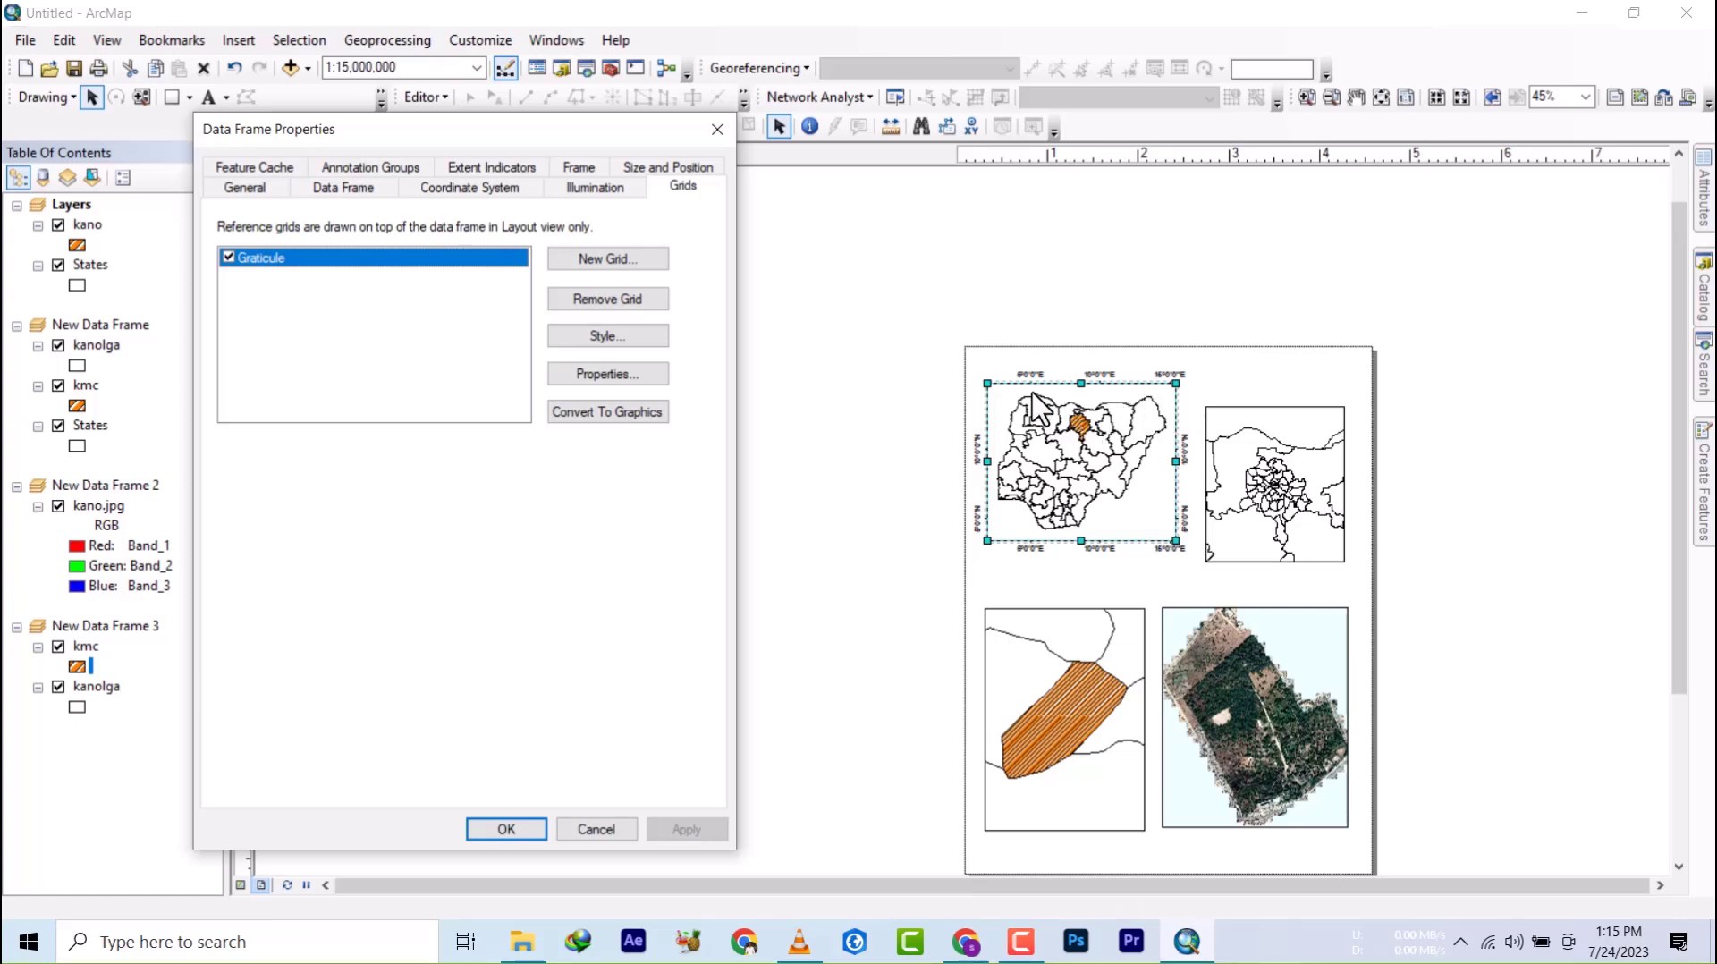
{"action": "left_click", "coordinate": [508, 832]}
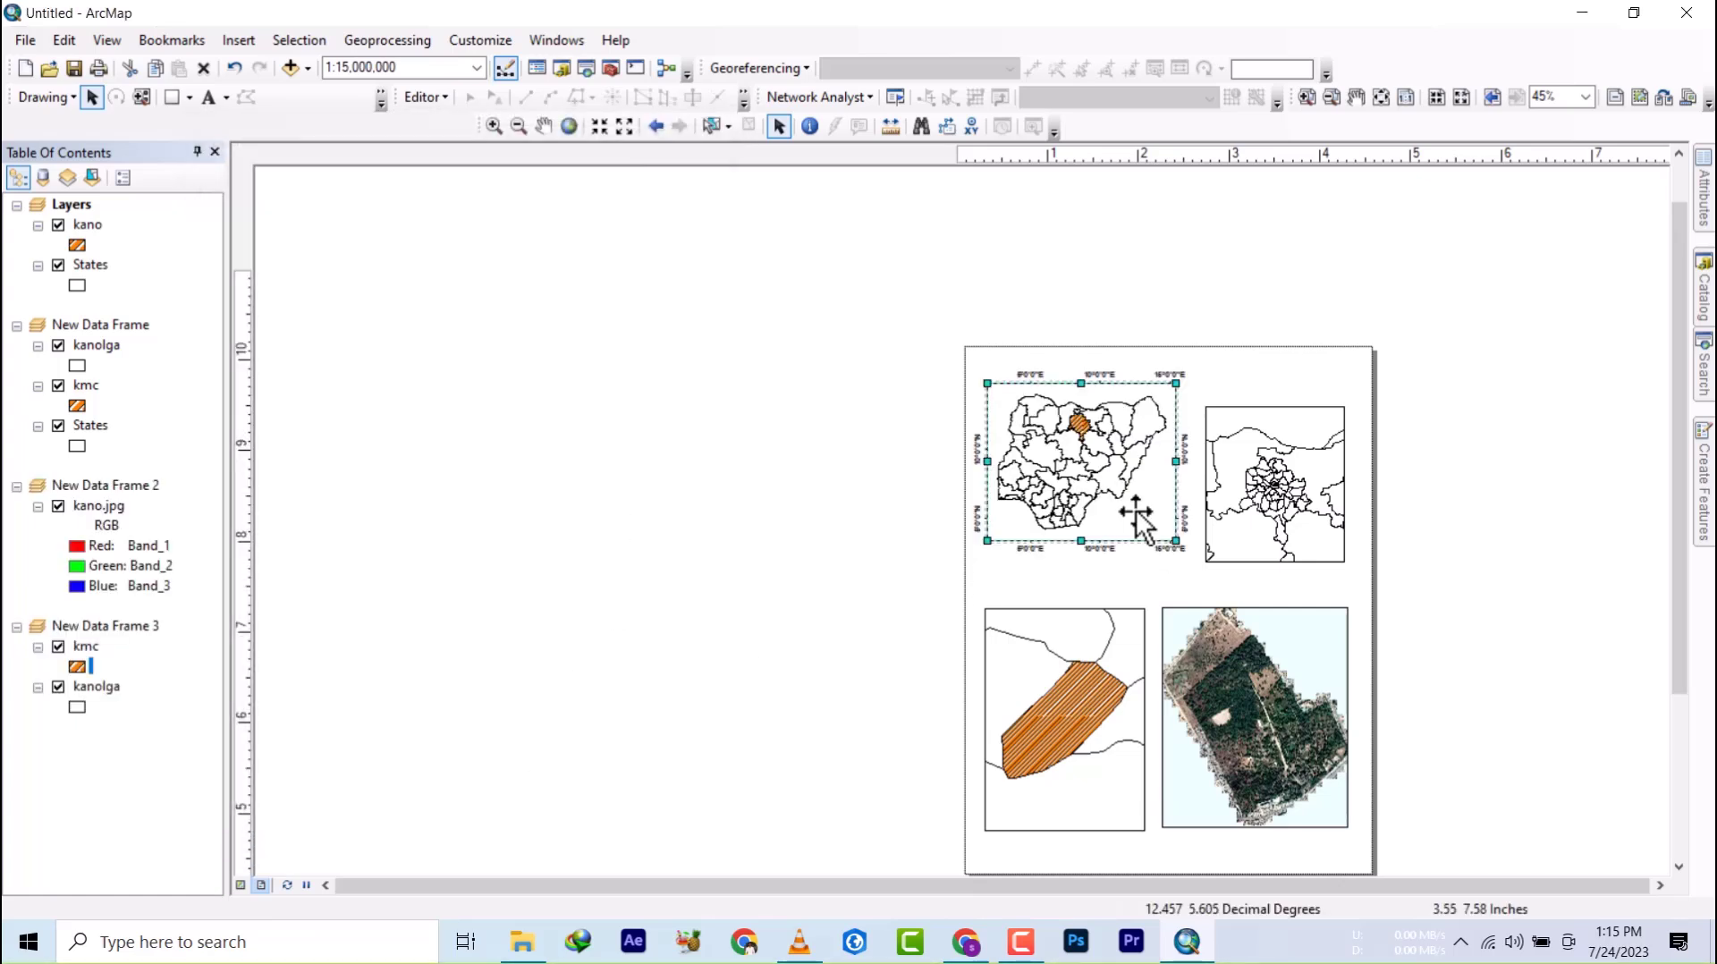
{"action": "left_click_drag", "start_coordinate": [1080, 429], "coordinate": [1084, 445]}
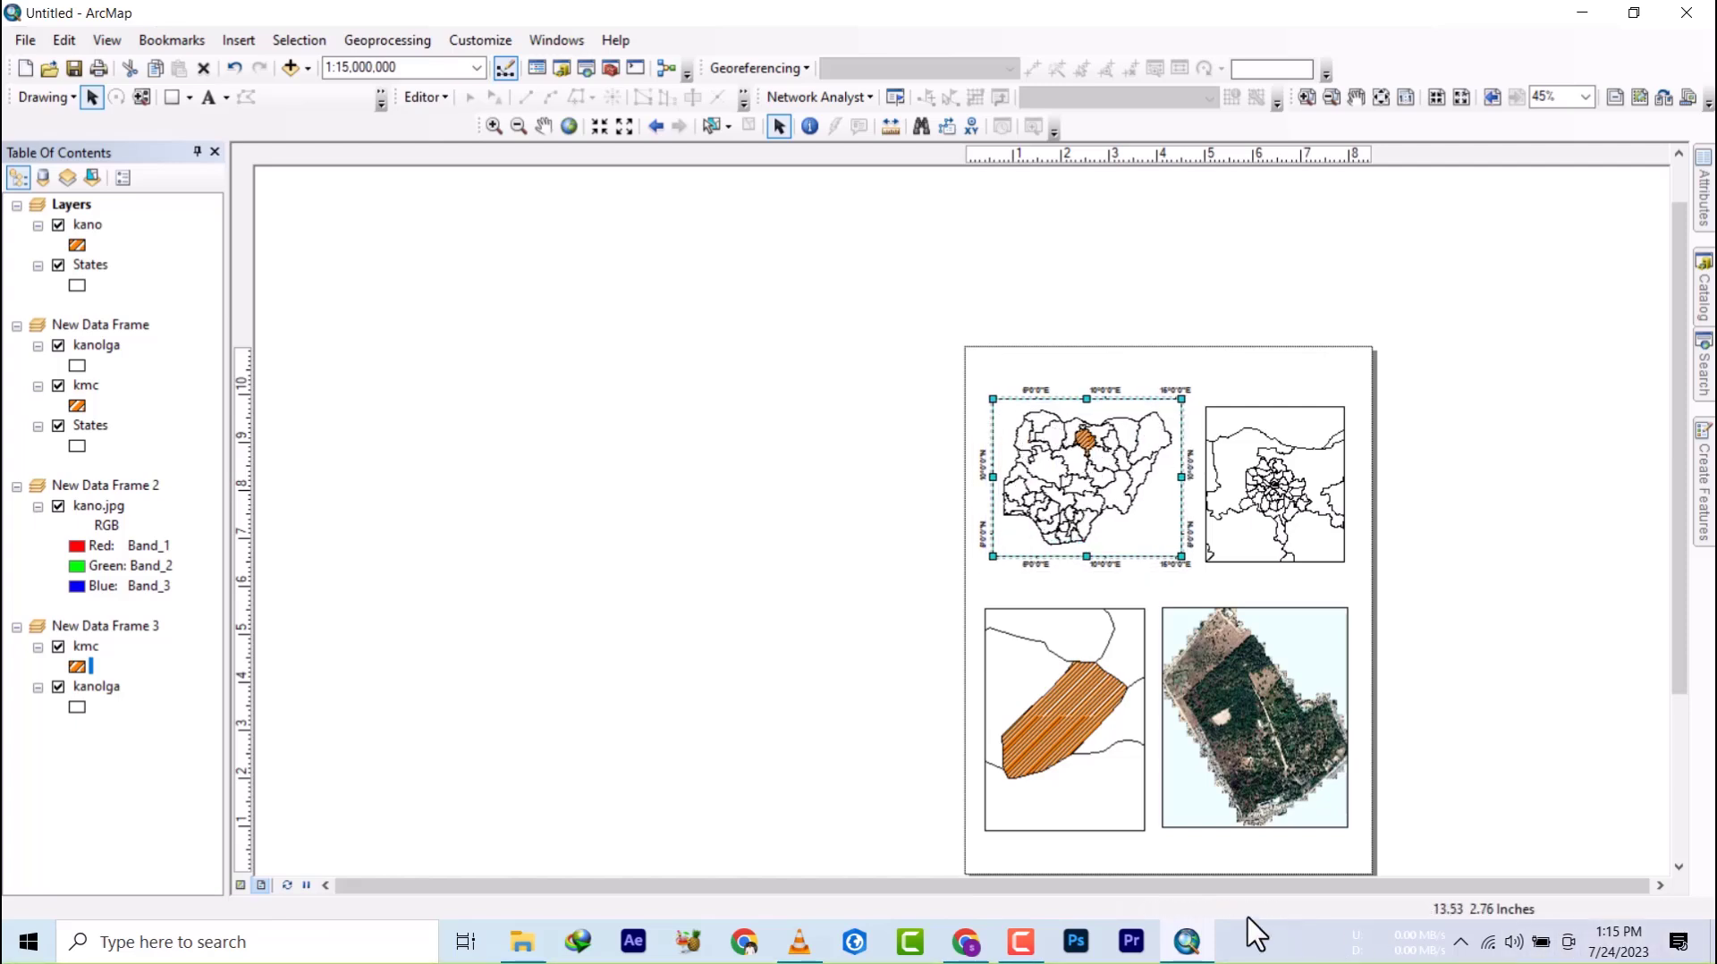
{"action": "double_click", "coordinate": [1049, 454]}
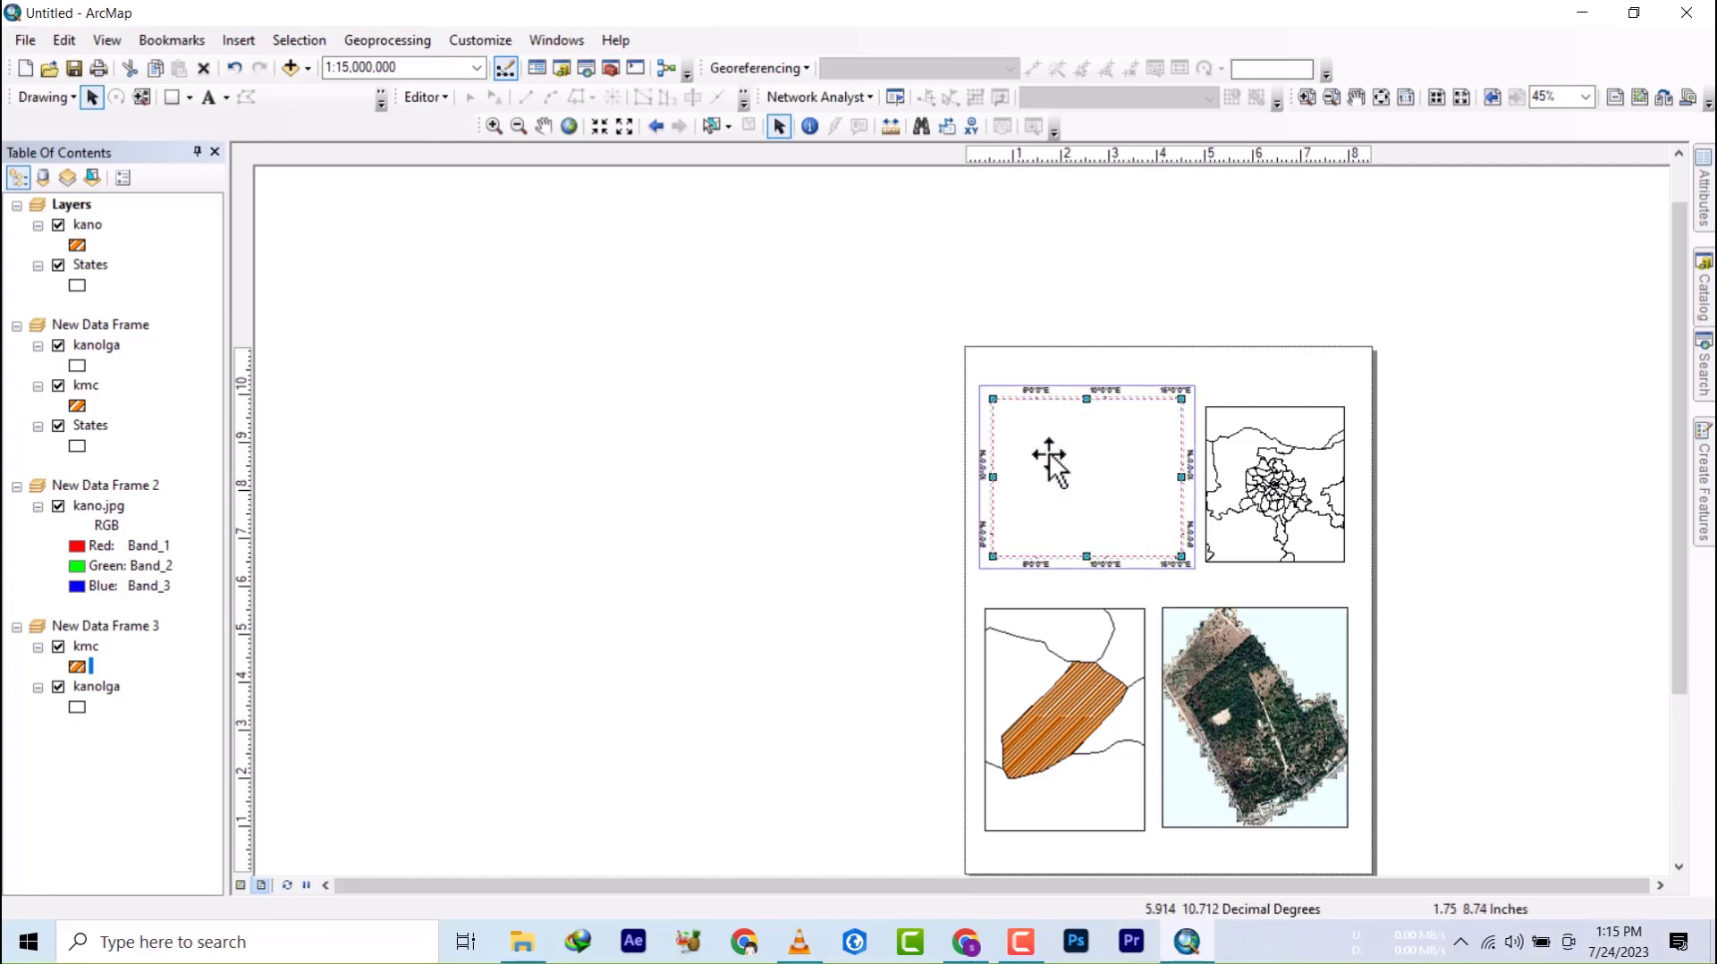
- Add a graticule with the Labels only appearance to the data frame showing Kano's local government areas
{"action": "left_click", "coordinate": [1264, 483]}
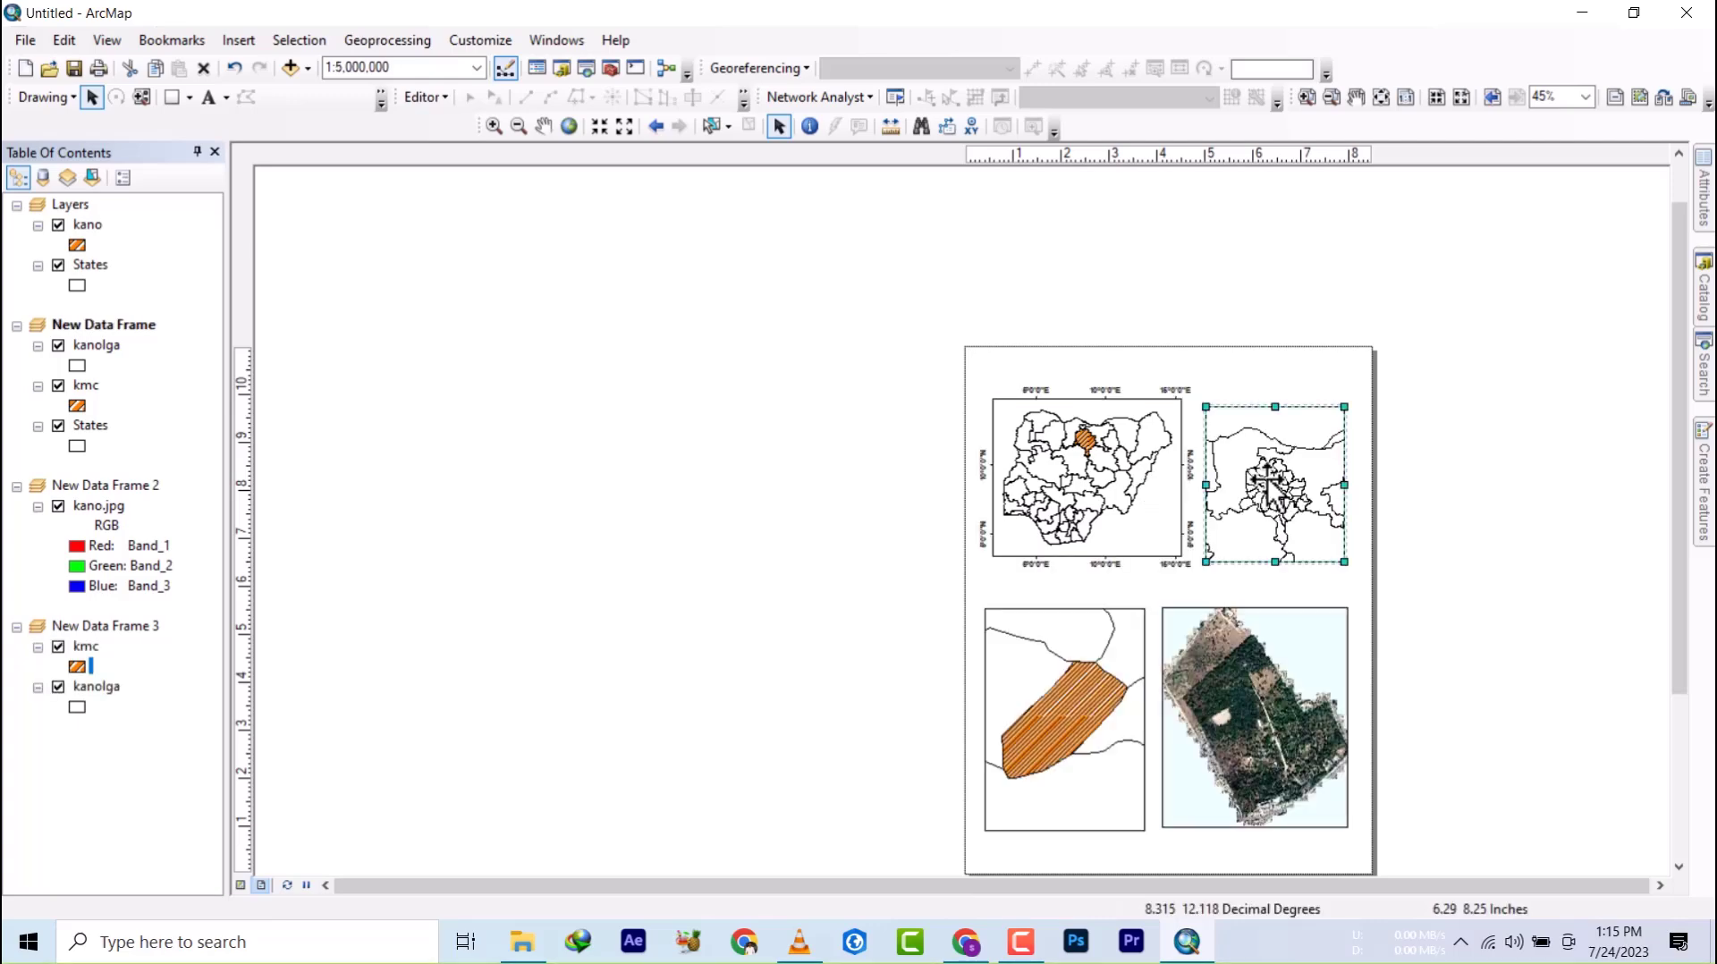
{"action": "right_click", "coordinate": [1270, 481]}
{"action": "left_click", "coordinate": [1324, 885]}
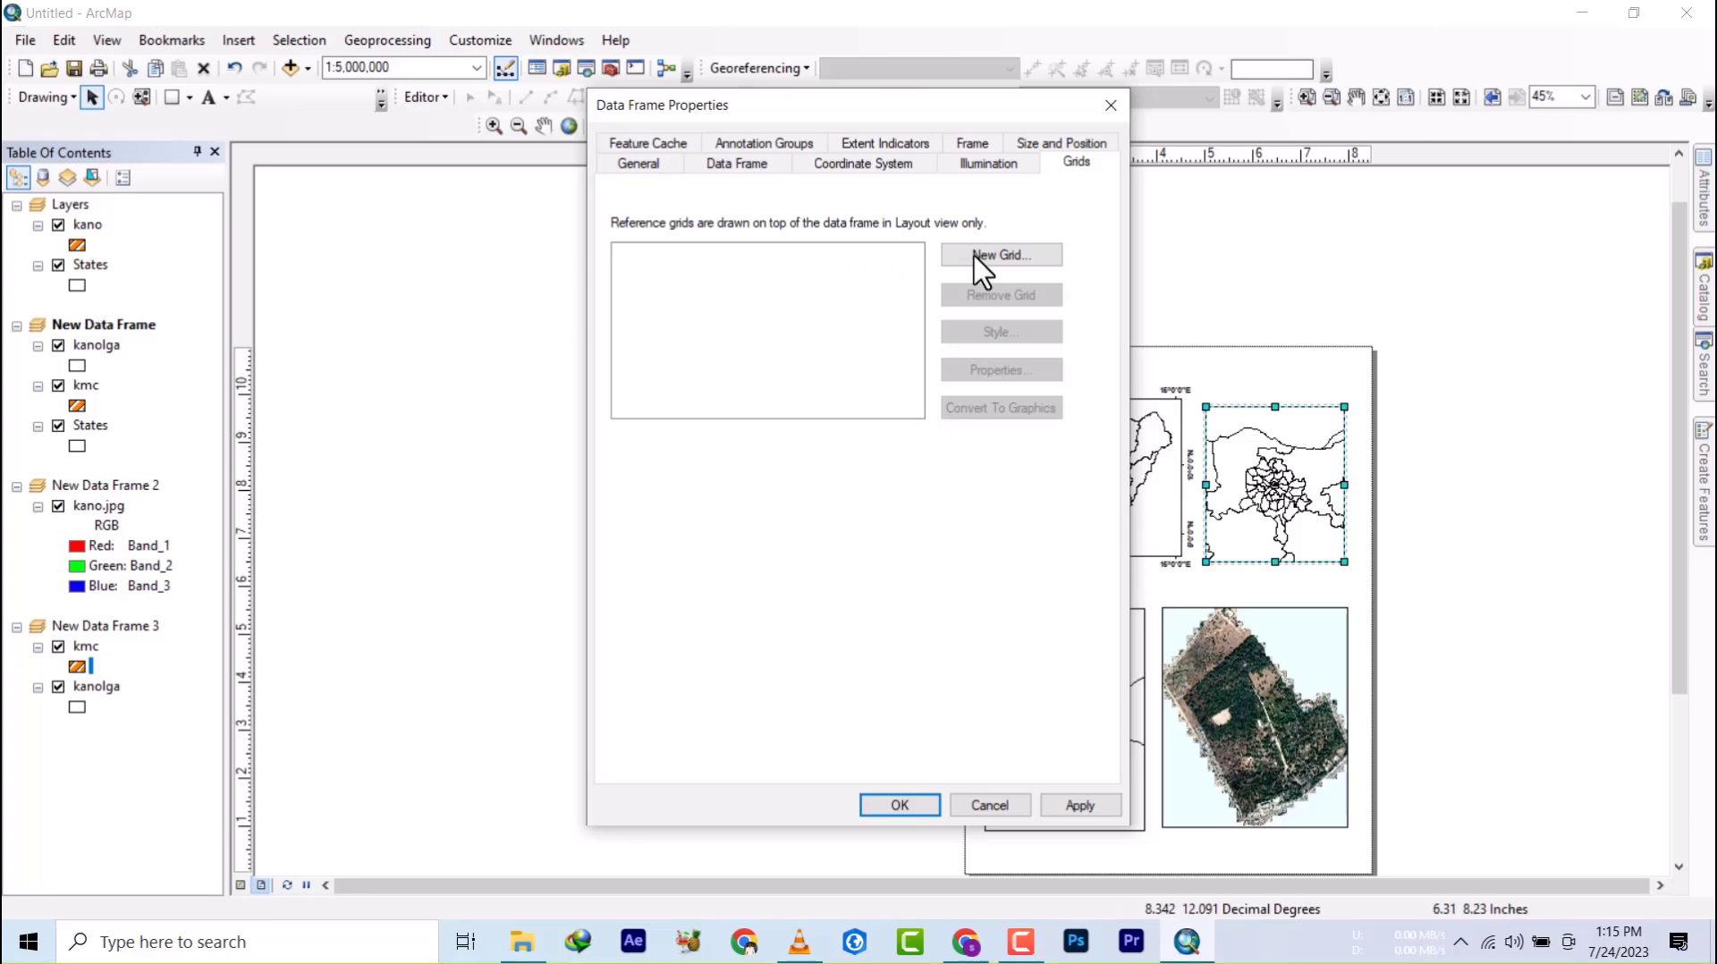
{"action": "left_click", "coordinate": [974, 256]}
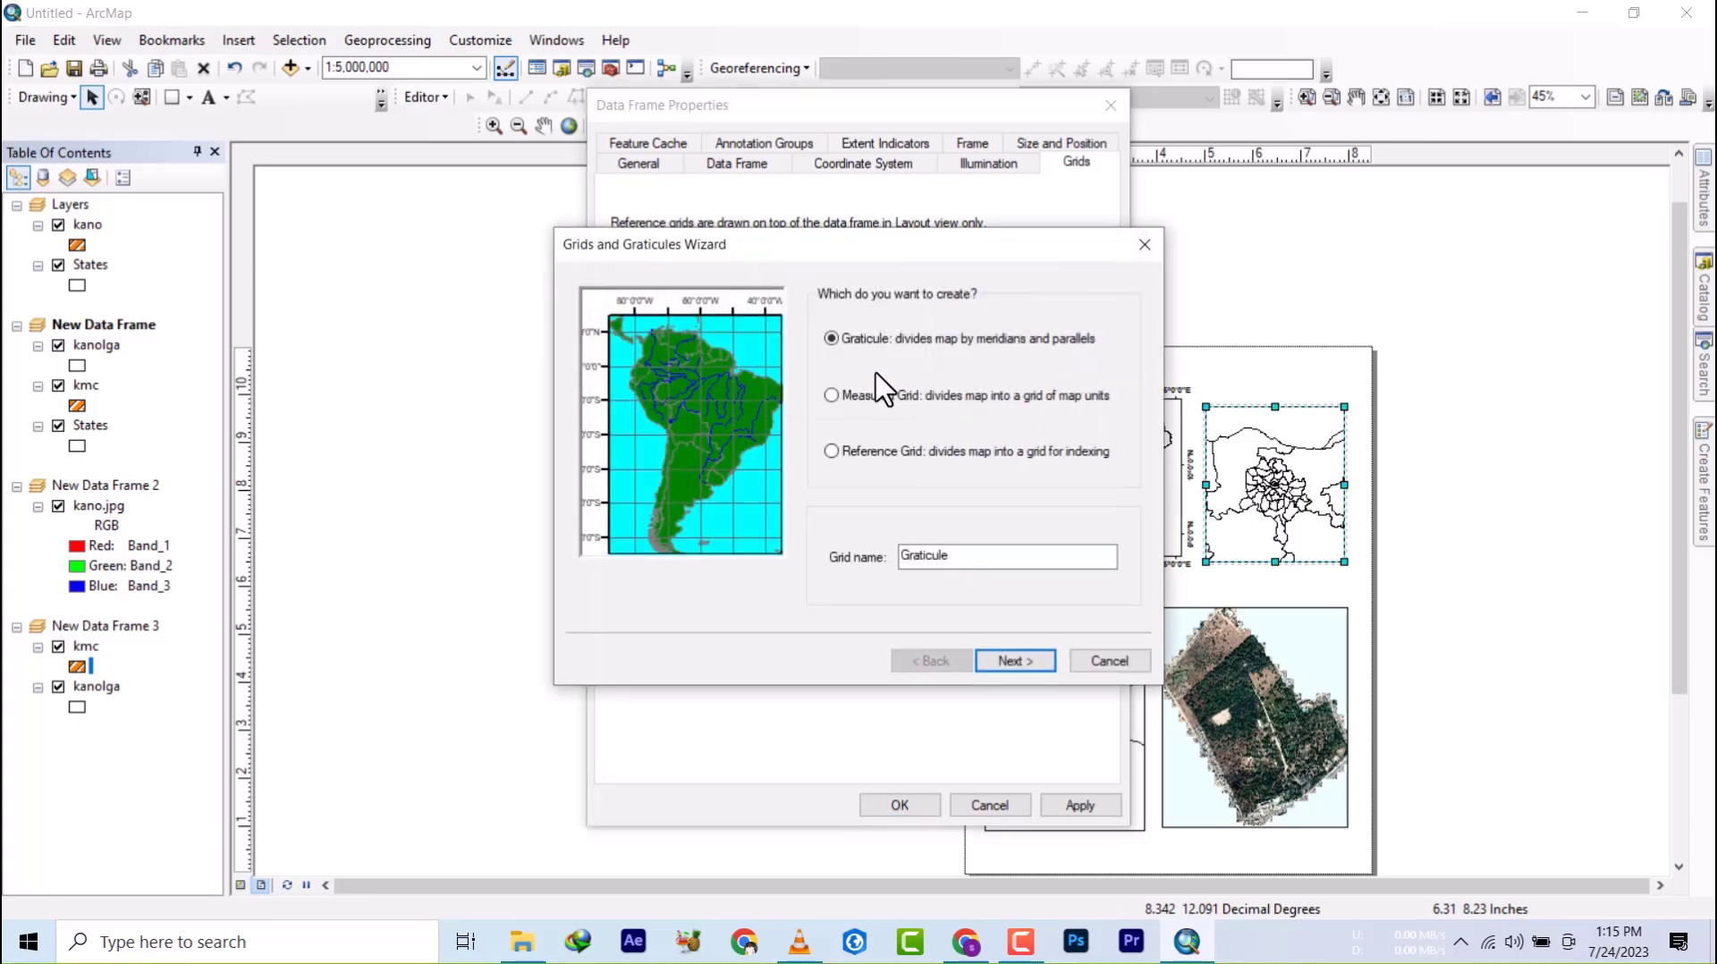
{"action": "left_click", "coordinate": [1011, 661]}
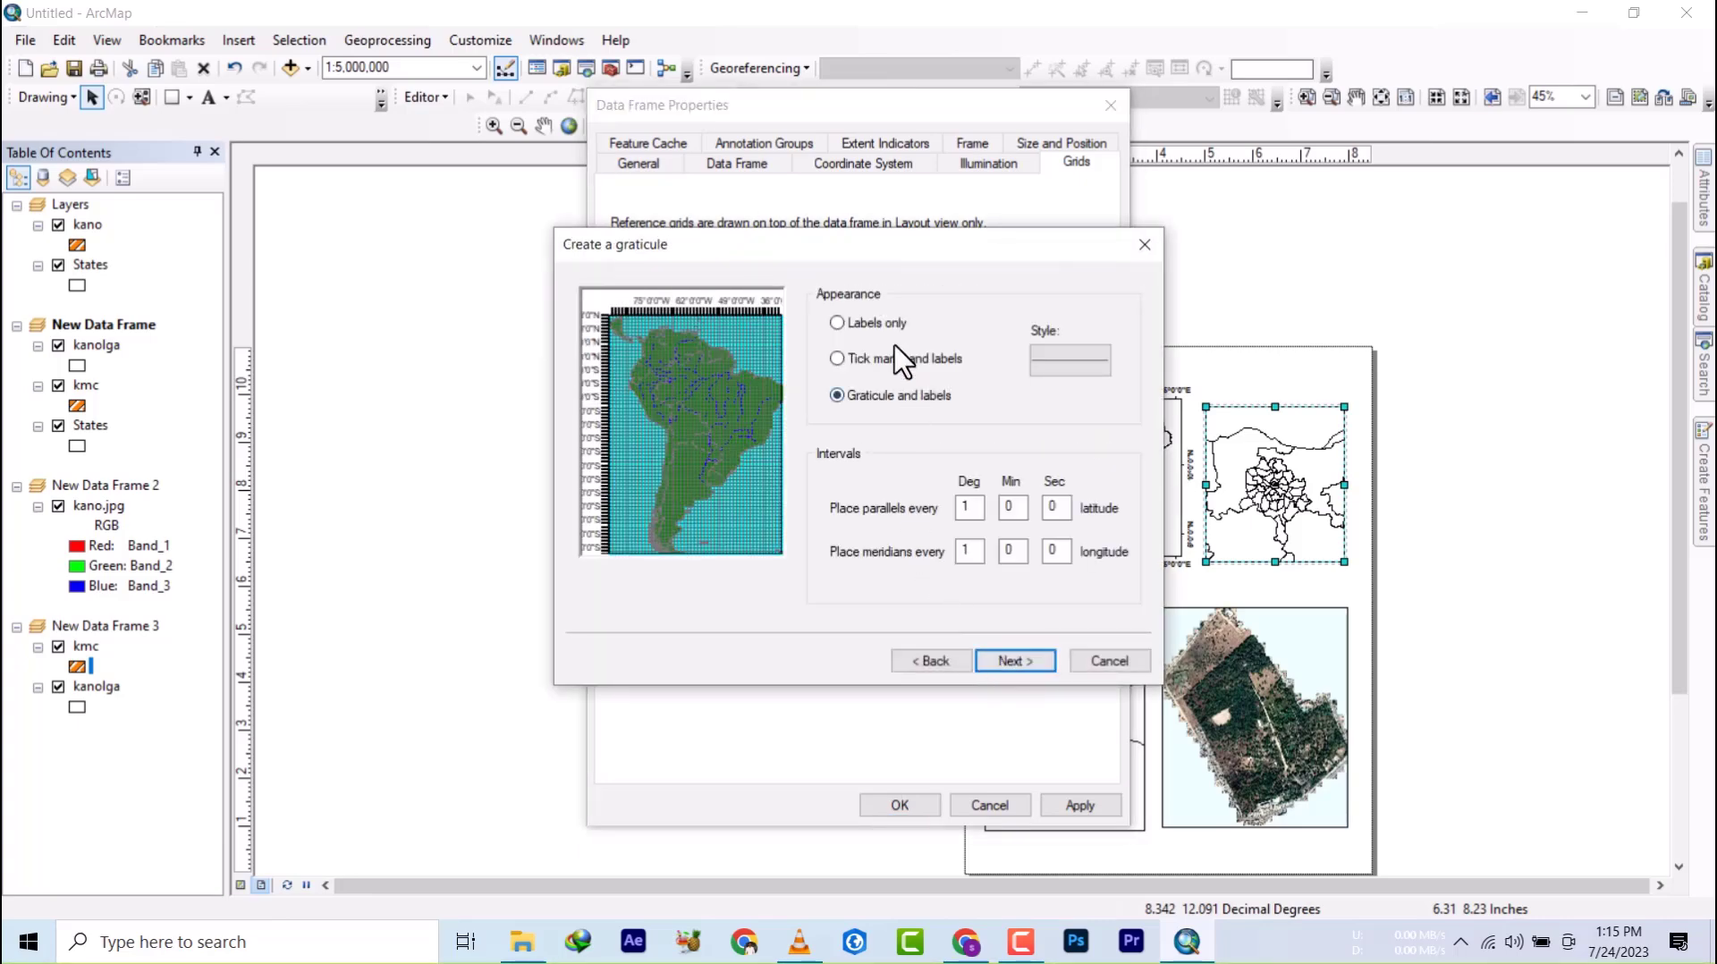
{"action": "left_click", "coordinate": [865, 324]}
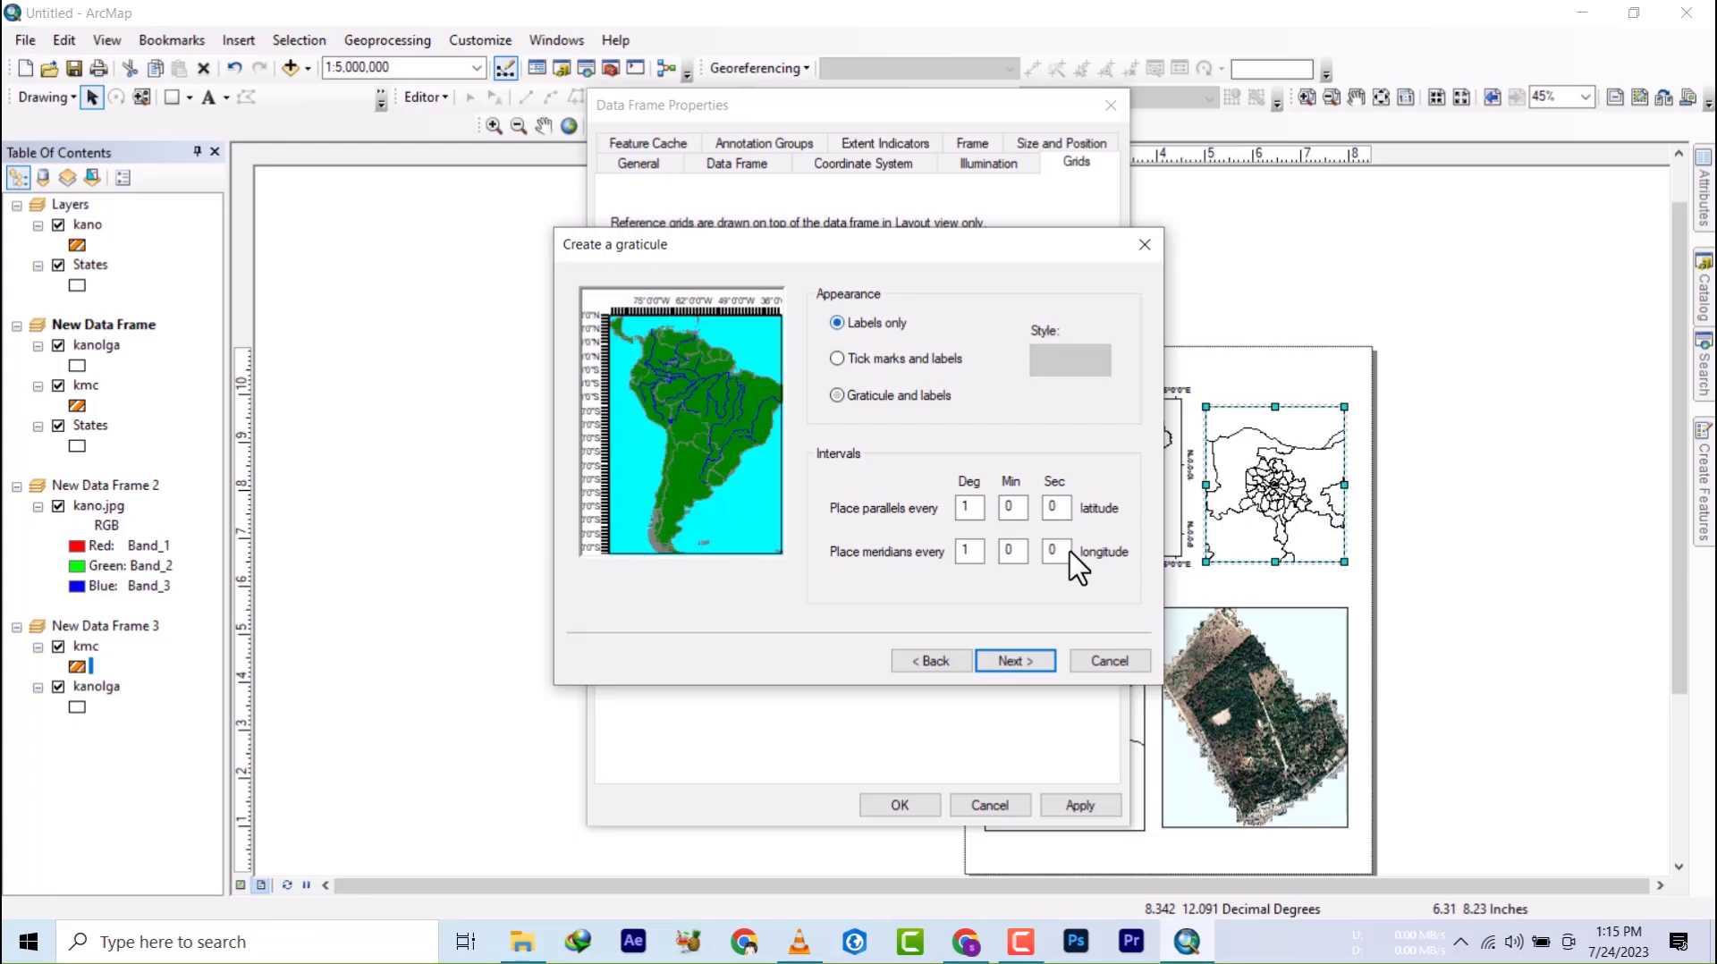
{"action": "left_click", "coordinate": [1017, 662]}
{"action": "left_click", "coordinate": [1017, 662]}
{"action": "left_click", "coordinate": [1017, 661]}
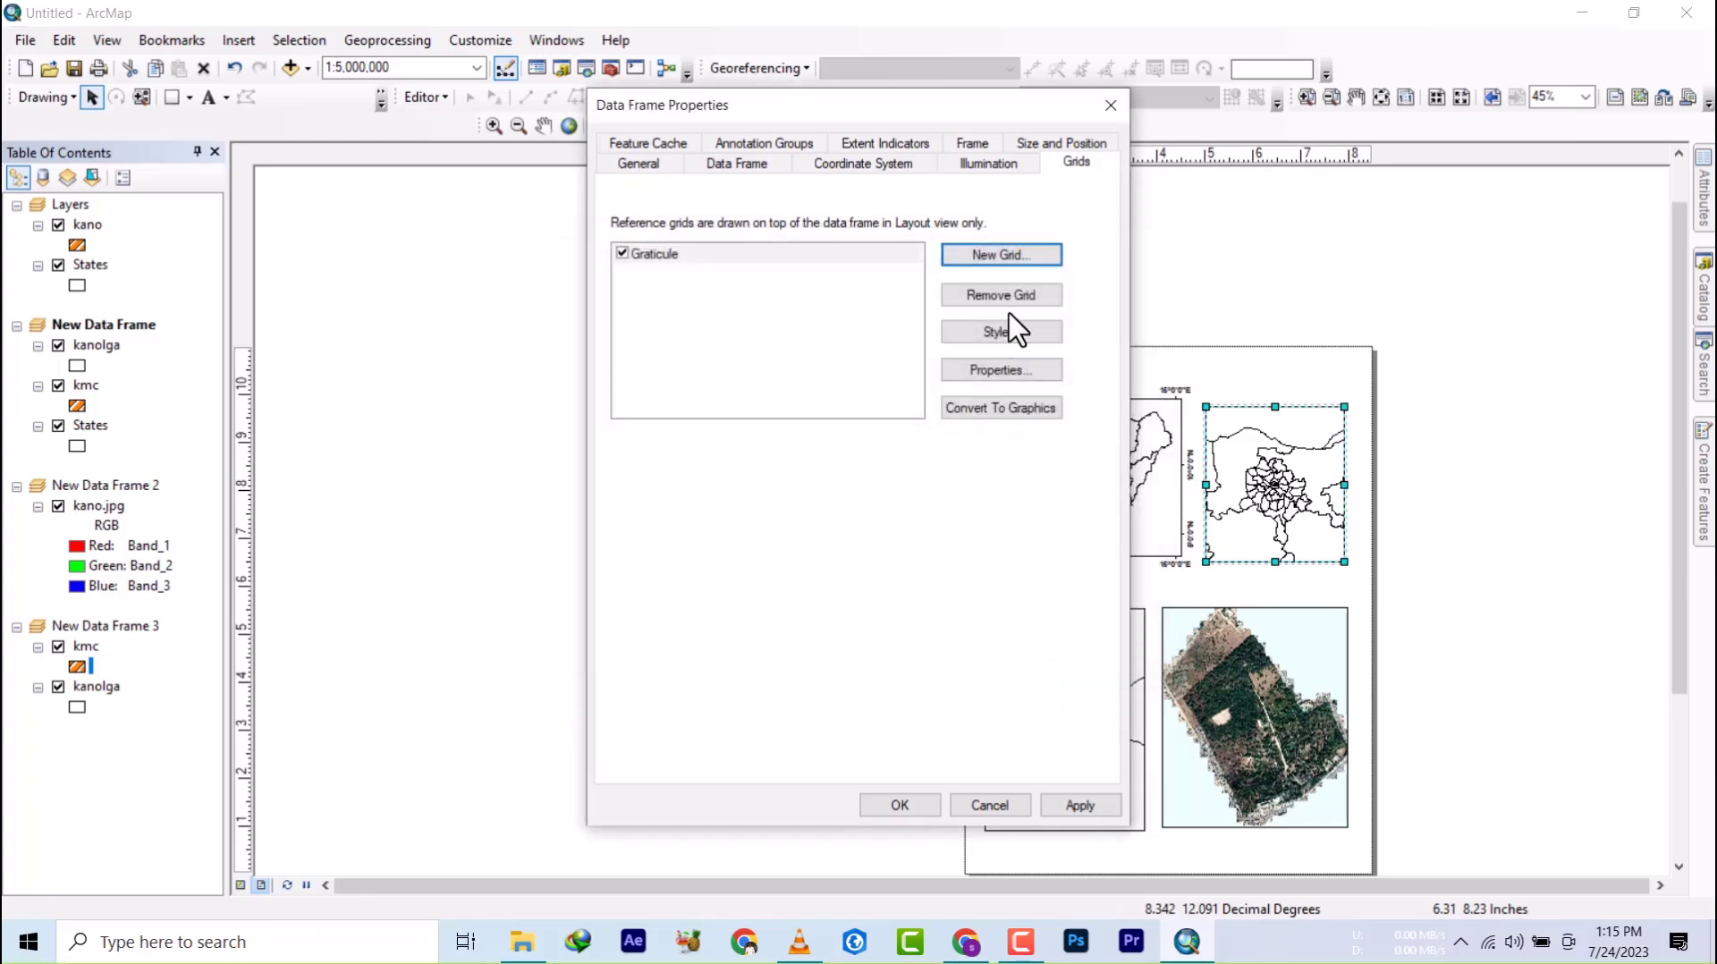
- Set the Kano local government areas graticule's labels to size 12, bold, with vertical left and right labels, and apply it to the layout
{"action": "left_click", "coordinate": [994, 371]}
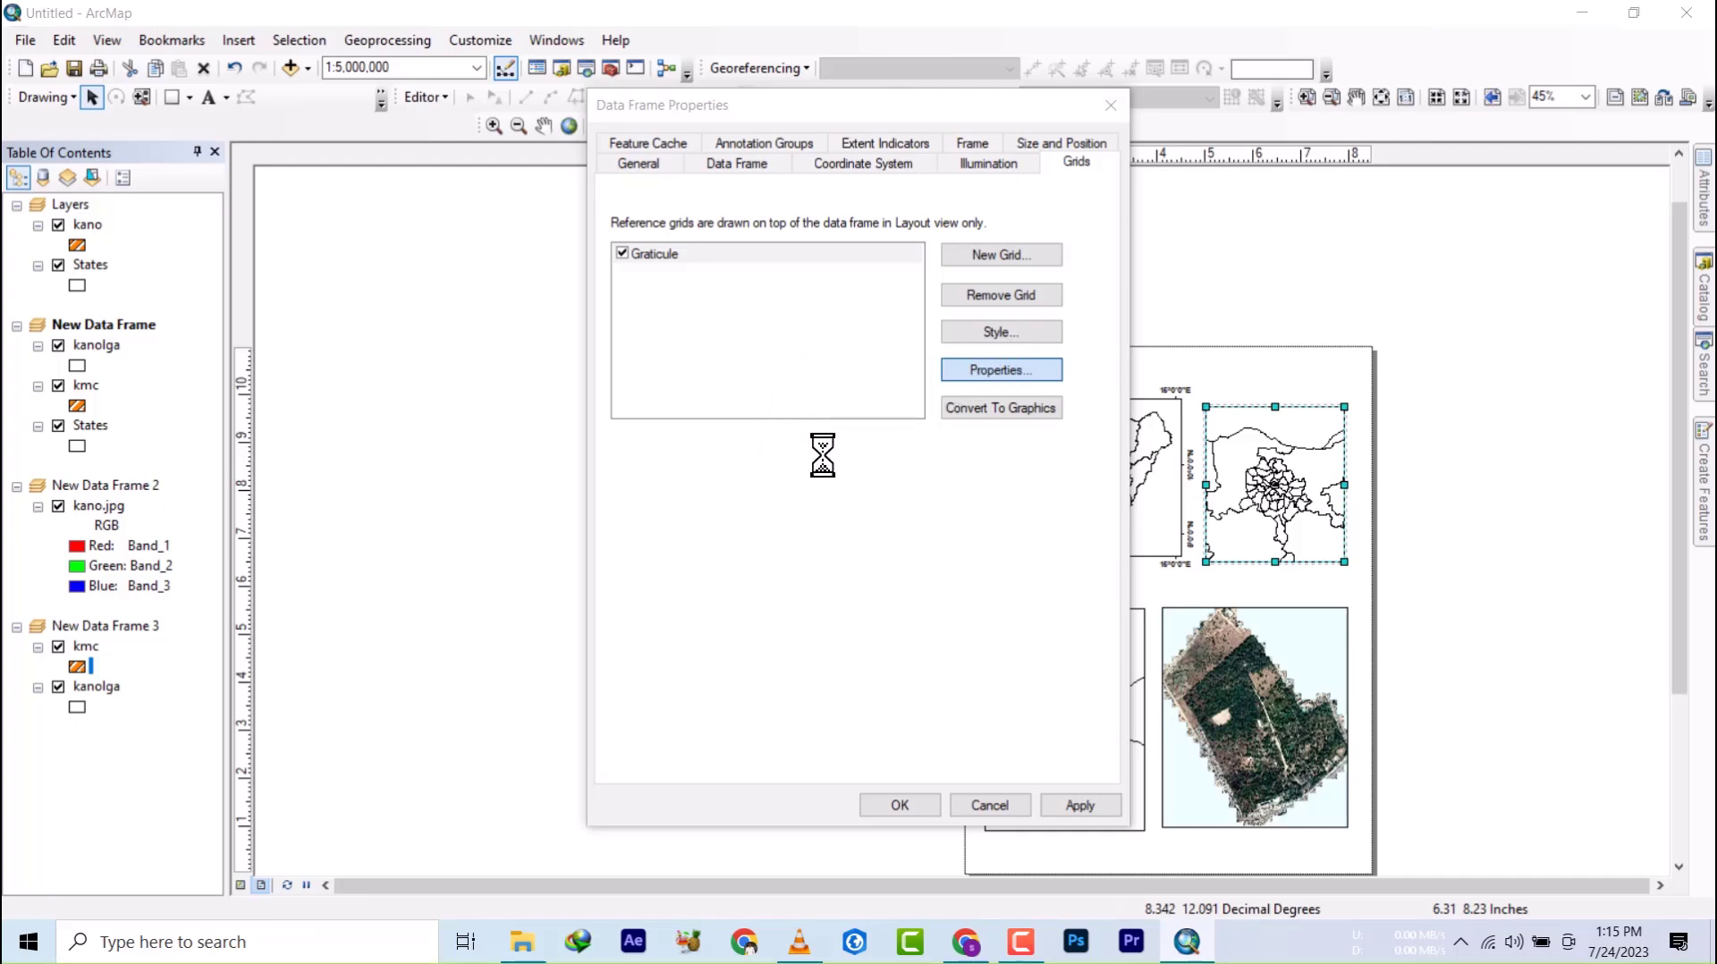
{"action": "left_click", "coordinate": [770, 429]}
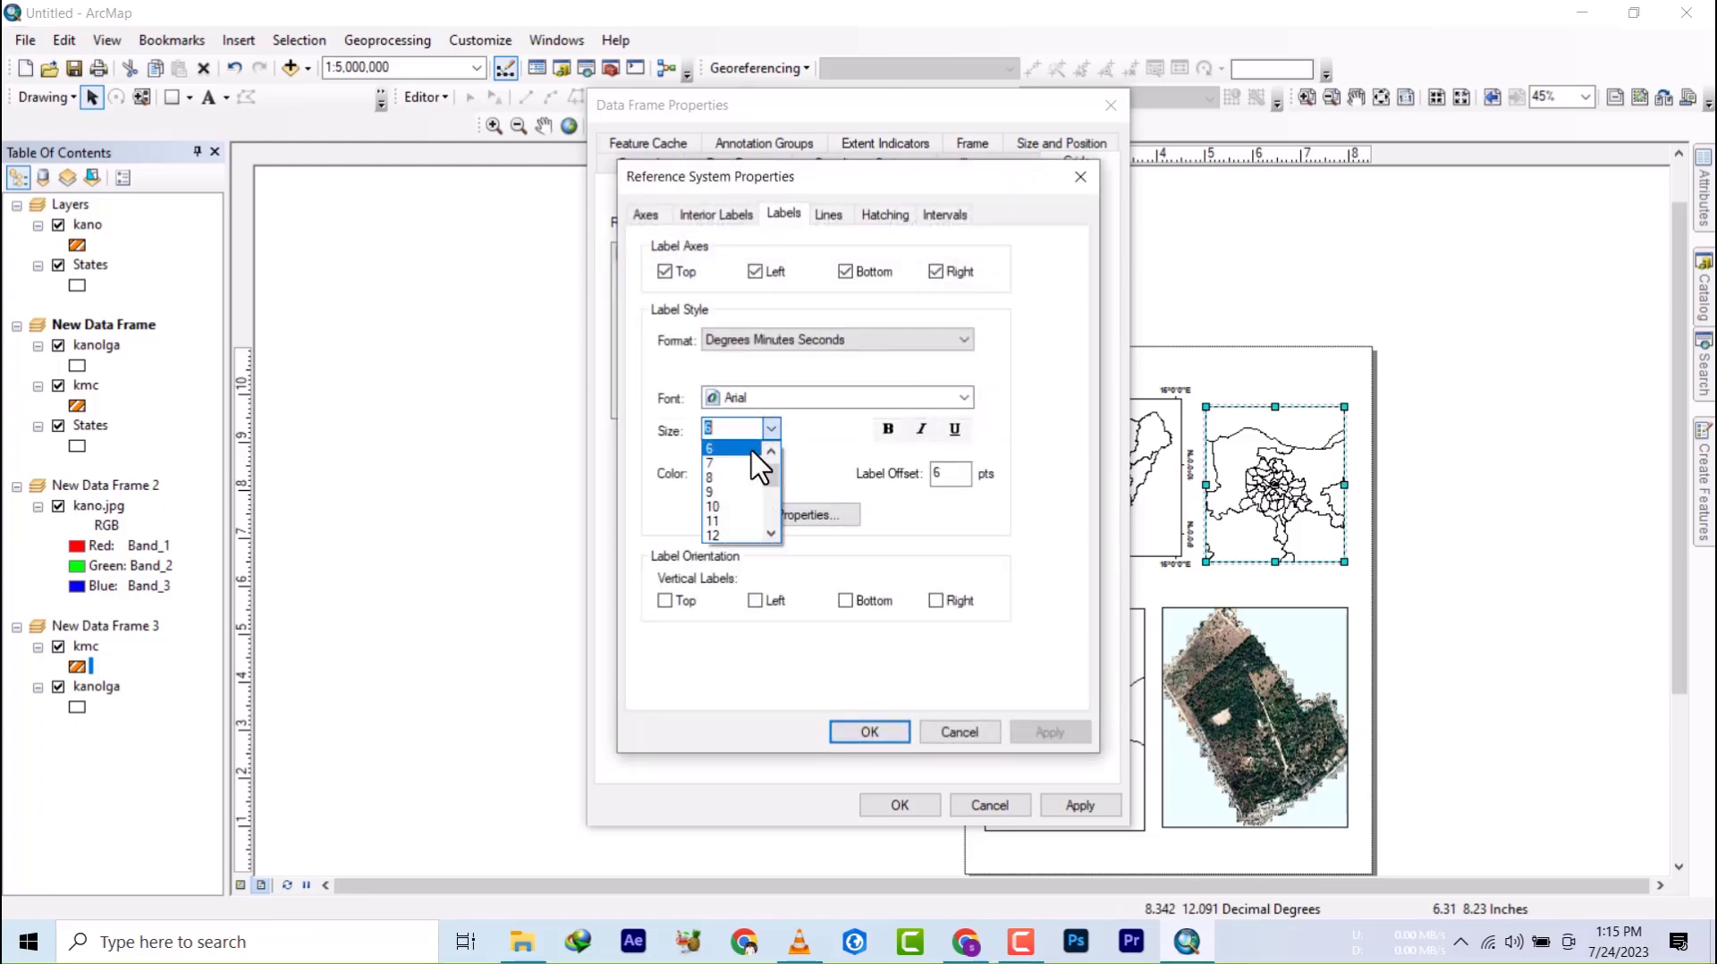
{"action": "left_click", "coordinate": [747, 531]}
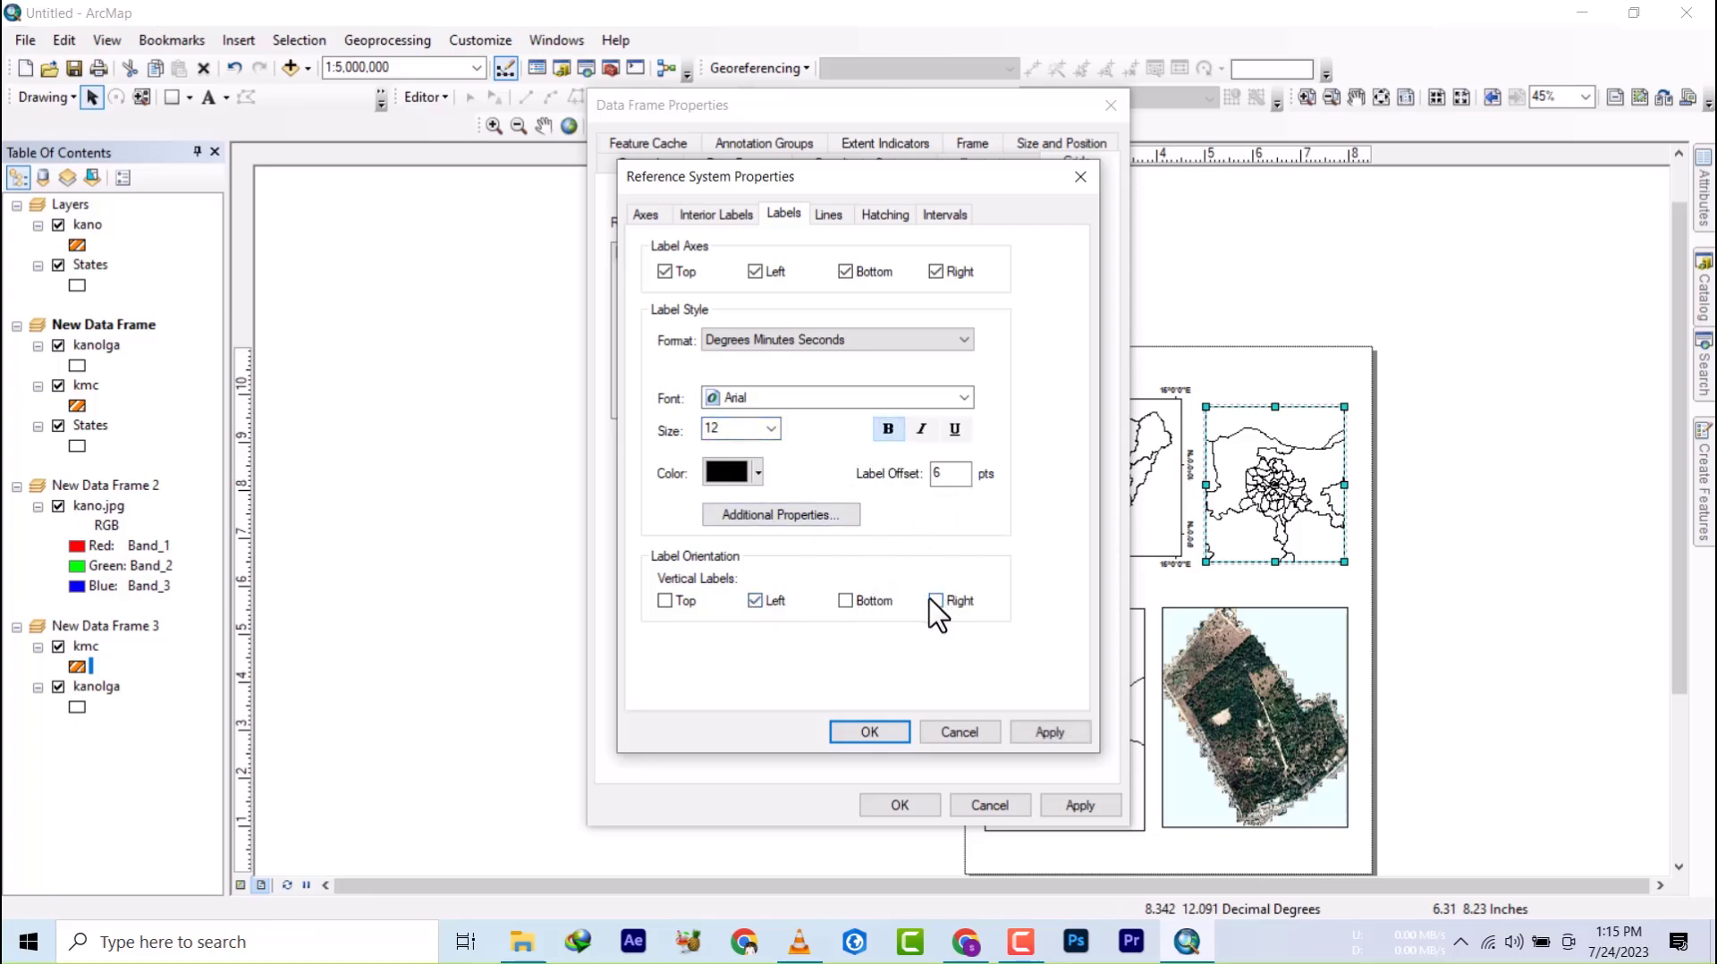
{"action": "left_click", "coordinate": [886, 733]}
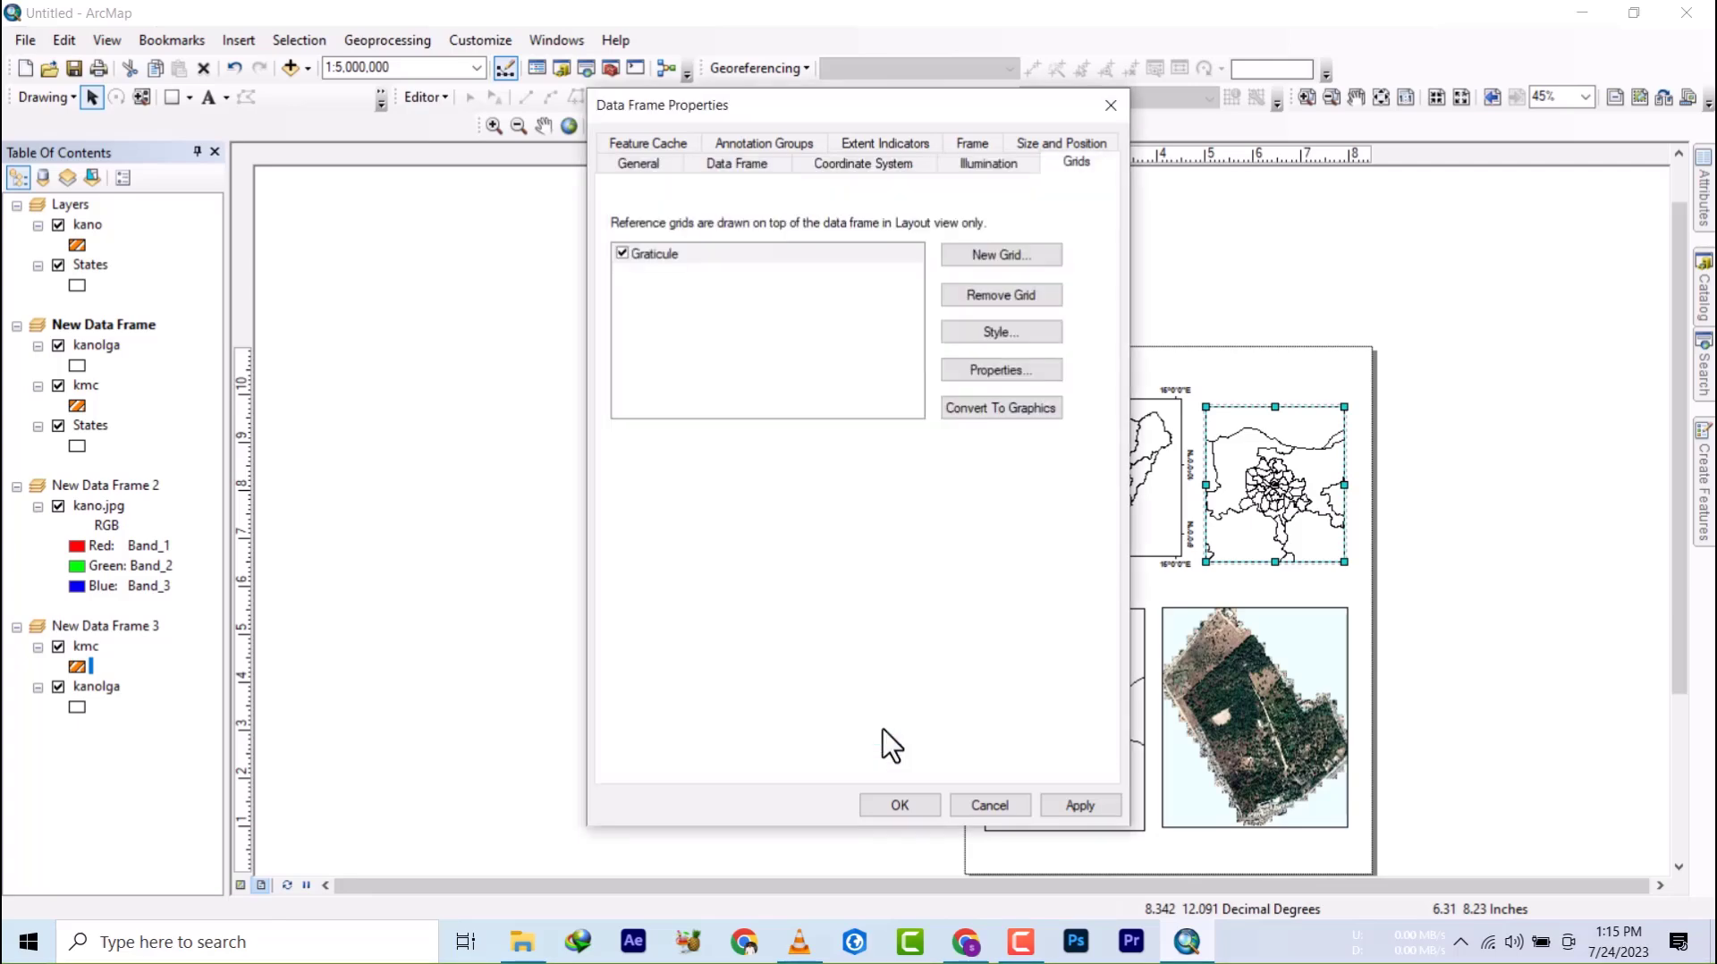
{"action": "left_click", "coordinate": [899, 805]}
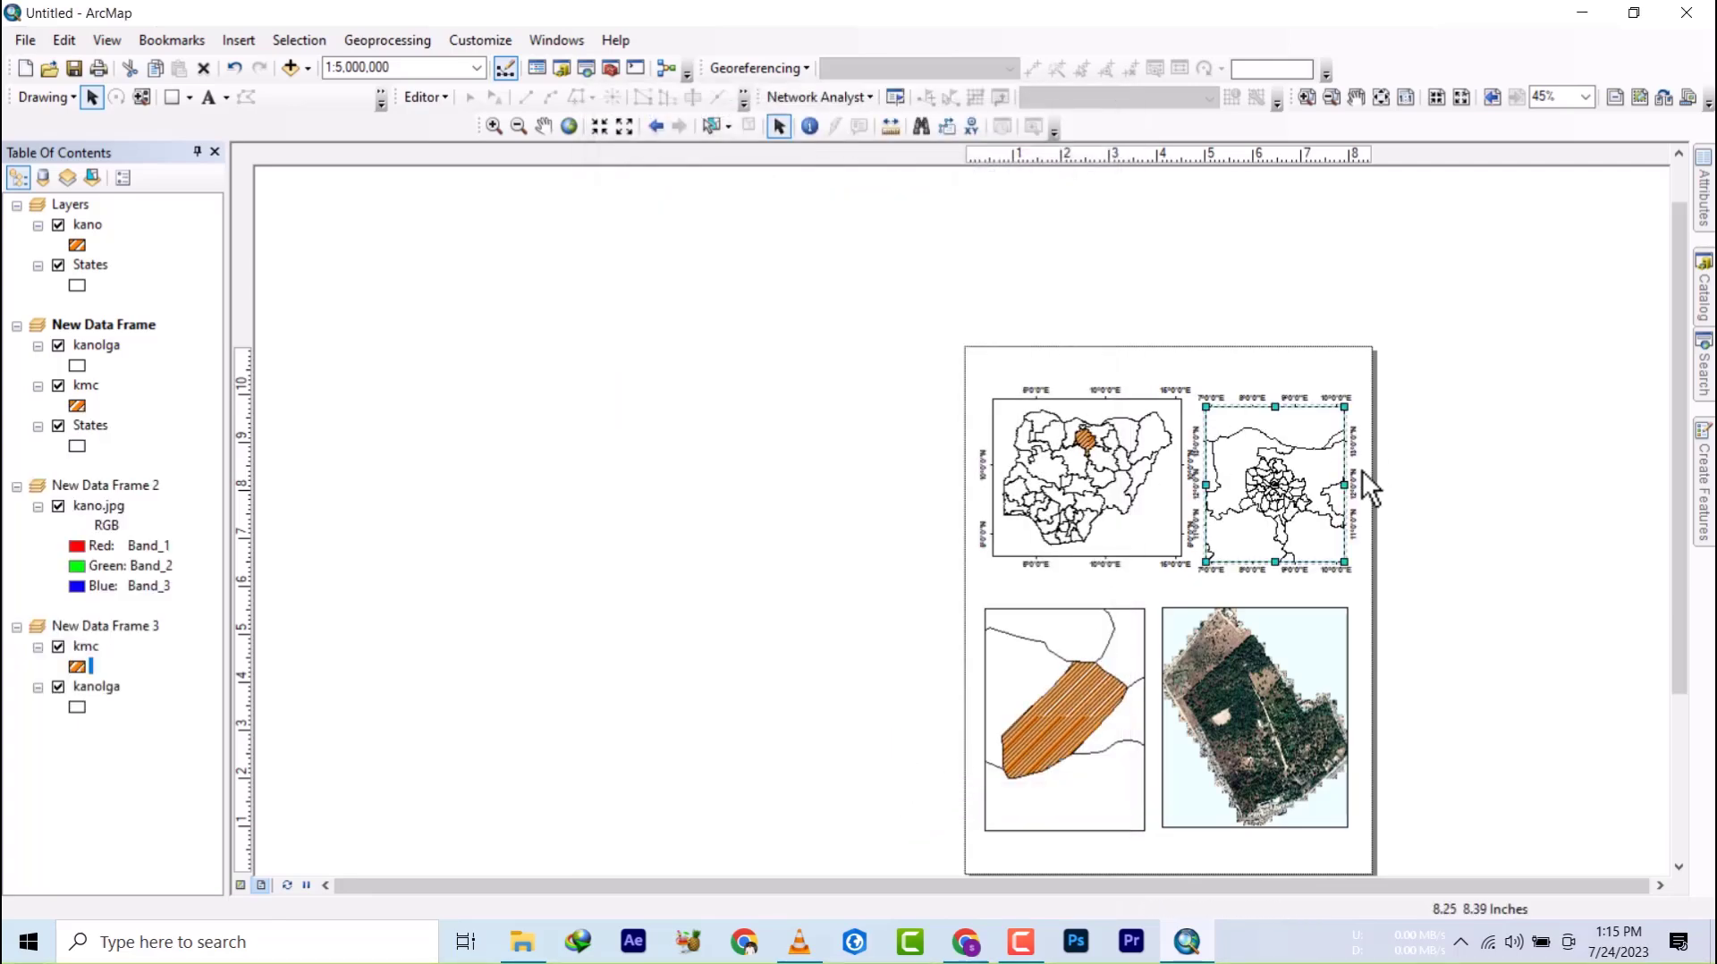
- Shift the Kano local government areas data frame slightly up and right, and the Nigeria data frame slightly left, to separate their labels
{"action": "scroll", "coordinate": [1361, 470], "scroll_direction": "down", "scroll_amount": 1}
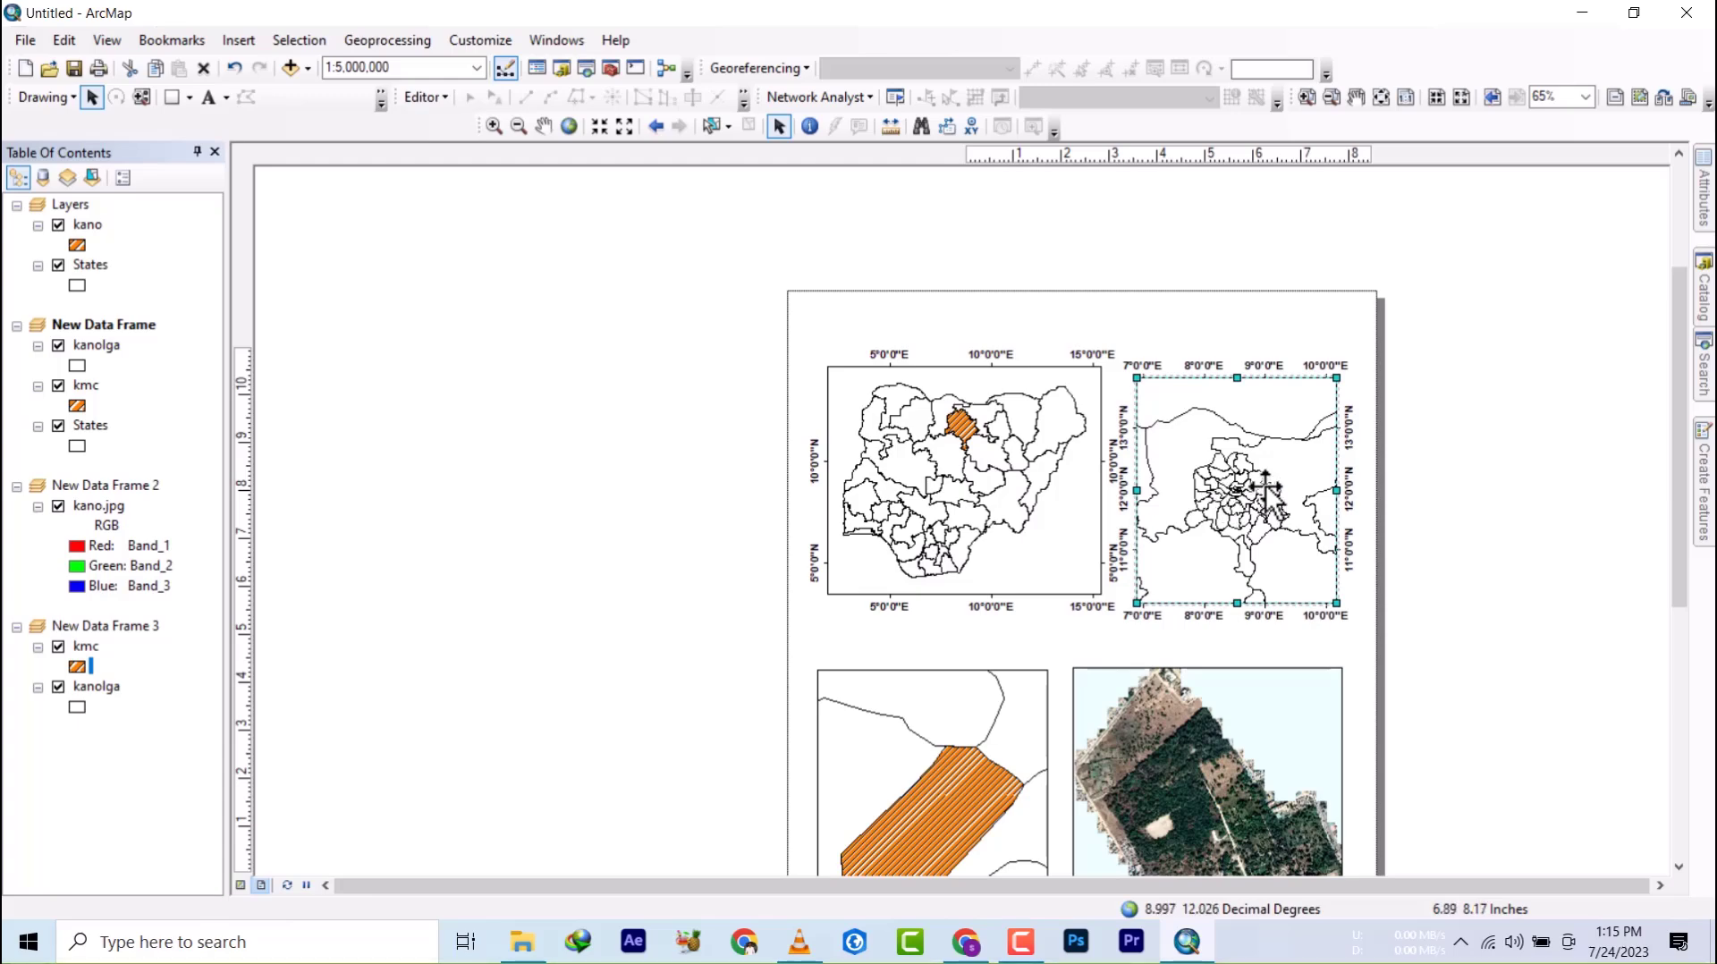
{"action": "left_click_drag", "start_coordinate": [1216, 484], "coordinate": [1227, 470]}
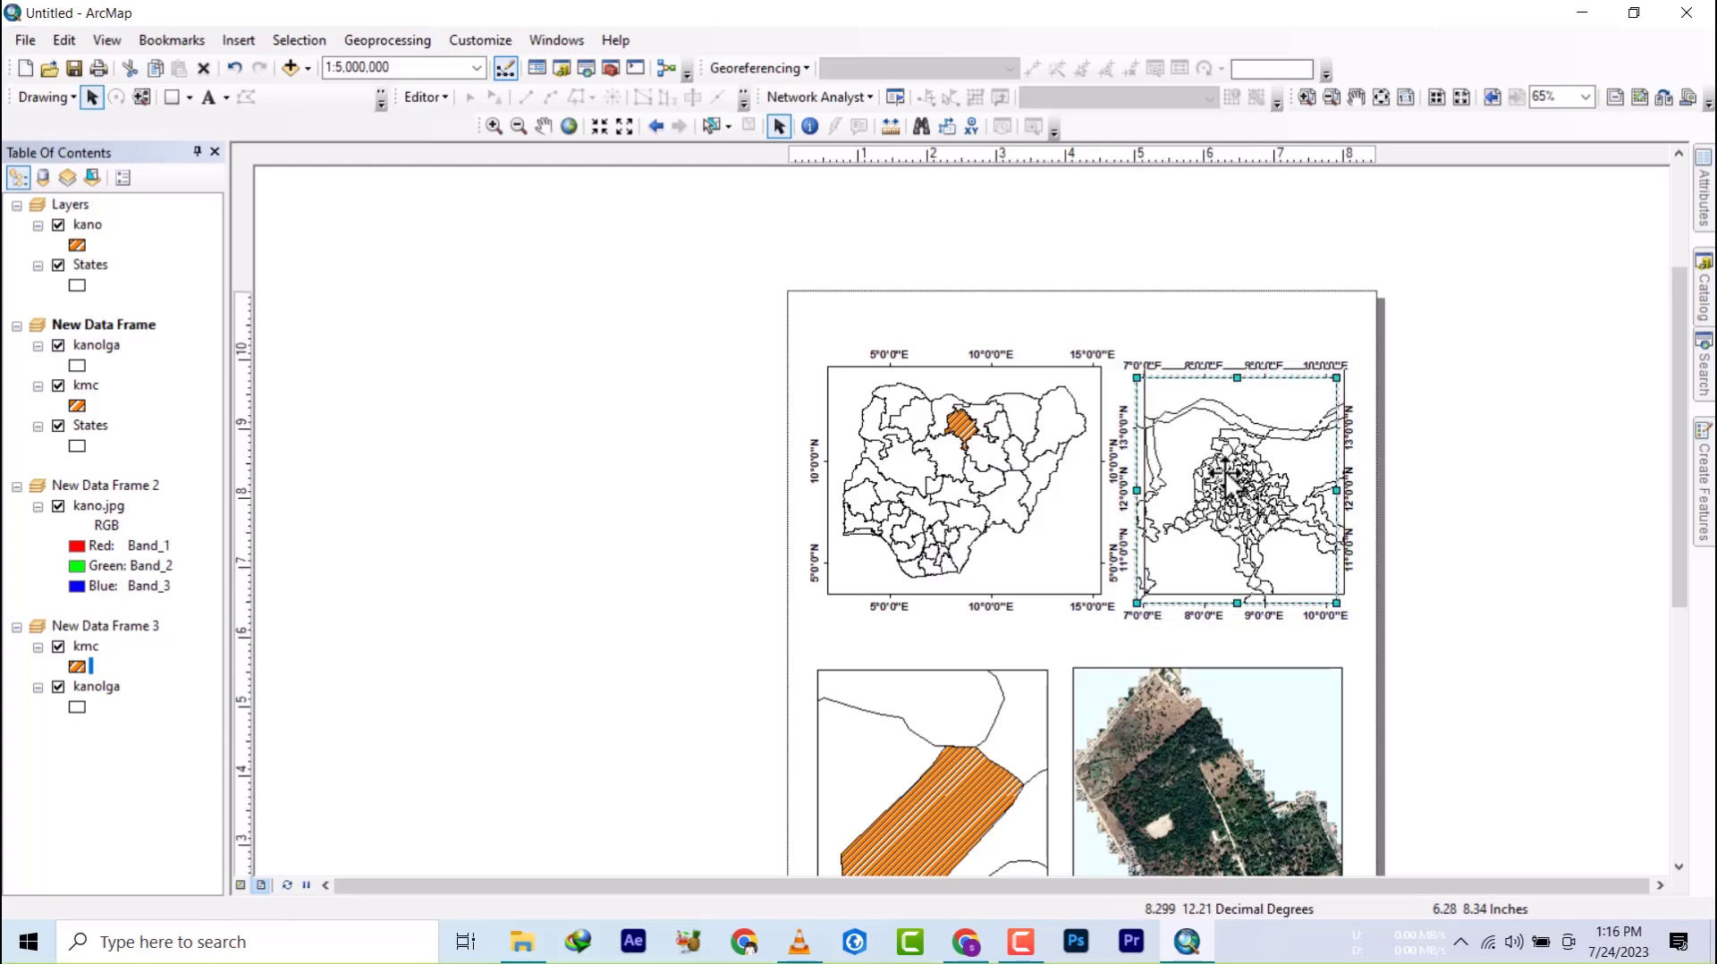
{"action": "left_click", "coordinate": [1029, 513]}
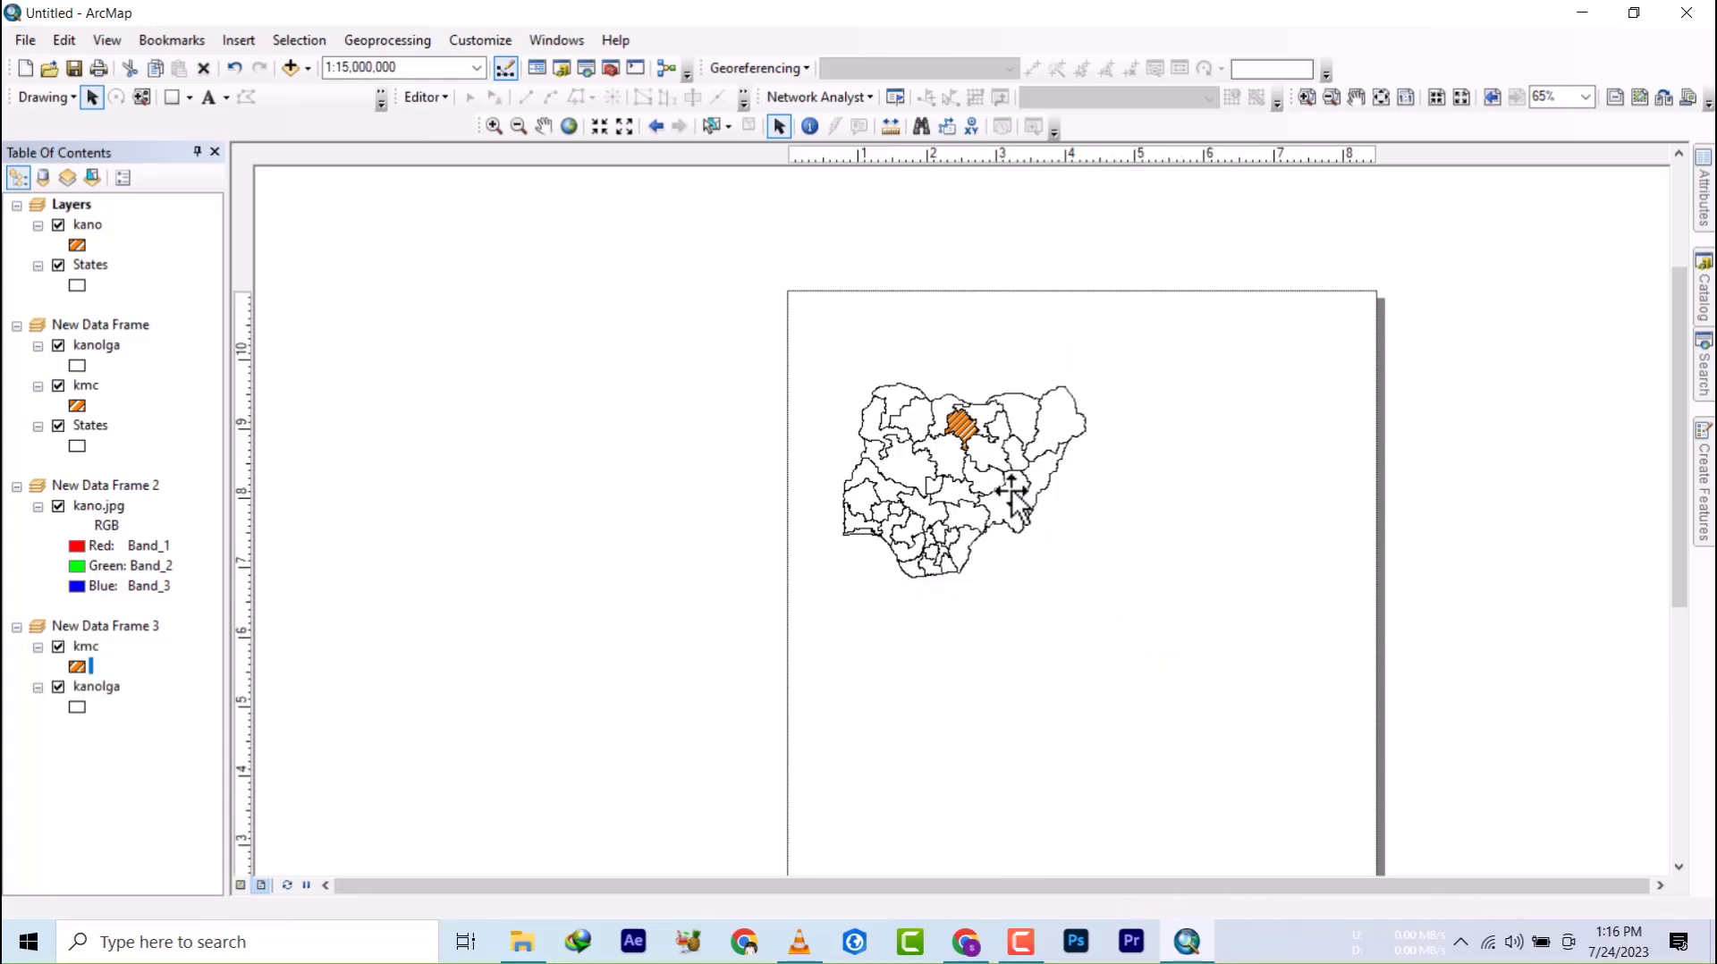
{"action": "left_click_drag", "start_coordinate": [991, 490], "coordinate": [981, 485]}
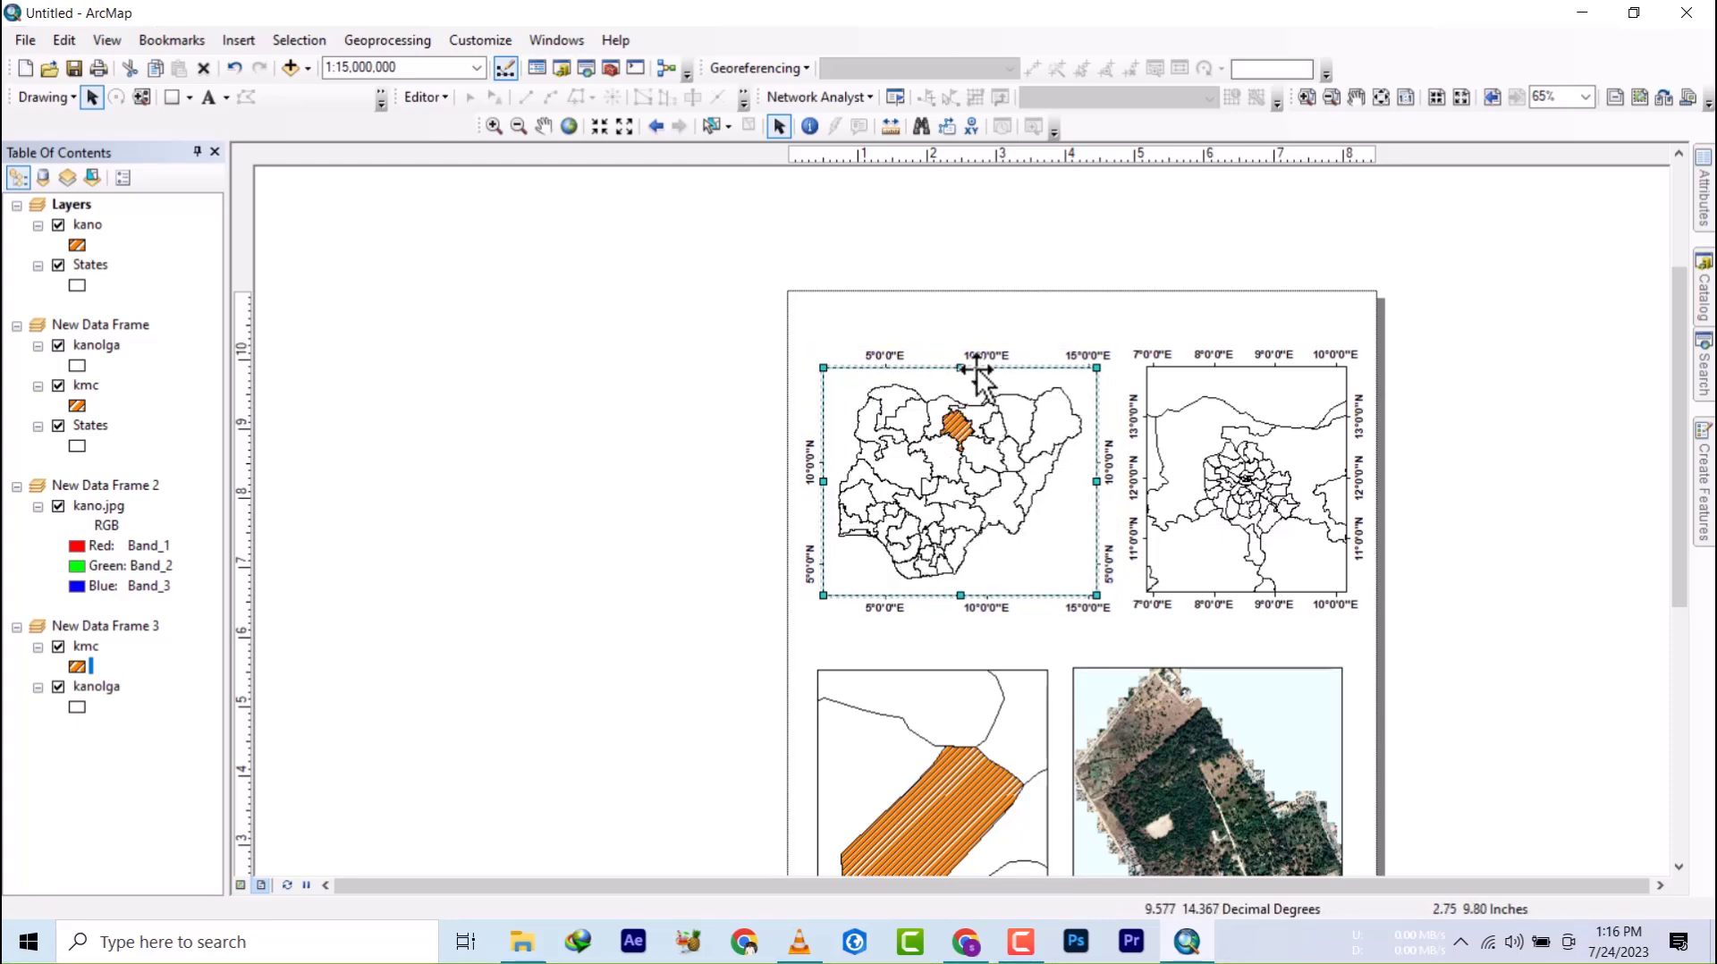
- Shrink the Nigeria data frame slightly by moving its right edge inward and its top edge down
{"action": "scroll", "coordinate": [948, 380], "scroll_direction": "down", "scroll_amount": 4}
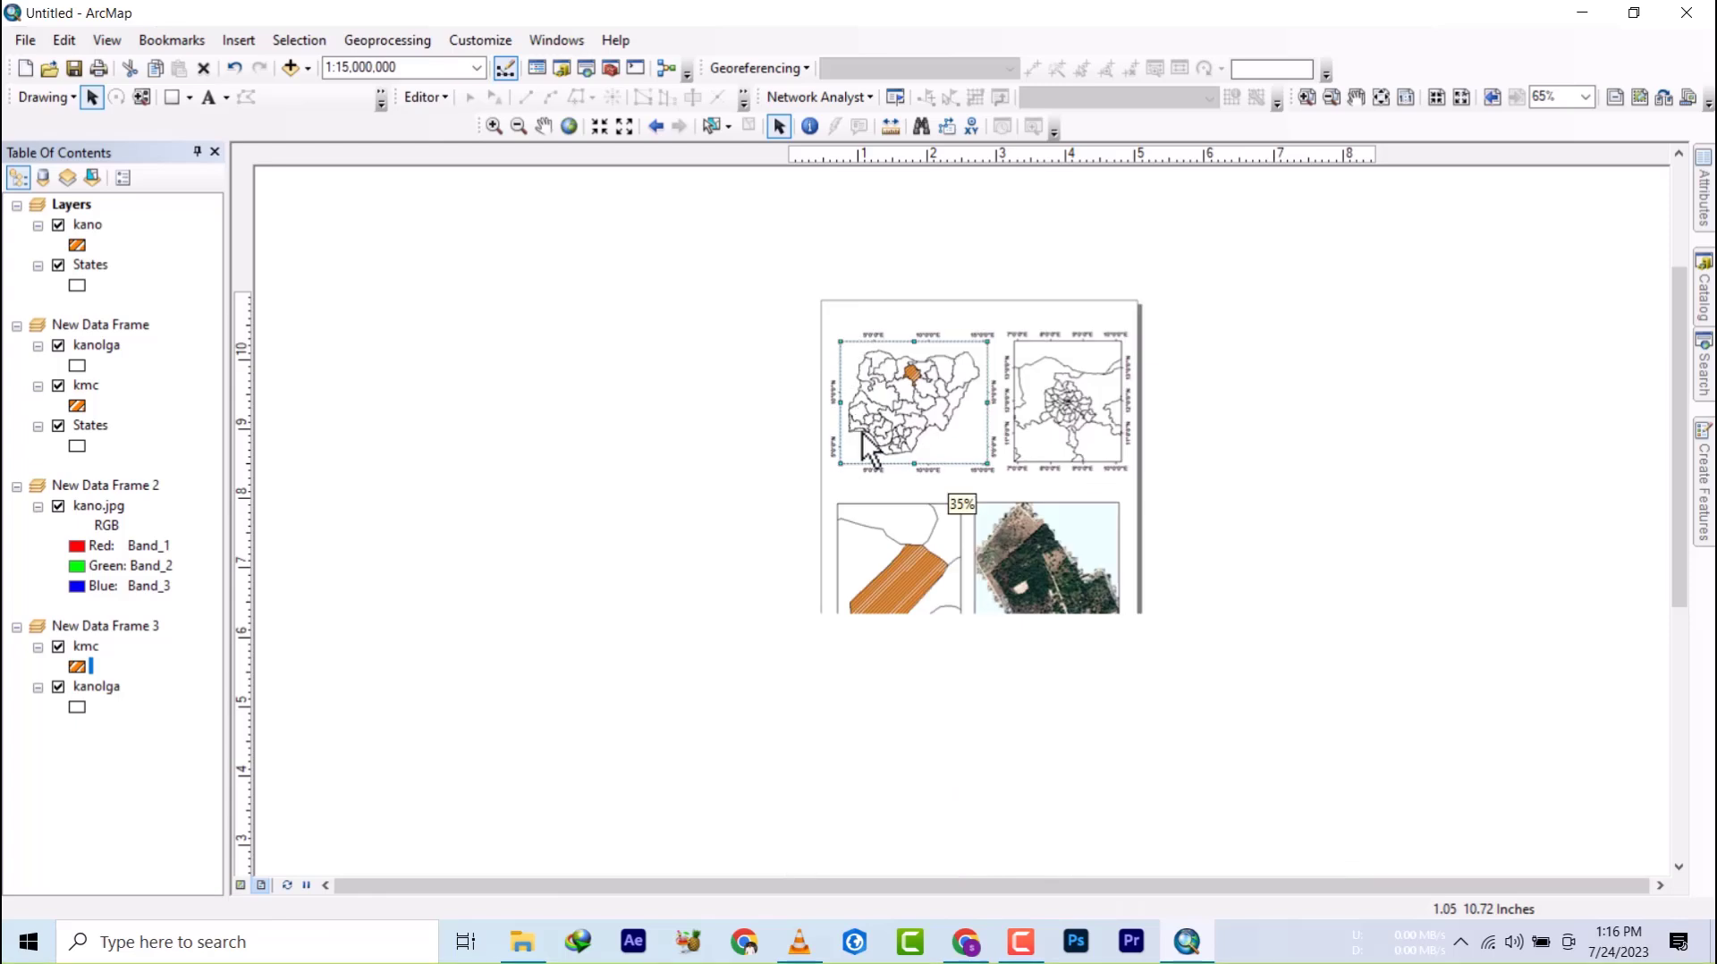
{"action": "left_click_drag", "start_coordinate": [986, 402], "coordinate": [982, 402]}
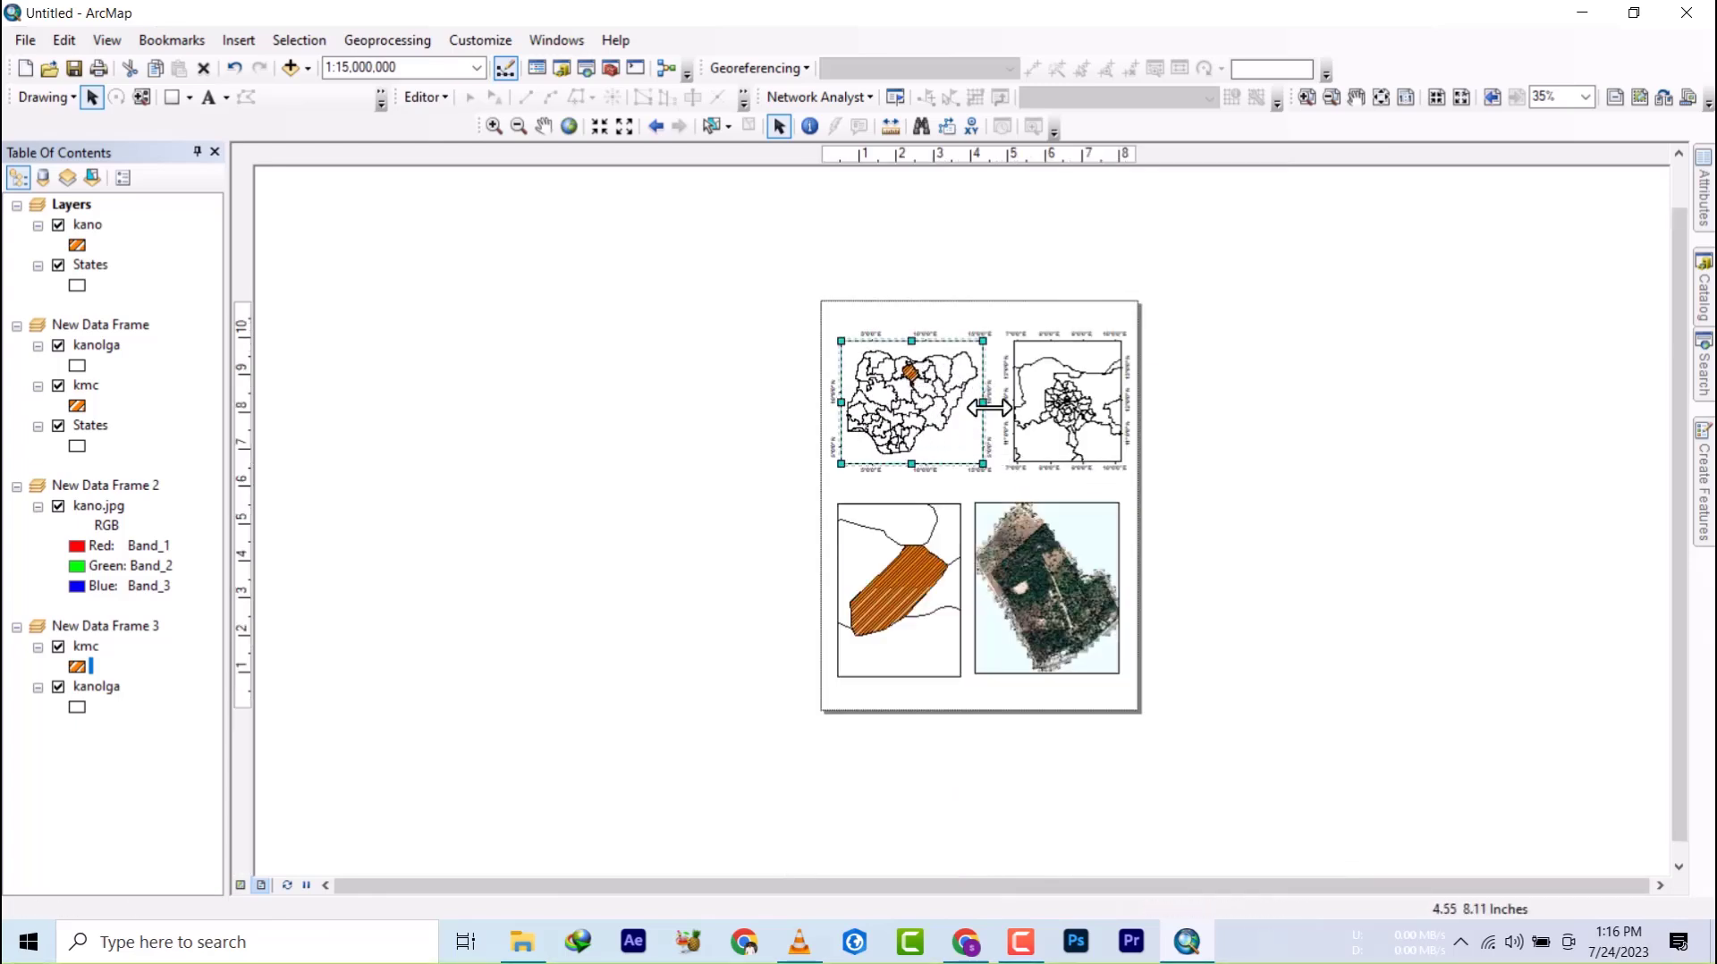
{"action": "left_click_drag", "start_coordinate": [986, 402], "coordinate": [984, 402]}
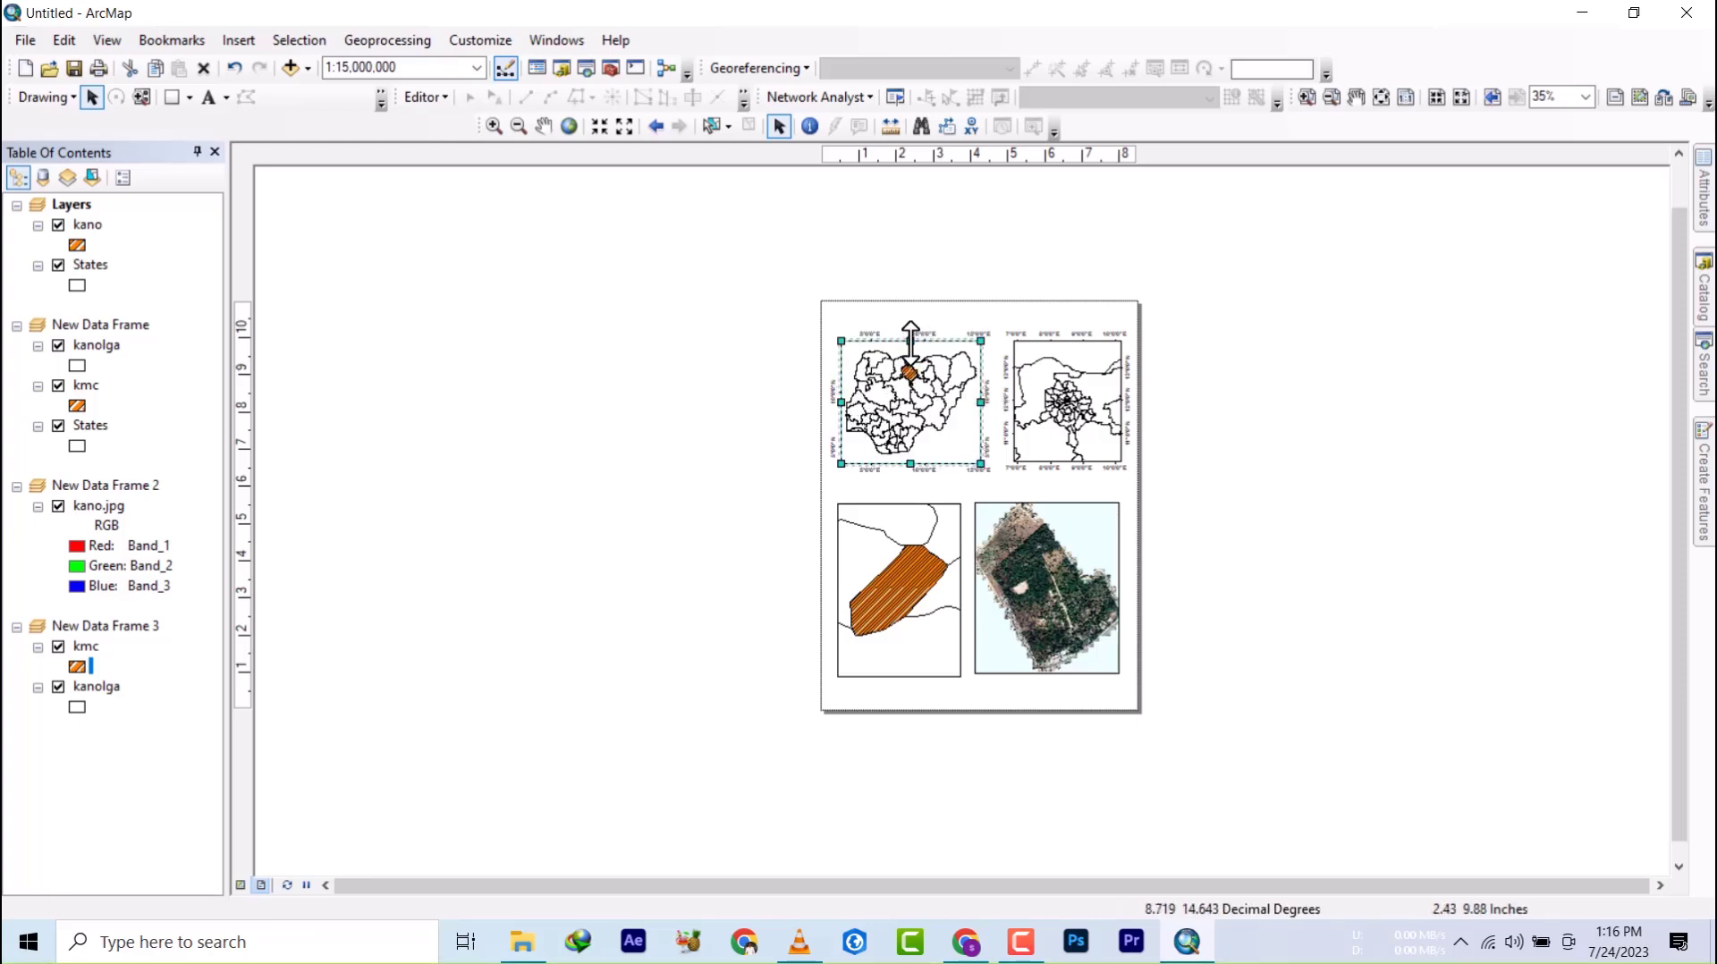
{"action": "left_click_drag", "start_coordinate": [910, 341], "coordinate": [911, 343]}
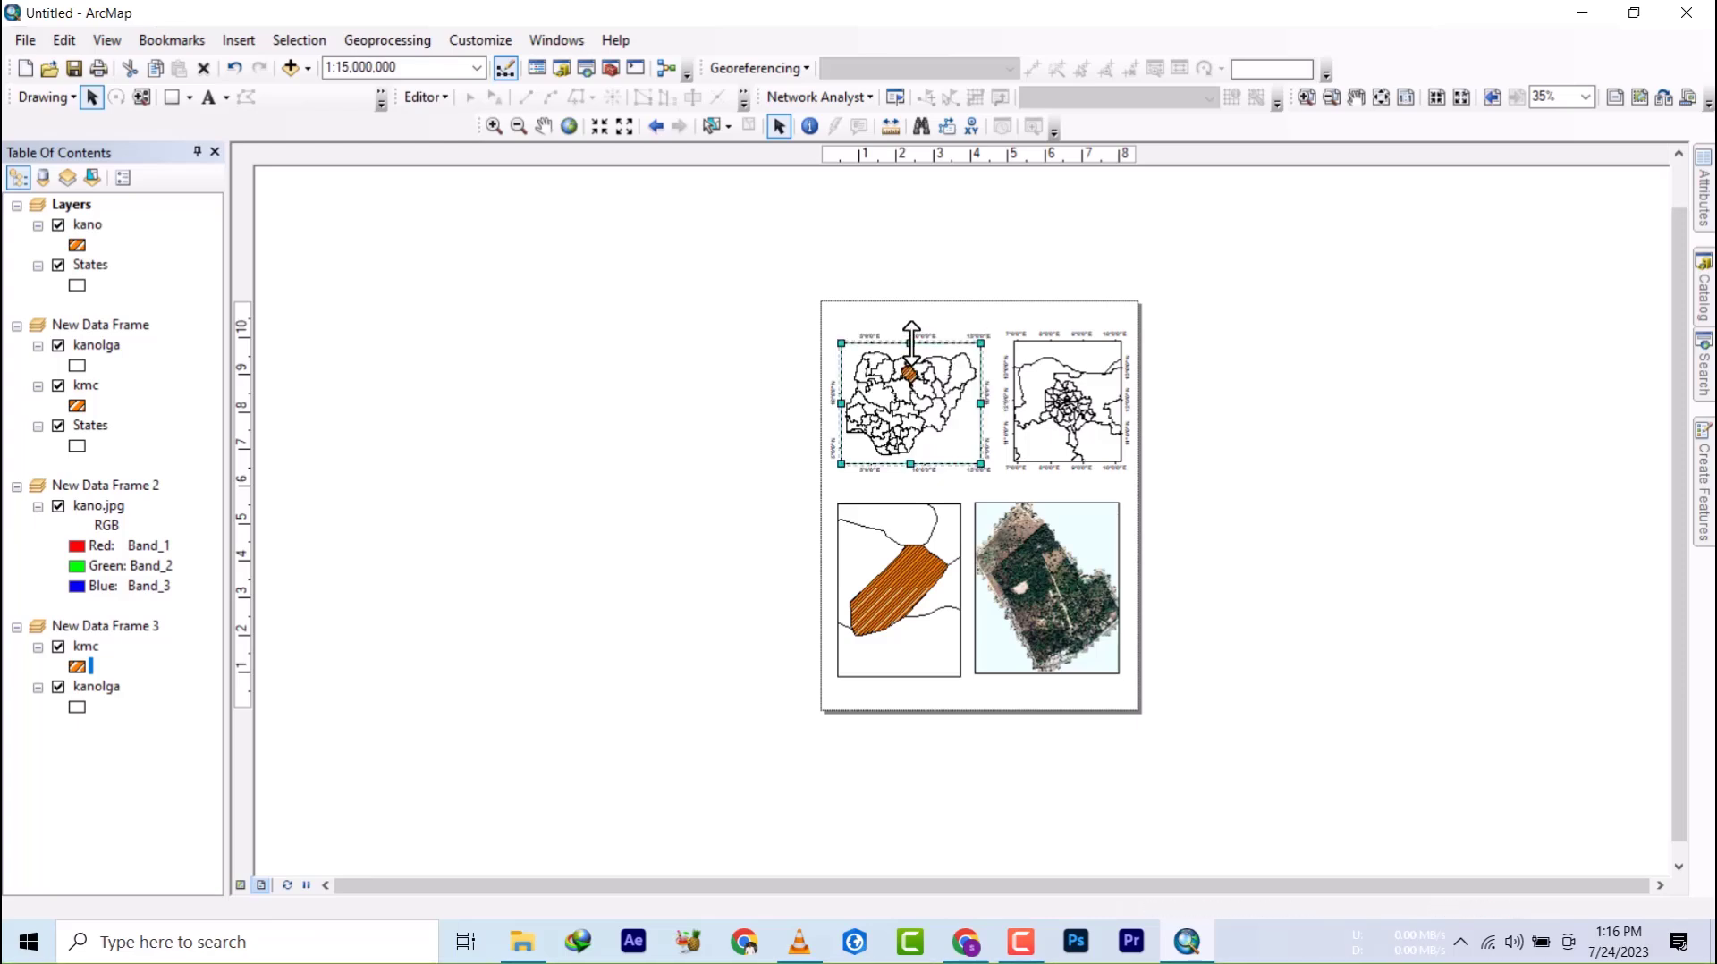
- Add a graticule with the Labels only appearance to the data frame showing the kmc area
{"action": "left_click", "coordinate": [916, 549]}
{"action": "right_click", "coordinate": [914, 545]}
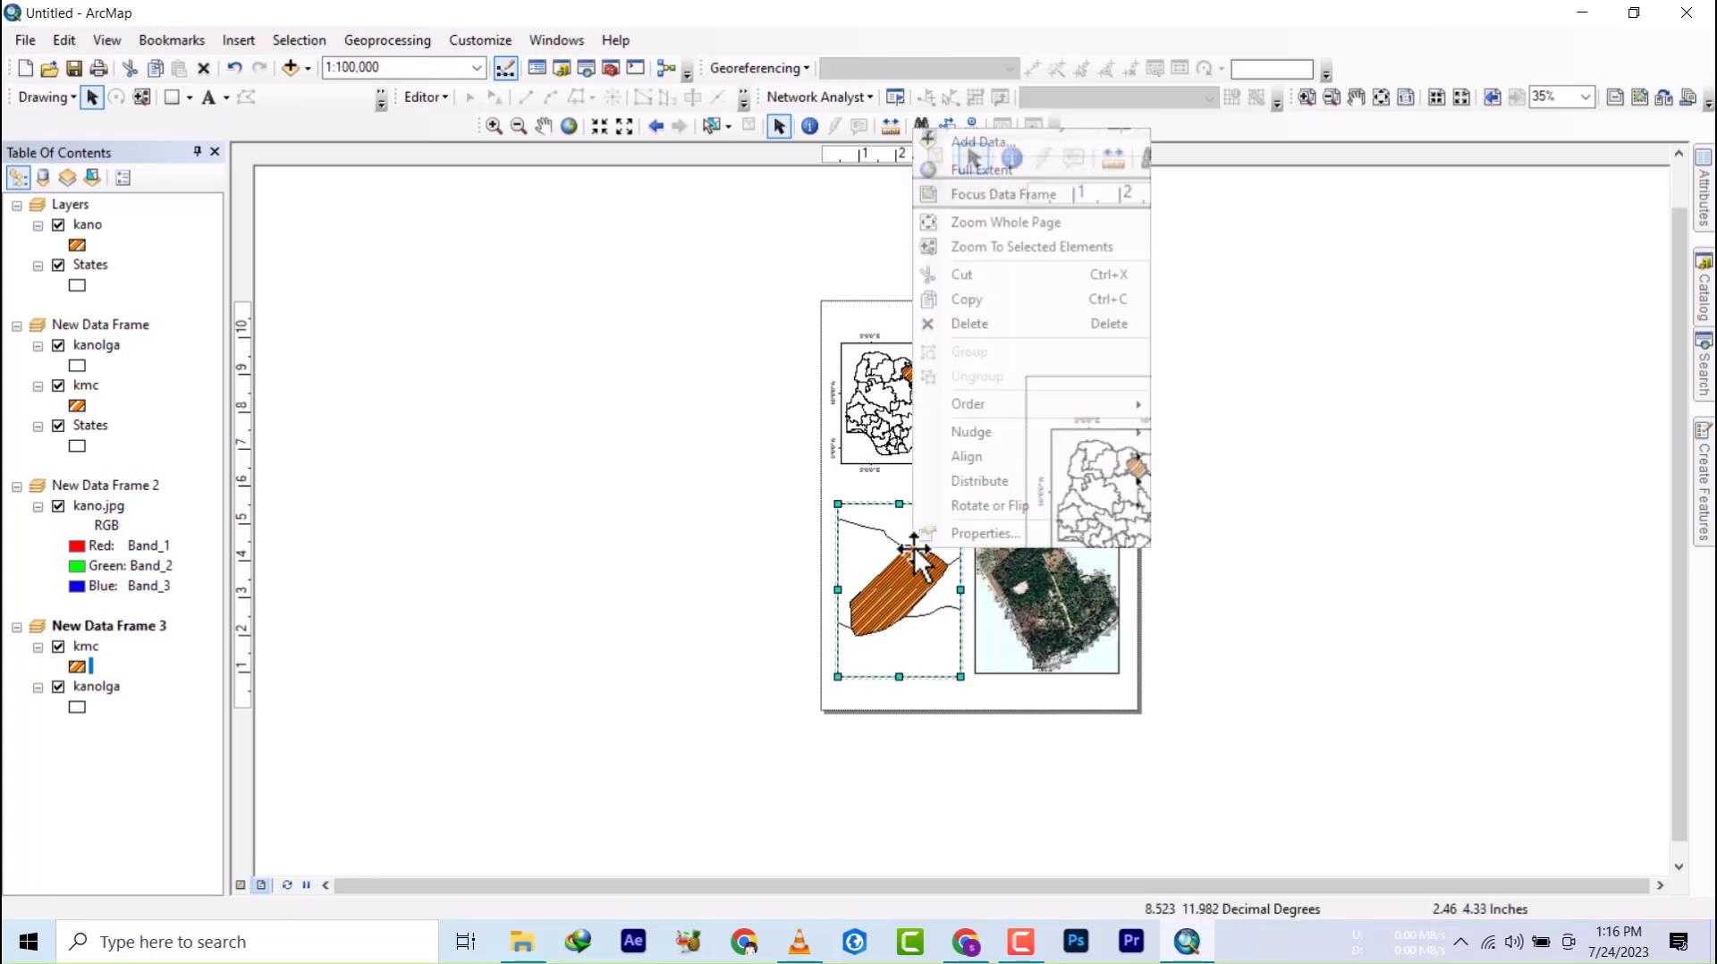
{"action": "left_click", "coordinate": [973, 537]}
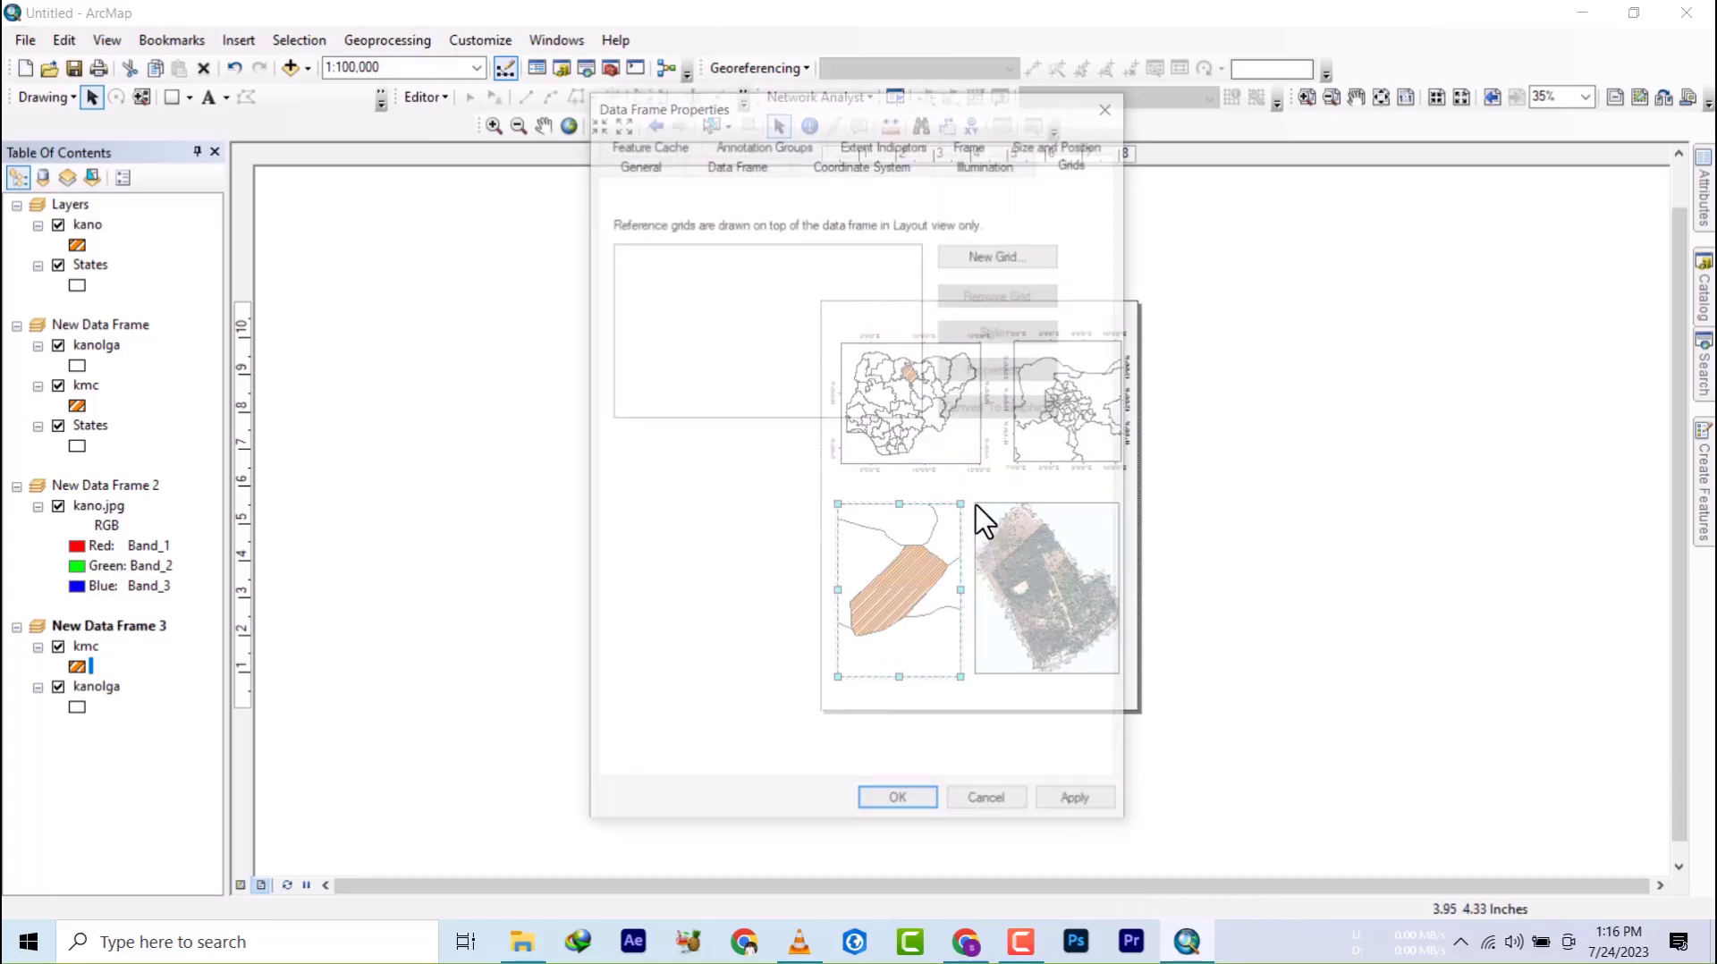
{"action": "left_click", "coordinate": [990, 258]}
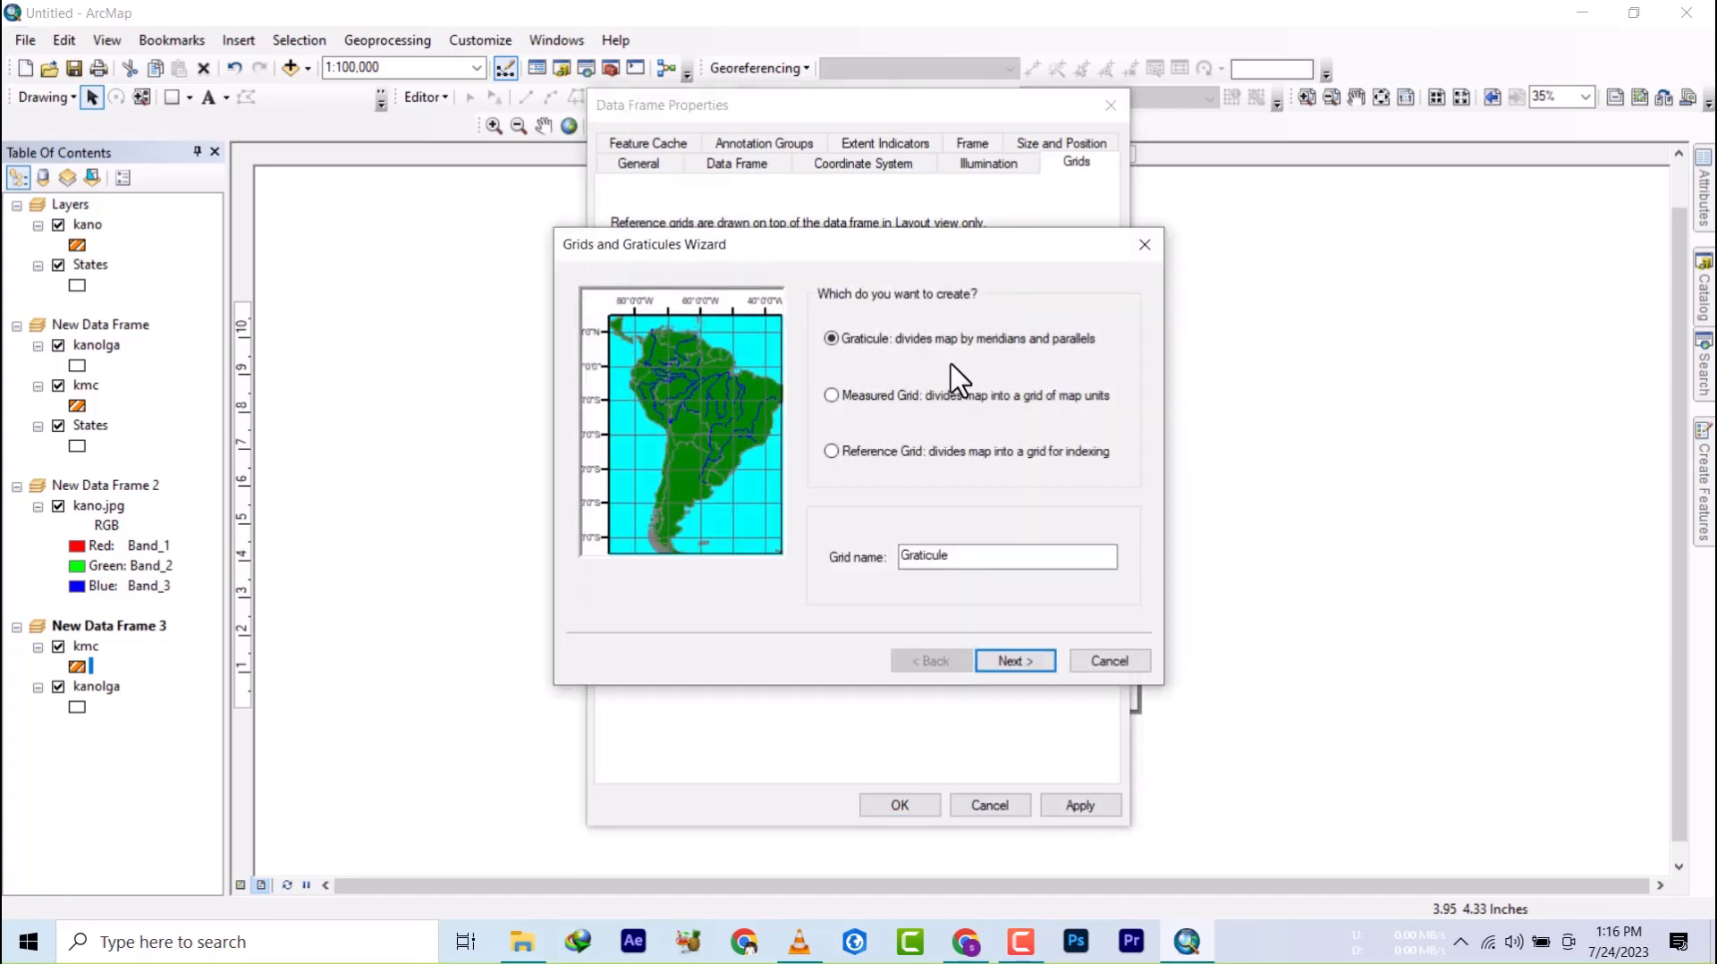
{"action": "left_click", "coordinate": [1006, 662]}
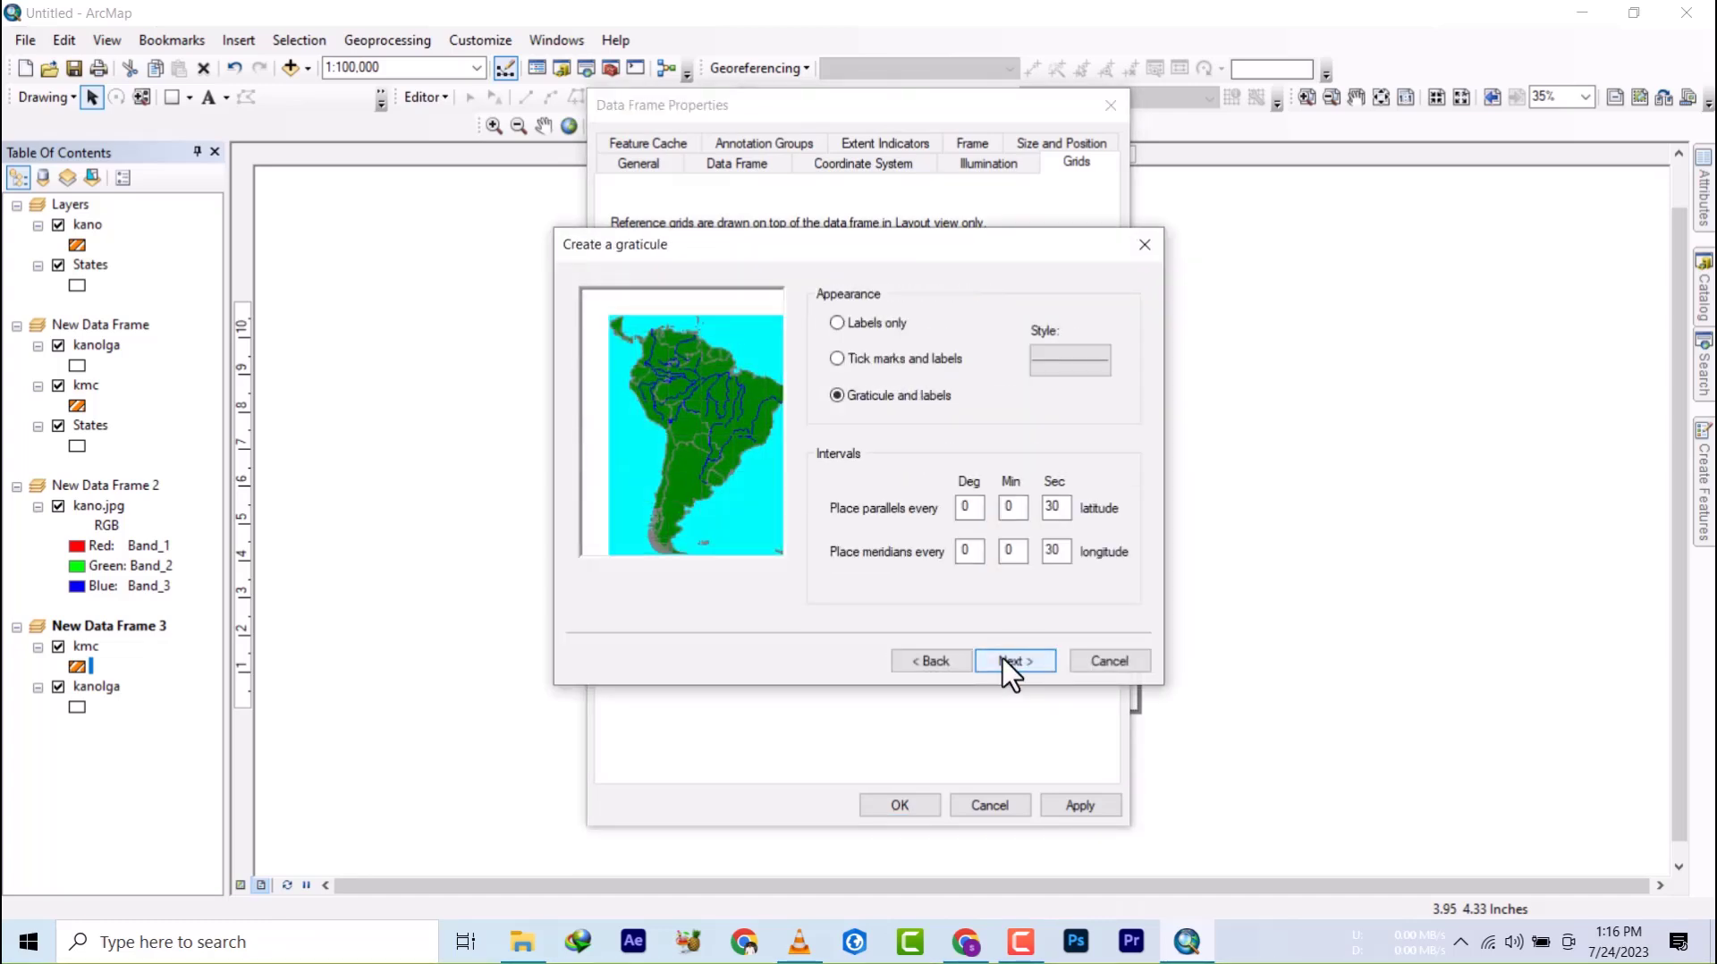
{"action": "left_click", "coordinate": [1006, 662]}
{"action": "left_click", "coordinate": [950, 664]}
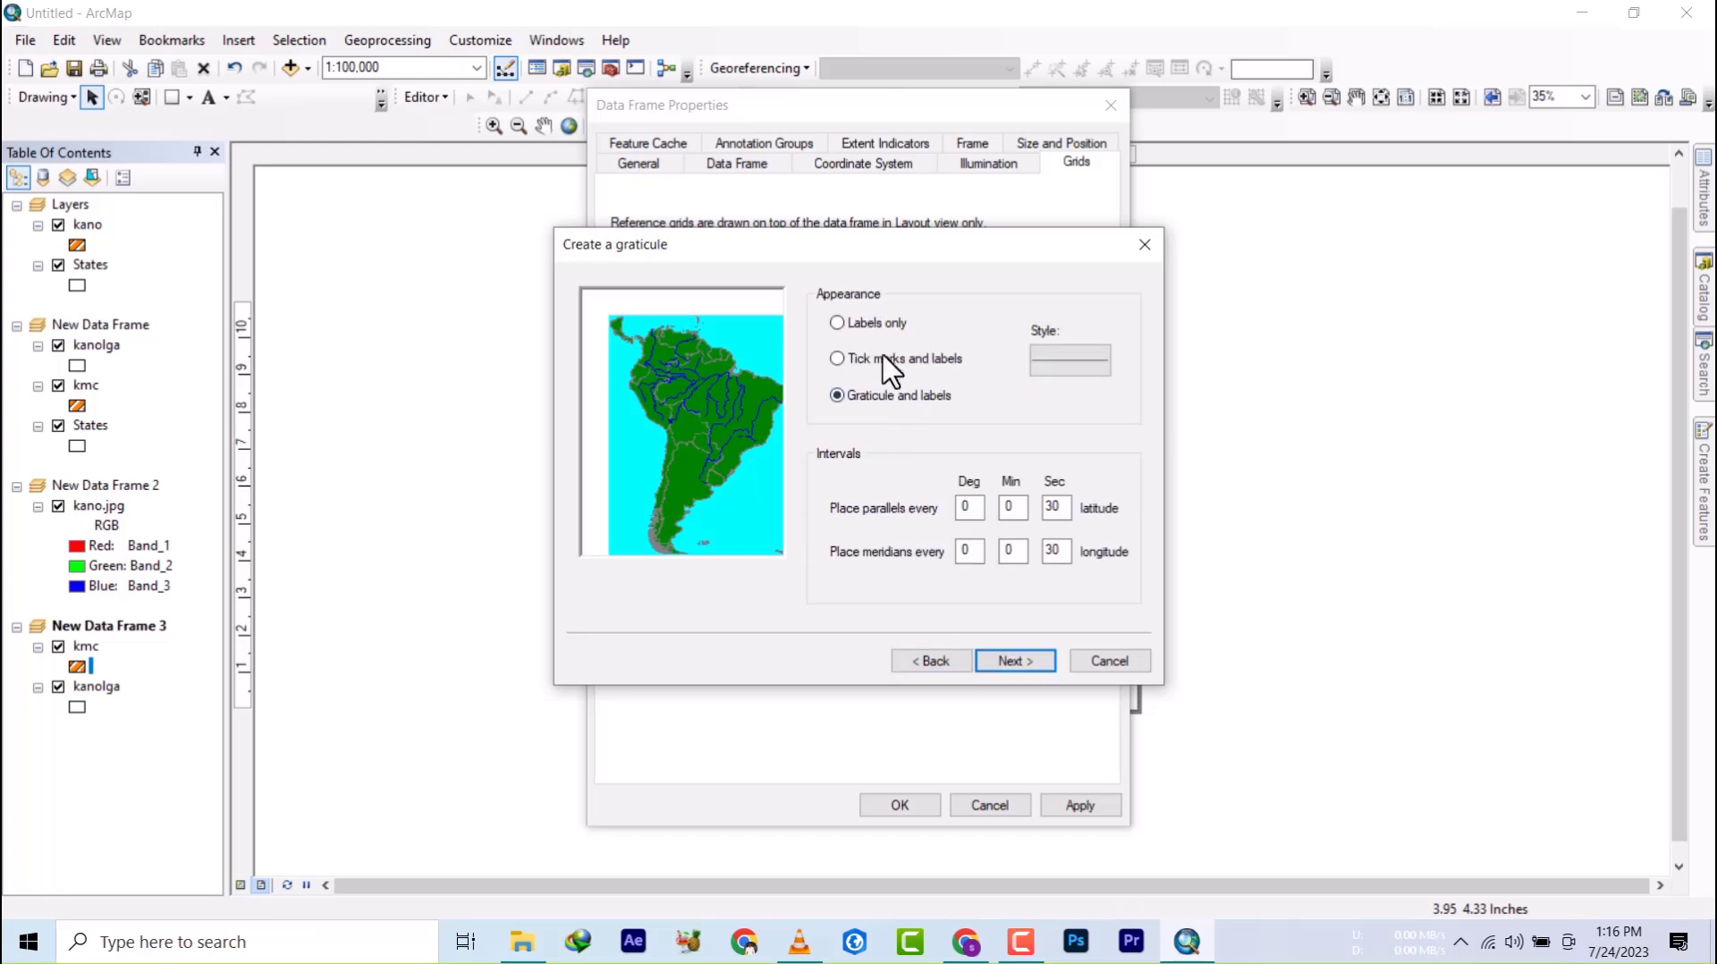
{"action": "left_click", "coordinate": [885, 331]}
{"action": "left_click", "coordinate": [1042, 669]}
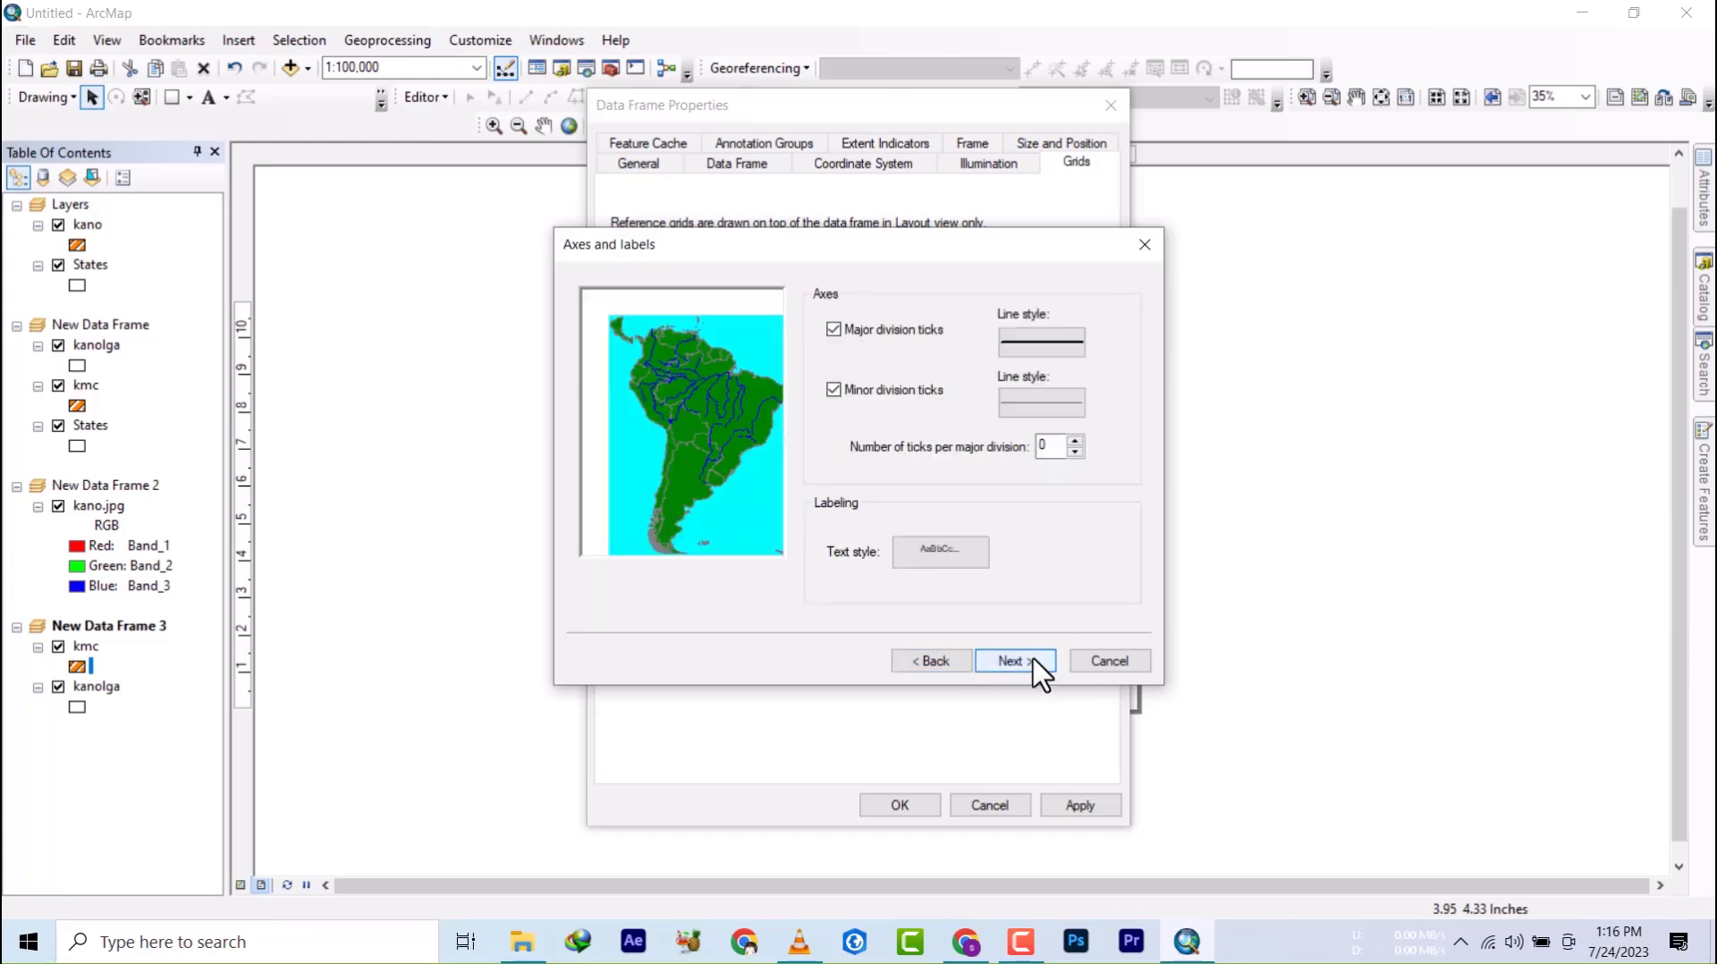
{"action": "left_click", "coordinate": [1033, 662]}
{"action": "left_click", "coordinate": [1033, 663]}
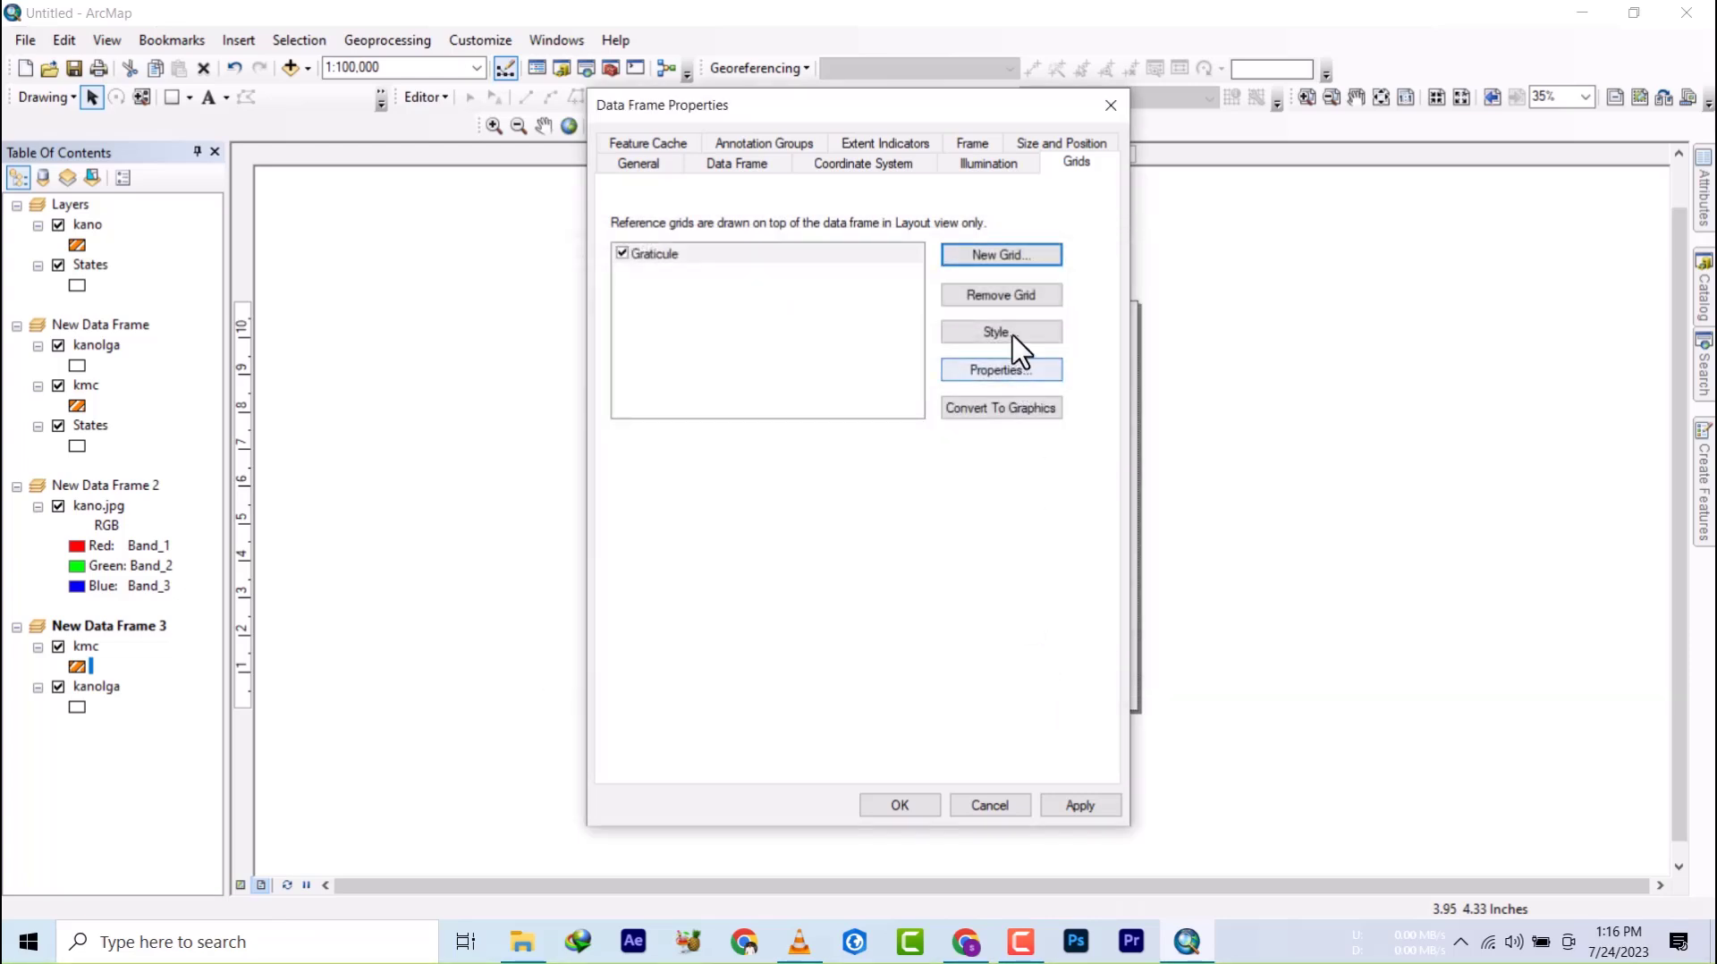
- Set the kmc graticule's labels to size 12, bold, with vertical left and right labels, and apply it to the layout
{"action": "left_click", "coordinate": [1002, 371]}
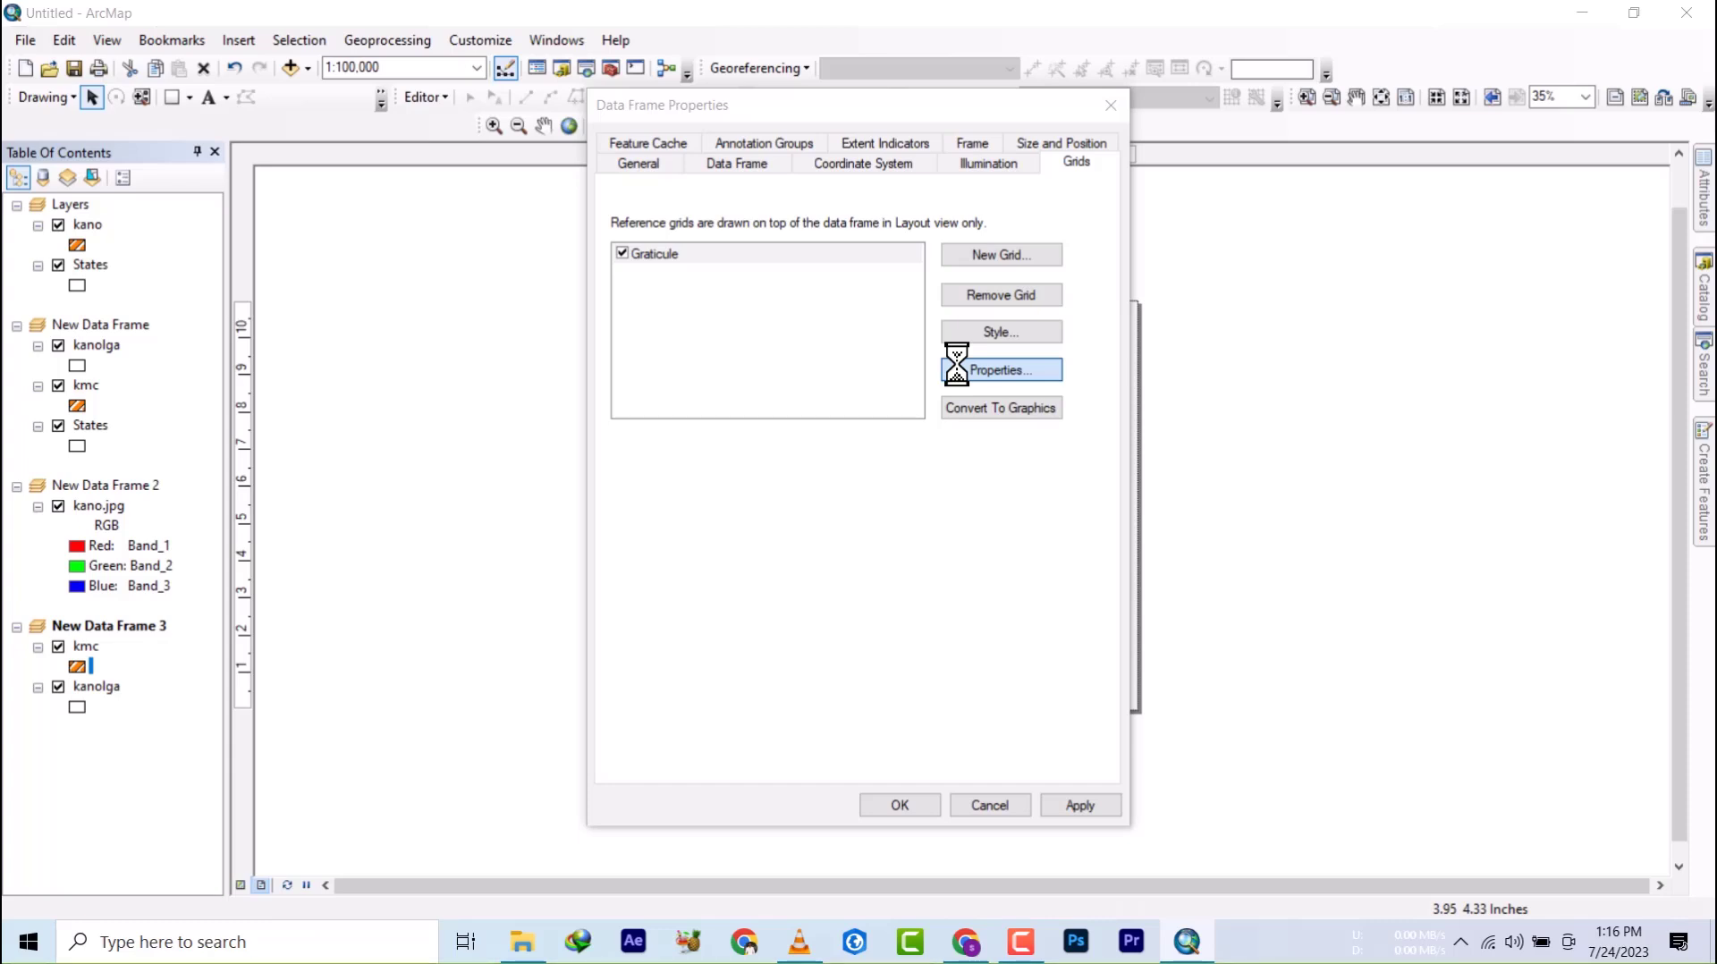
{"action": "left_click", "coordinate": [767, 431]}
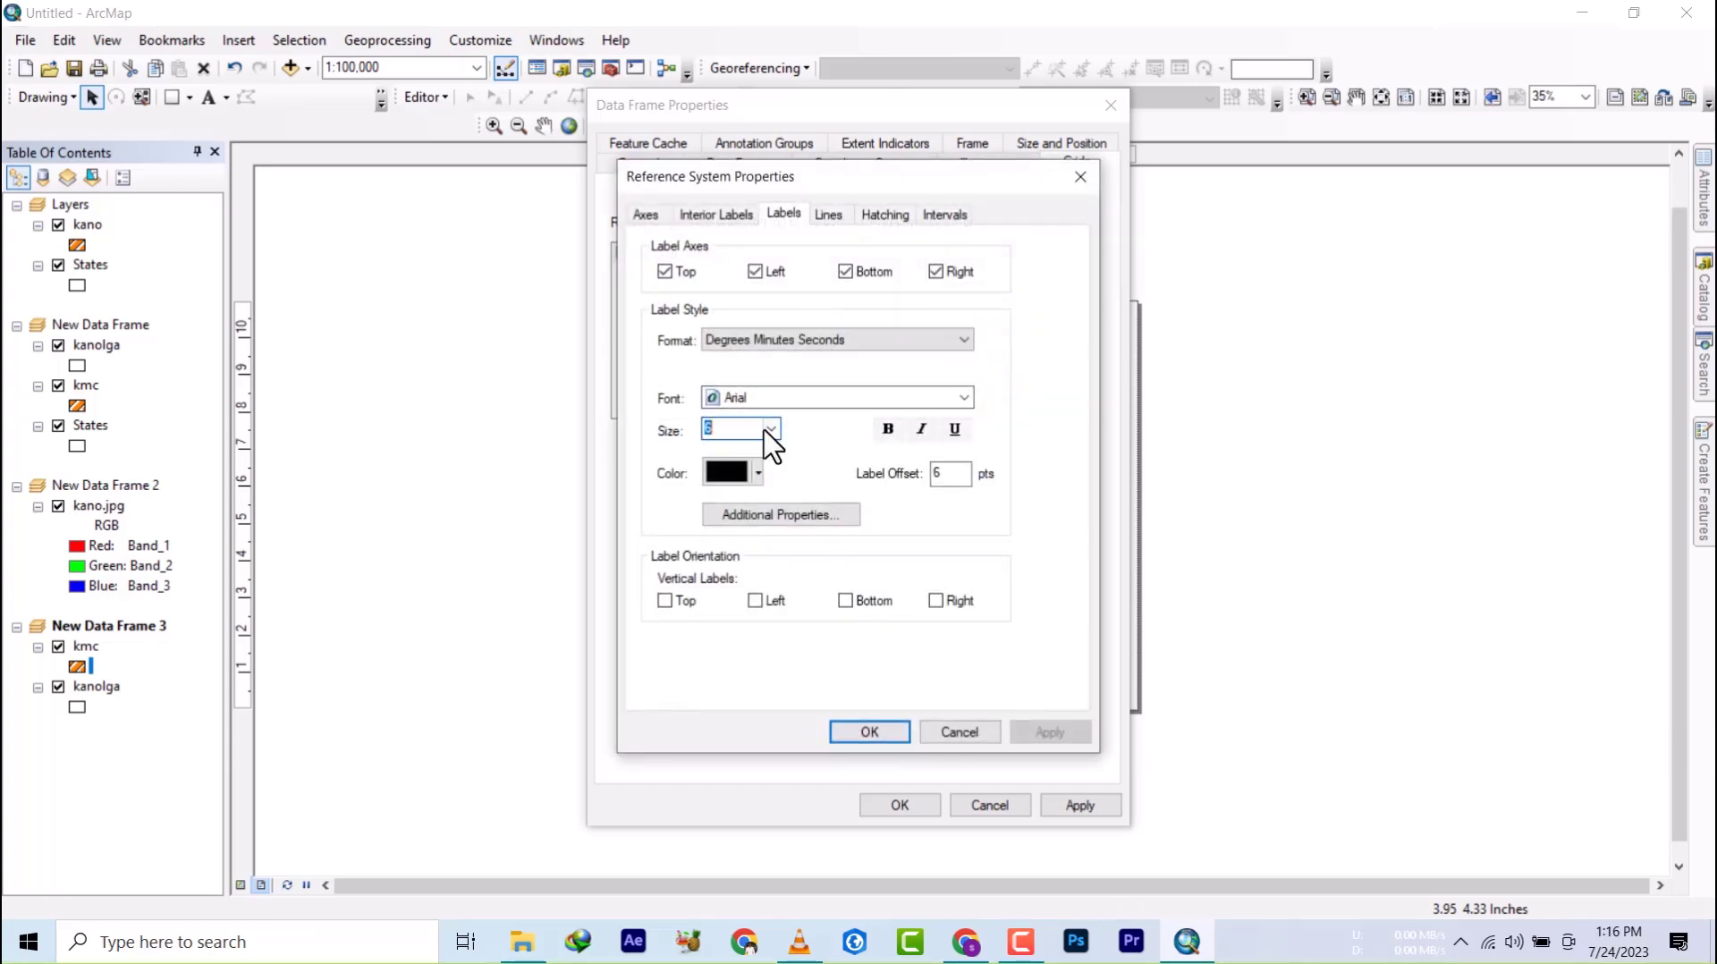
{"action": "left_click", "coordinate": [769, 429]}
{"action": "left_click", "coordinate": [765, 537]}
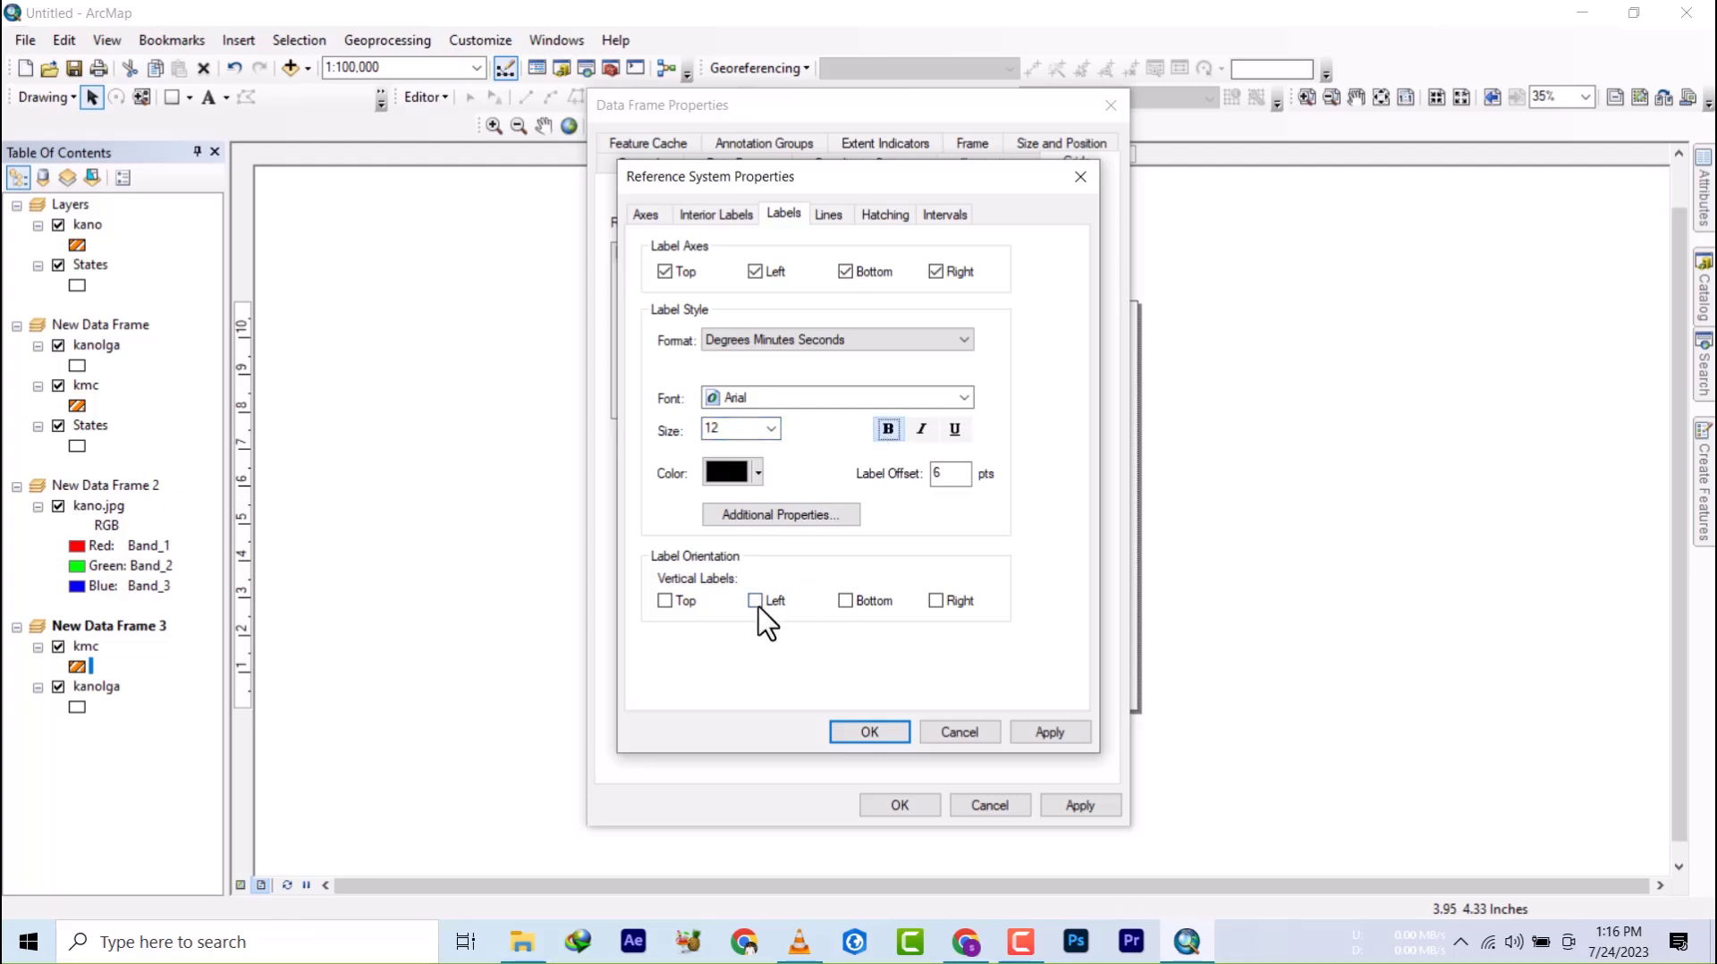
{"action": "left_click", "coordinate": [869, 732]}
{"action": "left_click", "coordinate": [898, 805]}
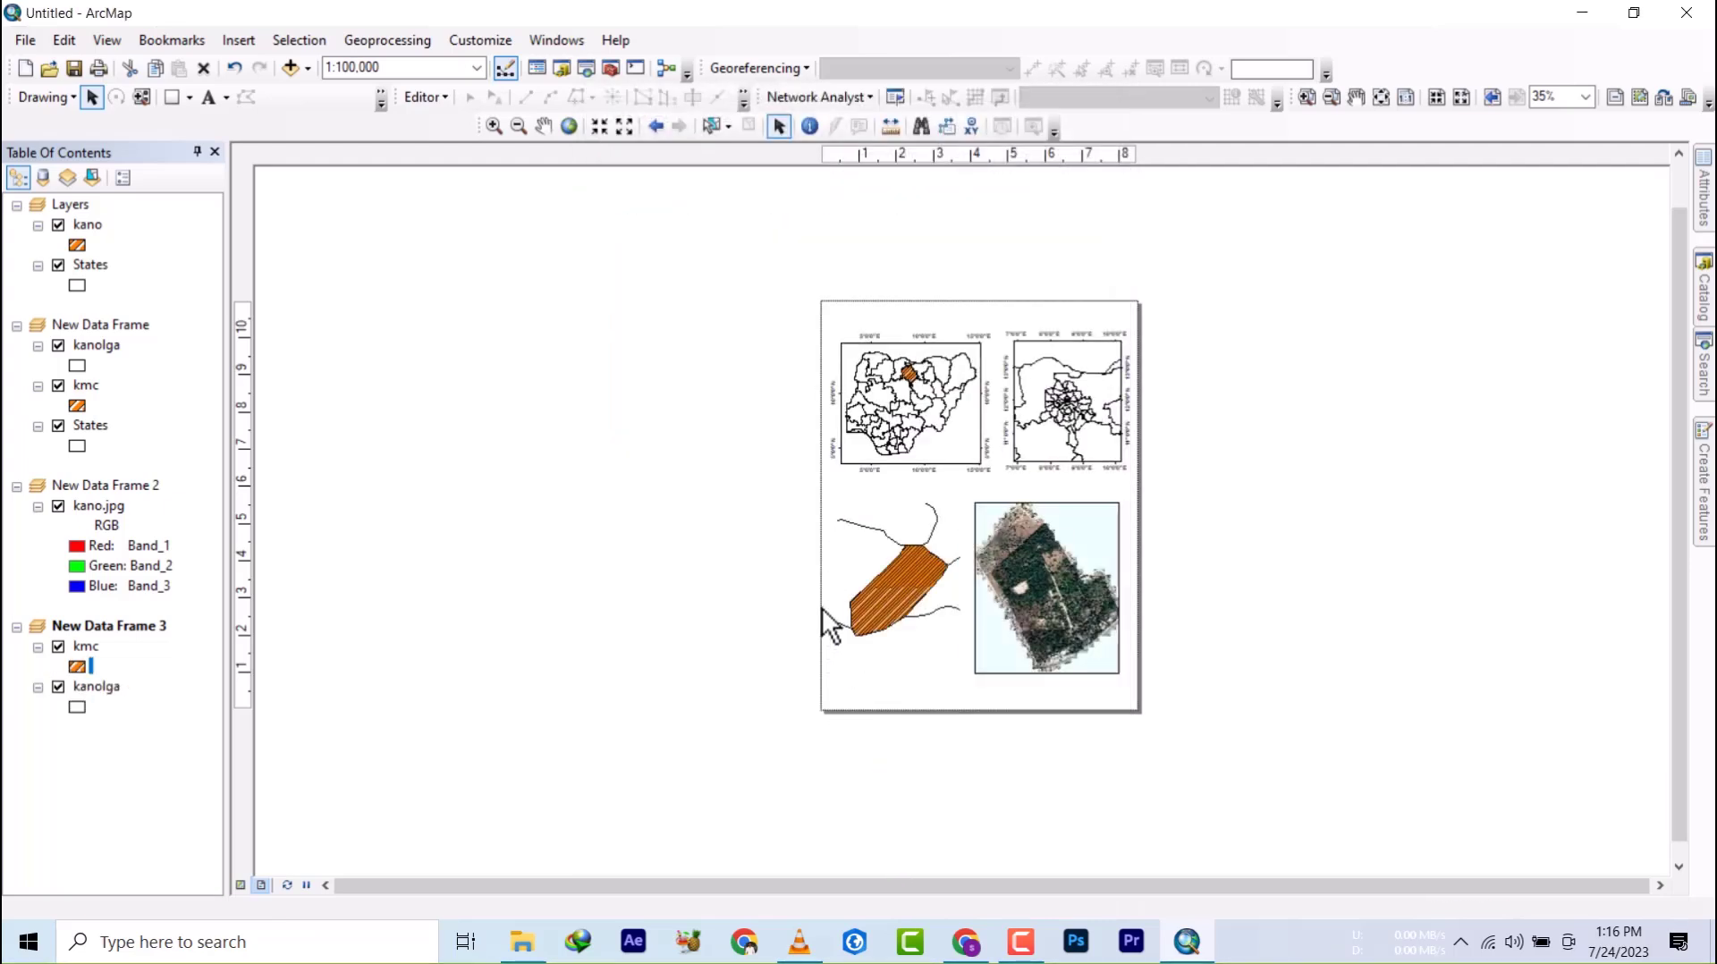
- Add a graticule with the Labels only appearance to the data frame holding the kano.jpg image
{"action": "left_click", "coordinate": [1045, 597]}
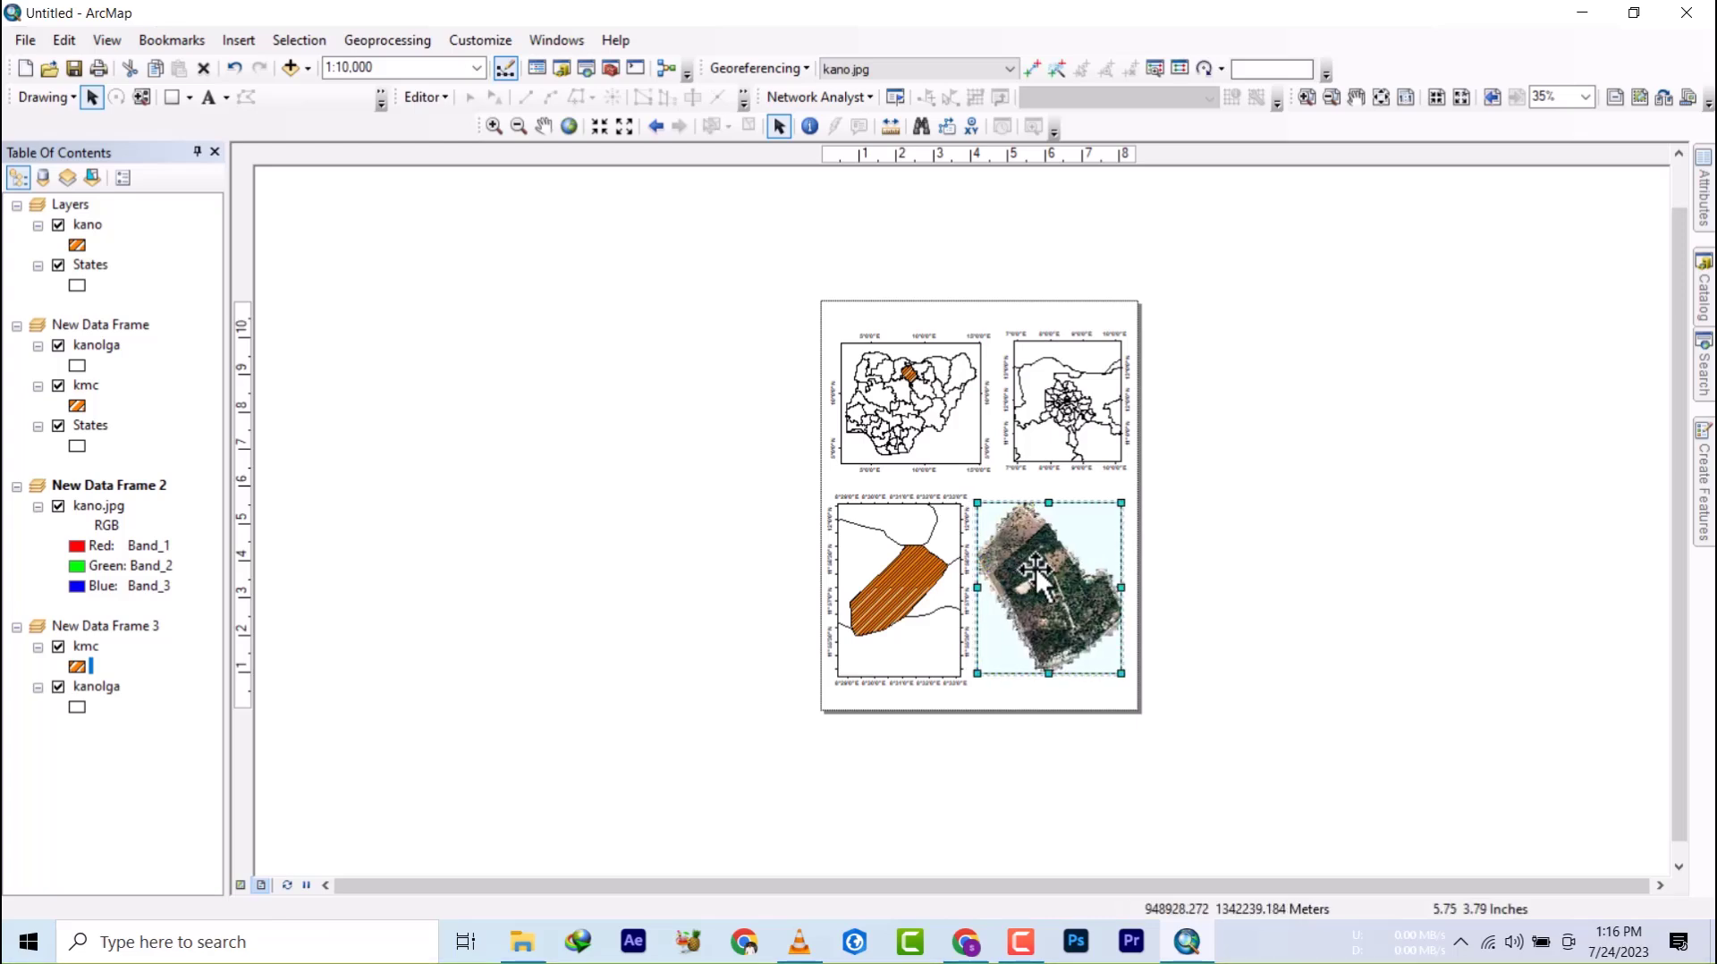
{"action": "right_click", "coordinate": [1041, 563]}
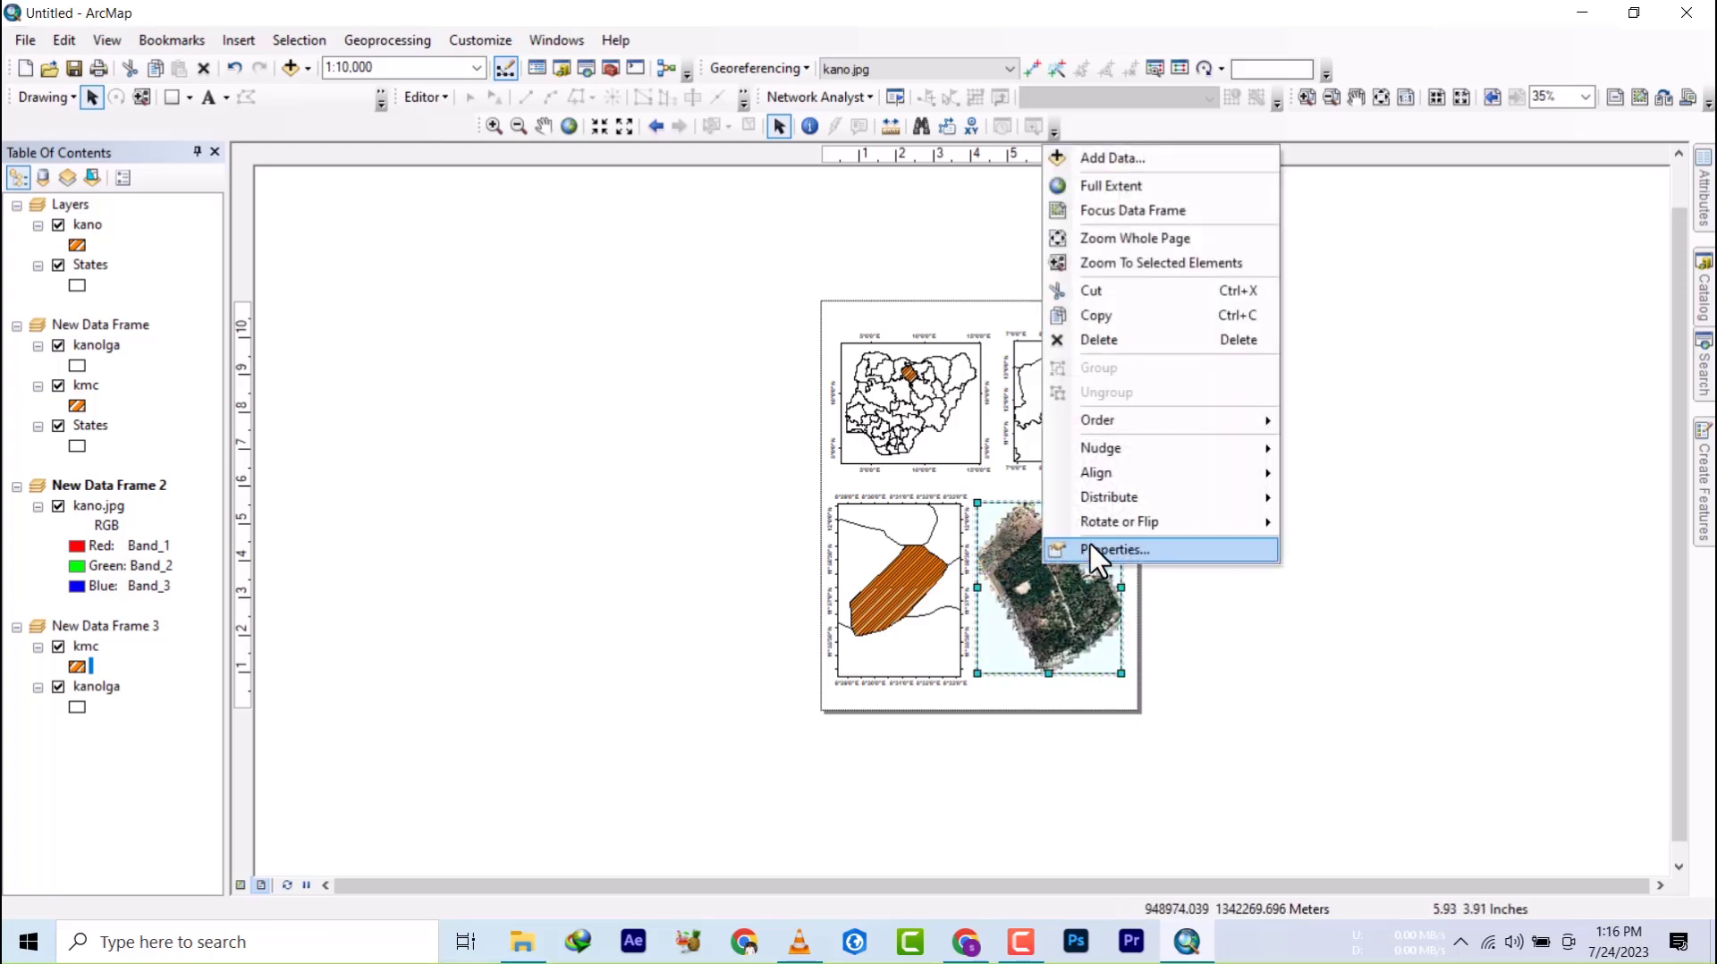
{"action": "left_click", "coordinate": [1095, 547]}
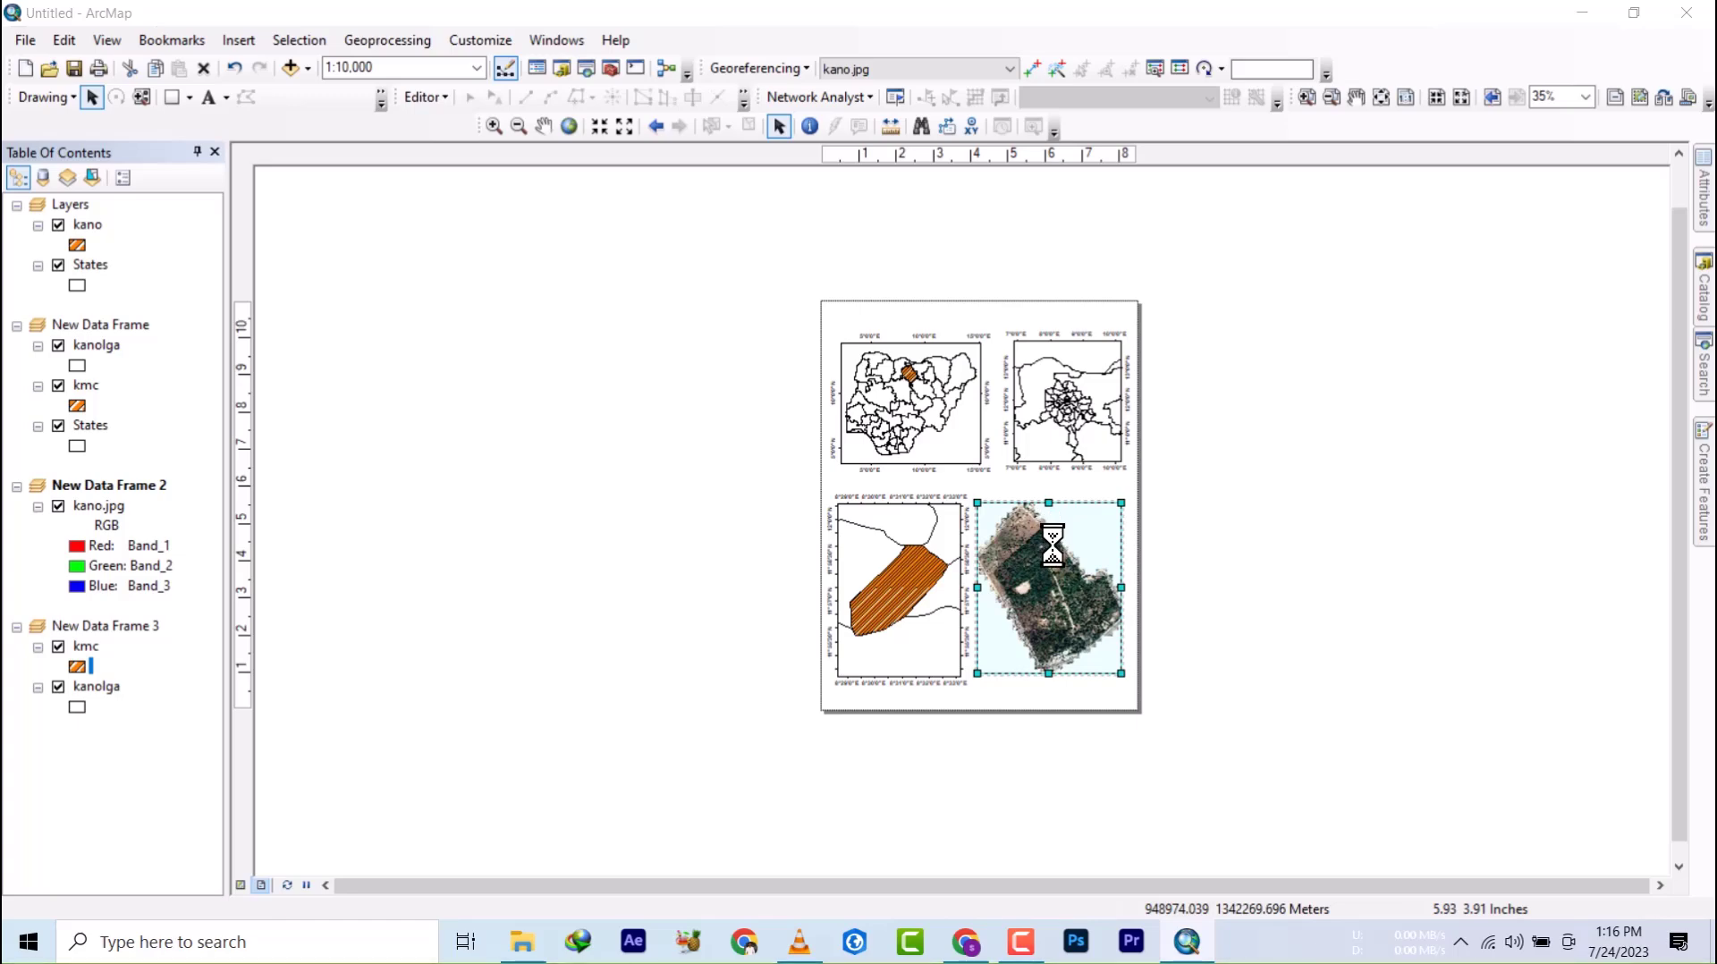
{"action": "left_click", "coordinate": [981, 259]}
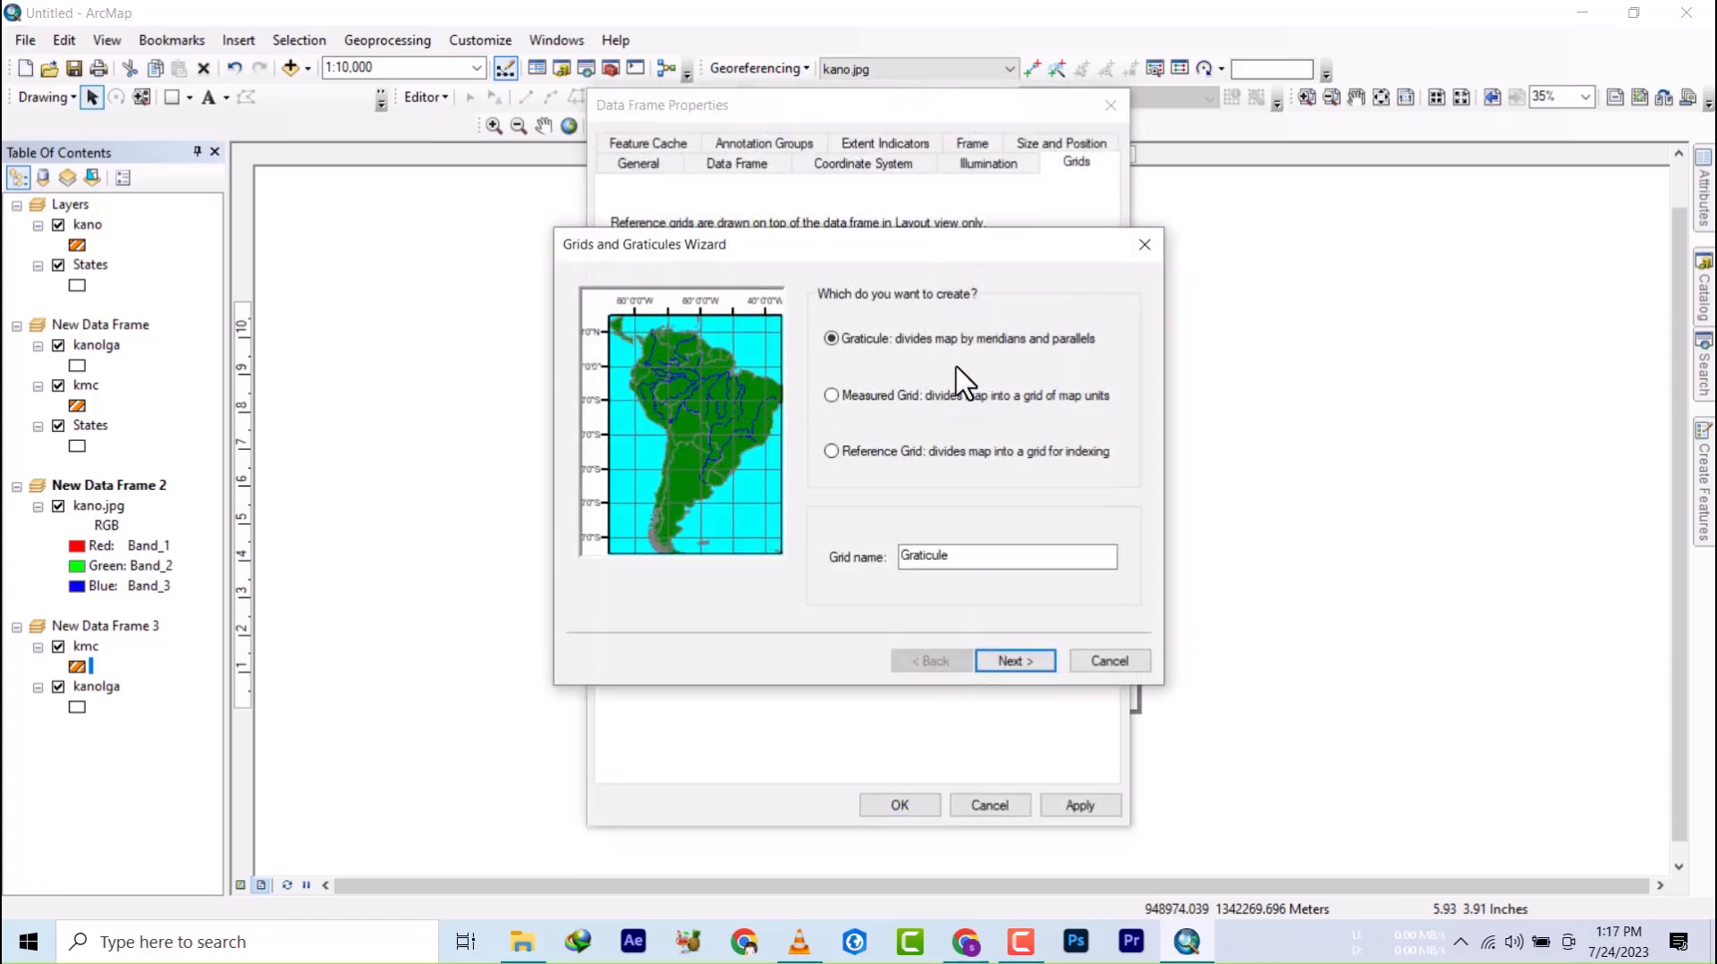
{"action": "left_click", "coordinate": [1003, 659]}
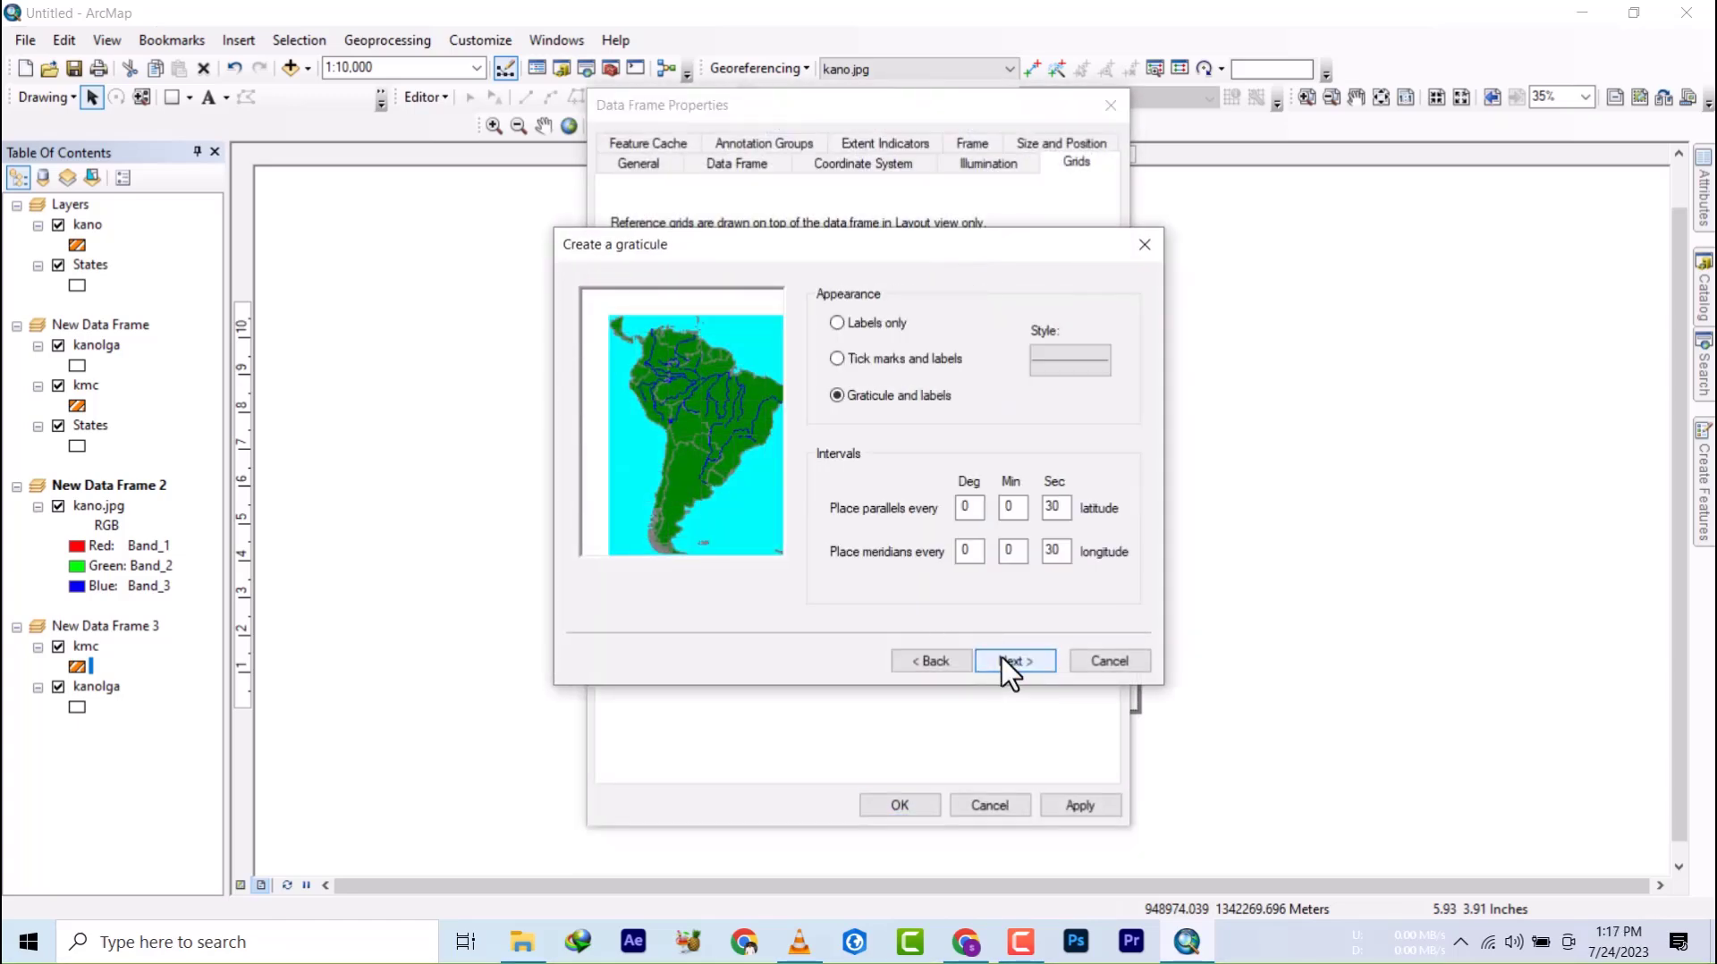
{"action": "left_click", "coordinate": [854, 326]}
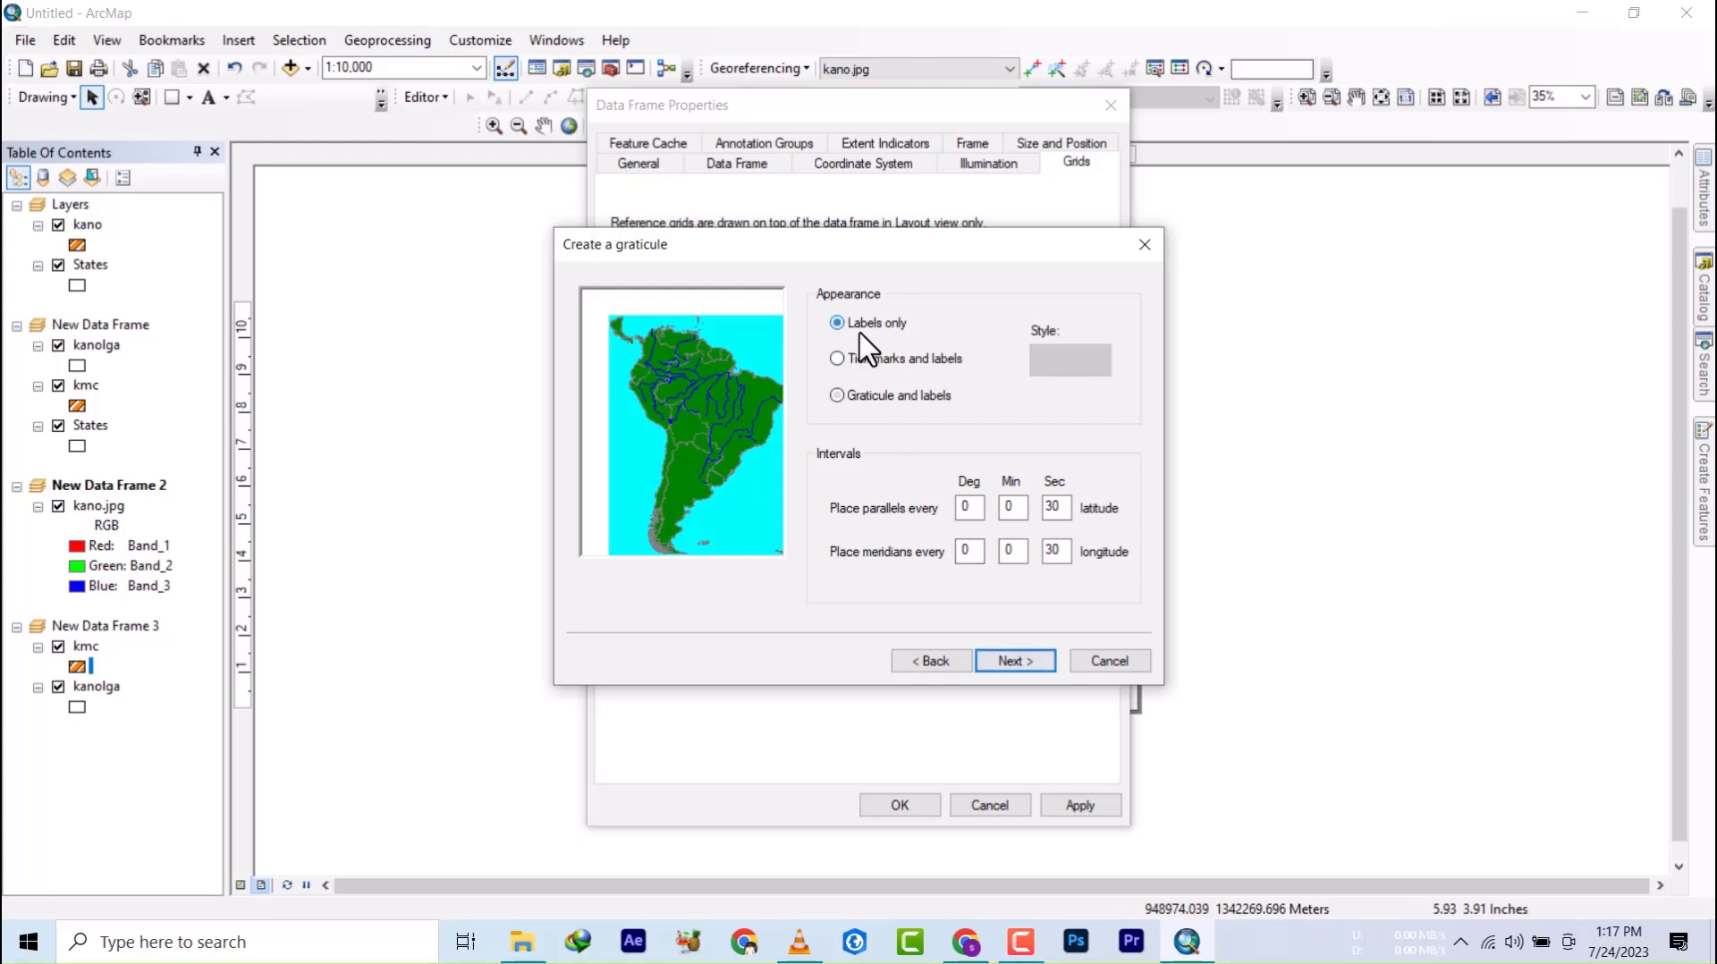
{"action": "left_click", "coordinate": [1016, 661]}
{"action": "left_click", "coordinate": [1016, 662]}
{"action": "left_click", "coordinate": [1016, 661]}
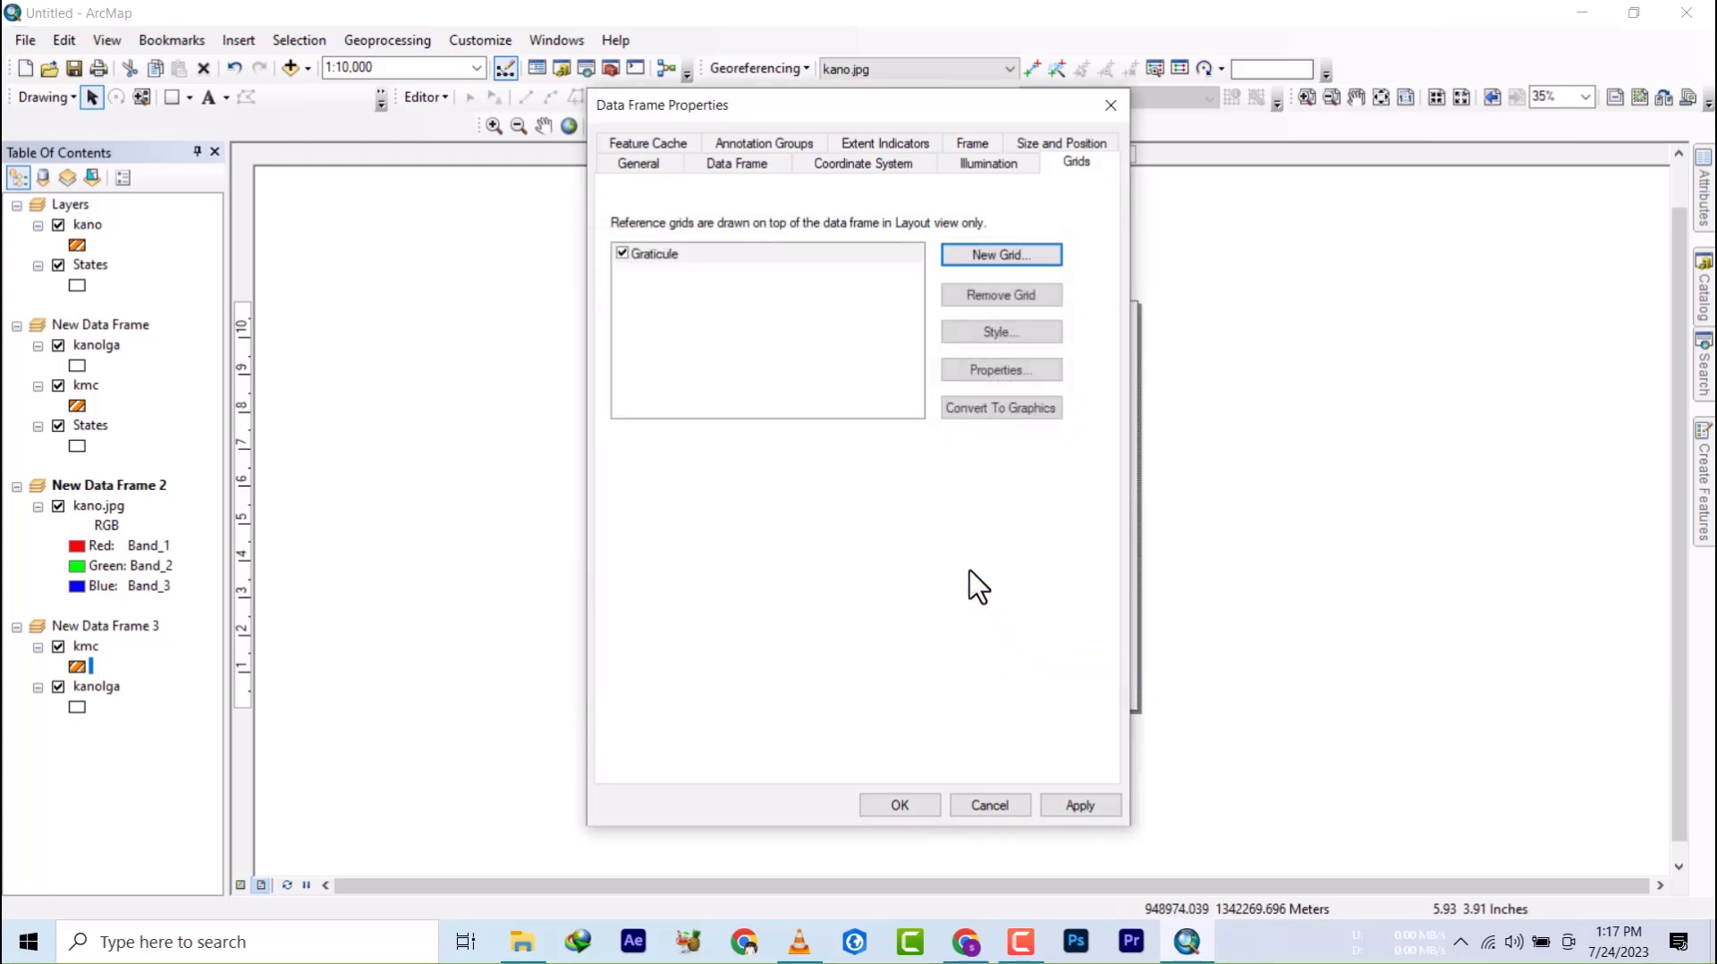
- Set the kano.jpg graticule's labels to size 12 and bold, with vertical left and right labels
{"action": "left_click", "coordinate": [977, 369]}
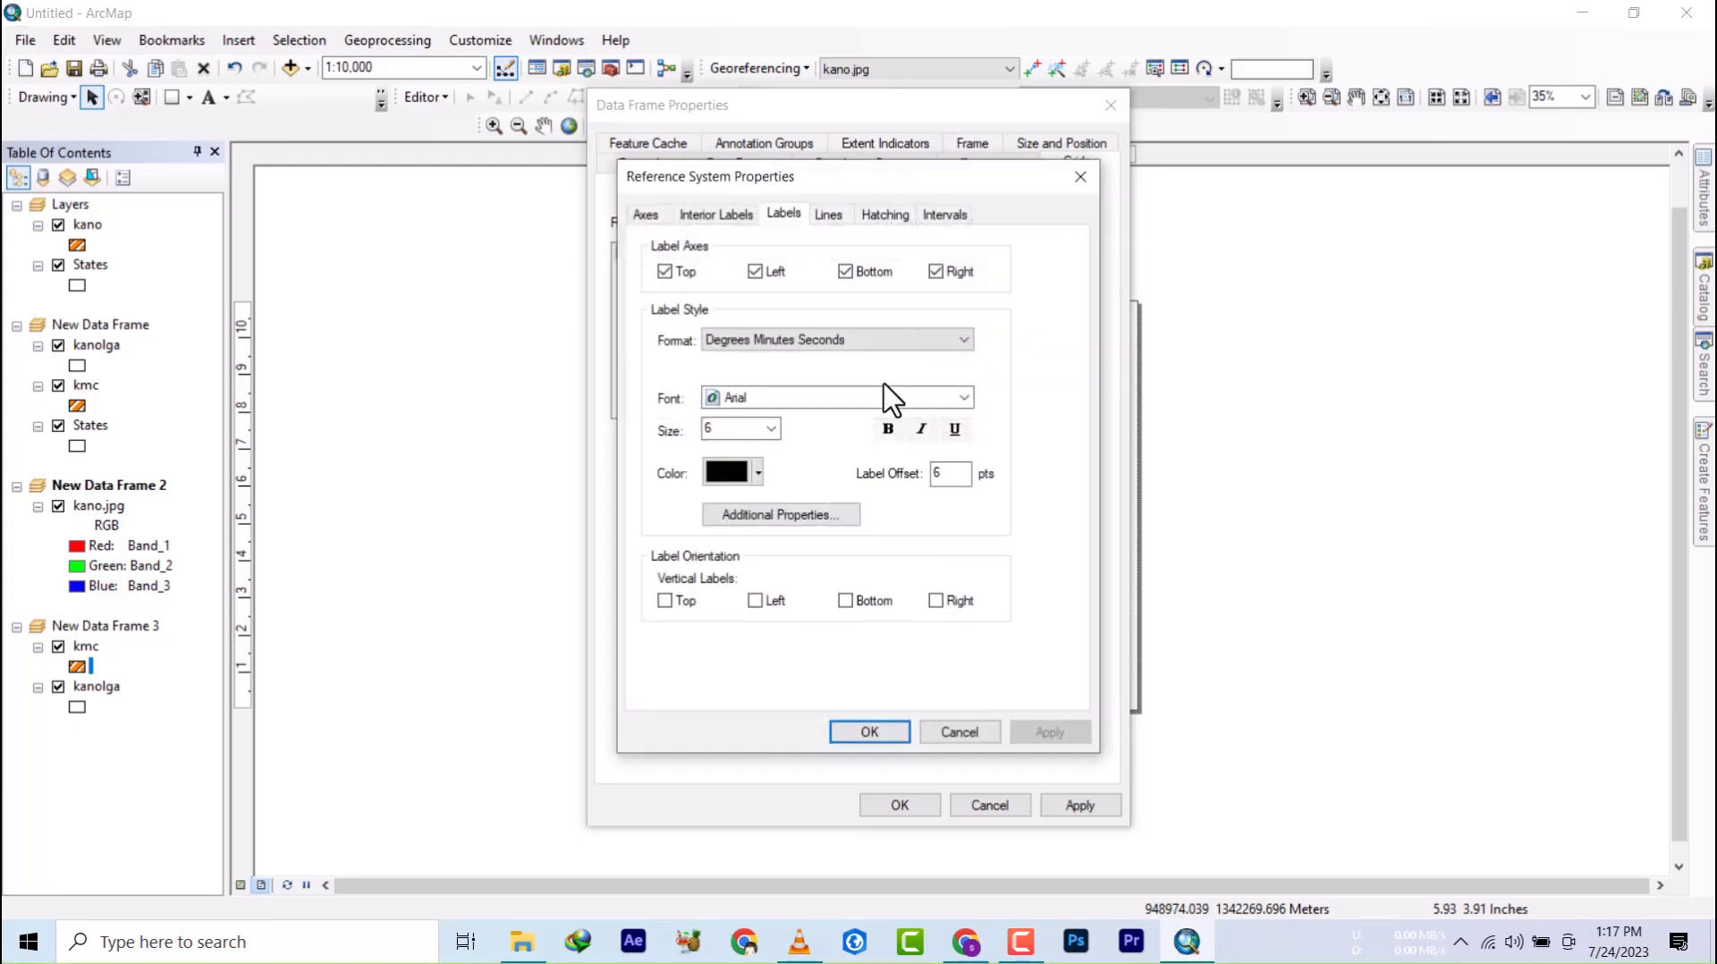
{"action": "left_click", "coordinate": [770, 429]}
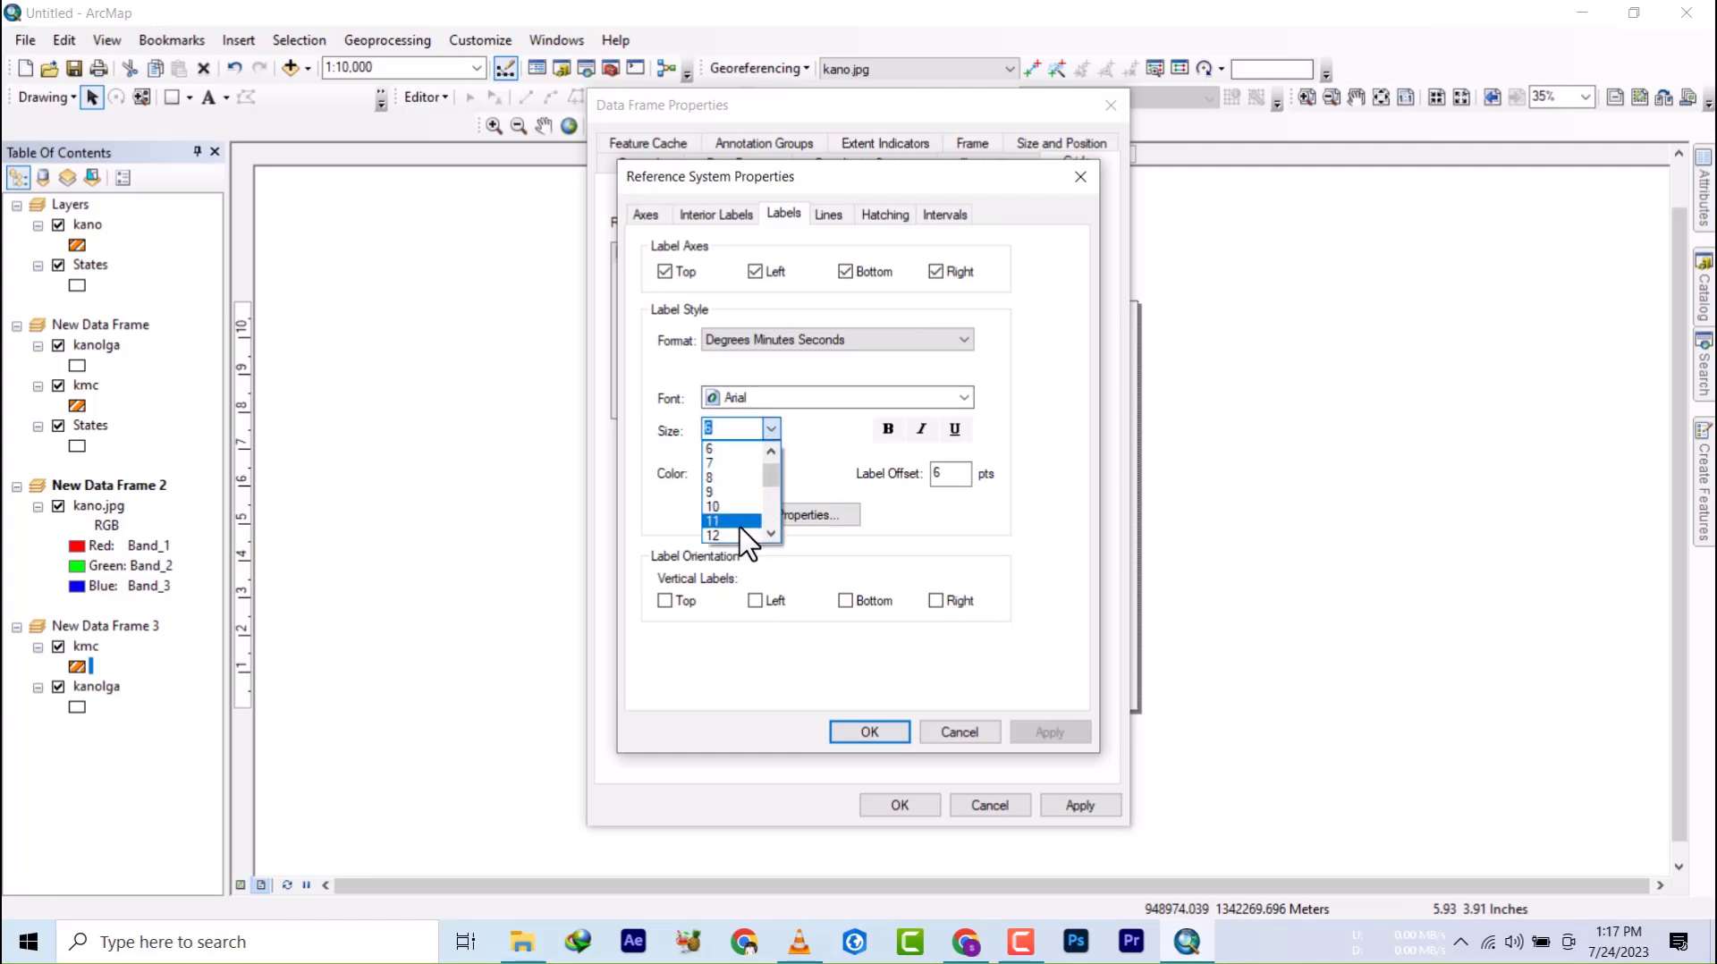
{"action": "left_click", "coordinate": [715, 535]}
{"action": "left_click", "coordinate": [888, 429]}
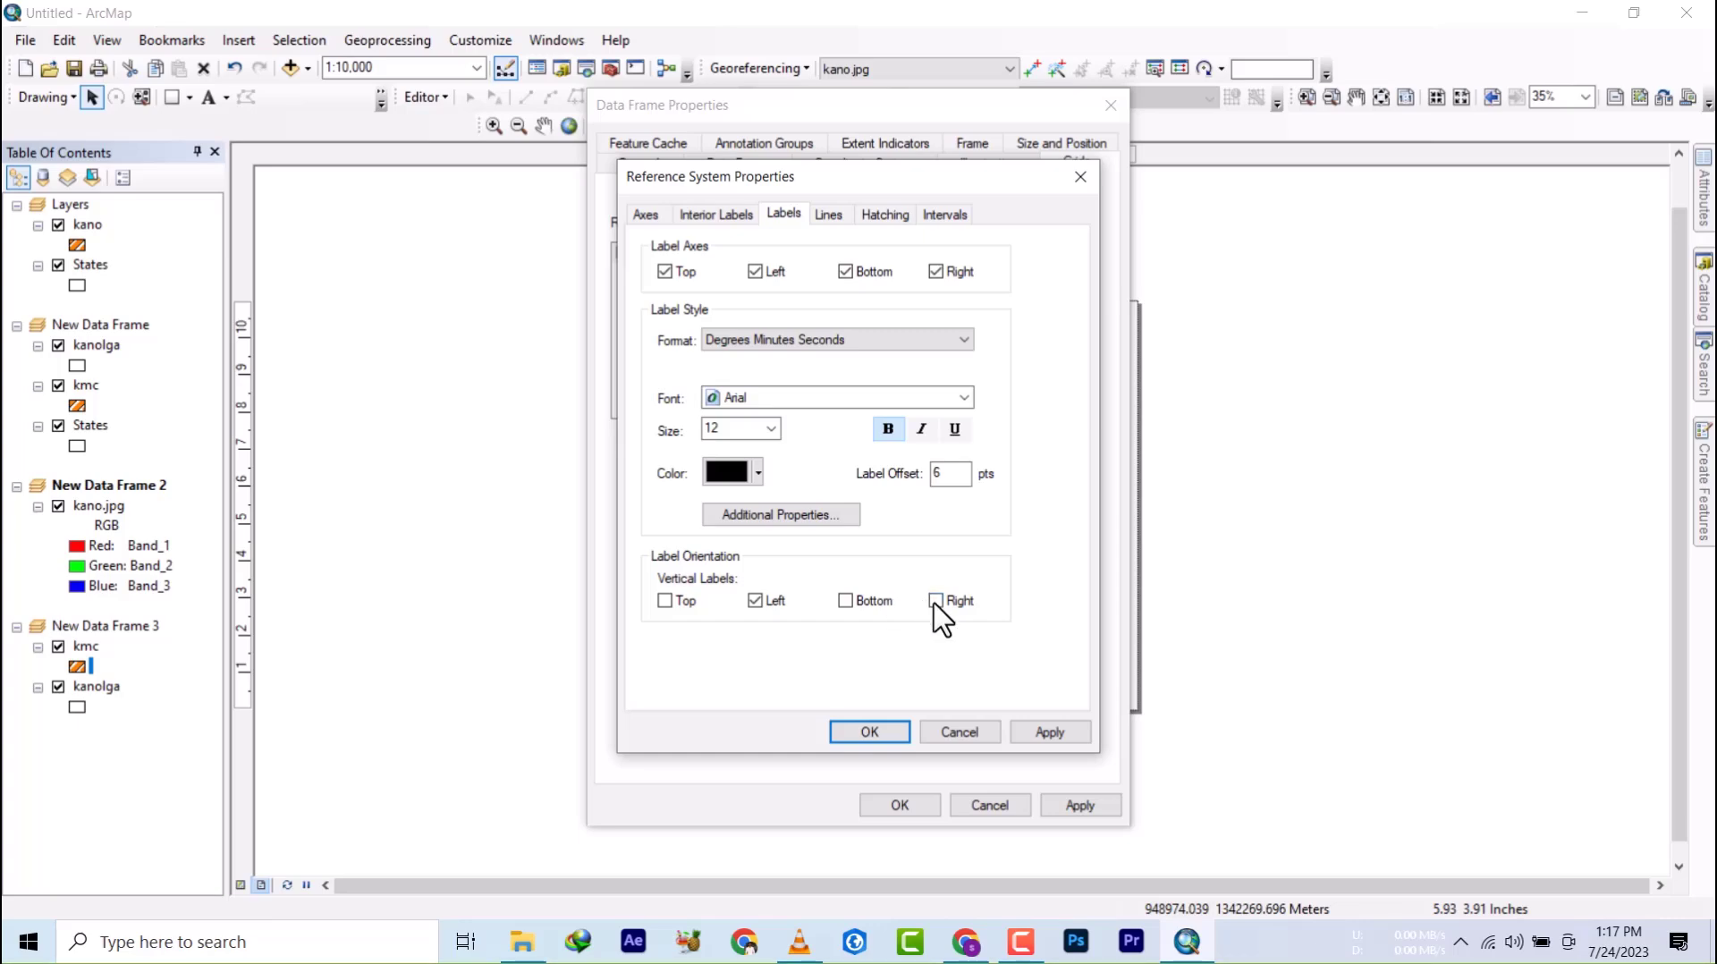
{"action": "left_click", "coordinate": [875, 731]}
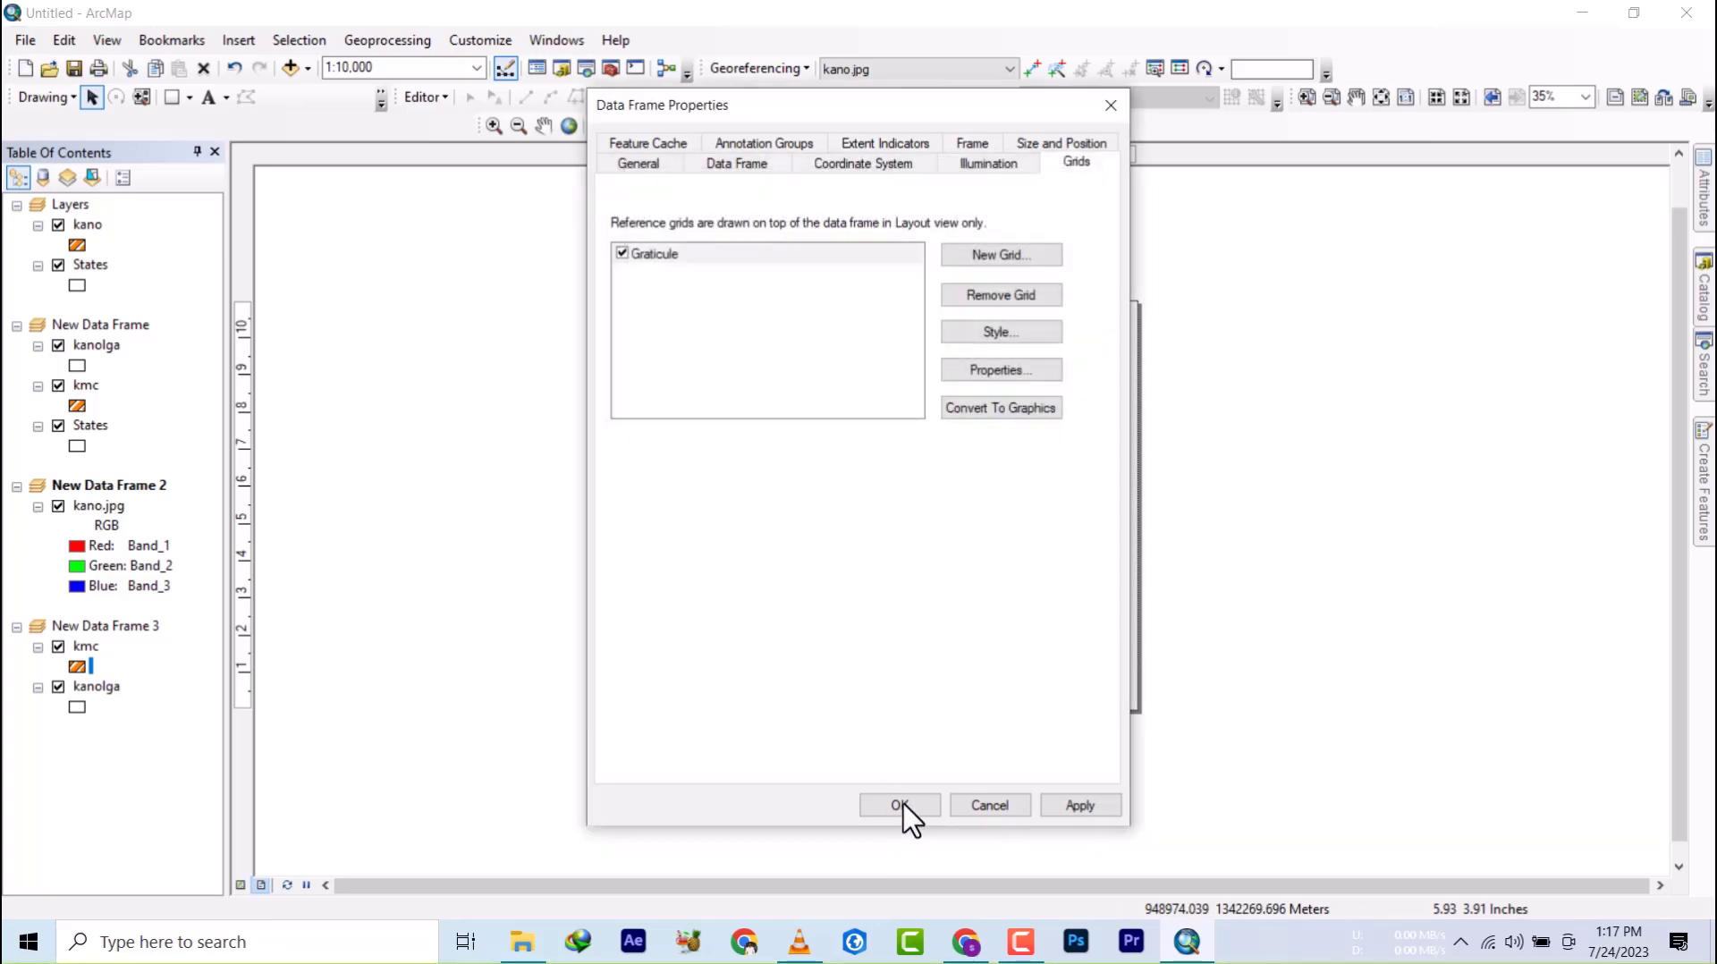
- Apply the kano.jpg graticule to the layout and nudge its data frame slightly away from the kmc data frame
{"action": "left_click", "coordinate": [900, 804]}
{"action": "scroll", "coordinate": [987, 574], "scroll_direction": "up", "scroll_amount": 2}
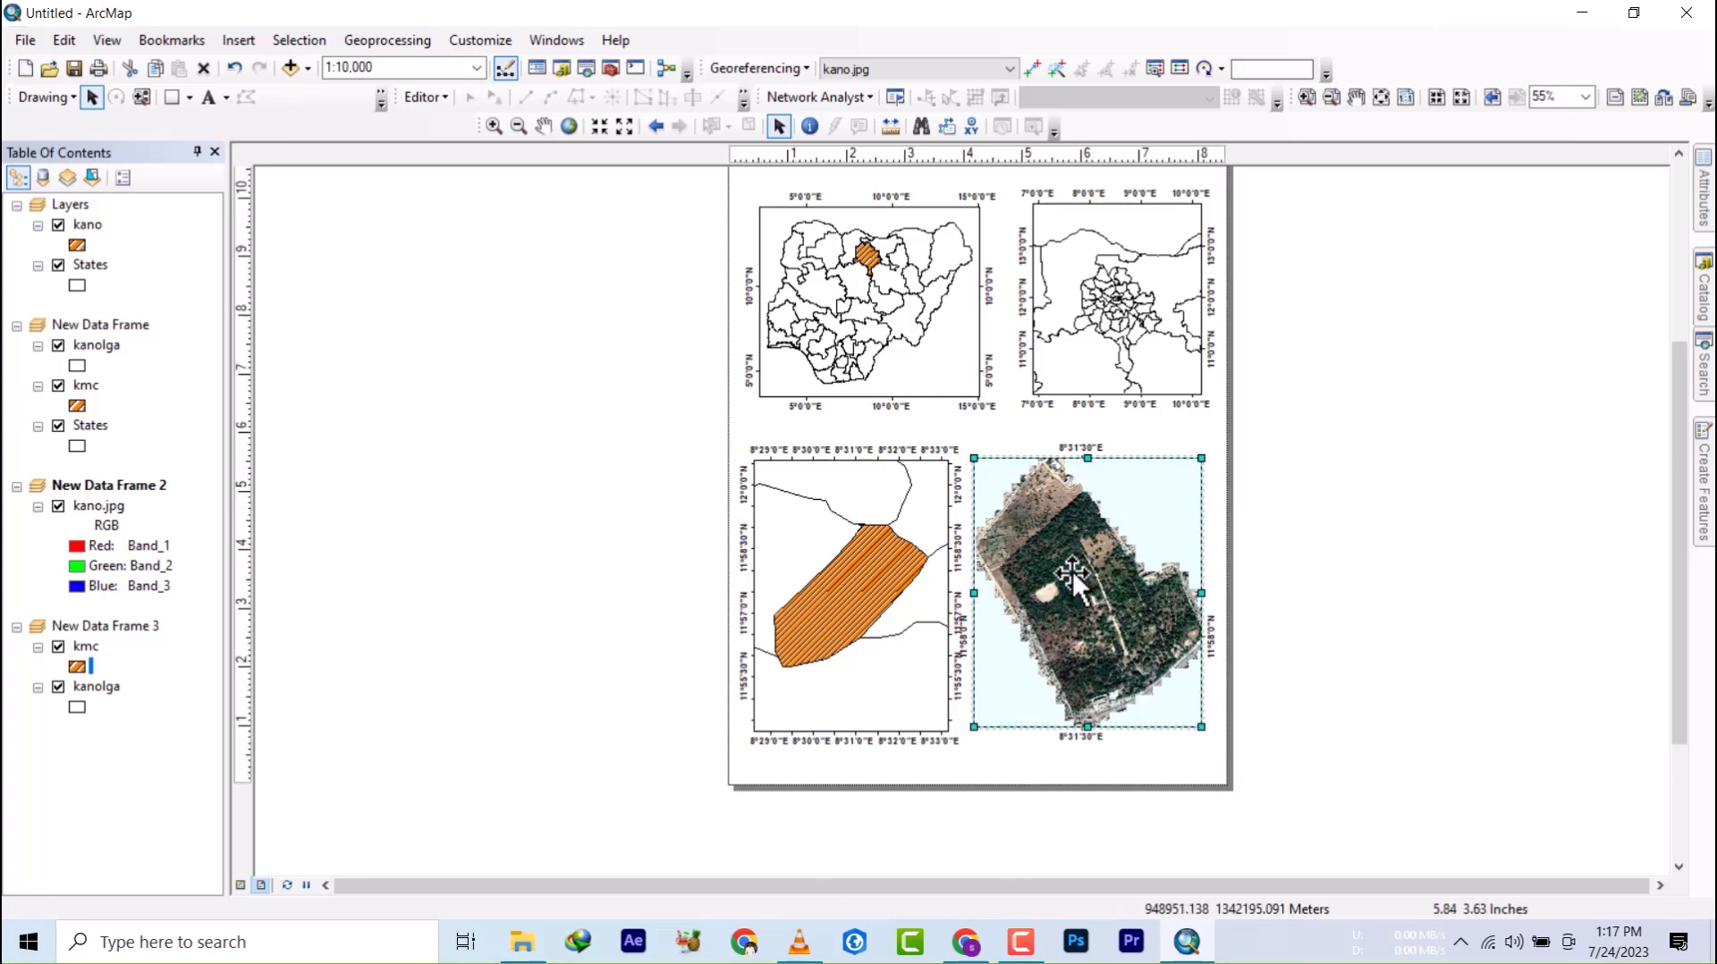
{"action": "left_click_drag", "start_coordinate": [1078, 572], "coordinate": [1075, 571]}
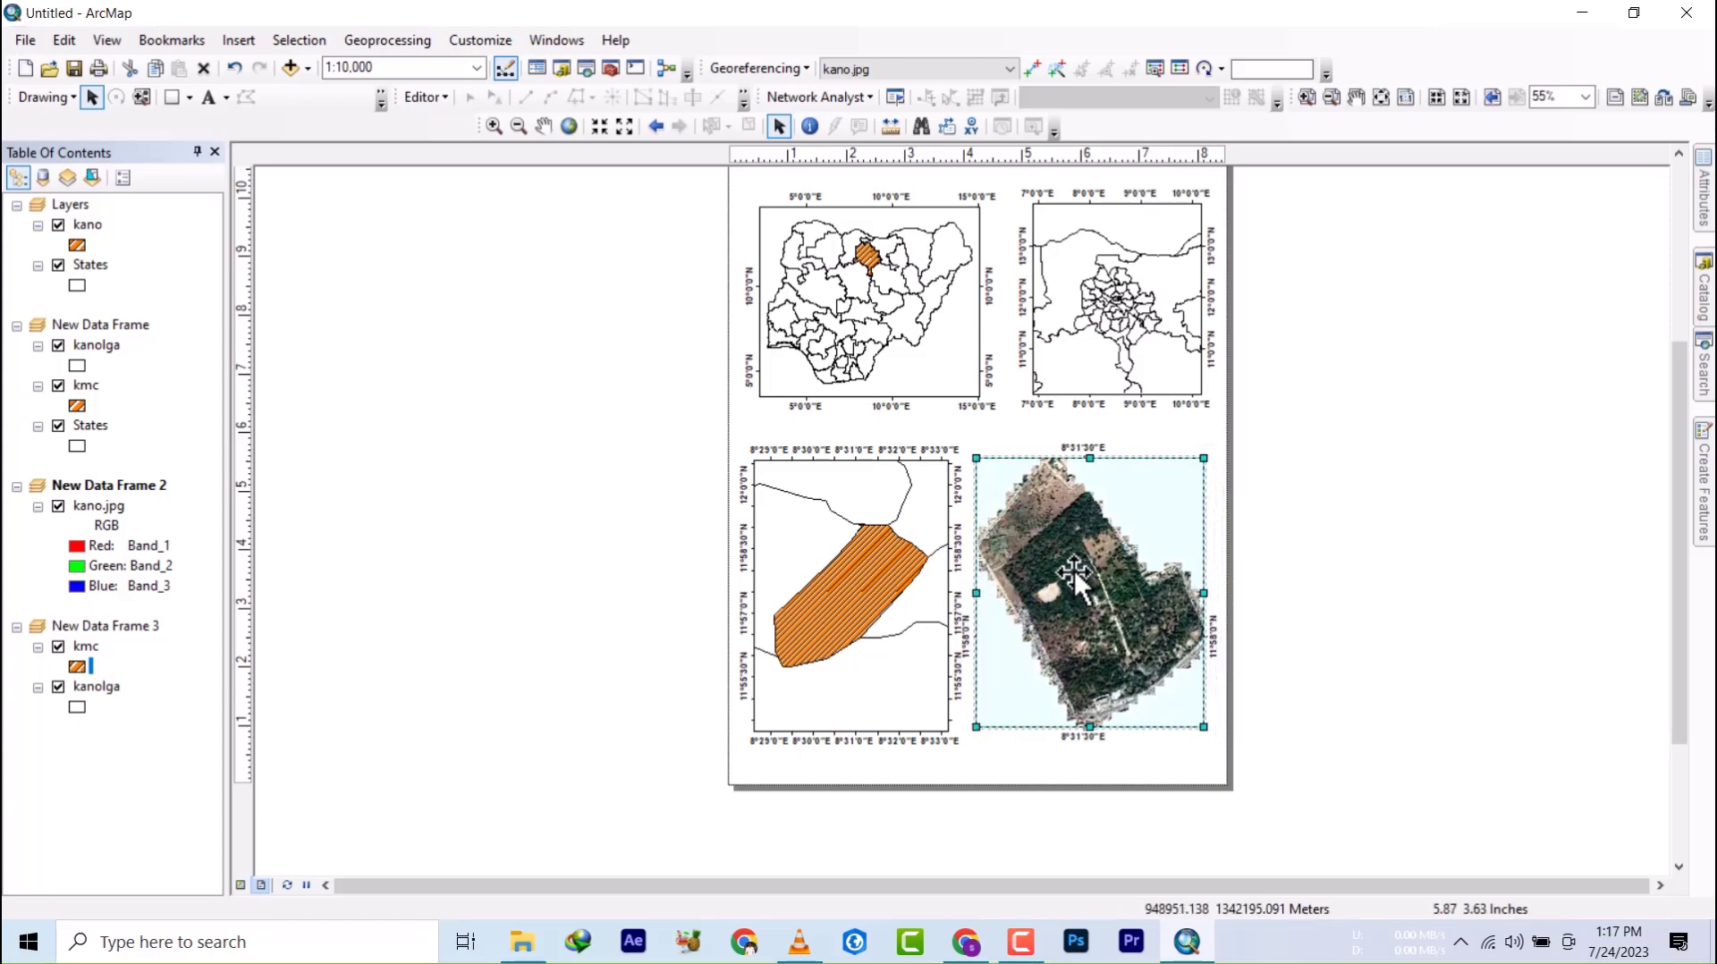
- Narrow the kmc data frame slightly to leave room between its graticule labels and those of the image frame
{"action": "left_click", "coordinate": [892, 583]}
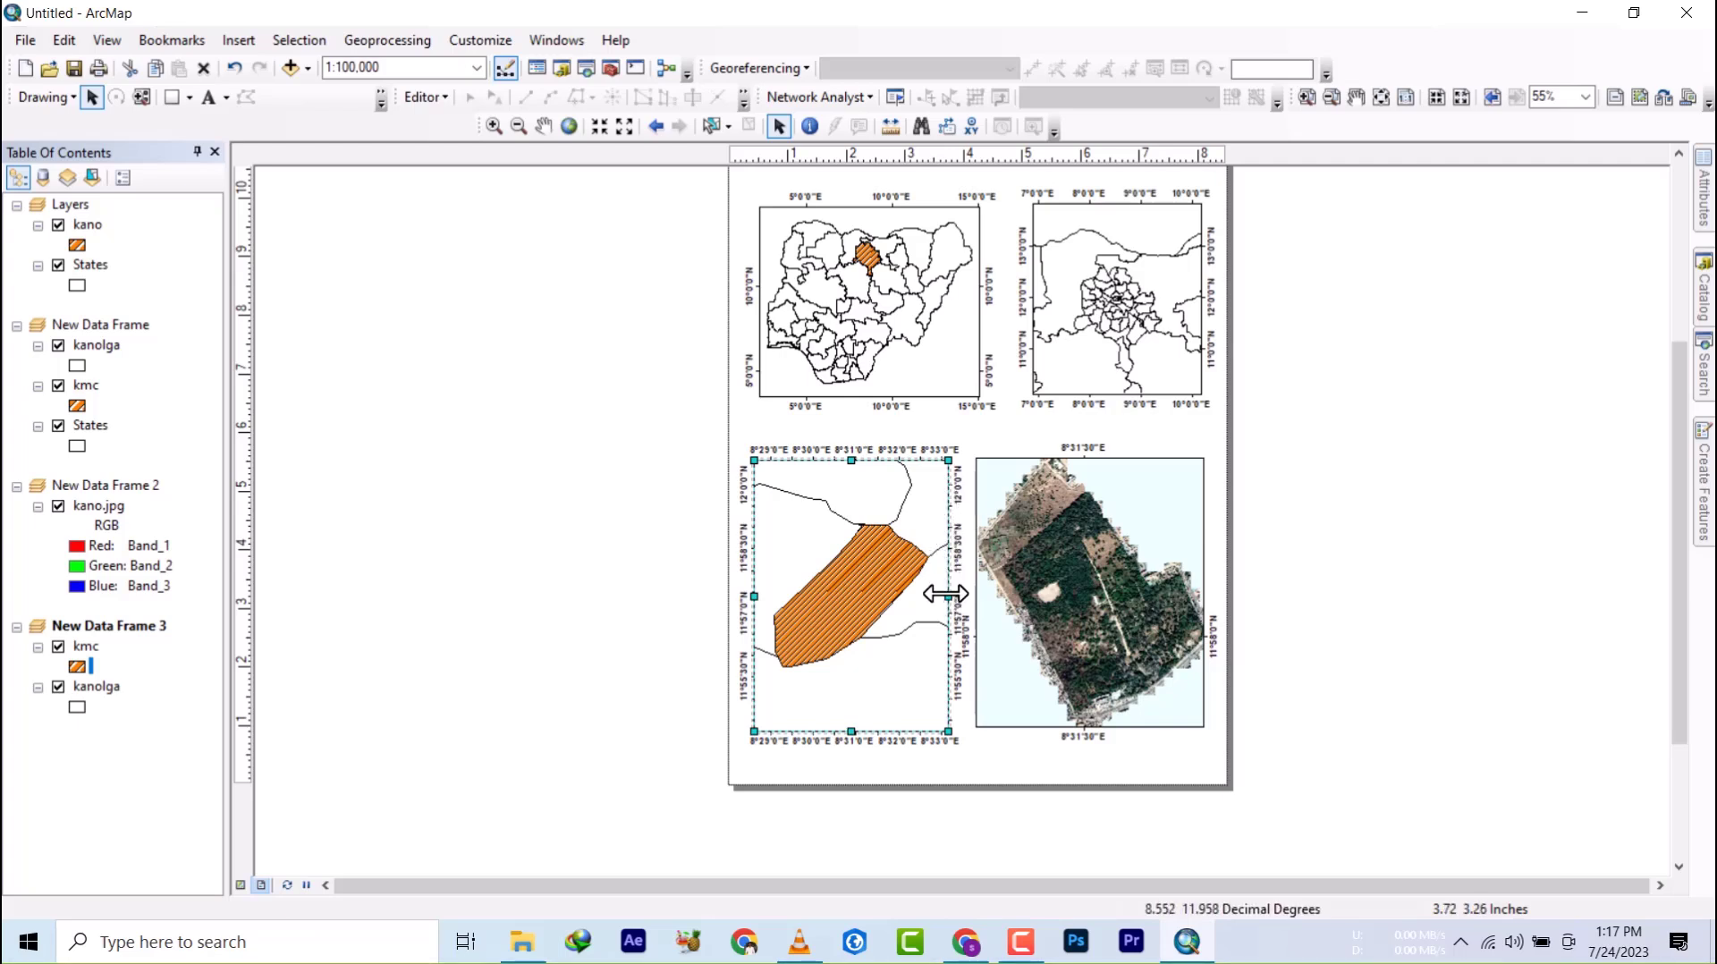
{"action": "left_click_drag", "start_coordinate": [946, 594], "coordinate": [942, 593]}
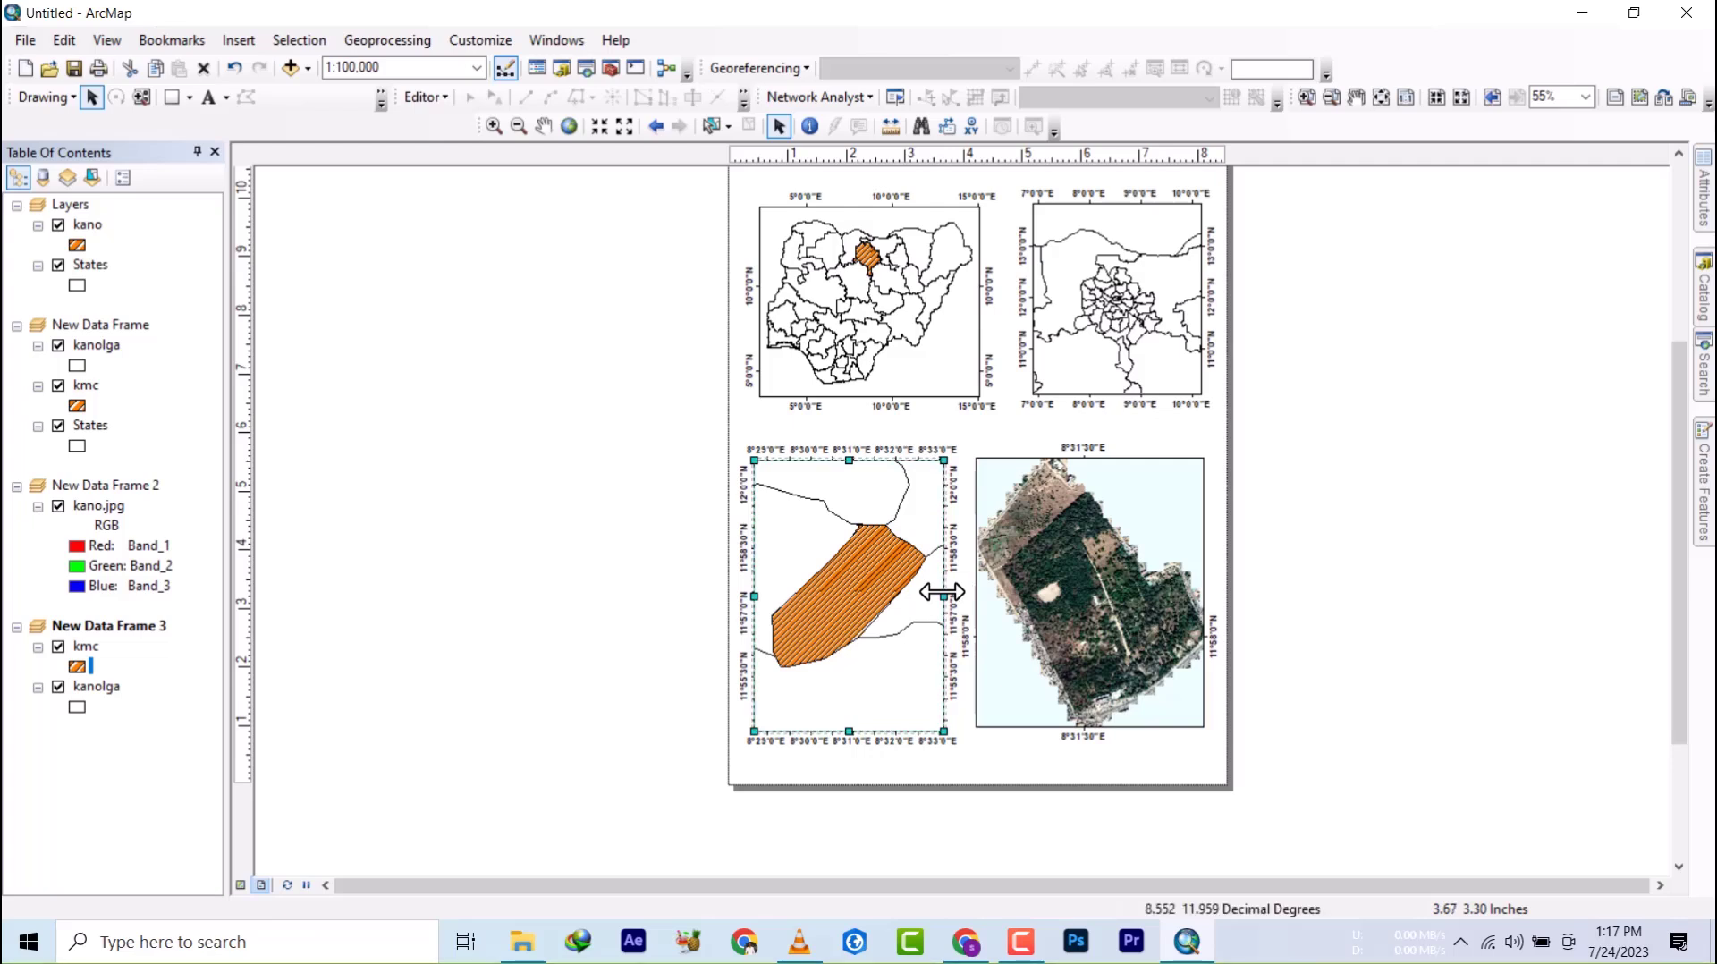
{"action": "left_click_drag", "start_coordinate": [943, 592], "coordinate": [939, 592]}
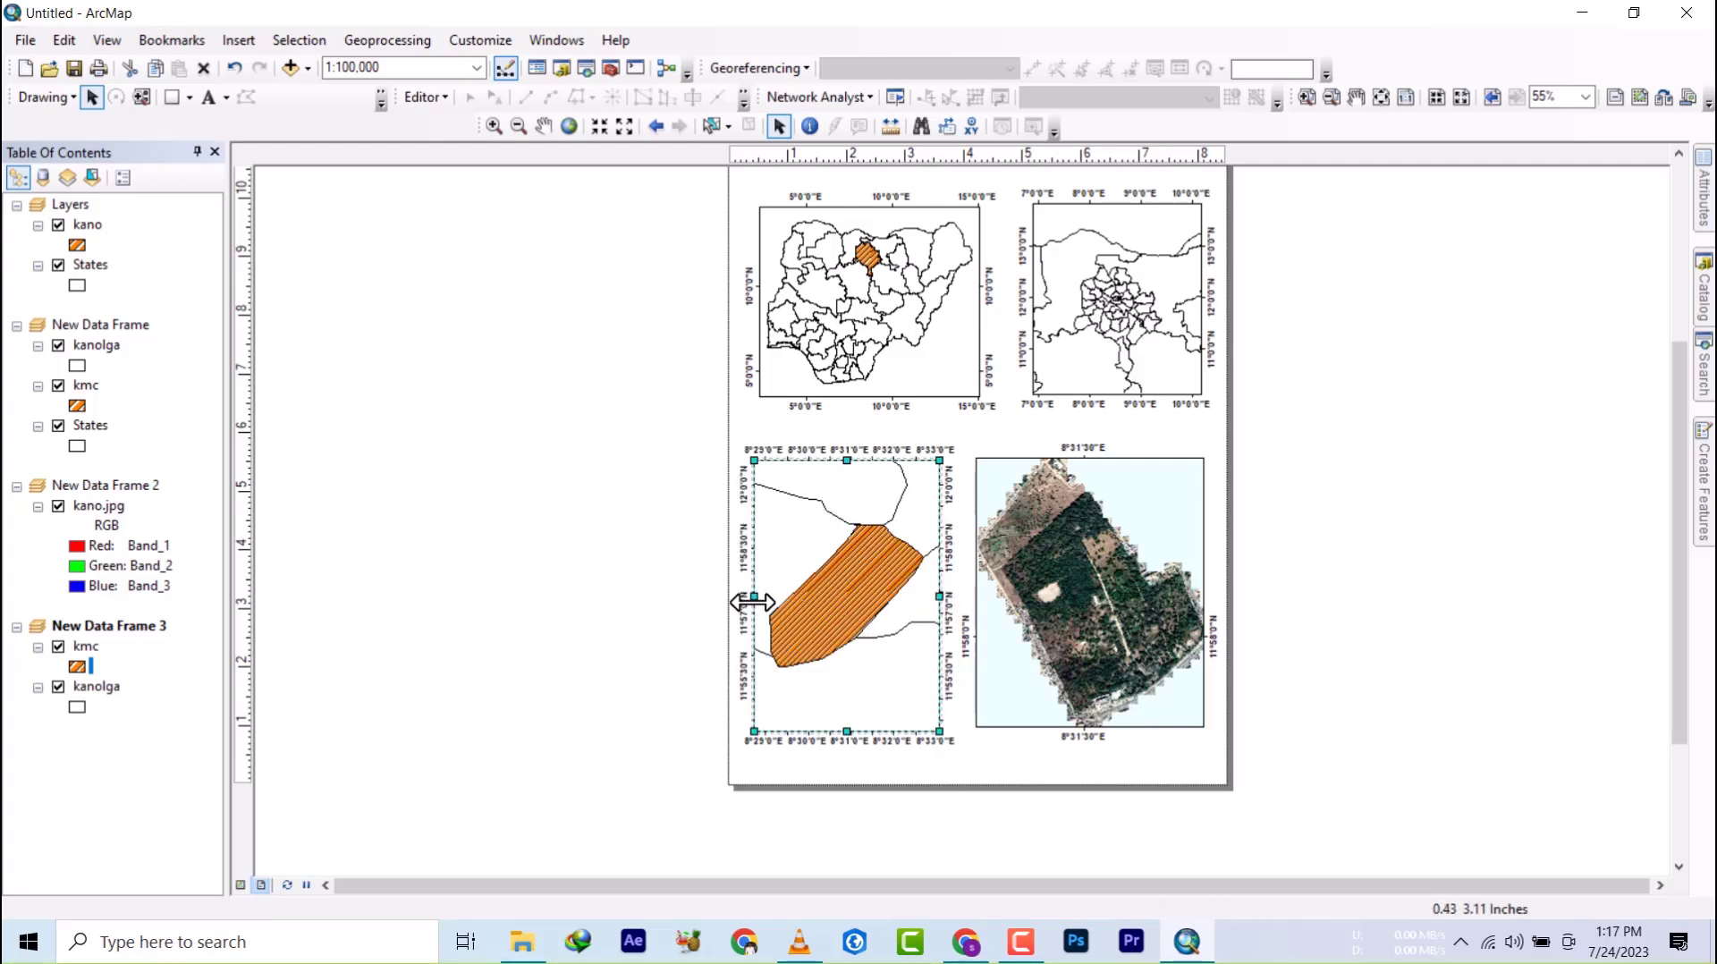
{"action": "left_click_drag", "start_coordinate": [752, 596], "coordinate": [822, 586]}
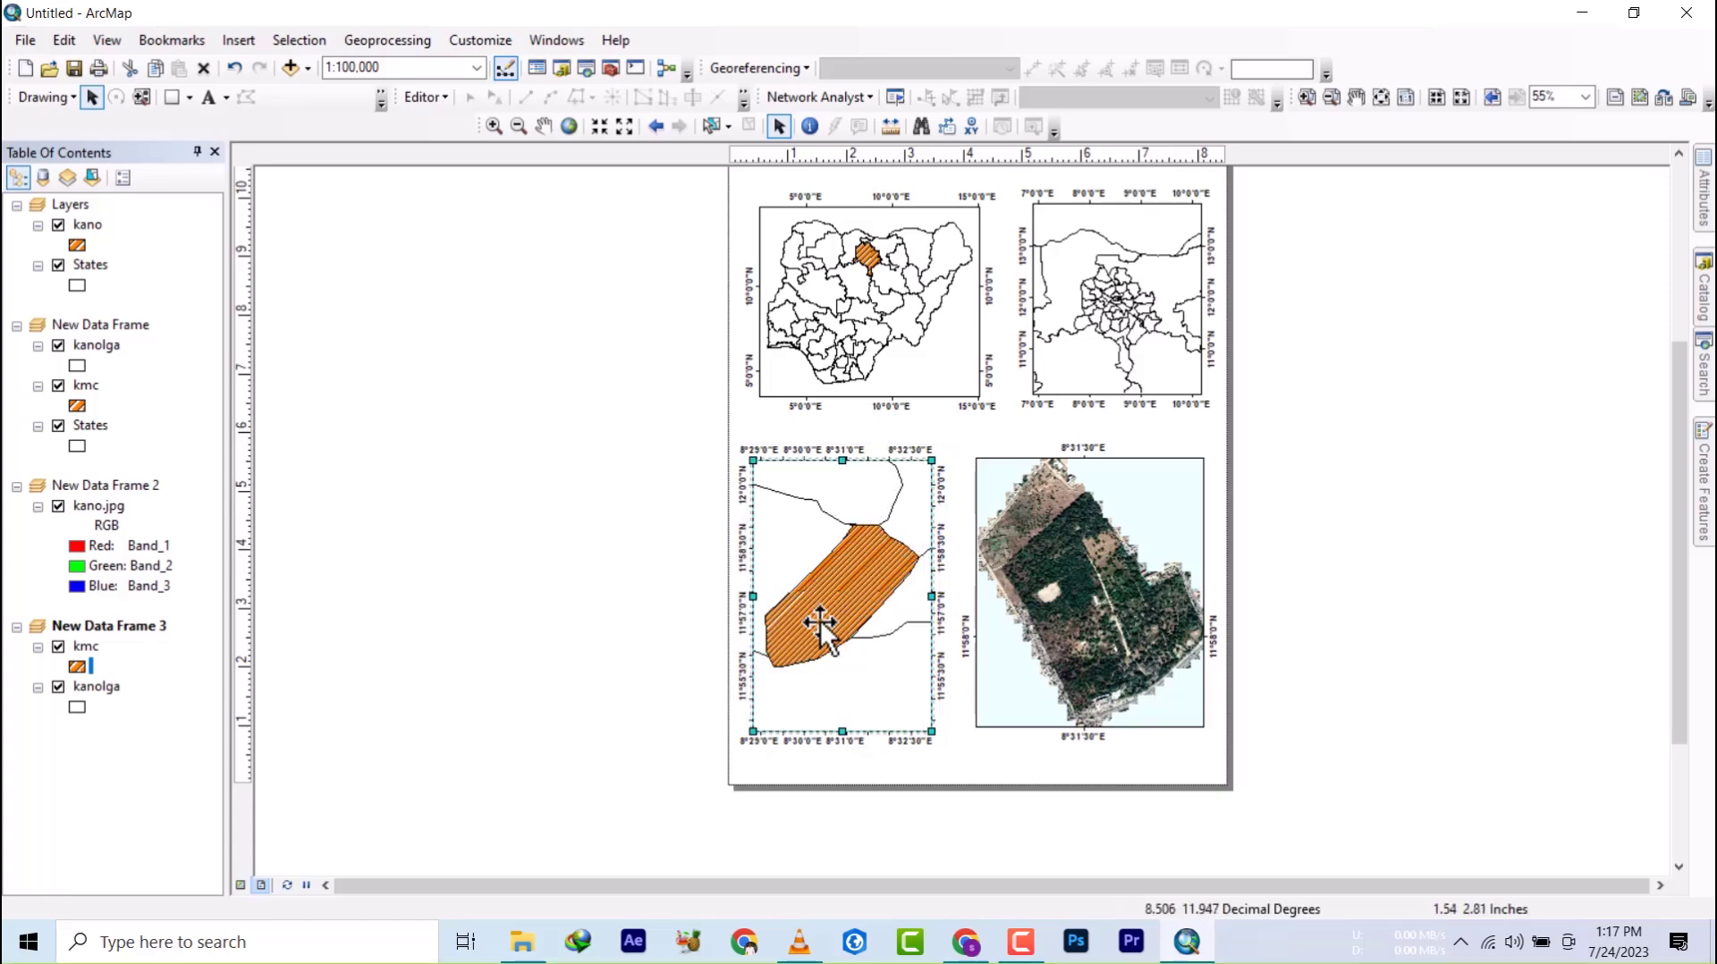
- Examine the kmc frame's graticule labels and preview the Kano local government frame without its States layer
{"action": "scroll", "coordinate": [813, 746], "scroll_direction": "down", "scroll_amount": 2}
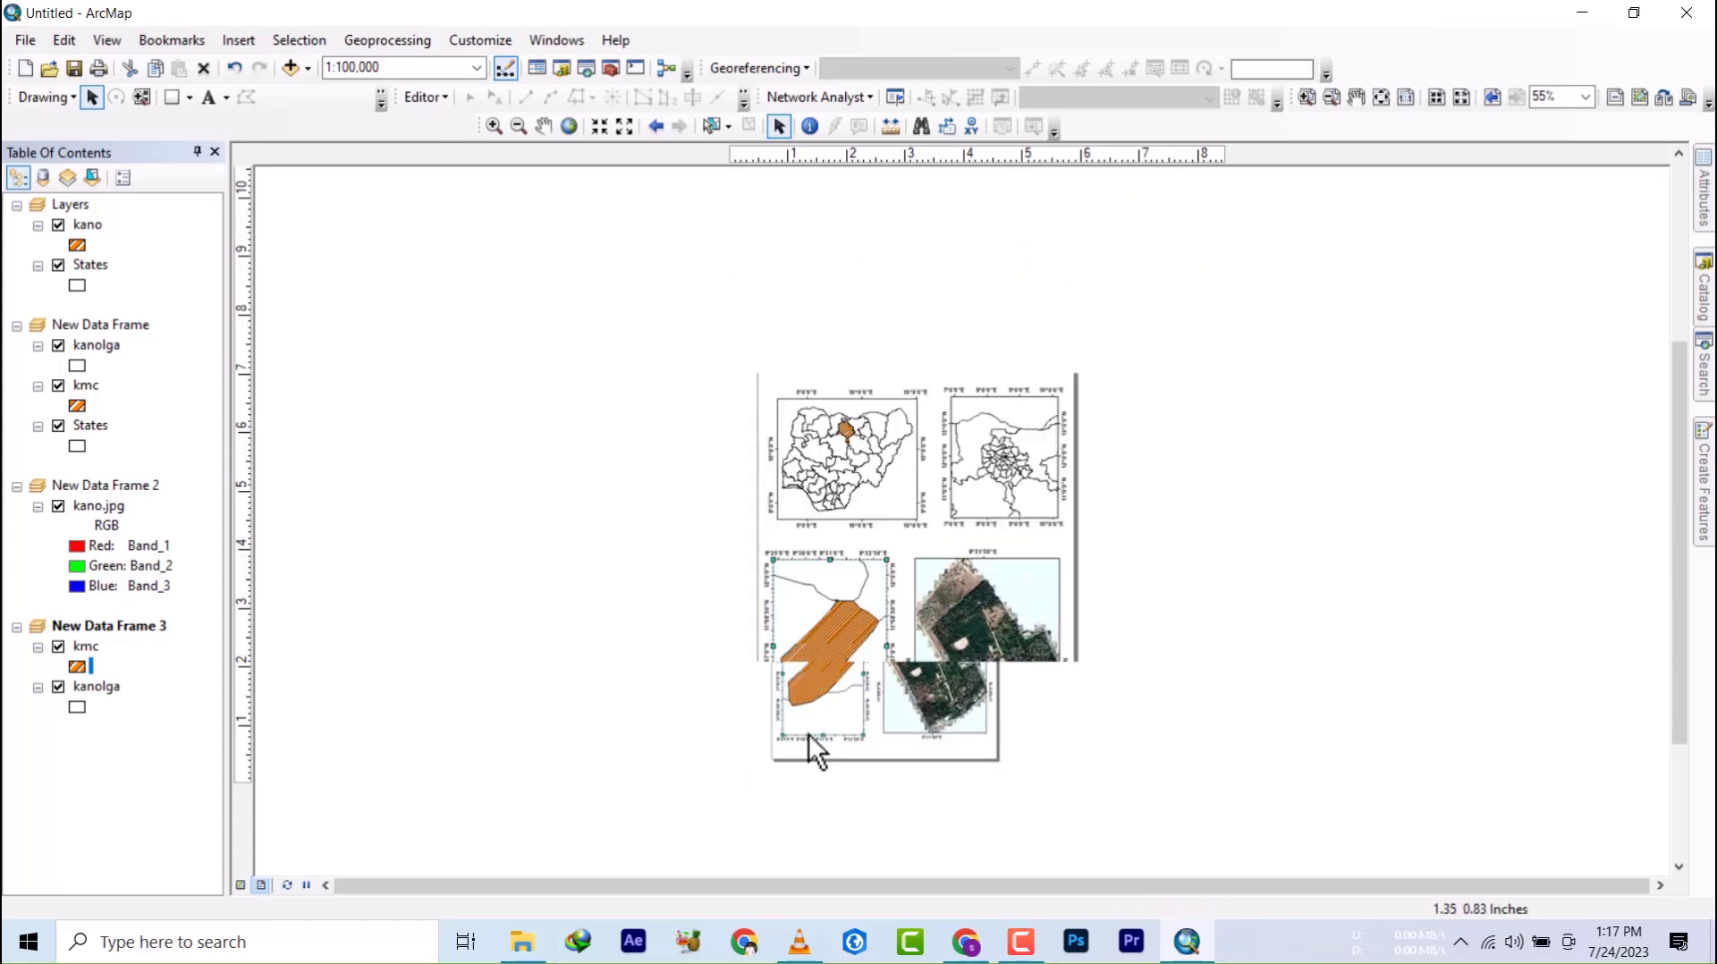
{"action": "scroll", "coordinate": [808, 733], "scroll_direction": "up", "scroll_amount": 3}
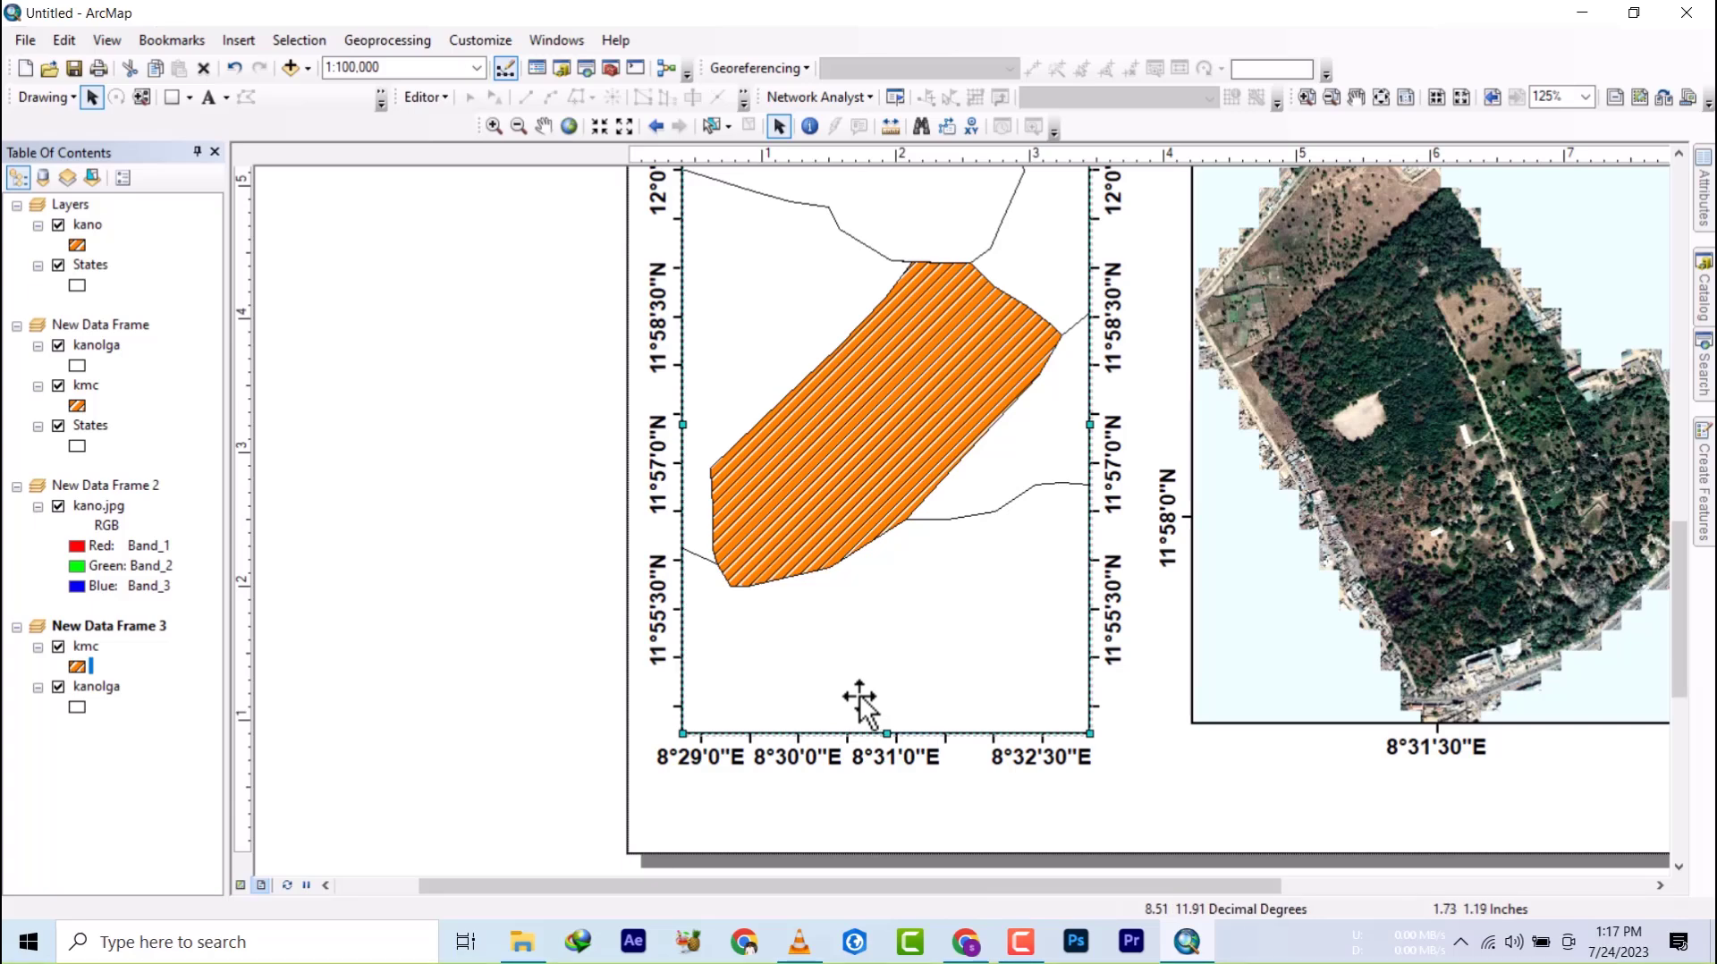
{"action": "scroll", "coordinate": [877, 661], "scroll_direction": "down", "scroll_amount": 2}
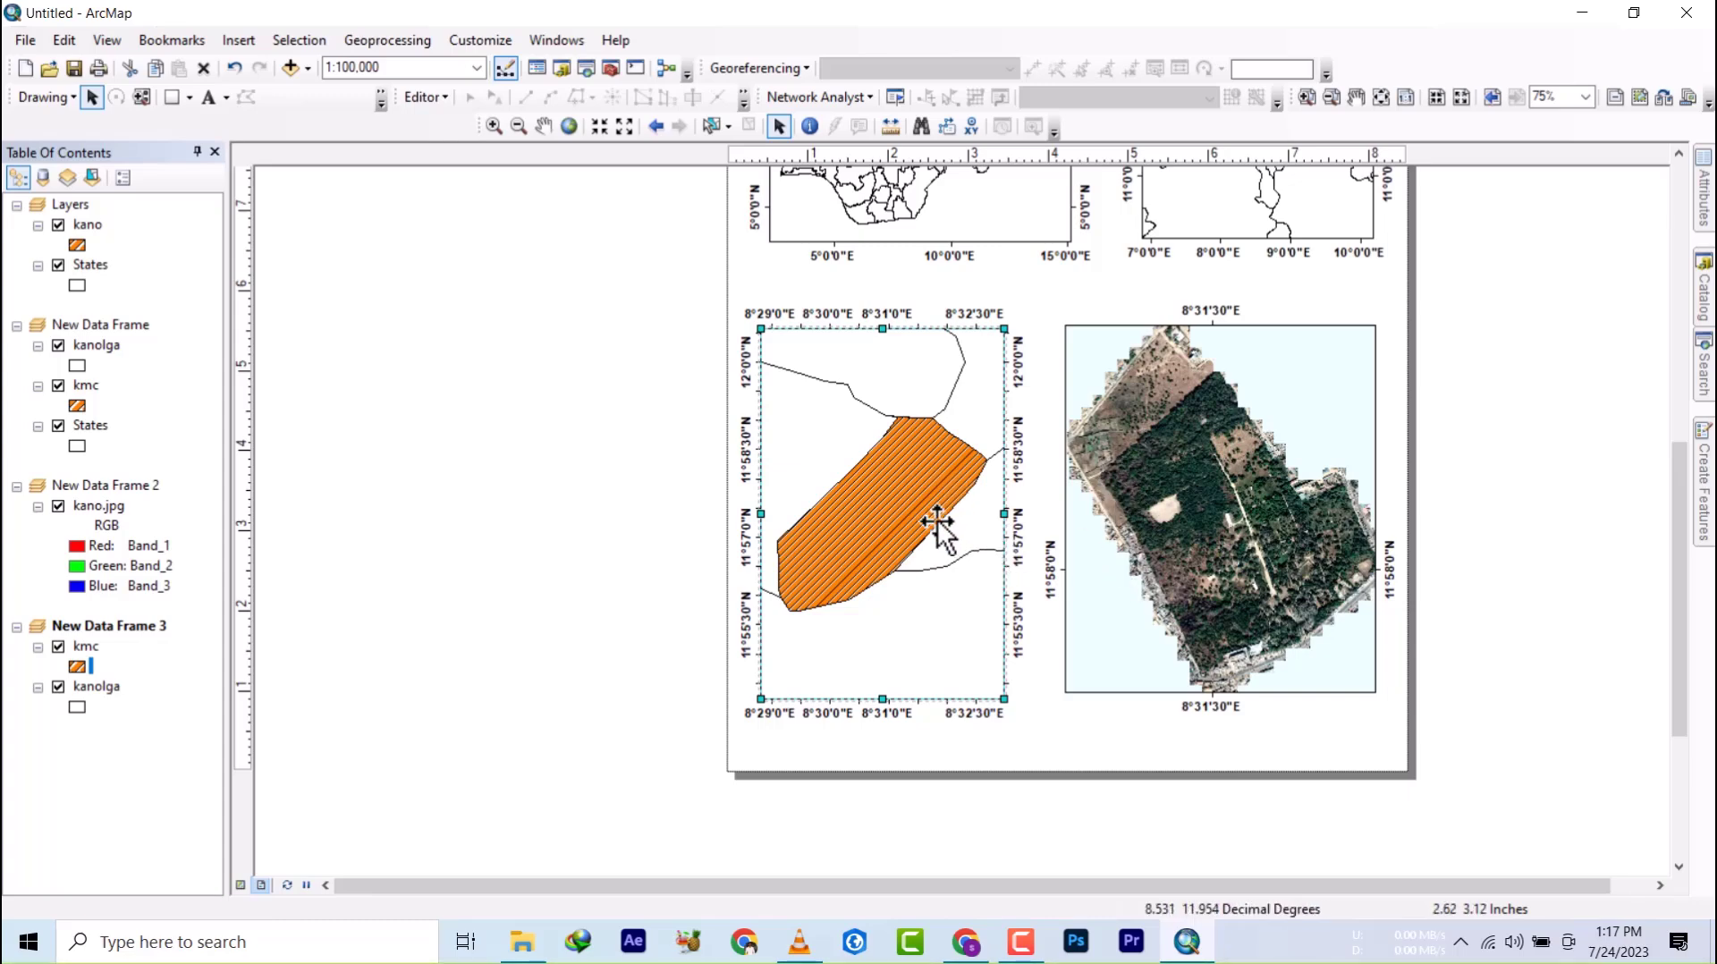
{"action": "scroll", "coordinate": [932, 478], "scroll_direction": "up", "scroll_amount": 2}
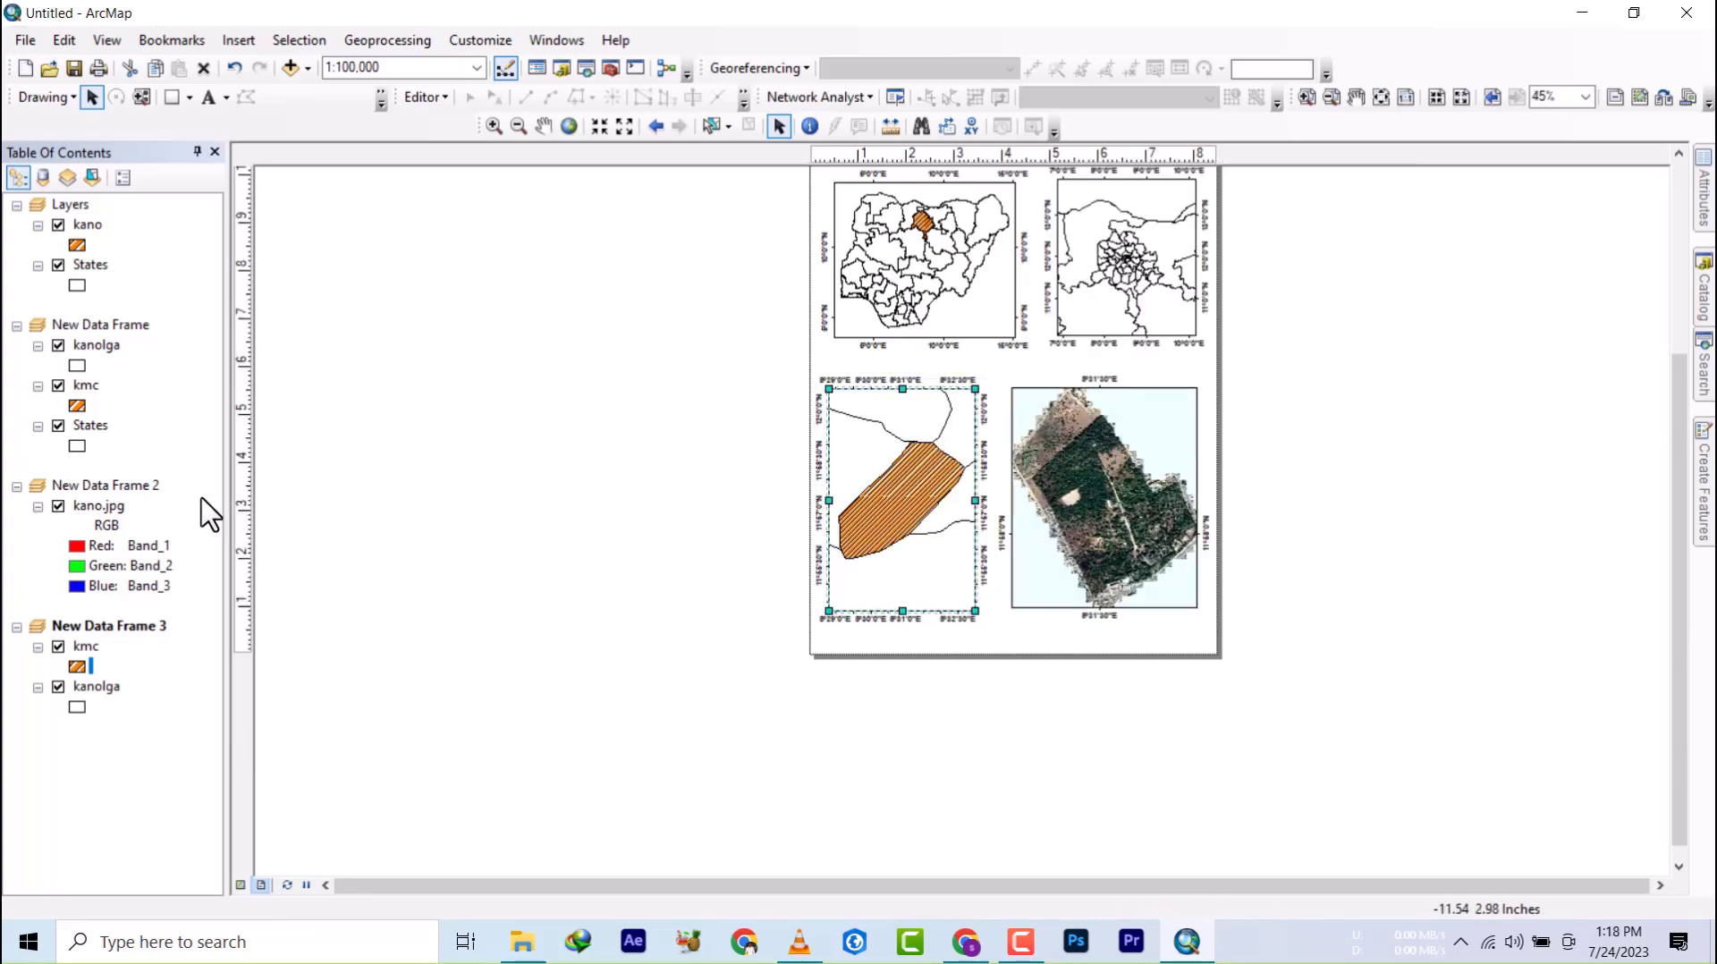
{"action": "left_click", "coordinate": [59, 427]}
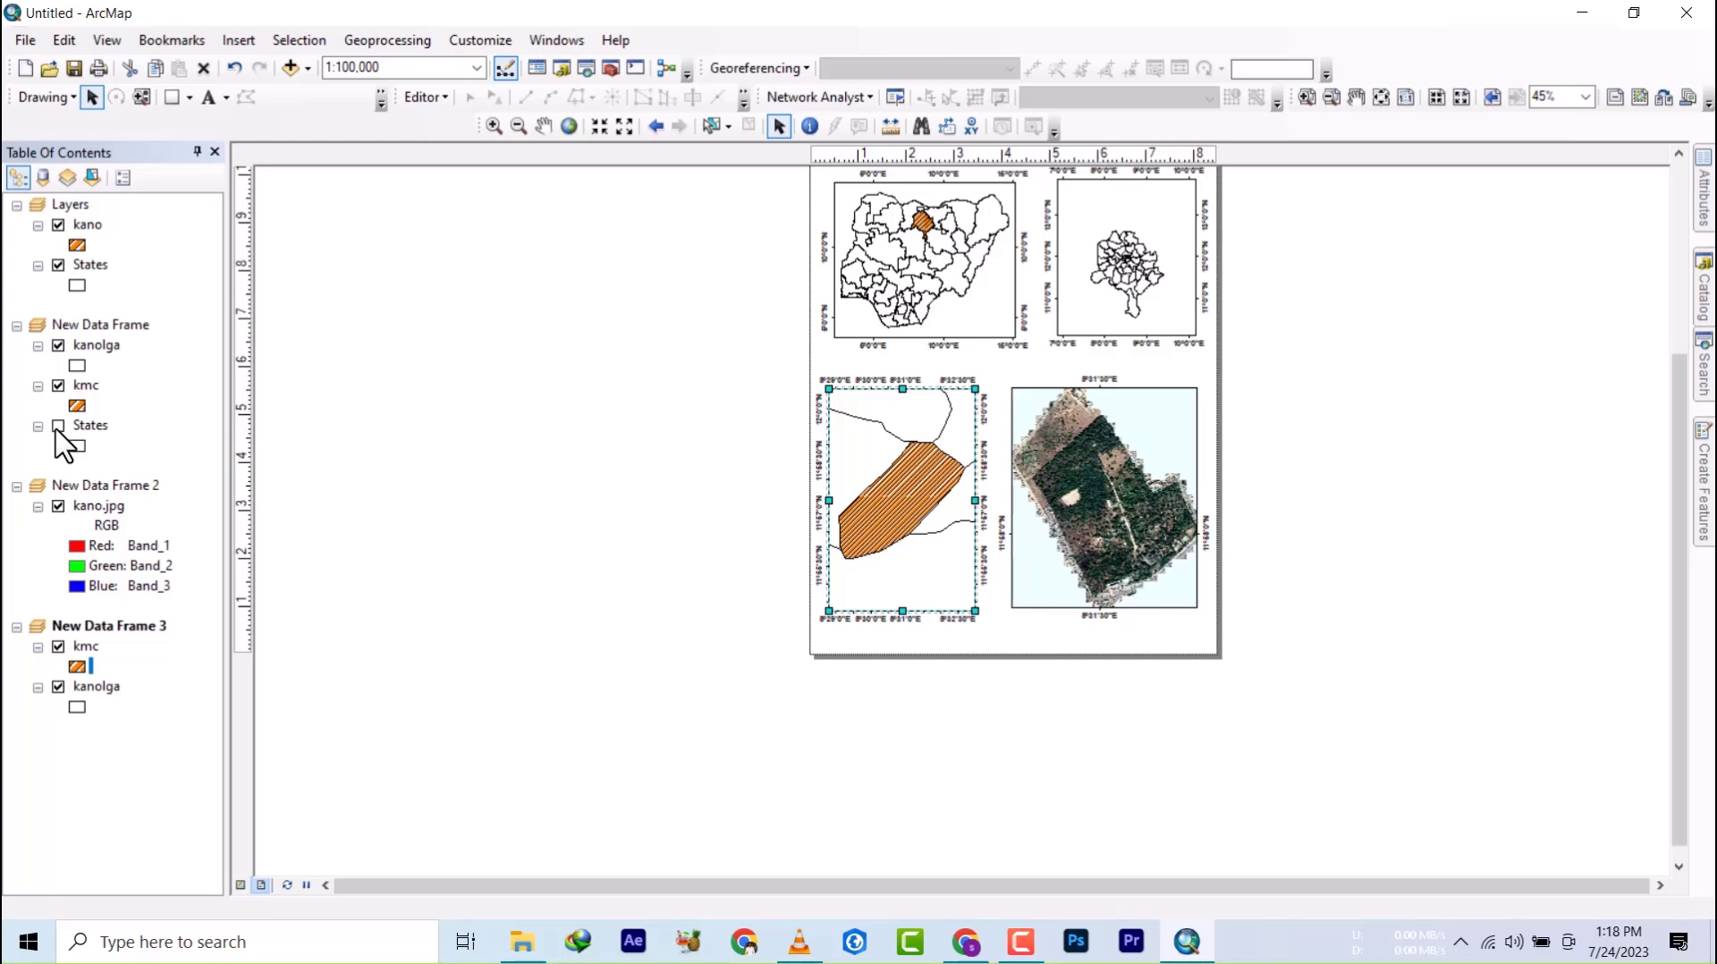
{"action": "left_click", "coordinate": [59, 426]}
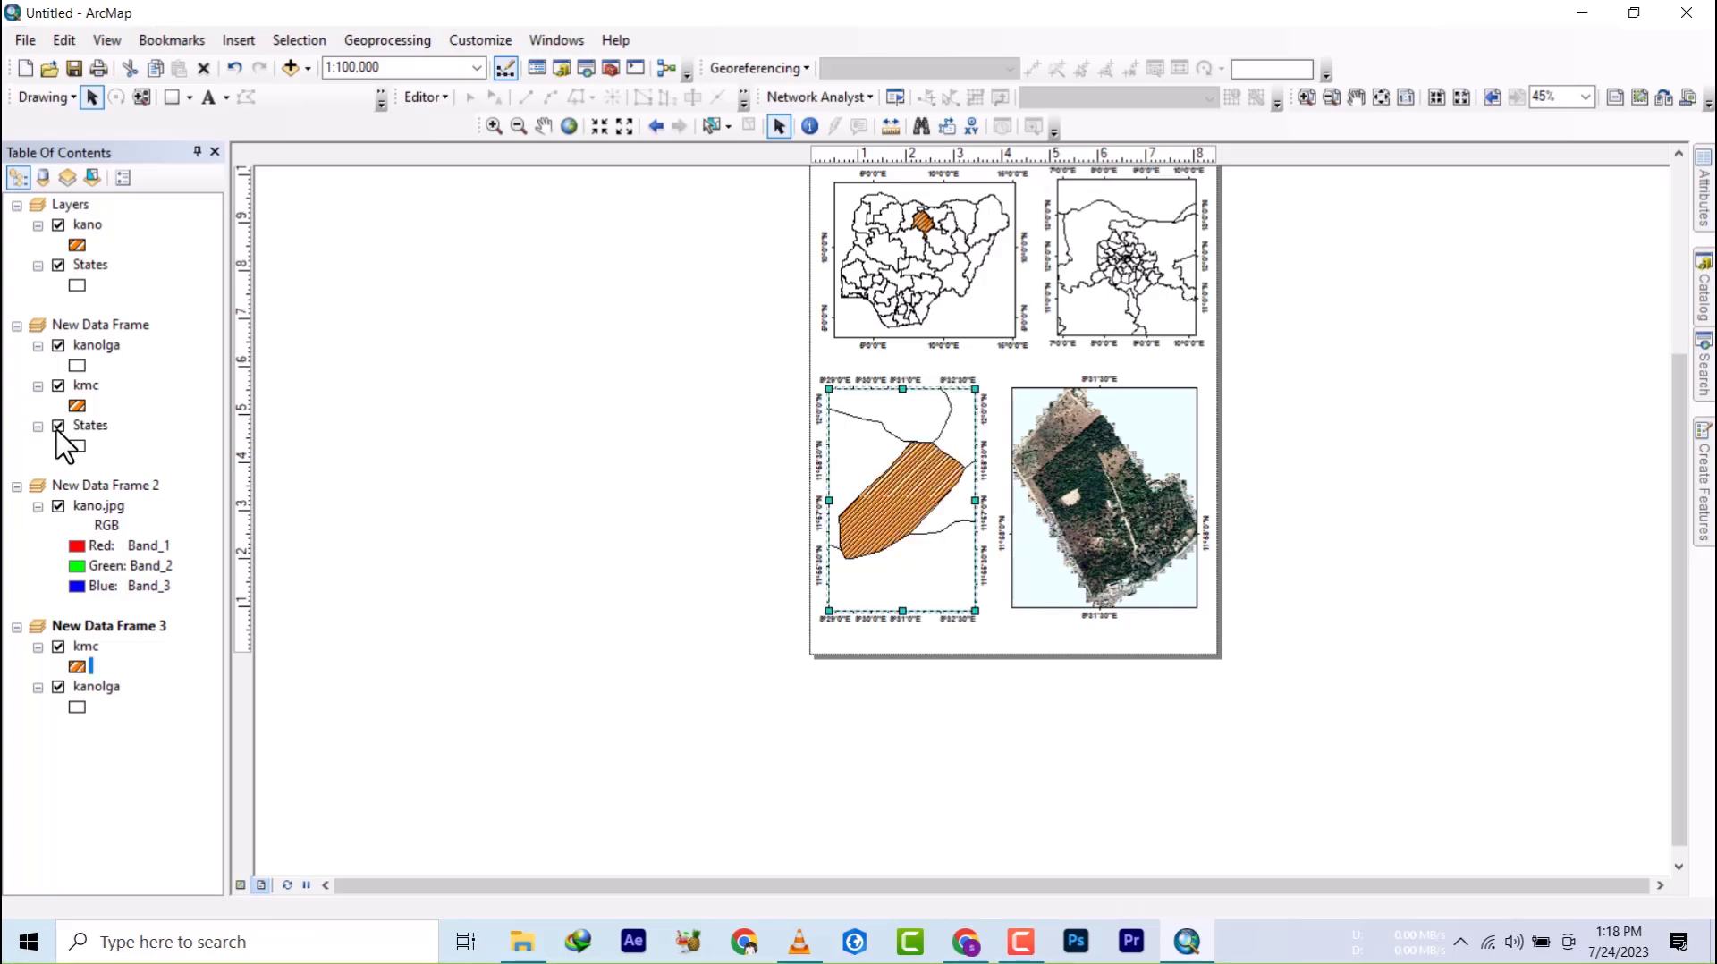
- Turn on feature labels for the kanolga layer in New Data Frame 3, using NAME as the label field
{"action": "right_click", "coordinate": [90, 687]}
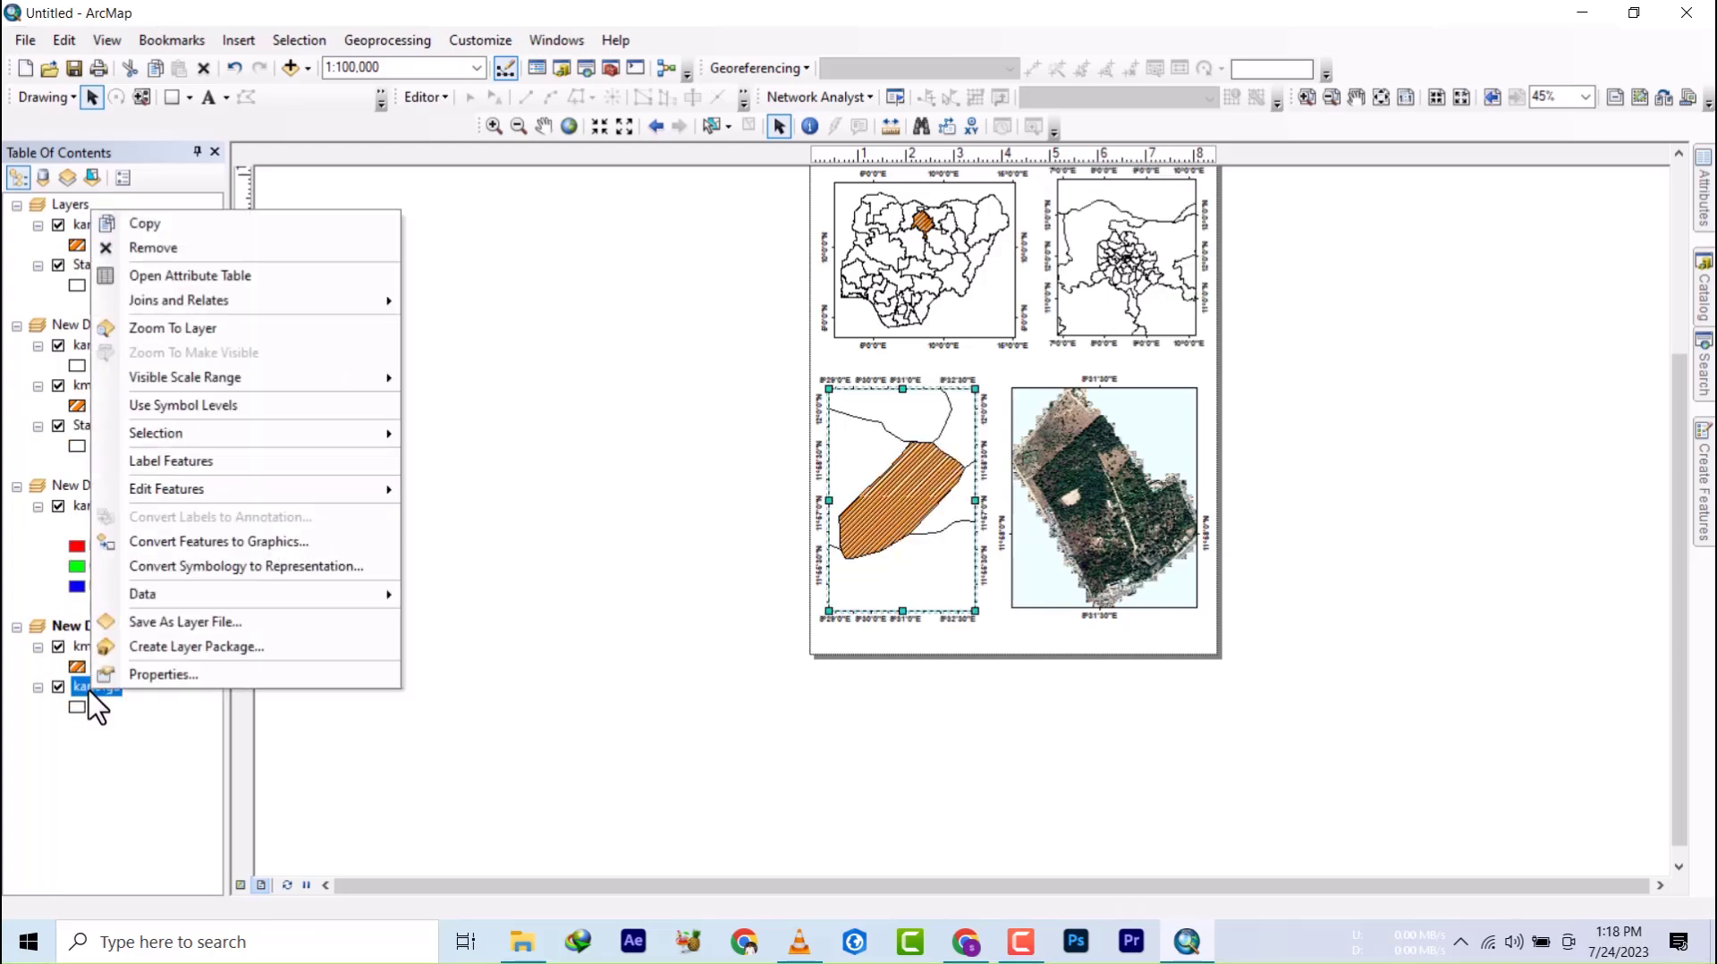
{"action": "left_click", "coordinate": [161, 675]}
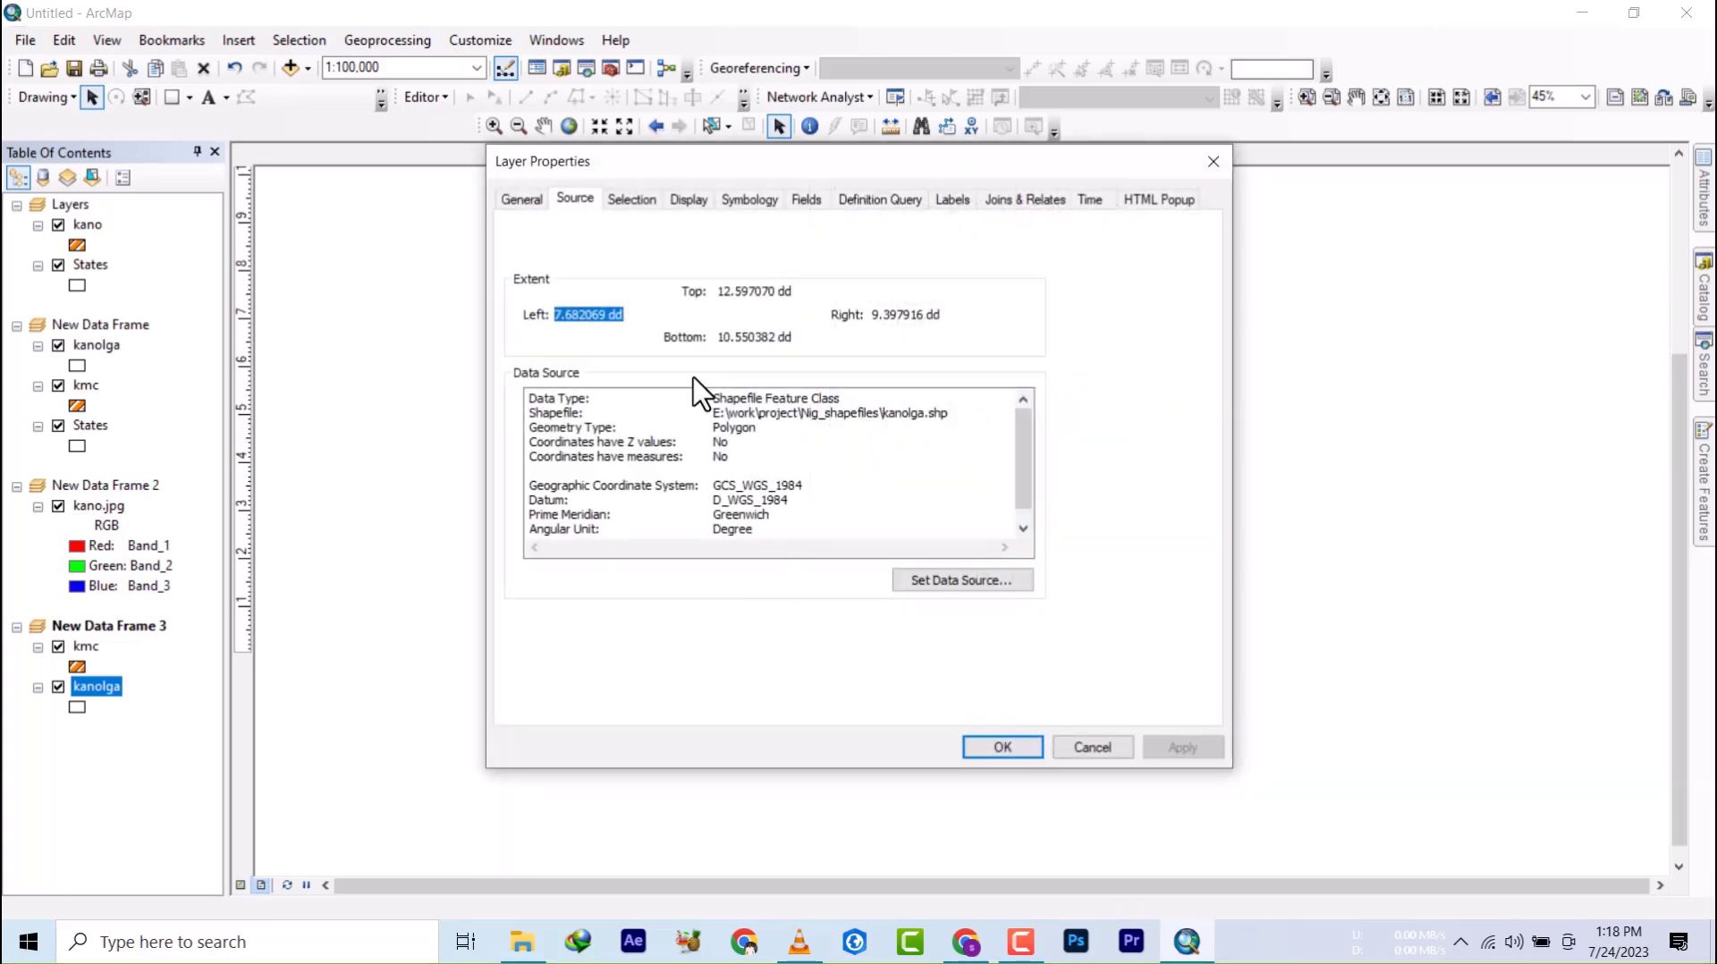
{"action": "left_click", "coordinate": [951, 201]}
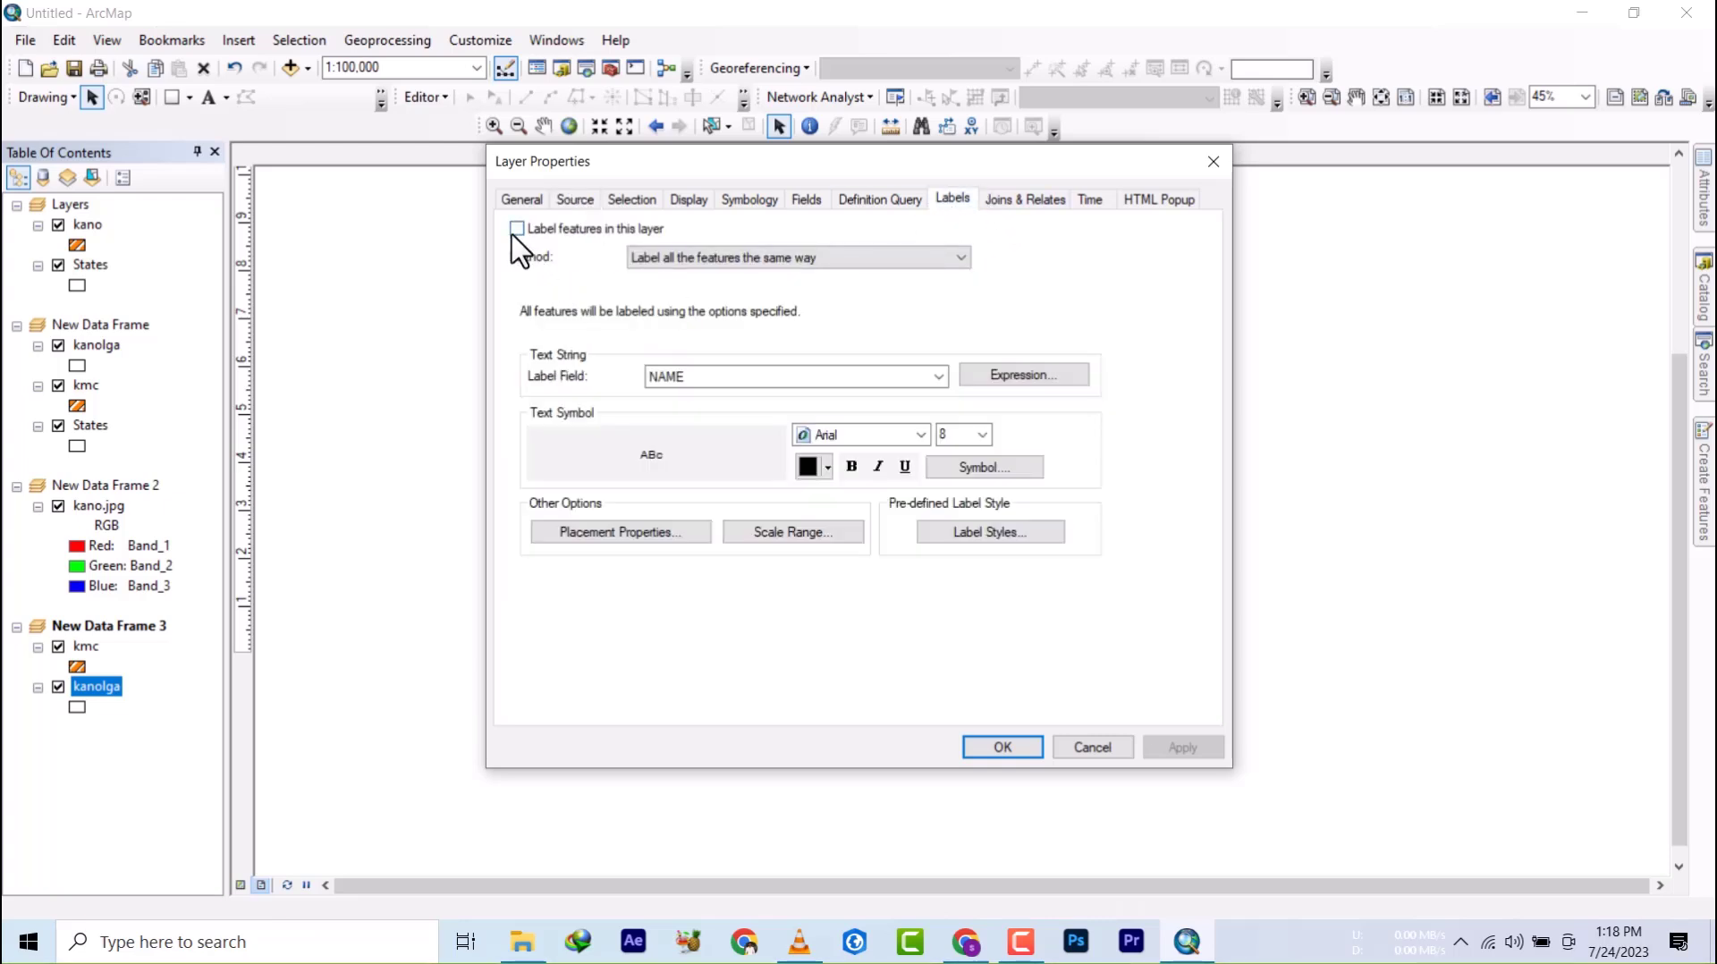
{"action": "left_click", "coordinate": [517, 229]}
{"action": "left_click", "coordinate": [907, 379]}
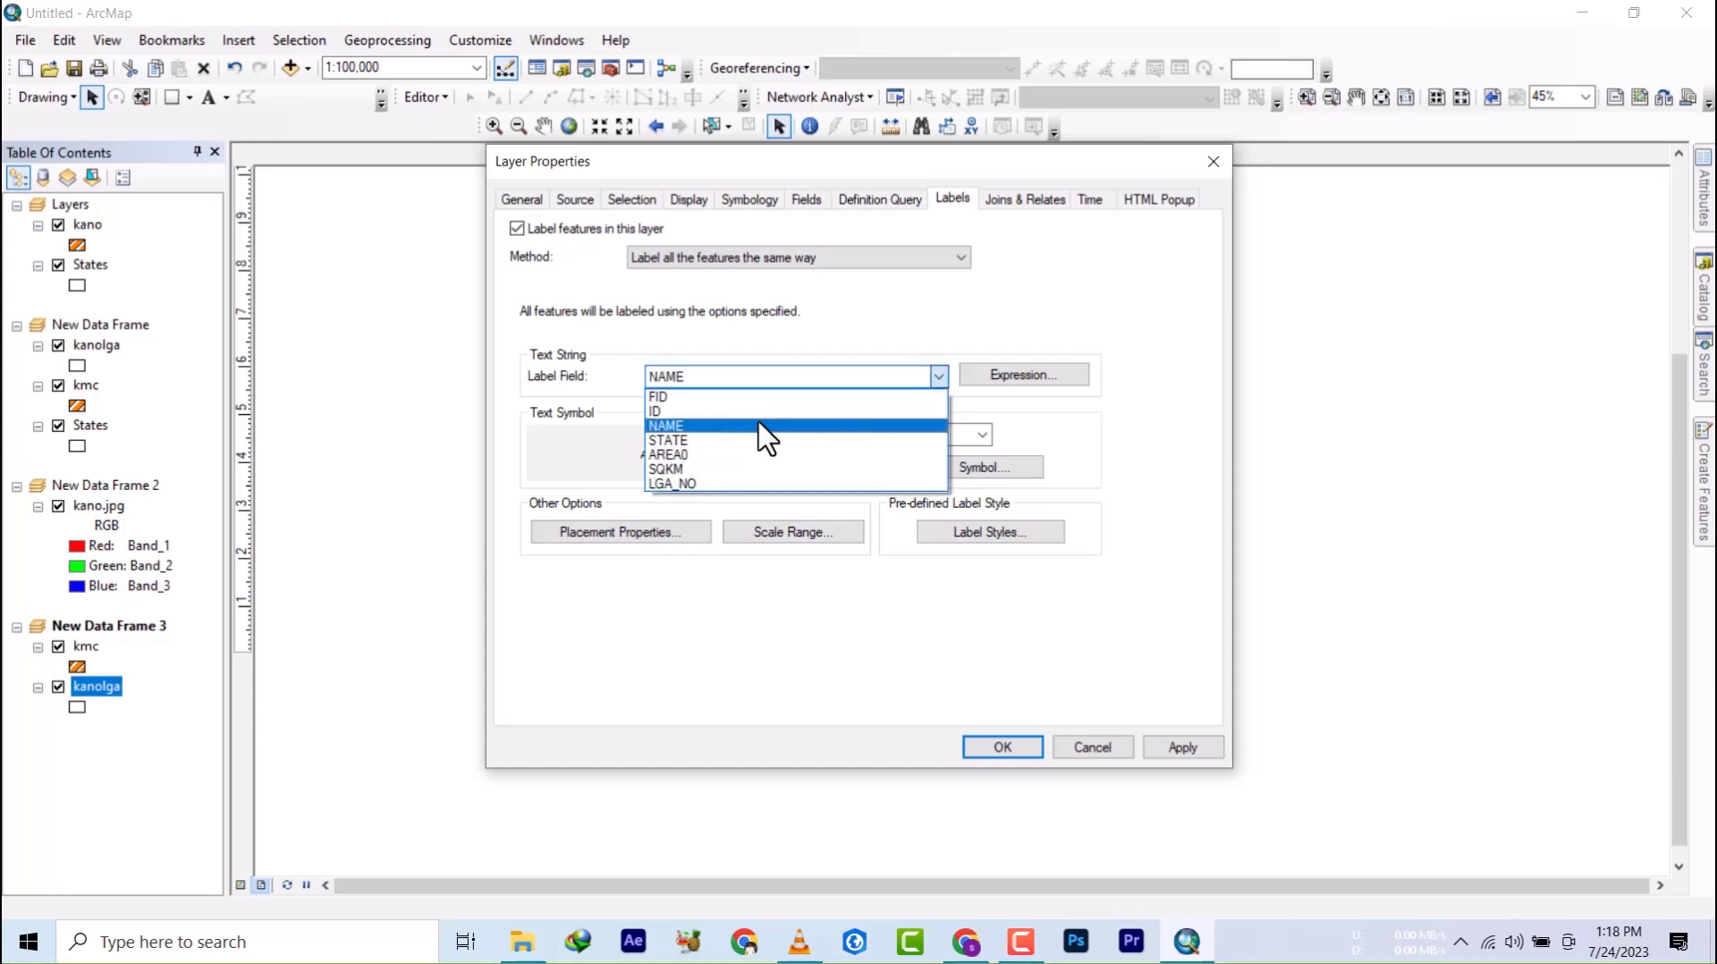
{"action": "left_click", "coordinate": [720, 427]}
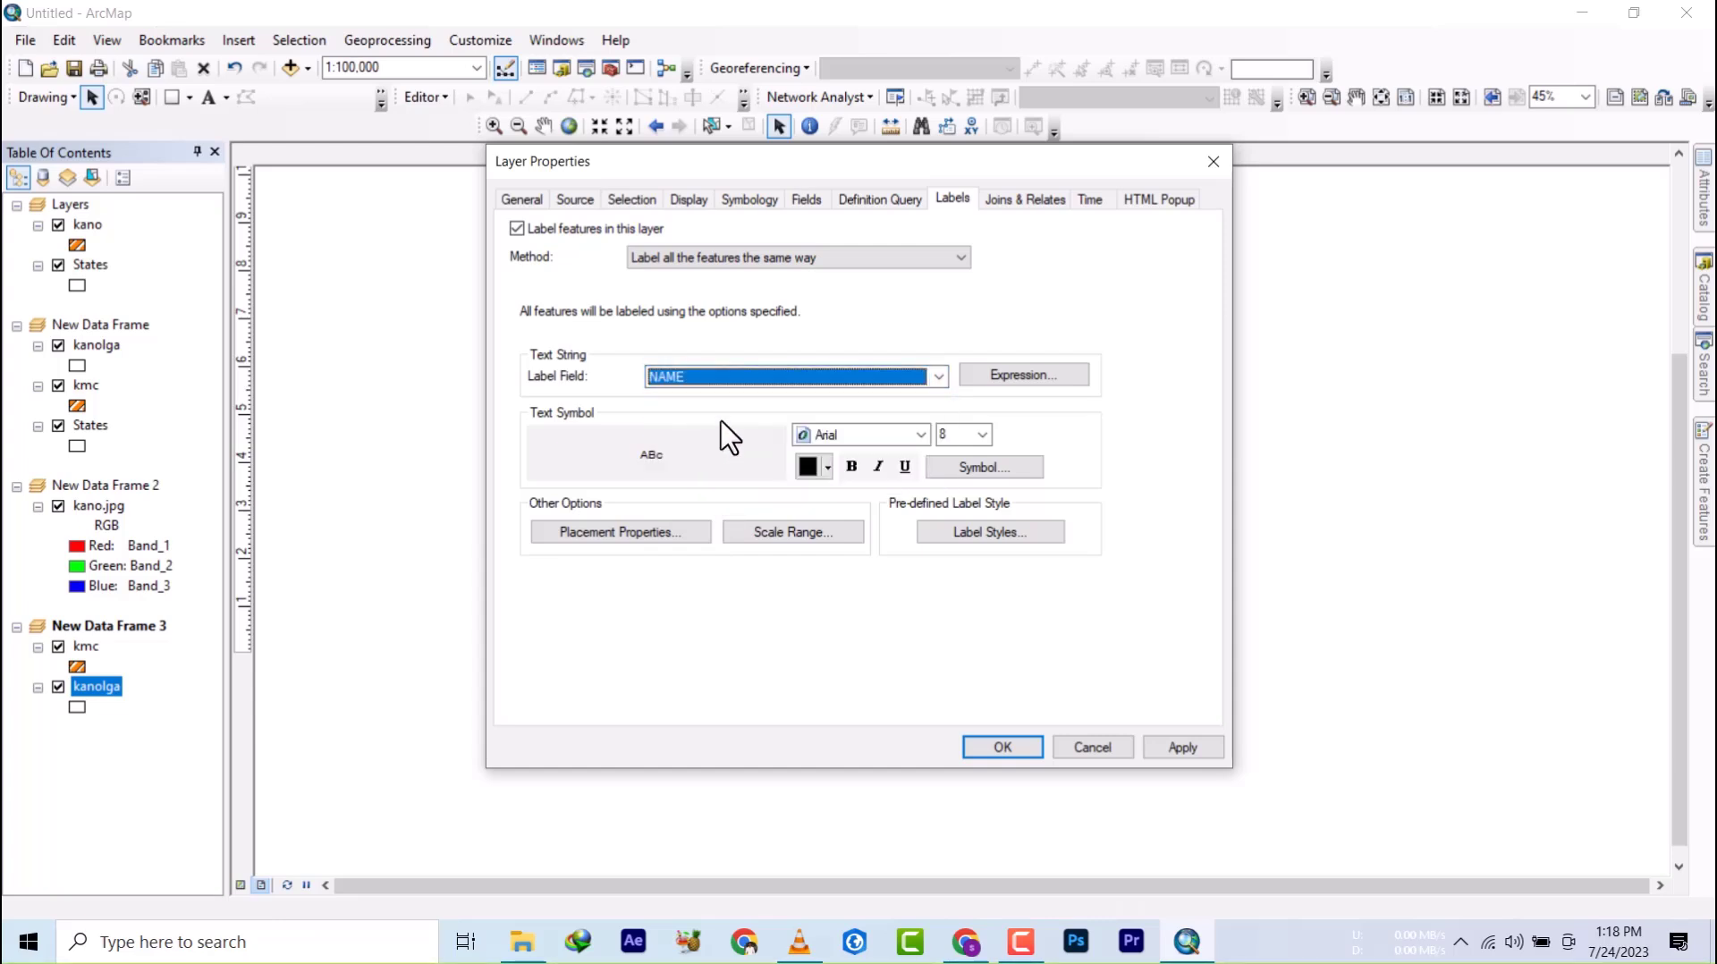
- Make the kanolga labels bold, place them only inside polygons, and apply them to the kmc map
{"action": "left_click", "coordinate": [852, 466]}
{"action": "left_click", "coordinate": [687, 533]}
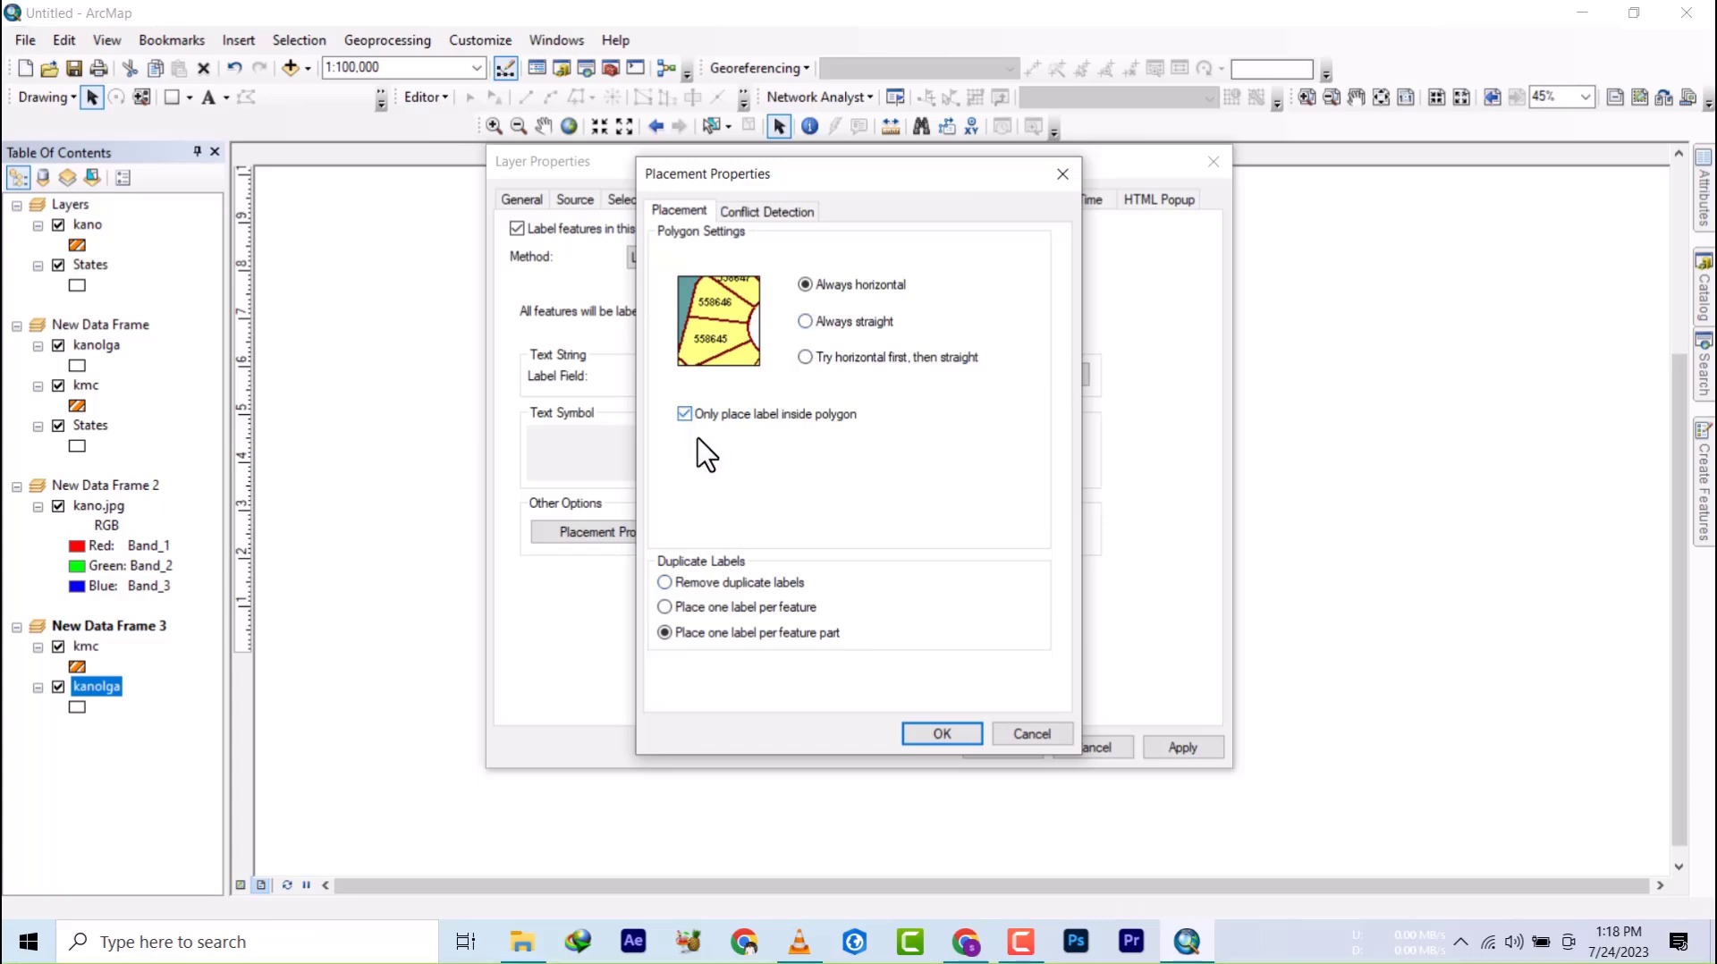
{"action": "left_click", "coordinate": [930, 734]}
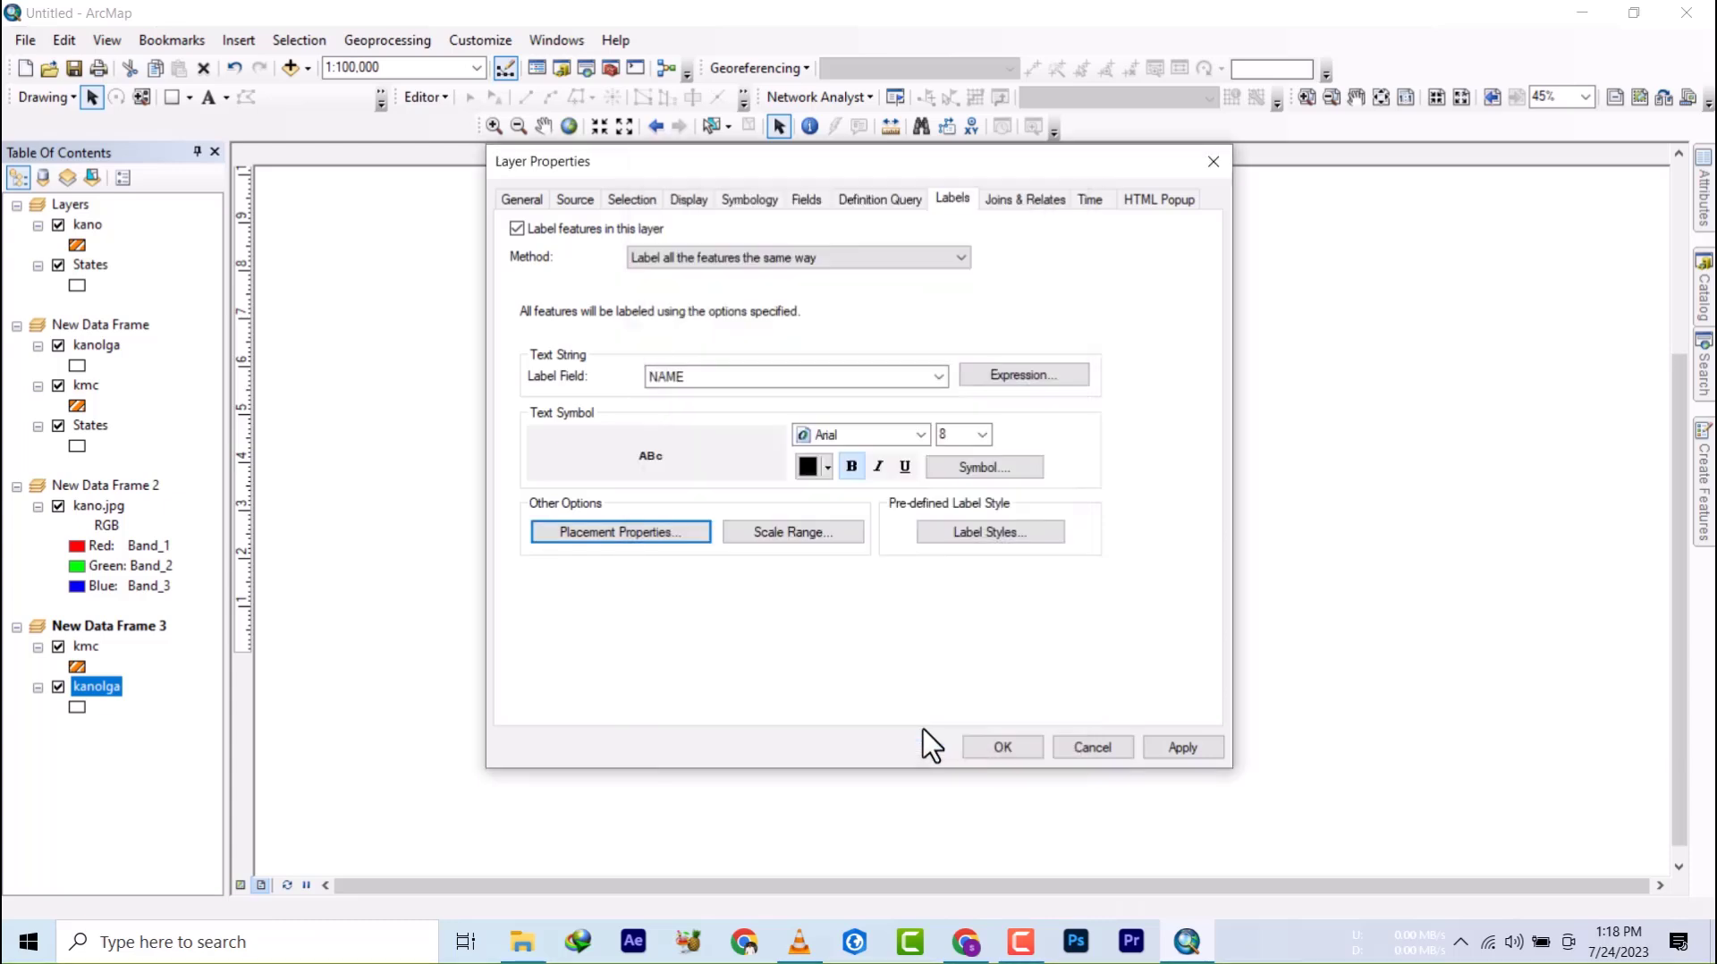
{"action": "left_click", "coordinate": [998, 739]}
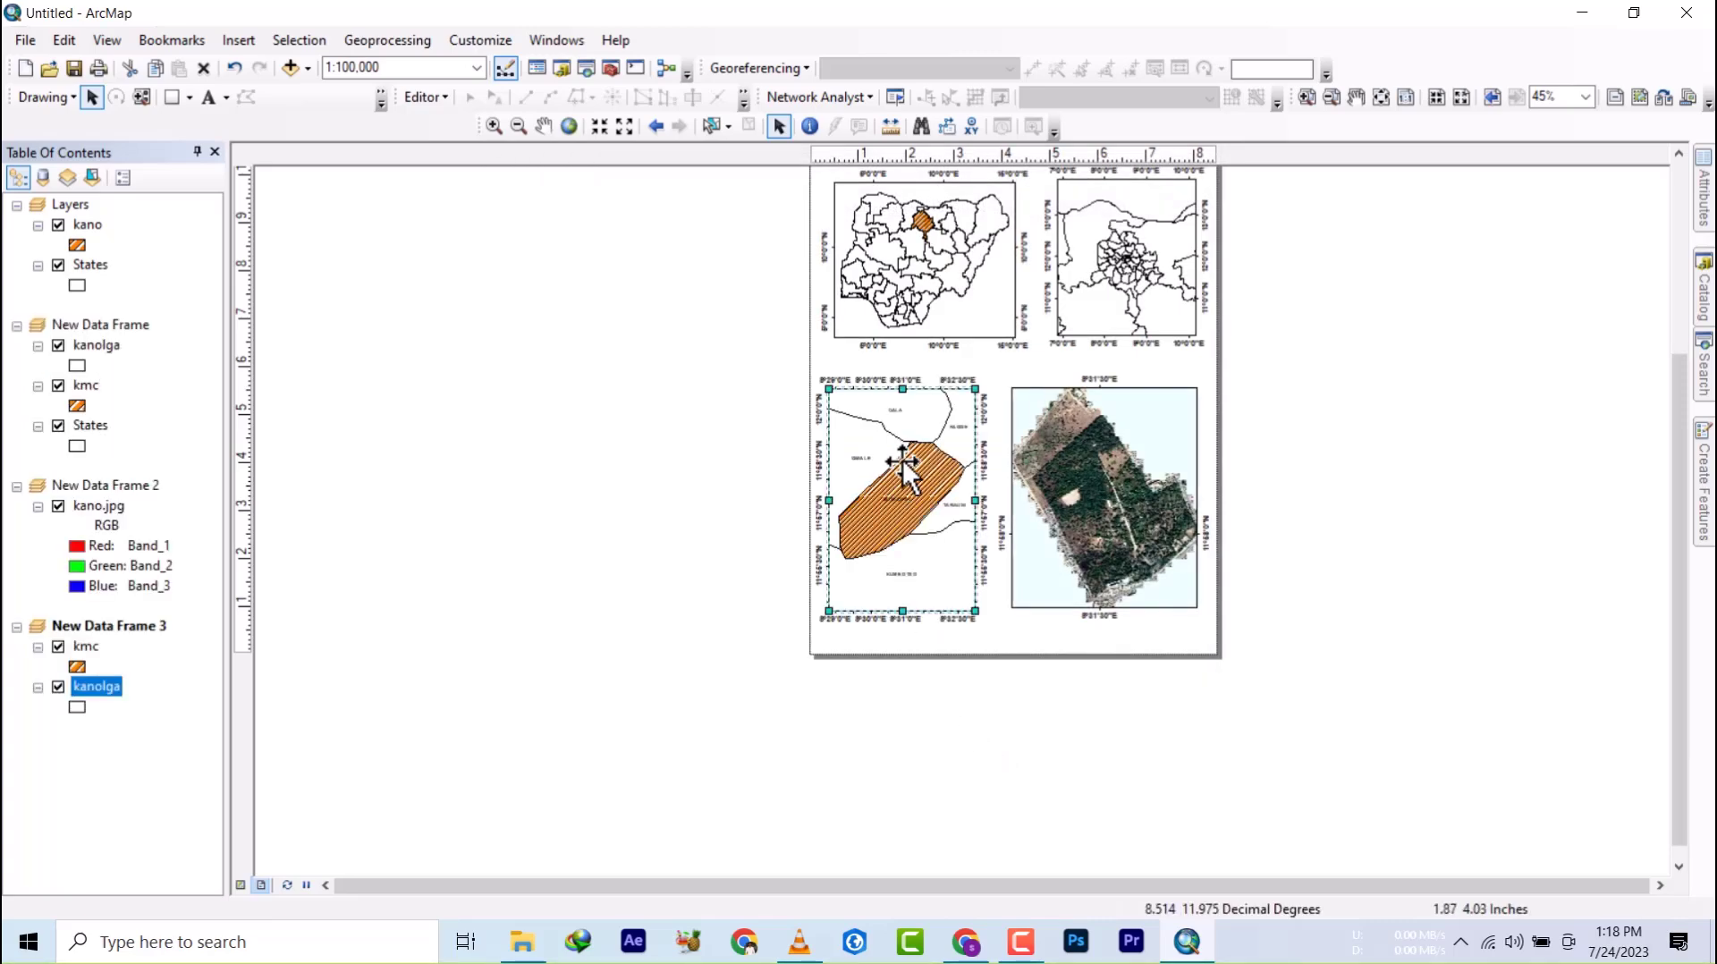
{"action": "scroll", "coordinate": [903, 459], "scroll_direction": "down", "scroll_amount": 5}
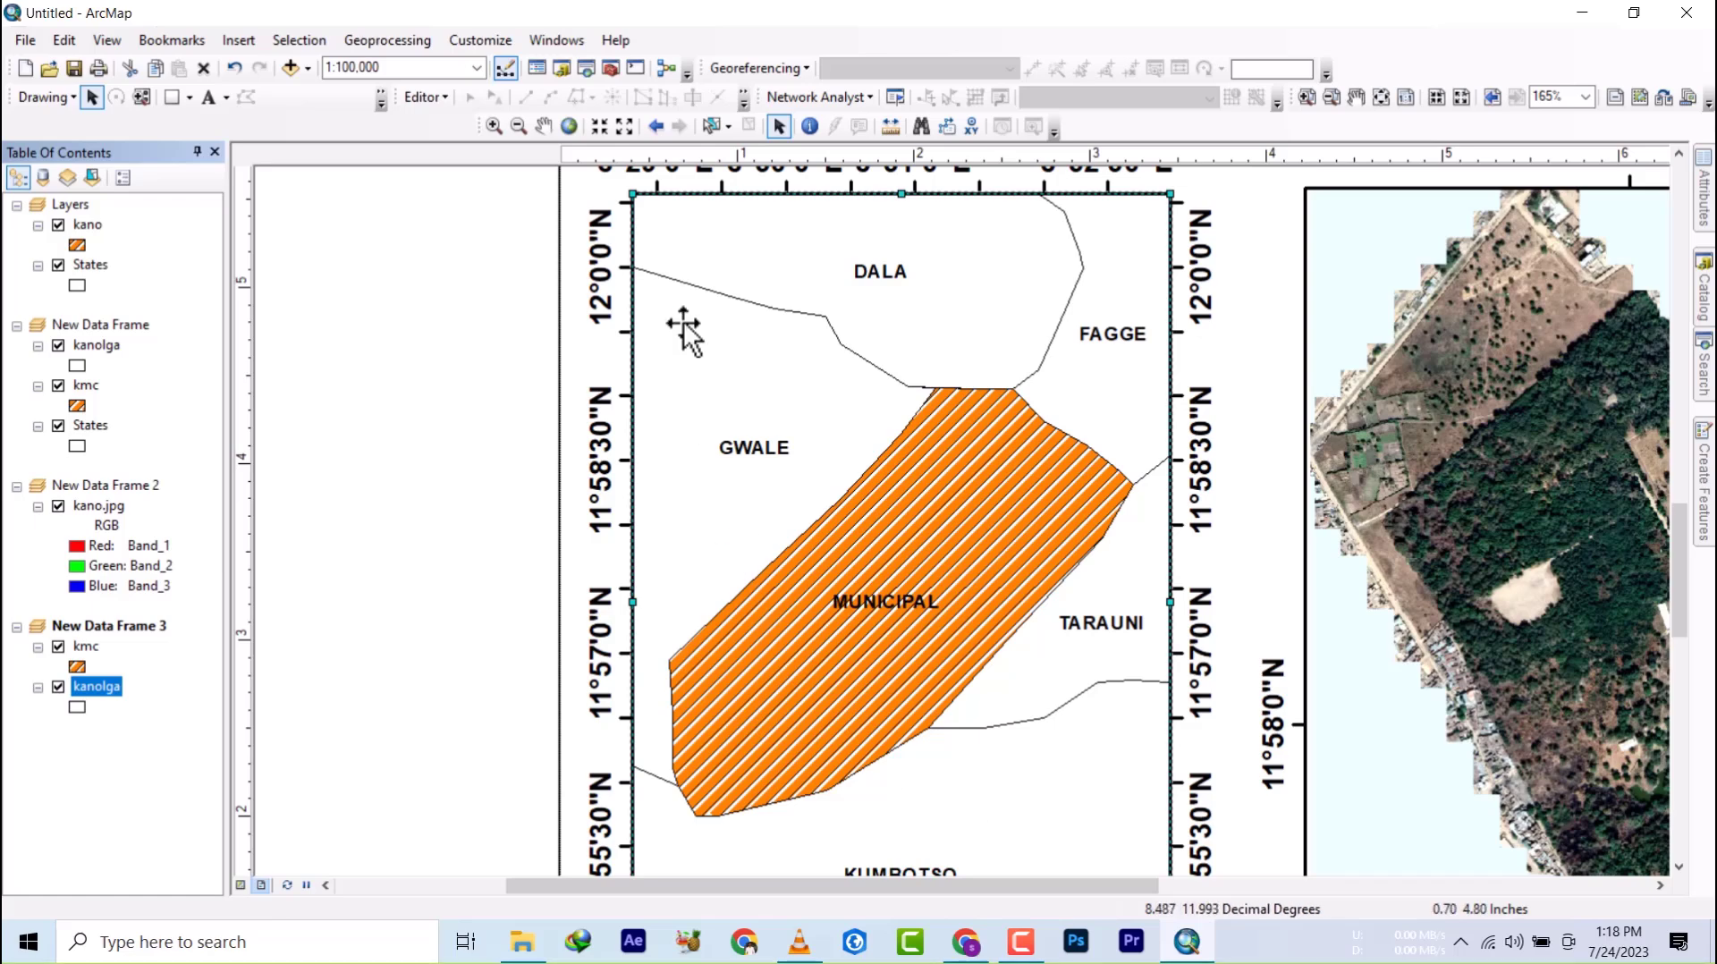
{"action": "scroll", "coordinate": [674, 372], "scroll_direction": "up", "scroll_amount": 5}
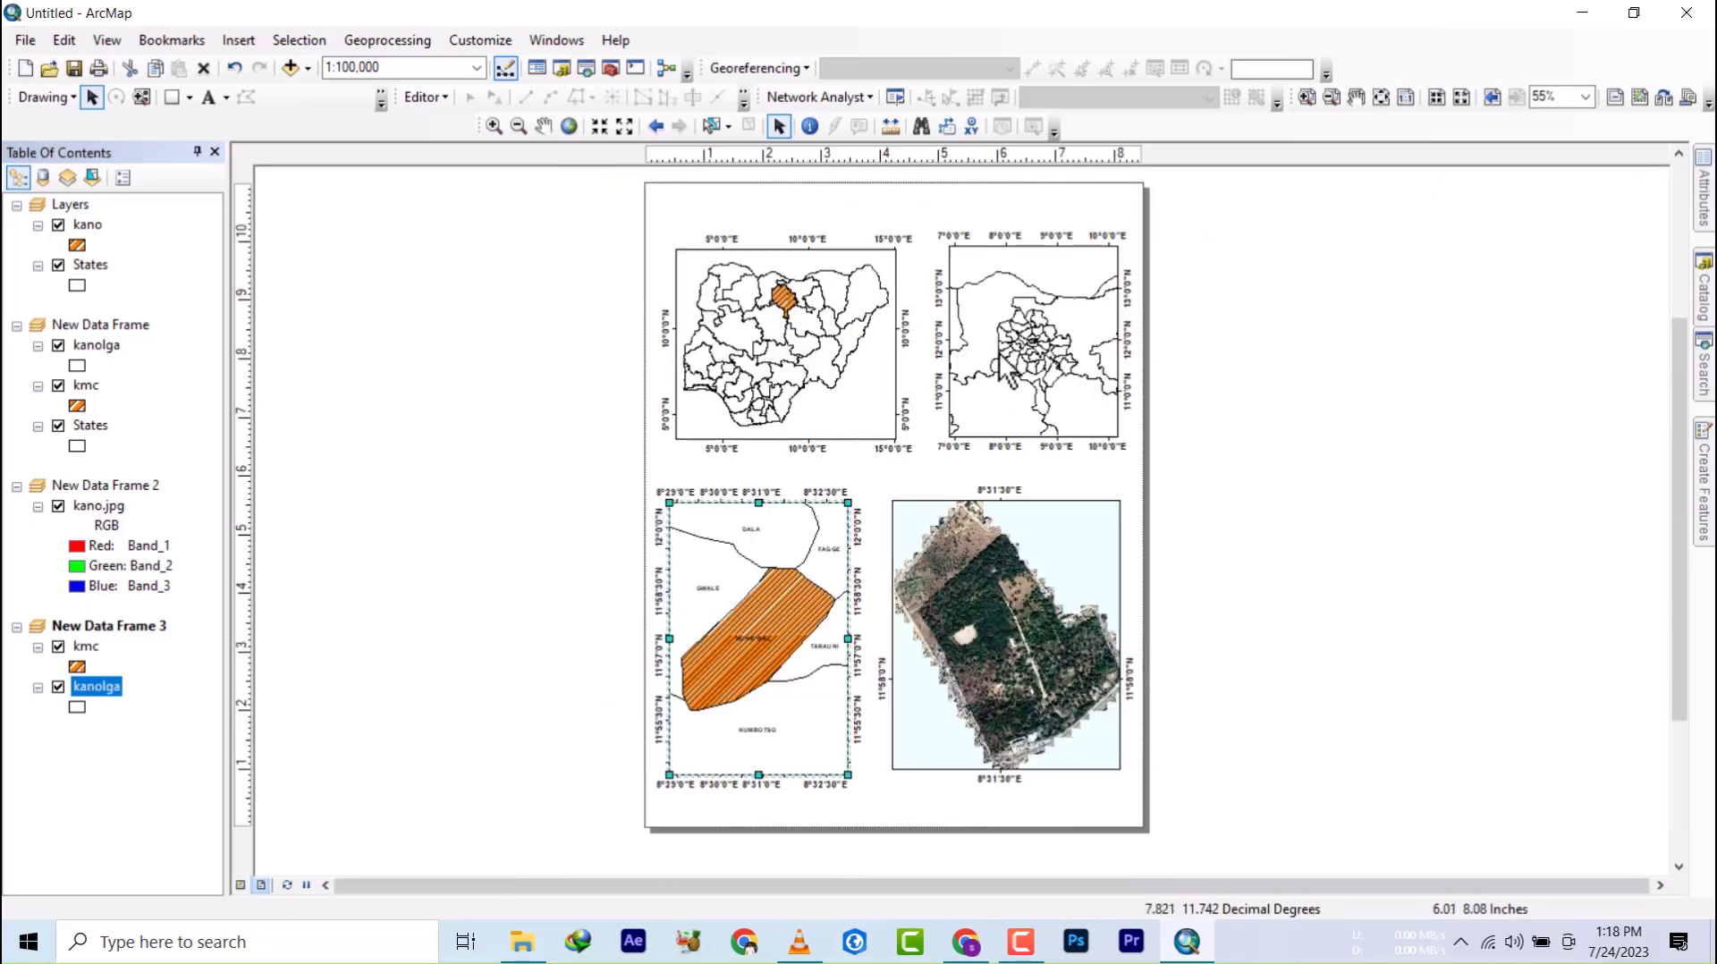
- Turn on feature labels for the States layer in the Kano local government data frame, using NAME as the label field
{"action": "left_click", "coordinate": [1016, 362]}
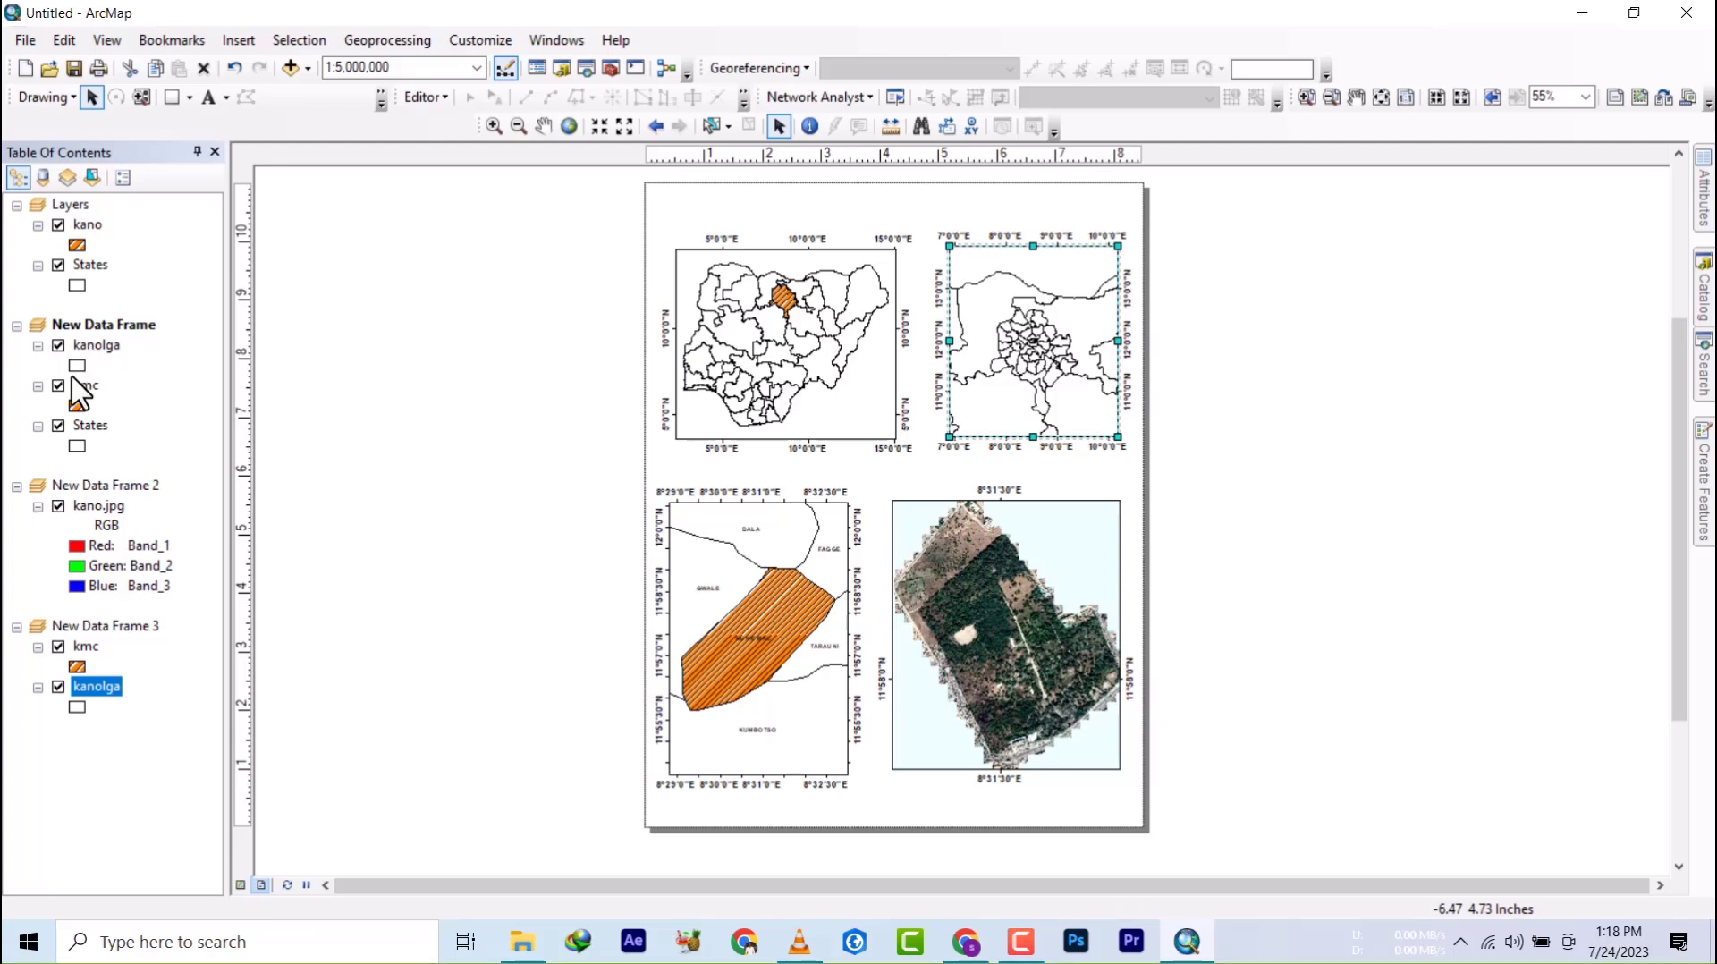
{"action": "right_click", "coordinate": [90, 428]}
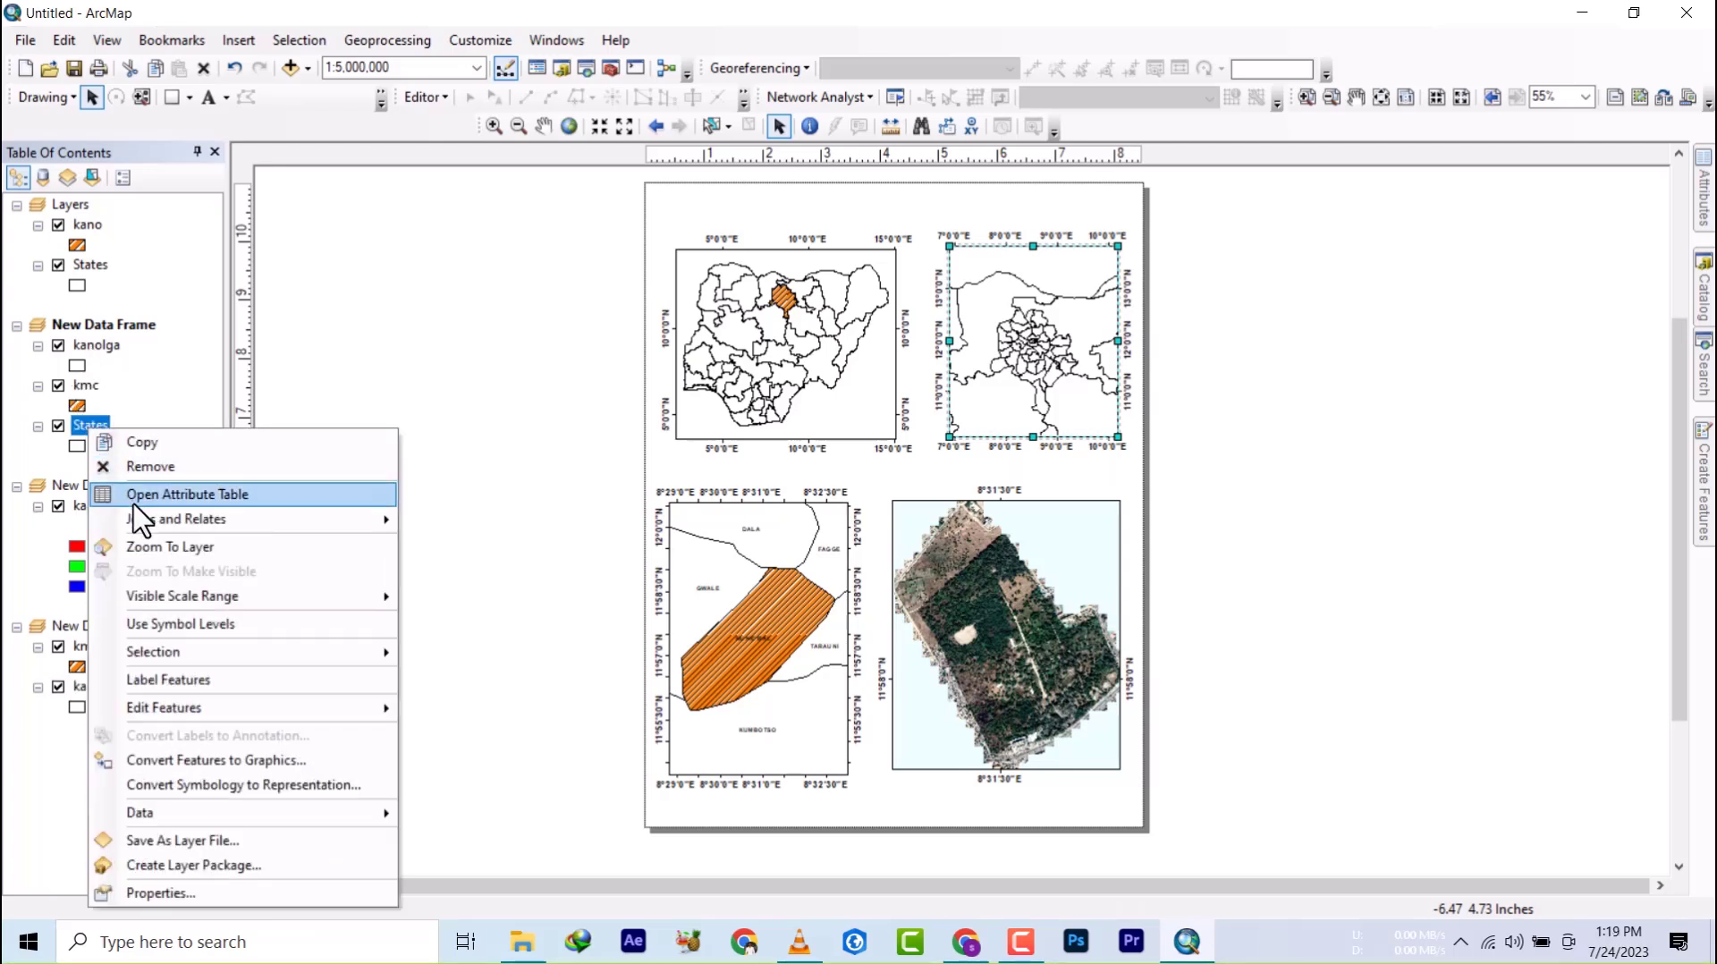
{"action": "left_click", "coordinate": [192, 893]}
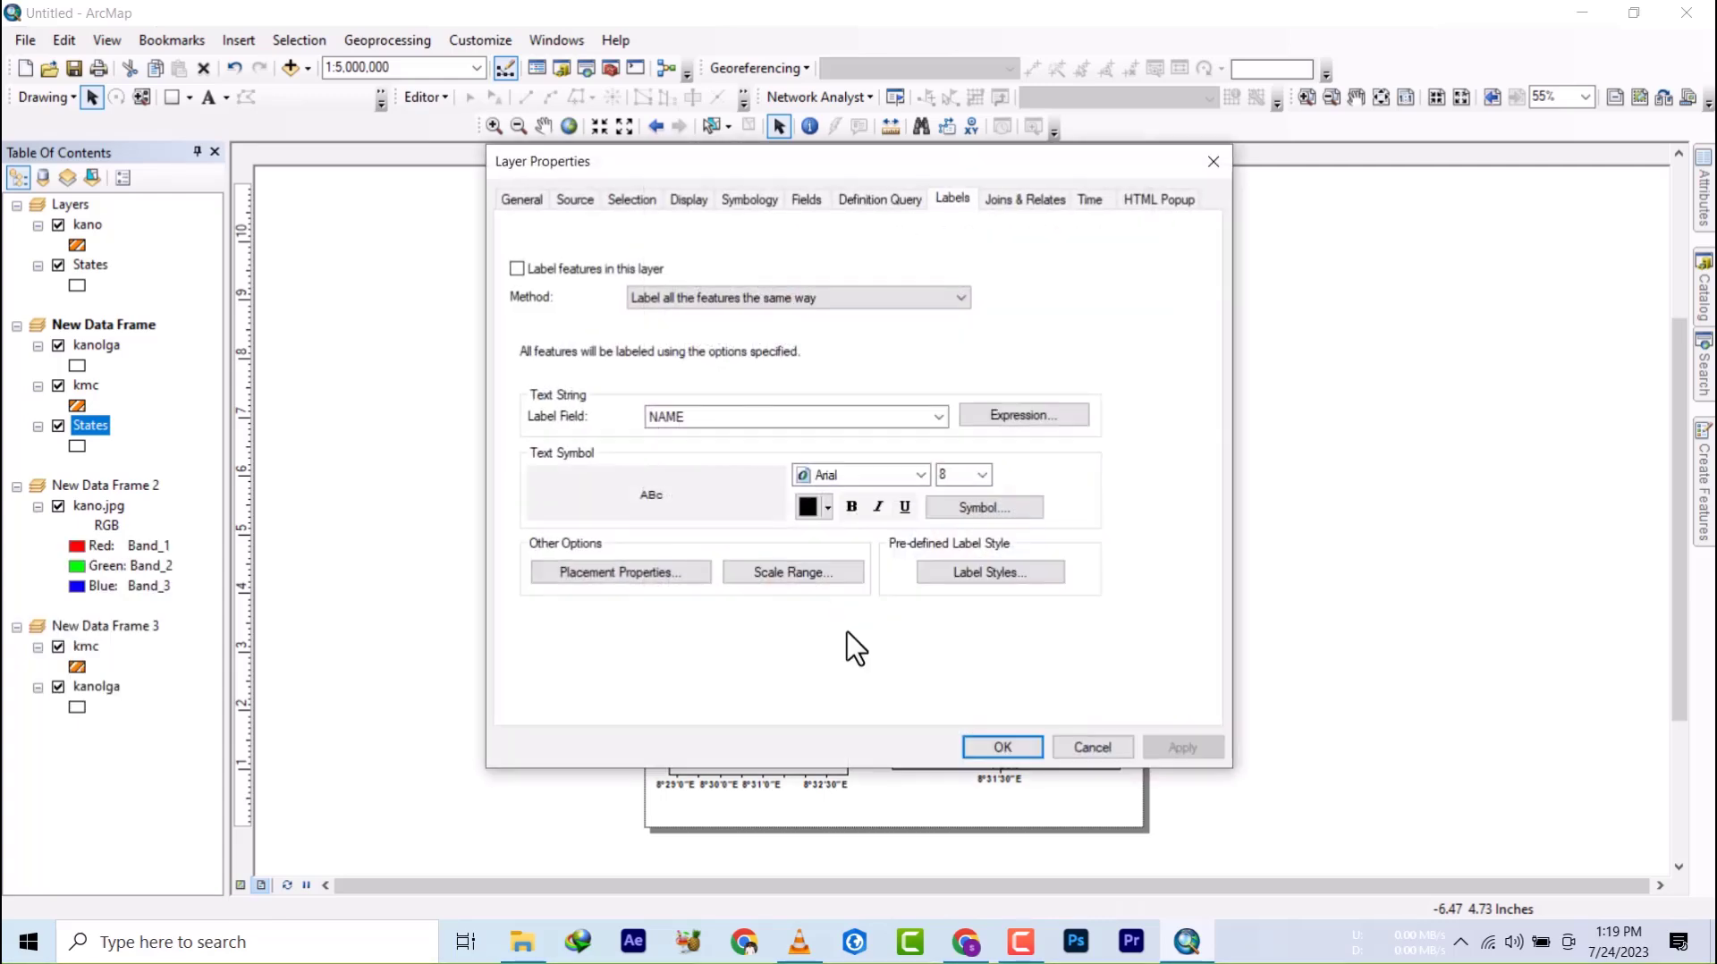
{"action": "left_click", "coordinate": [517, 268]}
{"action": "left_click", "coordinate": [939, 416]}
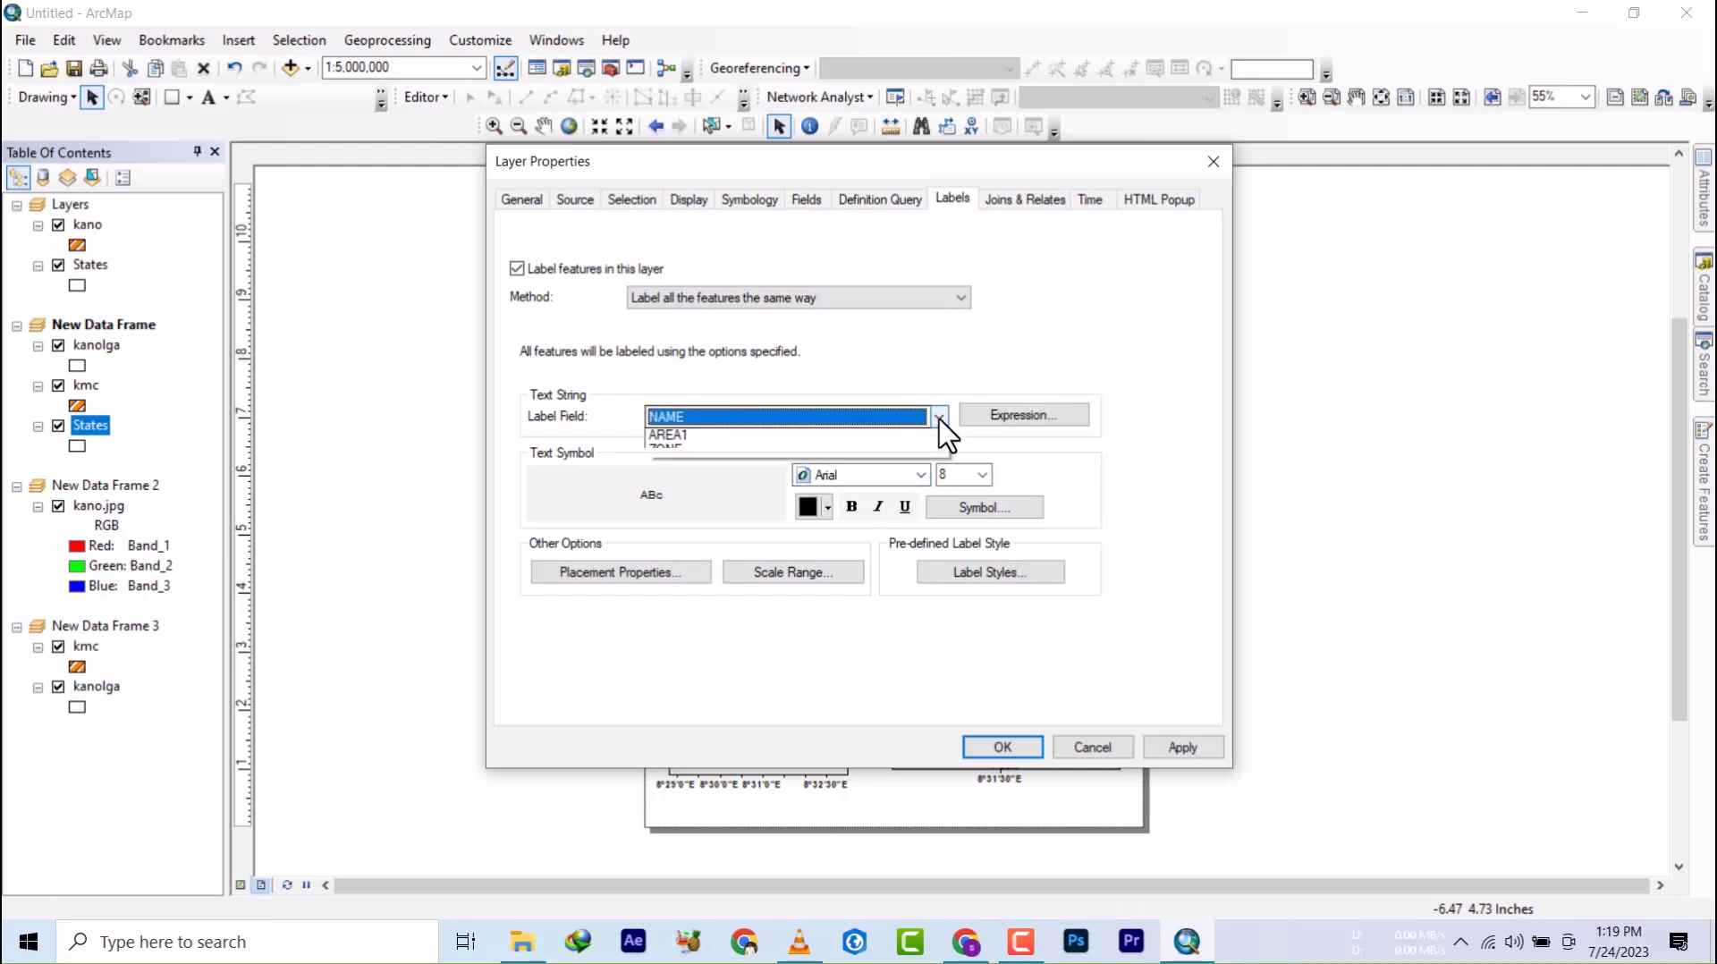
{"action": "left_click", "coordinate": [878, 466]}
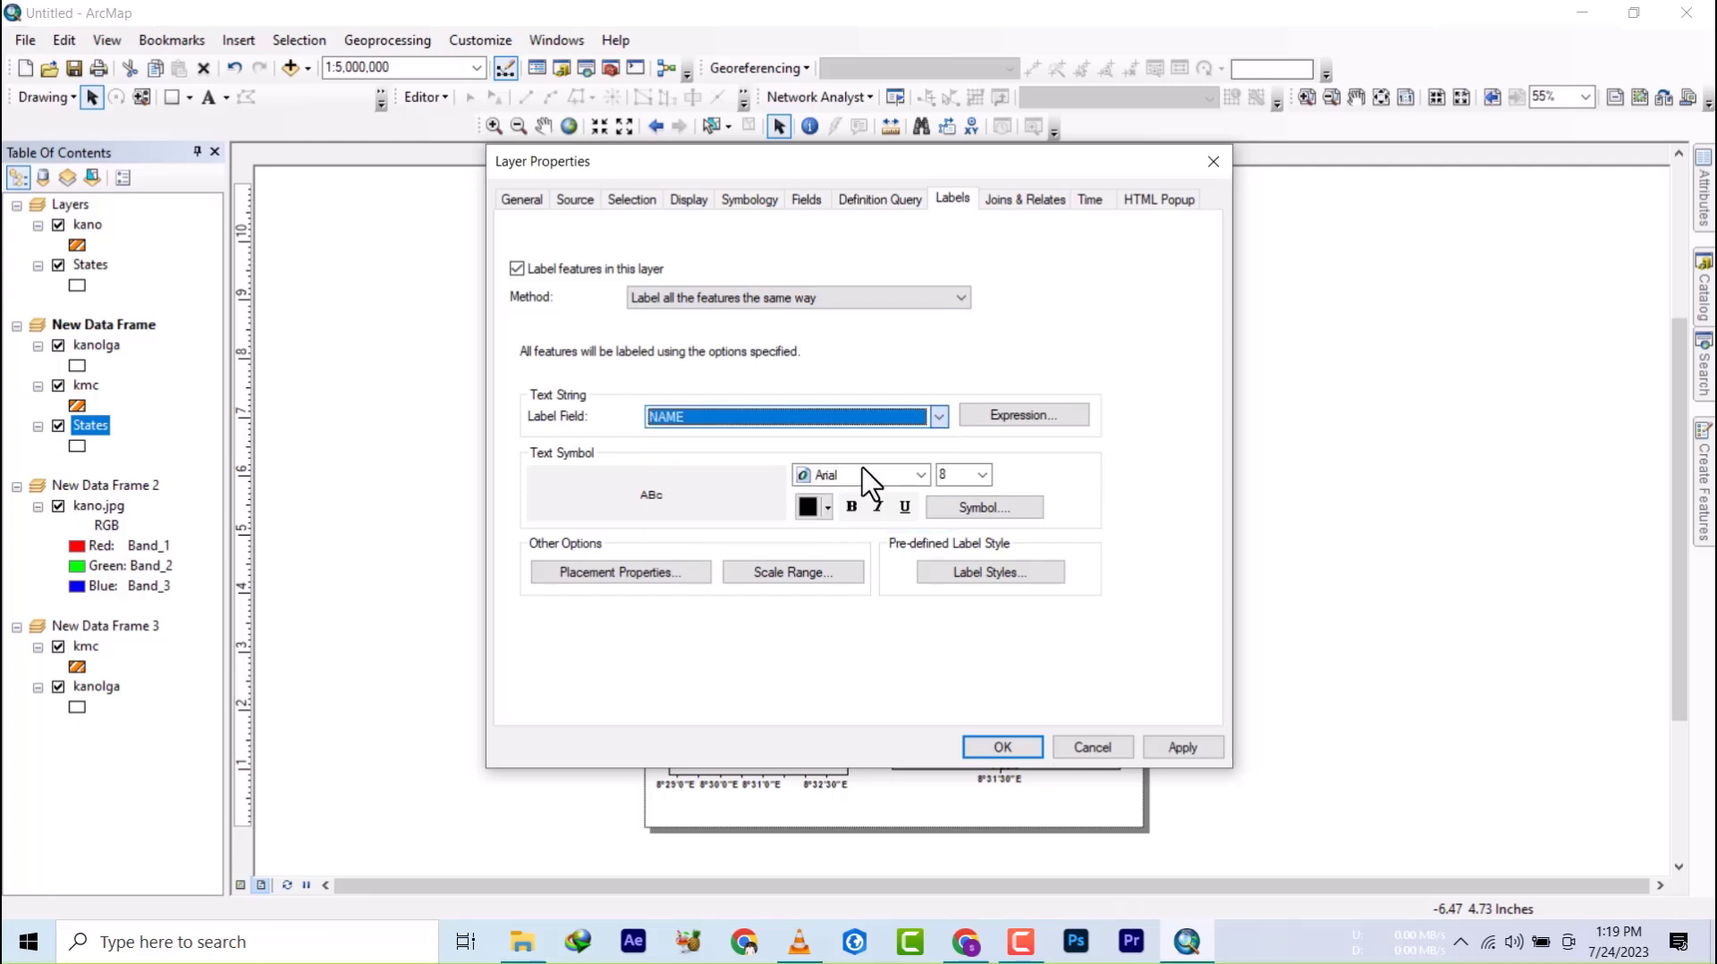
- Restrict those States labels to inside their polygons, make them bold, and apply them to the Kano local government map
{"action": "left_click", "coordinate": [661, 569]}
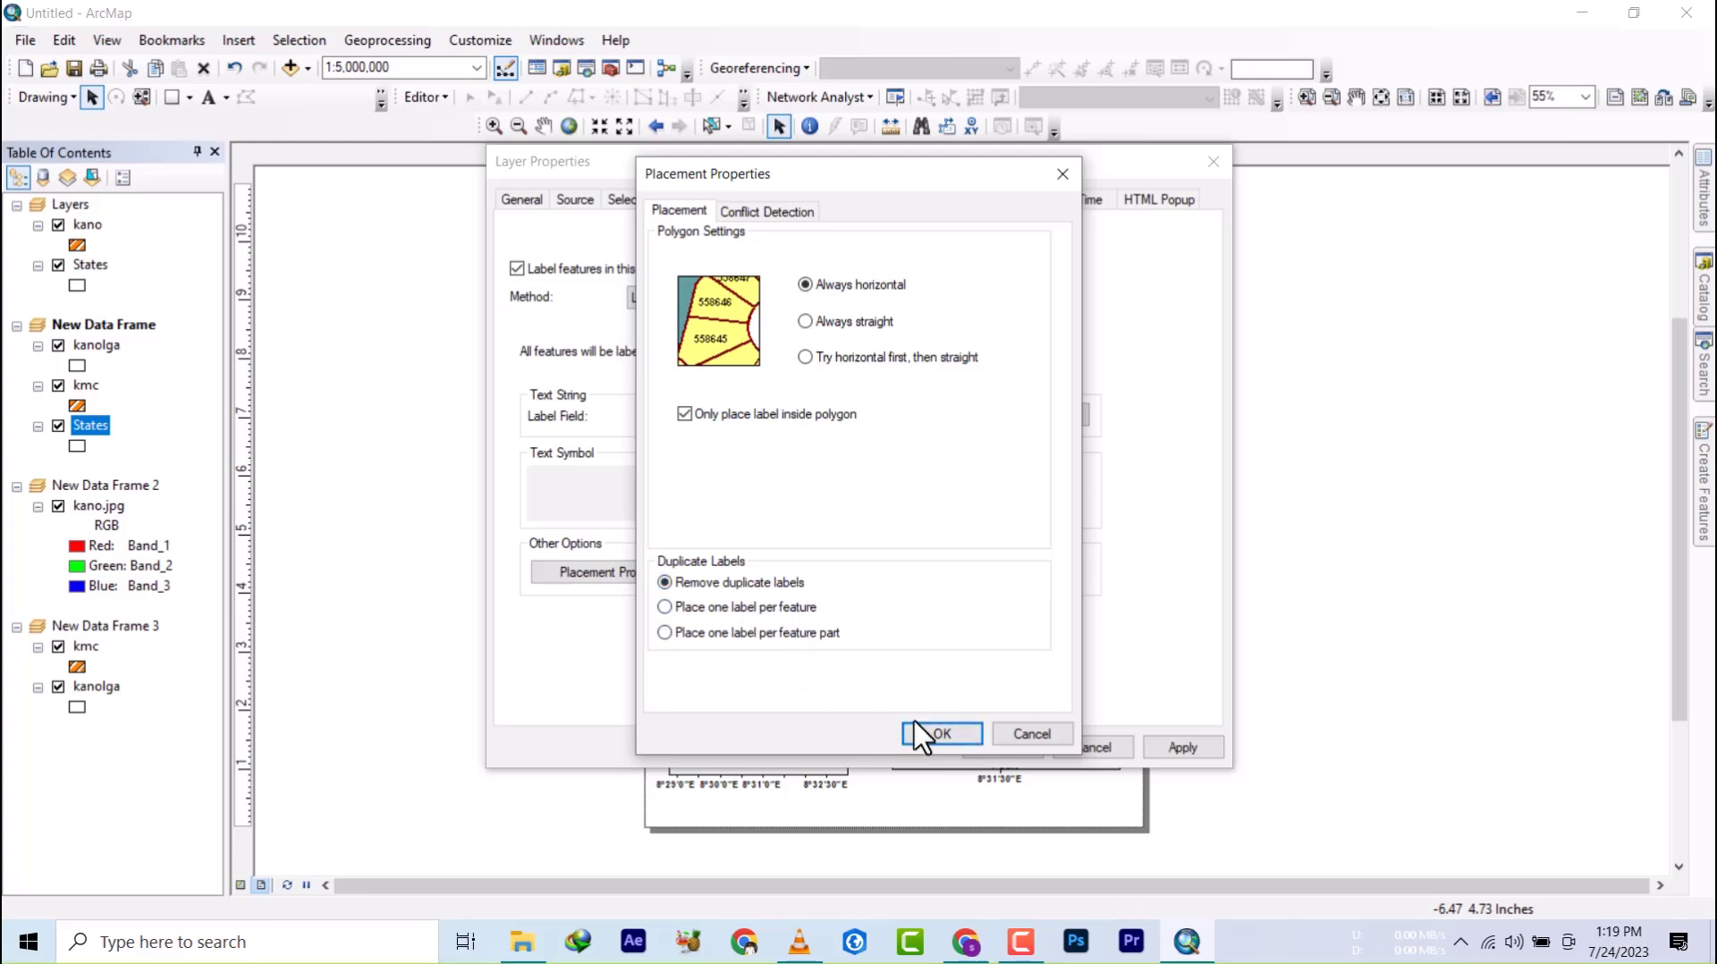
{"action": "left_click", "coordinate": [944, 740]}
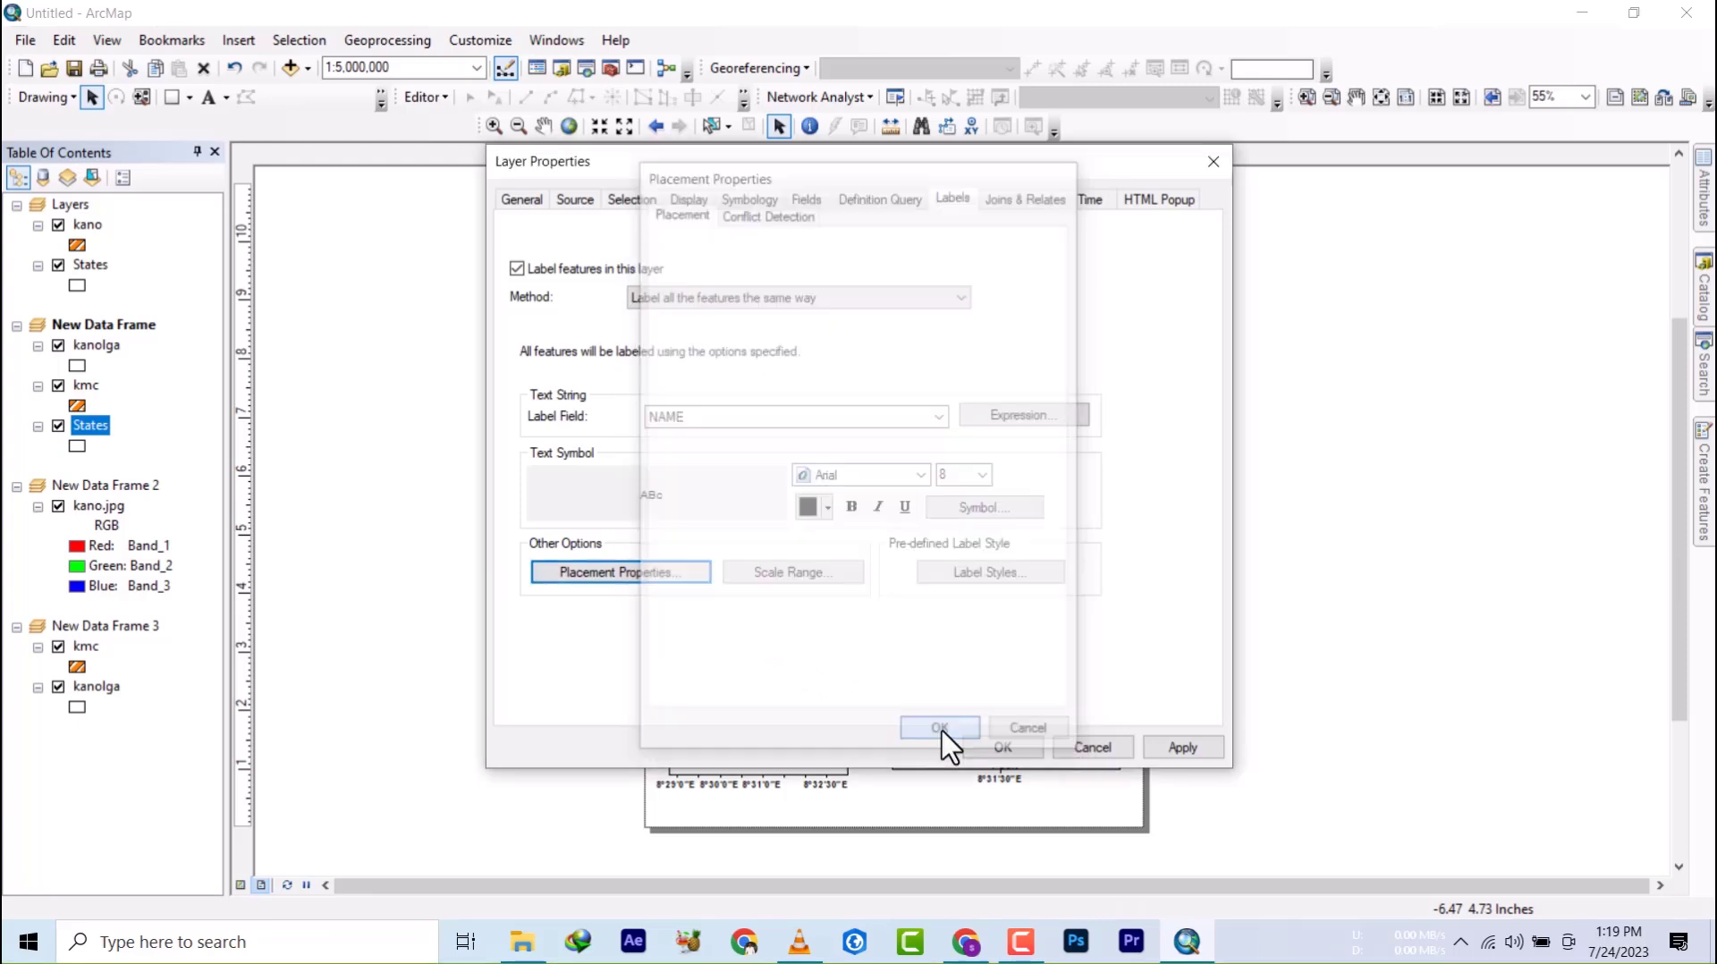
{"action": "left_click", "coordinate": [1024, 750]}
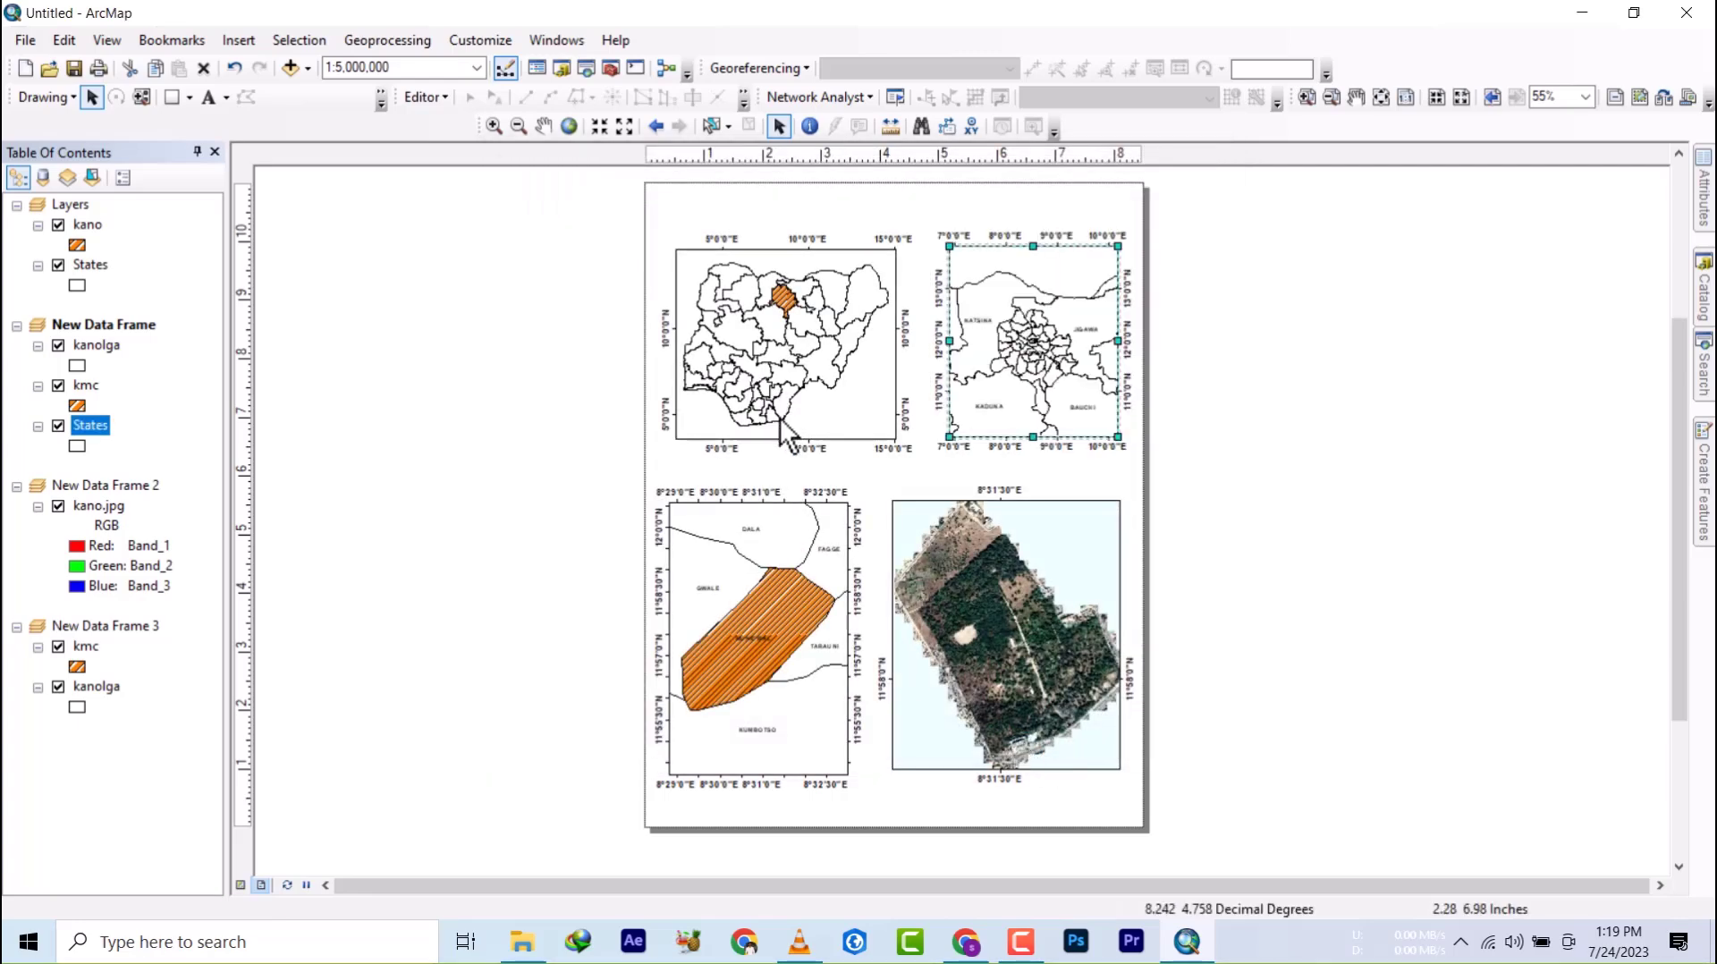
{"action": "scroll", "coordinate": [1028, 344], "scroll_direction": "down", "scroll_amount": 4}
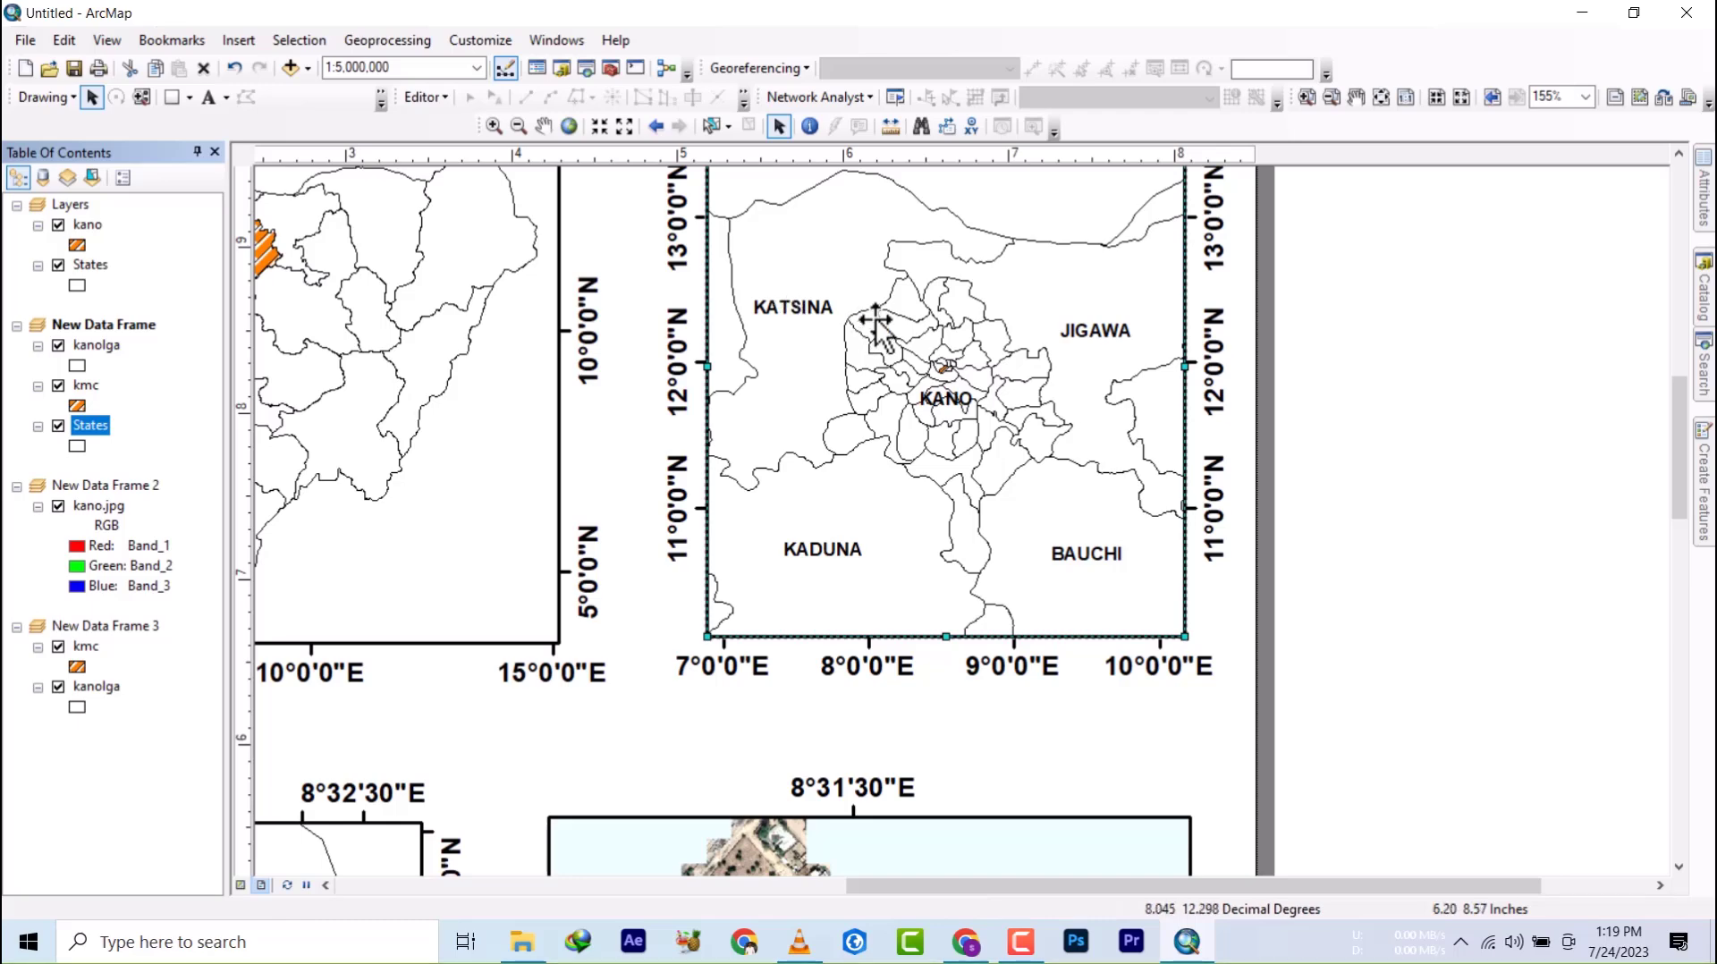
{"action": "scroll", "coordinate": [978, 258], "scroll_direction": "down", "scroll_amount": 1}
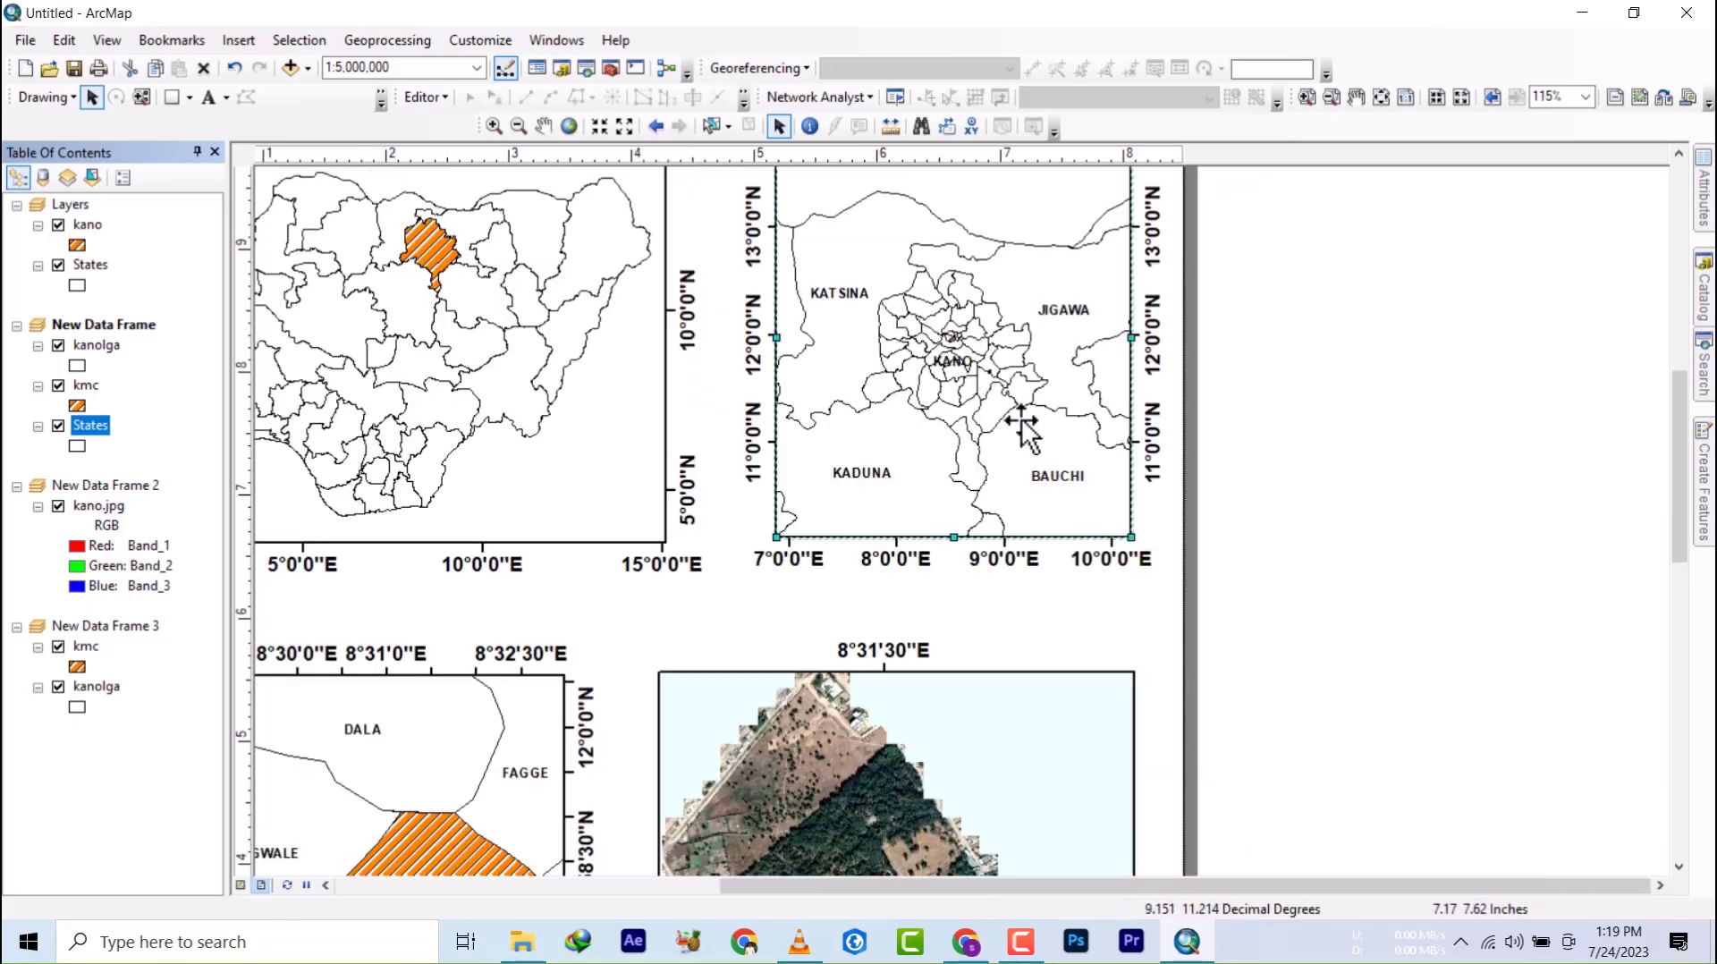
- Label the States layer in the Nigeria data frame by NAME, in bold and placed only inside polygons
{"action": "scroll", "coordinate": [870, 433], "scroll_direction": "down", "scroll_amount": 1}
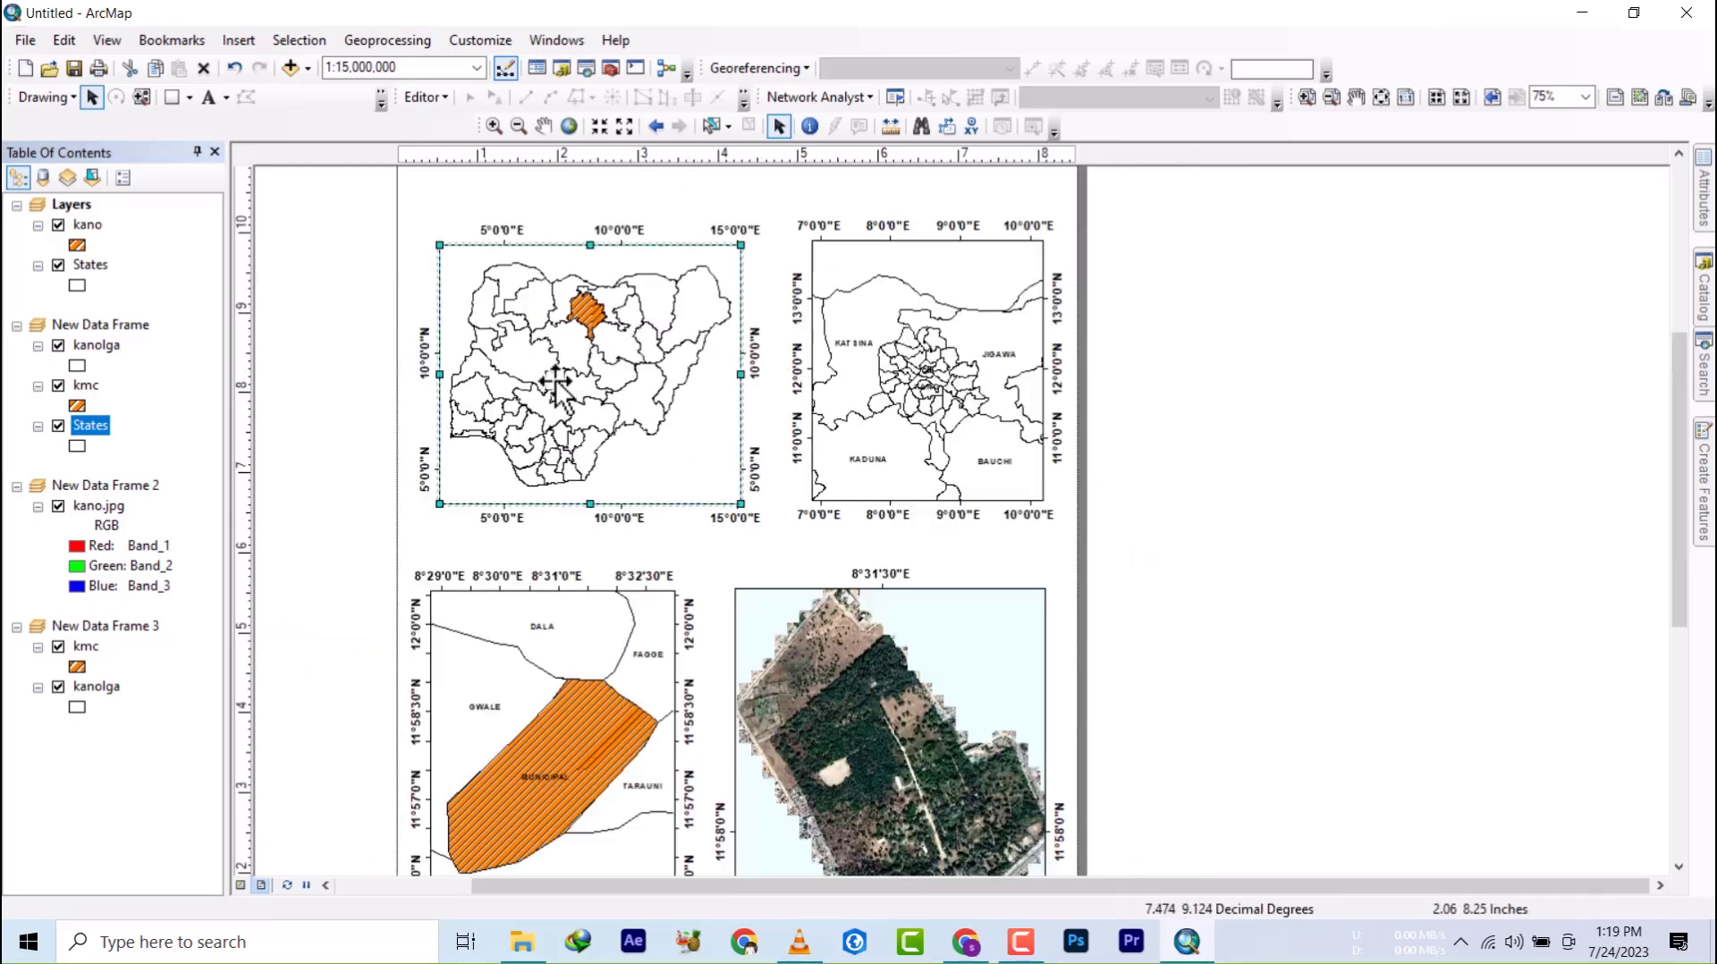
{"action": "right_click", "coordinate": [89, 265]}
{"action": "left_click", "coordinate": [163, 733]}
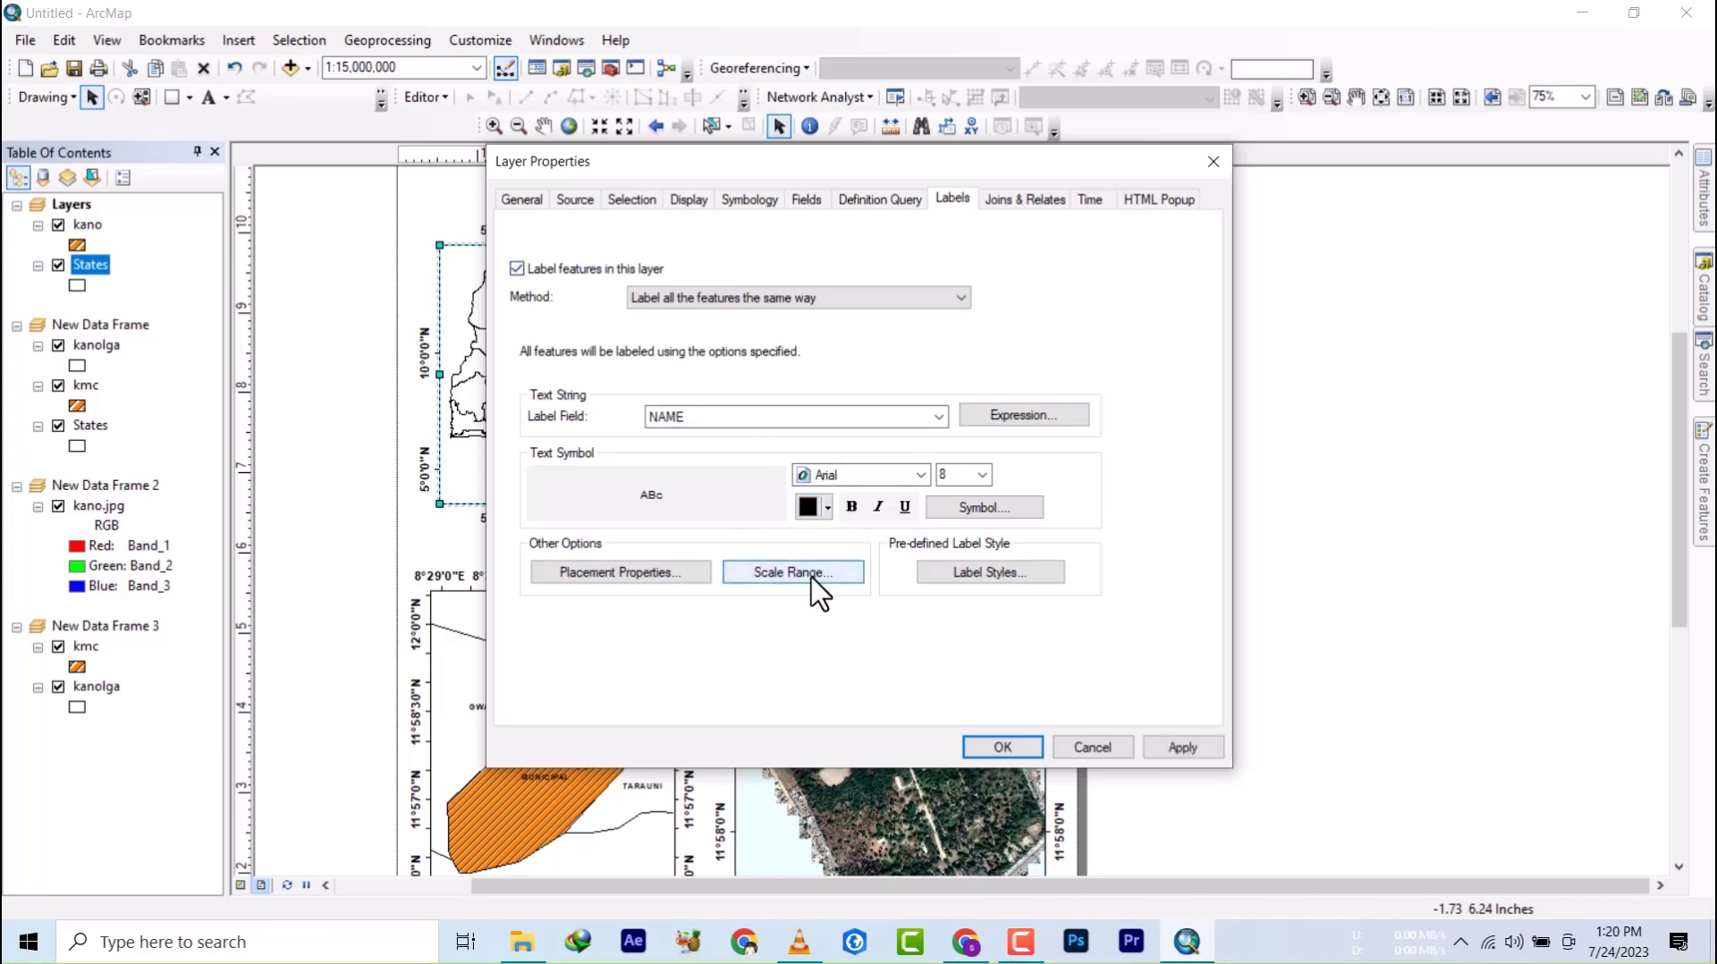
{"action": "left_click", "coordinate": [685, 581]}
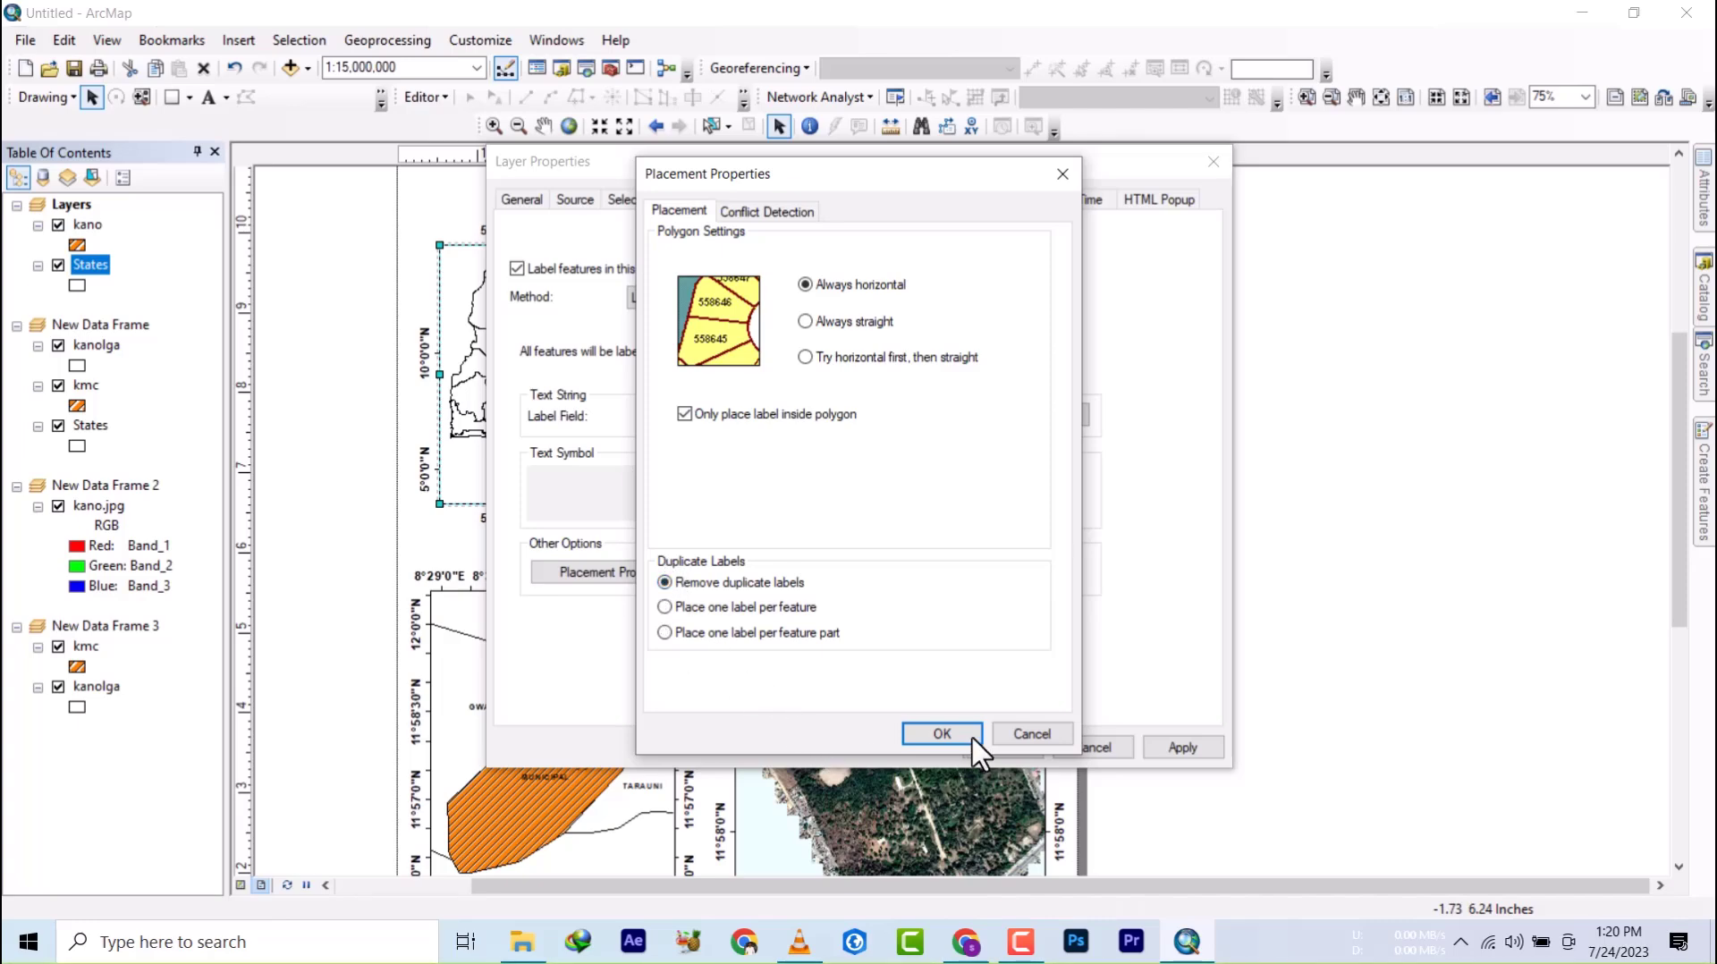
{"action": "left_click", "coordinate": [941, 733]}
{"action": "left_click", "coordinate": [852, 507]}
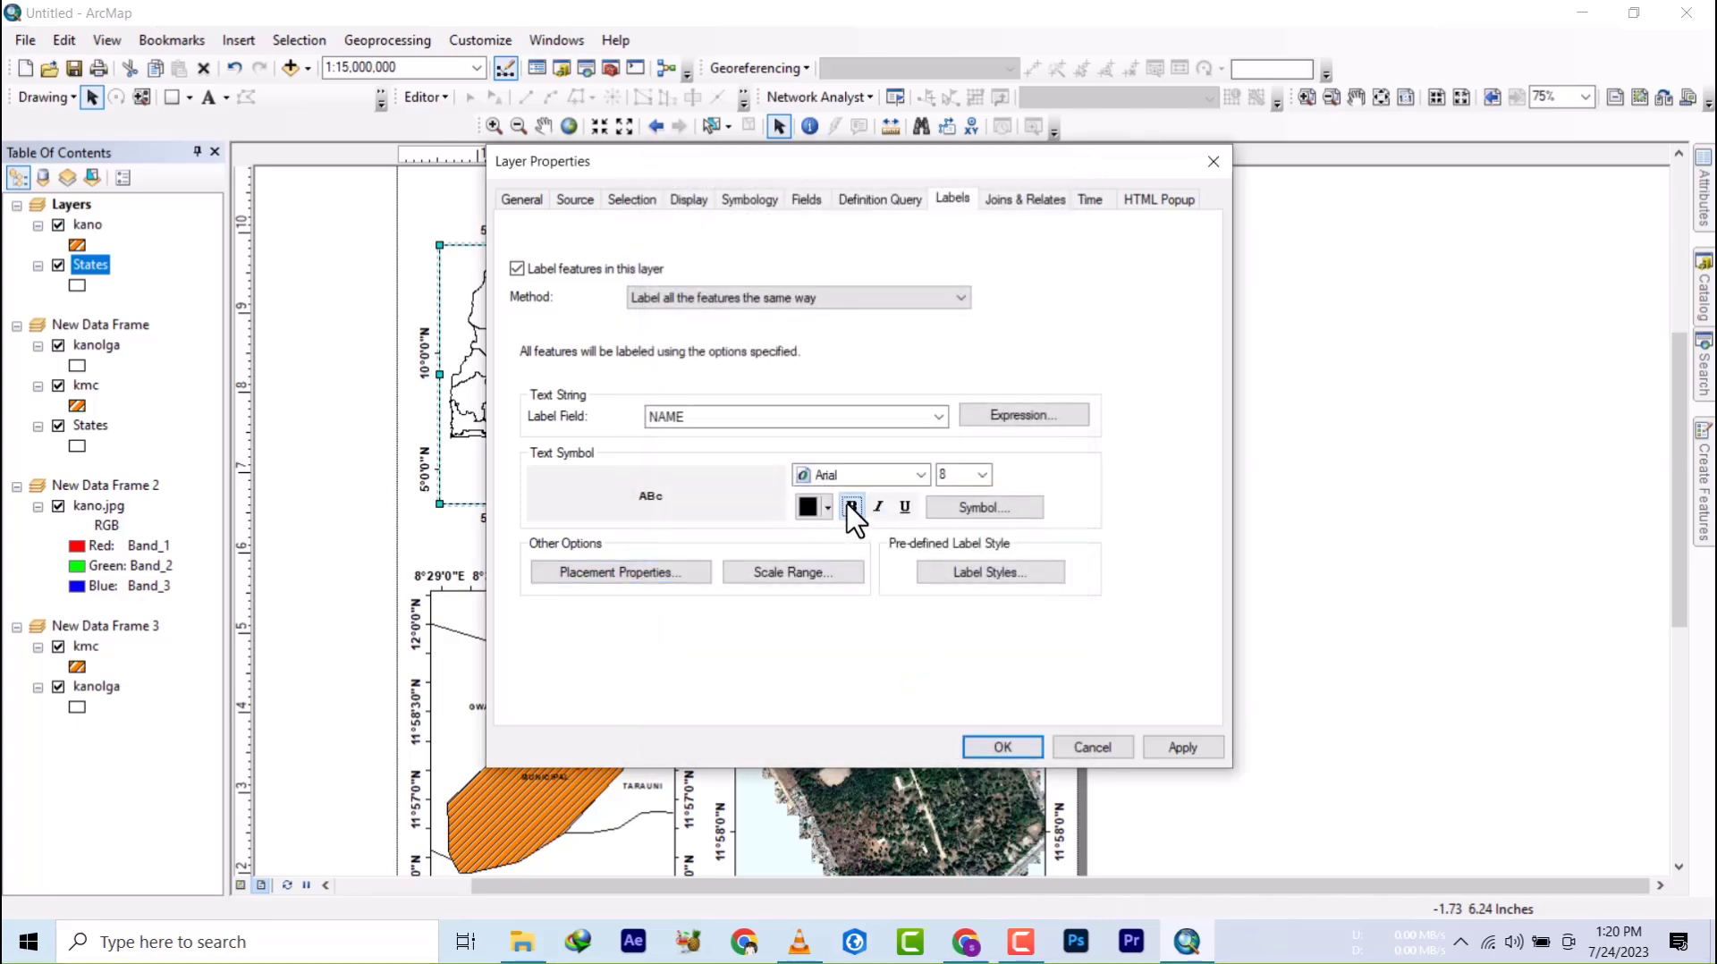
- Apply bold labels to the States layer using the NAME field
{"action": "left_click", "coordinate": [1002, 746]}
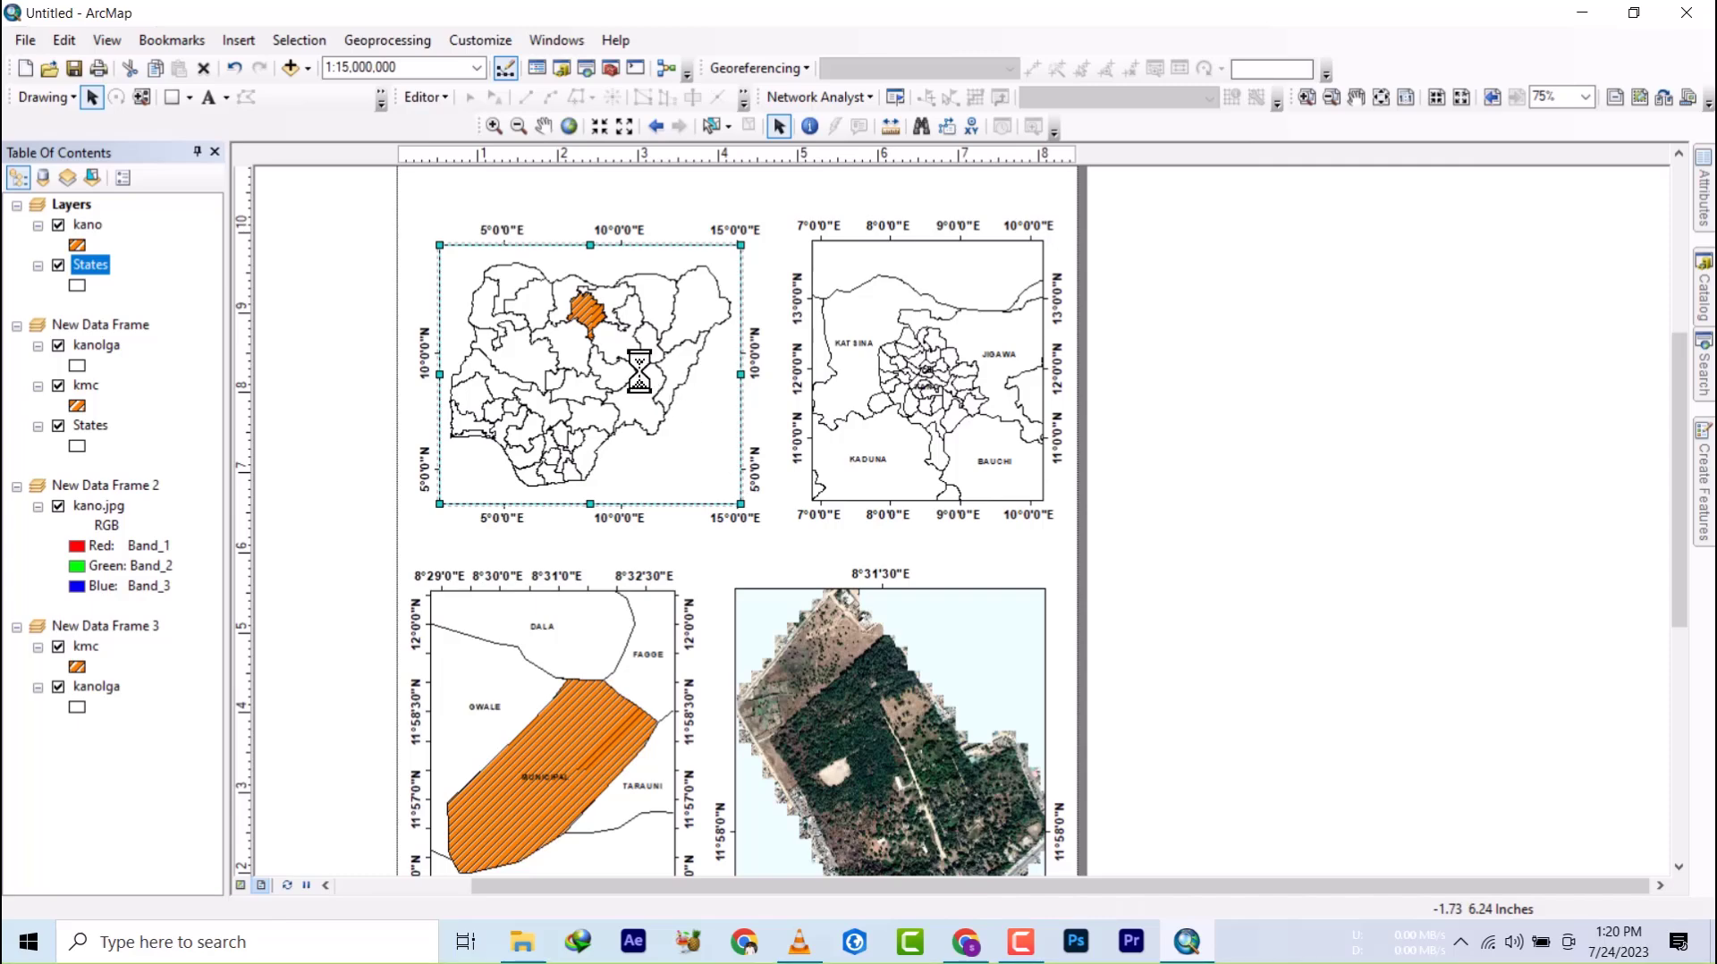
{"action": "scroll", "coordinate": [662, 385], "scroll_direction": "down", "scroll_amount": 4}
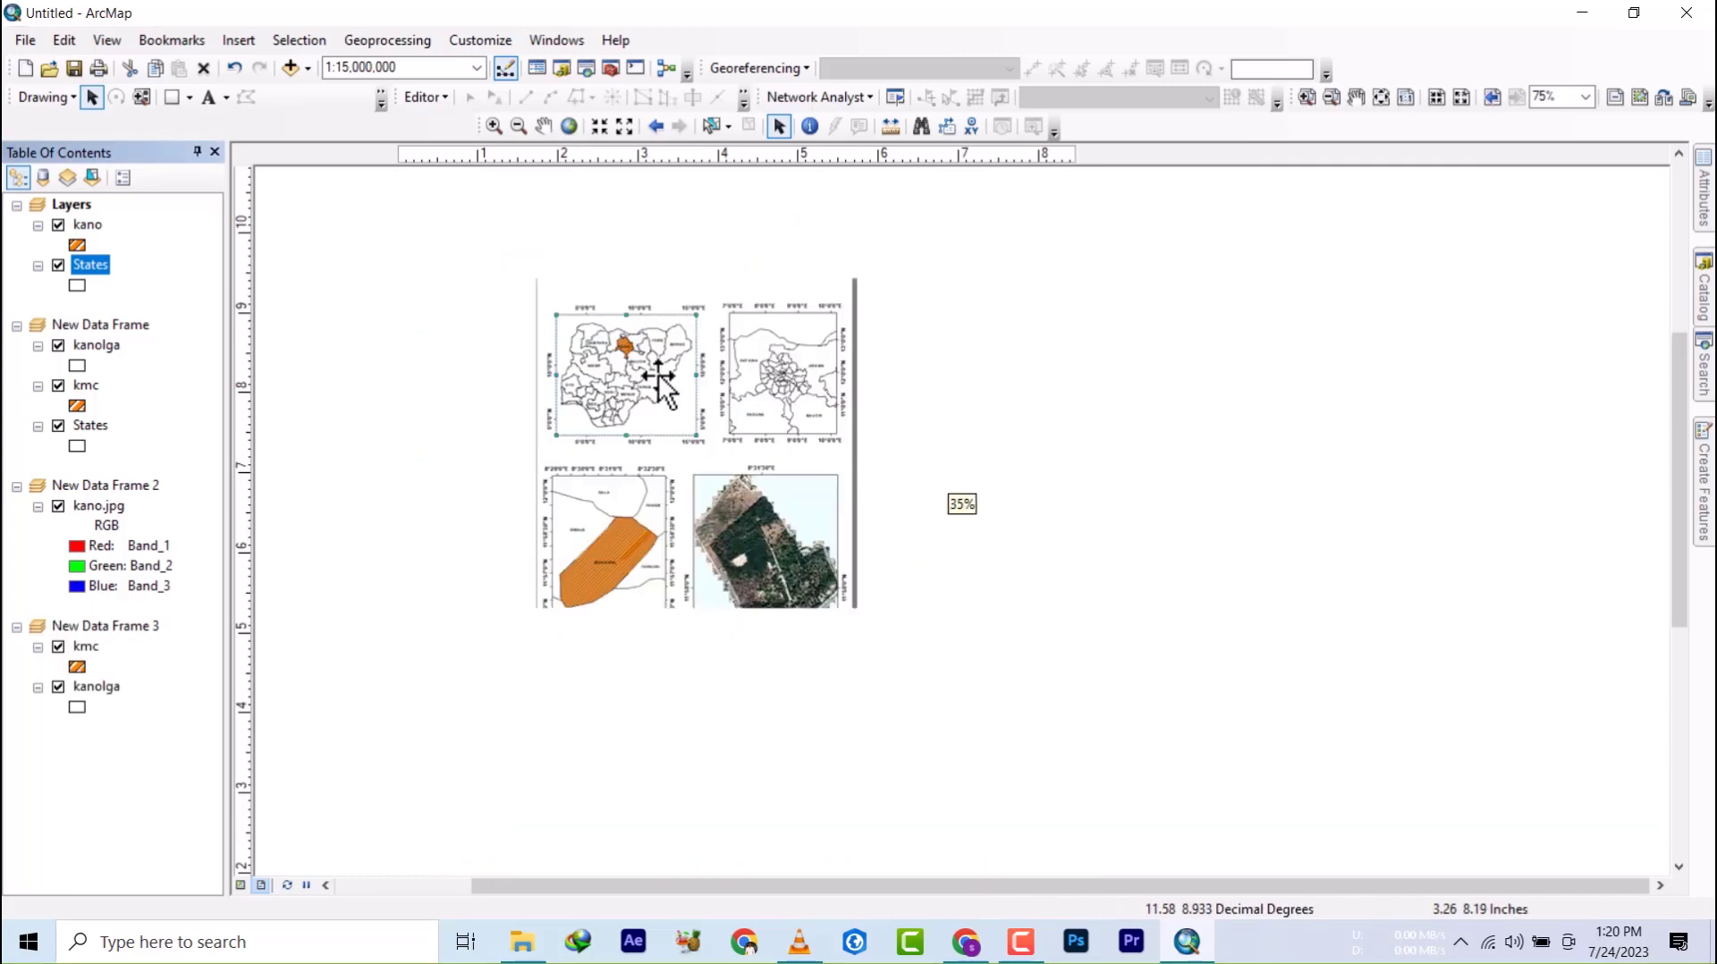
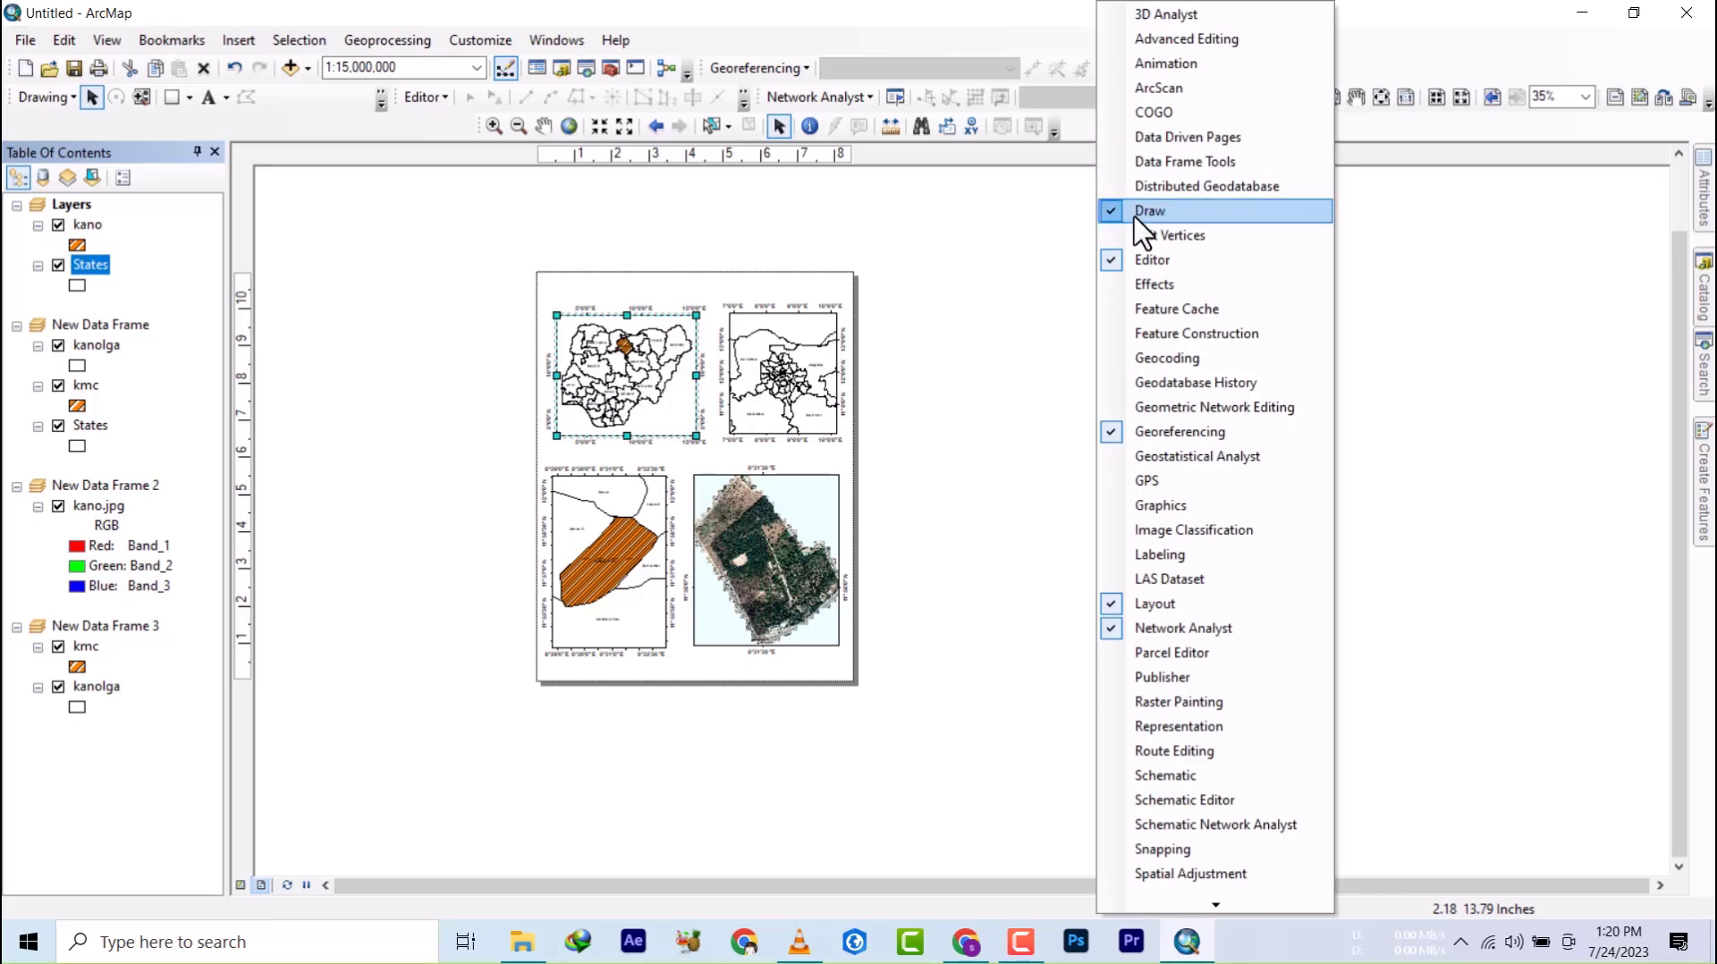
- Draw a rectangle about 4.59 by 4.02 inches around the Nigeria map and its coordinate labels on the layout
{"action": "left_click", "coordinate": [172, 98]}
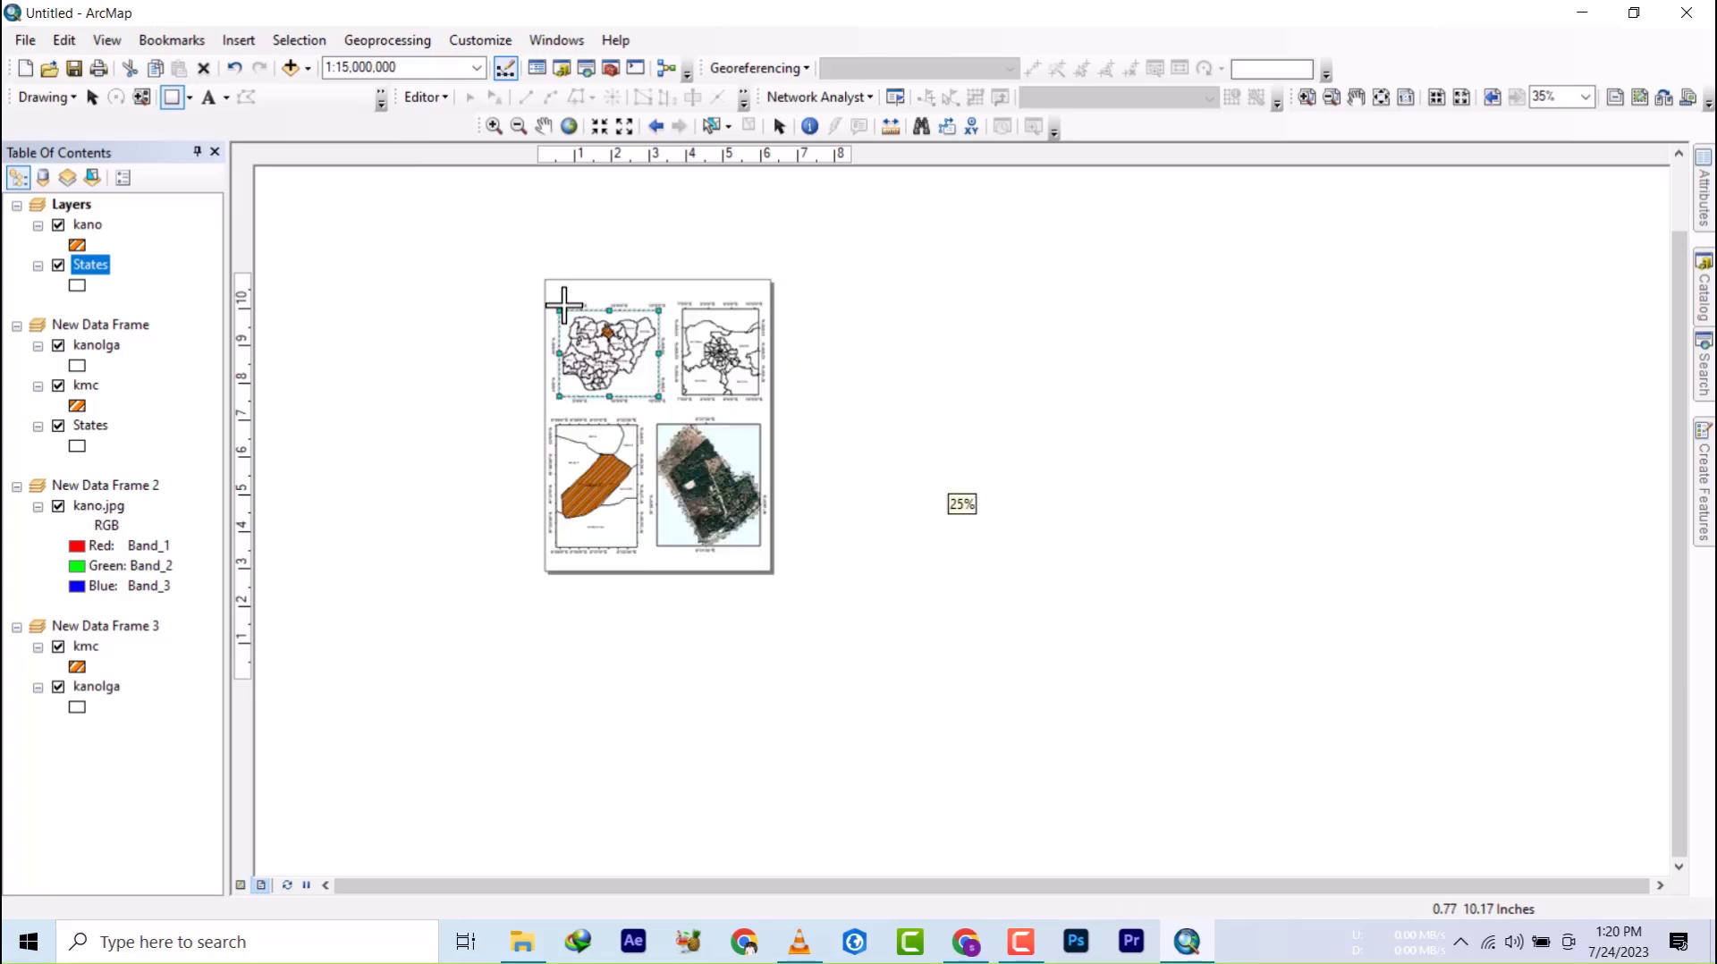
{"action": "scroll", "coordinate": [564, 304], "scroll_direction": "down", "scroll_amount": 3}
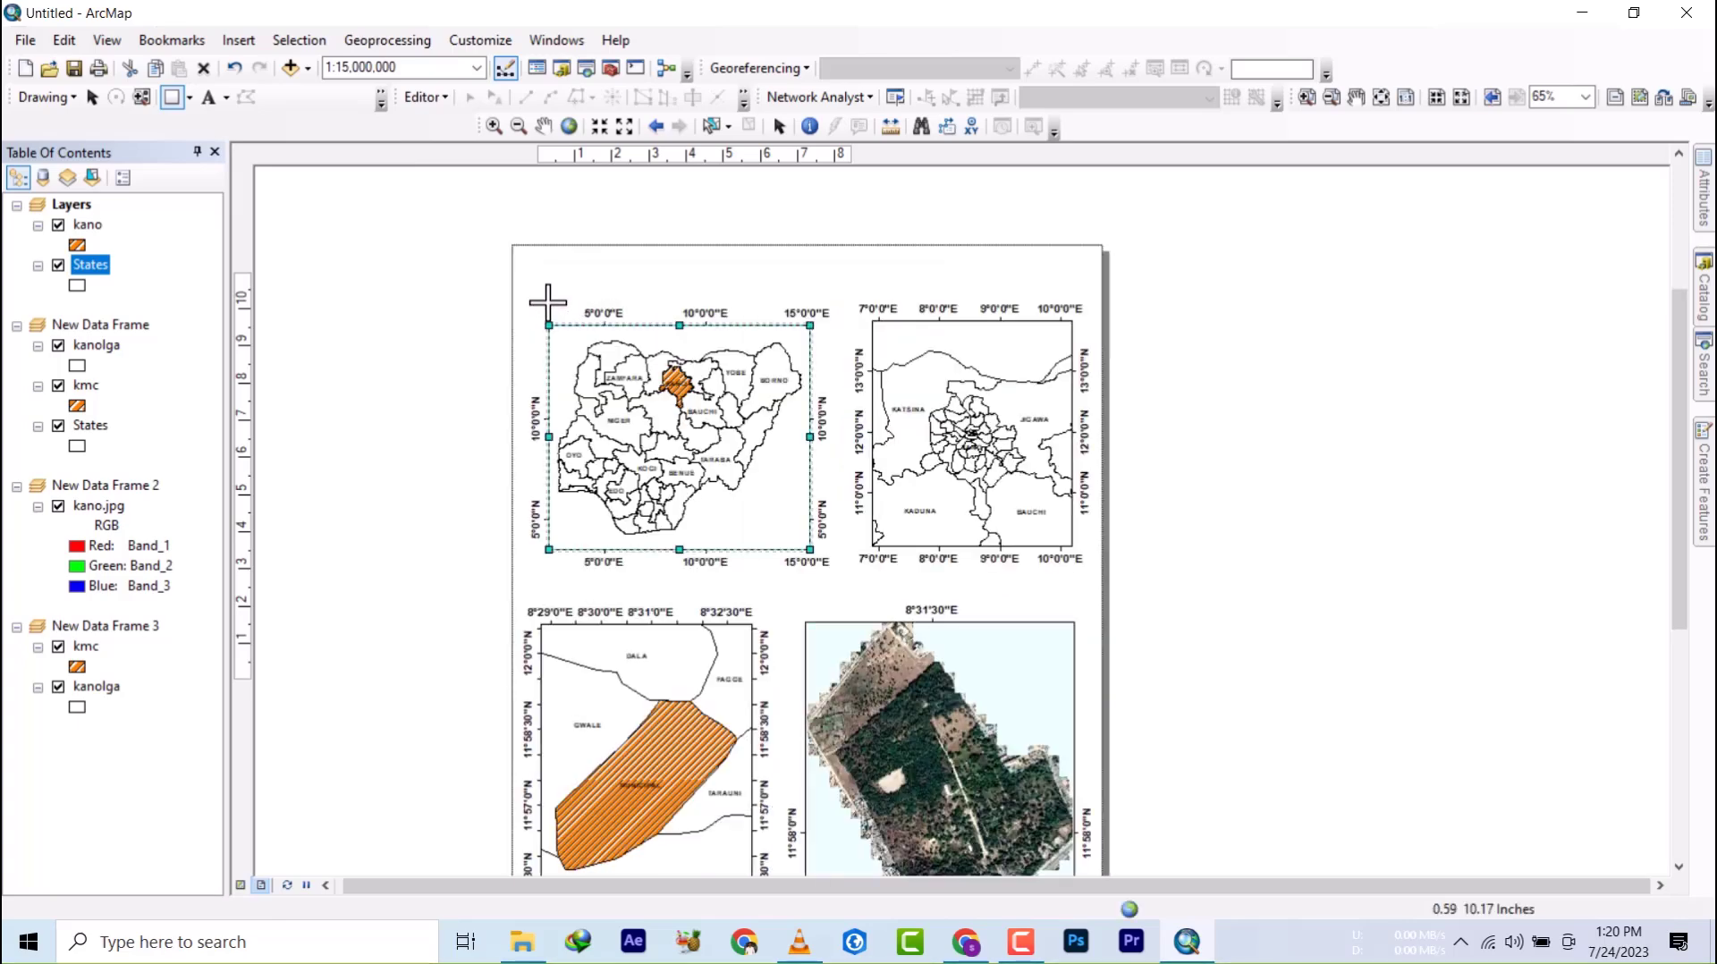
{"action": "left_click_drag", "start_coordinate": [520, 294], "coordinate": [836, 576]}
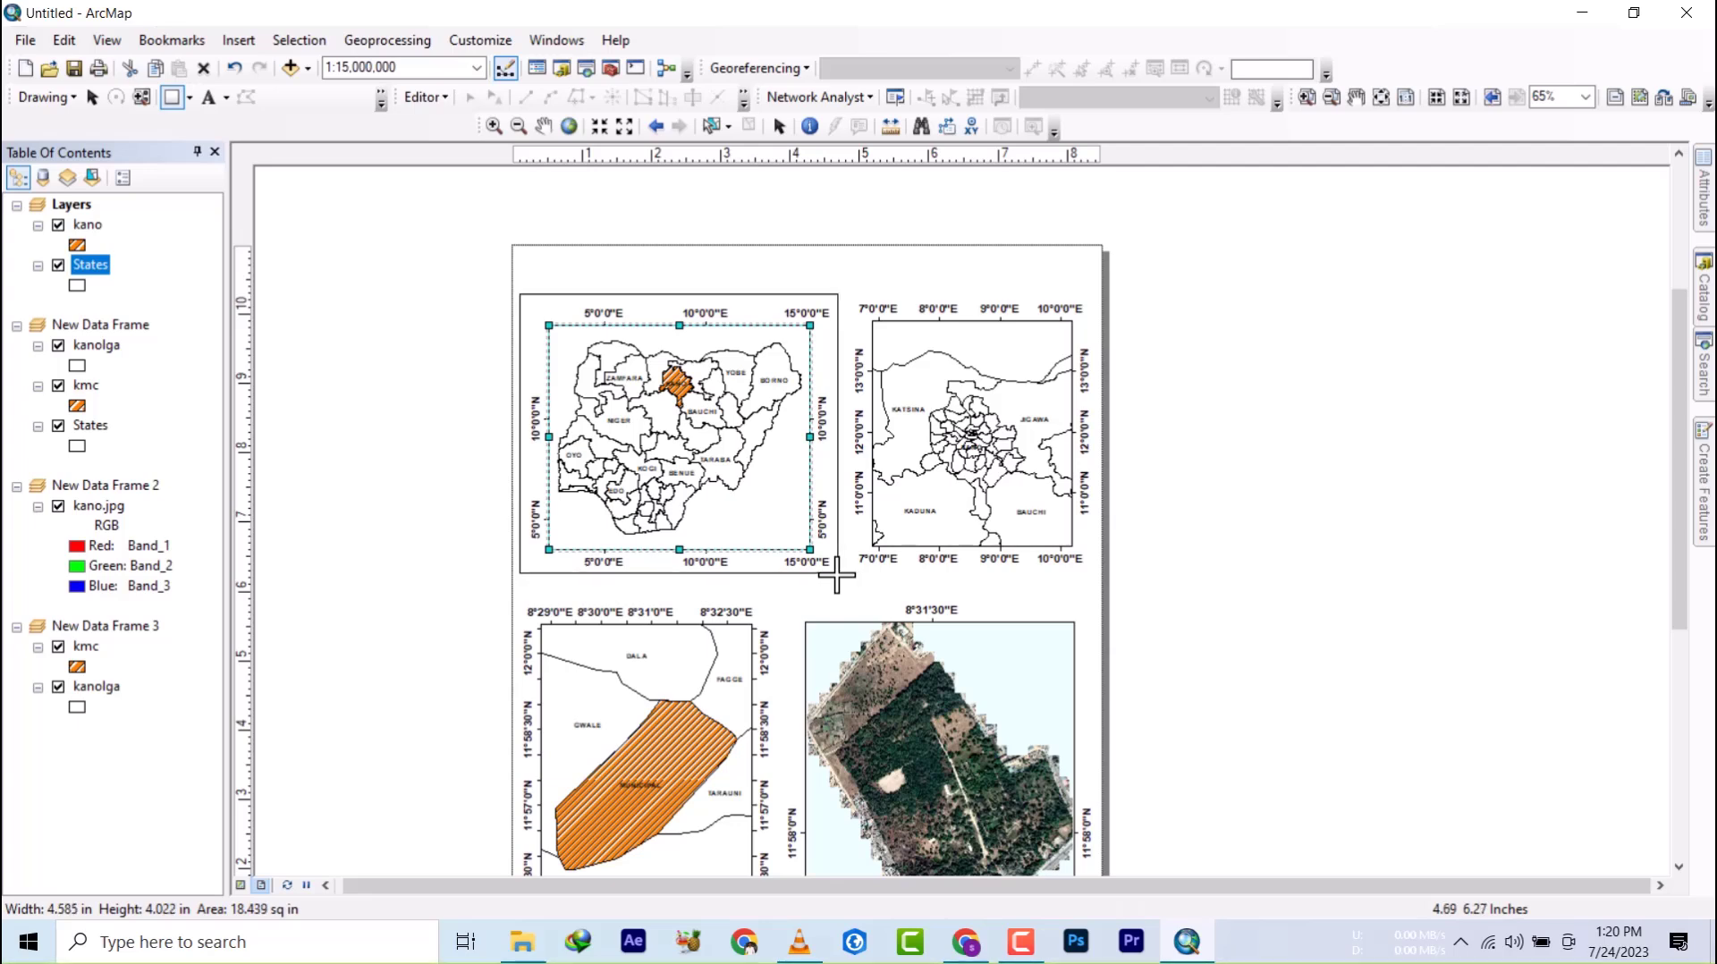
{"action": "left_click_drag", "start_coordinate": [836, 577], "coordinate": [835, 576]}
- Set the fill of the rectangle around the Nigeria map to No Color
{"action": "right_click", "coordinate": [718, 429]}
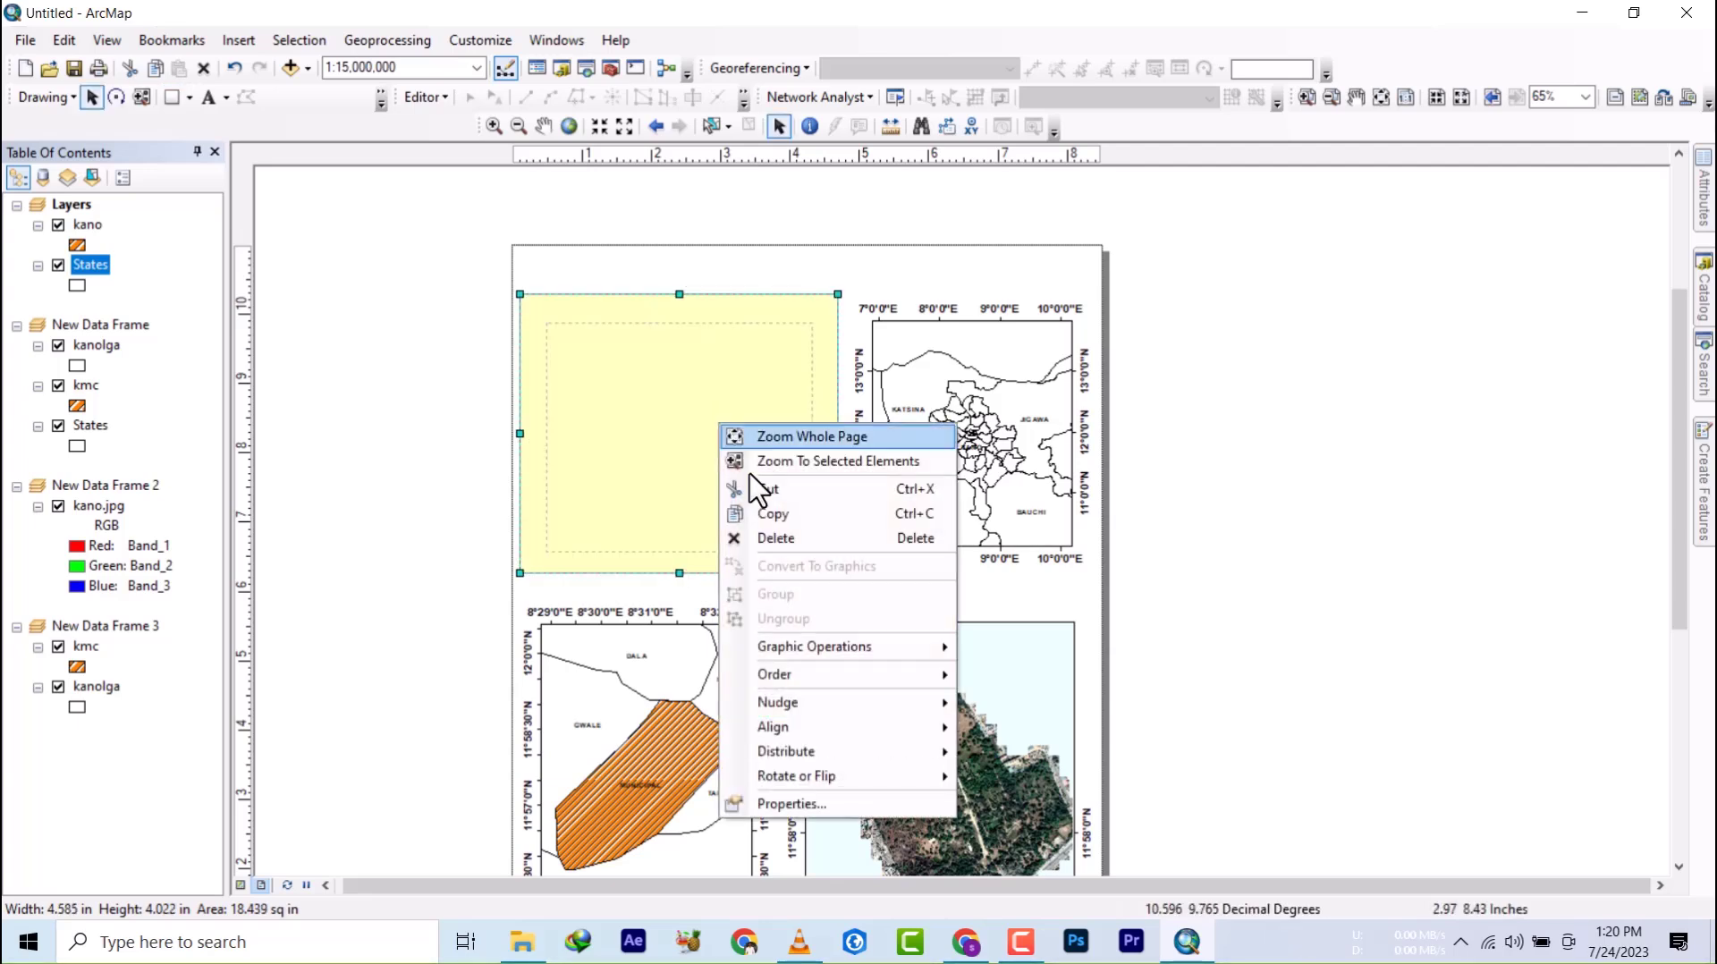
{"action": "left_click", "coordinate": [789, 803]}
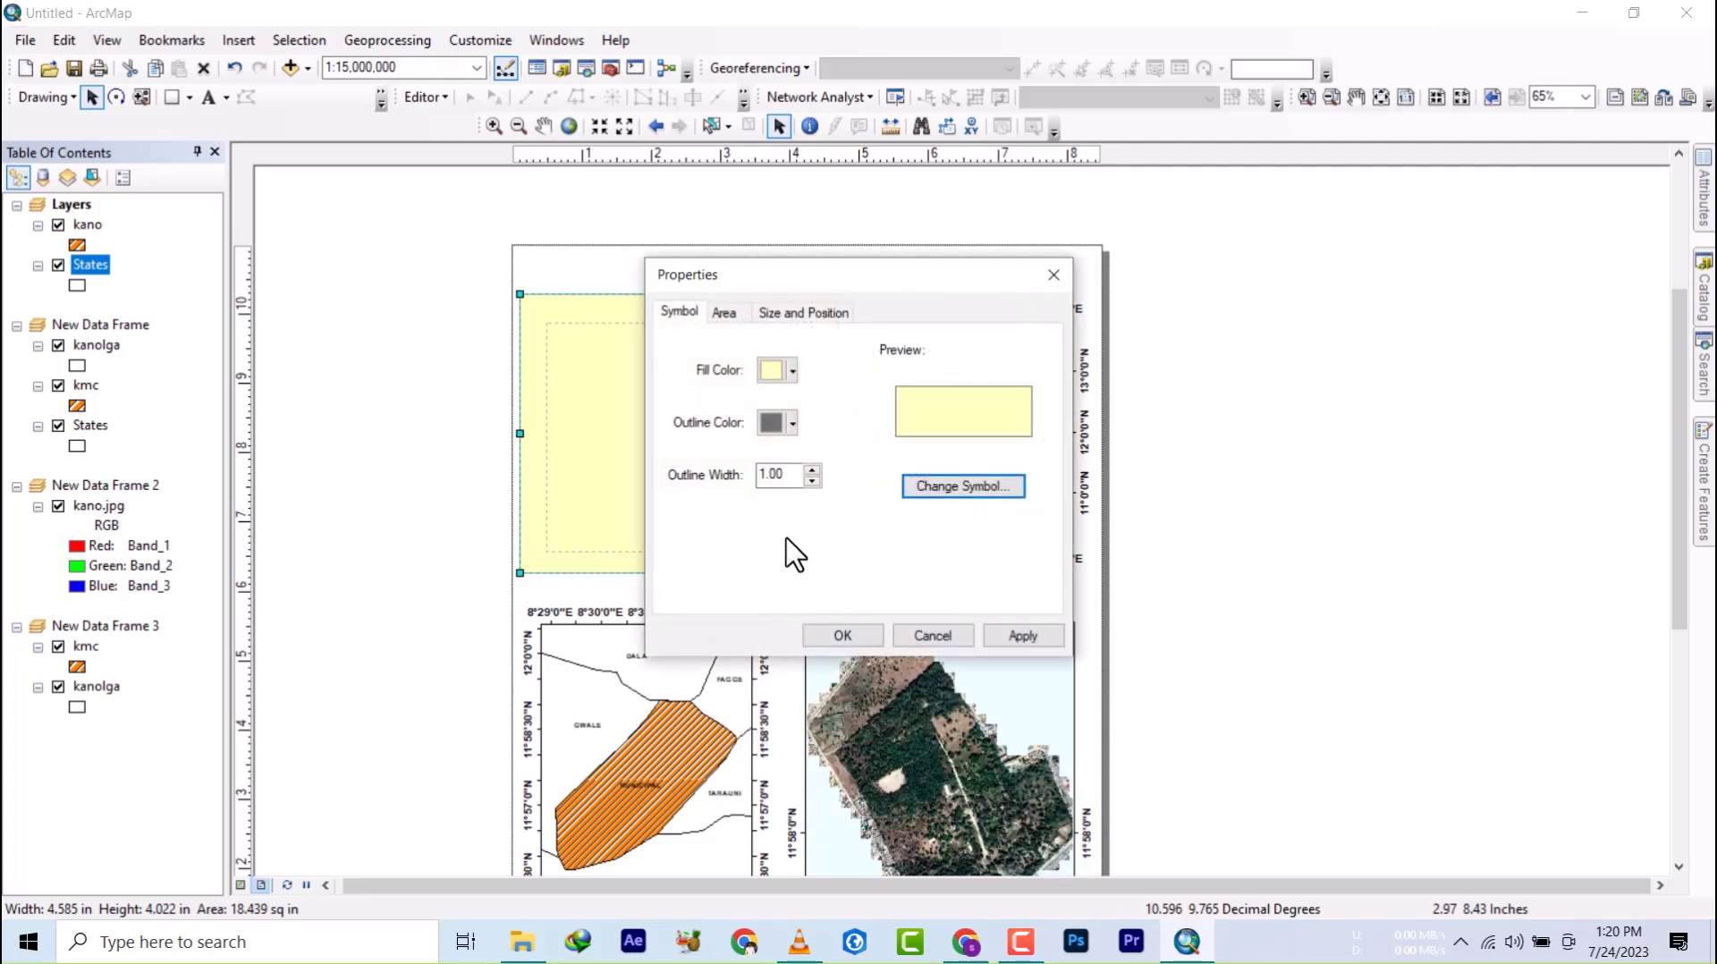
{"action": "left_click", "coordinate": [792, 372]}
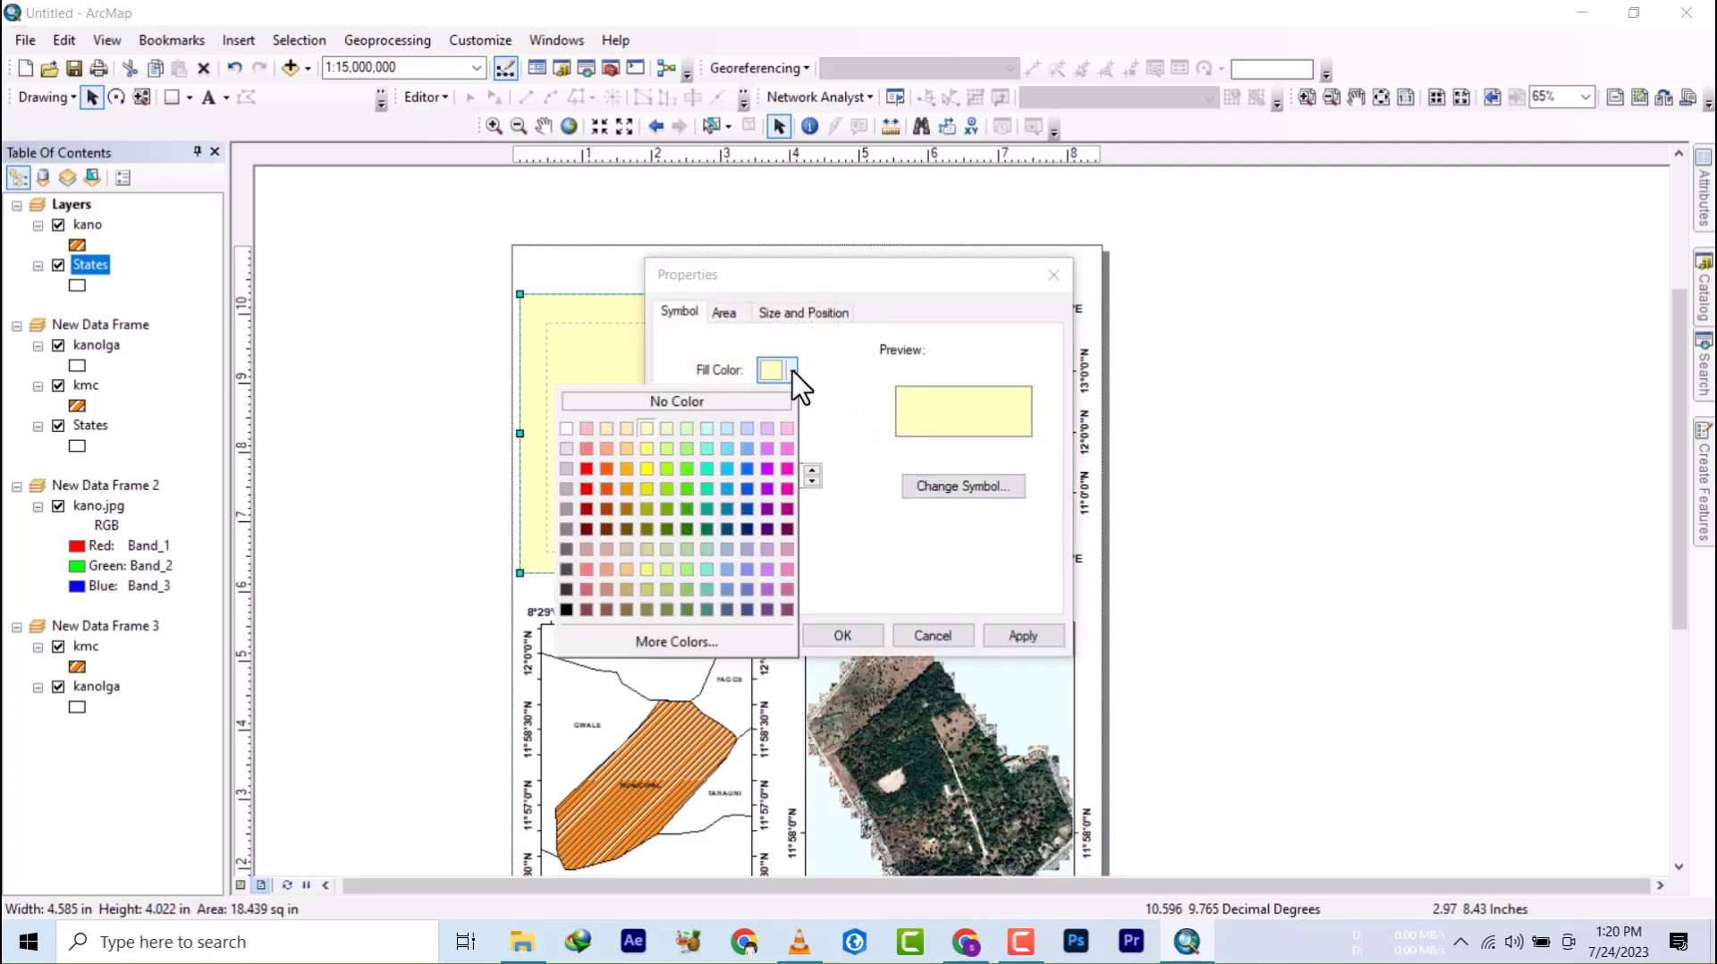
{"action": "left_click", "coordinate": [702, 402]}
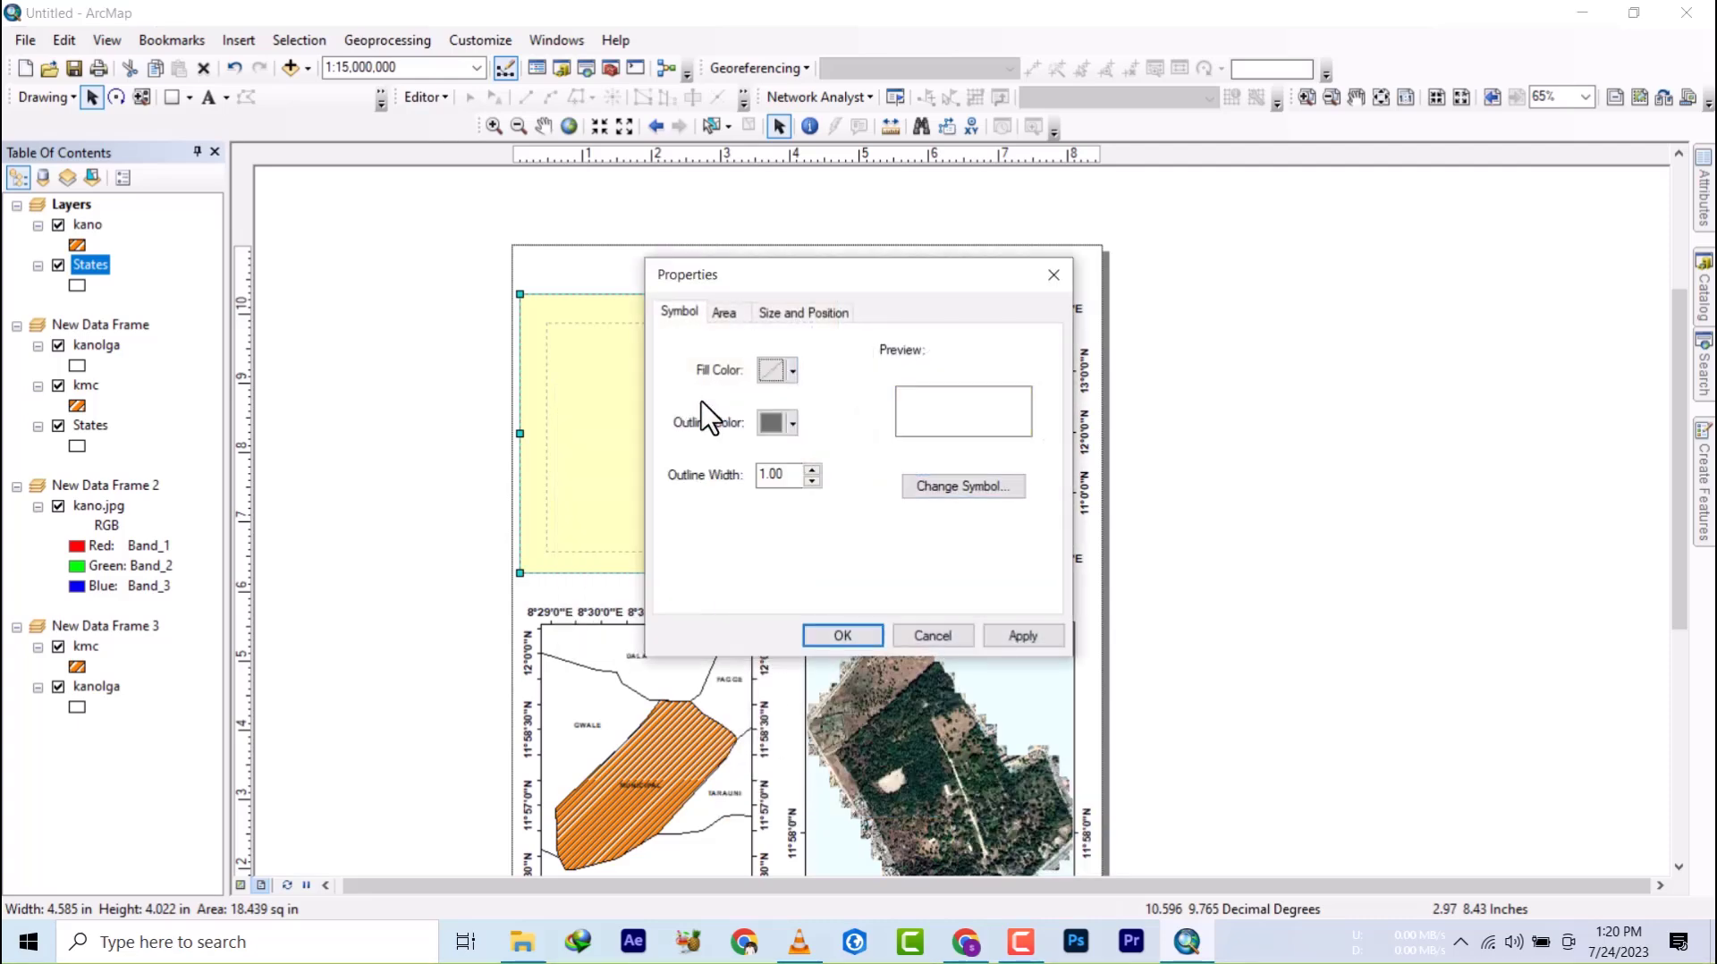
{"action": "left_click", "coordinate": [858, 640]}
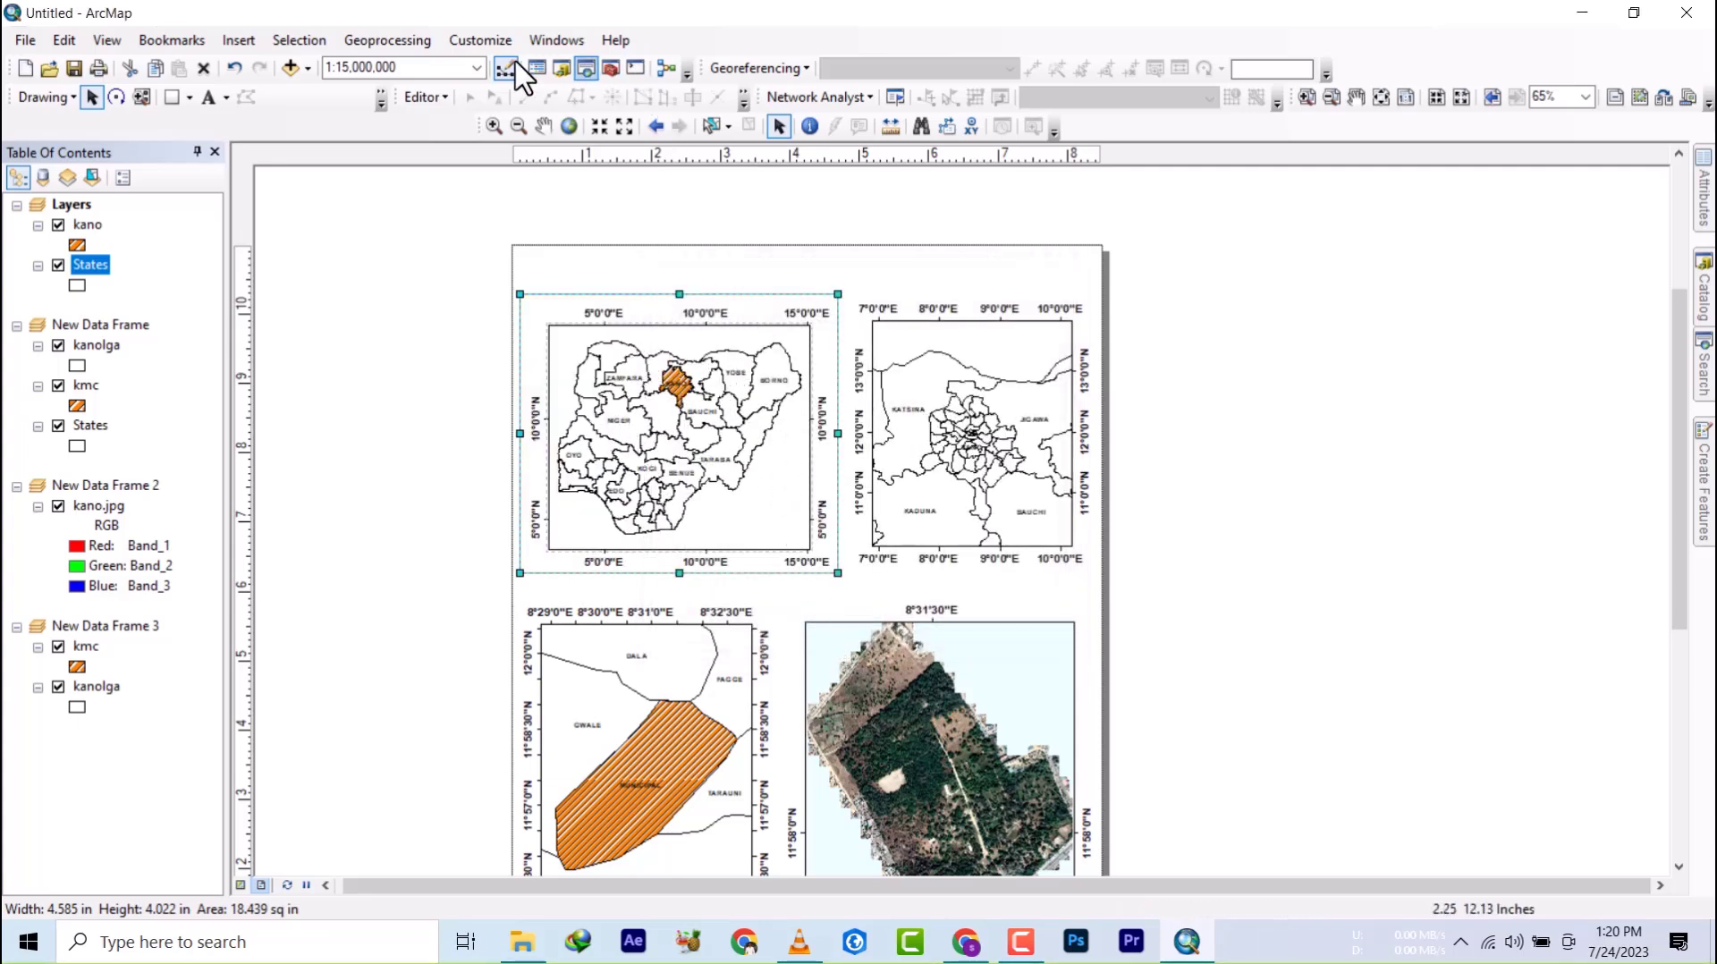
- Draw an adjoining rectangle about 3.72 by 4.02 inches around the Kano State map and set its fill to No Color
{"action": "left_click", "coordinate": [172, 97]}
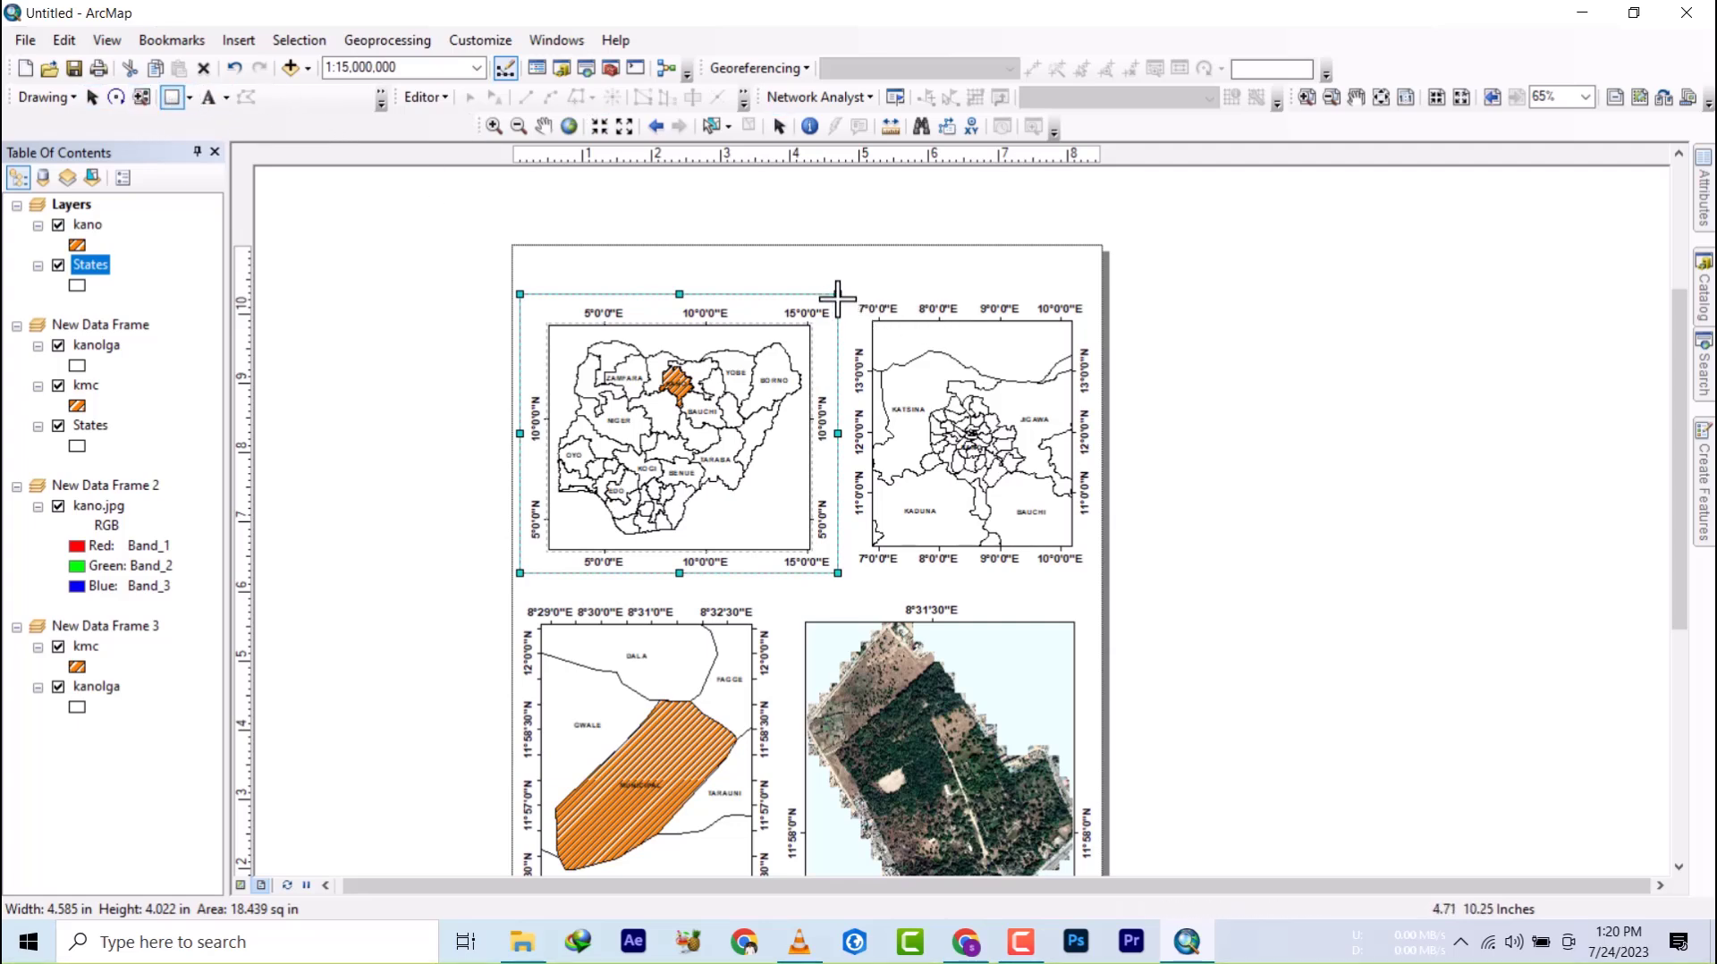
{"action": "left_click_drag", "start_coordinate": [838, 296], "coordinate": [1097, 575]}
{"action": "right_click", "coordinate": [966, 422]}
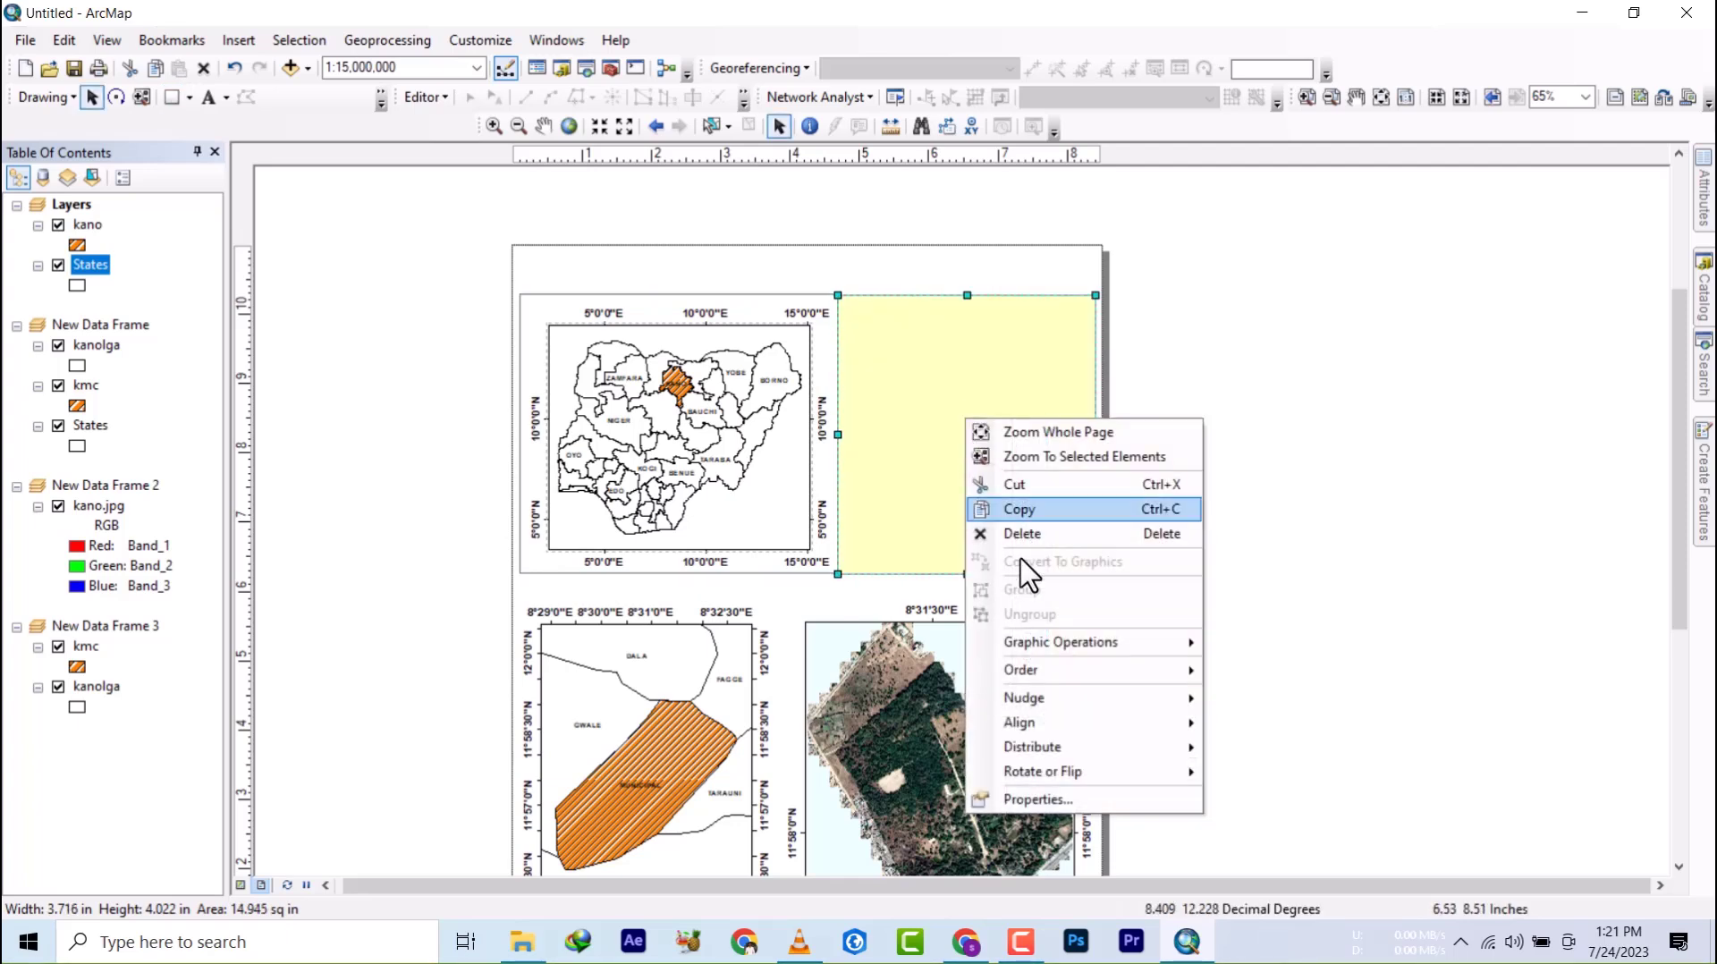
{"action": "left_click", "coordinate": [1029, 798]}
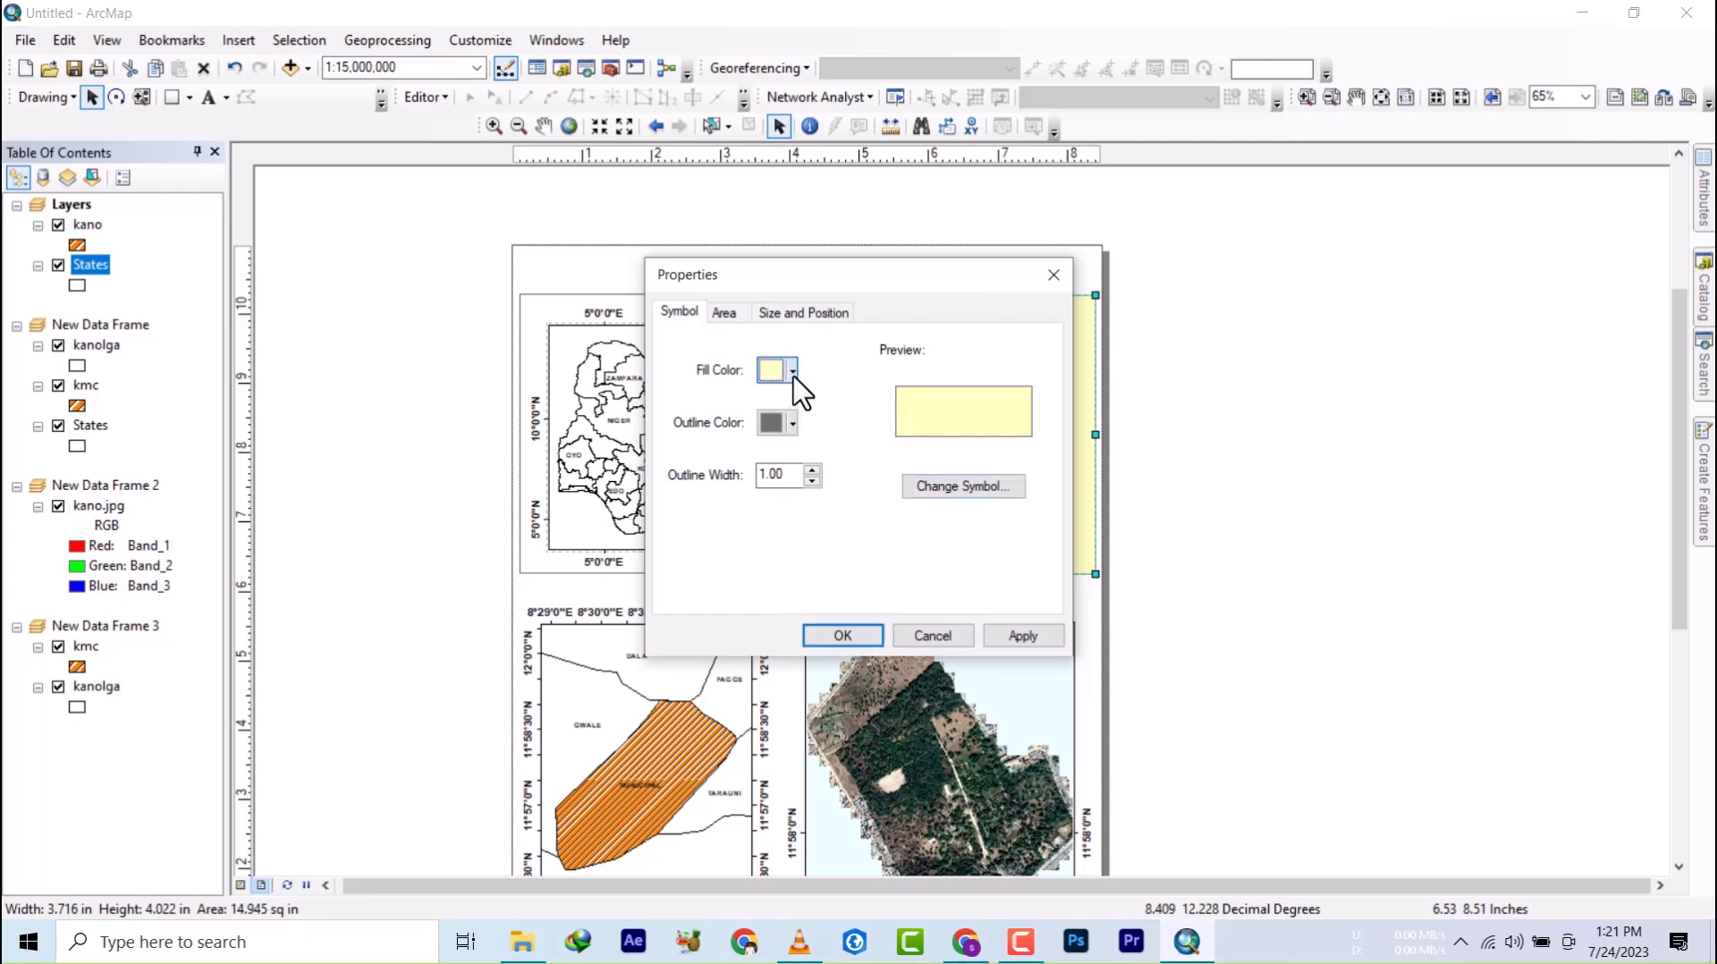
{"action": "left_click", "coordinate": [792, 371]}
{"action": "left_click", "coordinate": [711, 400]}
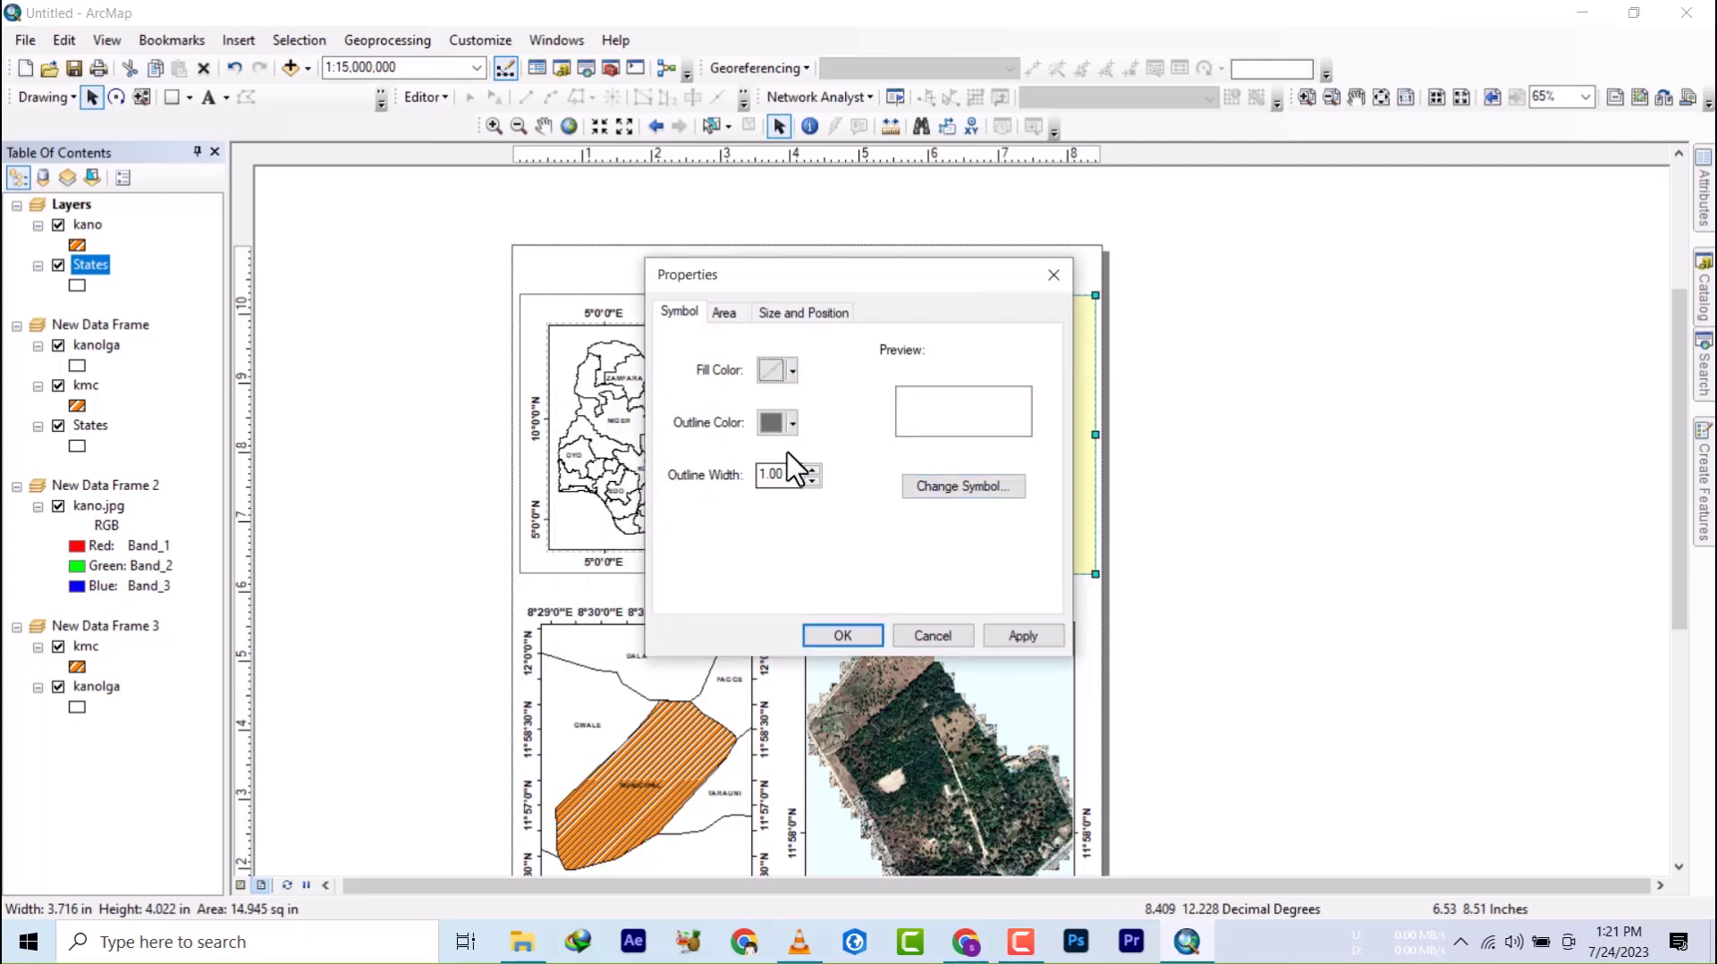
{"action": "left_click", "coordinate": [844, 635]}
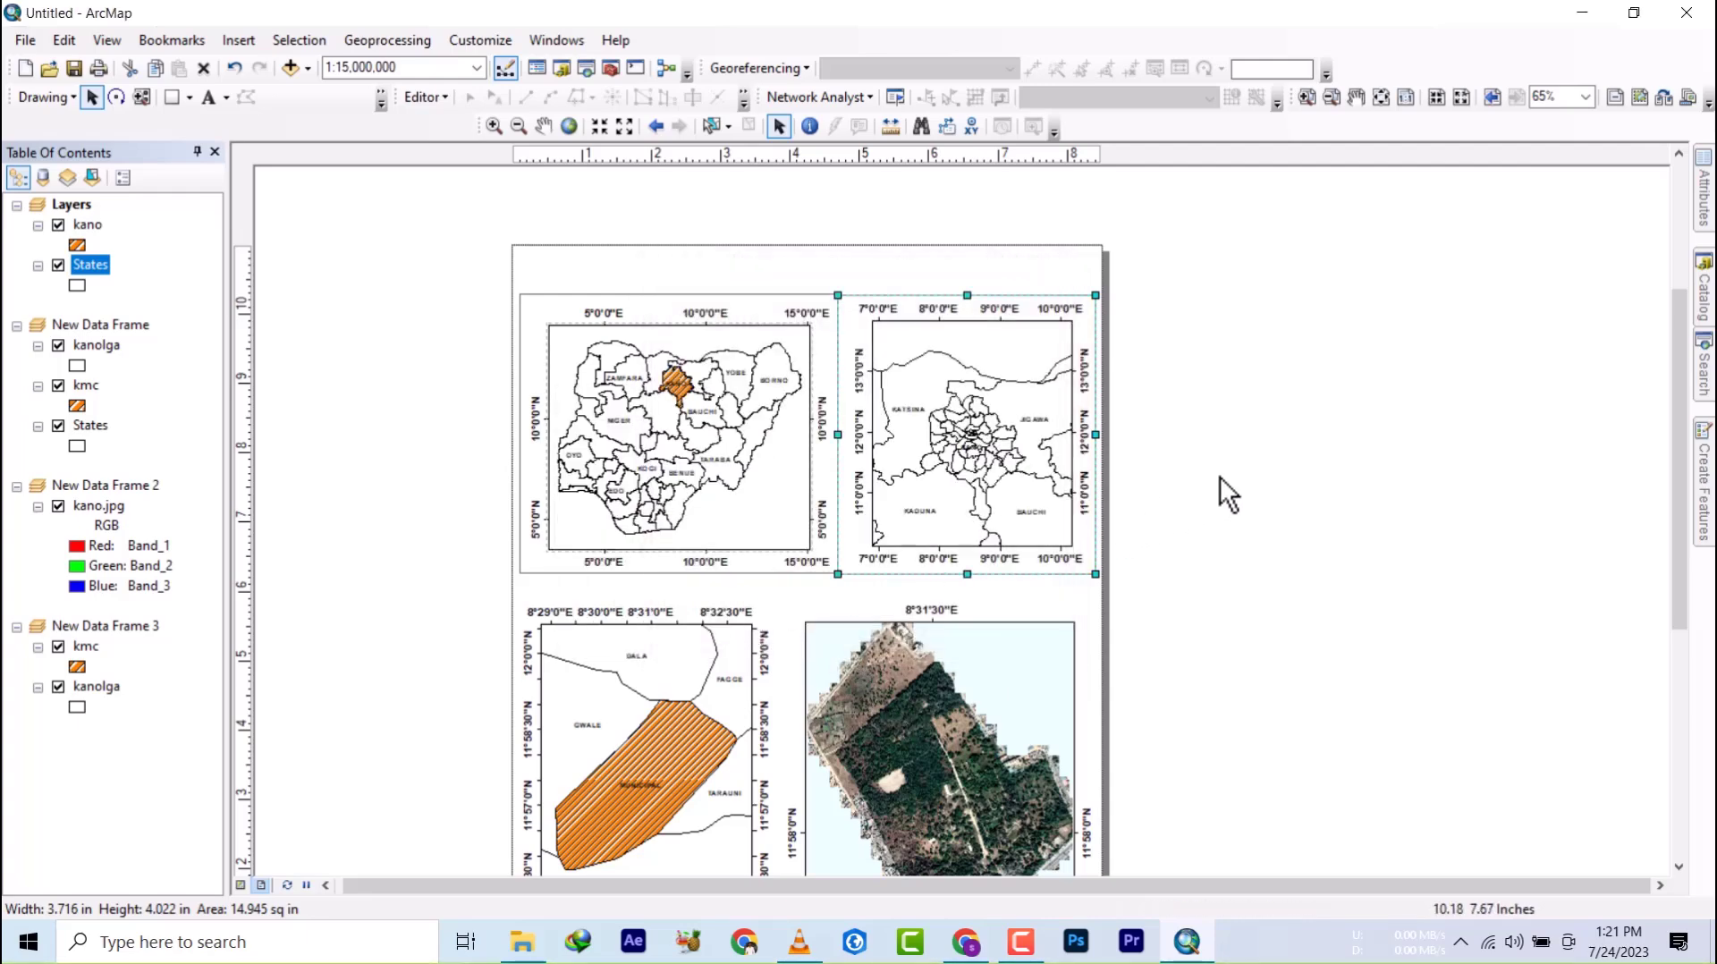
- Resize the rectangle around the Kano State map so its upper edge lines up with the Nigeria map's rectangle
{"action": "scroll", "coordinate": [890, 298], "scroll_direction": "down", "scroll_amount": 2}
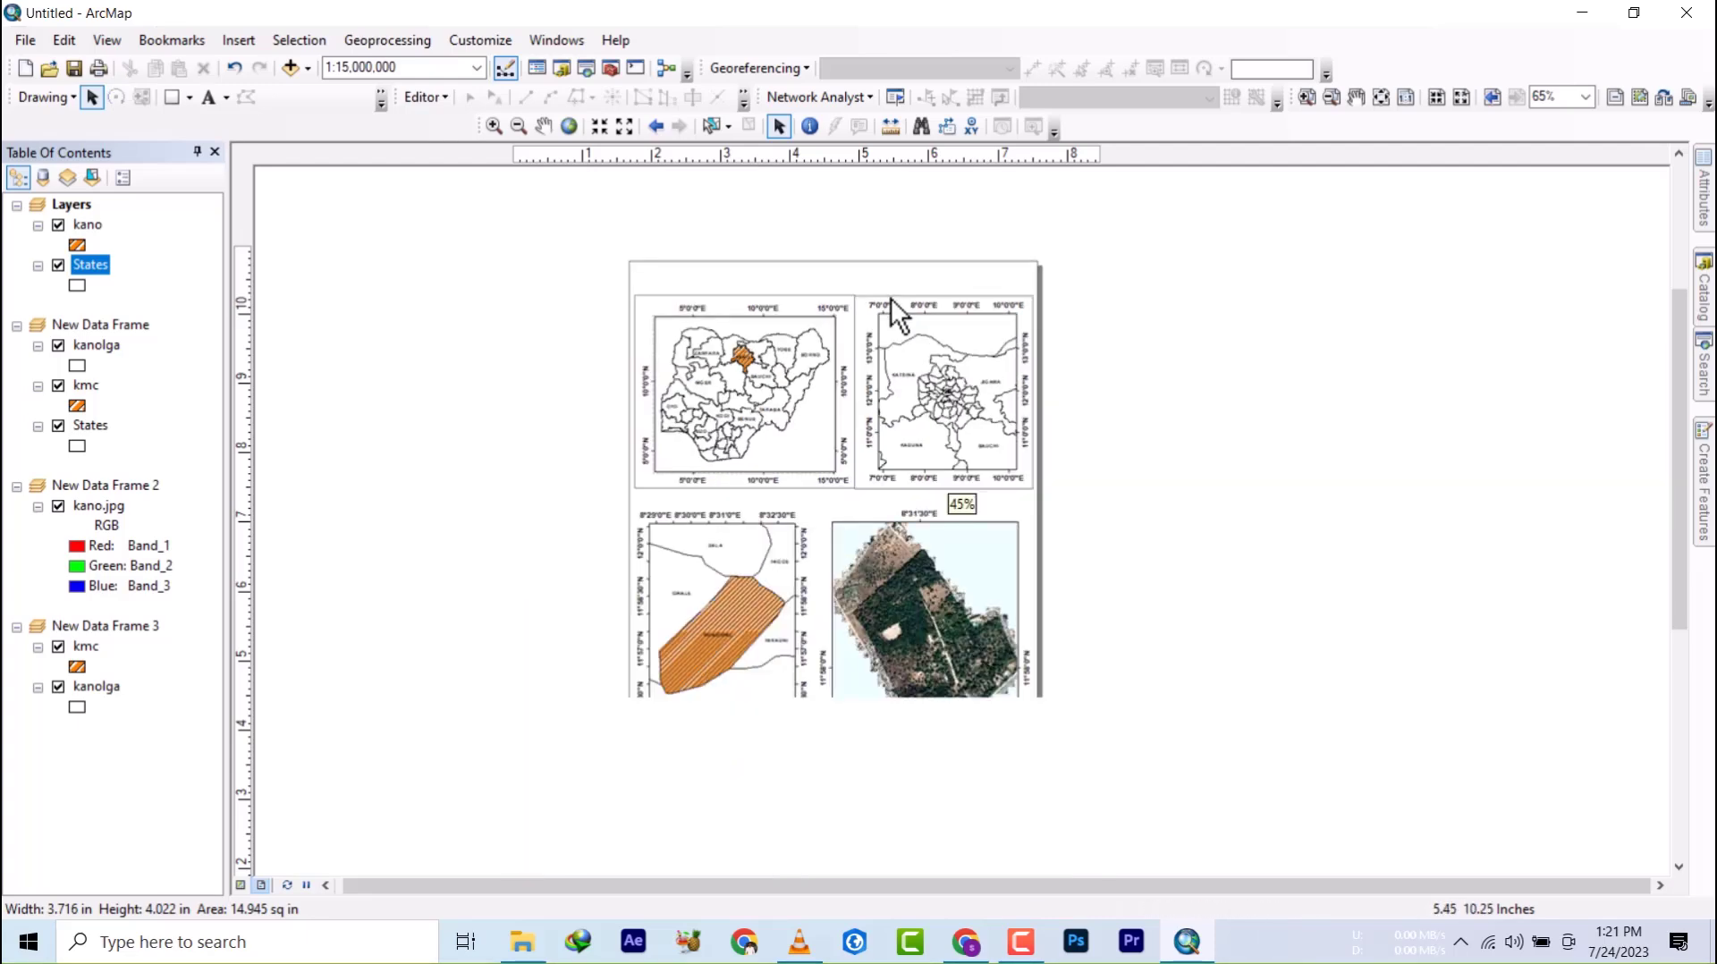
{"action": "scroll", "coordinate": [891, 298], "scroll_direction": "up", "scroll_amount": 6}
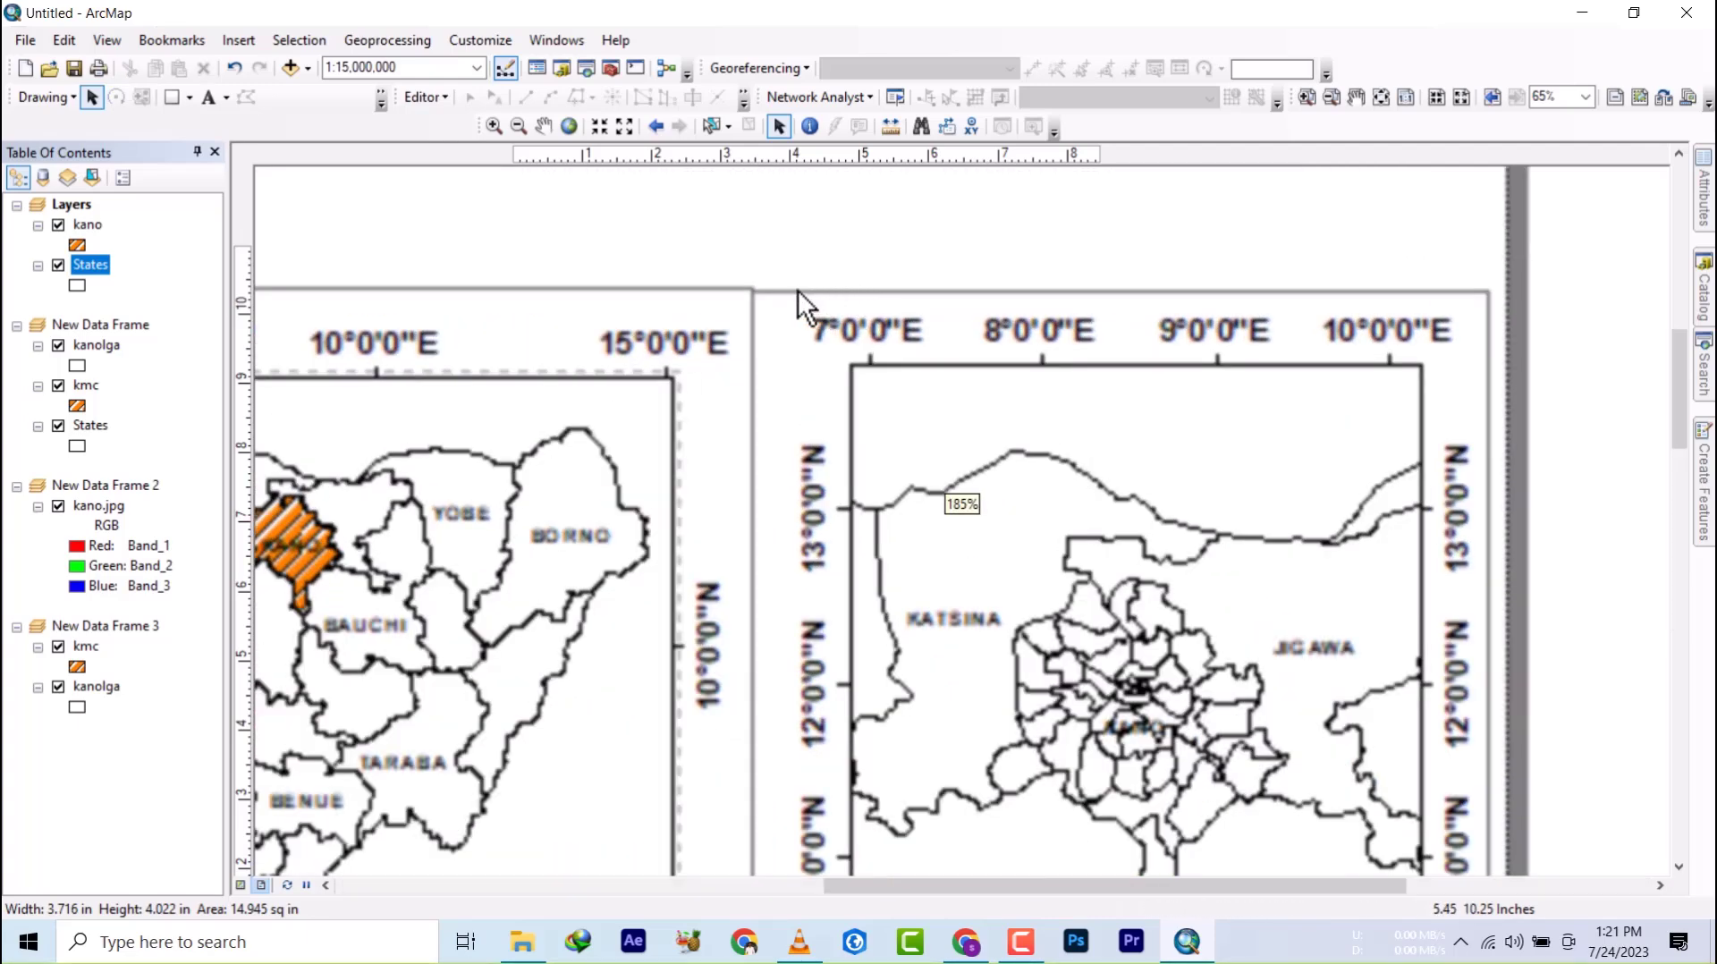
{"action": "left_click", "coordinate": [798, 290]}
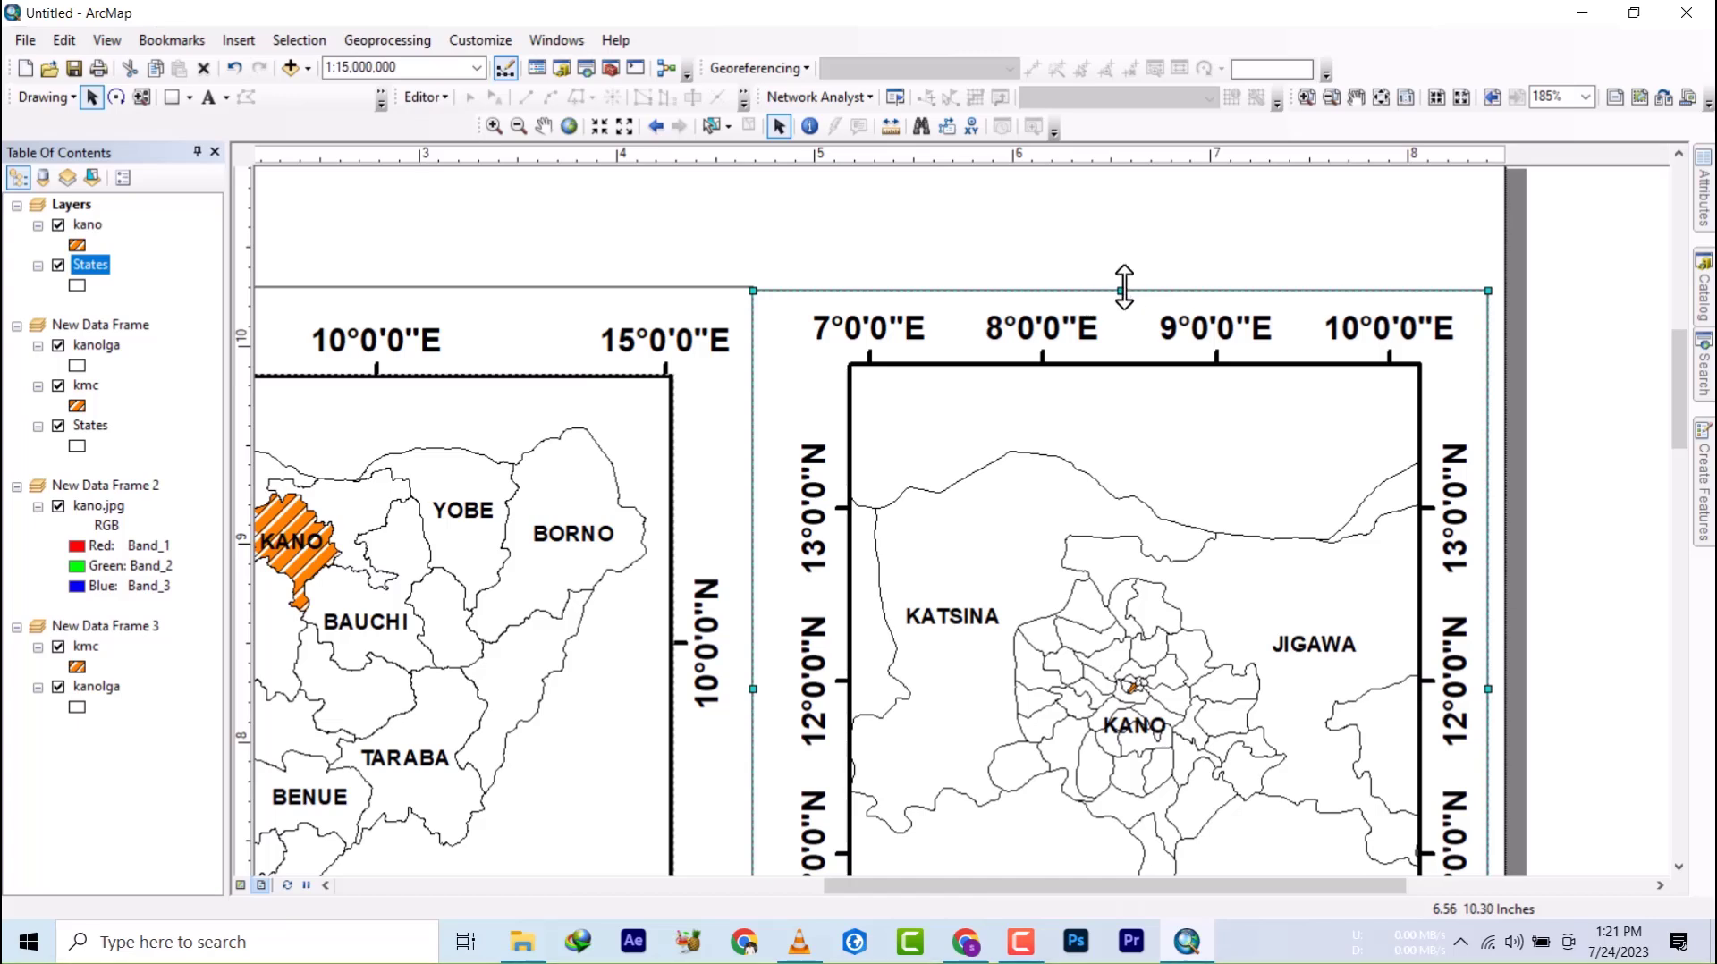
{"action": "left_click_drag", "start_coordinate": [1124, 289], "coordinate": [1124, 287]}
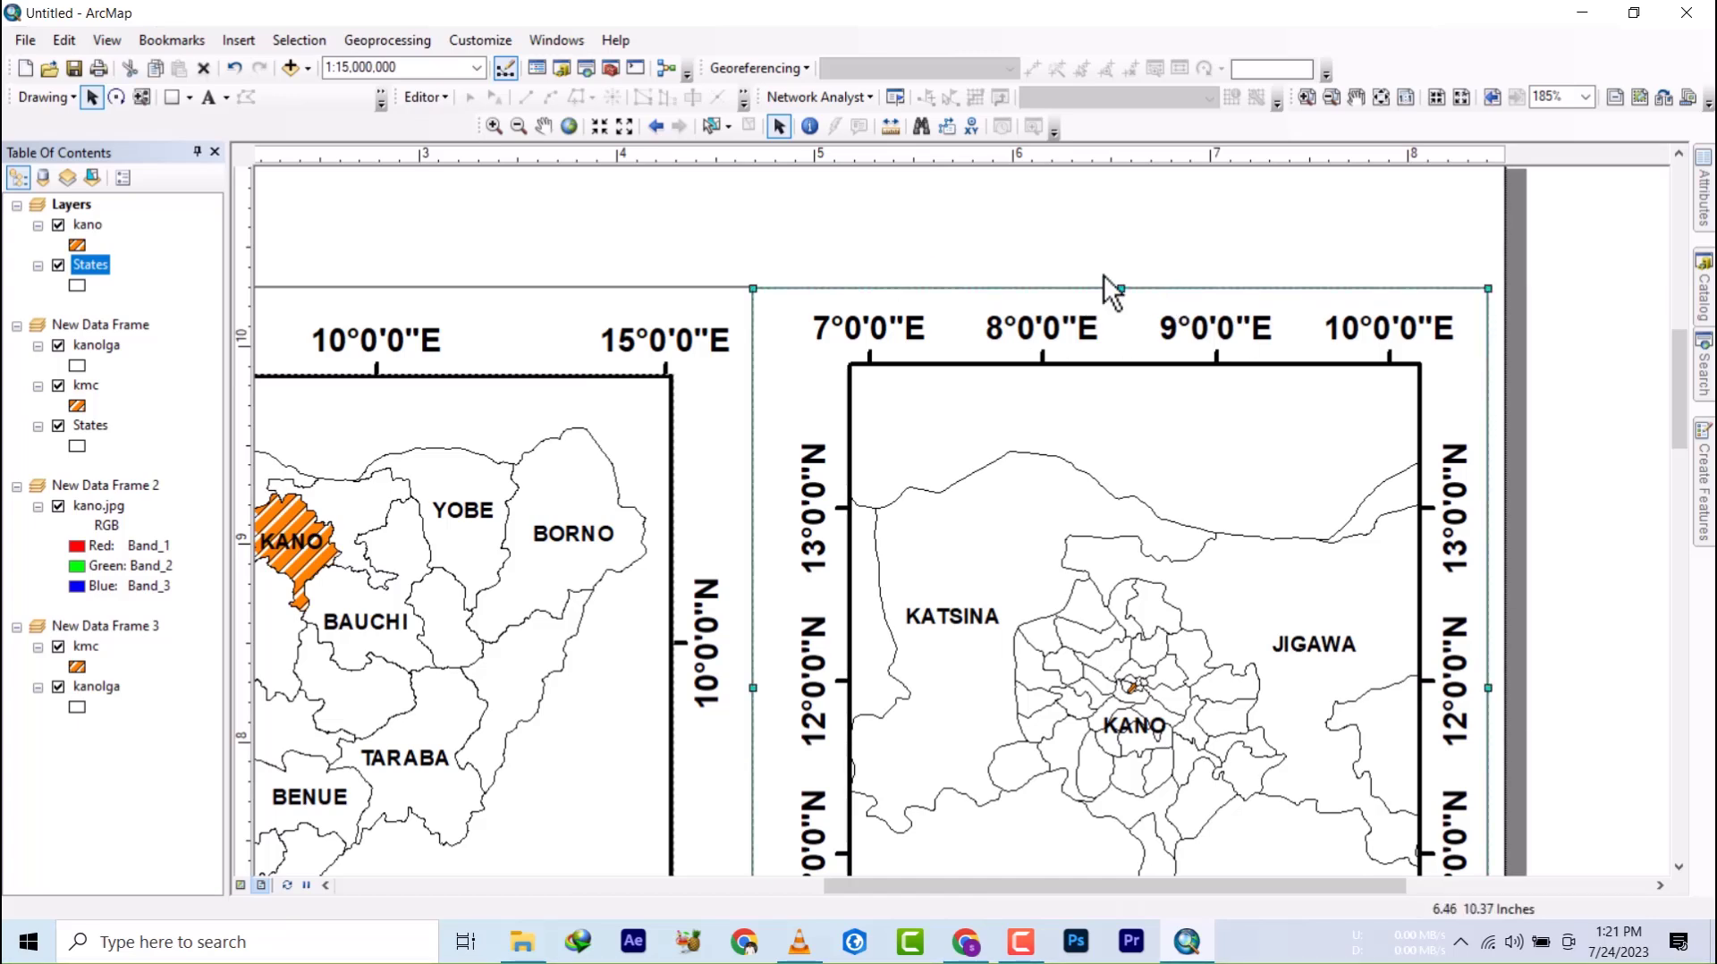
{"action": "left_click_drag", "start_coordinate": [1124, 288], "coordinate": [1121, 286]}
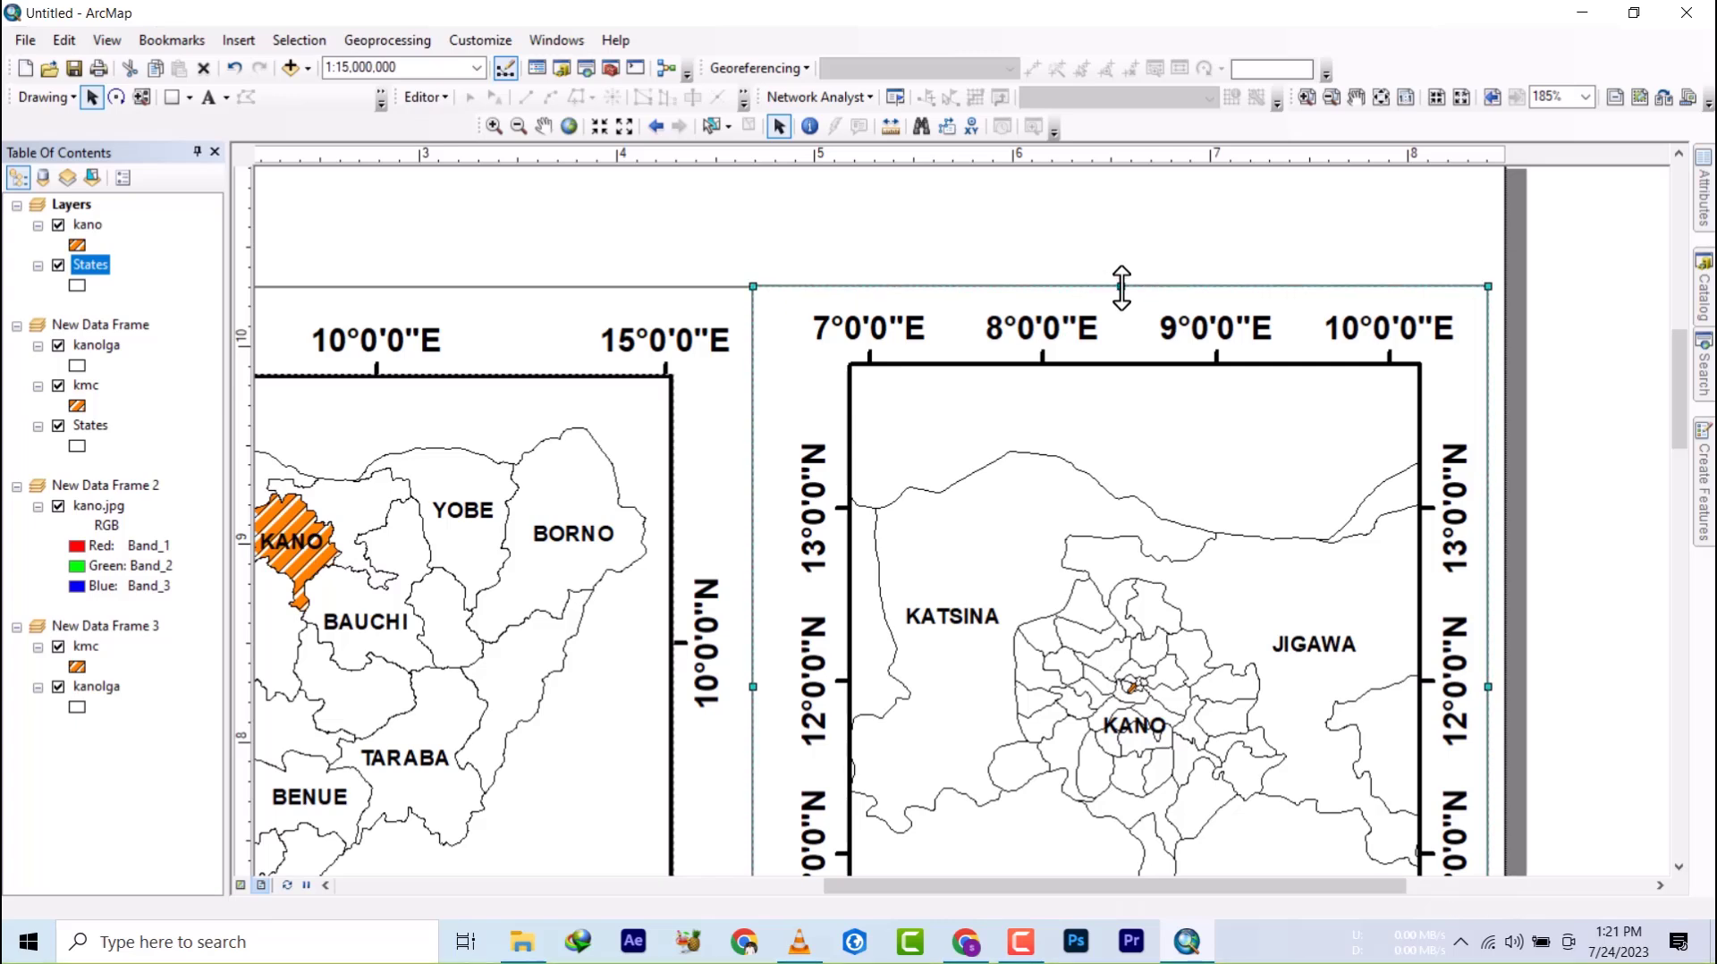
{"action": "left_click", "coordinate": [839, 285]}
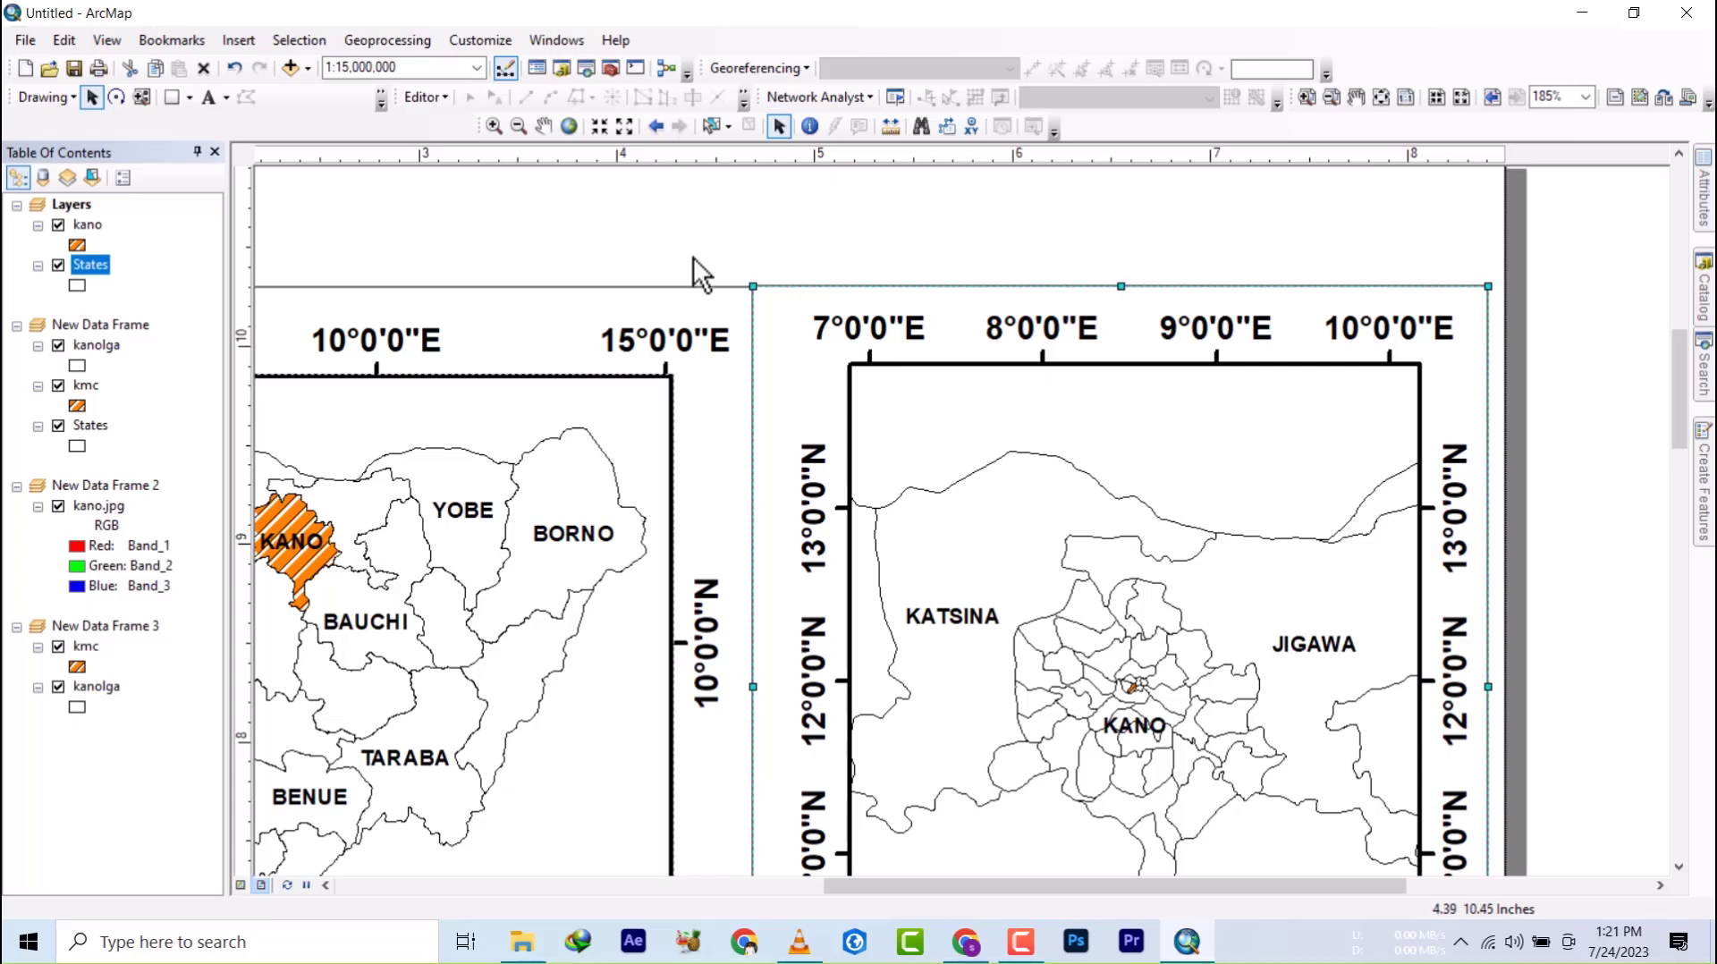
{"action": "scroll", "coordinate": [706, 268], "scroll_direction": "down", "scroll_amount": 3}
{"action": "scroll", "coordinate": [725, 268], "scroll_direction": "up", "scroll_amount": 8}
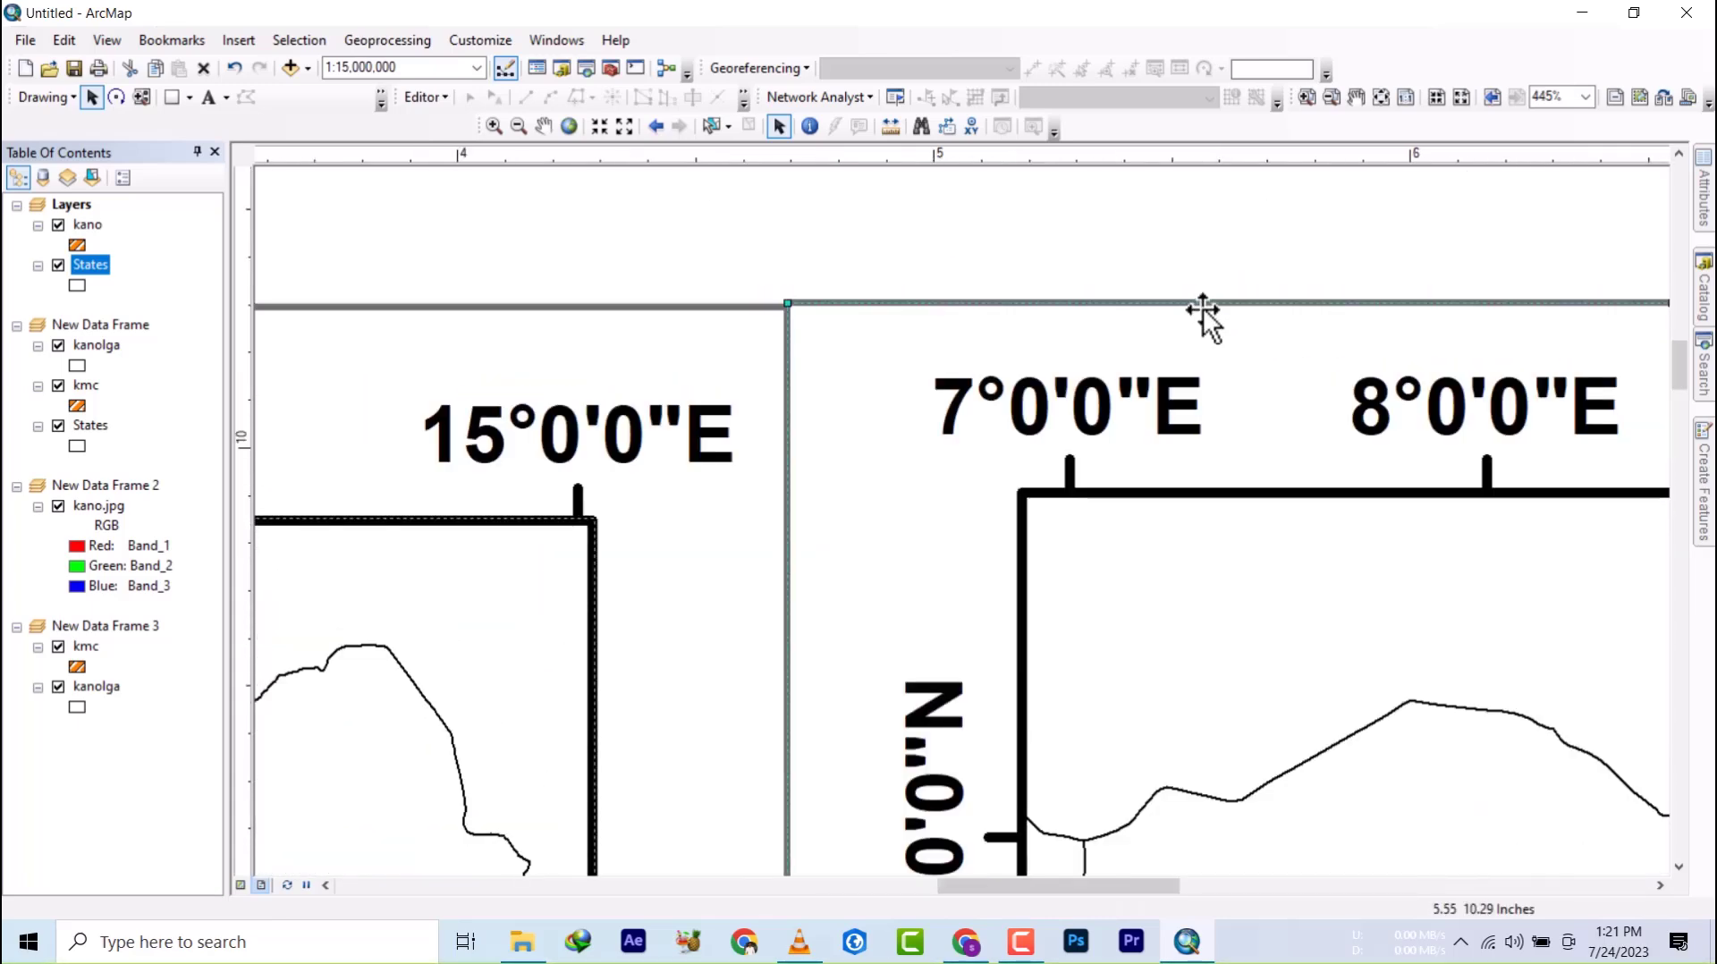
{"action": "left_click_drag", "start_coordinate": [1288, 424], "coordinate": [893, 516]}
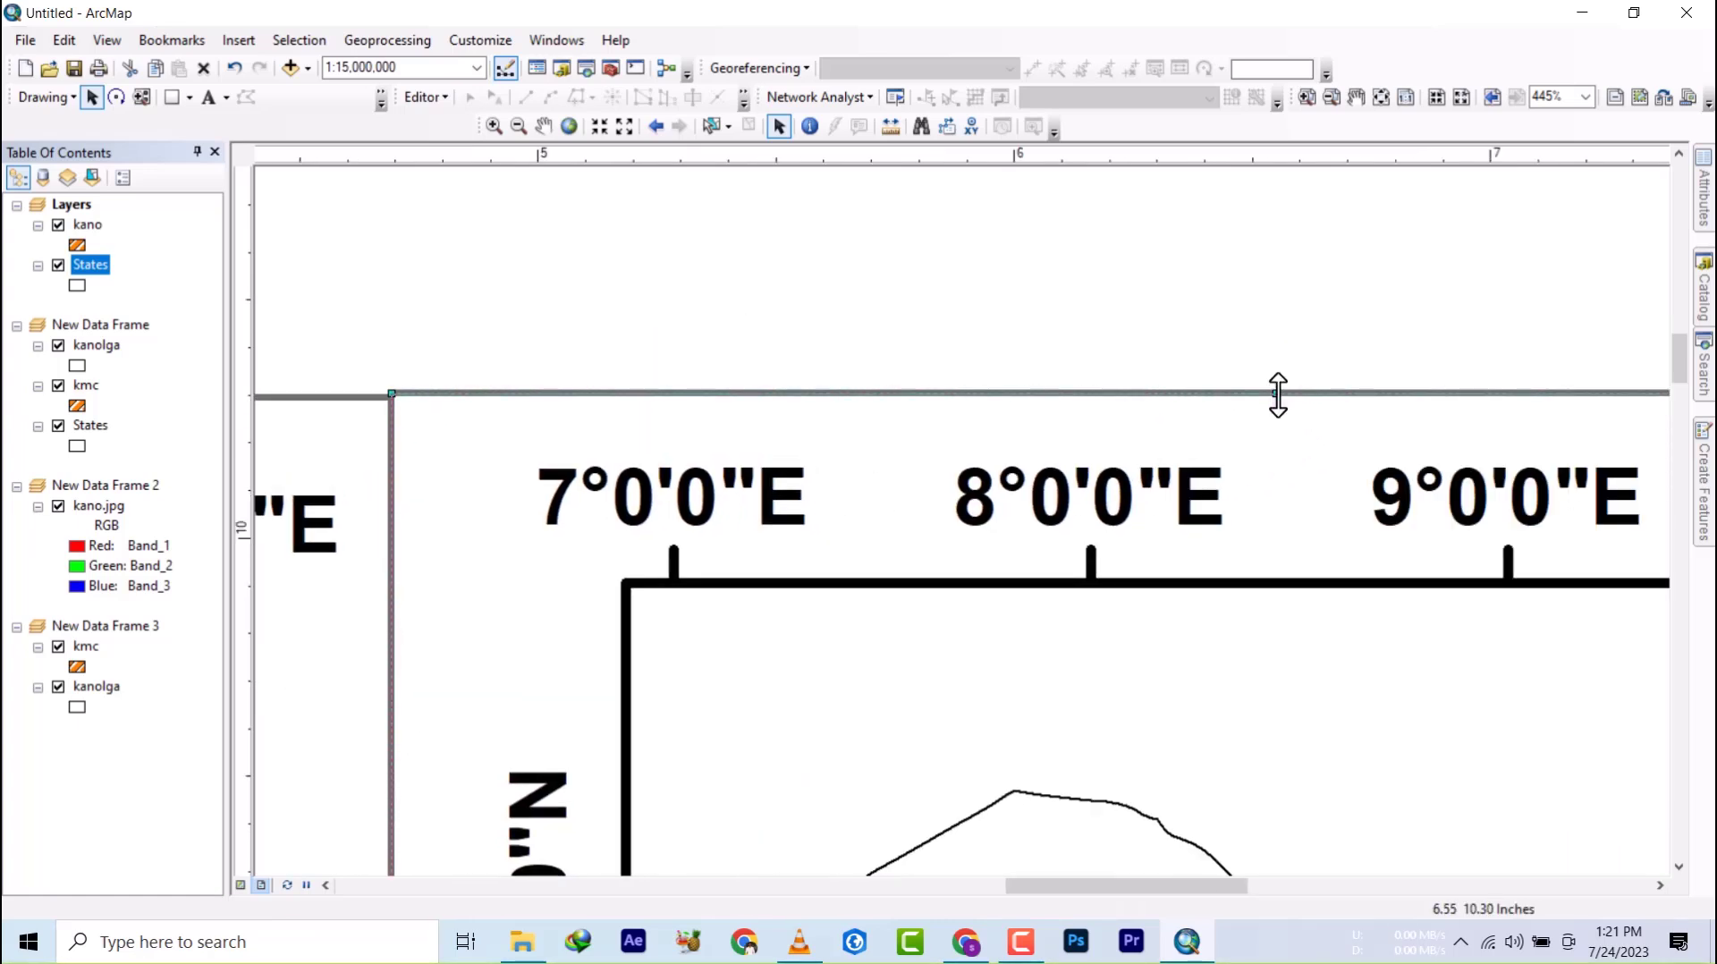
{"action": "left_click", "coordinate": [908, 318]}
{"action": "scroll", "coordinate": [878, 337], "scroll_direction": "down", "scroll_amount": 2}
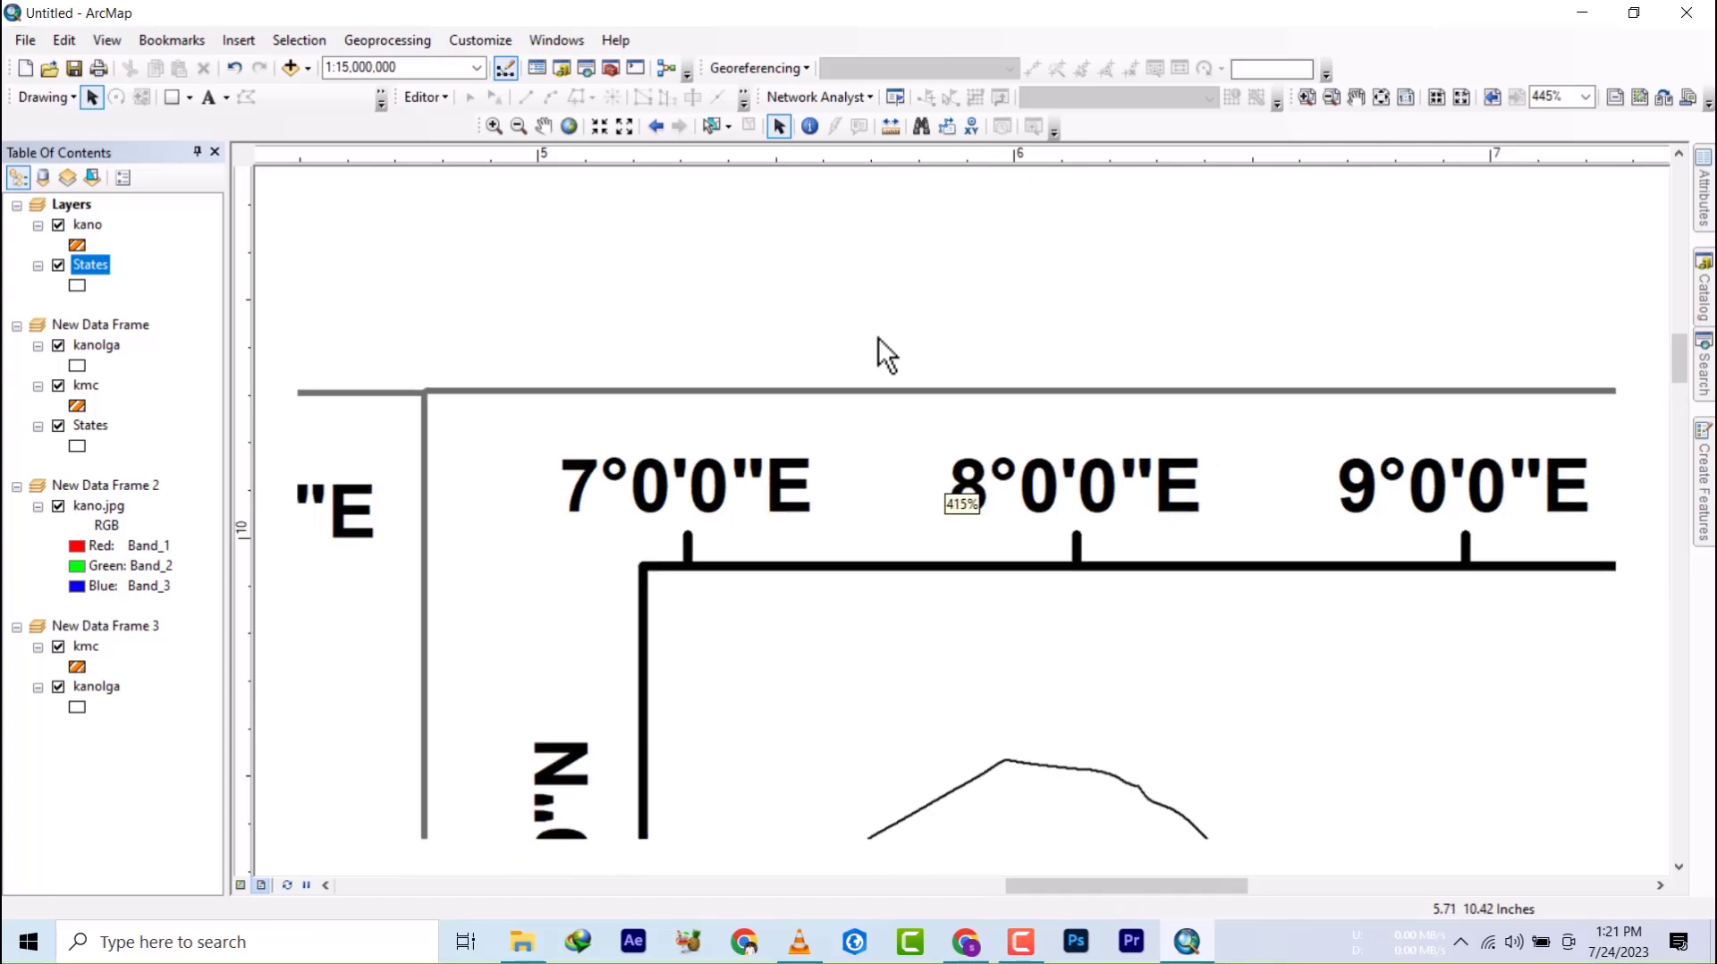
- Adjust the lower edge of the Kano State map's rectangle to line up with the Nigeria map's rectangle
{"action": "scroll", "coordinate": [879, 338], "scroll_direction": "down", "scroll_amount": 4}
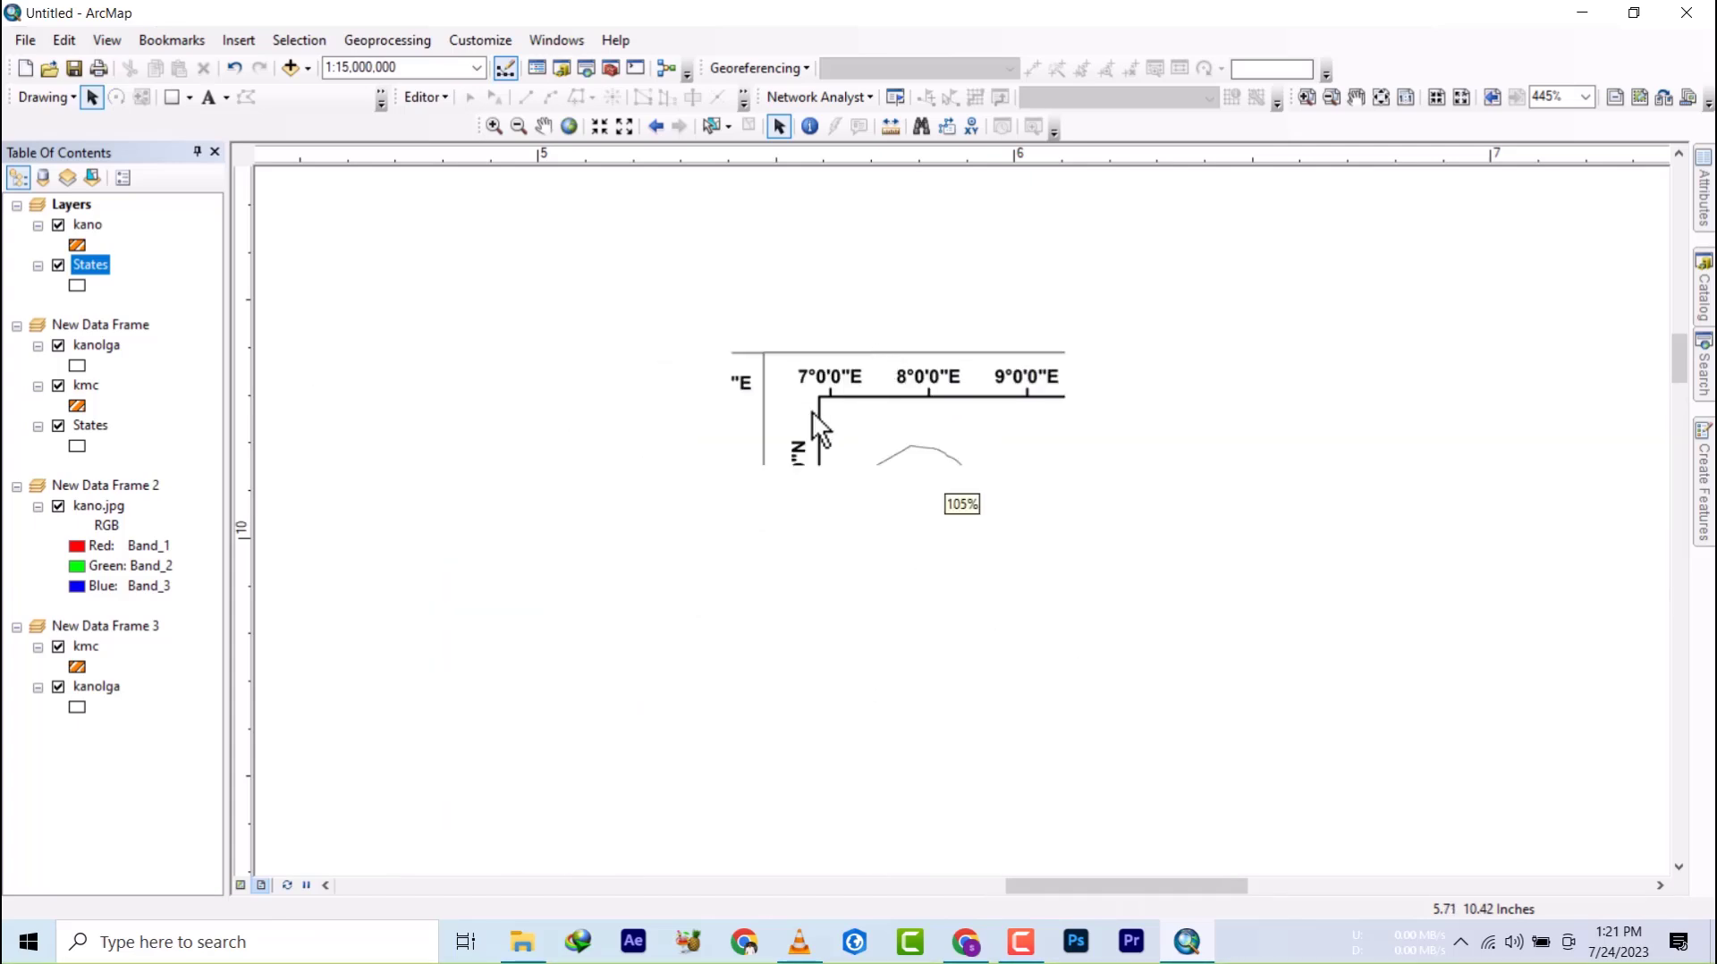
{"action": "left_click_drag", "start_coordinate": [878, 607], "coordinate": [900, 466]}
{"action": "left_click", "coordinate": [927, 658]}
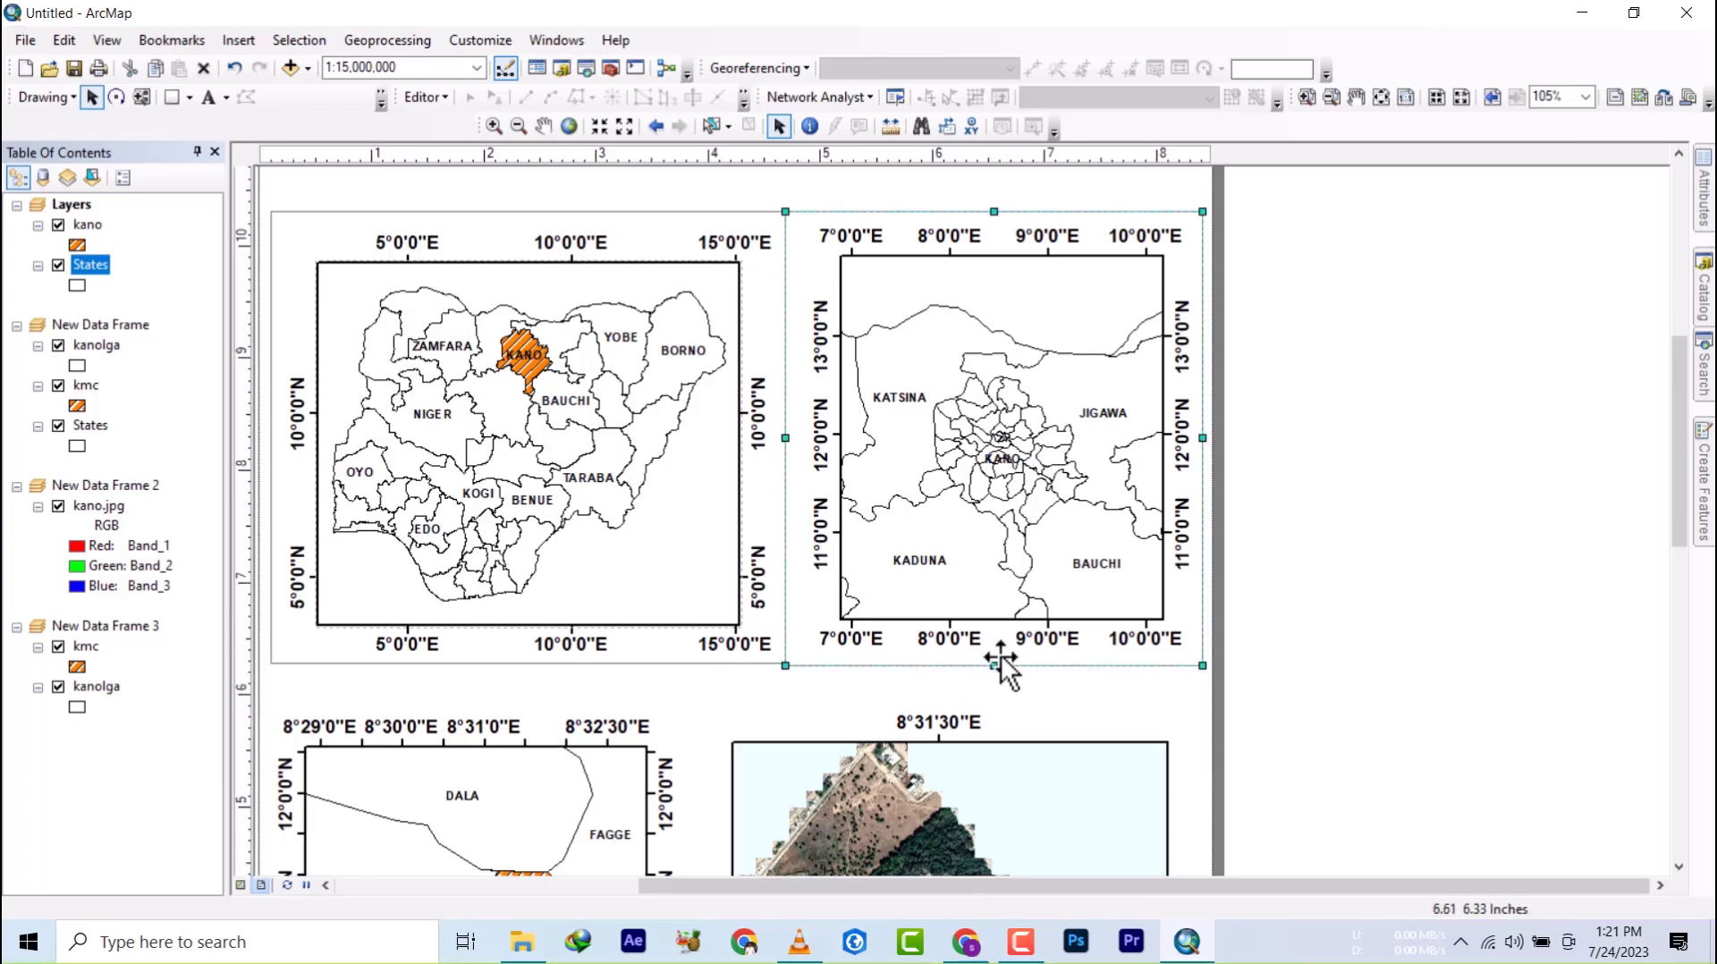
{"action": "left_click_drag", "start_coordinate": [999, 665], "coordinate": [999, 661]}
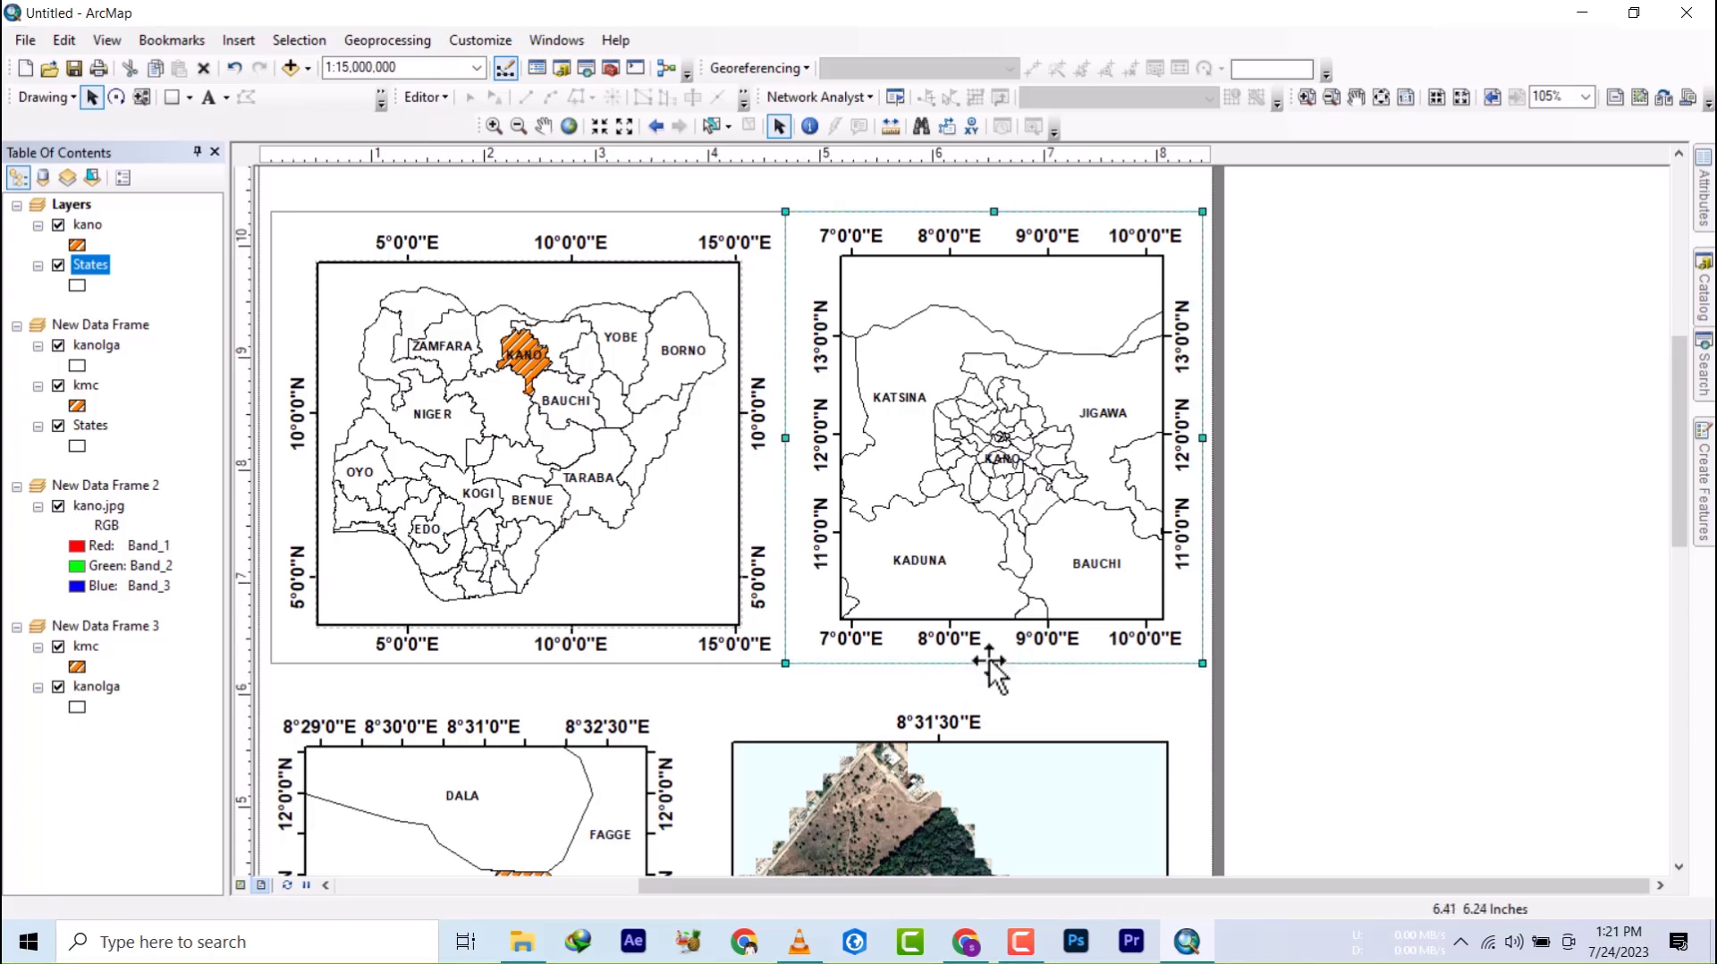
- Draw a rectangle about 3.77 by 5.37 inches around the Municipal map and its coordinate labels
{"action": "left_click_drag", "start_coordinate": [1077, 510], "coordinate": [1117, 449]}
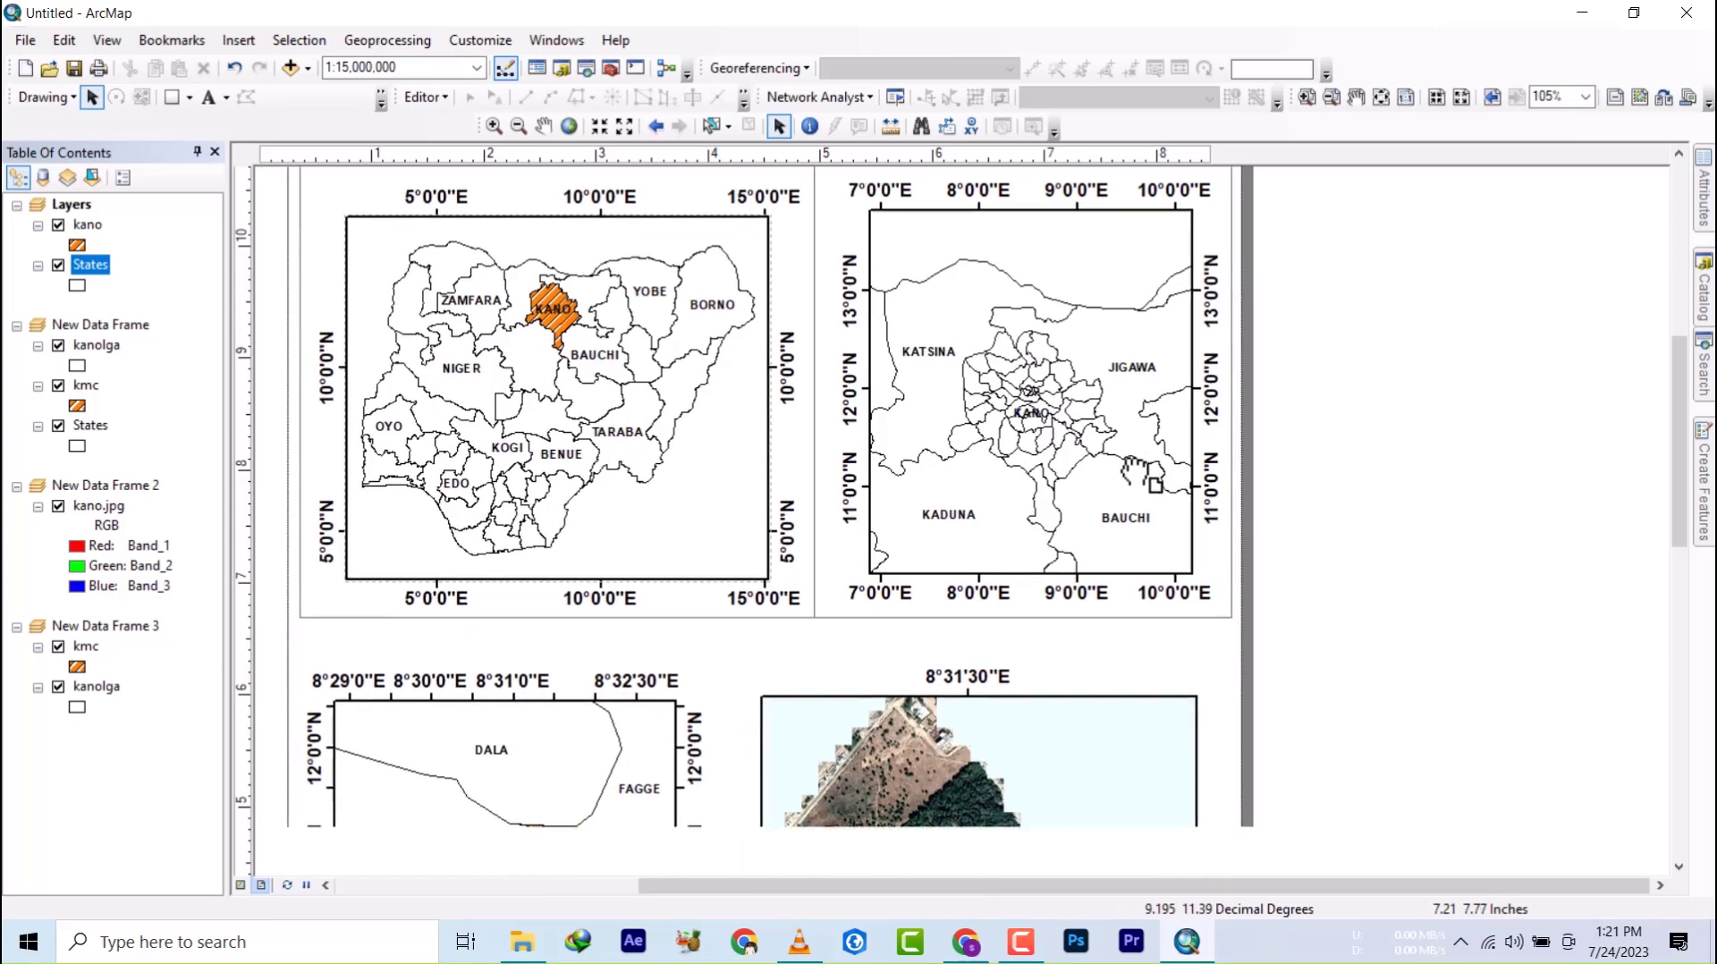
{"action": "scroll", "coordinate": [961, 505], "scroll_direction": "down", "scroll_amount": 3}
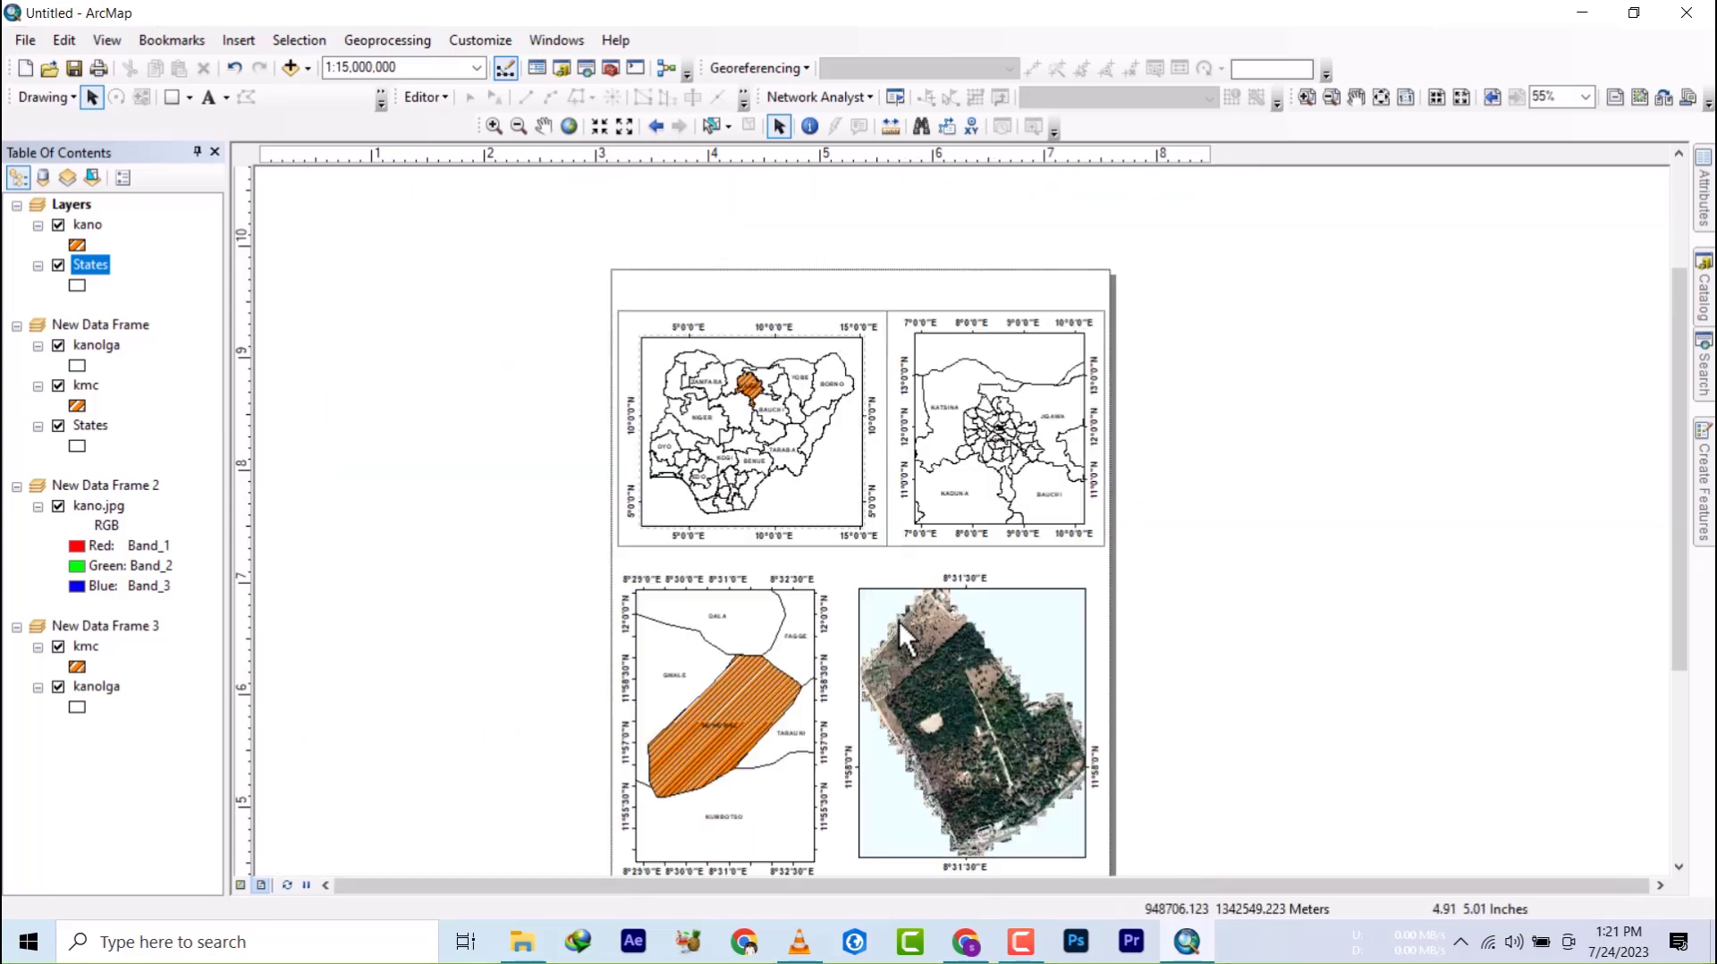
{"action": "left_click", "coordinate": [668, 653]}
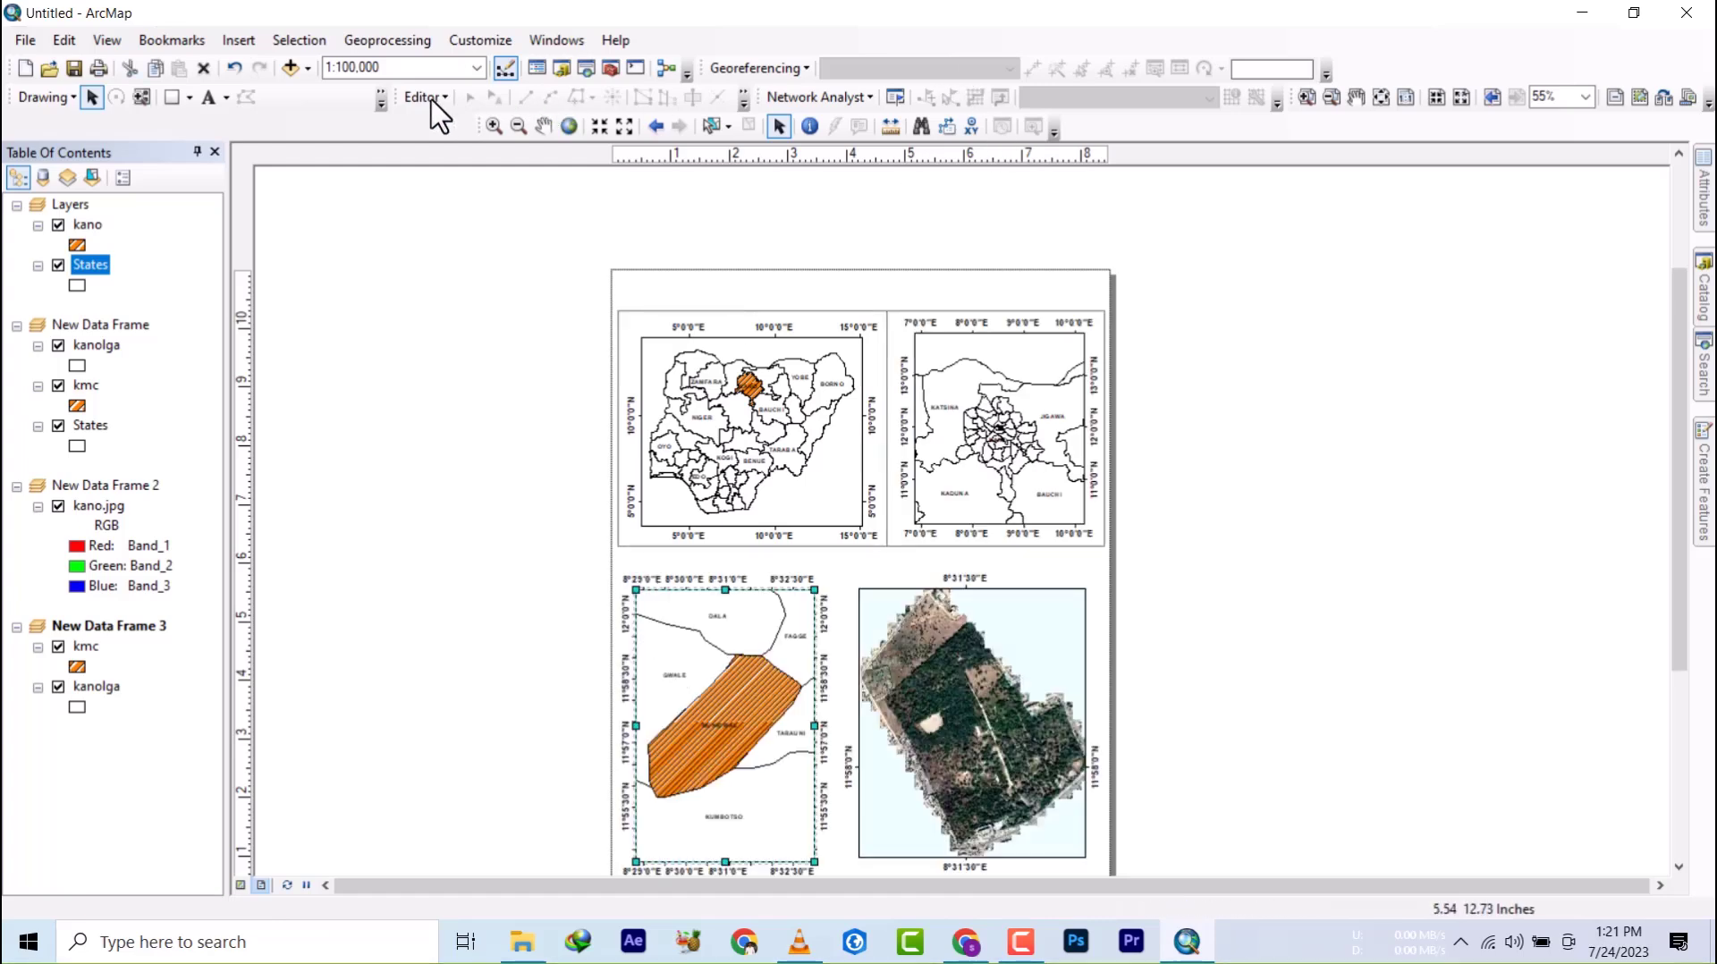
{"action": "left_click", "coordinate": [173, 97]}
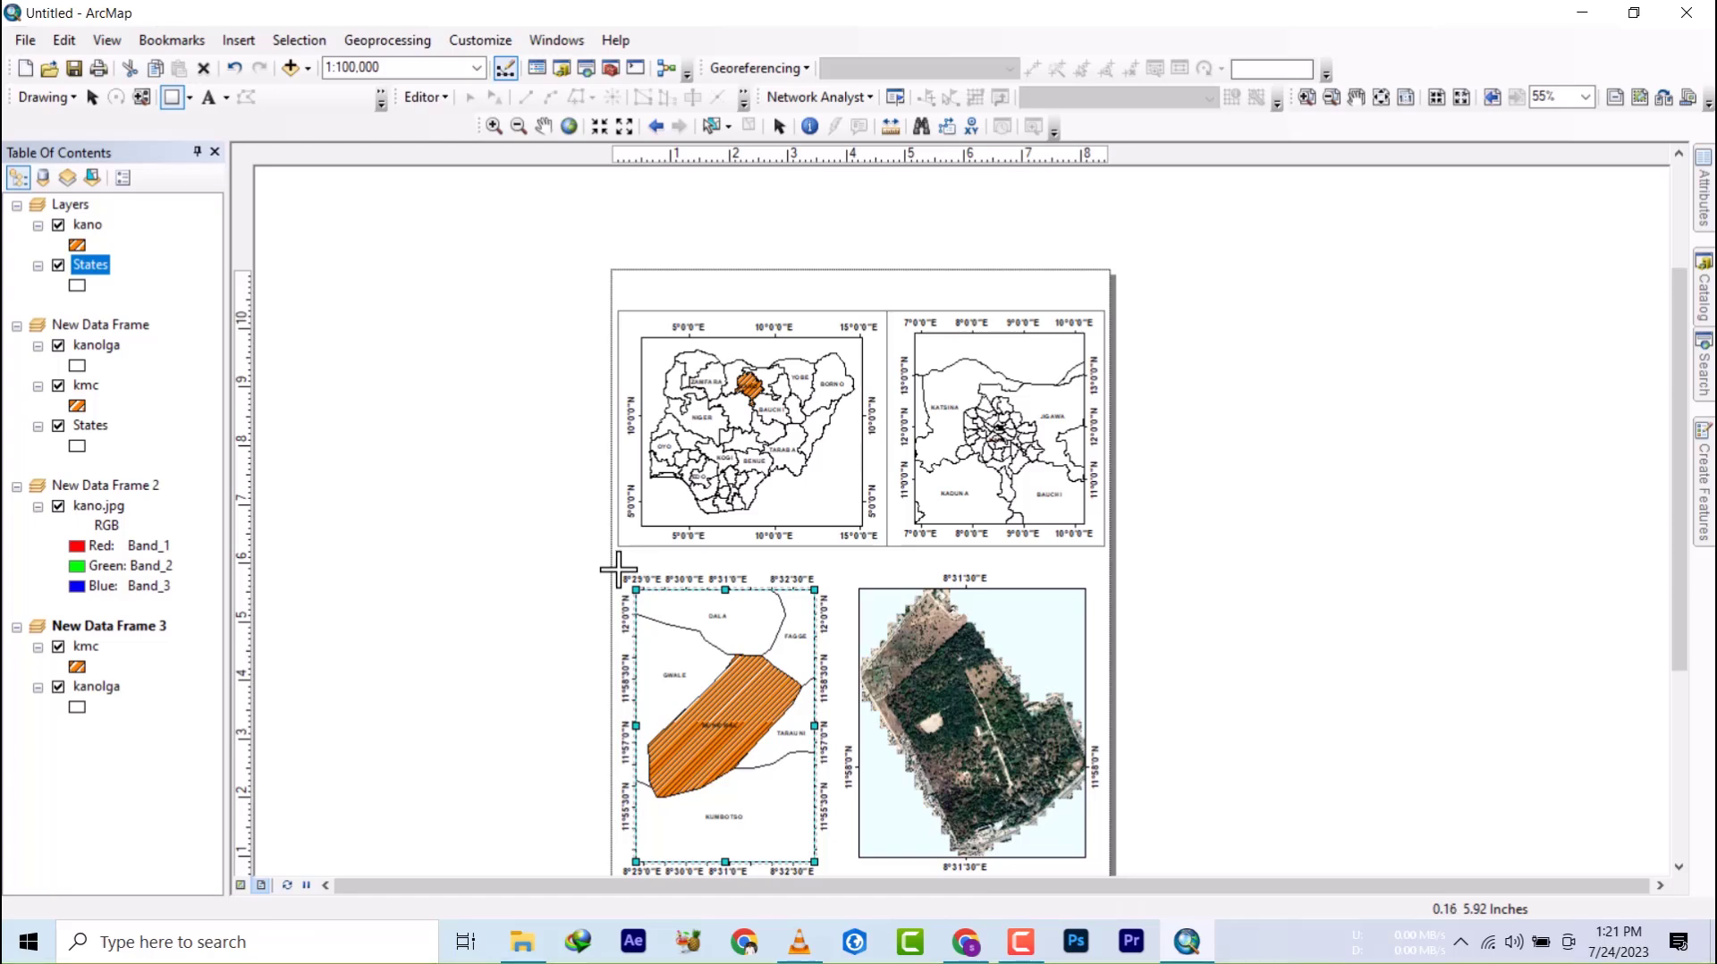
{"action": "left_click_drag", "start_coordinate": [618, 570], "coordinate": [841, 883]}
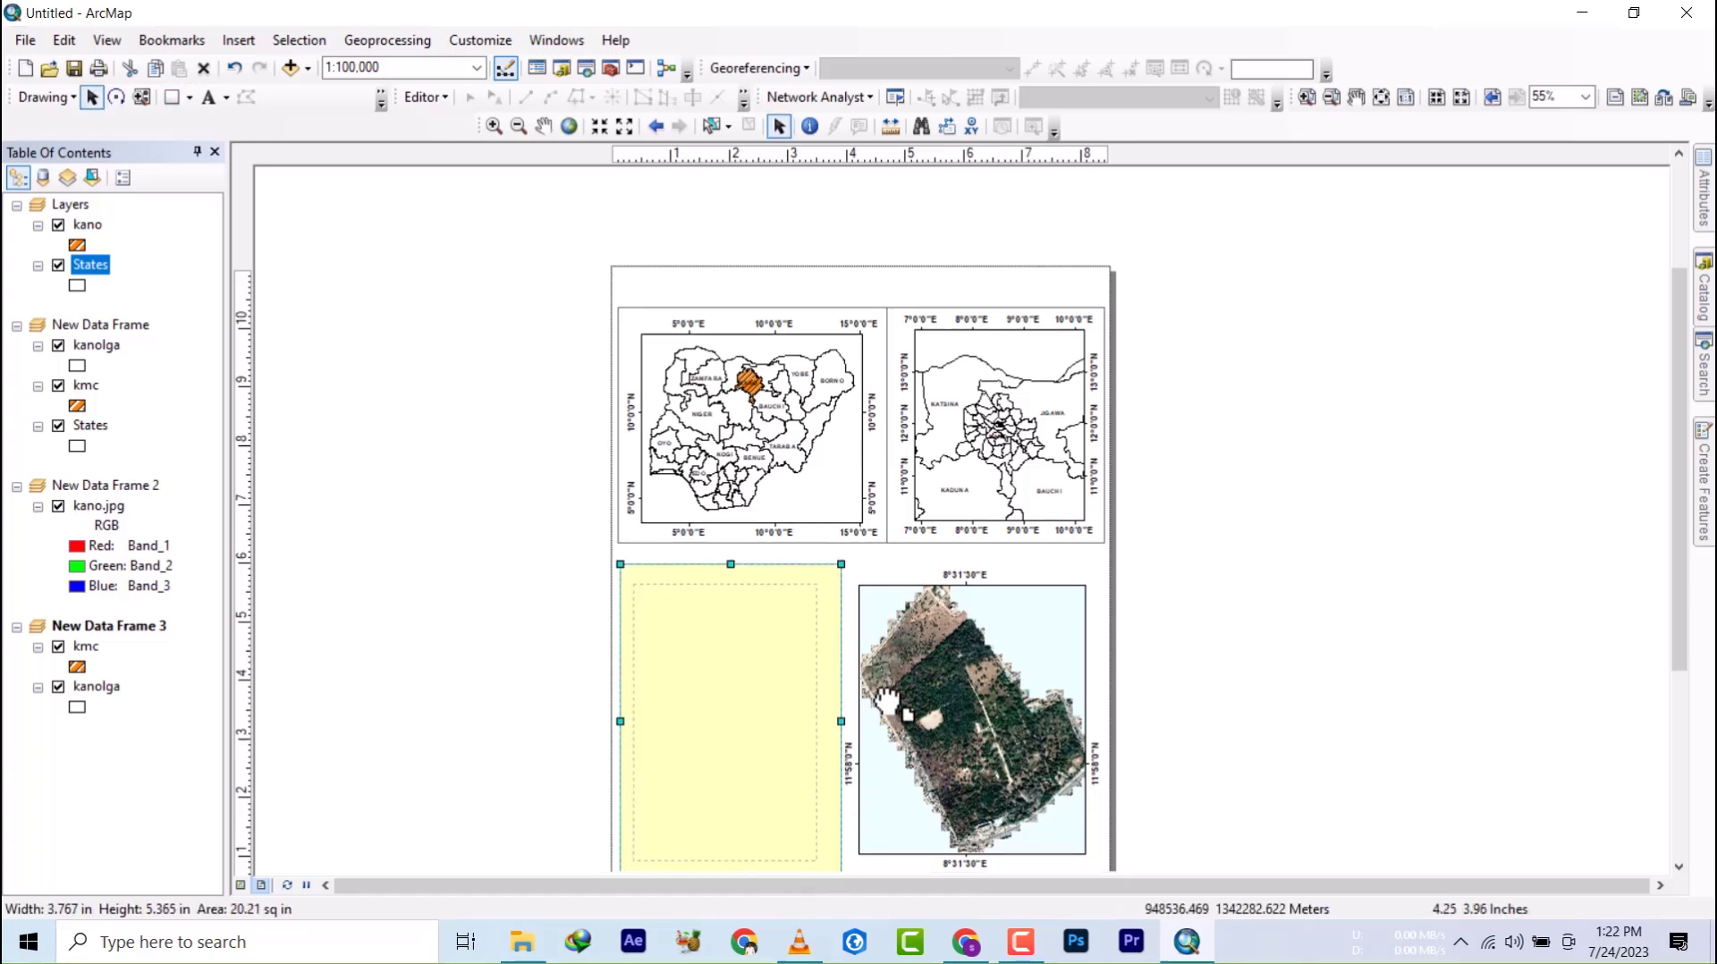
- Set the fill color of the rectangle around the Municipal map to No Color
{"action": "left_click_drag", "start_coordinate": [901, 723], "coordinate": [824, 565]}
{"action": "right_click", "coordinate": [622, 601]}
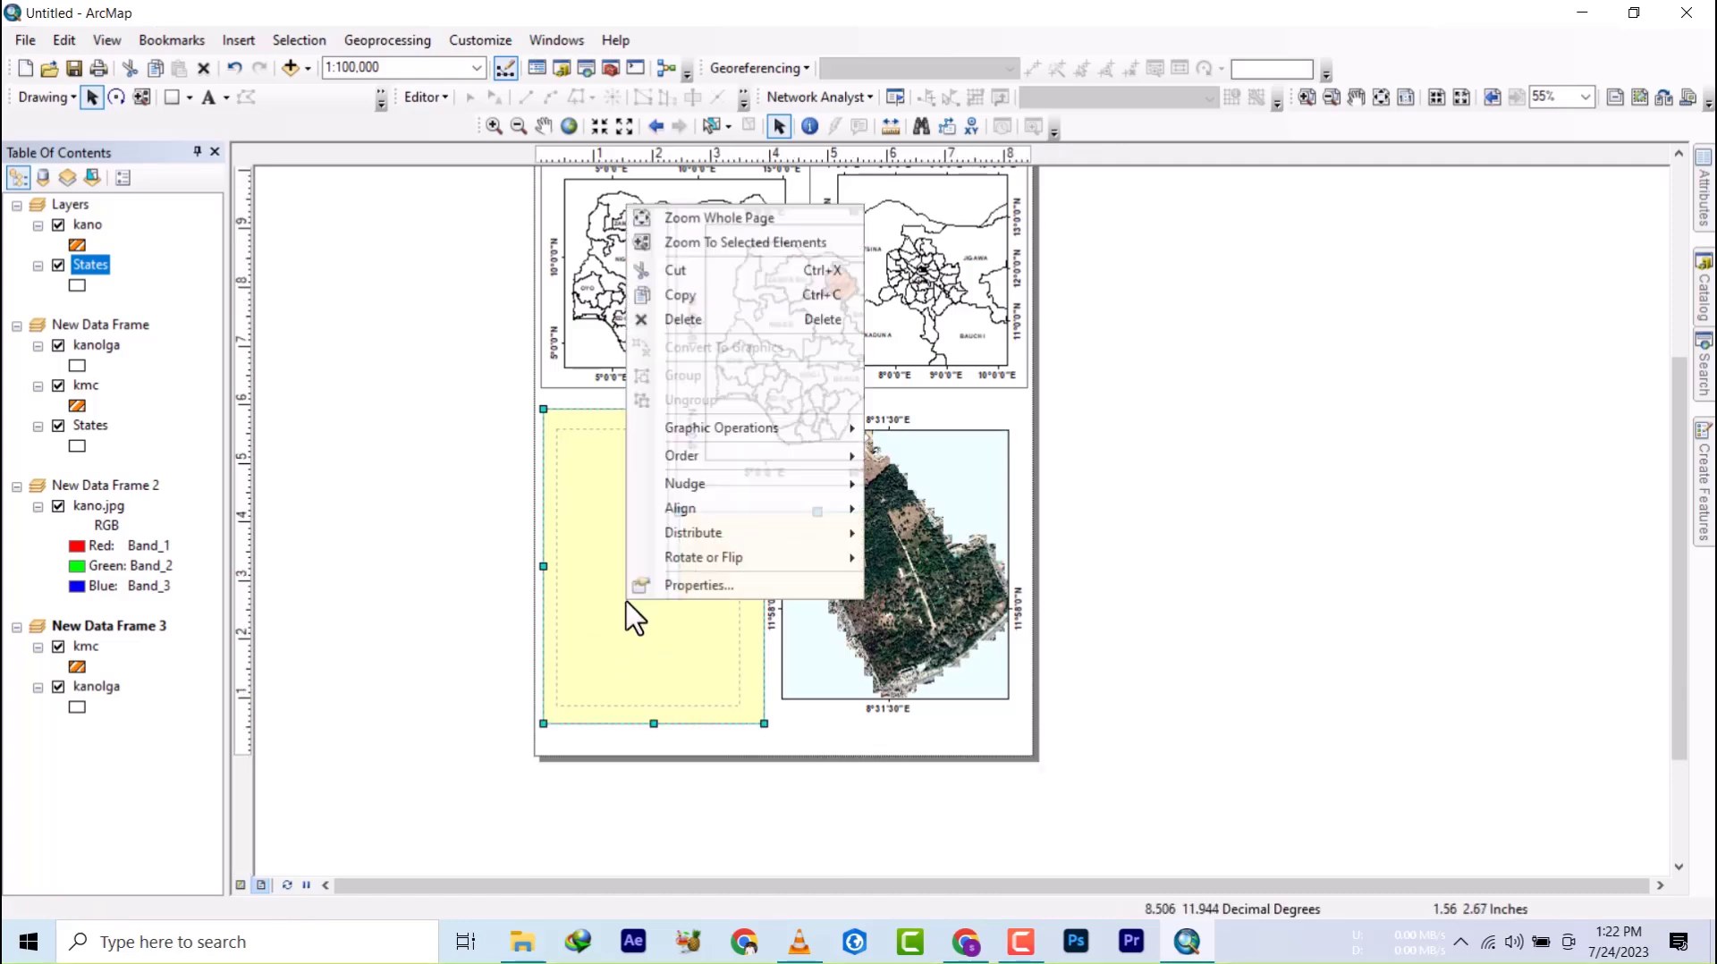
{"action": "left_click", "coordinate": [712, 583]}
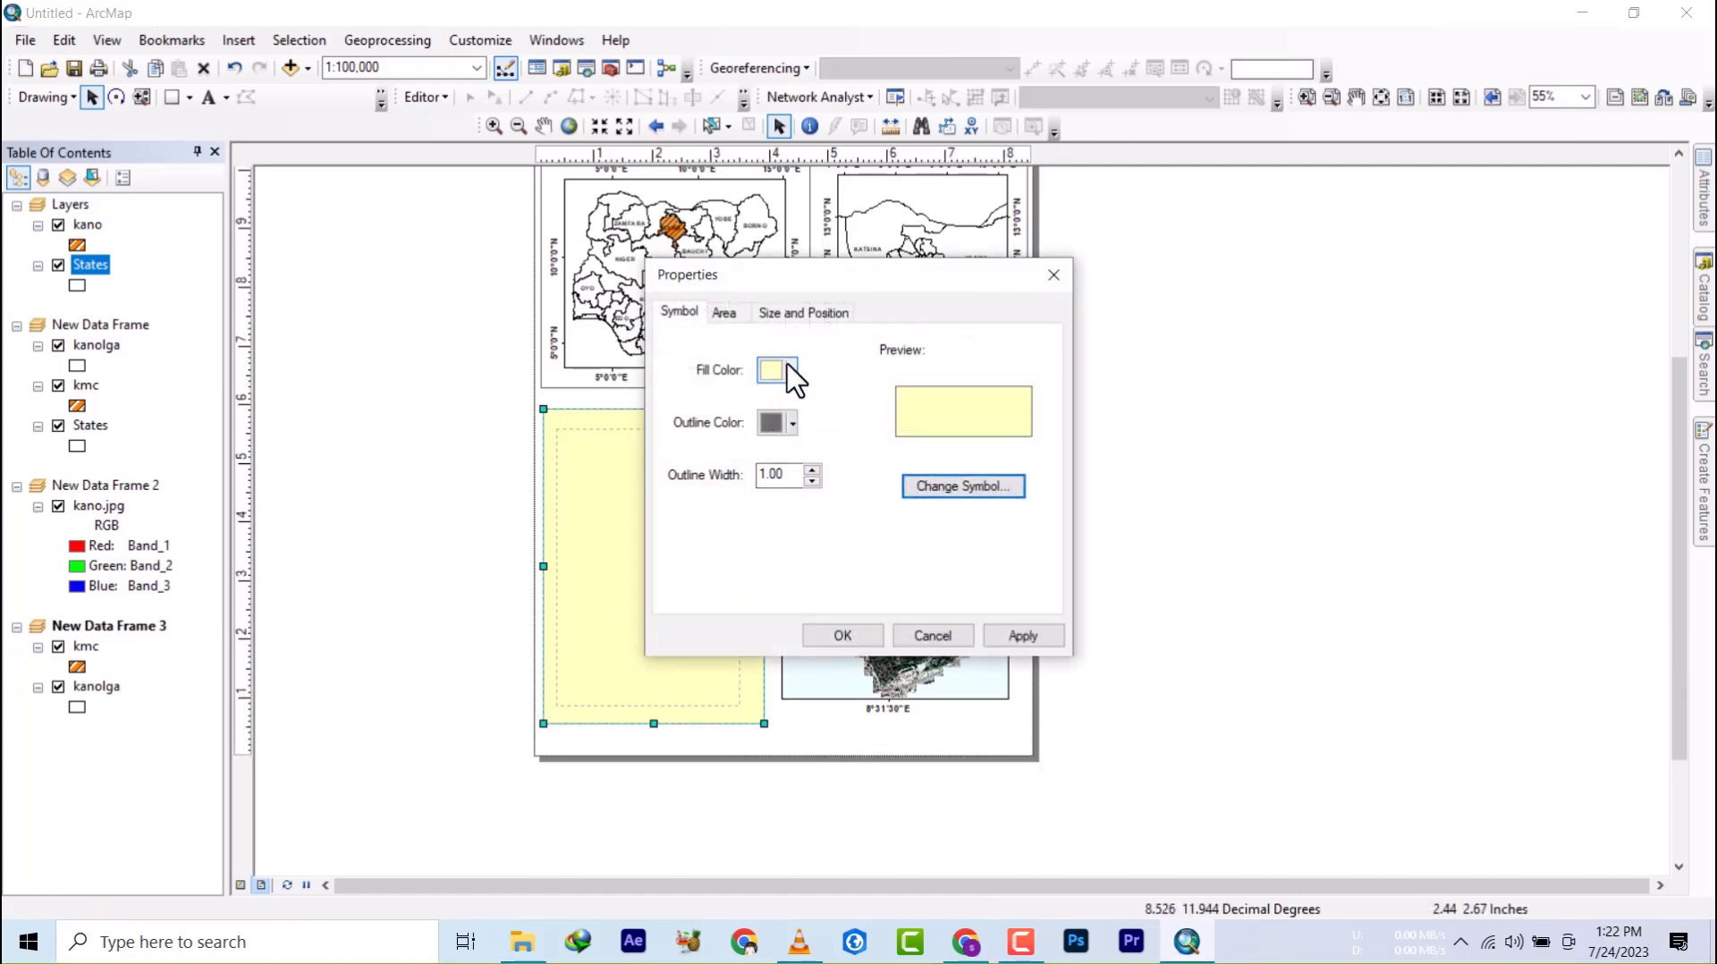
{"action": "left_click", "coordinate": [775, 370]}
{"action": "left_click", "coordinate": [740, 404]}
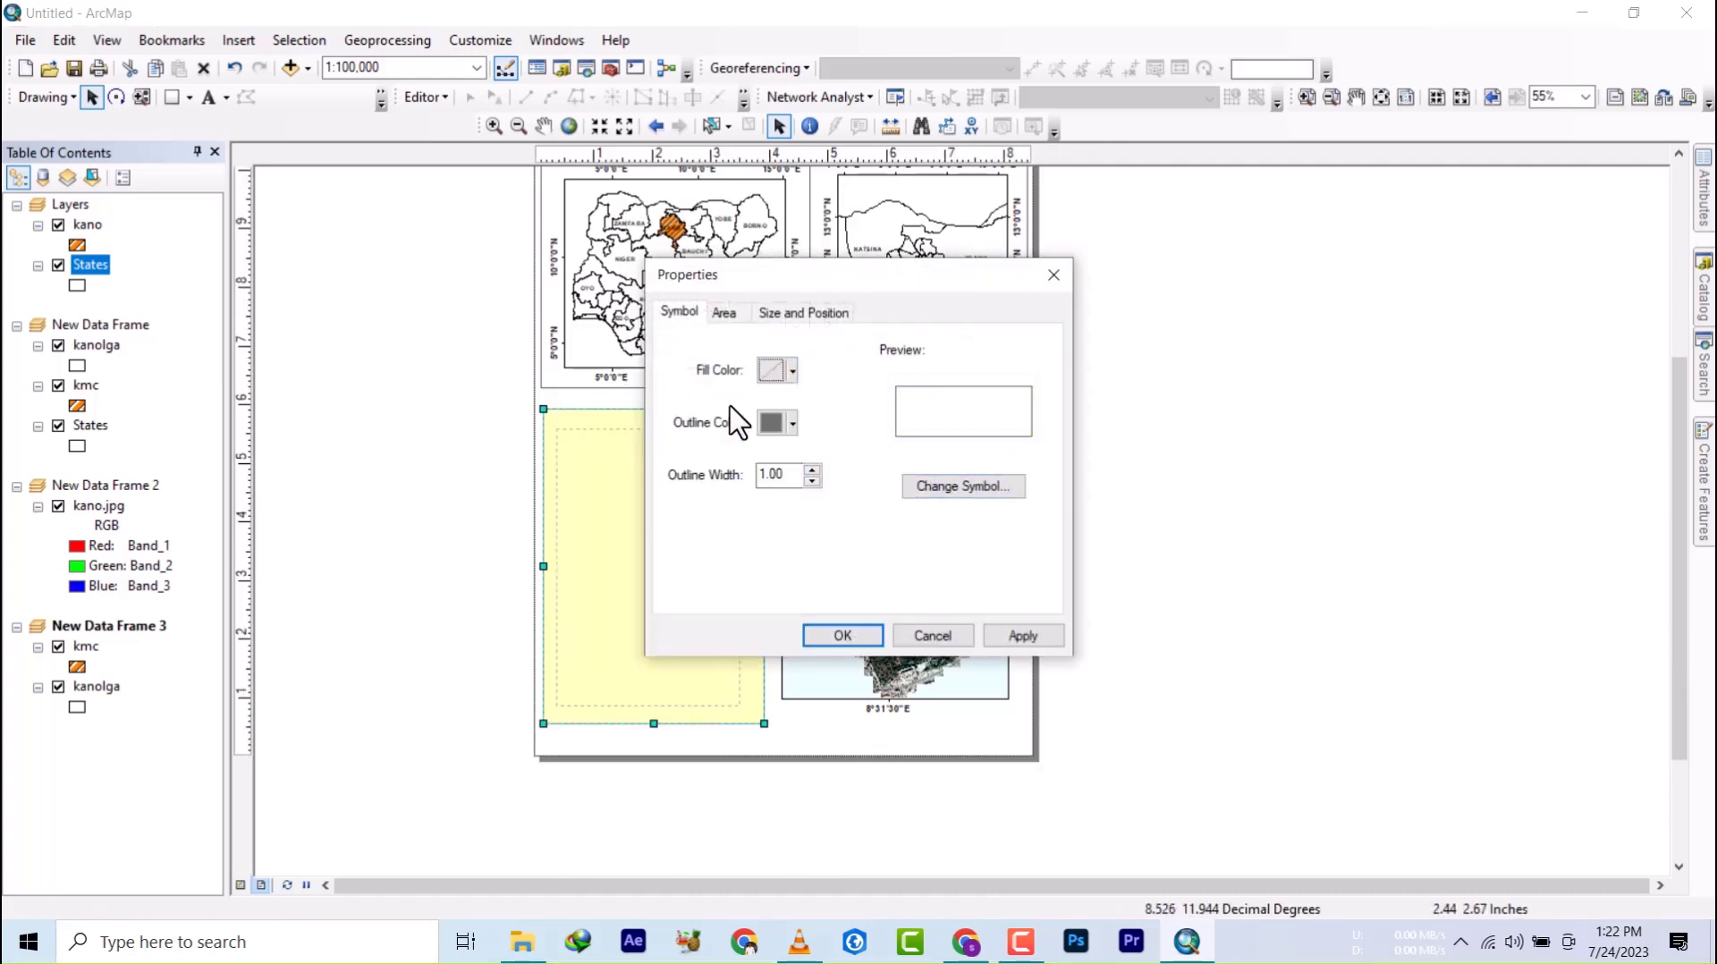
{"action": "left_click", "coordinate": [840, 637]}
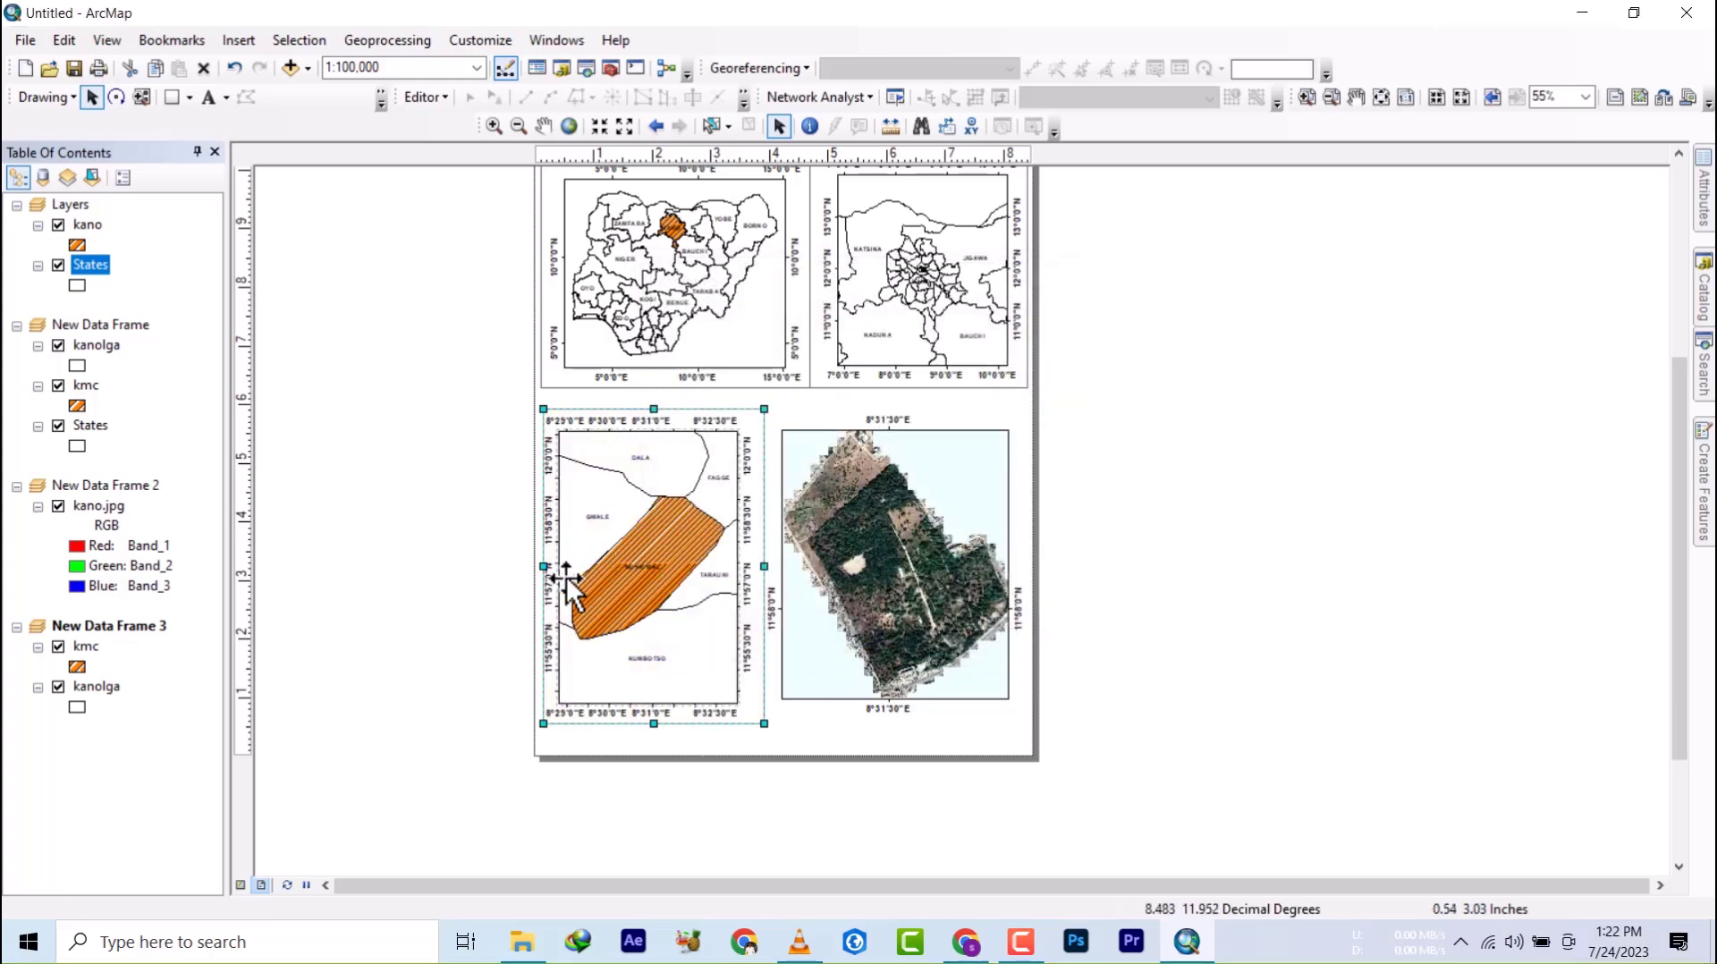
- Widen the Municipal map's rectangle slightly on its left side and pull its right side in closer to the coordinate labels
{"action": "left_click_drag", "start_coordinate": [542, 566], "coordinate": [540, 563]}
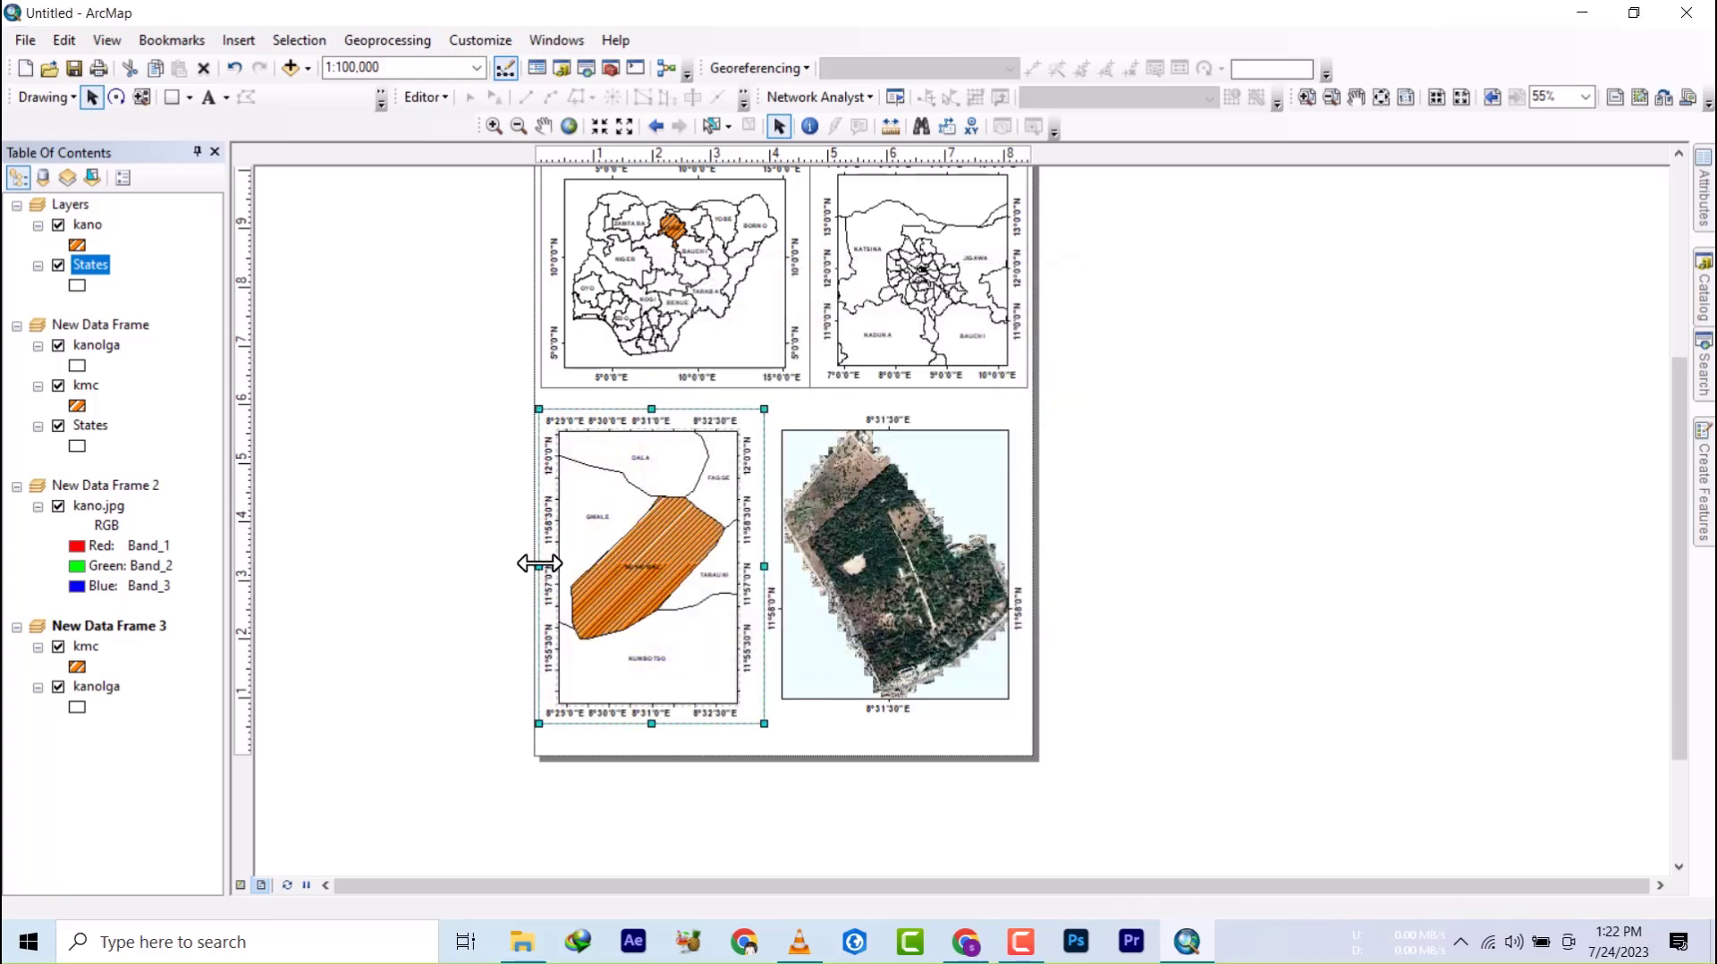
{"action": "left_click", "coordinate": [459, 453]}
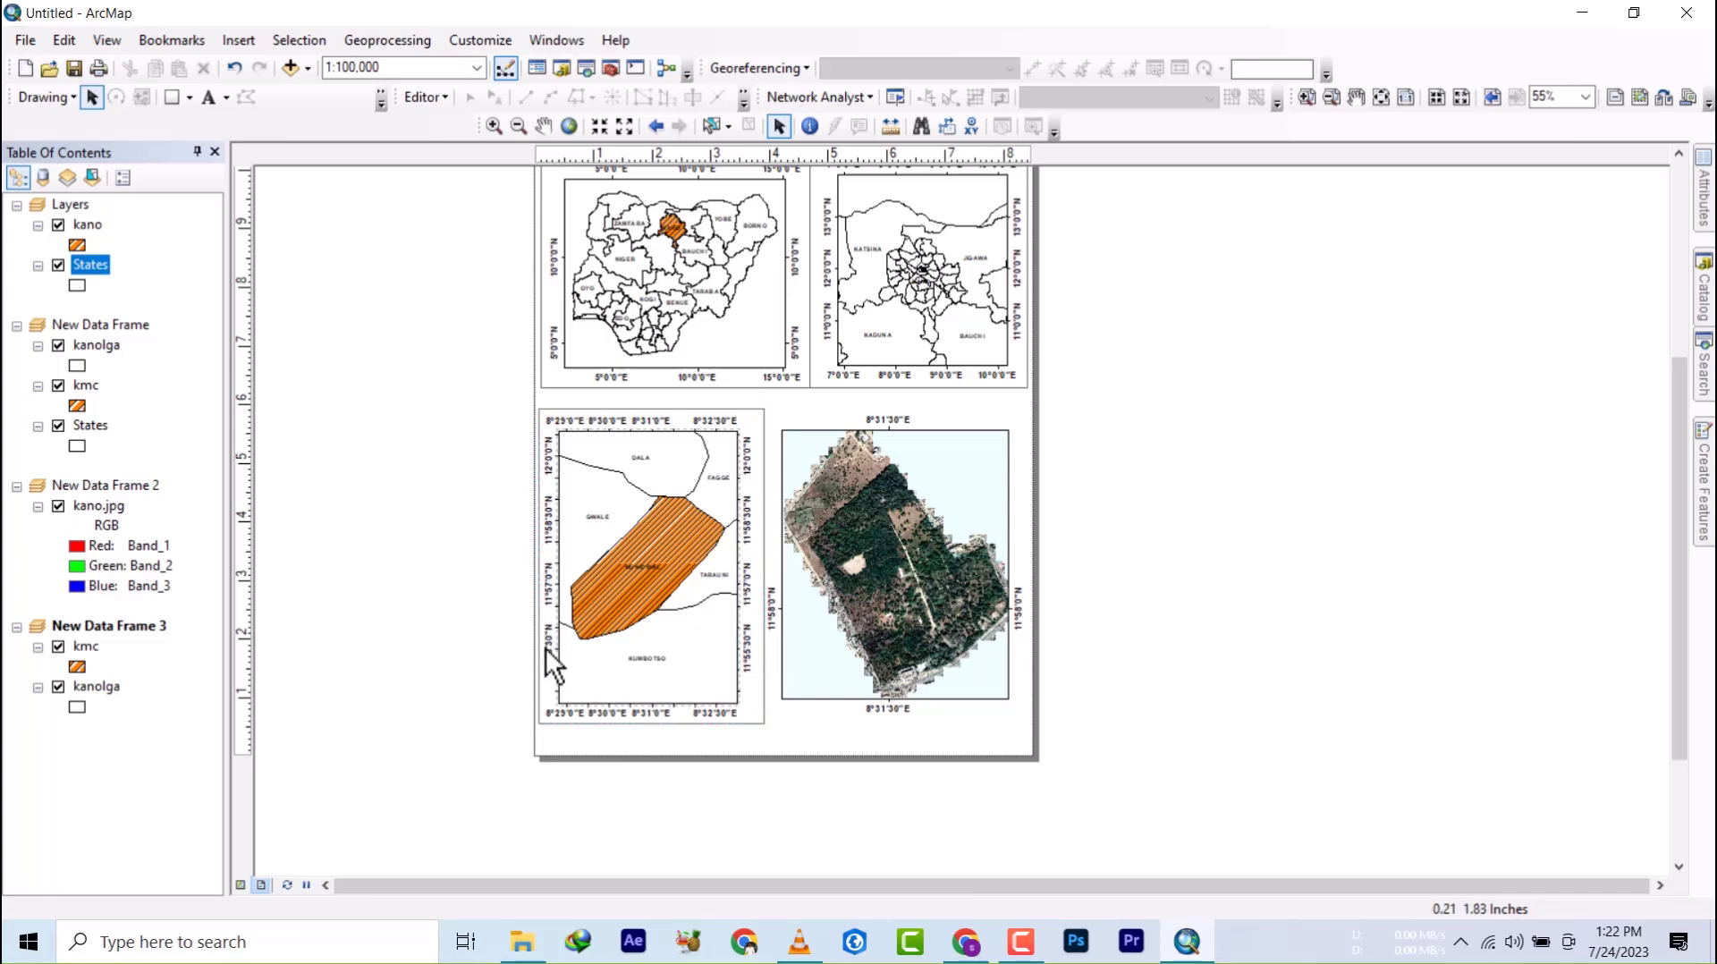
{"action": "left_click", "coordinate": [691, 657]}
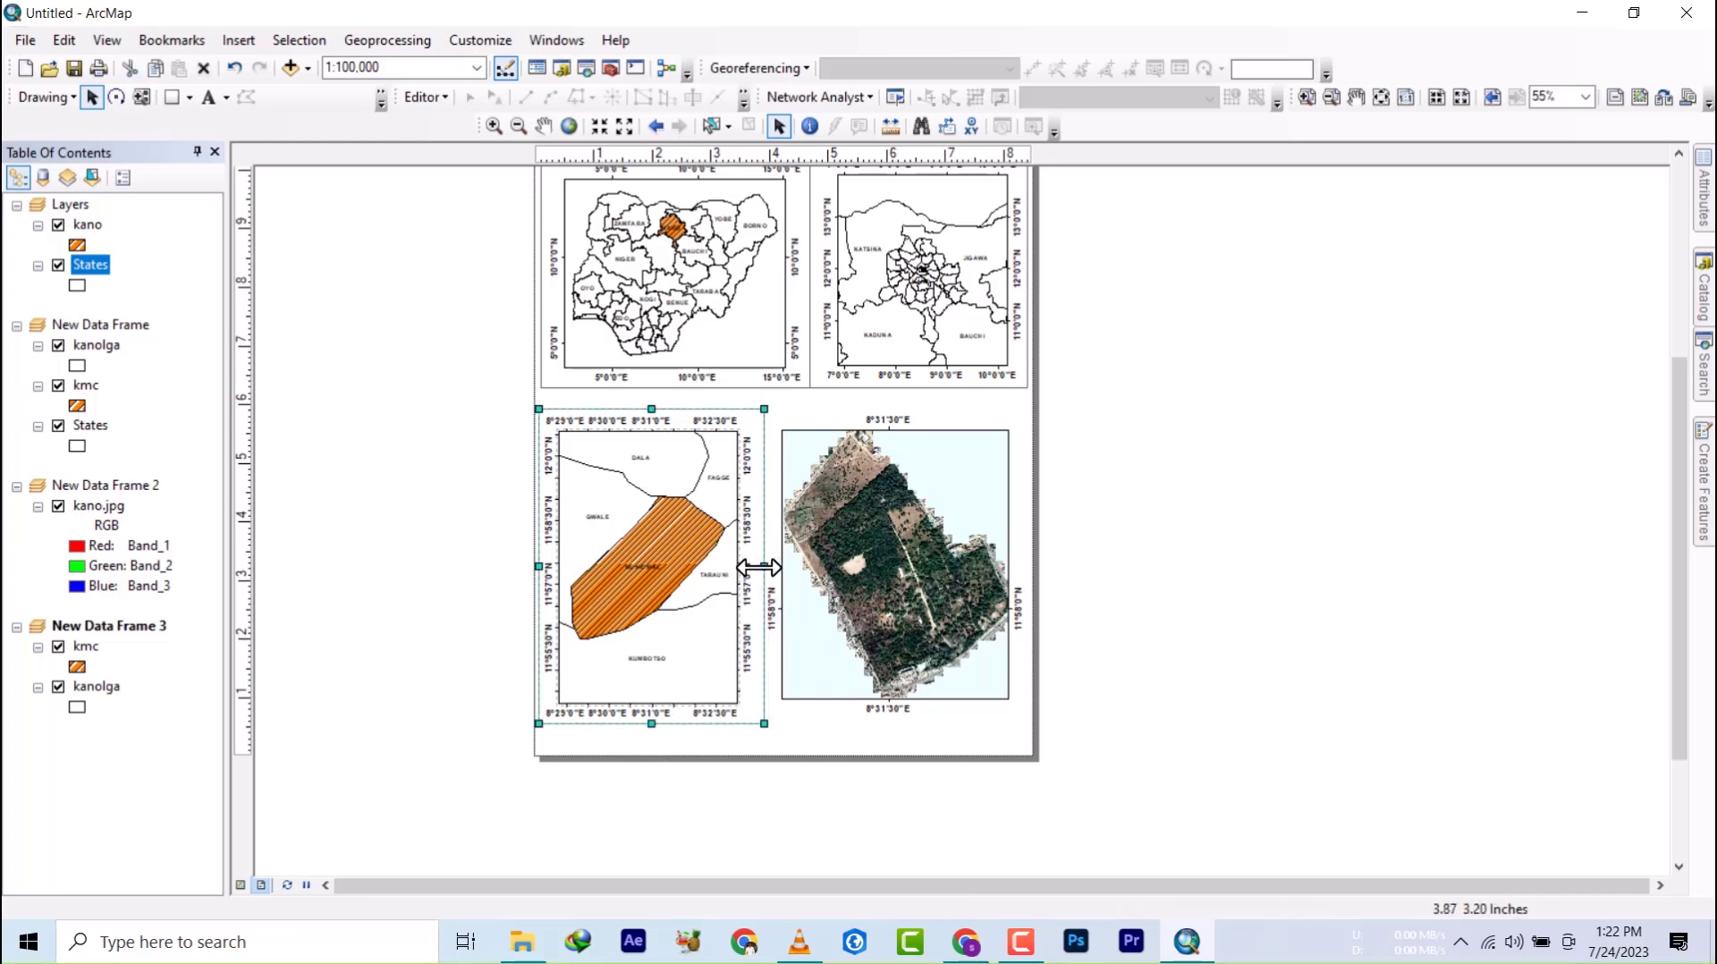
{"action": "left_click_drag", "start_coordinate": [756, 568], "coordinate": [753, 573]}
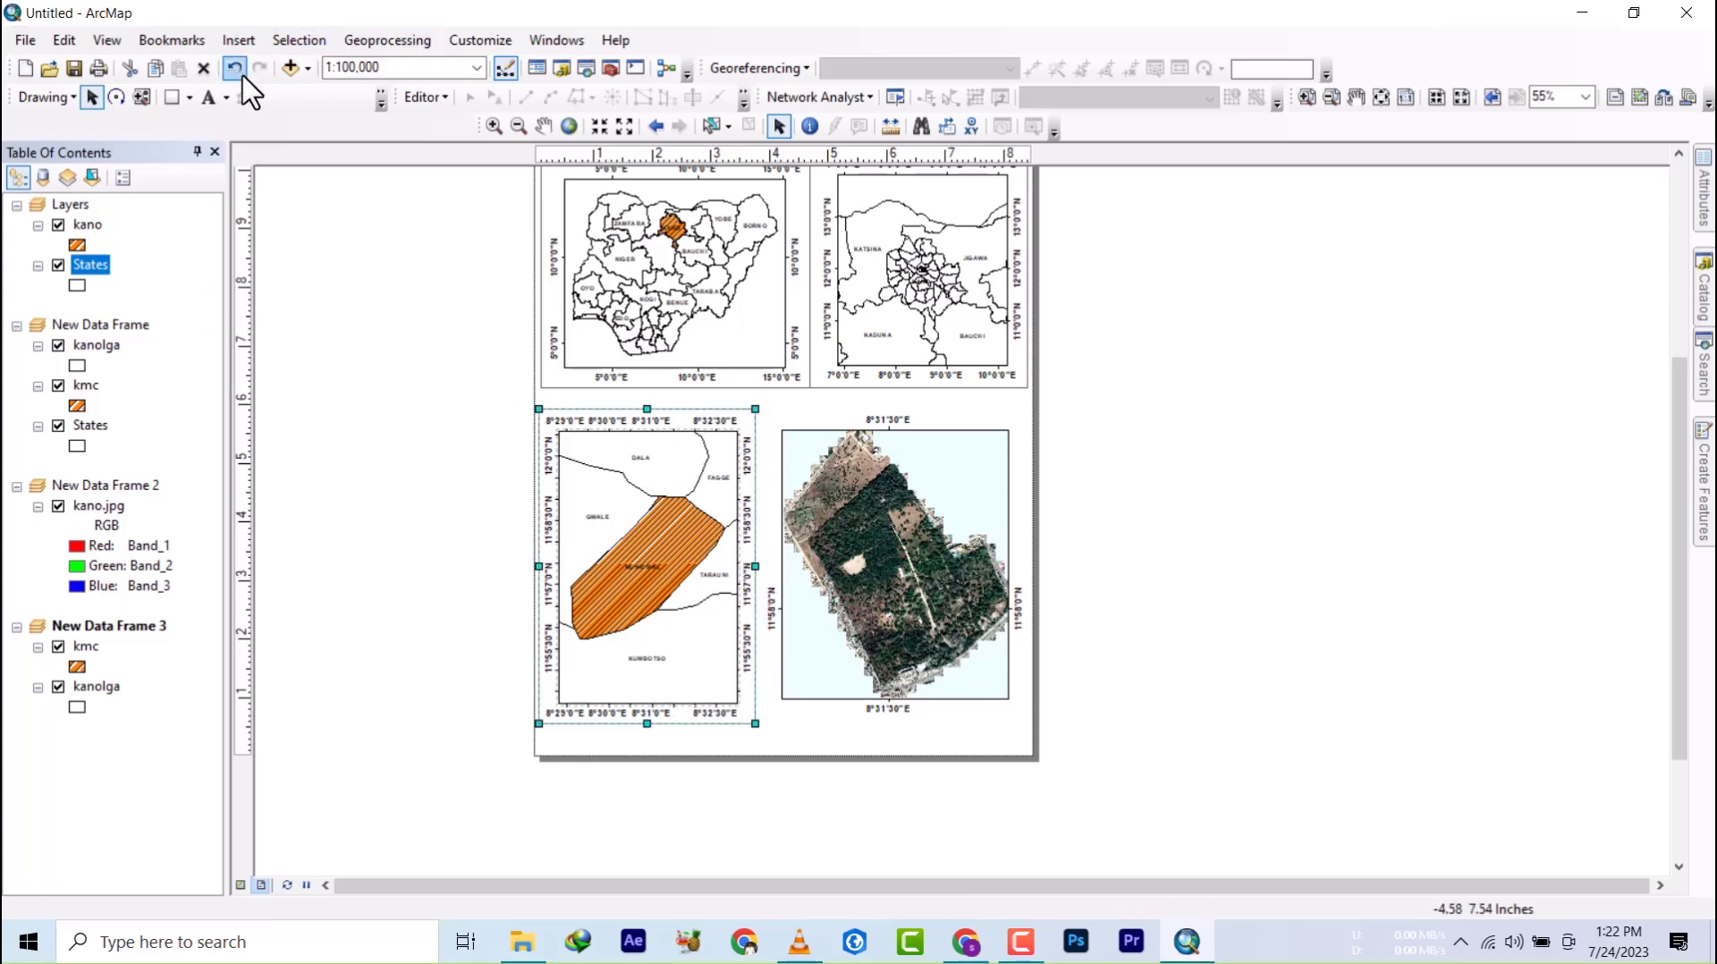
- Draw an adjoining rectangle about 4.60 by 5.33 inches around the satellite image and set its fill to No Color
{"action": "left_click", "coordinate": [171, 98]}
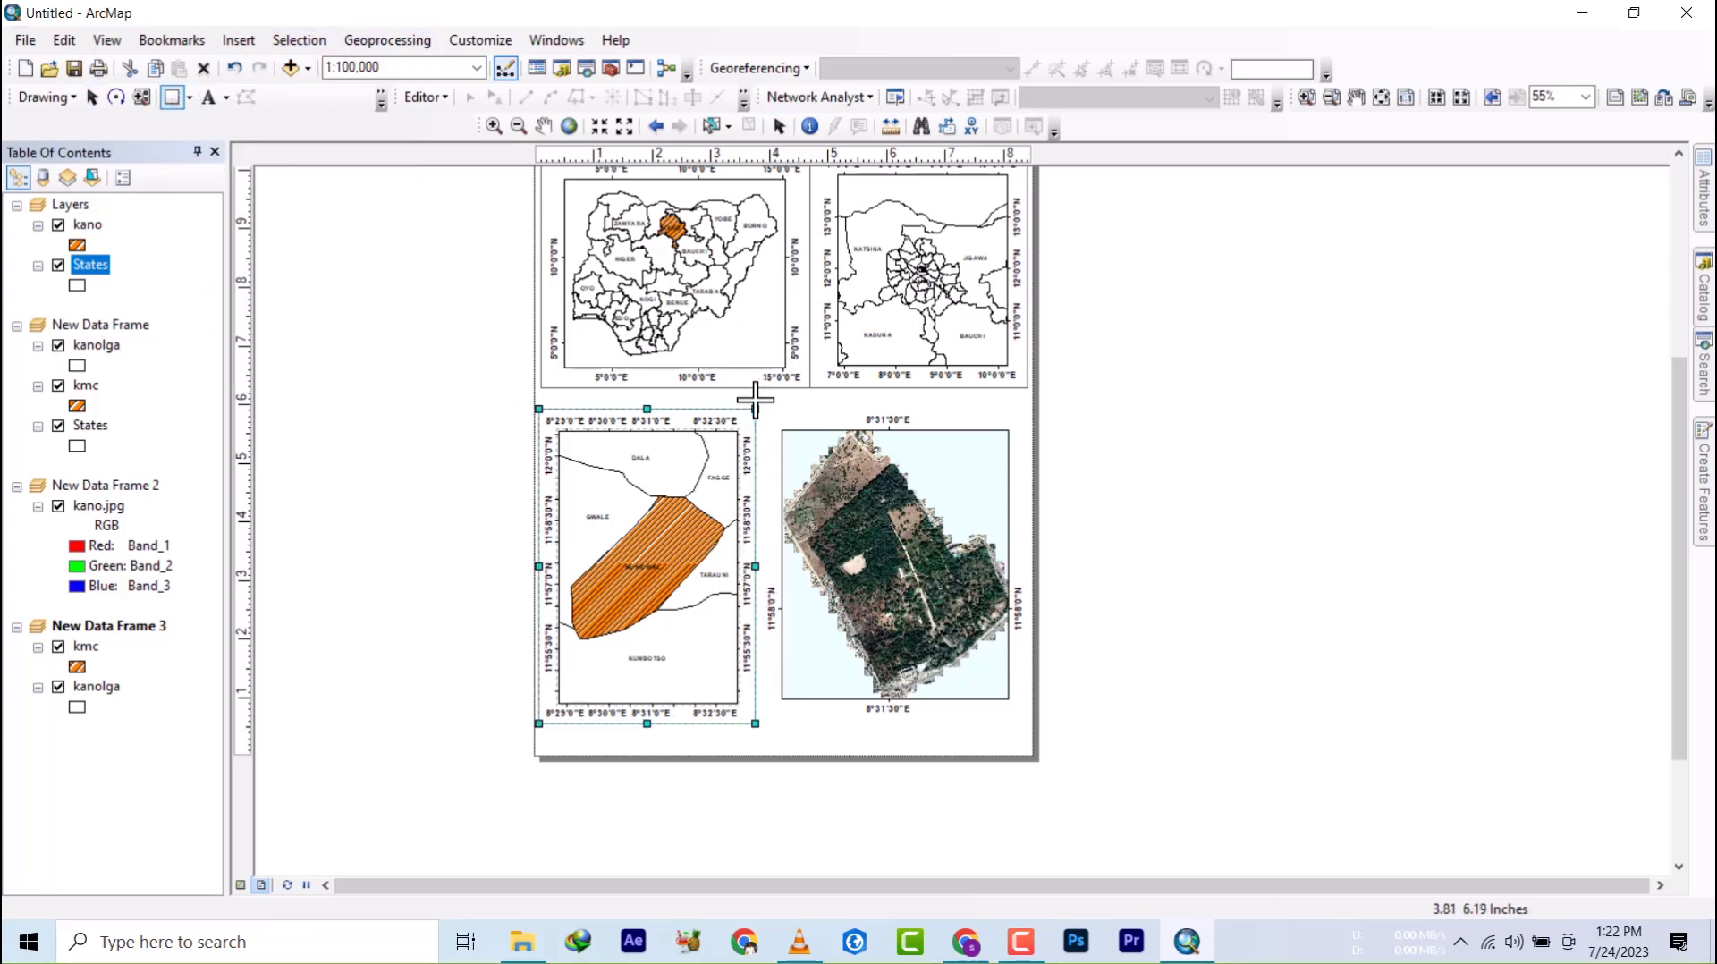
{"action": "mouse_move", "coordinate": [754, 410]}
{"action": "left_mouse_down"}
{"action": "mouse_move", "coordinate": [939, 546]}
{"action": "mouse_move", "coordinate": [1034, 688]}
{"action": "mouse_move", "coordinate": [1023, 723]}
{"action": "left_mouse_up"}
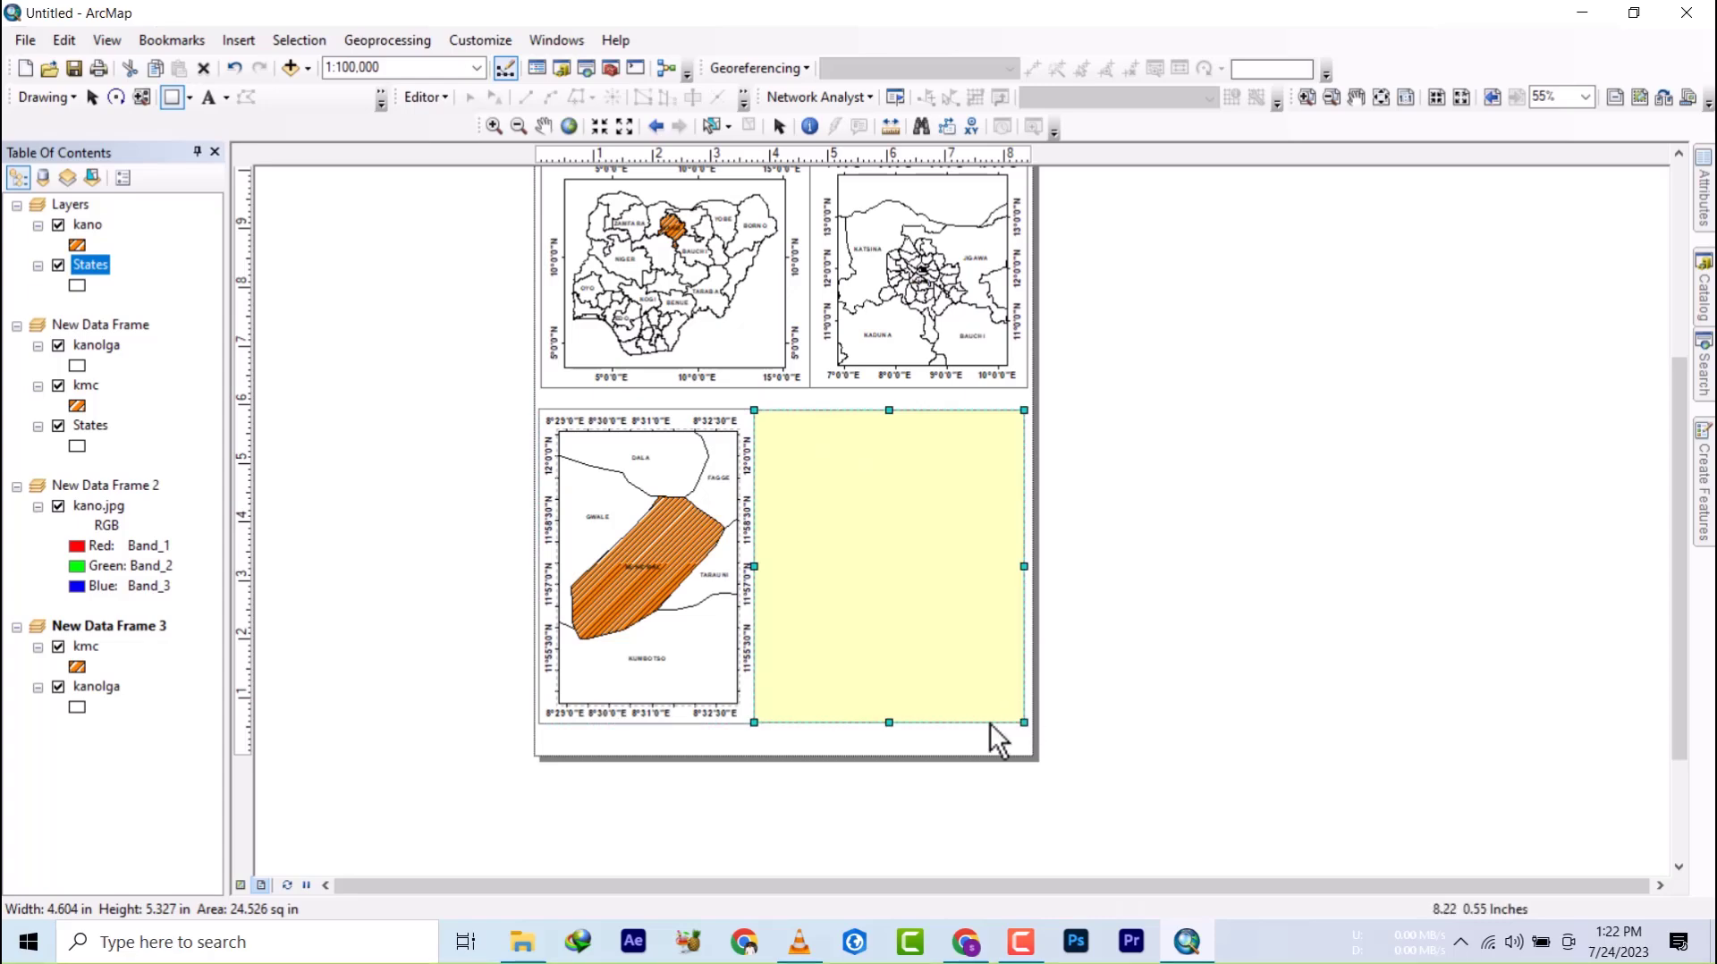
{"action": "right_click", "coordinate": [925, 589]}
{"action": "left_click", "coordinate": [964, 584]}
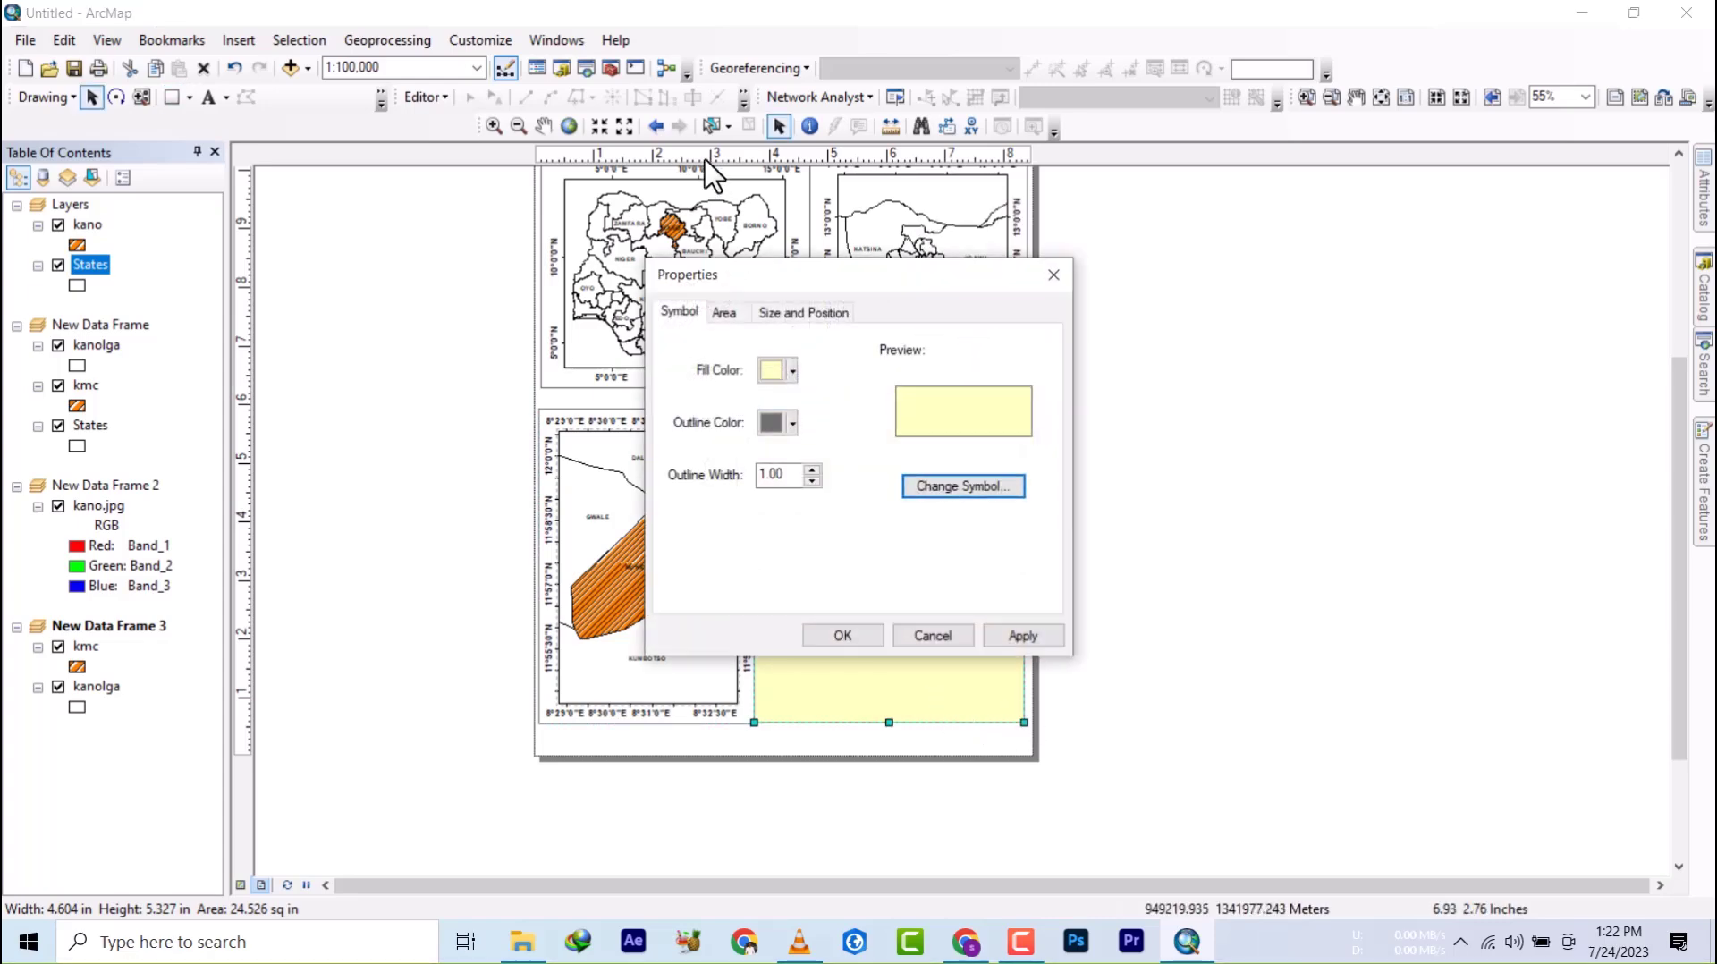
{"action": "left_click", "coordinate": [792, 371]}
{"action": "left_click", "coordinate": [732, 403]}
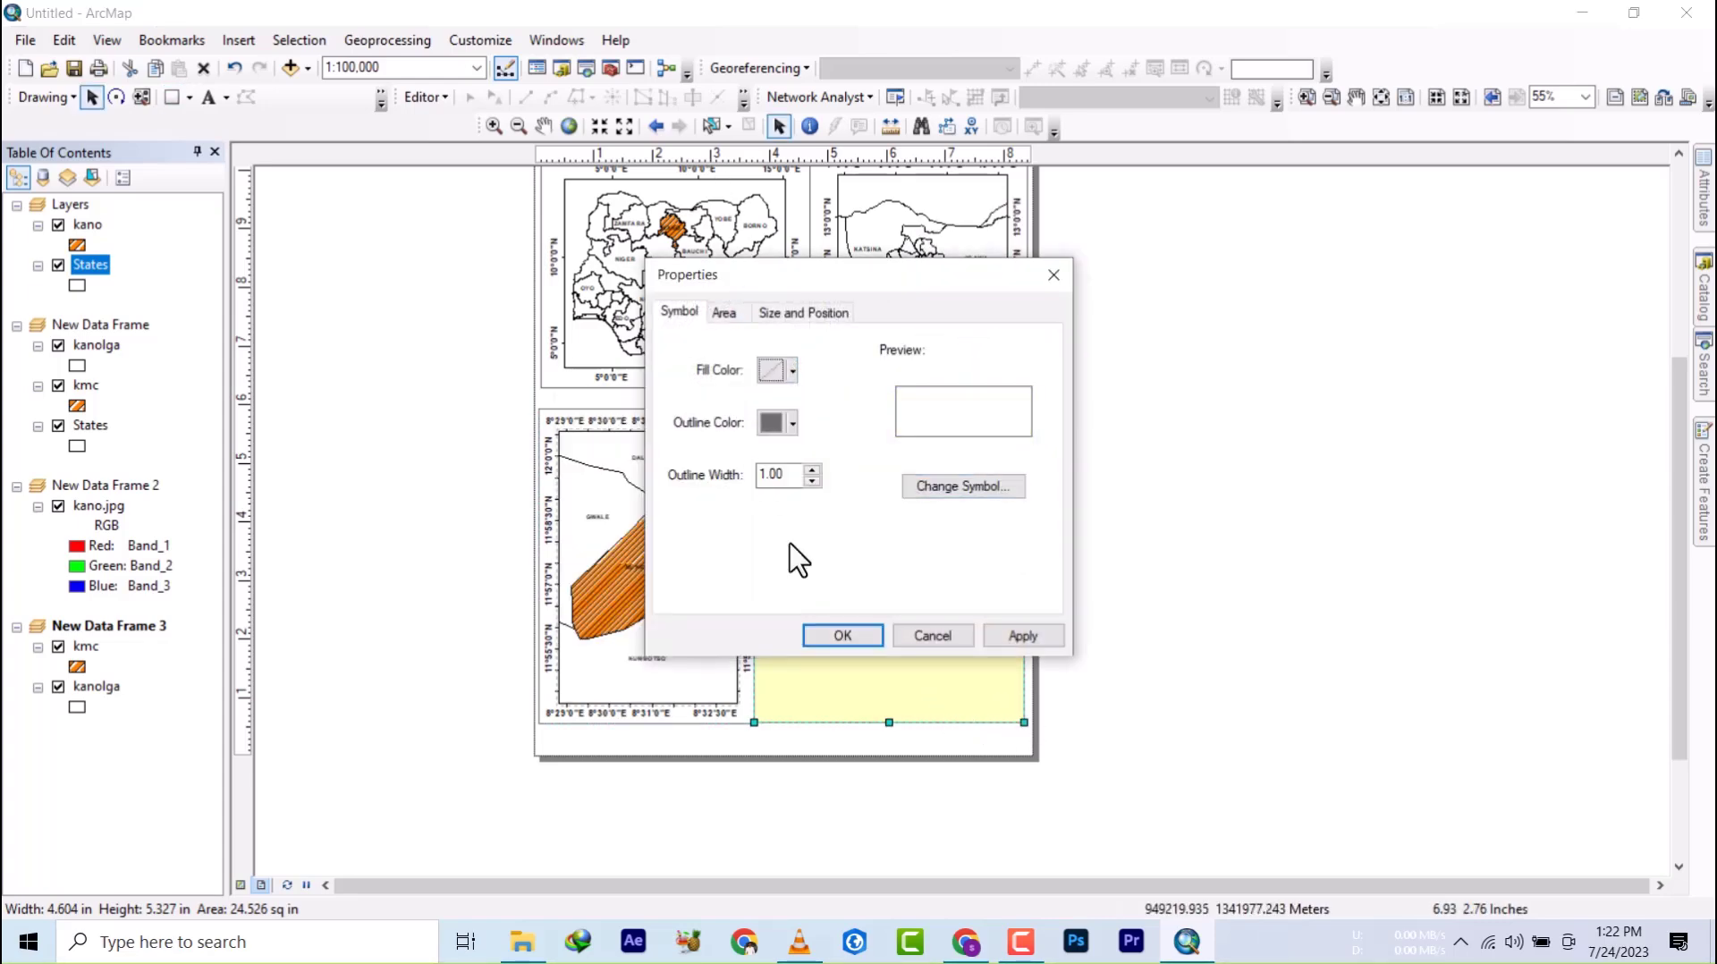
{"action": "left_click", "coordinate": [842, 636]}
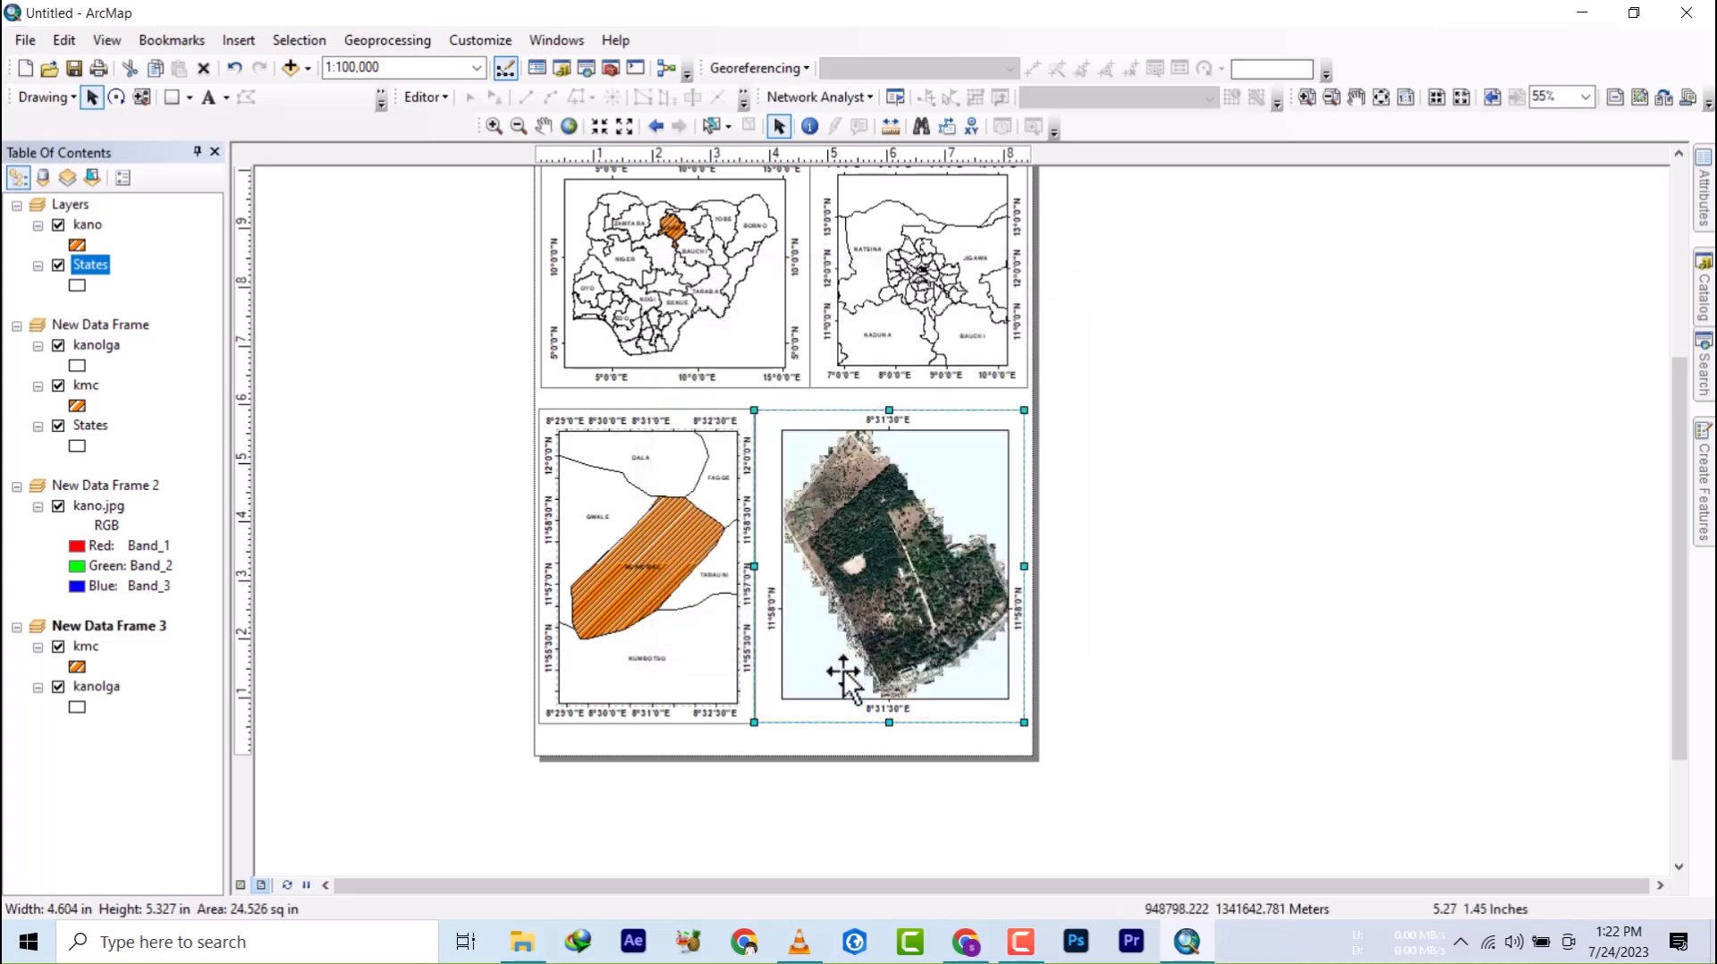
- Extend the right edge of the satellite image's rectangle to line up with the Kano State rectangle and adjust its lower edge to match the Municipal rectangle
{"action": "scroll", "coordinate": [836, 693], "scroll_direction": "down", "scroll_amount": 4}
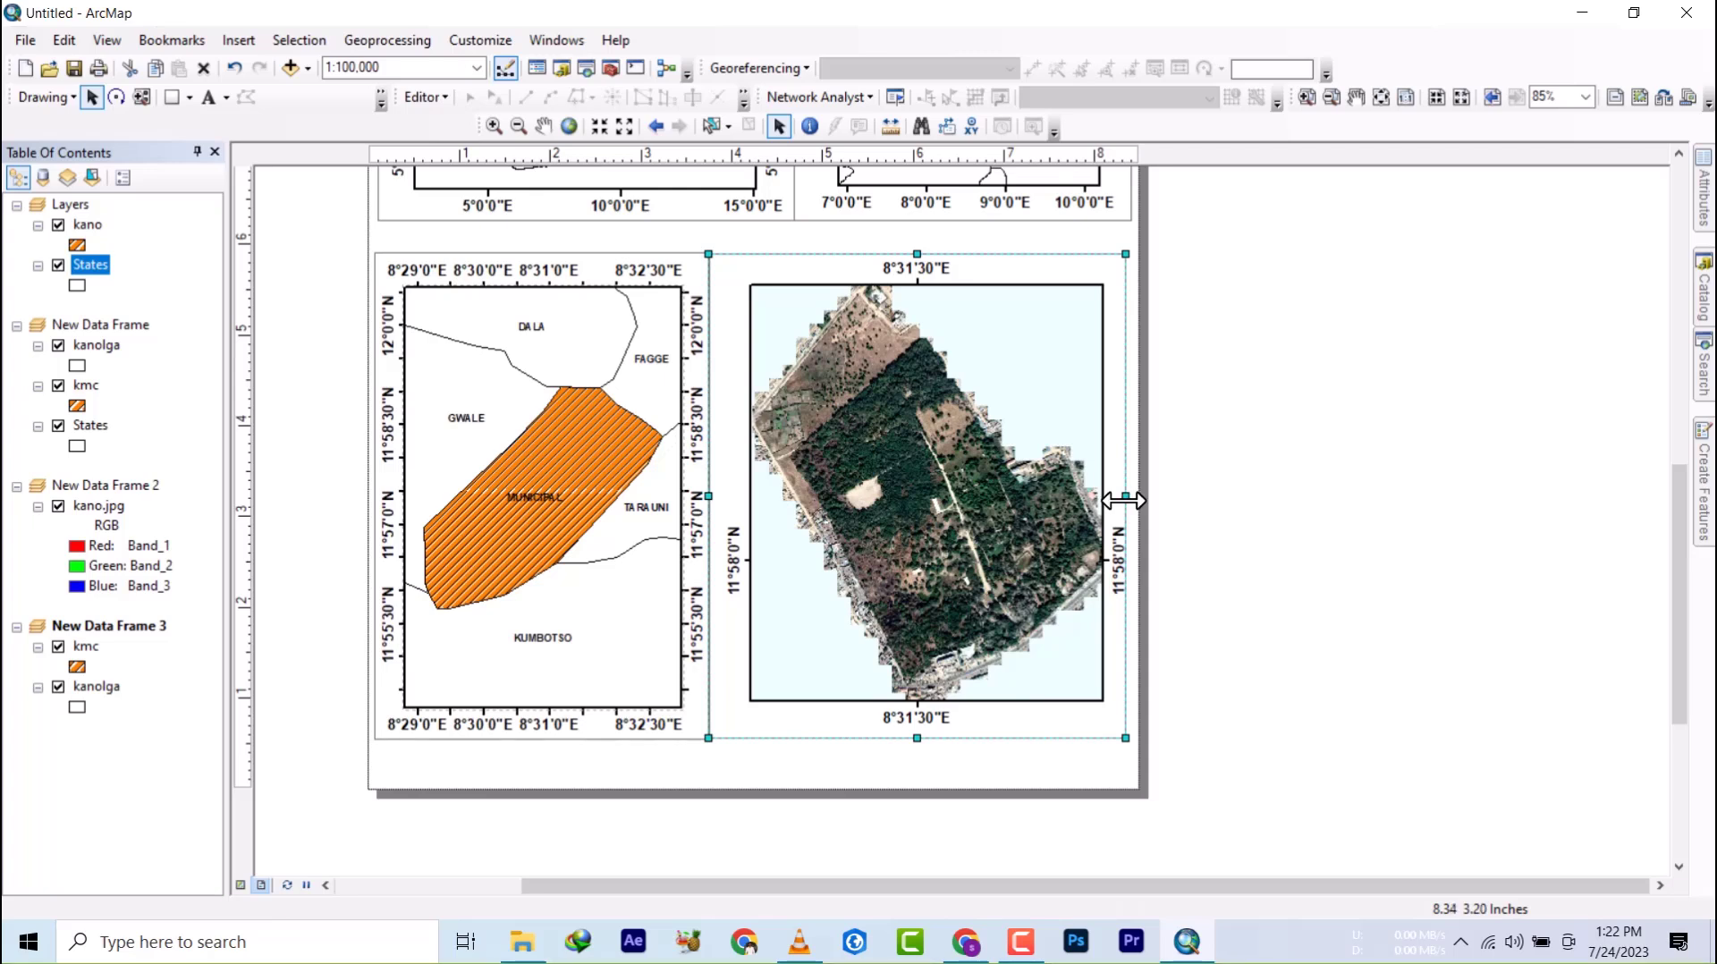
{"action": "left_click_drag", "start_coordinate": [1123, 501], "coordinate": [1129, 495]}
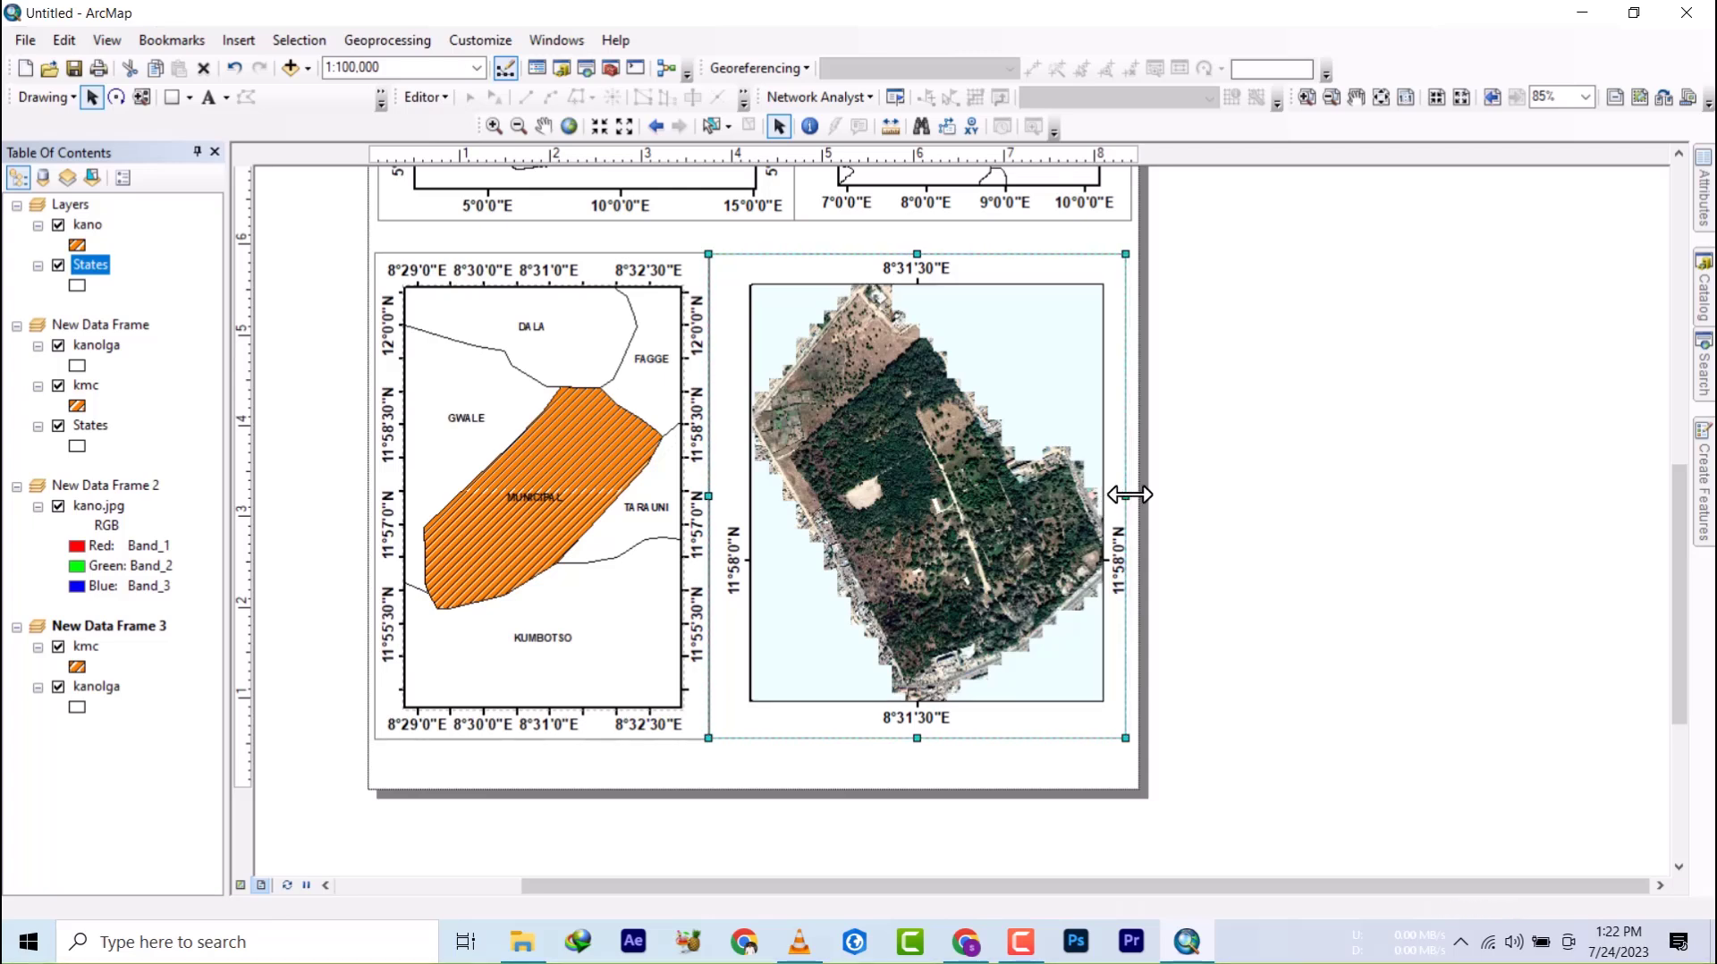
{"action": "left_click", "coordinate": [1291, 513]}
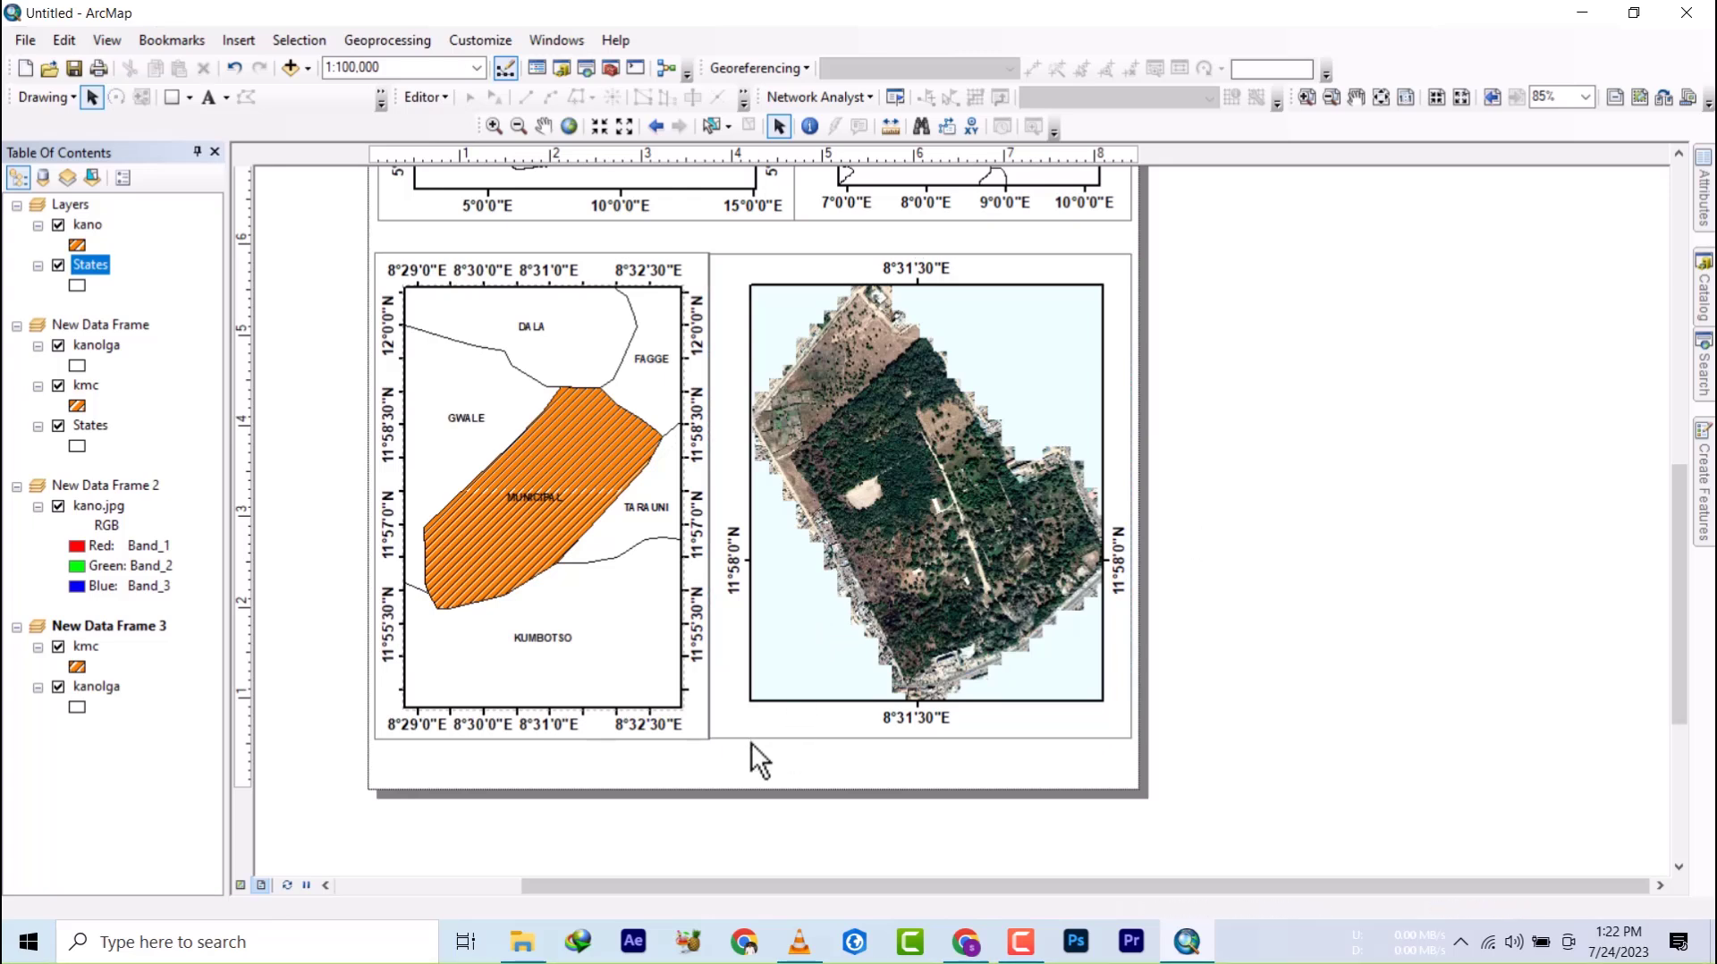
{"action": "left_click", "coordinate": [830, 736]}
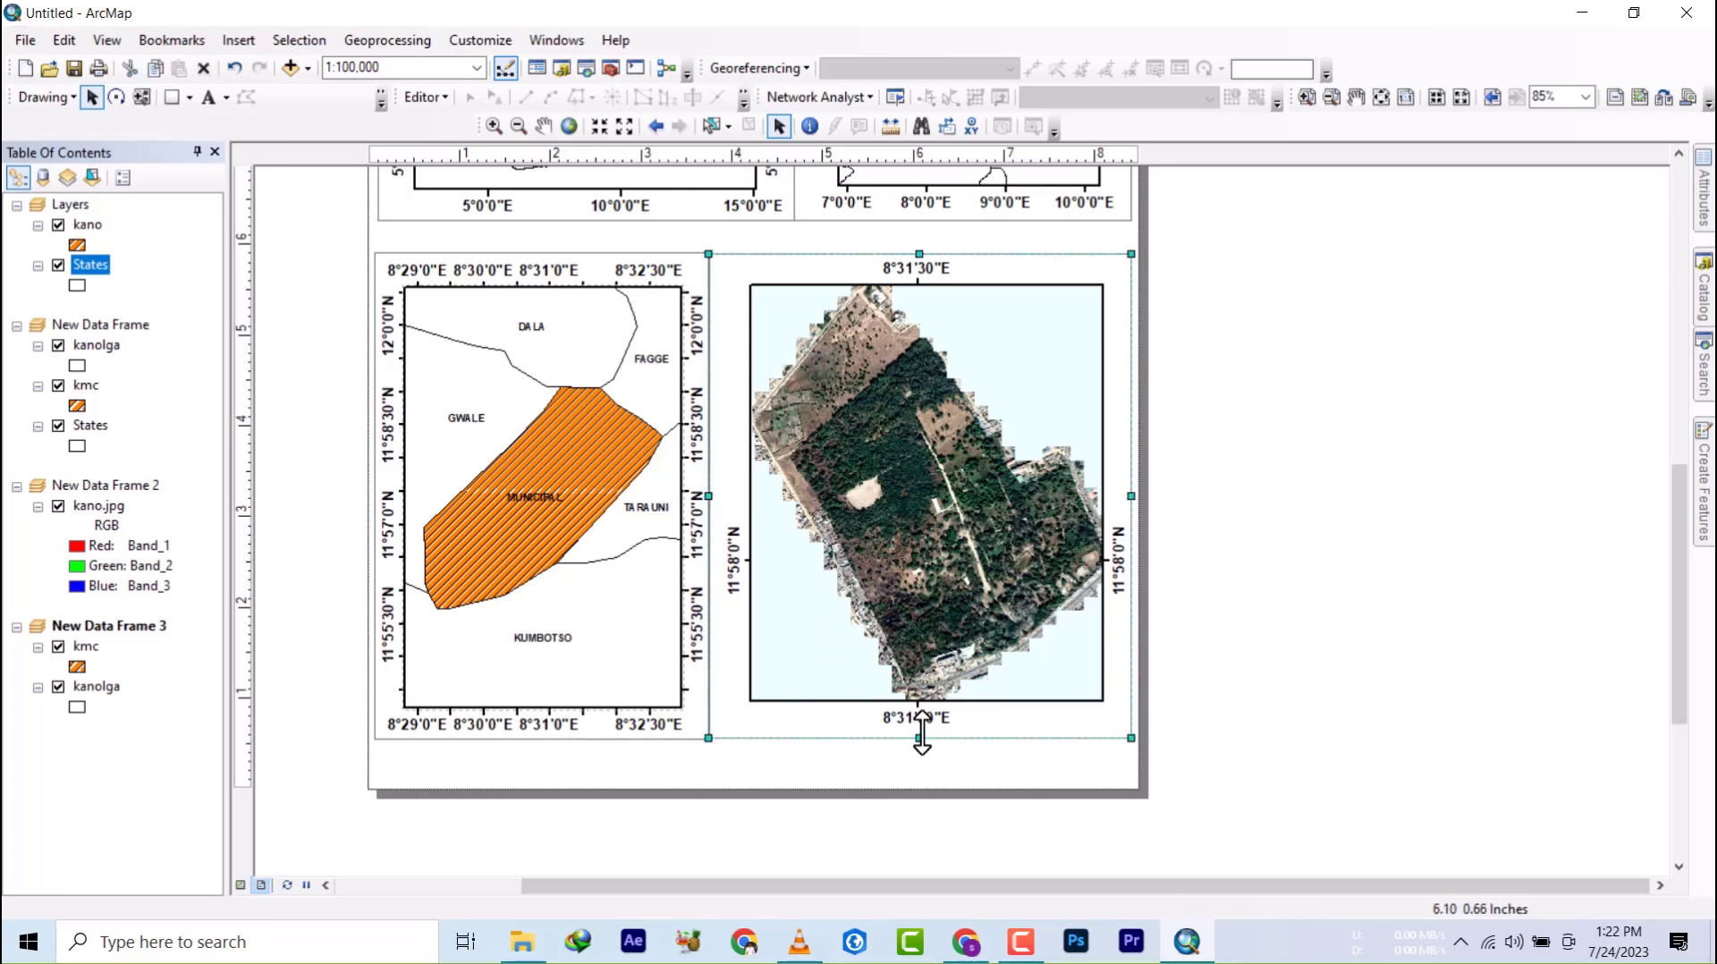
{"action": "left_click_drag", "start_coordinate": [922, 738], "coordinate": [923, 741]}
{"action": "left_click", "coordinate": [1379, 582]}
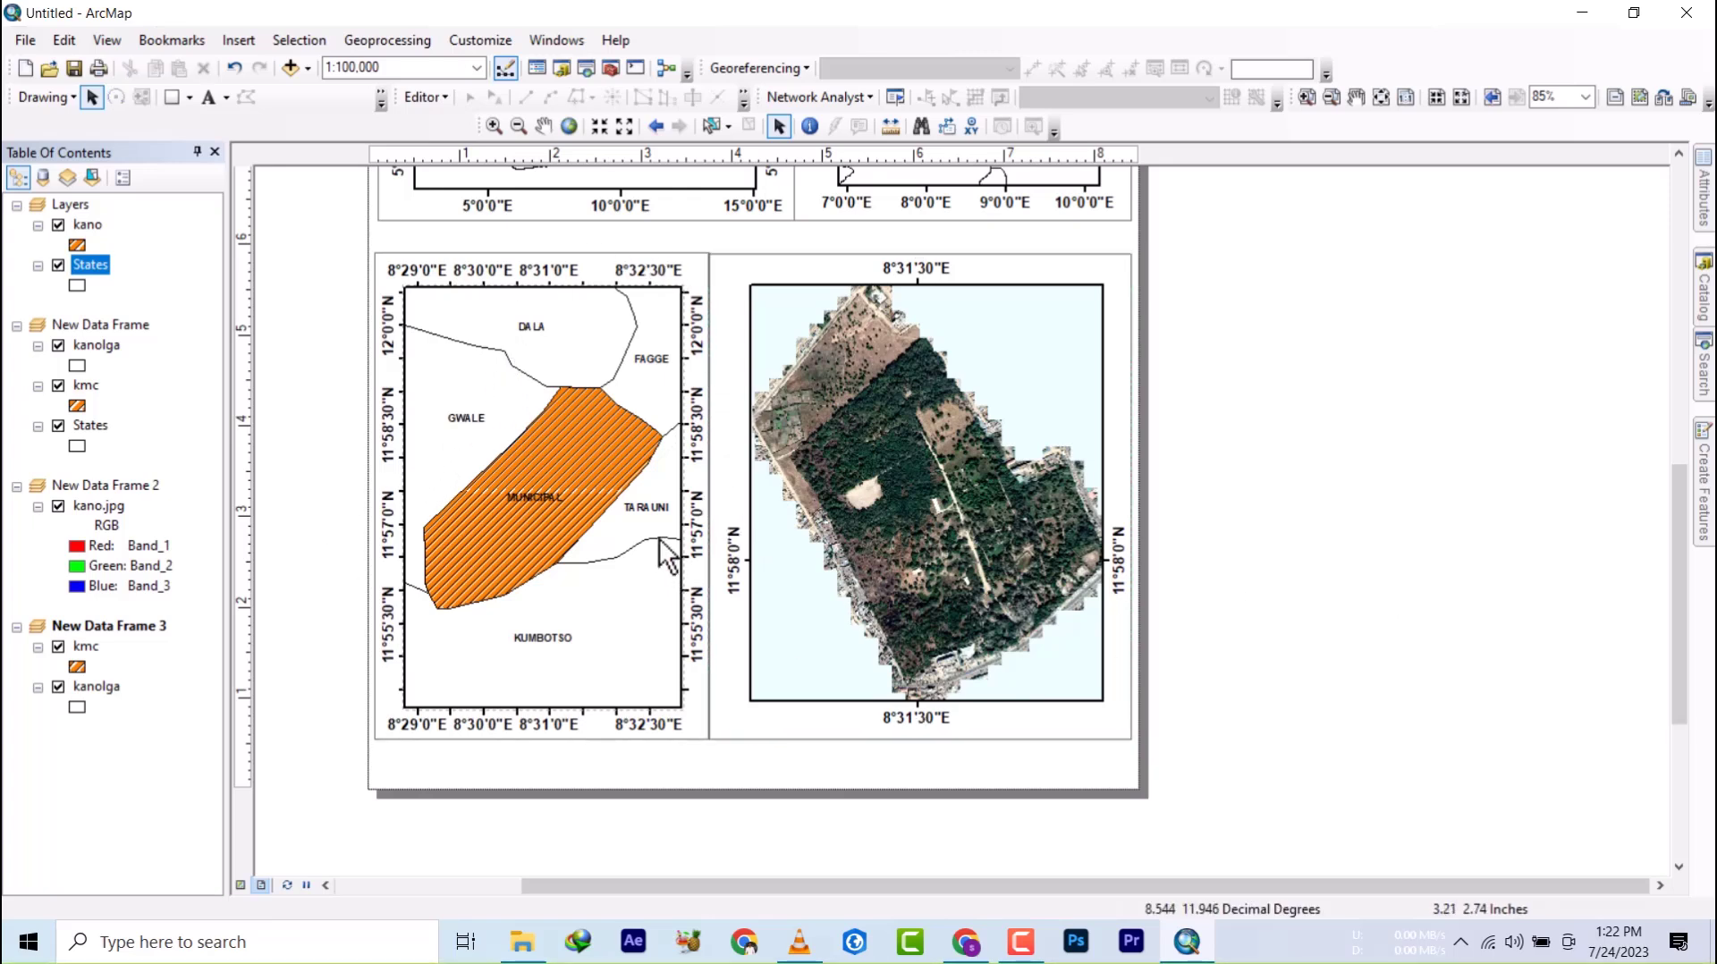
{"action": "scroll", "coordinate": [835, 524], "scroll_direction": "down", "scroll_amount": 3}
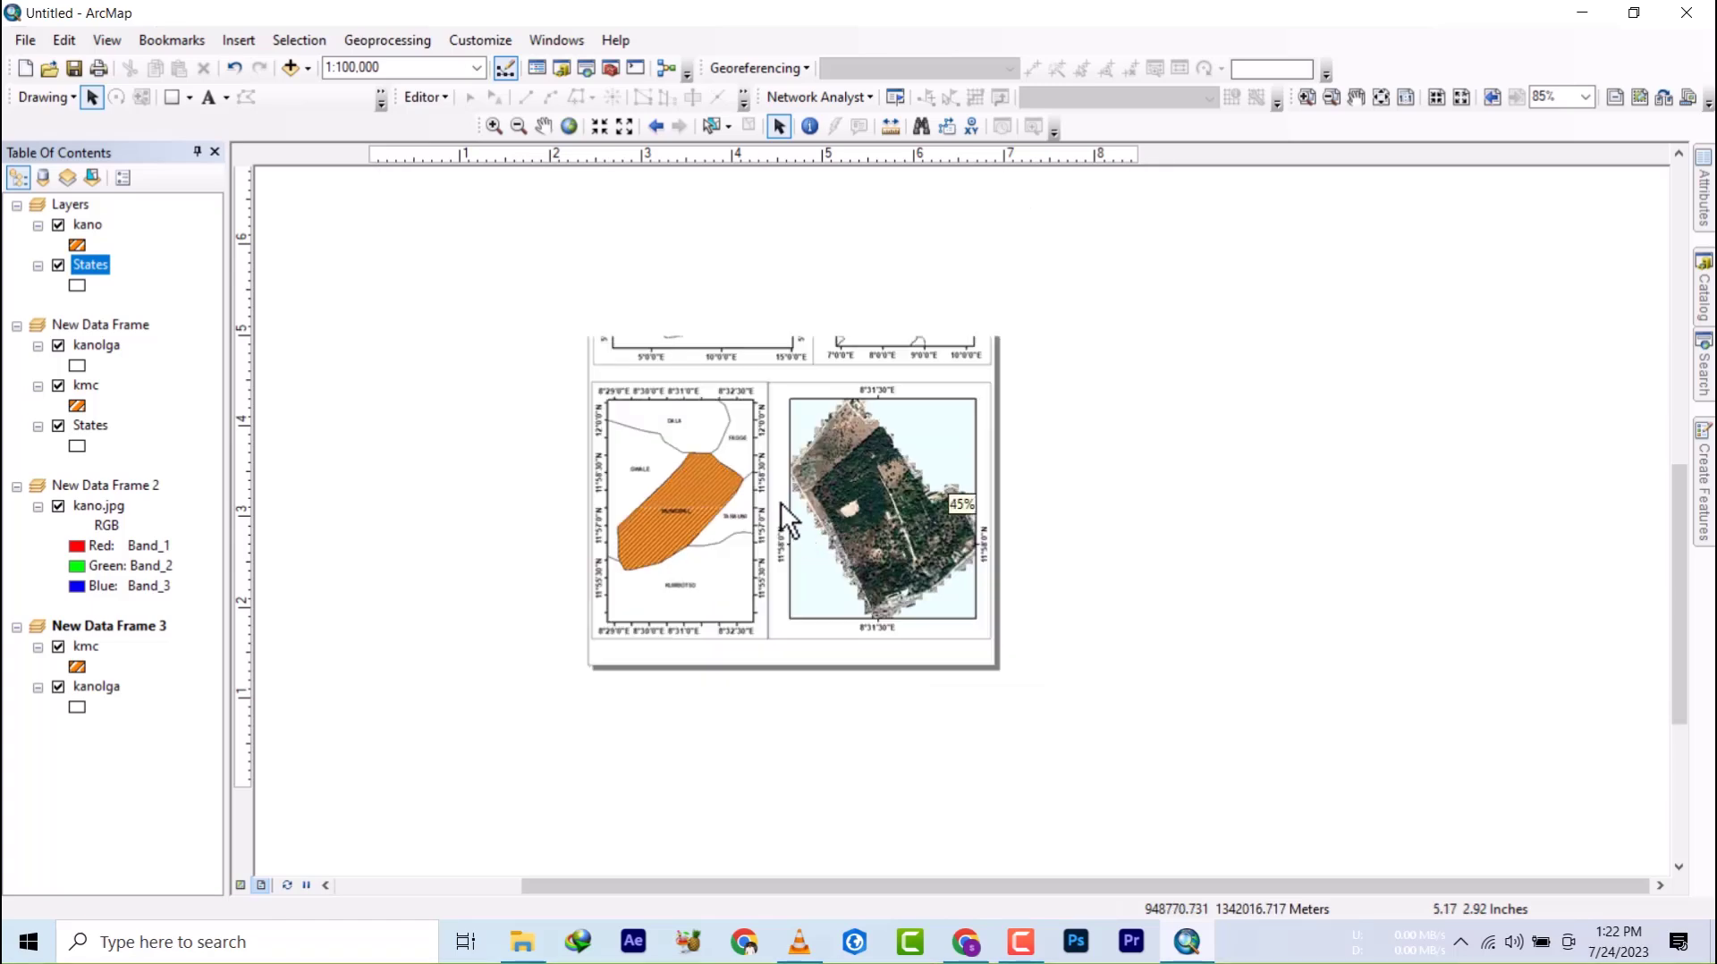
{"action": "left_click_drag", "start_coordinate": [748, 357], "coordinate": [762, 539]}
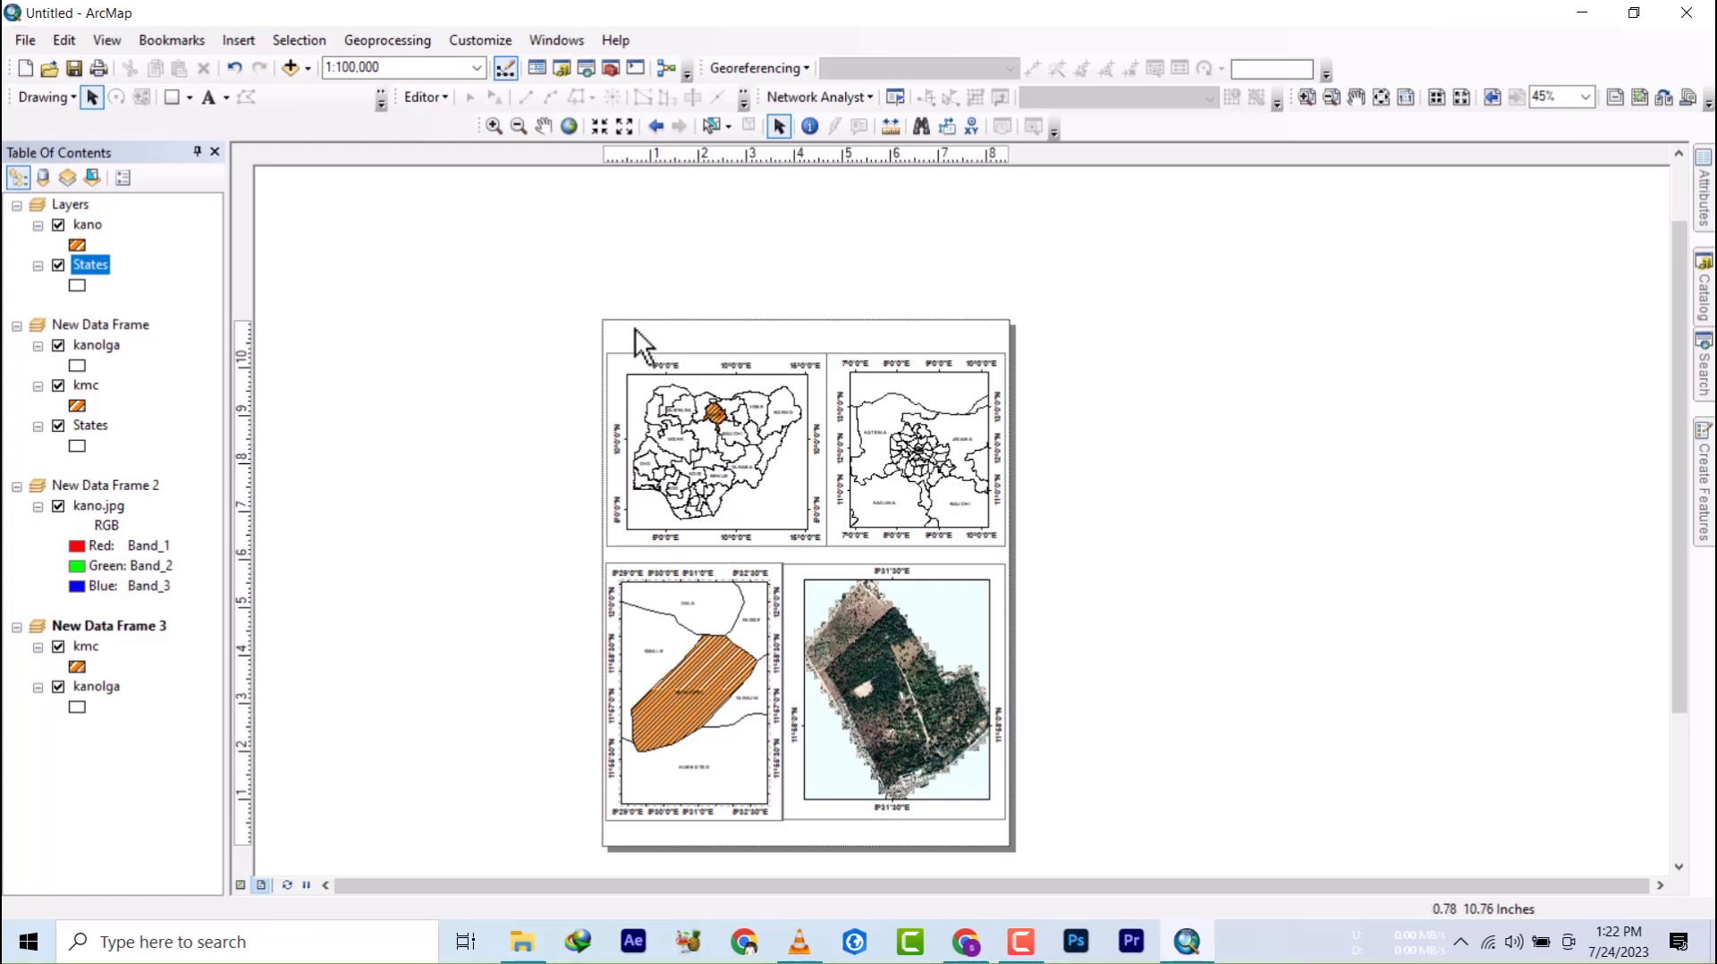
{"action": "left_click_drag", "start_coordinate": [635, 329], "coordinate": [946, 826]}
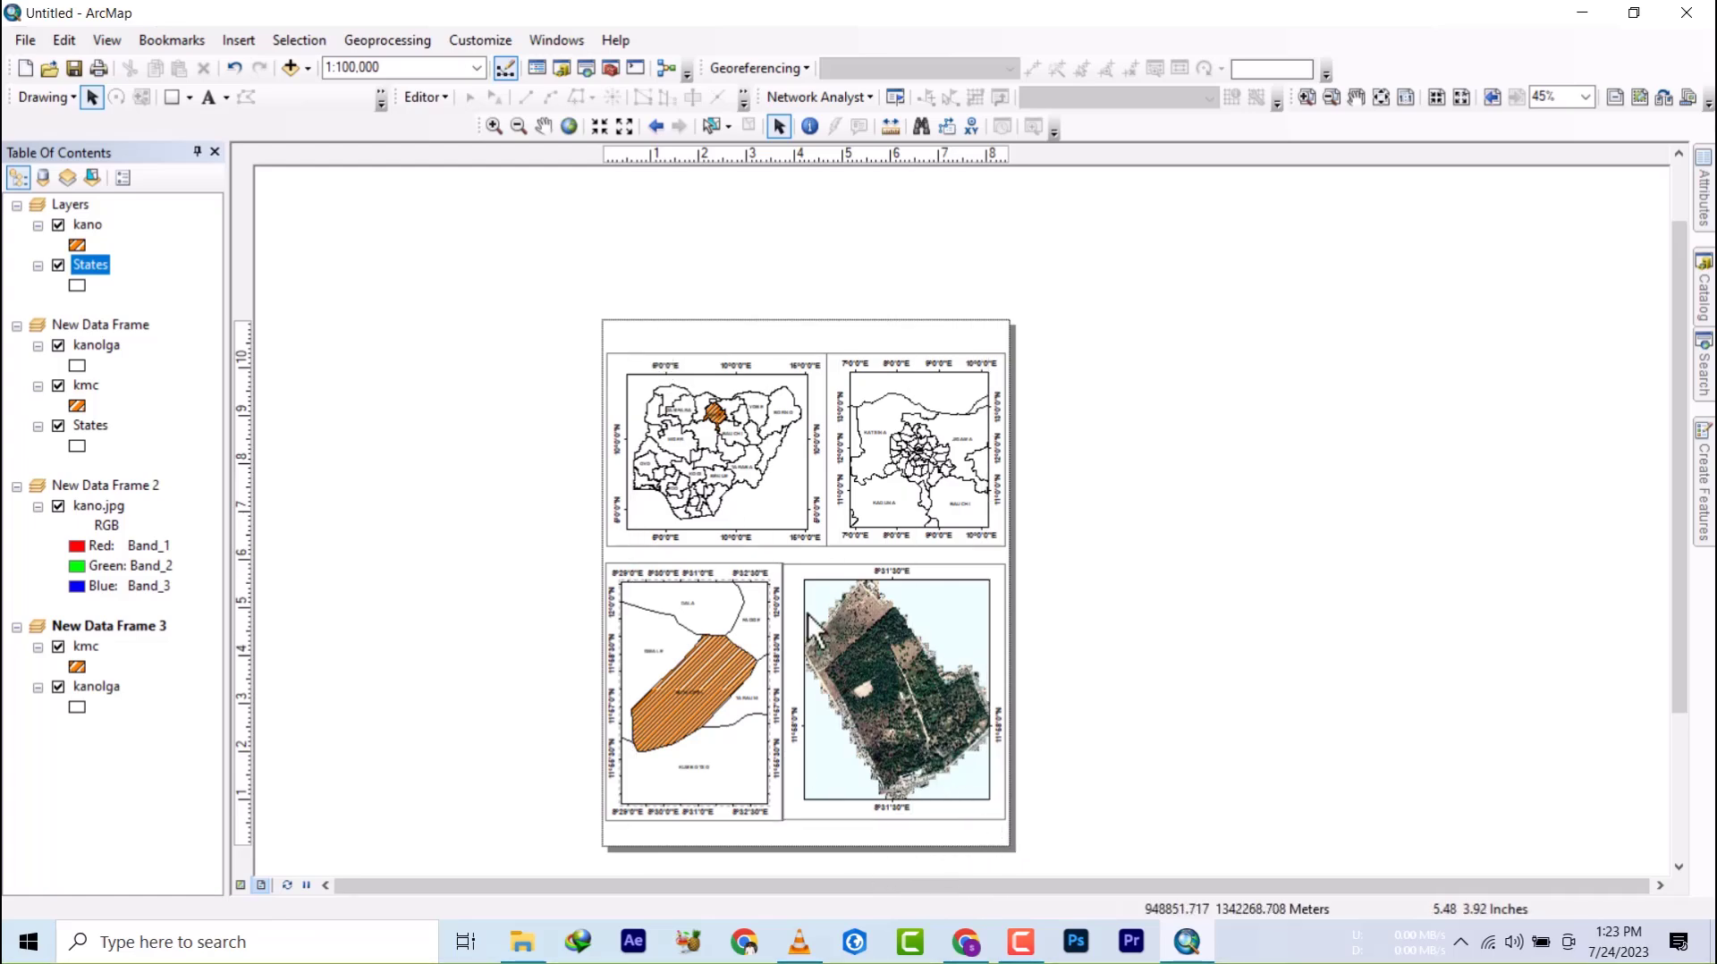
{"action": "left_click", "coordinate": [793, 487]}
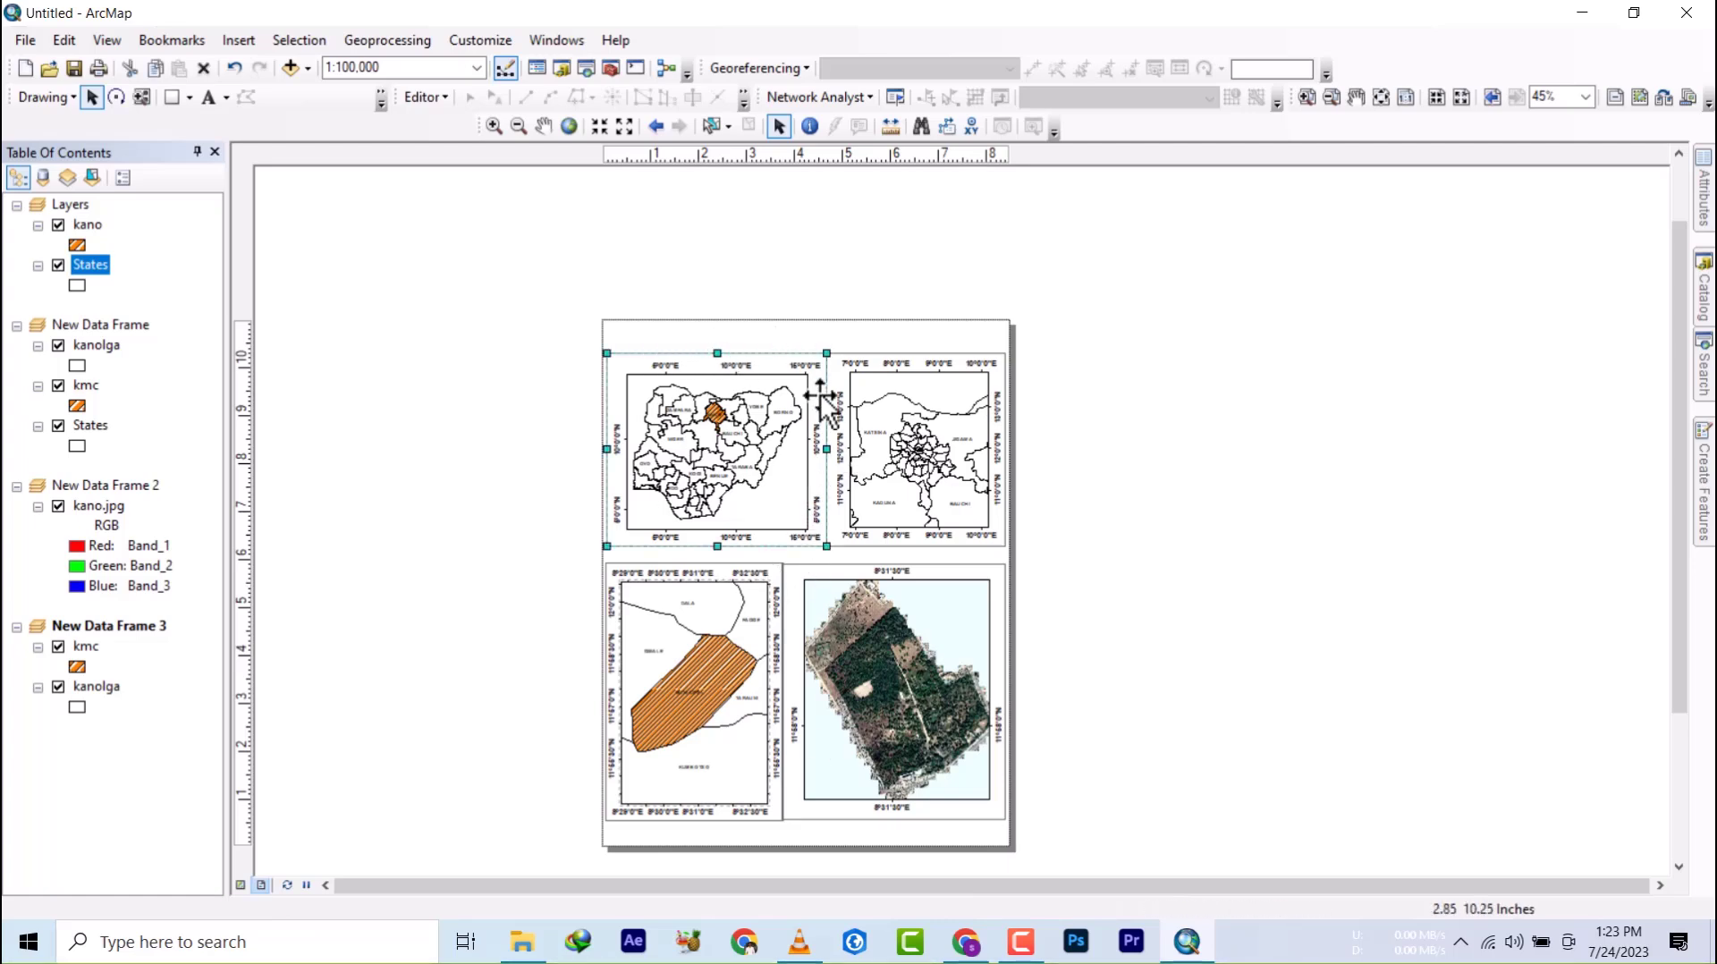
{"action": "left_click", "coordinate": [936, 747]}
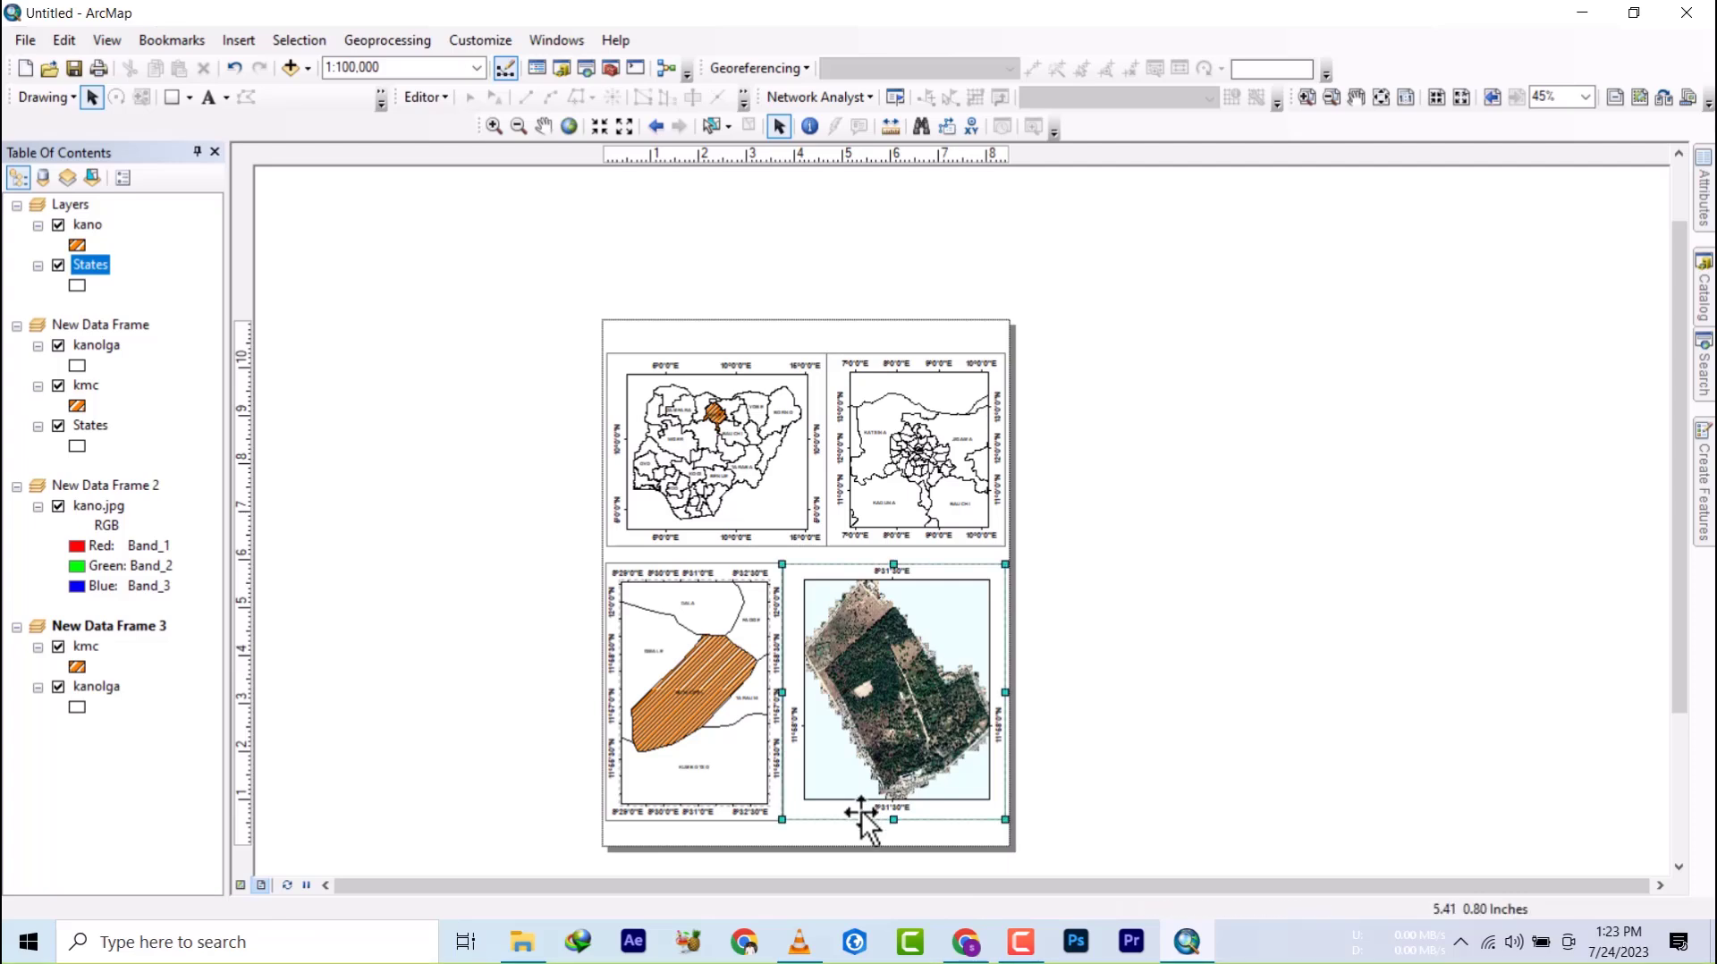
{"action": "left_click", "coordinate": [747, 777]}
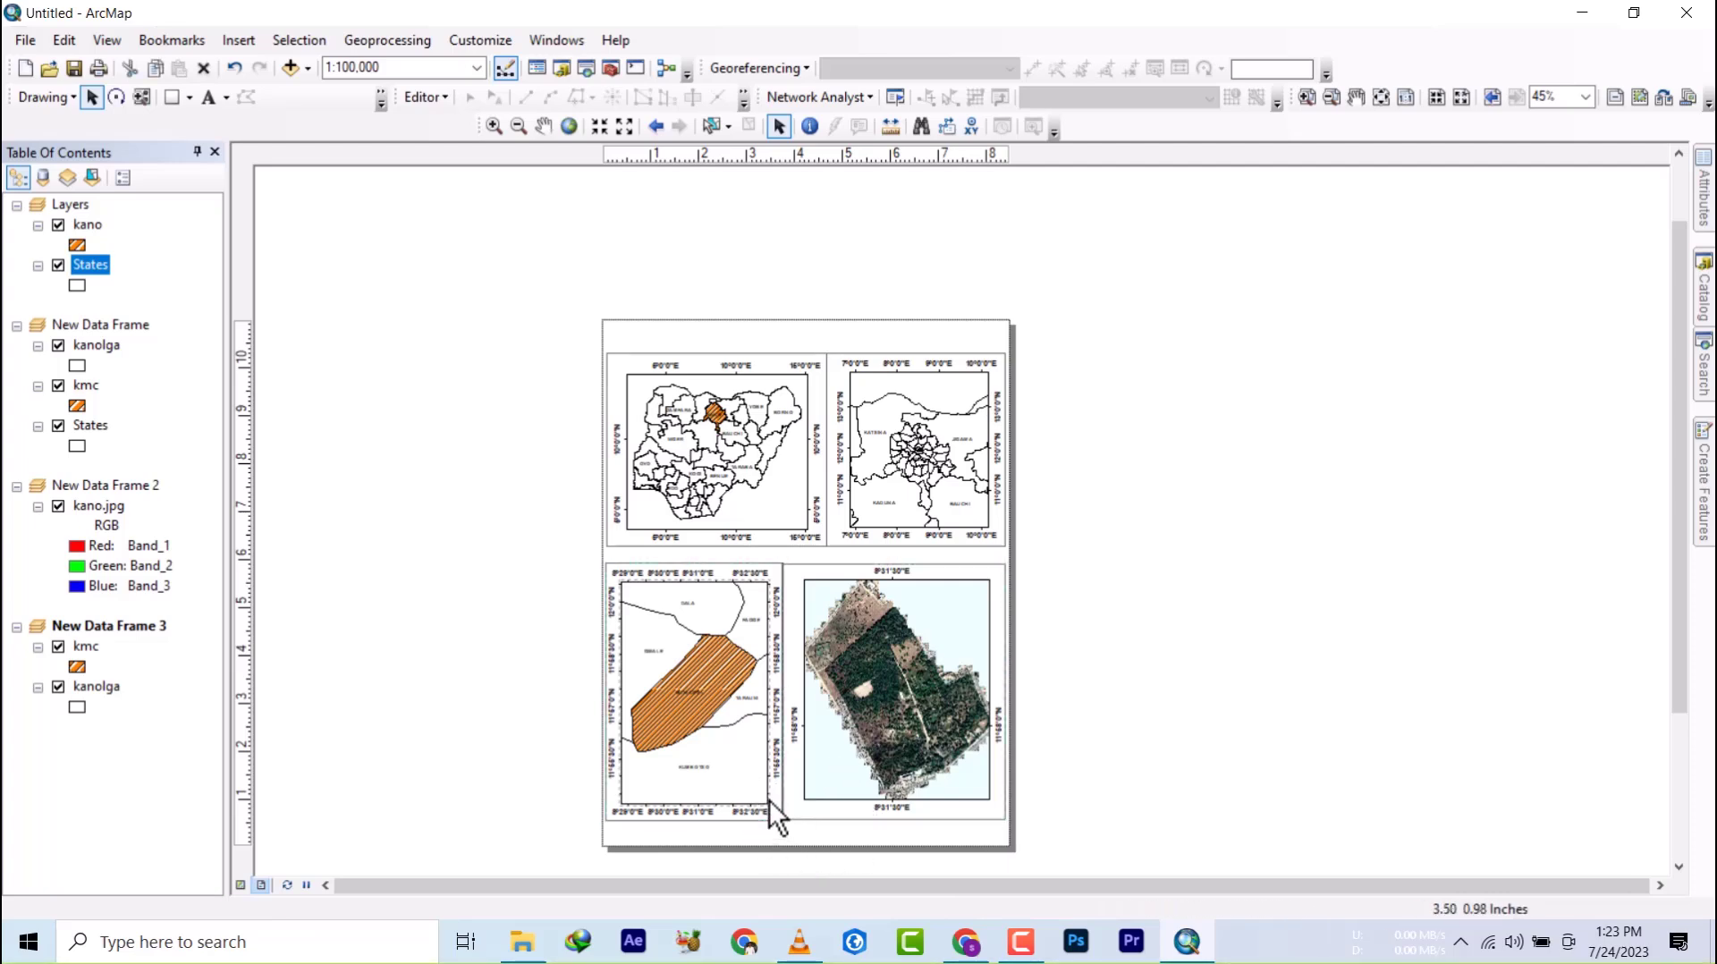
- Move the satellite image data frame slightly down the page
{"action": "left_click", "coordinate": [790, 780]}
{"action": "scroll", "coordinate": [791, 780], "scroll_direction": "up", "scroll_amount": 2}
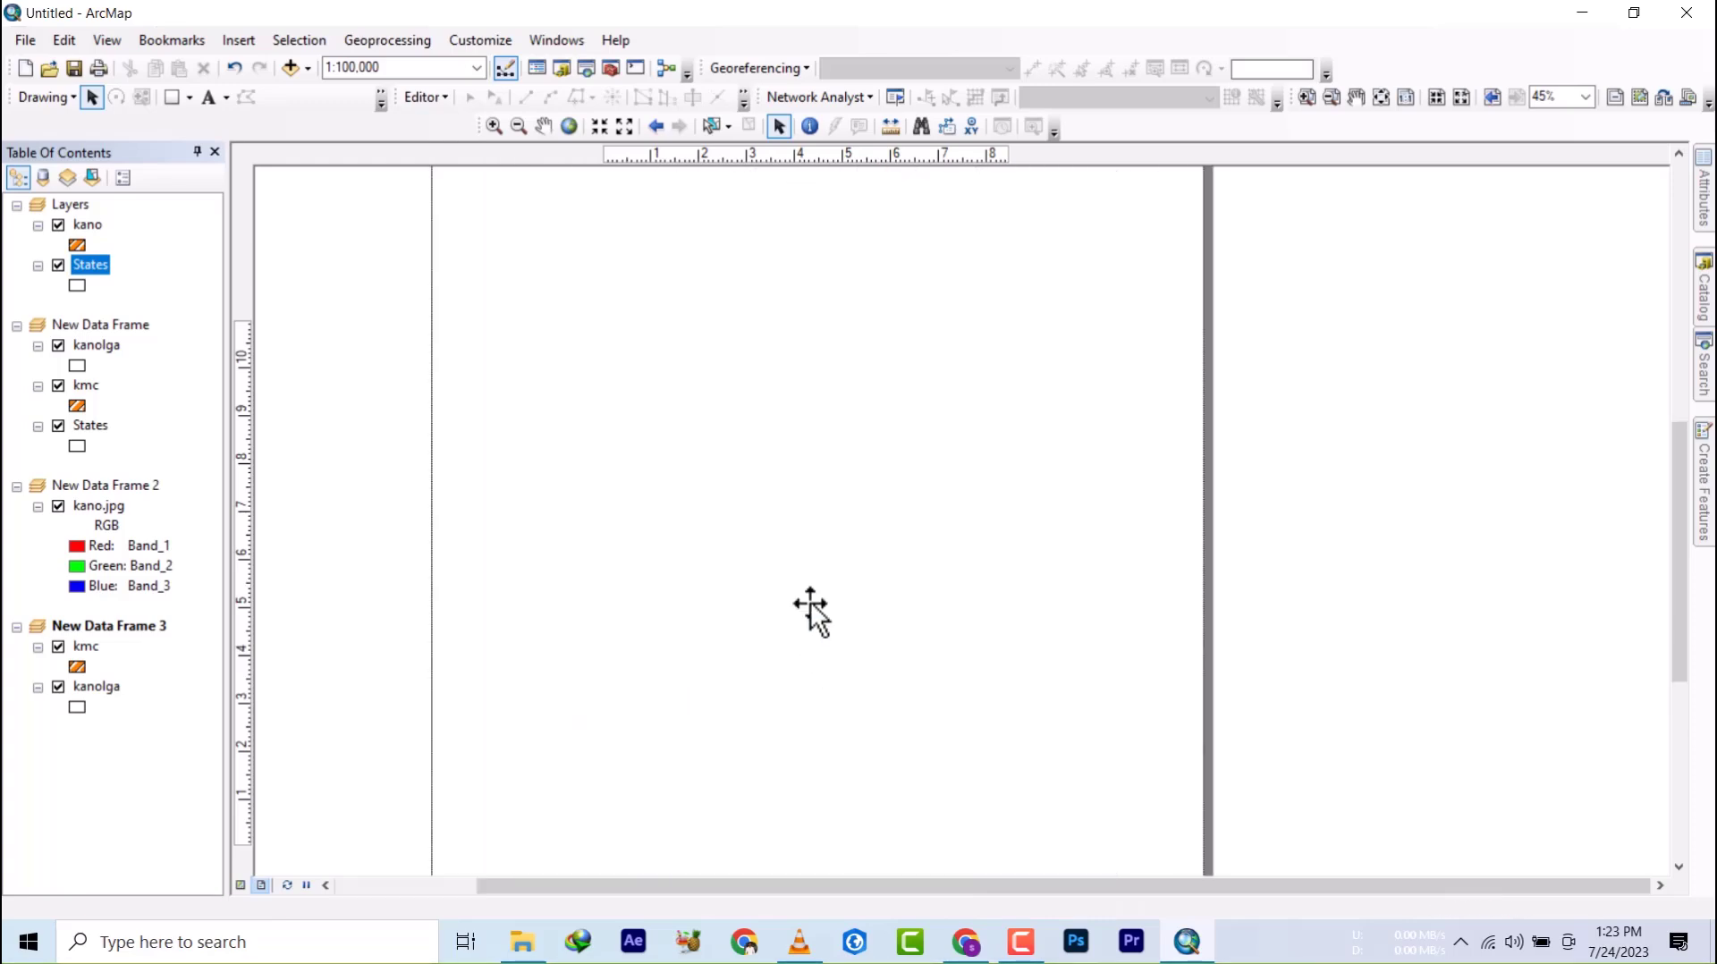
{"action": "left_click_drag", "start_coordinate": [803, 573], "coordinate": [760, 357]}
{"action": "left_click", "coordinate": [897, 467]}
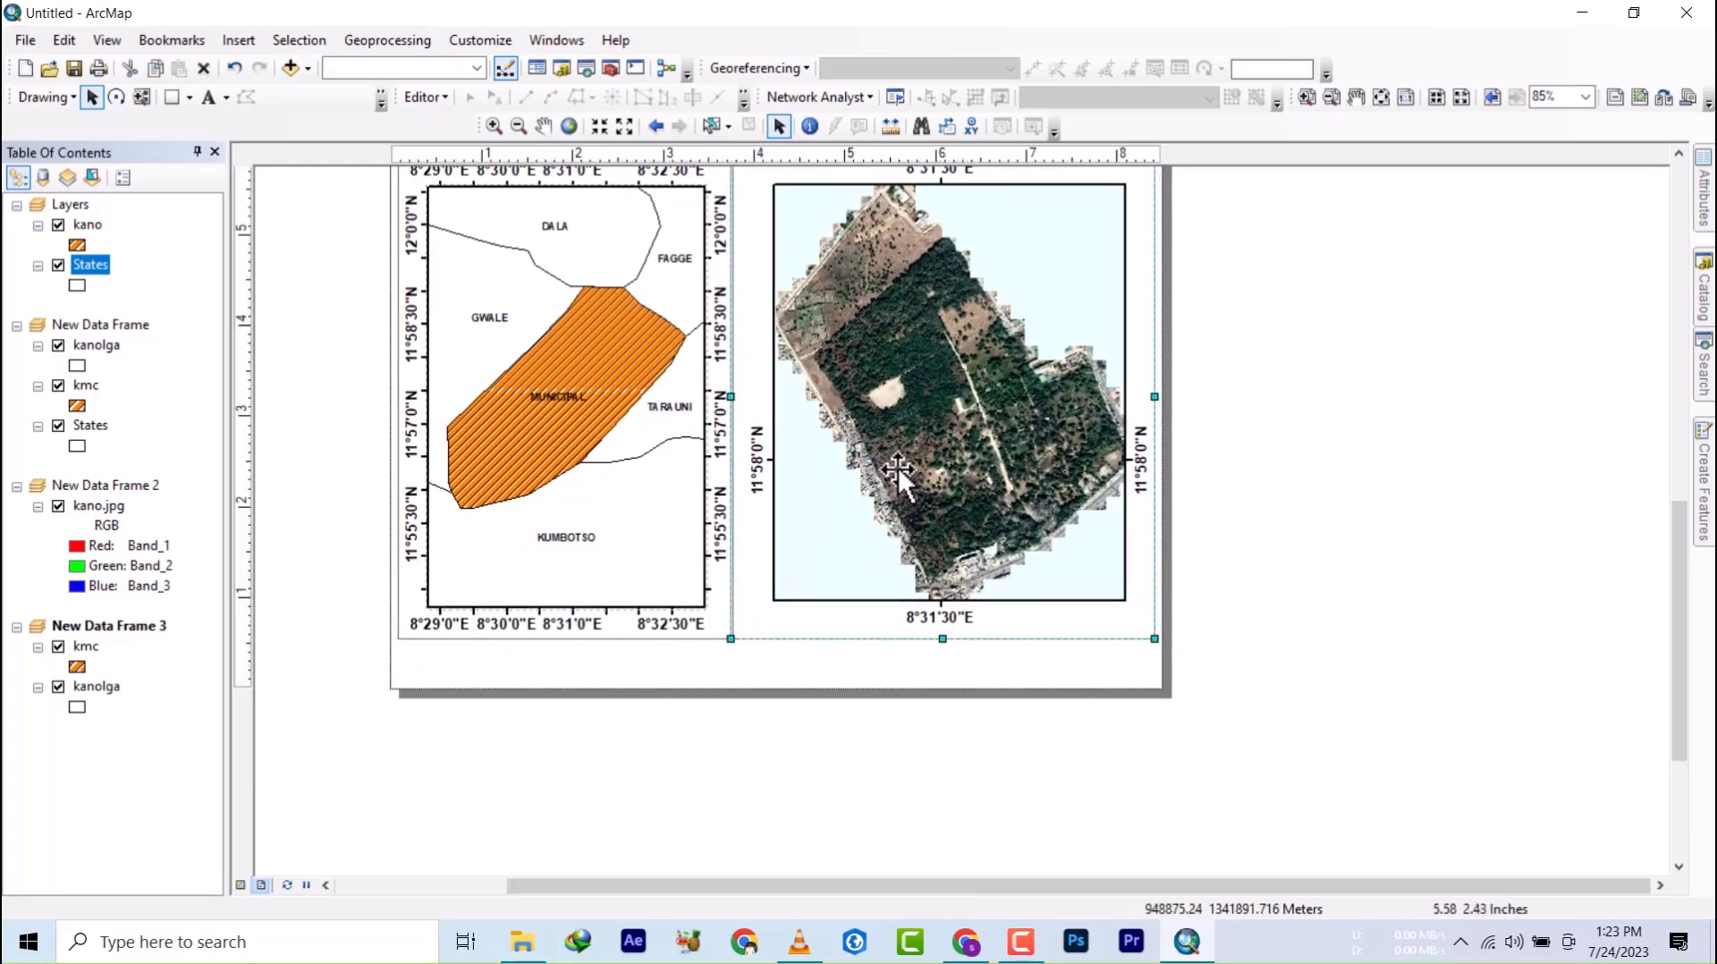
{"action": "left_click_drag", "start_coordinate": [905, 452], "coordinate": [898, 455]}
- Move the rectangles of the Municipal map and the satellite image down toward the page's lower edge
{"action": "left_click", "coordinate": [576, 383]}
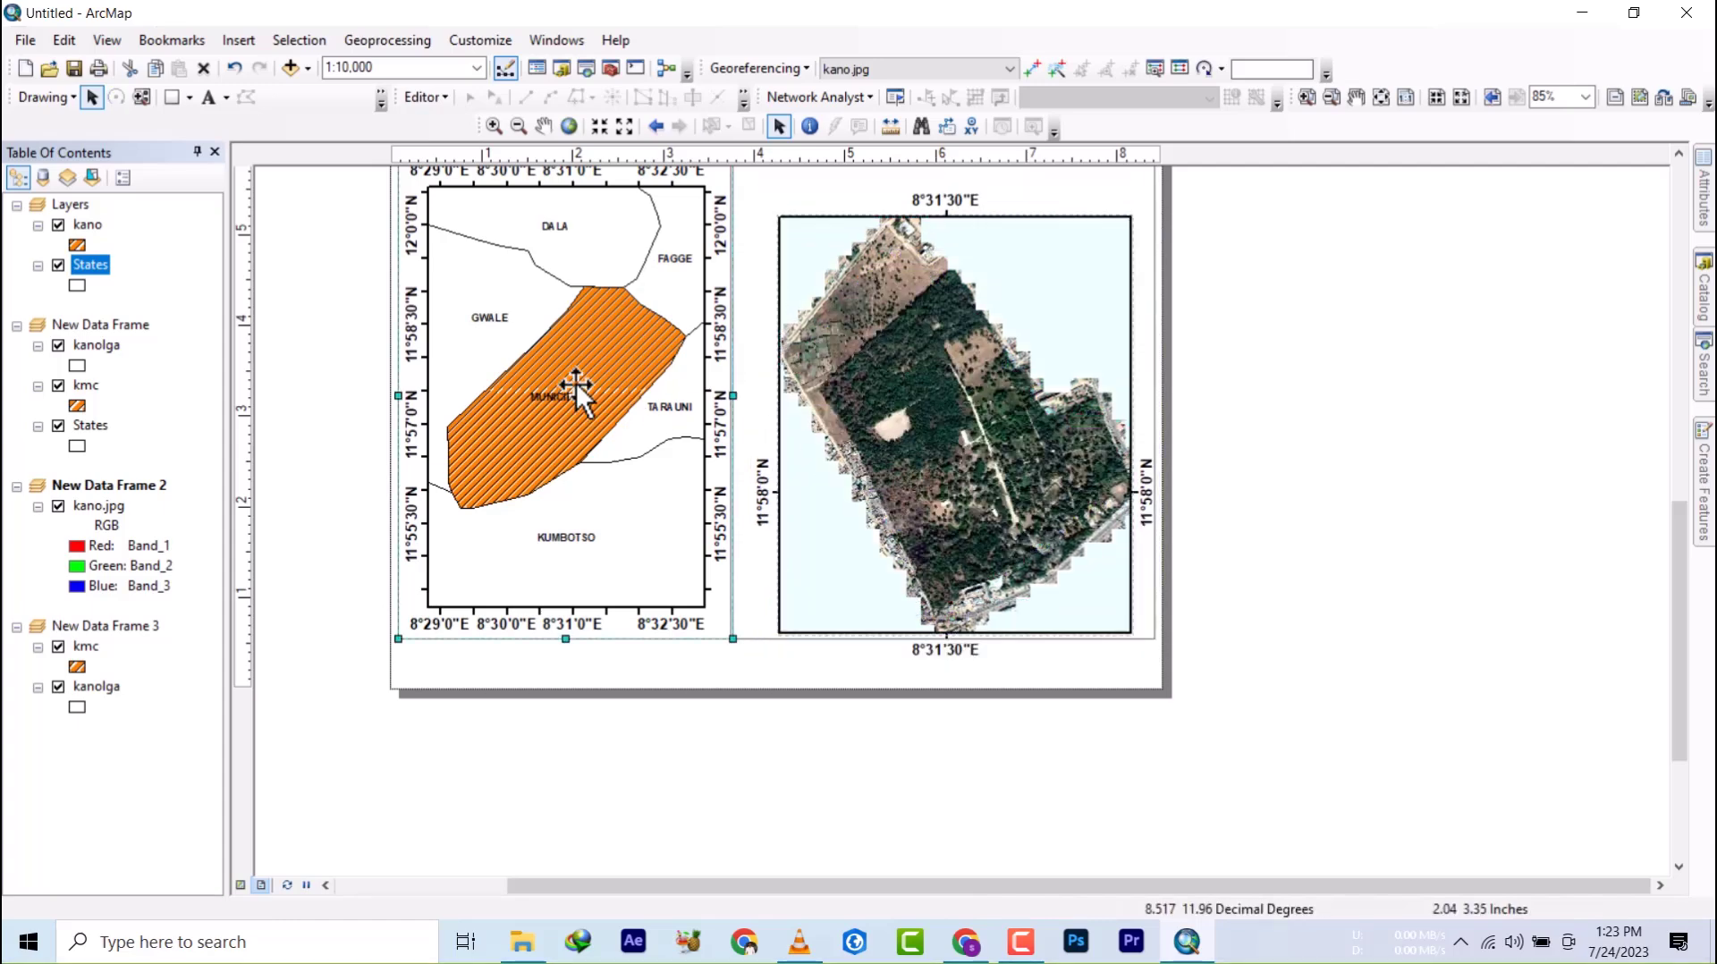
{"action": "left_click_drag", "start_coordinate": [576, 382], "coordinate": [575, 401]}
{"action": "left_click", "coordinate": [907, 467]}
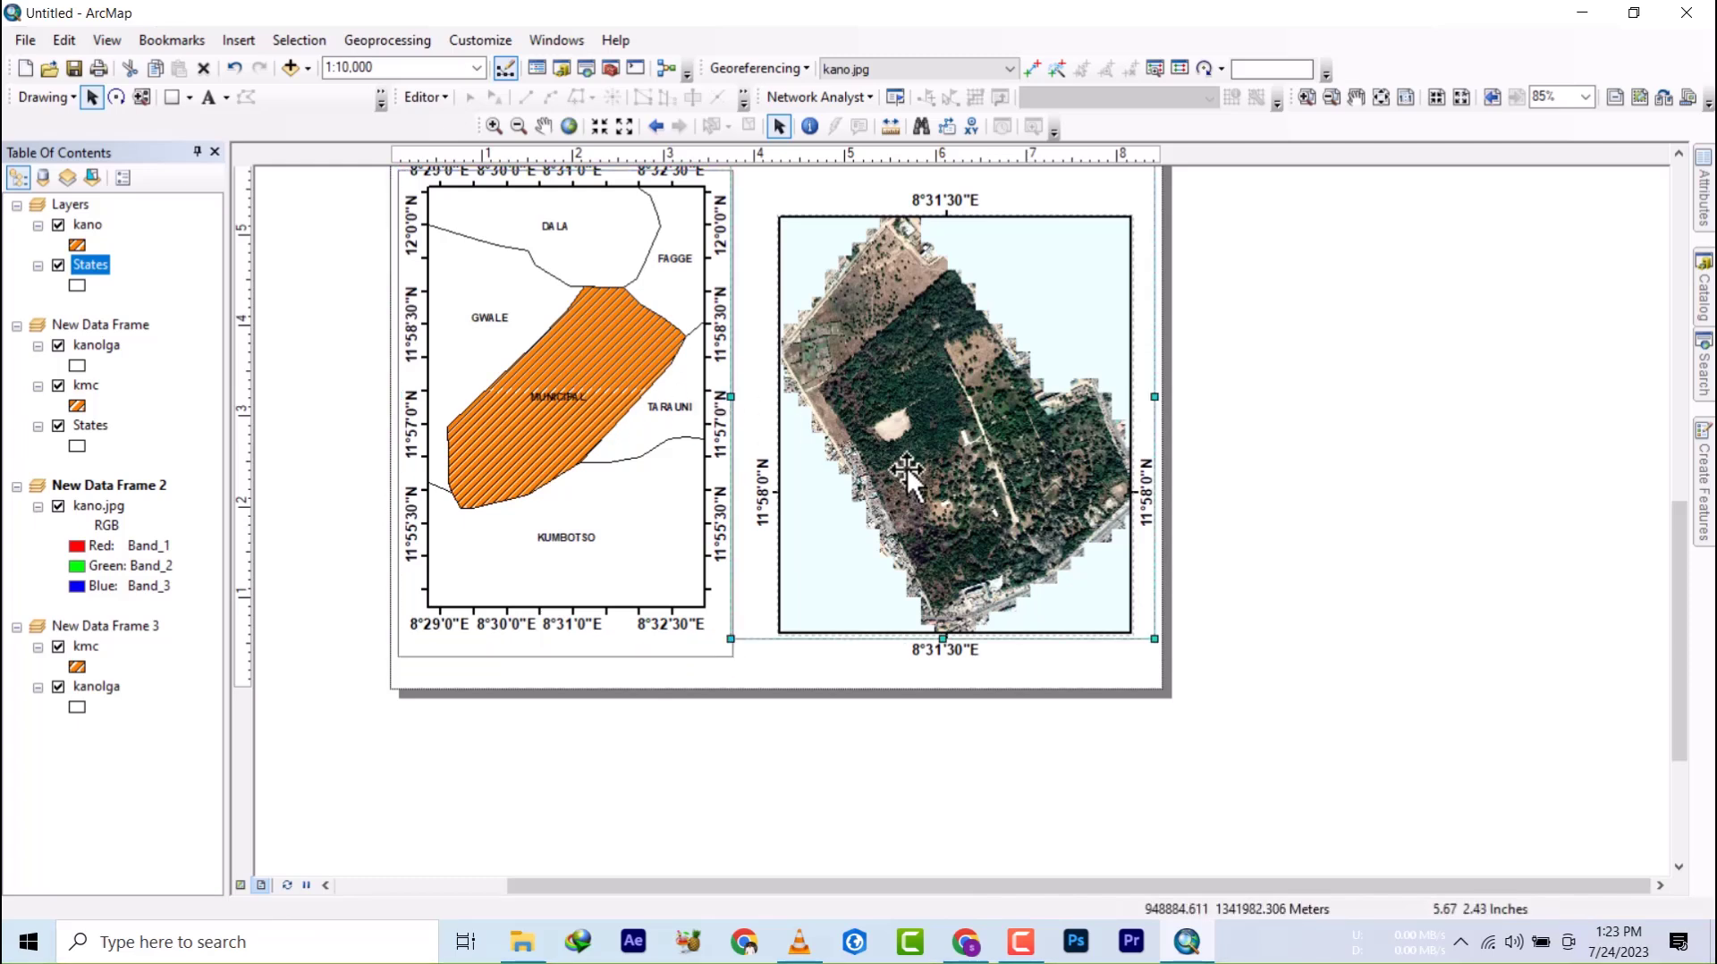
{"action": "left_click_drag", "start_coordinate": [907, 466], "coordinate": [920, 506]}
{"action": "left_click", "coordinate": [1317, 597]}
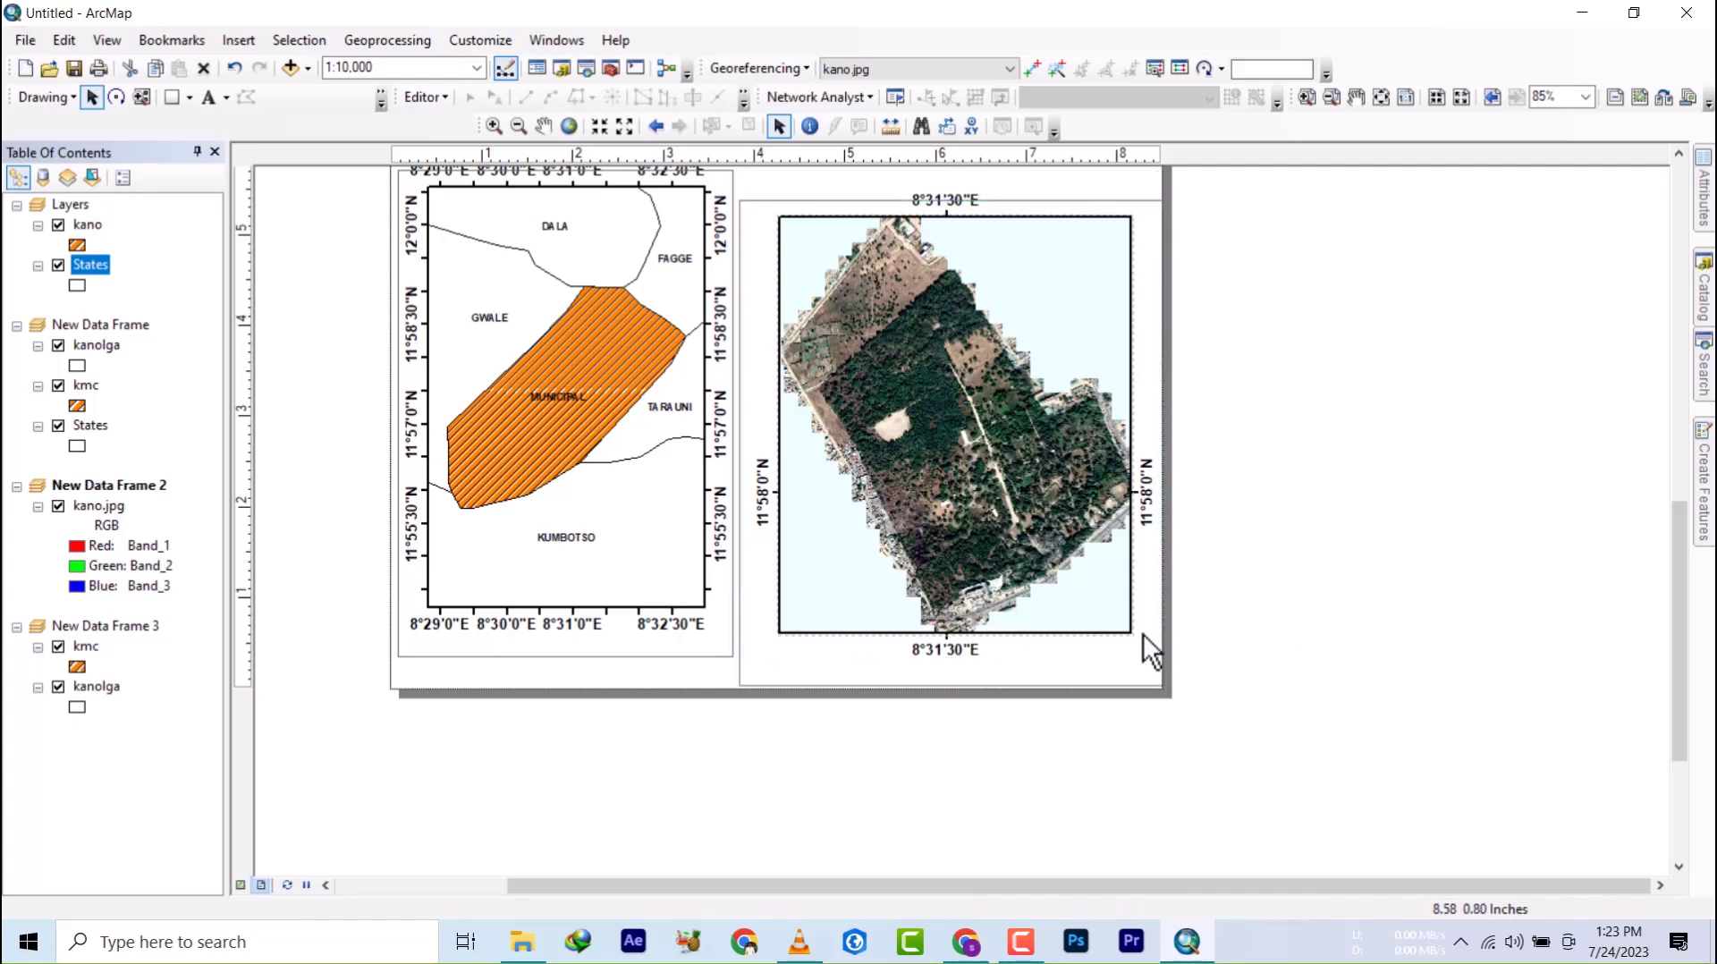
- Nudge the satellite image data frame and the Municipal map's rectangle a little further down
{"action": "left_click", "coordinate": [911, 491]}
{"action": "mouse_move", "coordinate": [911, 487]}
{"action": "left_mouse_down"}
{"action": "mouse_move", "coordinate": [917, 505]}
{"action": "mouse_move", "coordinate": [909, 492]}
{"action": "left_mouse_up"}
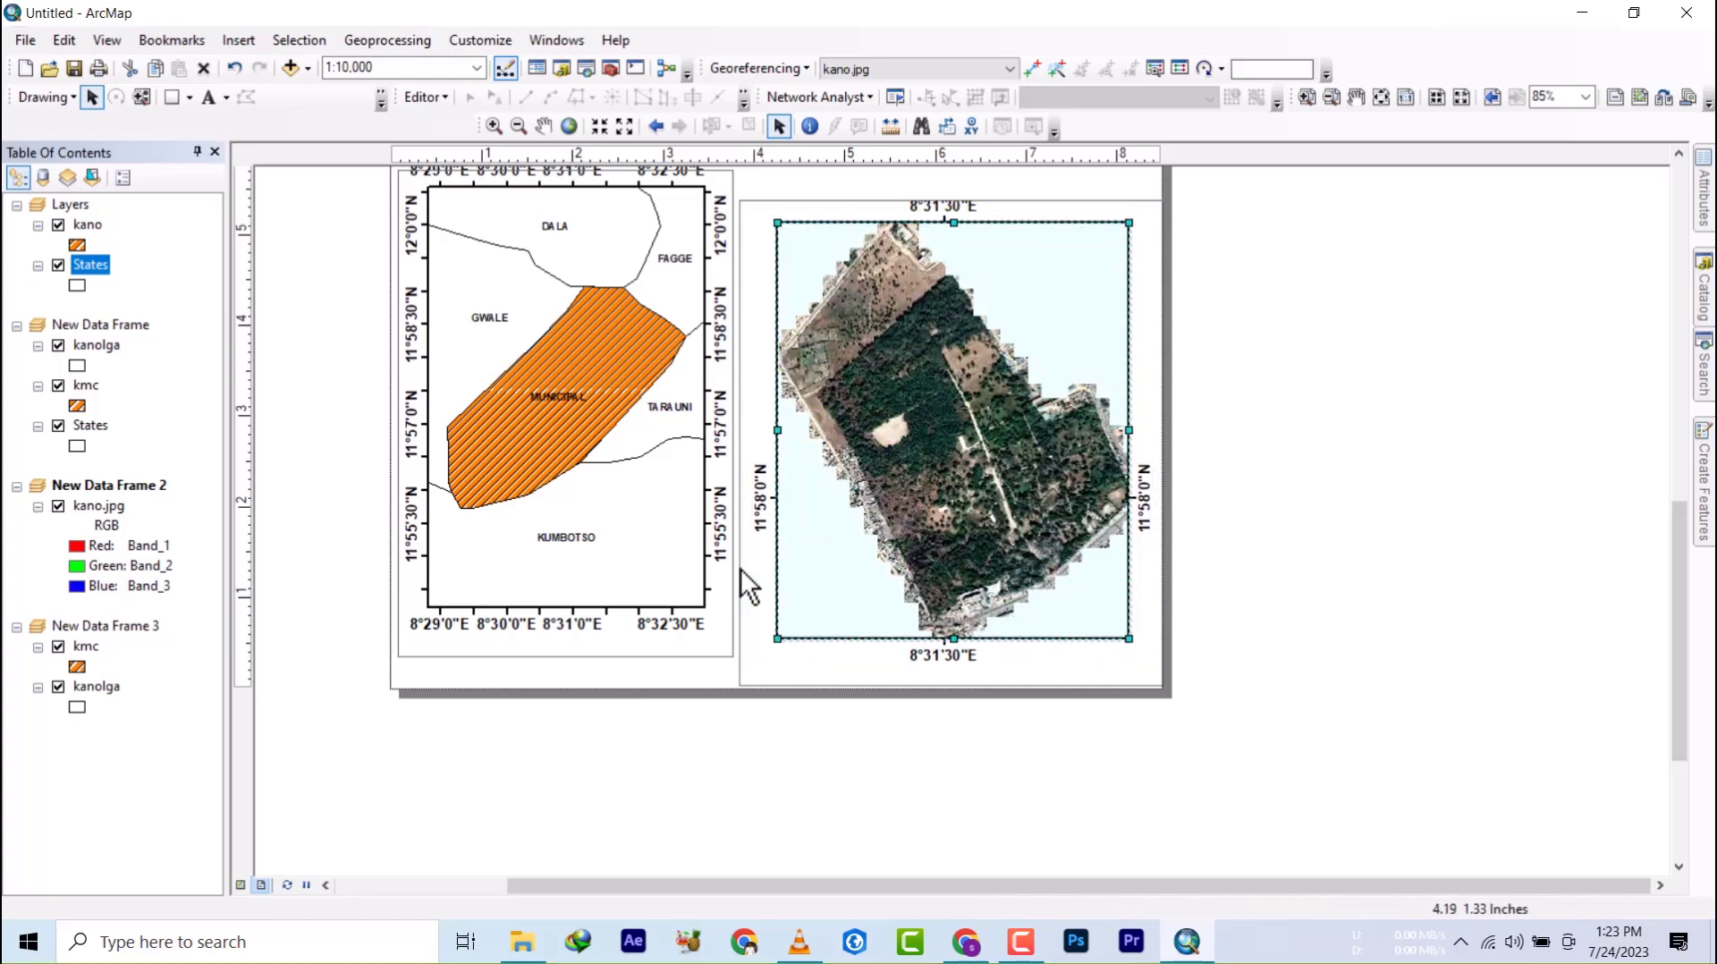
{"action": "left_click", "coordinate": [595, 519]}
{"action": "left_click_drag", "start_coordinate": [602, 526], "coordinate": [602, 542]}
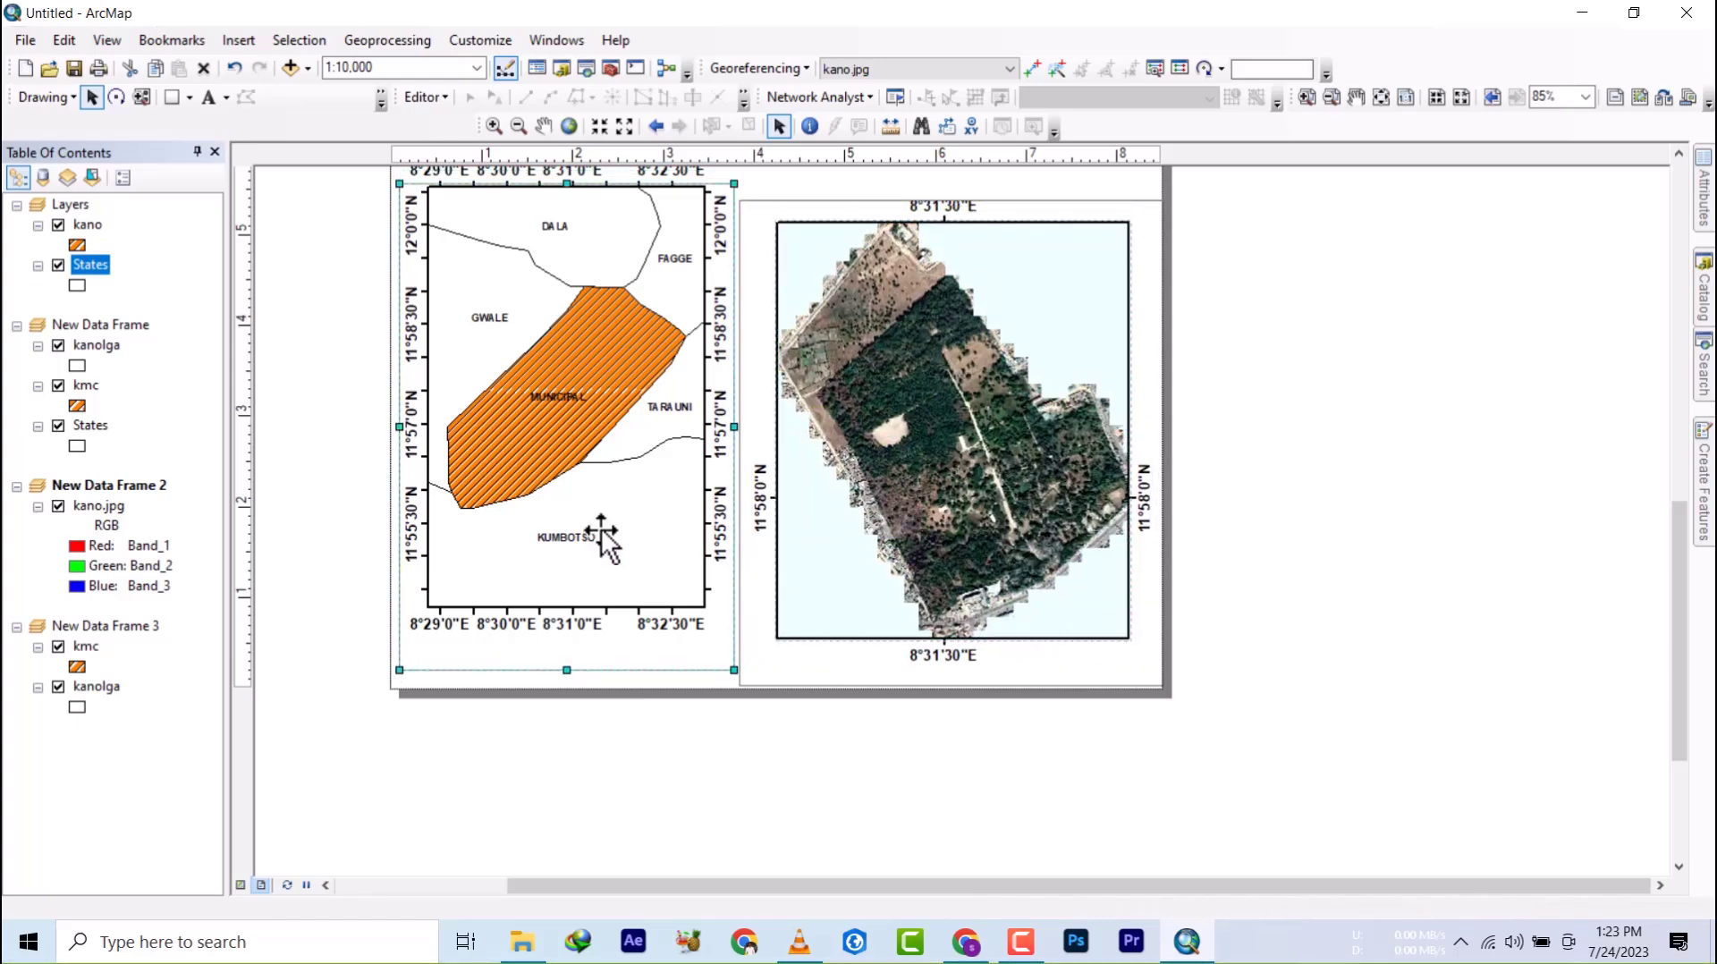
- Shift the satellite image's rectangle slightly and reposition the image data frame so it sits with its coordinate labels inside that rectangle
{"action": "left_click", "coordinate": [879, 541]}
{"action": "left_click_drag", "start_coordinate": [879, 541], "coordinate": [879, 540]}
{"action": "left_click_drag", "start_coordinate": [895, 458], "coordinate": [899, 472]}
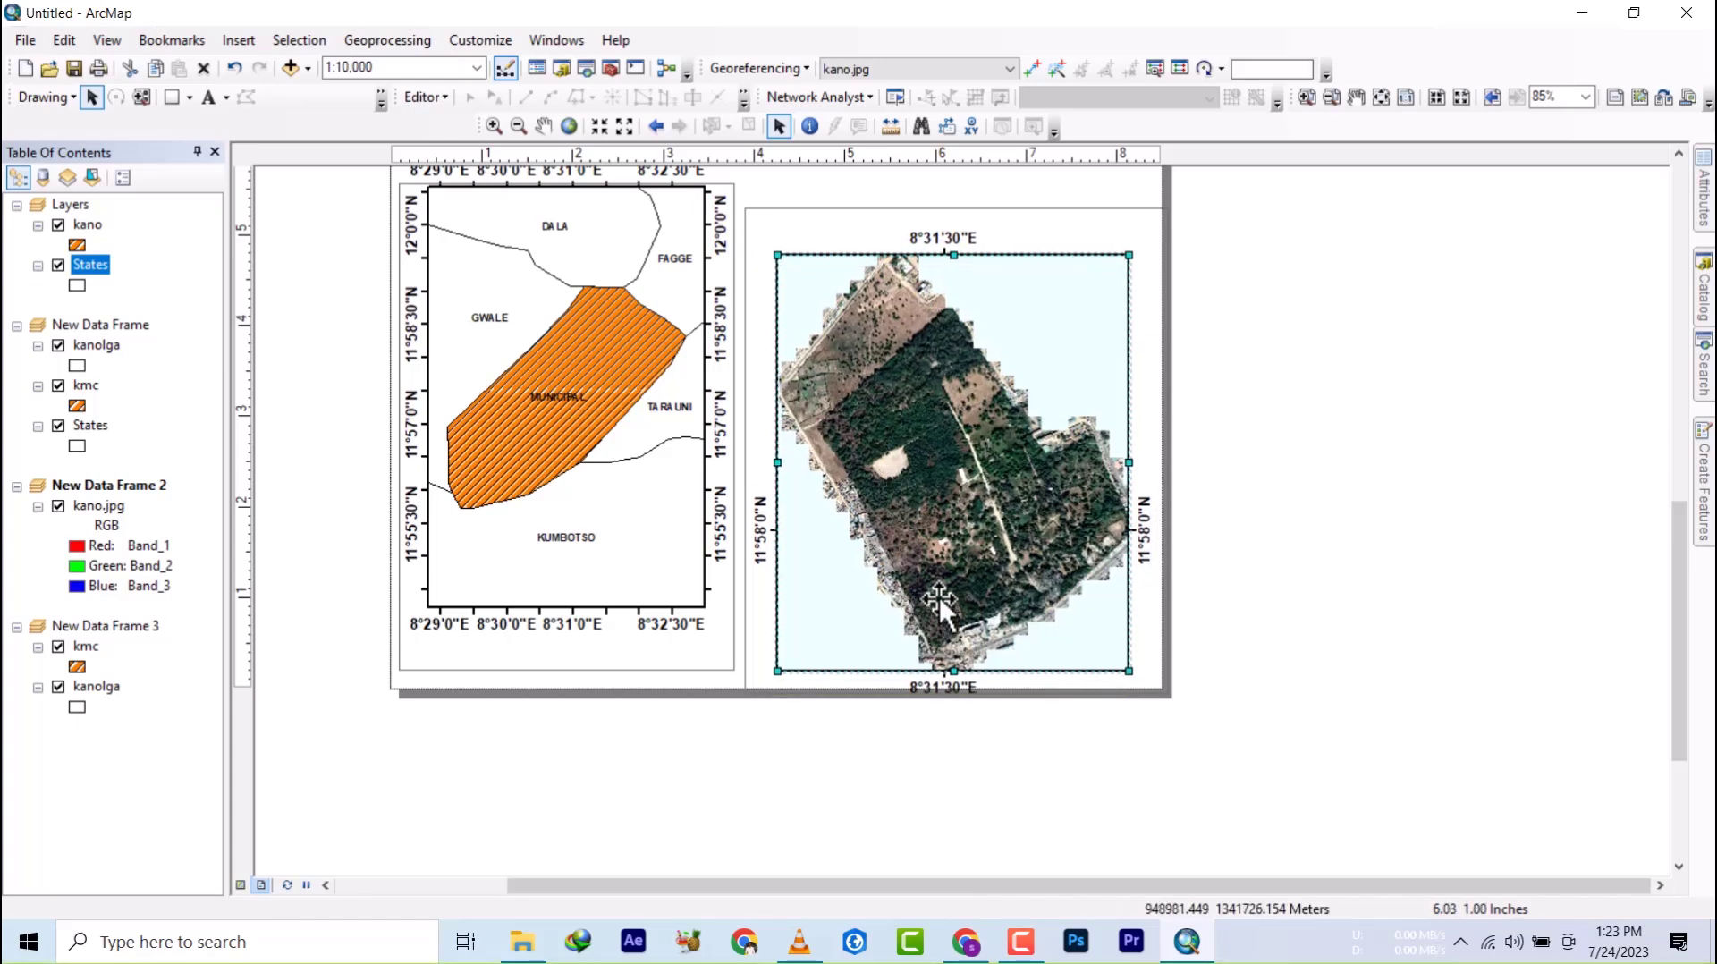
{"action": "left_click_drag", "start_coordinate": [939, 597], "coordinate": [919, 572]}
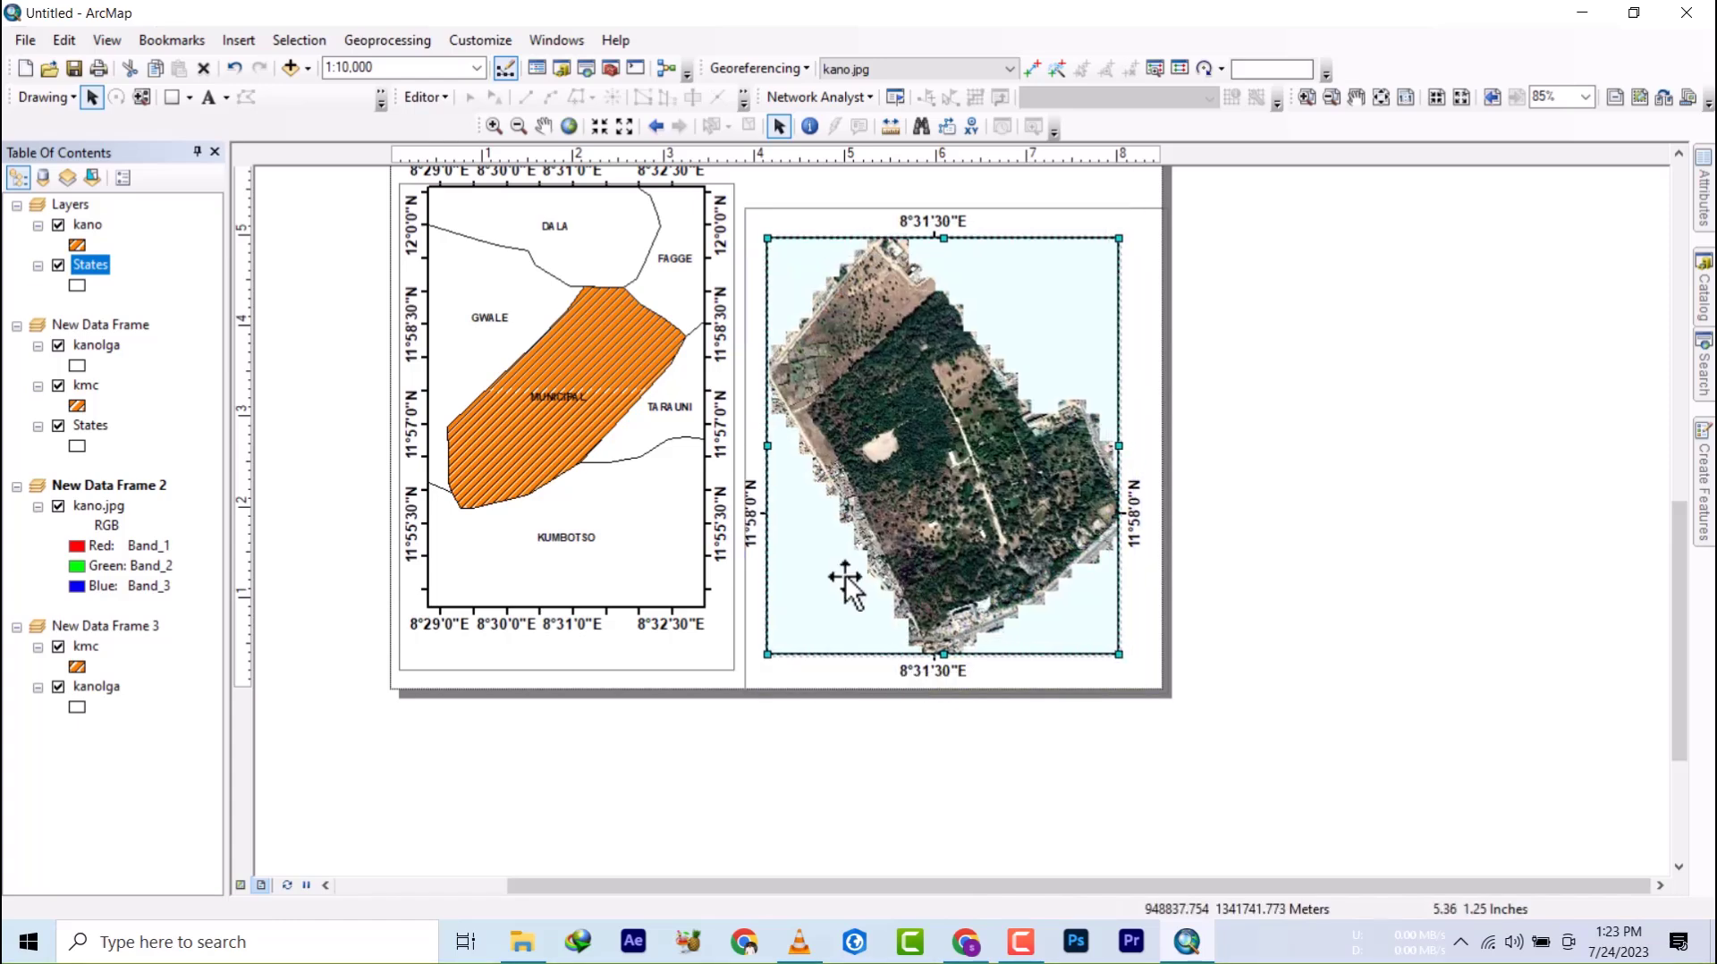
- Move the Municipal map data frame down so its upper coordinate labels sit inside its rectangle
{"action": "left_click", "coordinate": [629, 528]}
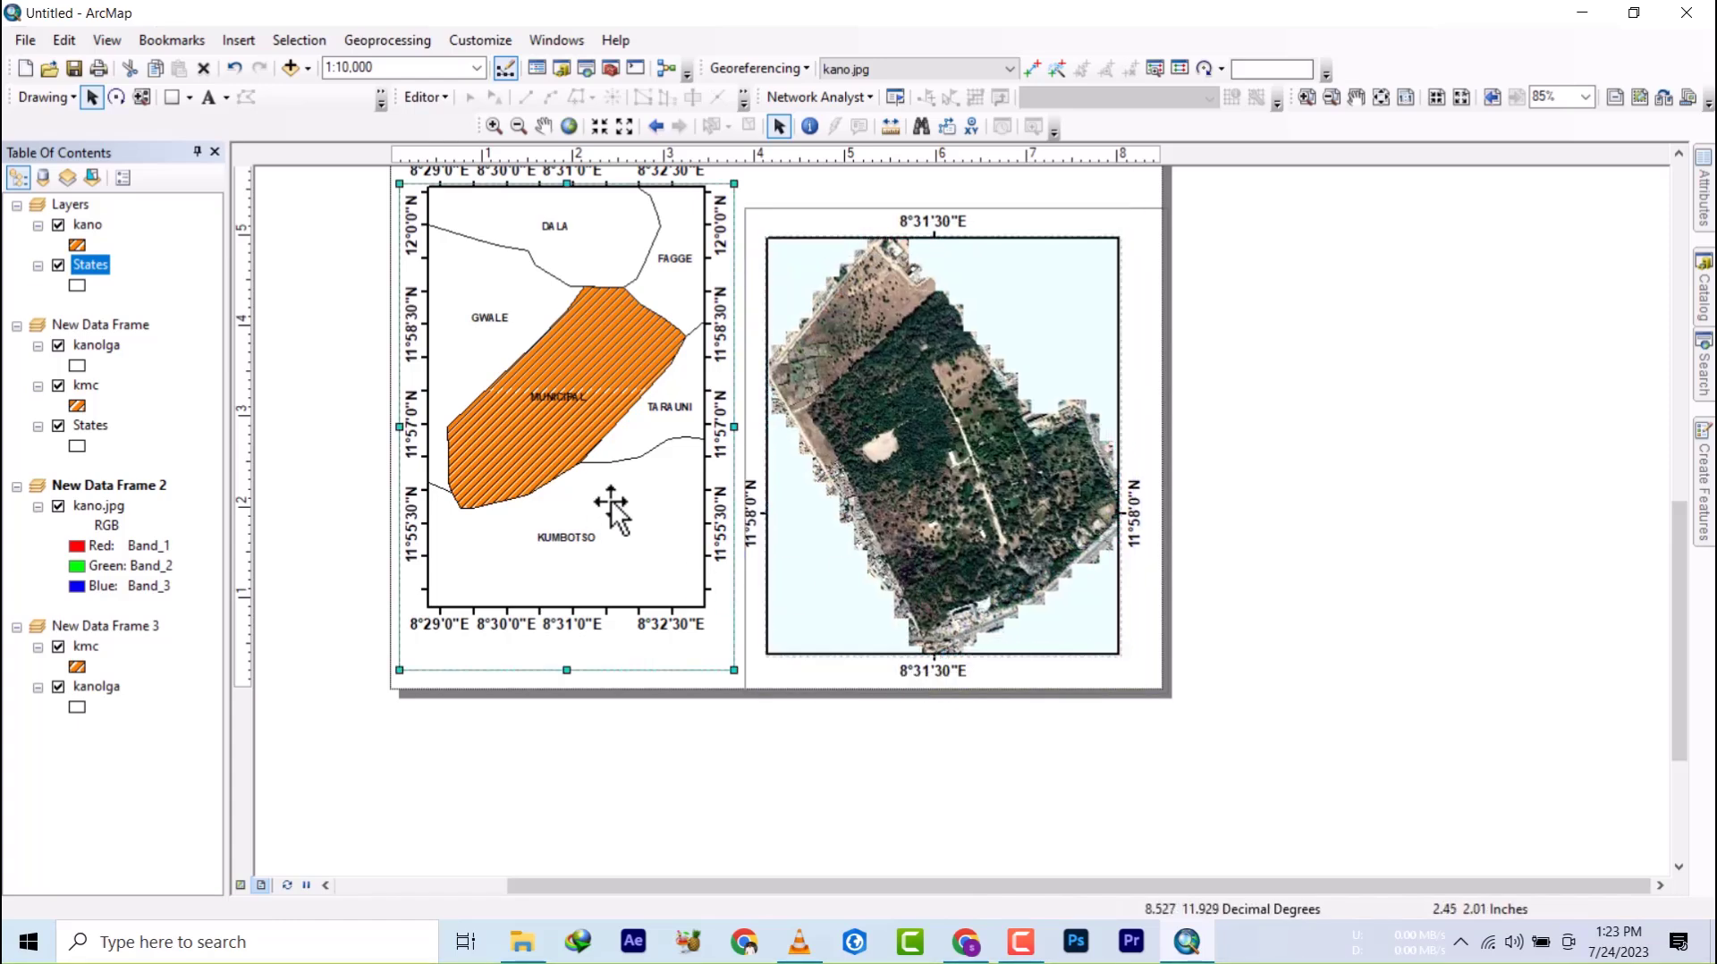
{"action": "left_click", "coordinate": [569, 363]}
{"action": "left_click_drag", "start_coordinate": [567, 357], "coordinate": [576, 405]}
{"action": "left_click", "coordinate": [575, 754]}
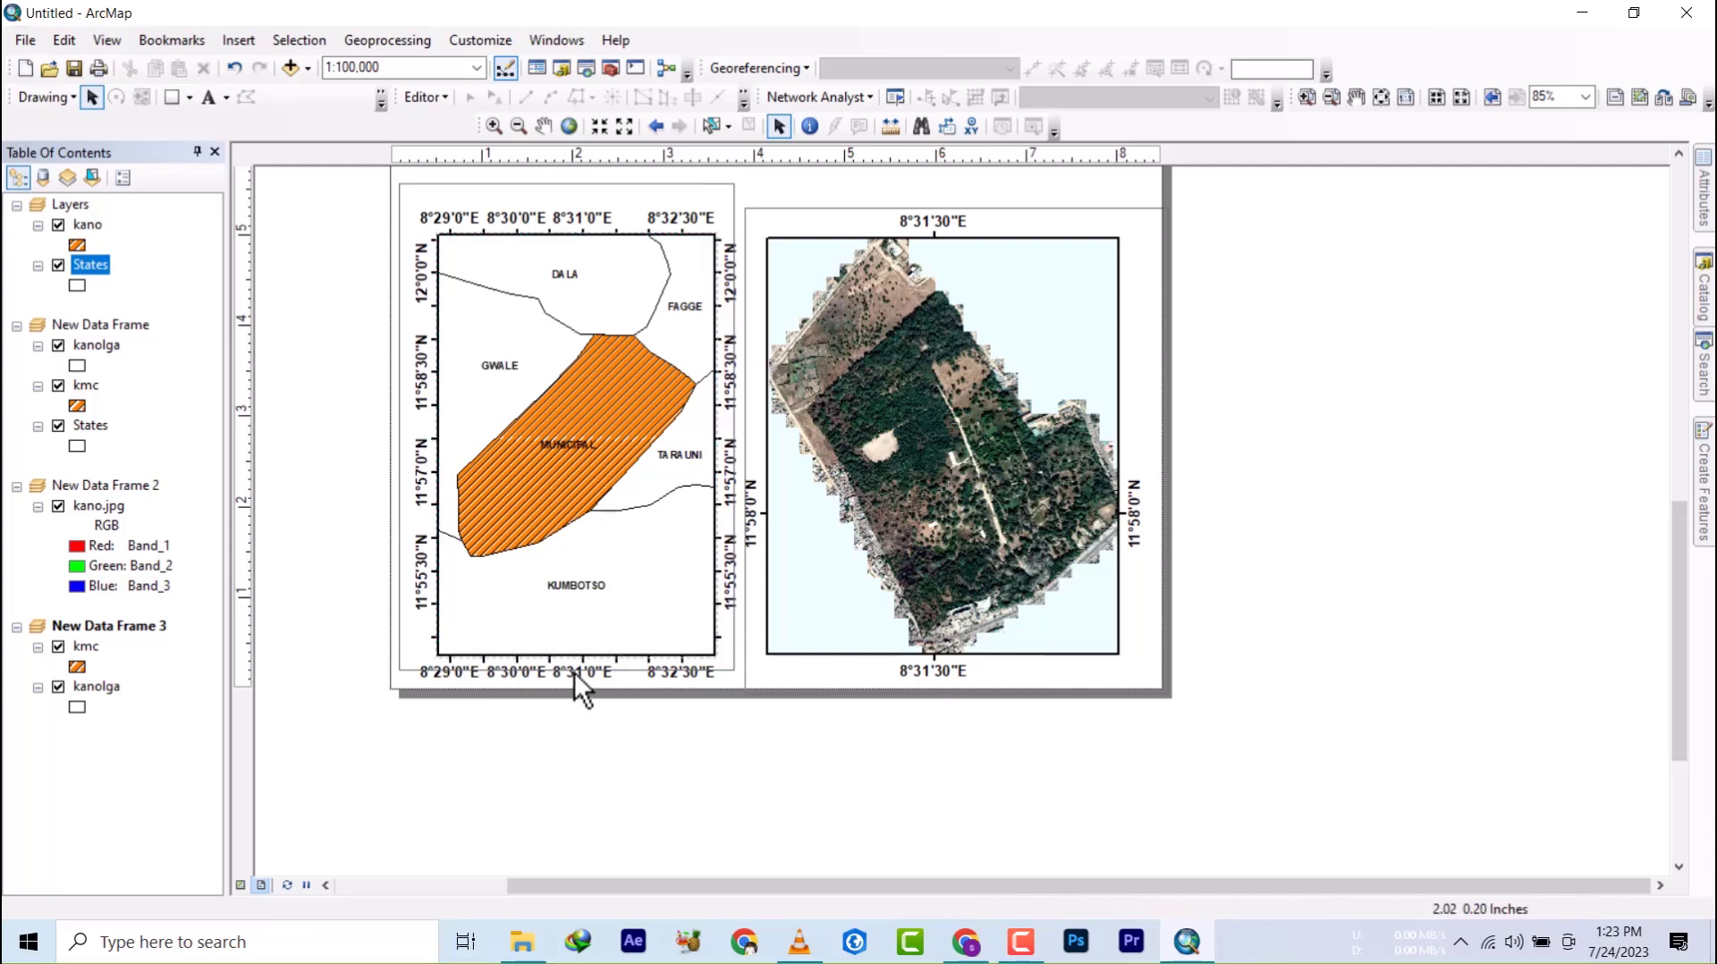
- Extend the Municipal map's rectangle below its lower coordinate labels and raise the satellite image rectangle's lower edge inside the page
{"action": "left_click", "coordinate": [574, 667]}
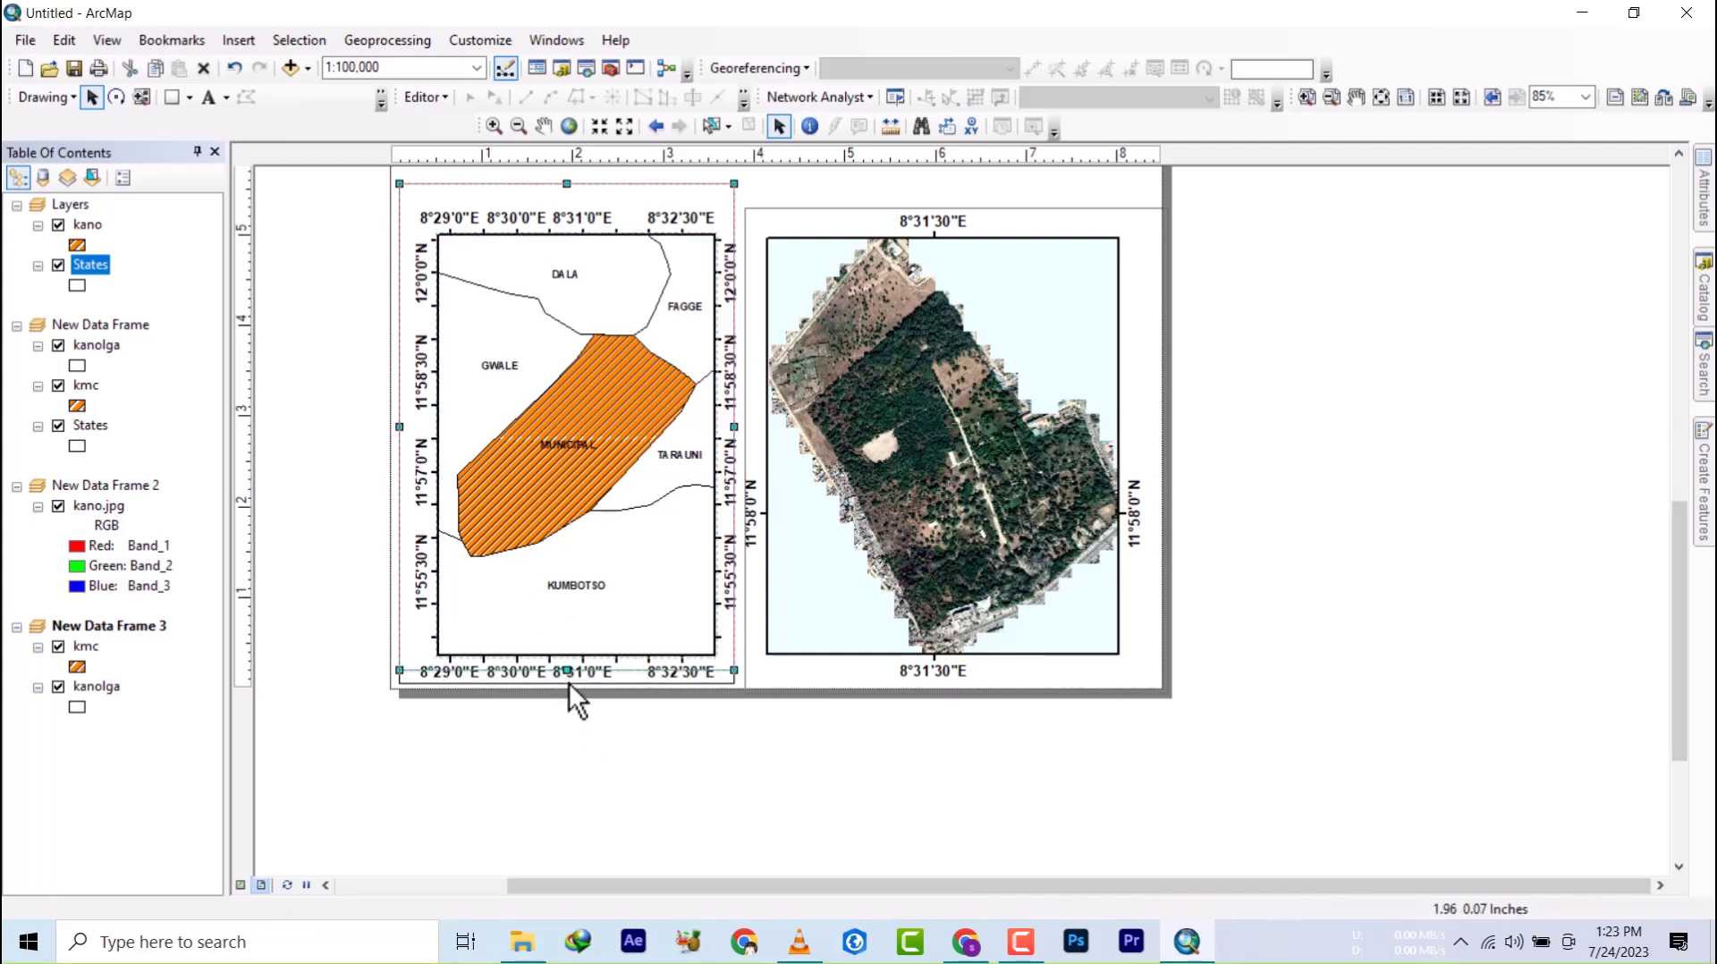
{"action": "left_click", "coordinate": [569, 683]}
{"action": "left_click", "coordinate": [921, 684]}
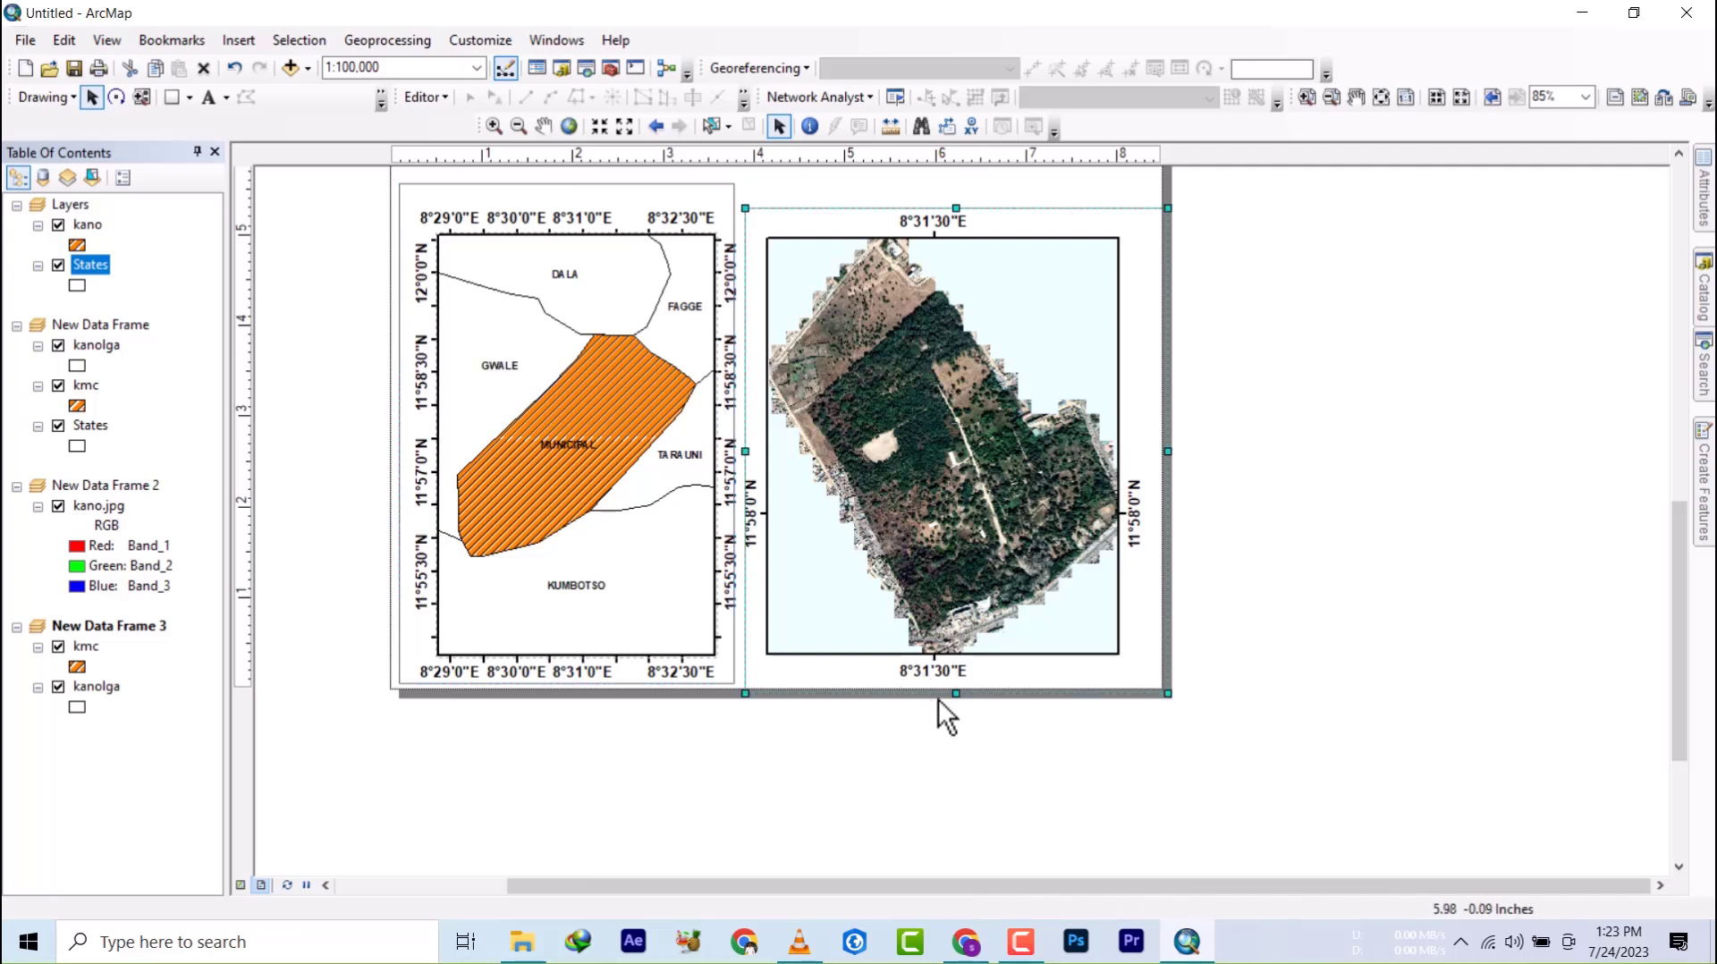
{"action": "left_click_drag", "start_coordinate": [954, 690], "coordinate": [950, 679]}
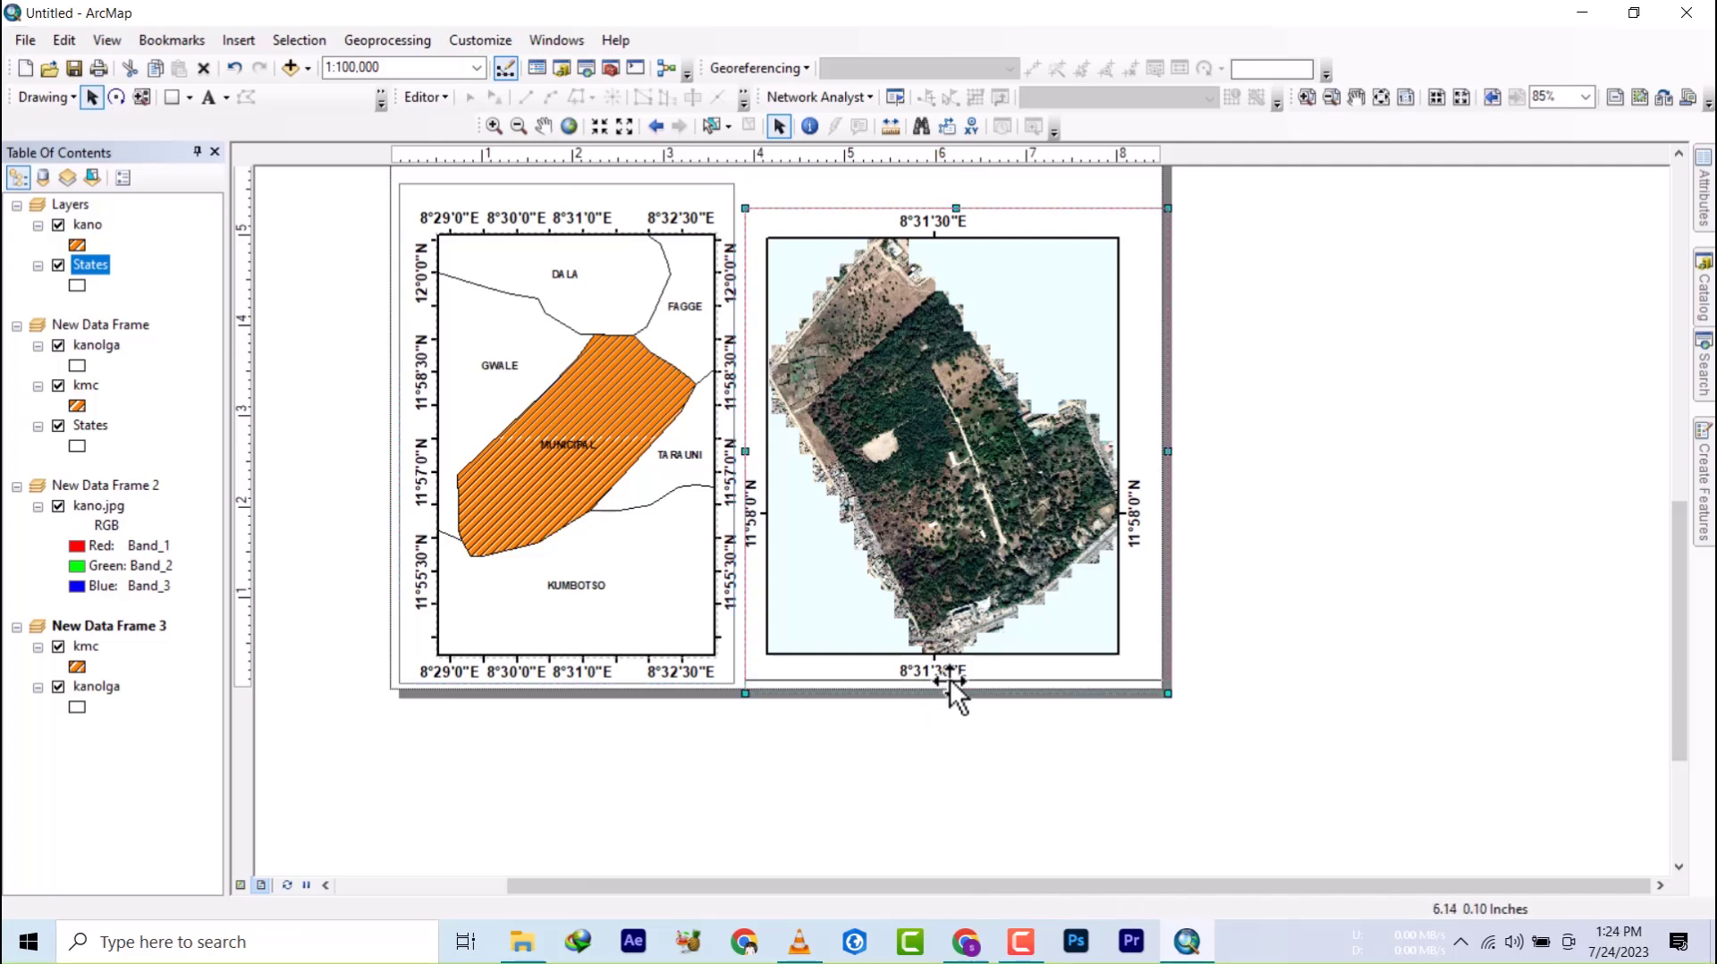
- Widen the Municipal map's rectangle slightly toward the satellite image and pull the image rectangle's outer edge inside the page margin
{"action": "left_click", "coordinate": [739, 446]}
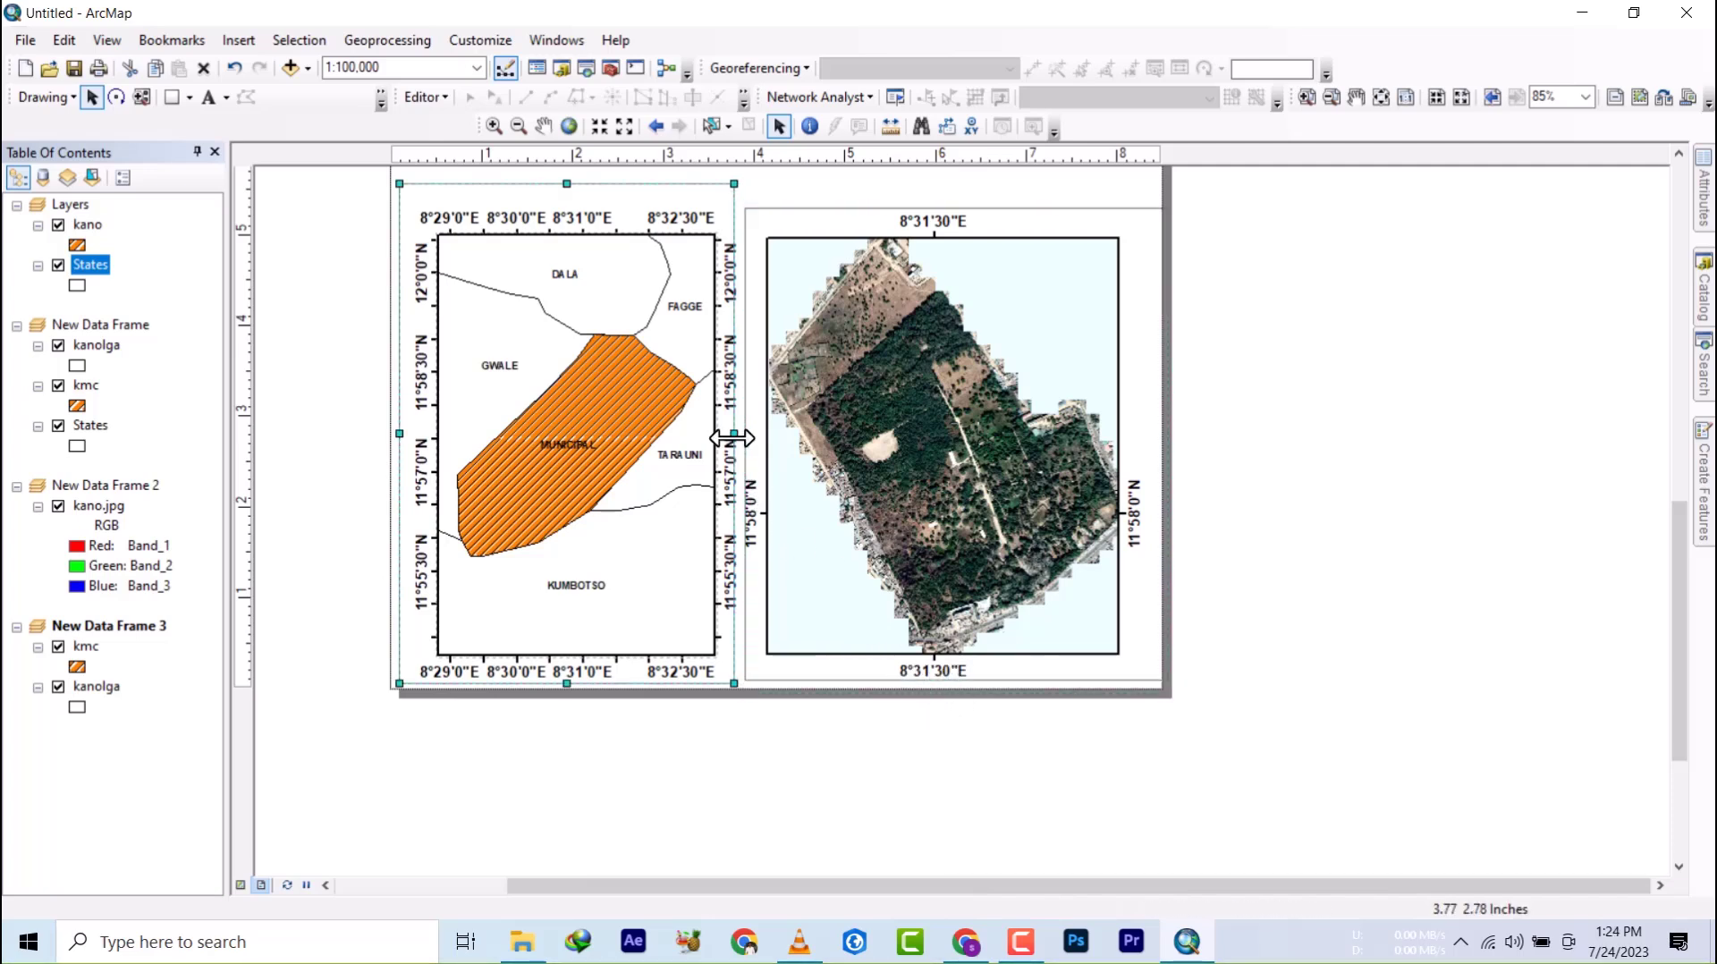
{"action": "left_click_drag", "start_coordinate": [738, 442], "coordinate": [738, 437]}
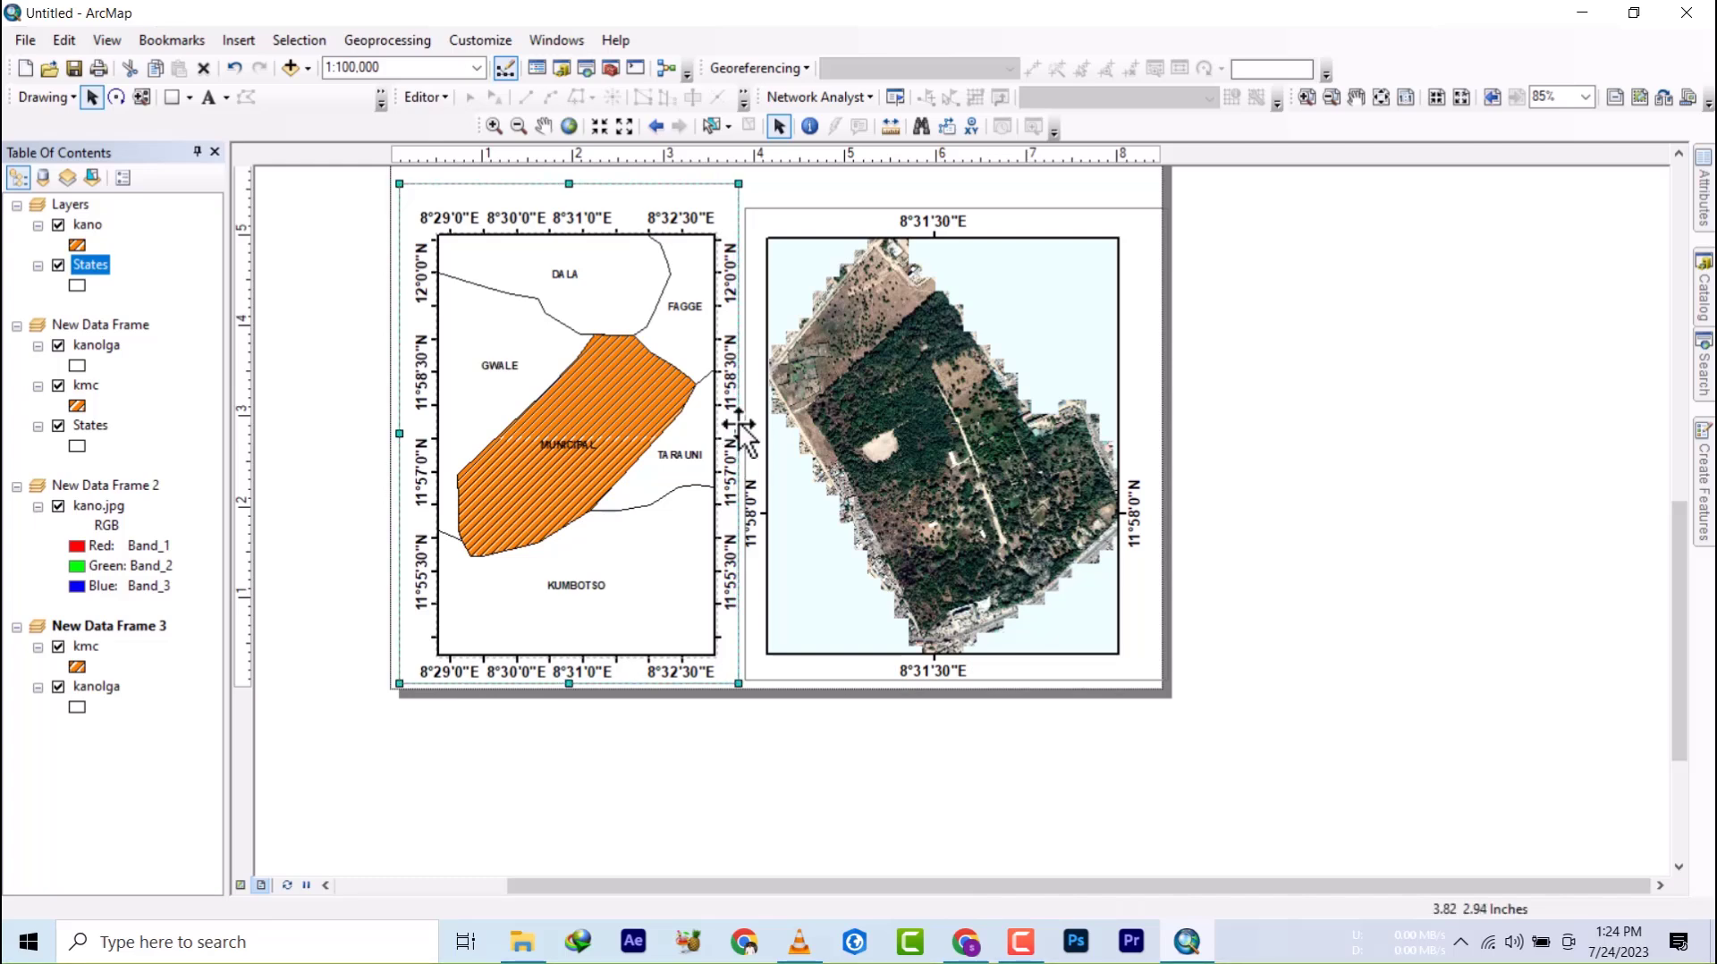
{"action": "left_click", "coordinate": [748, 417]}
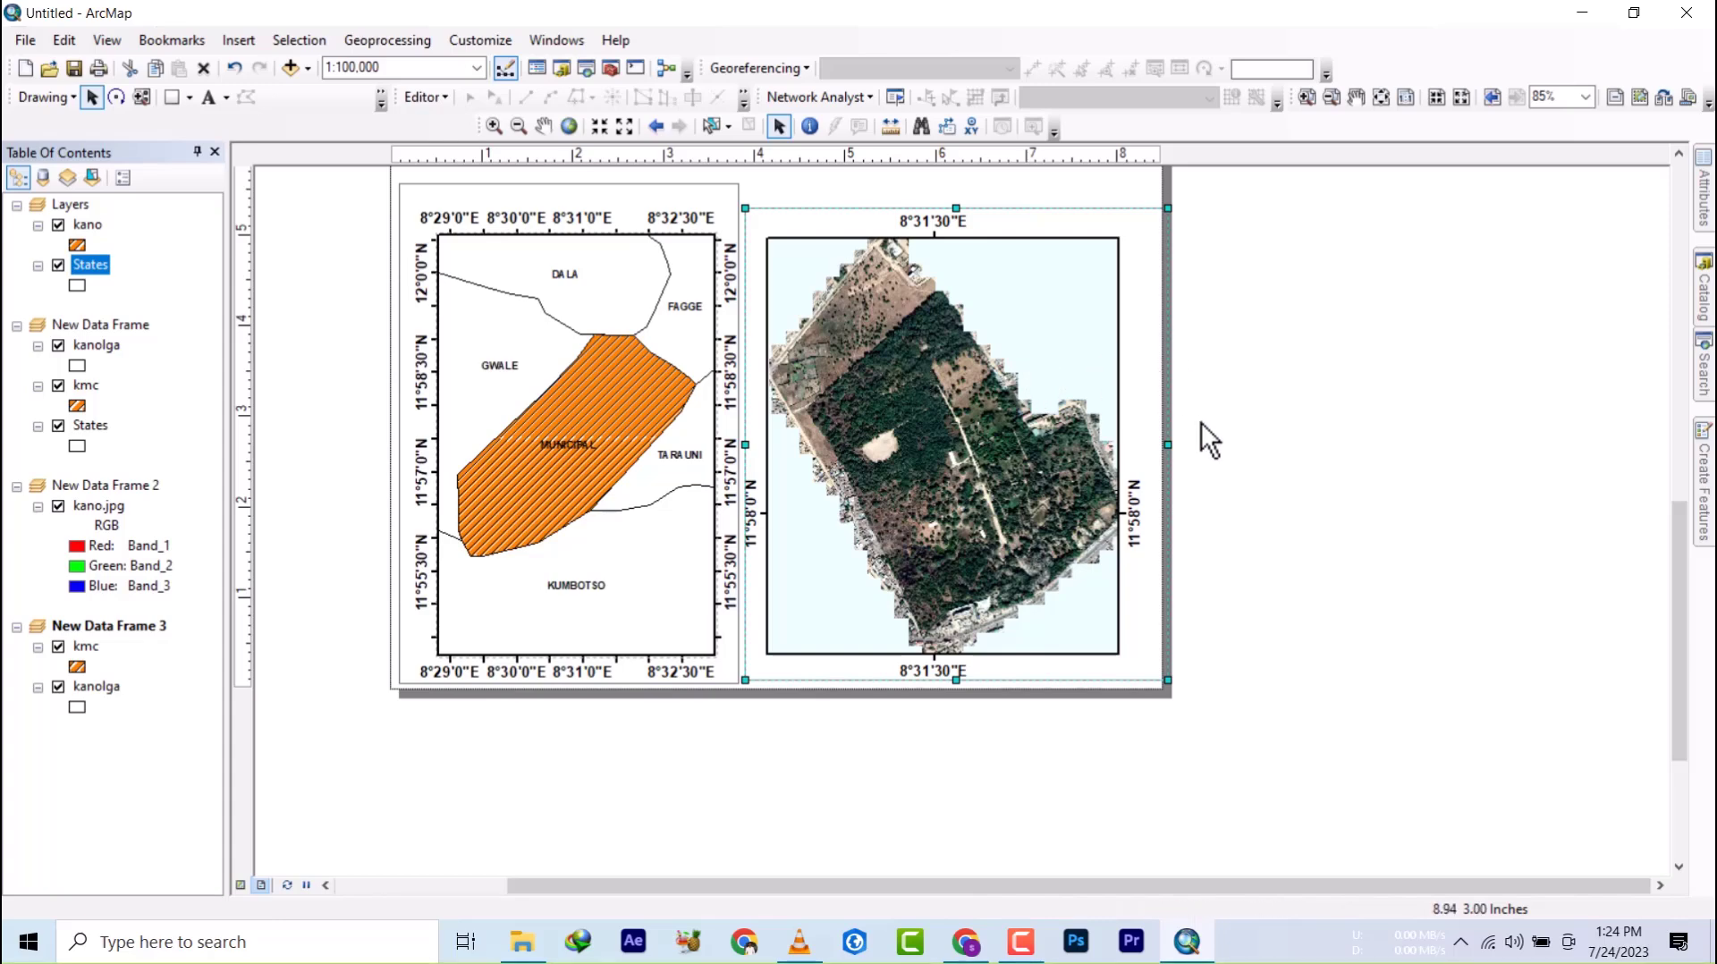
{"action": "left_click_drag", "start_coordinate": [1163, 444], "coordinate": [1154, 444]}
- Shift the satellite image data frame so it sits centred with its coordinate labels inside its rectangle
{"action": "left_click", "coordinate": [1007, 443]}
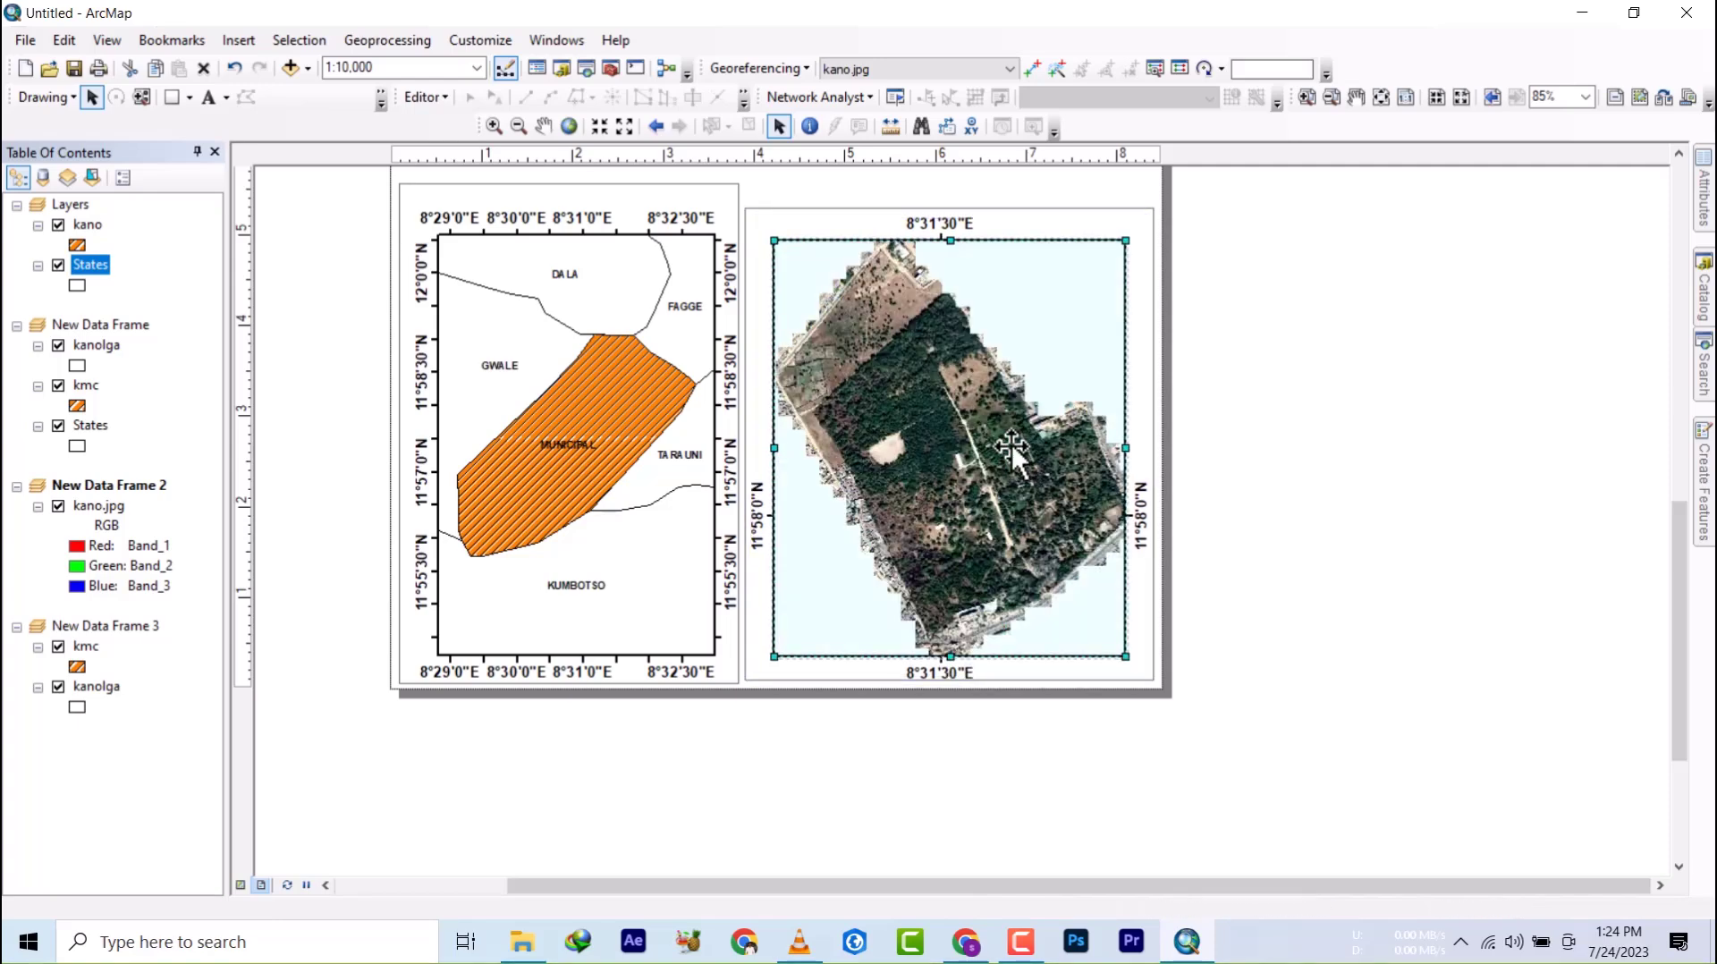
{"action": "left_click", "coordinate": [972, 362]}
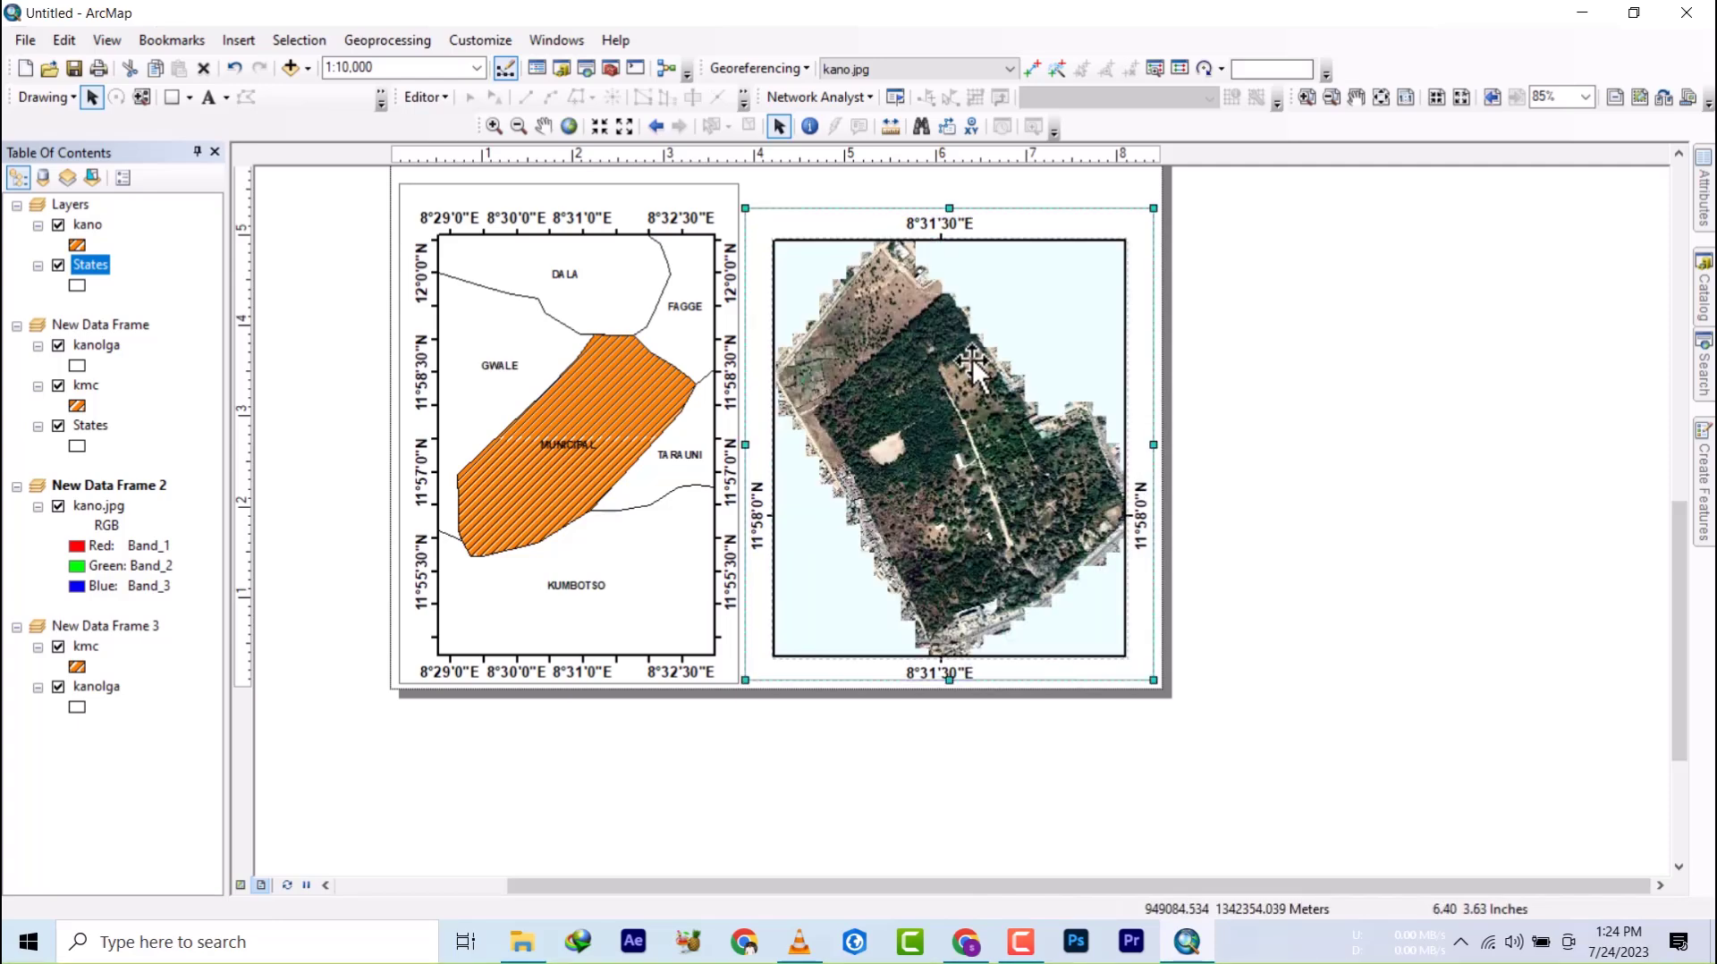
{"action": "left_click", "coordinate": [912, 358]}
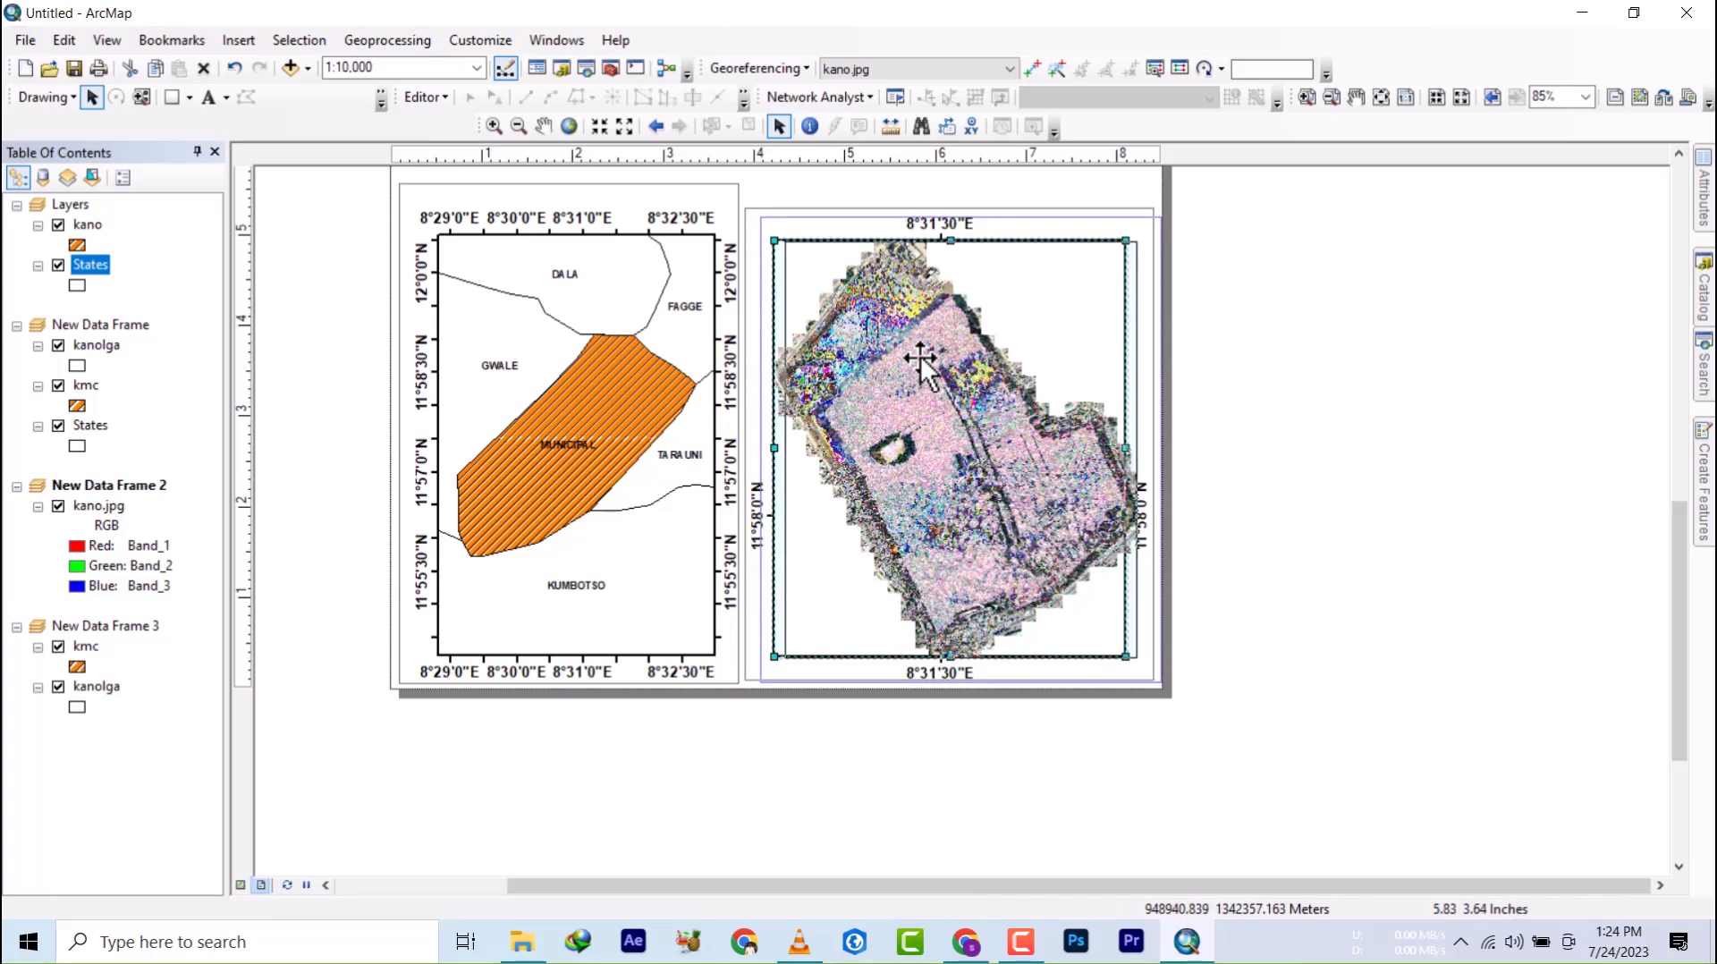
{"action": "left_click_drag", "start_coordinate": [910, 358], "coordinate": [931, 364]}
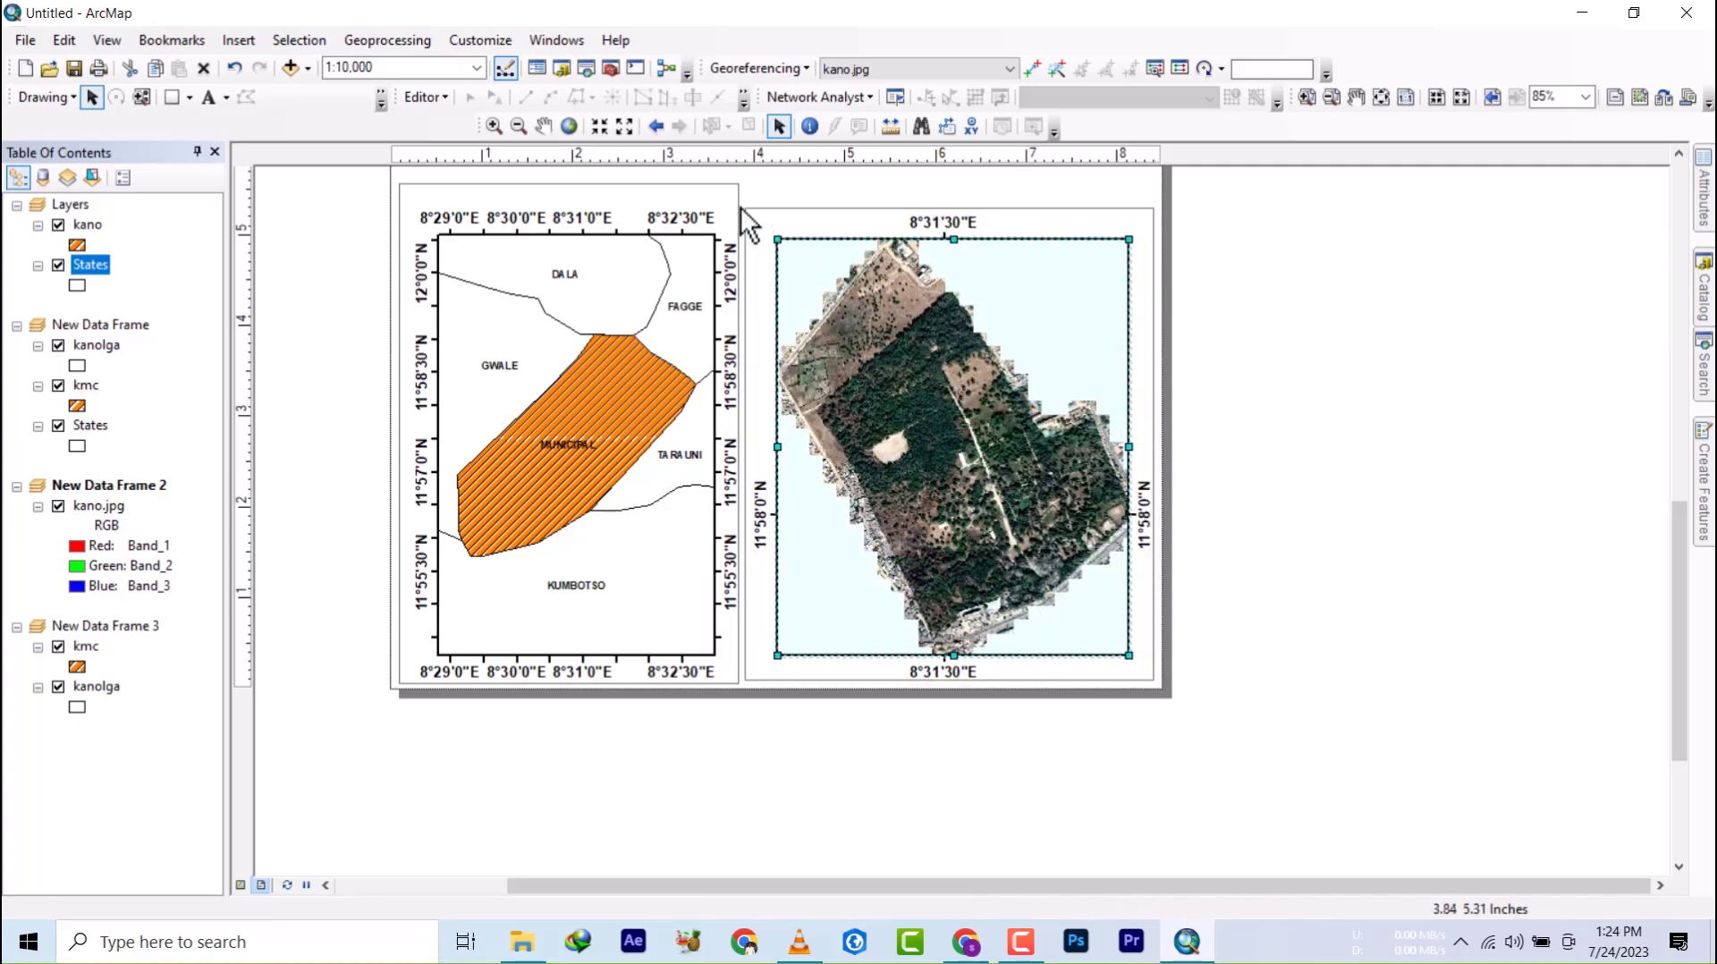
- Resize the Municipal map's rectangle so its side meets the satellite image's rectangle and their upper edges align
{"action": "left_click", "coordinate": [735, 422]}
{"action": "left_click_drag", "start_coordinate": [739, 432], "coordinate": [745, 433]}
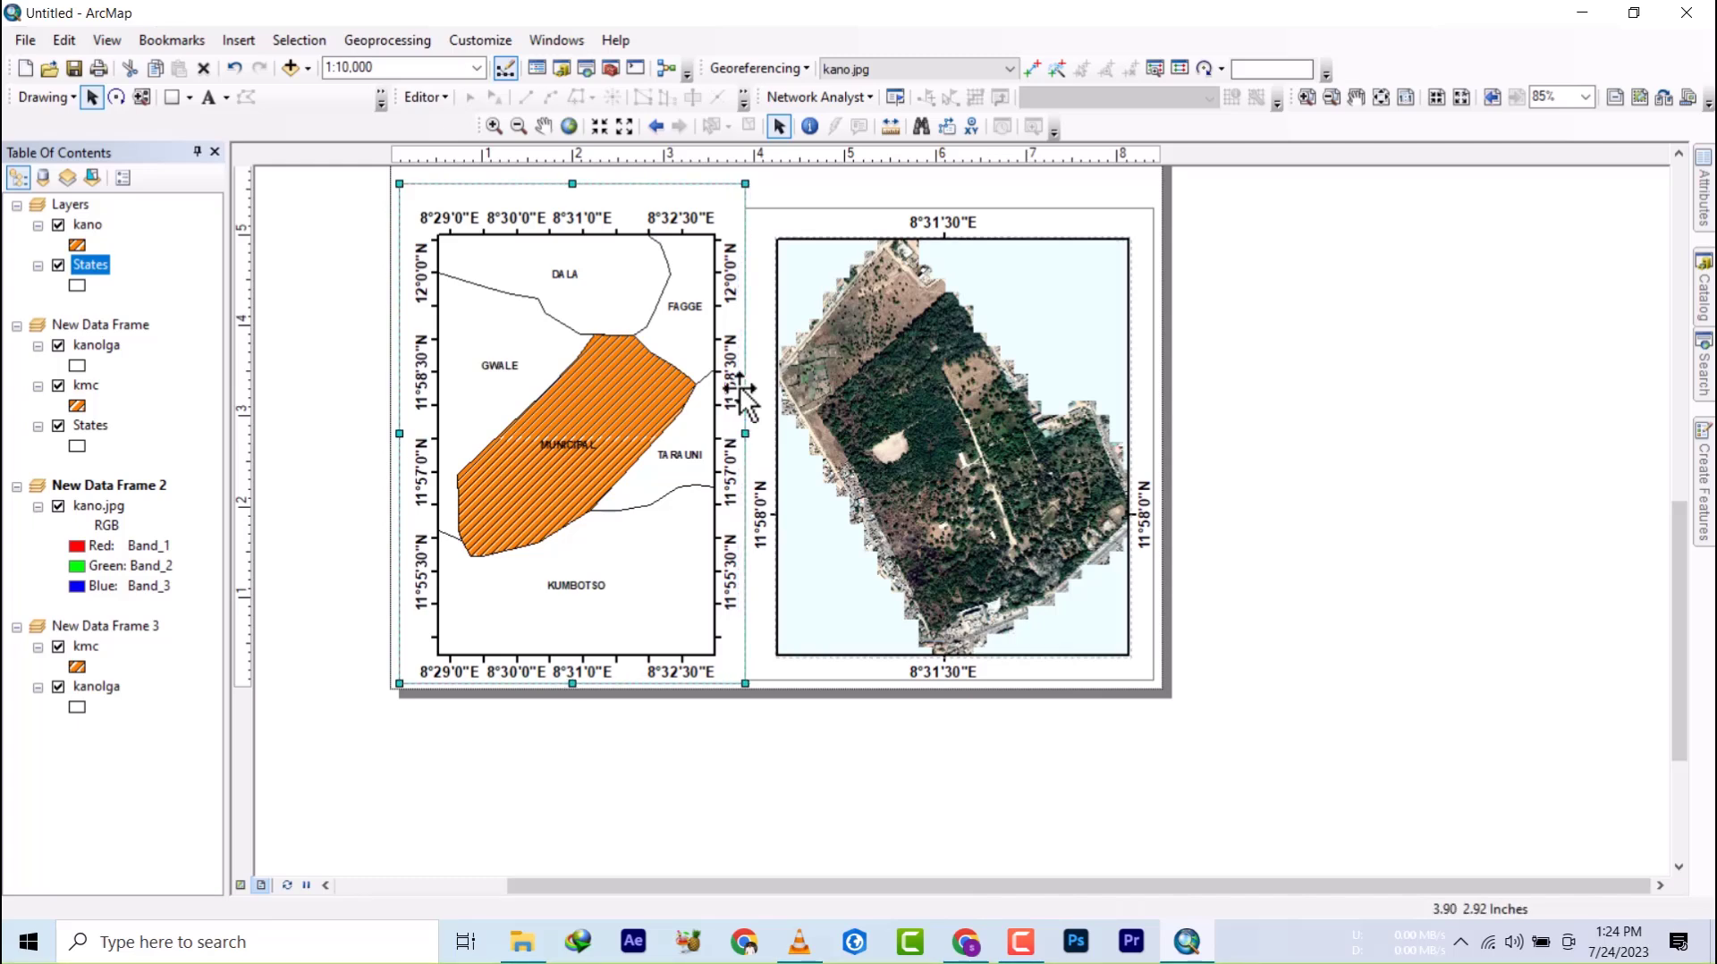
{"action": "left_click_drag", "start_coordinate": [577, 182], "coordinate": [578, 210]}
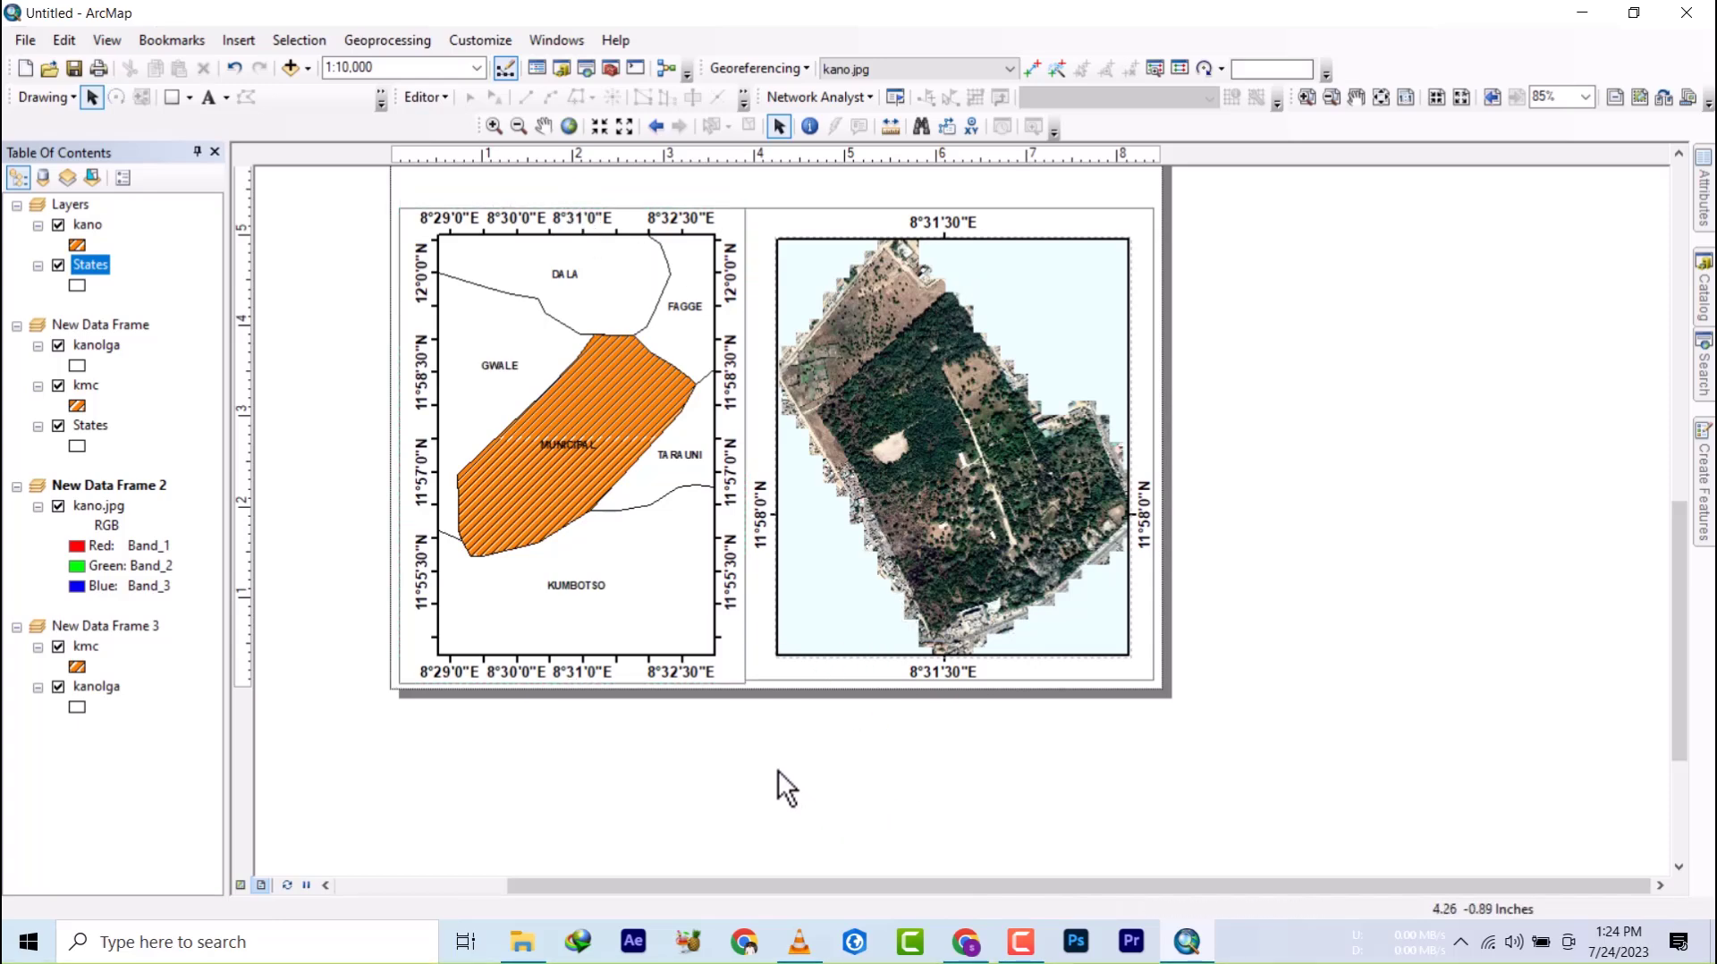
- Extend the Nigeria map's rectangle down to the lower rectangles and move the Nigeria data frame slightly down inside it
{"action": "scroll", "coordinate": [778, 770], "scroll_direction": "up", "scroll_amount": 4}
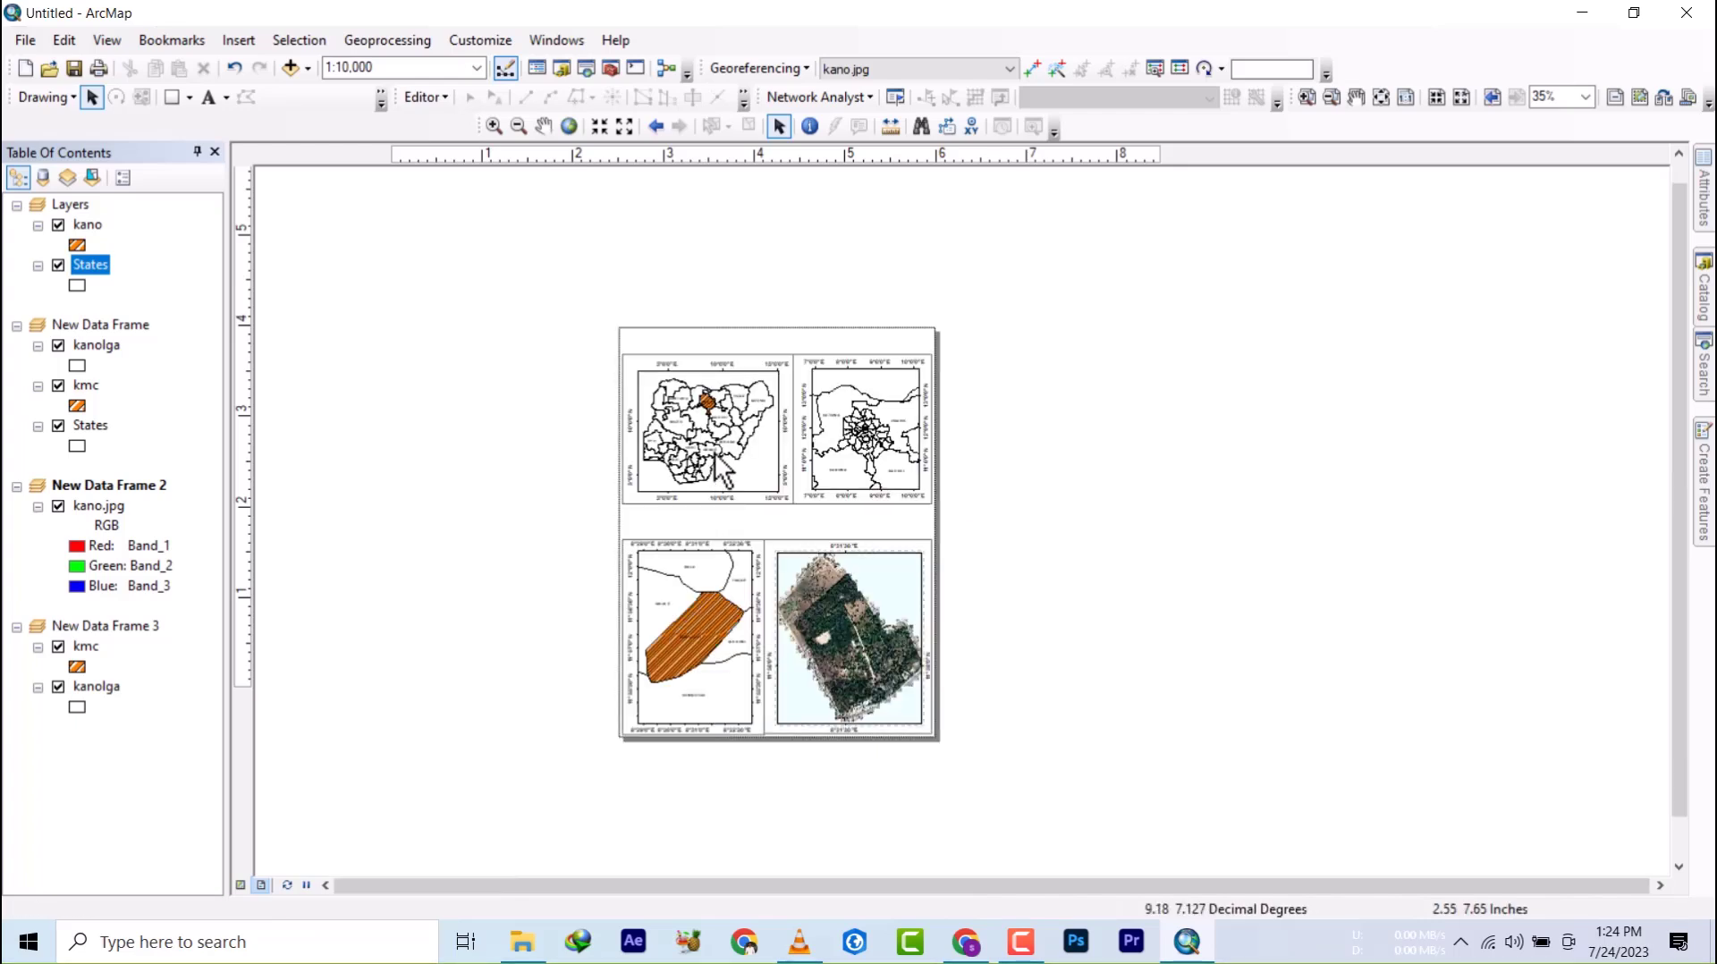
{"action": "left_click", "coordinate": [713, 483]}
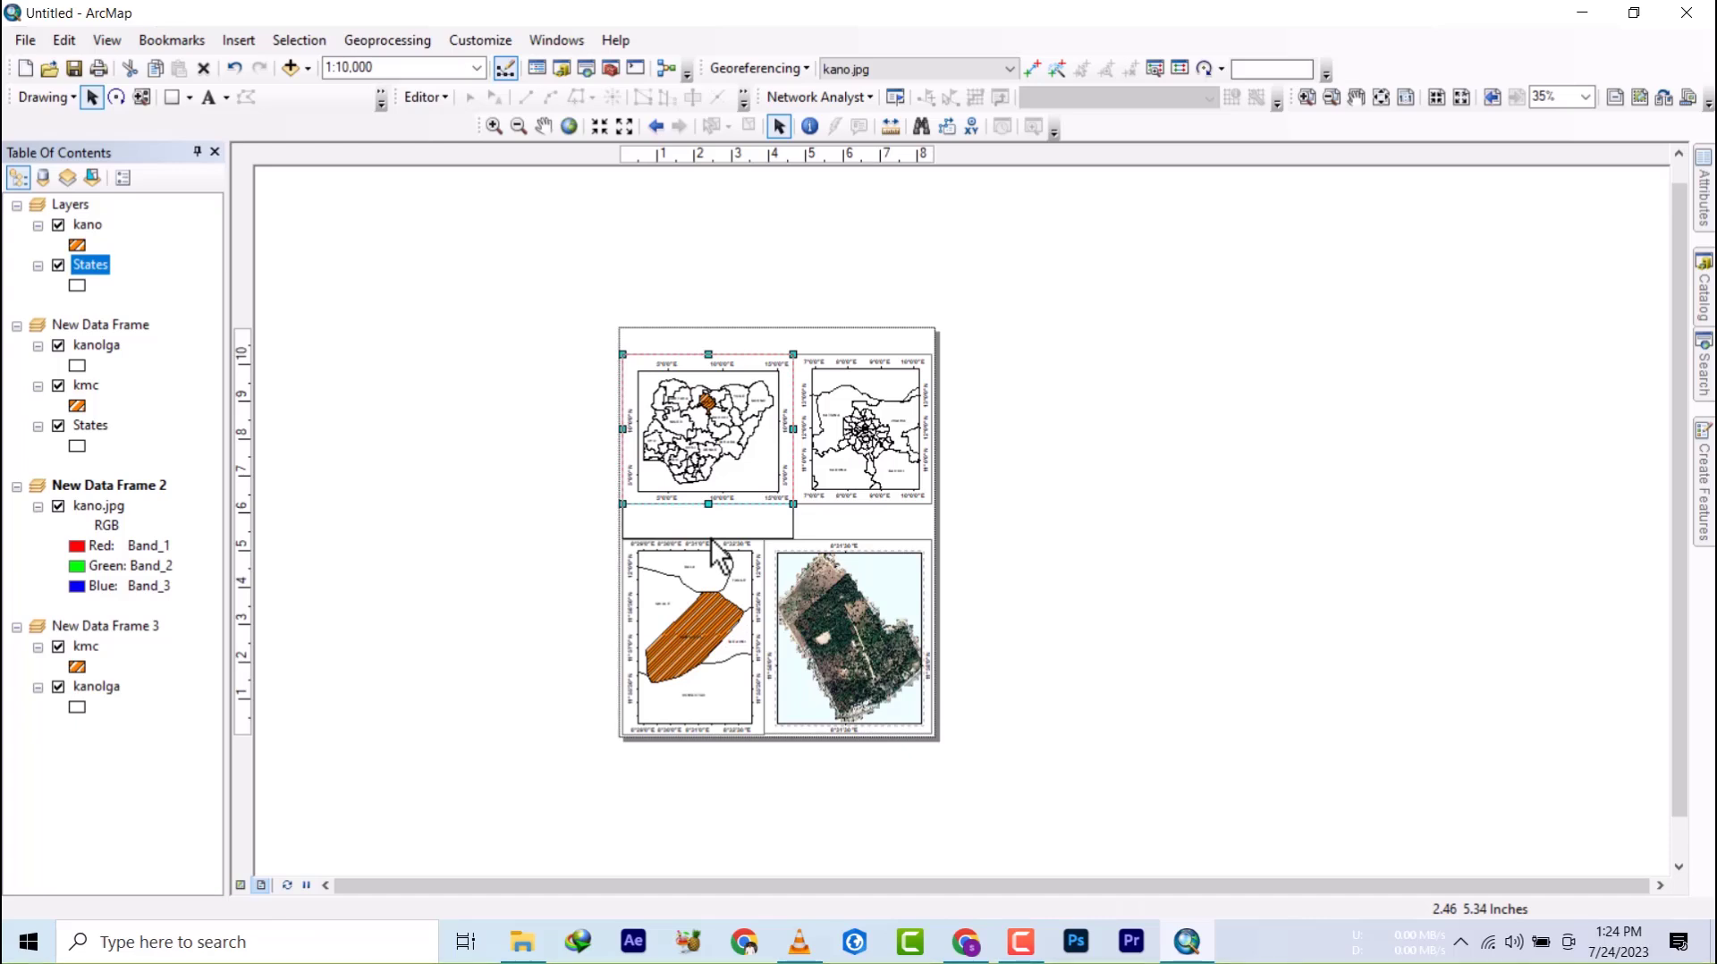
{"action": "double_click", "coordinate": [701, 442]}
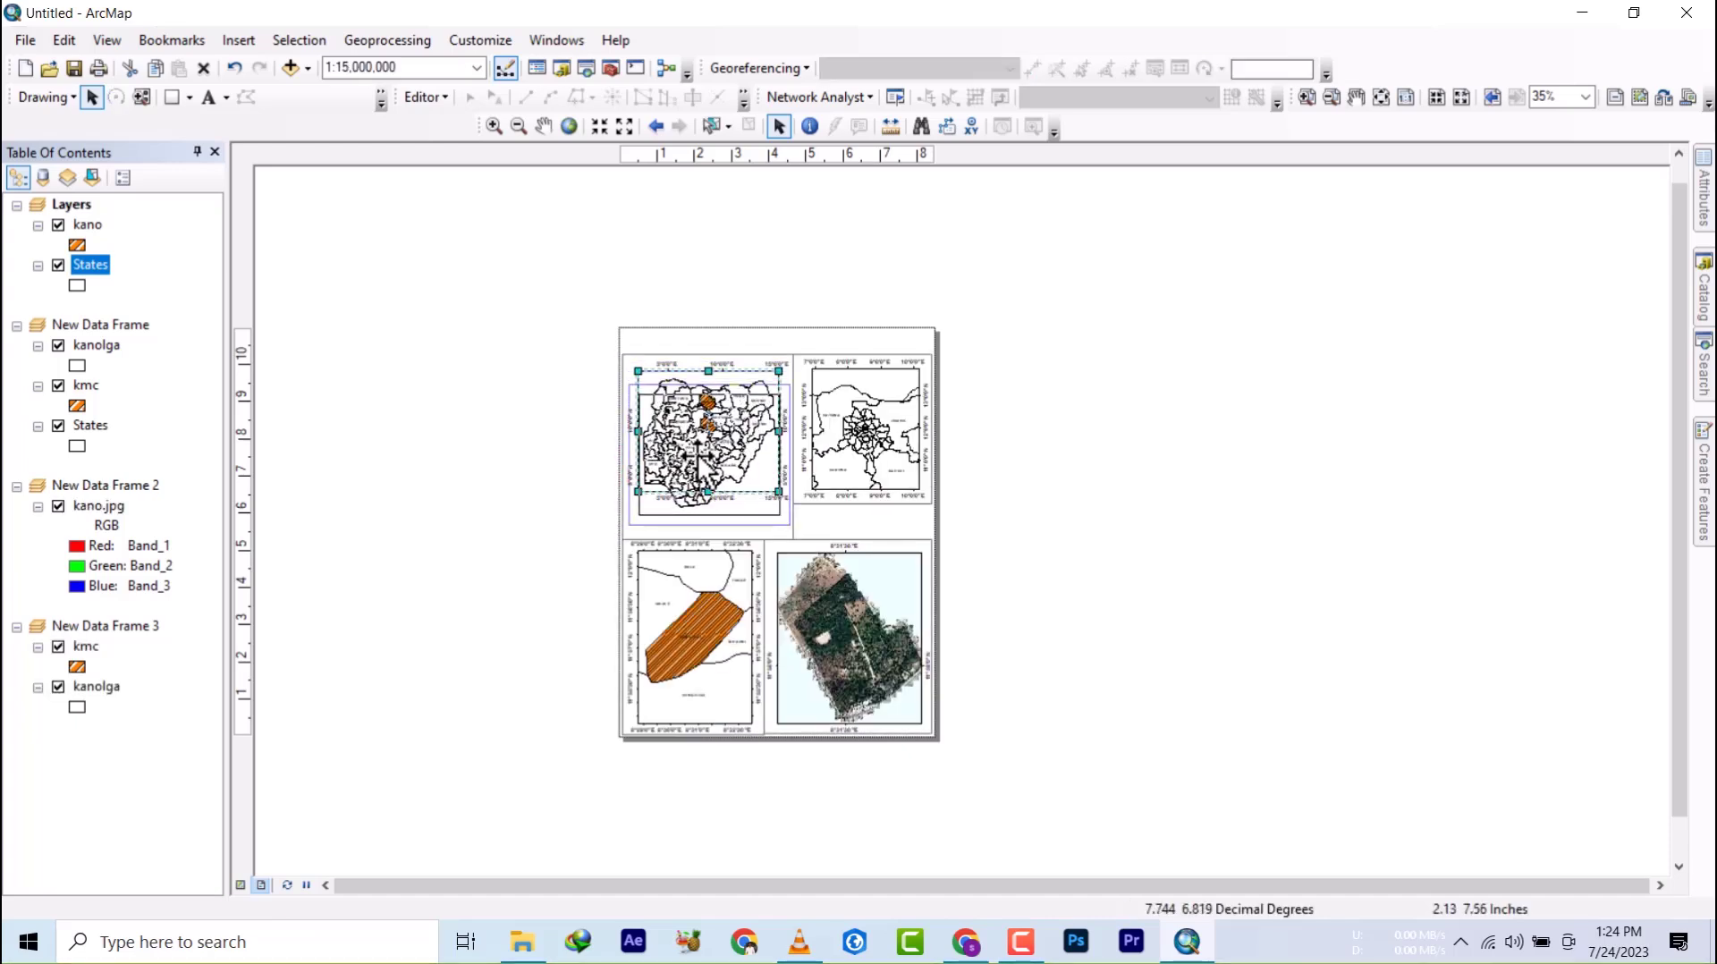
{"action": "left_click_drag", "start_coordinate": [697, 456], "coordinate": [698, 431]}
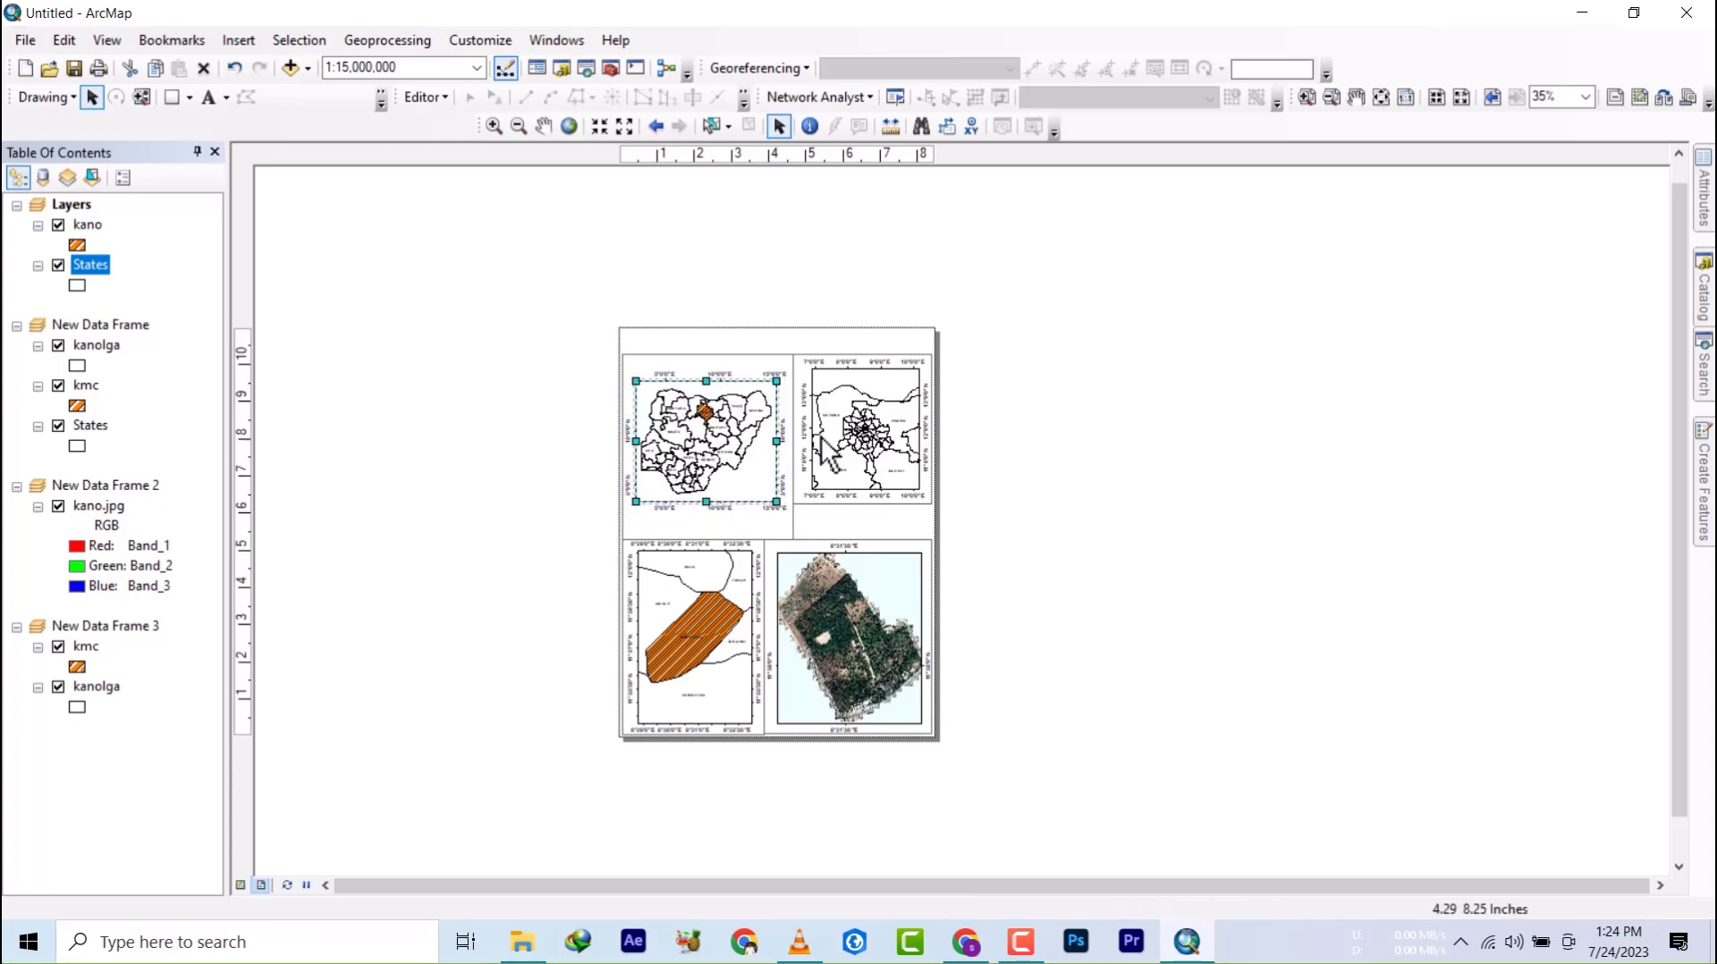
- Move the Kano local government map data frame down on the page, closer to the satellite image
{"action": "left_click", "coordinate": [853, 434]}
{"action": "left_click", "coordinate": [851, 428]}
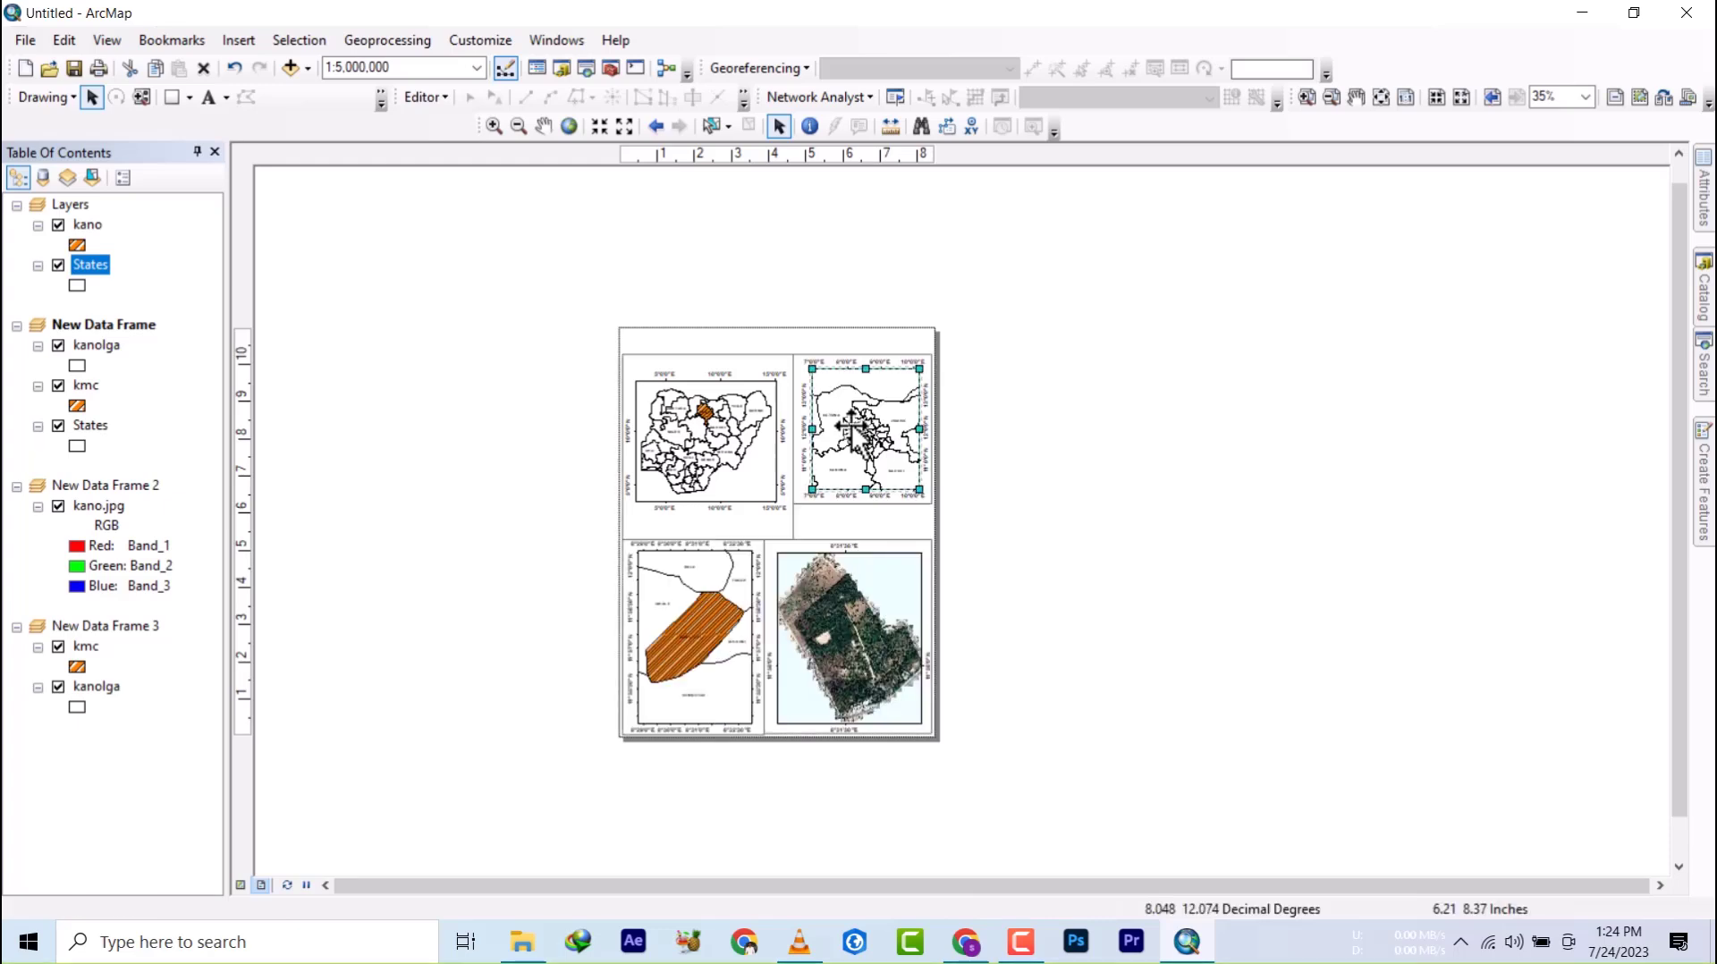
{"action": "left_click_drag", "start_coordinate": [851, 426], "coordinate": [856, 449]}
{"action": "scroll", "coordinate": [860, 530], "scroll_direction": "down", "scroll_amount": 4}
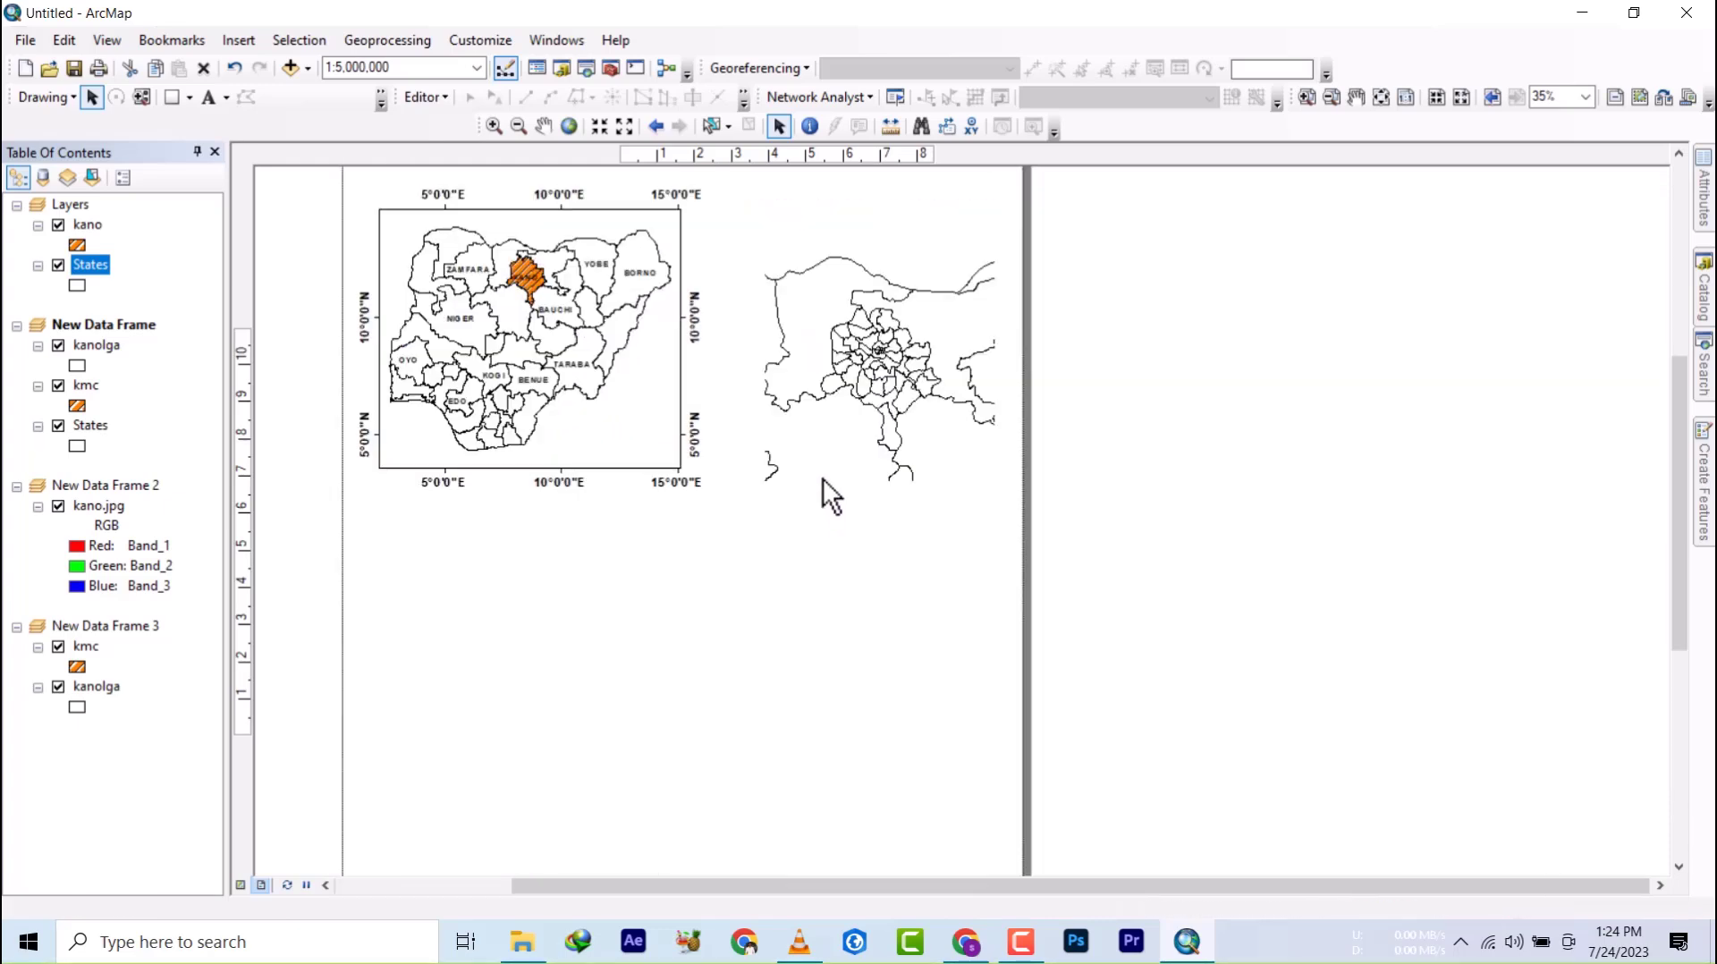
{"action": "left_click_drag", "start_coordinate": [877, 474], "coordinate": [864, 492]}
- Extend the Kano map's rectangle below its coordinate labels and raise the Nigeria rectangle's lower edge to the same level
{"action": "left_click", "coordinate": [724, 443]}
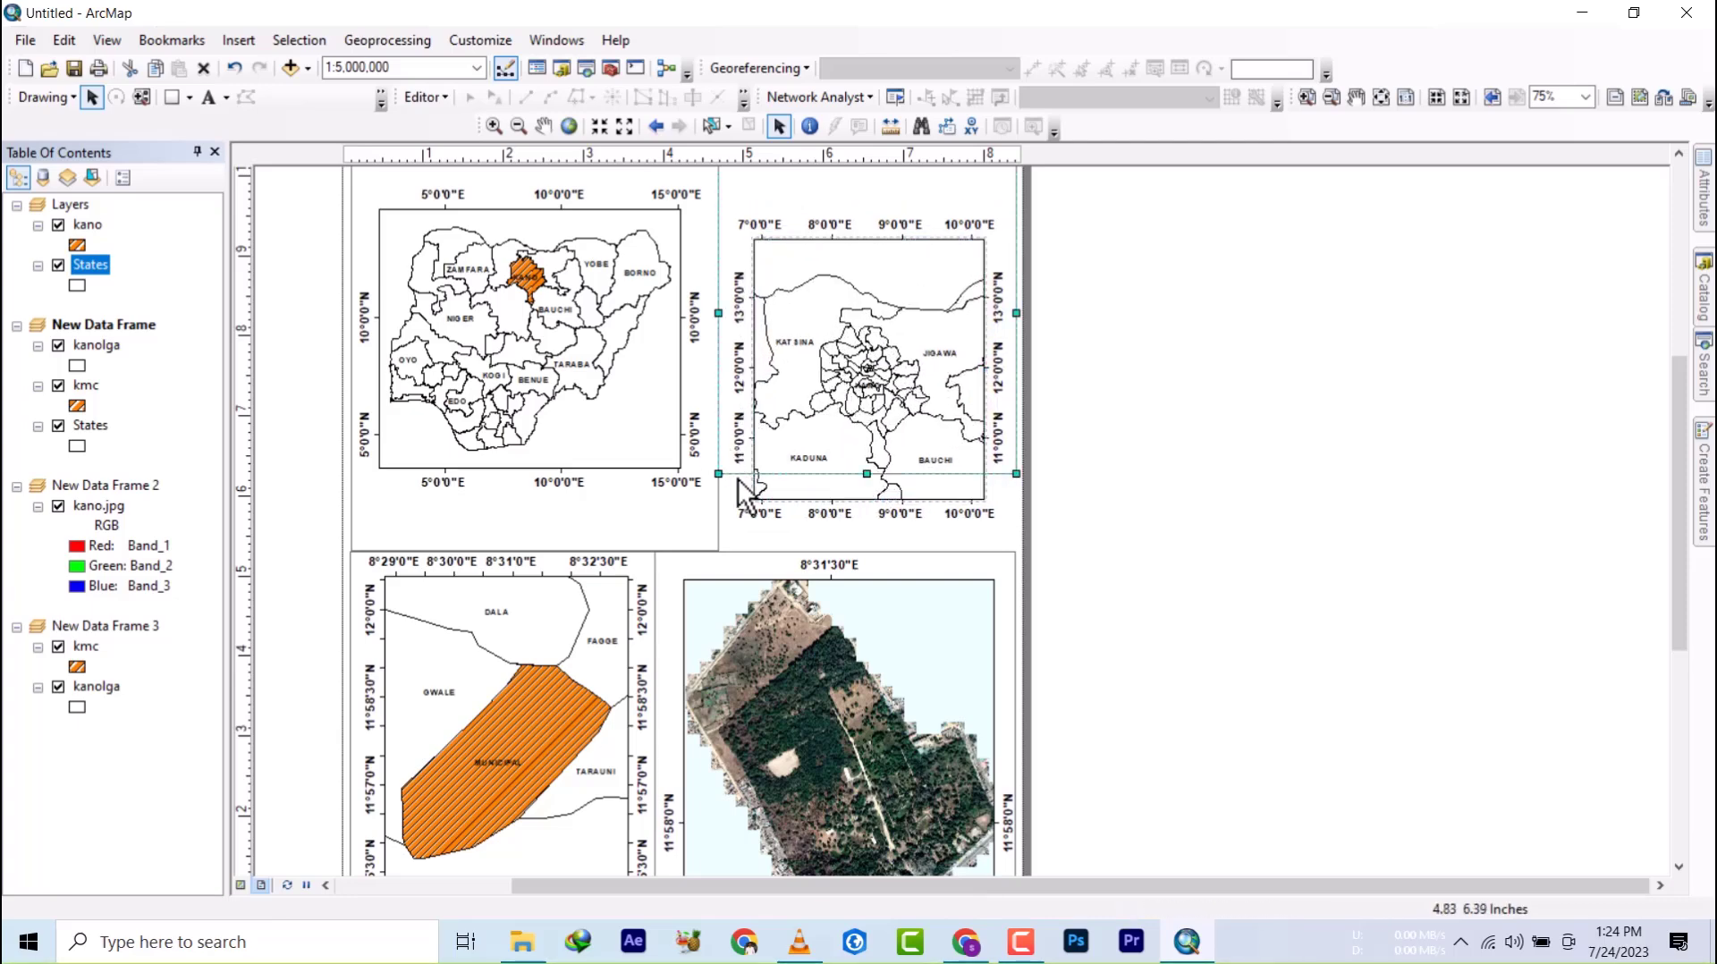
{"action": "left_click_drag", "start_coordinate": [870, 499], "coordinate": [873, 530]}
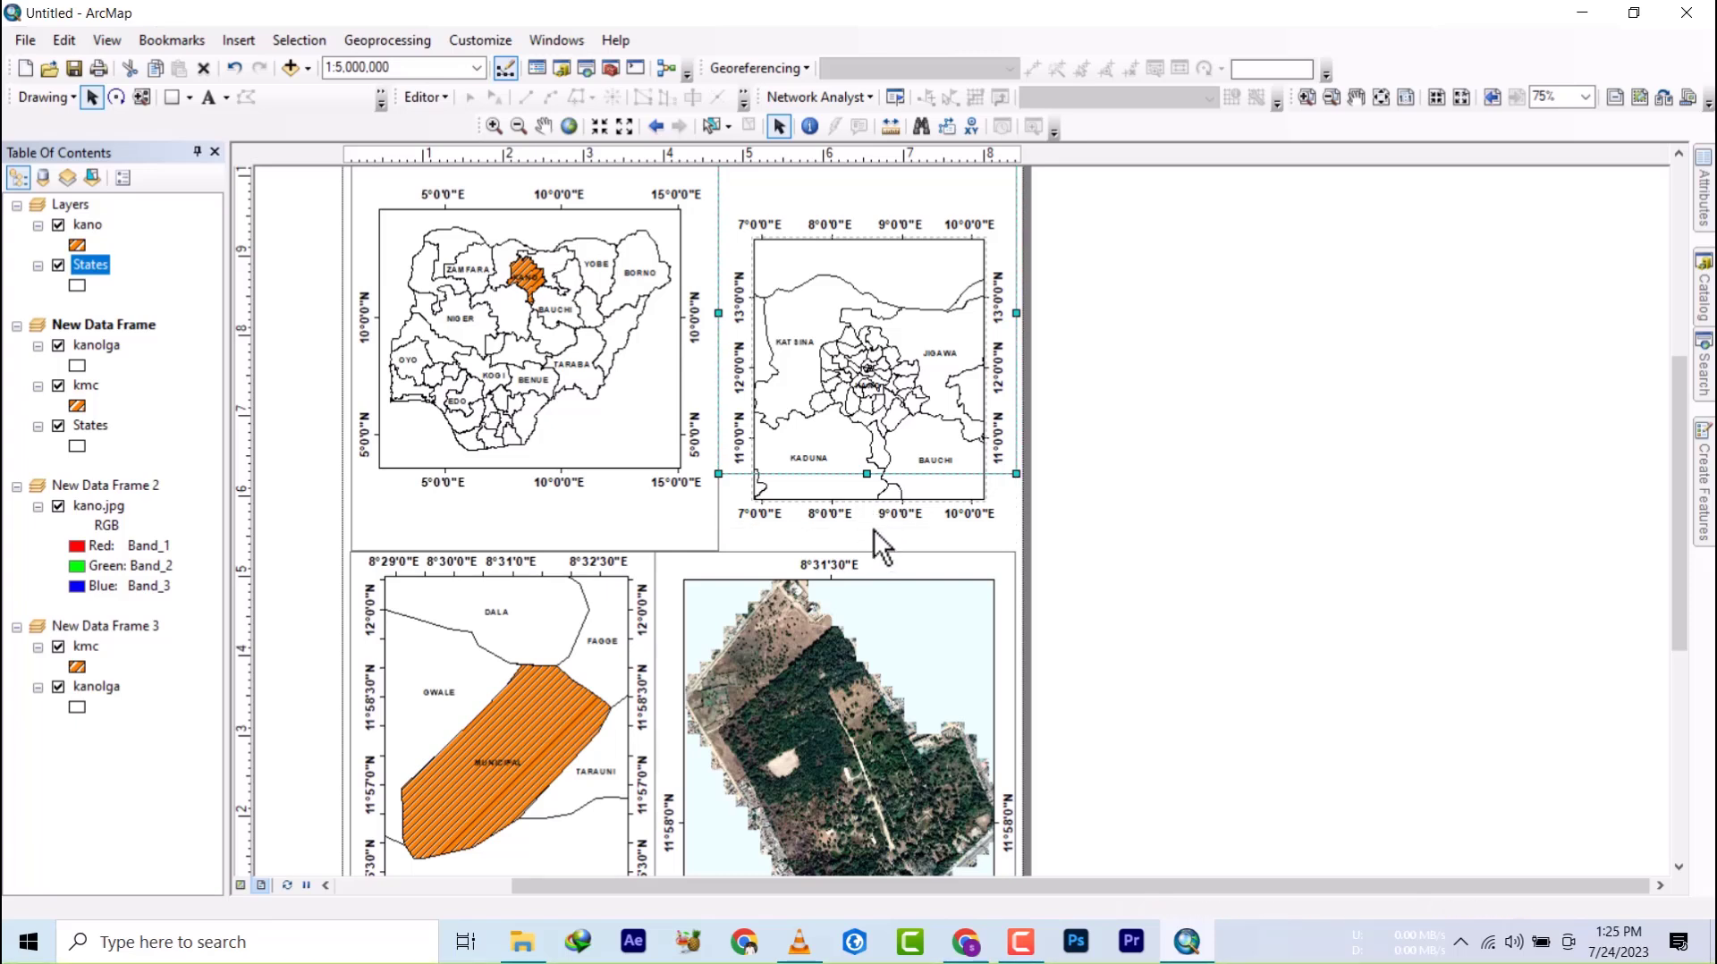
{"action": "left_click", "coordinate": [626, 548]}
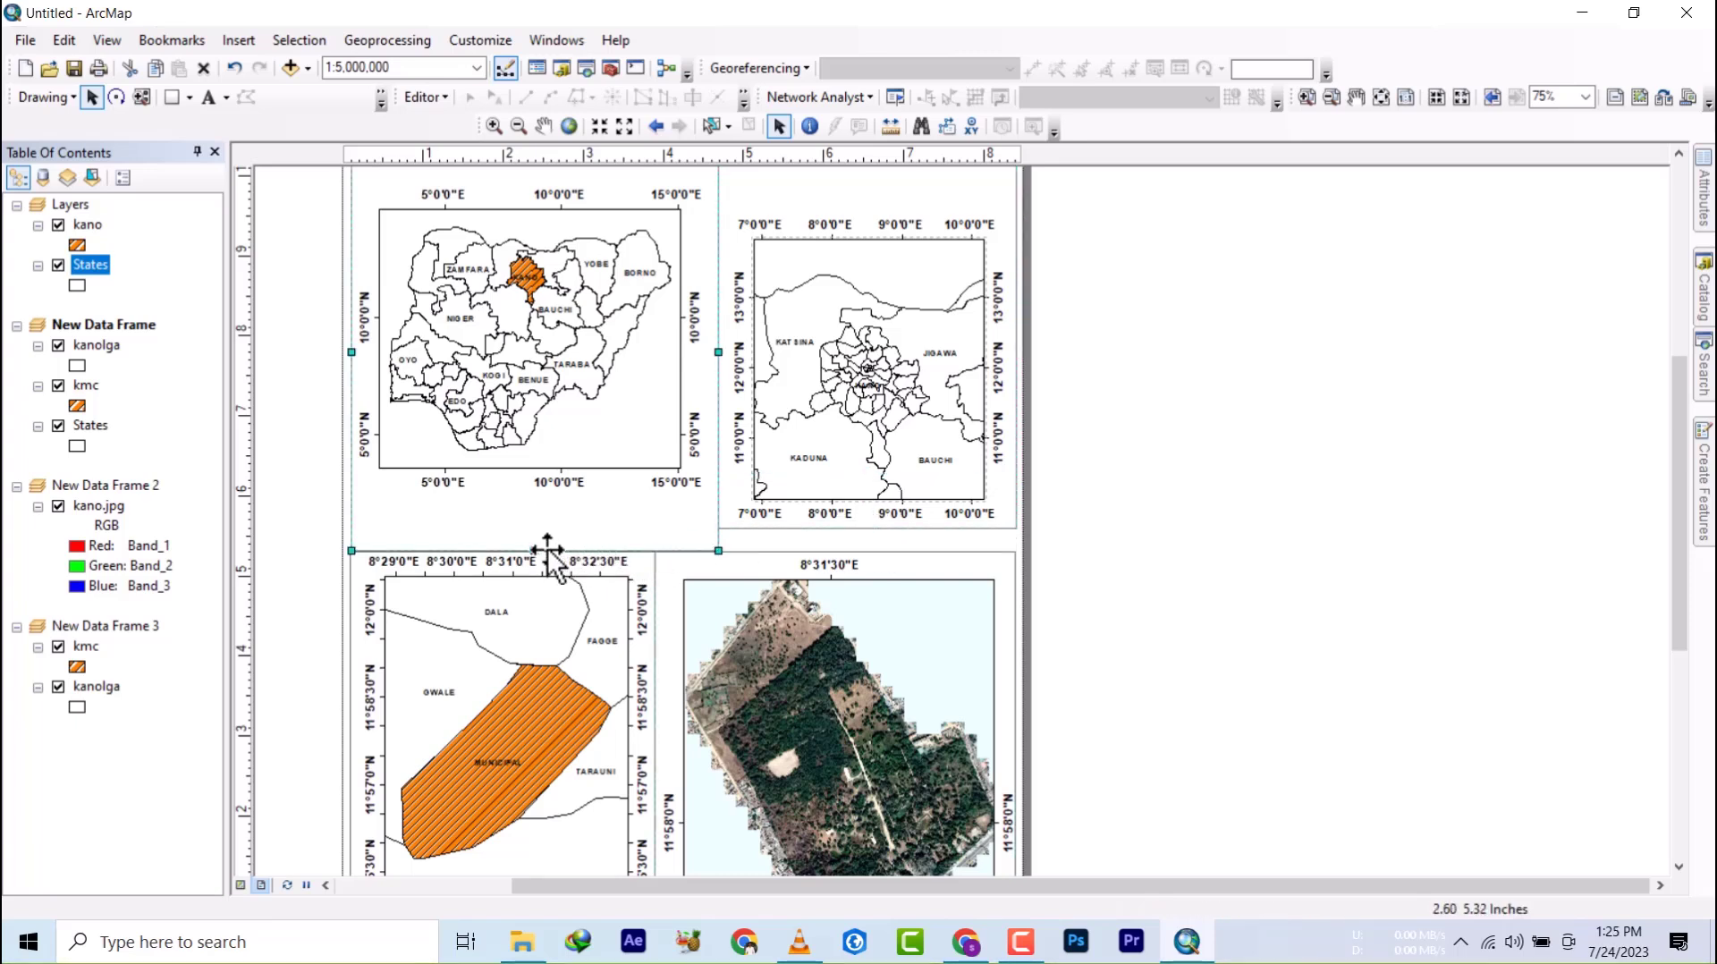
{"action": "left_click_drag", "start_coordinate": [532, 550], "coordinate": [533, 530]}
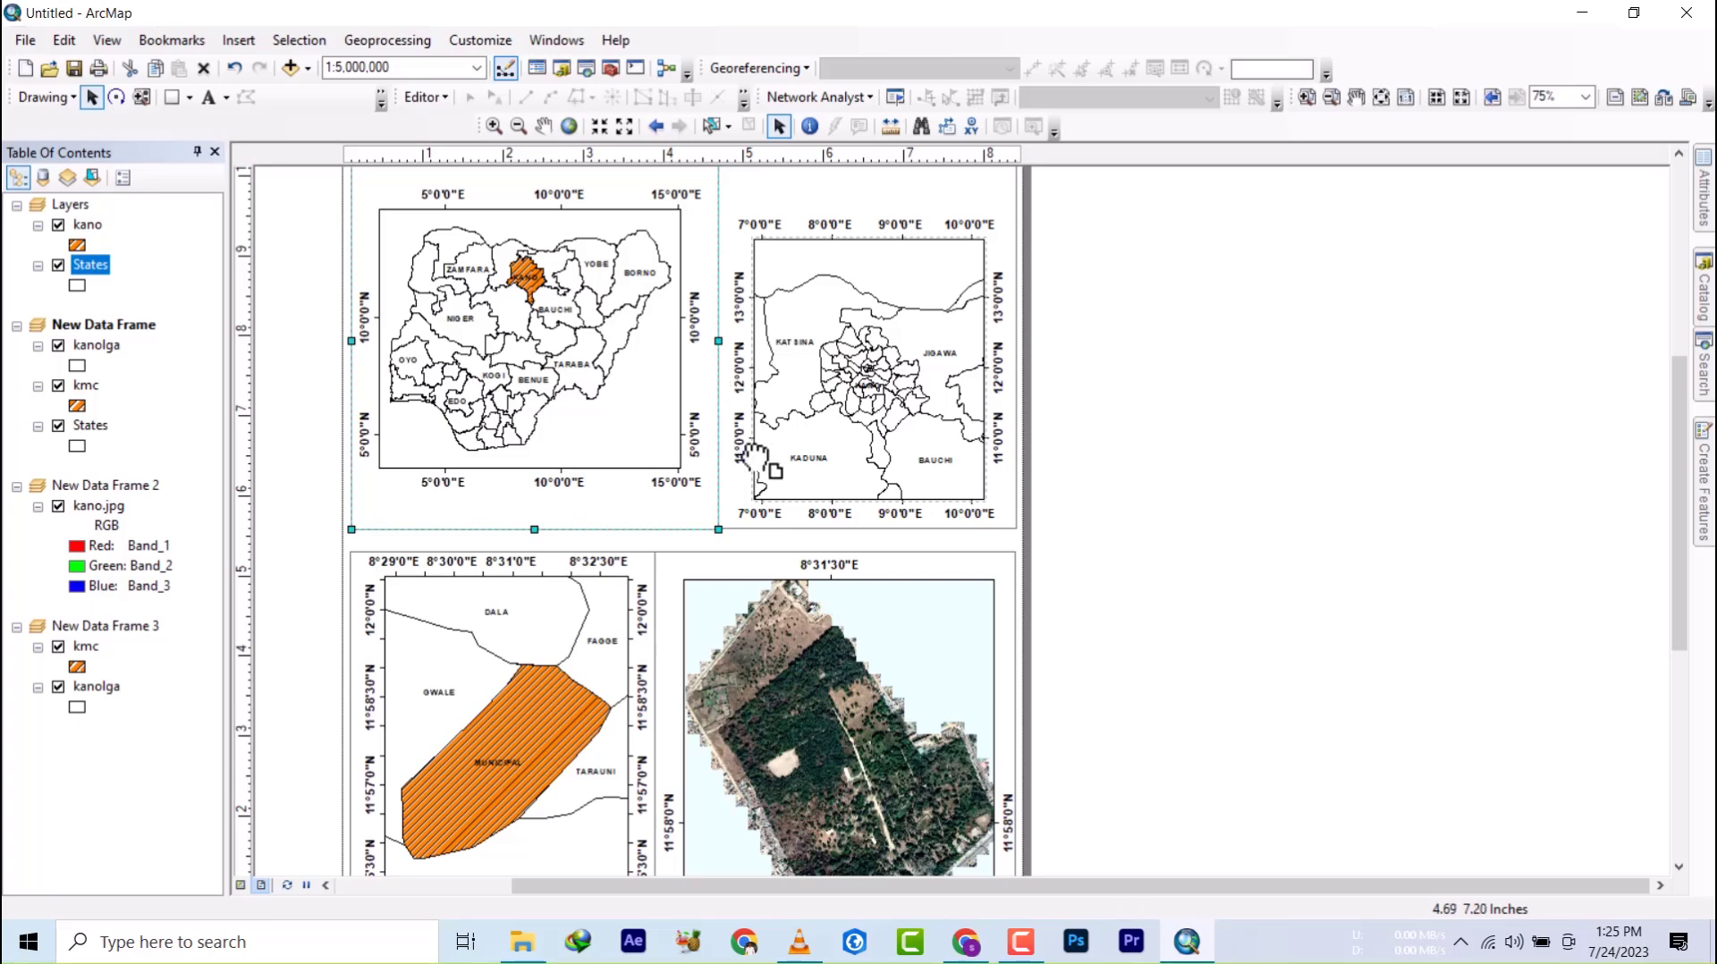
- Lower the upper edges of the Kano and Nigeria map rectangles closer to their maps, leaving space at the top of the page
{"action": "scroll", "coordinate": [755, 459], "scroll_direction": "up", "scroll_amount": 2}
{"action": "left_click", "coordinate": [832, 483]}
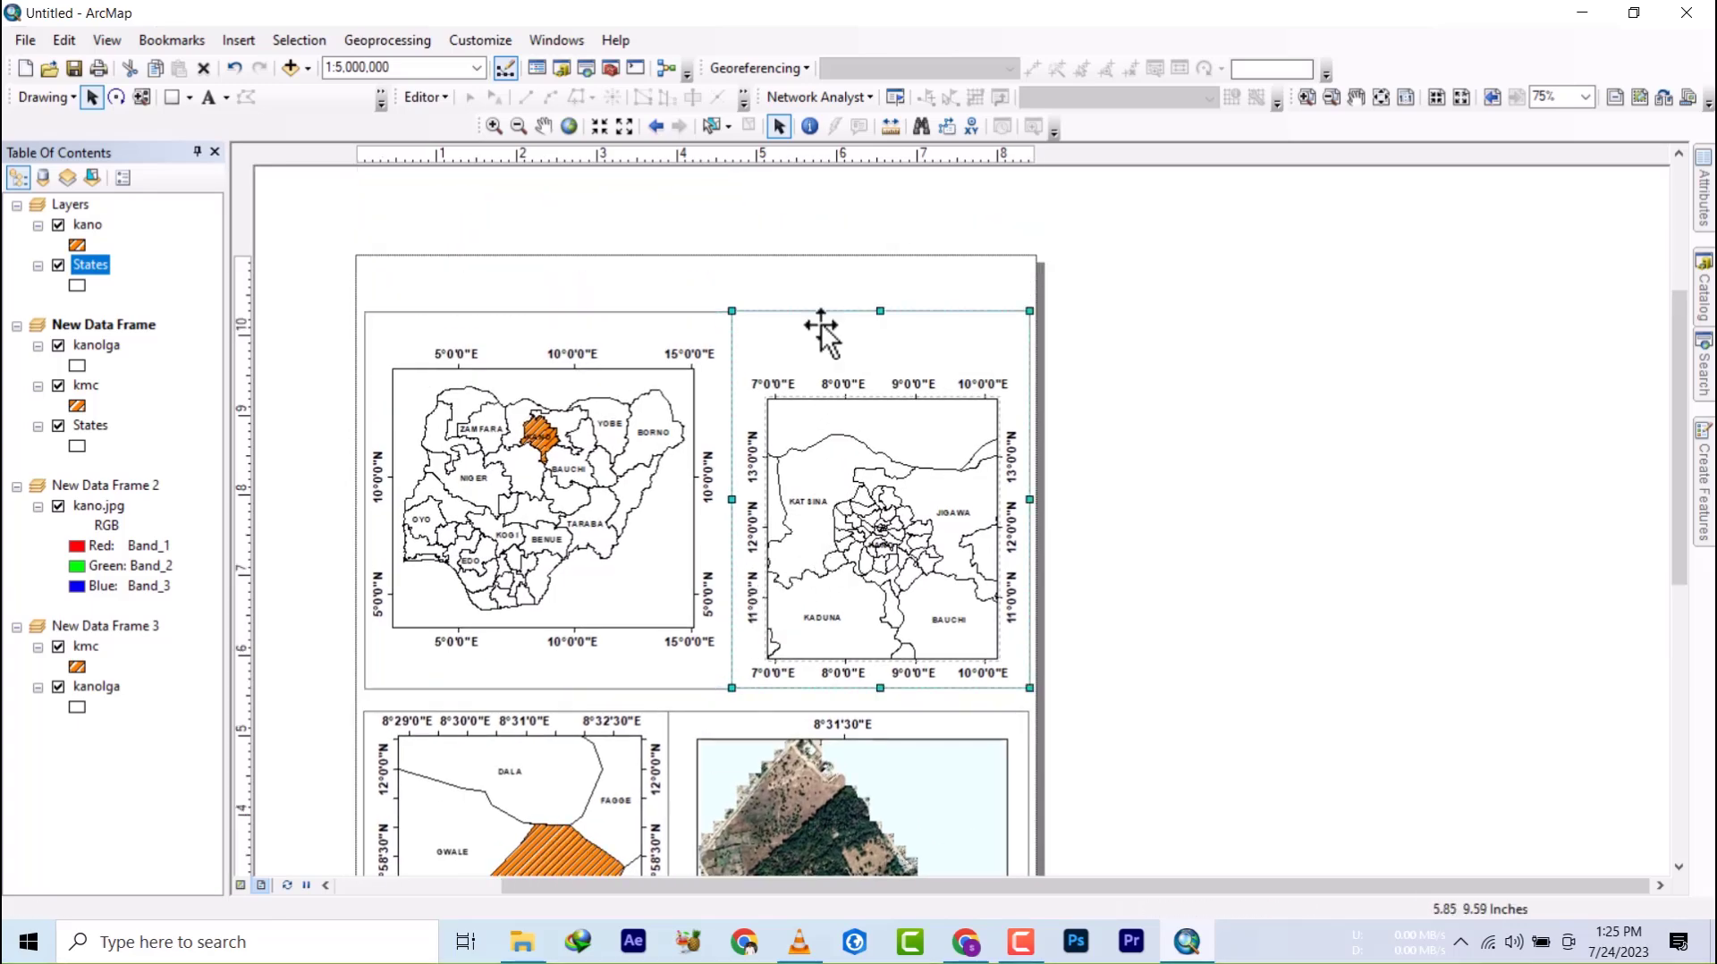
{"action": "left_click_drag", "start_coordinate": [879, 315], "coordinate": [888, 358]}
{"action": "left_click", "coordinate": [613, 338]}
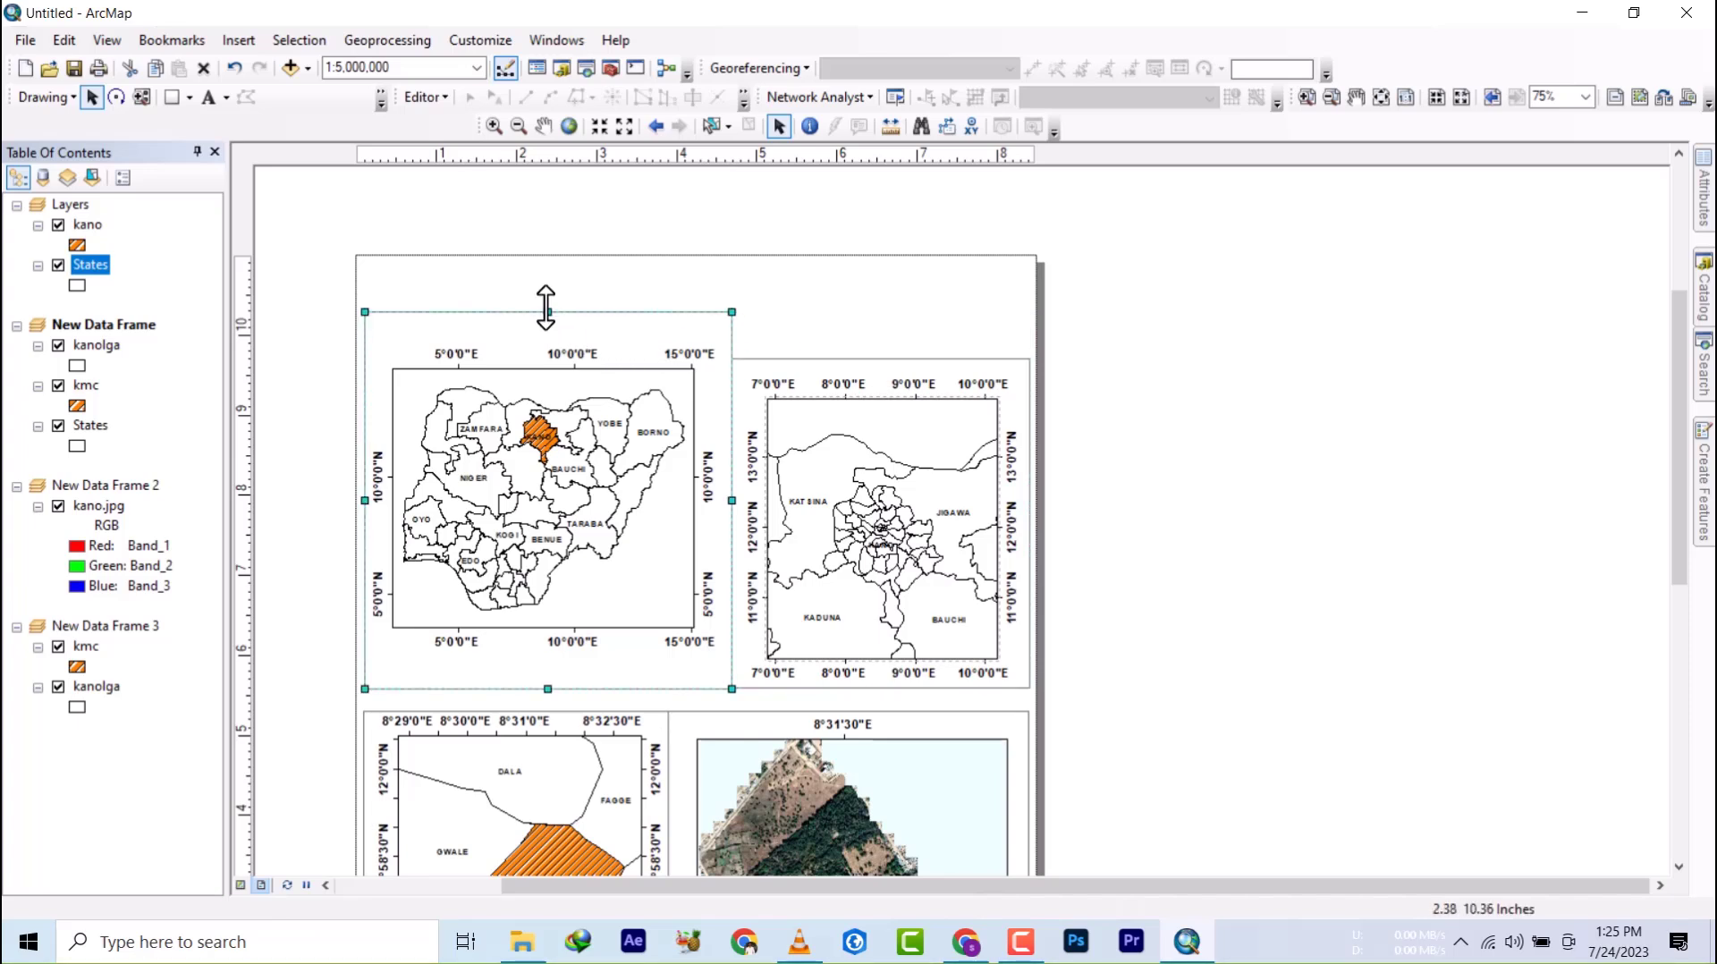
{"action": "left_click_drag", "start_coordinate": [548, 311], "coordinate": [549, 341]}
- Centre the Nigeria data frame in its rectangle and lower that rectangle's upper edge level with the Kano map's rectangle
{"action": "left_click", "coordinate": [554, 469]}
{"action": "left_click_drag", "start_coordinate": [554, 478], "coordinate": [561, 508]}
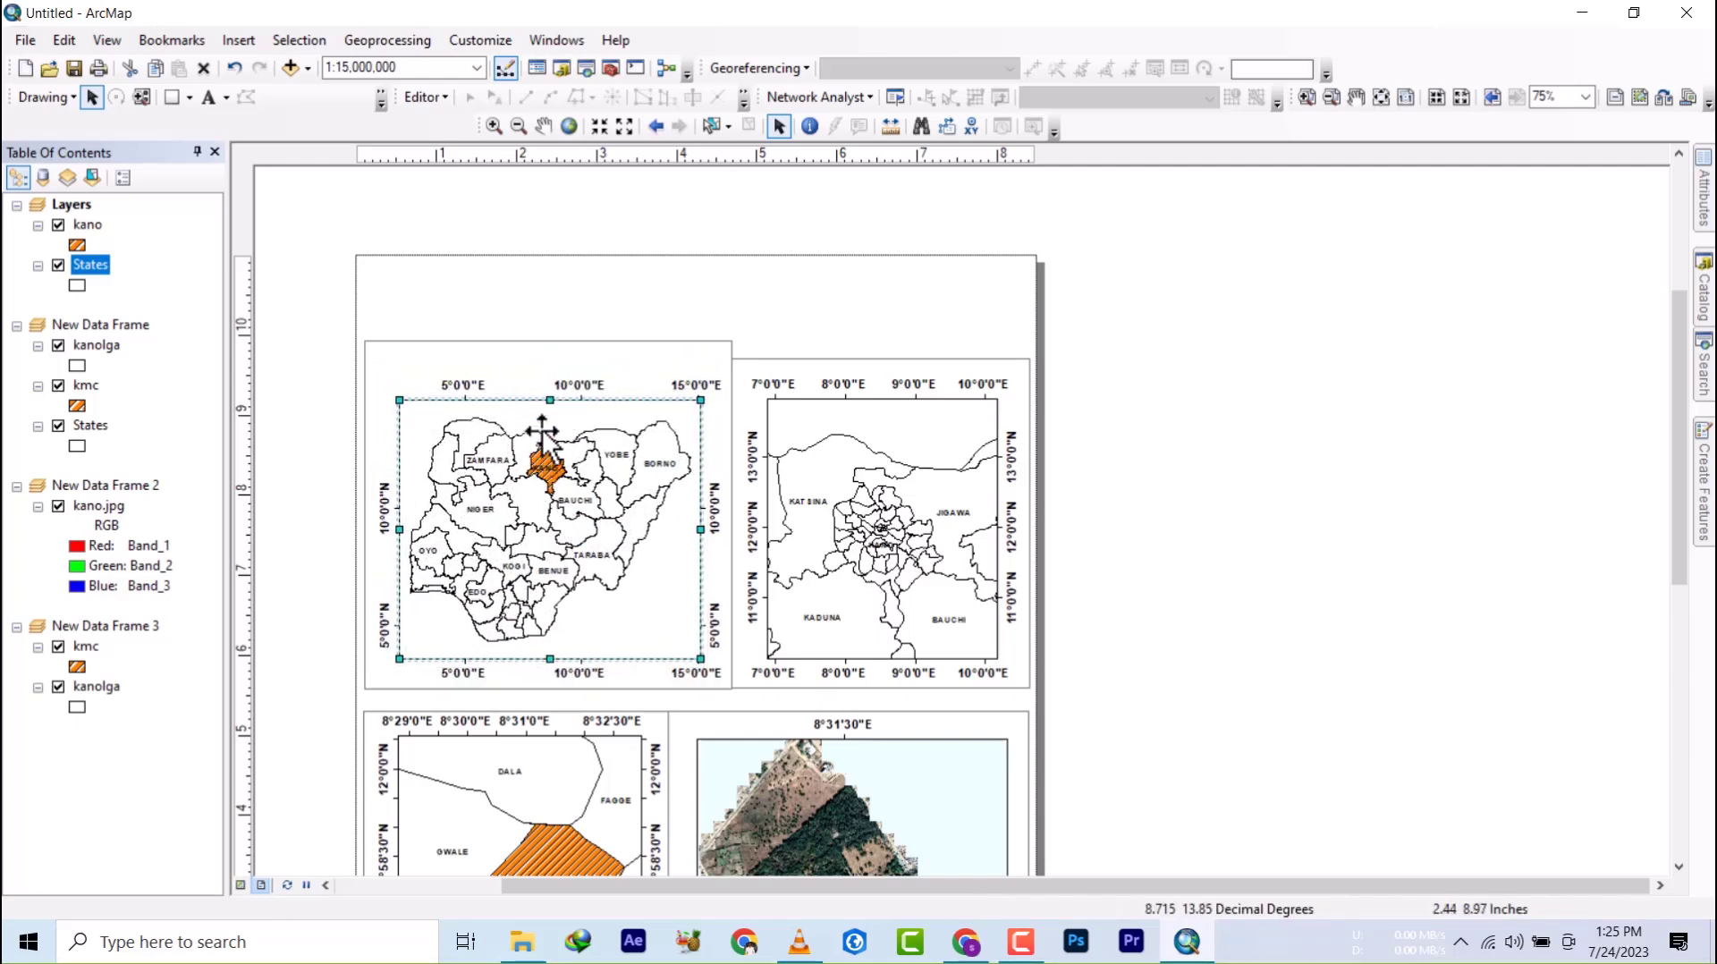
{"action": "left_click_drag", "start_coordinate": [539, 442], "coordinate": [538, 448]}
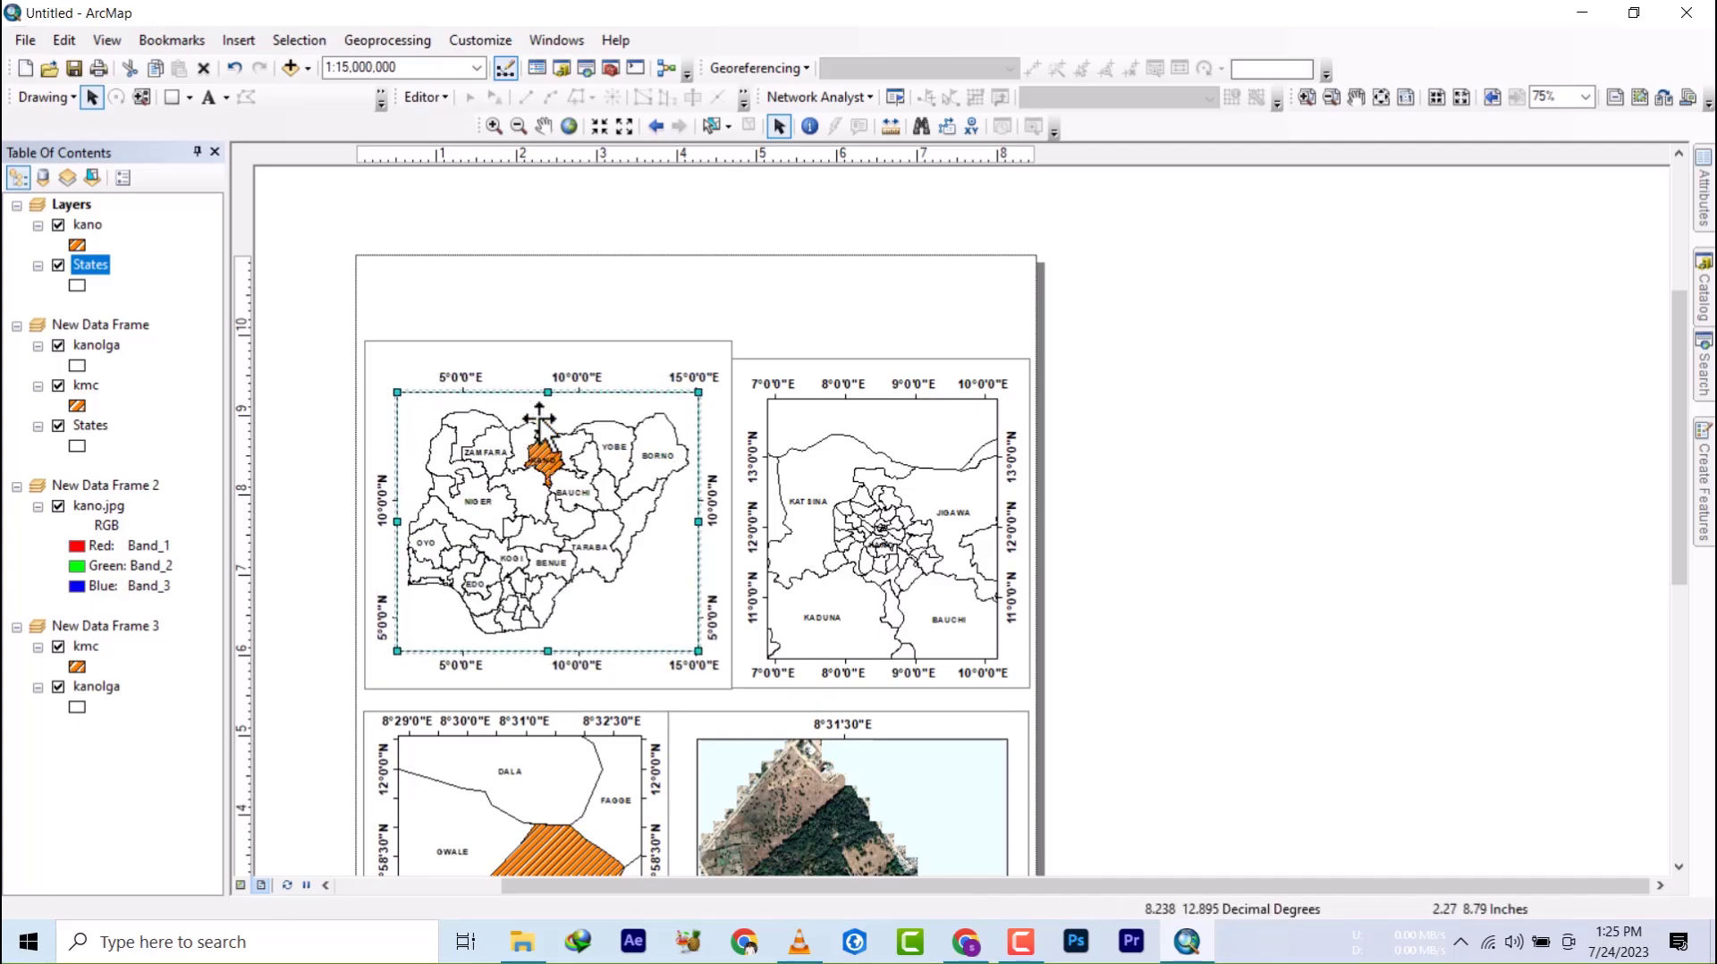
{"action": "left_click", "coordinate": [558, 344]}
{"action": "left_click_drag", "start_coordinate": [548, 340], "coordinate": [548, 359]}
{"action": "left_click", "coordinate": [1150, 402]}
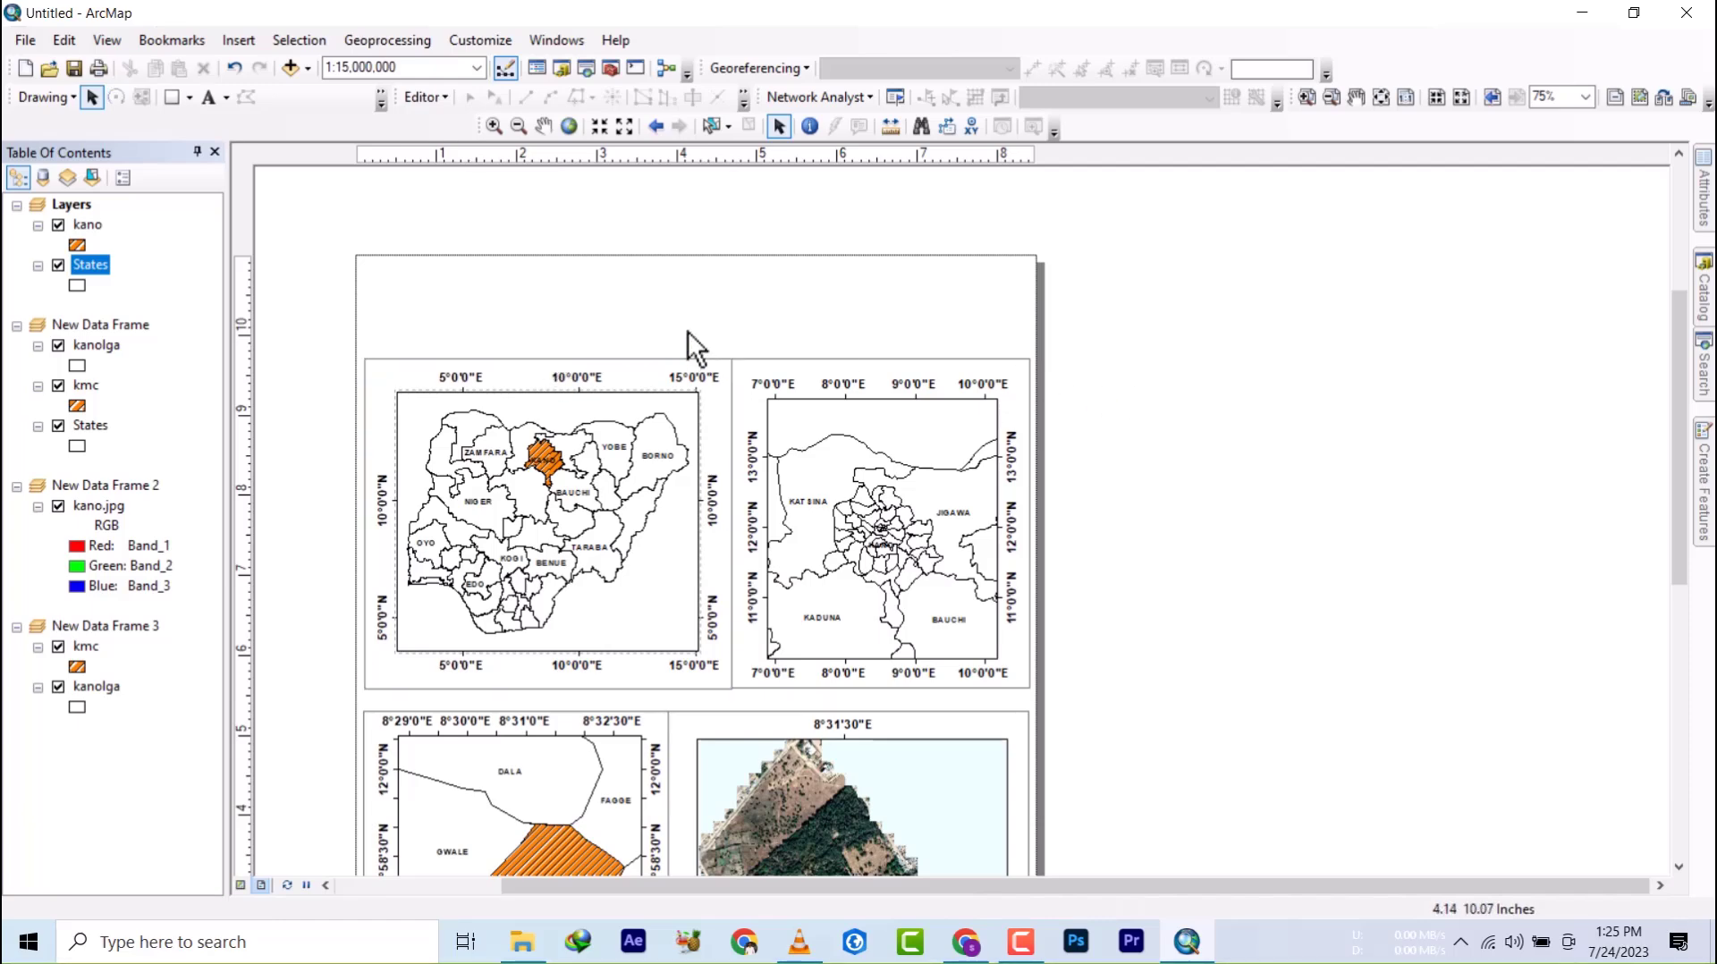
- Insert an ESRI North 1 north arrow and place it in the page's upper-right corner above the Kano map
{"action": "scroll", "coordinate": [690, 349], "scroll_direction": "up", "scroll_amount": 3}
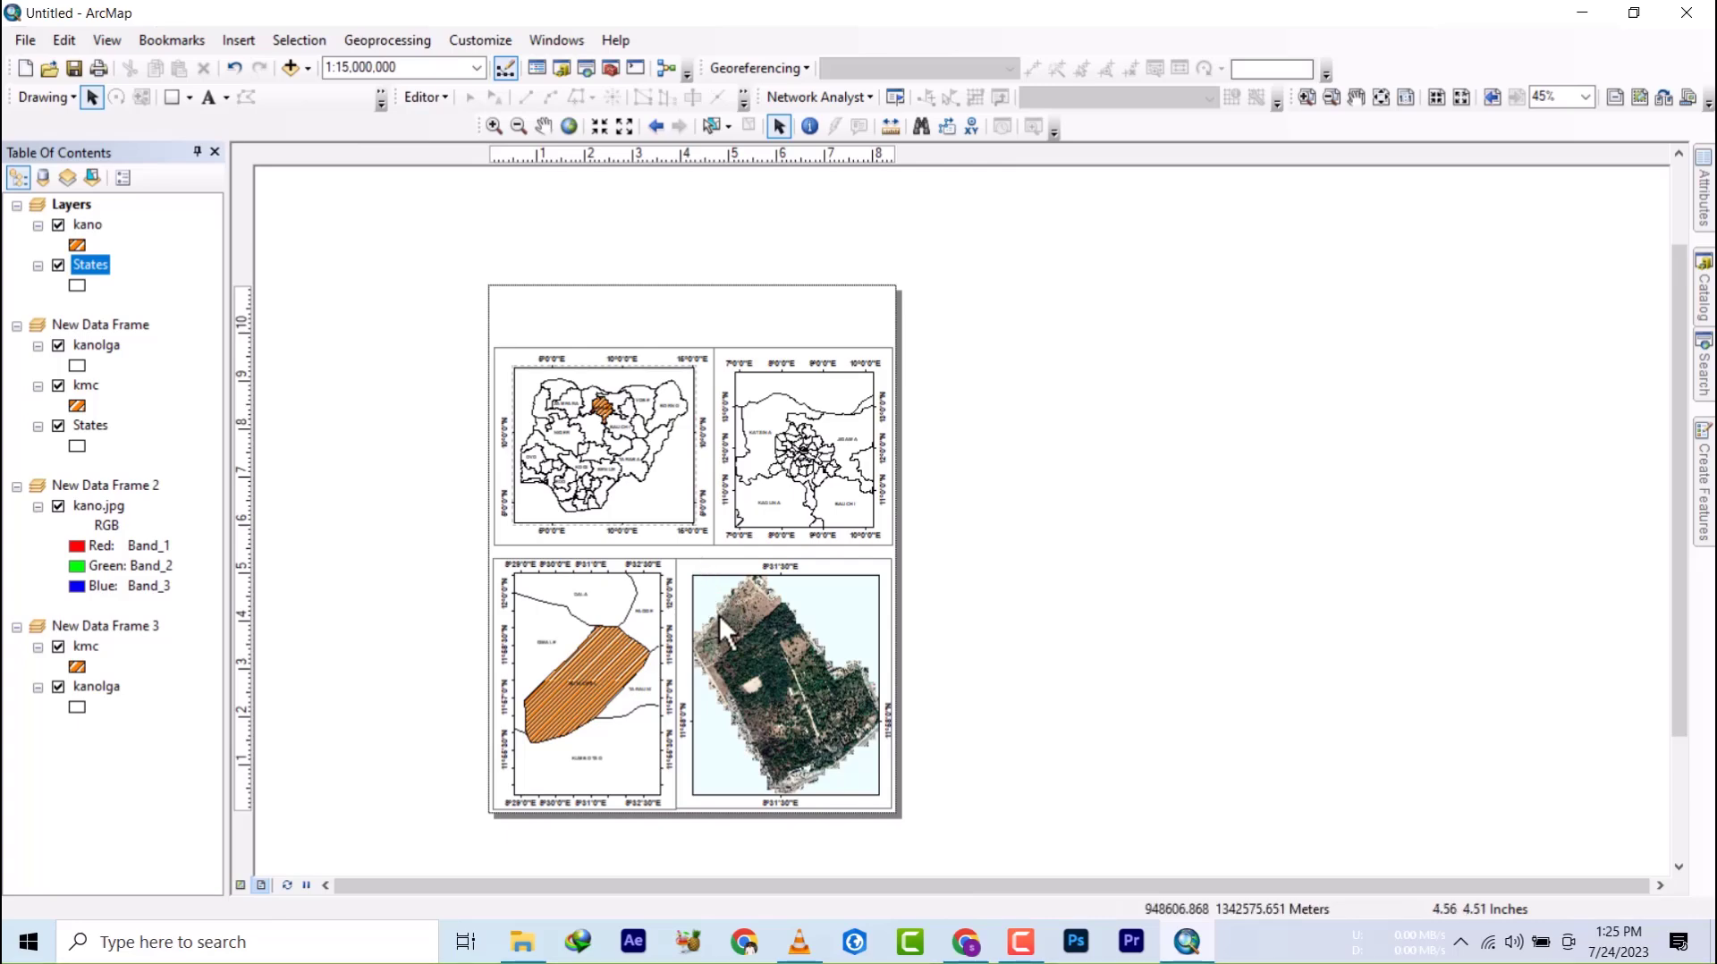
{"action": "scroll", "coordinate": [758, 808], "scroll_direction": "down", "scroll_amount": 4}
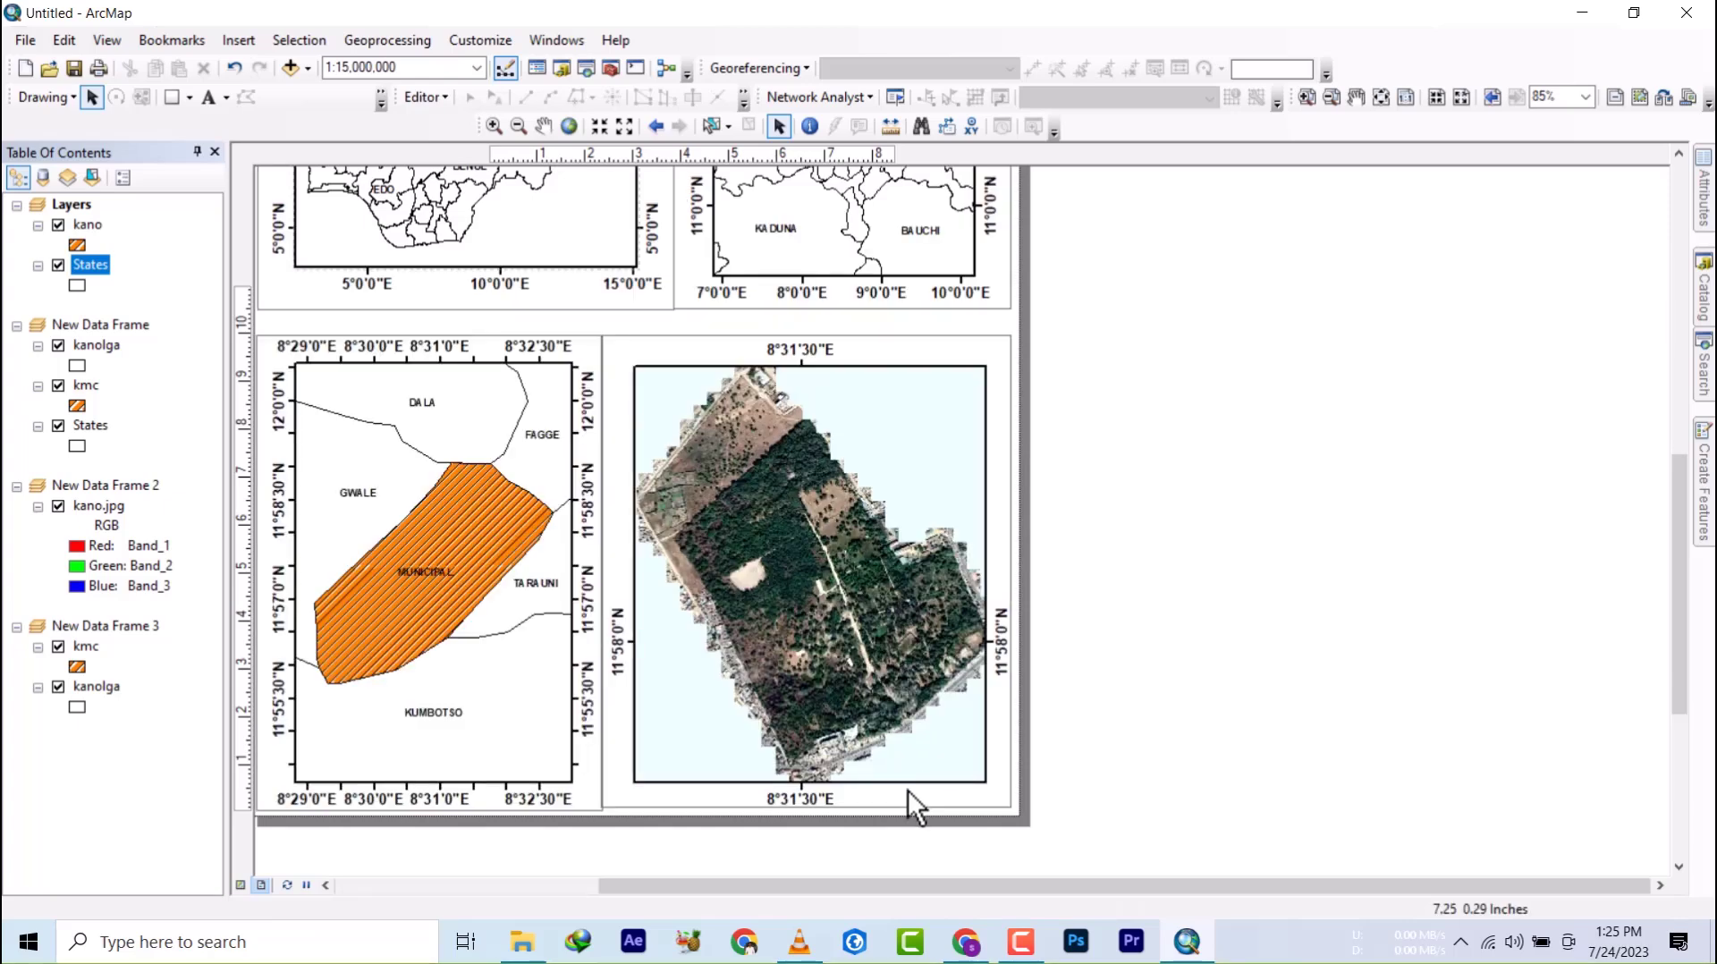
{"action": "scroll", "coordinate": [649, 491], "scroll_direction": "up", "scroll_amount": 3}
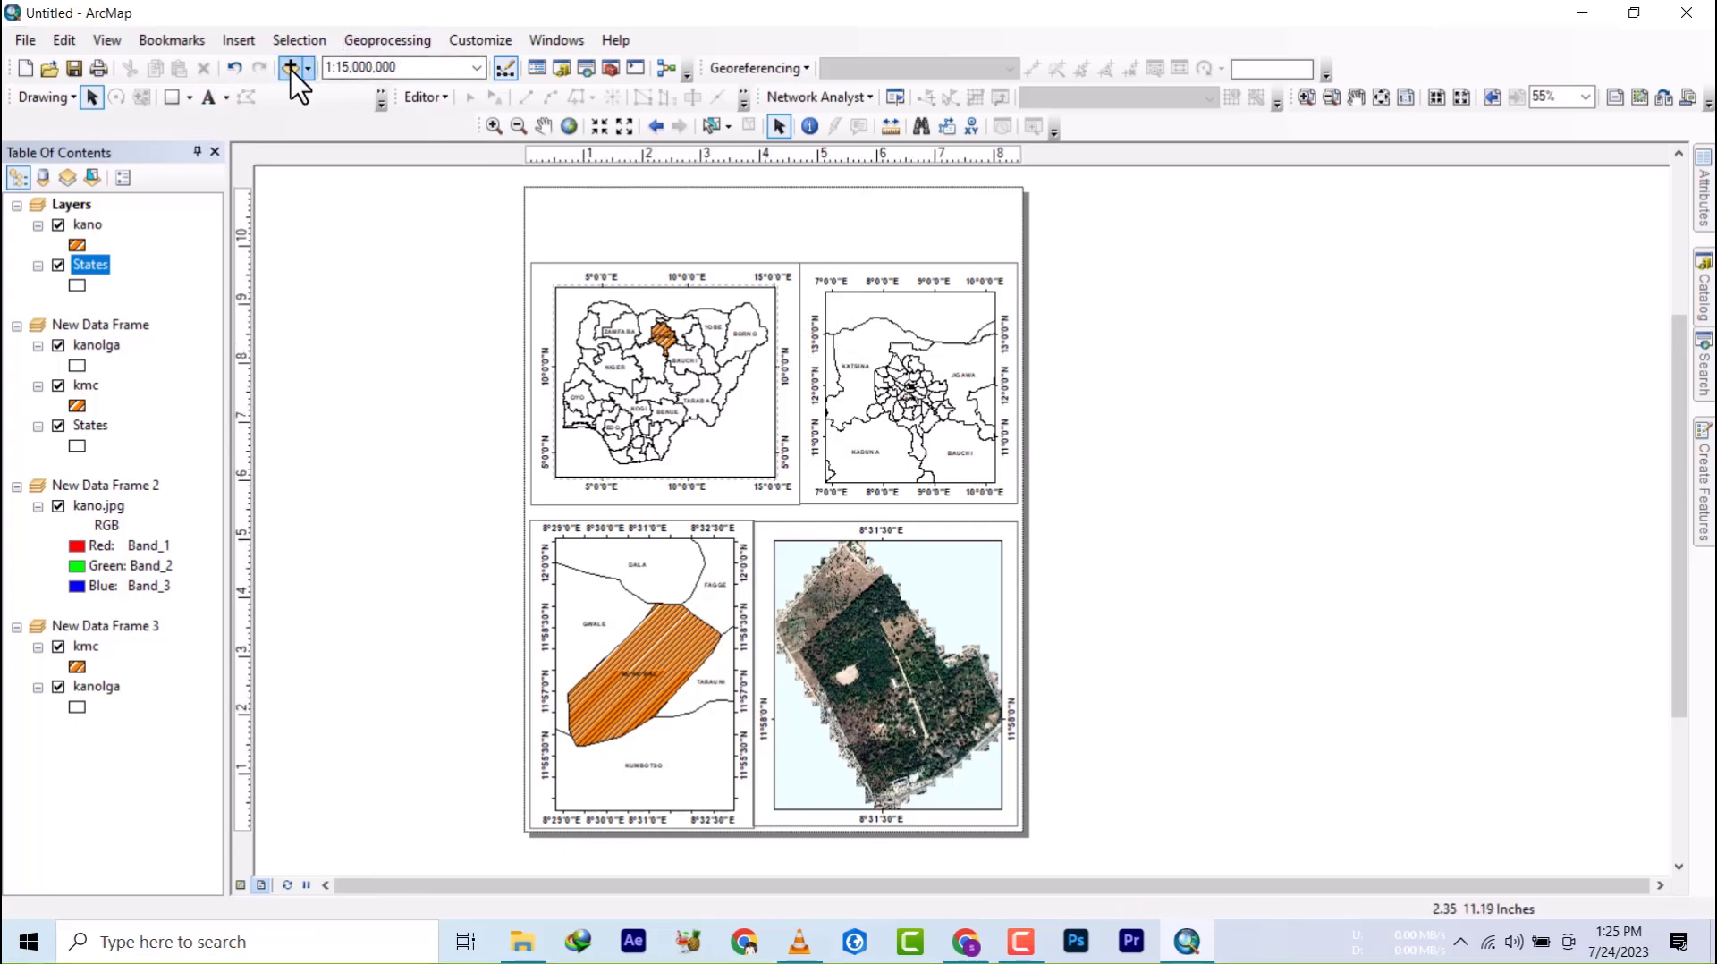
{"action": "left_click", "coordinate": [240, 41]}
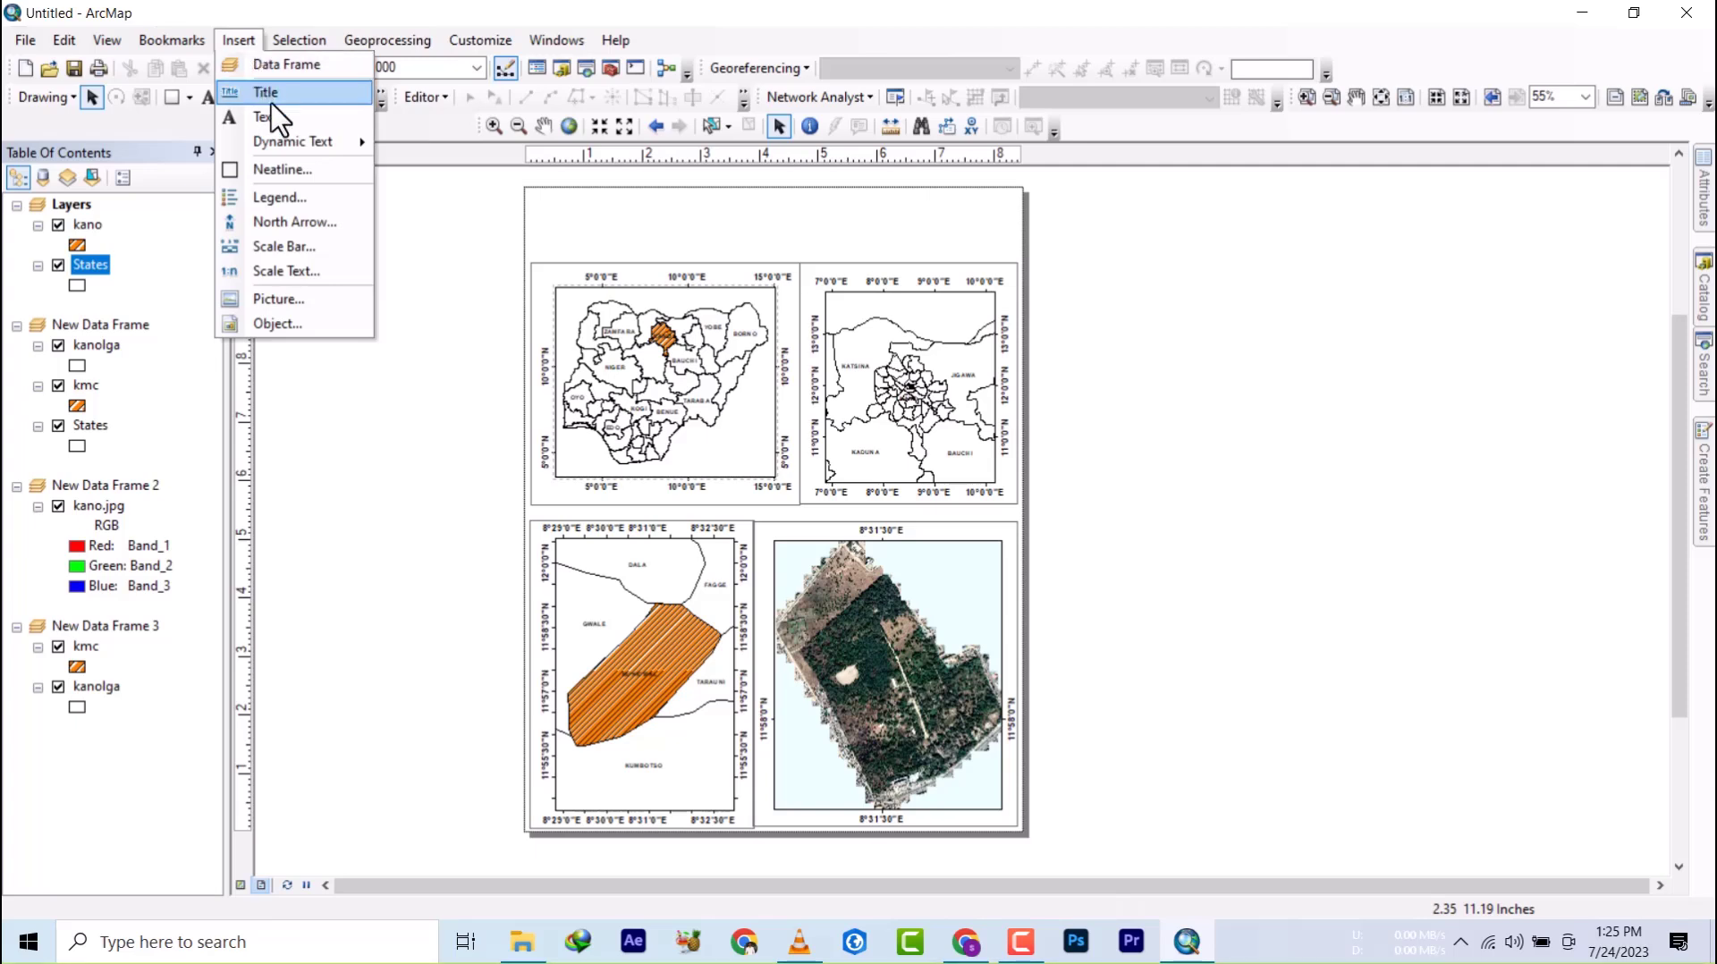
{"action": "left_click", "coordinate": [290, 223]}
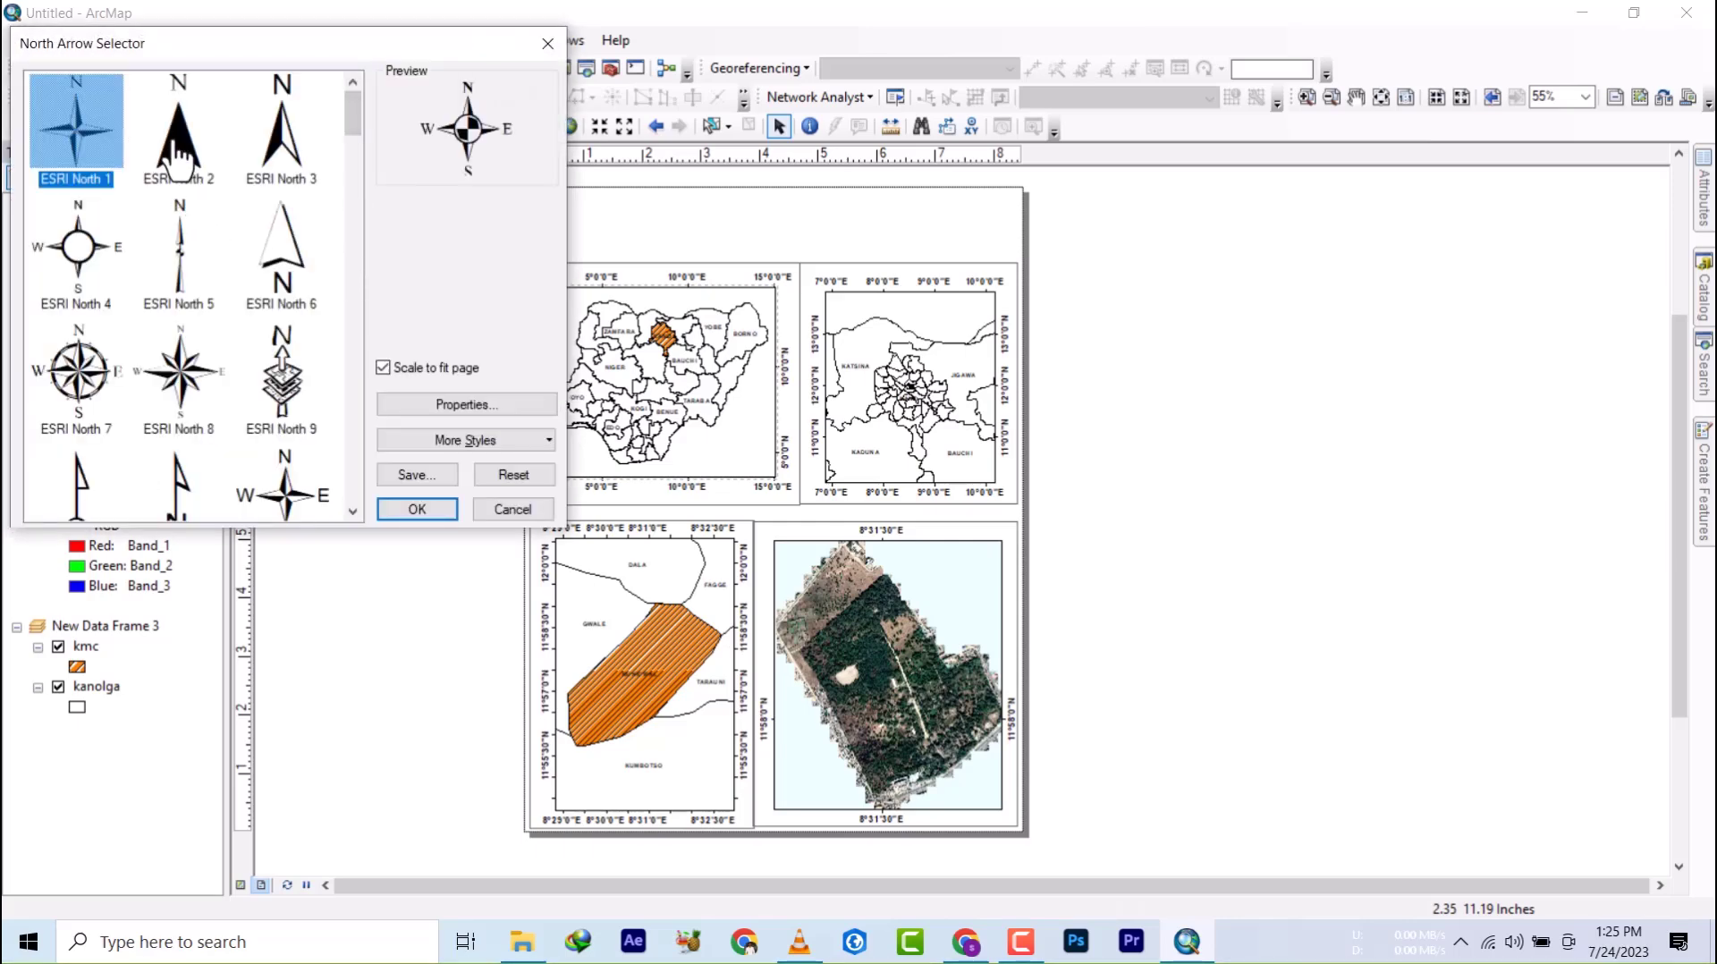
{"action": "left_click", "coordinate": [77, 141]}
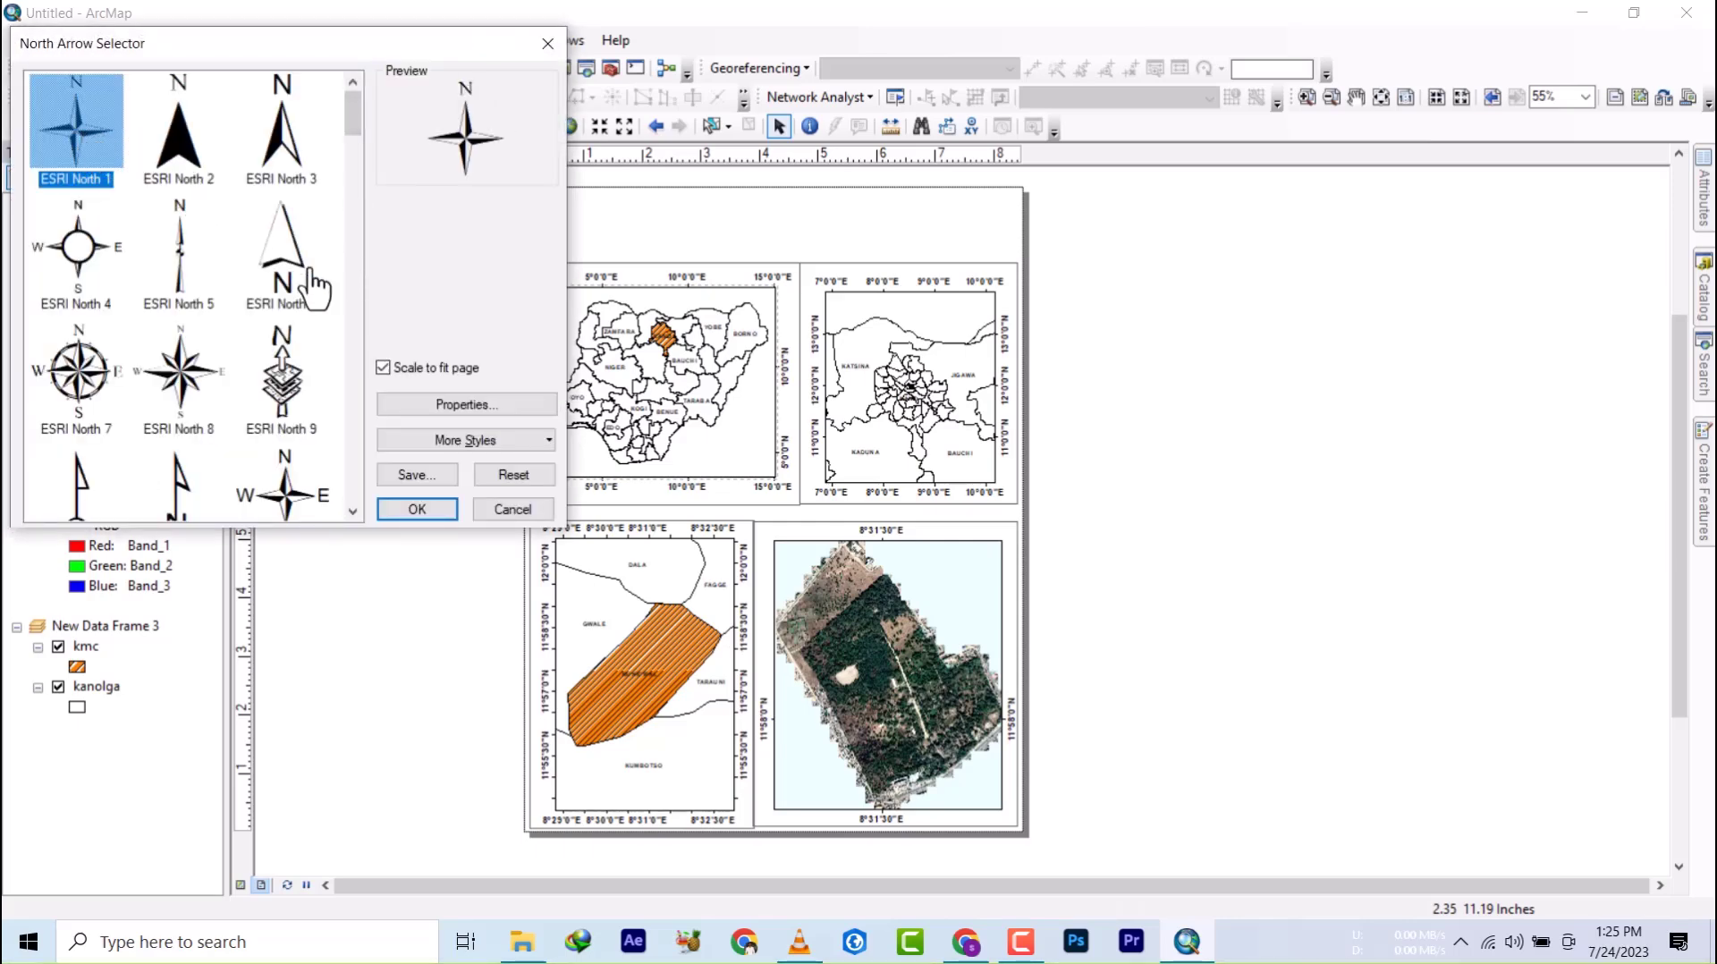
{"action": "left_click", "coordinate": [416, 509]}
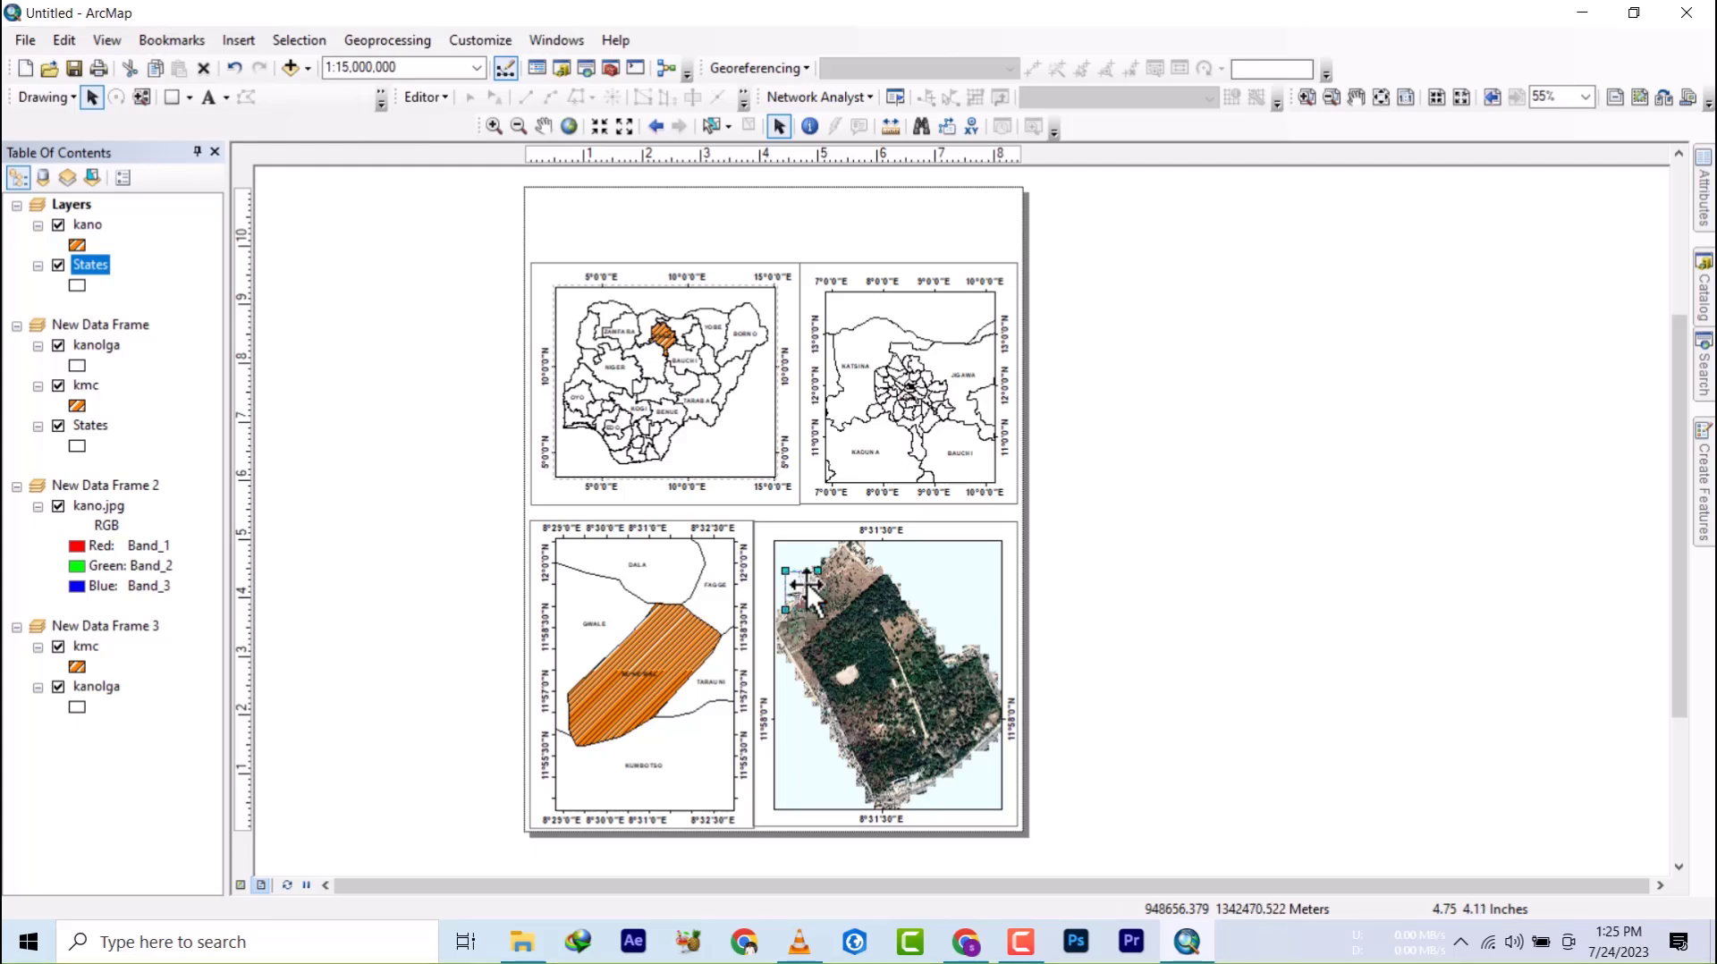
{"action": "left_click_drag", "start_coordinate": [806, 582], "coordinate": [990, 233]}
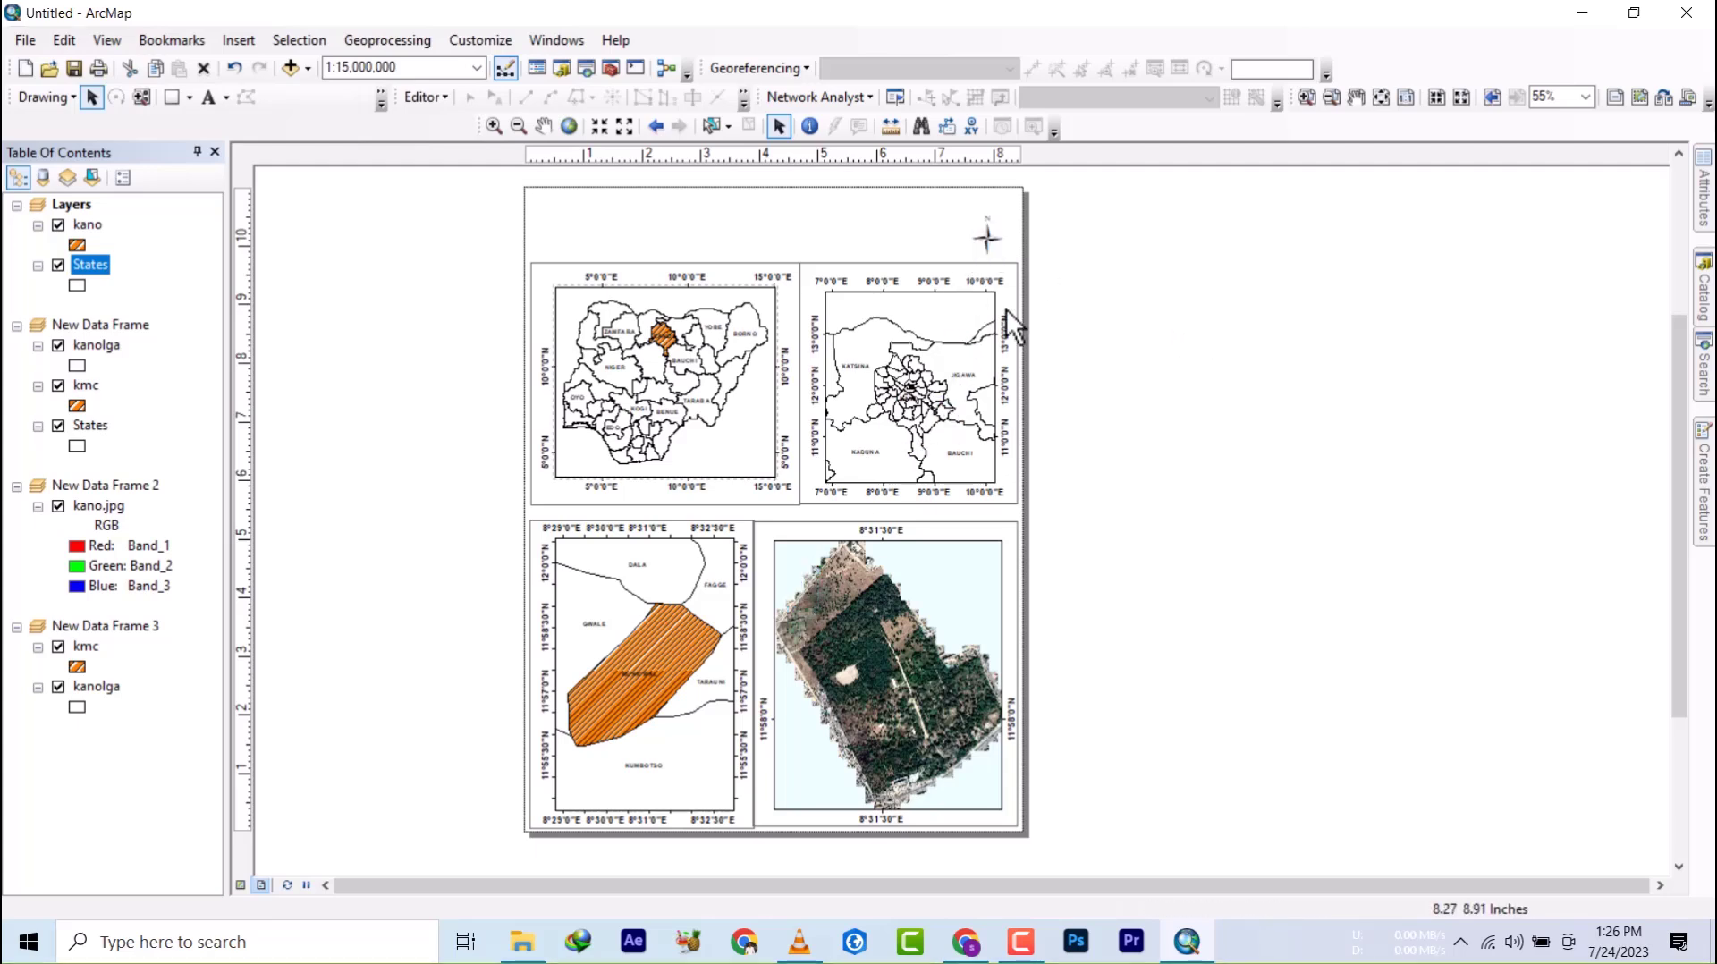
- Insert a legend listing kano and States for the Nigeria data frame, shrunk and placed in the map's lower-right corner
{"action": "left_click", "coordinate": [238, 41]}
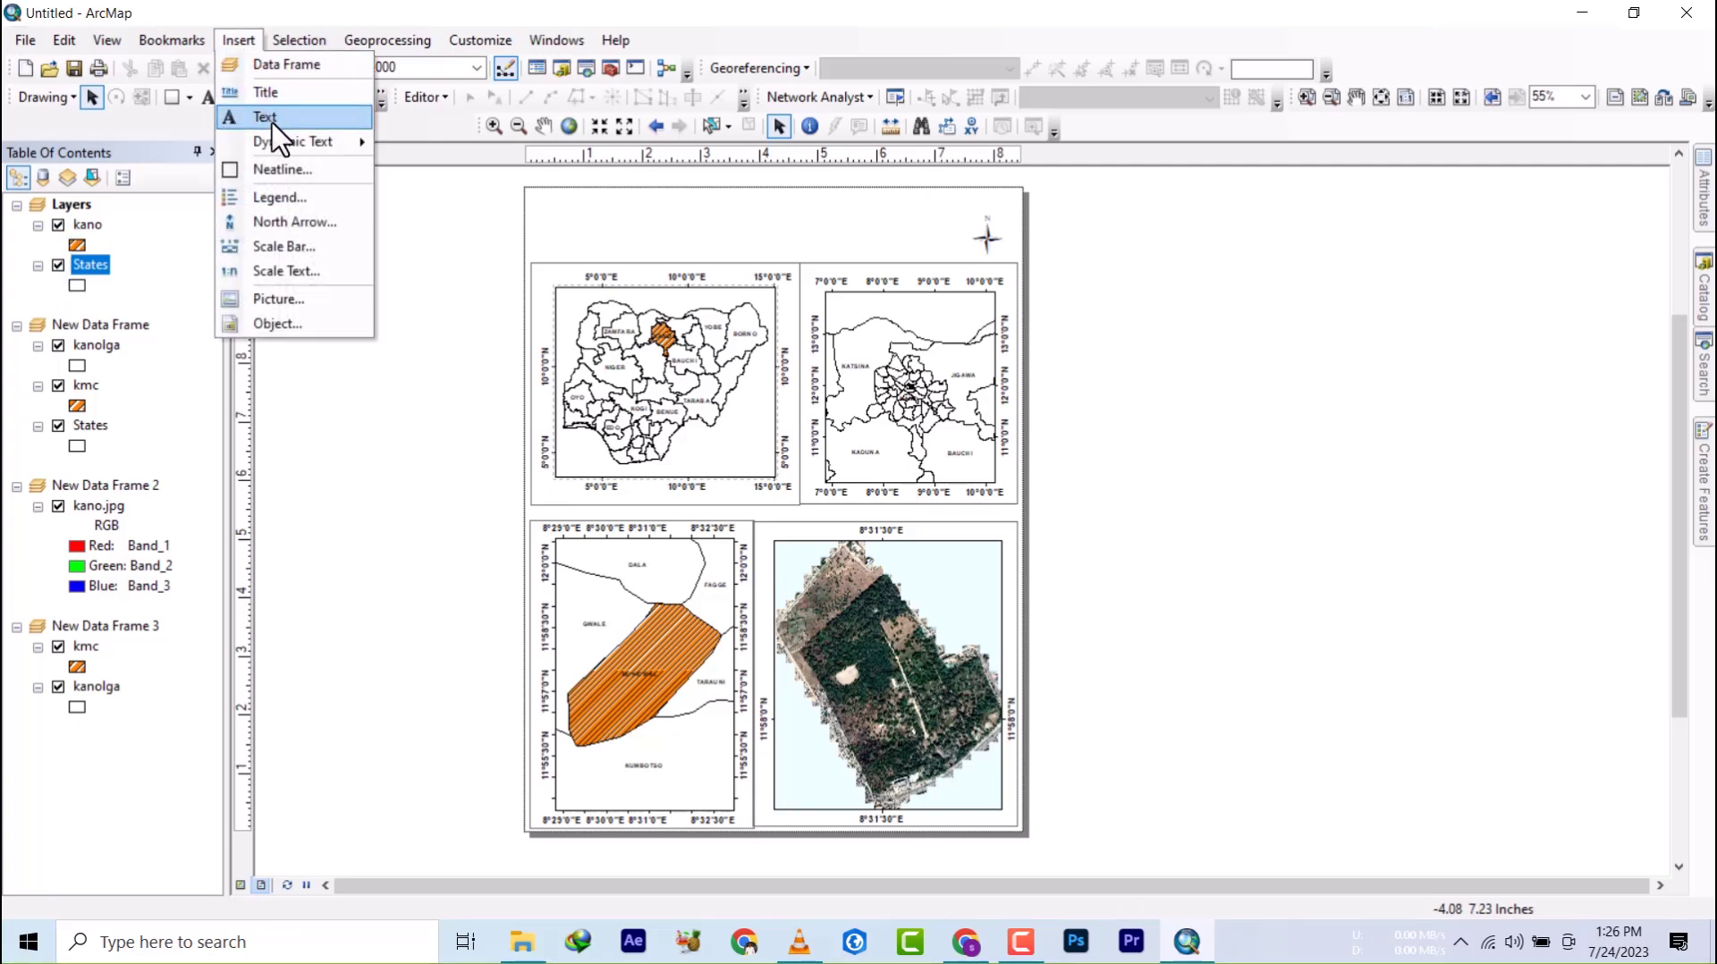
{"action": "left_click", "coordinate": [703, 360]}
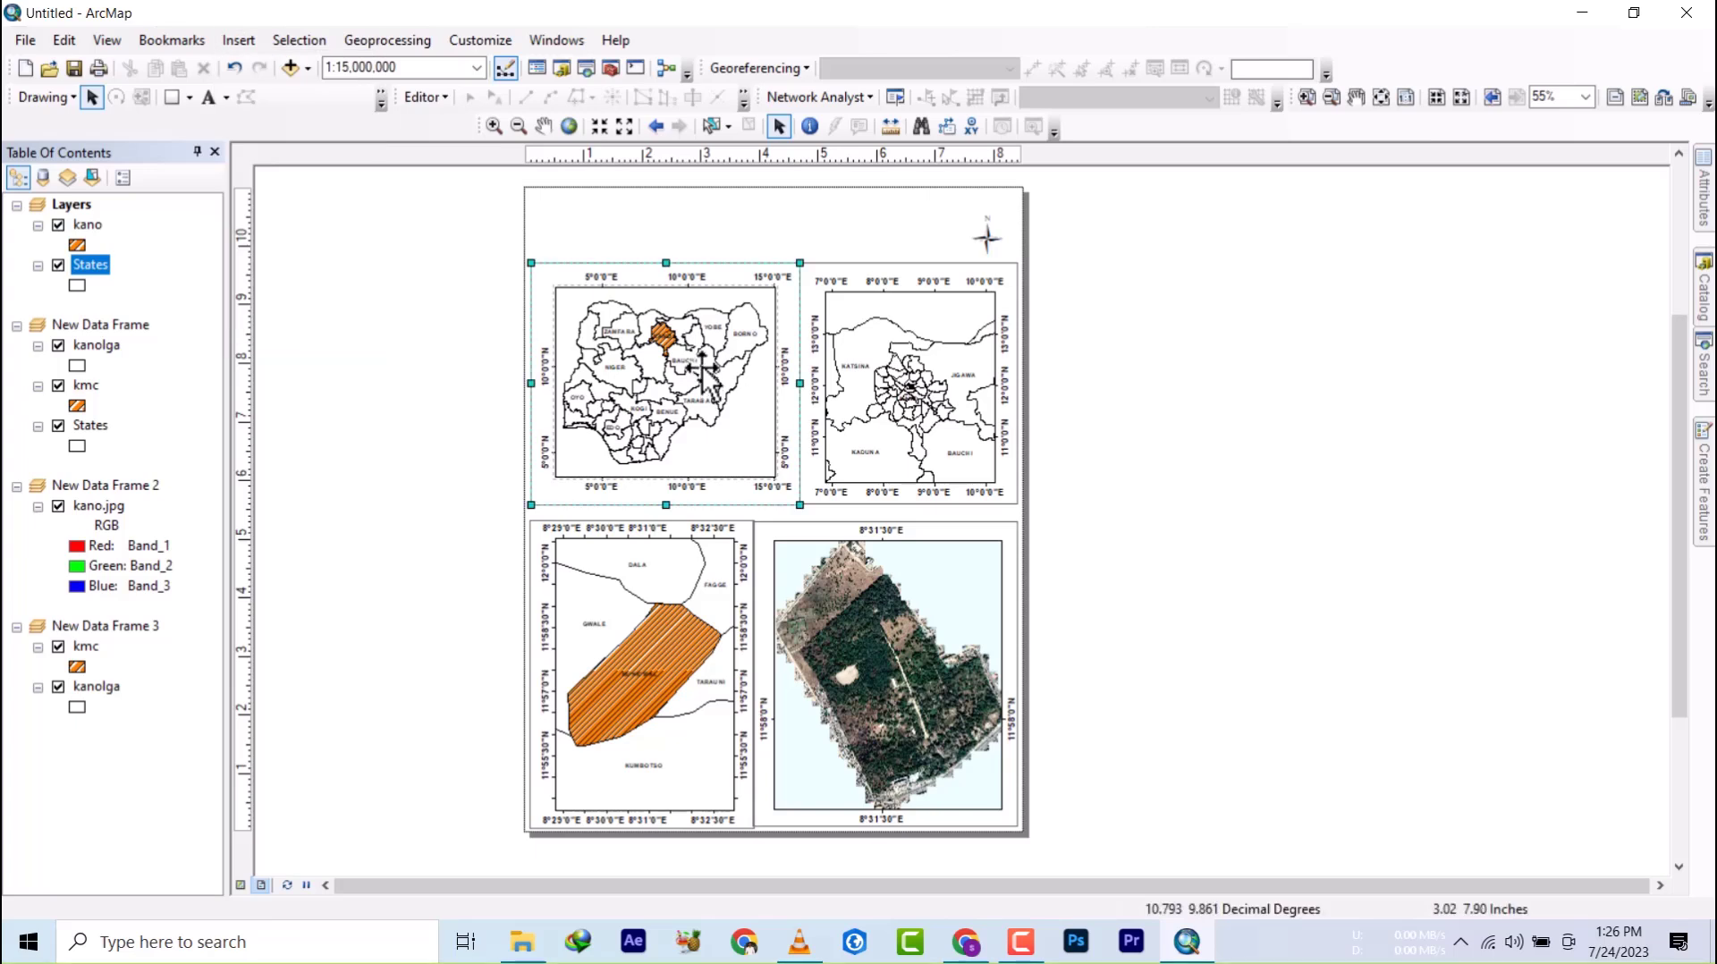
{"action": "left_click", "coordinate": [704, 359]}
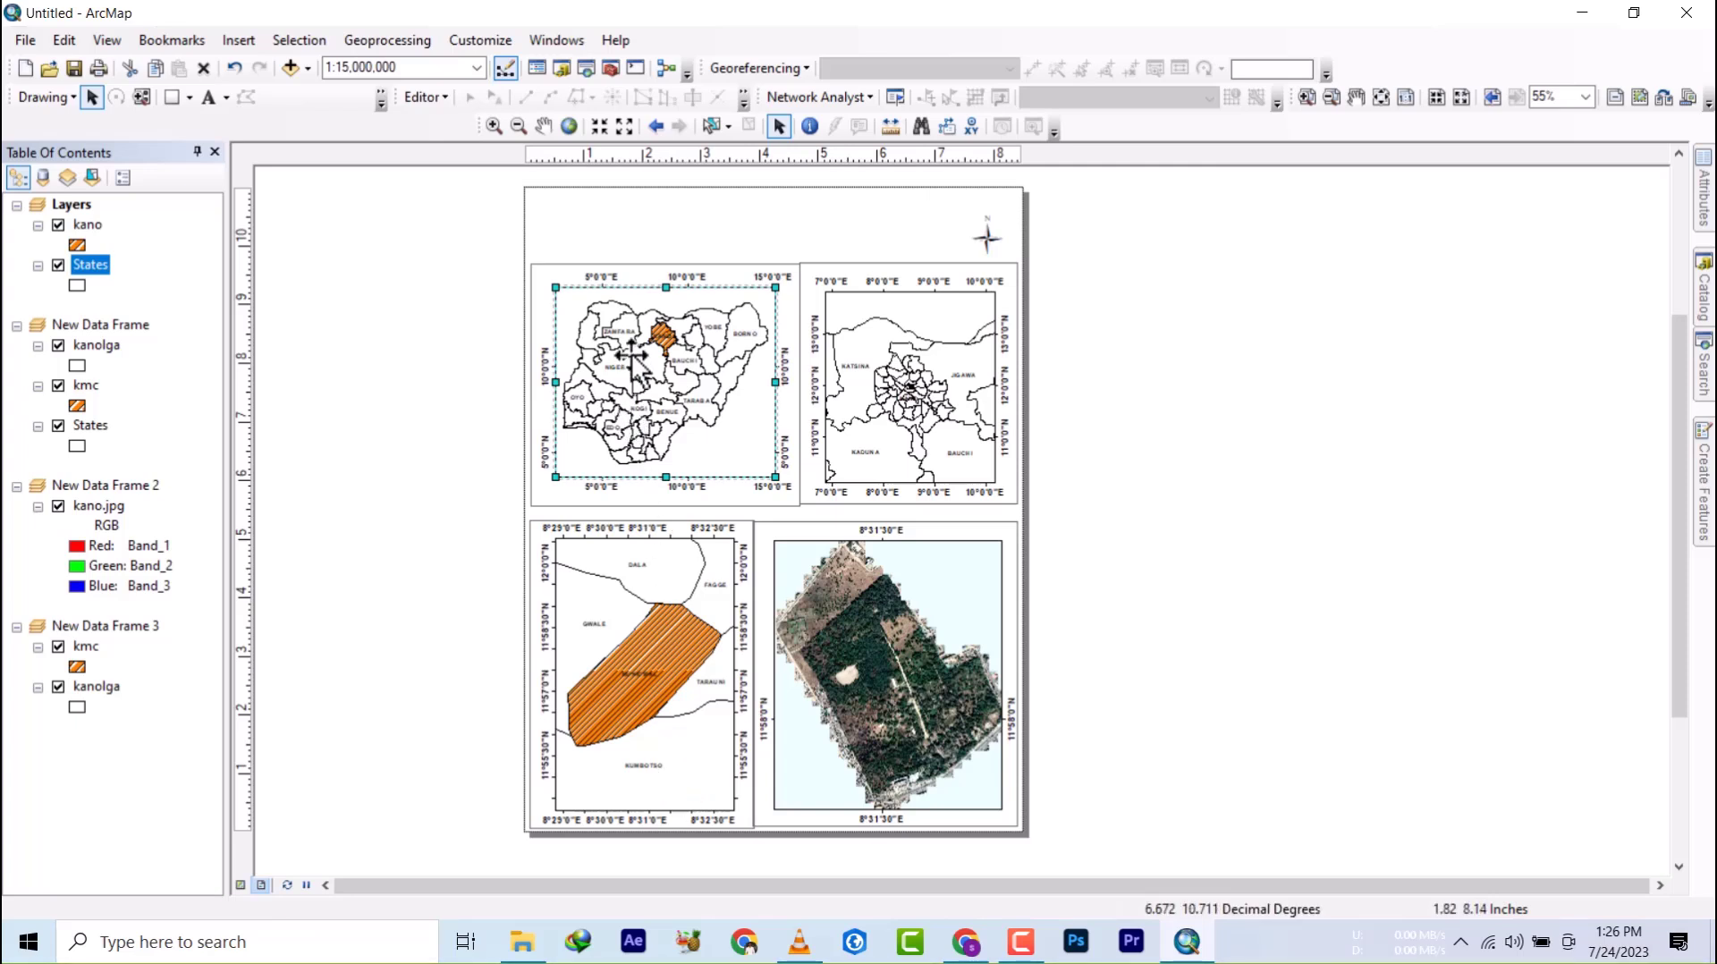
{"action": "left_click", "coordinate": [238, 40]}
{"action": "left_click", "coordinate": [295, 198]}
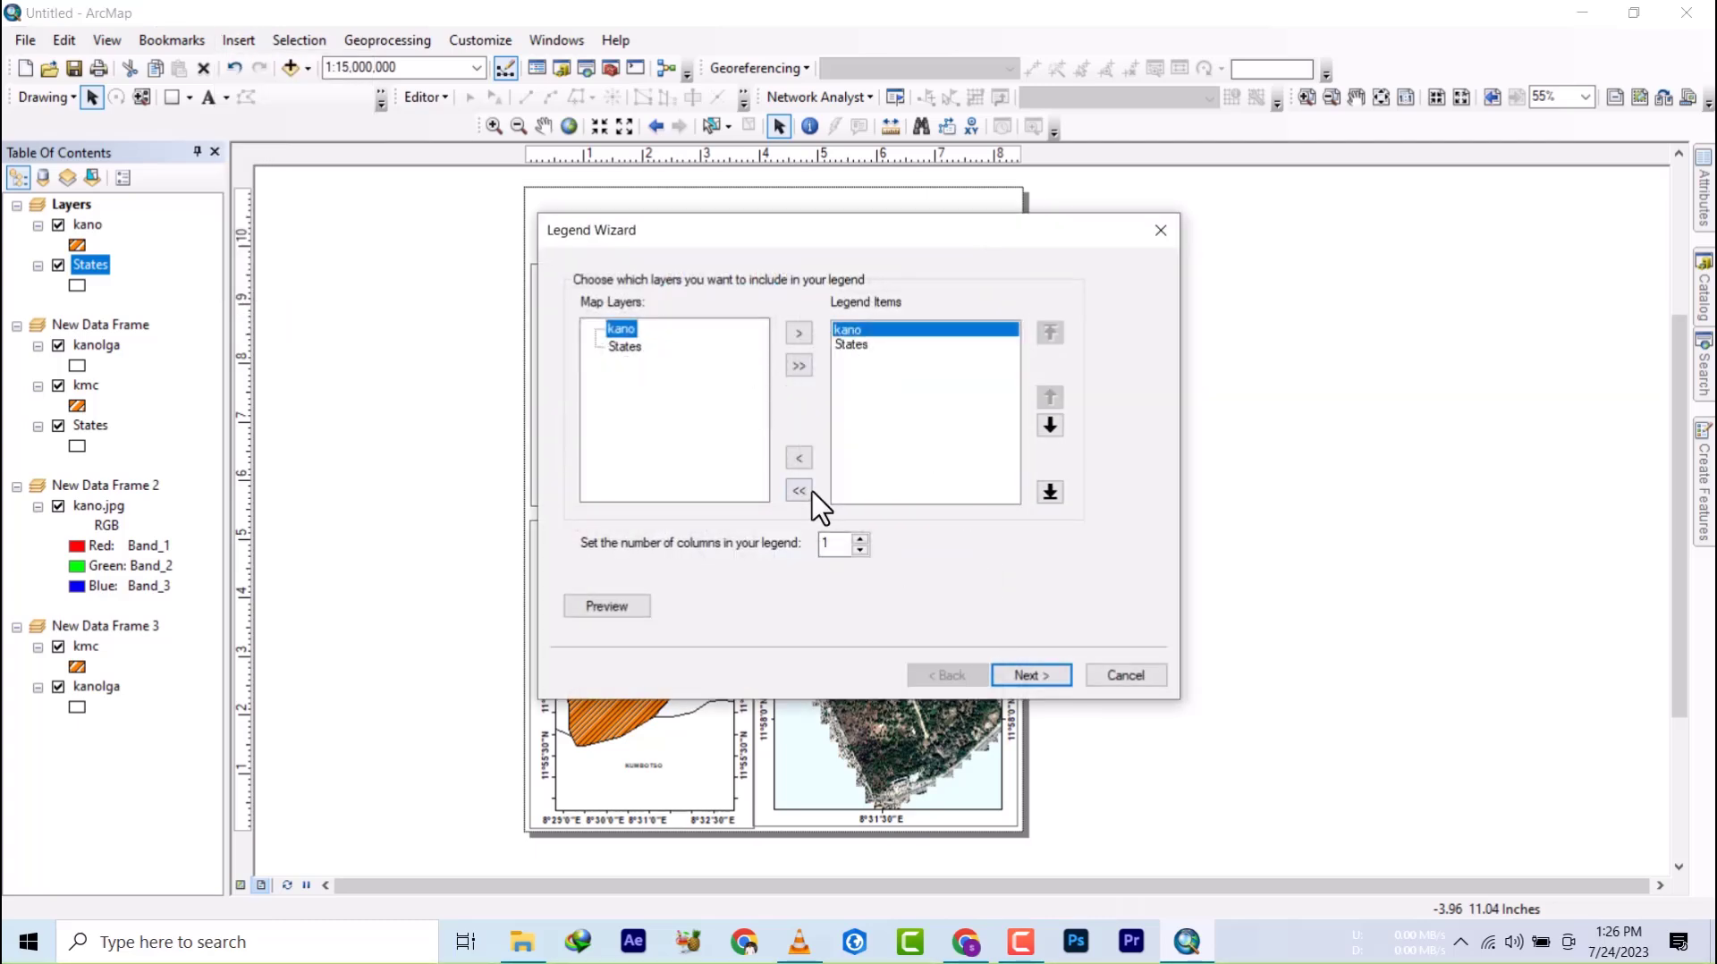
{"action": "left_click", "coordinate": [1027, 677]}
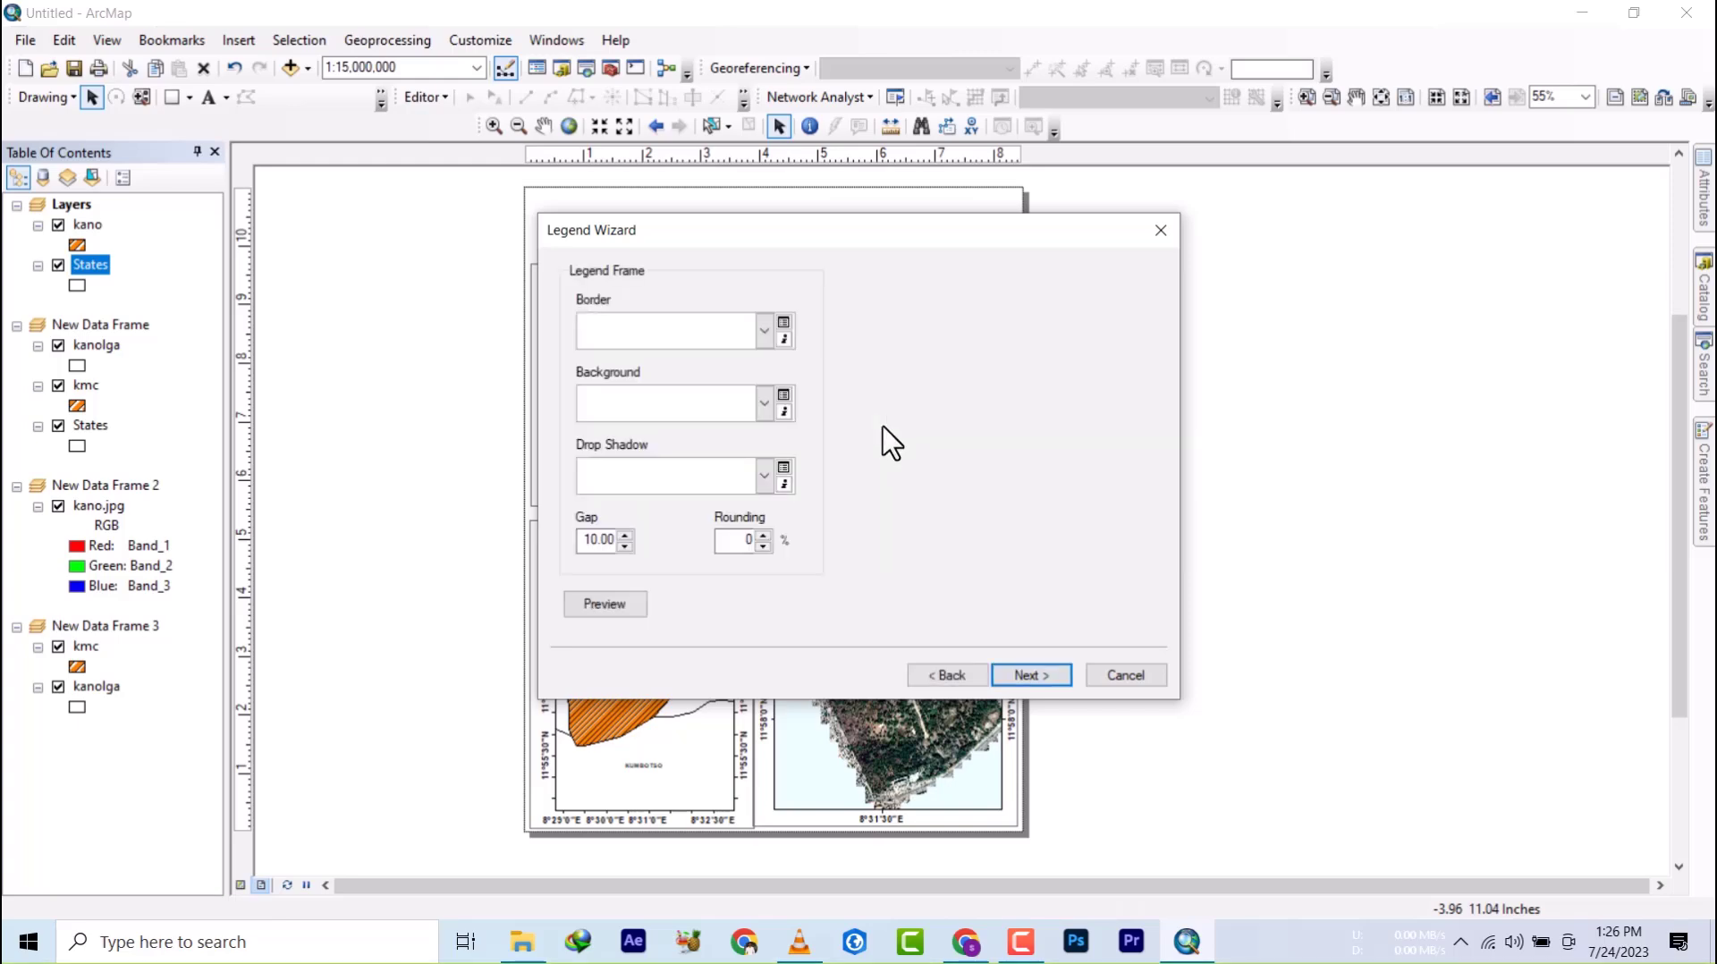
{"action": "left_click", "coordinate": [1030, 680]}
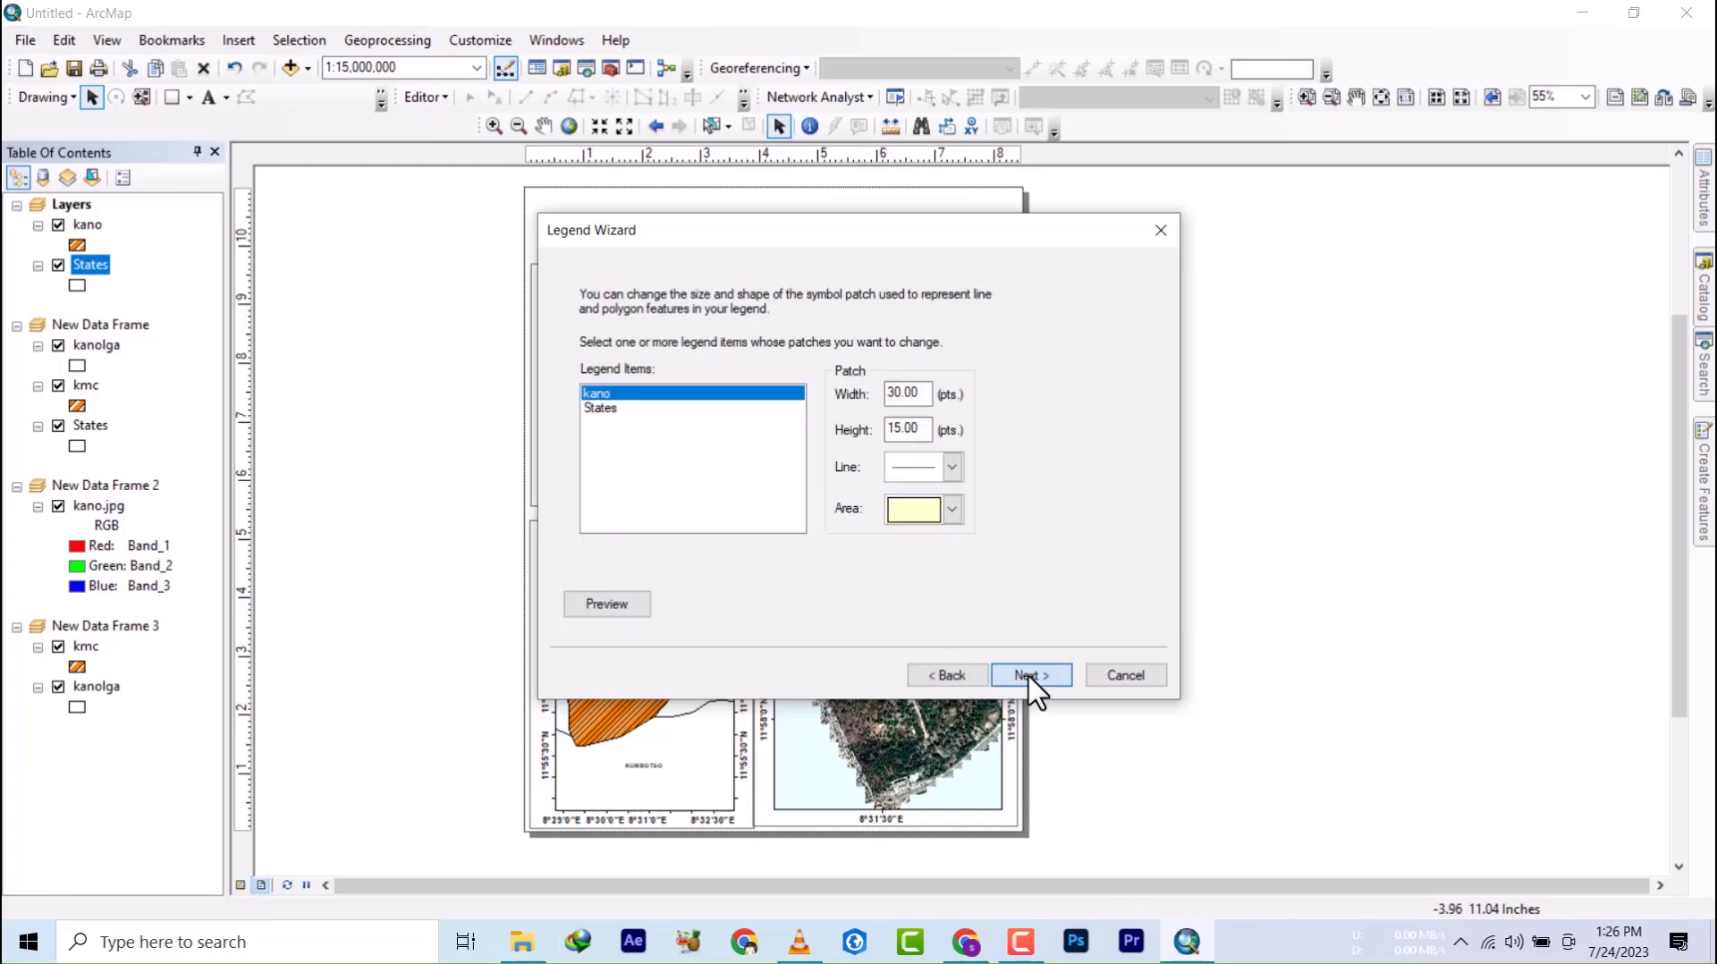
{"action": "left_click", "coordinate": [1031, 676]}
{"action": "left_click", "coordinate": [1028, 676]}
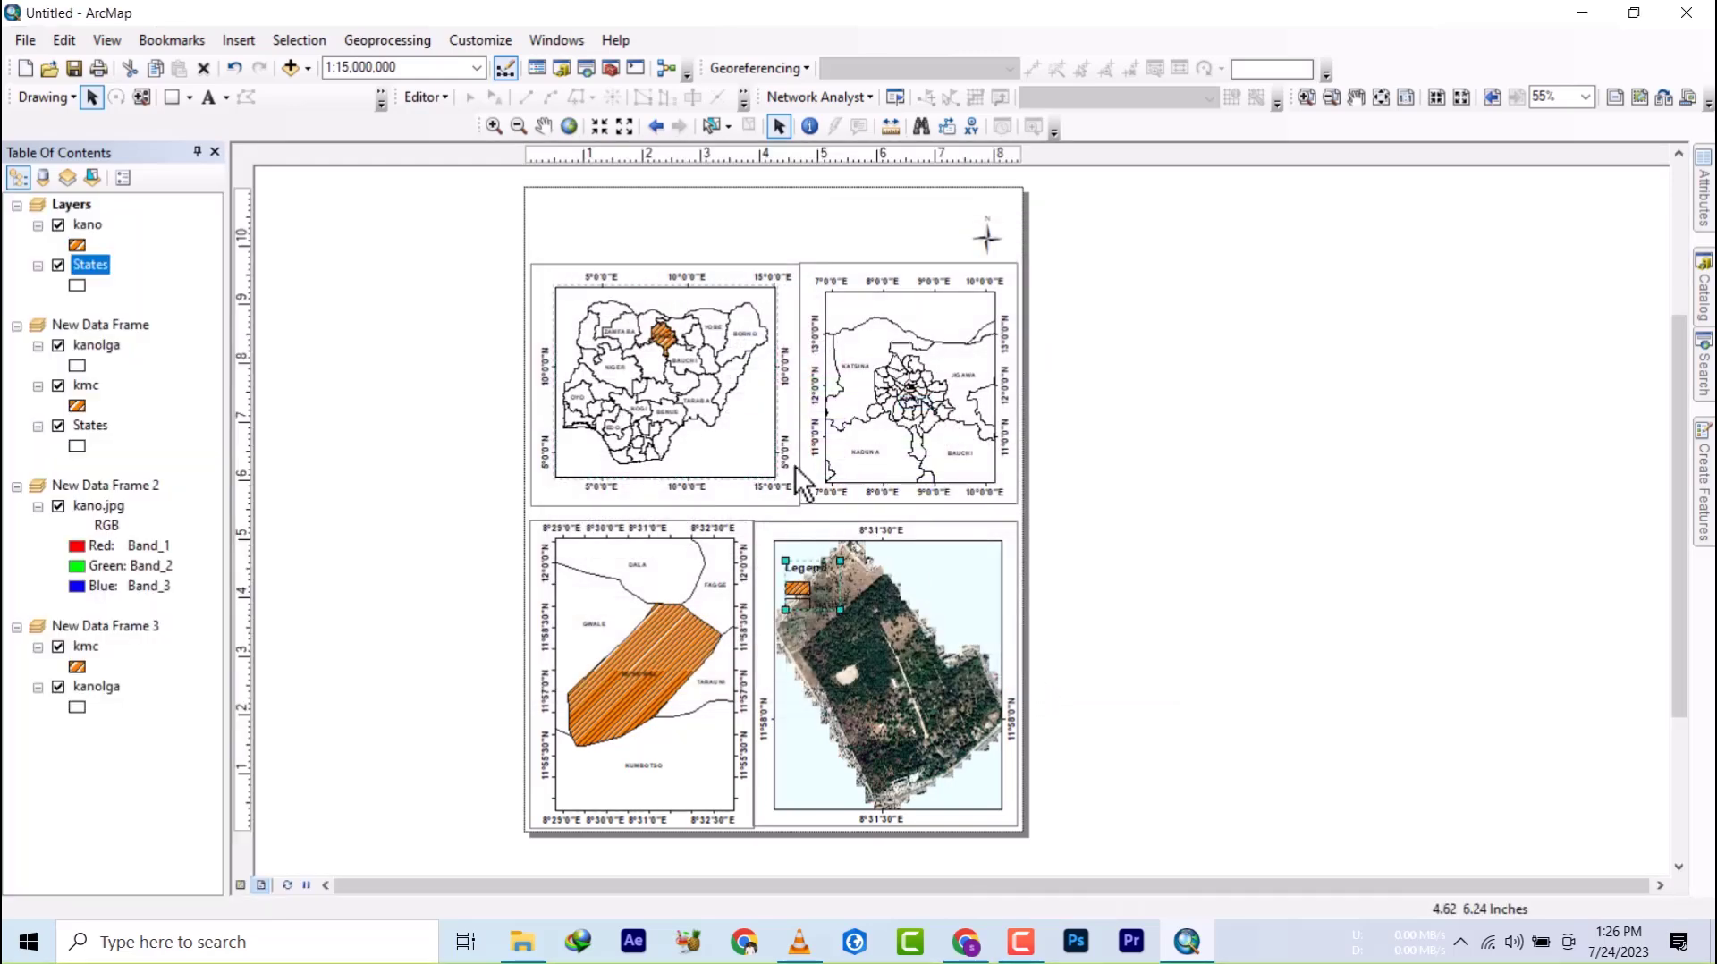
{"action": "left_click_drag", "start_coordinate": [810, 582], "coordinate": [736, 453]}
- Insert a legend listing kanolga, kmc and States for the Kano data frame, keeping the wizard's default settings
{"action": "left_click", "coordinate": [914, 400]}
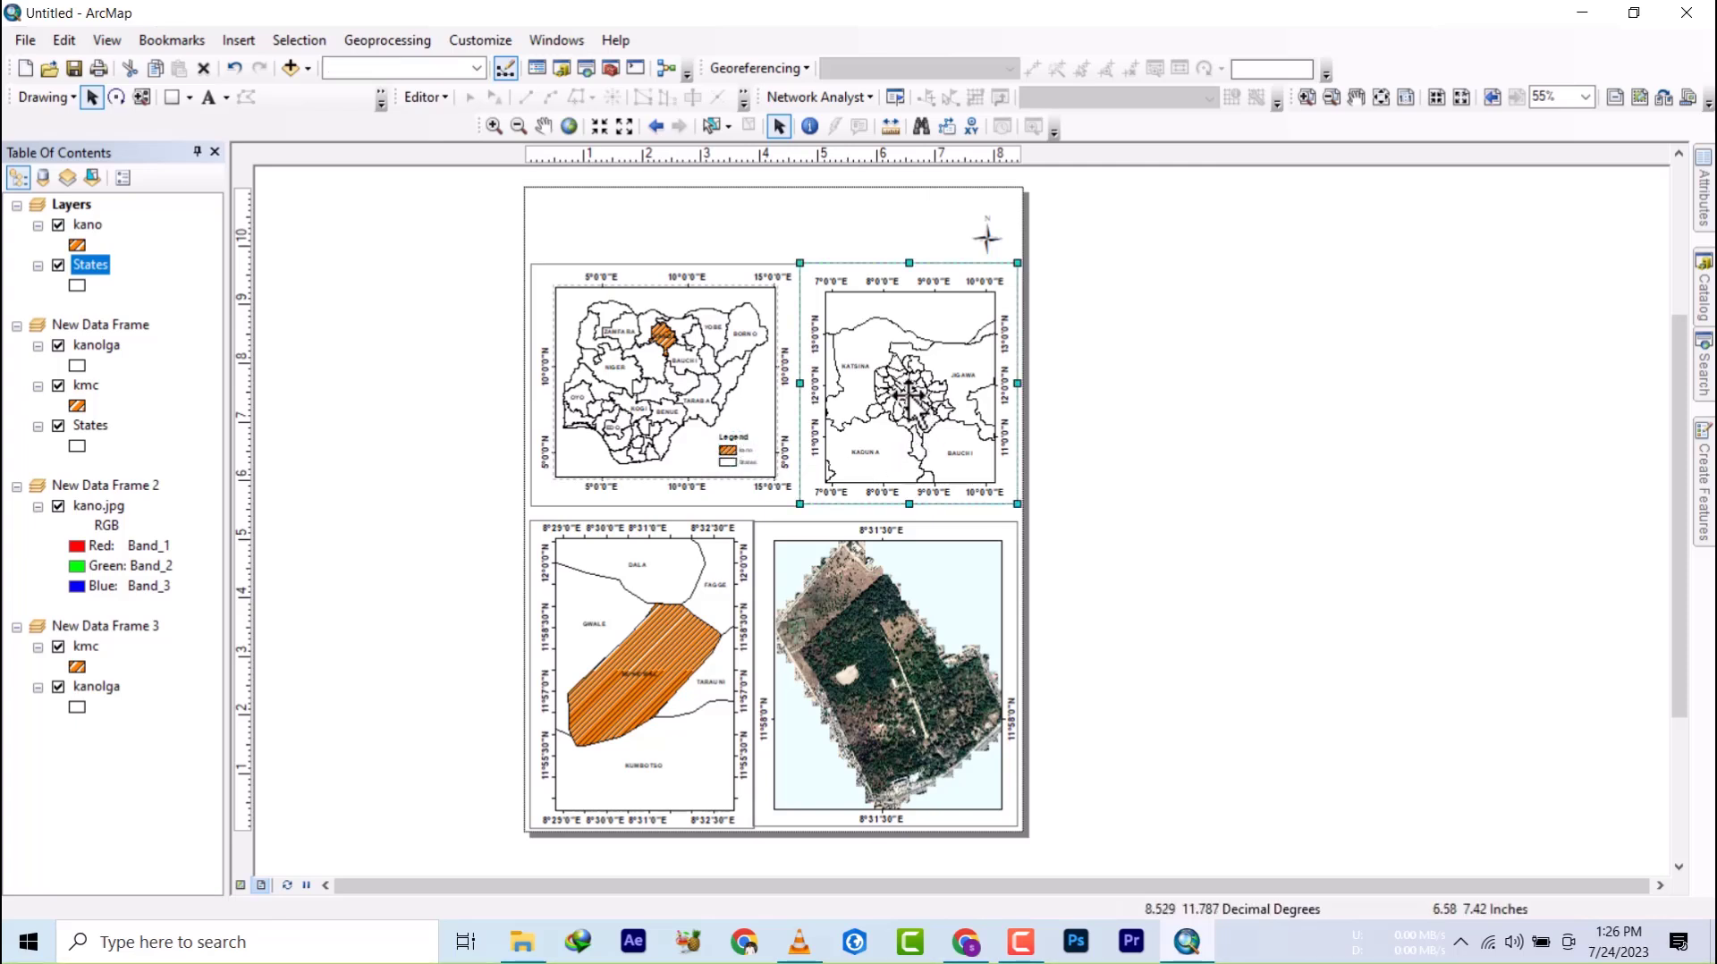
{"action": "left_click", "coordinate": [909, 396]}
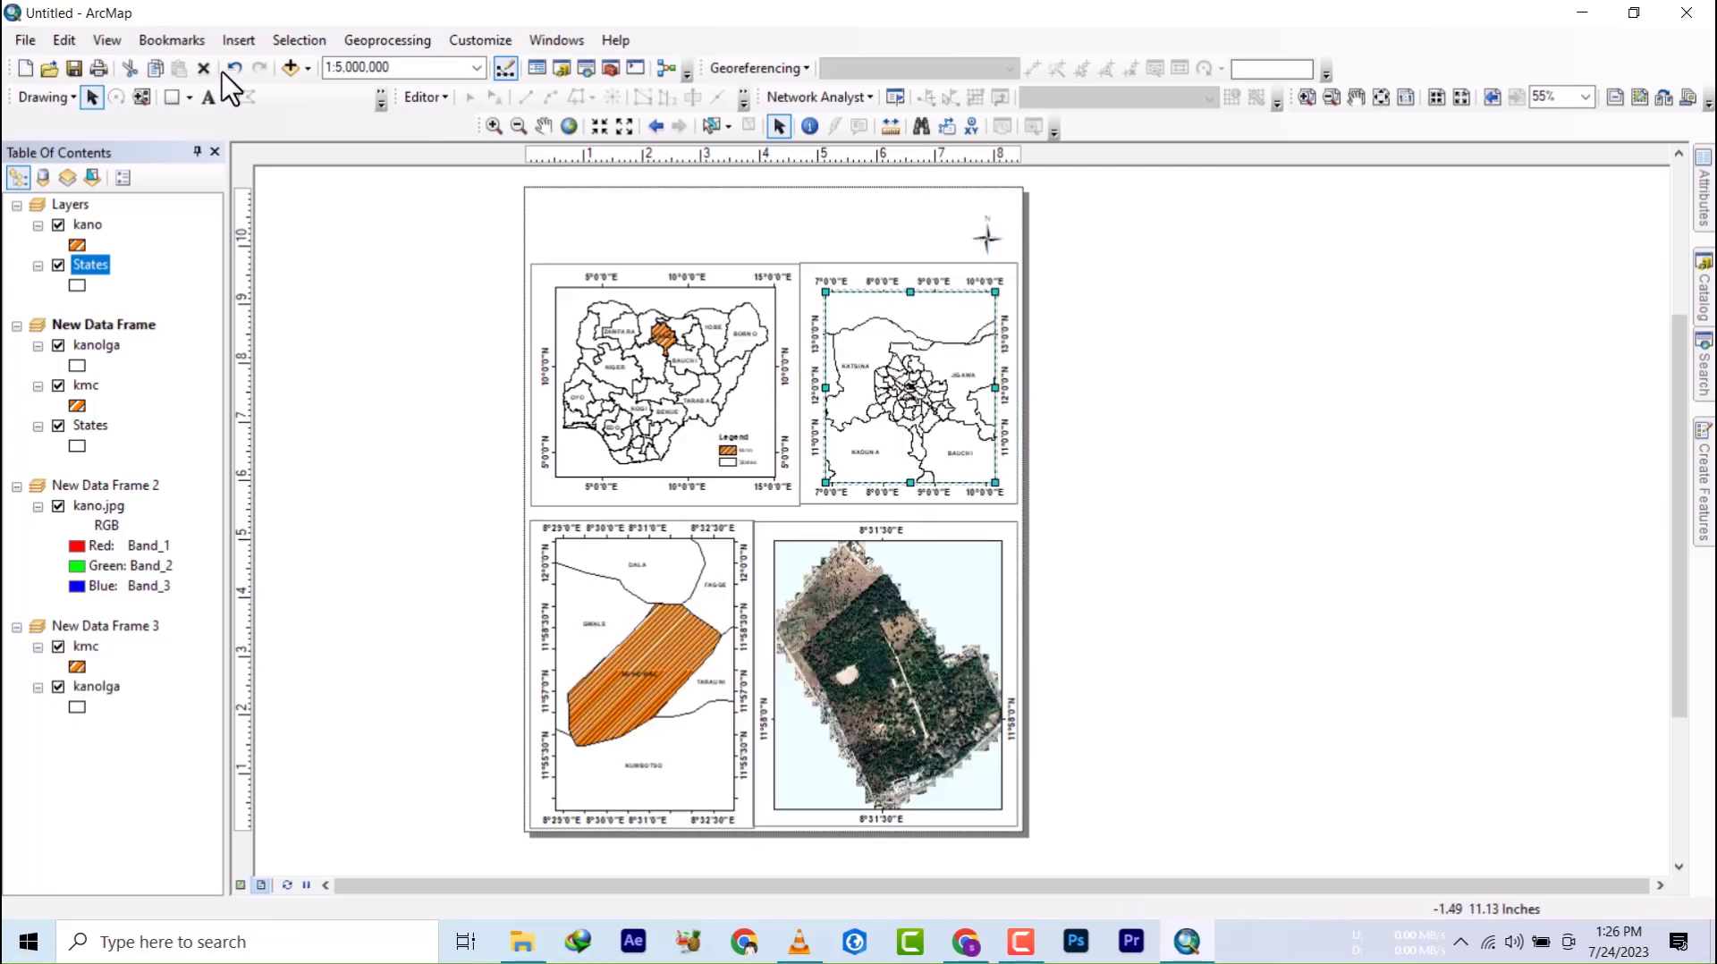
{"action": "left_click", "coordinate": [239, 41]}
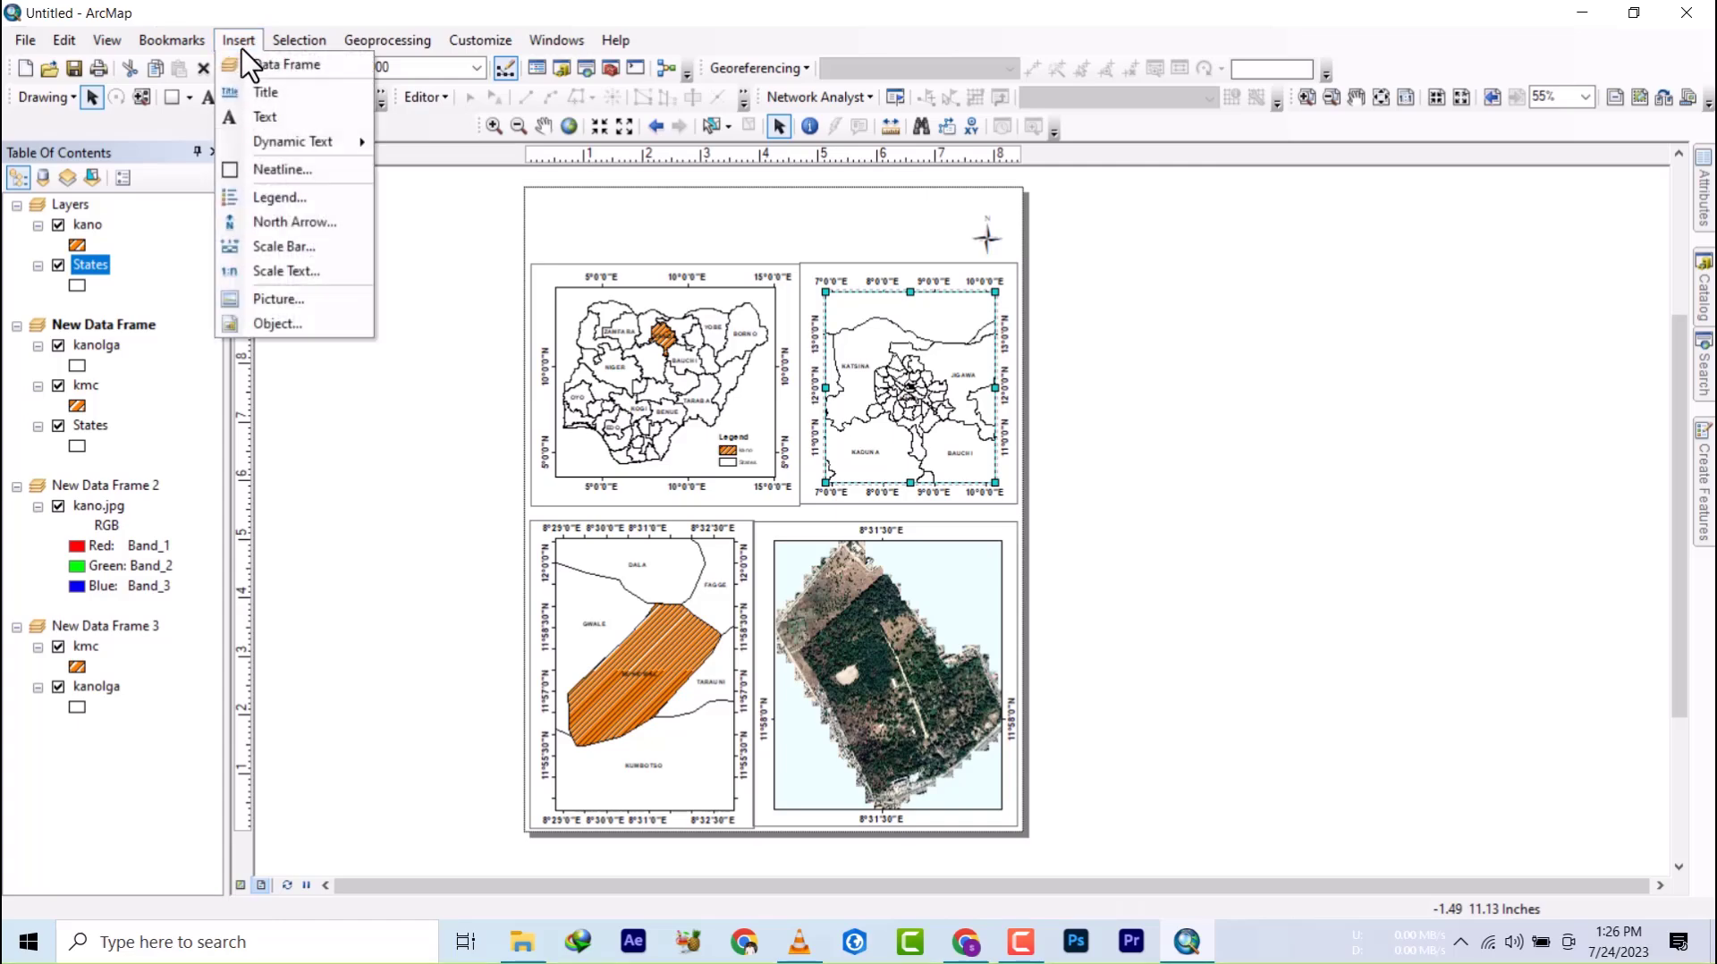
{"action": "left_click", "coordinate": [287, 198]}
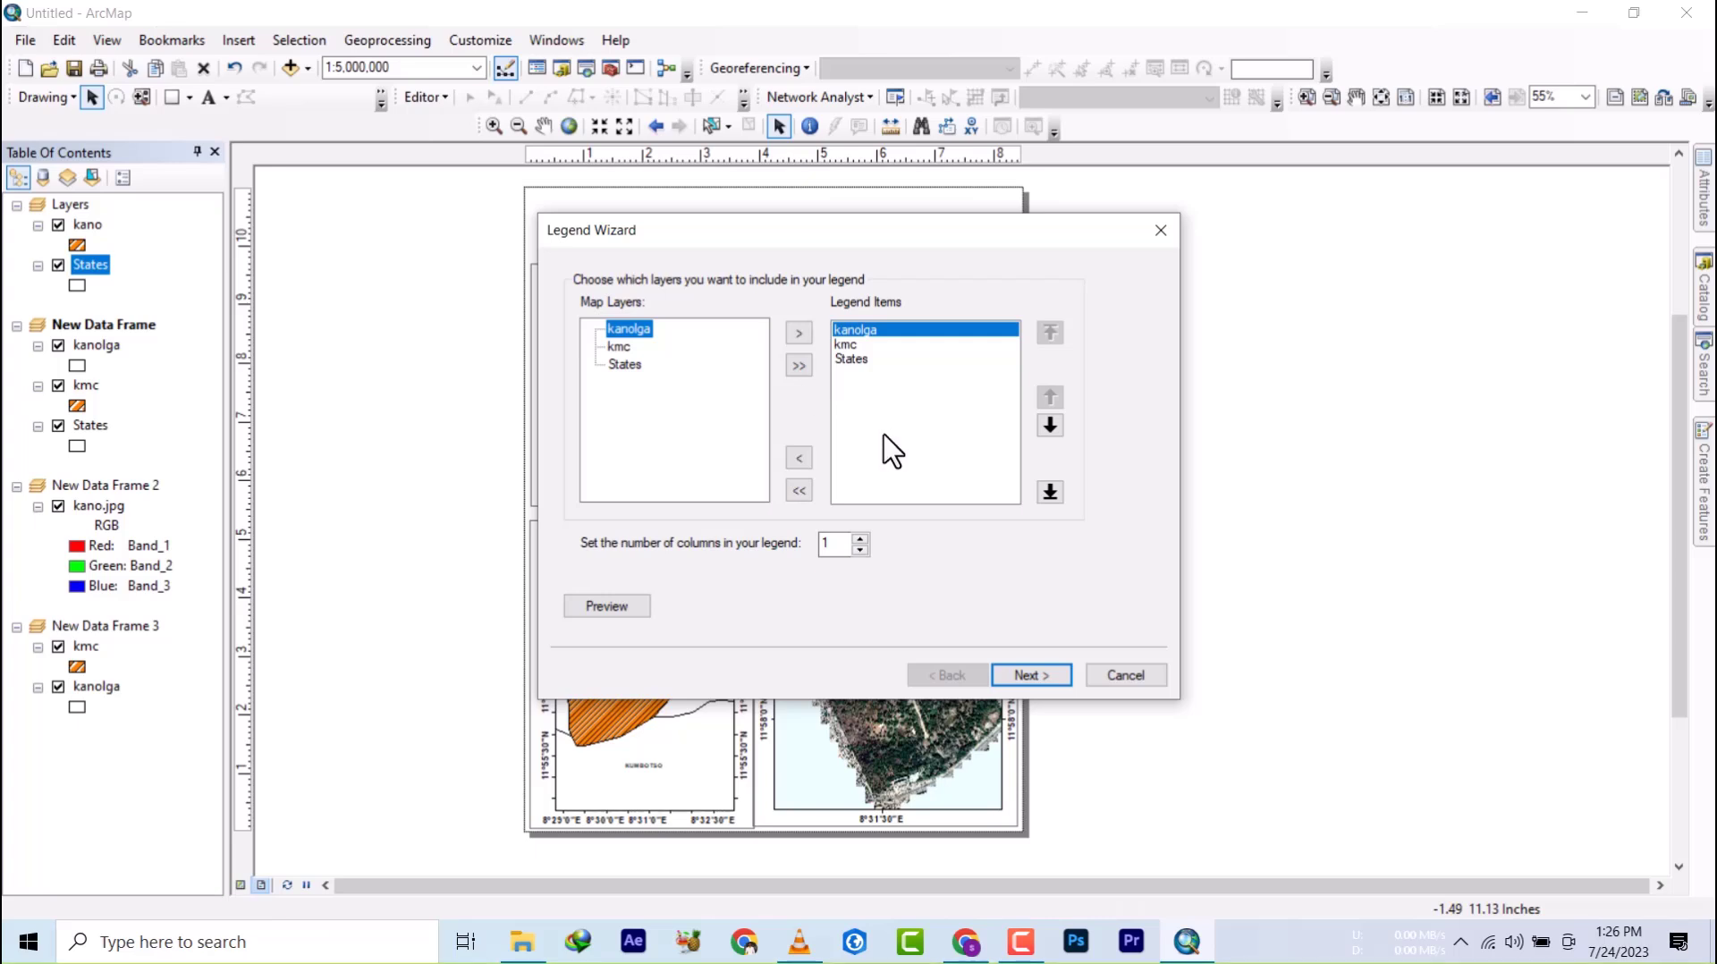
{"action": "left_click", "coordinate": [1003, 676]}
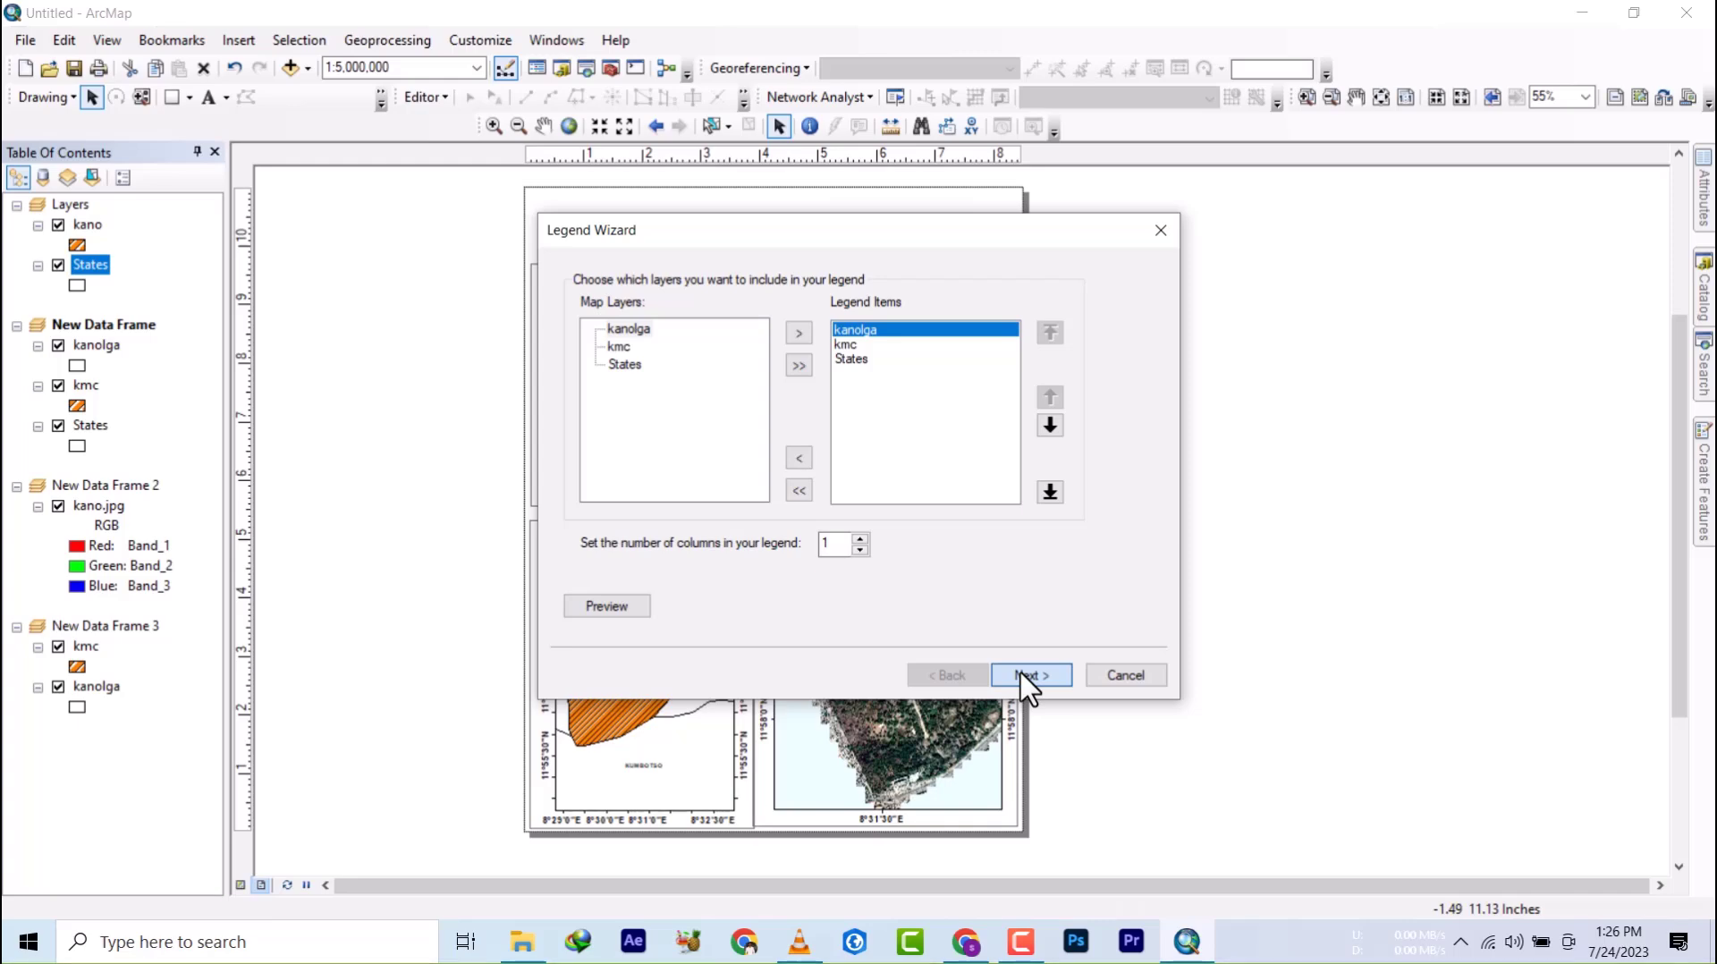
{"action": "left_click", "coordinate": [1030, 676]}
{"action": "left_click", "coordinate": [1030, 675]}
{"action": "left_click", "coordinate": [1030, 675]}
{"action": "left_click", "coordinate": [1031, 675]}
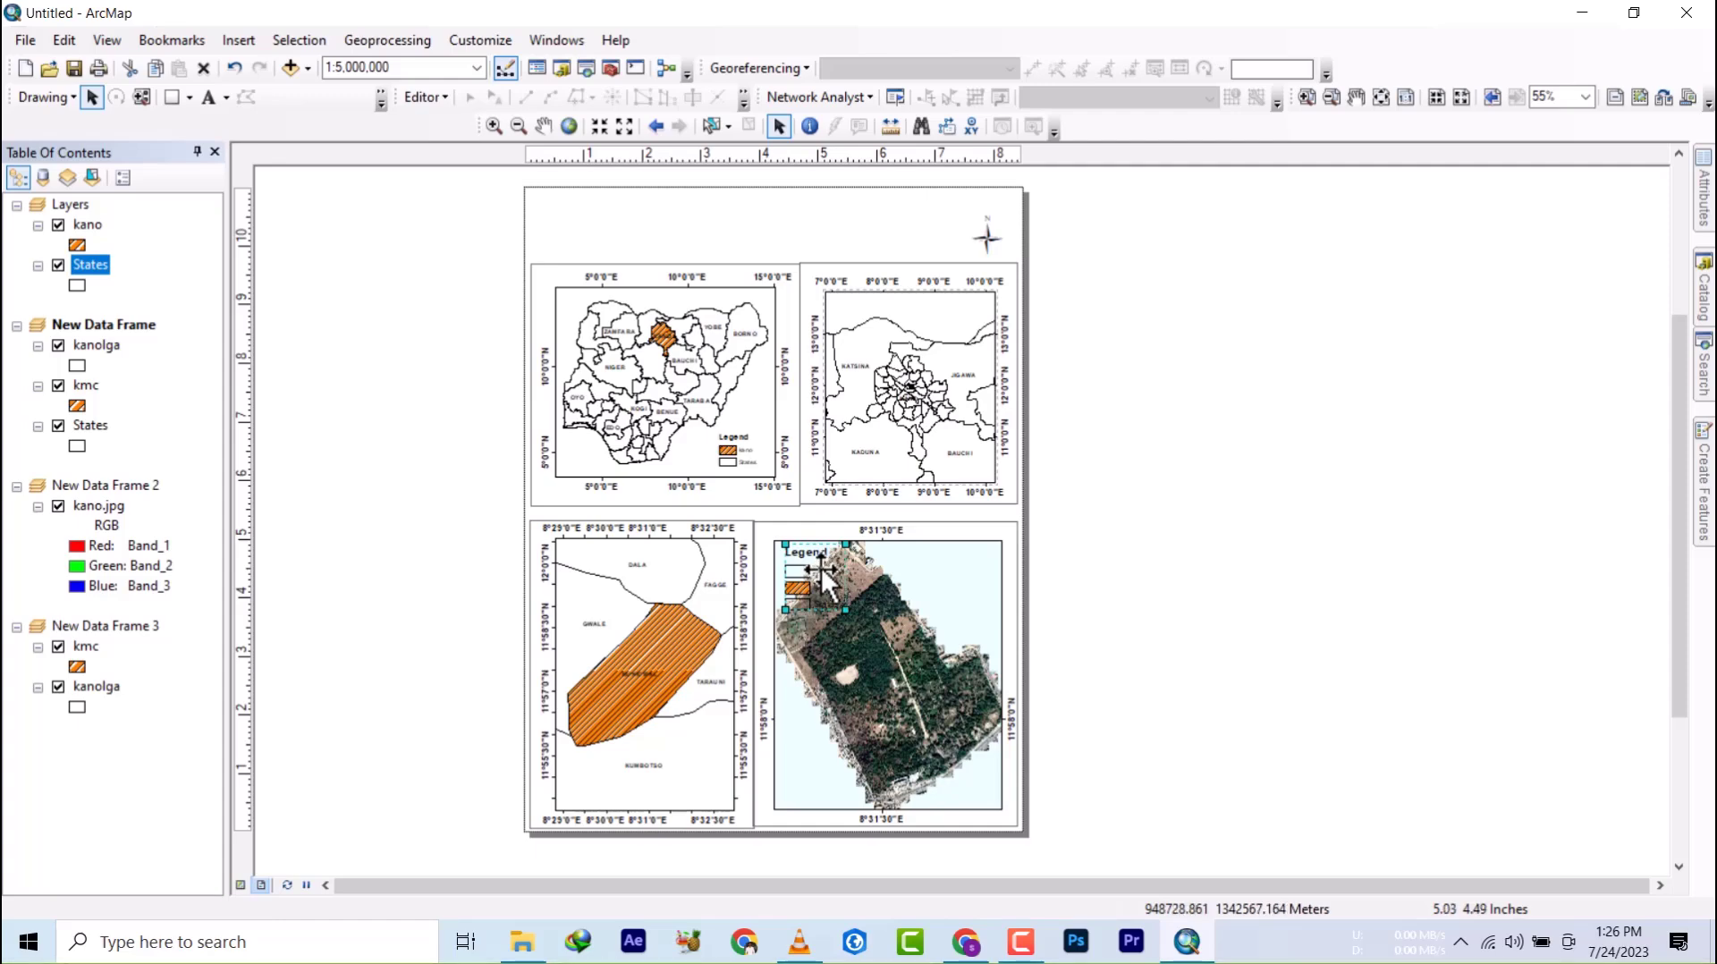
- Move the new legend onto the Kano map and shrink it to fit the map's upper-right corner
{"action": "left_click_drag", "start_coordinate": [821, 567], "coordinate": [948, 326]}
{"action": "scroll", "coordinate": [944, 293], "scroll_direction": "up", "scroll_amount": 5}
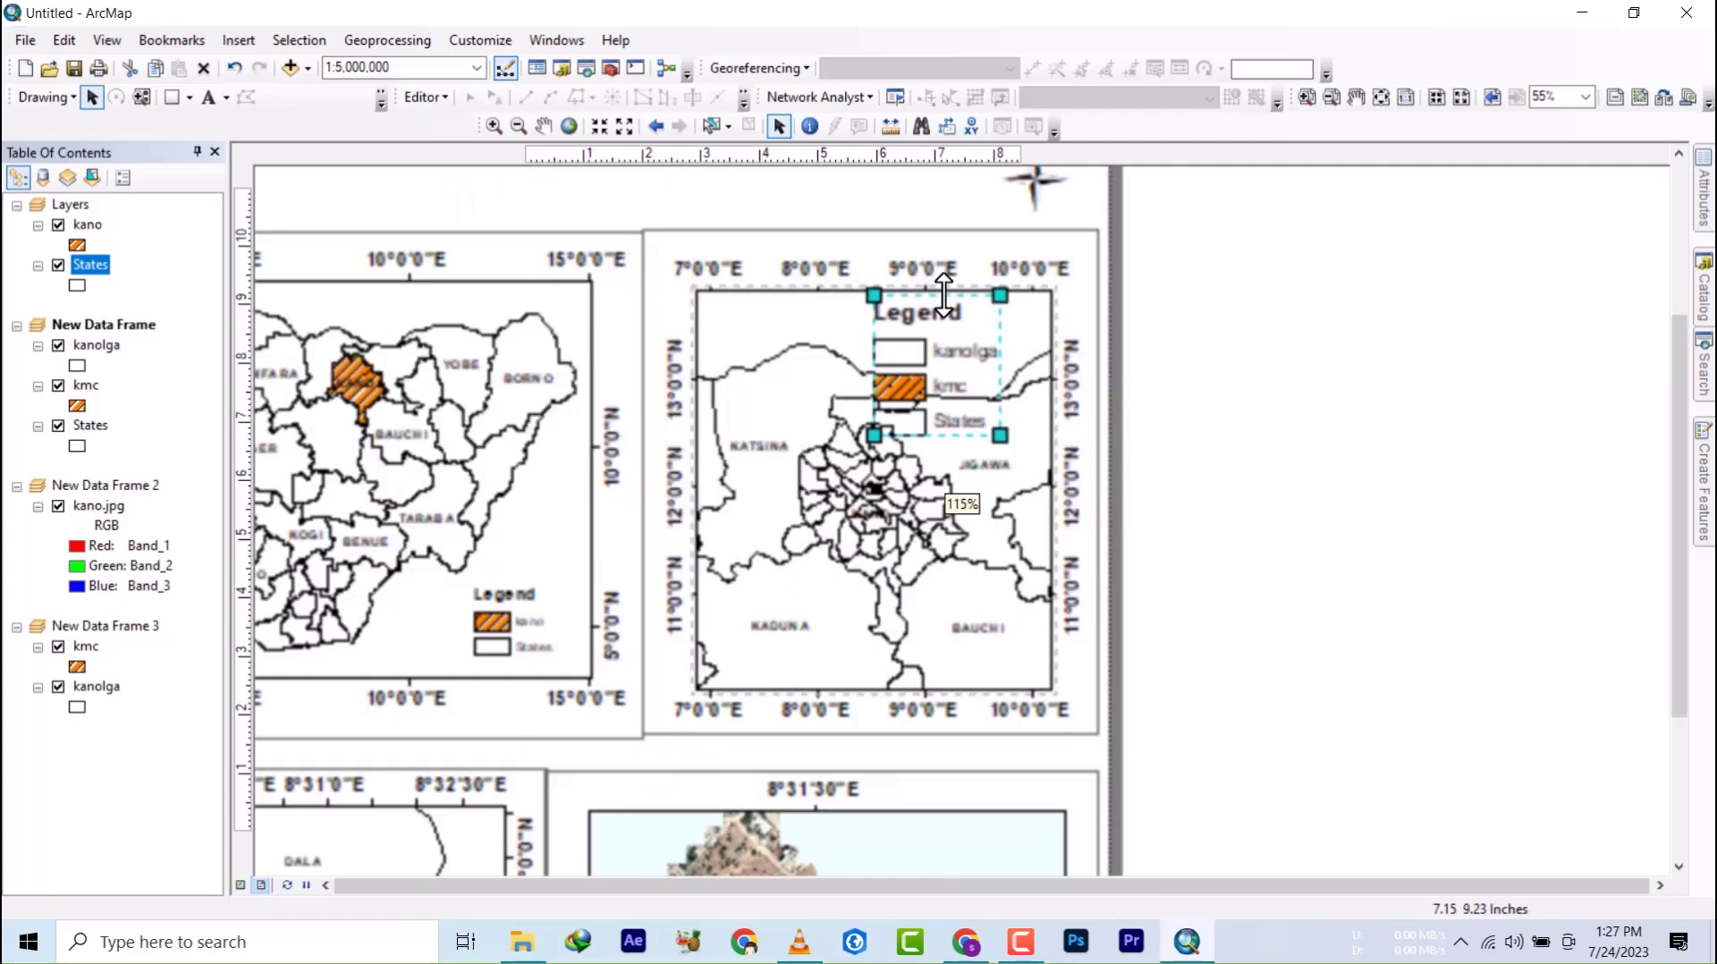
{"action": "scroll", "coordinate": [944, 292], "scroll_direction": "up", "scroll_amount": 5}
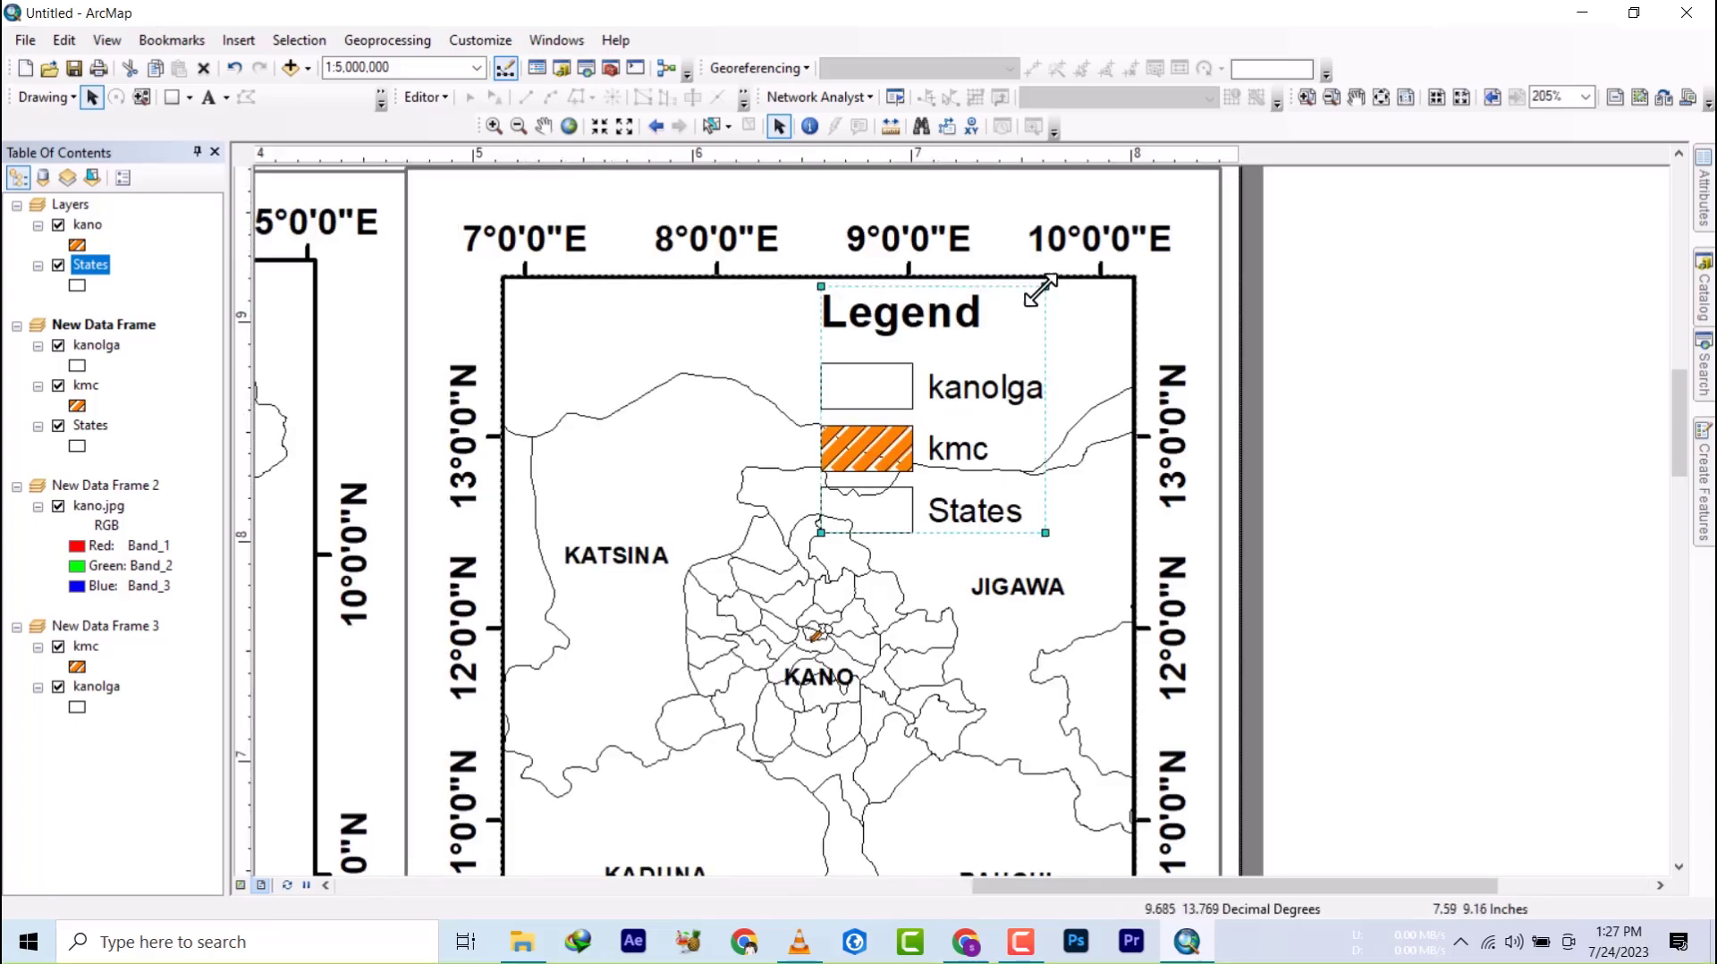
{"action": "left_click_drag", "start_coordinate": [874, 489], "coordinate": [993, 360]}
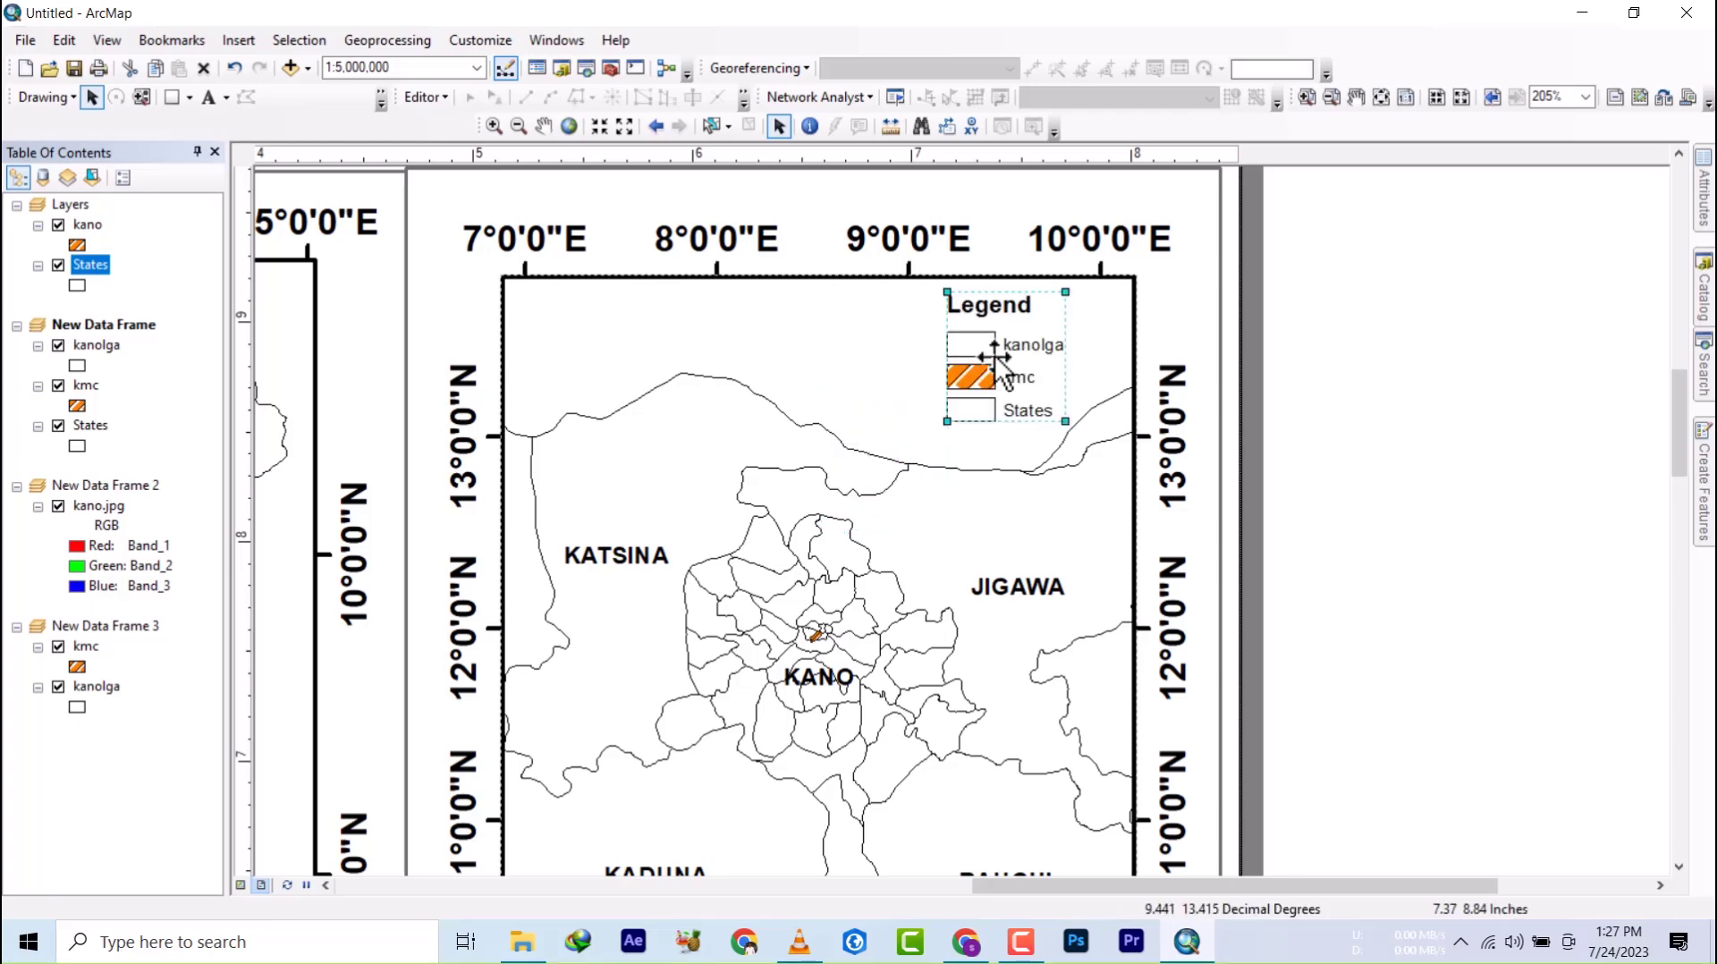
- Insert a legend listing kmc and kanolga for the Municipal map, shrunk and placed beside the KUMBOTSO label
{"action": "scroll", "coordinate": [844, 324], "scroll_direction": "down", "scroll_amount": 5}
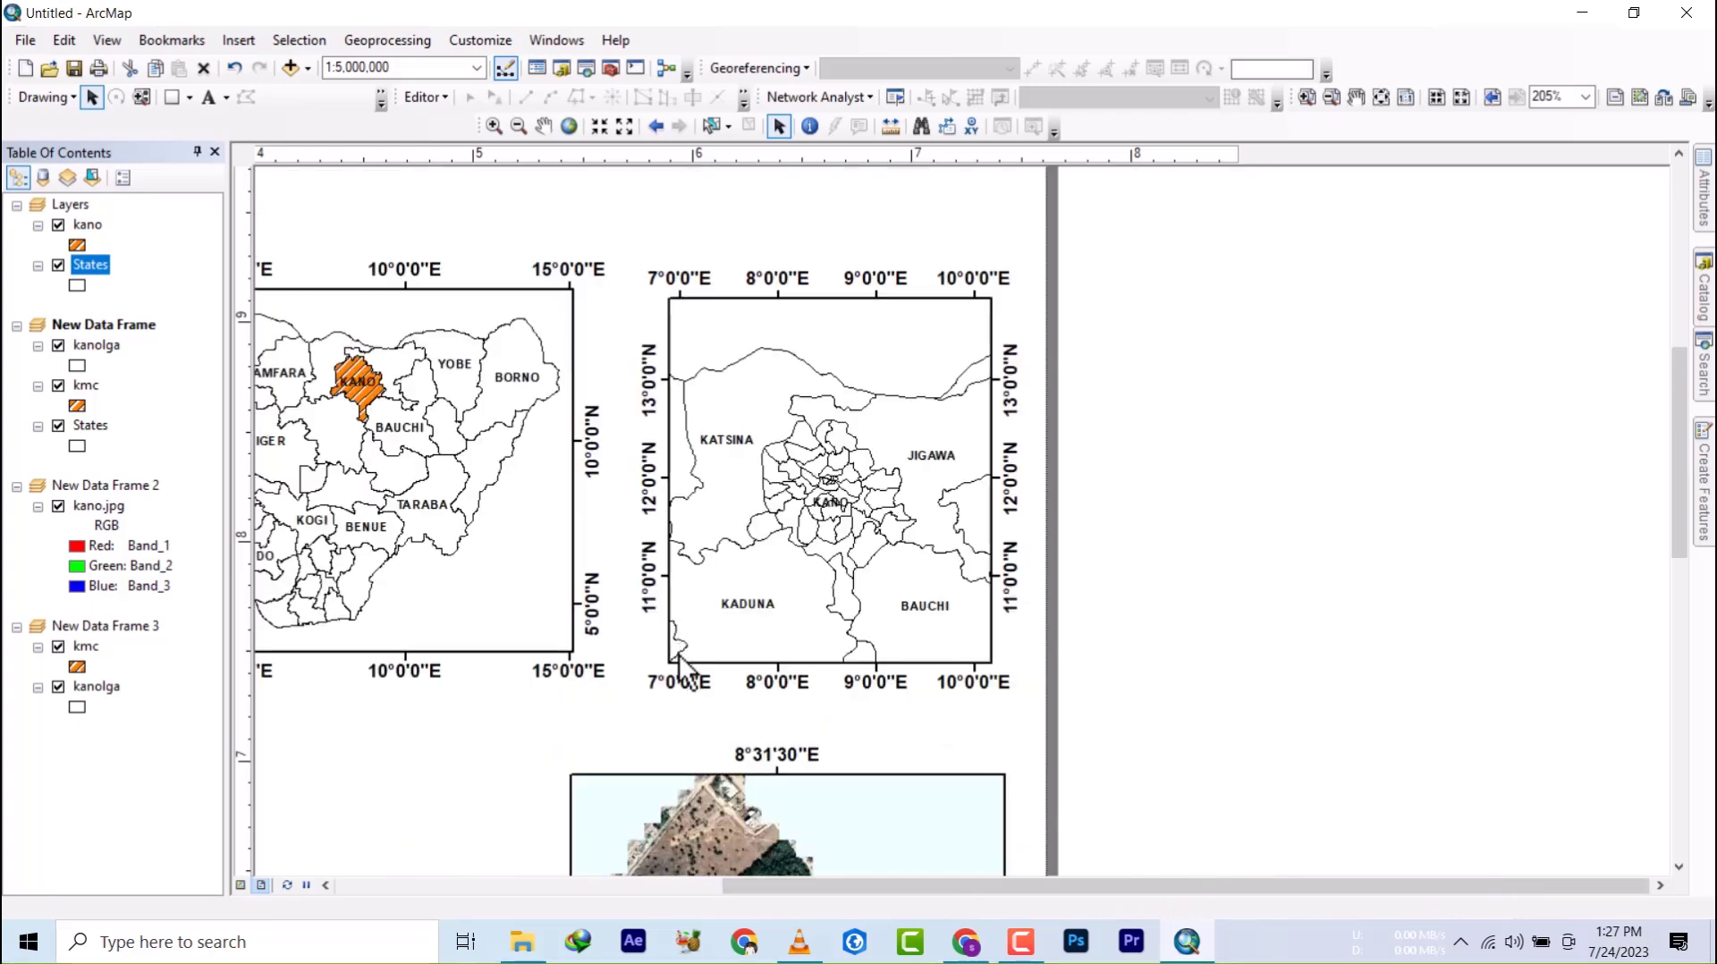
{"action": "left_click_drag", "start_coordinate": [706, 673], "coordinate": [980, 442]}
{"action": "left_click_drag", "start_coordinate": [633, 741], "coordinate": [698, 501]}
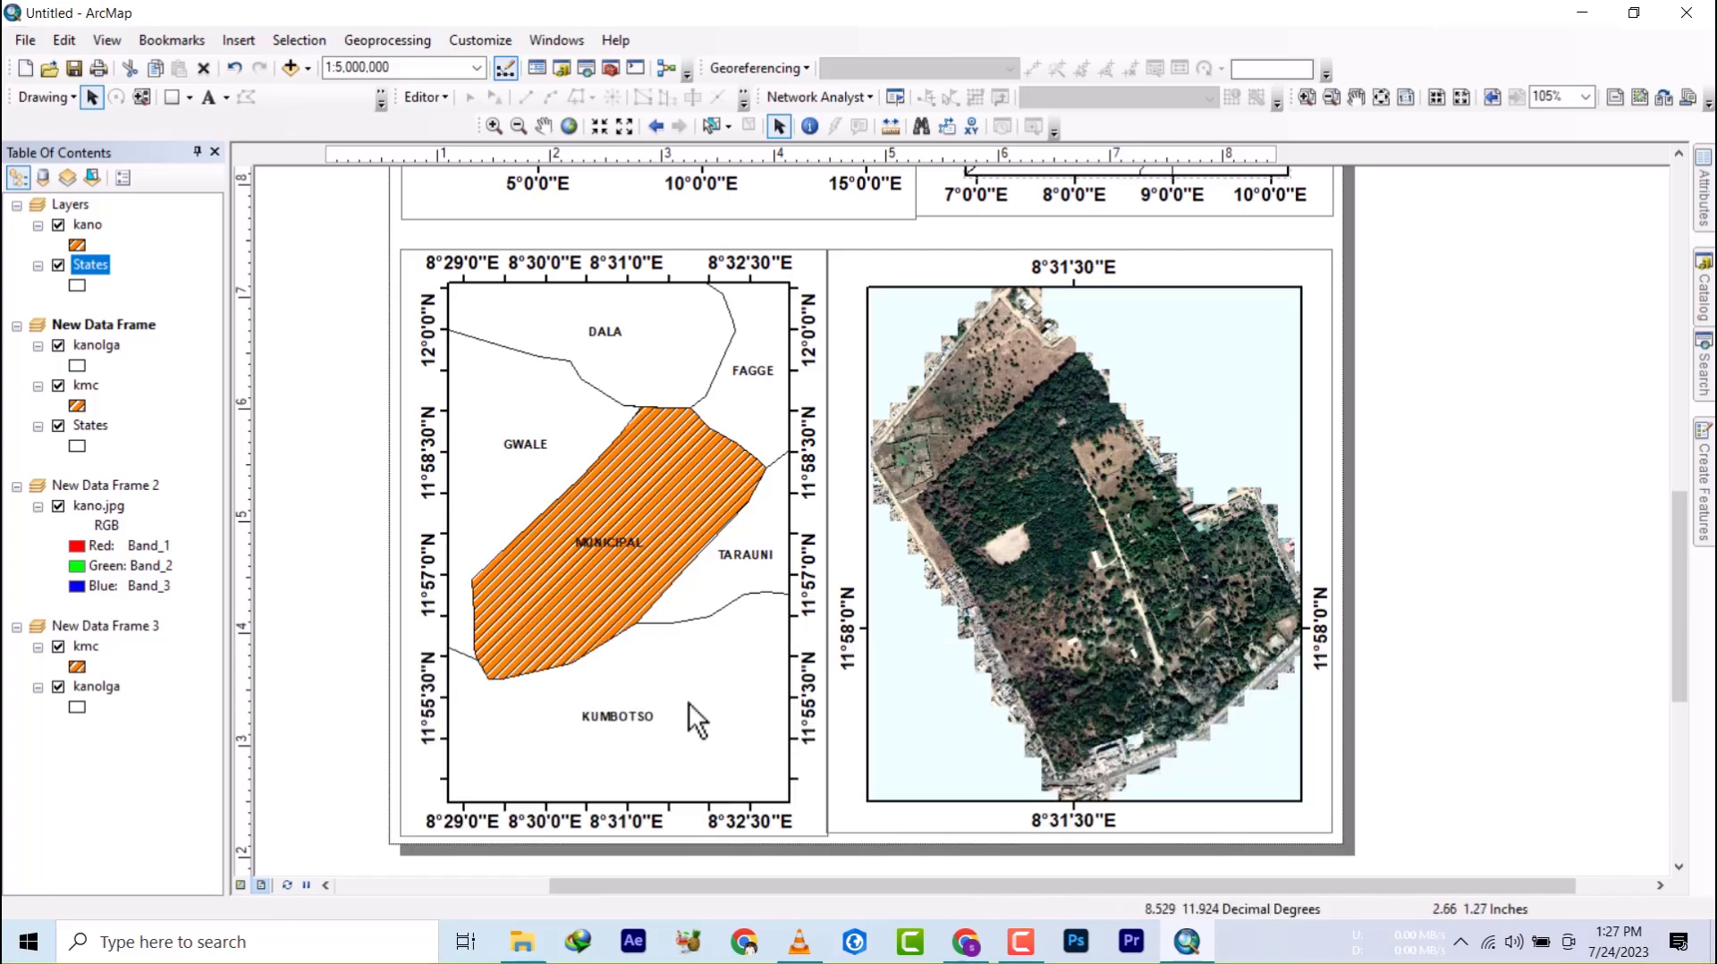
{"action": "left_click", "coordinate": [688, 701]}
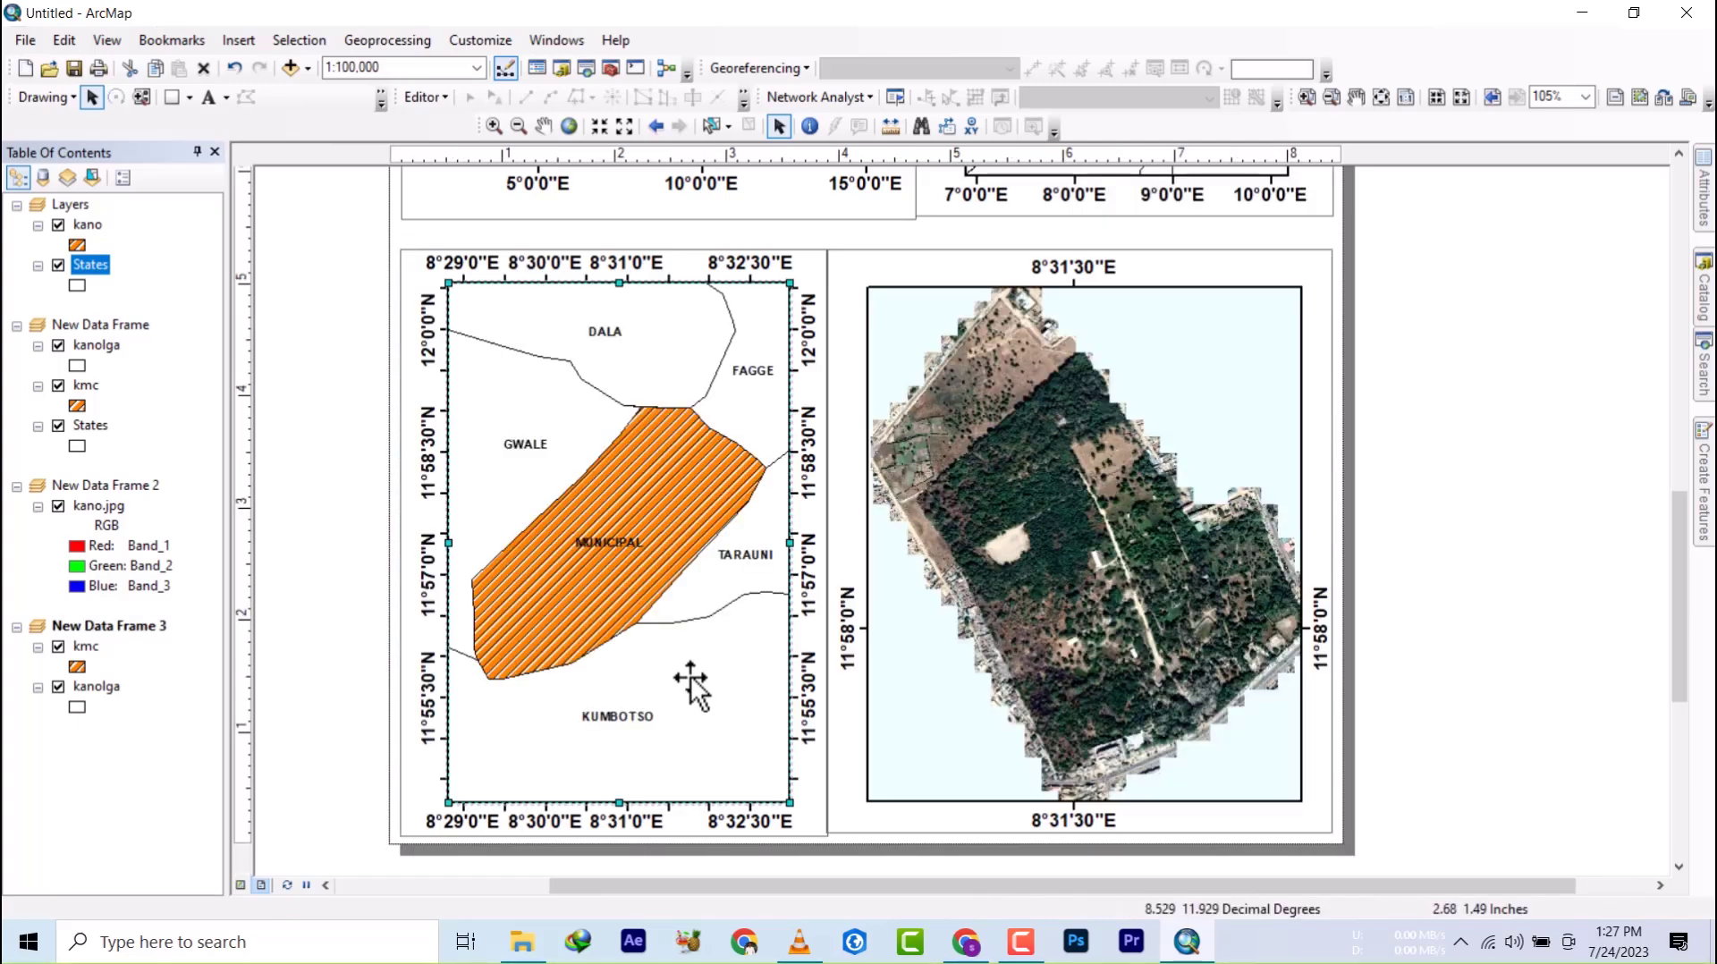
{"action": "left_click", "coordinate": [238, 40]}
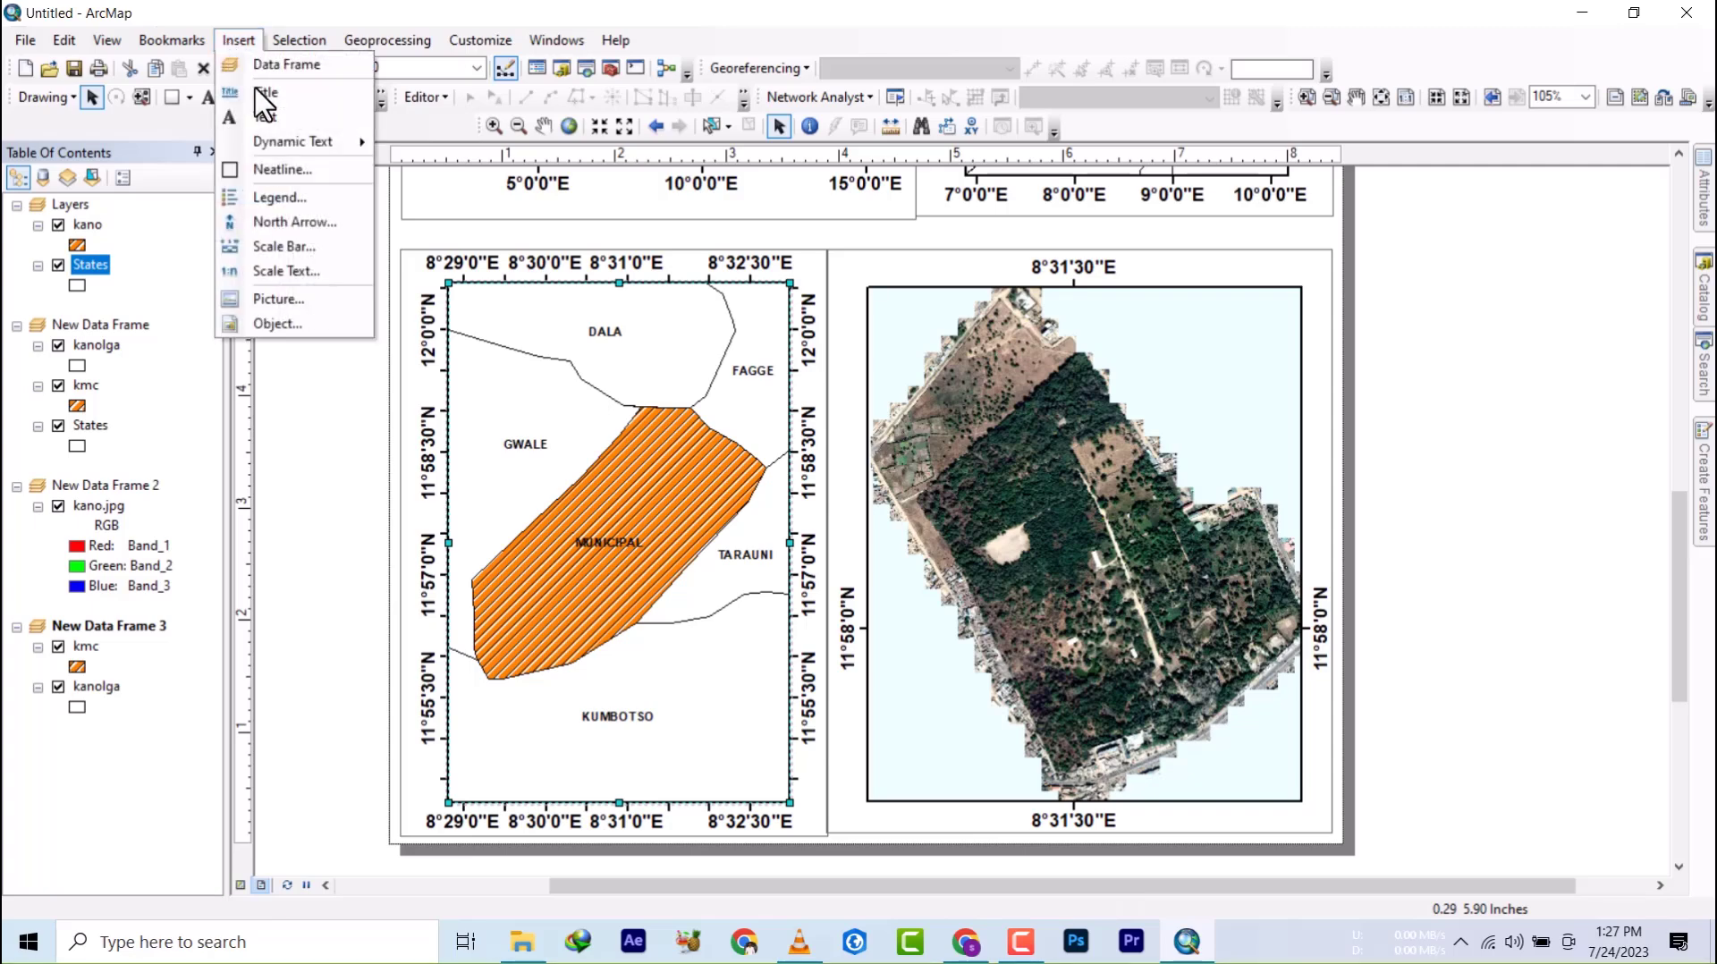
{"action": "left_click", "coordinate": [282, 198]}
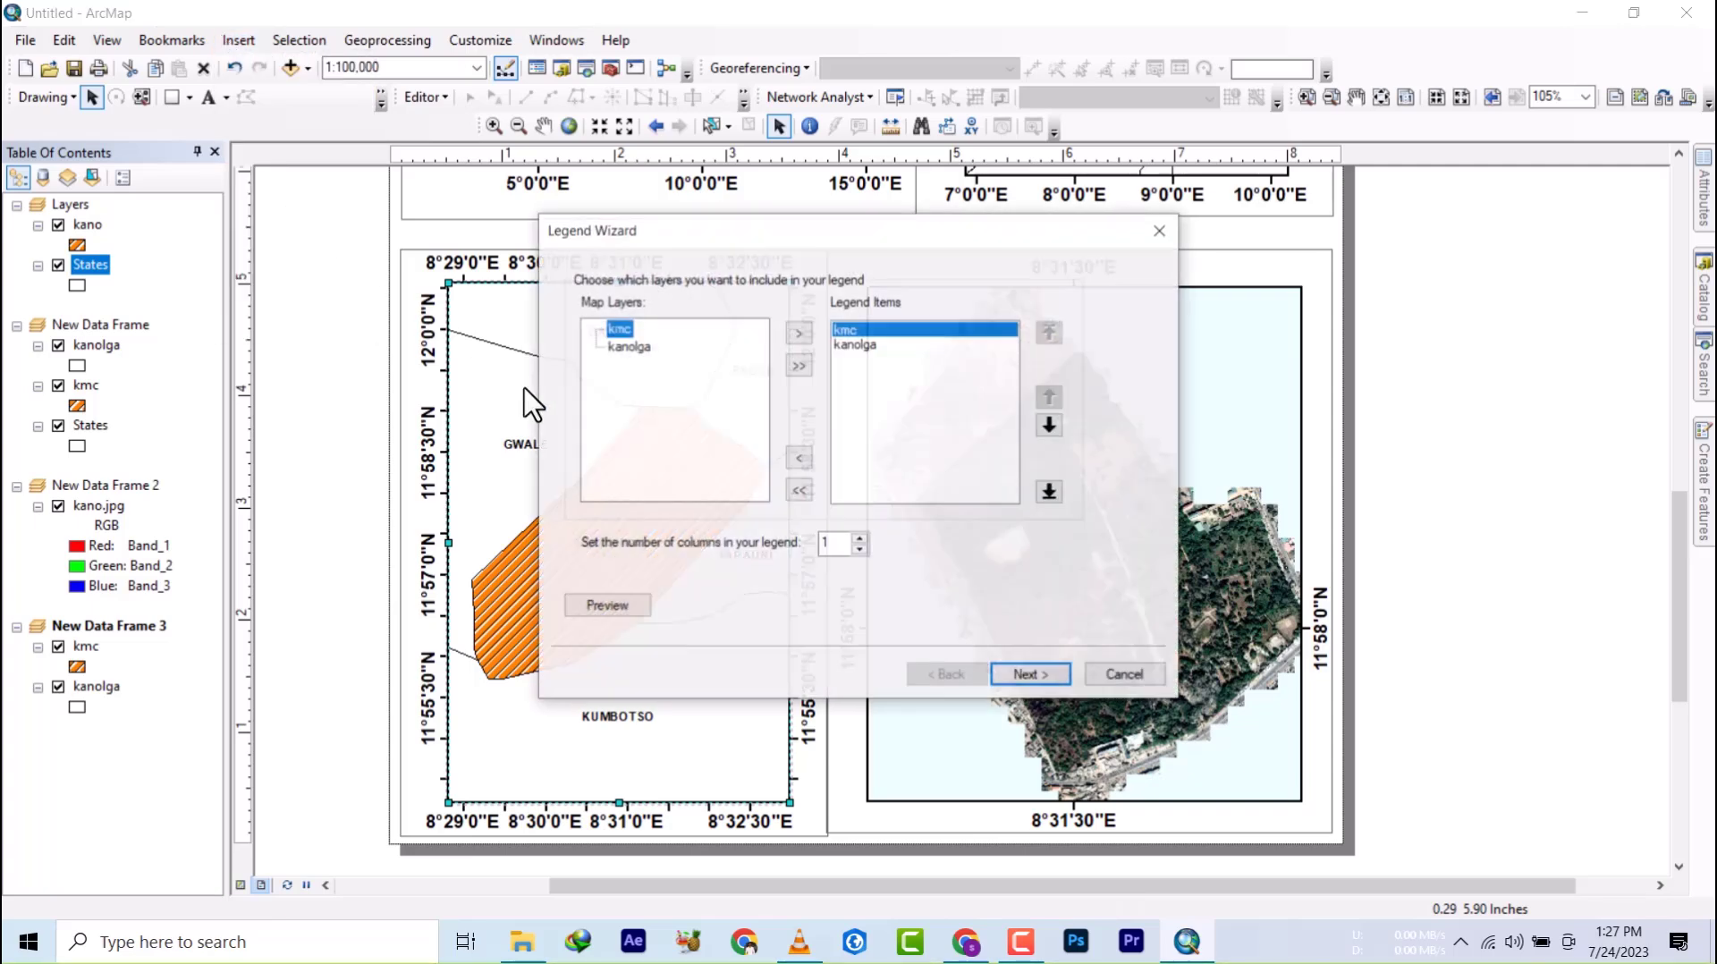
{"action": "left_click", "coordinate": [1037, 679]}
{"action": "left_click", "coordinate": [1026, 676]}
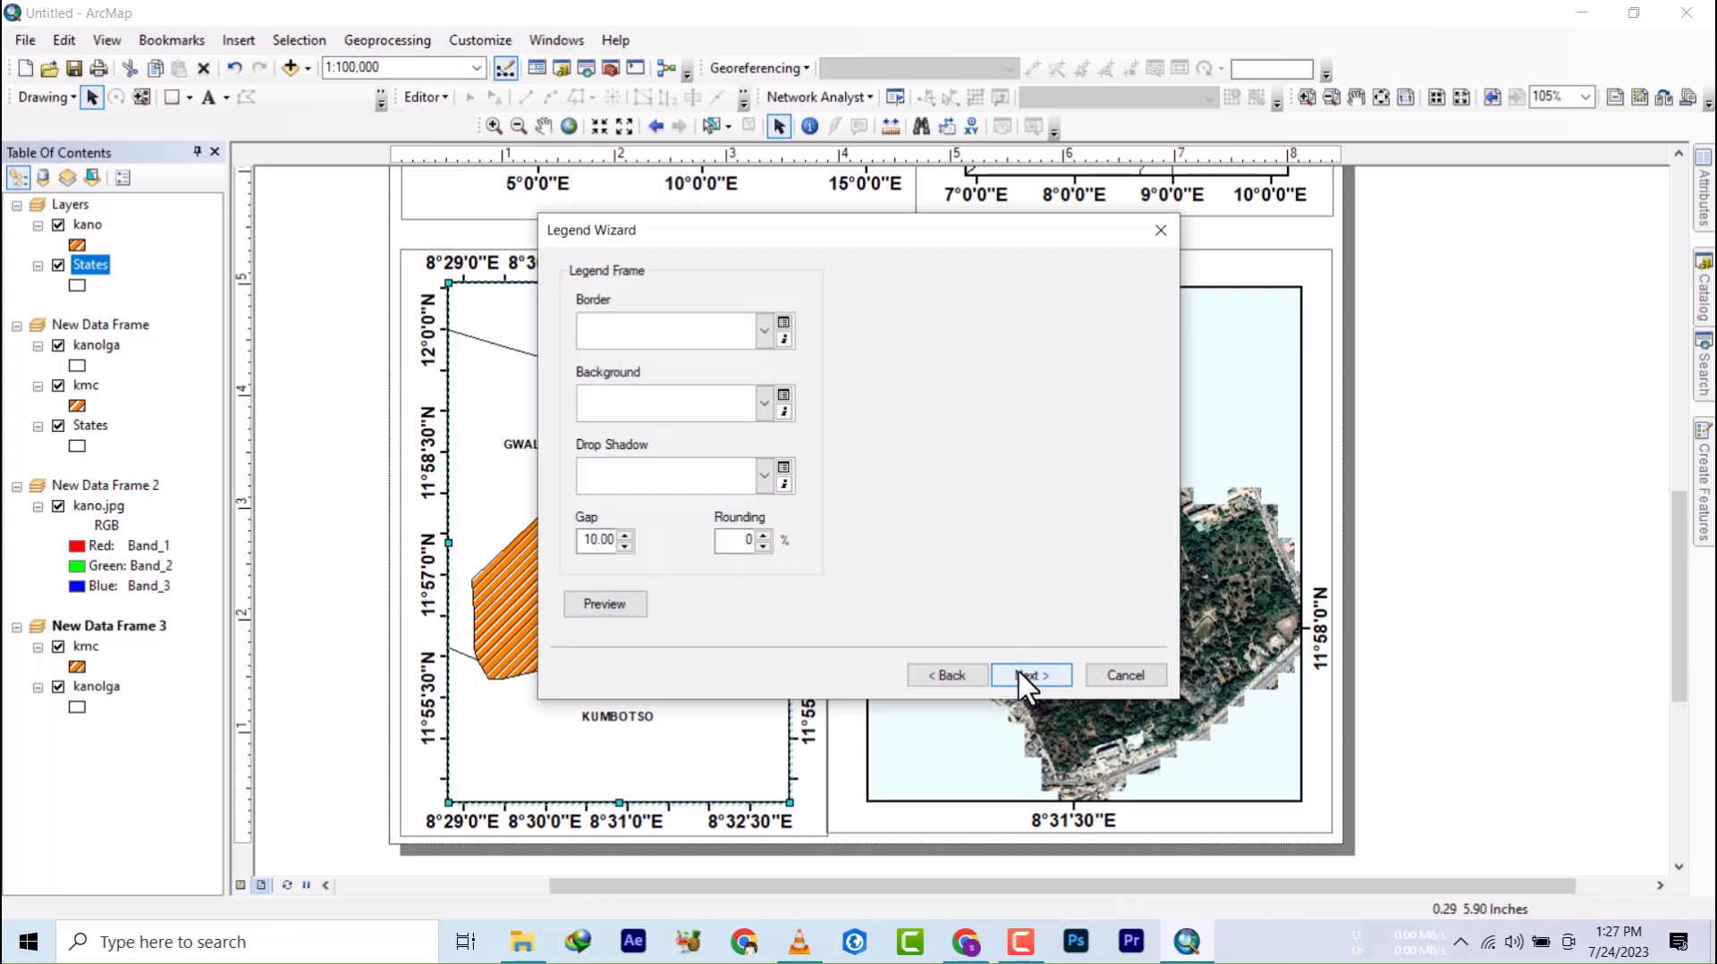
{"action": "left_click", "coordinate": [1027, 676]}
{"action": "left_click", "coordinate": [1026, 676]}
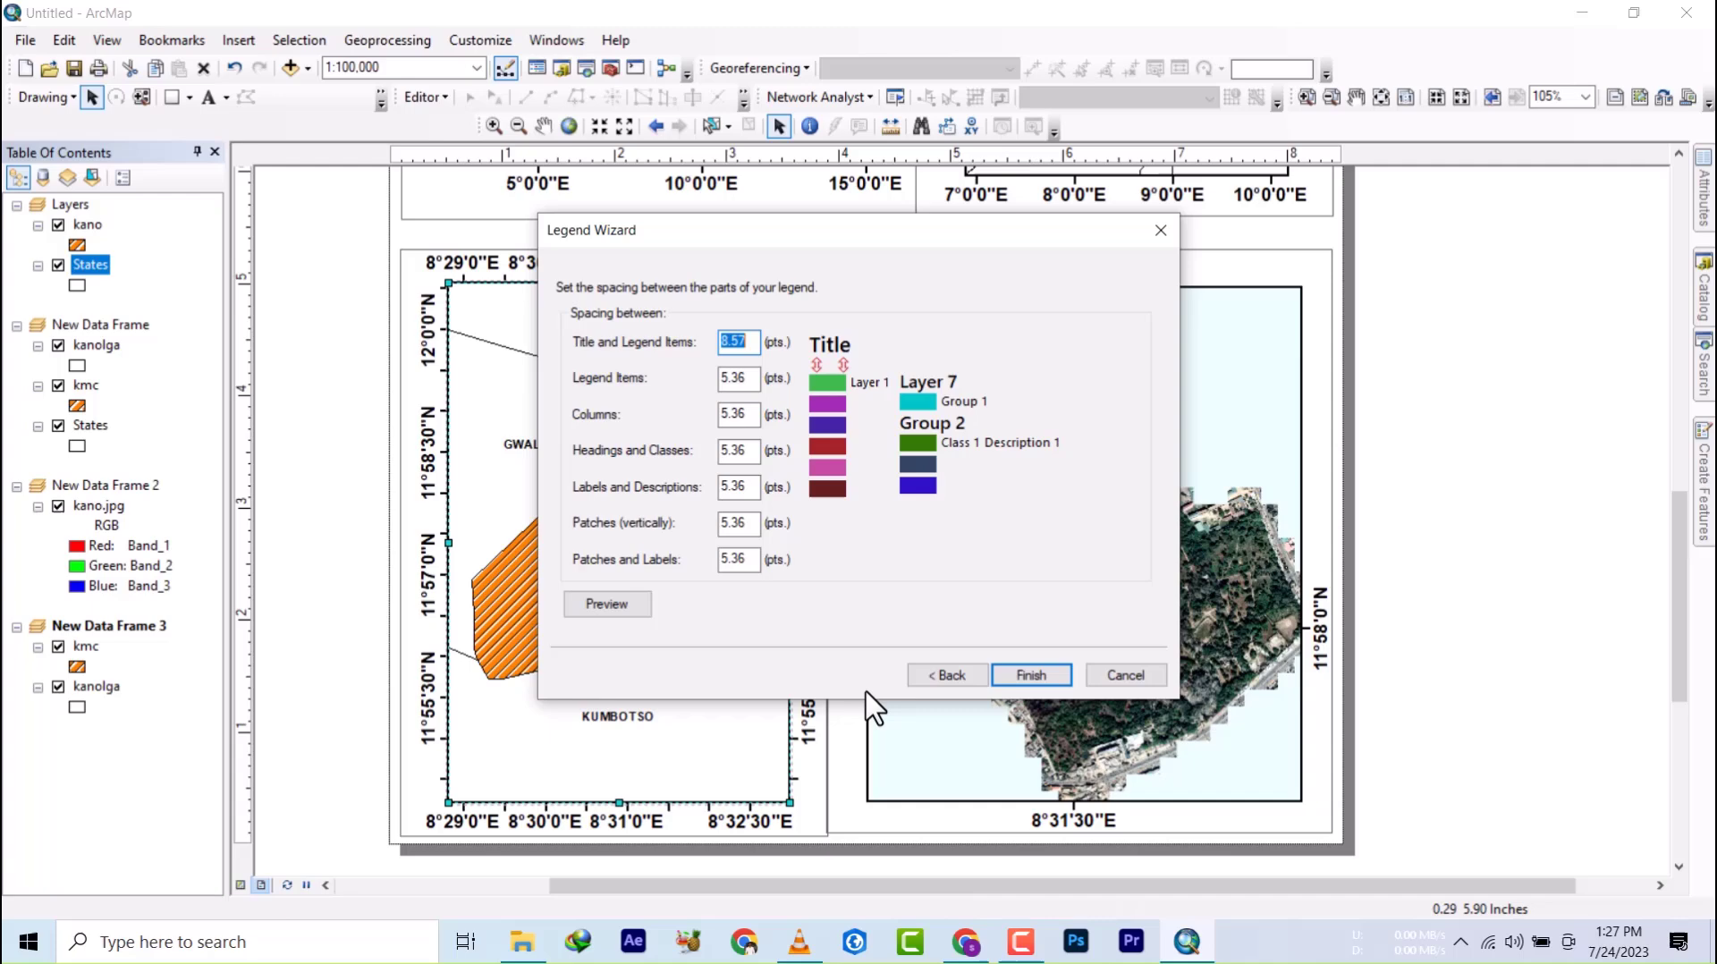
{"action": "left_click", "coordinate": [1031, 675]}
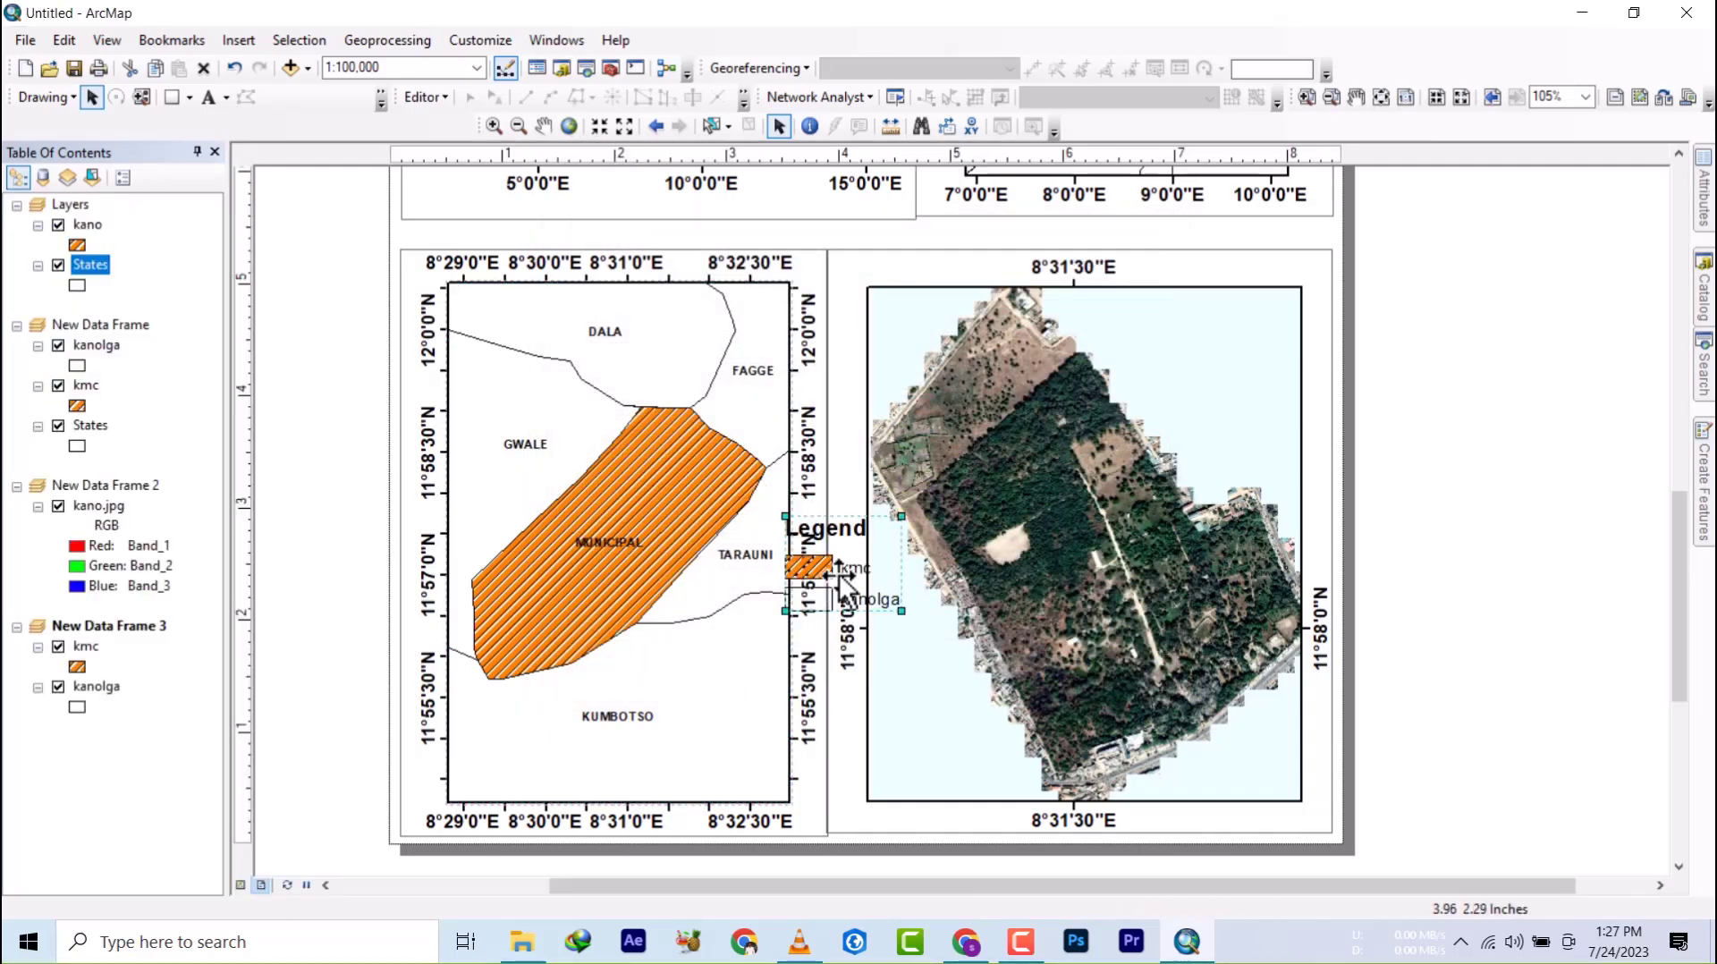
{"action": "left_click_drag", "start_coordinate": [843, 581], "coordinate": [737, 691]}
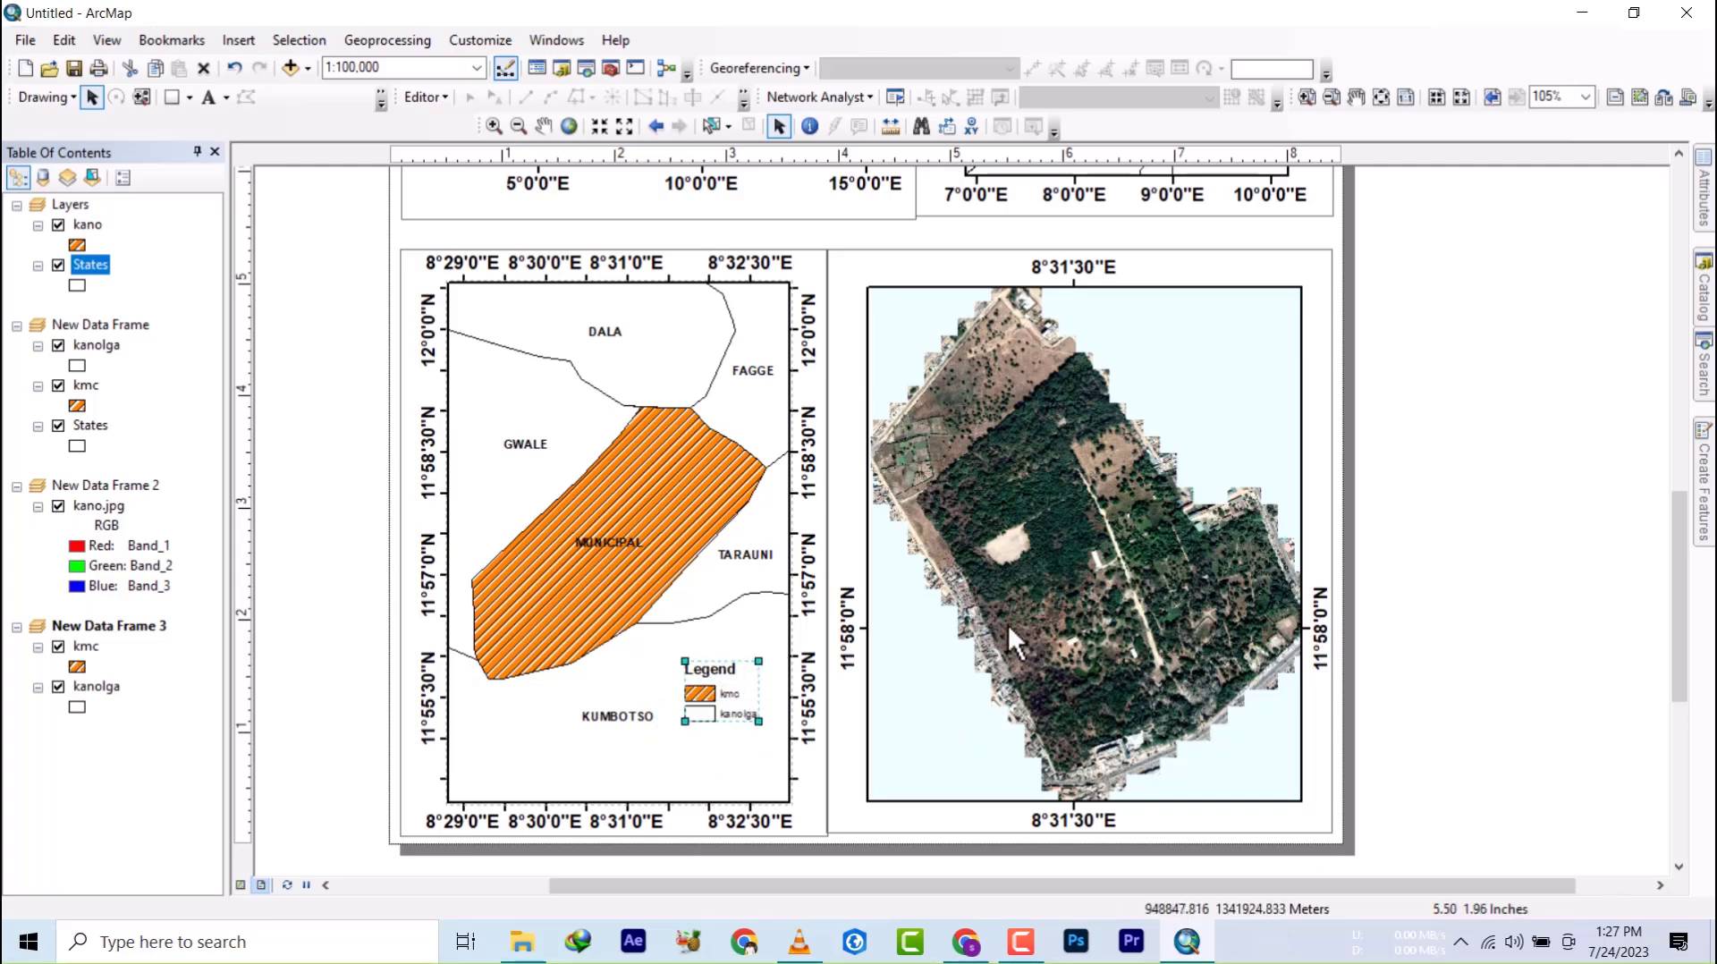
{"action": "scroll", "coordinate": [1007, 624], "scroll_direction": "up", "scroll_amount": 2}
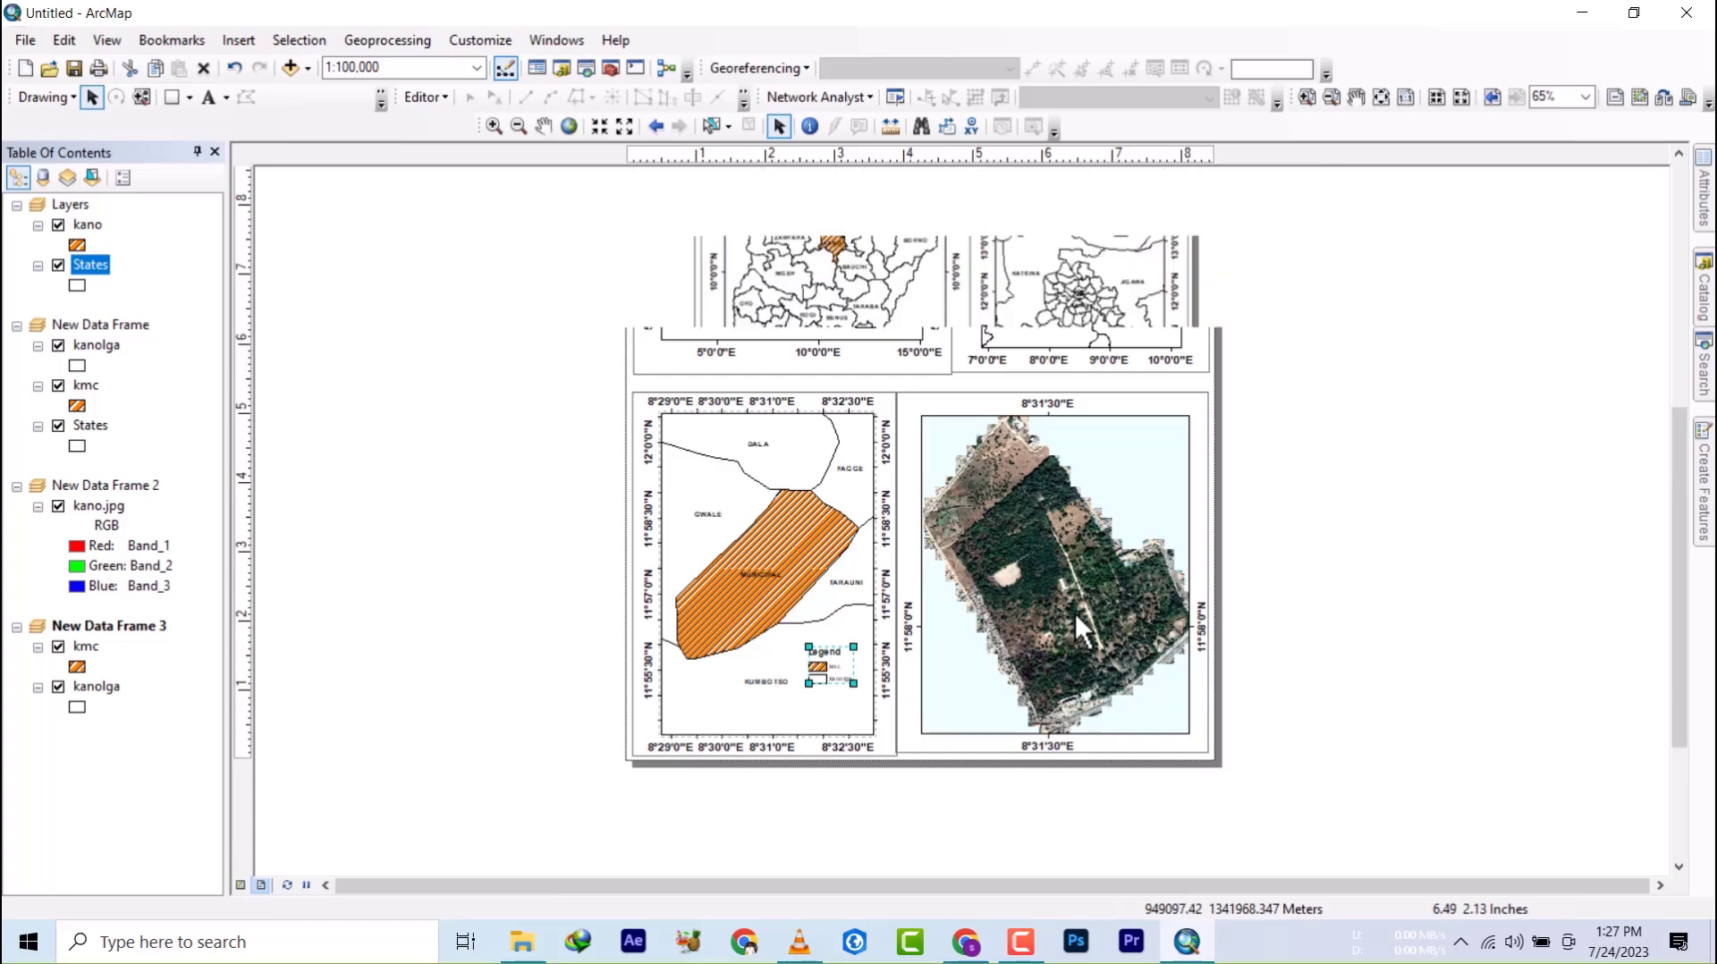
{"action": "scroll", "coordinate": [1075, 613], "scroll_direction": "up", "scroll_amount": 2}
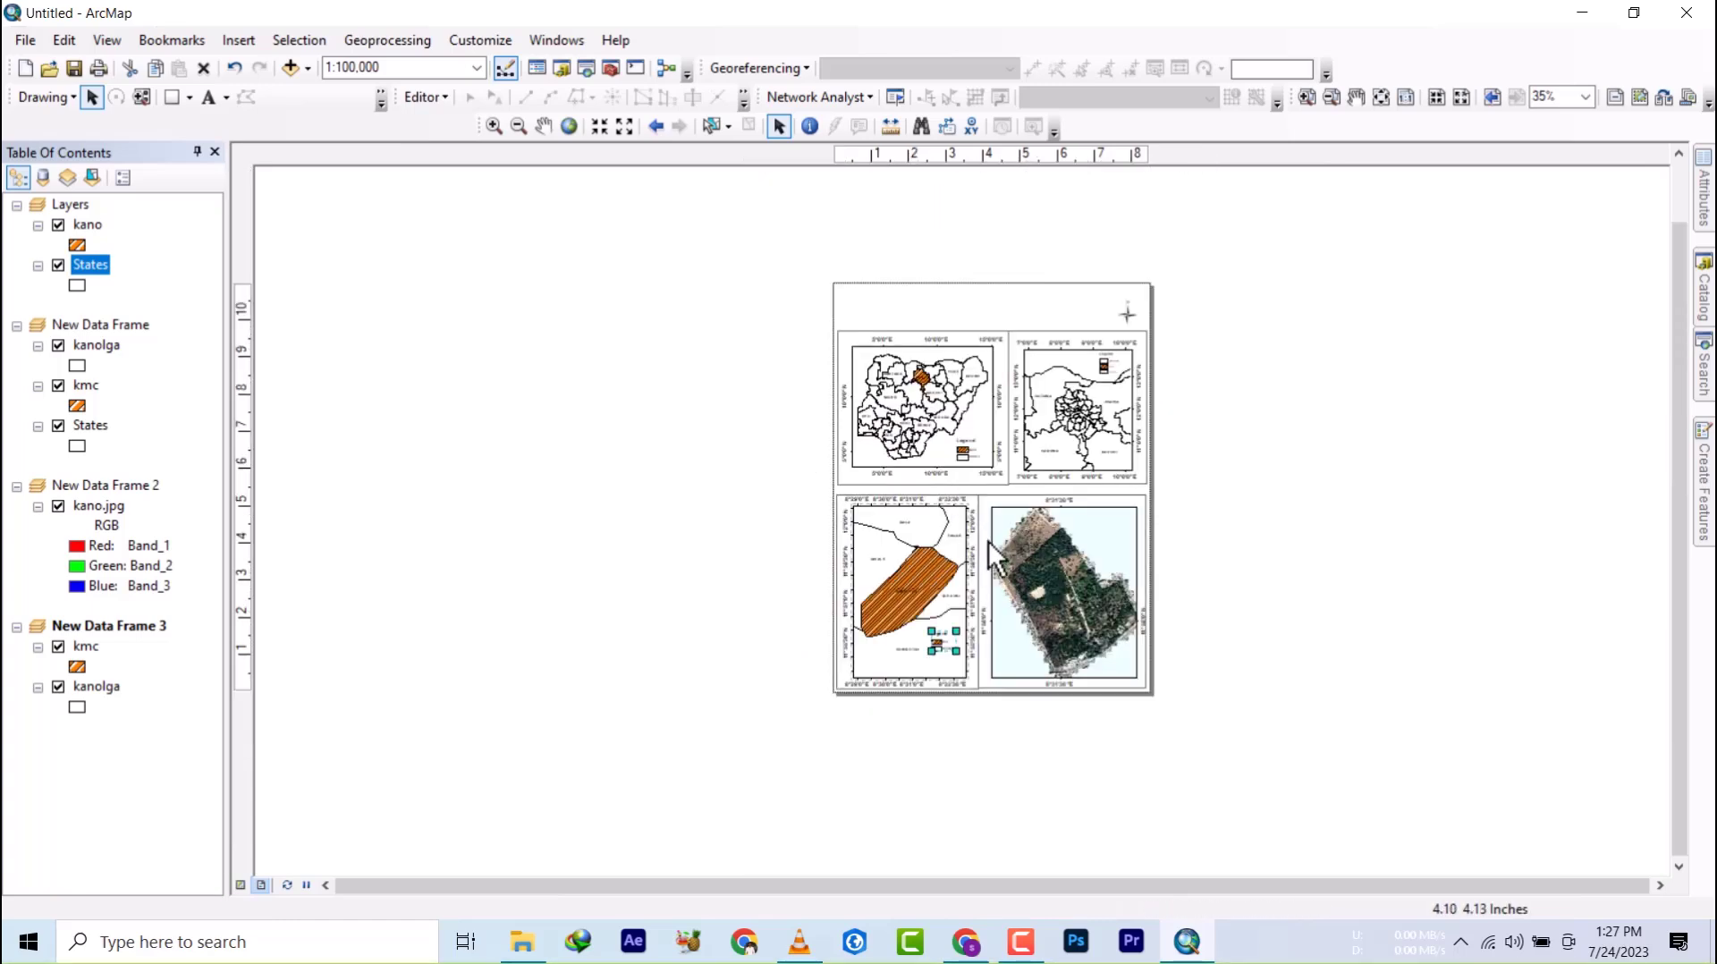
{"action": "left_click_drag", "start_coordinate": [1053, 517], "coordinate": [760, 604]}
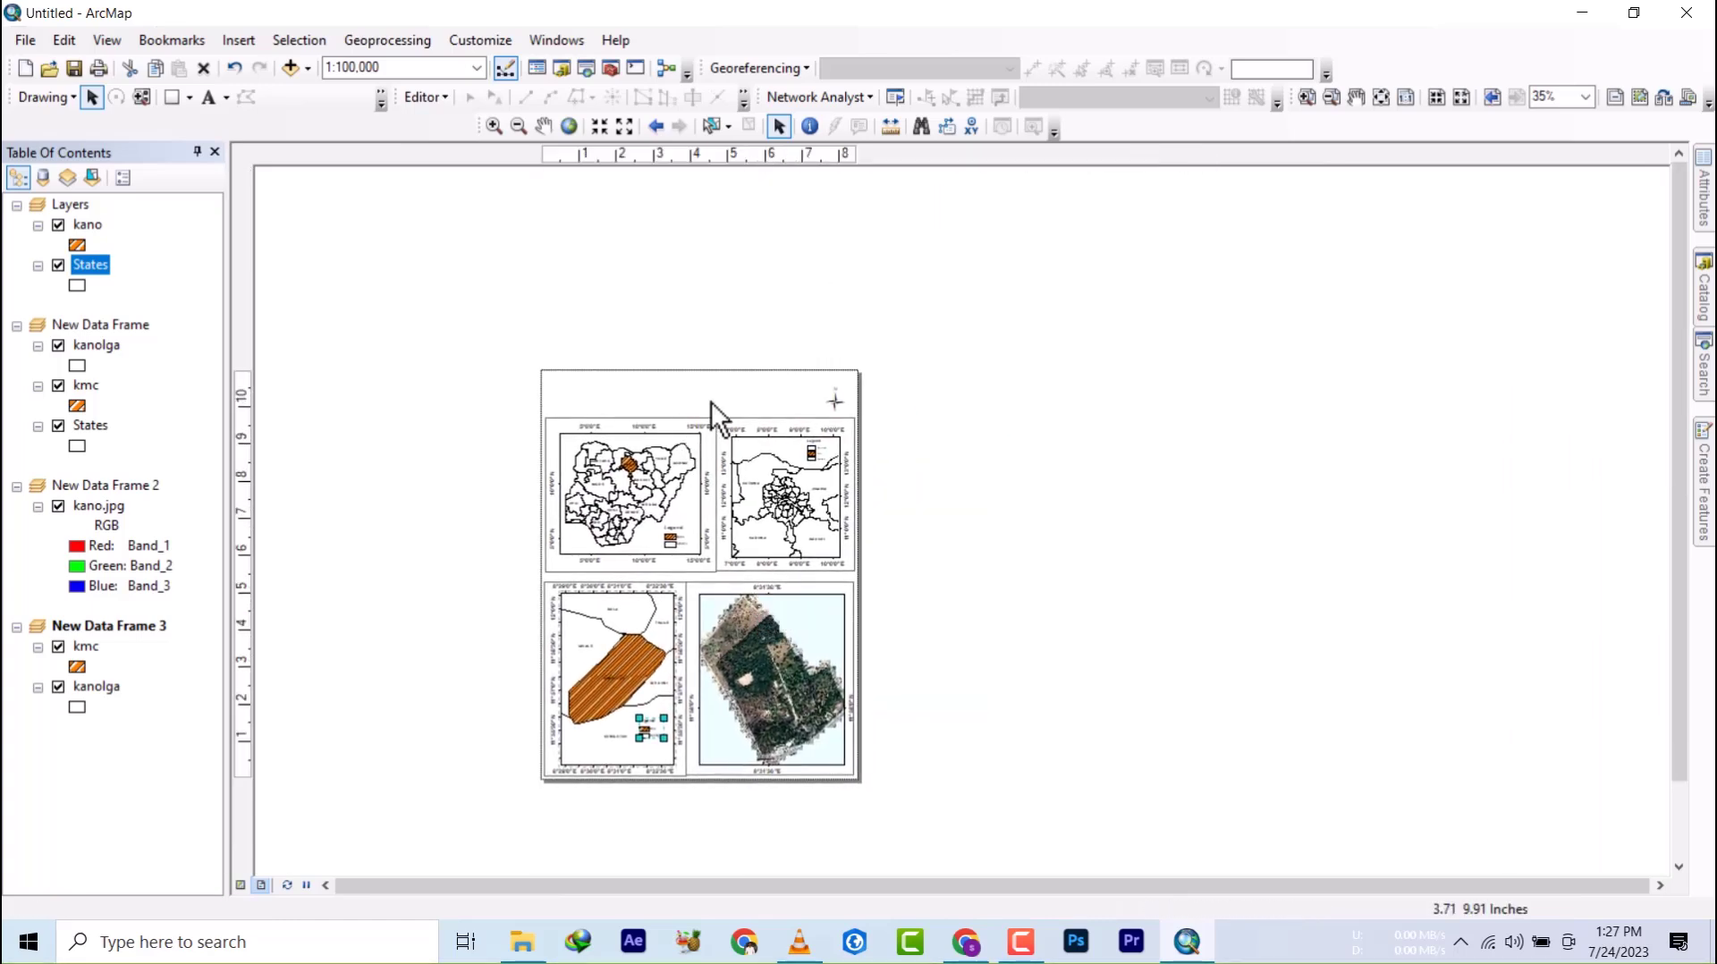
{"action": "scroll", "coordinate": [701, 404], "scroll_direction": "down", "scroll_amount": 2}
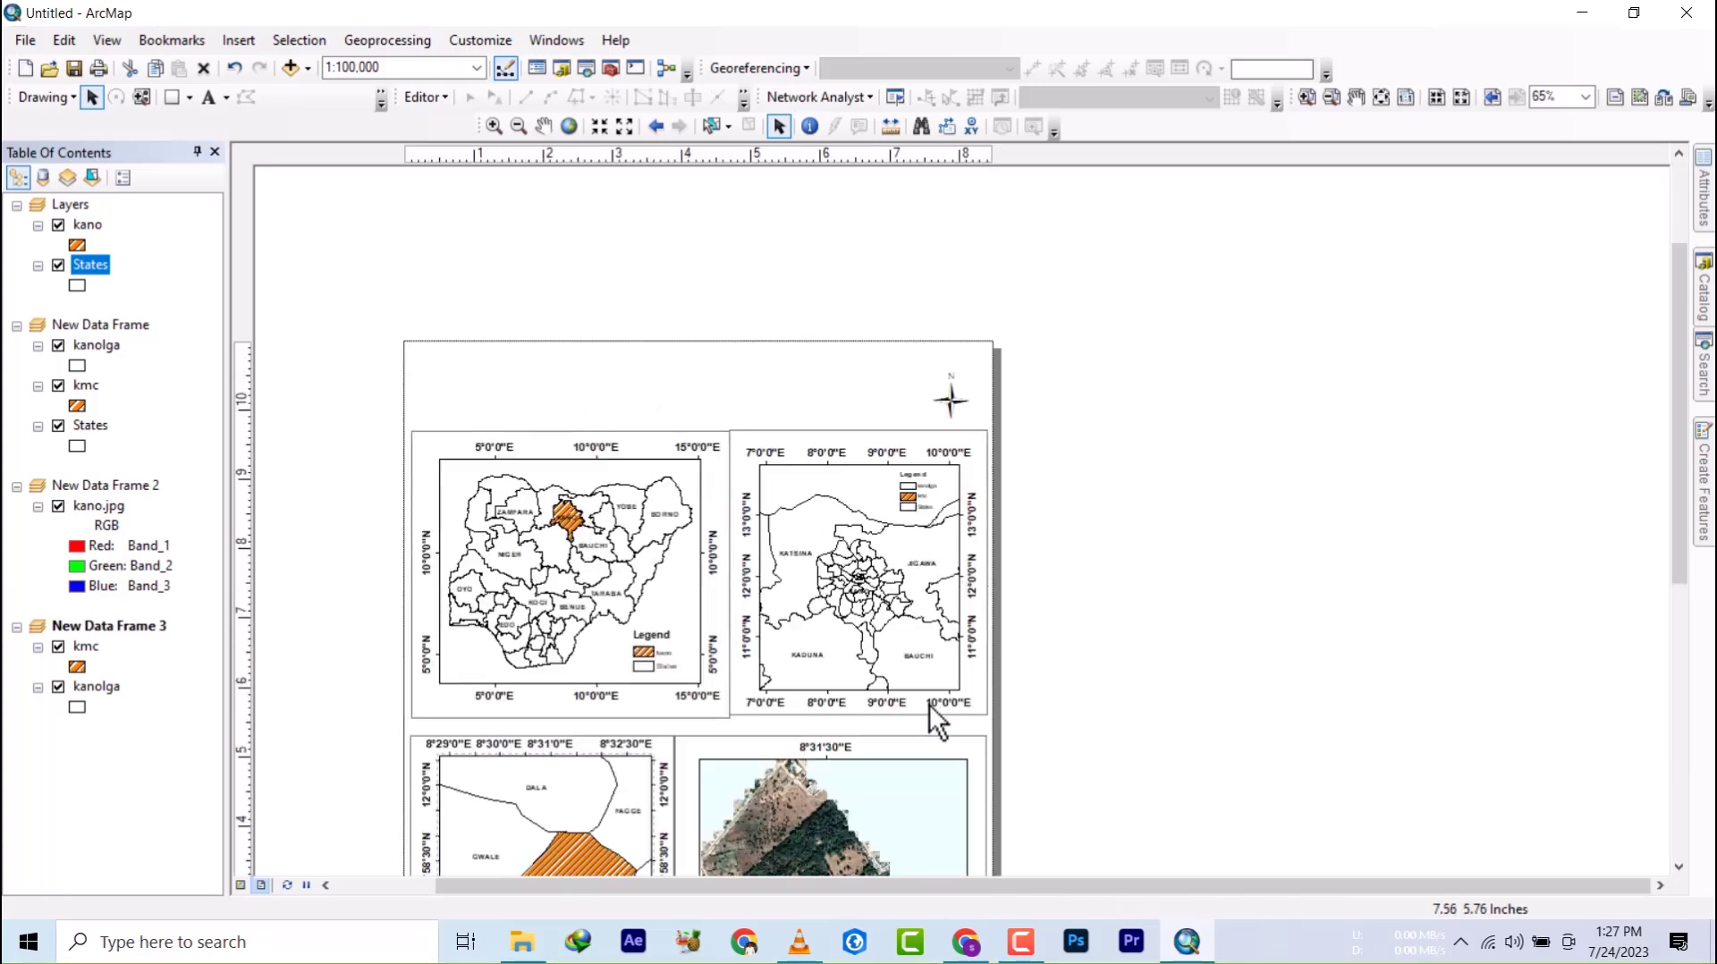
- Switch to the client's chat in WhatsApp Web and examine the example study area map picture captioned "Something like this that I pointed"
{"action": "left_click", "coordinate": [966, 941]}
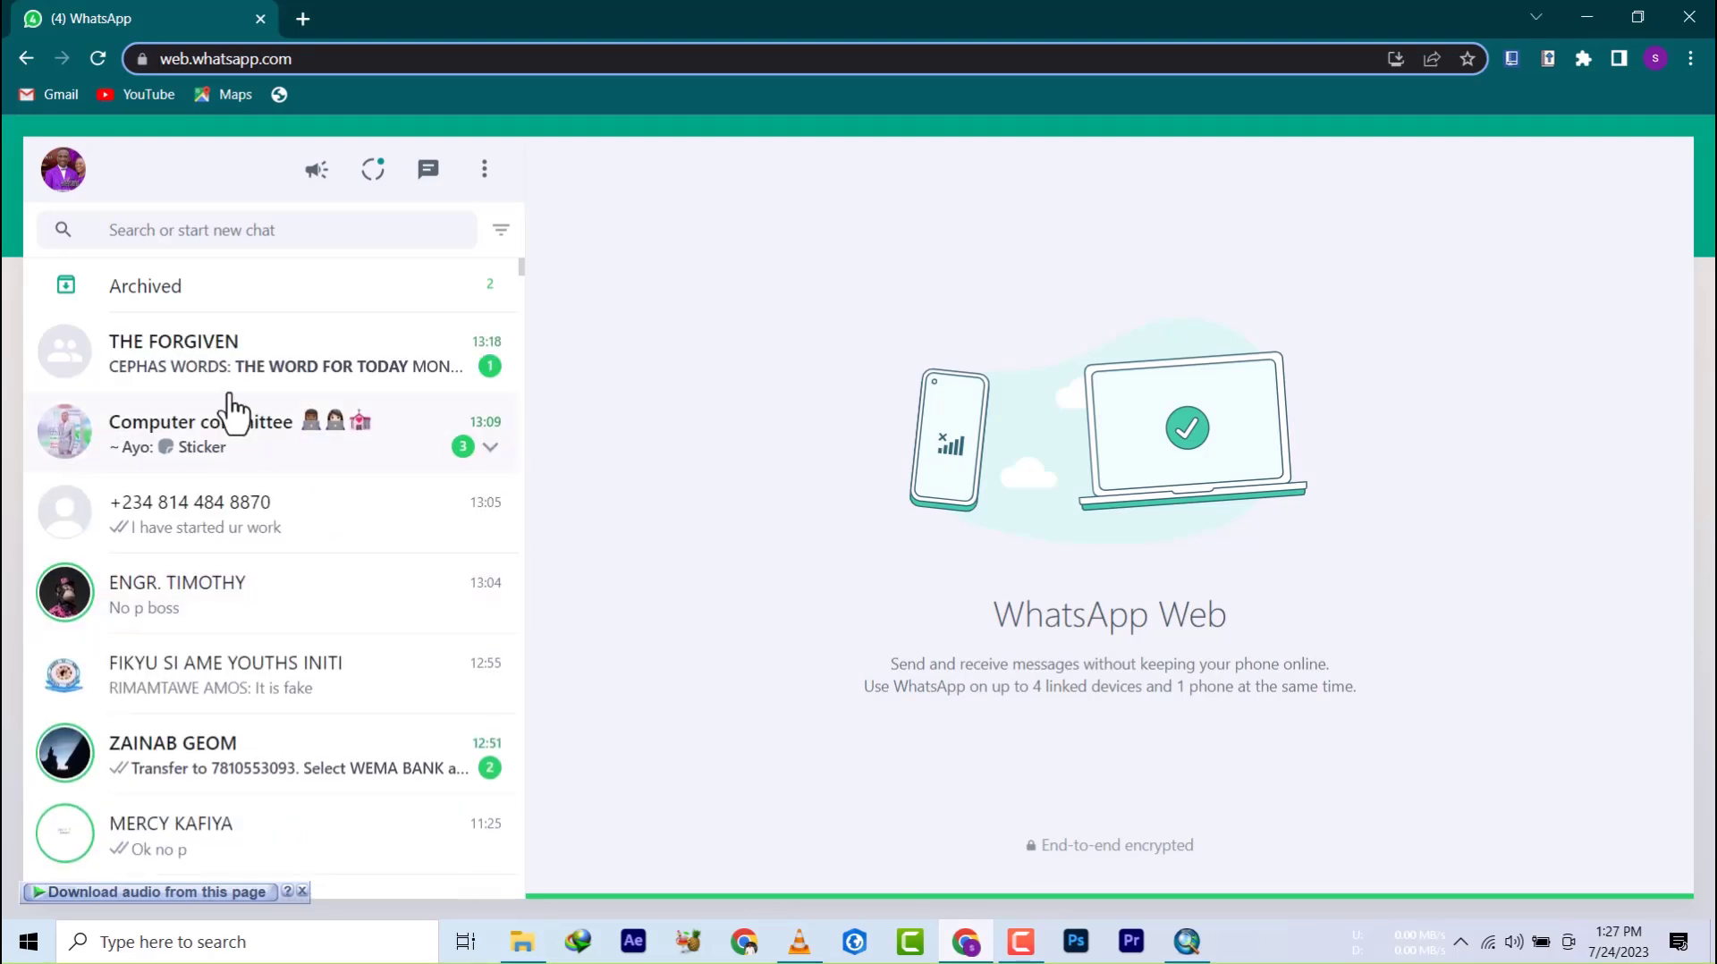
{"action": "left_click", "coordinate": [217, 537]}
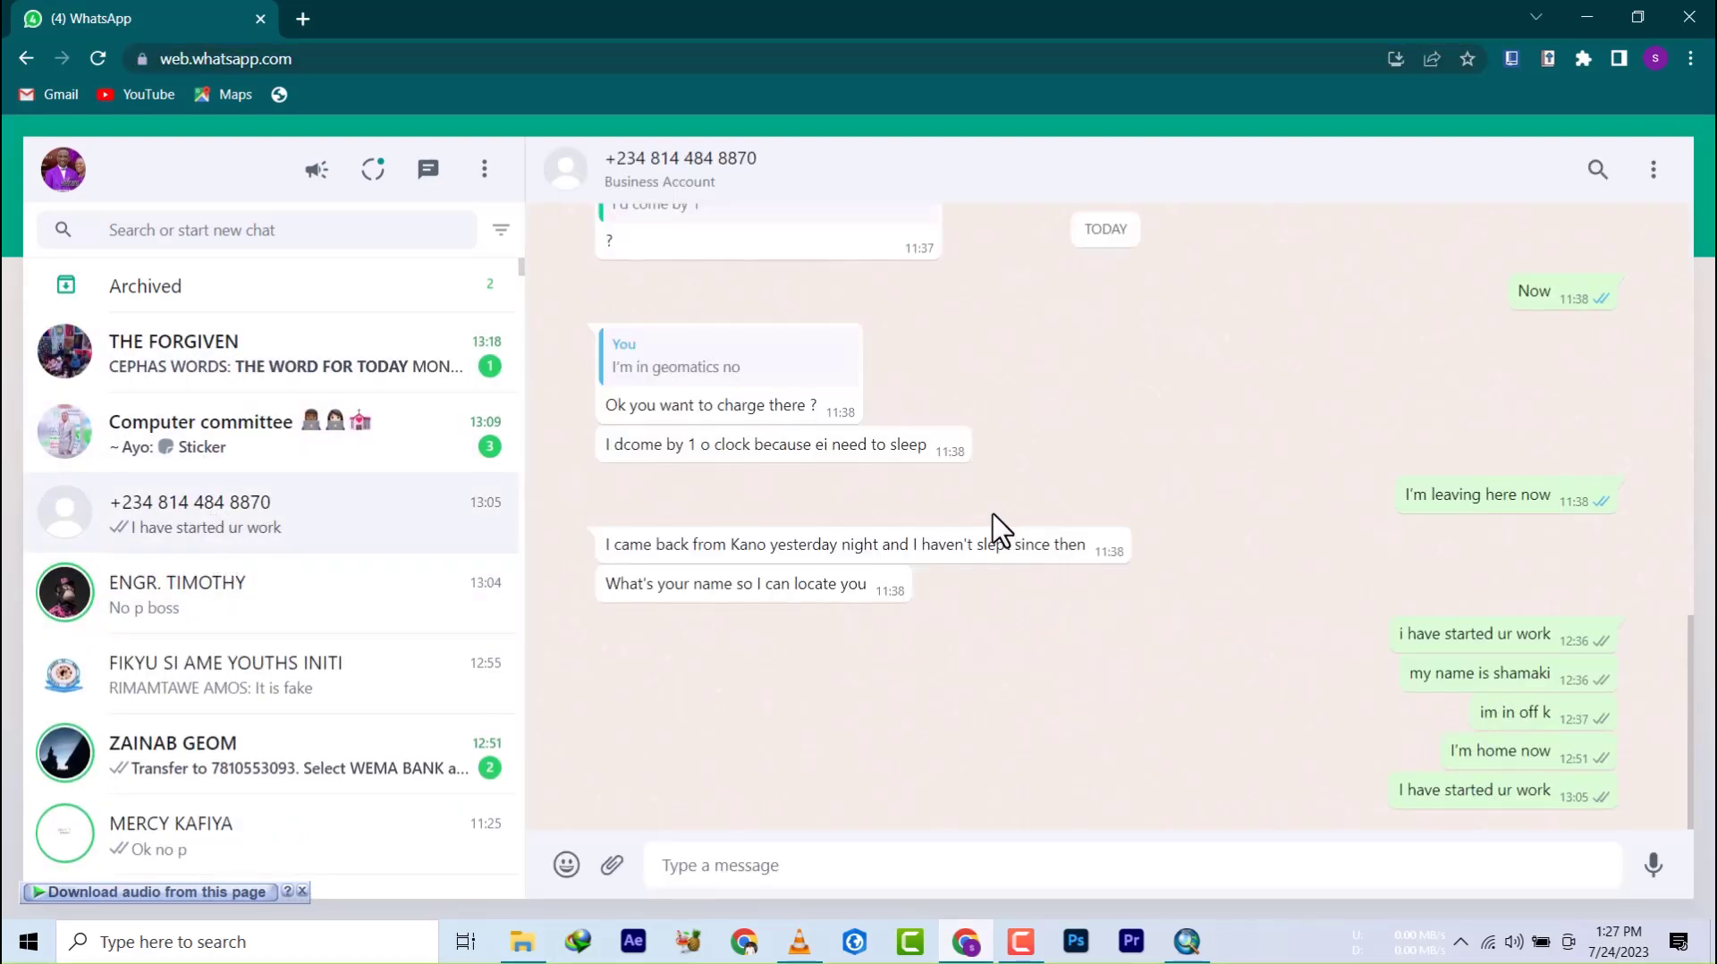
{"action": "scroll", "coordinate": [951, 501], "scroll_direction": "up", "scroll_amount": 15}
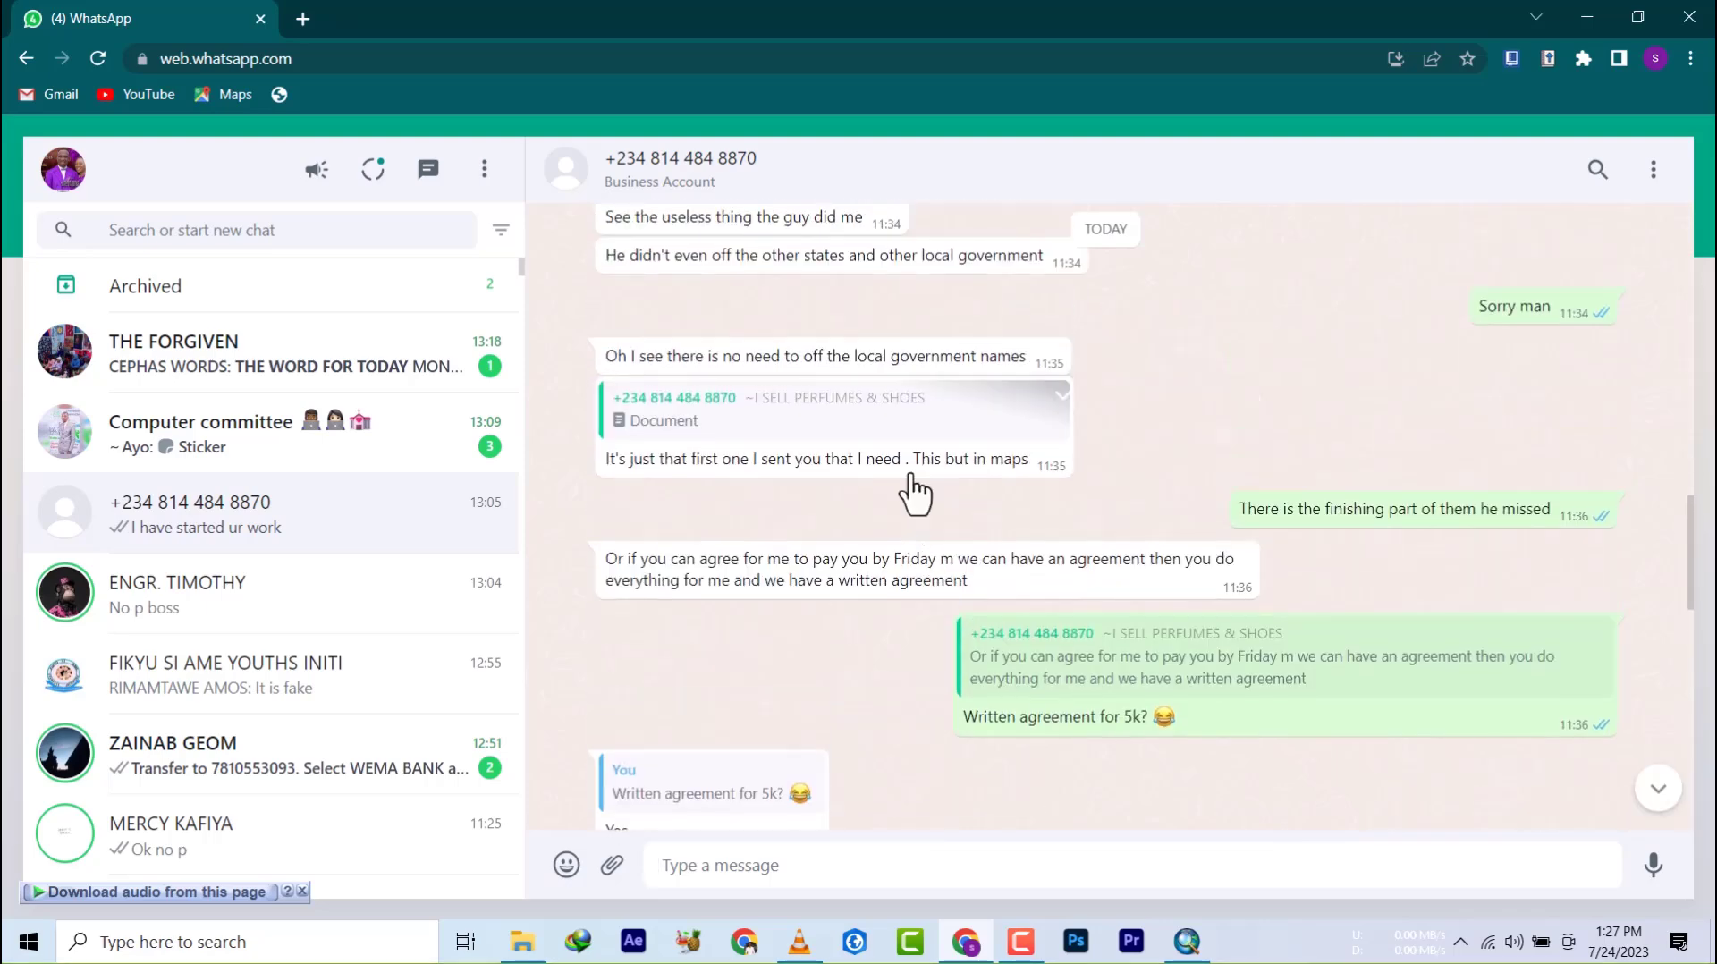
{"action": "scroll", "coordinate": [755, 545], "scroll_direction": "up", "scroll_amount": 5}
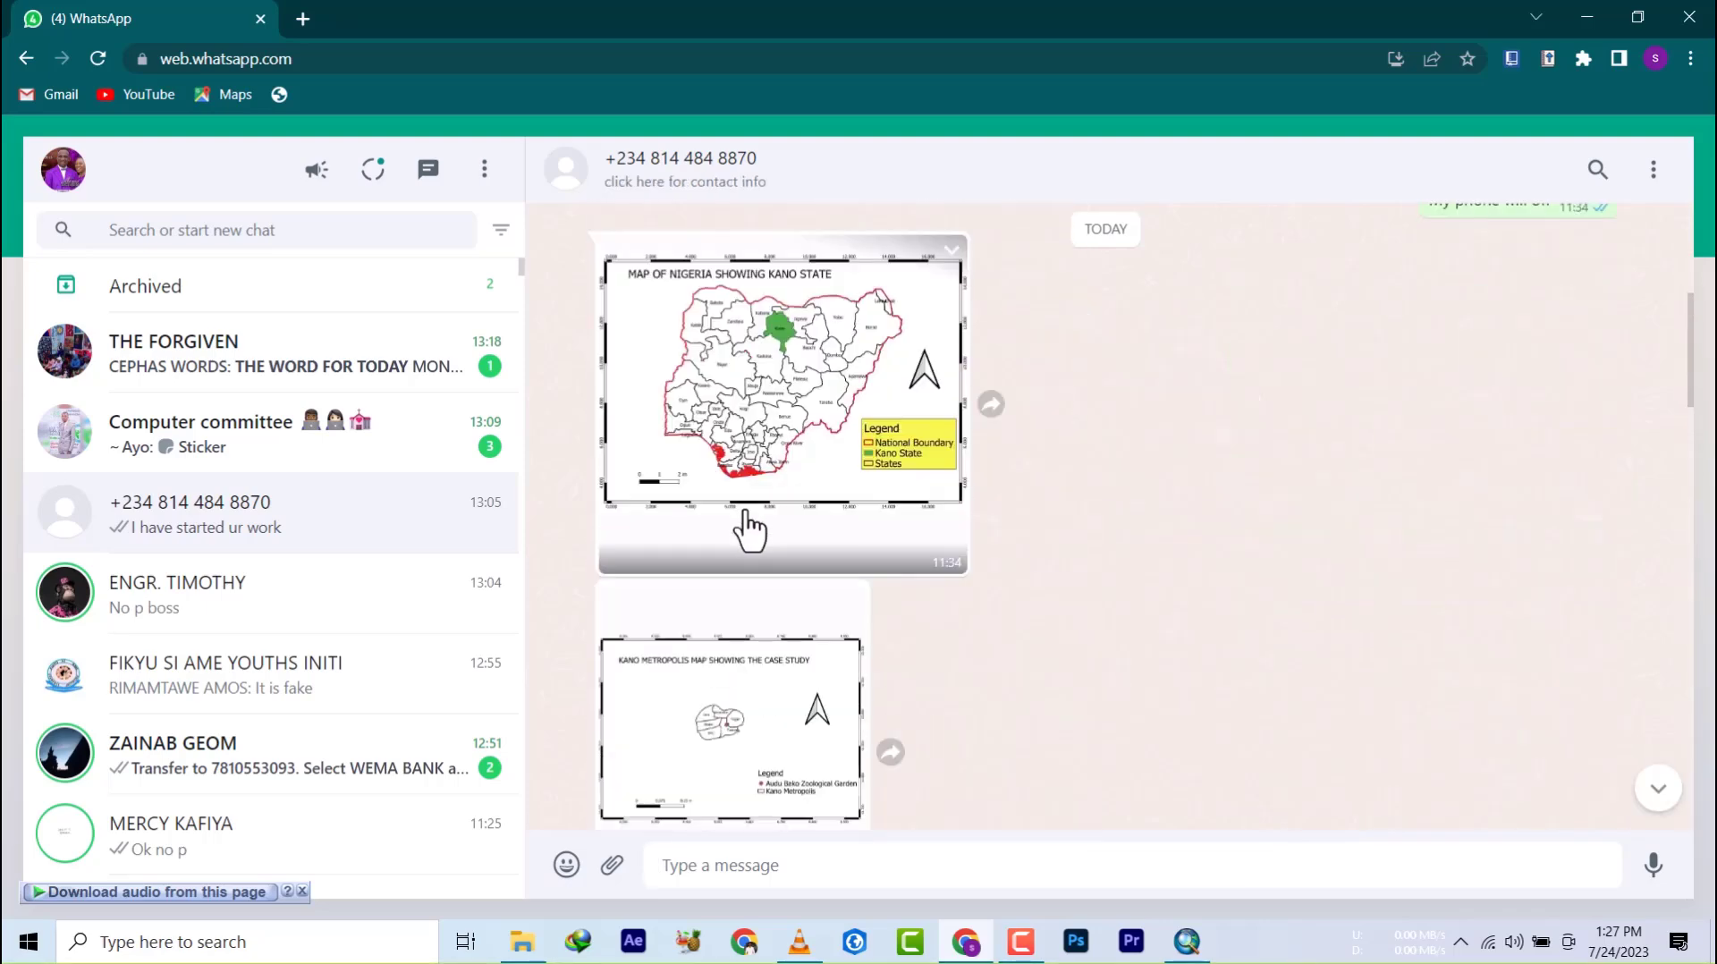
{"action": "scroll", "coordinate": [747, 523], "scroll_direction": "up", "scroll_amount": 10}
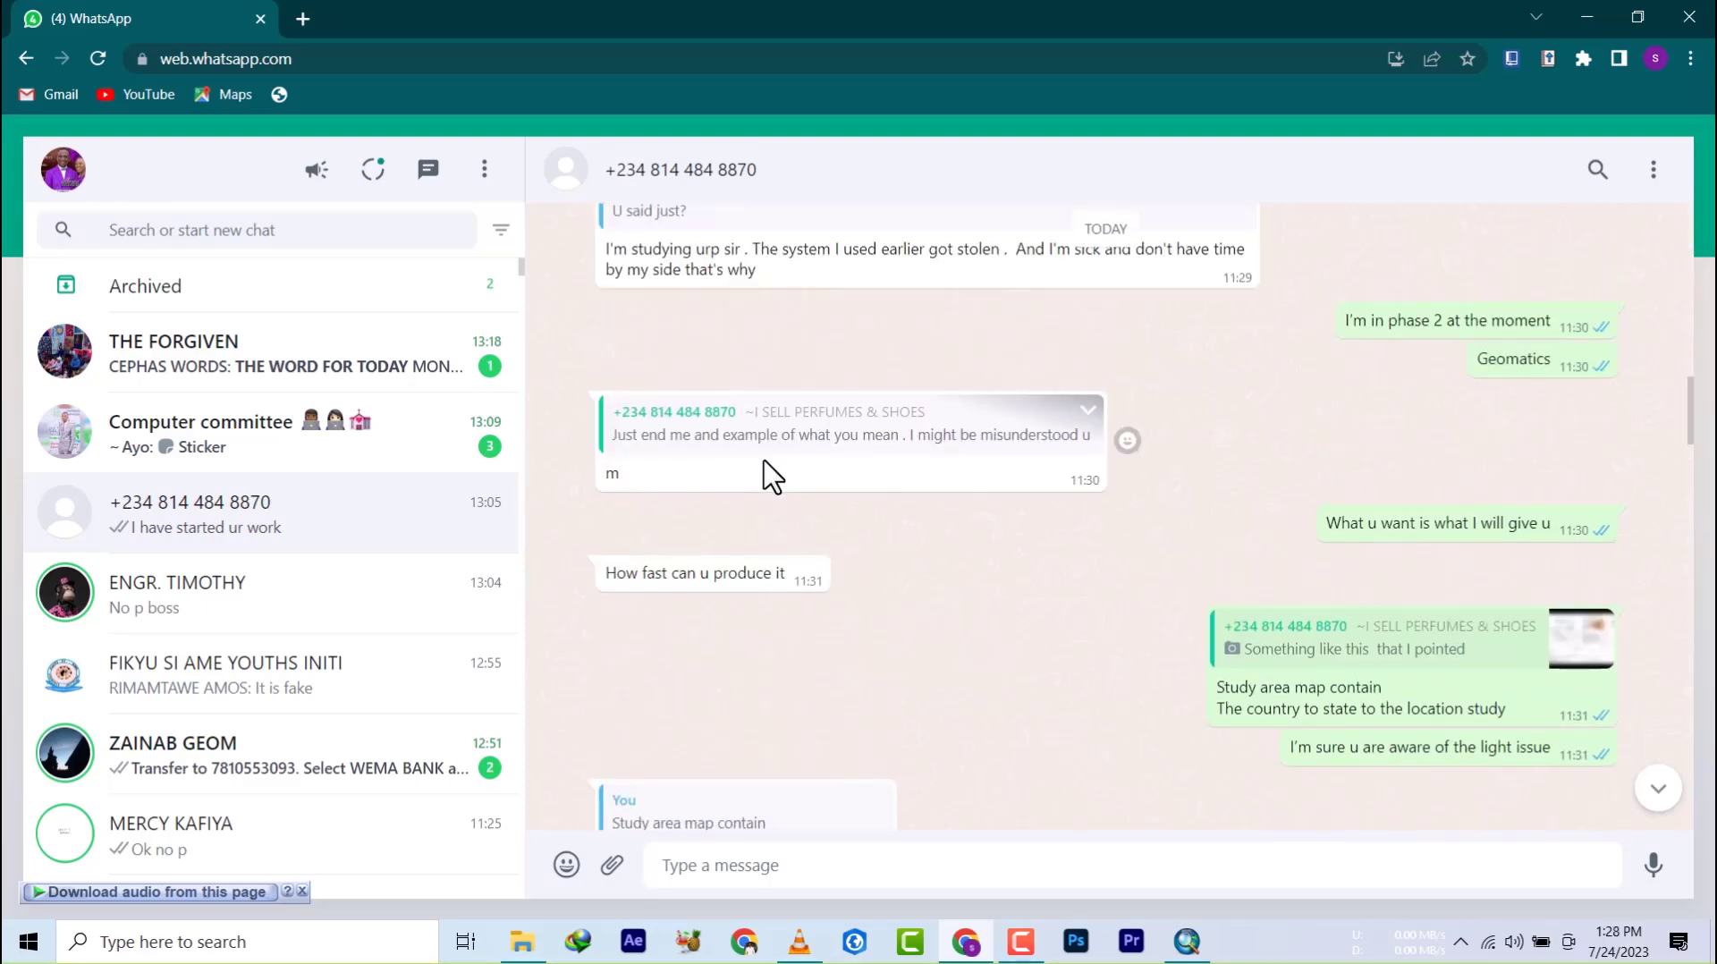
{"action": "scroll", "coordinate": [773, 476], "scroll_direction": "up", "scroll_amount": 10}
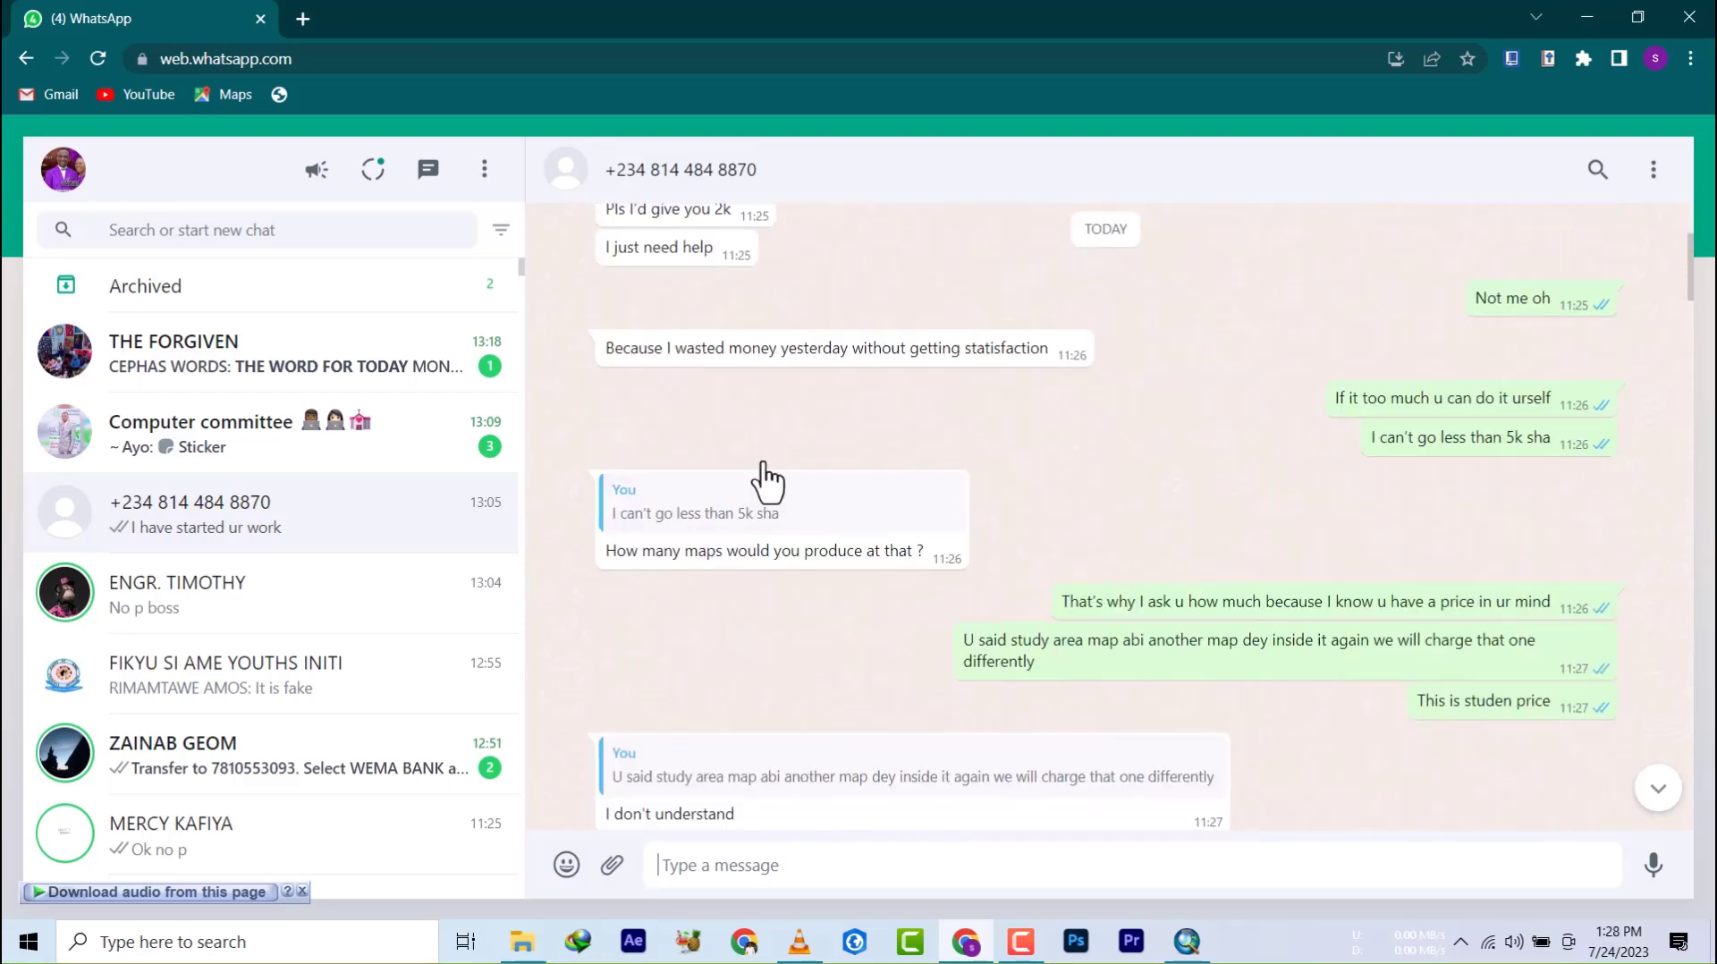
{"action": "scroll", "coordinate": [765, 479], "scroll_direction": "up", "scroll_amount": 10}
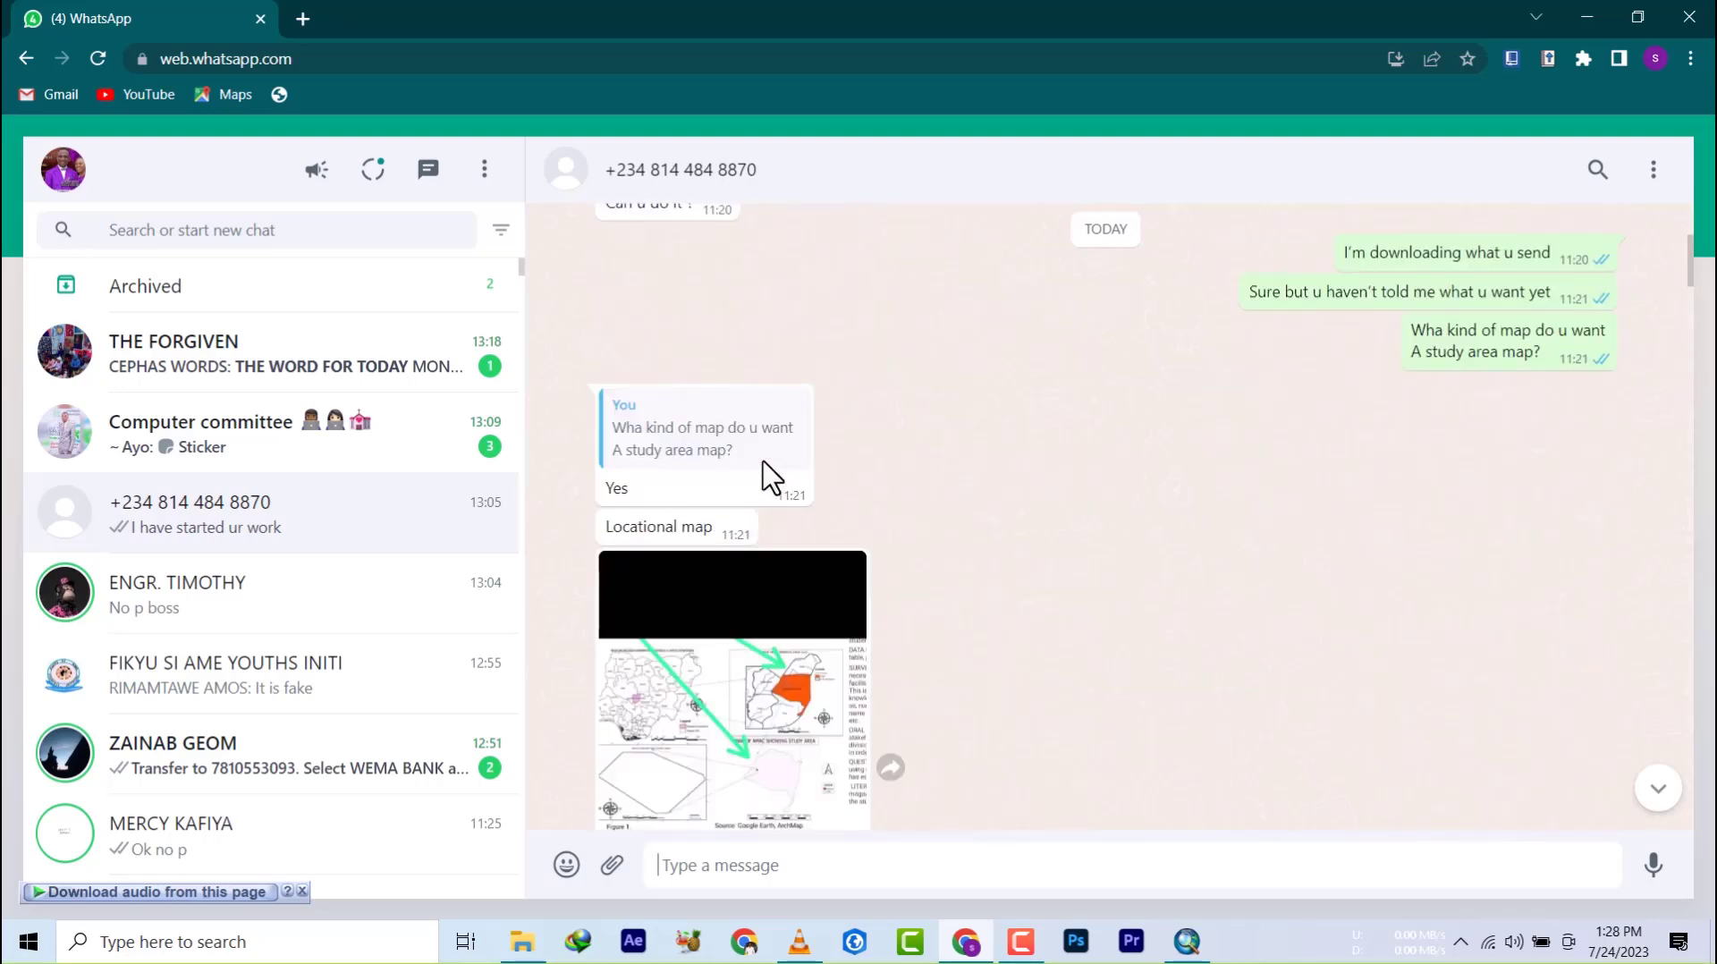
{"action": "left_click", "coordinate": [729, 677]}
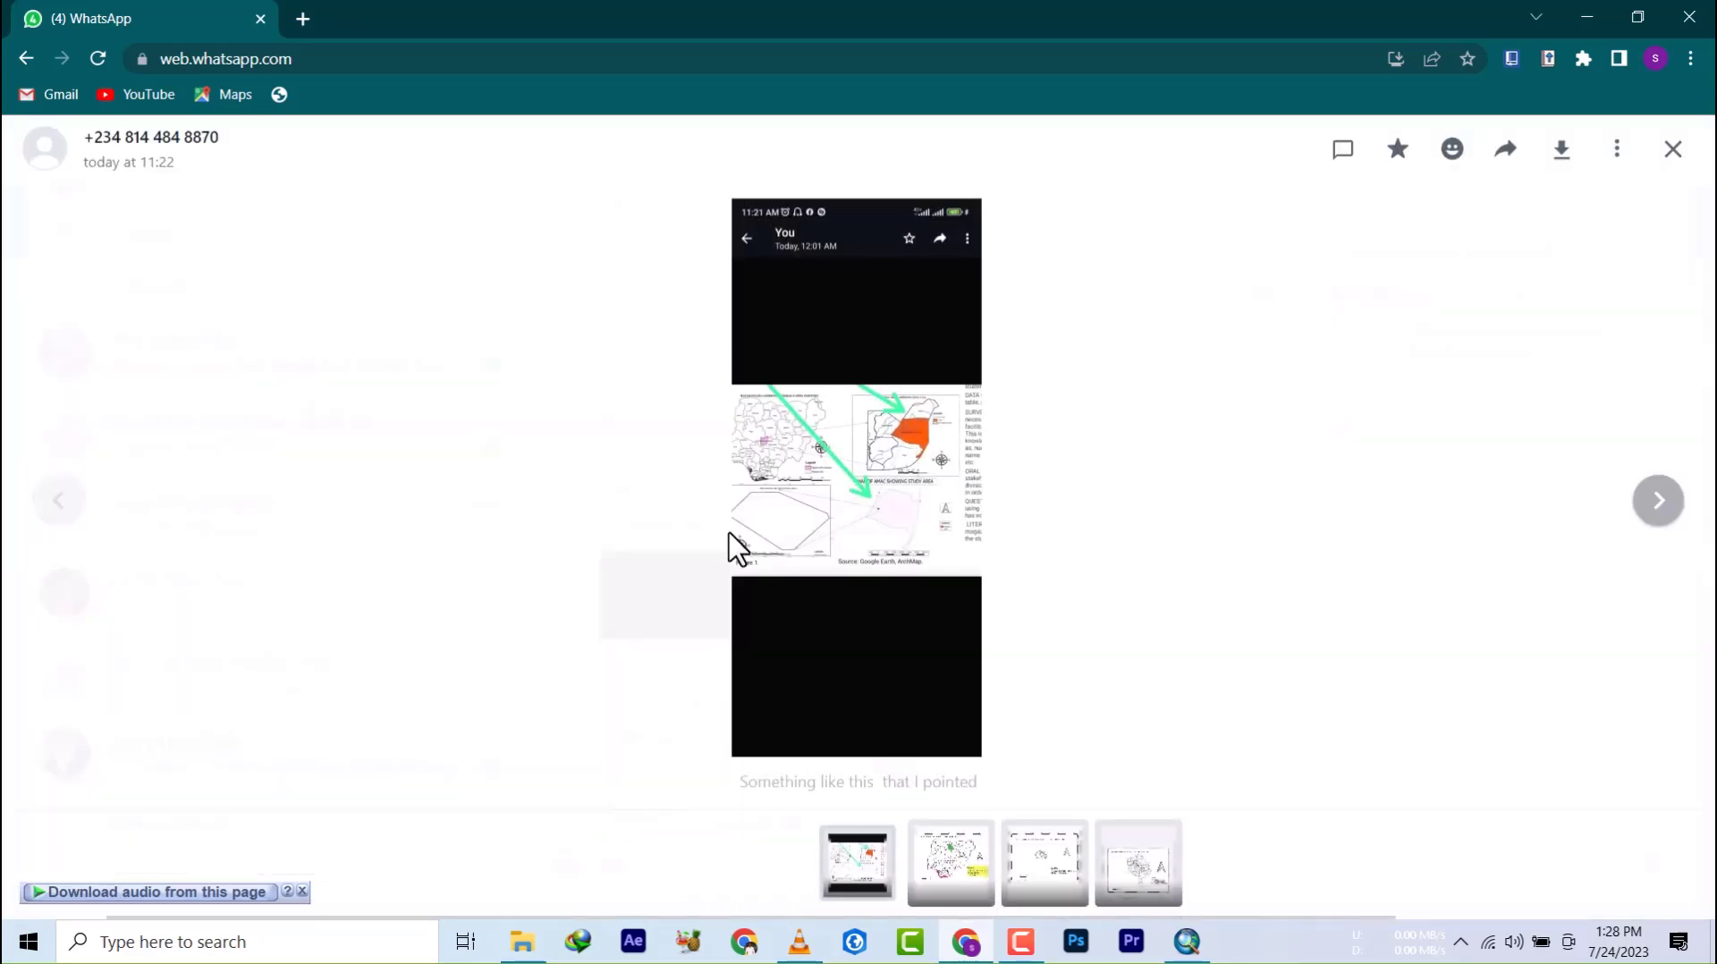
{"action": "left_click", "coordinate": [1672, 149]}
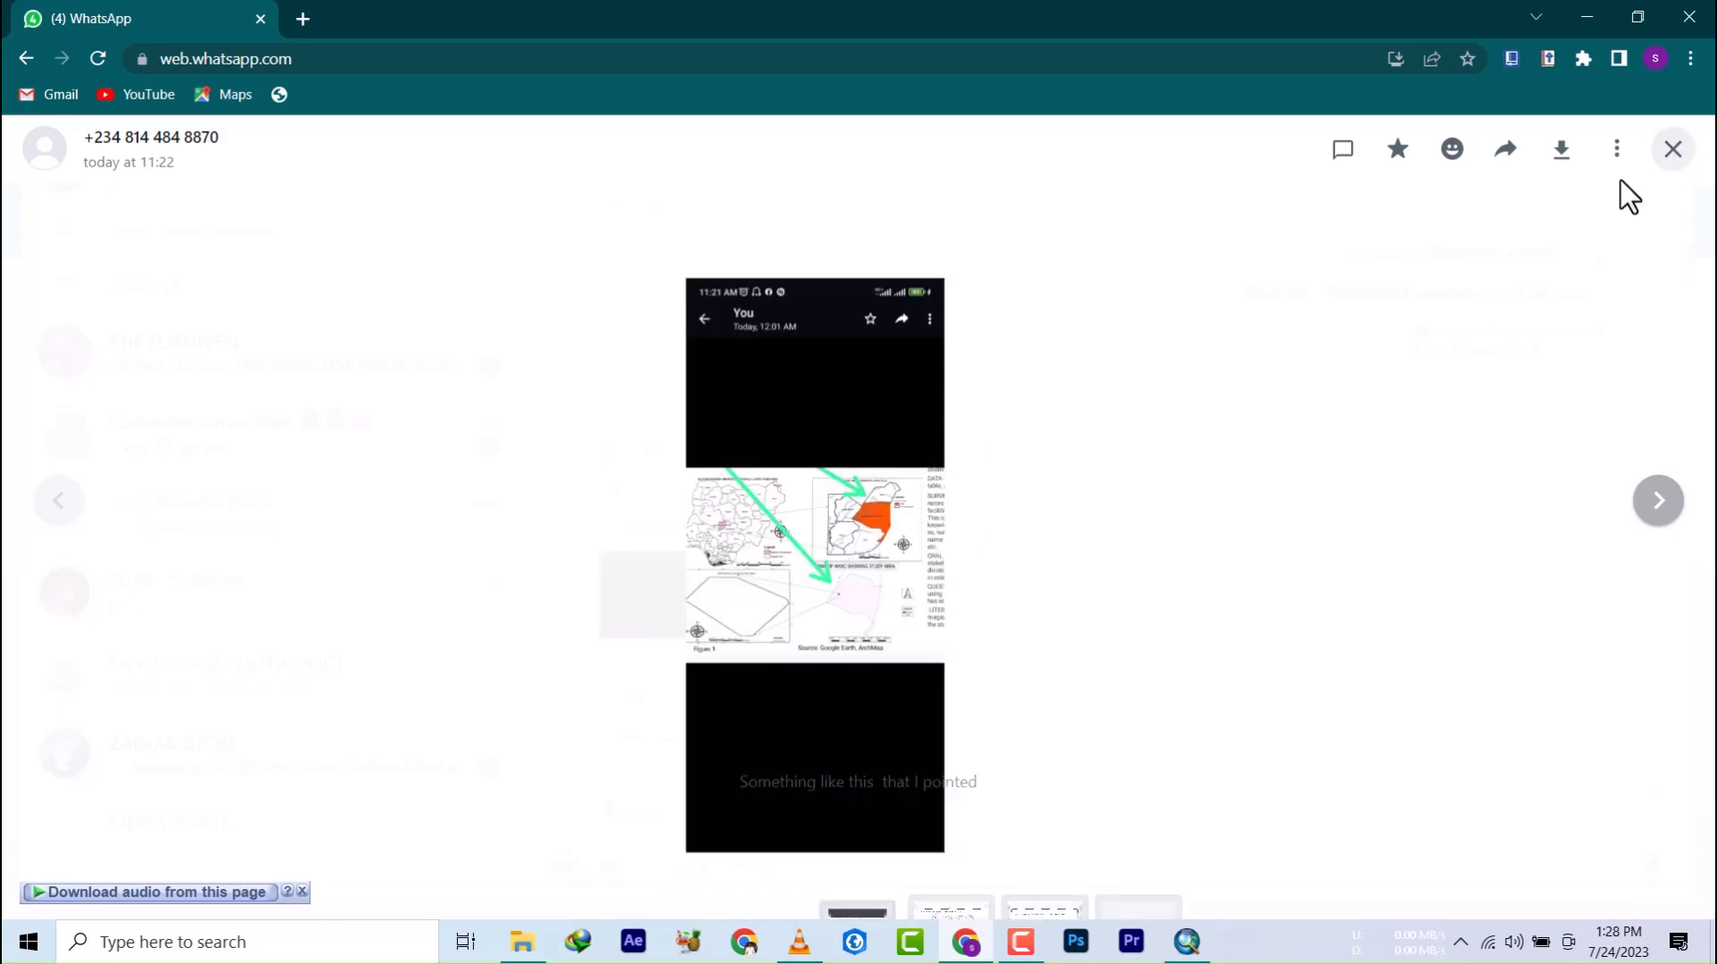
- Review the client's messages for the study location's name and the titles used on the sample maps
{"action": "scroll", "coordinate": [996, 510], "scroll_direction": "up", "scroll_amount": 6}
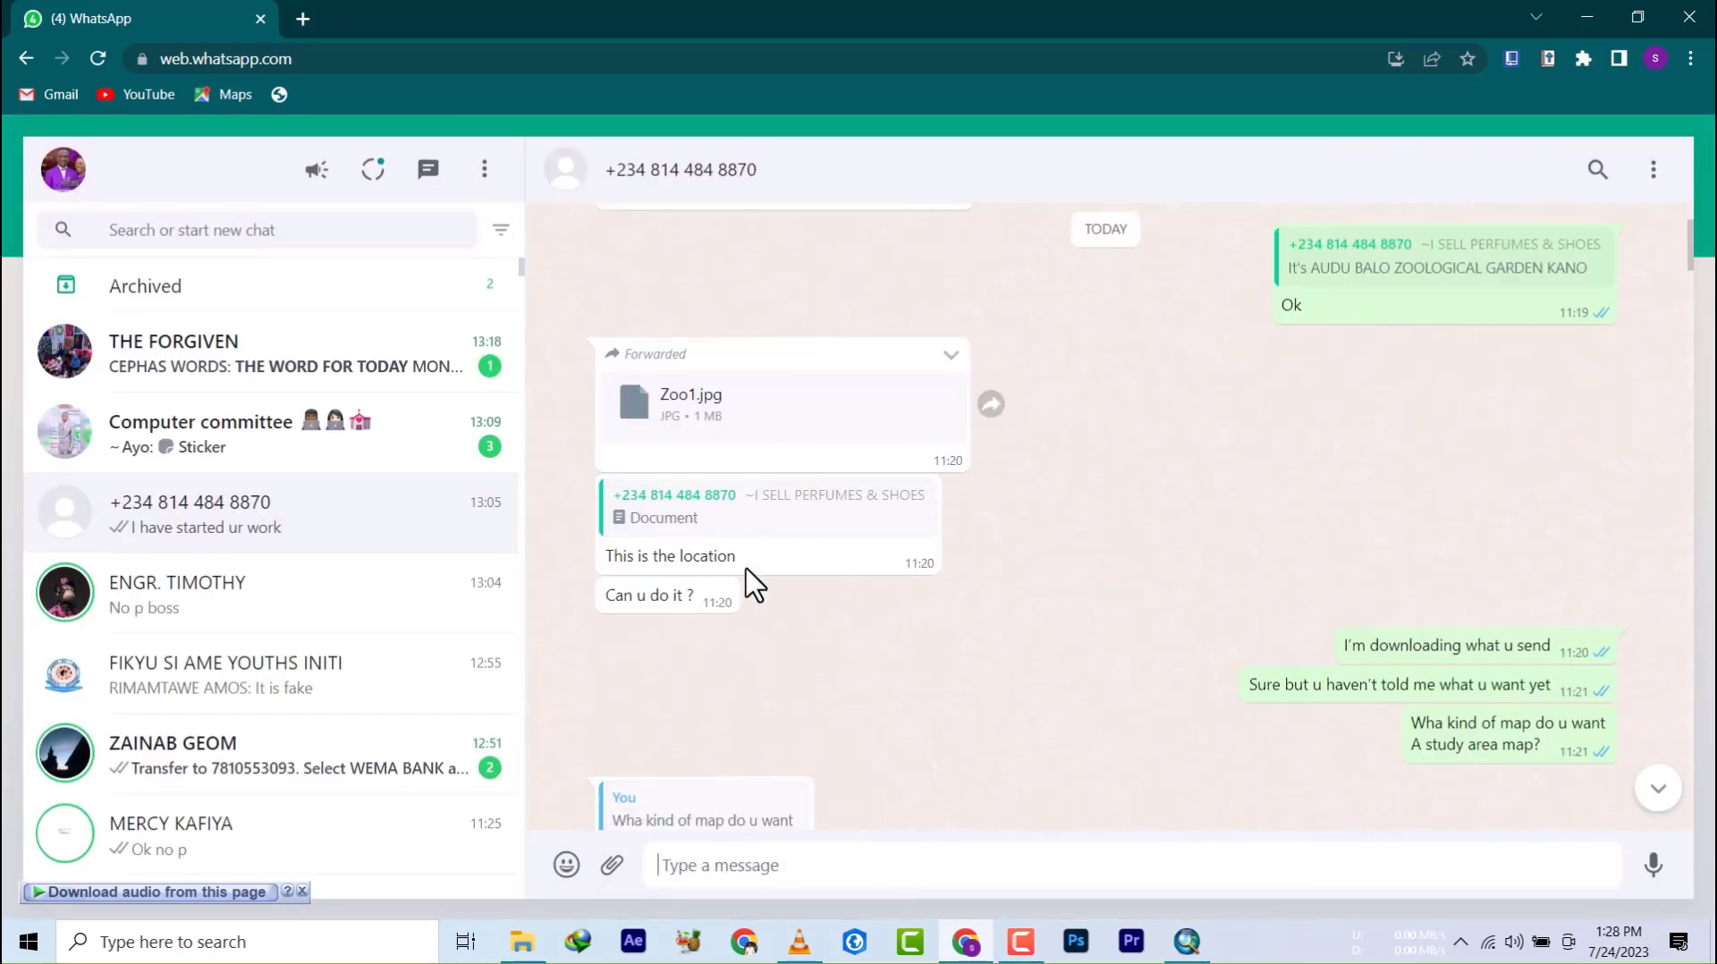
{"action": "scroll", "coordinate": [760, 447], "scroll_direction": "up", "scroll_amount": 2}
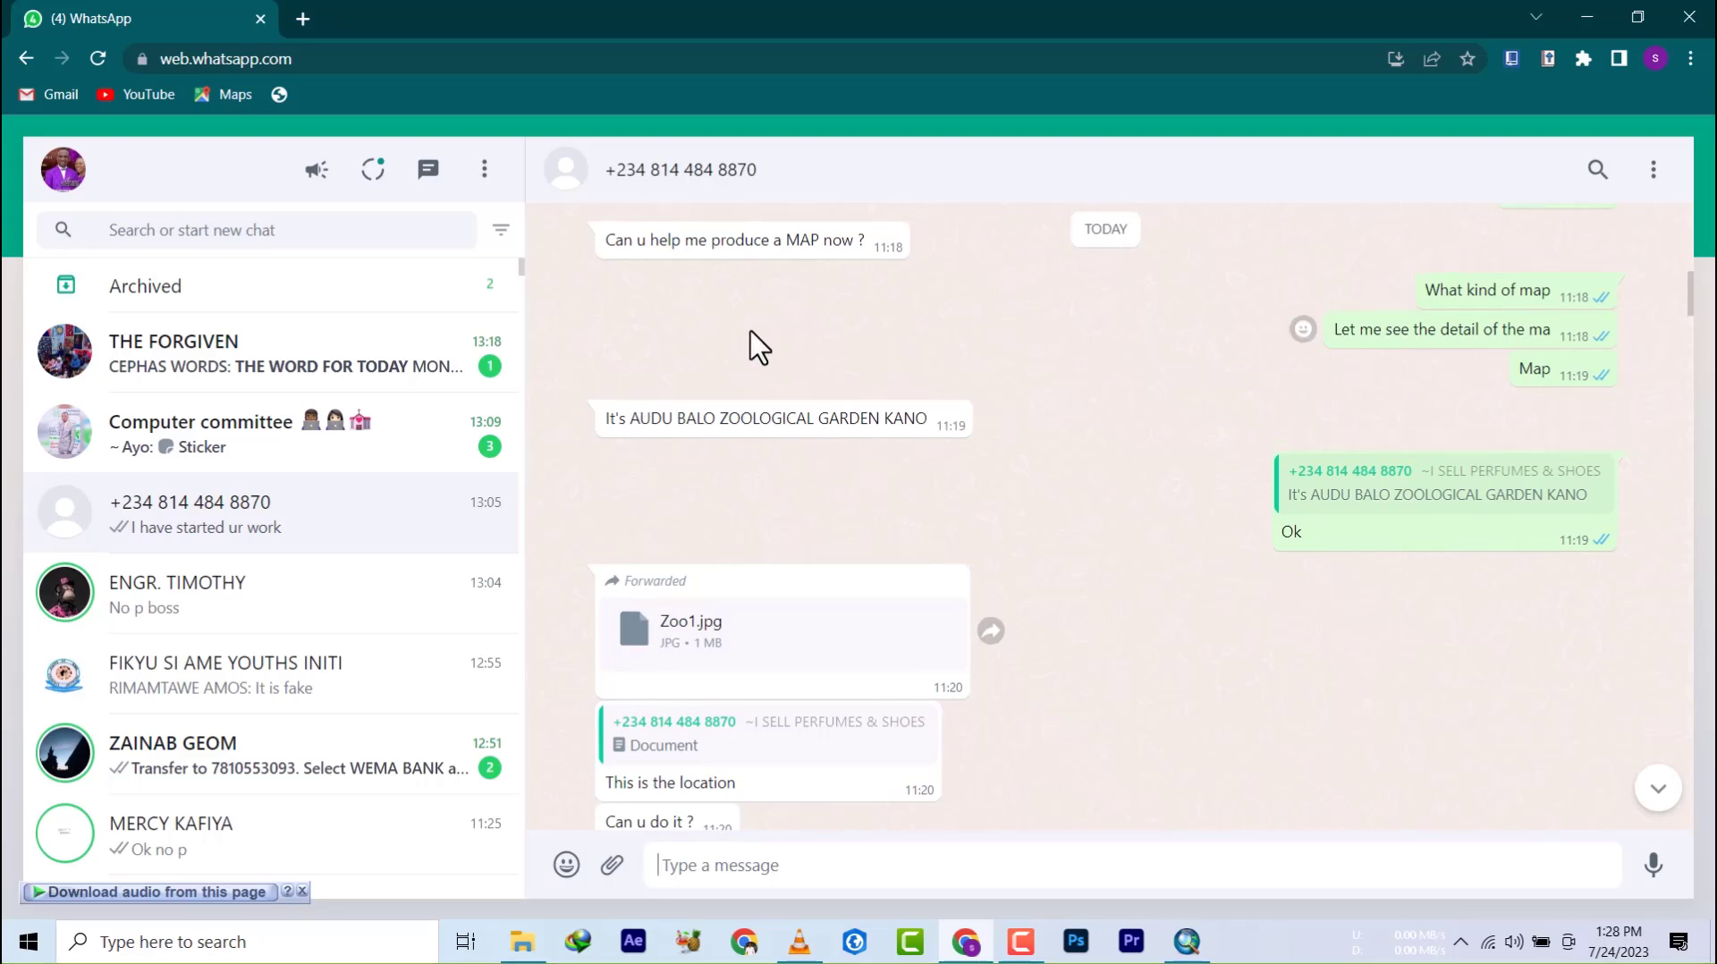
{"action": "scroll", "coordinate": [747, 376], "scroll_direction": "up", "scroll_amount": 4}
{"action": "scroll", "coordinate": [733, 600], "scroll_direction": "down", "scroll_amount": 15}
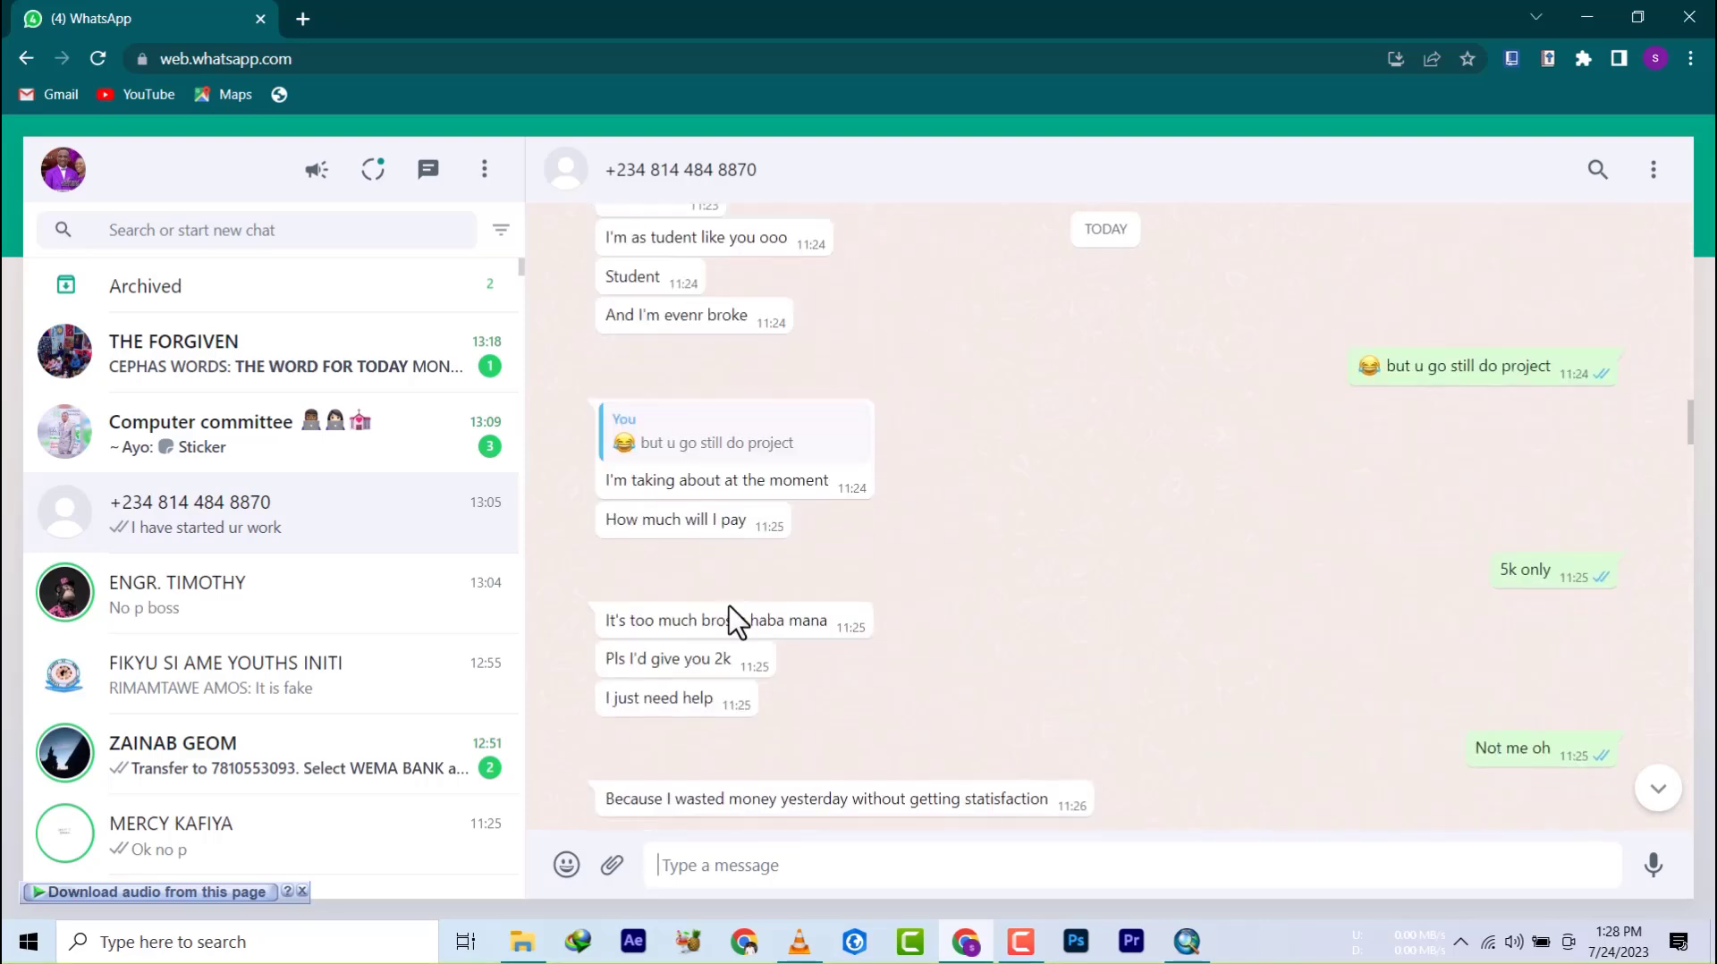
{"action": "scroll", "coordinate": [725, 626], "scroll_direction": "down", "scroll_amount": 10}
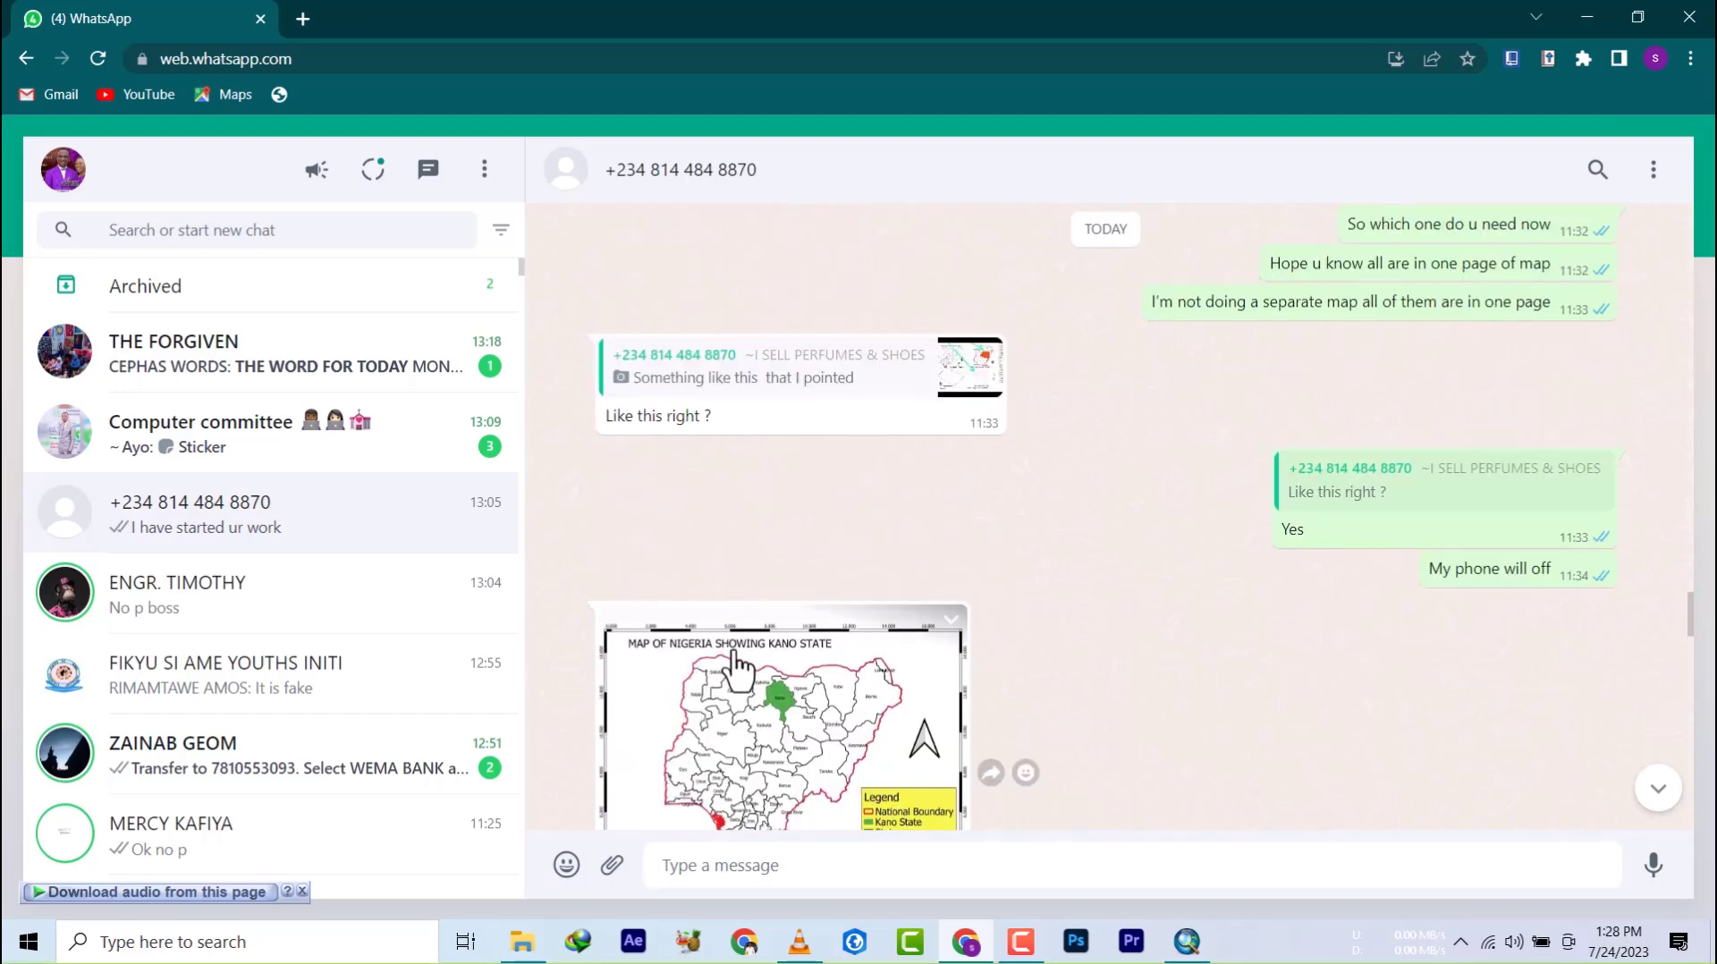
{"action": "scroll", "coordinate": [738, 671], "scroll_direction": "down", "scroll_amount": 8}
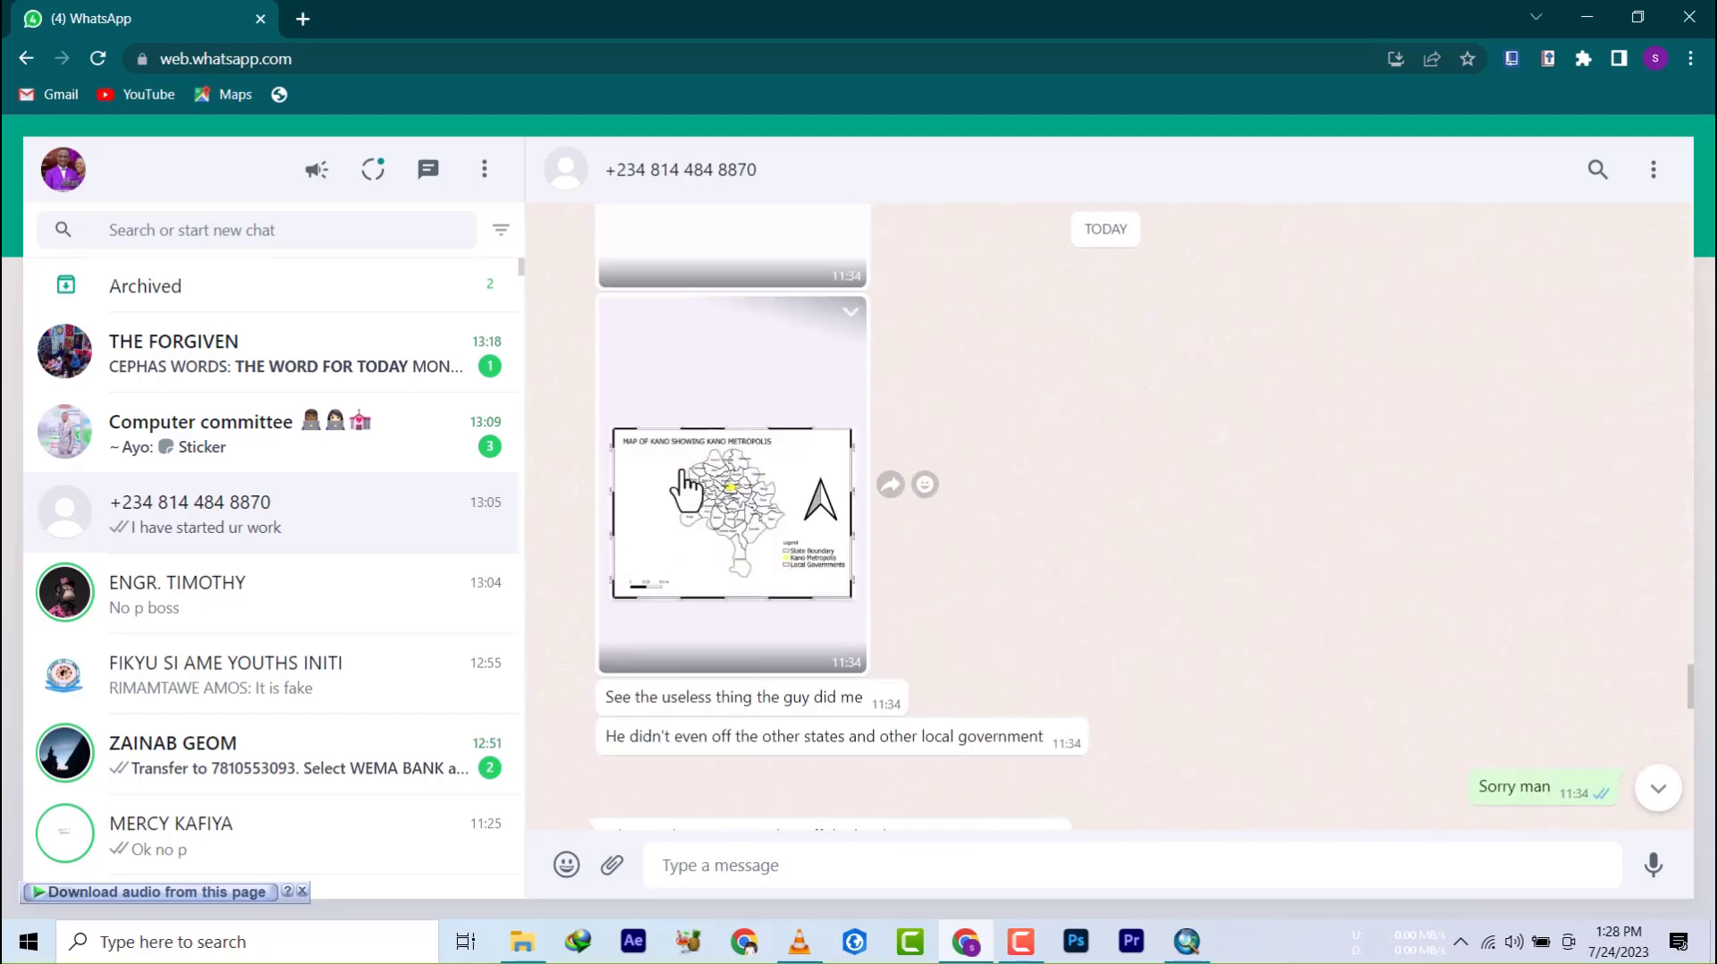
- Return to ArcMap and add the text "Map Of Nigeria showing Kano State" at the top of the Nigeria map
{"action": "left_click", "coordinate": [1187, 943]}
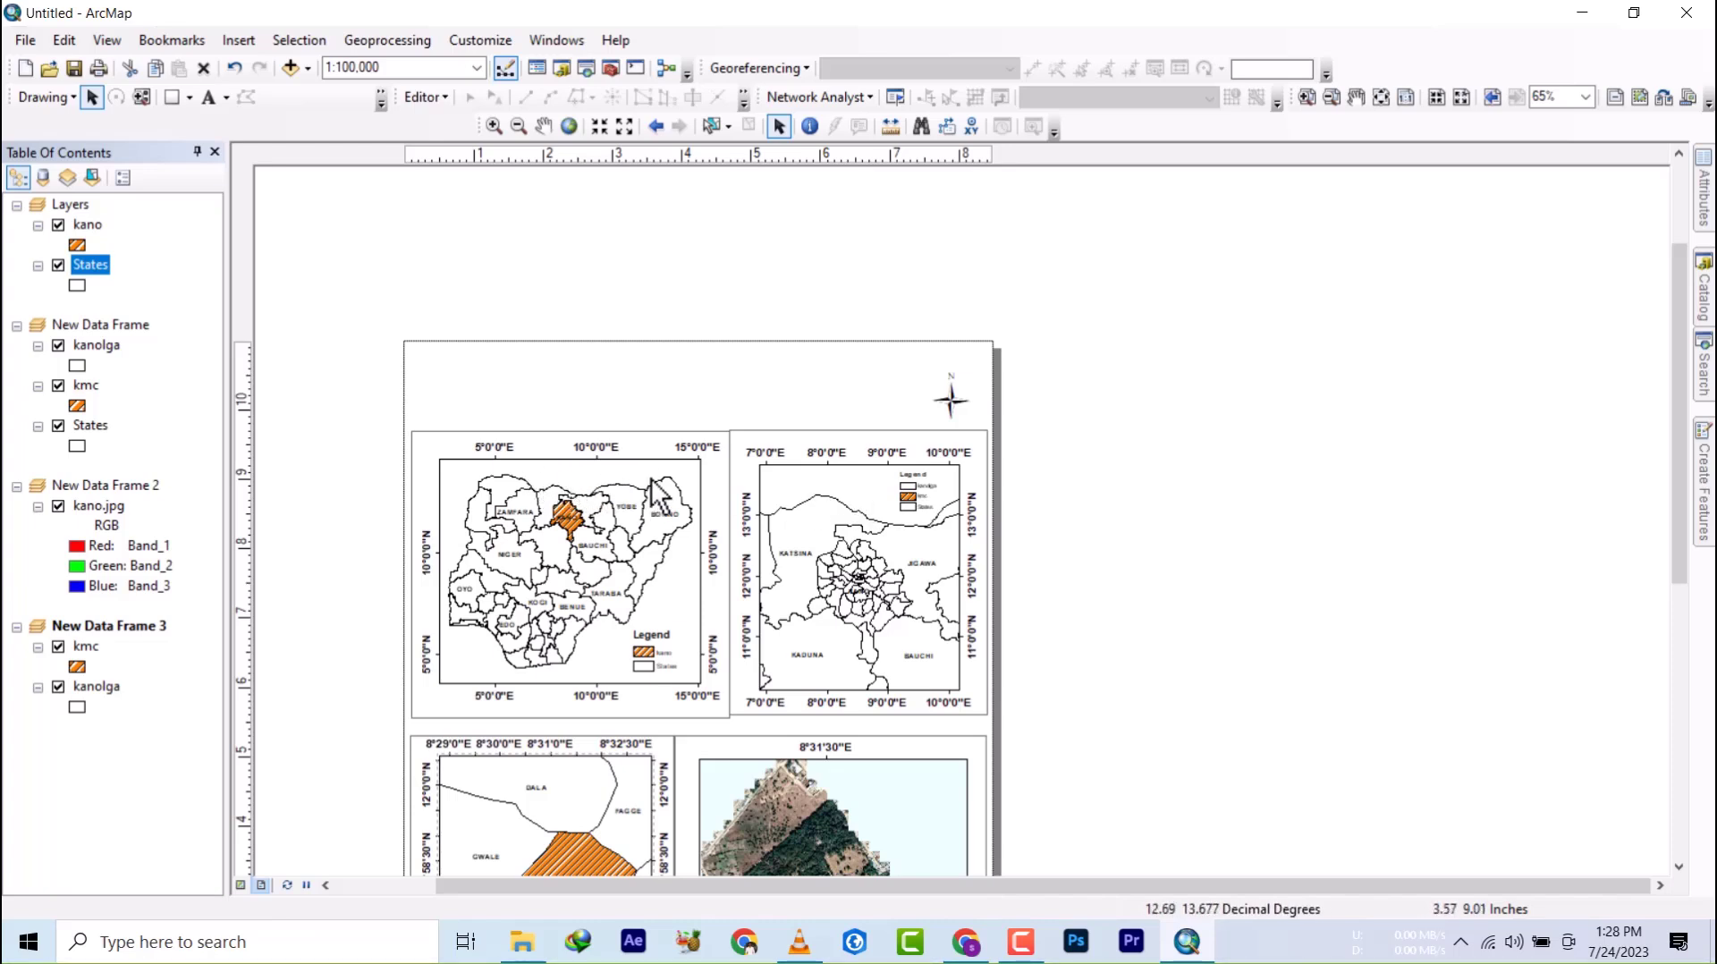
{"action": "left_click_drag", "start_coordinate": [614, 502], "coordinate": [667, 383]}
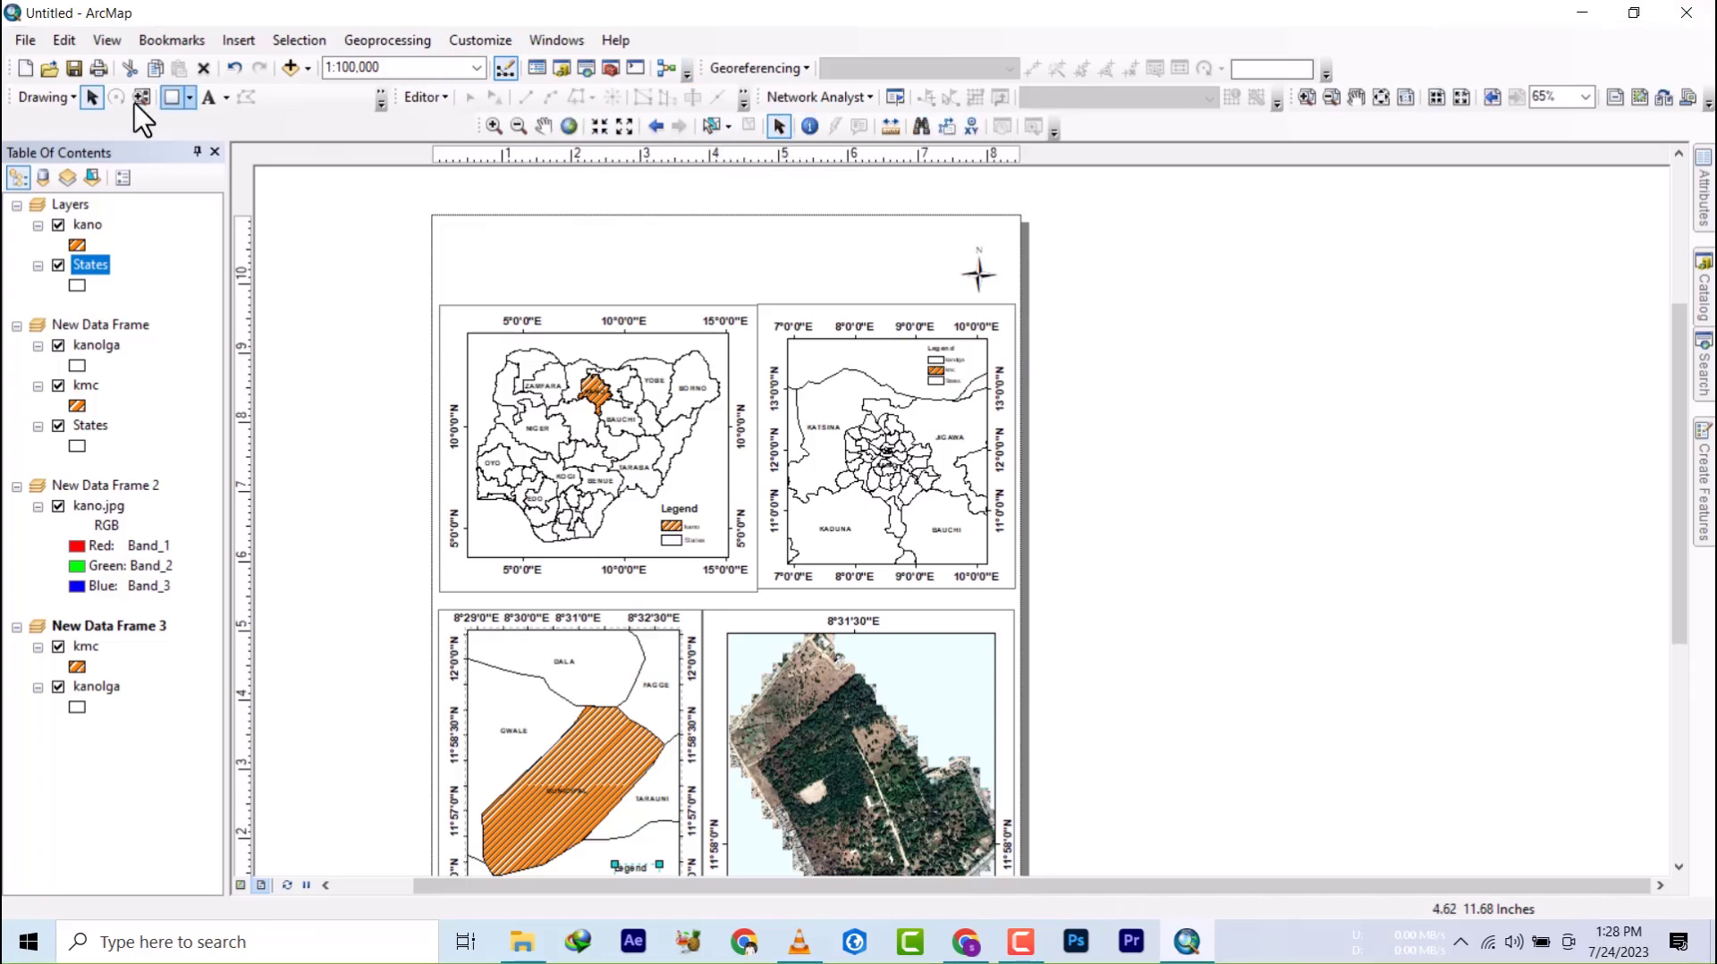
{"action": "left_click", "coordinate": [208, 97]}
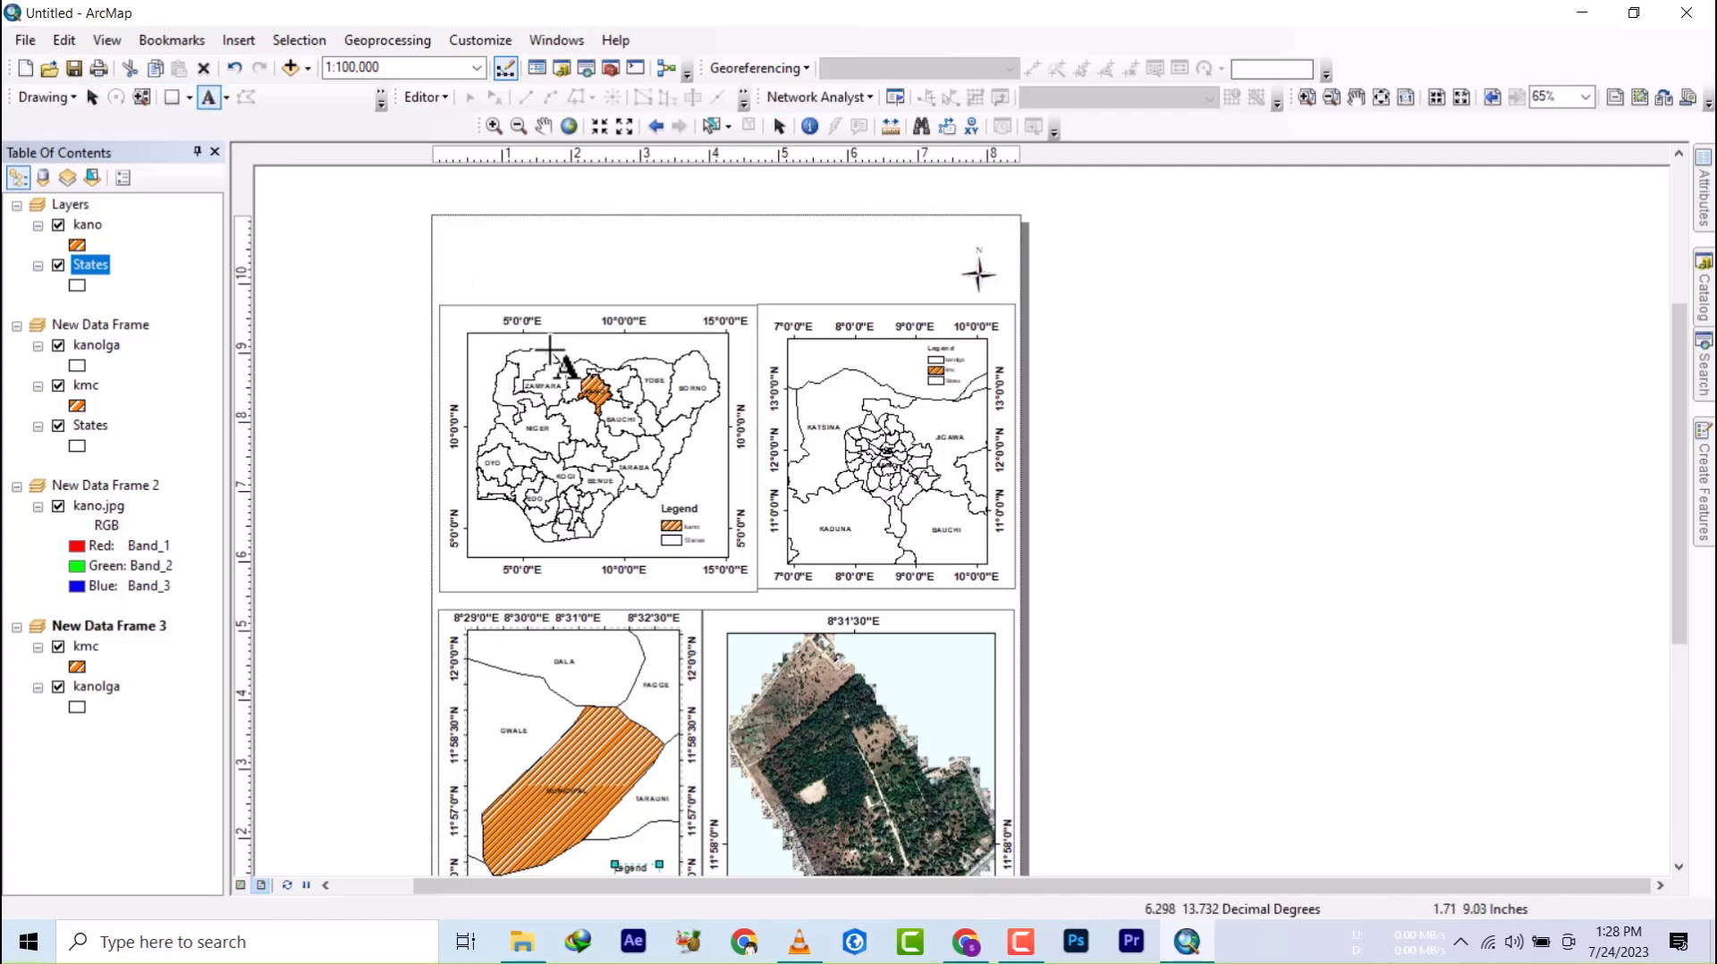
{"action": "scroll", "coordinate": [550, 345], "scroll_direction": "down", "scroll_amount": 2}
{"action": "scroll", "coordinate": [550, 345], "scroll_direction": "up", "scroll_amount": 5}
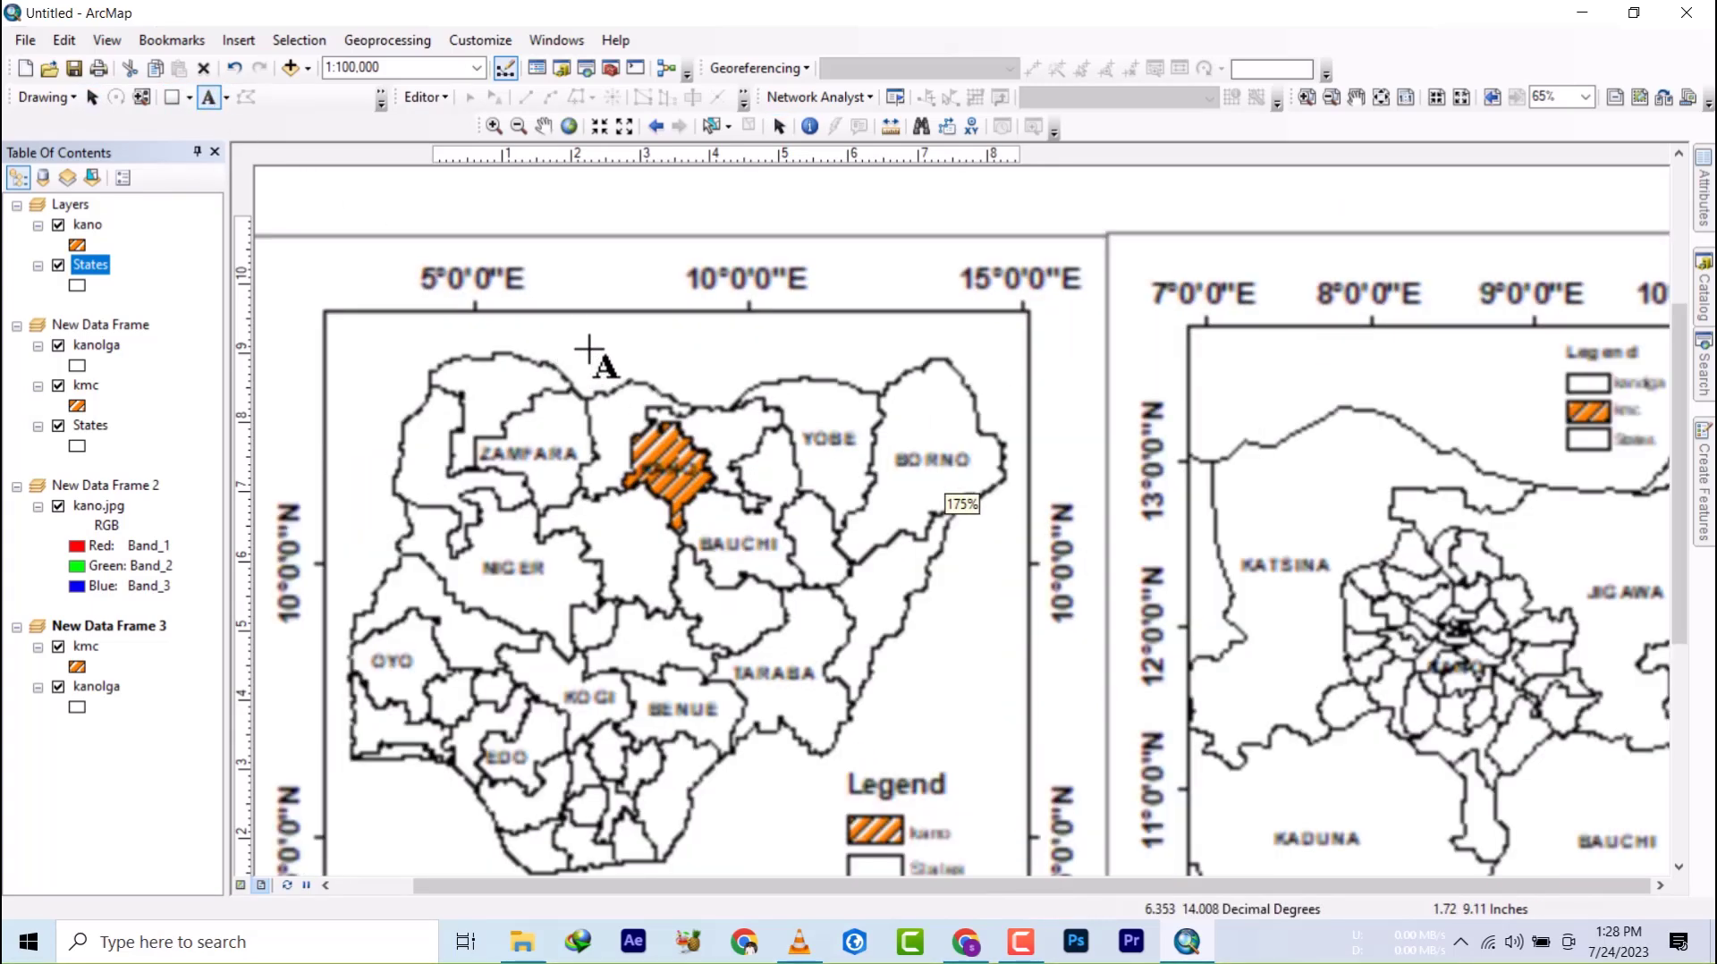
{"action": "left_click", "coordinate": [578, 339]}
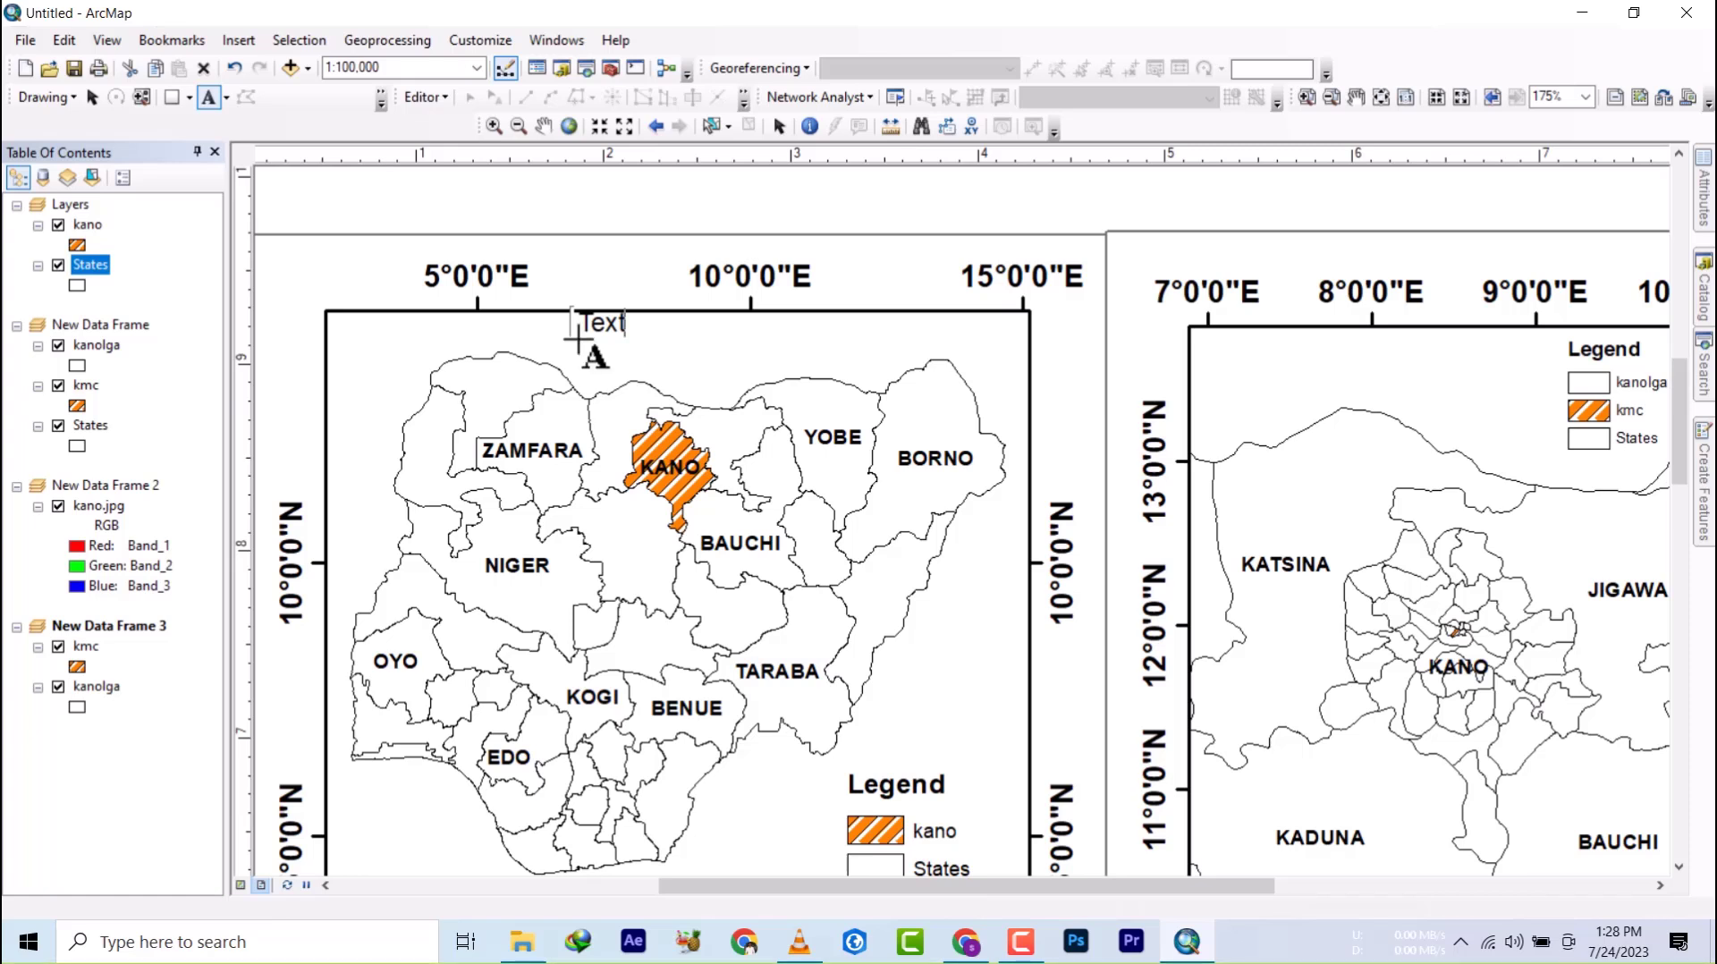
{"action": "key", "text": "Return"}
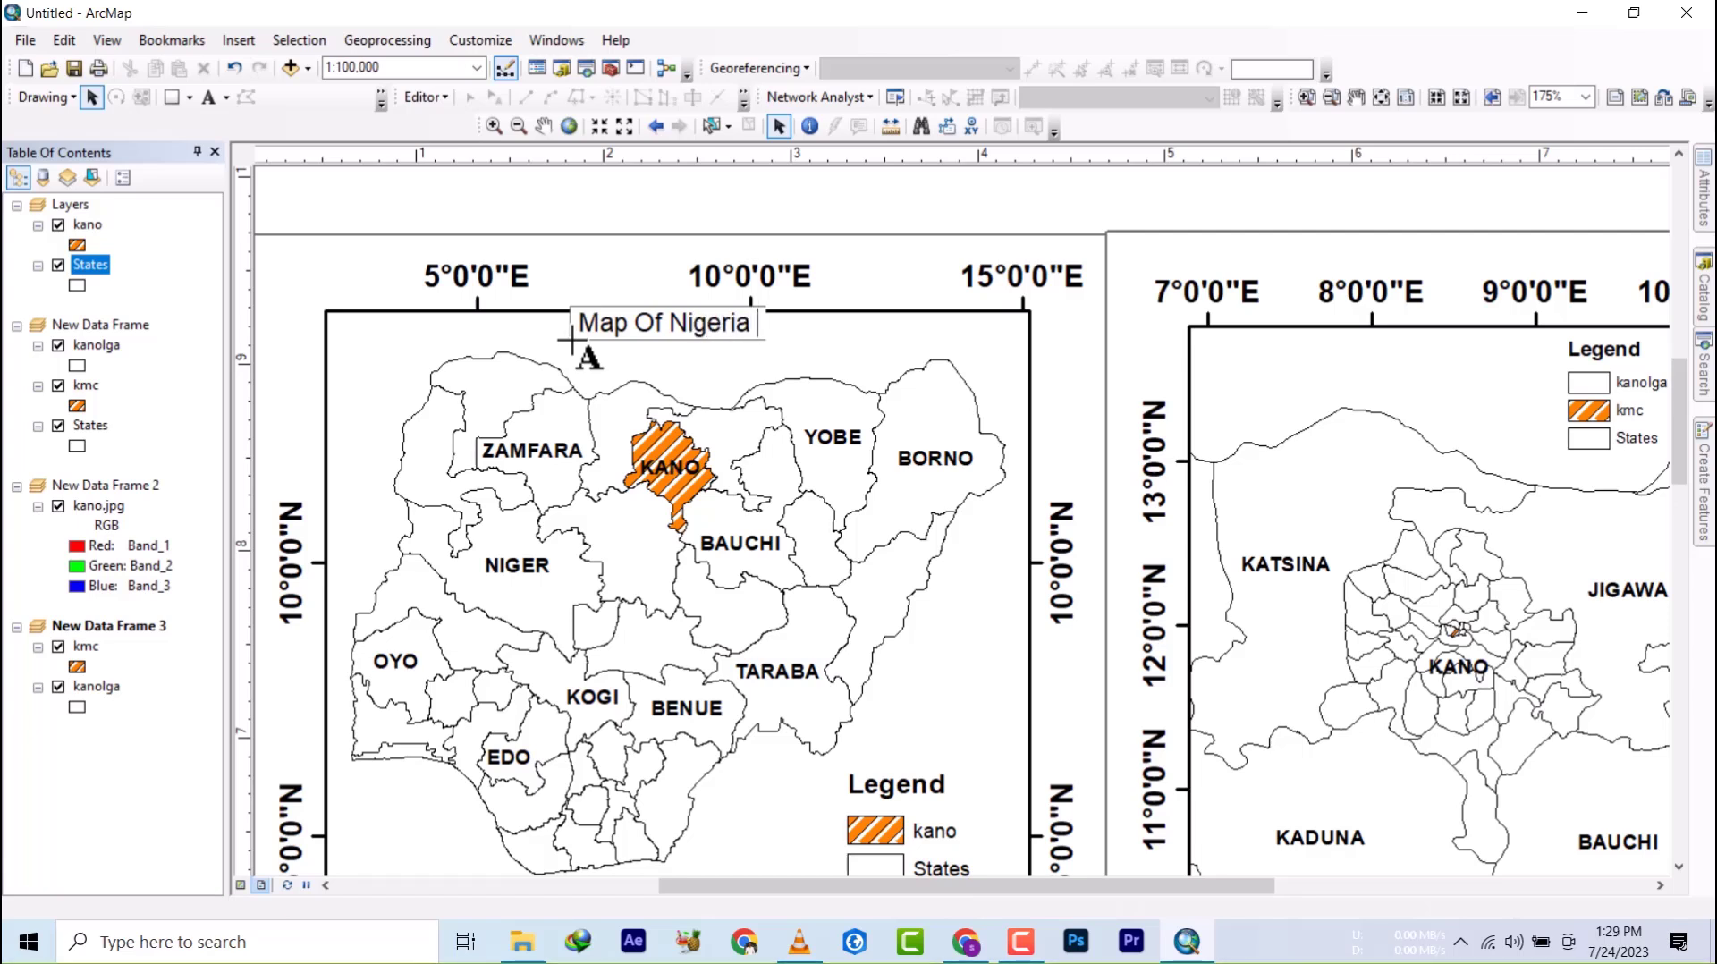
{"action": "type", "text": "owing Kano State"}
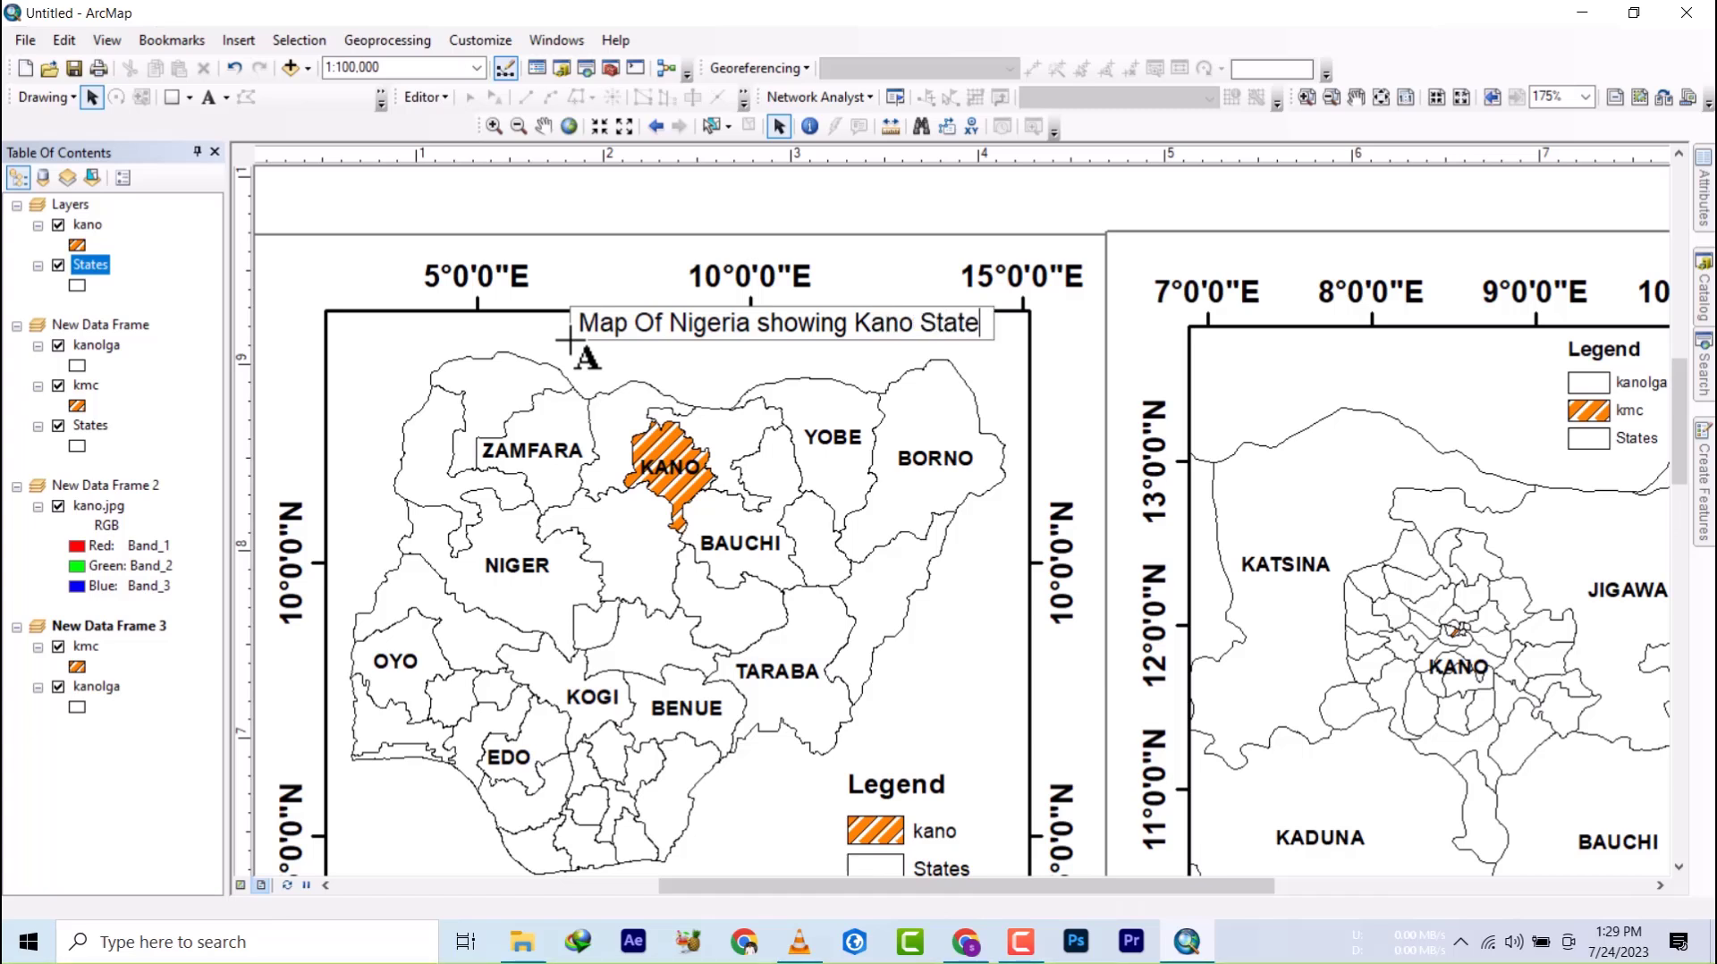
{"action": "left_click", "coordinate": [345, 280]}
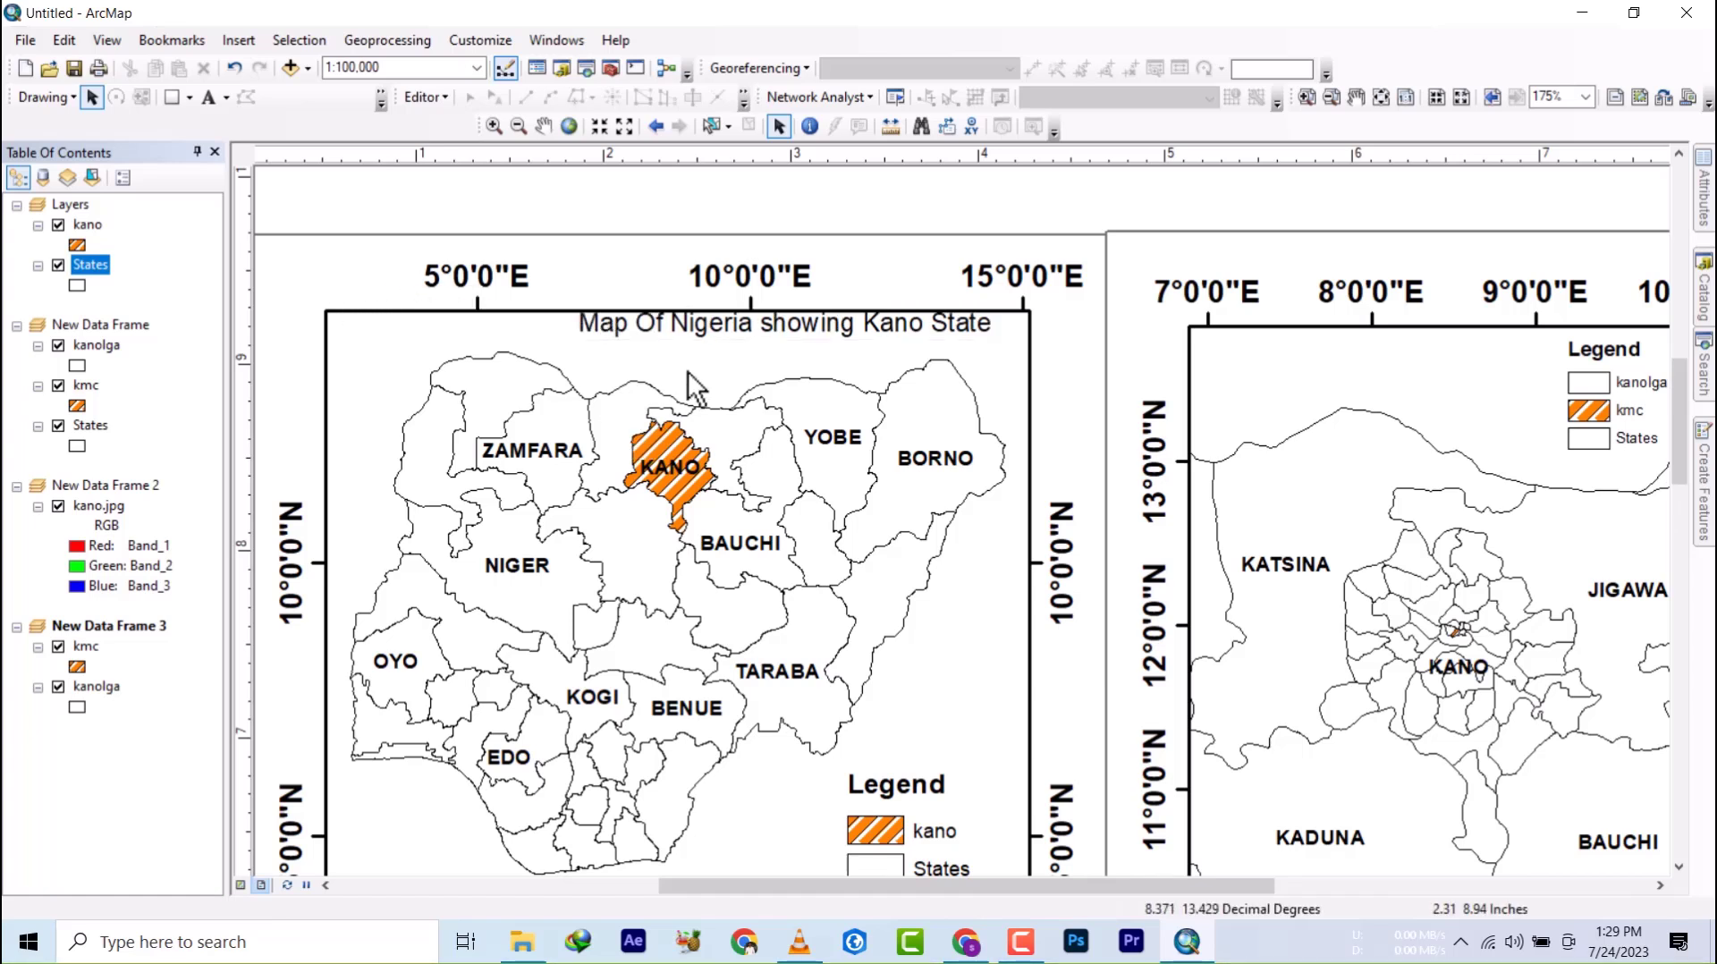
- Reposition the Nigeria map's title so it sits centred just inside the upper edge of the map border
{"action": "left_click_drag", "start_coordinate": [726, 325], "coordinate": [659, 336]}
{"action": "left_click_drag", "start_coordinate": [677, 334], "coordinate": [686, 336]}
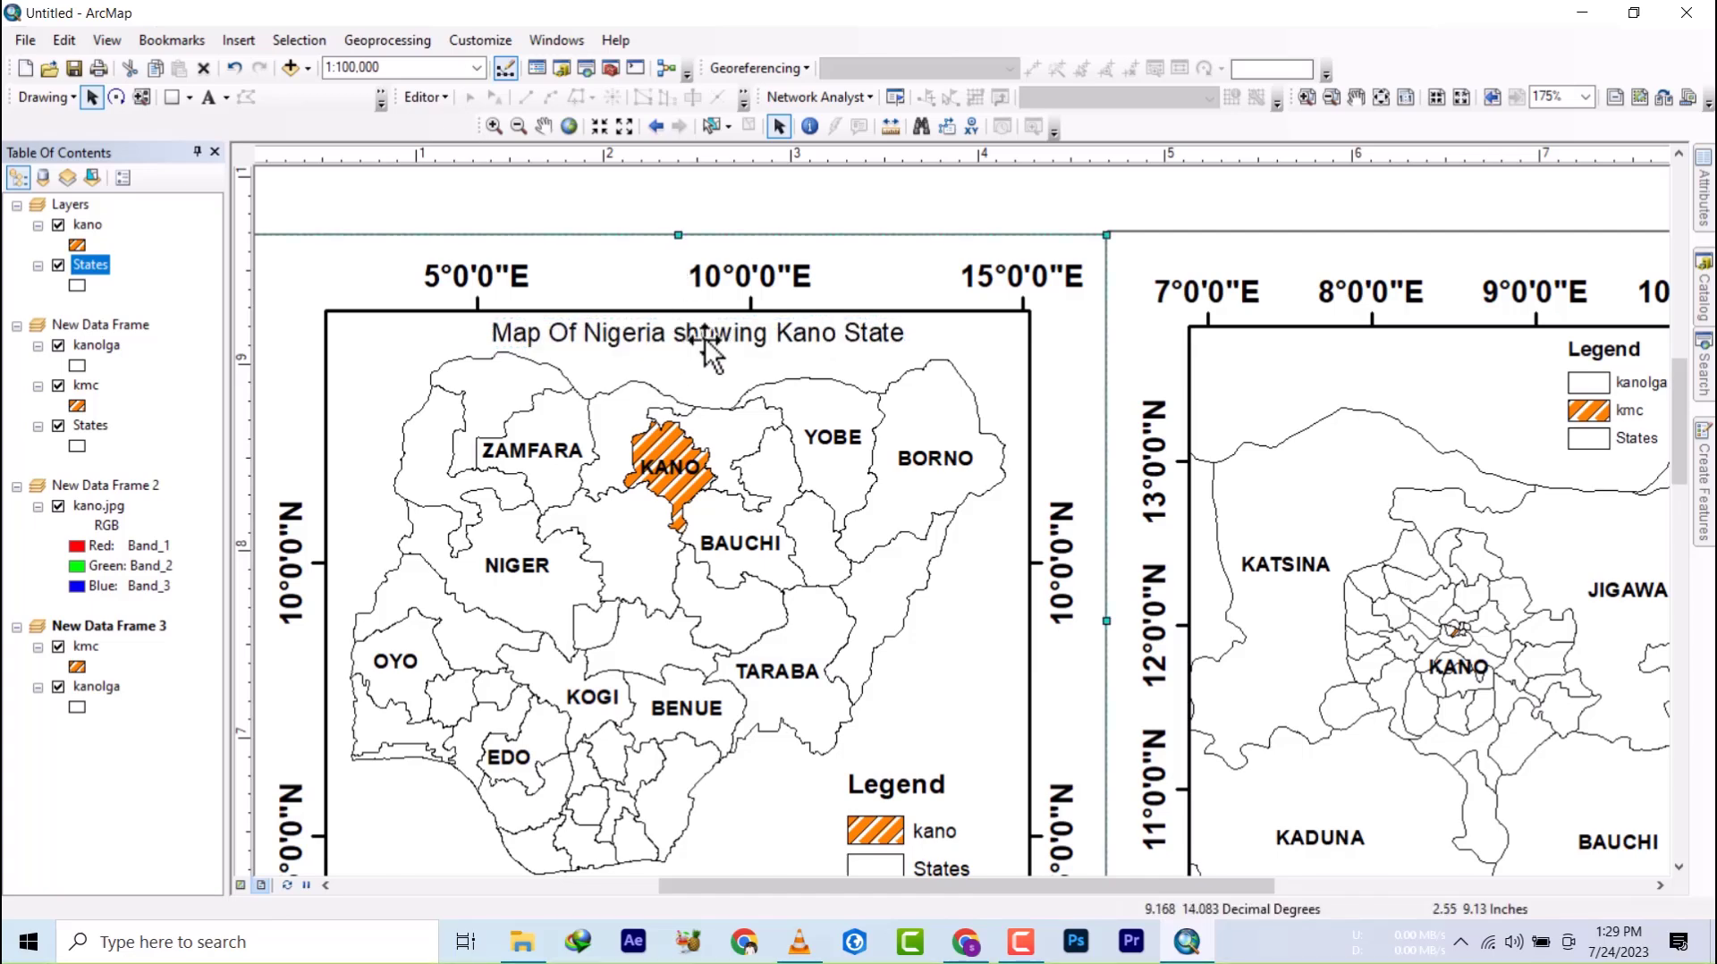
{"action": "scroll", "coordinate": [1445, 483], "scroll_direction": "up", "scroll_amount": 1}
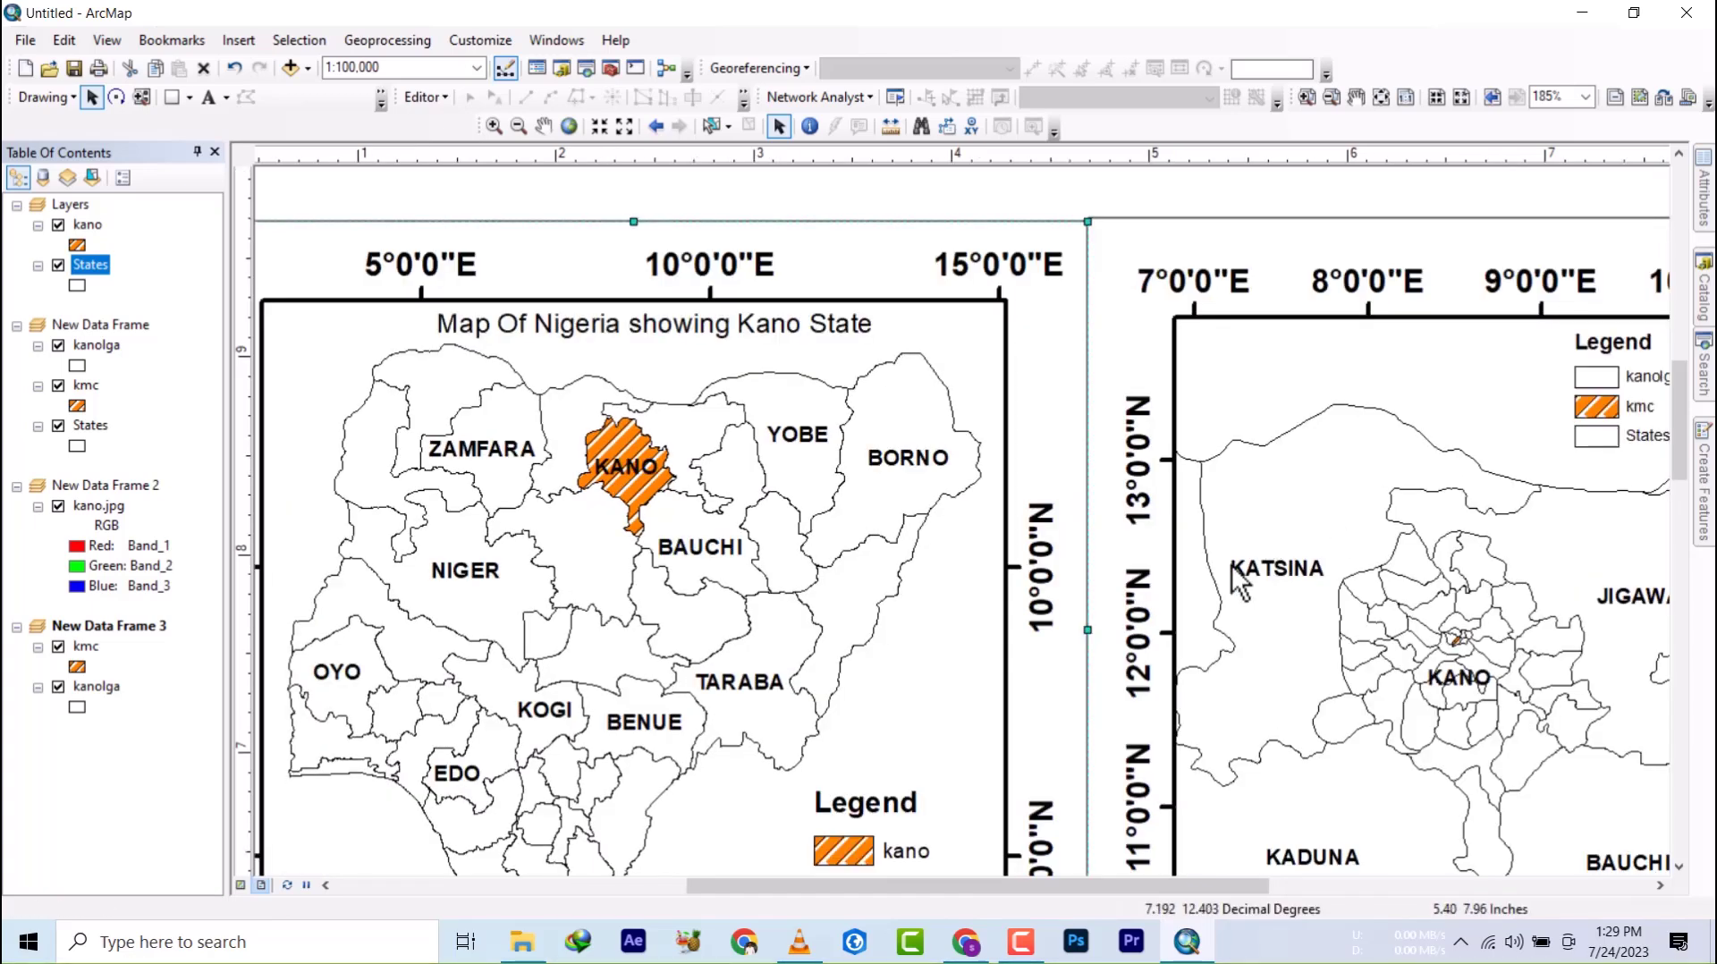
- Check the sample Kano map's title in the client's WhatsApp chat, and place the text "Map of" at the top of ArcMap's Kano map
{"action": "left_click_drag", "start_coordinate": [1483, 497], "coordinate": [945, 536]}
{"action": "scroll", "coordinate": [946, 536], "scroll_direction": "down", "scroll_amount": 1}
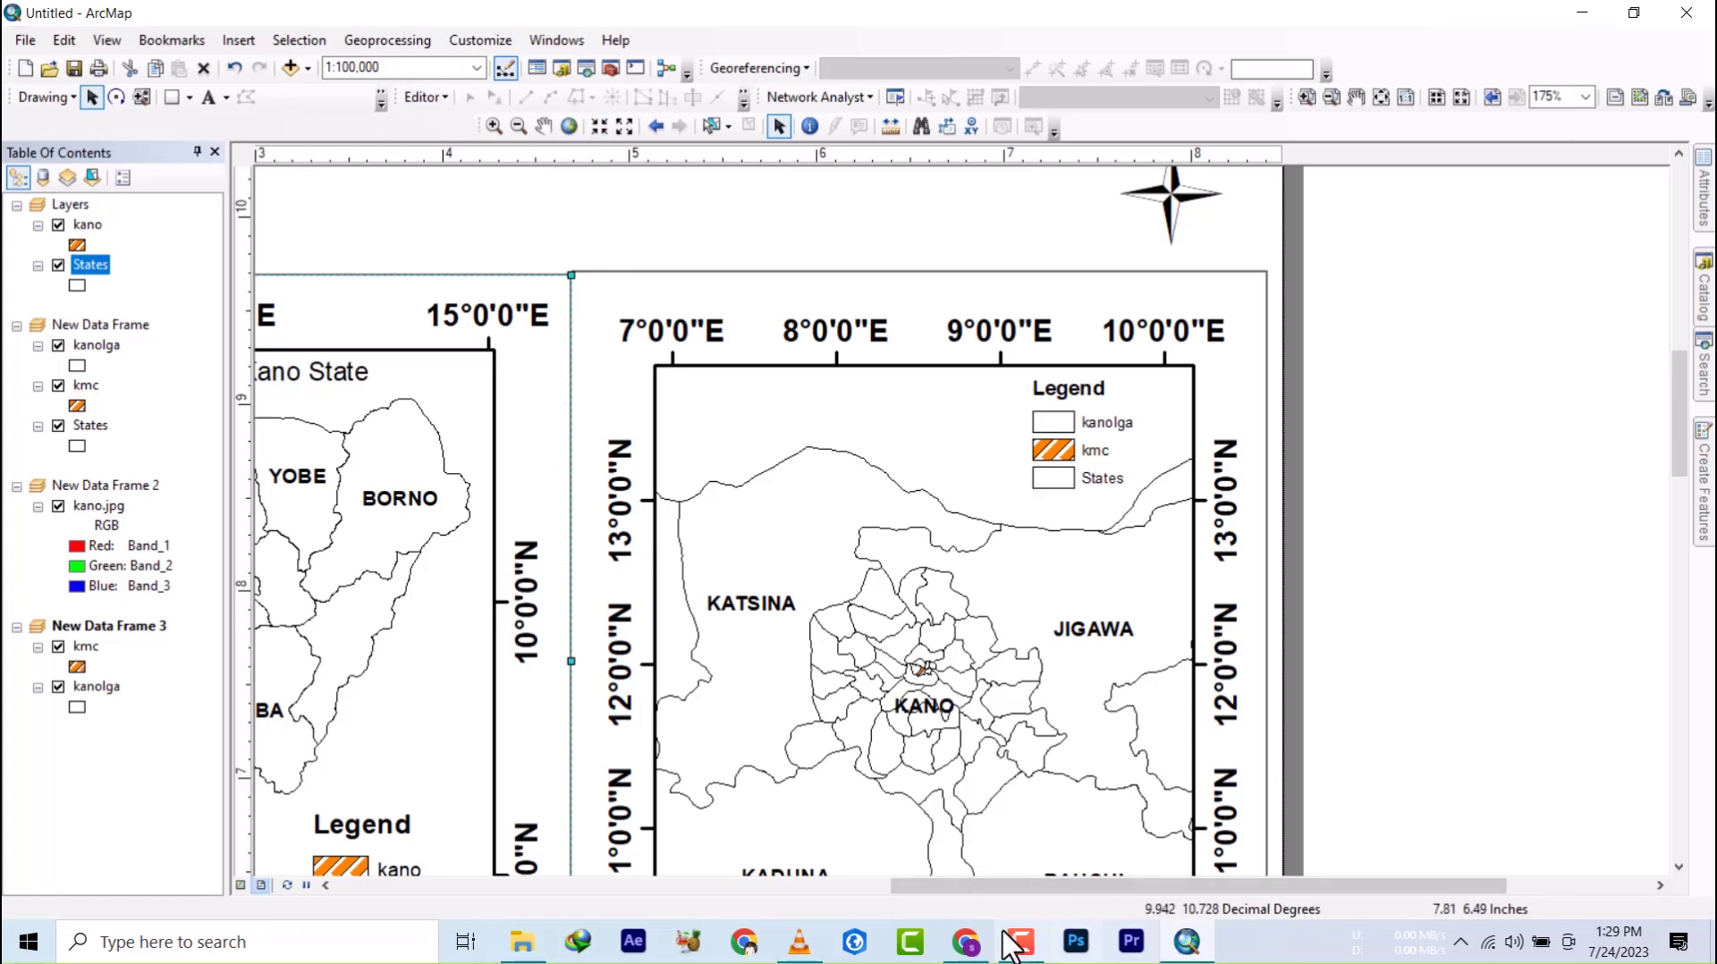
{"action": "left_click", "coordinate": [966, 941]}
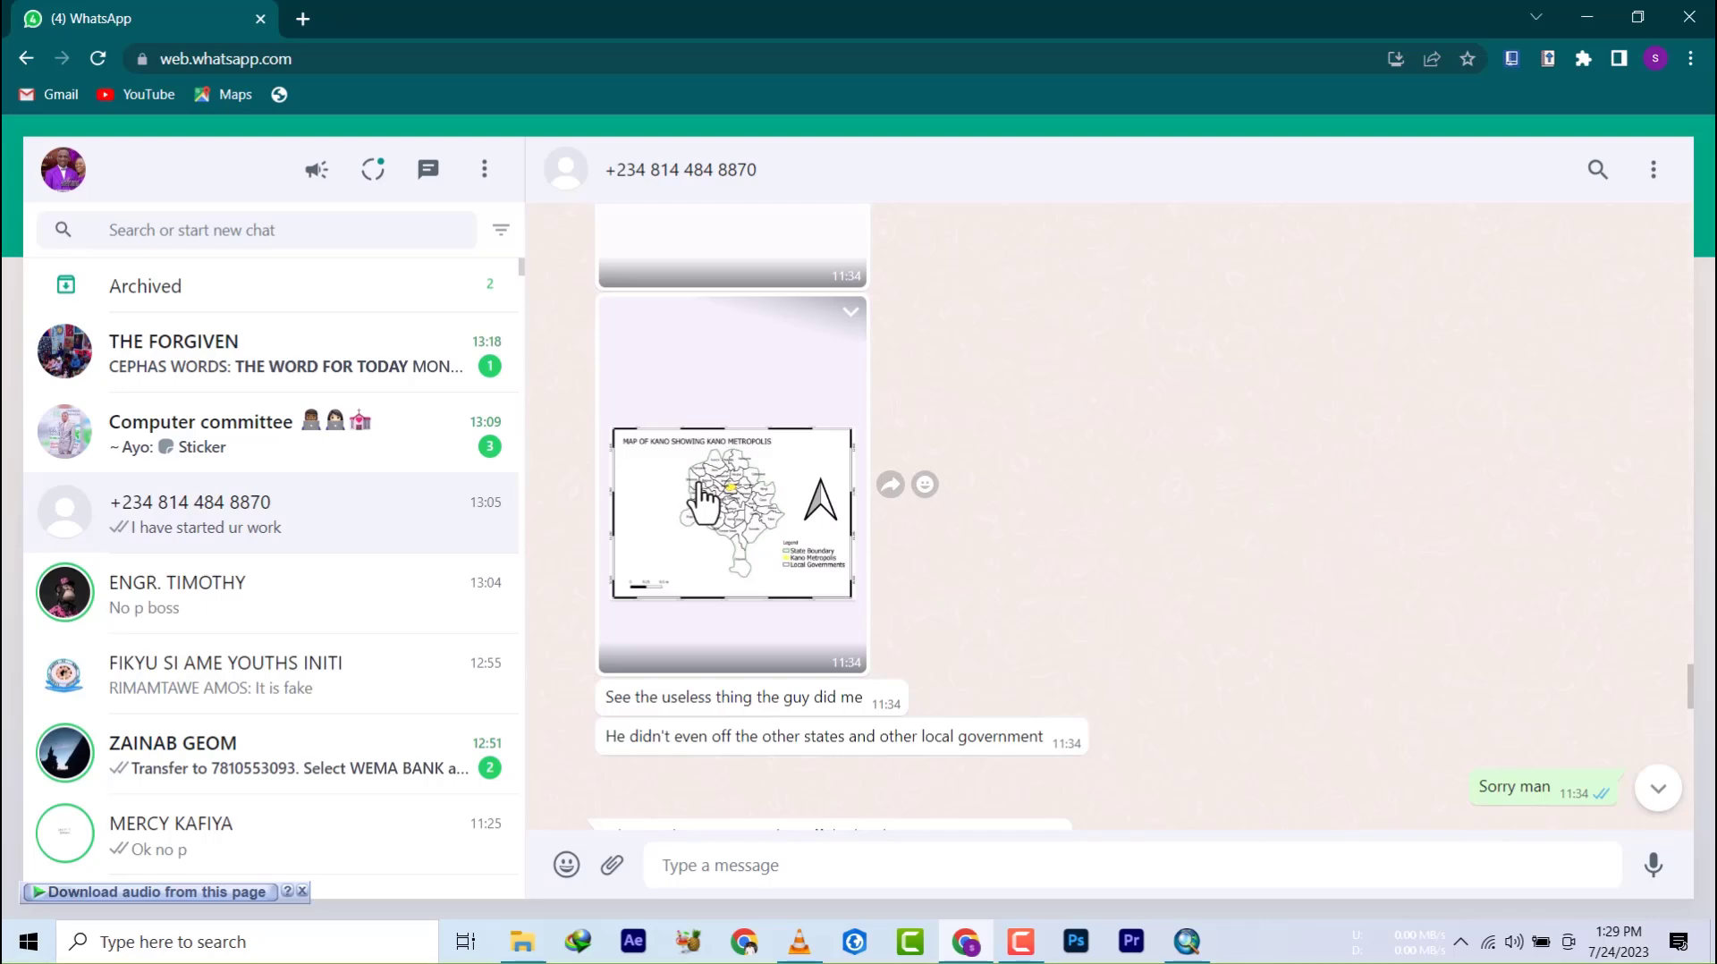
{"action": "left_click", "coordinate": [1578, 25]}
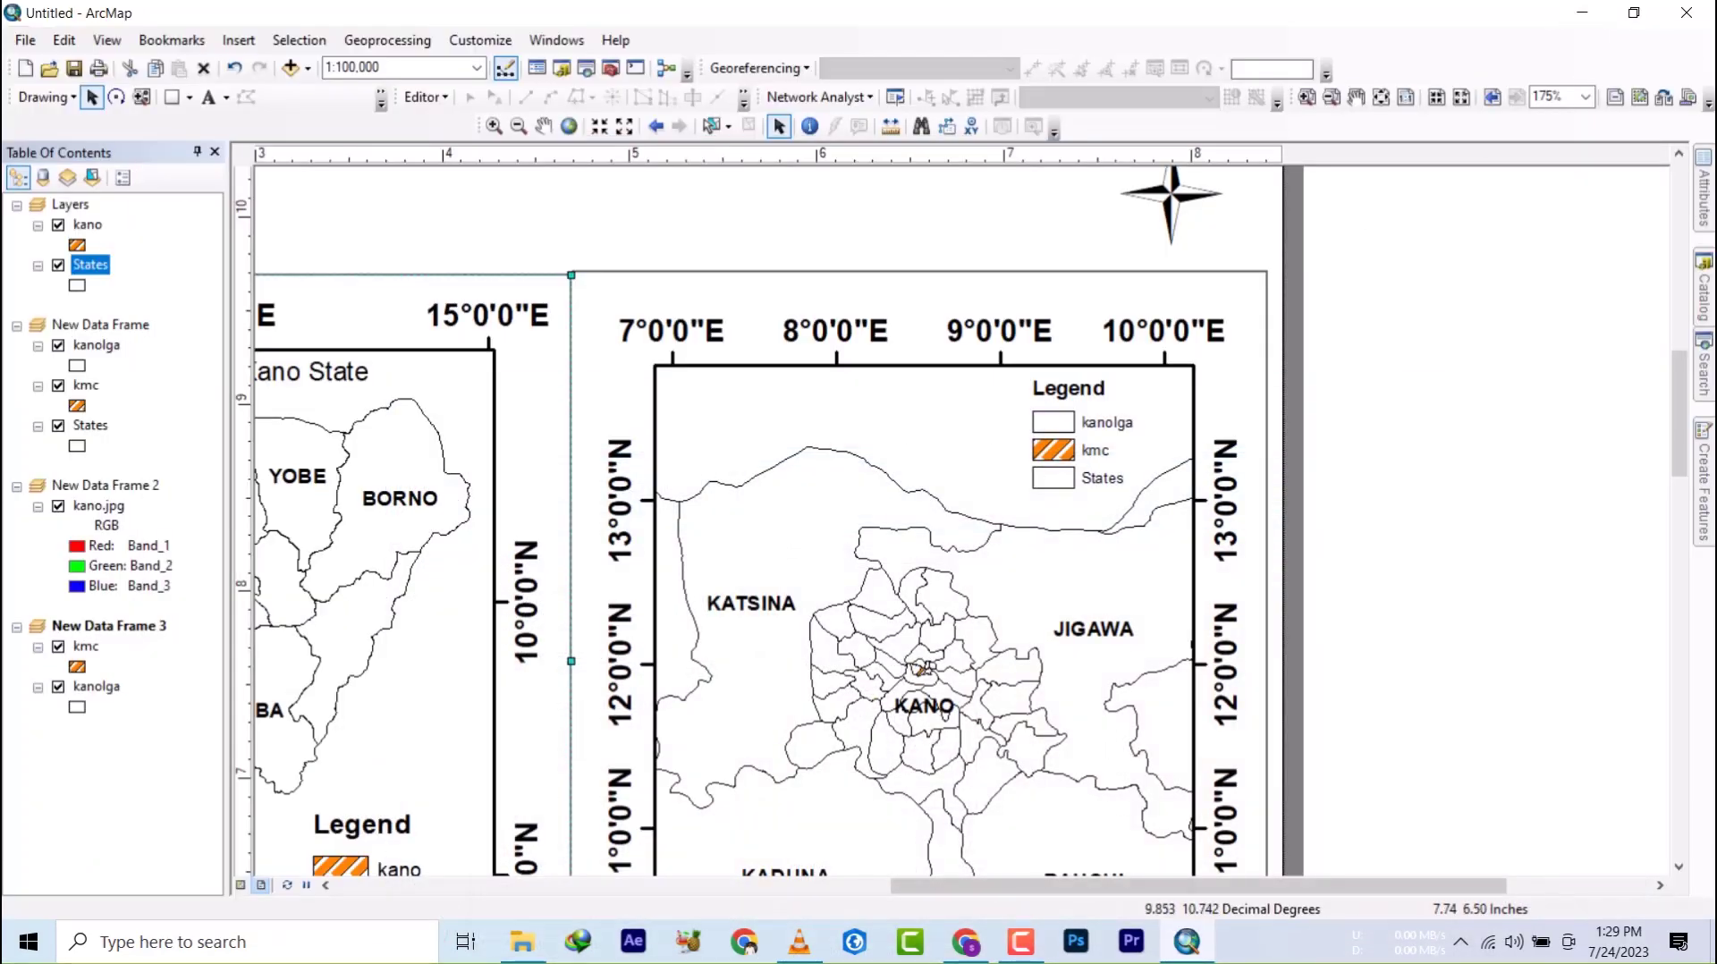
{"action": "left_click", "coordinate": [966, 942]}
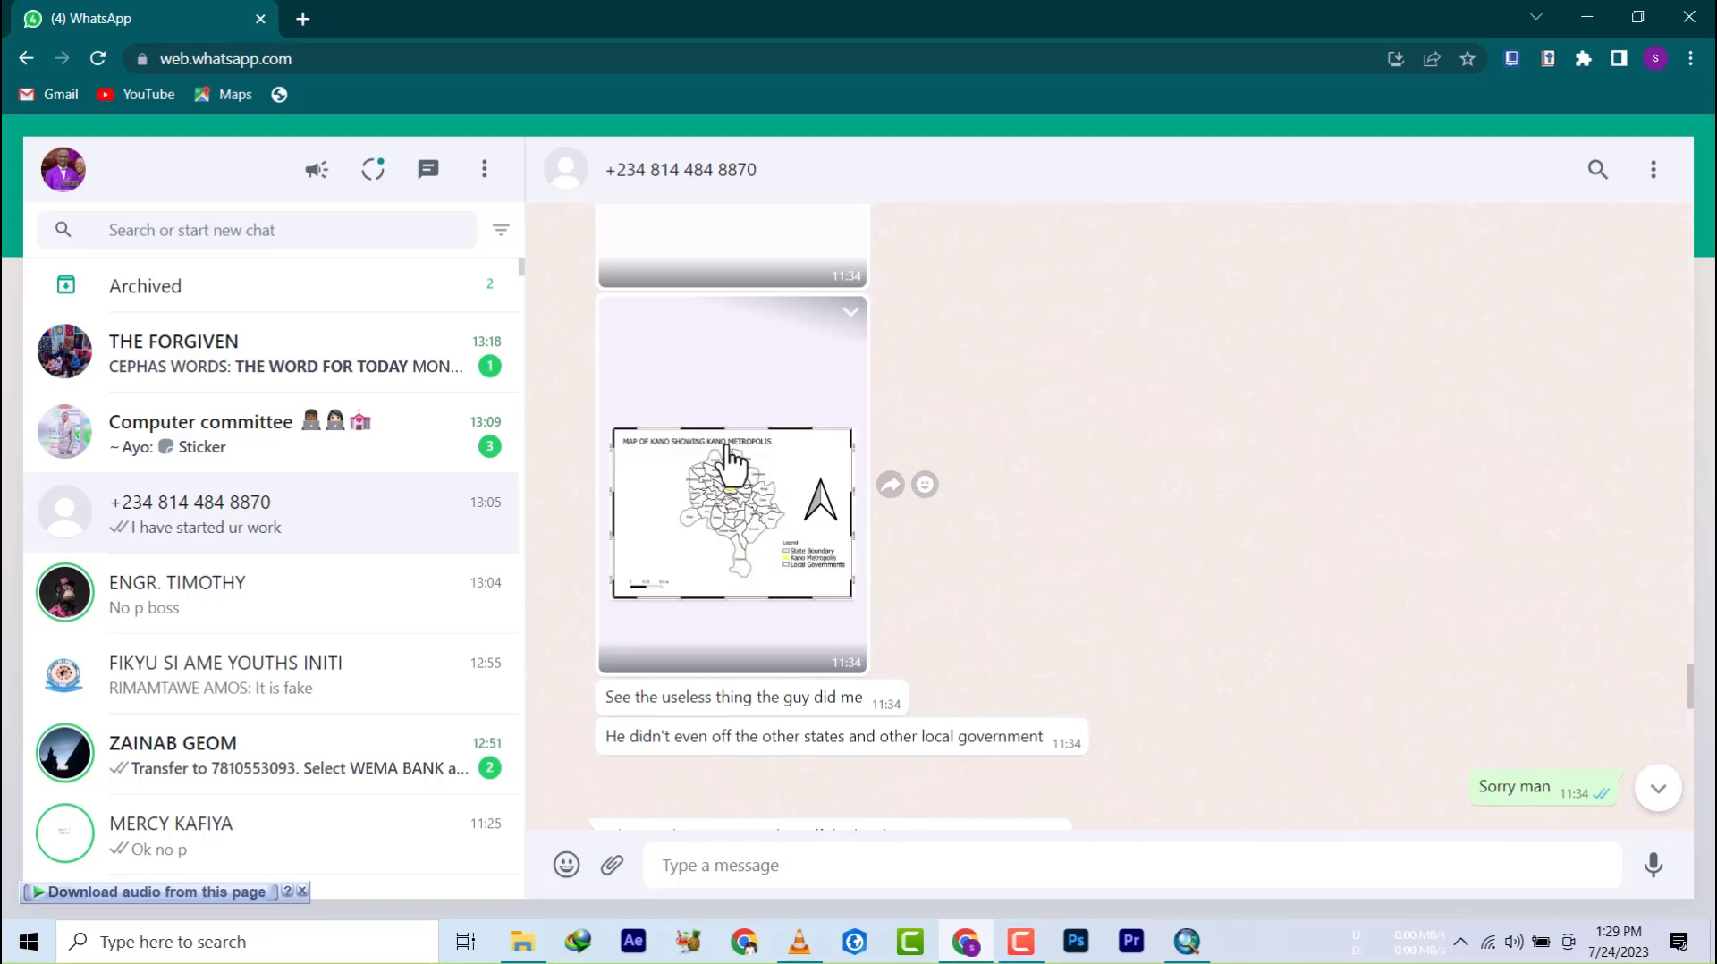
{"action": "left_click", "coordinate": [1587, 17]}
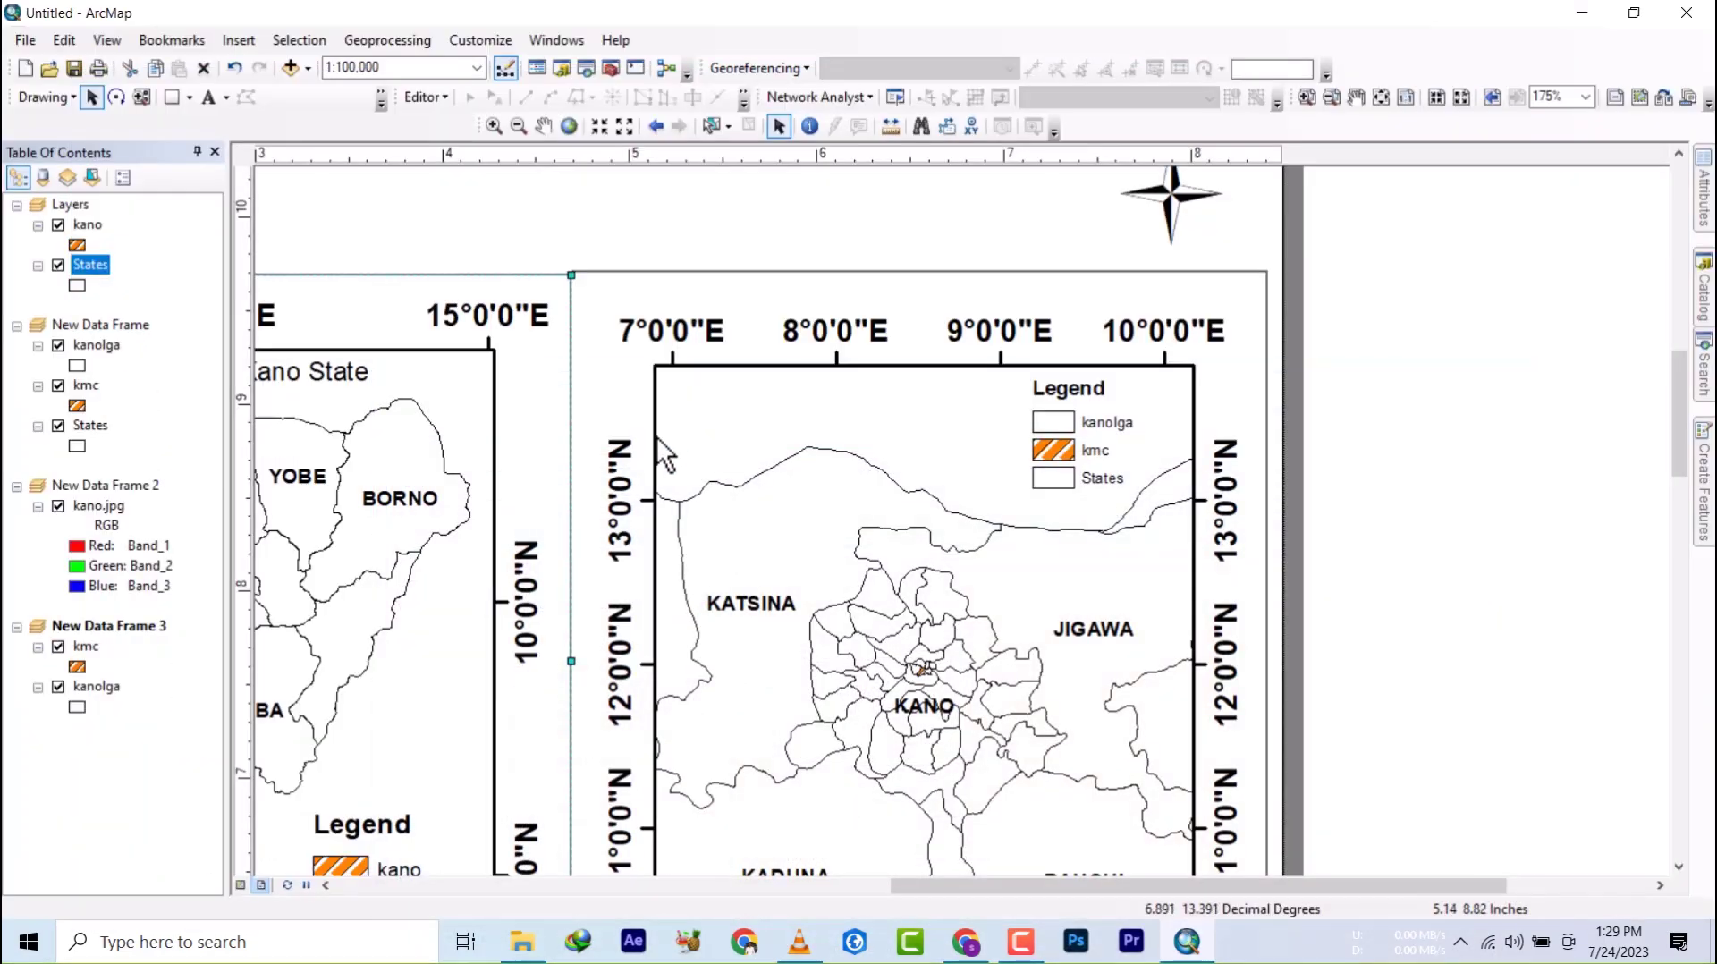
{"action": "left_click", "coordinate": [209, 96]}
{"action": "left_click", "coordinate": [697, 387]}
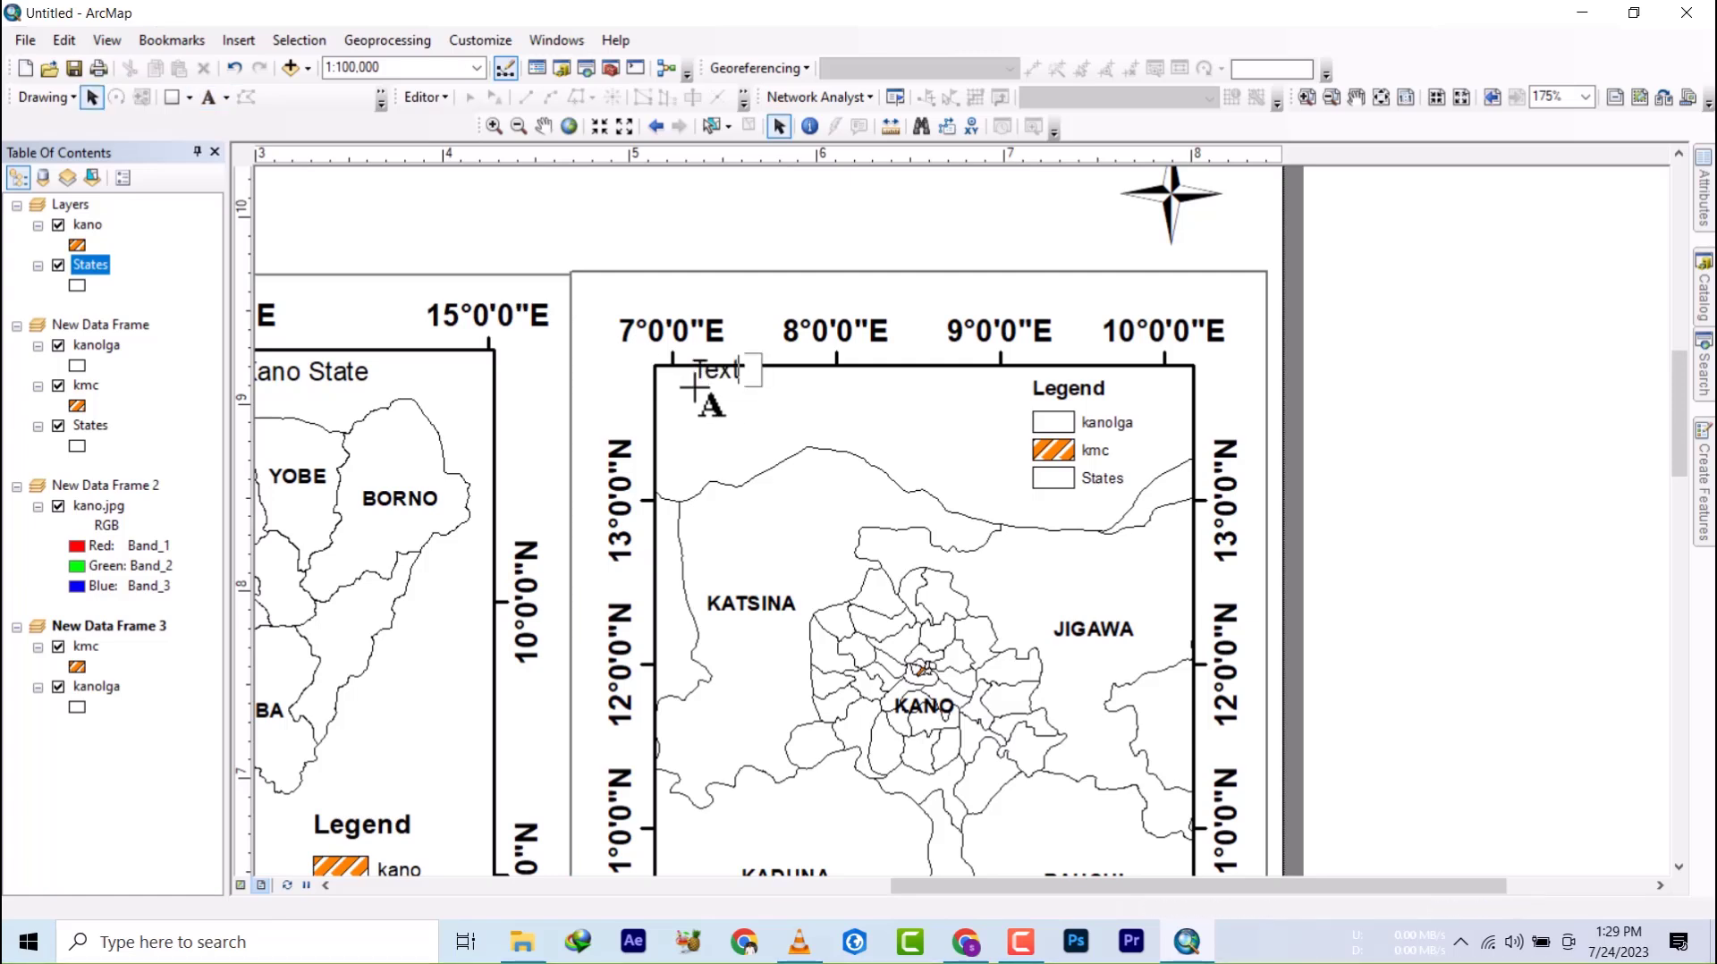
{"action": "type", "text": "m"}
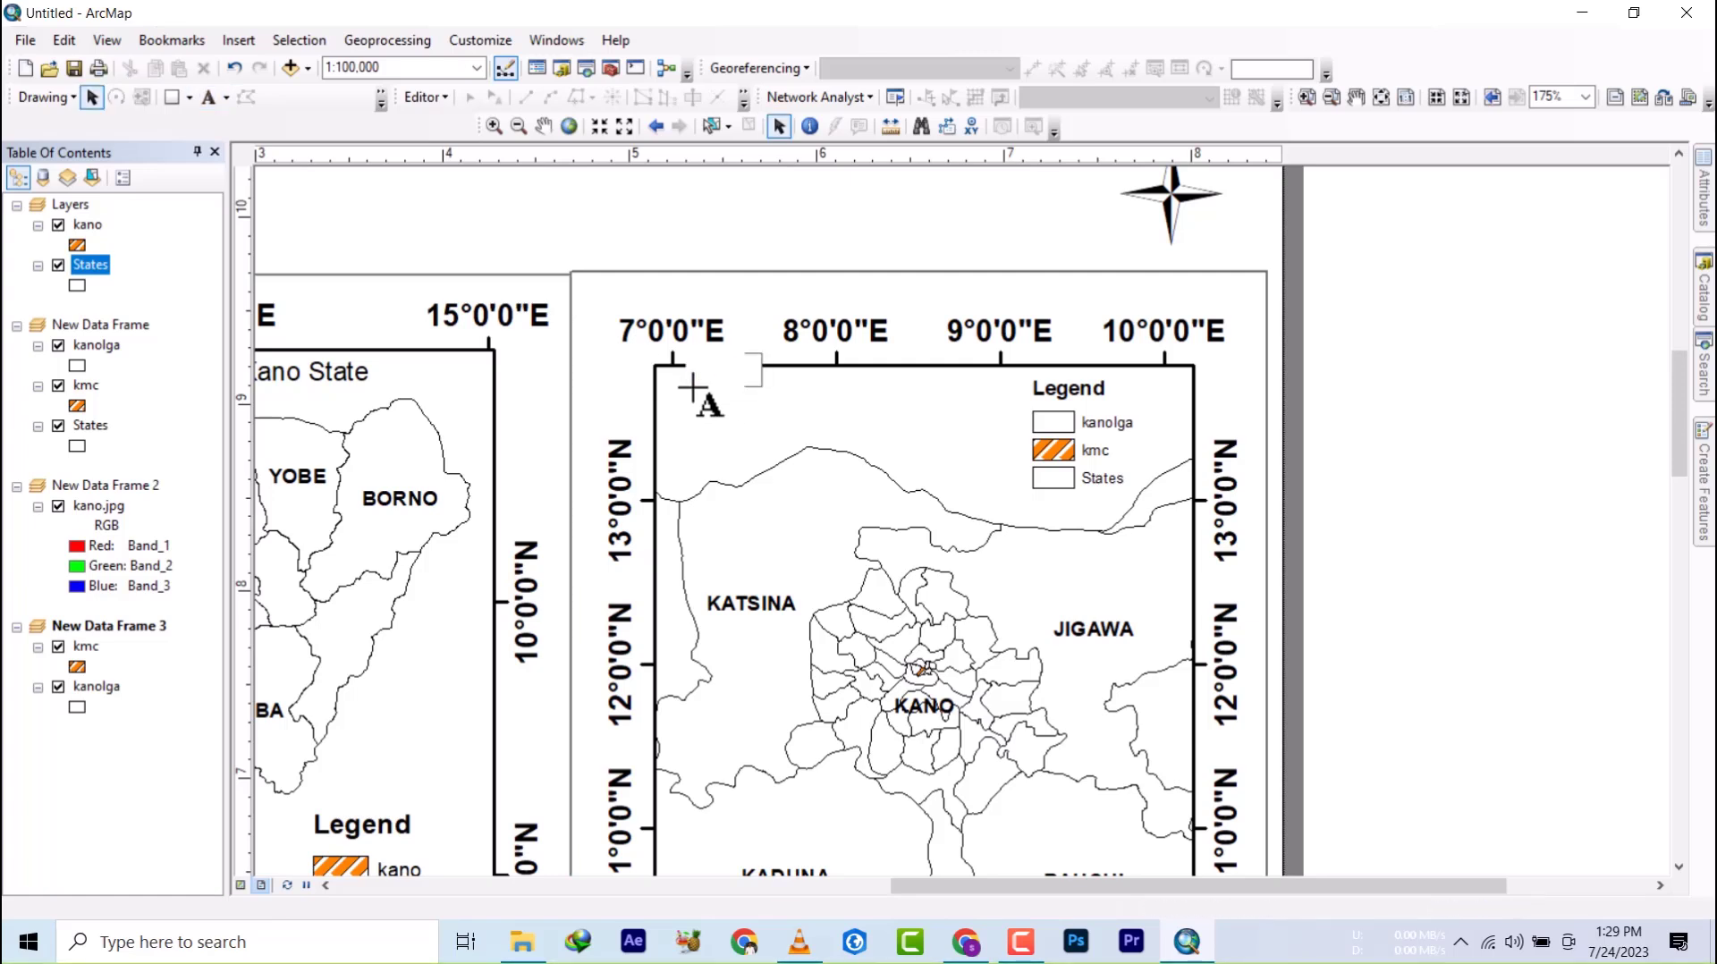
{"action": "type", "text": "ap of"}
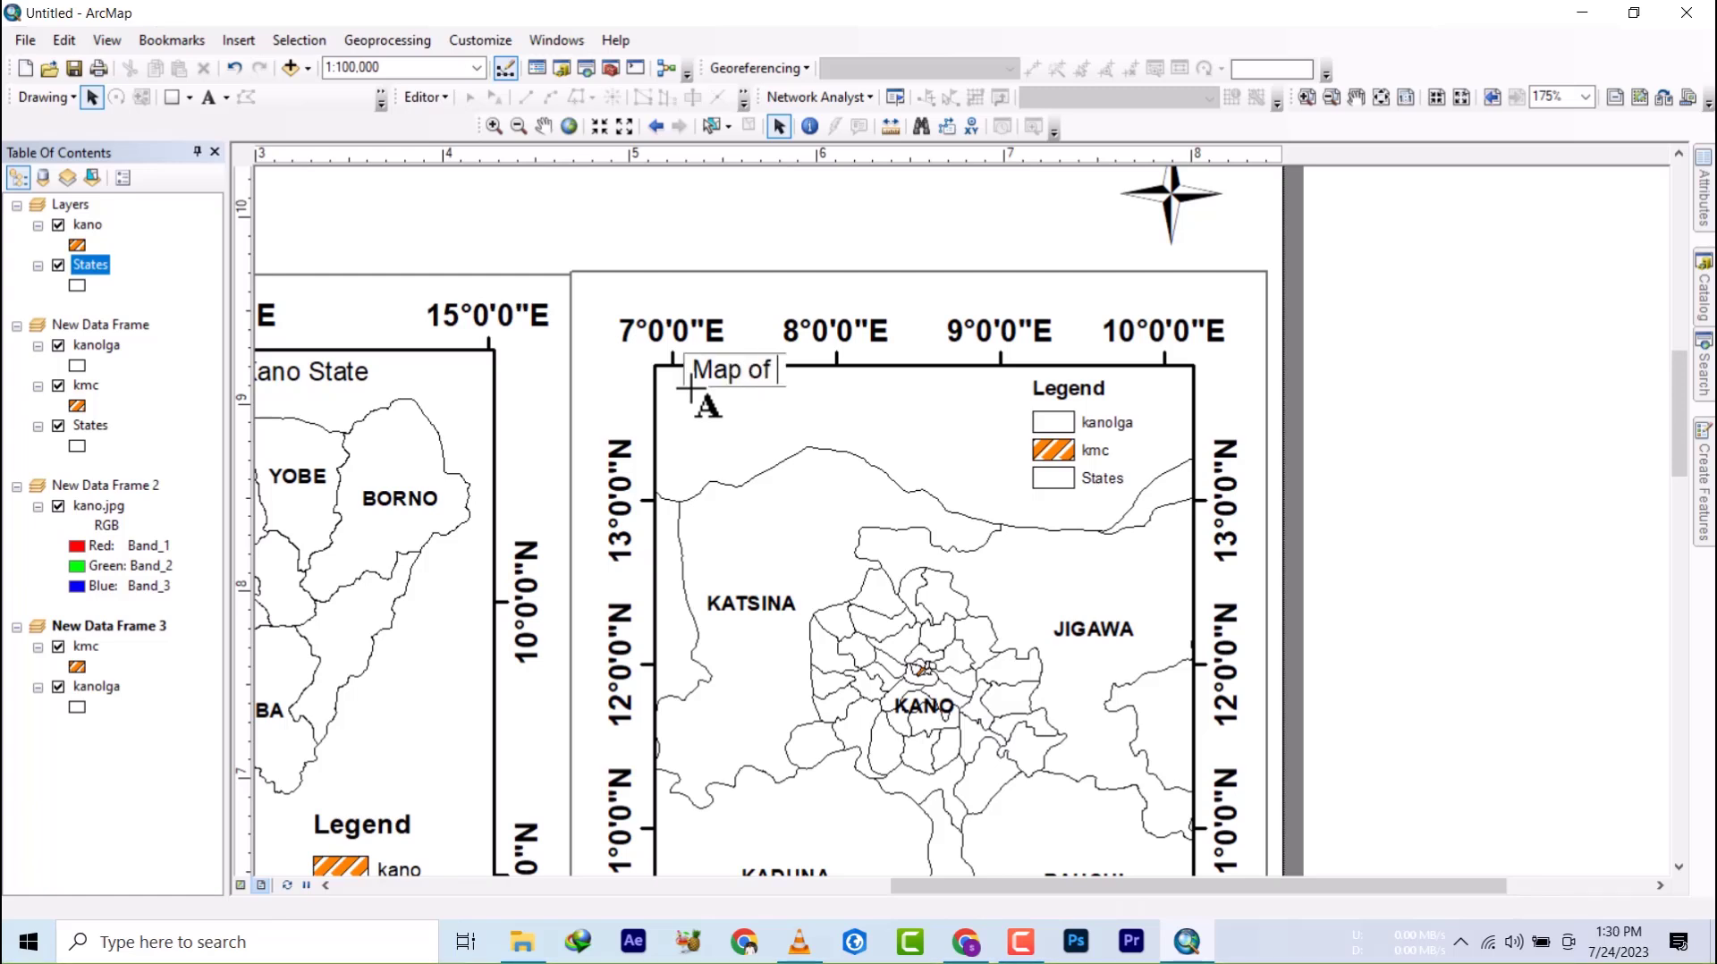
{"action": "key", "text": "Return"}
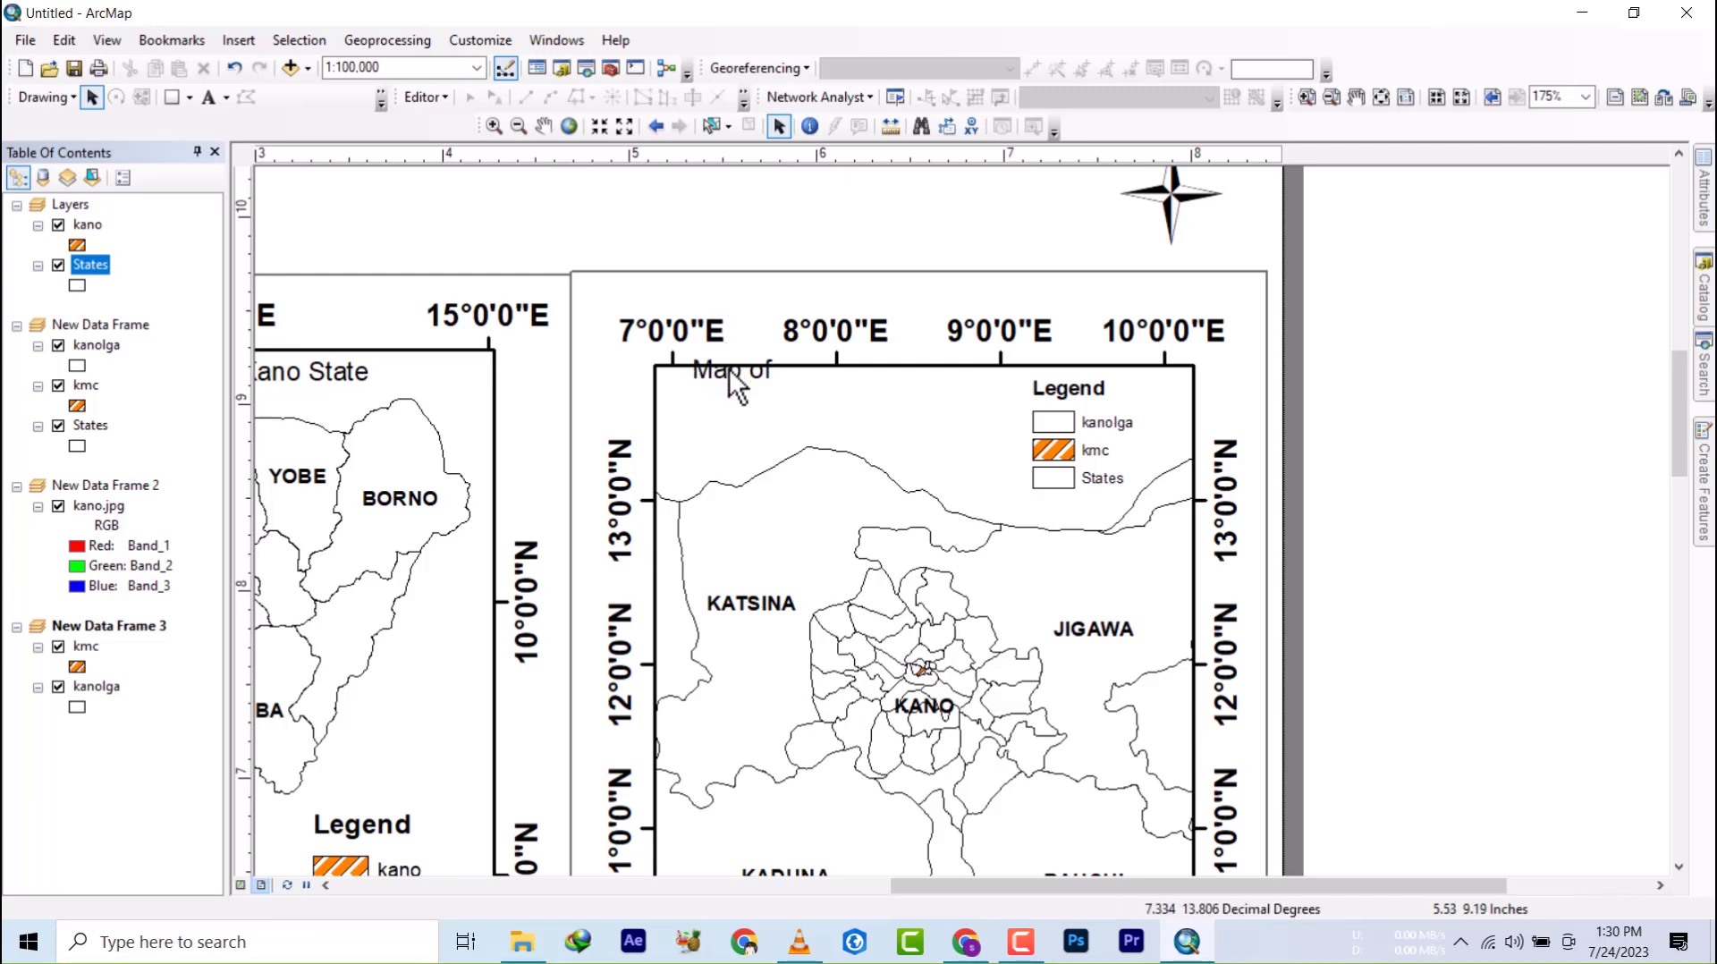
- Change the Kano map's title text to "Map of Kano showing Kano Metropolis" and move it just inside the map's upper-left border
{"action": "left_click_drag", "start_coordinate": [728, 372], "coordinate": [747, 399]}
{"action": "double_click", "coordinate": [747, 399]}
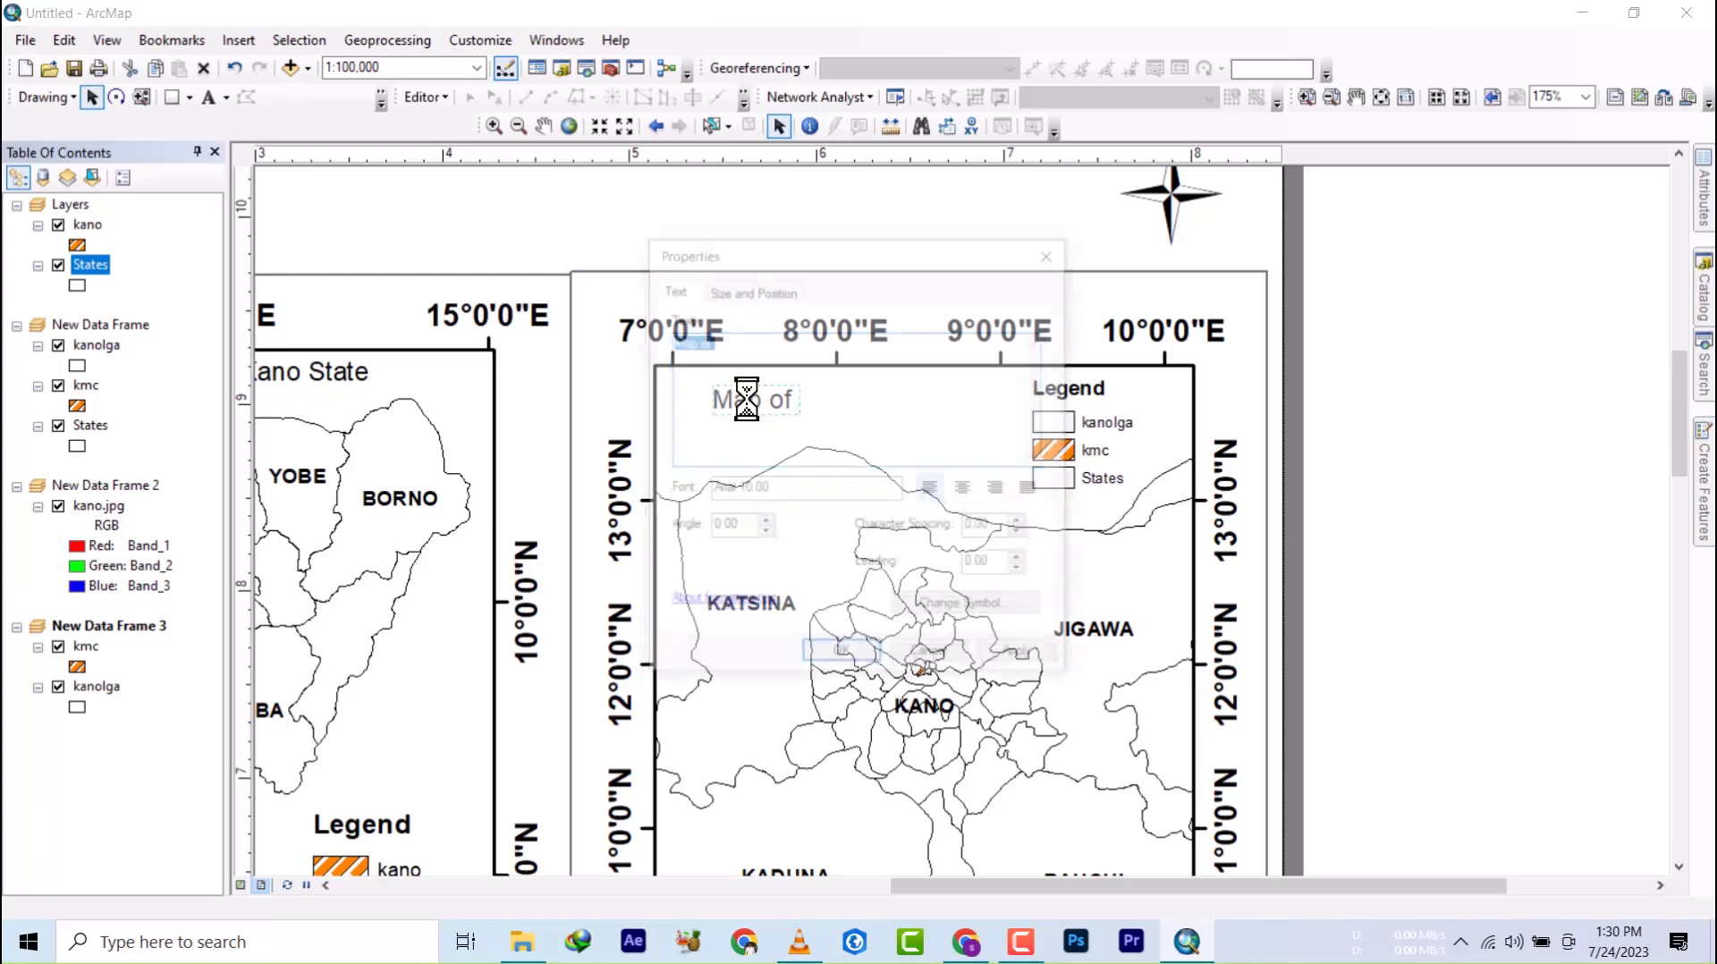
{"action": "left_click", "coordinate": [746, 349]}
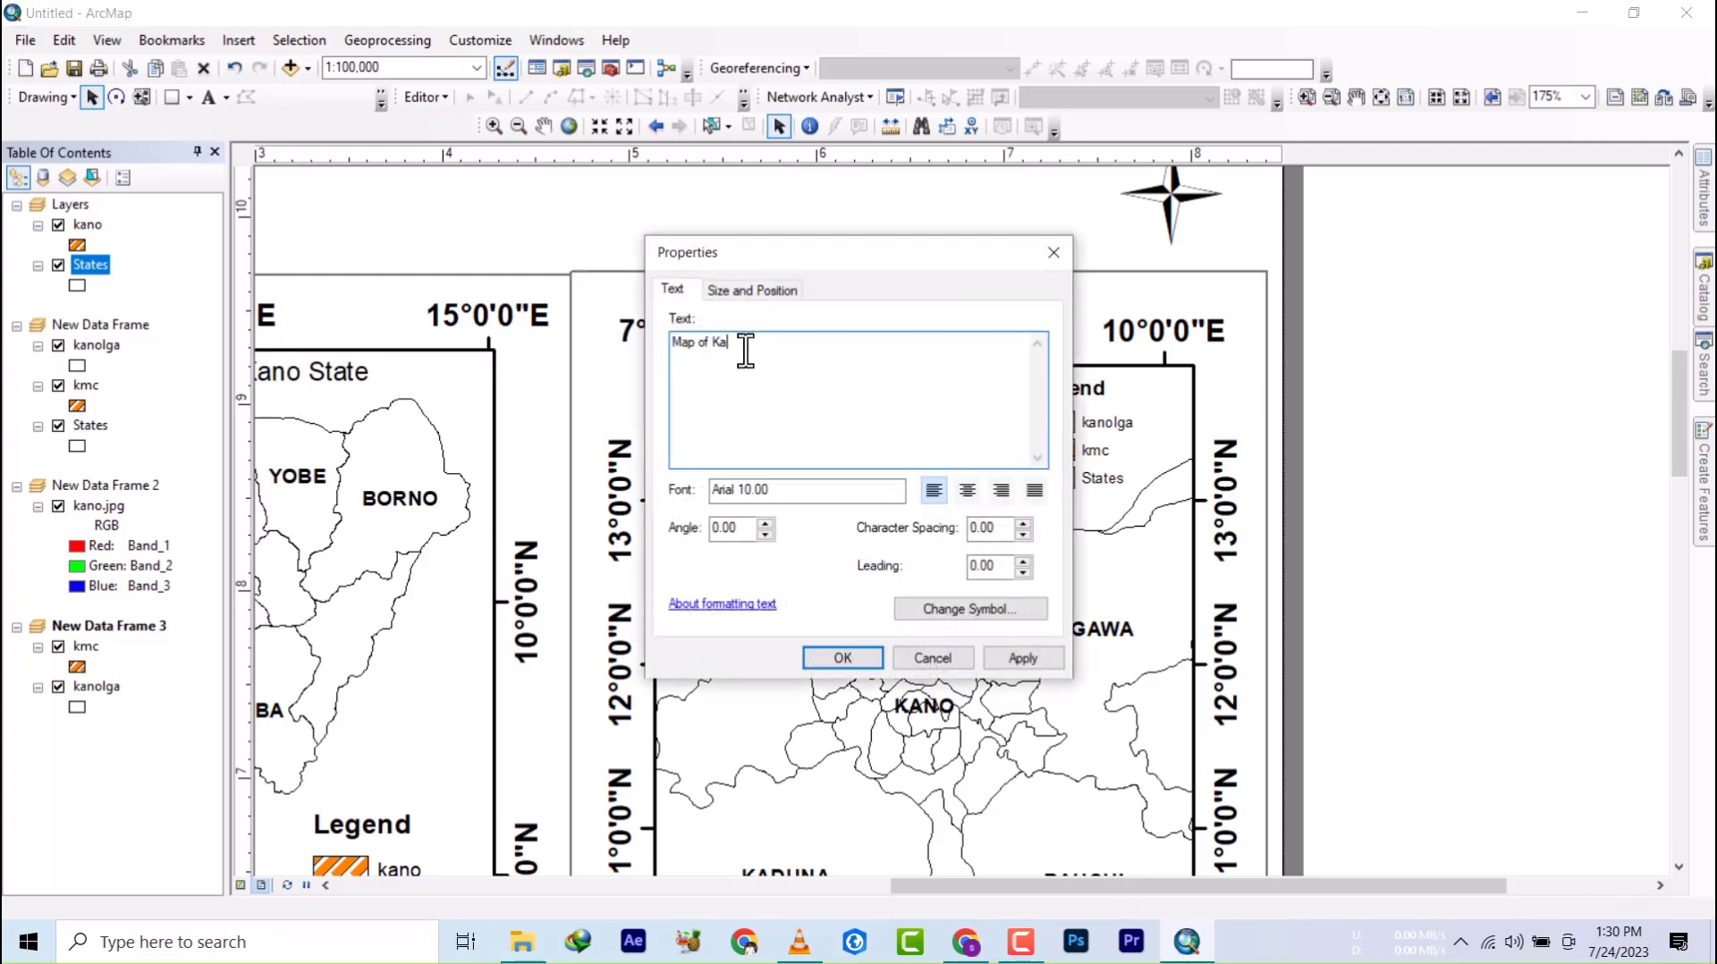
{"action": "type", "text": "Kano showing"}
{"action": "type", "text": "Kan"}
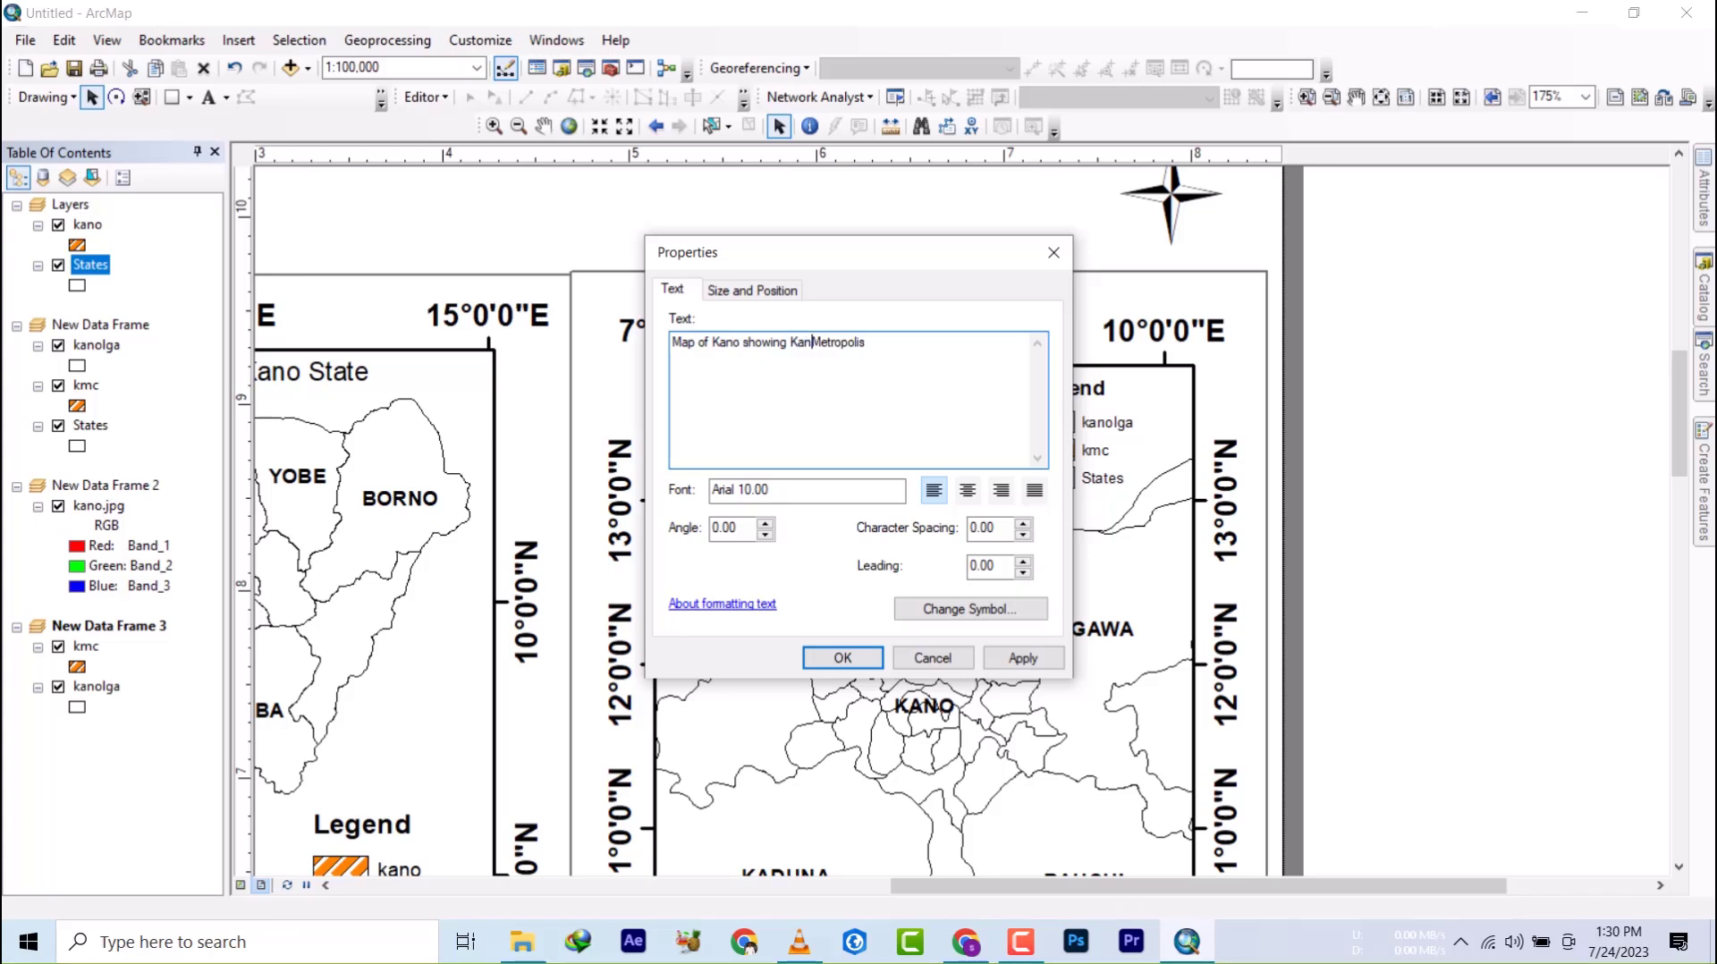
{"action": "type", "text": "o"}
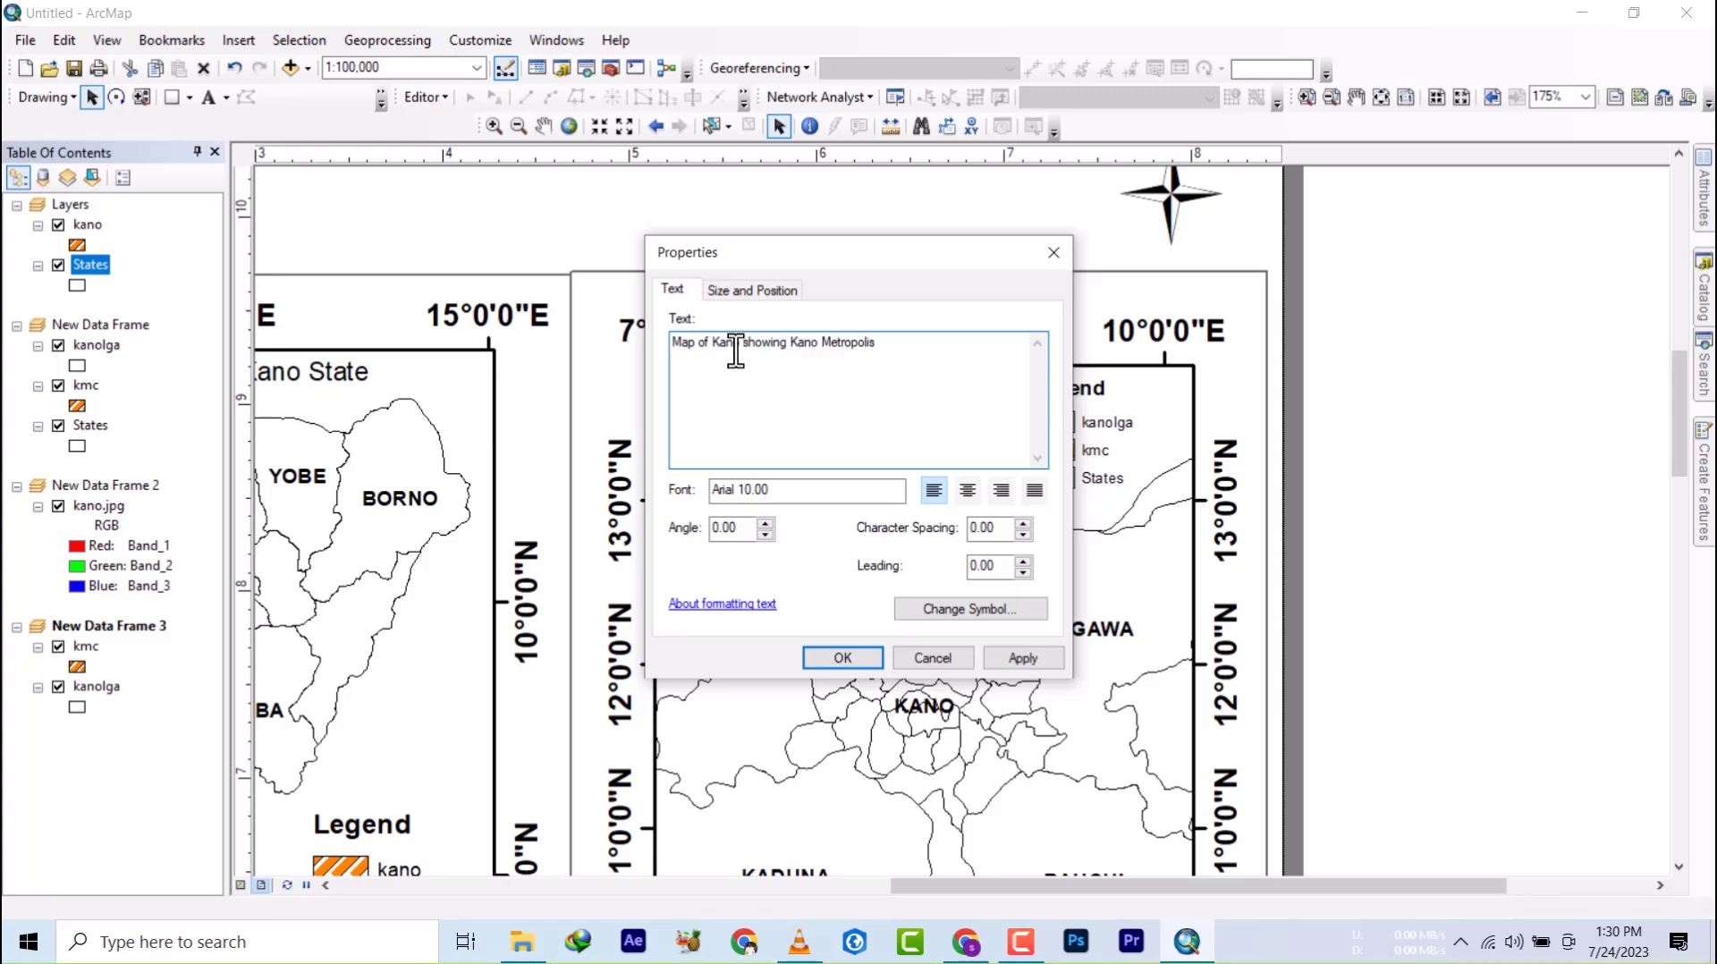
{"action": "left_click", "coordinate": [838, 658]}
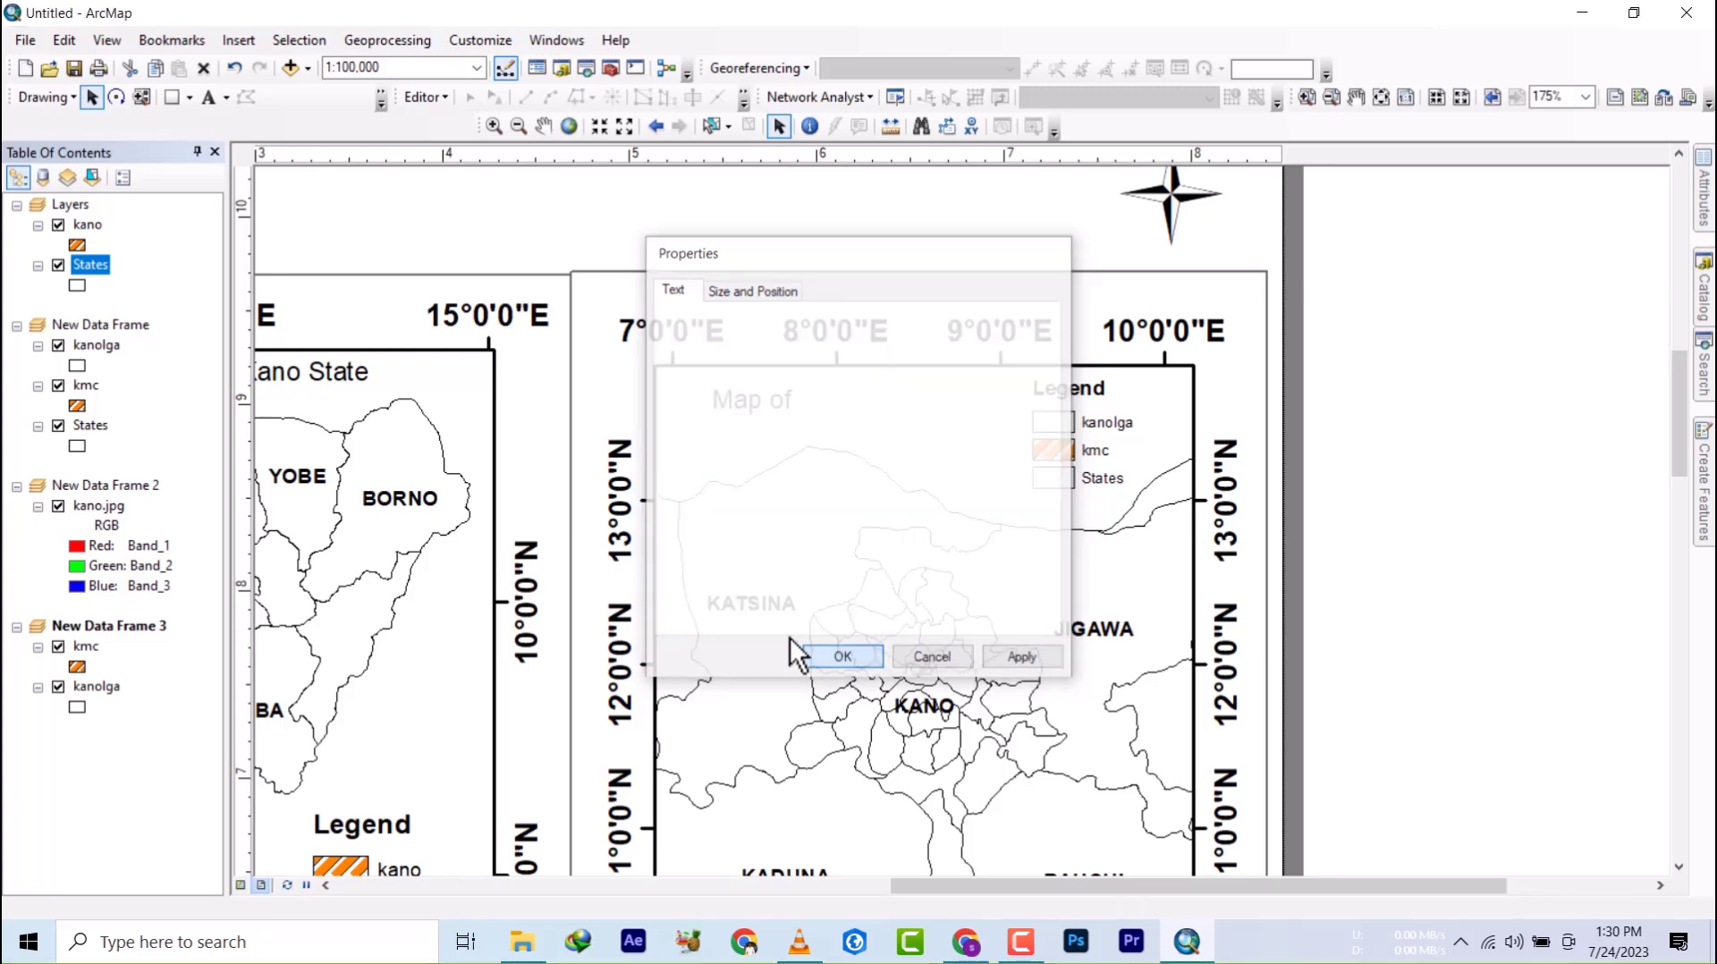
{"action": "left_click_drag", "start_coordinate": [918, 411], "coordinate": [868, 394]}
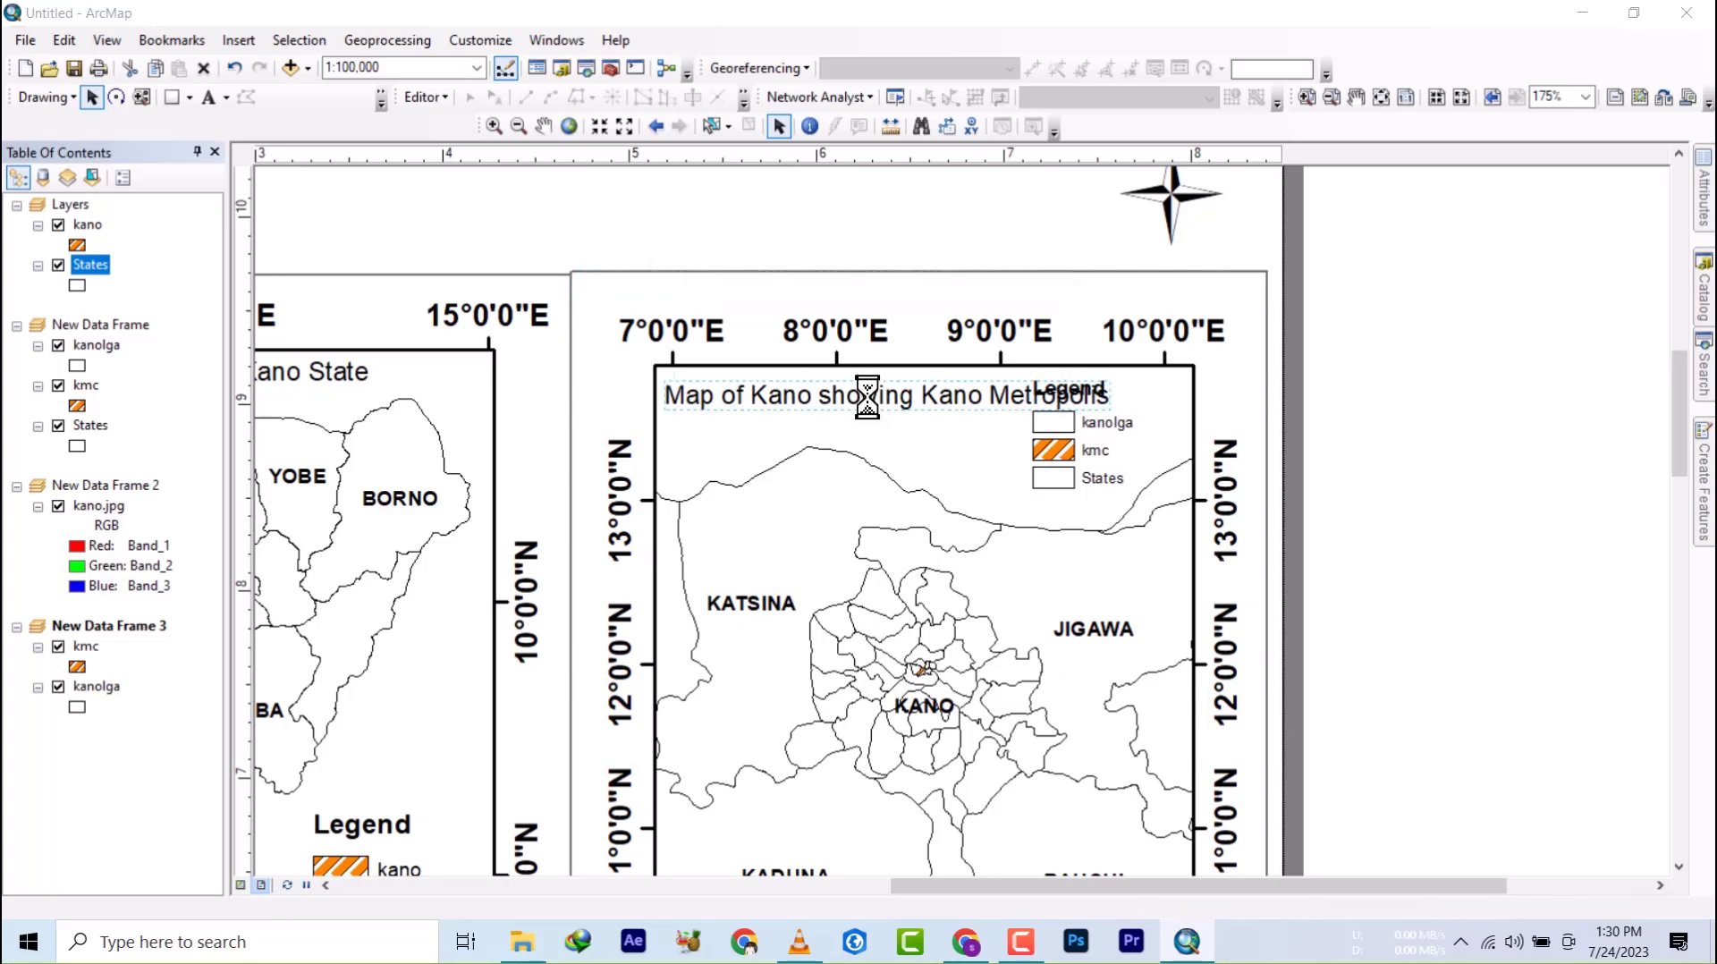
- Reduce the Kano map title's font size to 6 and position the title between the map's left border and the legend
{"action": "double_click", "coordinate": [867, 395]}
{"action": "left_click", "coordinate": [976, 609]}
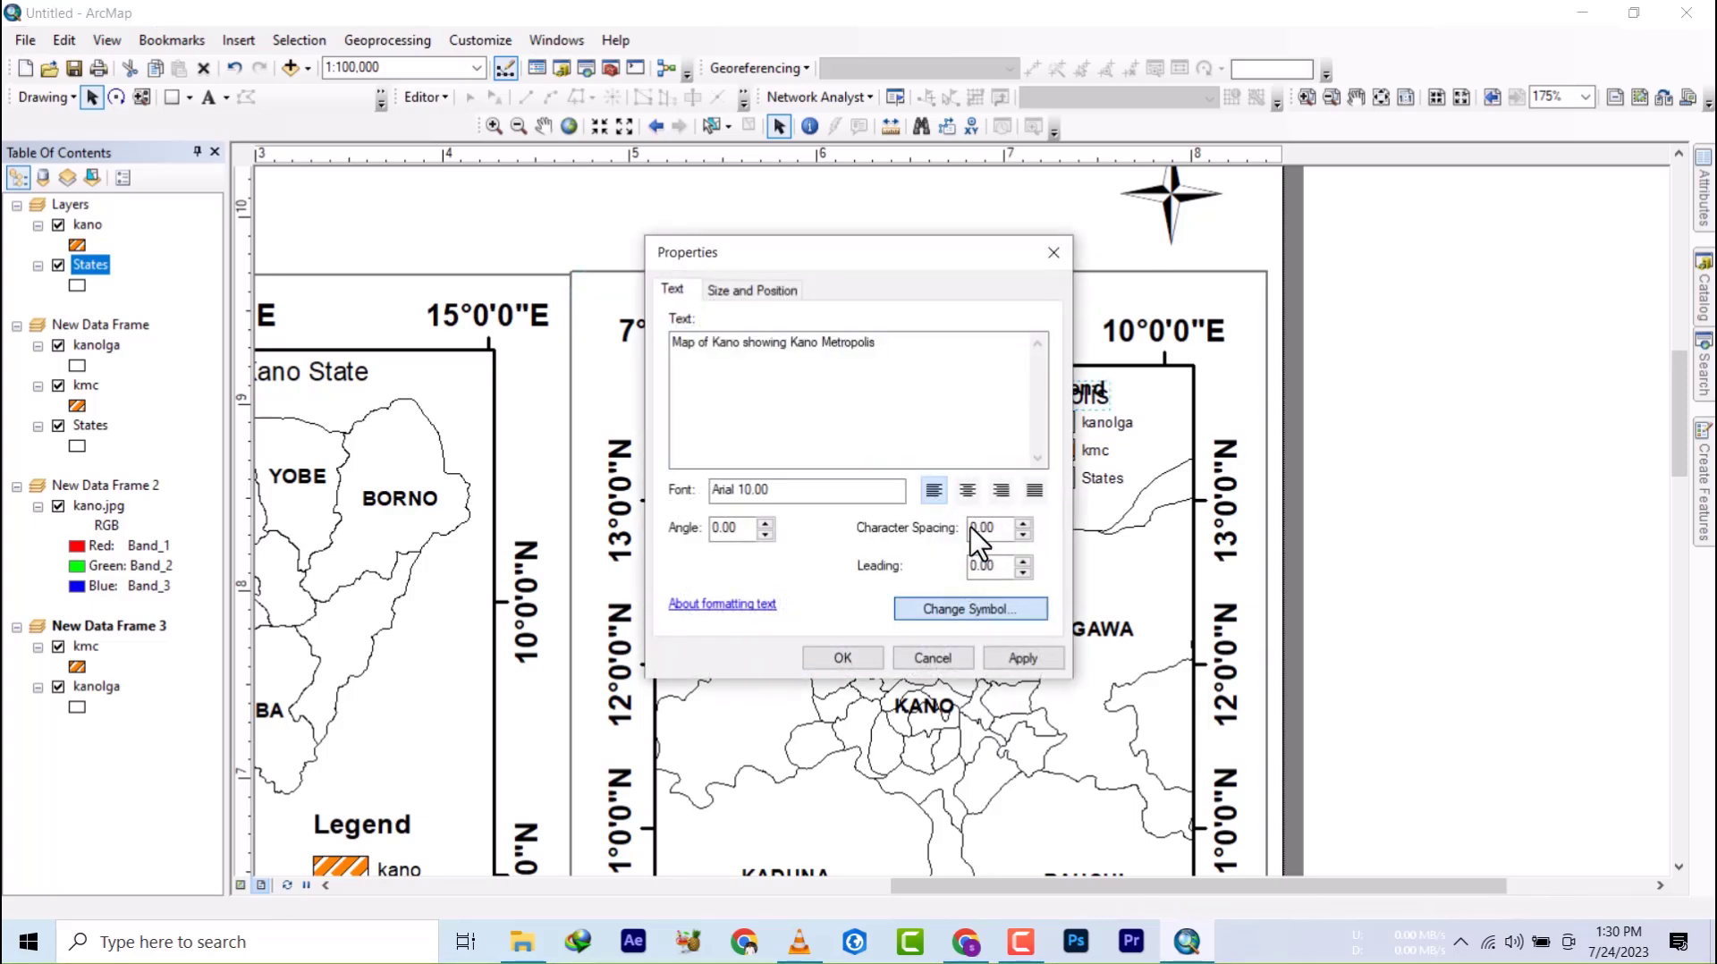
{"action": "left_click", "coordinate": [966, 611]}
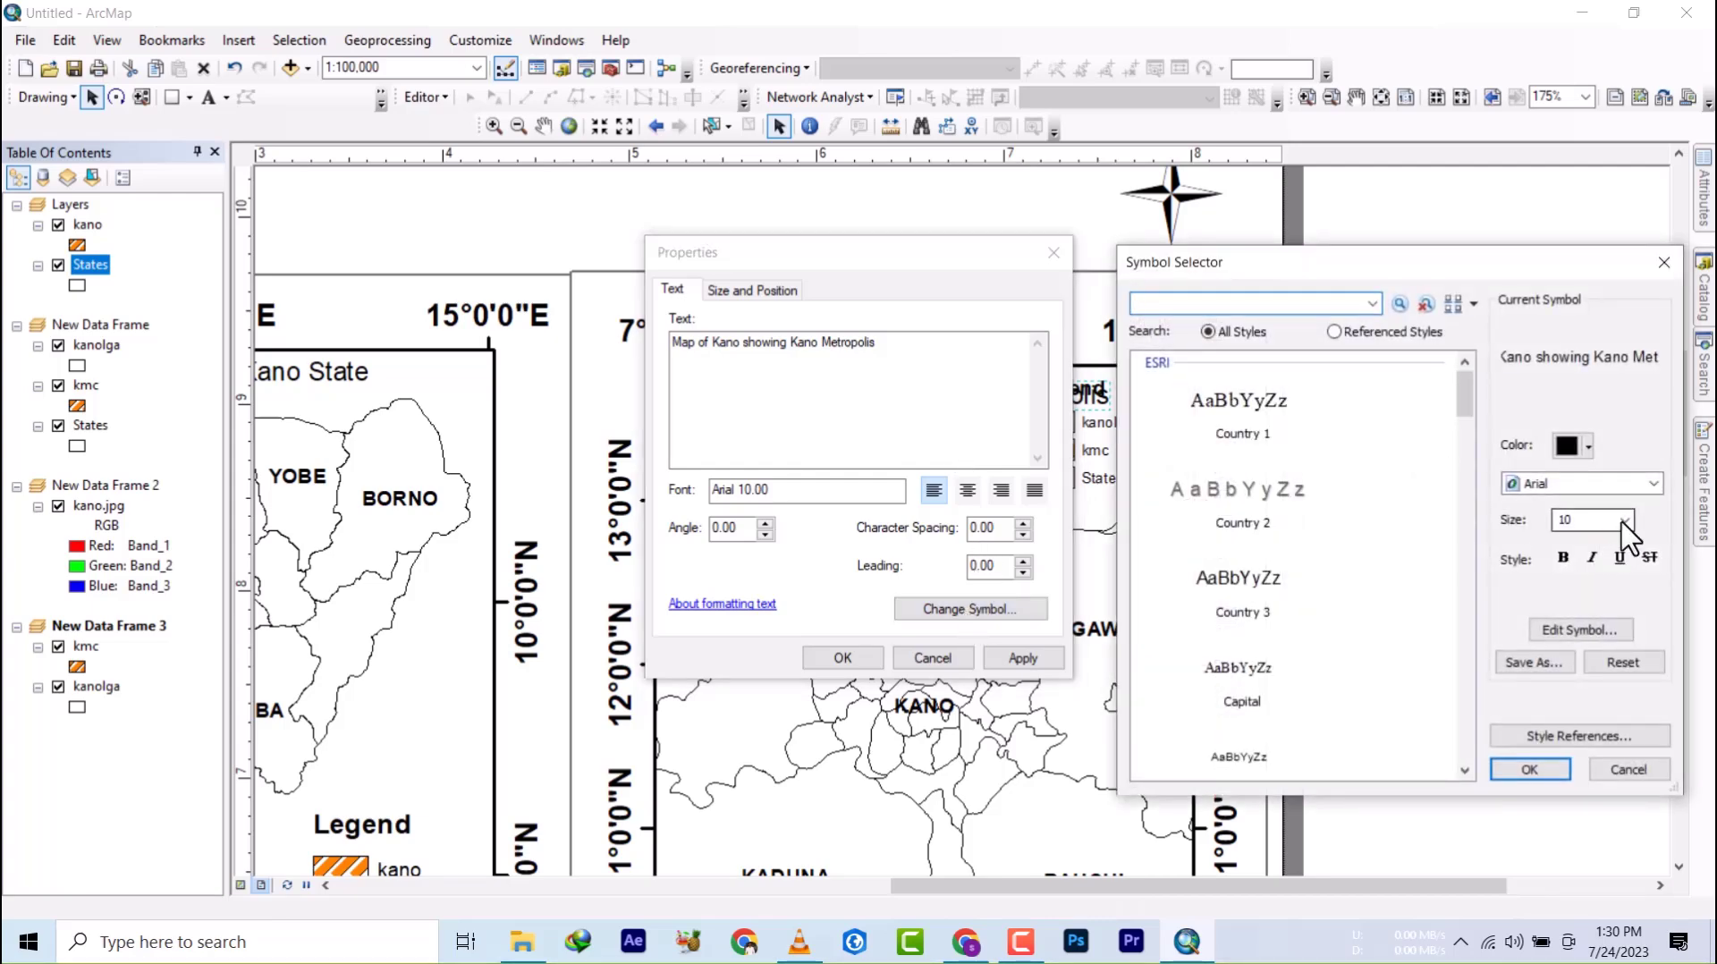
{"action": "left_click", "coordinate": [1623, 520]}
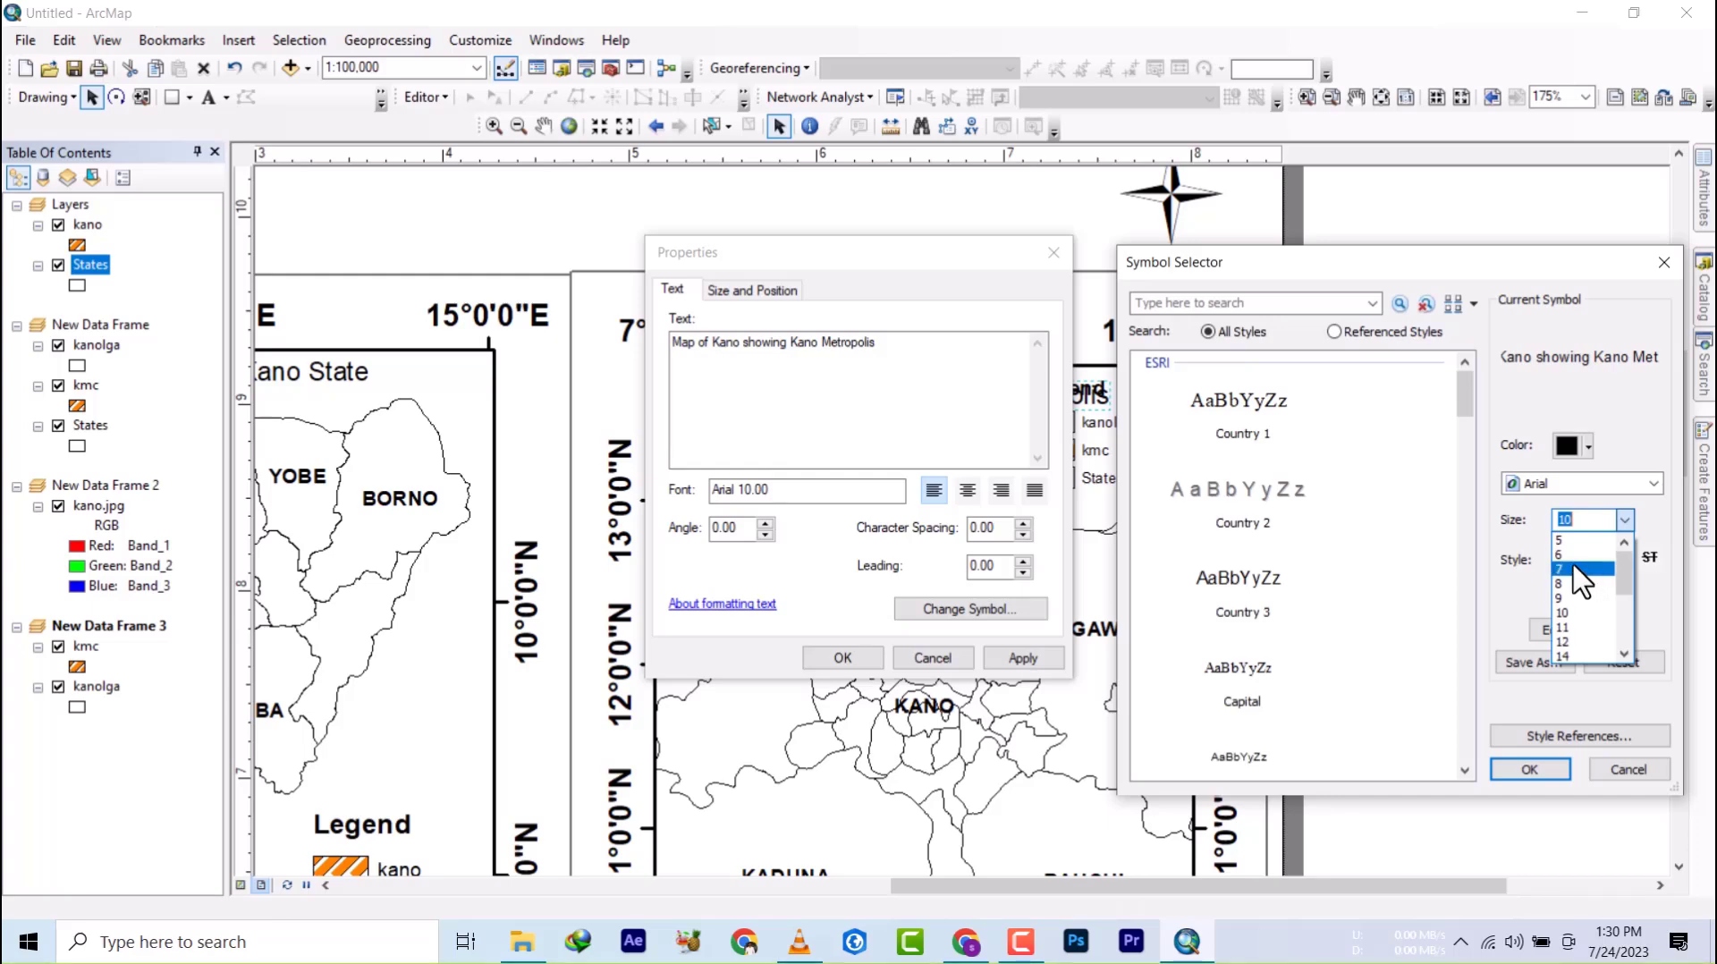
{"action": "left_click", "coordinate": [1574, 555]}
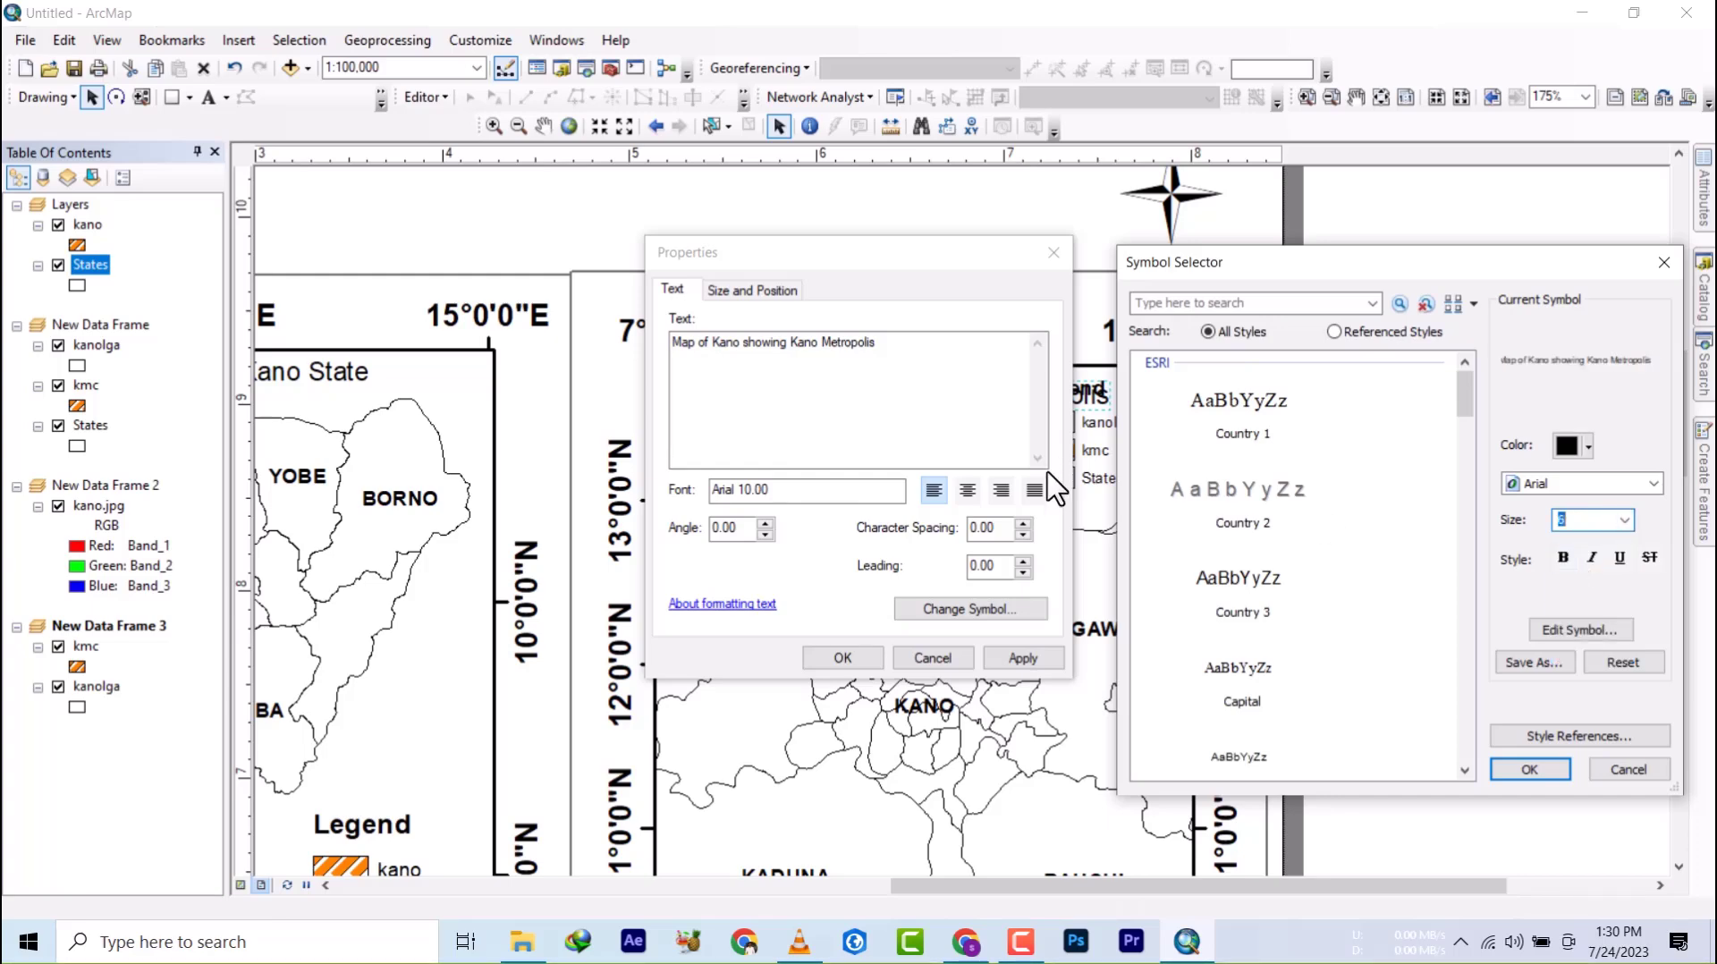
{"action": "left_click", "coordinate": [1538, 769]}
{"action": "left_click", "coordinate": [1022, 658]}
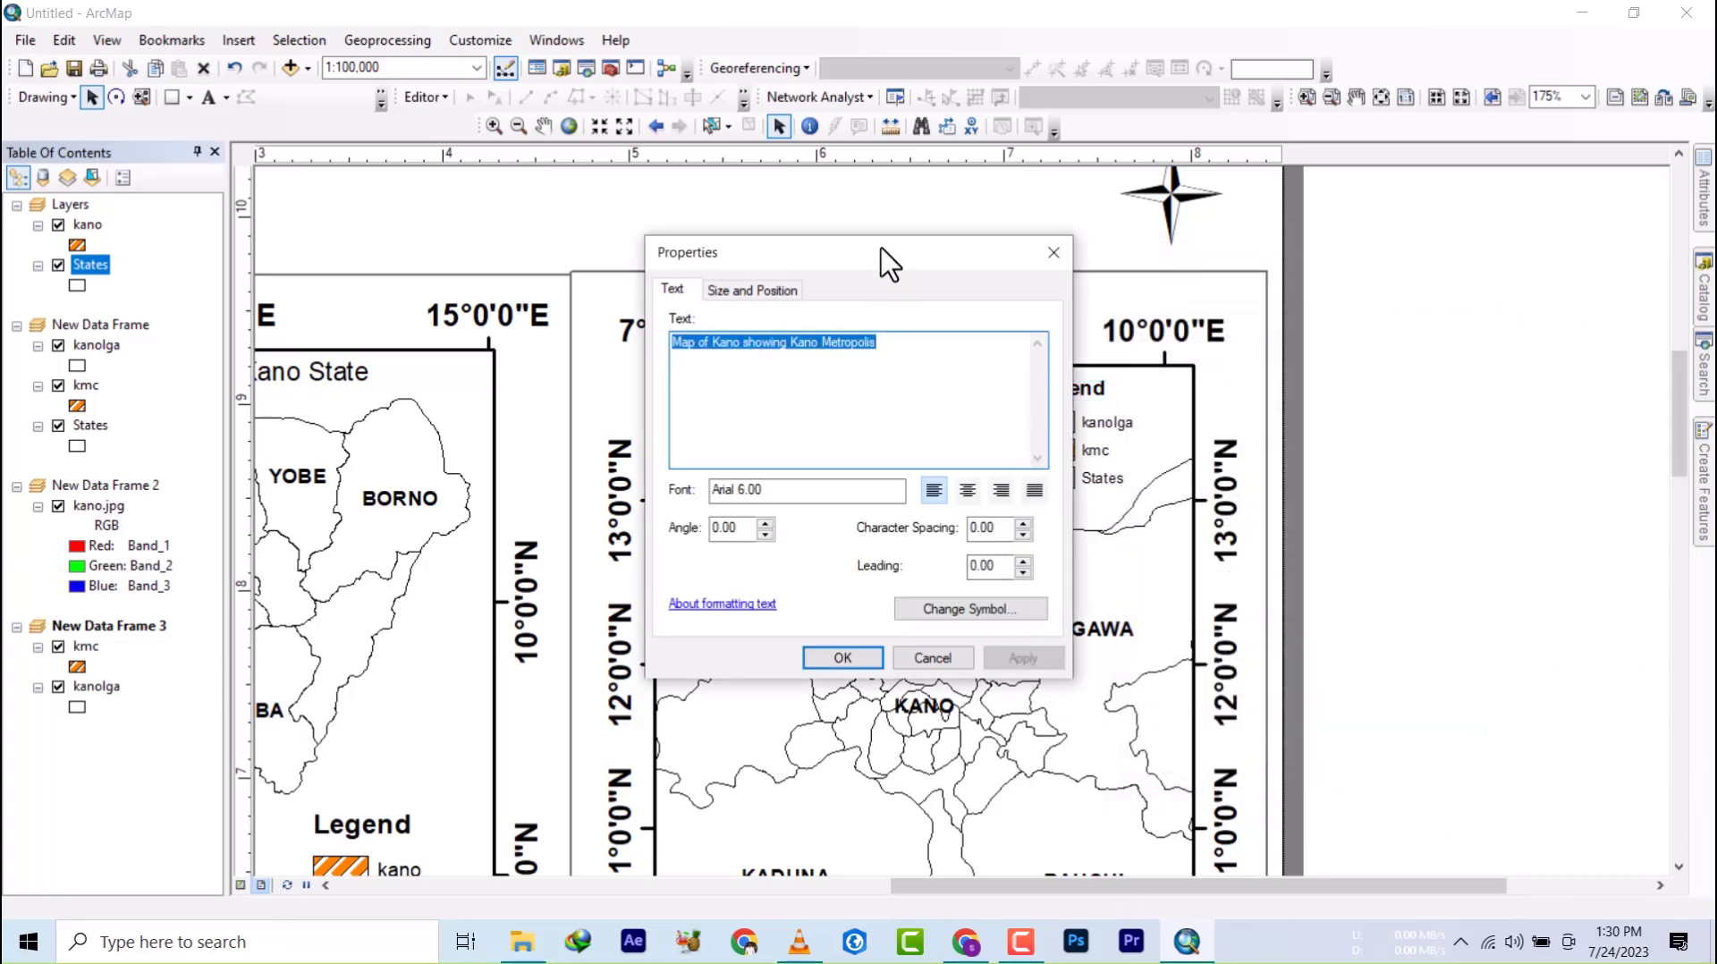
{"action": "left_click_drag", "start_coordinate": [882, 248], "coordinate": [1238, 494]}
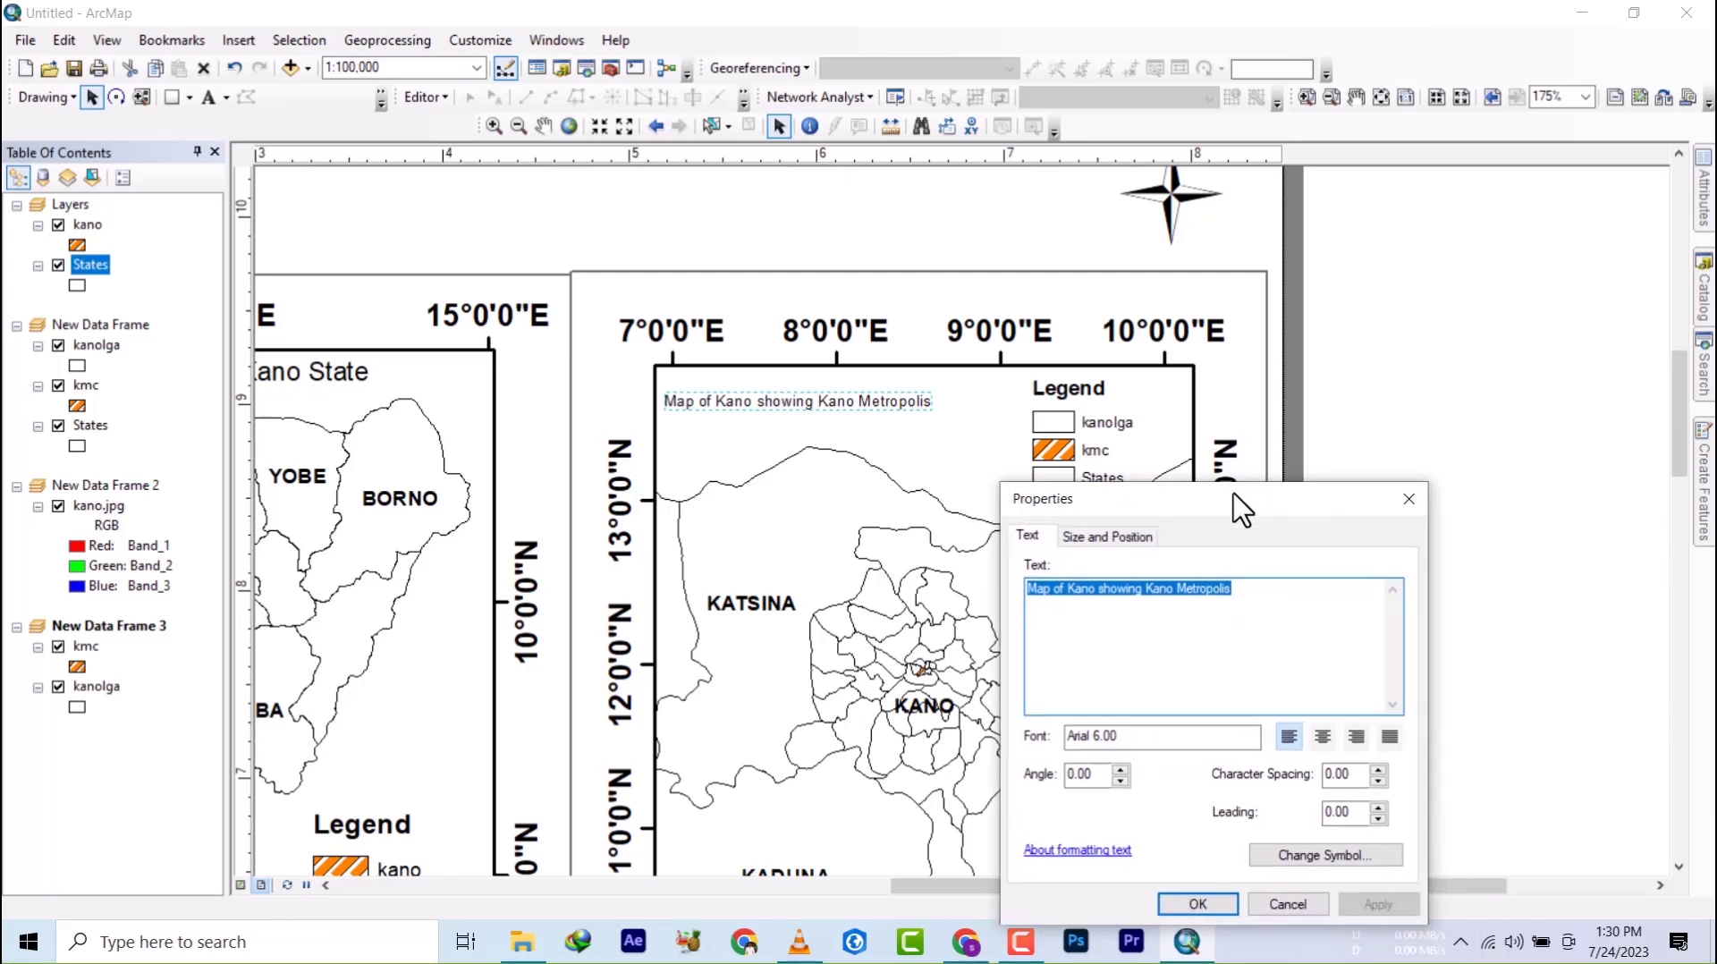
{"action": "left_click", "coordinate": [1199, 904]}
{"action": "left_click_drag", "start_coordinate": [830, 397], "coordinate": [872, 398]}
{"action": "right_click", "coordinate": [871, 399]}
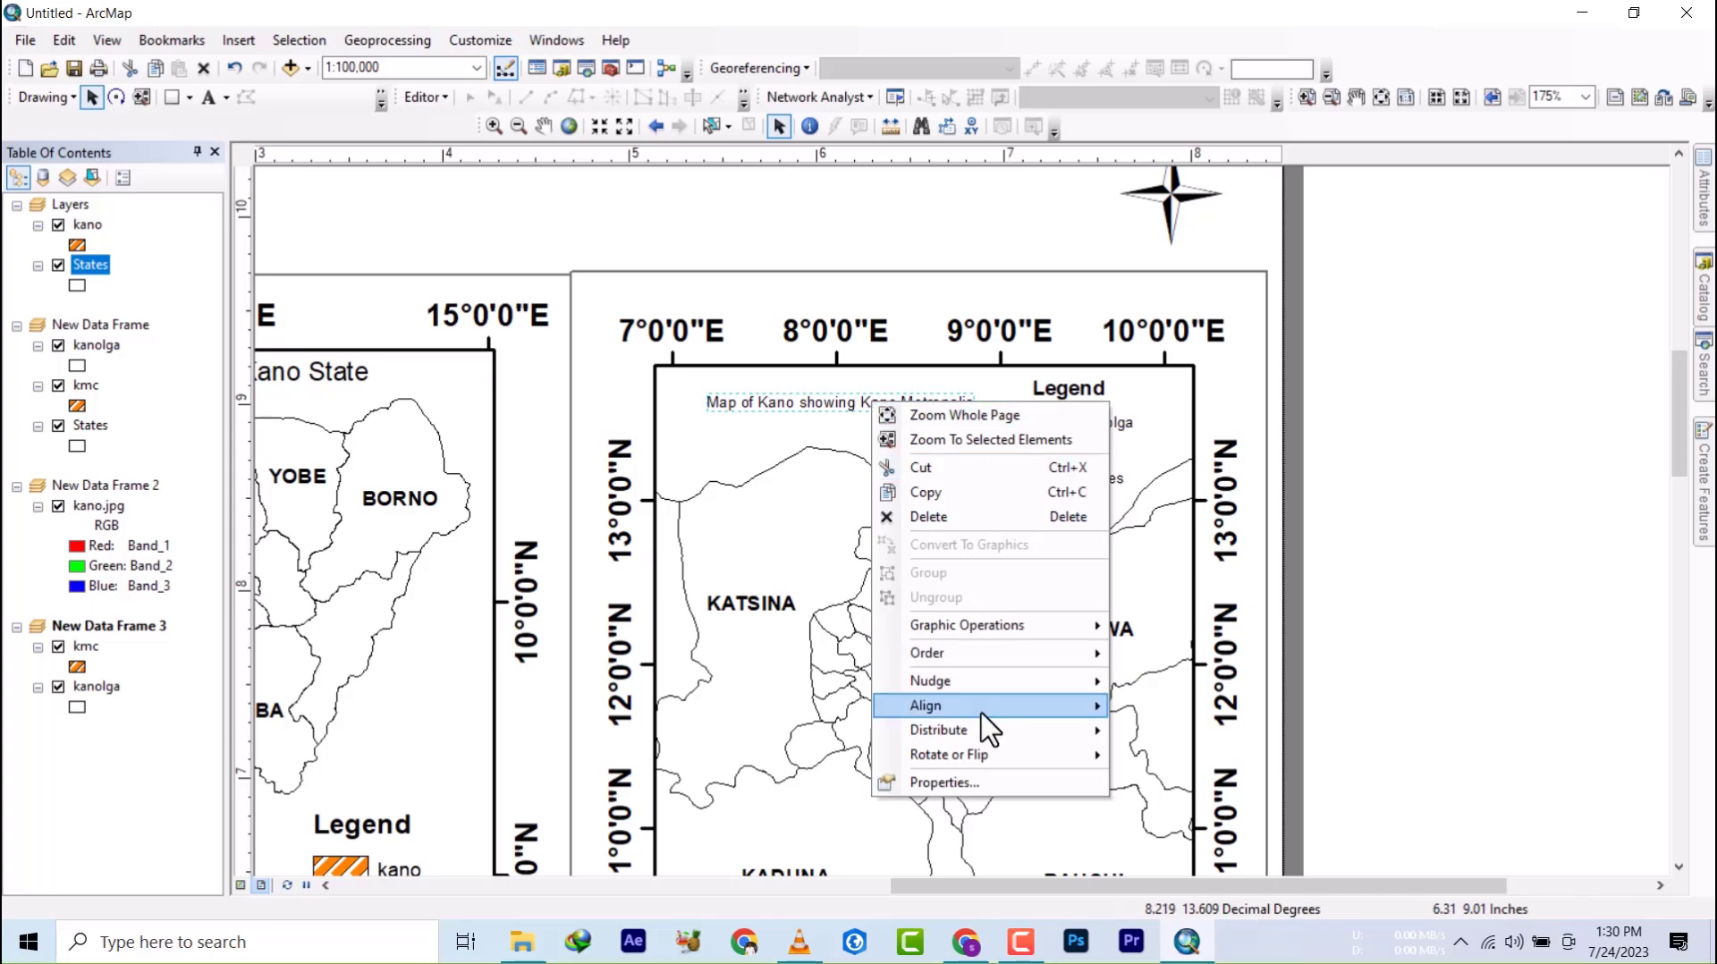
{"action": "left_click", "coordinate": [786, 399]}
- Make the Kano map's title bold
{"action": "double_click", "coordinate": [786, 400]}
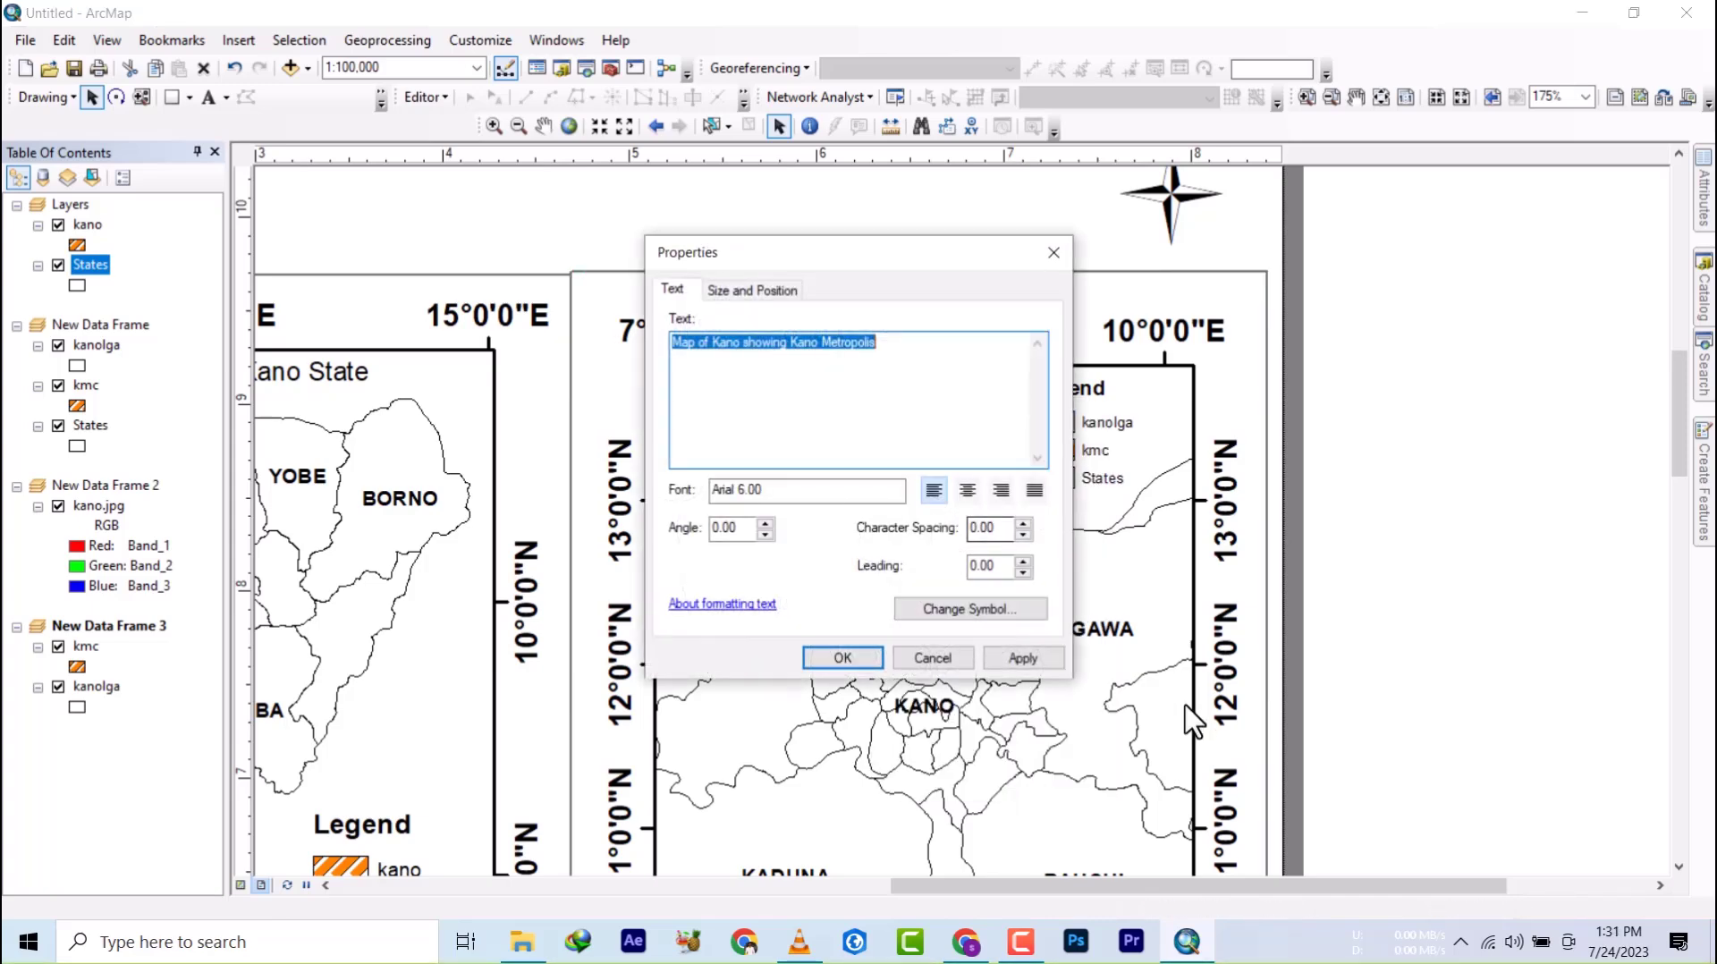
{"action": "left_click", "coordinate": [991, 609]}
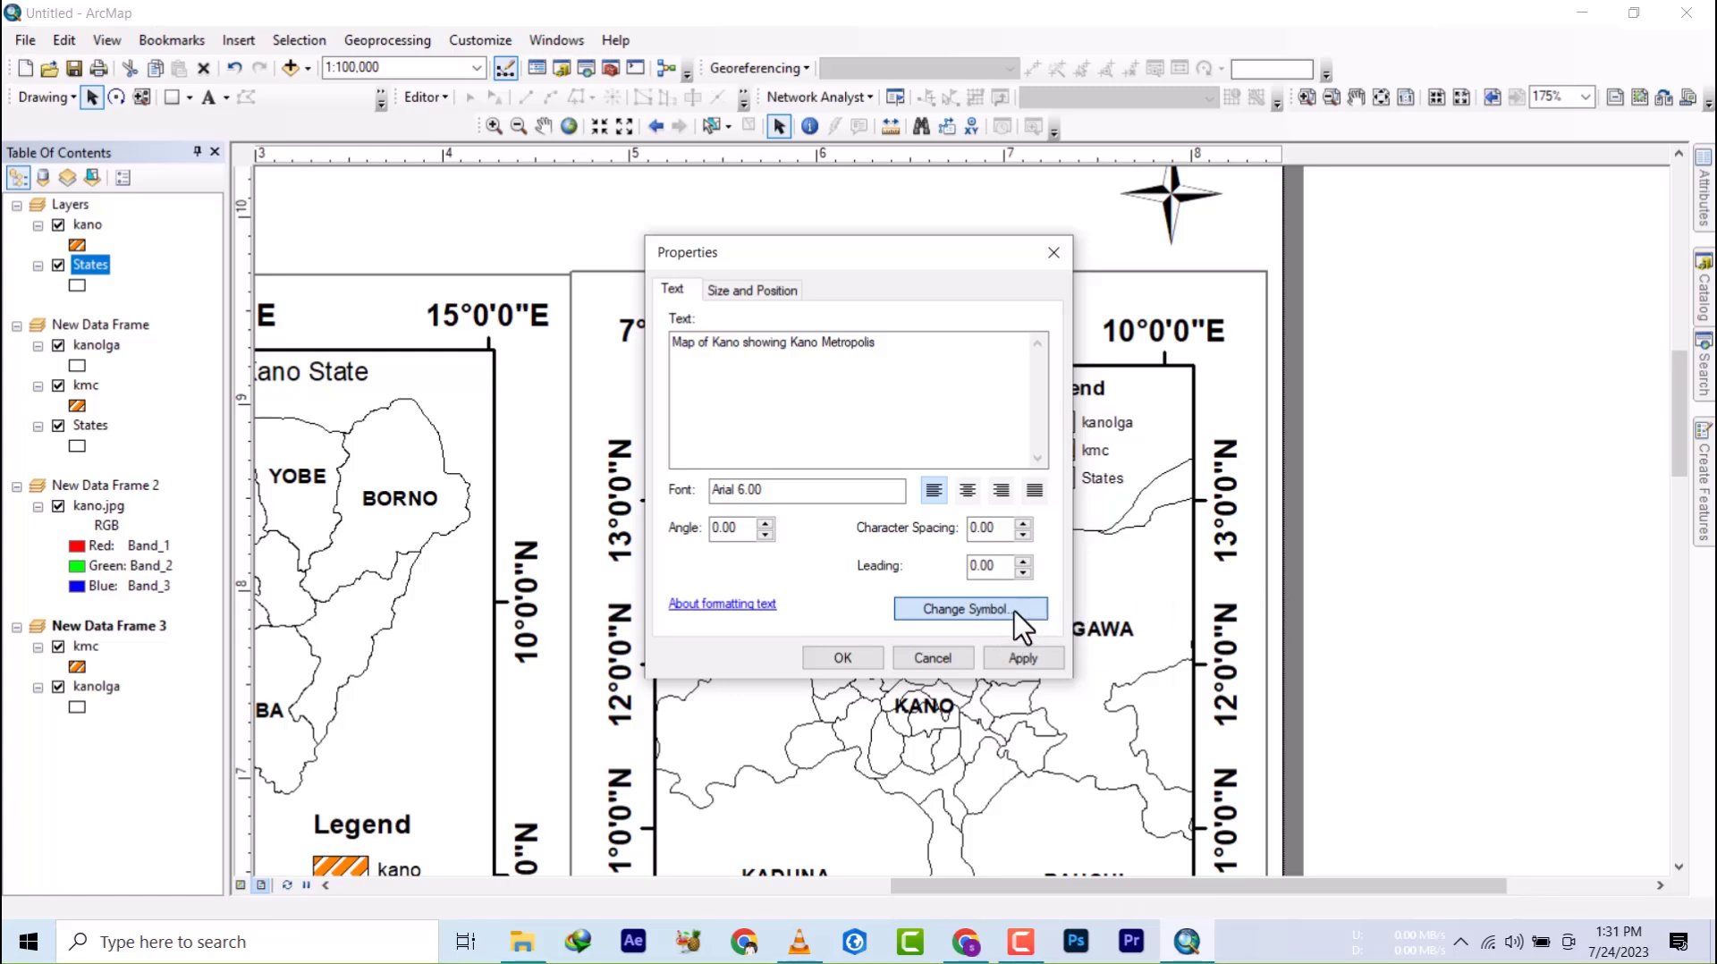
{"action": "left_click", "coordinate": [1014, 612]}
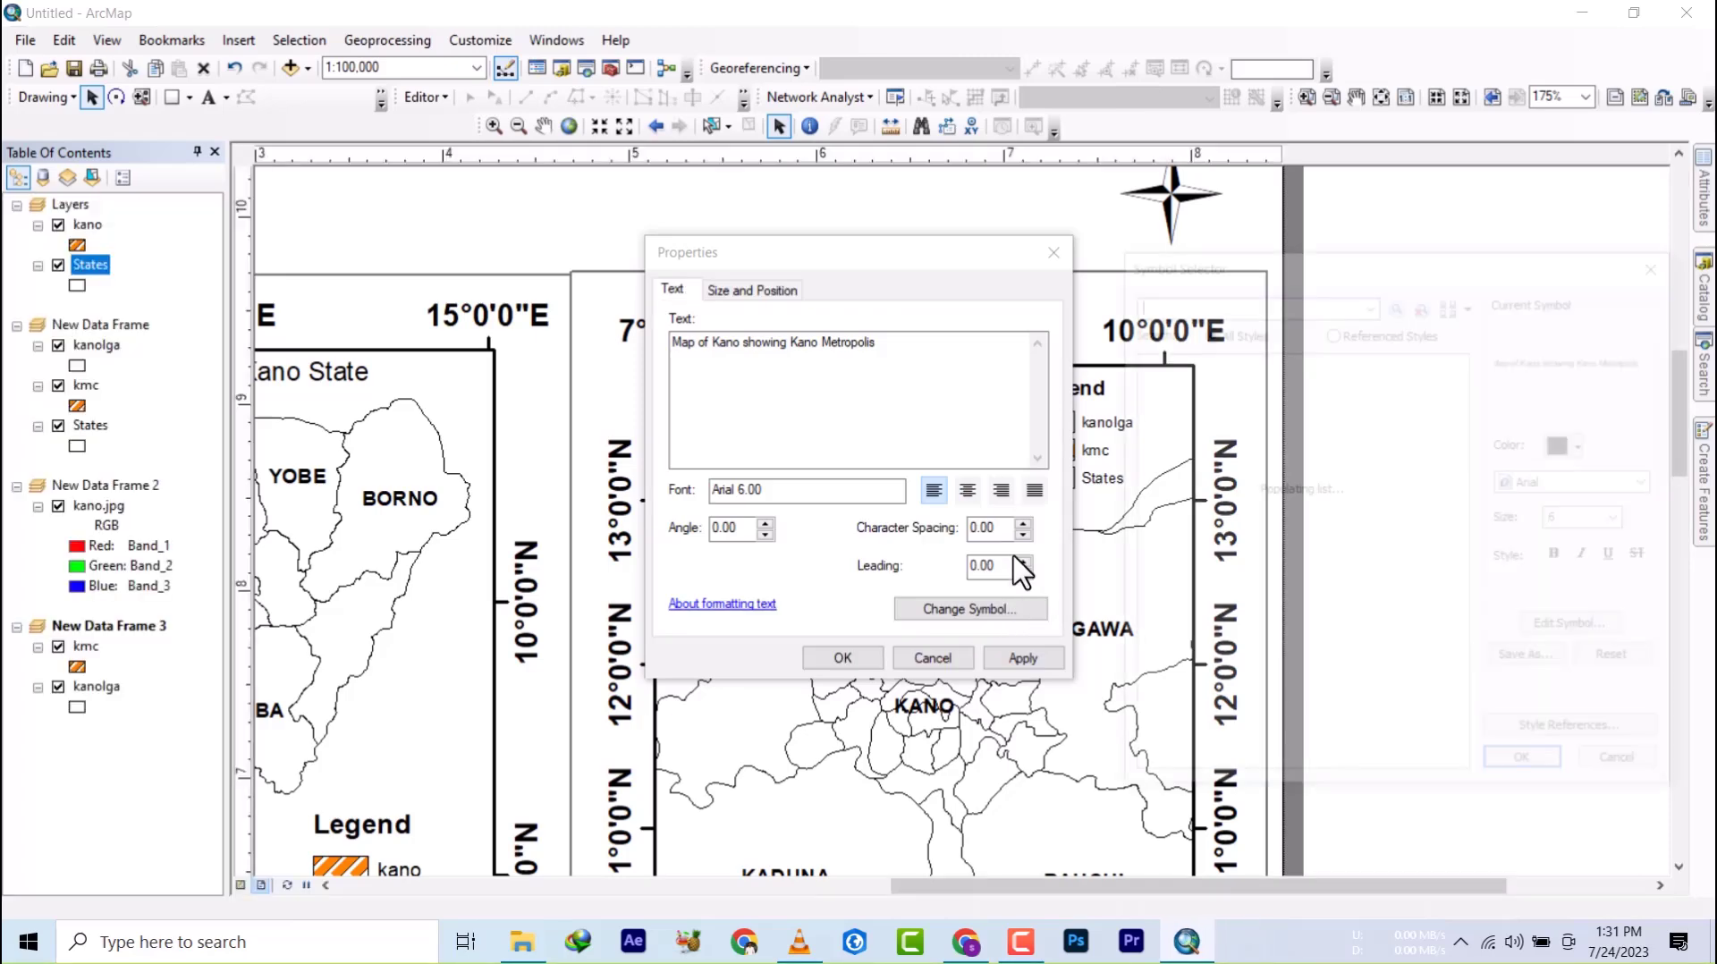
{"action": "left_click", "coordinate": [1563, 558]}
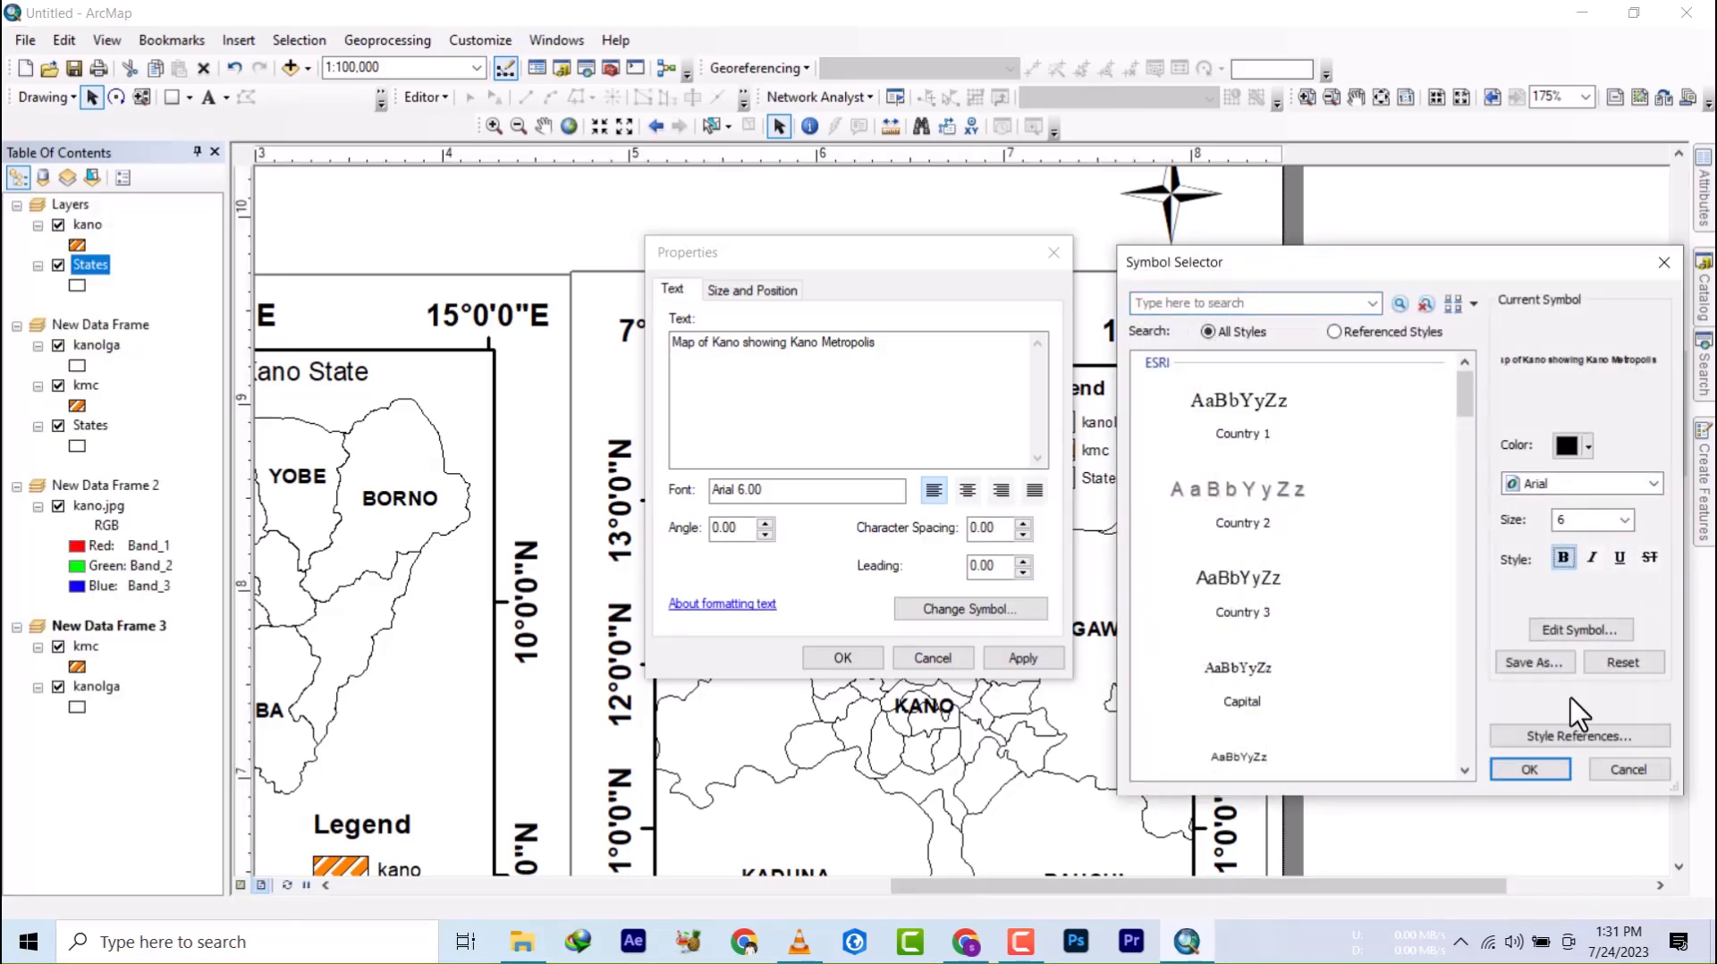
{"action": "left_click", "coordinate": [1530, 769]}
{"action": "left_click", "coordinate": [840, 658]}
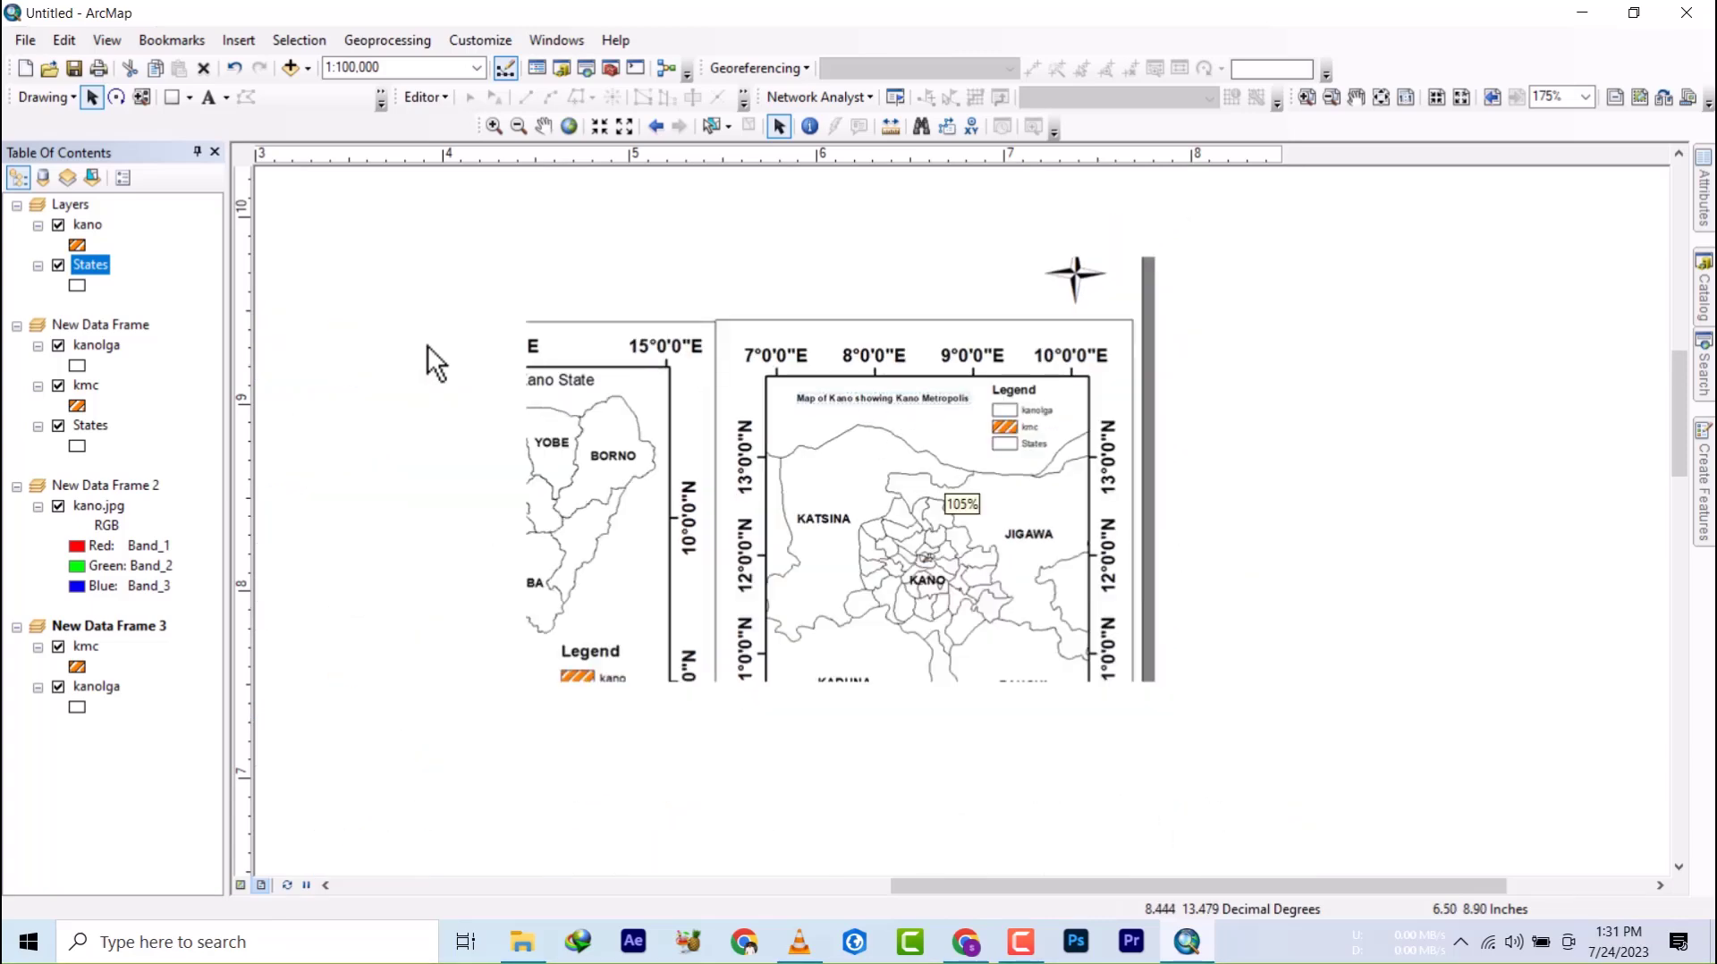
- Shift the Nigeria map's title slightly to the right along the upper border and make it bold
{"action": "left_click_drag", "start_coordinate": [506, 402], "coordinate": [777, 417]}
{"action": "left_click", "coordinate": [780, 400]}
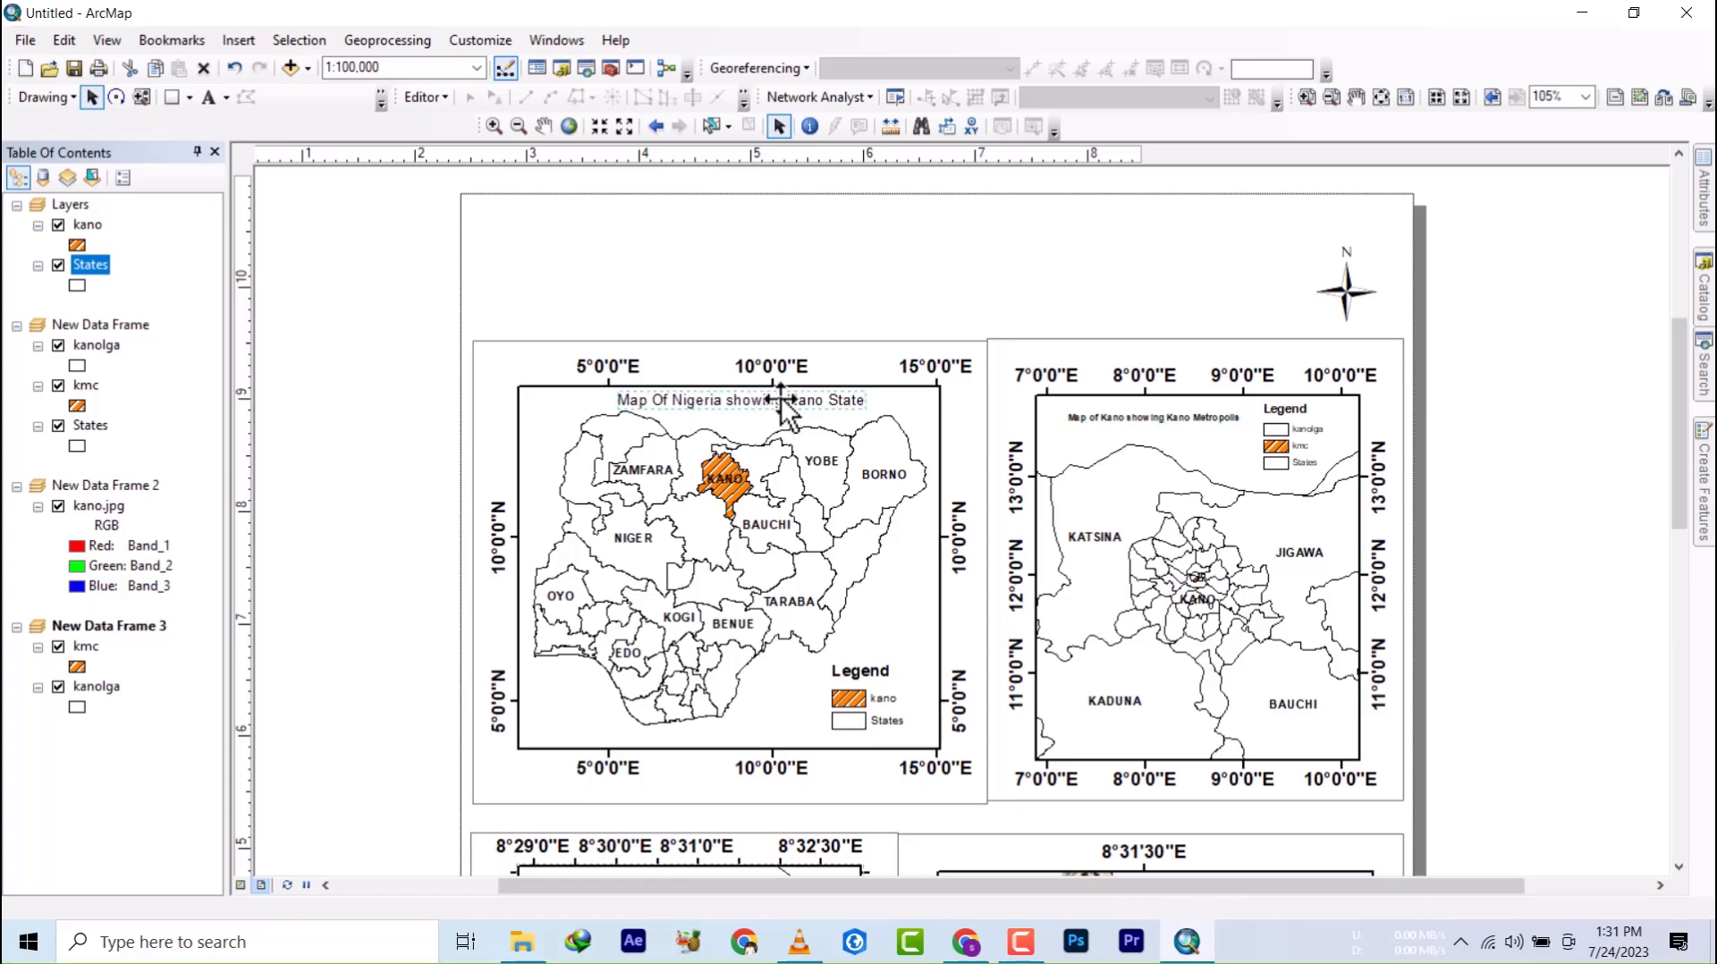
{"action": "left_click_drag", "start_coordinate": [781, 400], "coordinate": [794, 397]}
{"action": "double_click", "coordinate": [794, 397]}
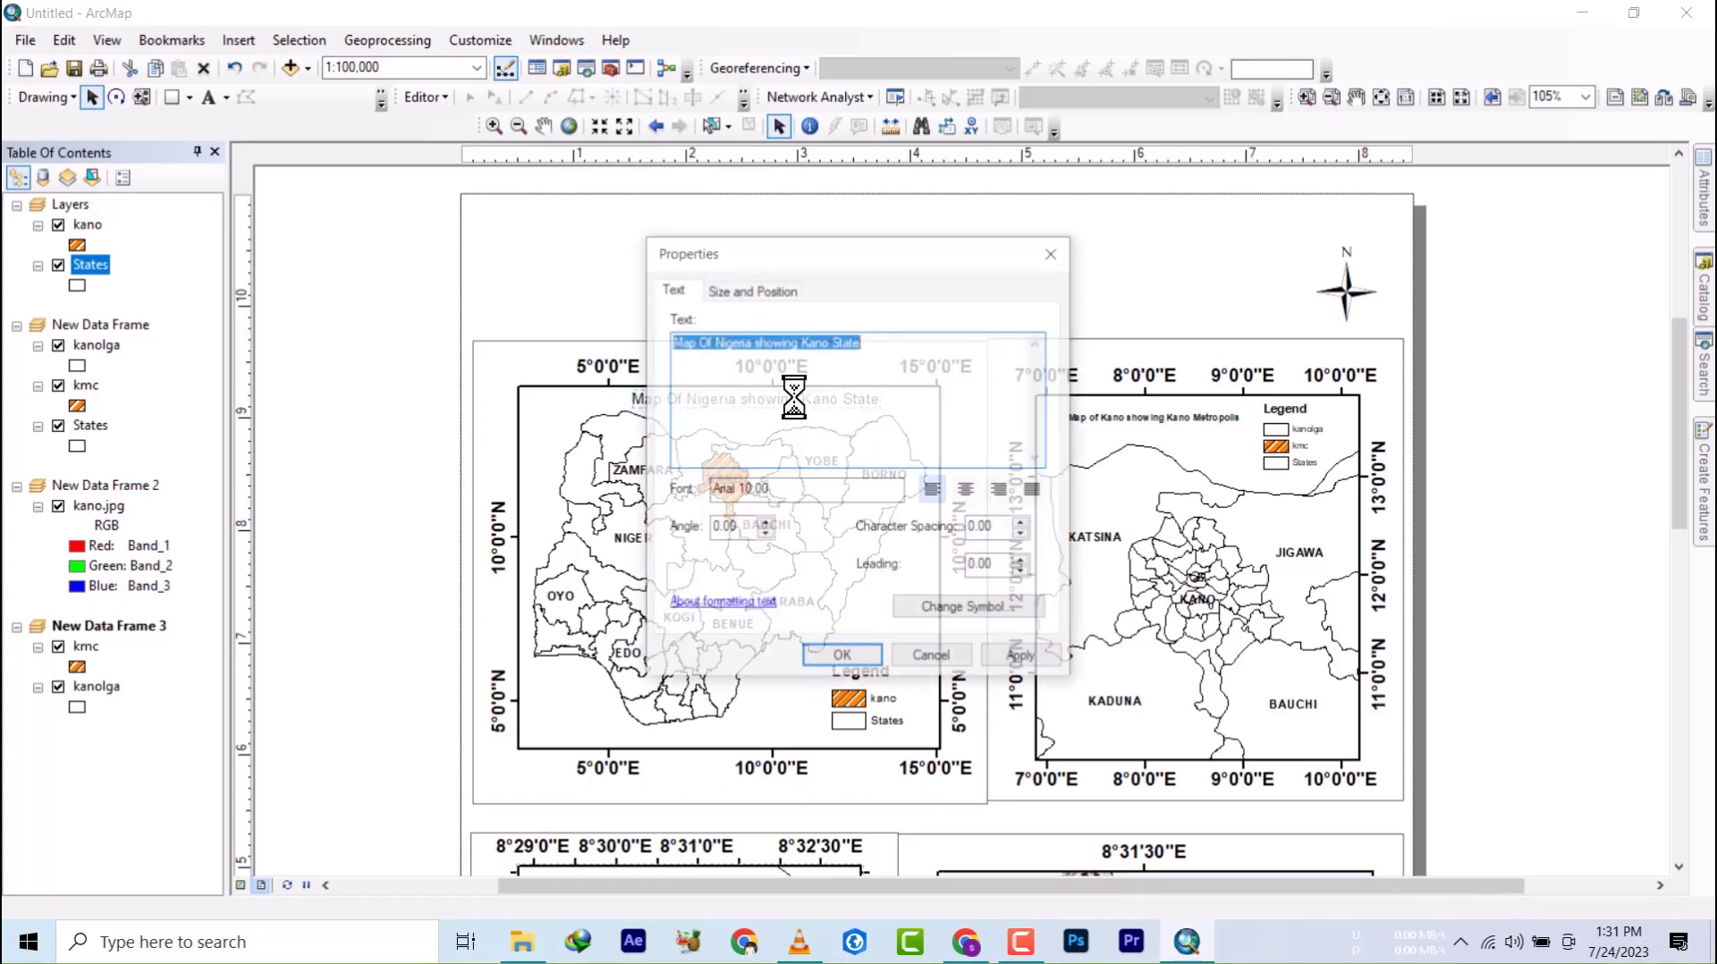
{"action": "left_click", "coordinate": [985, 608]}
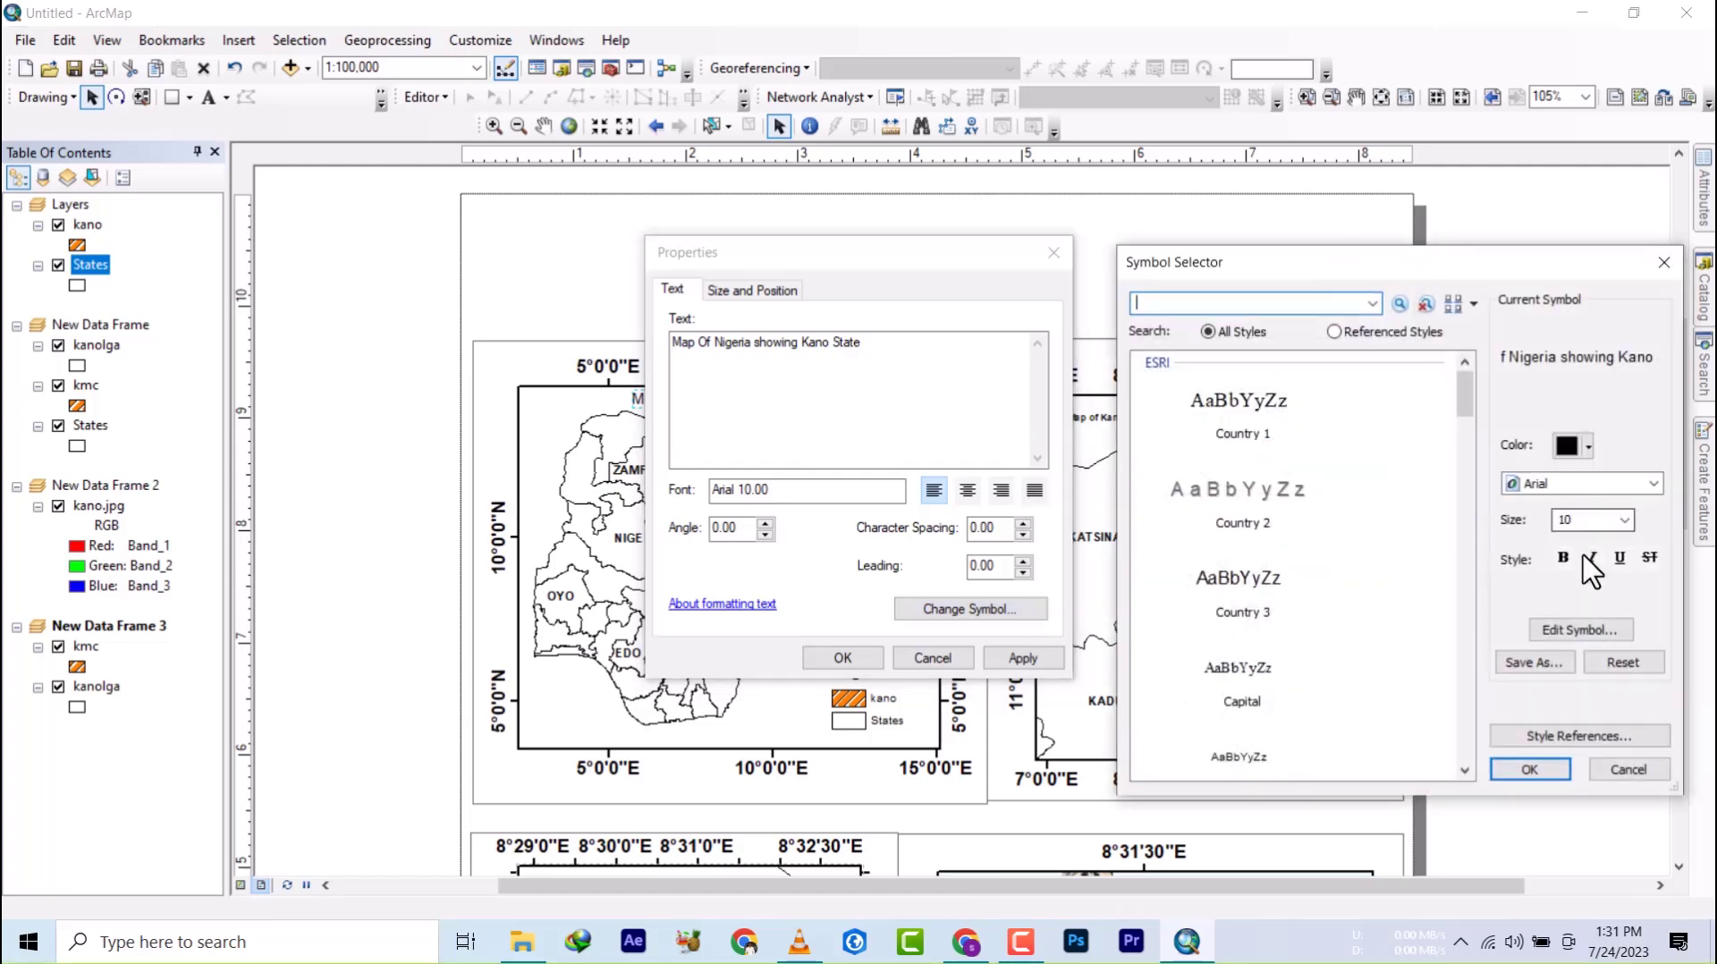
{"action": "left_click", "coordinate": [1565, 558]}
{"action": "left_click", "coordinate": [1529, 771]}
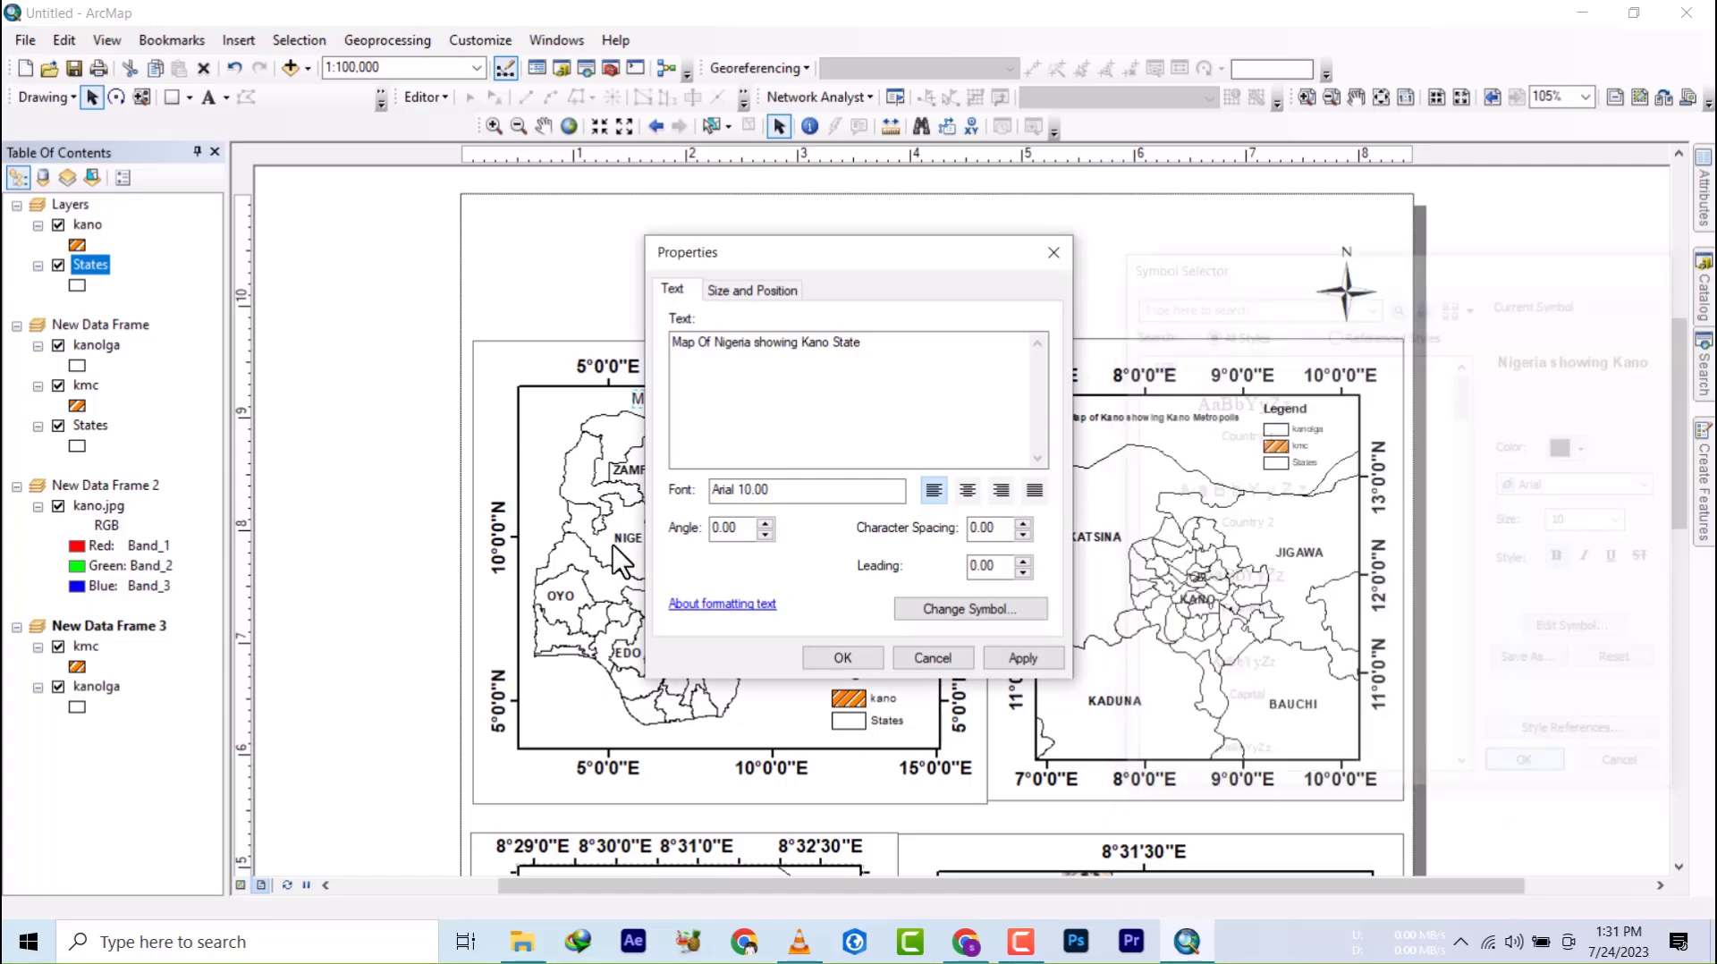
{"action": "left_click", "coordinate": [832, 658]}
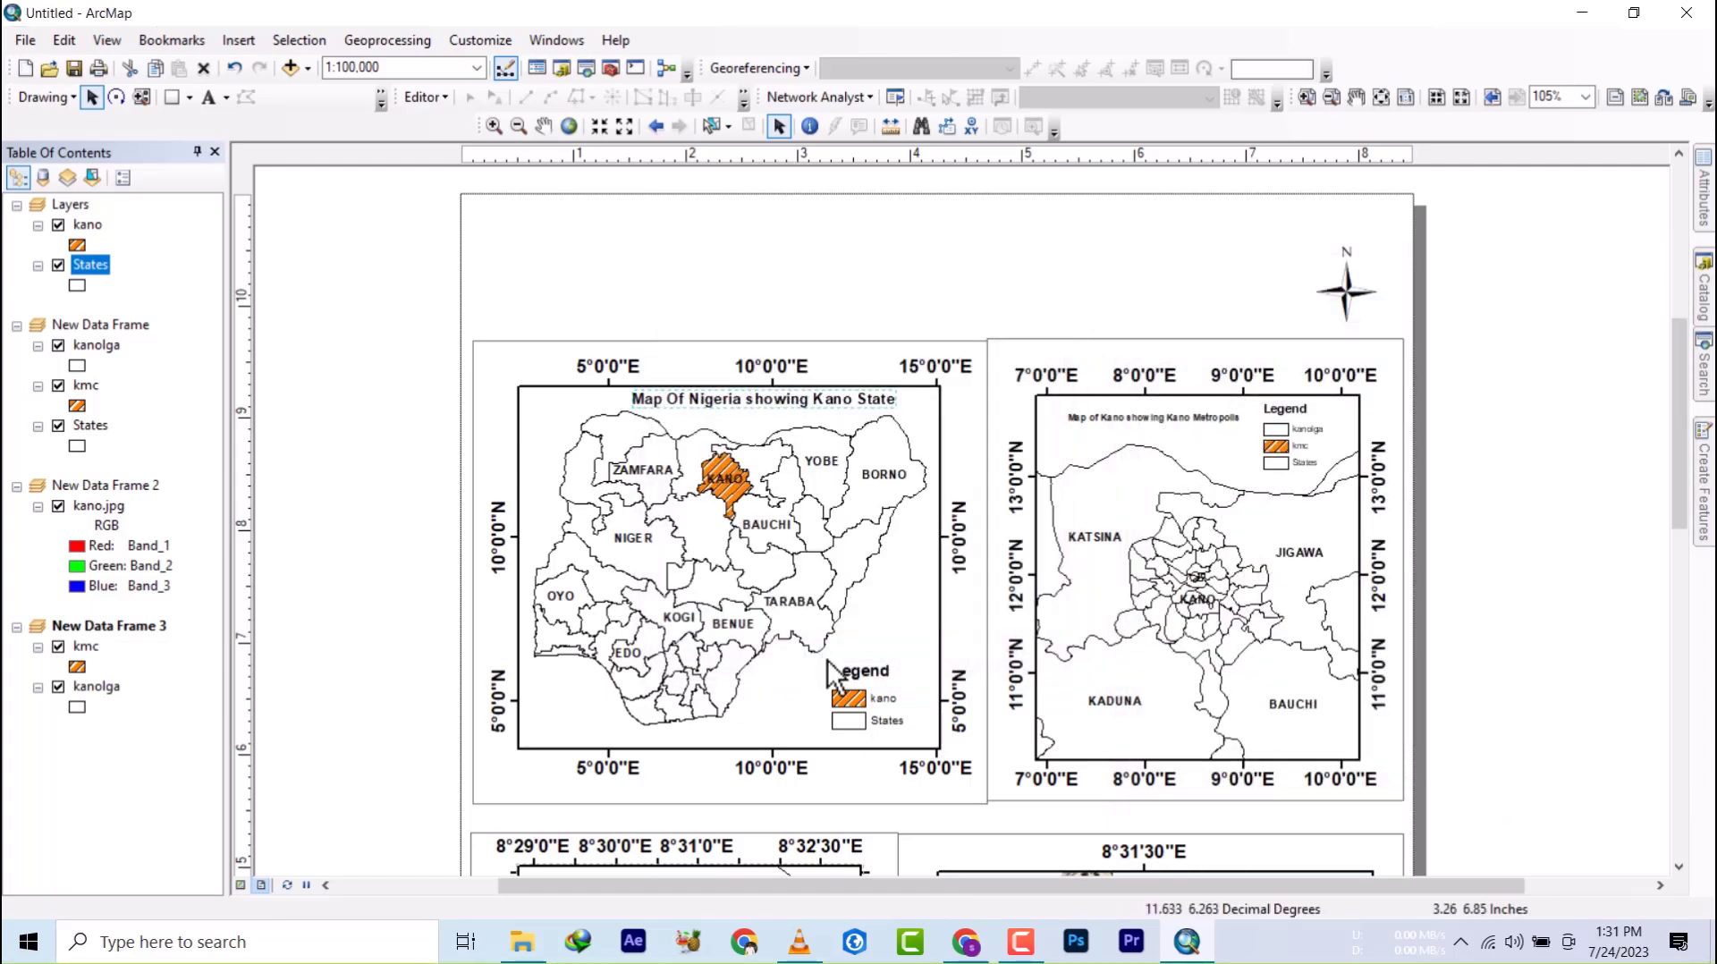
- Place a new text element just inside the upper-left edge of the municipal map, above the Dala area
{"action": "left_click_drag", "start_coordinate": [860, 694], "coordinate": [787, 496]}
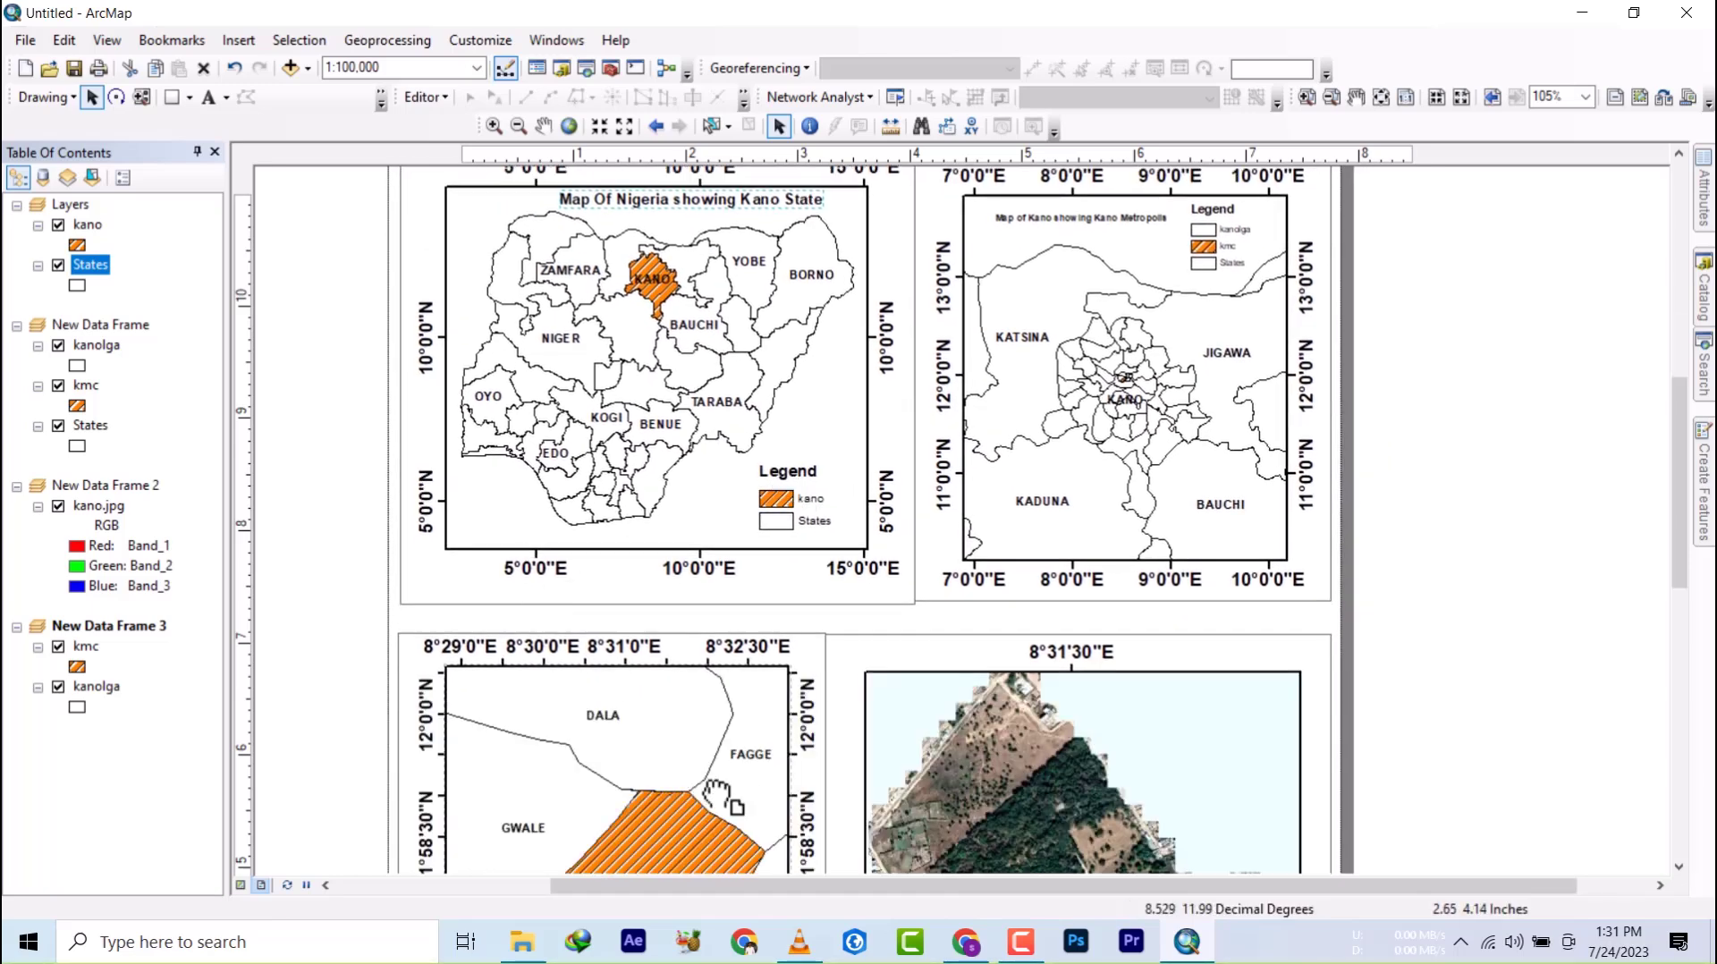
{"action": "left_click_drag", "start_coordinate": [716, 787], "coordinate": [698, 536]}
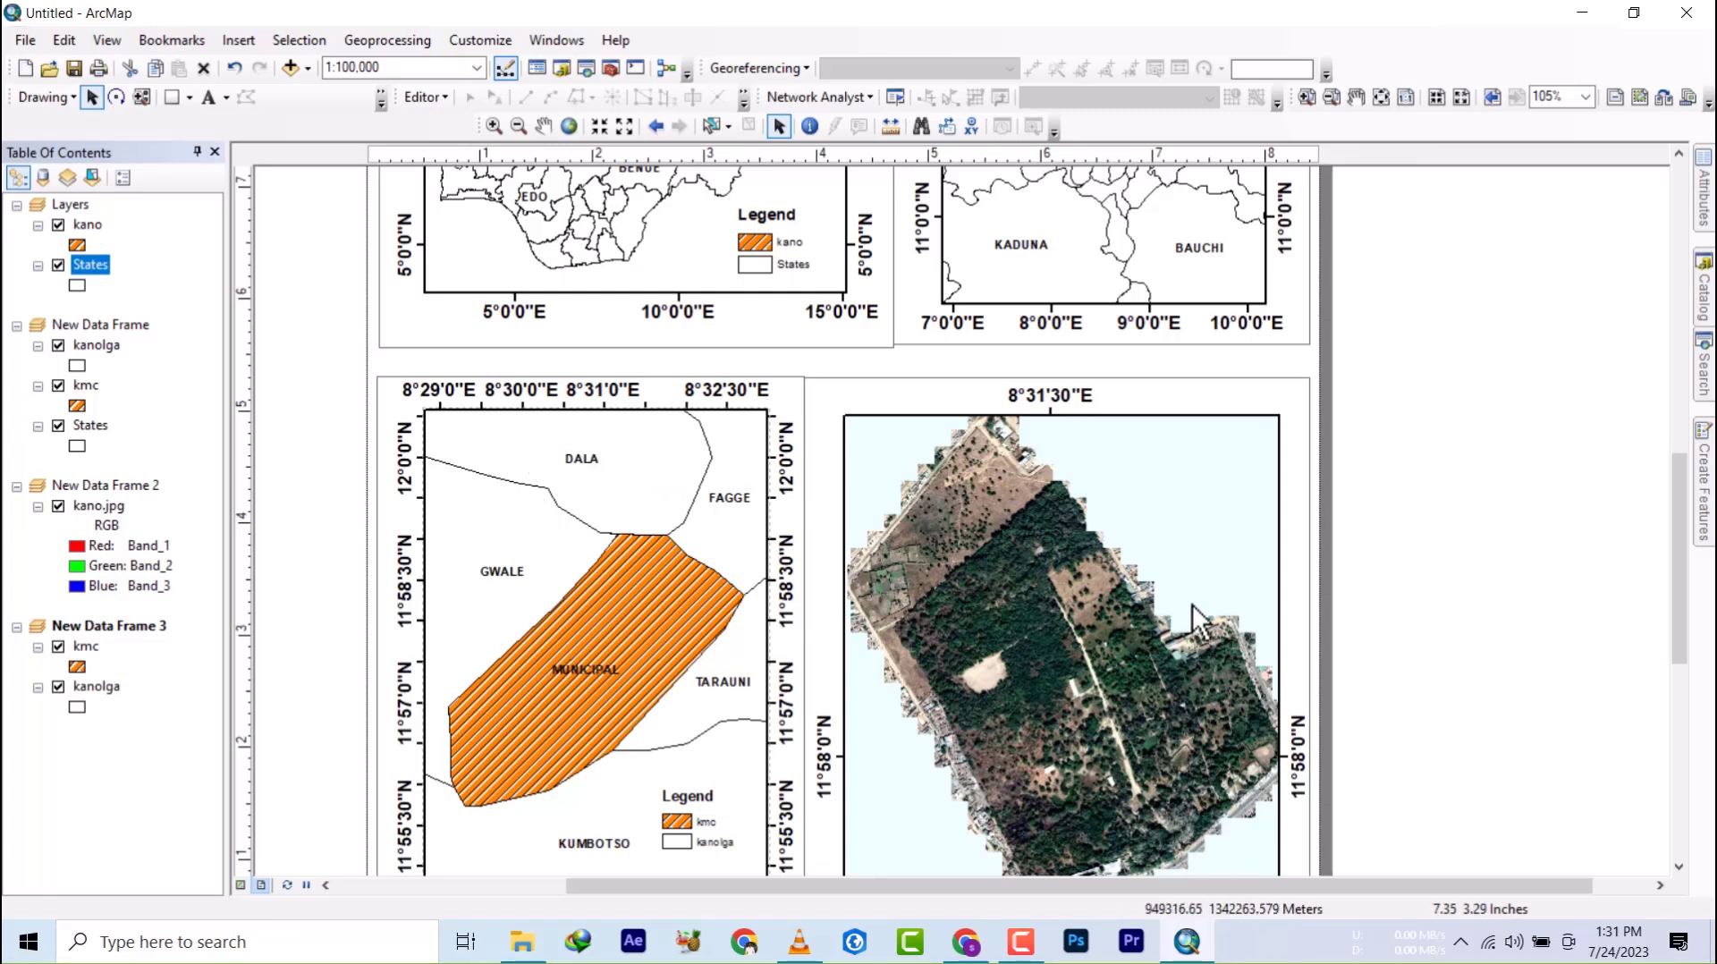
{"action": "left_click_drag", "start_coordinate": [782, 617], "coordinate": [833, 660]}
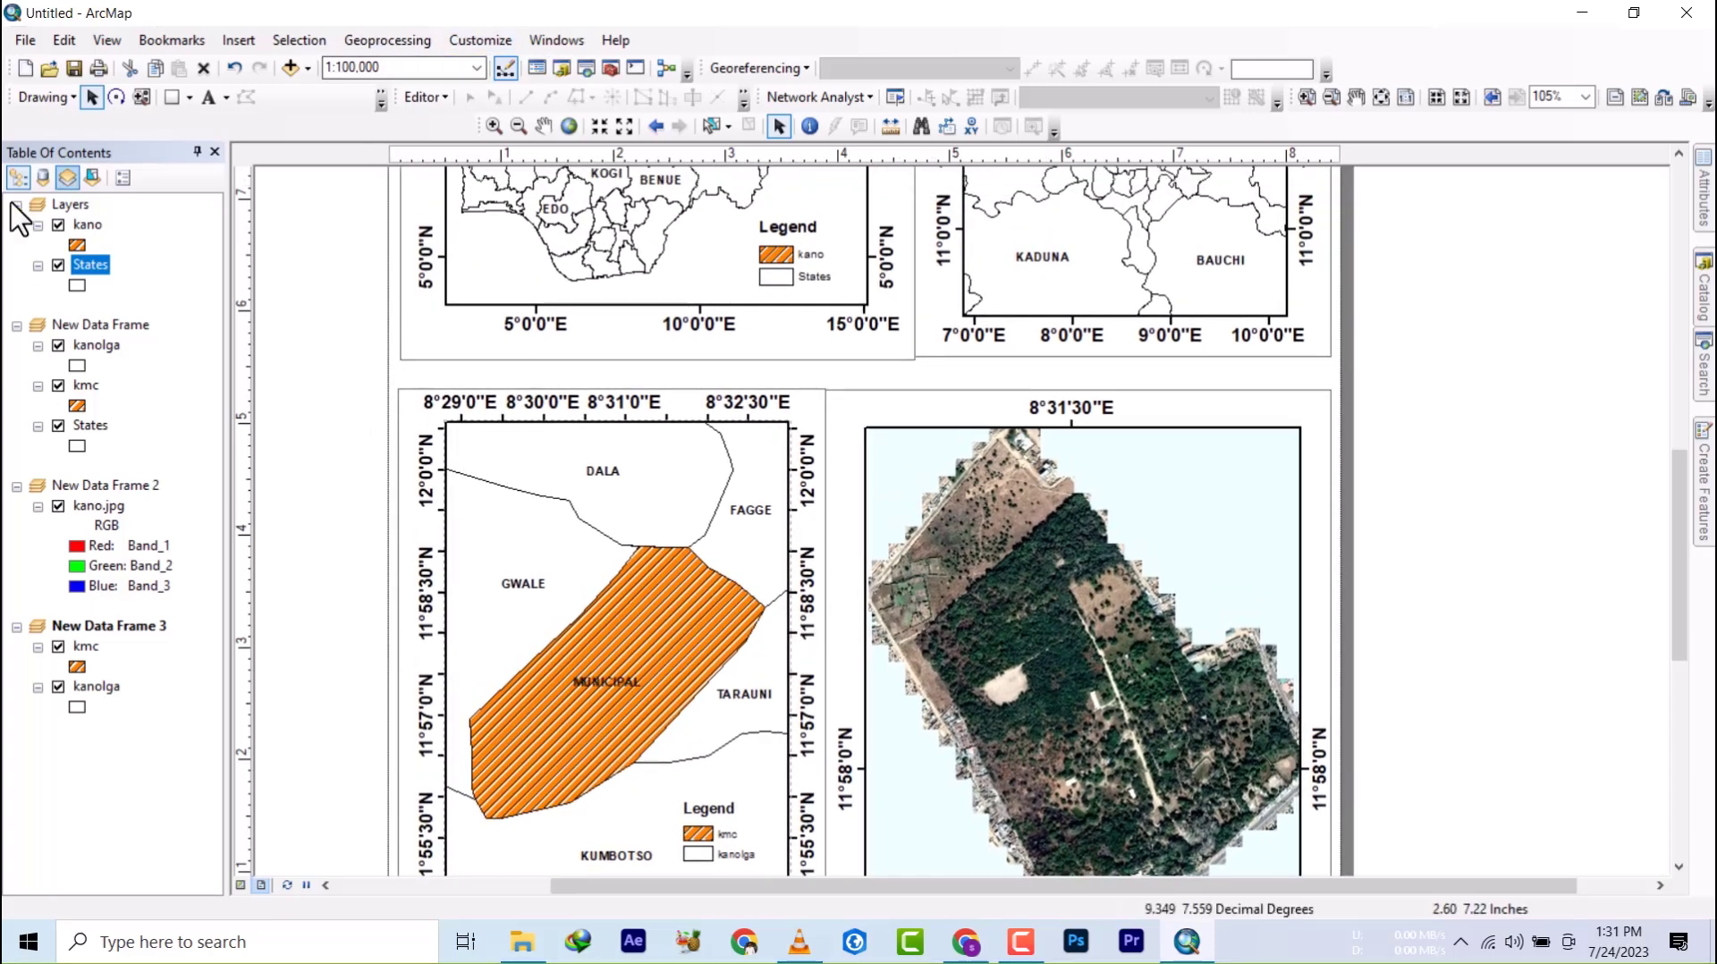
{"action": "left_click", "coordinate": [209, 97]}
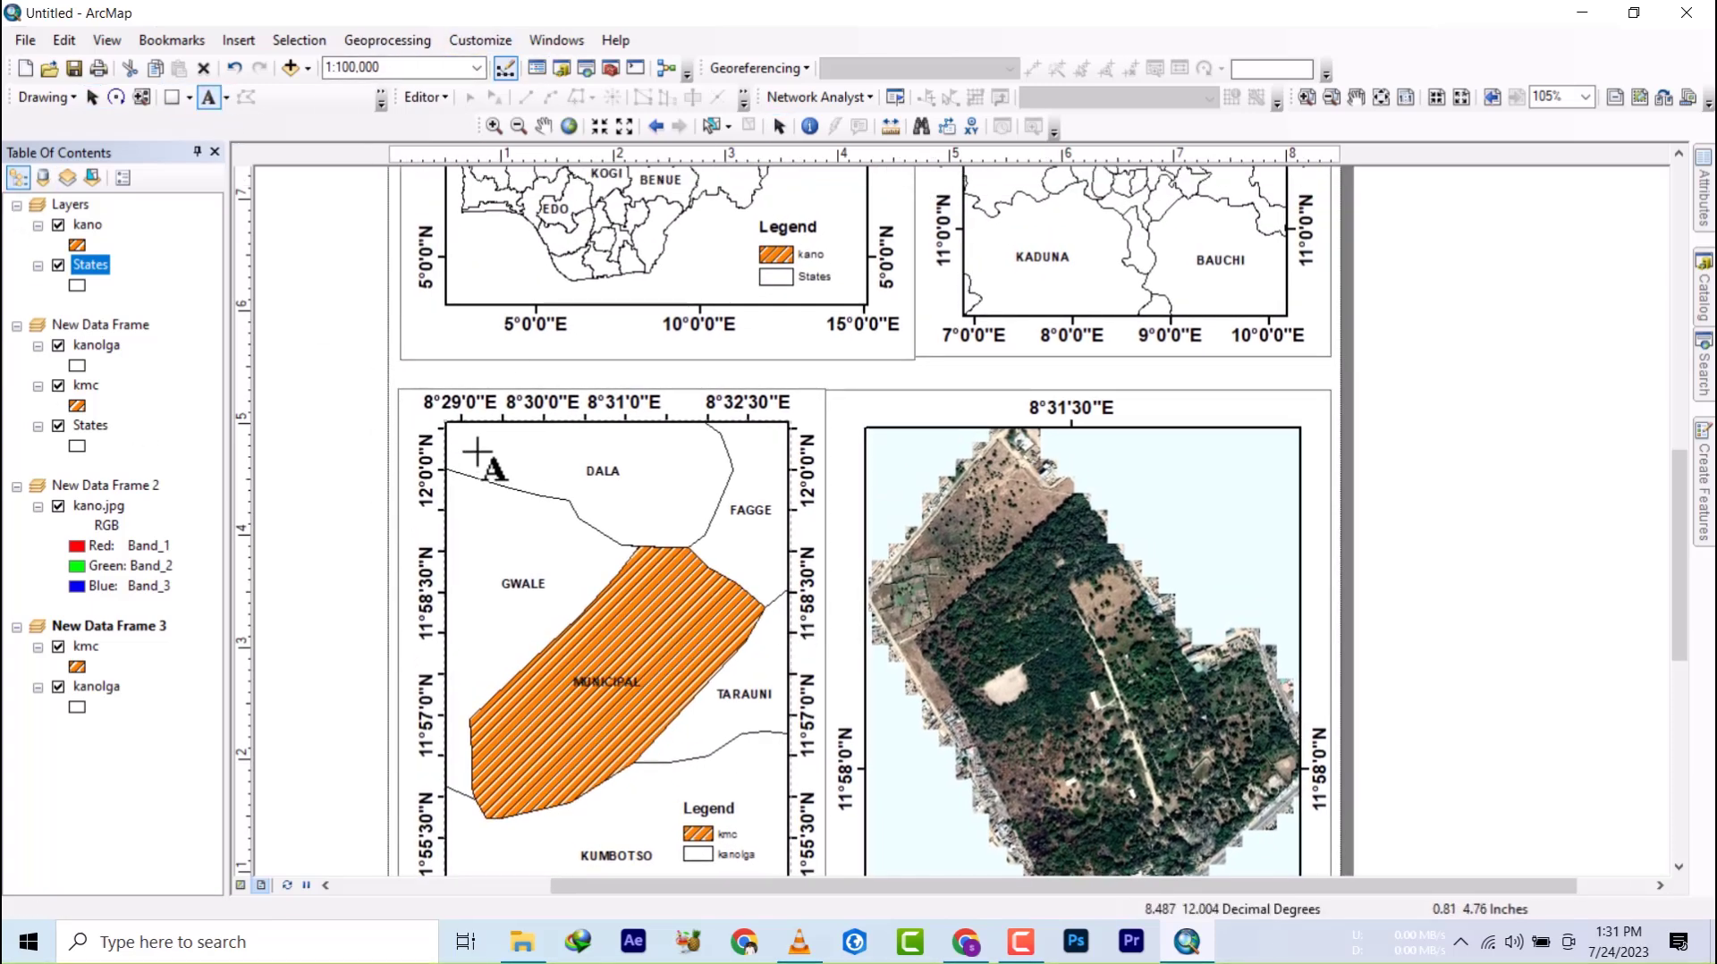
{"action": "left_click", "coordinate": [479, 436]}
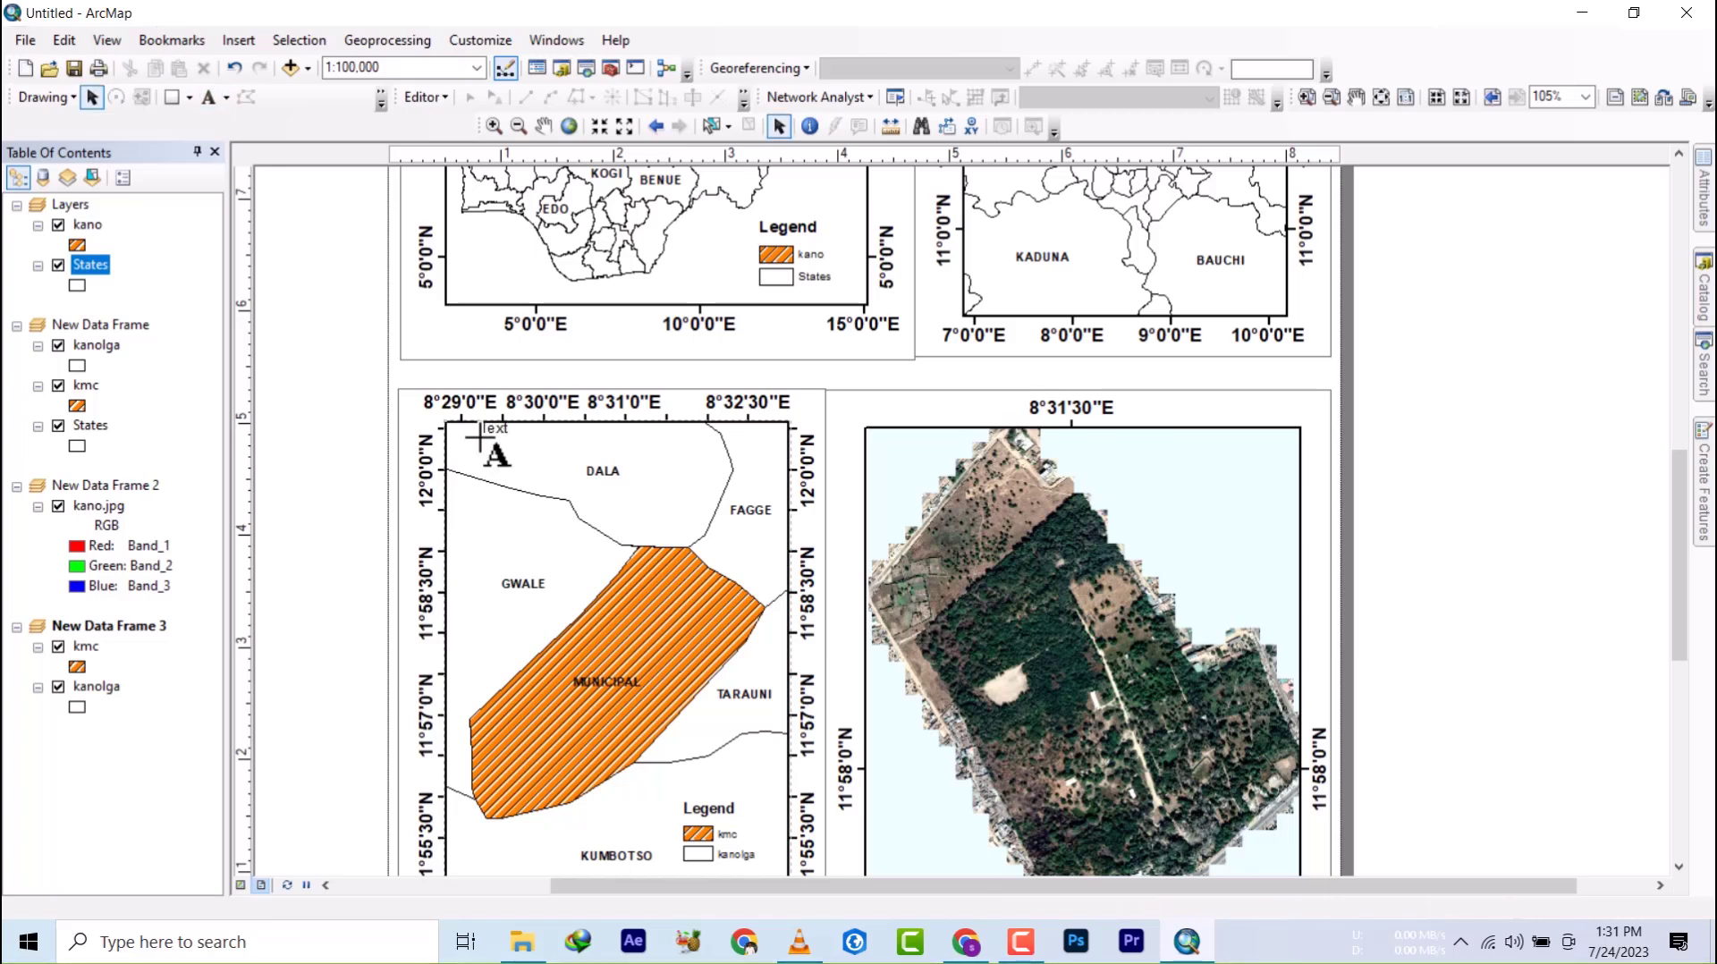
{"action": "key", "text": "Return"}
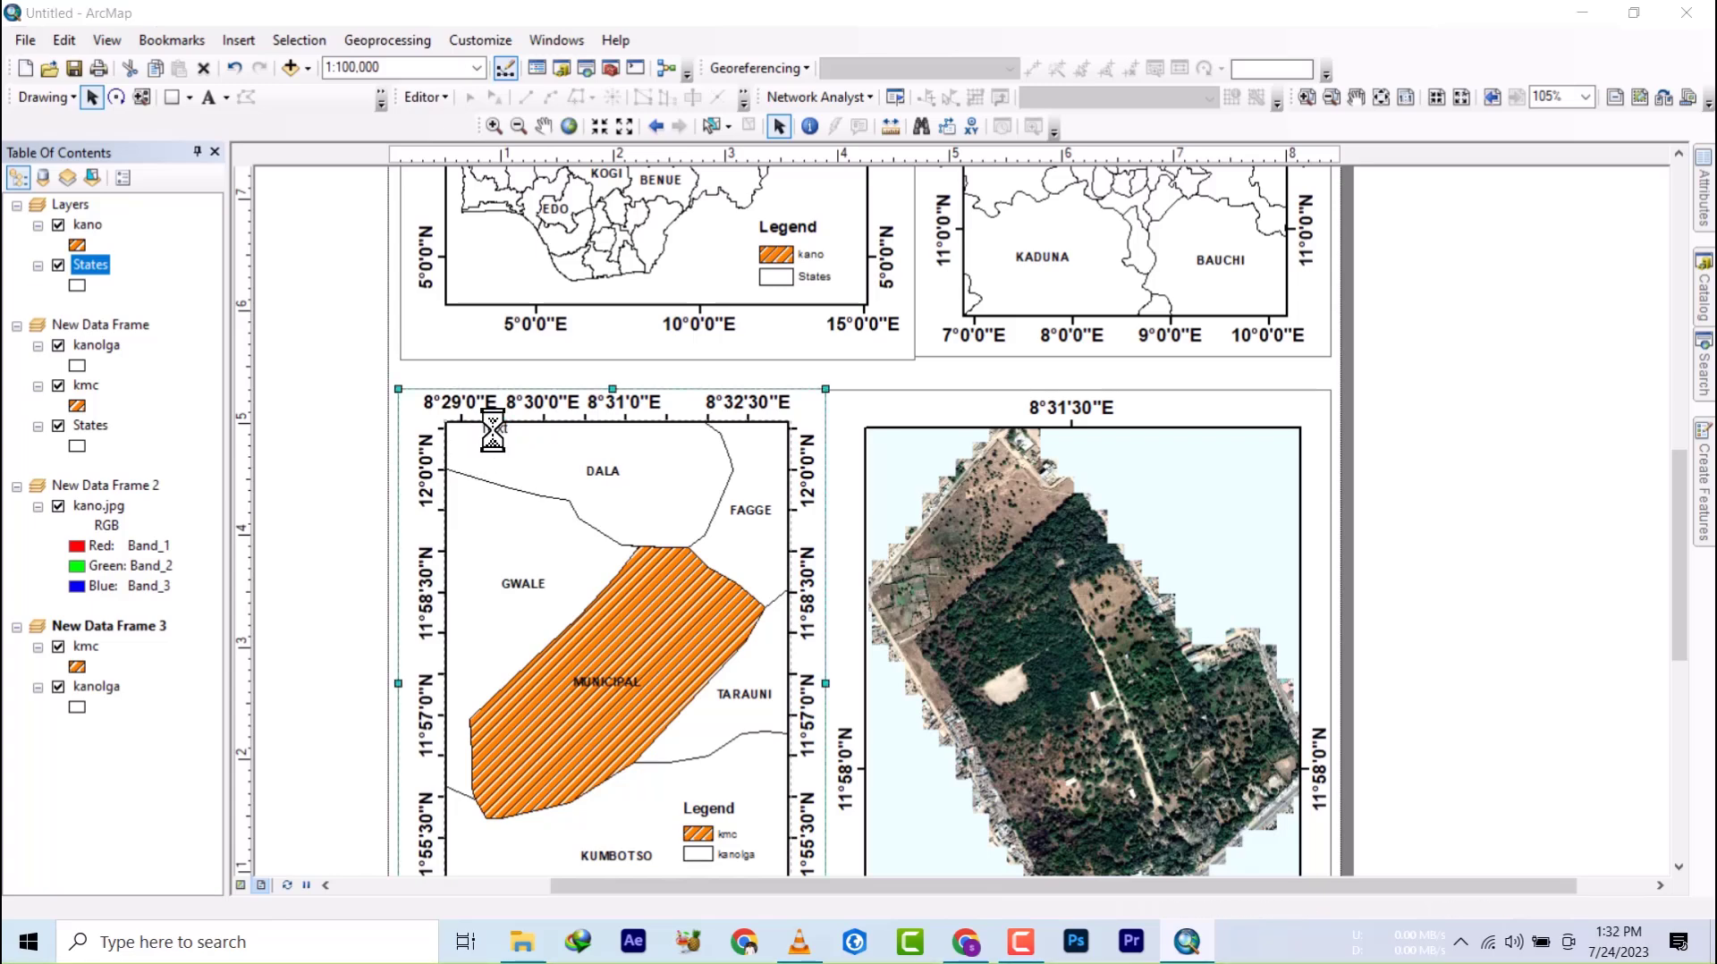
- Set the municipal map's new text element to read "Map of Metropolis showing study area"
{"action": "double_click", "coordinate": [495, 430]}
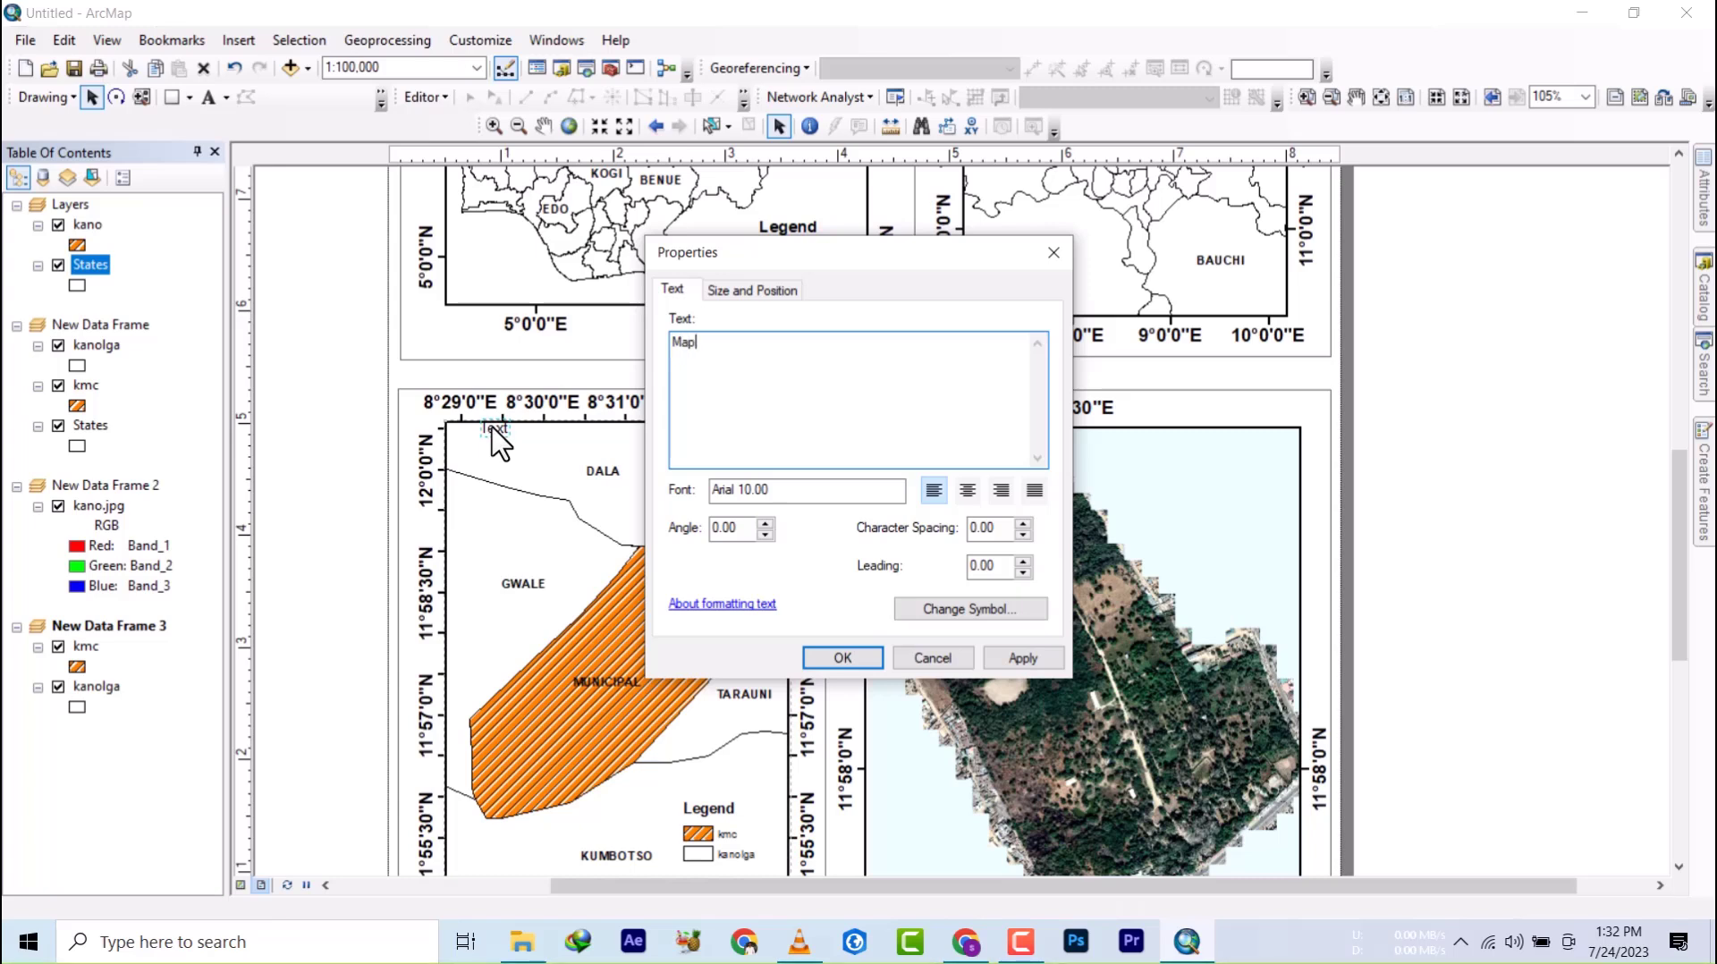
{"action": "type", "text": "Map og"}
{"action": "key", "text": "BackSpace"}
{"action": "type", "text": "f Metropol"}
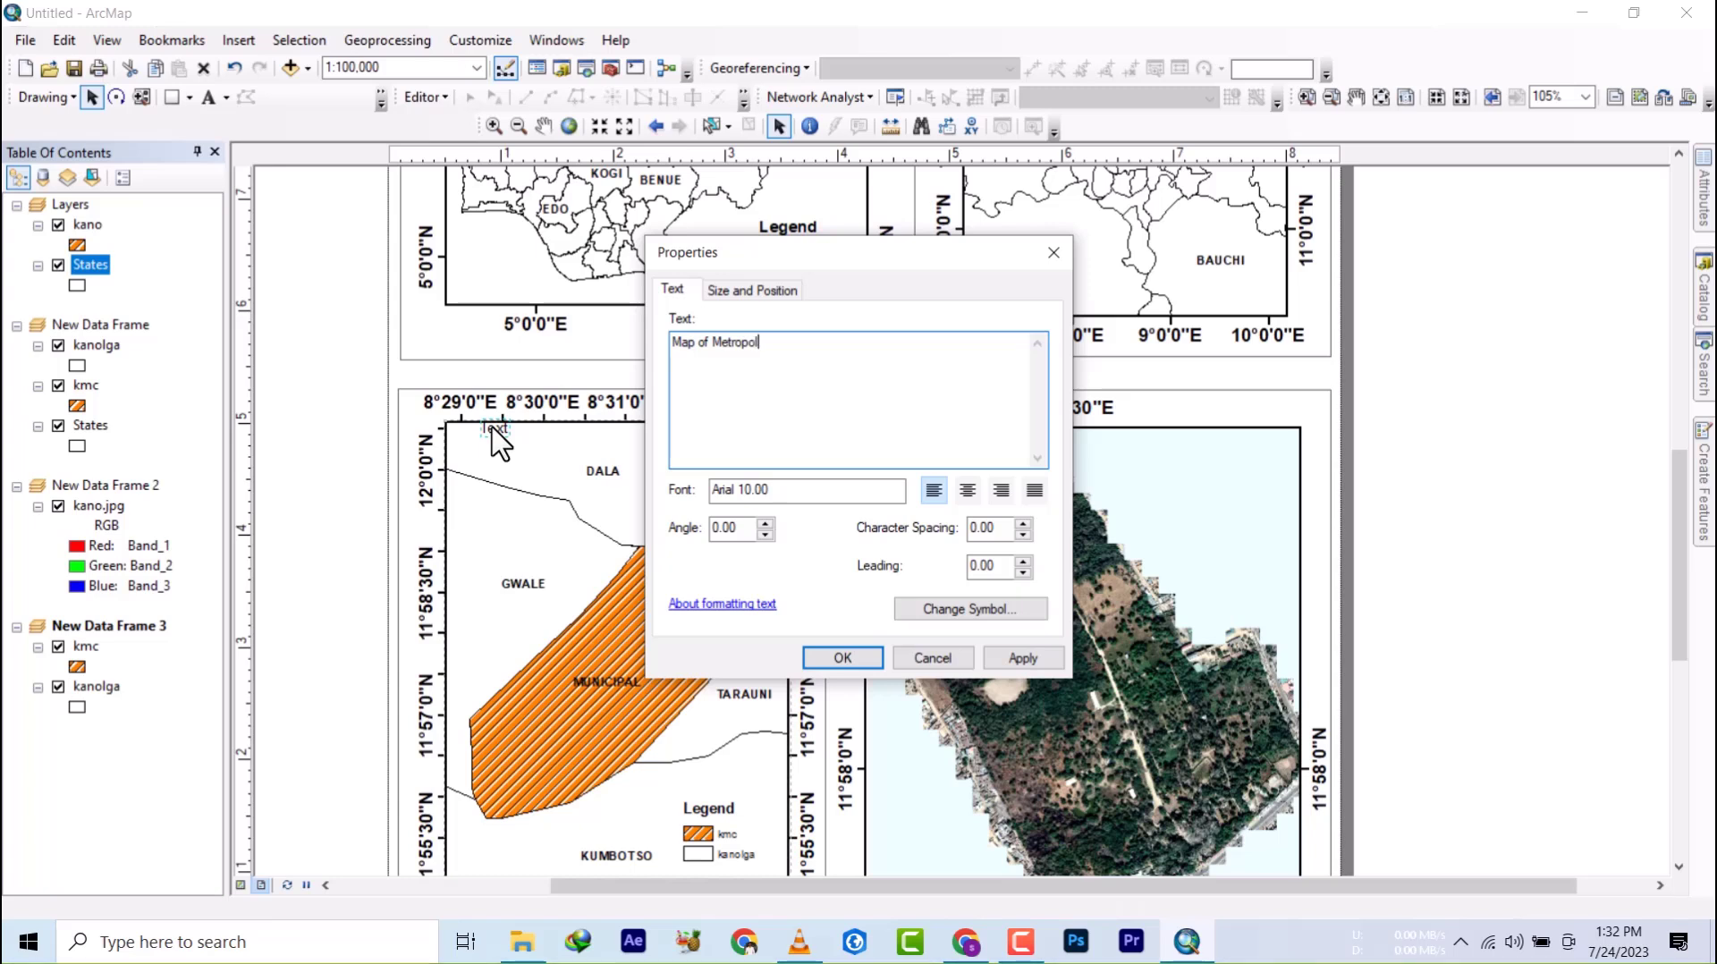
{"action": "type", "text": "is"}
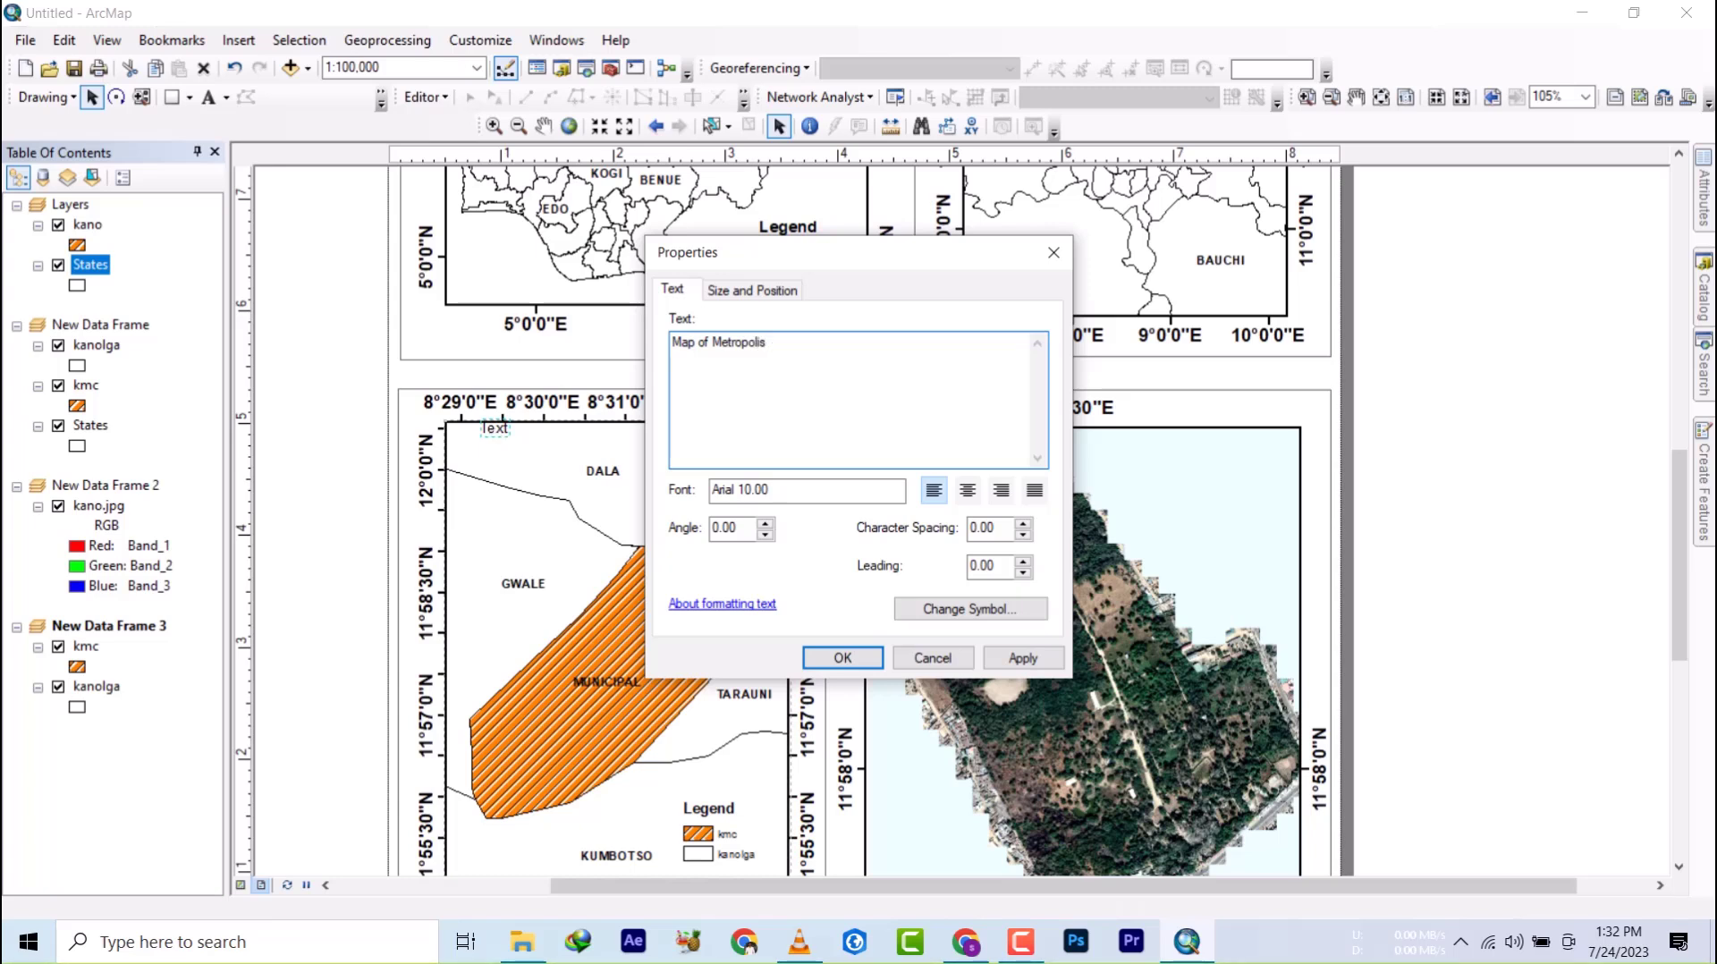
{"action": "type", "text": " showing st"}
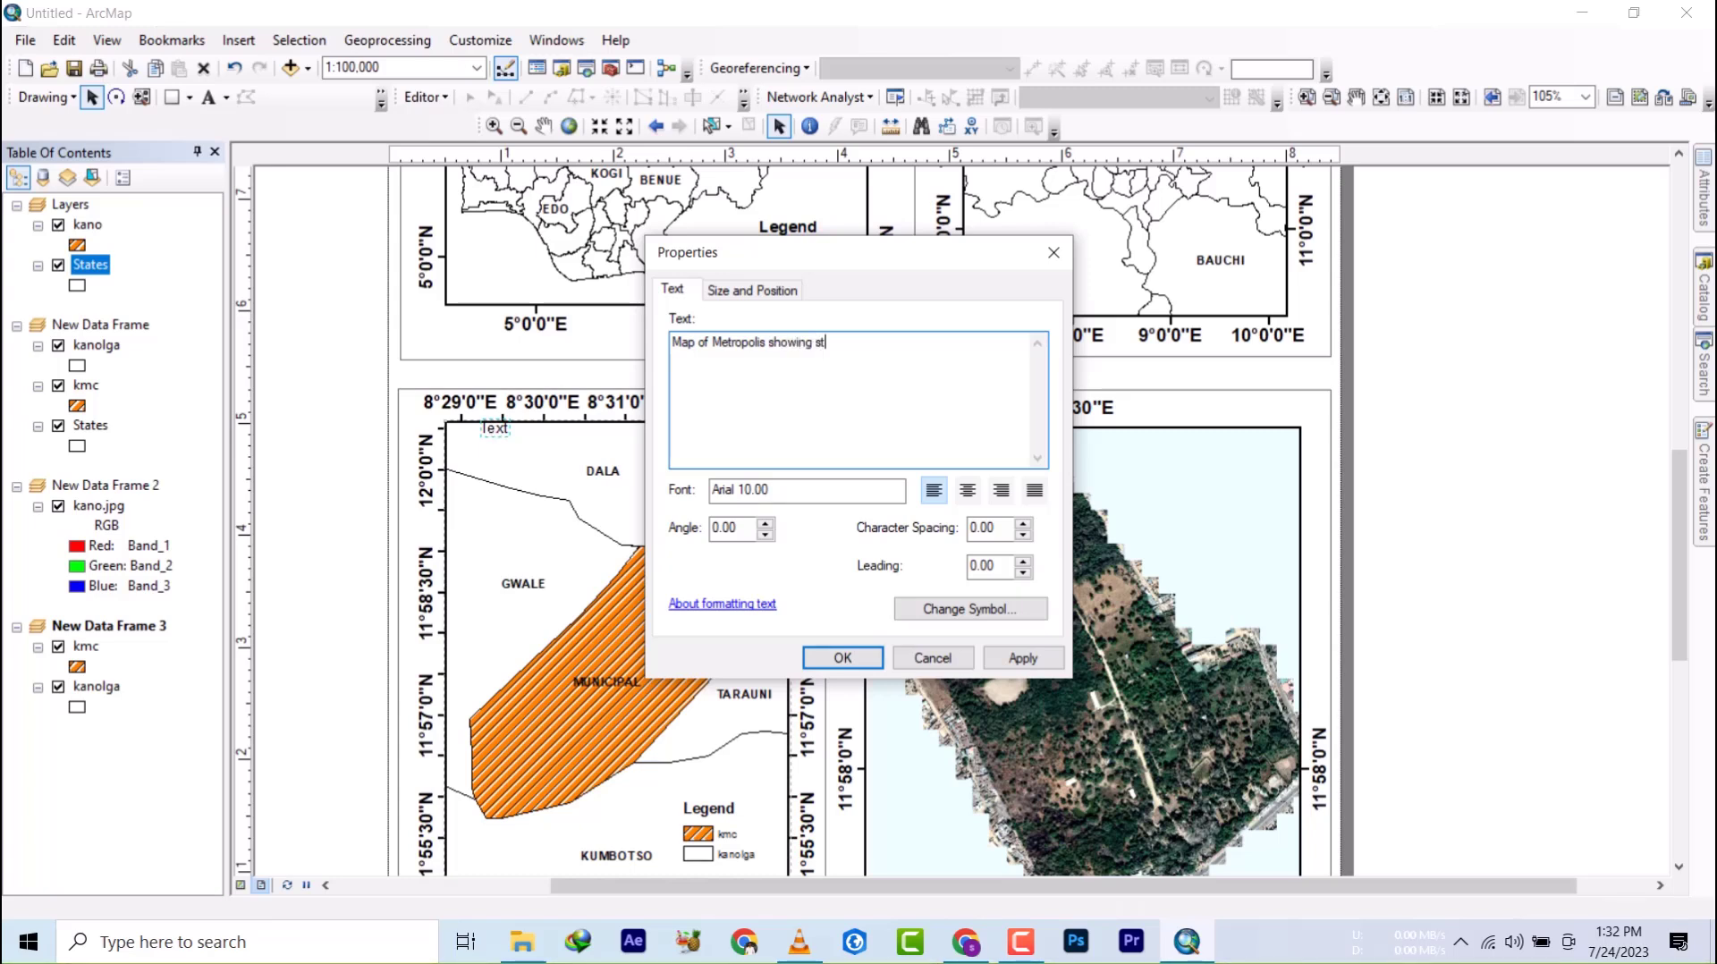
{"action": "type", "text": "udy a"}
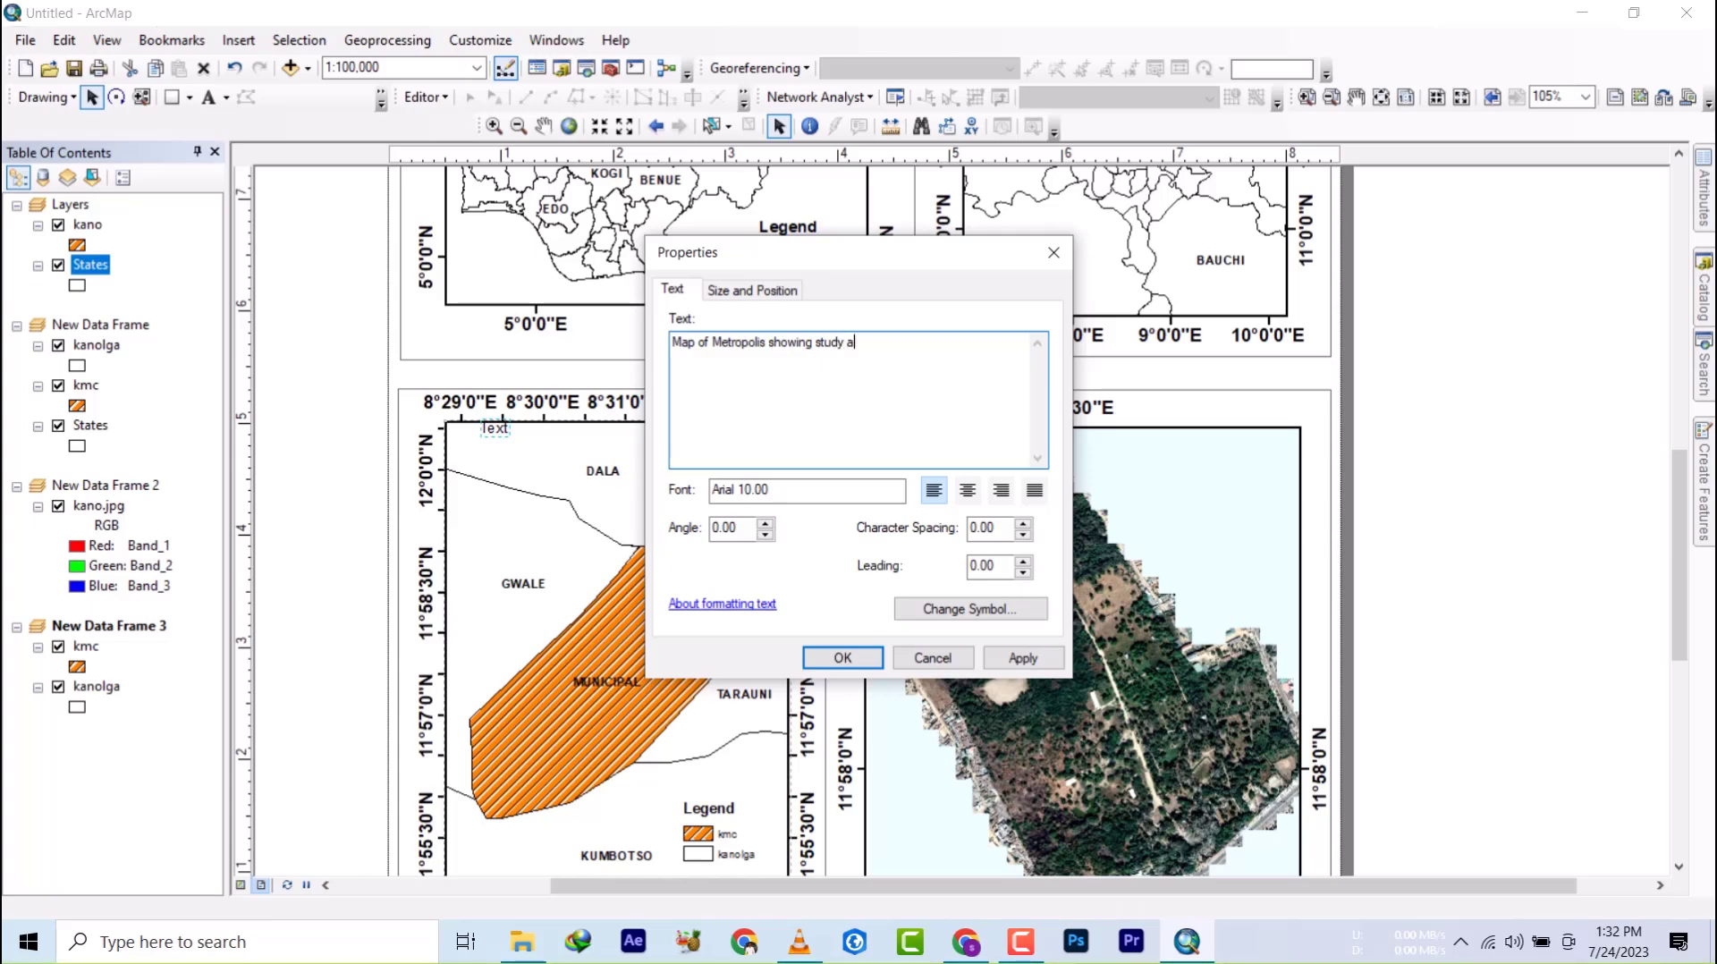
{"action": "type", "text": "rea"}
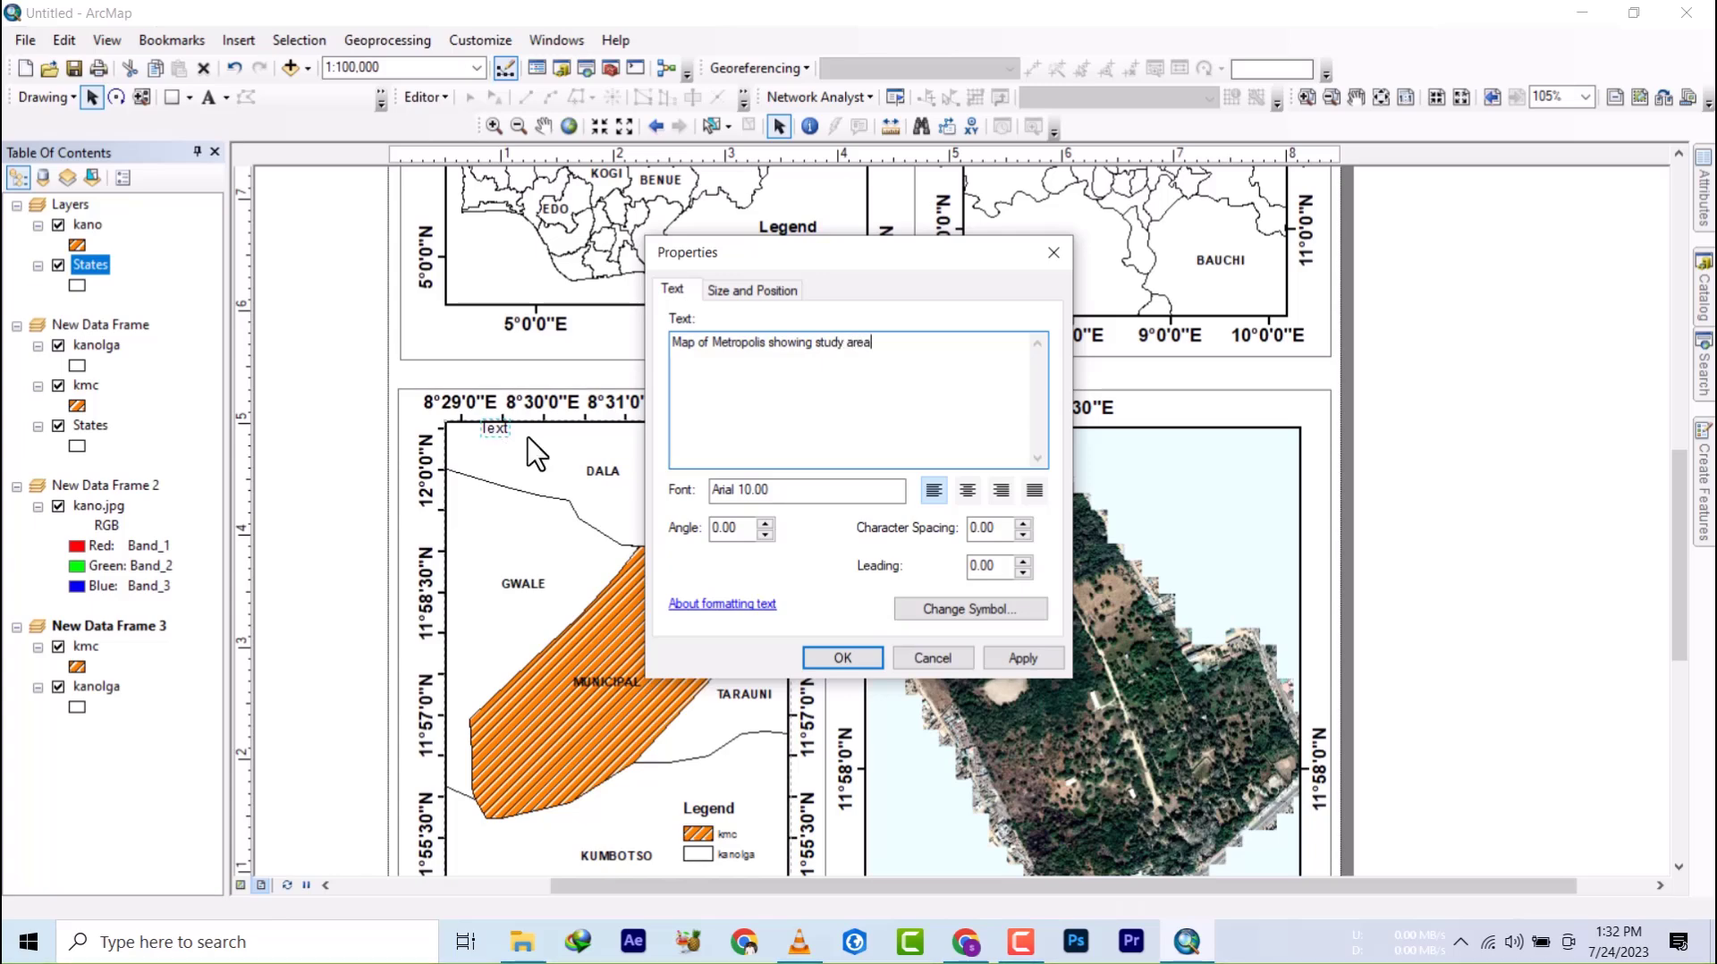
{"action": "left_click", "coordinate": [842, 658]}
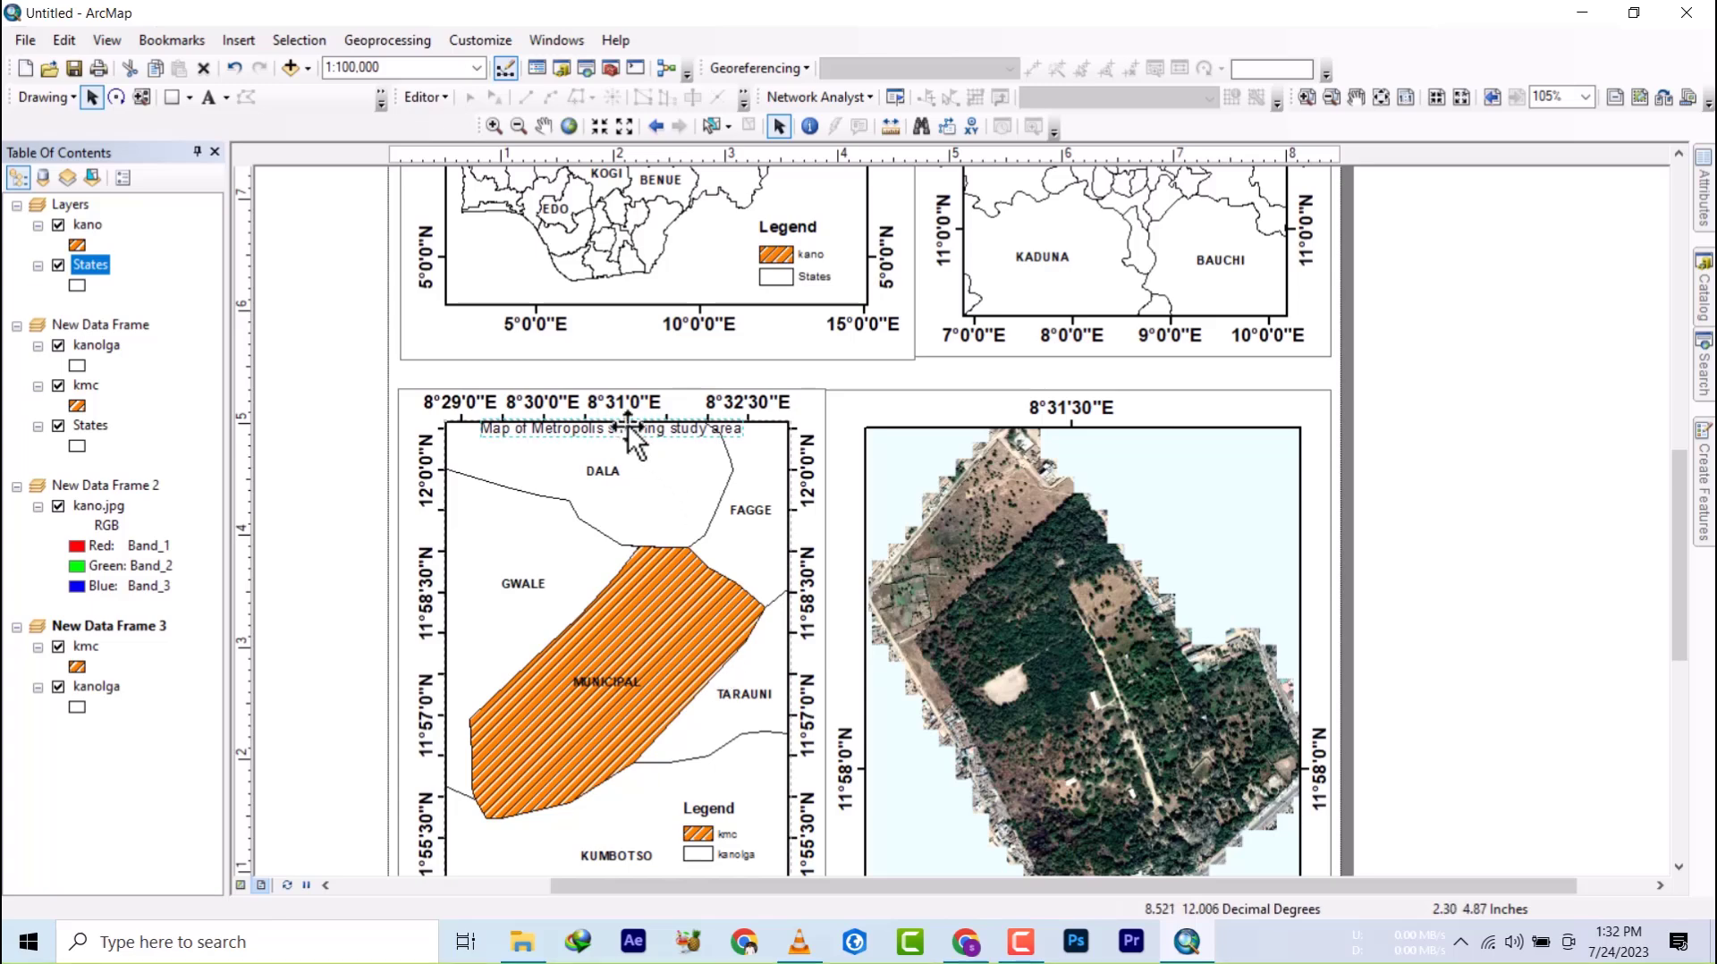
- Move the municipal map's title slightly down and left, fully inside the upper border, and make it bold
{"action": "left_click_drag", "start_coordinate": [626, 425], "coordinate": [603, 442]}
{"action": "right_click", "coordinate": [605, 444]}
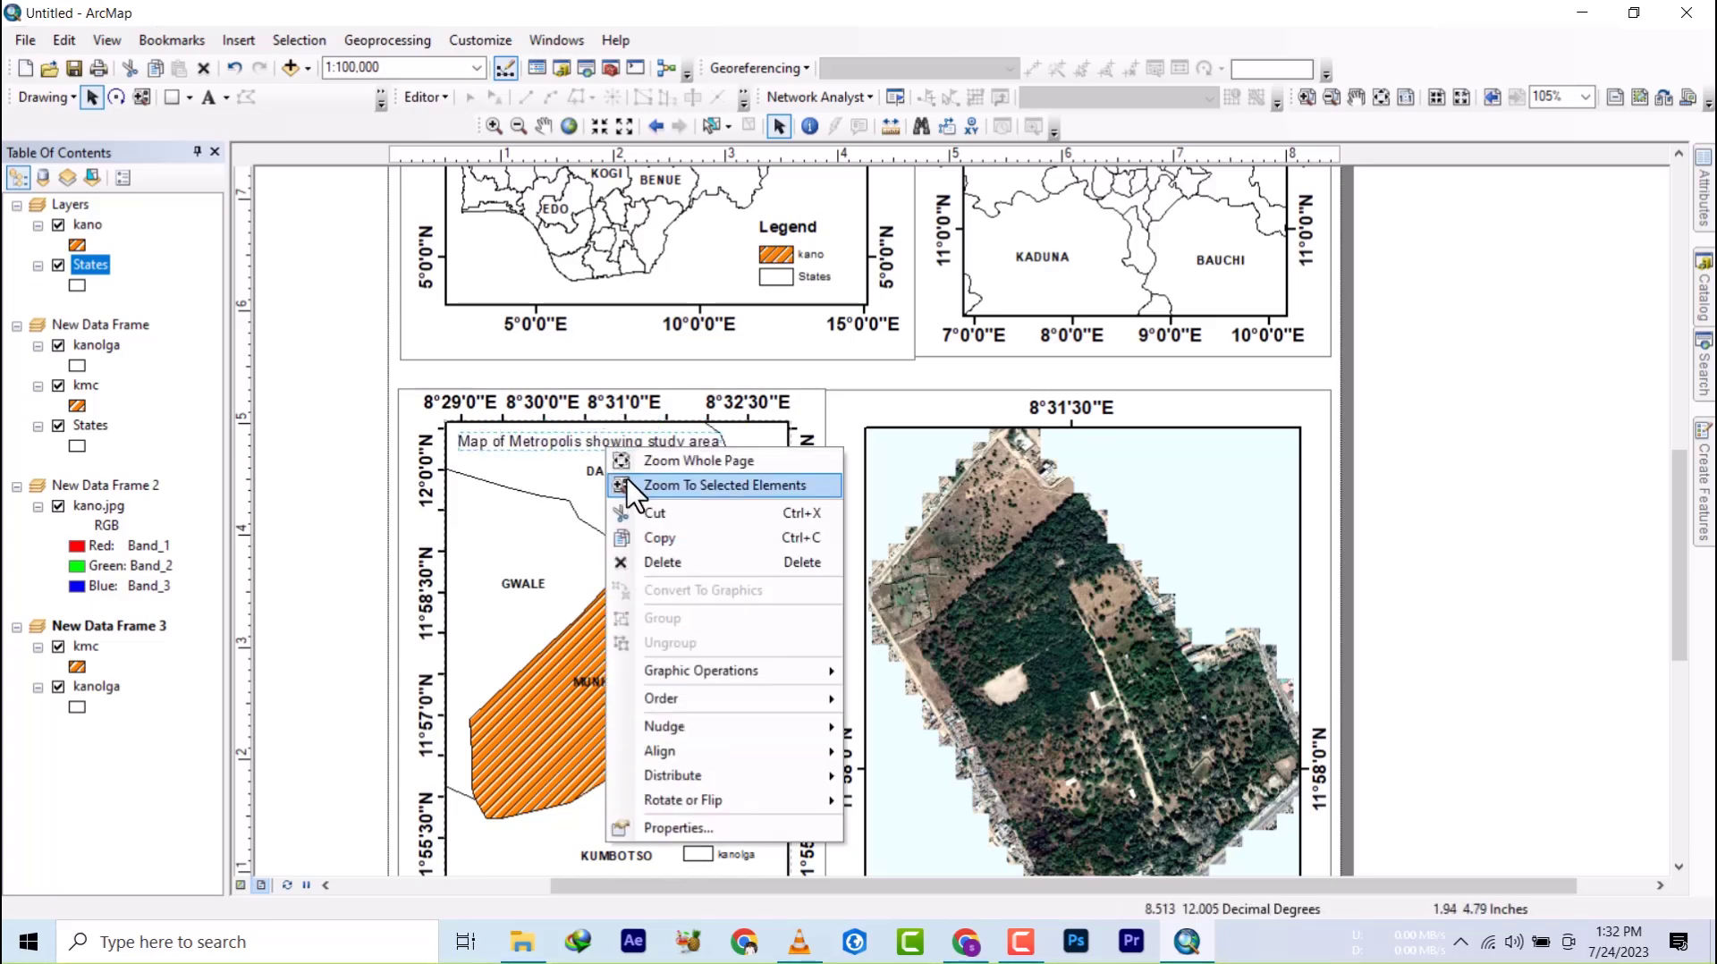
{"action": "left_click", "coordinate": [567, 436]}
{"action": "double_click", "coordinate": [567, 436]}
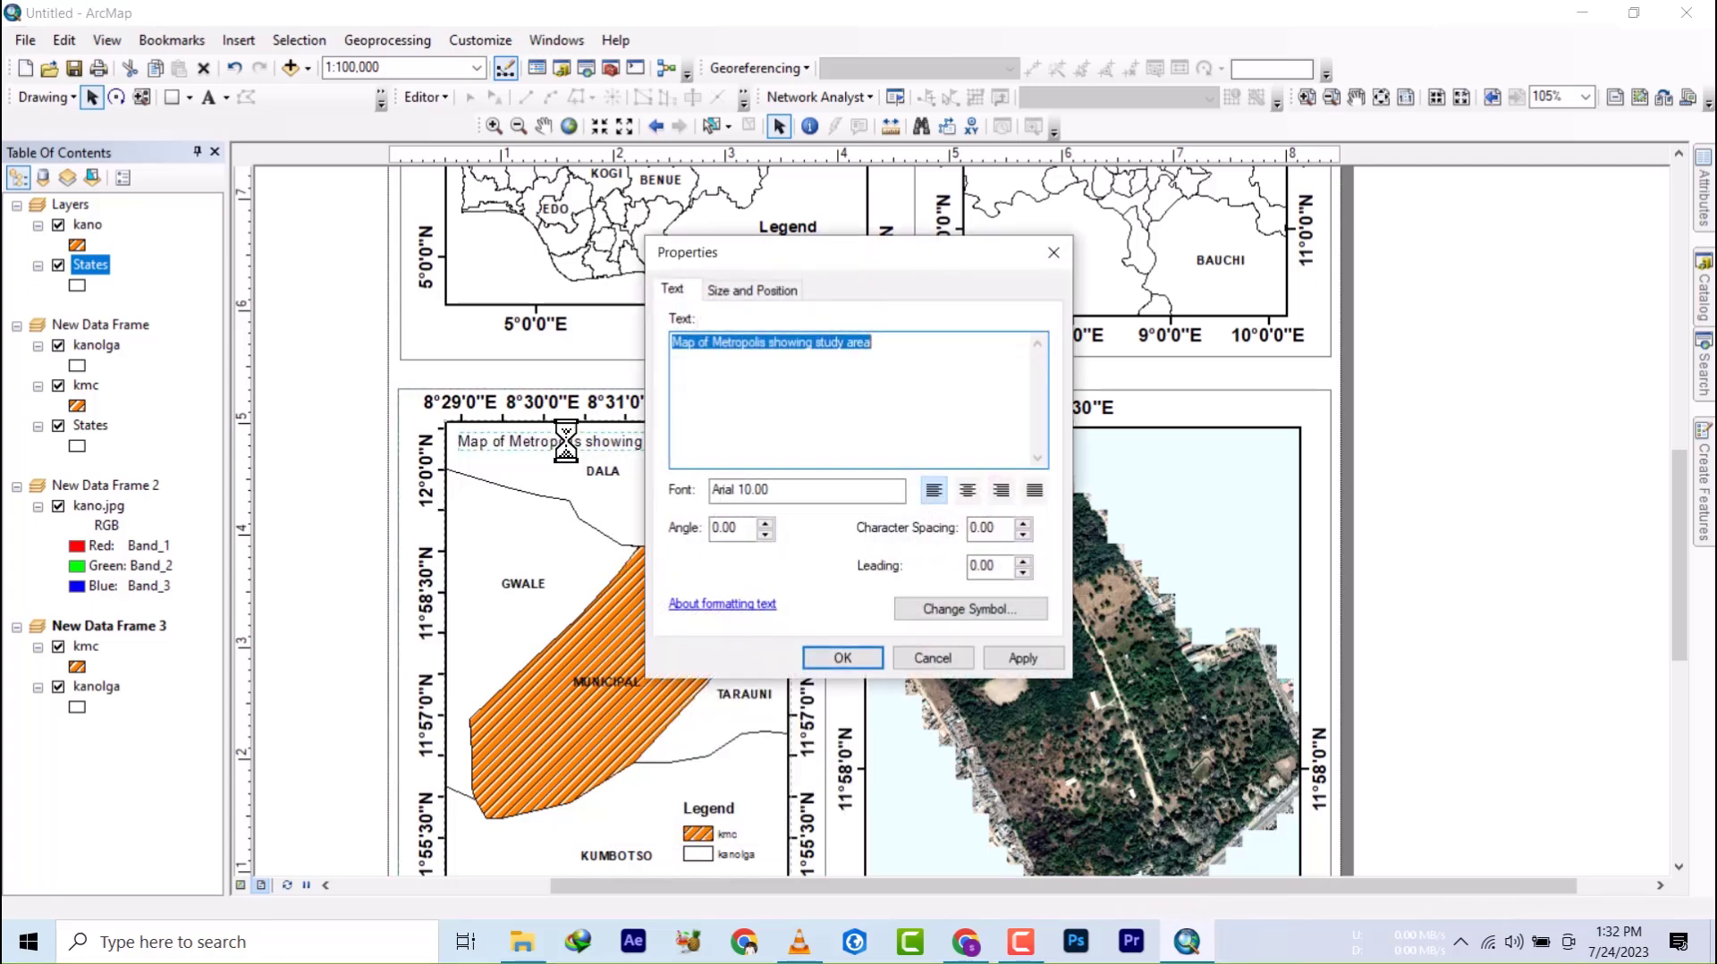
{"action": "left_click", "coordinate": [930, 614]}
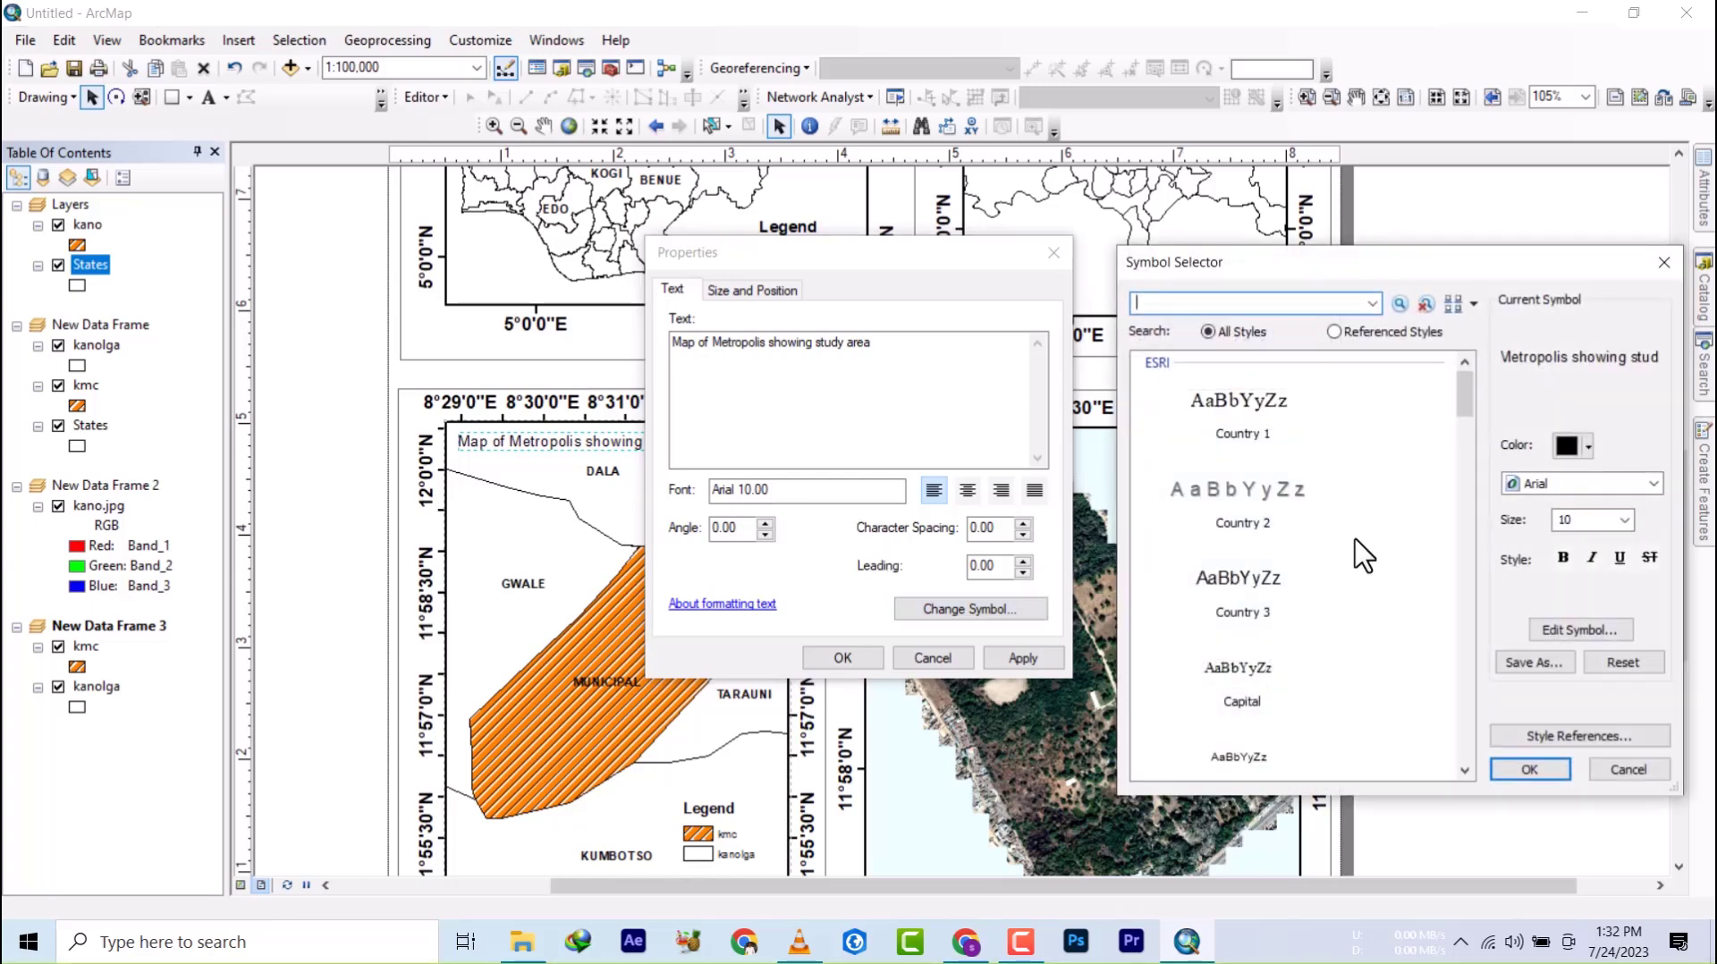
{"action": "left_click", "coordinate": [1562, 558]}
{"action": "left_click", "coordinate": [1529, 769]}
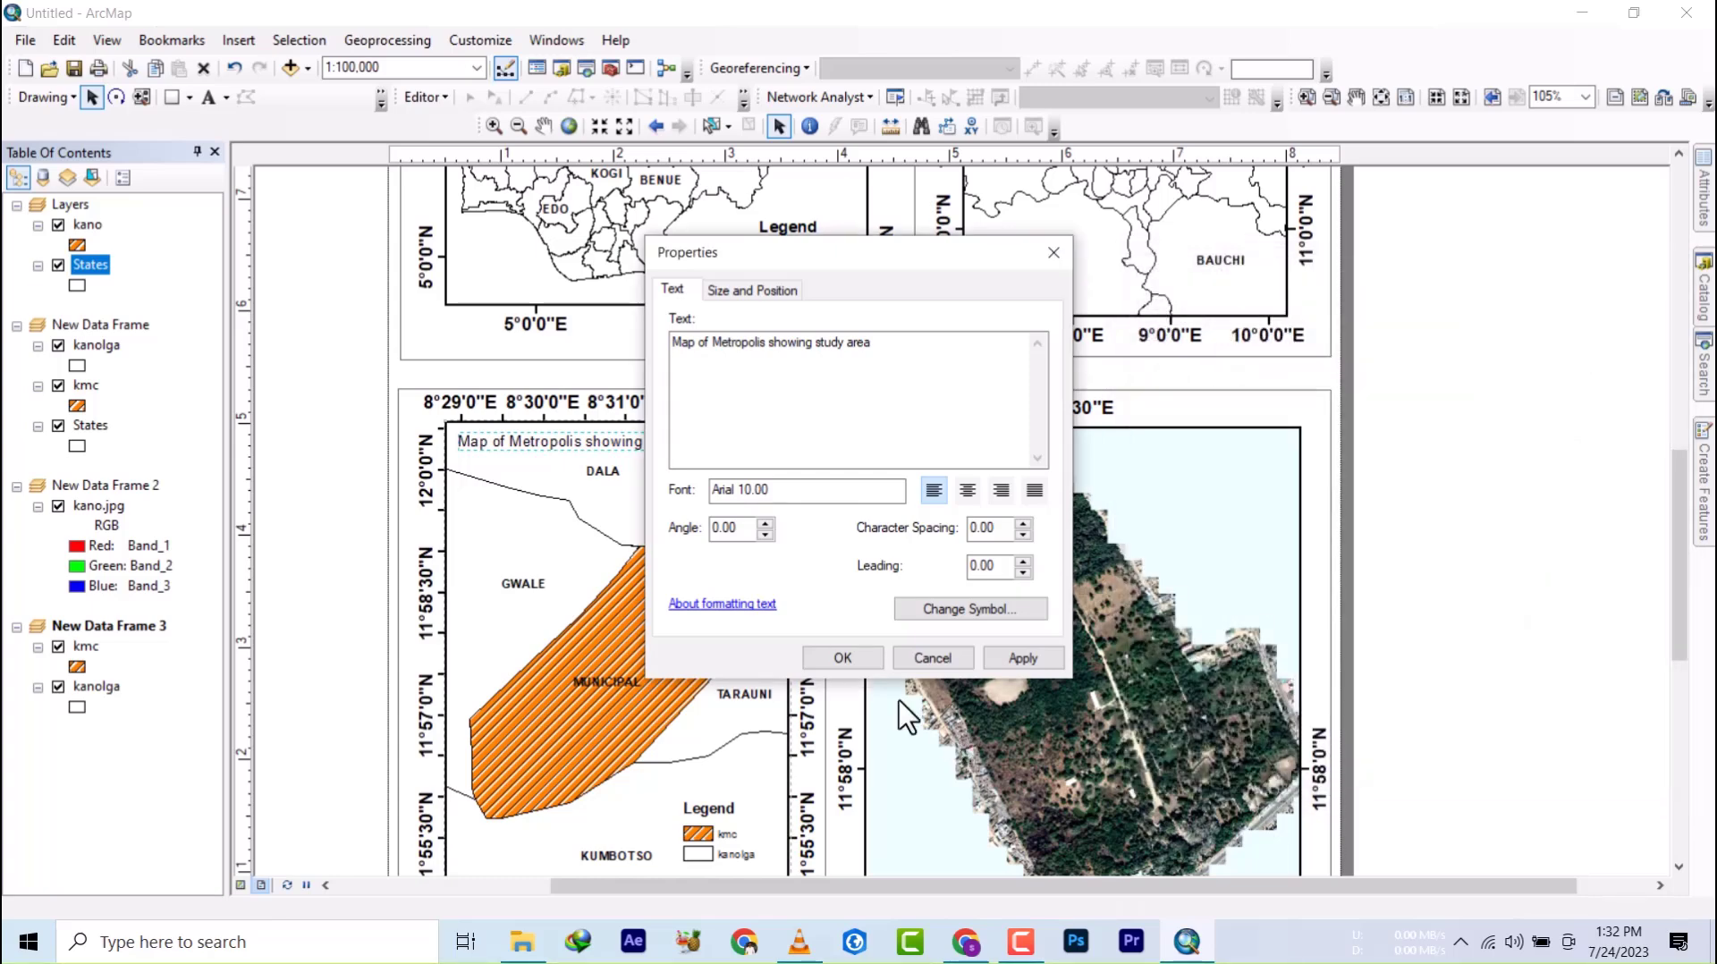
{"action": "left_click", "coordinate": [843, 658]}
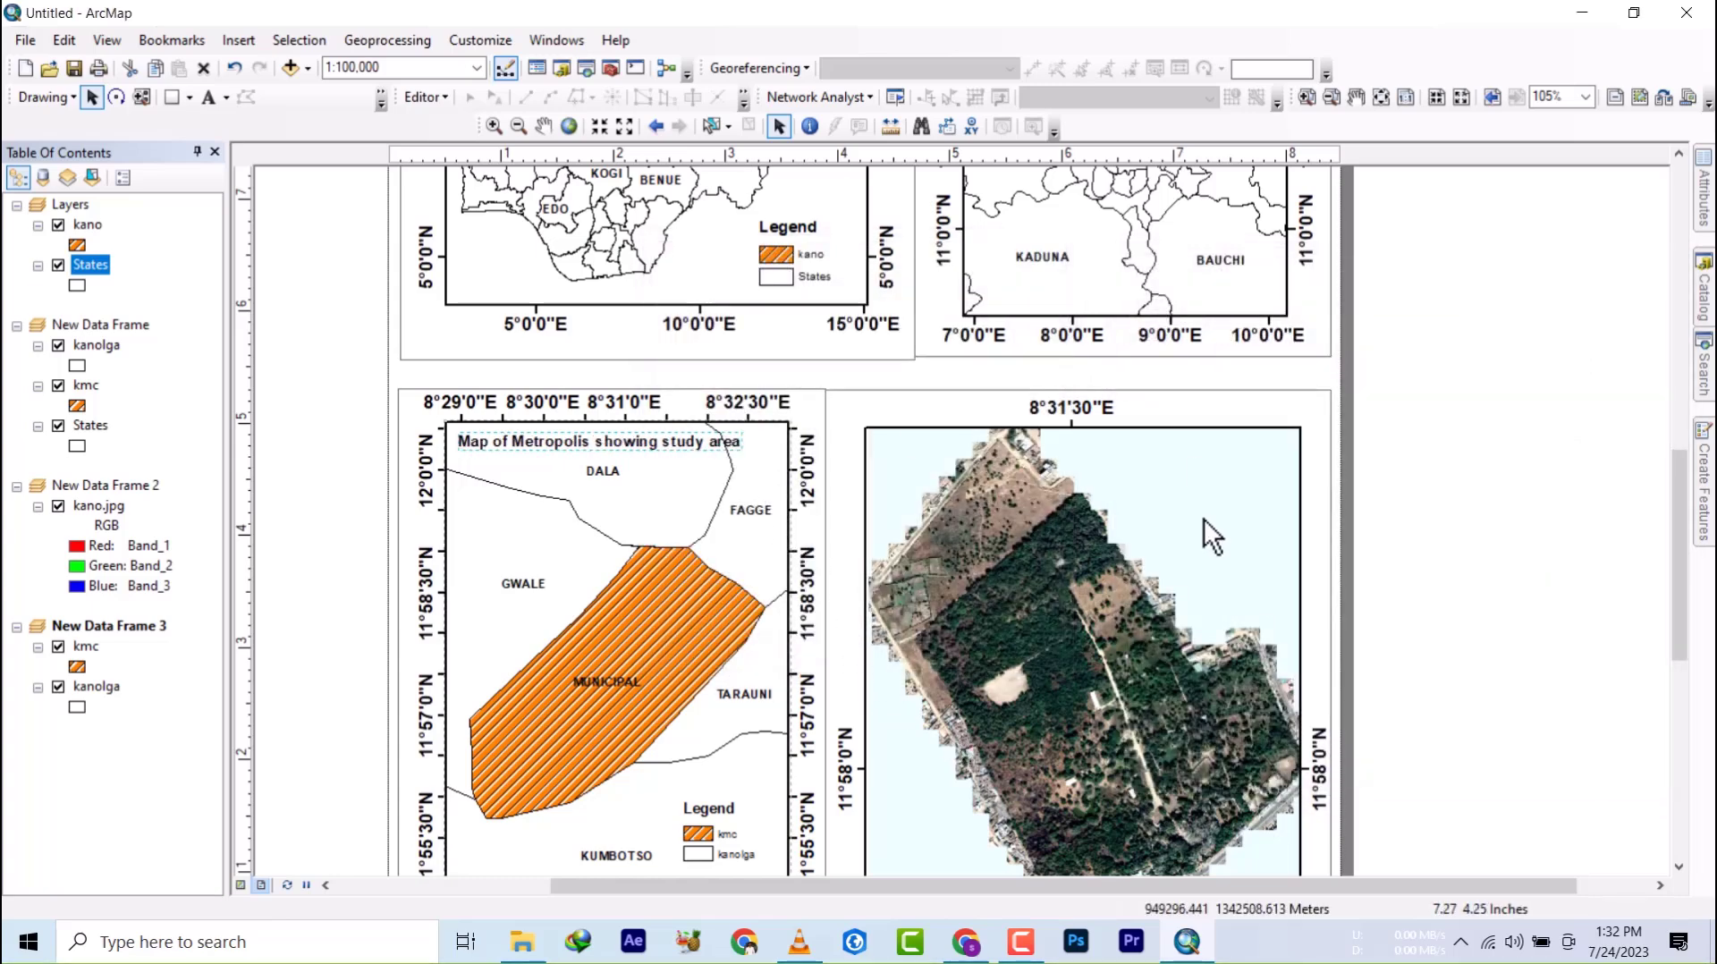
- Extend the upper edge of the Nigeria map's outer frame toward the top of the page
{"action": "scroll", "coordinate": [1172, 578], "scroll_direction": "down", "scroll_amount": 5}
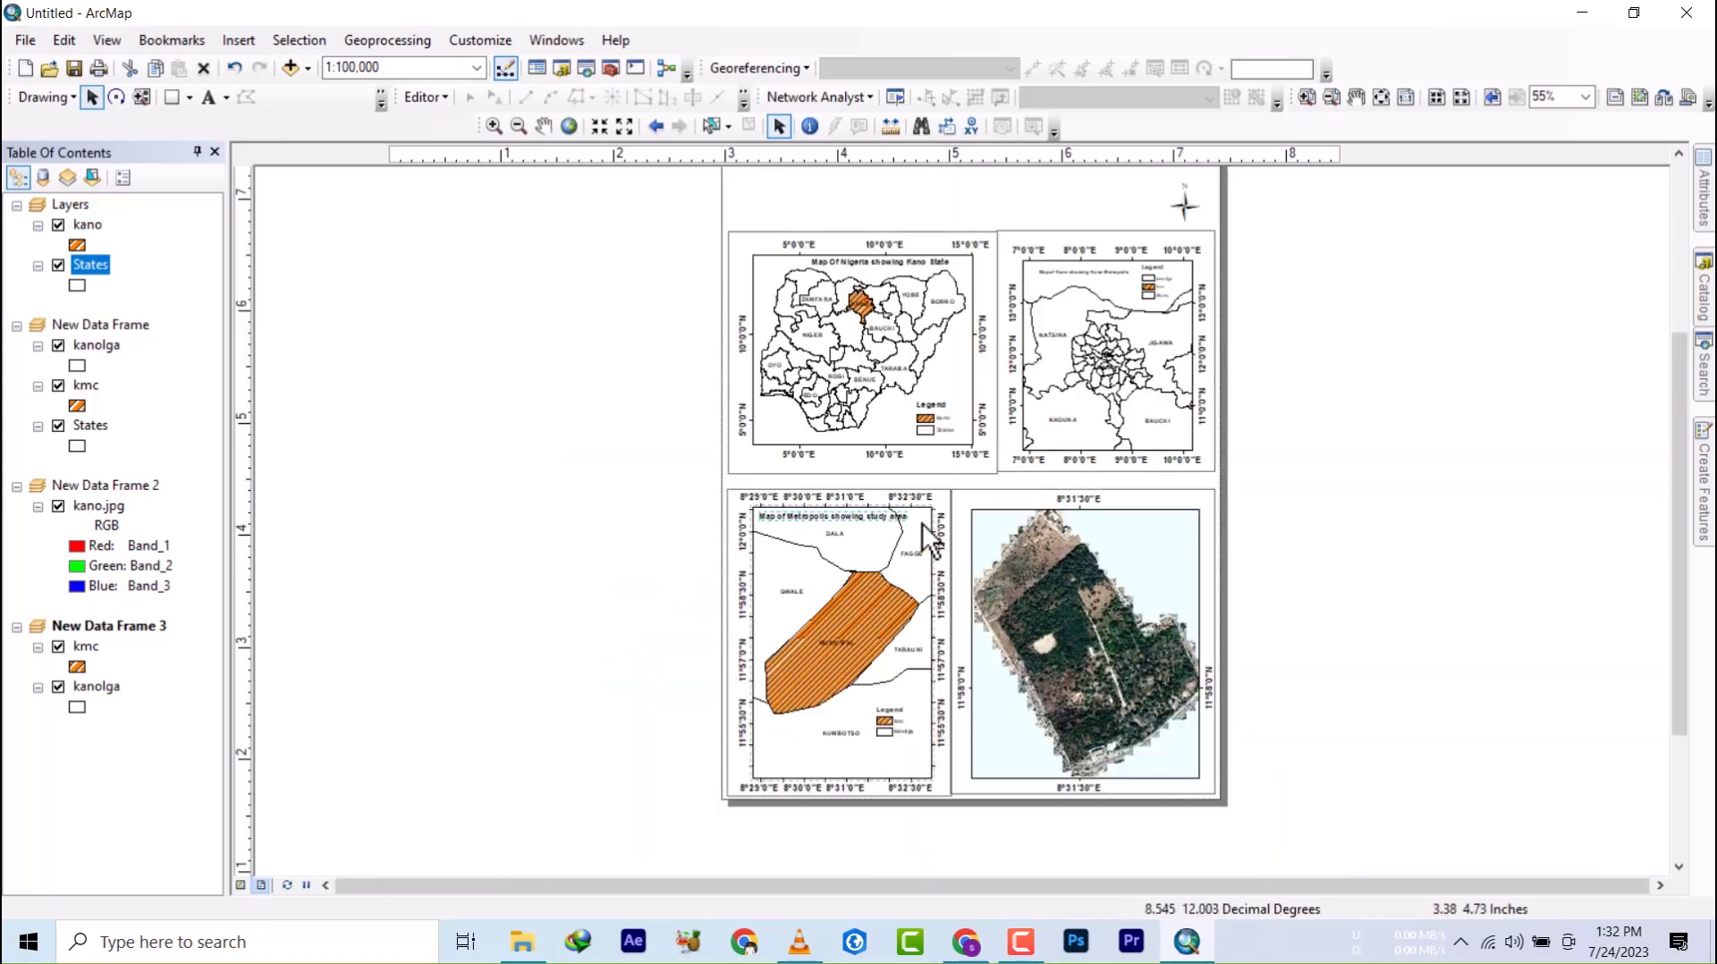
{"action": "left_click_drag", "start_coordinate": [921, 523], "coordinate": [684, 756]}
{"action": "left_click", "coordinate": [736, 417]}
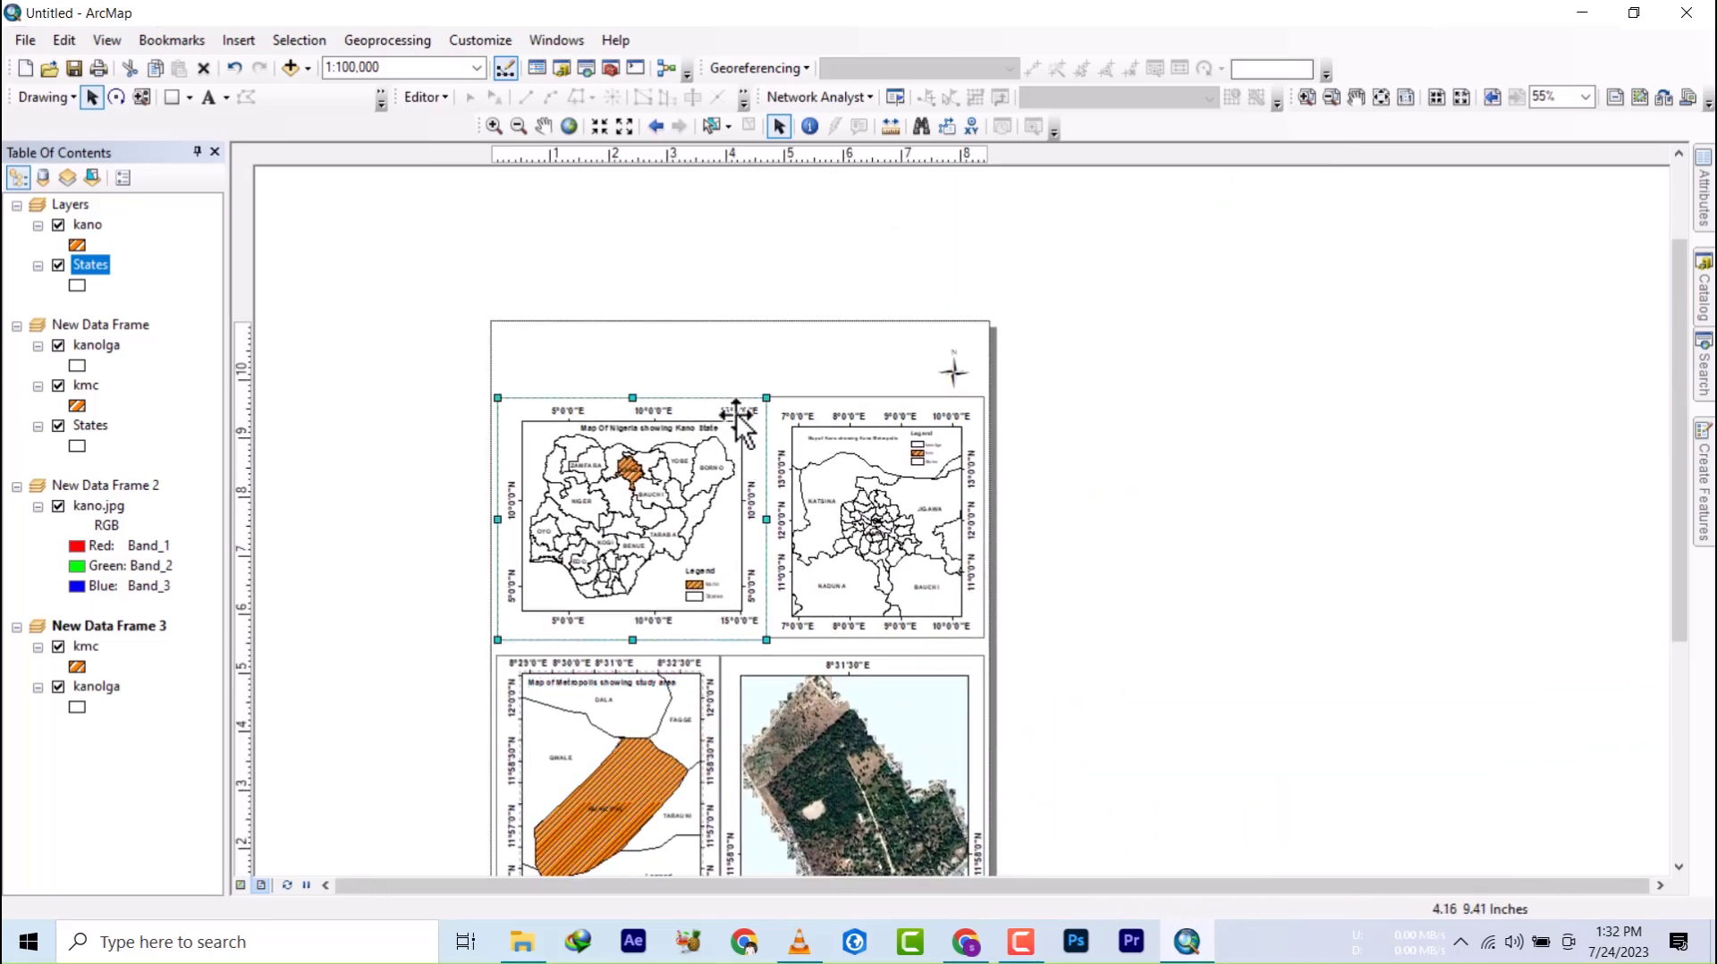
{"action": "left_click", "coordinate": [1205, 468]}
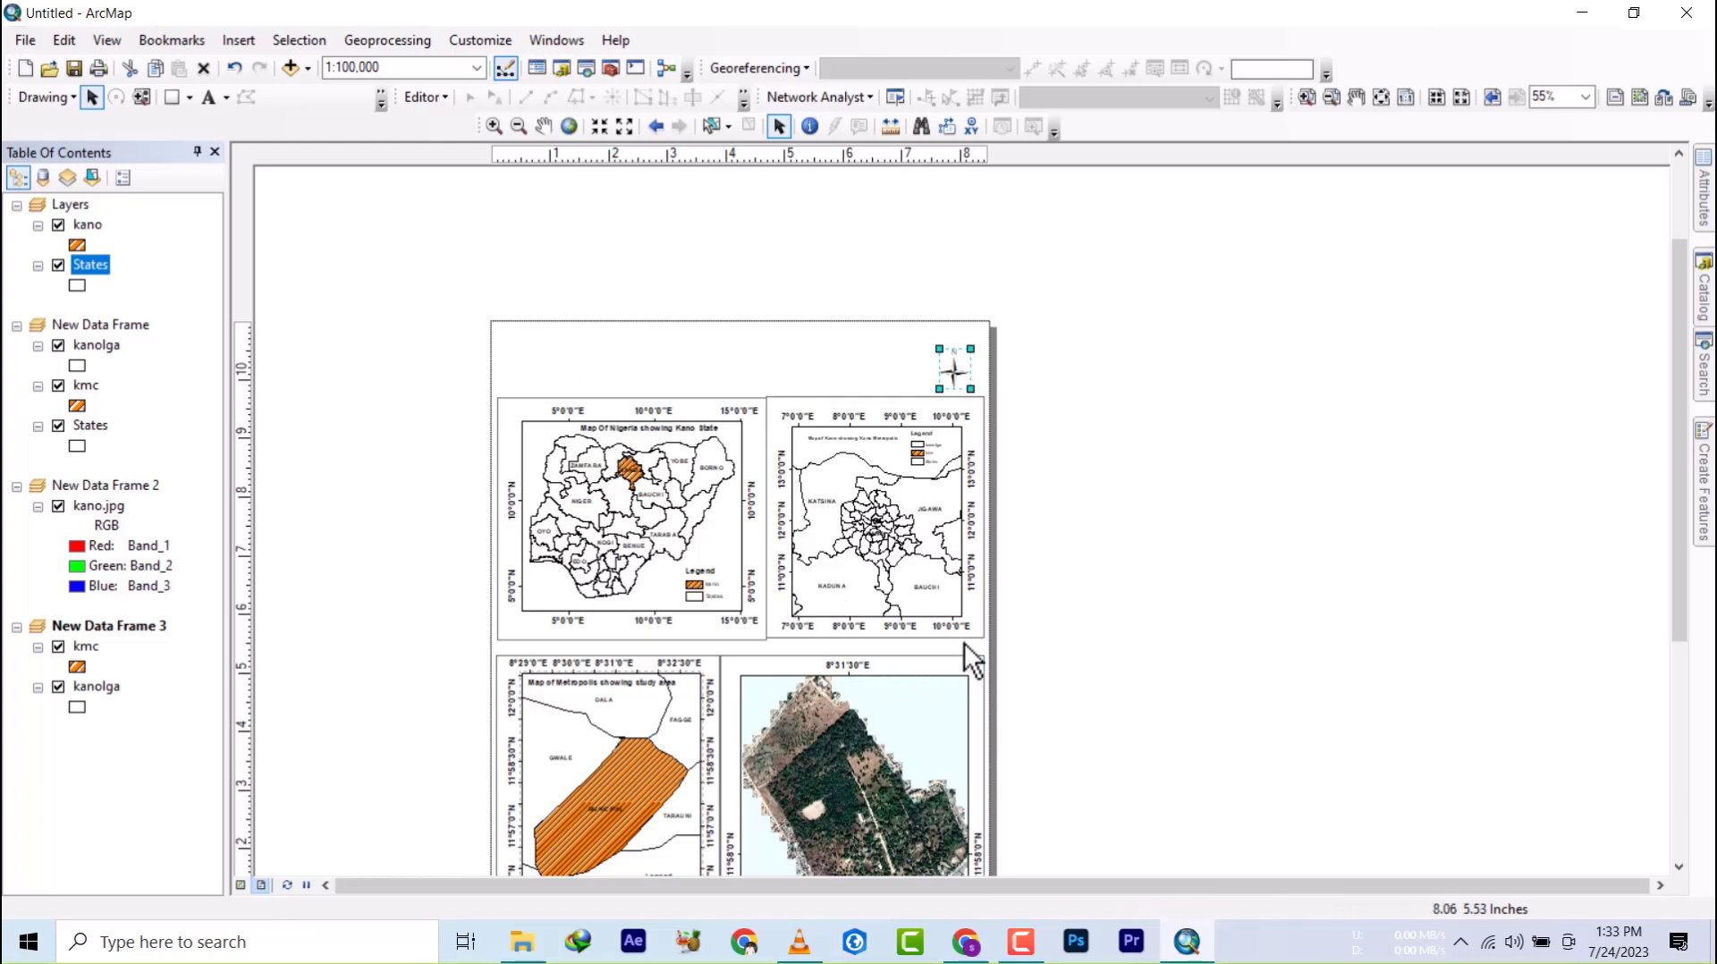
{"action": "left_click", "coordinate": [640, 443]}
{"action": "left_click_drag", "start_coordinate": [632, 397], "coordinate": [626, 348]}
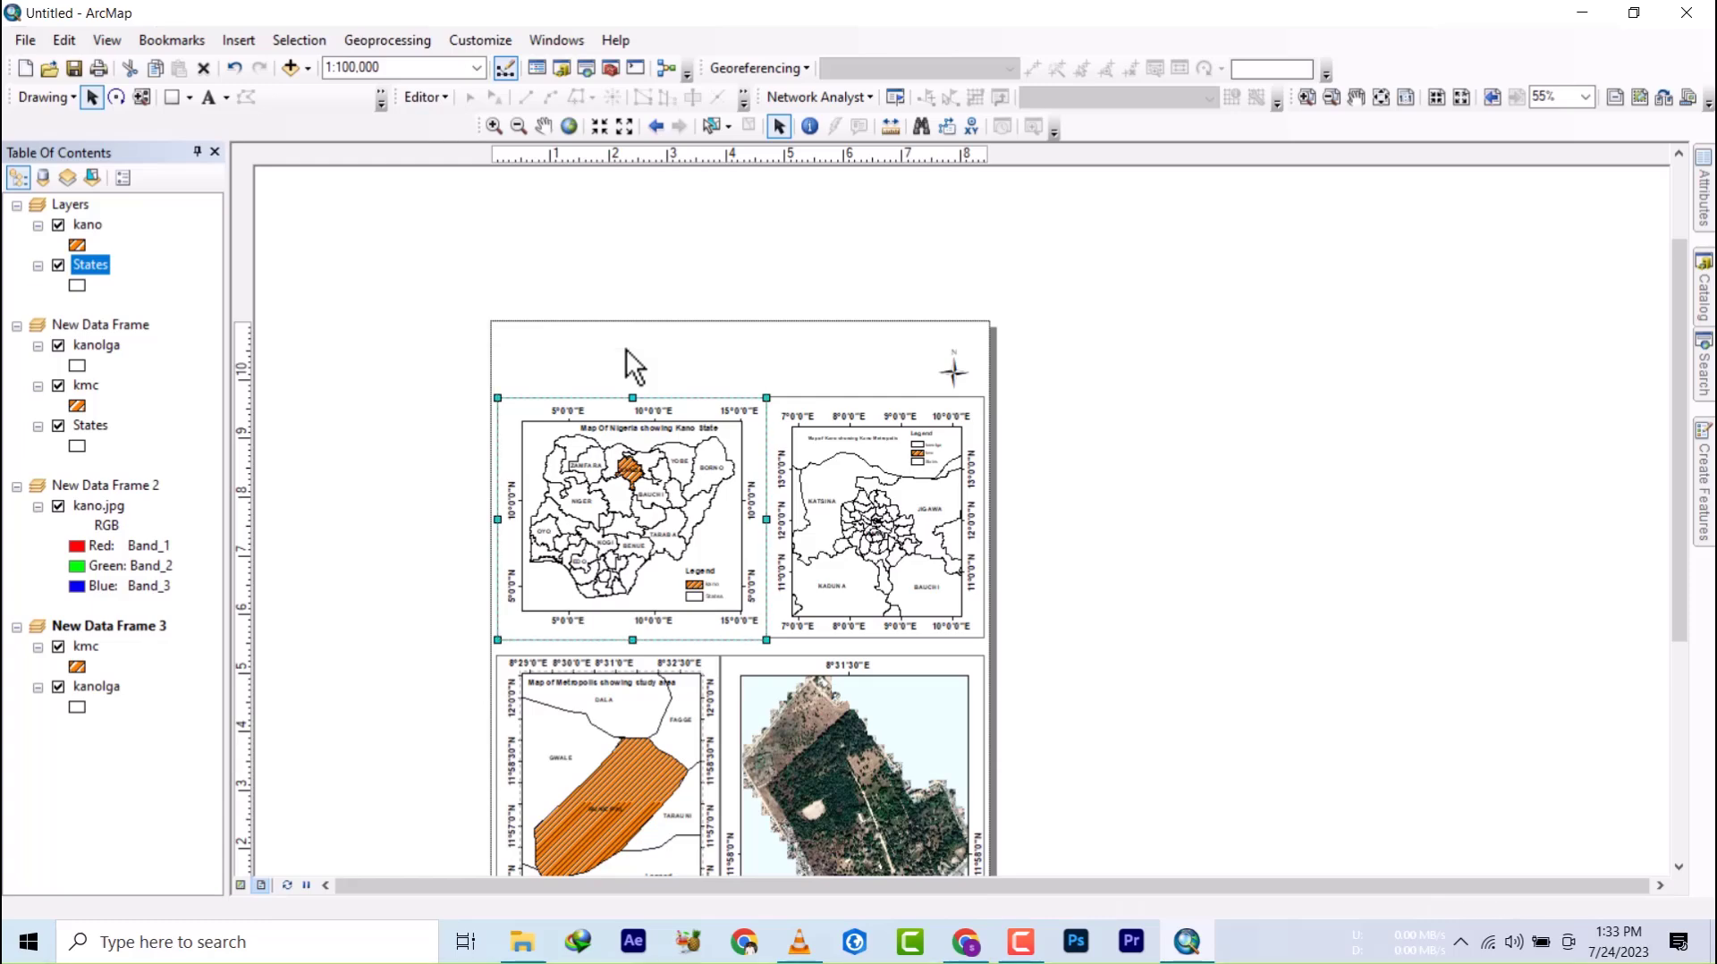
- Move the Nigeria map up within its enlarged frame and place its legend below the map near the frame's lower-right corner
{"action": "left_click", "coordinate": [632, 501]}
{"action": "left_click_drag", "start_coordinate": [630, 496], "coordinate": [617, 441]}
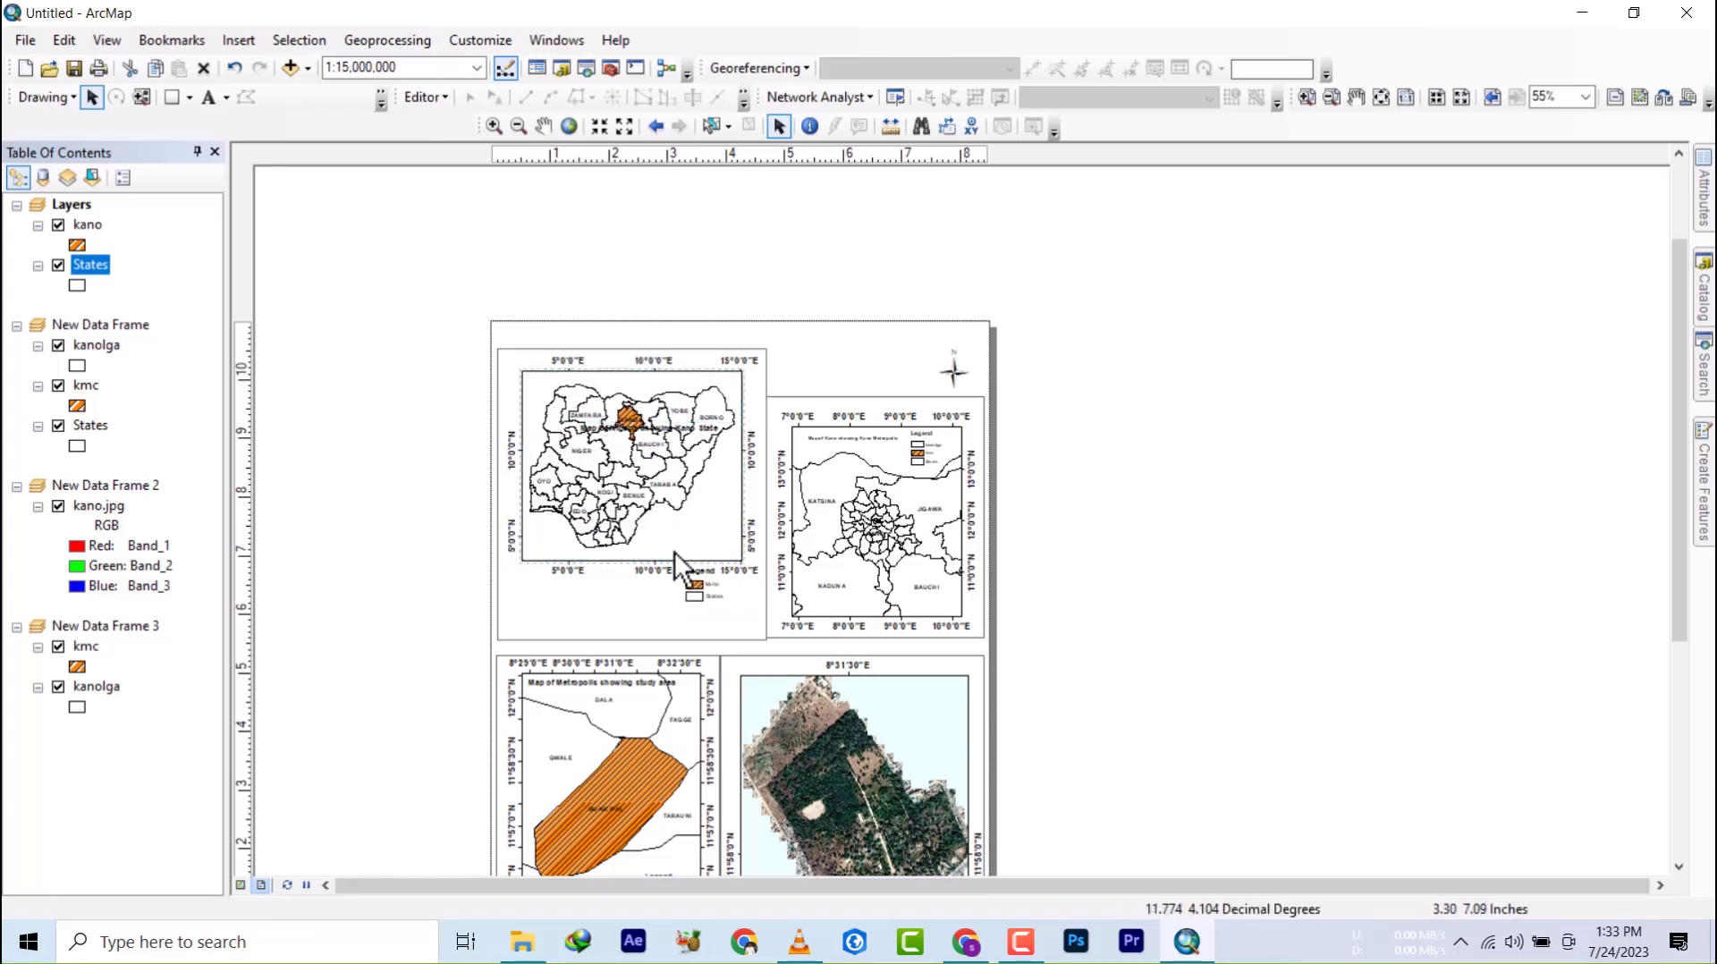
{"action": "left_click_drag", "start_coordinate": [696, 589], "coordinate": [705, 610]}
- Raise the lower edge of the Nigeria map's outer frame slightly and move the map title up to just inside the map's upper border
{"action": "left_click", "coordinate": [648, 570]}
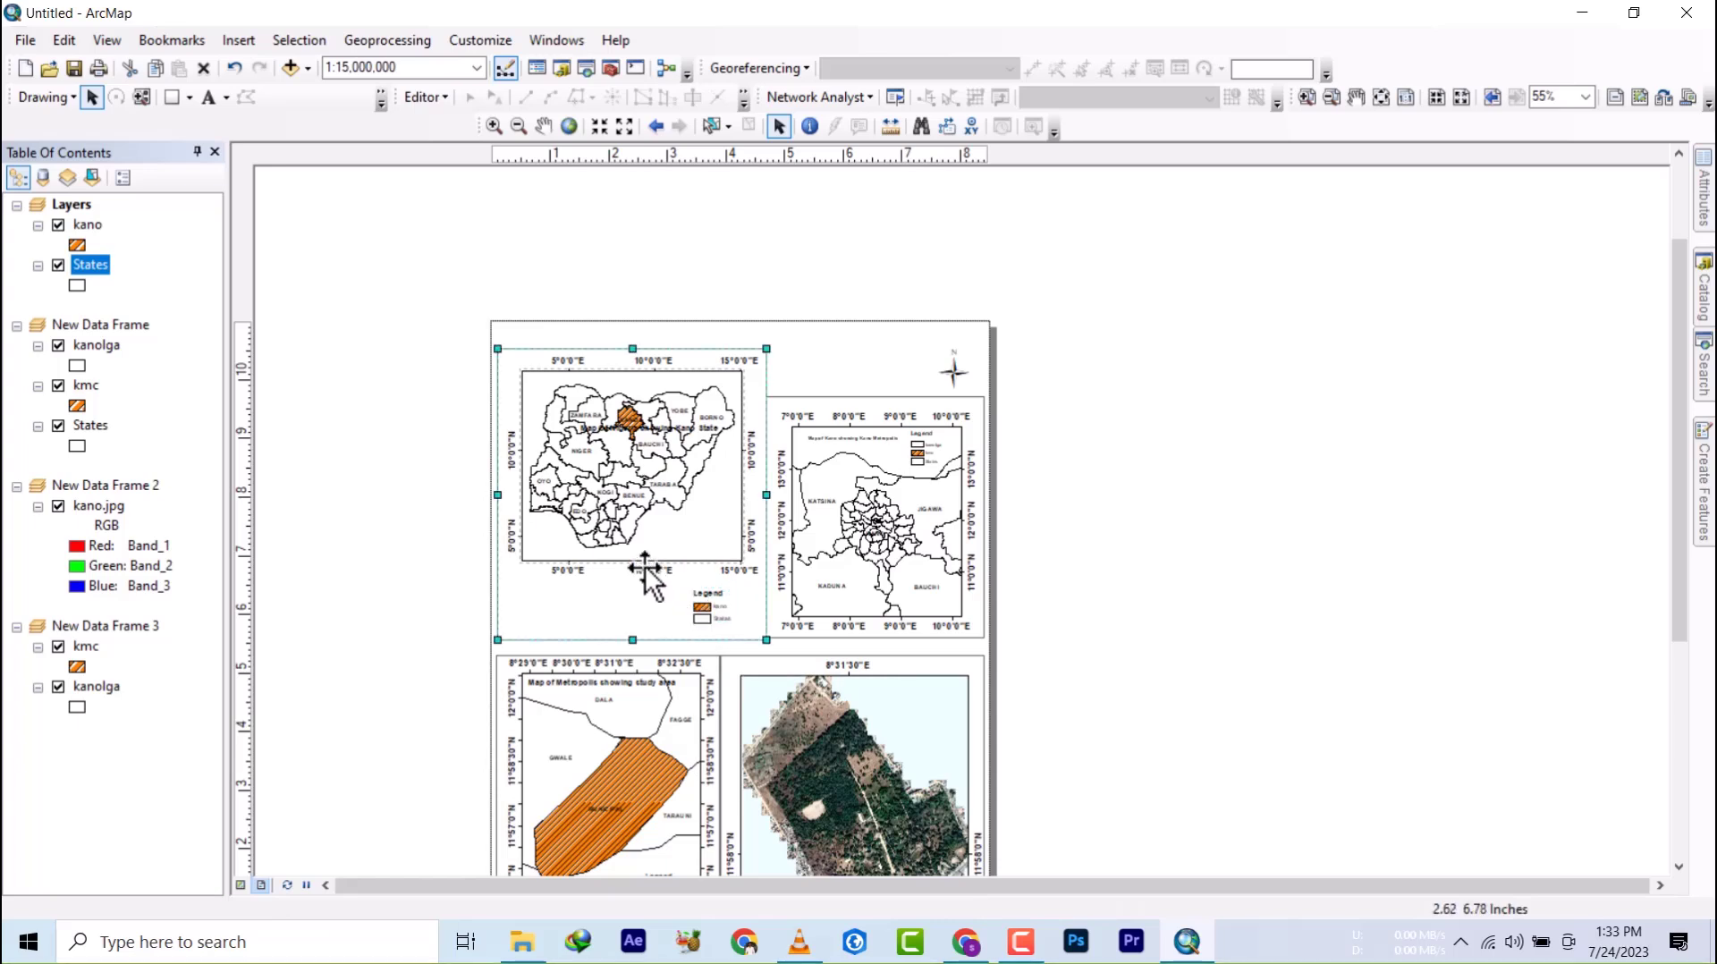
{"action": "left_click", "coordinate": [609, 546]}
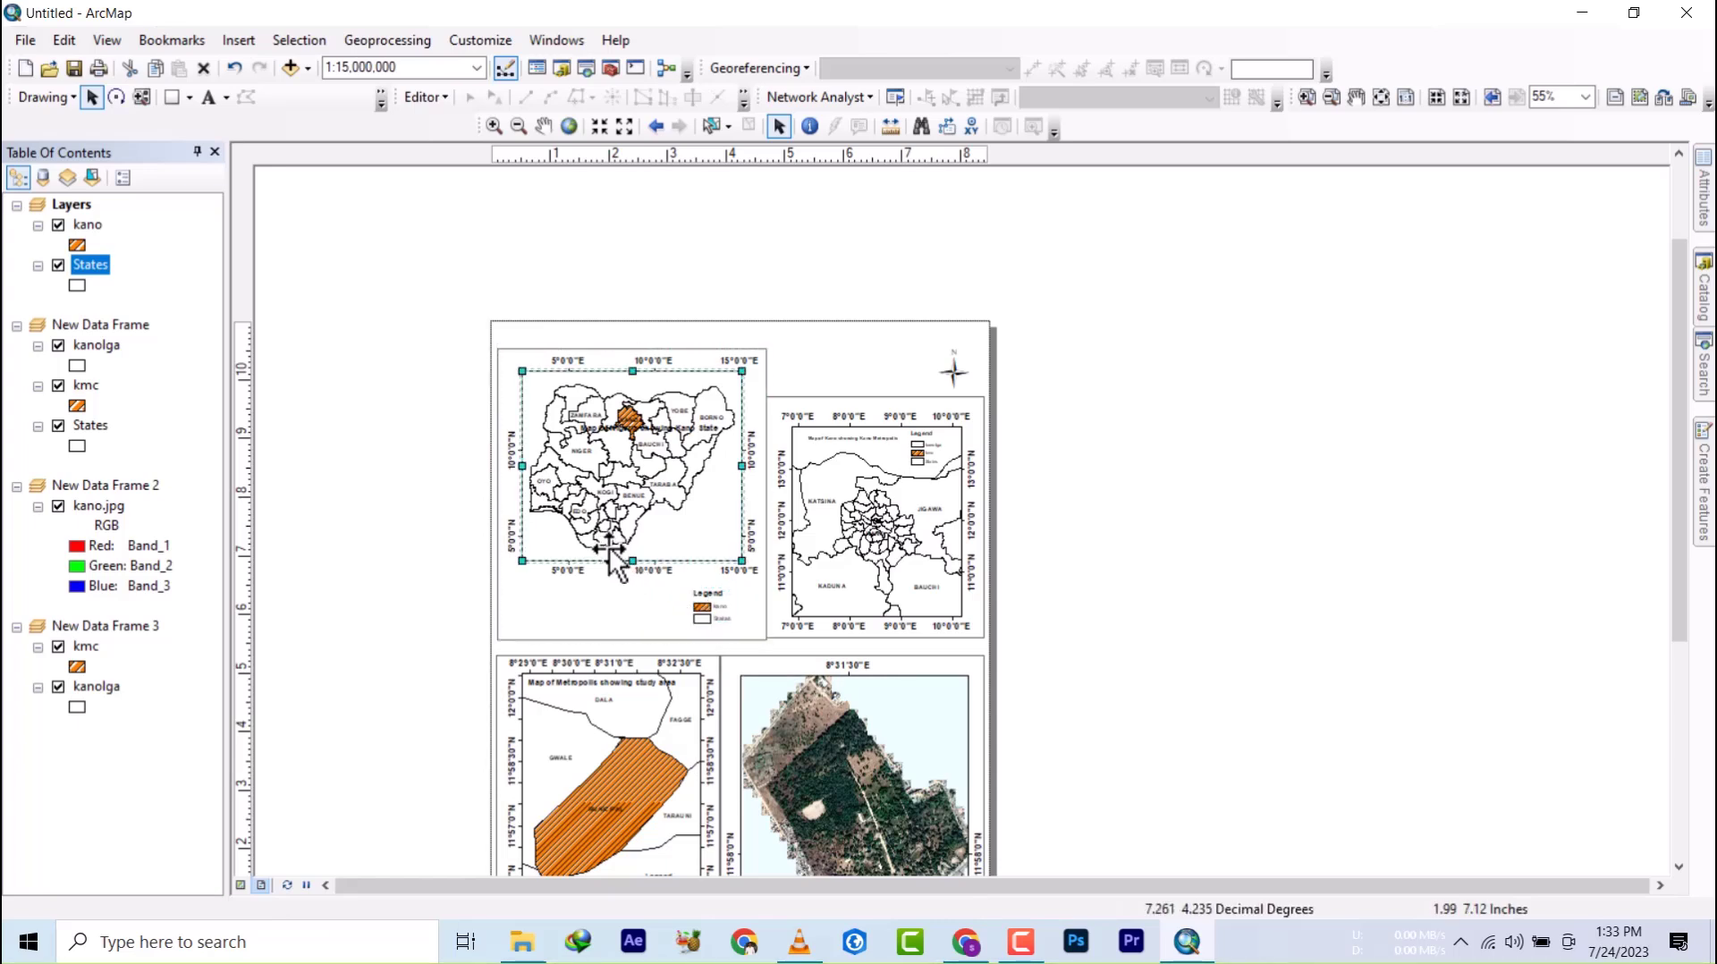
{"action": "left_click", "coordinate": [634, 641]}
{"action": "left_click_drag", "start_coordinate": [633, 640], "coordinate": [634, 630]}
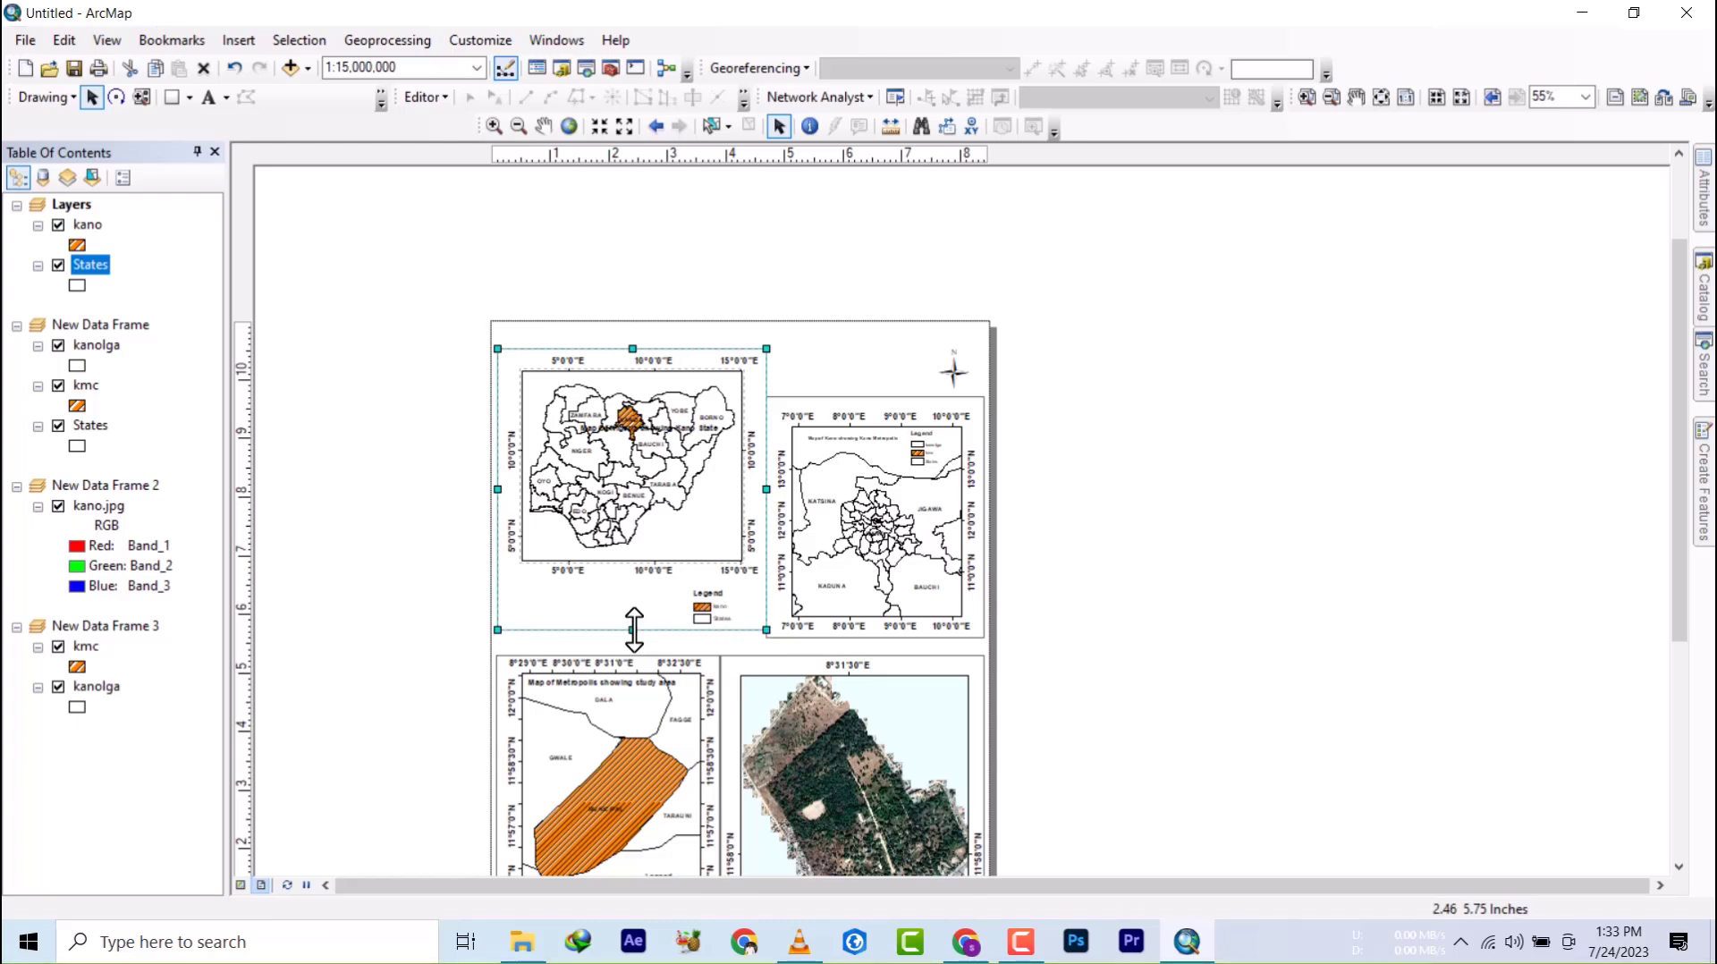
{"action": "left_click", "coordinate": [677, 439]}
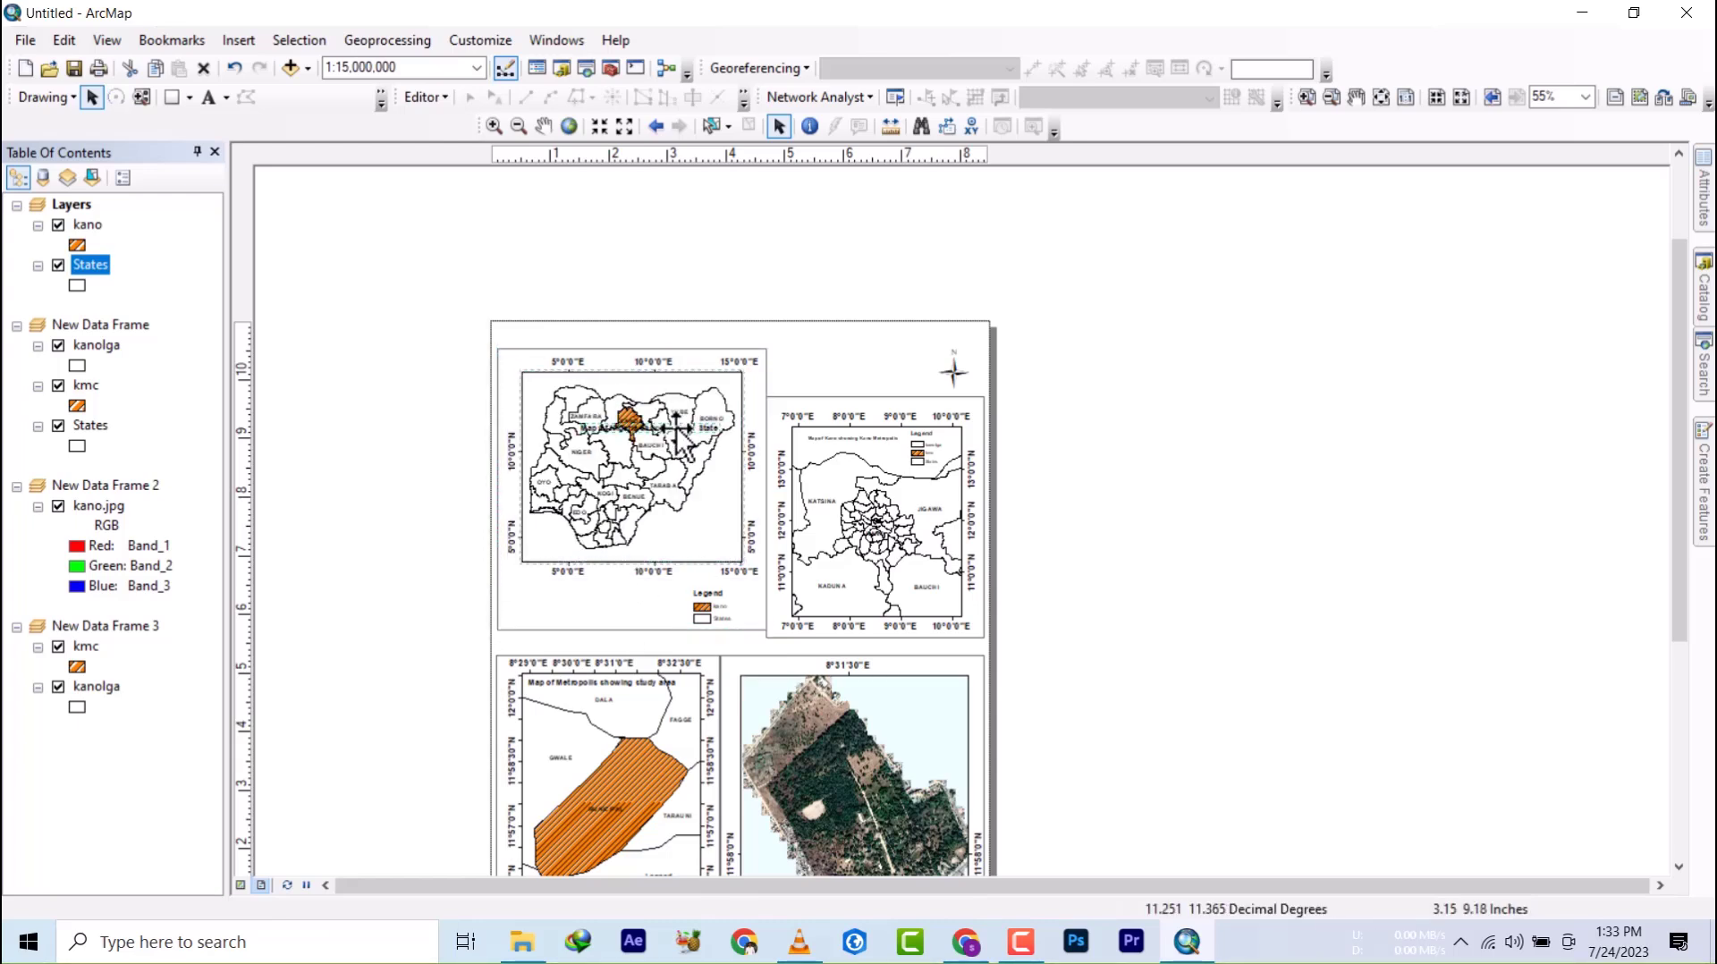
{"action": "left_click_drag", "start_coordinate": [687, 434], "coordinate": [663, 383]}
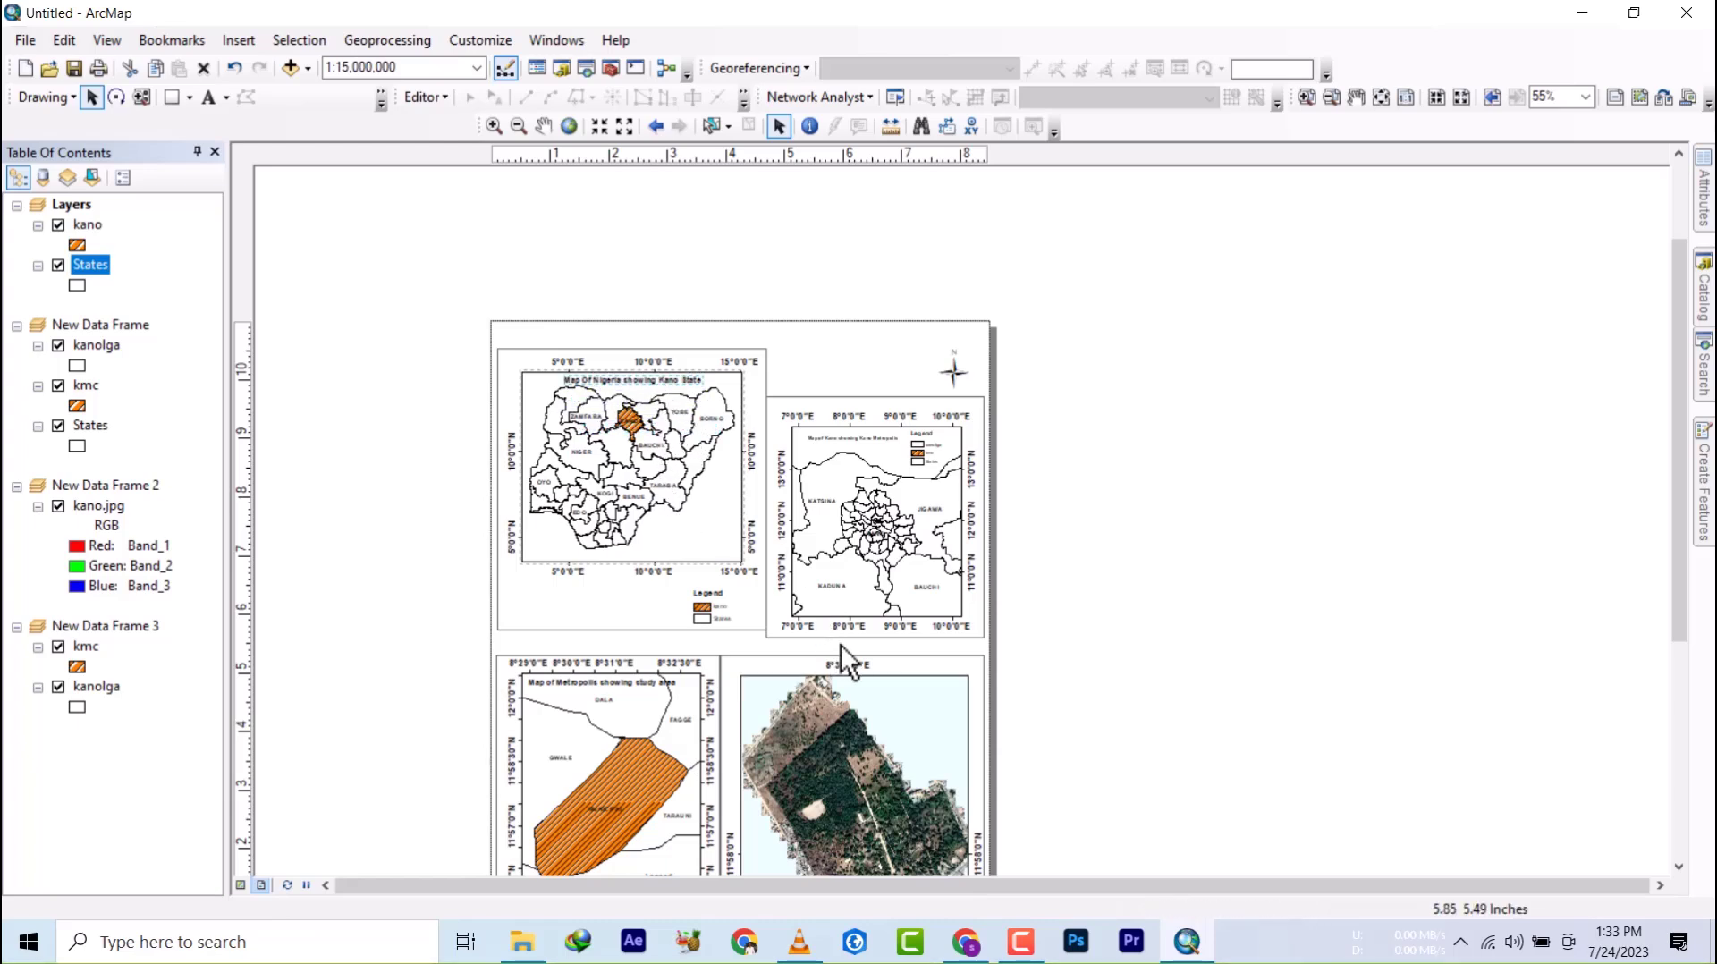
- Extend the Kano map's outer frame up level with the Nigeria map's frame and move the Kano map up, centred within it
{"action": "left_click", "coordinate": [864, 599]}
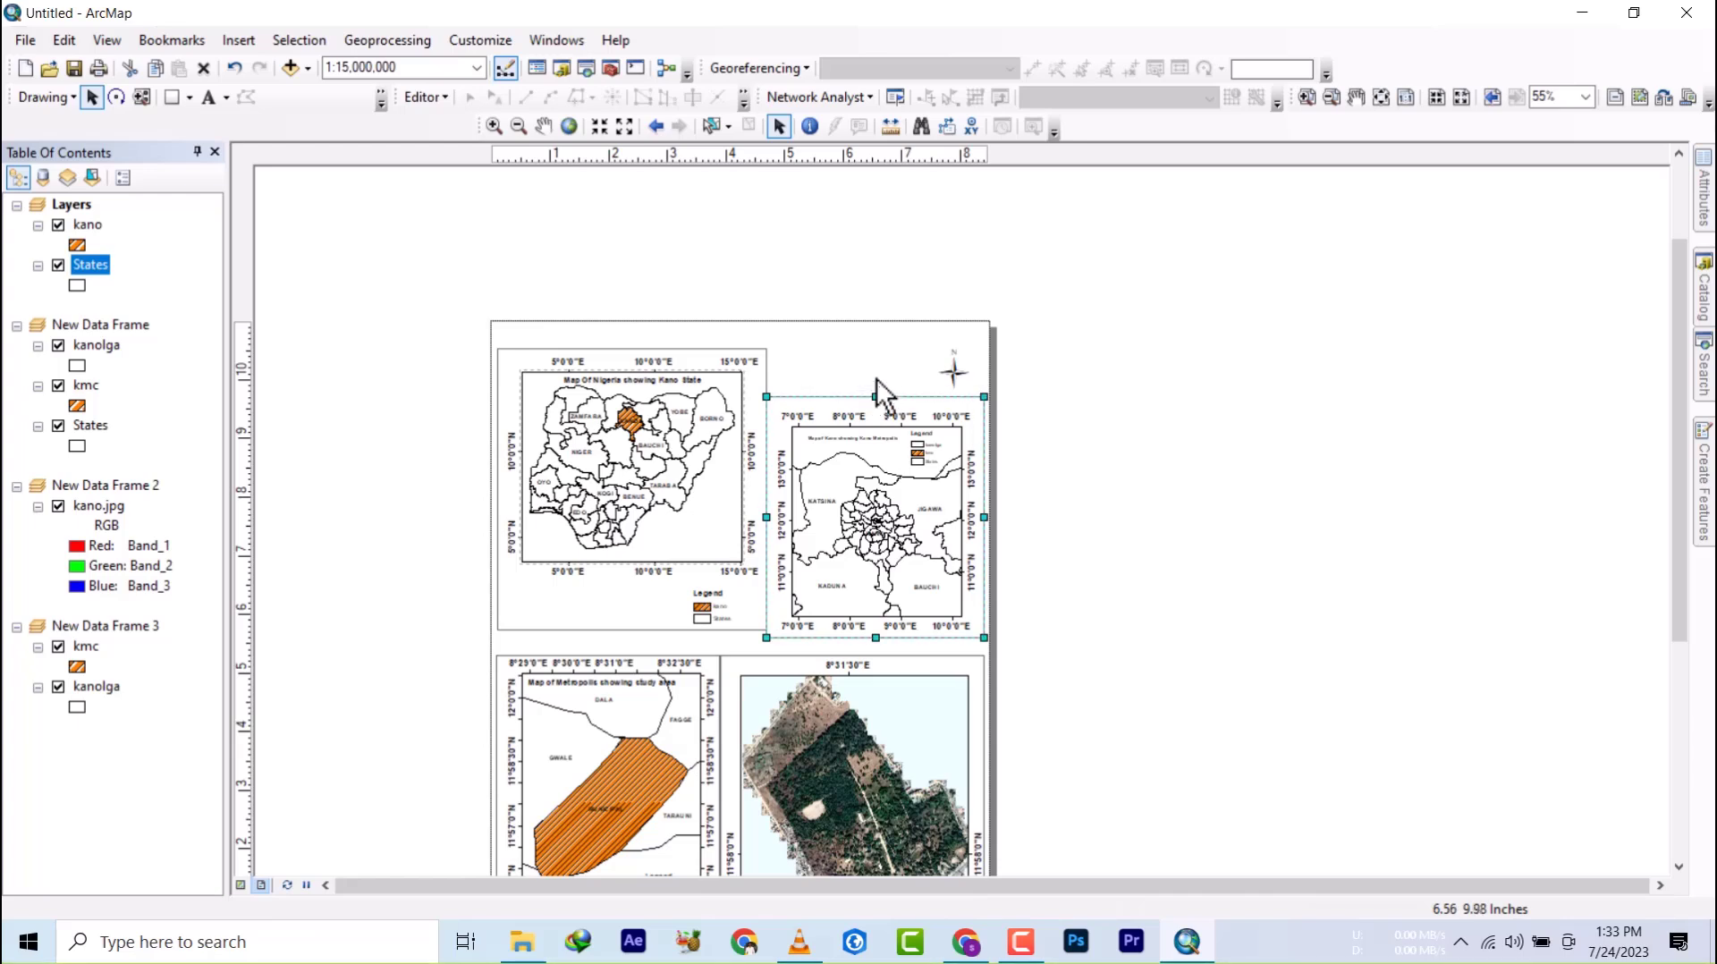
{"action": "left_click_drag", "start_coordinate": [876, 379], "coordinate": [873, 348]}
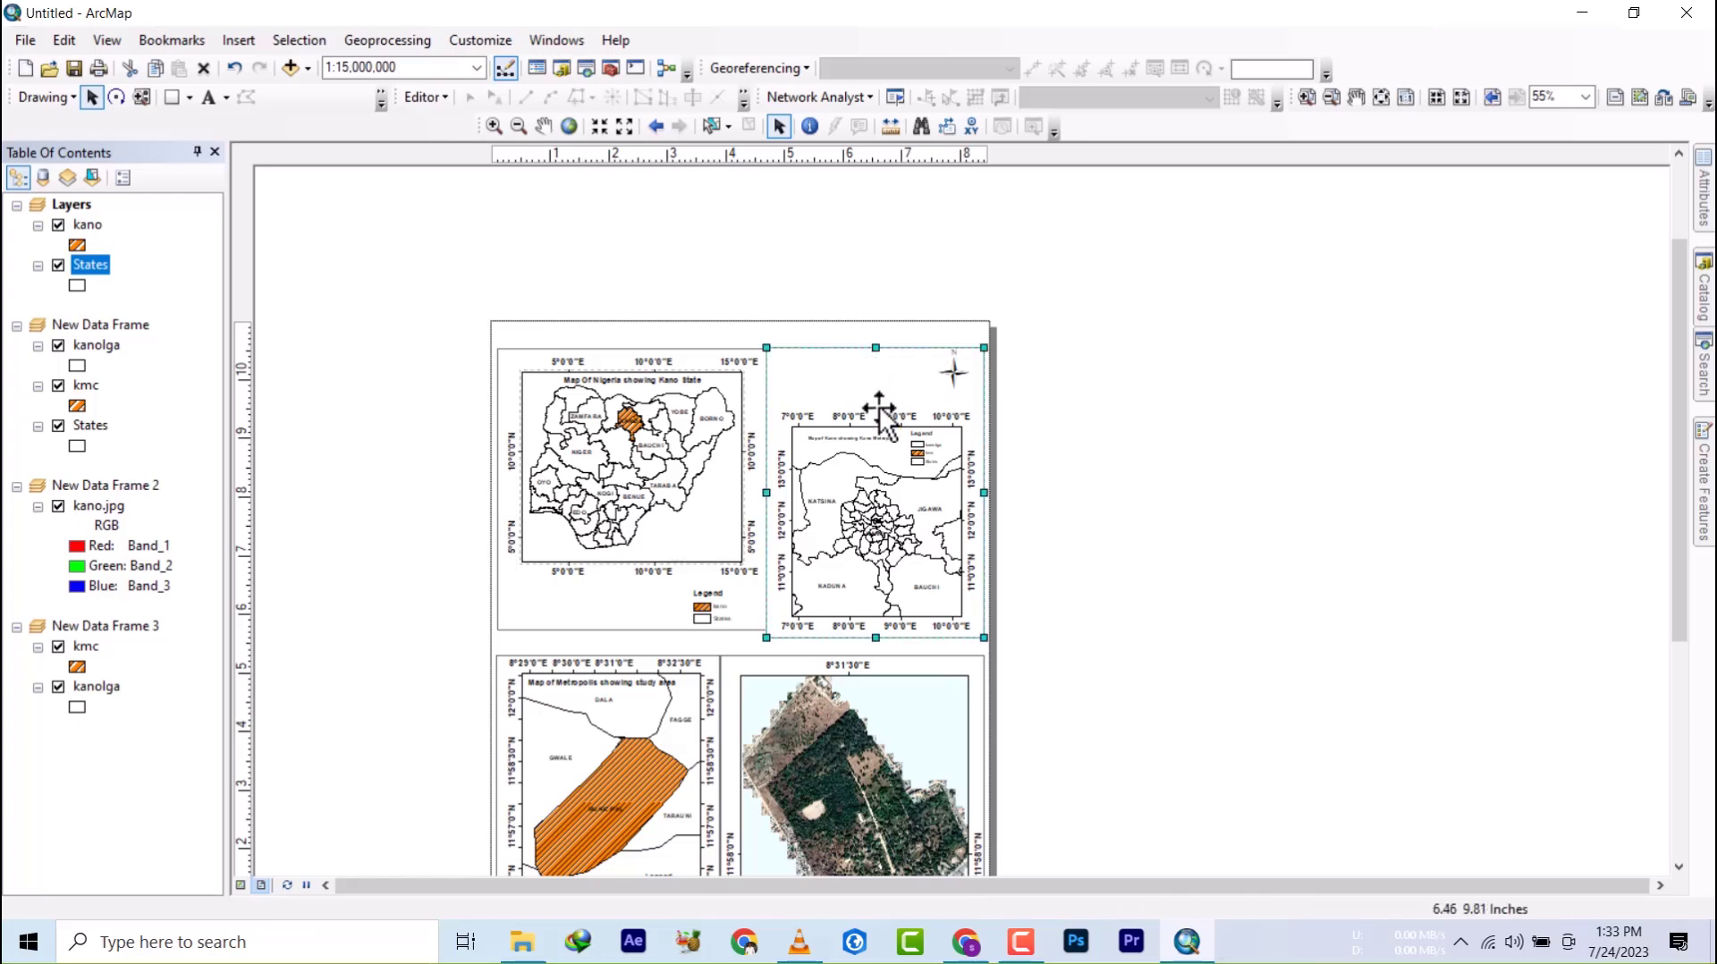
{"action": "left_click", "coordinate": [917, 498]}
{"action": "left_click_drag", "start_coordinate": [884, 497], "coordinate": [863, 424]}
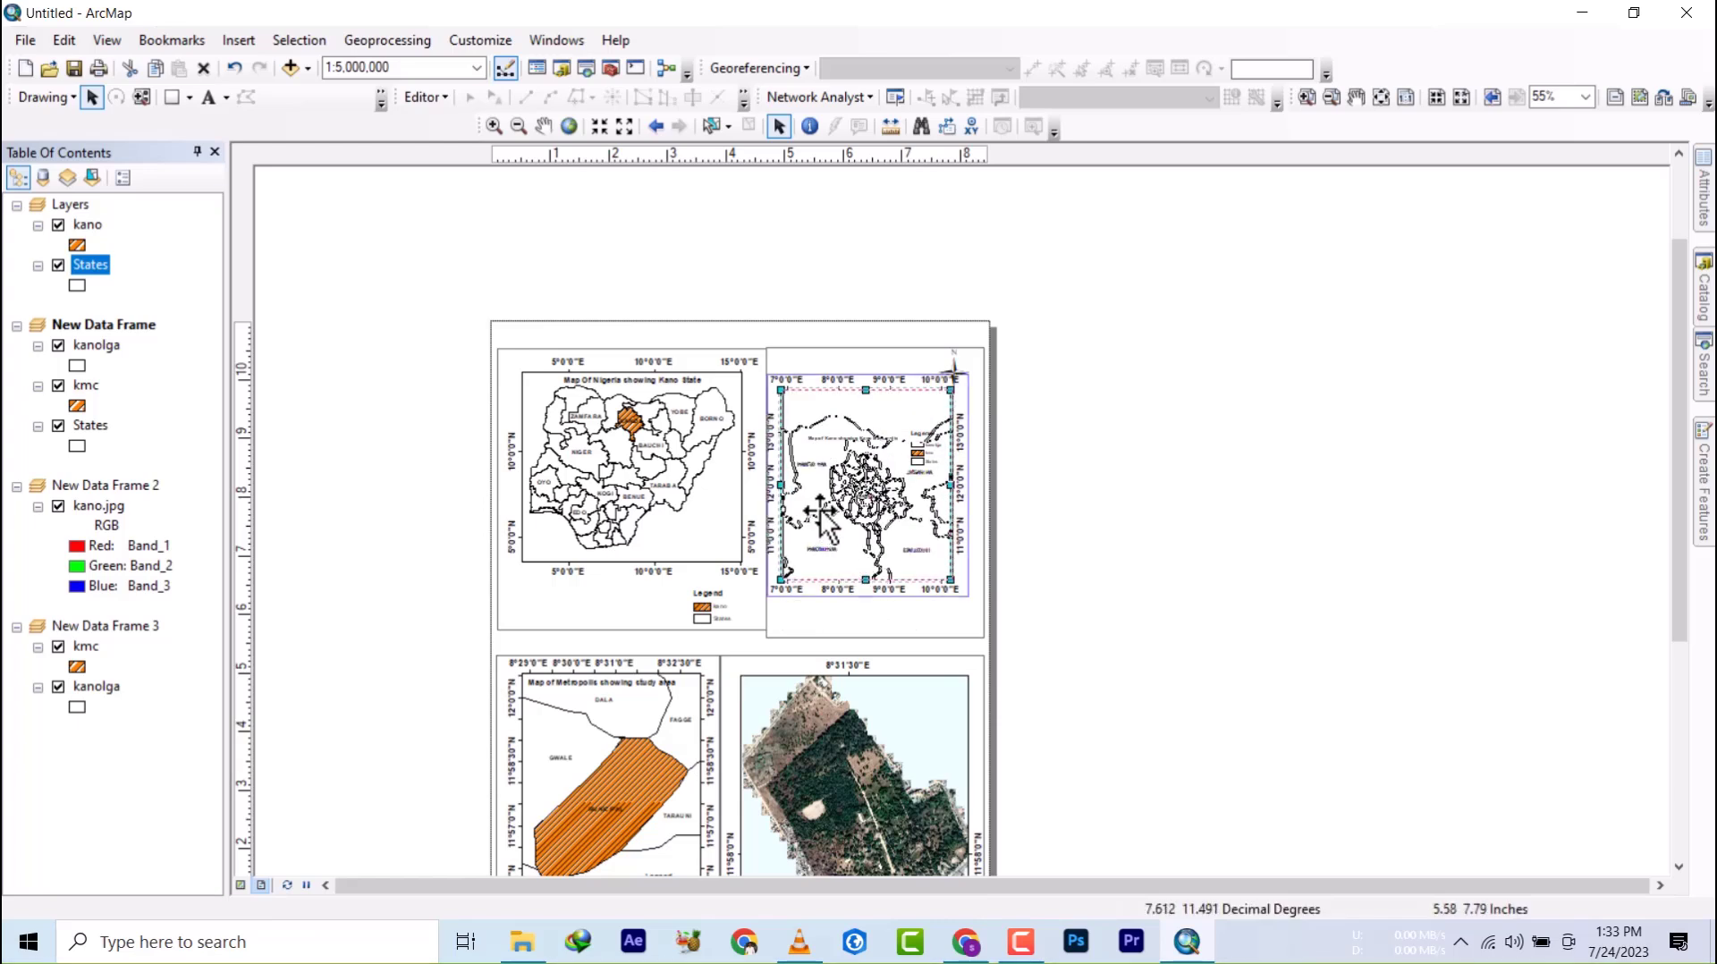
{"action": "left_click_drag", "start_coordinate": [820, 510], "coordinate": [827, 511]}
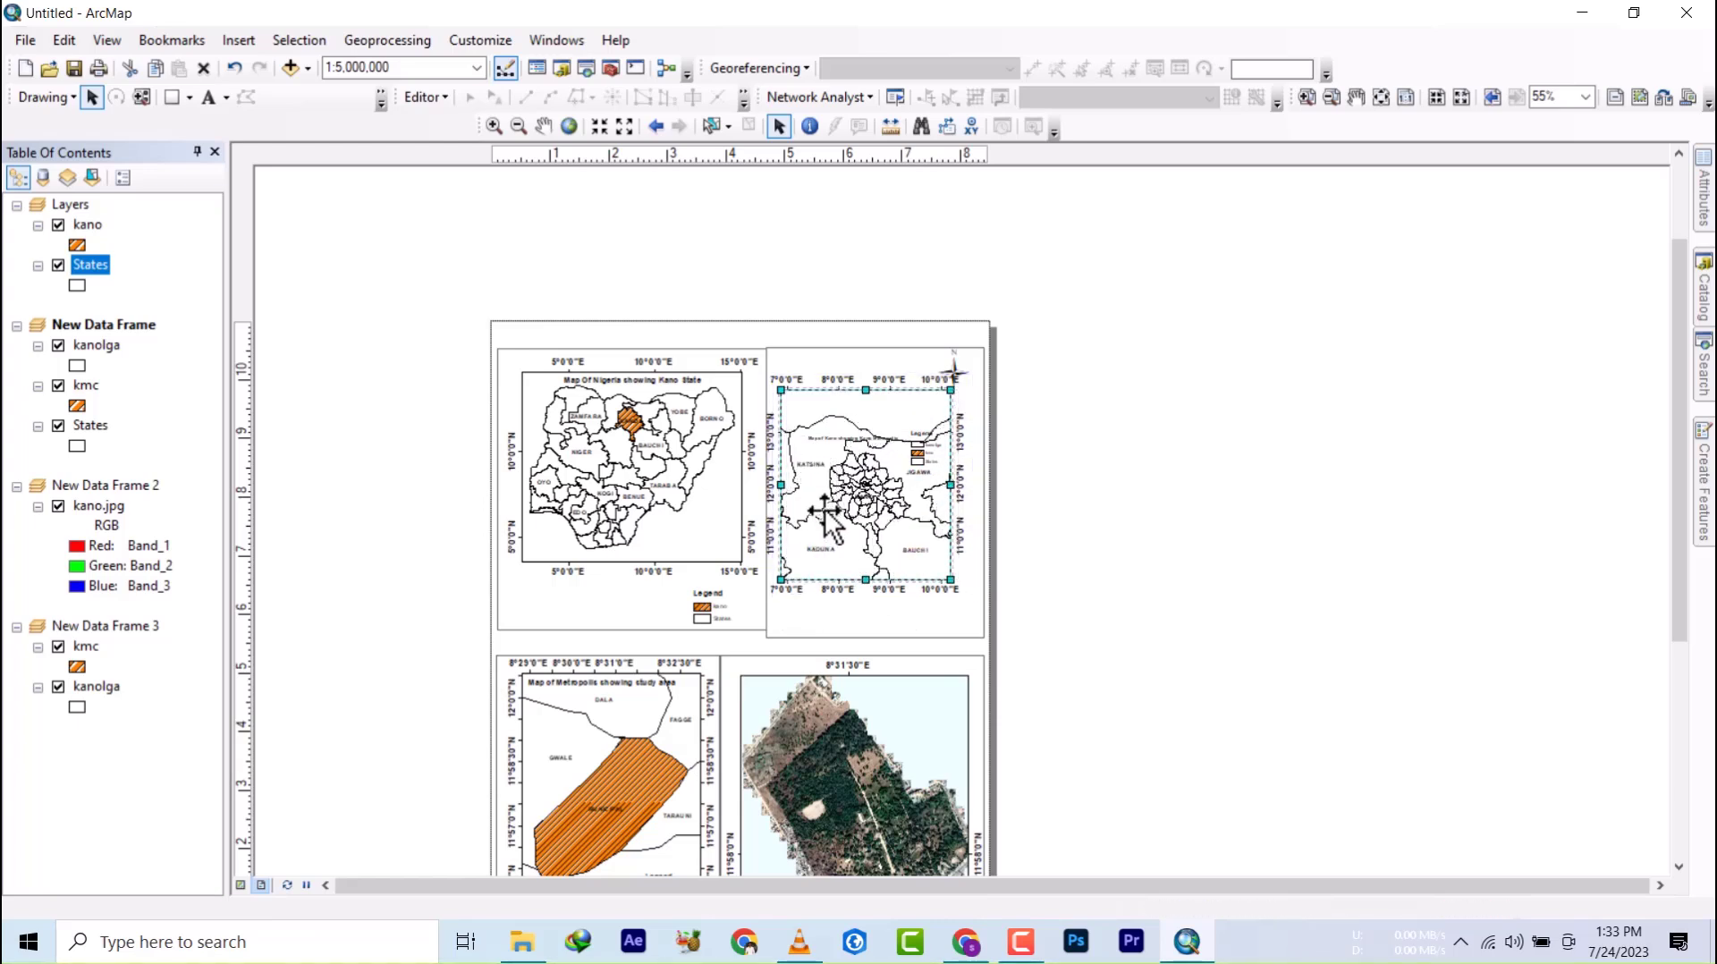
{"action": "left_click", "coordinate": [1061, 578]}
- Move the Kano map's legend below the map and shrink it to fit in the lower-right corner of the outer frame
{"action": "left_click_drag", "start_coordinate": [924, 458], "coordinate": [961, 630]}
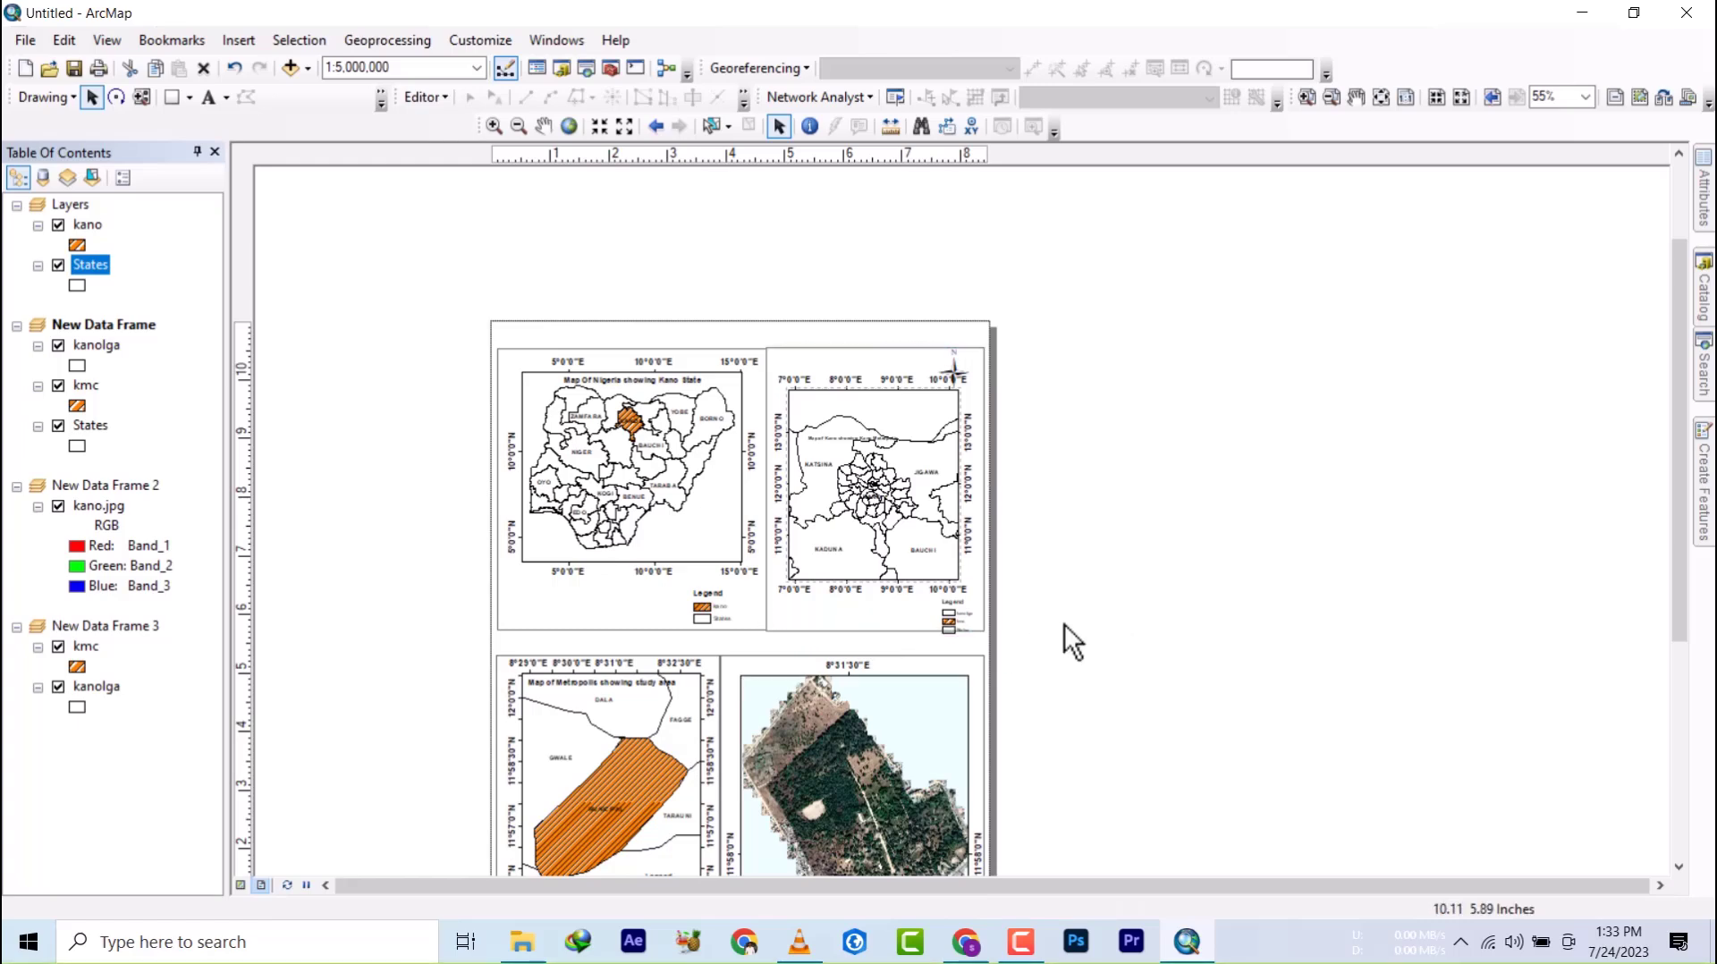
{"action": "scroll", "coordinate": [980, 635], "scroll_direction": "down", "scroll_amount": 5}
{"action": "scroll", "coordinate": [980, 635], "scroll_direction": "up", "scroll_amount": 10}
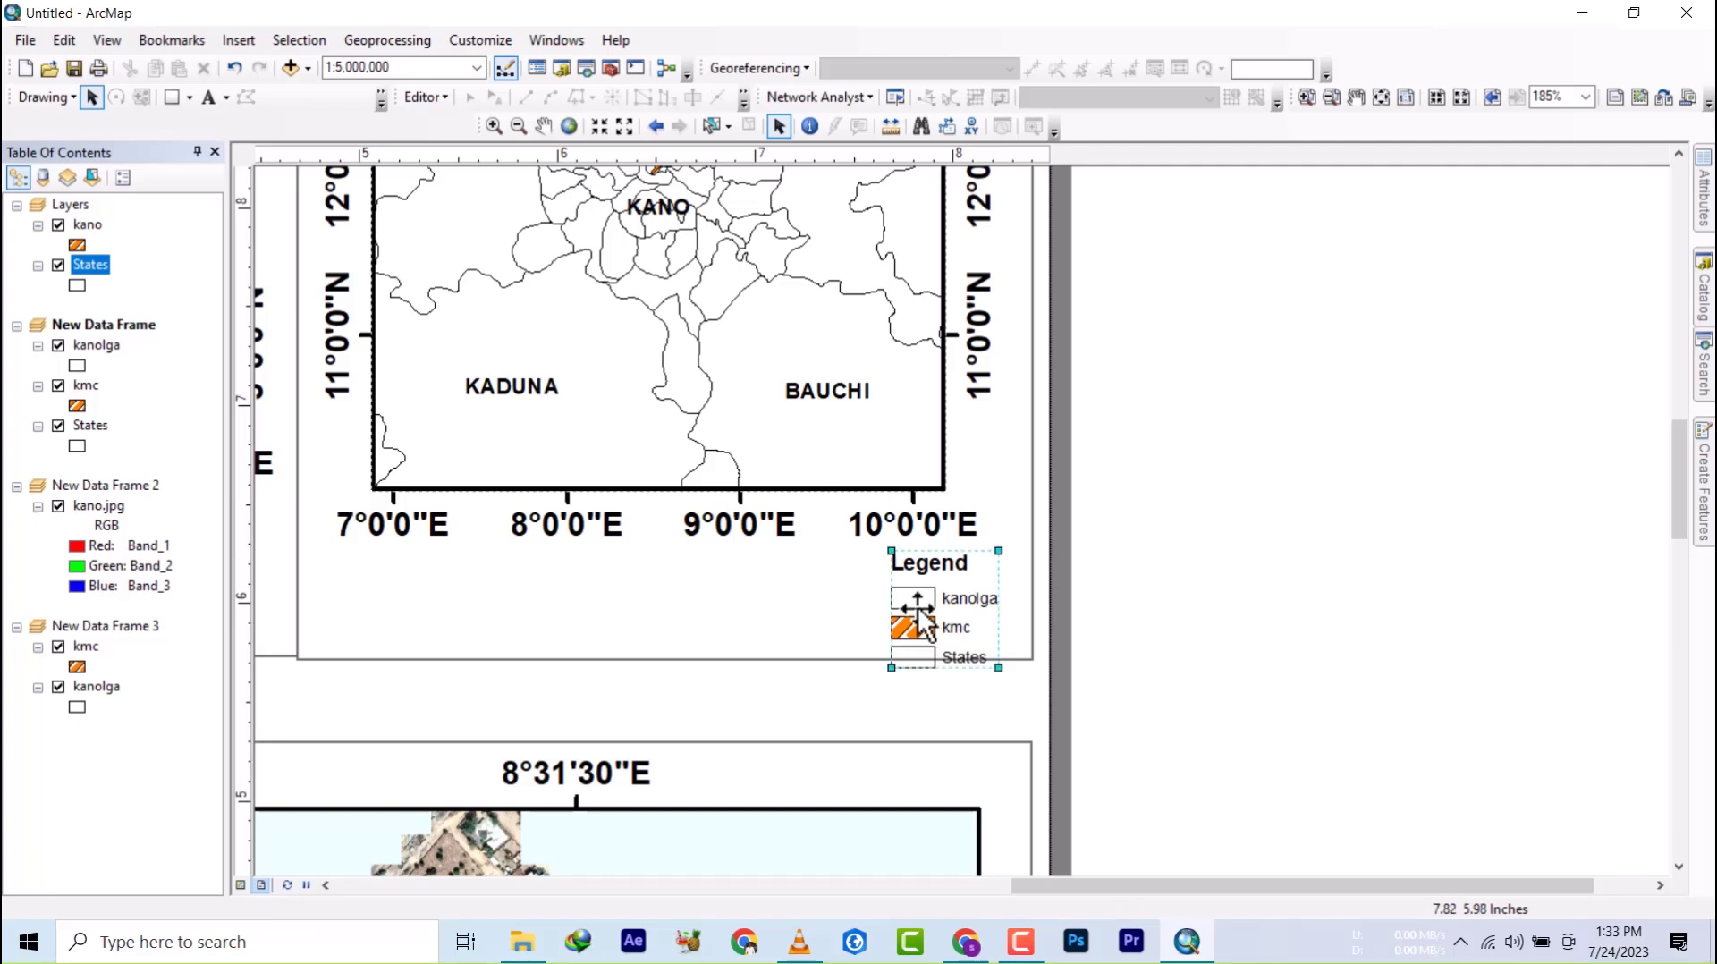
{"action": "left_click_drag", "start_coordinate": [921, 617], "coordinate": [922, 604]}
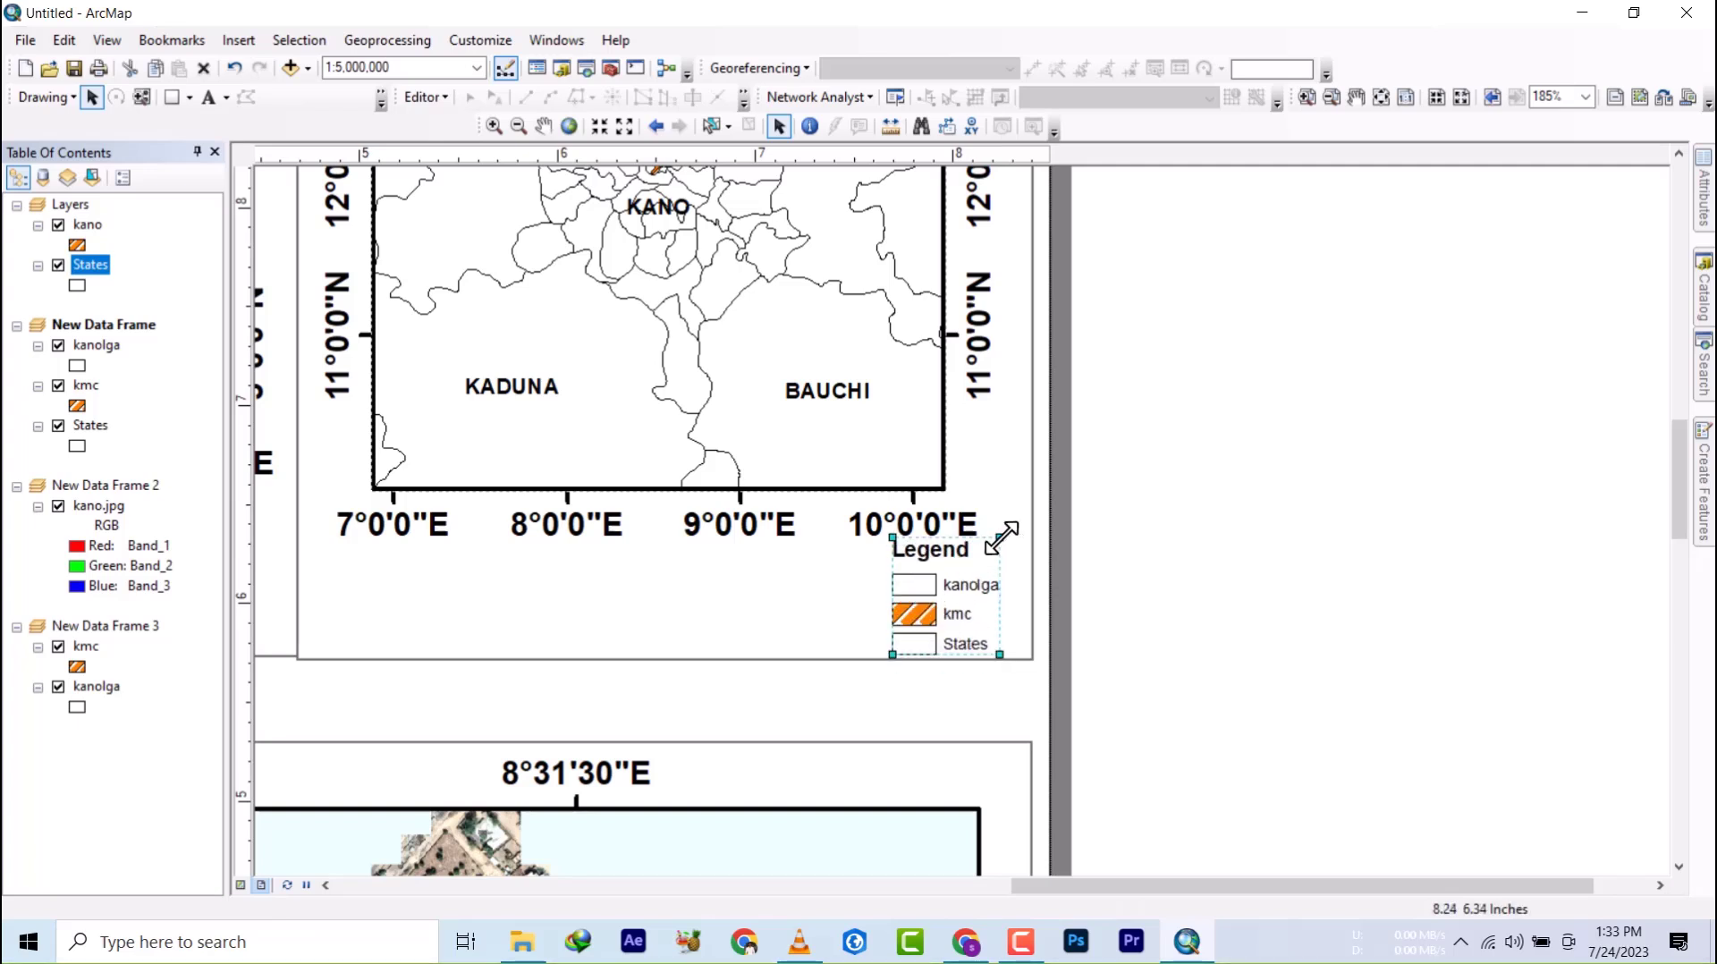
{"action": "left_click_drag", "start_coordinate": [1001, 538], "coordinate": [981, 557]}
{"action": "left_click_drag", "start_coordinate": [925, 608], "coordinate": [953, 605]}
- Move the Kano map's title up to the blank area just inside the map's upper border
{"action": "scroll", "coordinate": [915, 615], "scroll_direction": "up", "scroll_amount": 1}
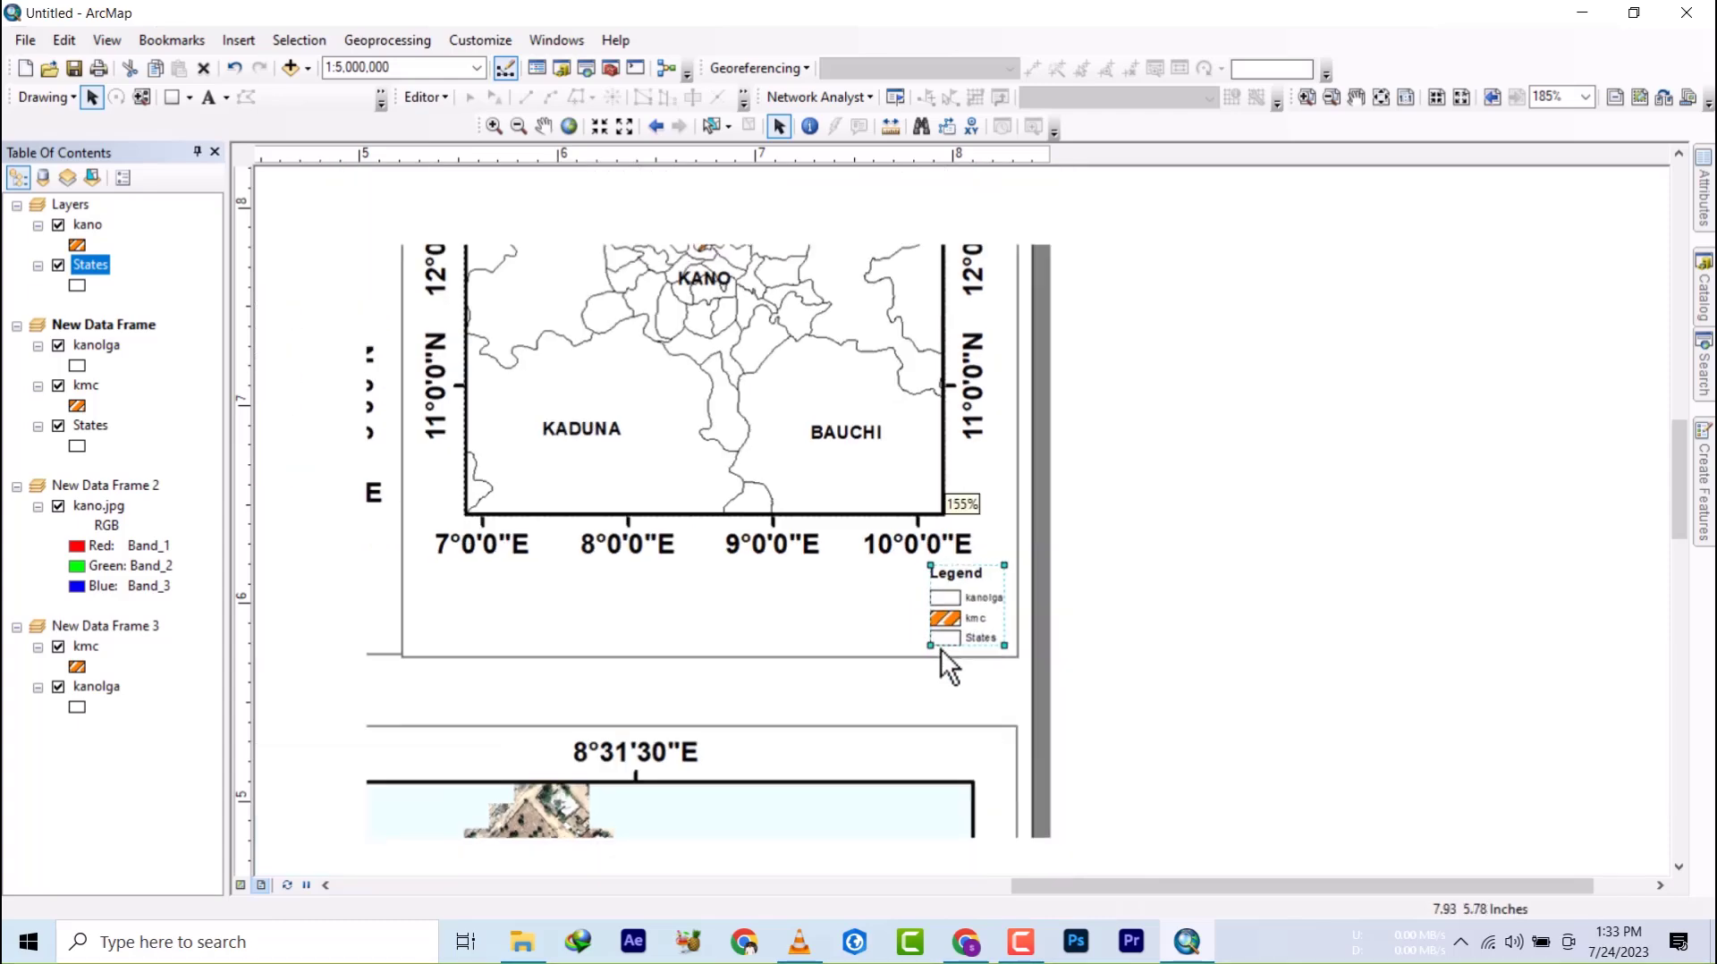
{"action": "scroll", "coordinate": [904, 645], "scroll_direction": "up", "scroll_amount": 1}
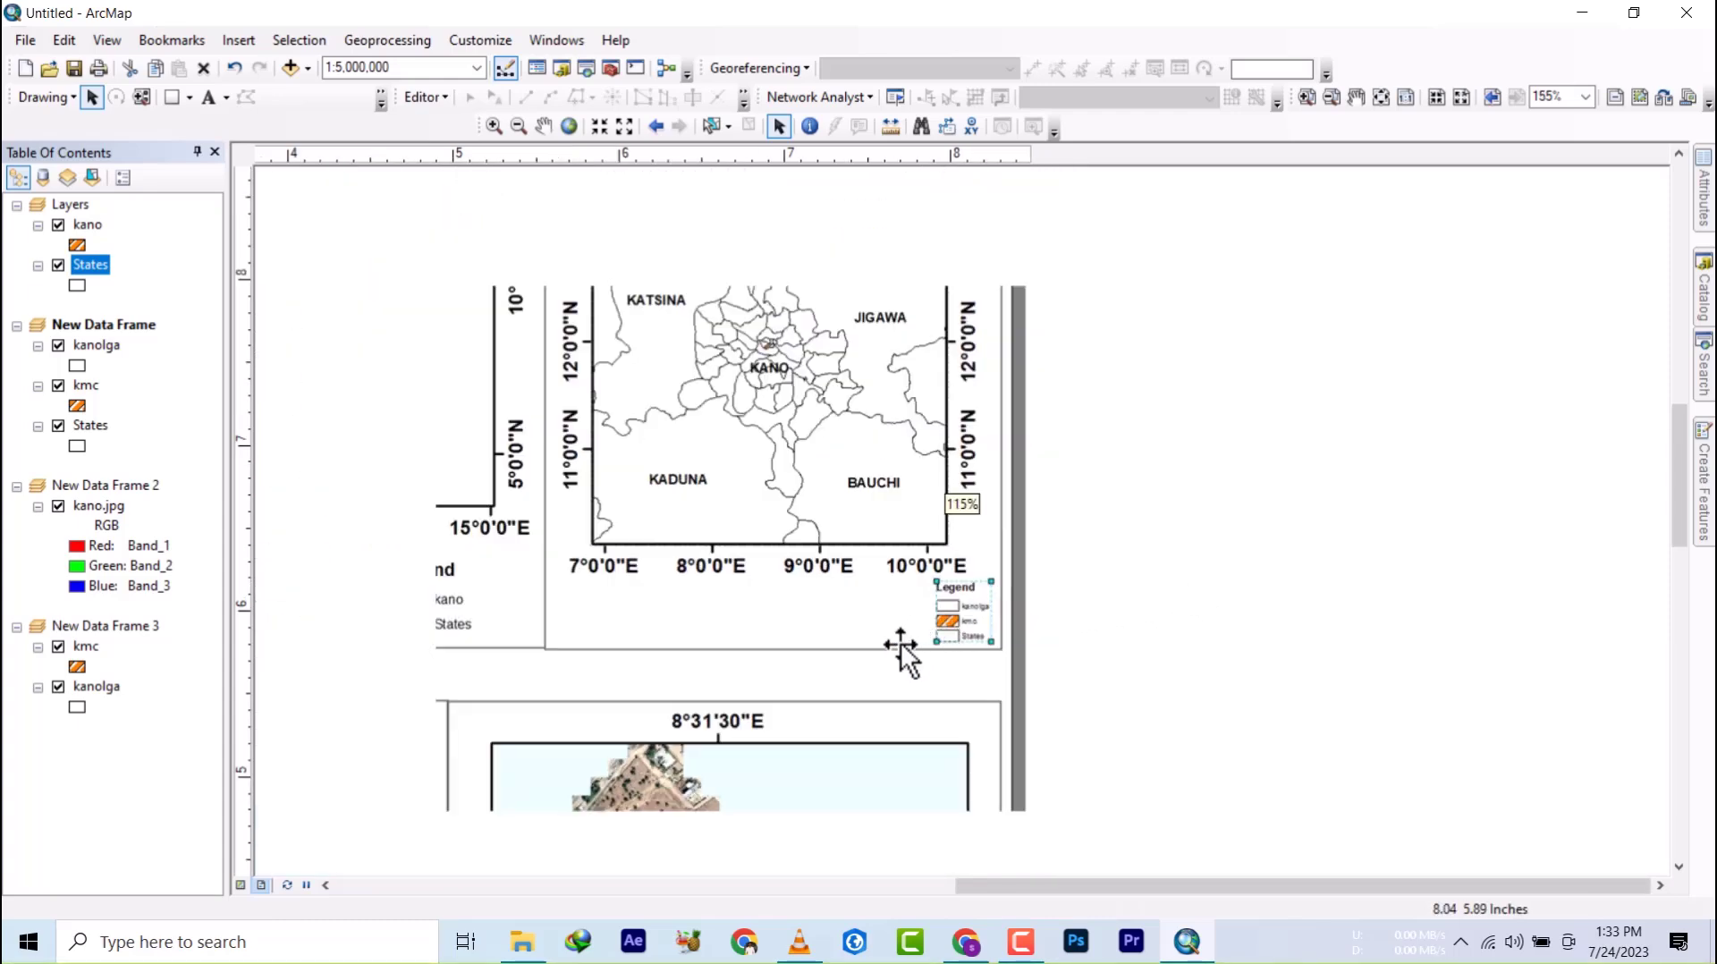
{"action": "scroll", "coordinate": [912, 574], "scroll_direction": "up", "scroll_amount": 1}
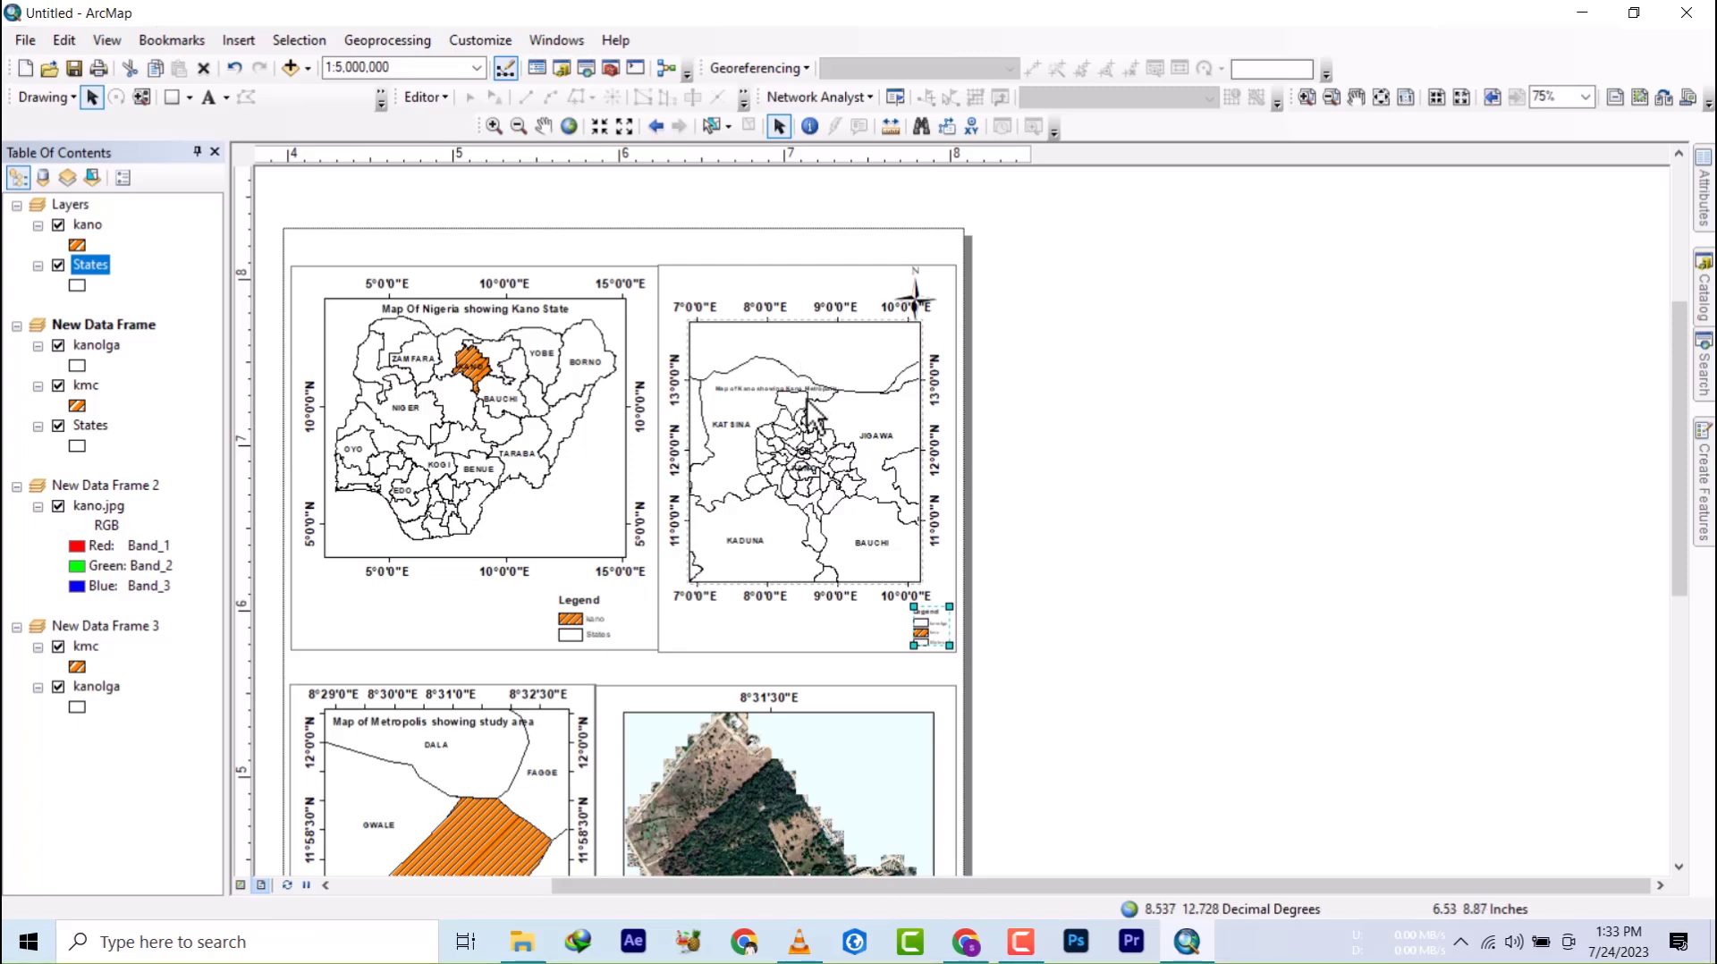
{"action": "left_click_drag", "start_coordinate": [809, 391], "coordinate": [811, 349]}
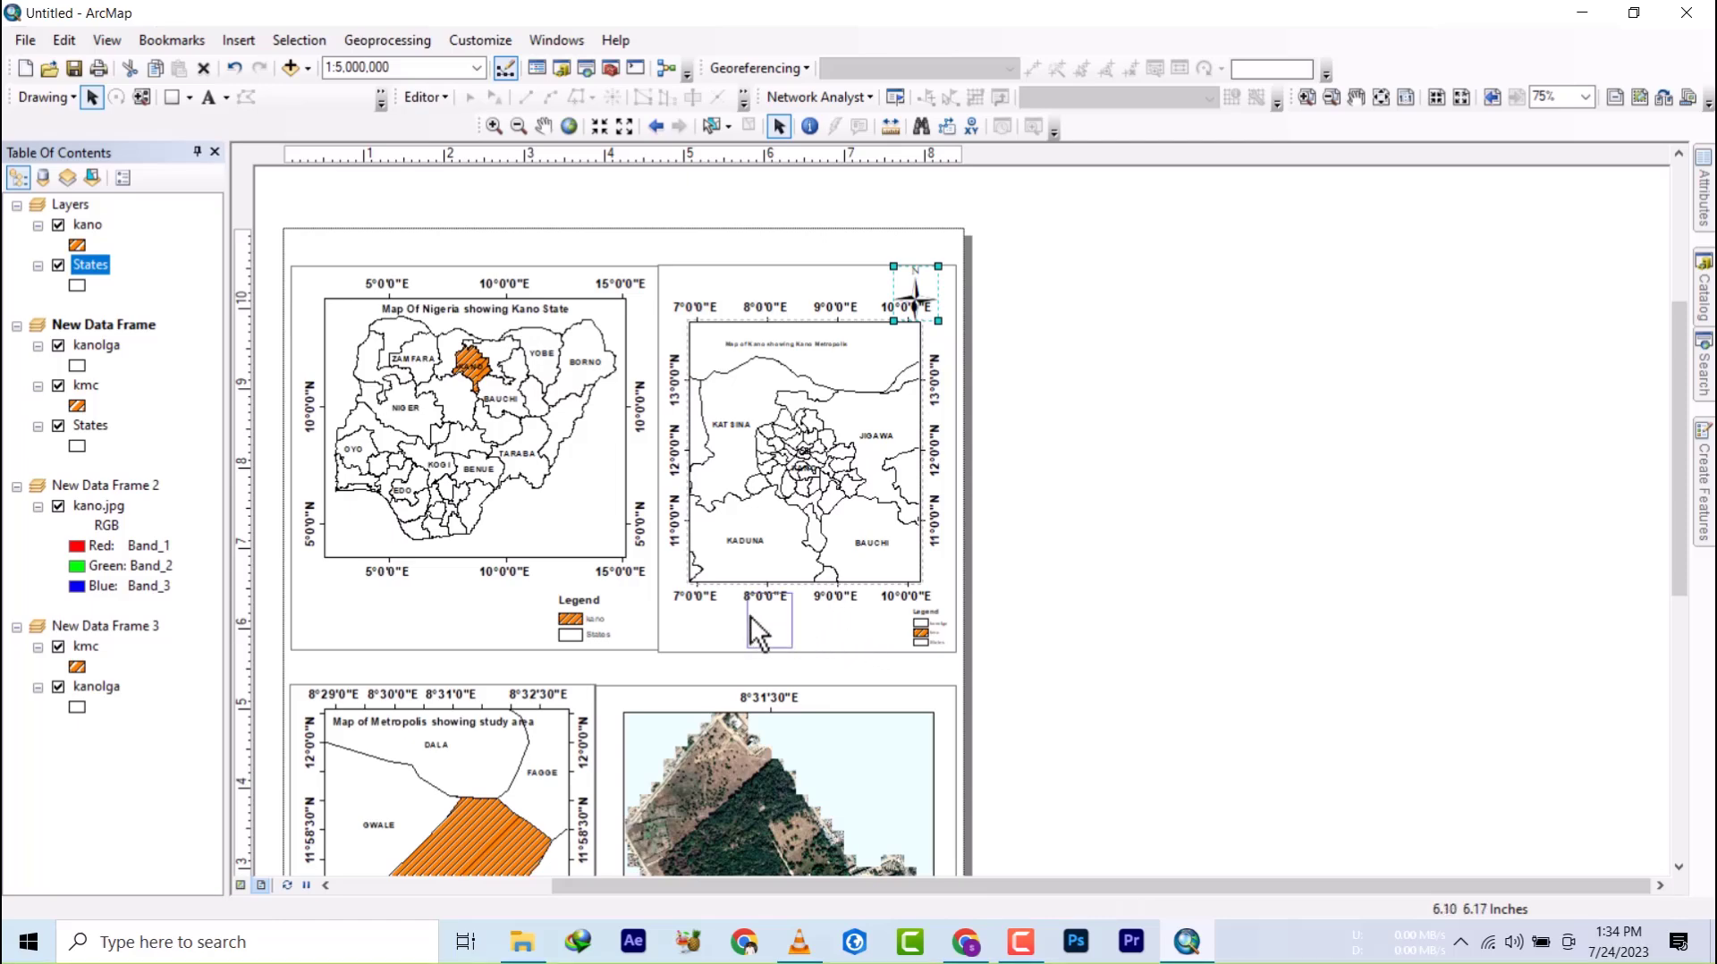
- Move the north arrow to the blank strip at the page's upper-right corner, above the Kano map's outer frame, and shrink it
{"action": "left_click_drag", "start_coordinate": [749, 615], "coordinate": [456, 261]}
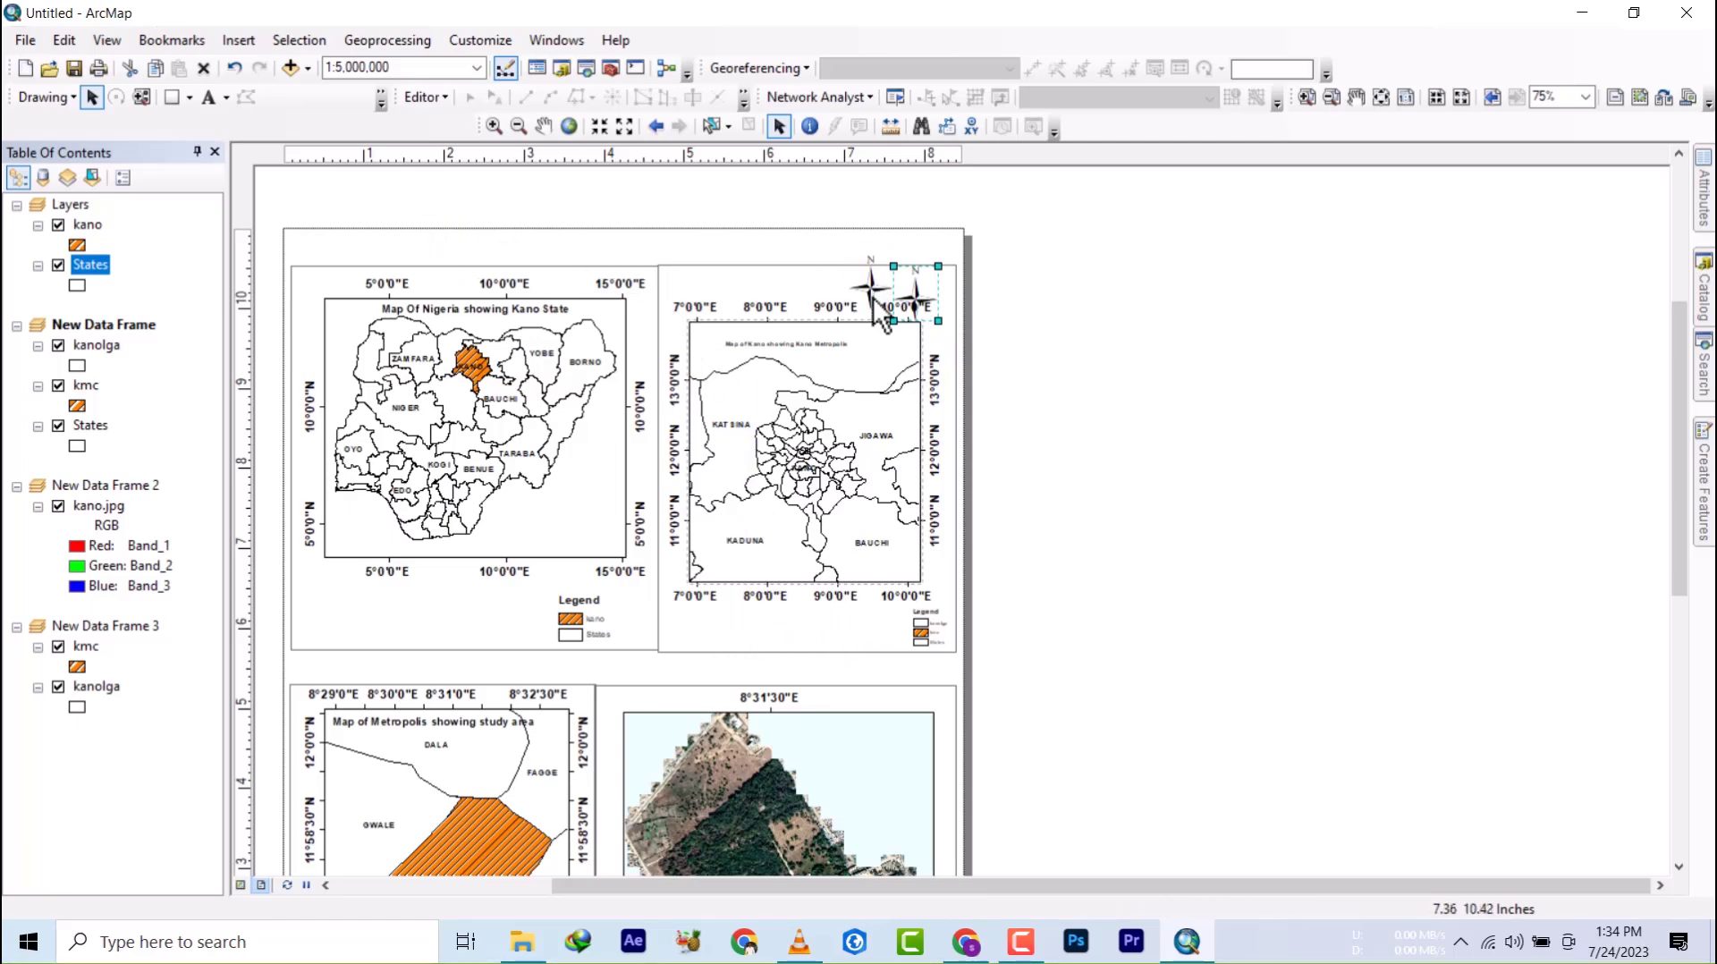
{"action": "left_click_drag", "start_coordinate": [873, 296], "coordinate": [783, 708]}
{"action": "left_click_drag", "start_coordinate": [843, 652], "coordinate": [889, 395]}
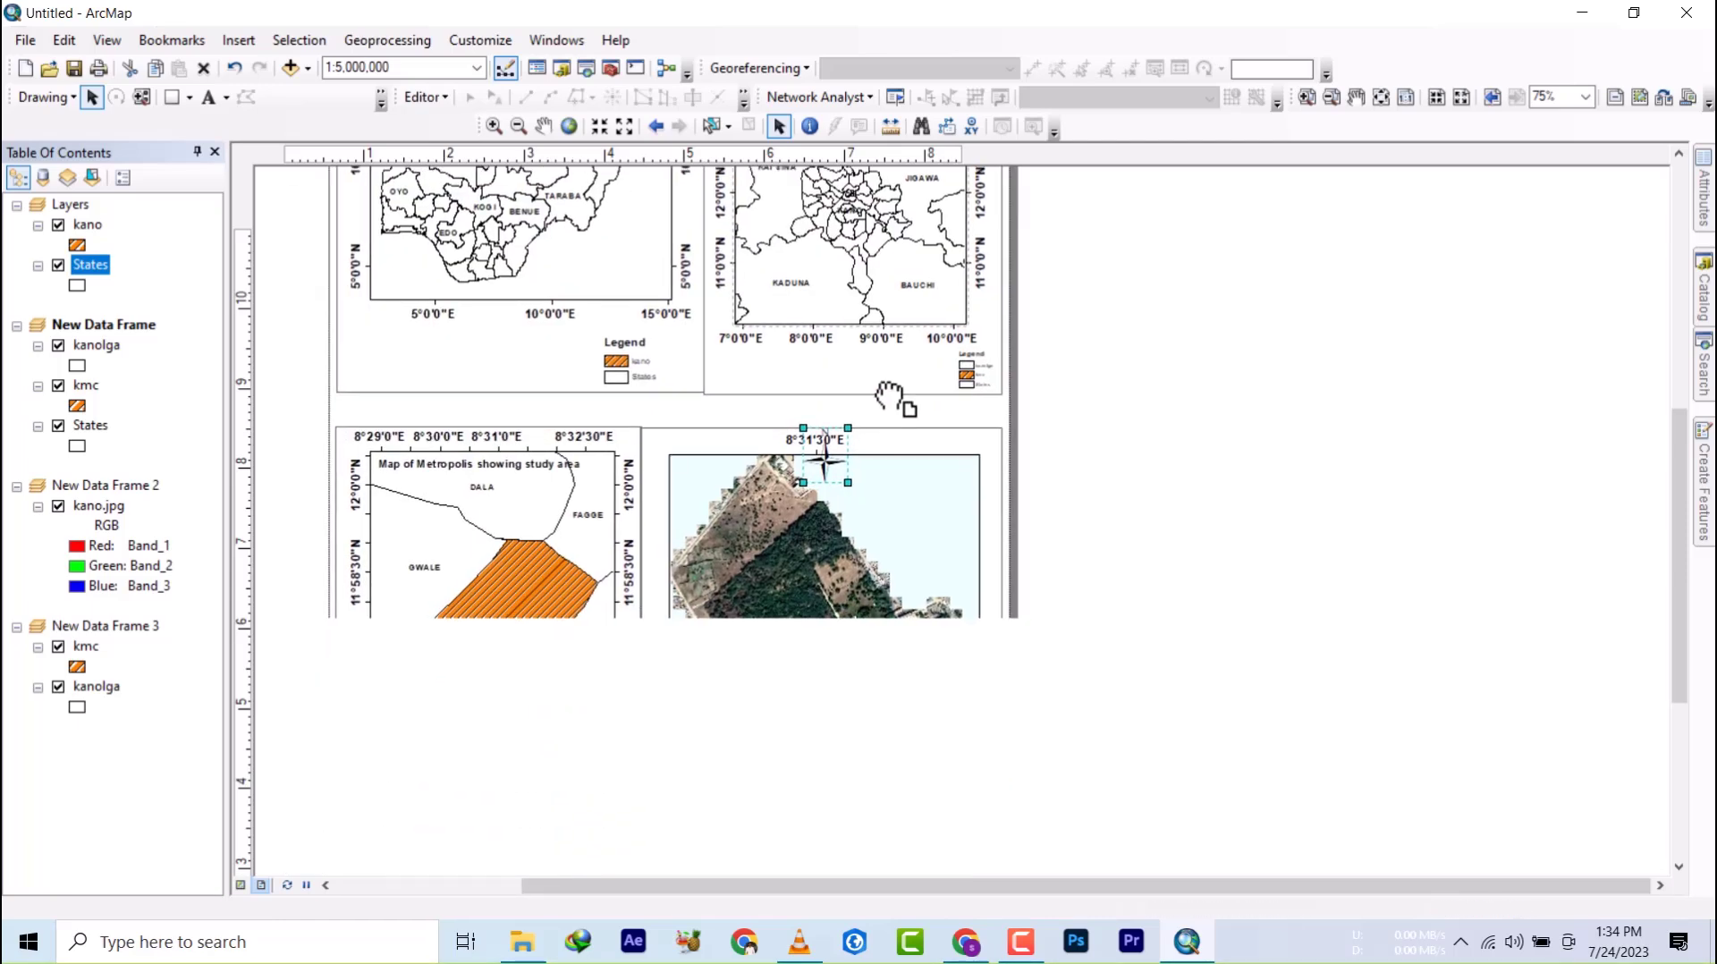
{"action": "left_click_drag", "start_coordinate": [915, 809], "coordinate": [908, 676]}
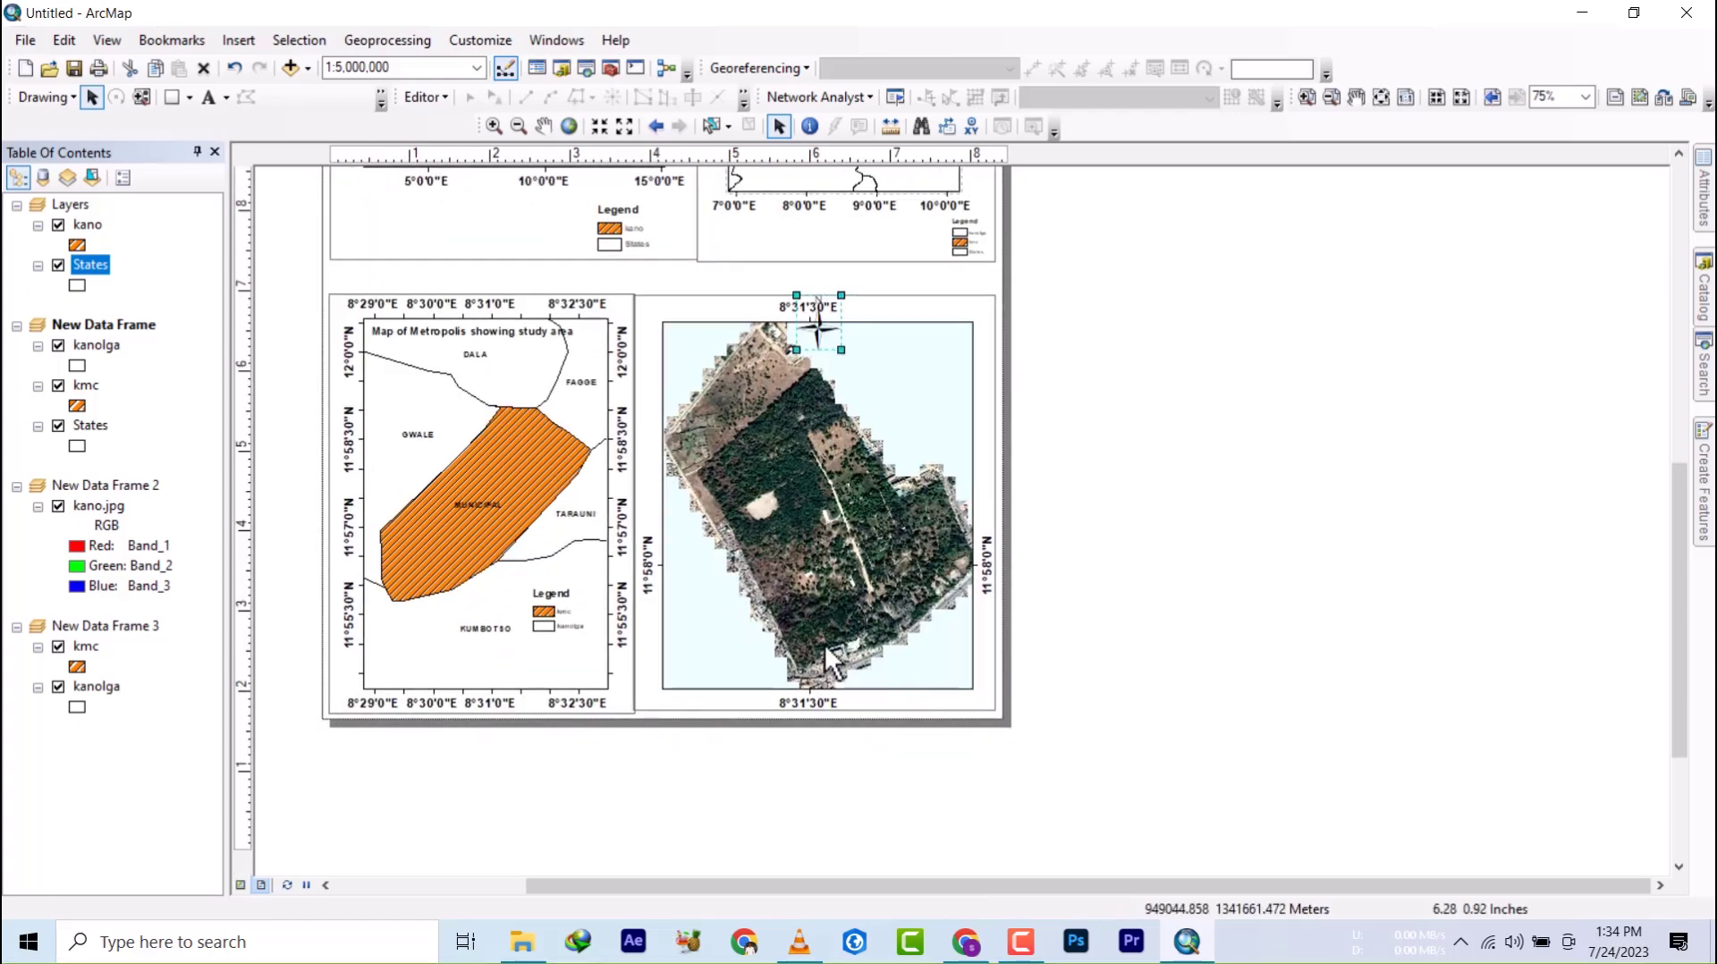
{"action": "left_click_drag", "start_coordinate": [854, 435], "coordinate": [863, 887]}
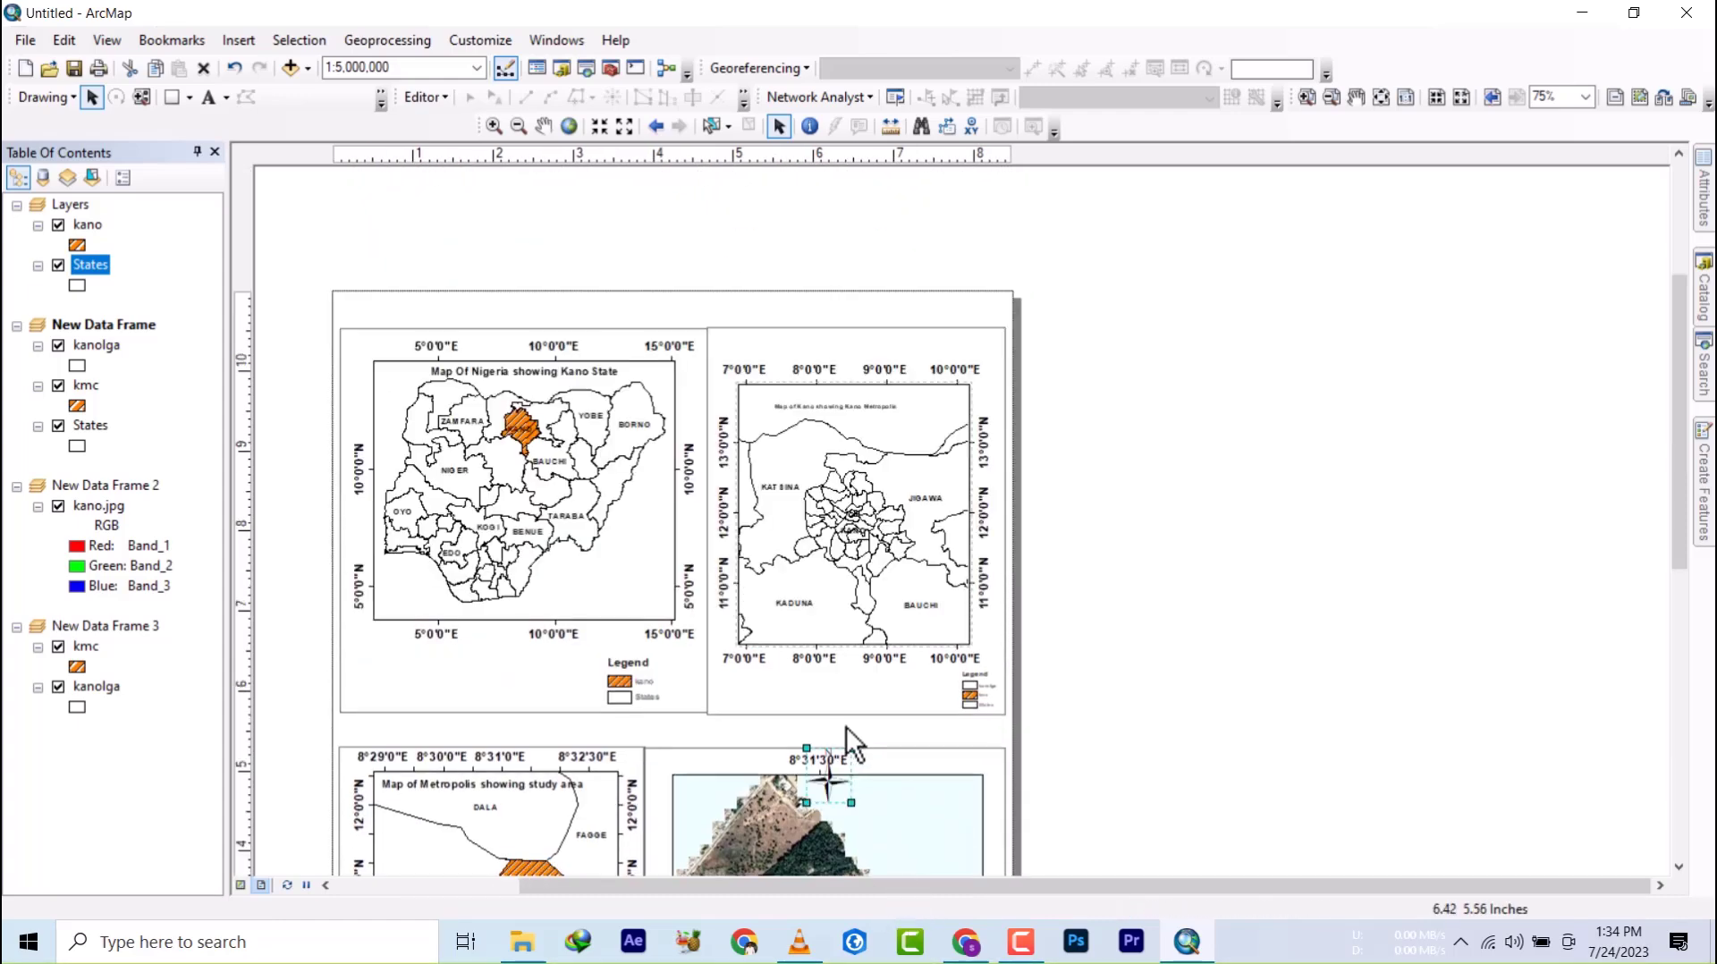
{"action": "left_click_drag", "start_coordinate": [849, 751], "coordinate": [984, 310]}
- Lower the upper edge of the Kano map's outer frame and nudge the north arrow down into the space above it
{"action": "left_click_drag", "start_coordinate": [862, 329], "coordinate": [858, 338]}
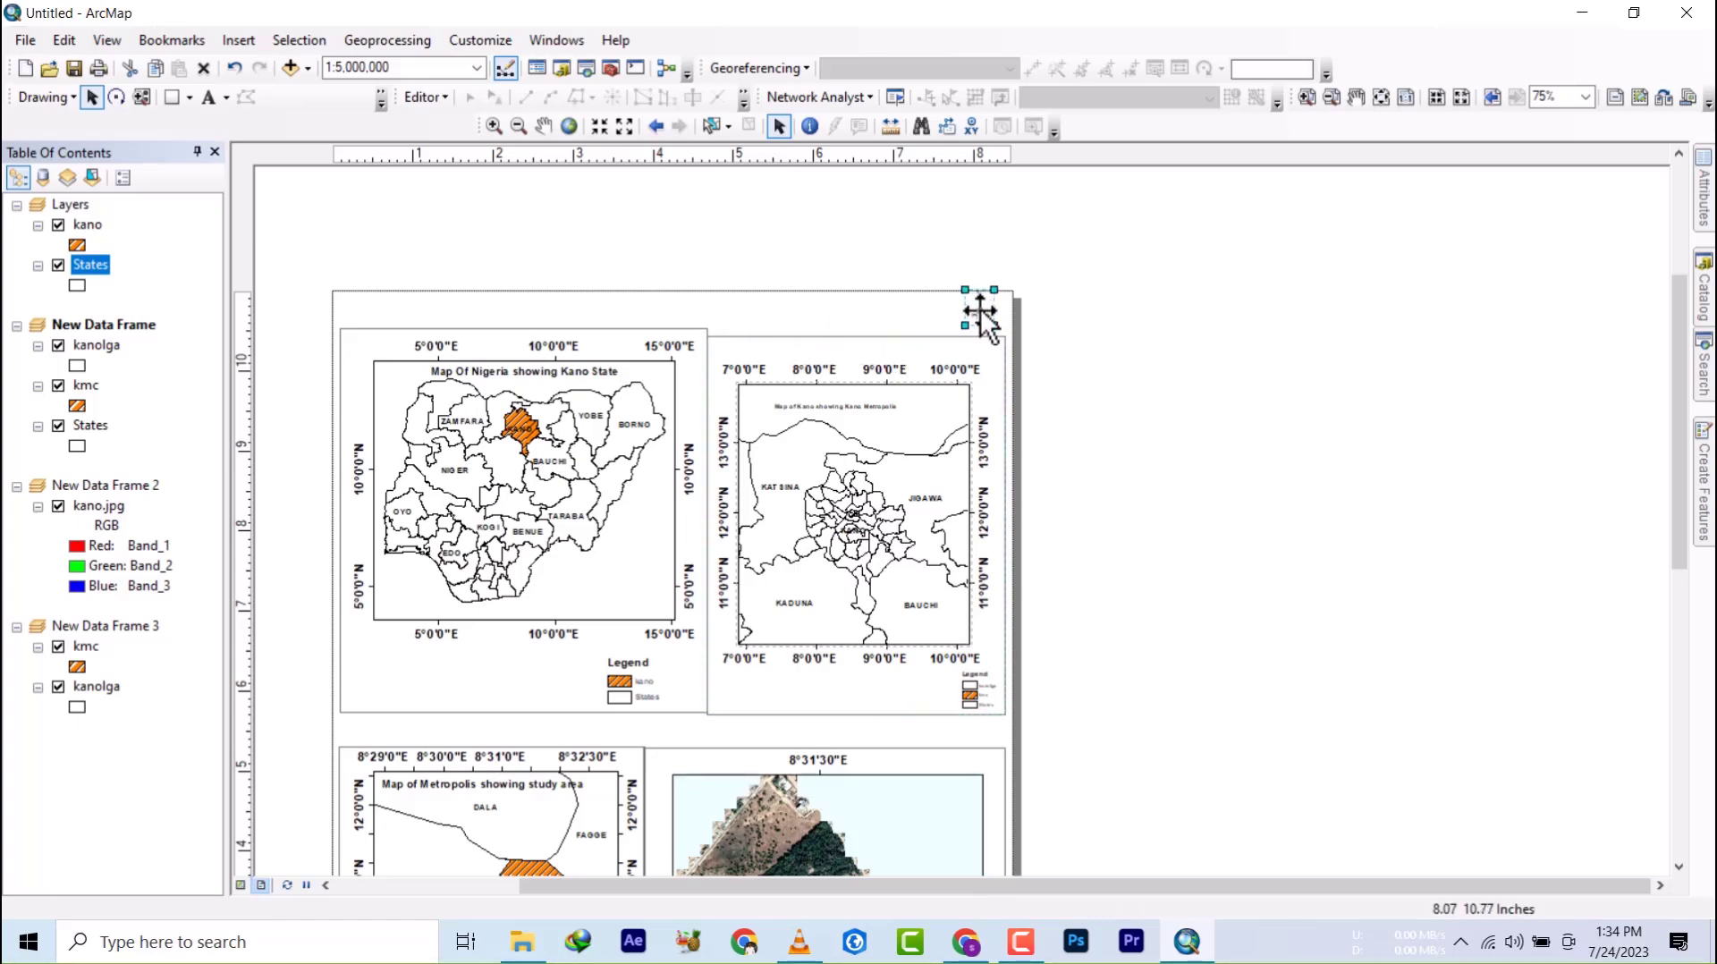
{"action": "scroll", "coordinate": [984, 317], "scroll_direction": "up", "scroll_amount": 3}
{"action": "scroll", "coordinate": [984, 318], "scroll_direction": "down", "scroll_amount": 6}
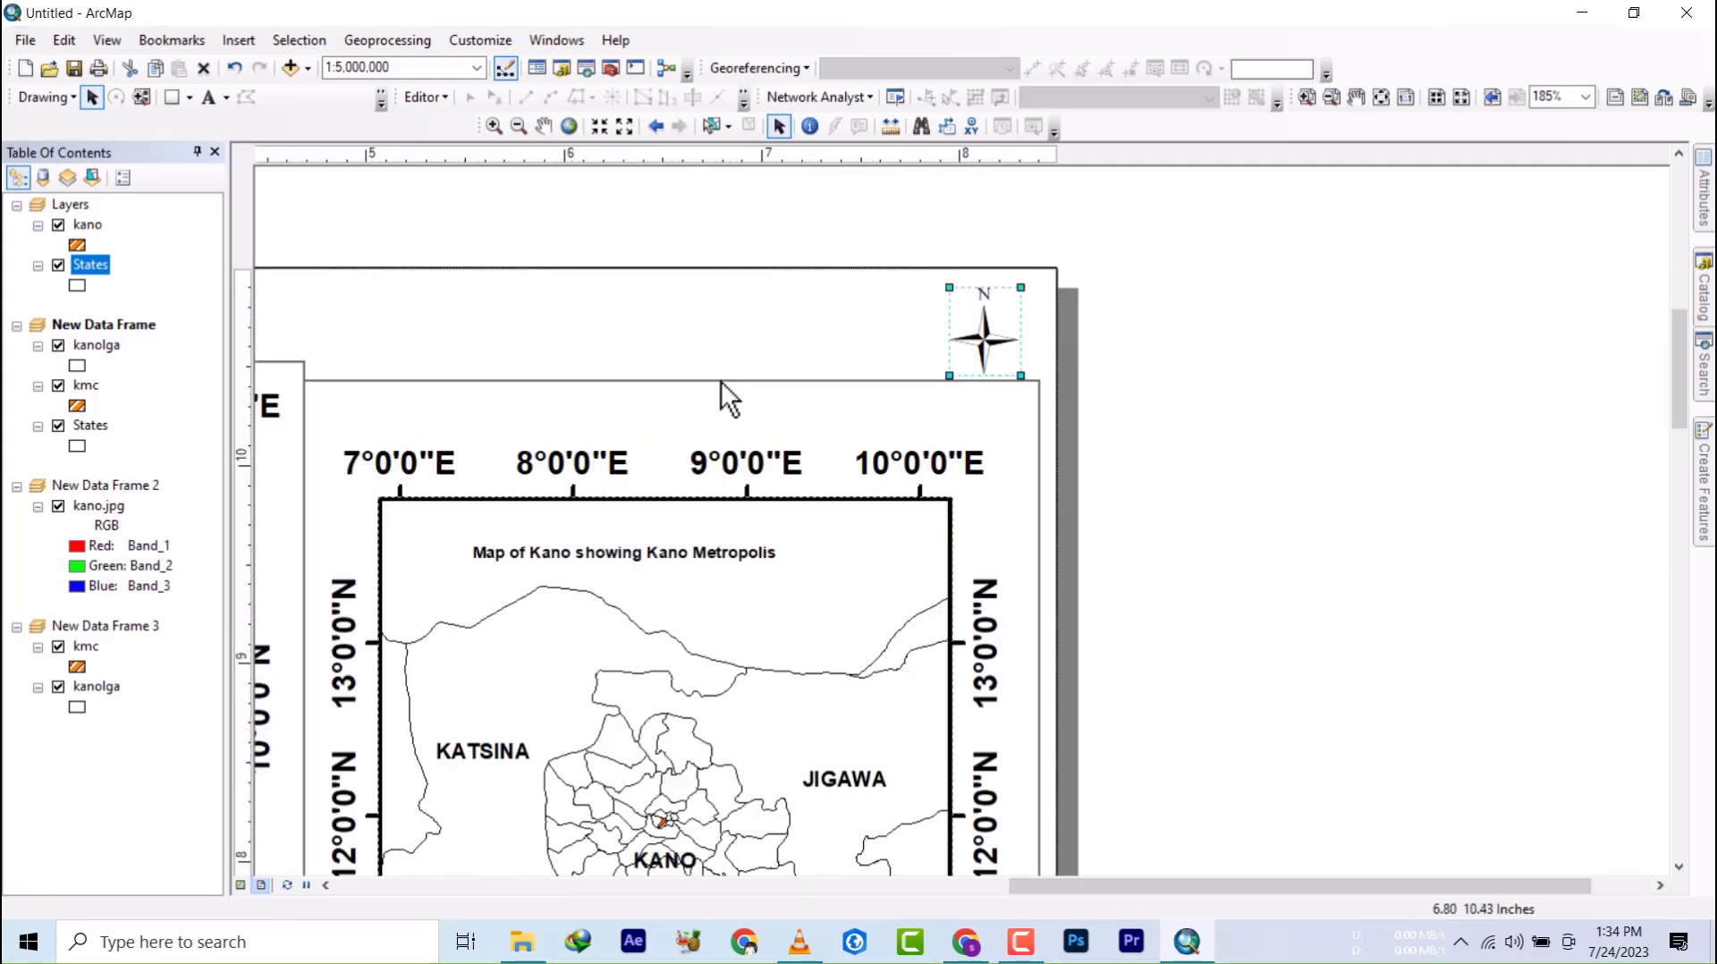
{"action": "left_click_drag", "start_coordinate": [680, 381], "coordinate": [679, 413]}
{"action": "left_click_drag", "start_coordinate": [984, 344], "coordinate": [994, 367]}
{"action": "left_click_drag", "start_coordinate": [1236, 563], "coordinate": [1480, 481]}
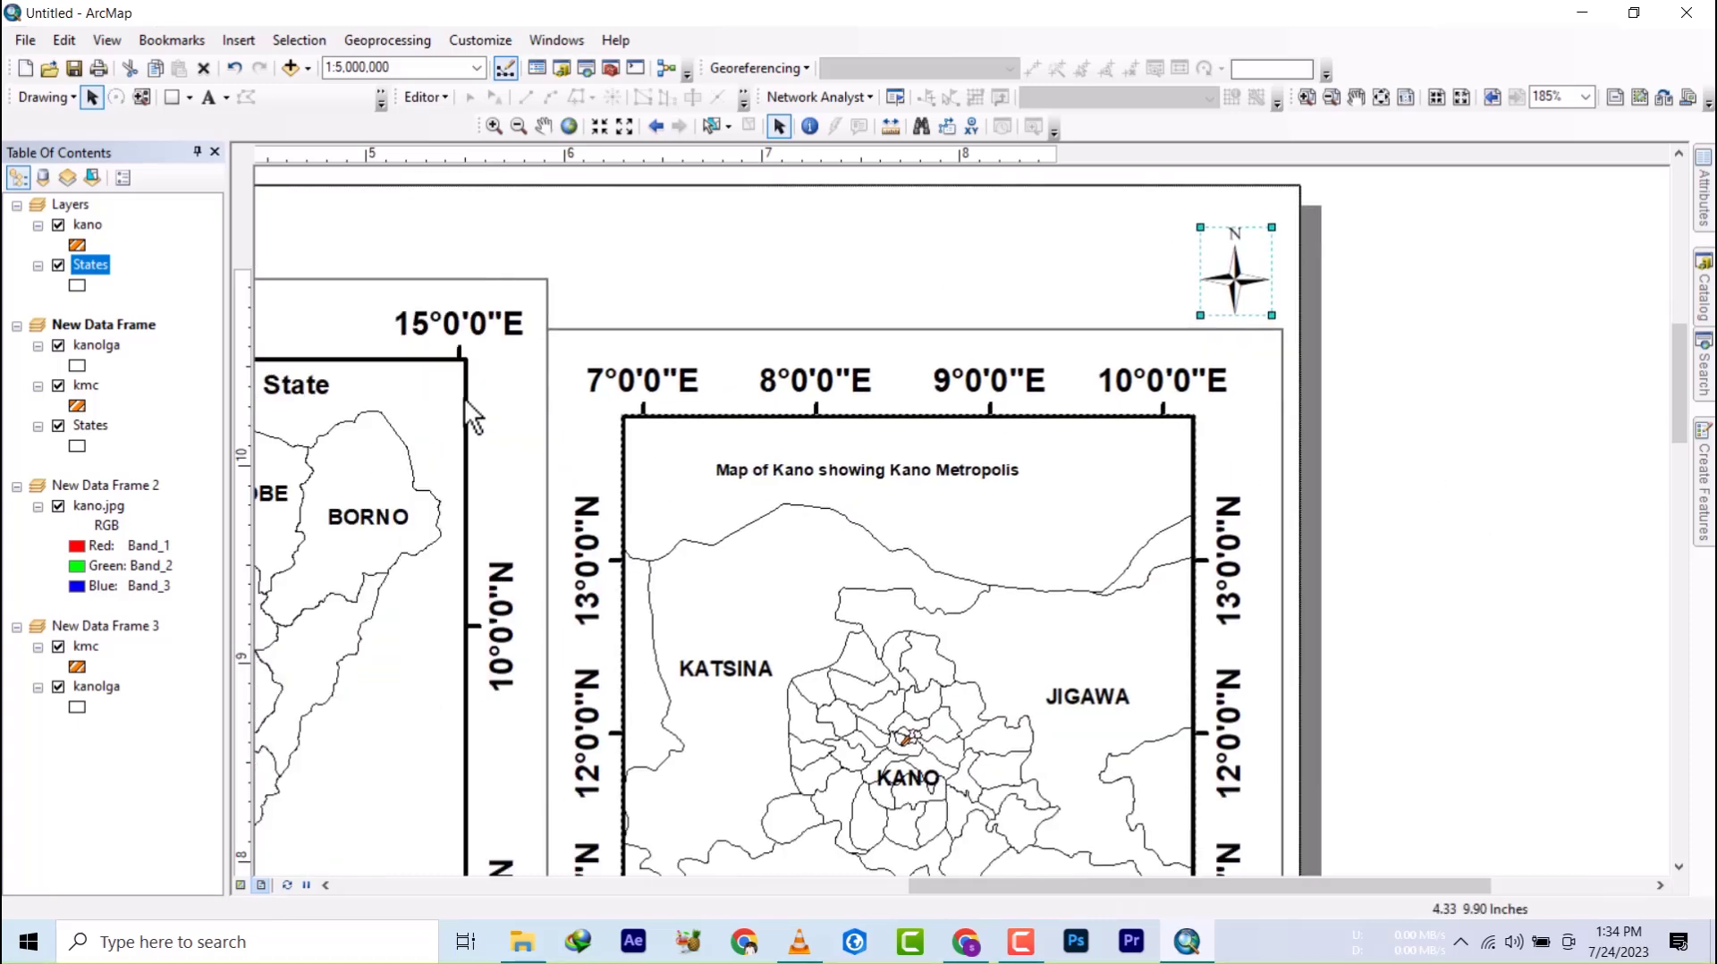
- Move the Nigeria map down within its outer frame and place its title just above the upper coordinate labels
{"action": "left_click_drag", "start_coordinate": [636, 422], "coordinate": [859, 332]}
{"action": "scroll", "coordinate": [889, 367], "scroll_direction": "down", "scroll_amount": 2}
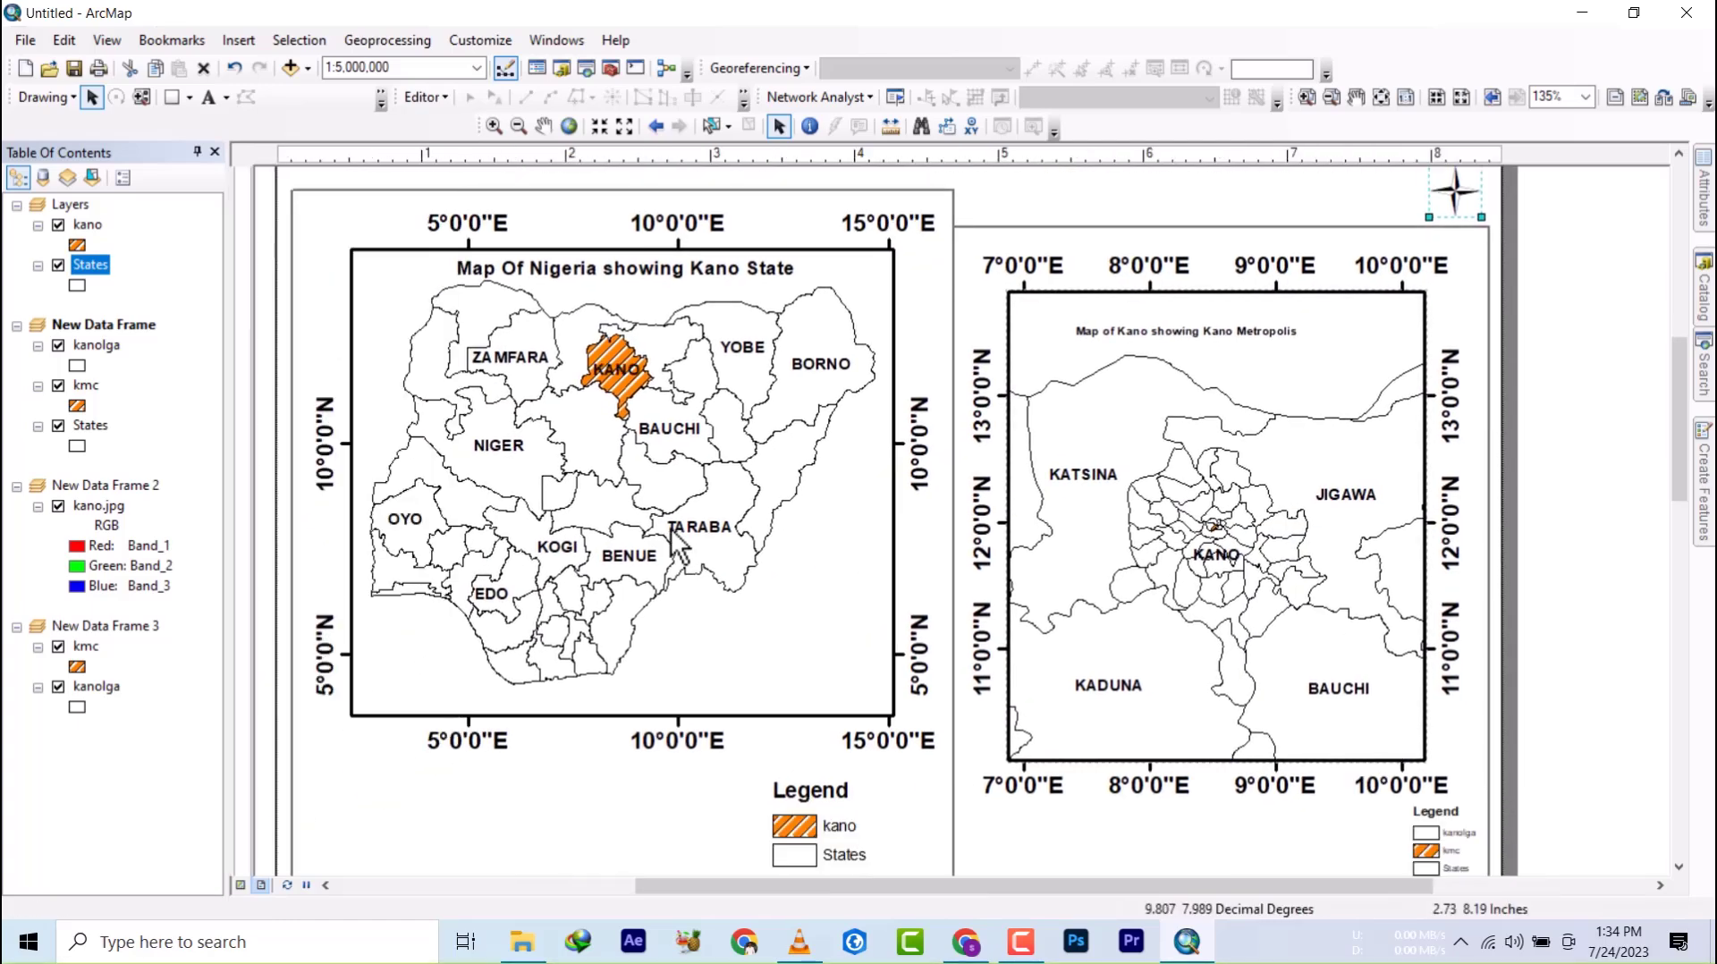
{"action": "left_click", "coordinate": [689, 570]}
{"action": "left_click", "coordinate": [665, 520]}
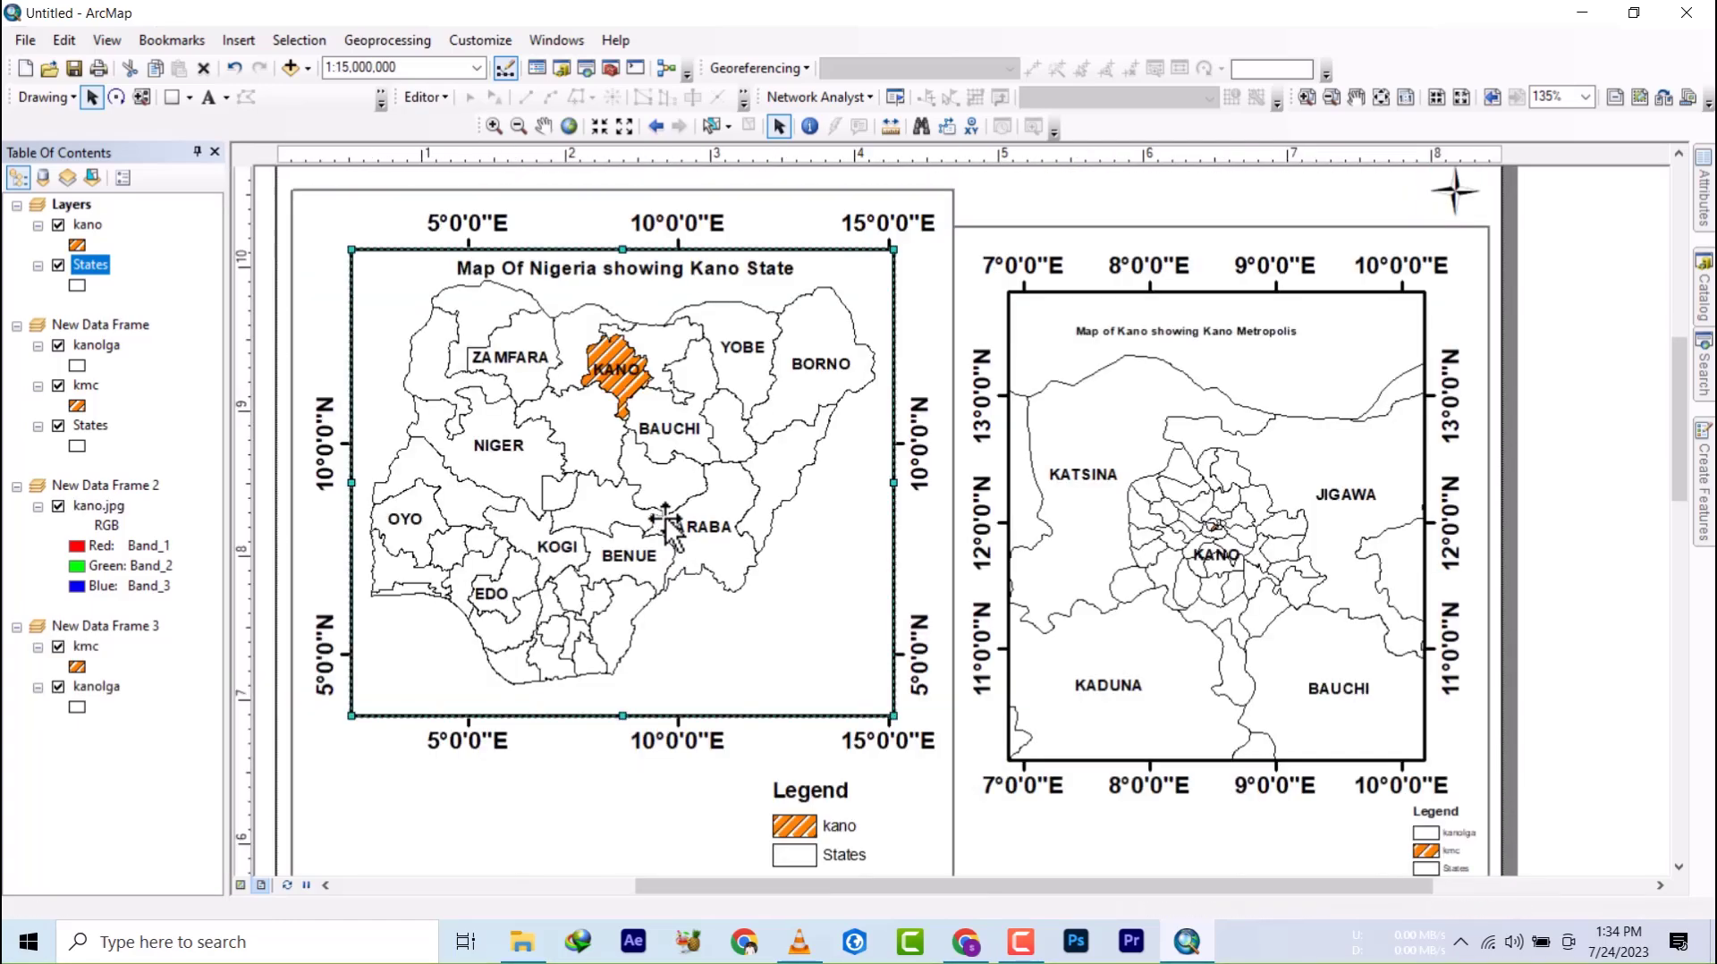
{"action": "left_click_drag", "start_coordinate": [624, 452], "coordinate": [613, 494]}
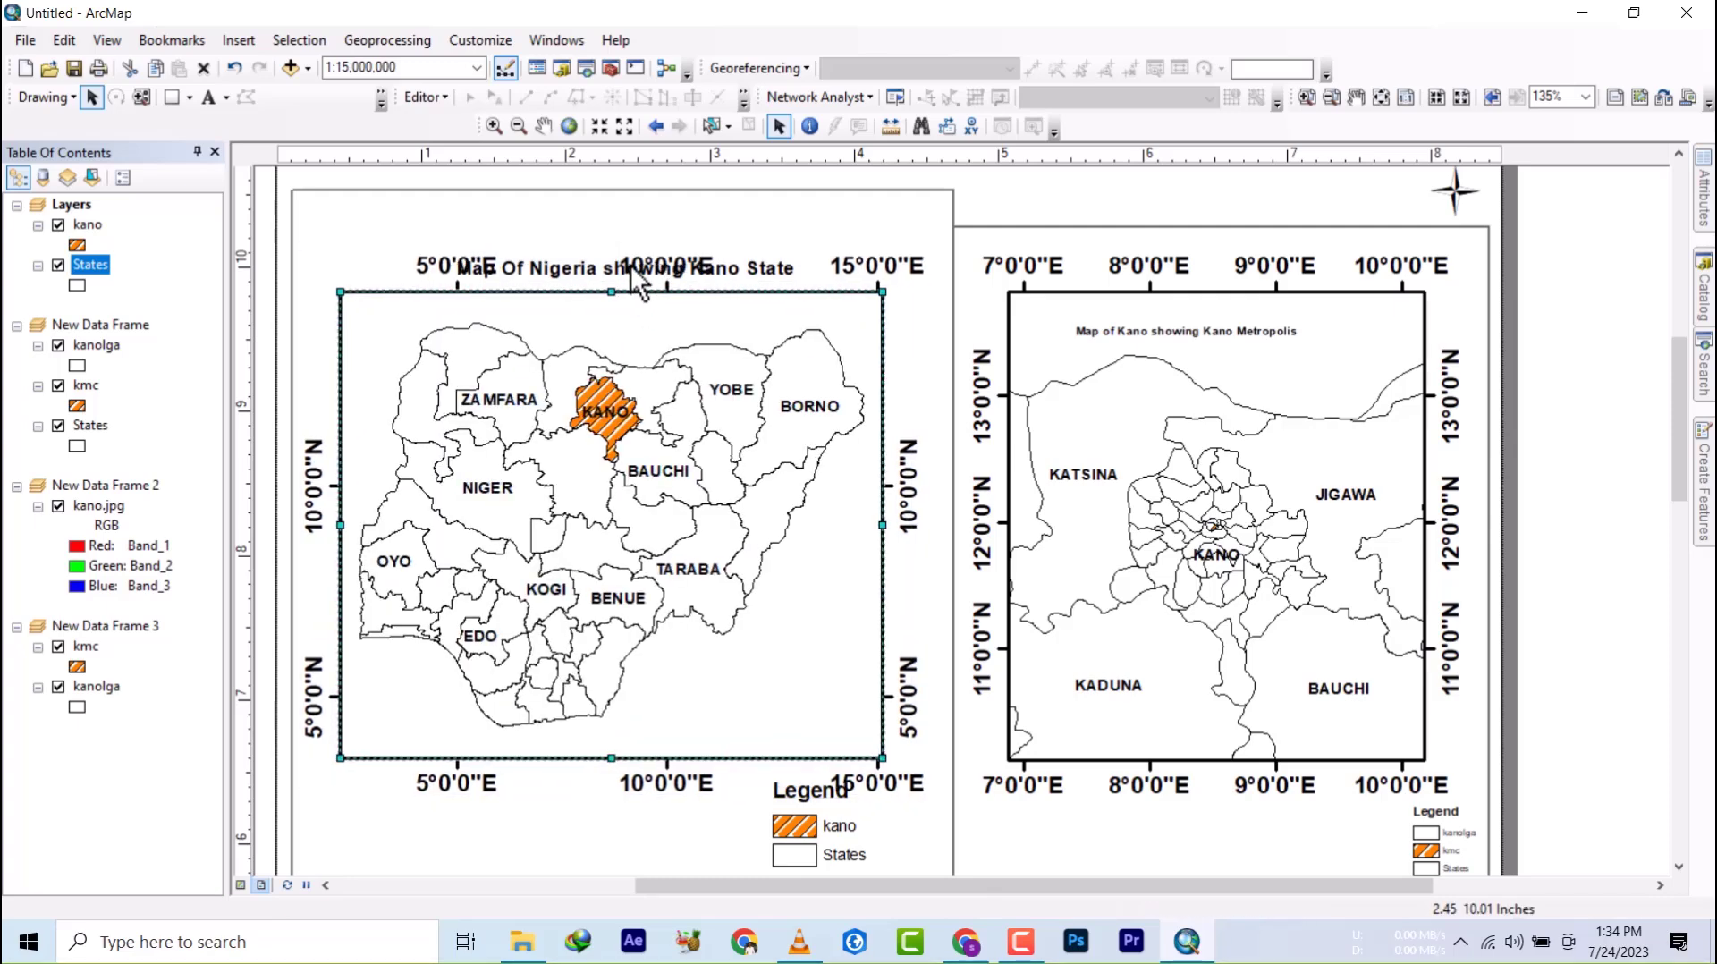
{"action": "left_click", "coordinate": [558, 268]}
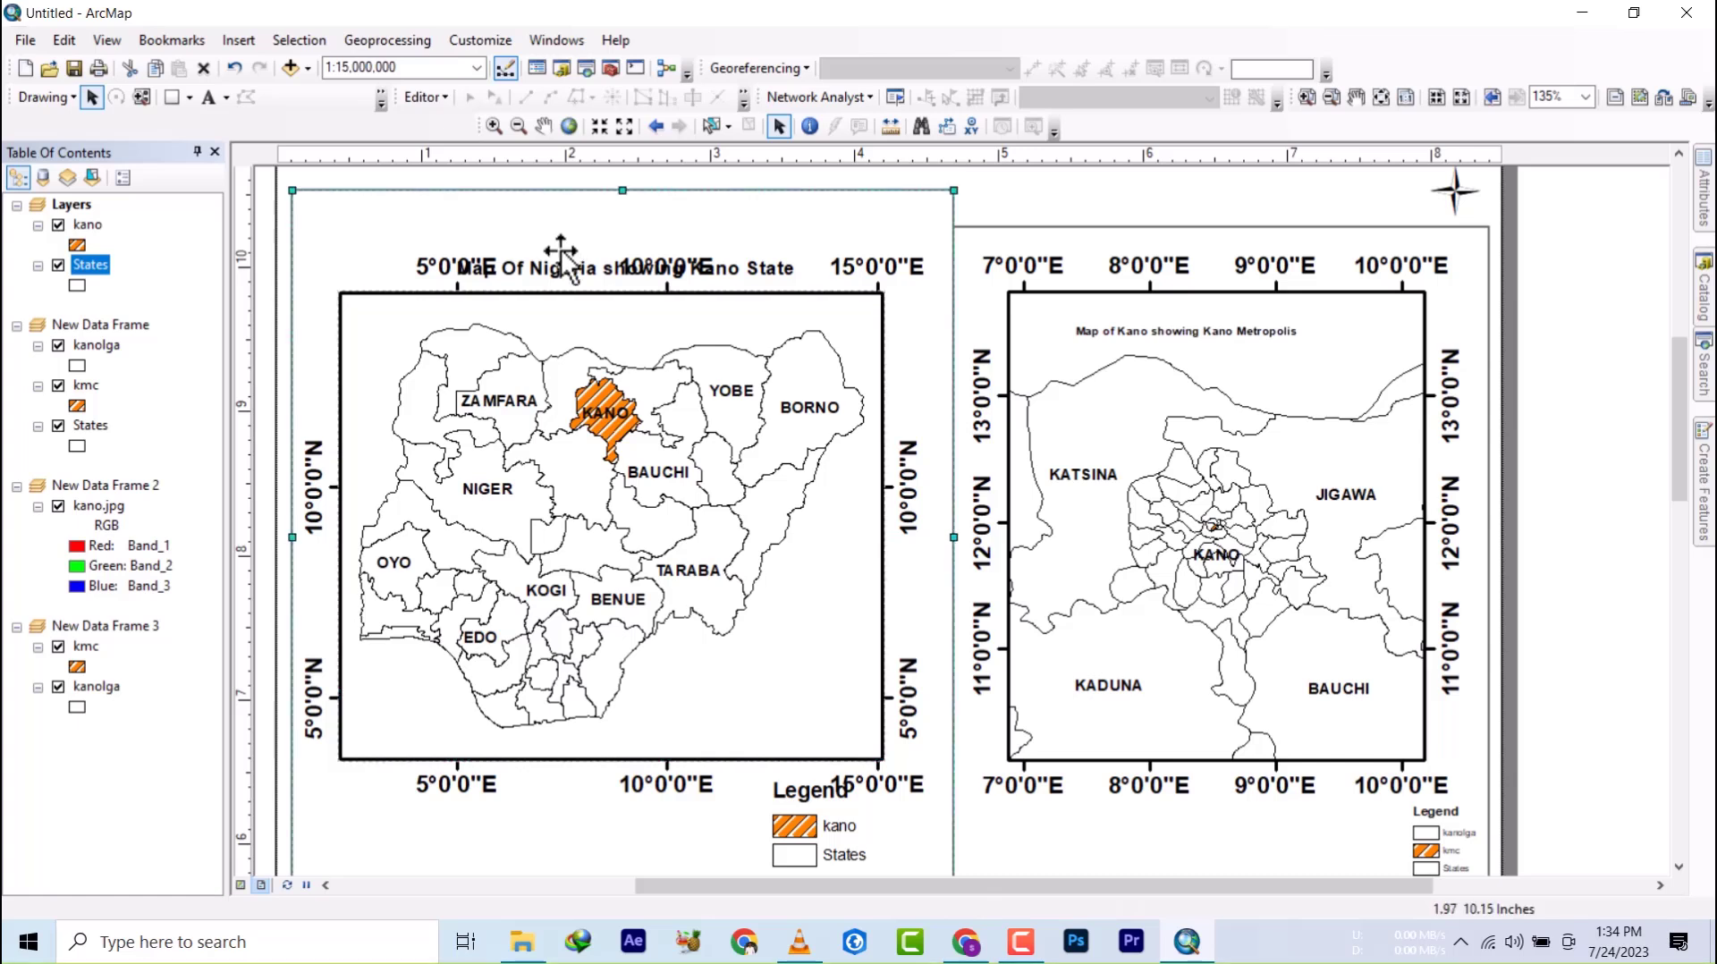
{"action": "left_click_drag", "start_coordinate": [558, 268], "coordinate": [555, 240]}
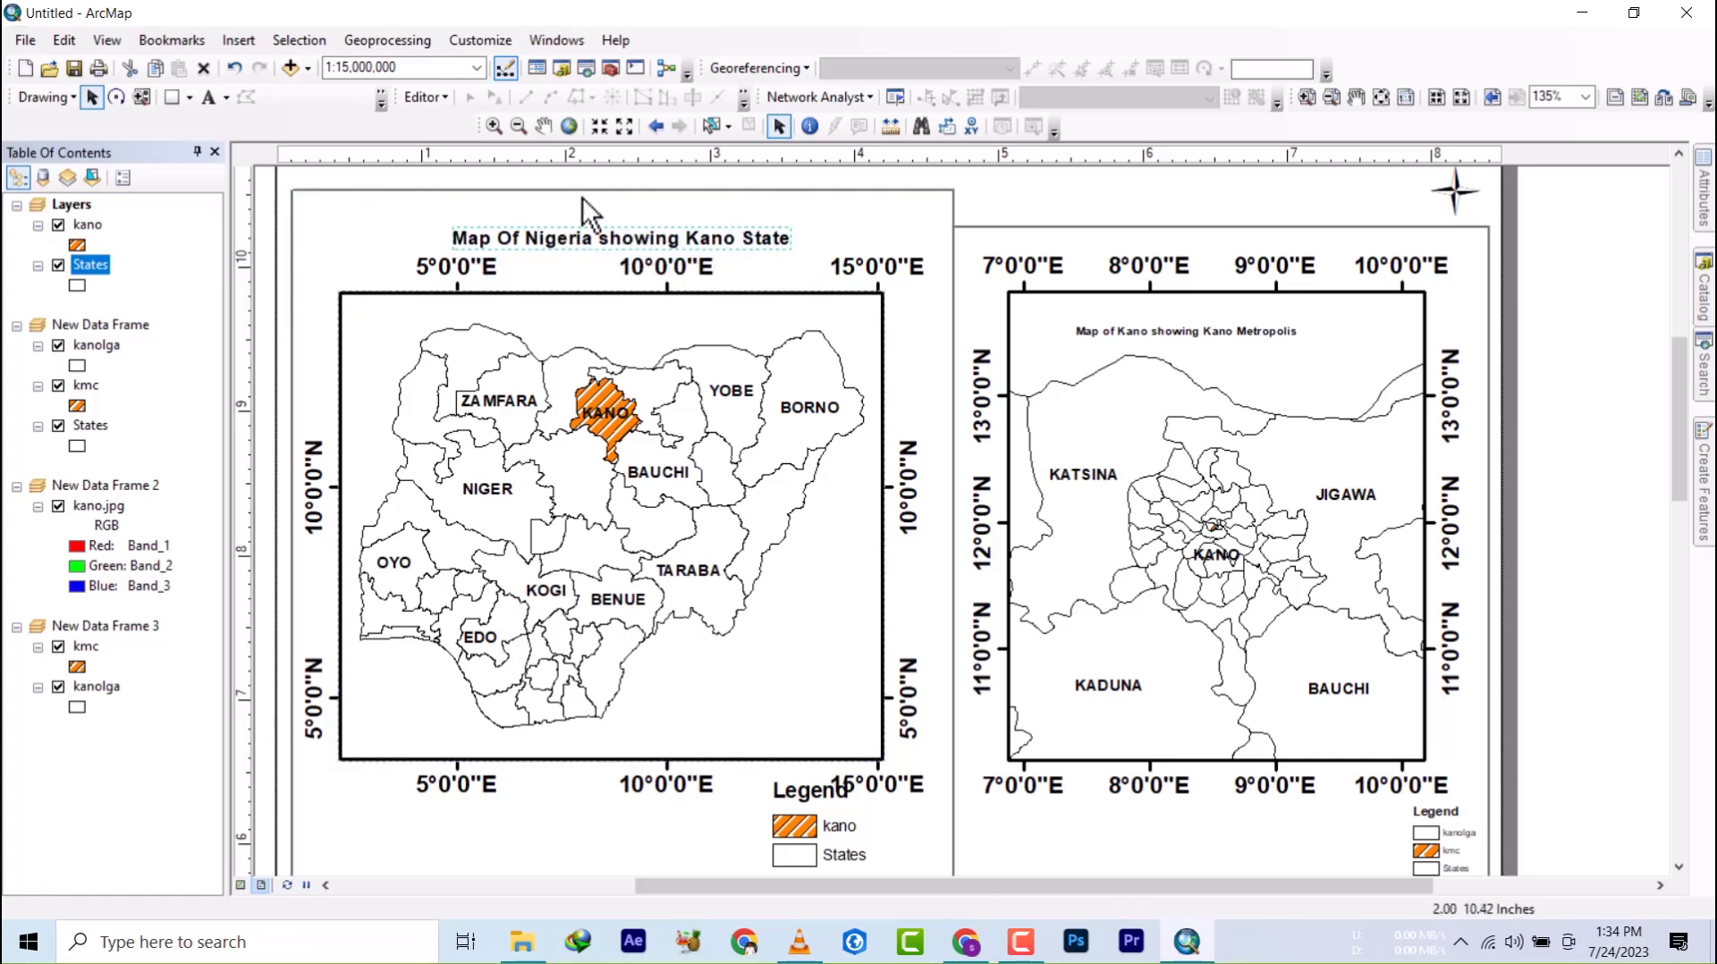
- Lower the upper edge of the Nigeria map's outer frame level with the Kano map's outer frame
{"action": "left_click", "coordinate": [608, 190]}
{"action": "left_click", "coordinate": [621, 190]}
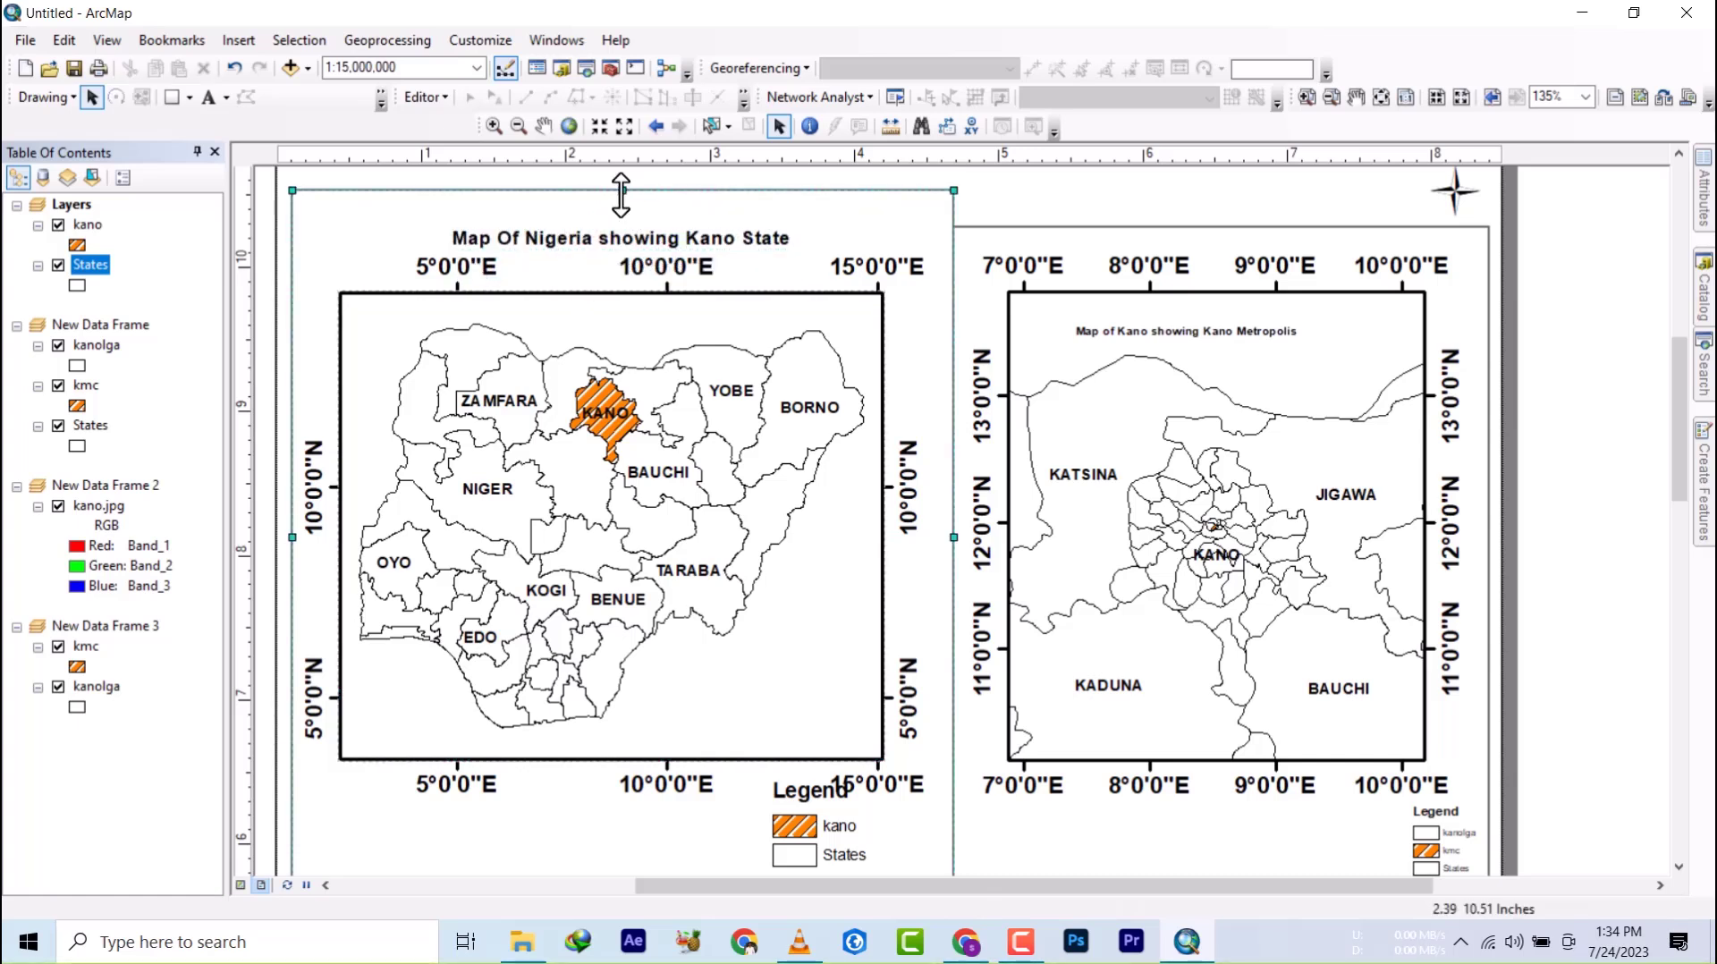
{"action": "left_click_drag", "start_coordinate": [623, 189], "coordinate": [621, 228]}
{"action": "left_click_drag", "start_coordinate": [683, 536], "coordinate": [722, 514]}
{"action": "scroll", "coordinate": [720, 512], "scroll_direction": "down", "scroll_amount": 3}
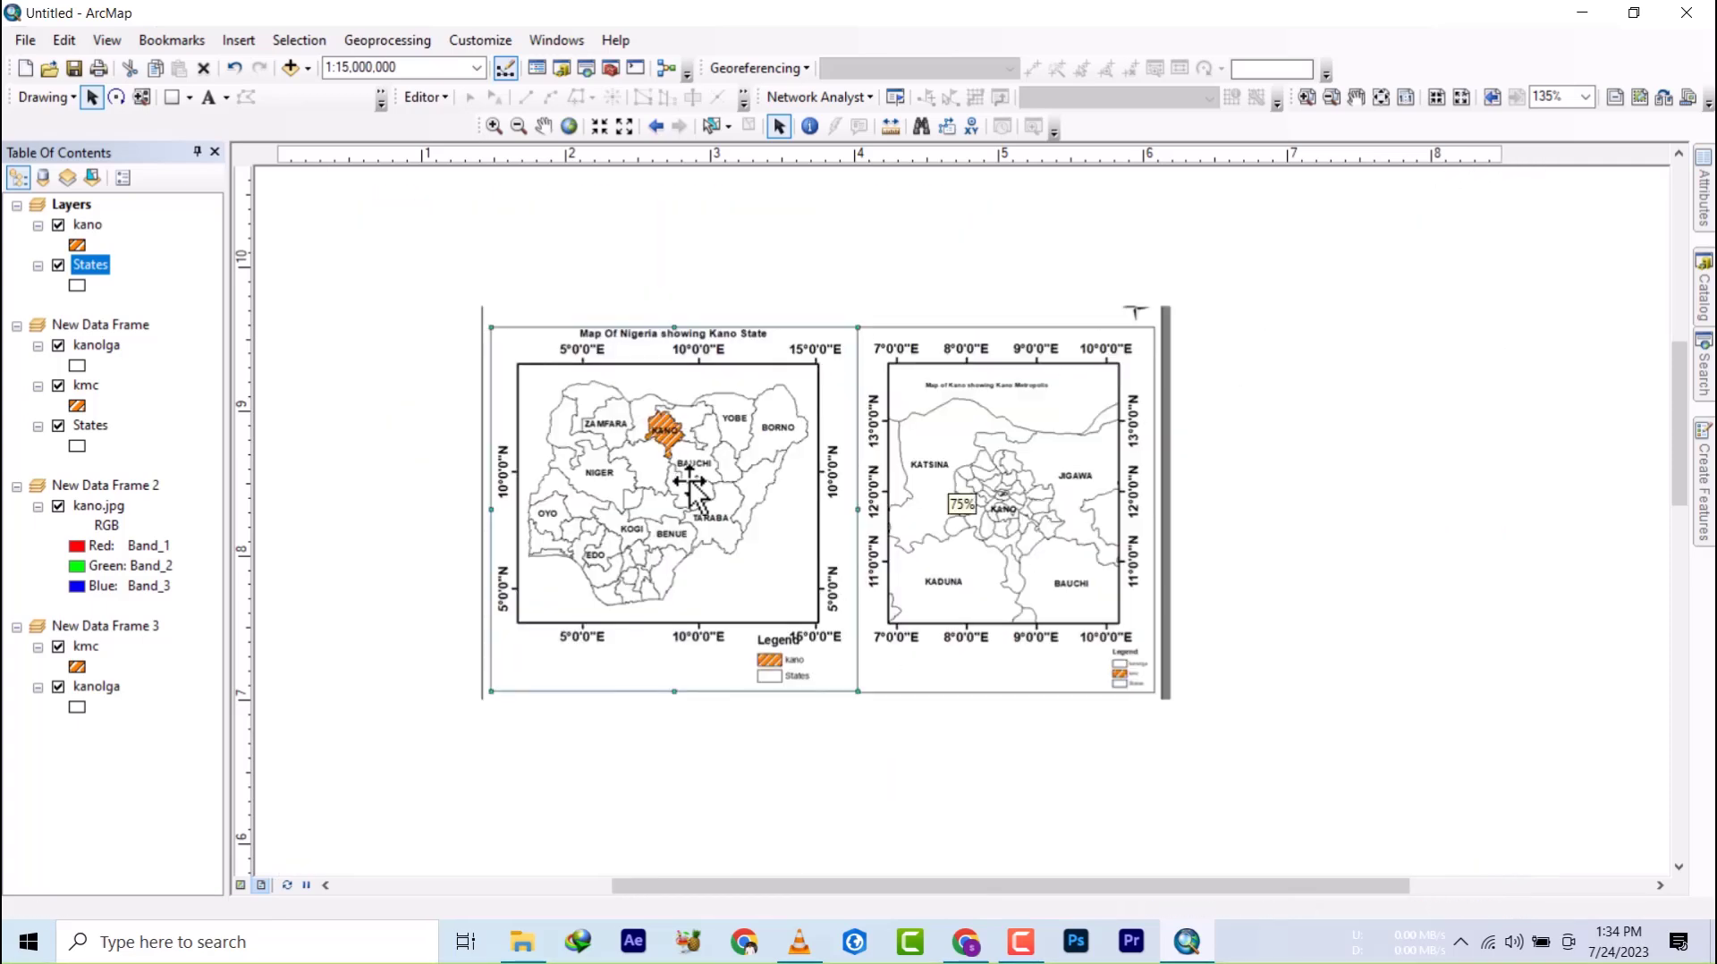
- Move the Nigeria map's legend to the lower-left corner of its outer frame
{"action": "left_click", "coordinate": [783, 669]}
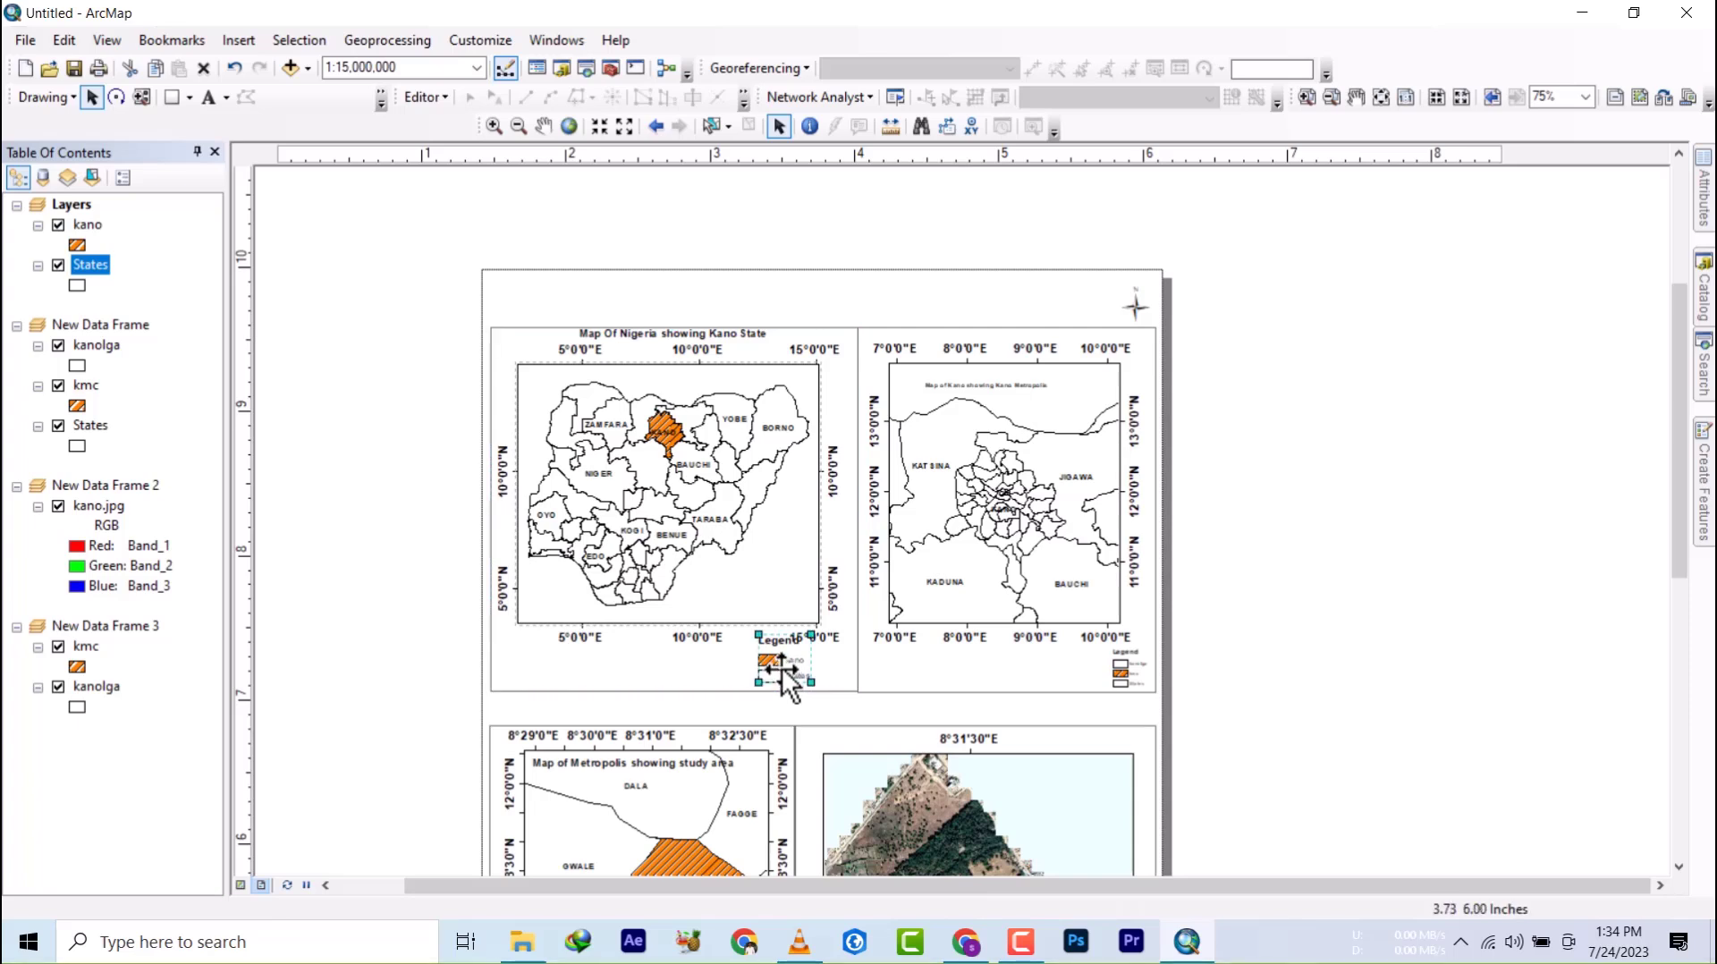
{"action": "left_click_drag", "start_coordinate": [782, 668], "coordinate": [524, 667]}
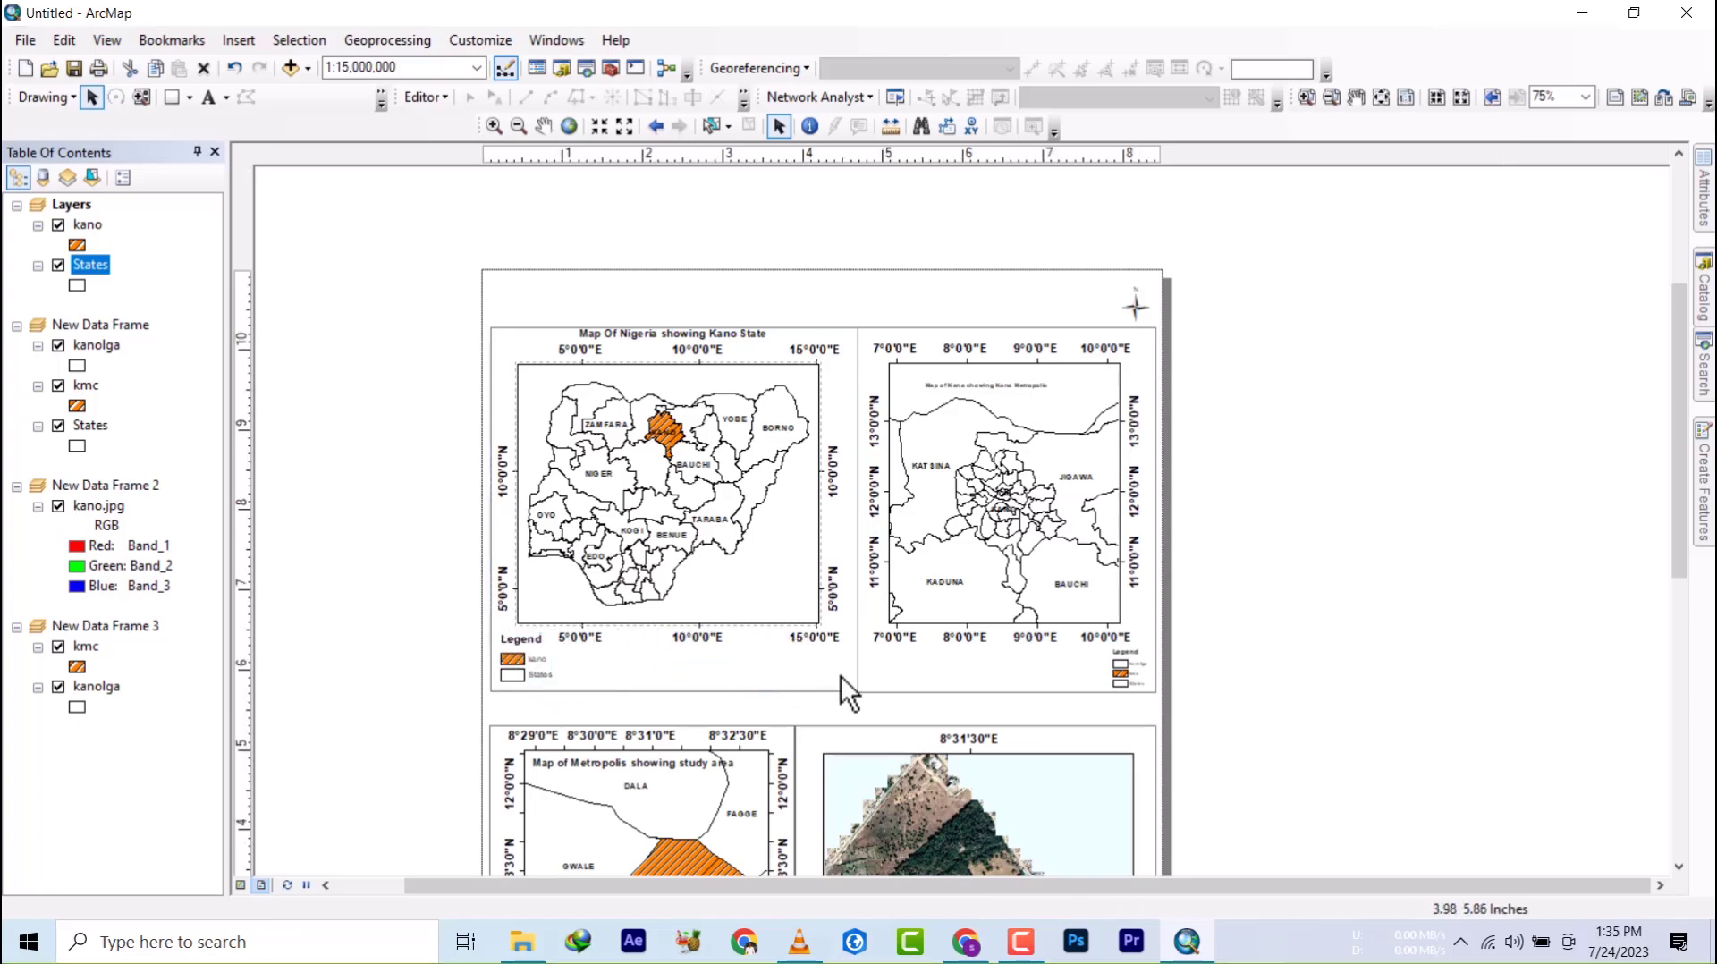
{"action": "left_click_drag", "start_coordinate": [944, 657], "coordinate": [932, 607]}
{"action": "left_click_drag", "start_coordinate": [774, 688], "coordinate": [774, 548]}
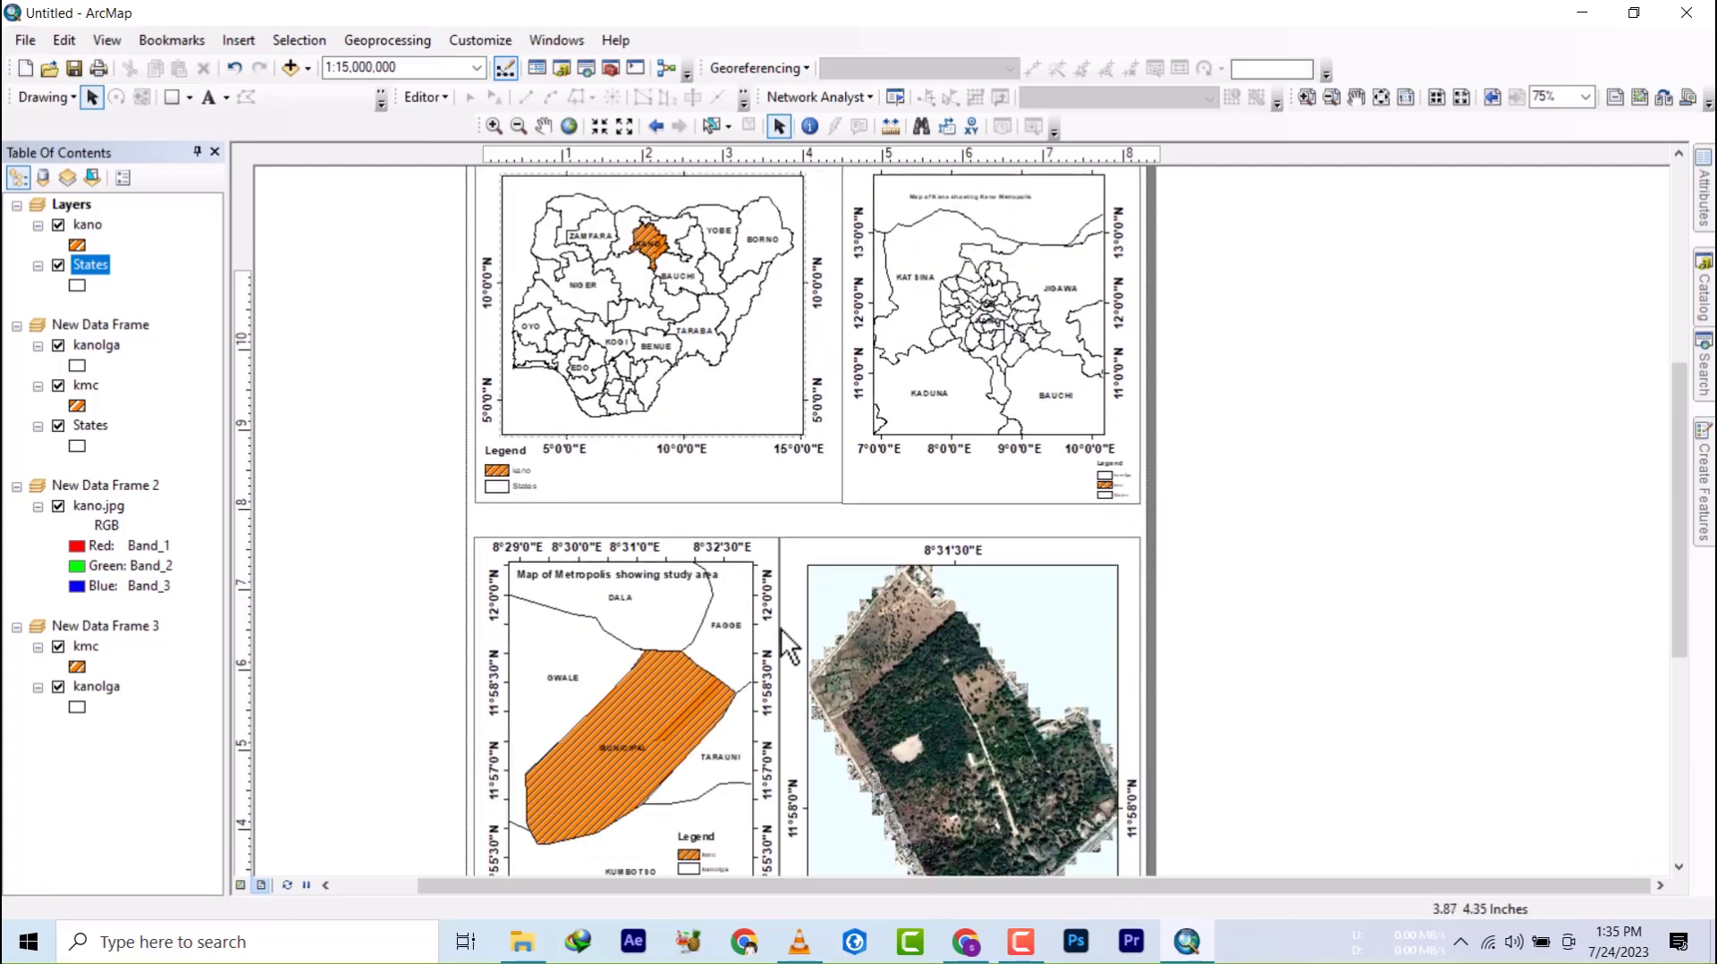
- Lower the Nigeria map's upper border slightly to leave more space between its coordinate labels and the title
{"action": "scroll", "coordinate": [774, 619], "scroll_direction": "up", "scroll_amount": 2}
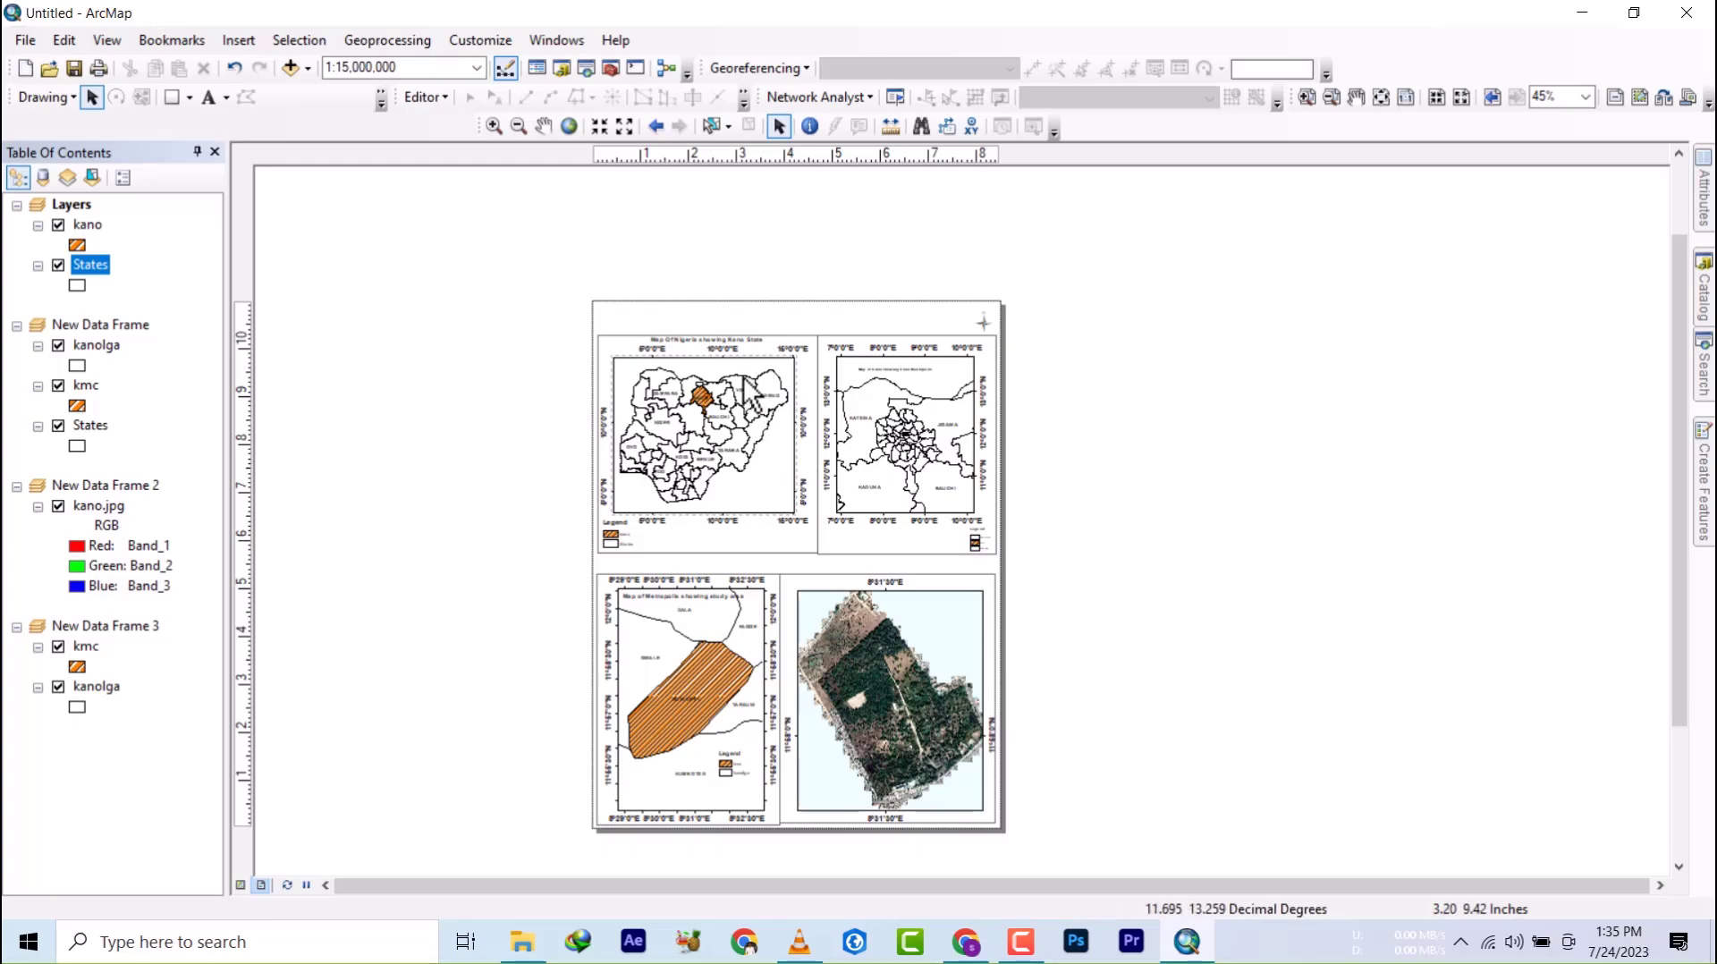
{"action": "scroll", "coordinate": [699, 324], "scroll_direction": "down", "scroll_amount": 2}
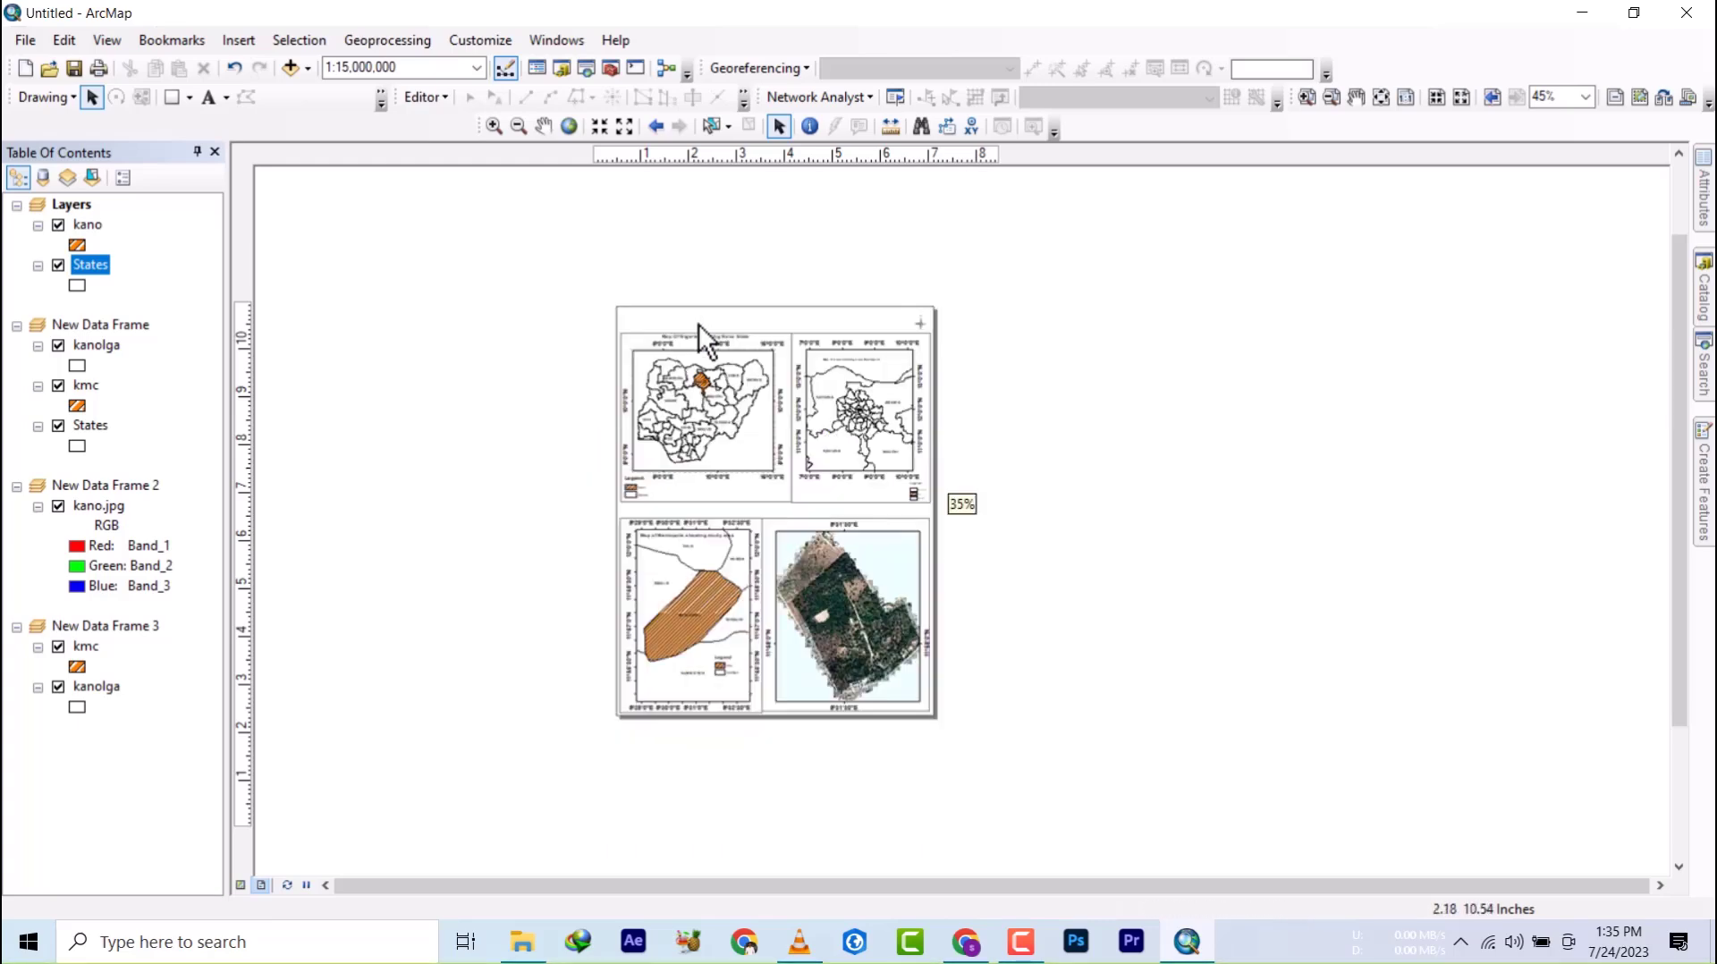
{"action": "scroll", "coordinate": [699, 327], "scroll_direction": "up", "scroll_amount": 4}
{"action": "scroll", "coordinate": [698, 331], "scroll_direction": "up", "scroll_amount": 2}
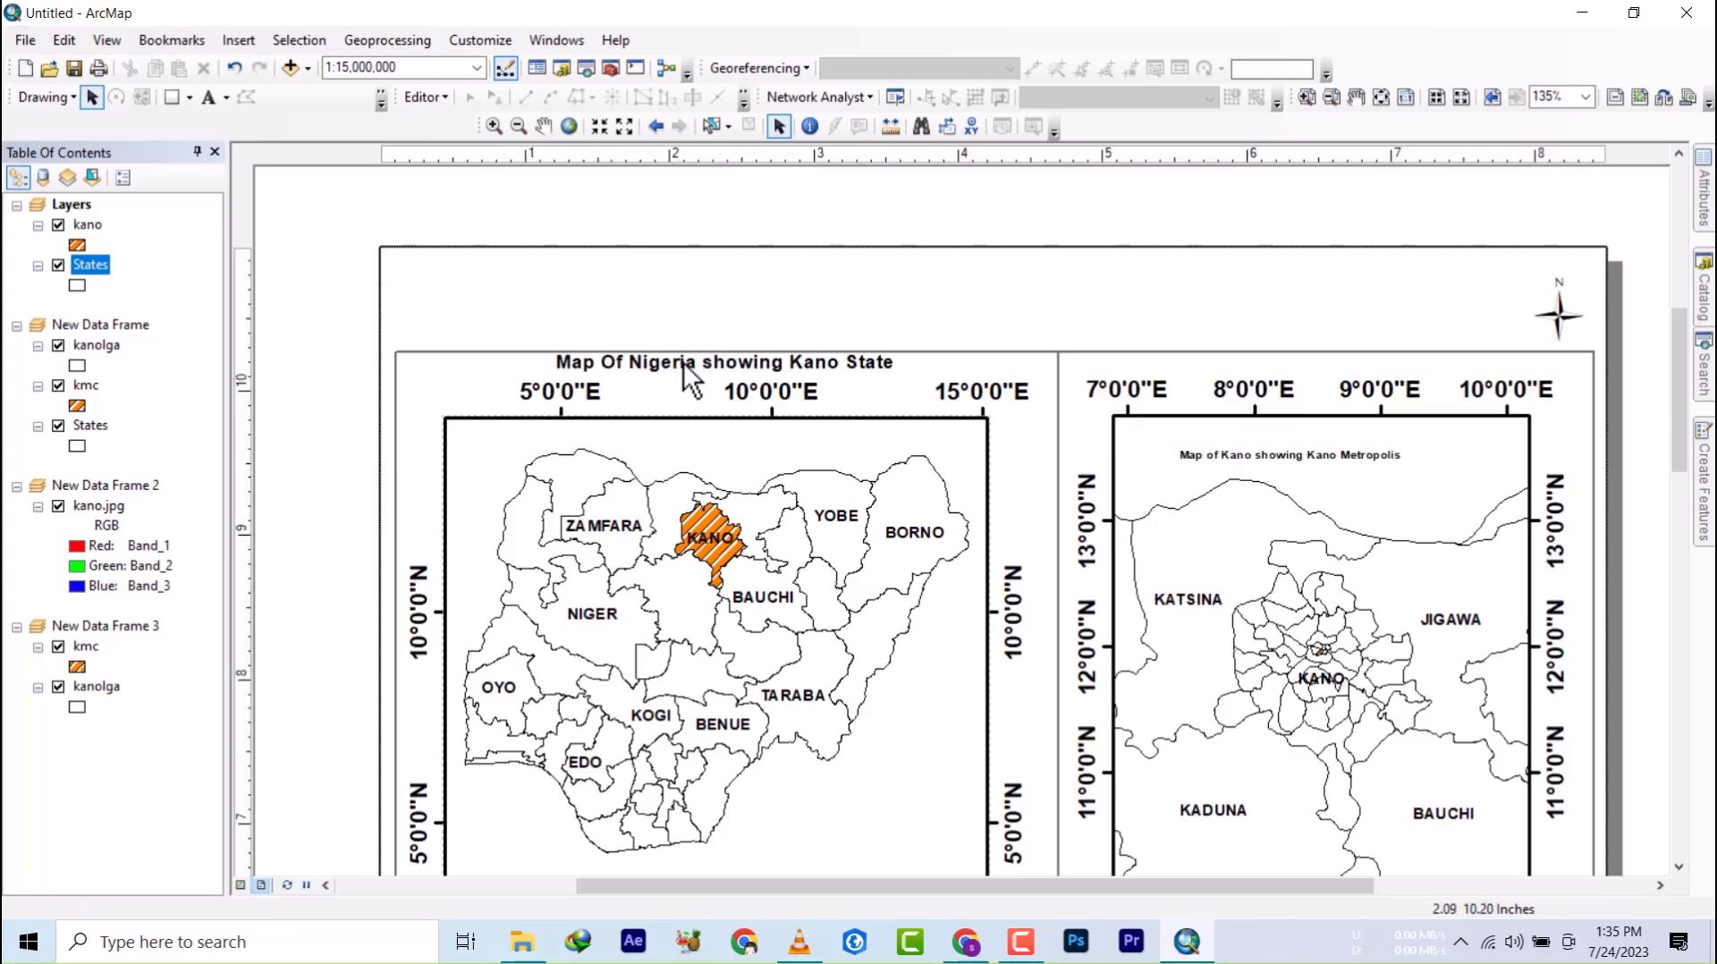
{"action": "left_click", "coordinate": [712, 411]}
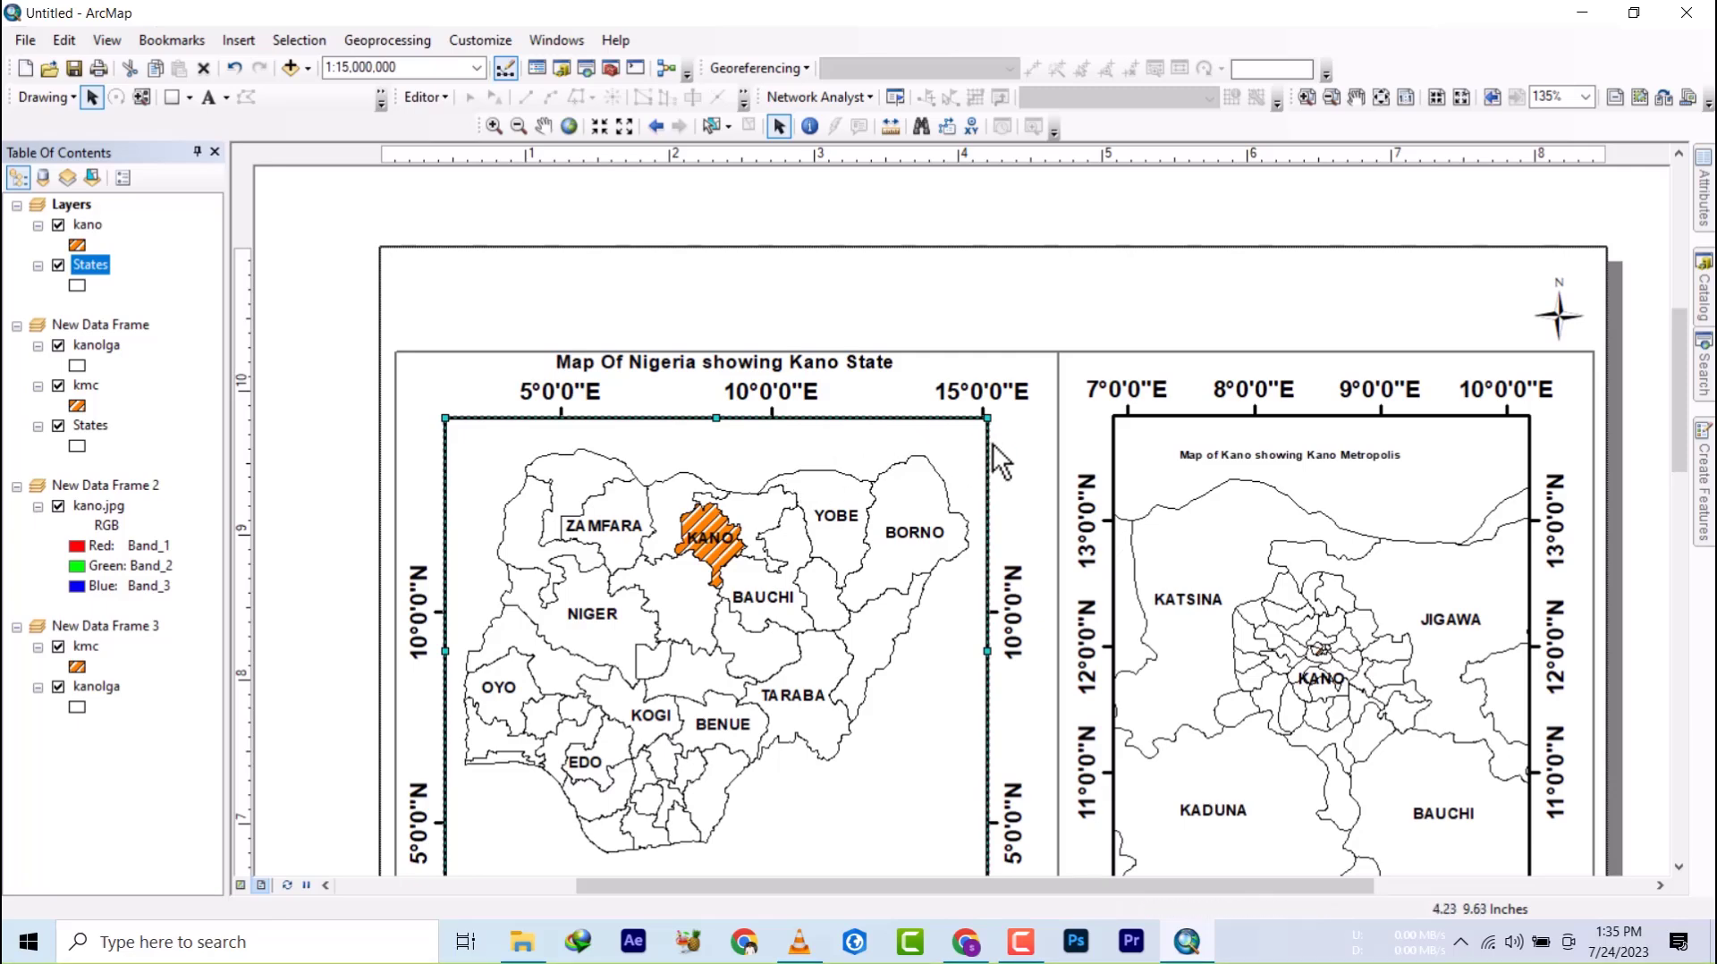
{"action": "left_click", "coordinate": [739, 416]}
{"action": "left_click_drag", "start_coordinate": [737, 413], "coordinate": [737, 427]}
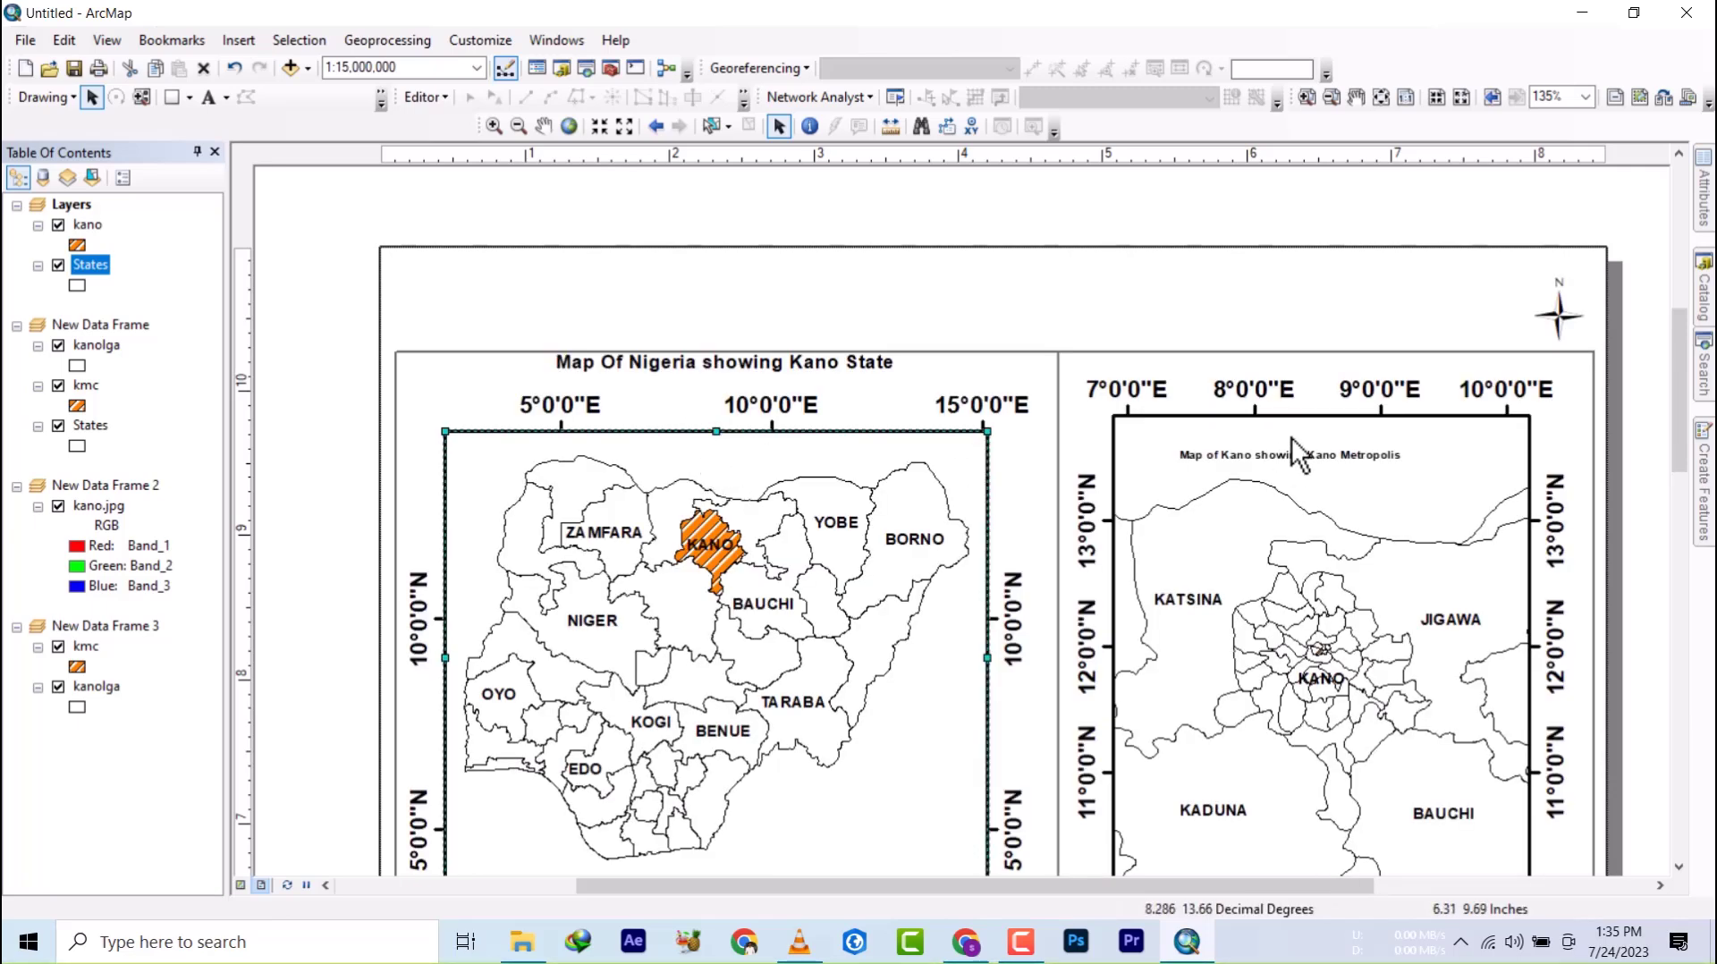
- Center the Kano map's title horizontally and lower the map's upper border level with the Nigeria map's border
{"action": "left_click_drag", "start_coordinate": [1297, 459], "coordinate": [1339, 455]}
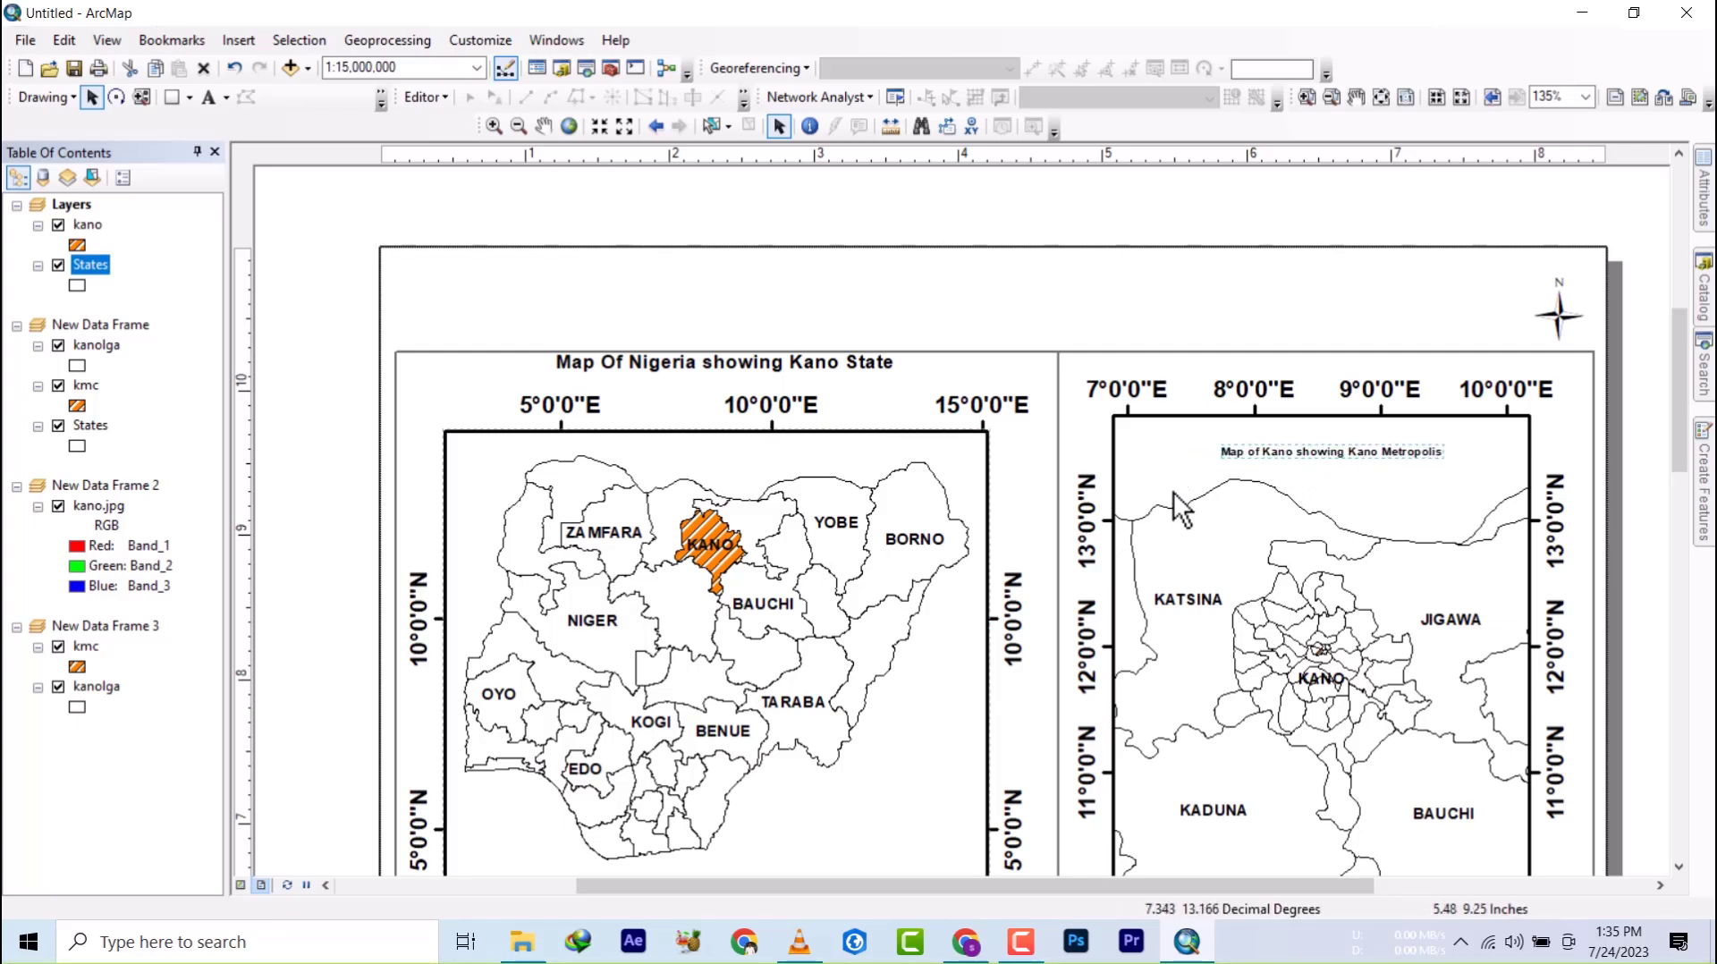
{"action": "left_click", "coordinate": [1216, 427]}
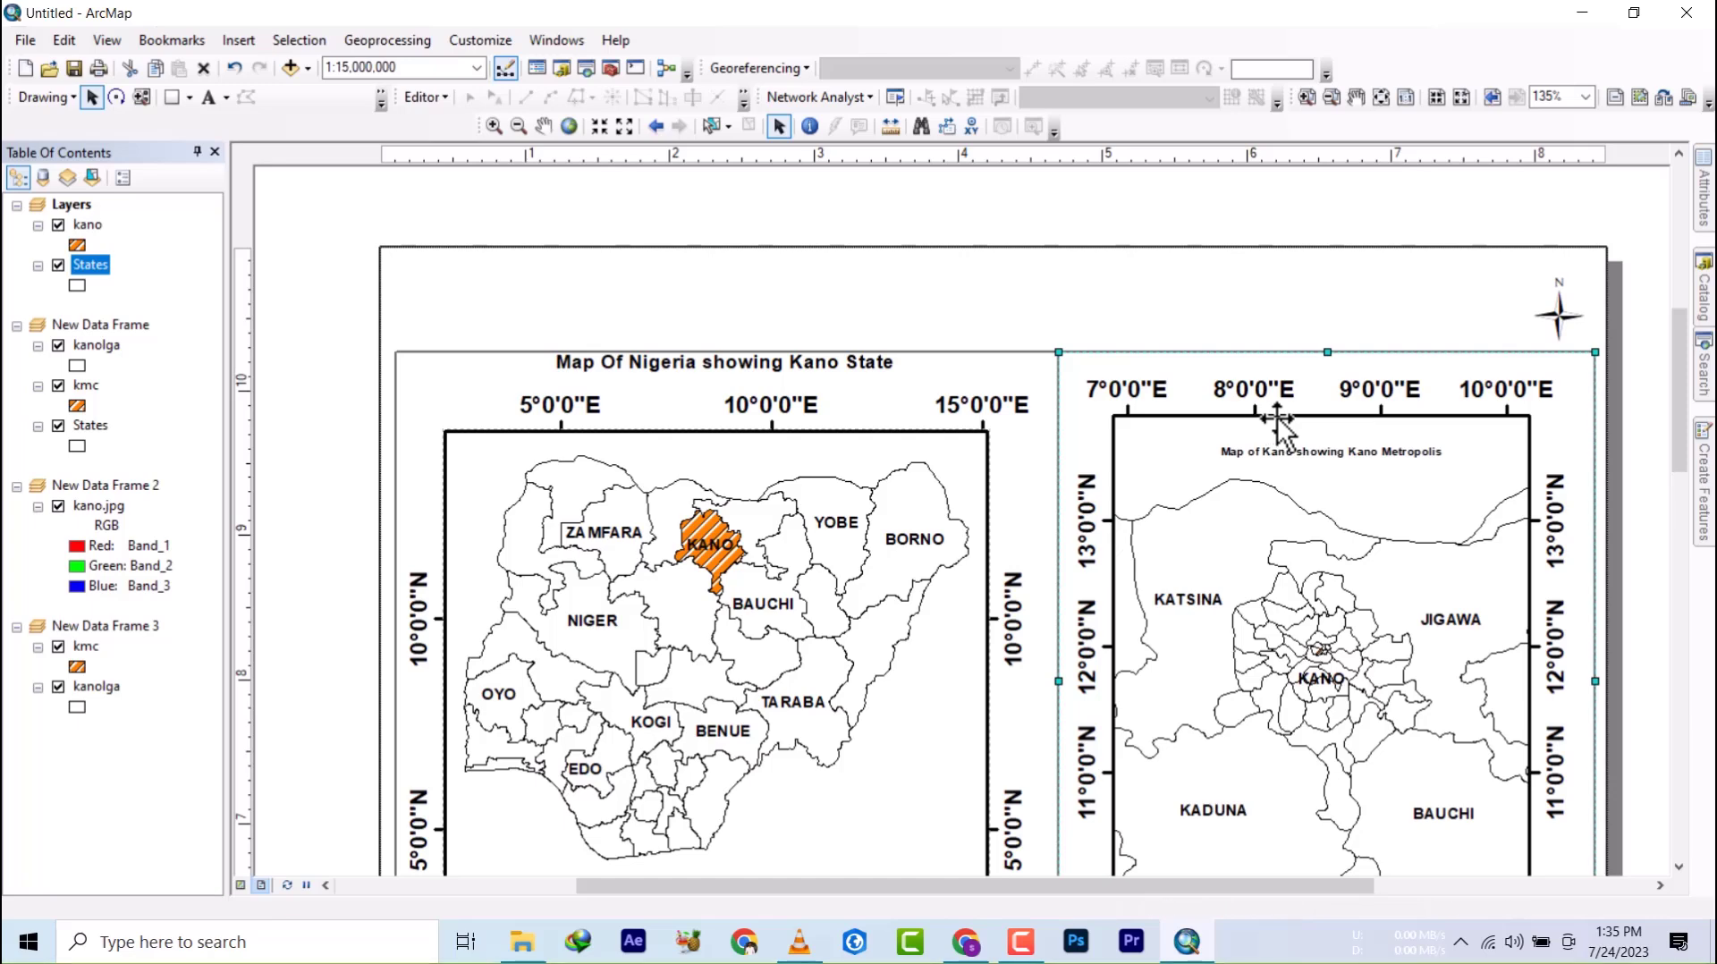
{"action": "left_click", "coordinate": [1374, 427]}
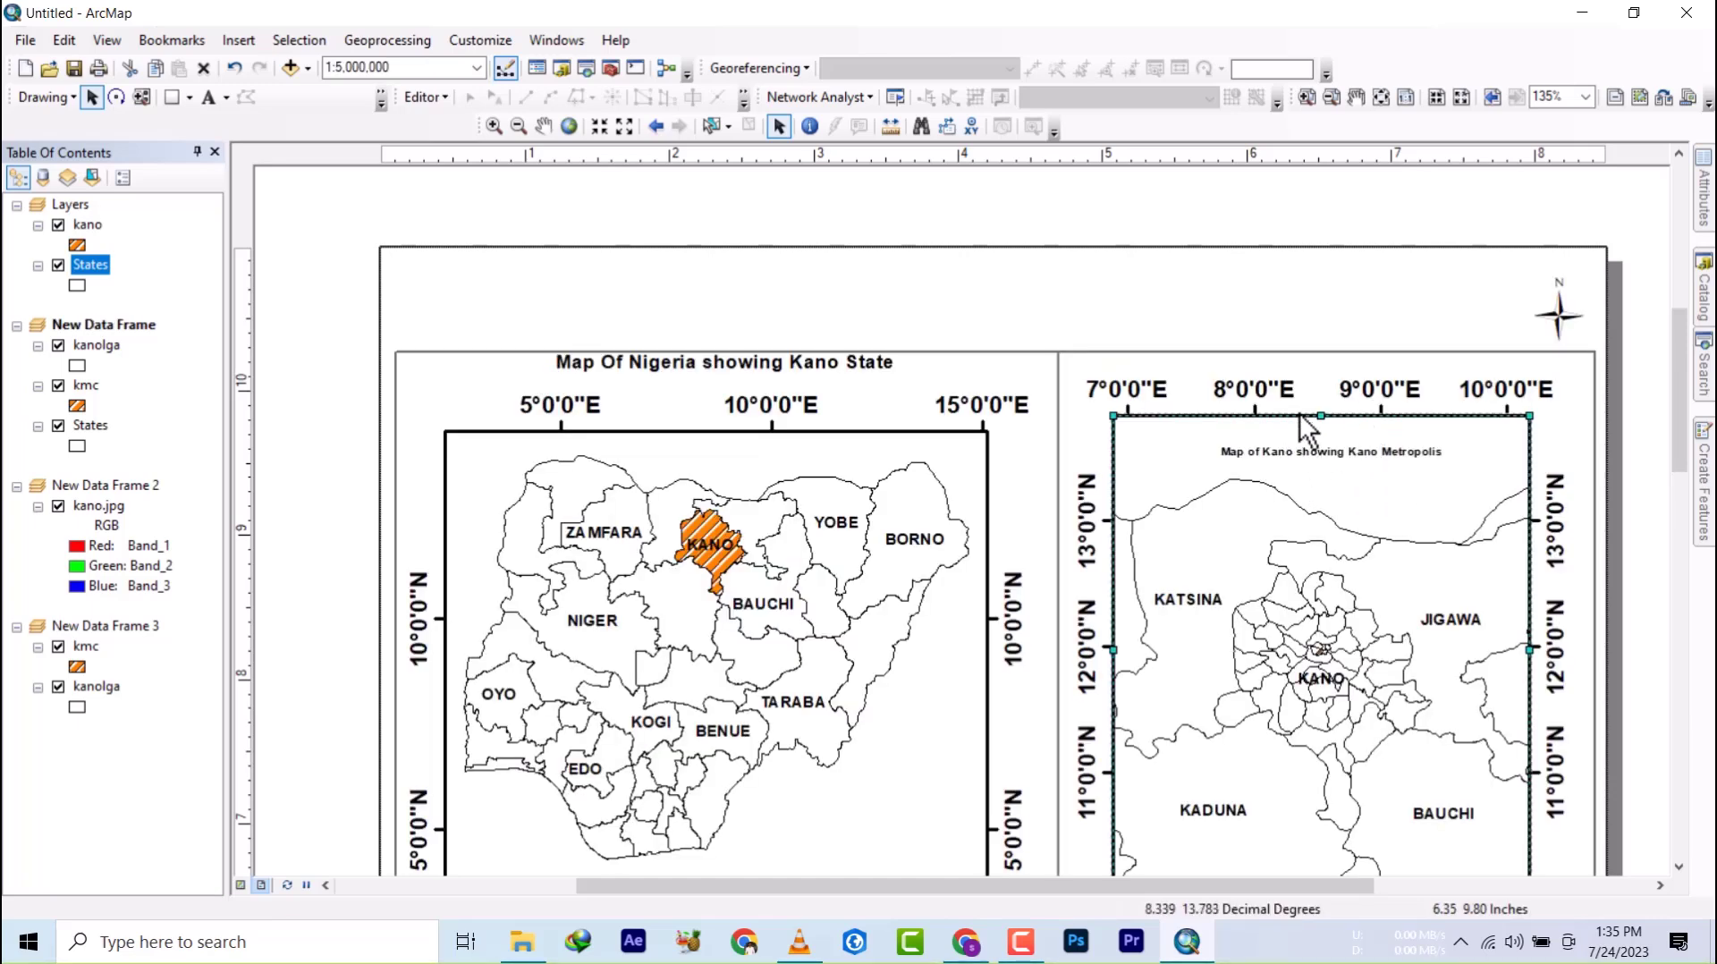
{"action": "left_click_drag", "start_coordinate": [1321, 414], "coordinate": [1322, 430]}
{"action": "scroll", "coordinate": [900, 313], "scroll_direction": "down", "scroll_amount": 1}
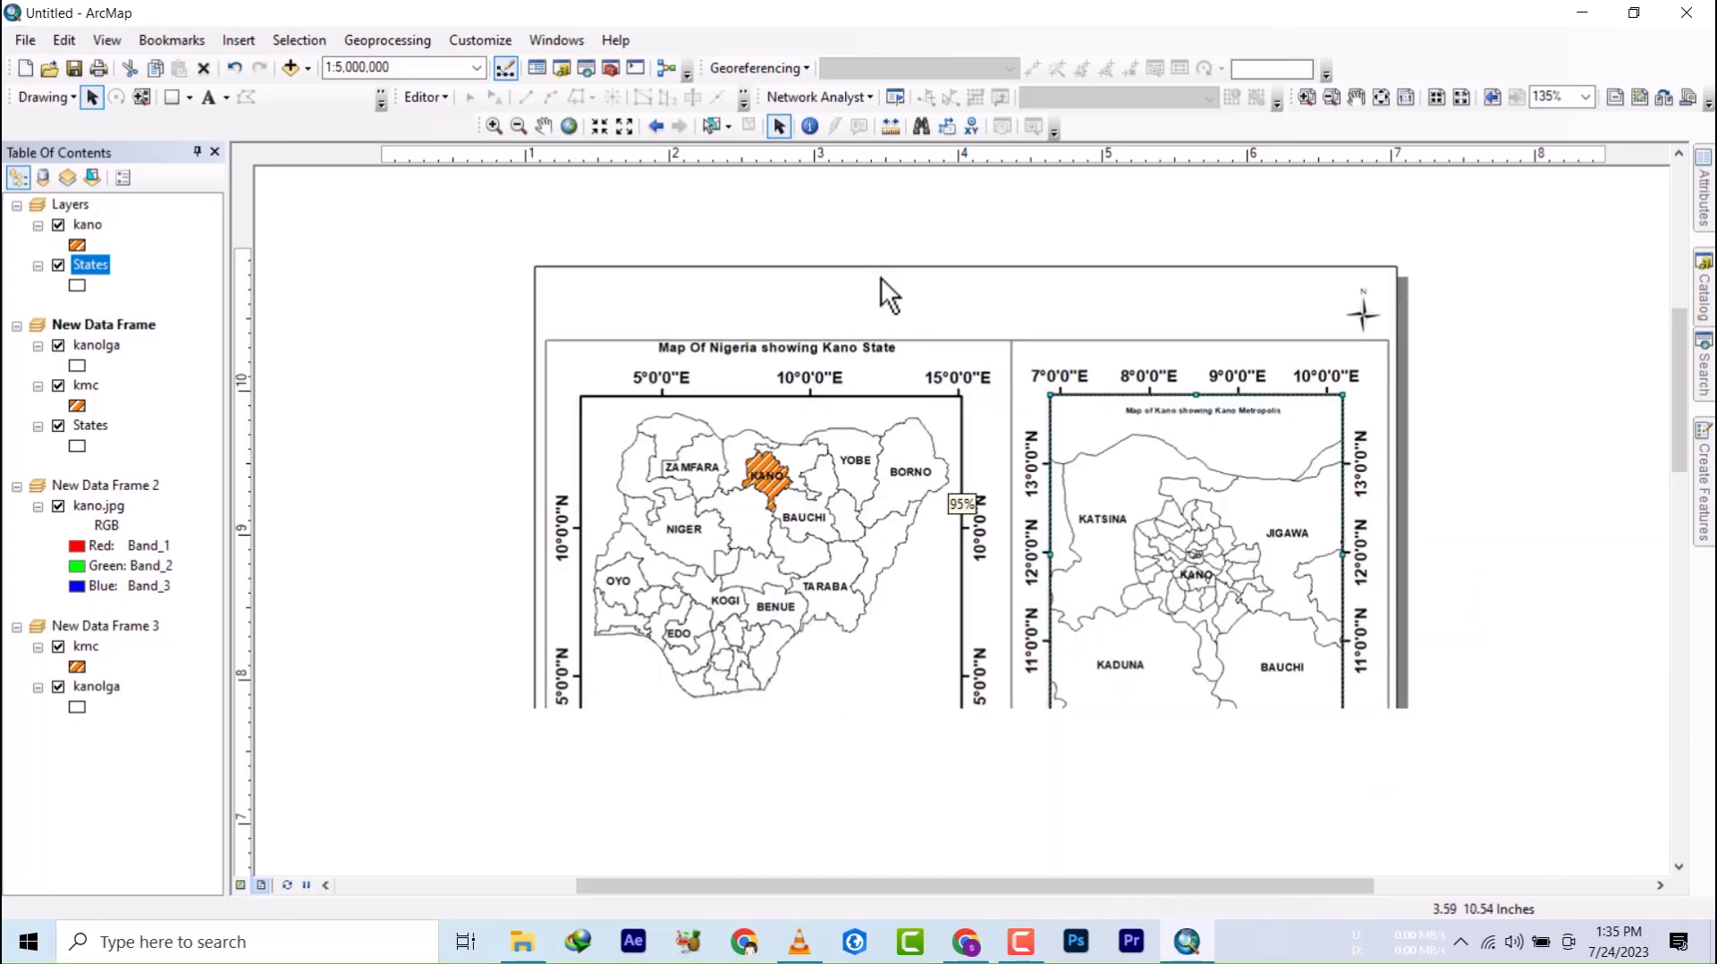
- Raise the lower edge of the Metropolis map's outer frame slightly, level with the satellite image's outer frame
{"action": "left_click_drag", "start_coordinate": [912, 499], "coordinate": [810, 373]}
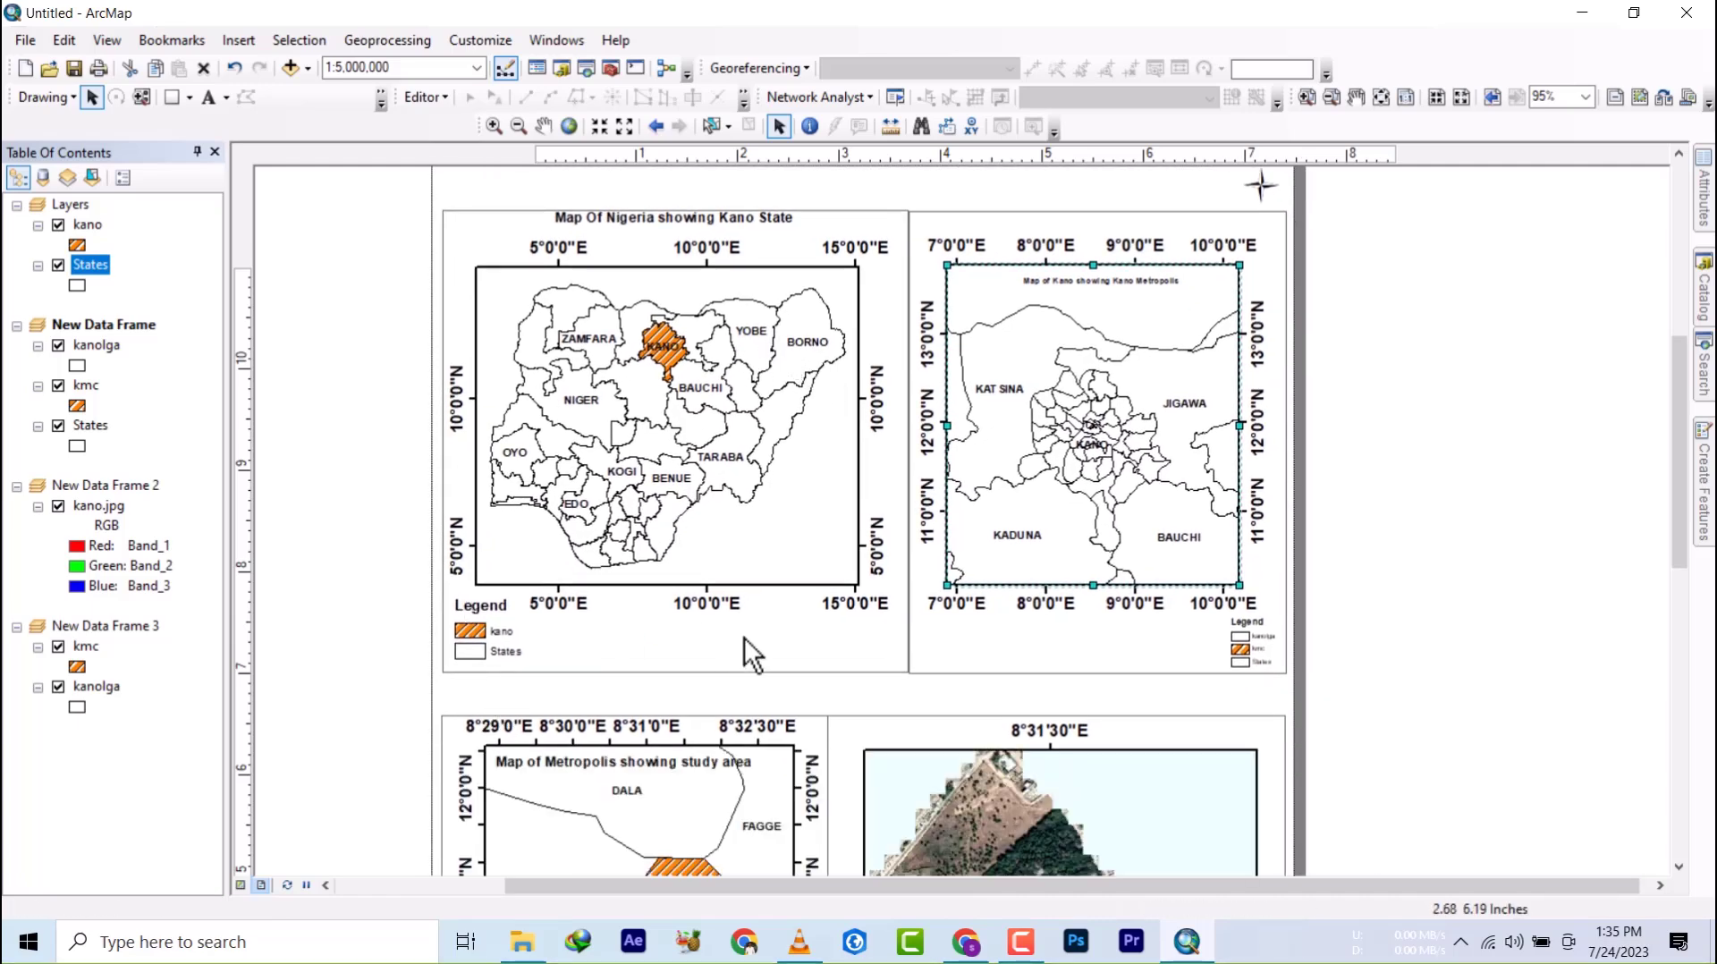
{"action": "scroll", "coordinate": [791, 537], "scroll_direction": "down", "scroll_amount": 2}
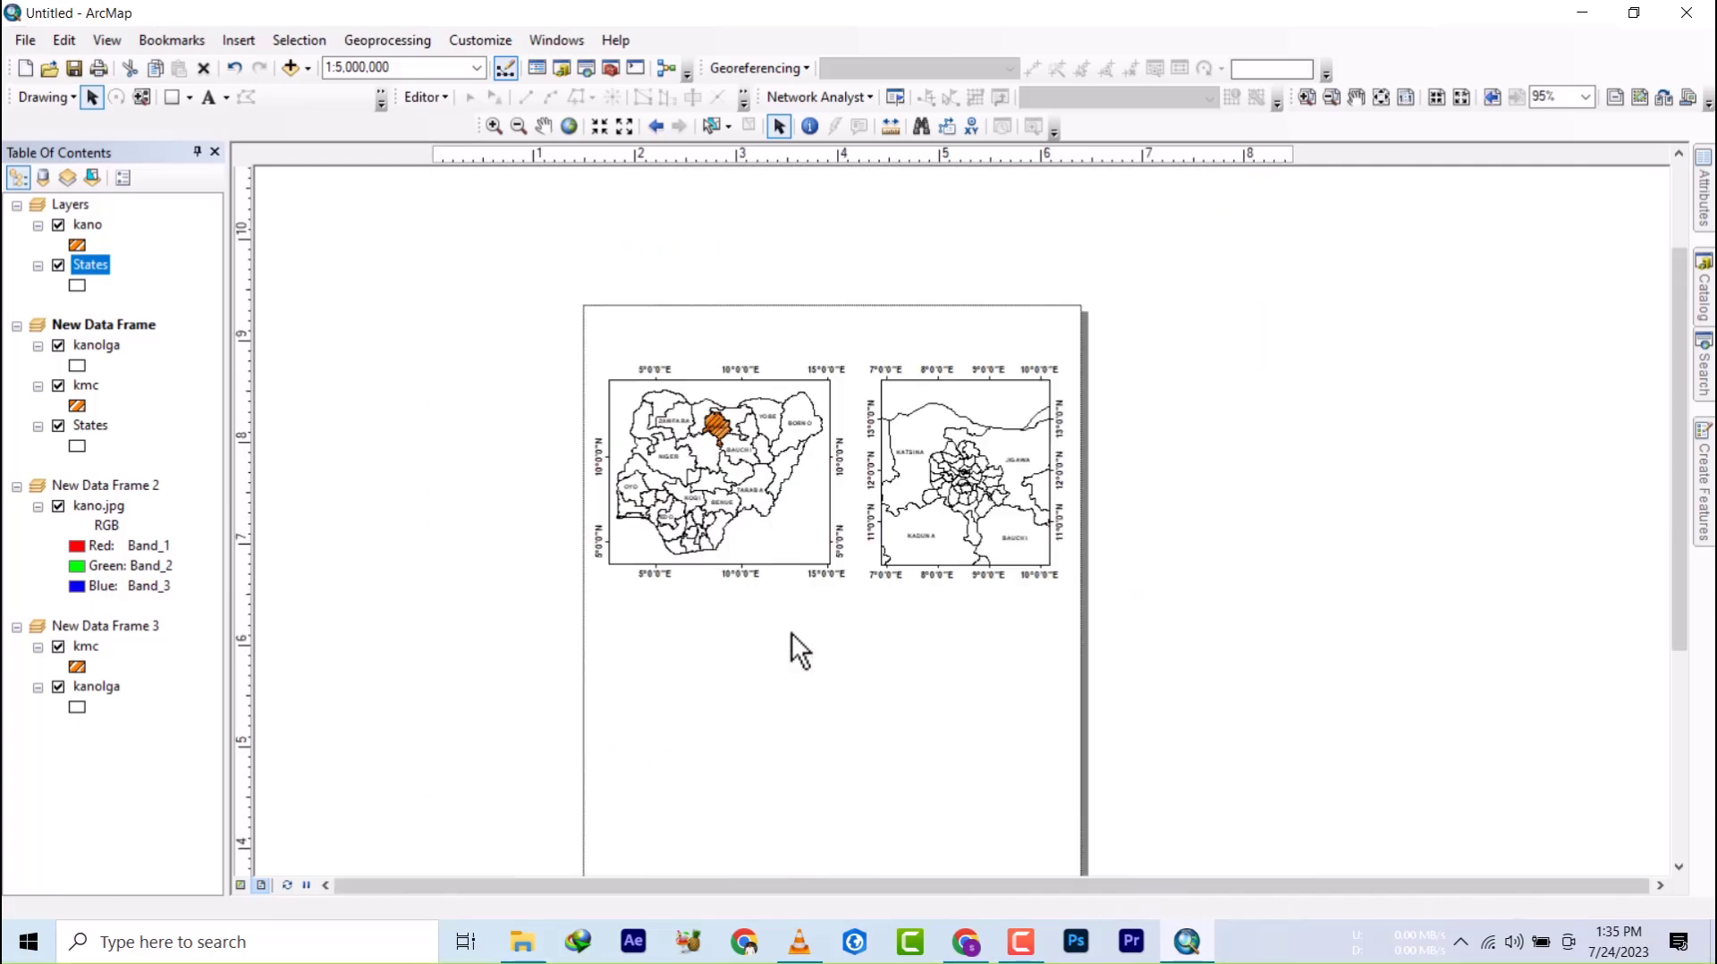
{"action": "left_click_drag", "start_coordinate": [794, 668], "coordinate": [785, 573]}
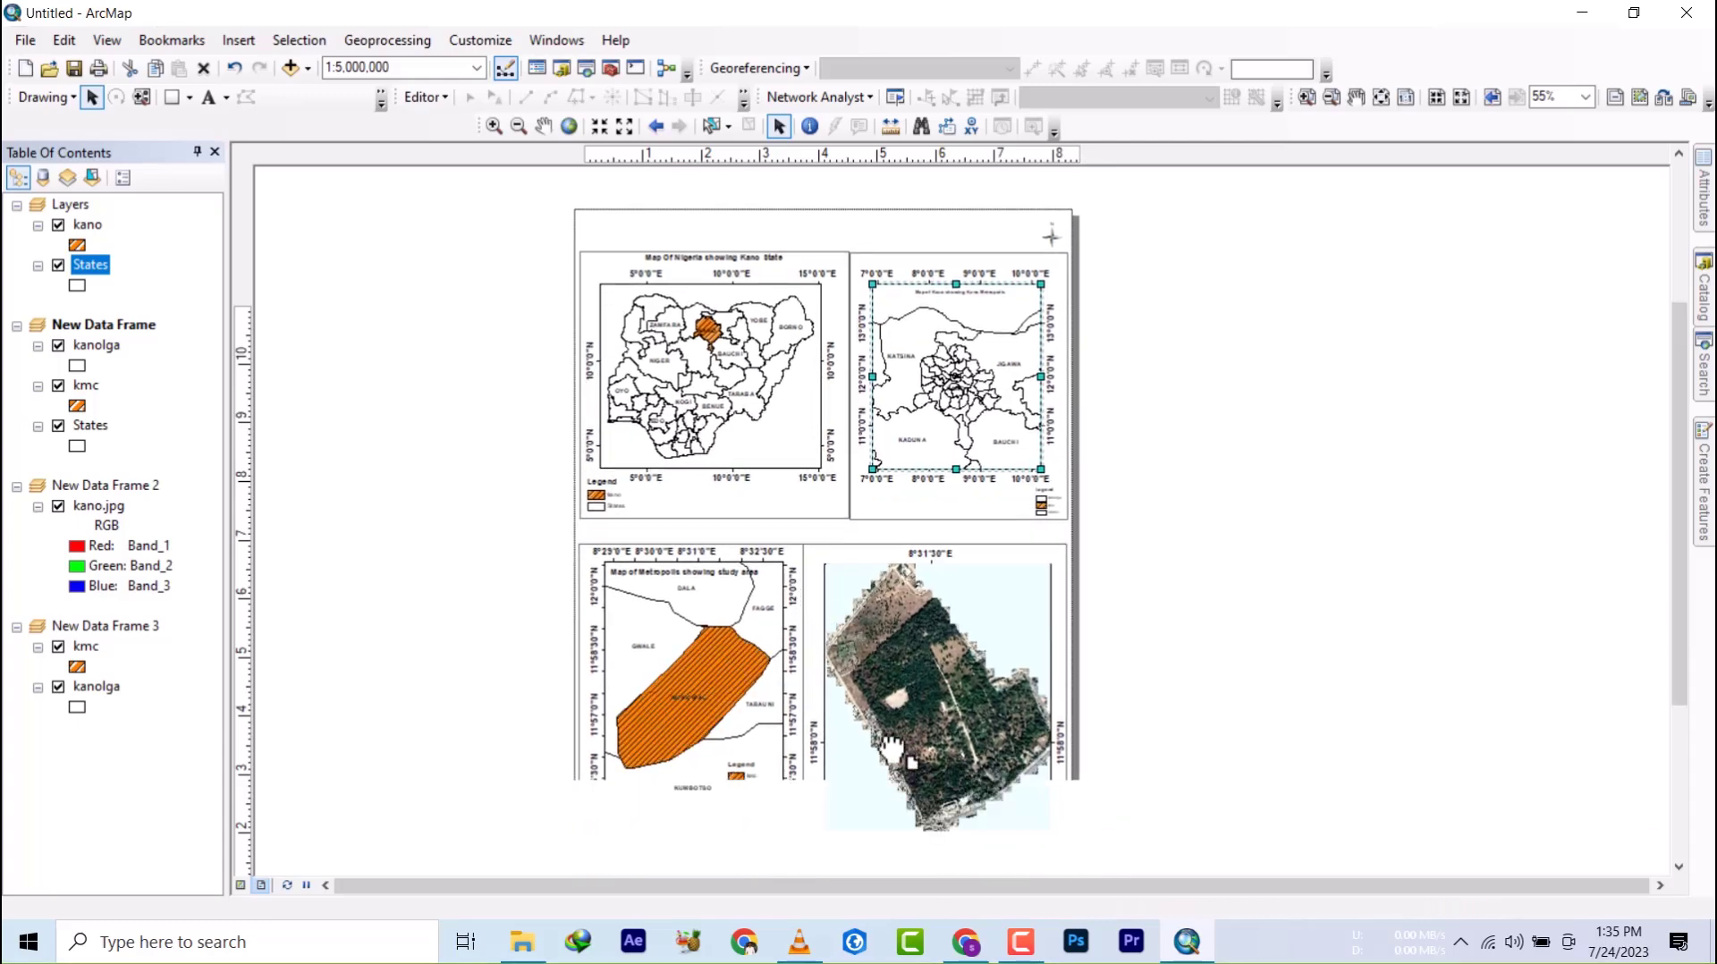
{"action": "left_click_drag", "start_coordinate": [855, 720], "coordinate": [823, 608]}
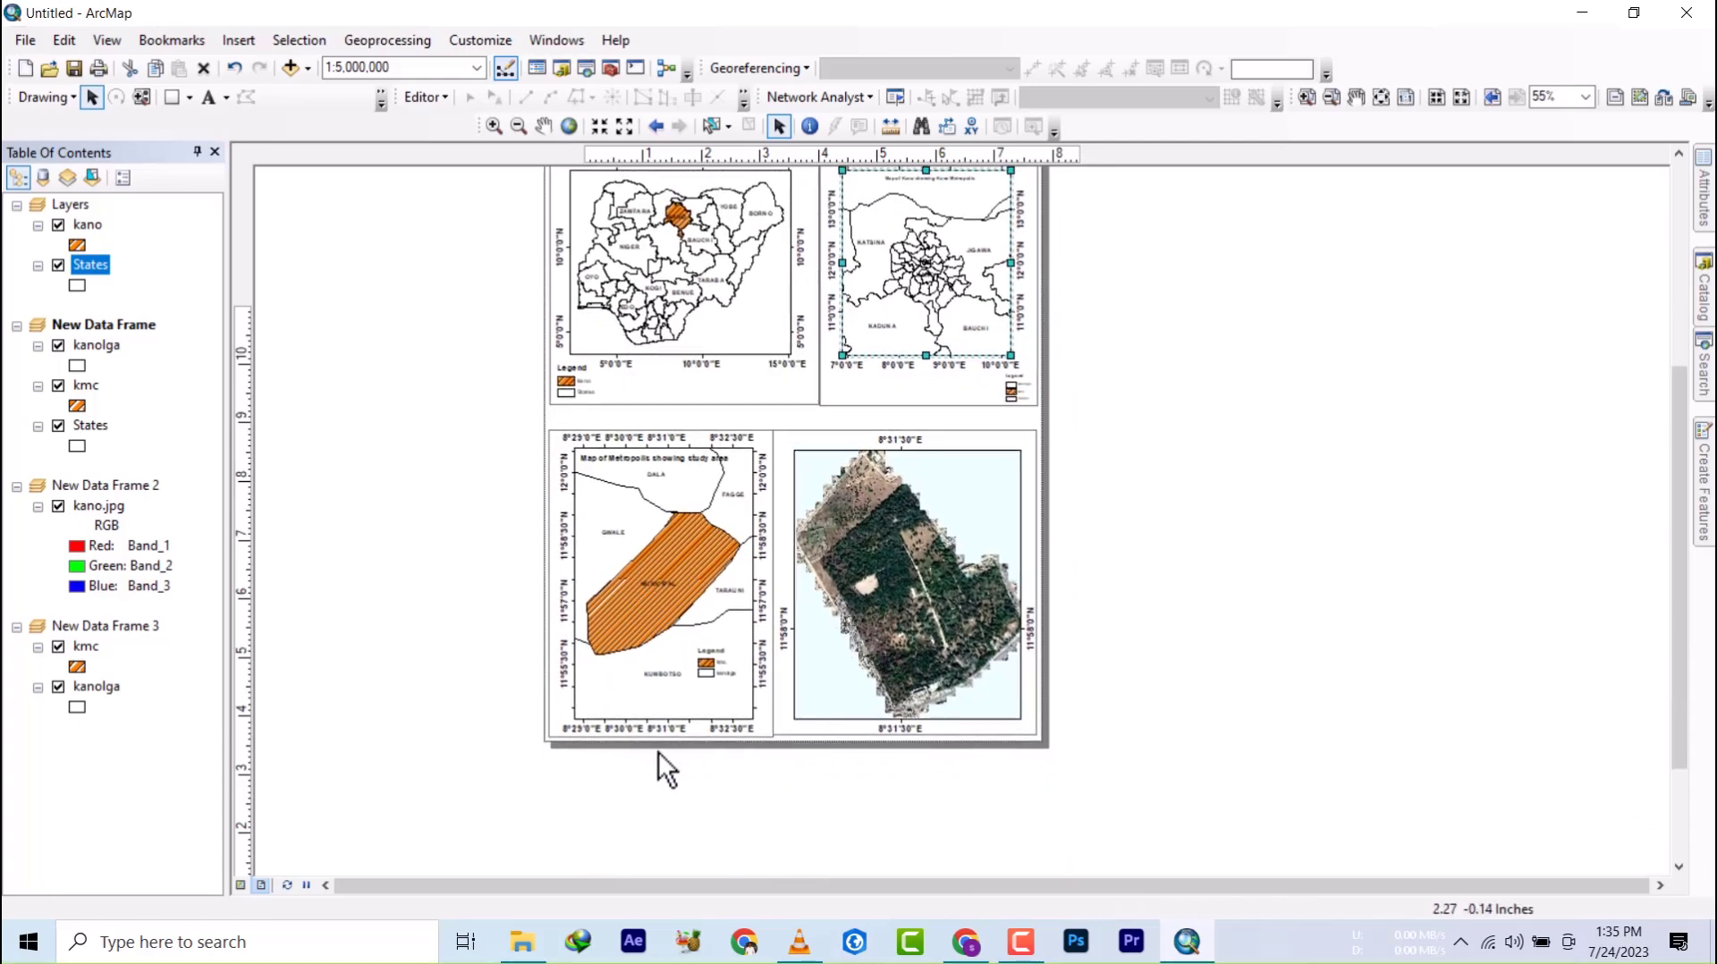
{"action": "scroll", "coordinate": [633, 748], "scroll_direction": "down", "scroll_amount": 5}
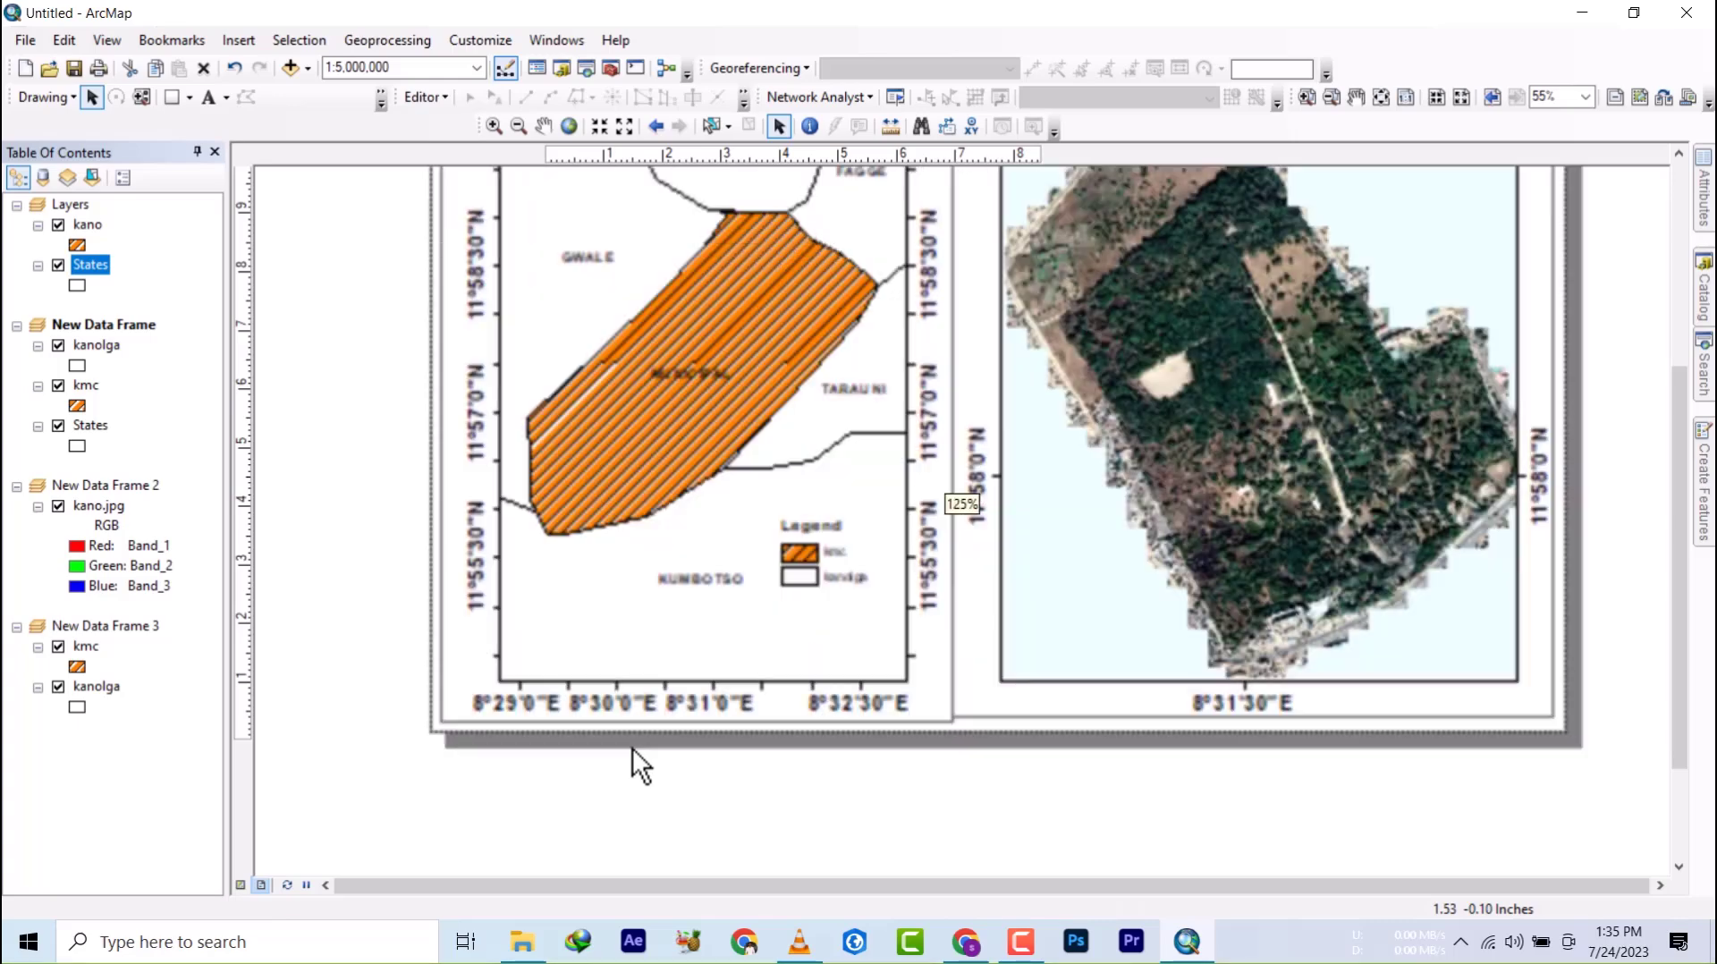
{"action": "left_click", "coordinate": [605, 724]}
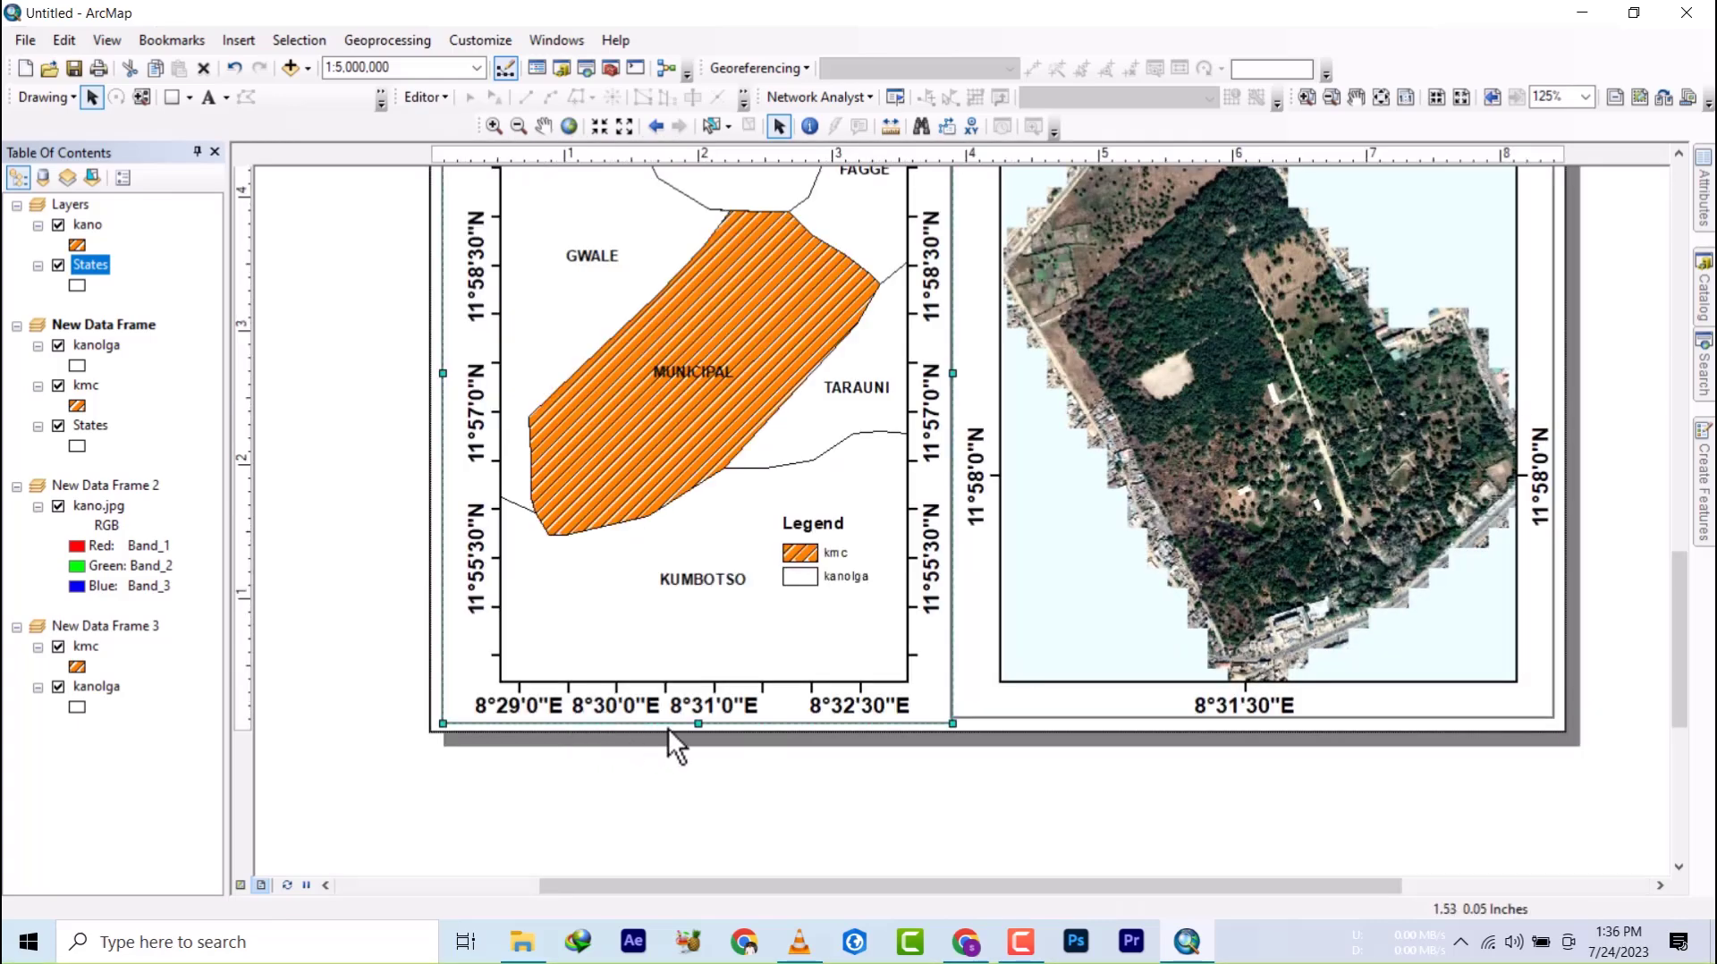
{"action": "left_click_drag", "start_coordinate": [698, 723], "coordinate": [697, 721]}
{"action": "scroll", "coordinate": [700, 793], "scroll_direction": "up", "scroll_amount": 2}
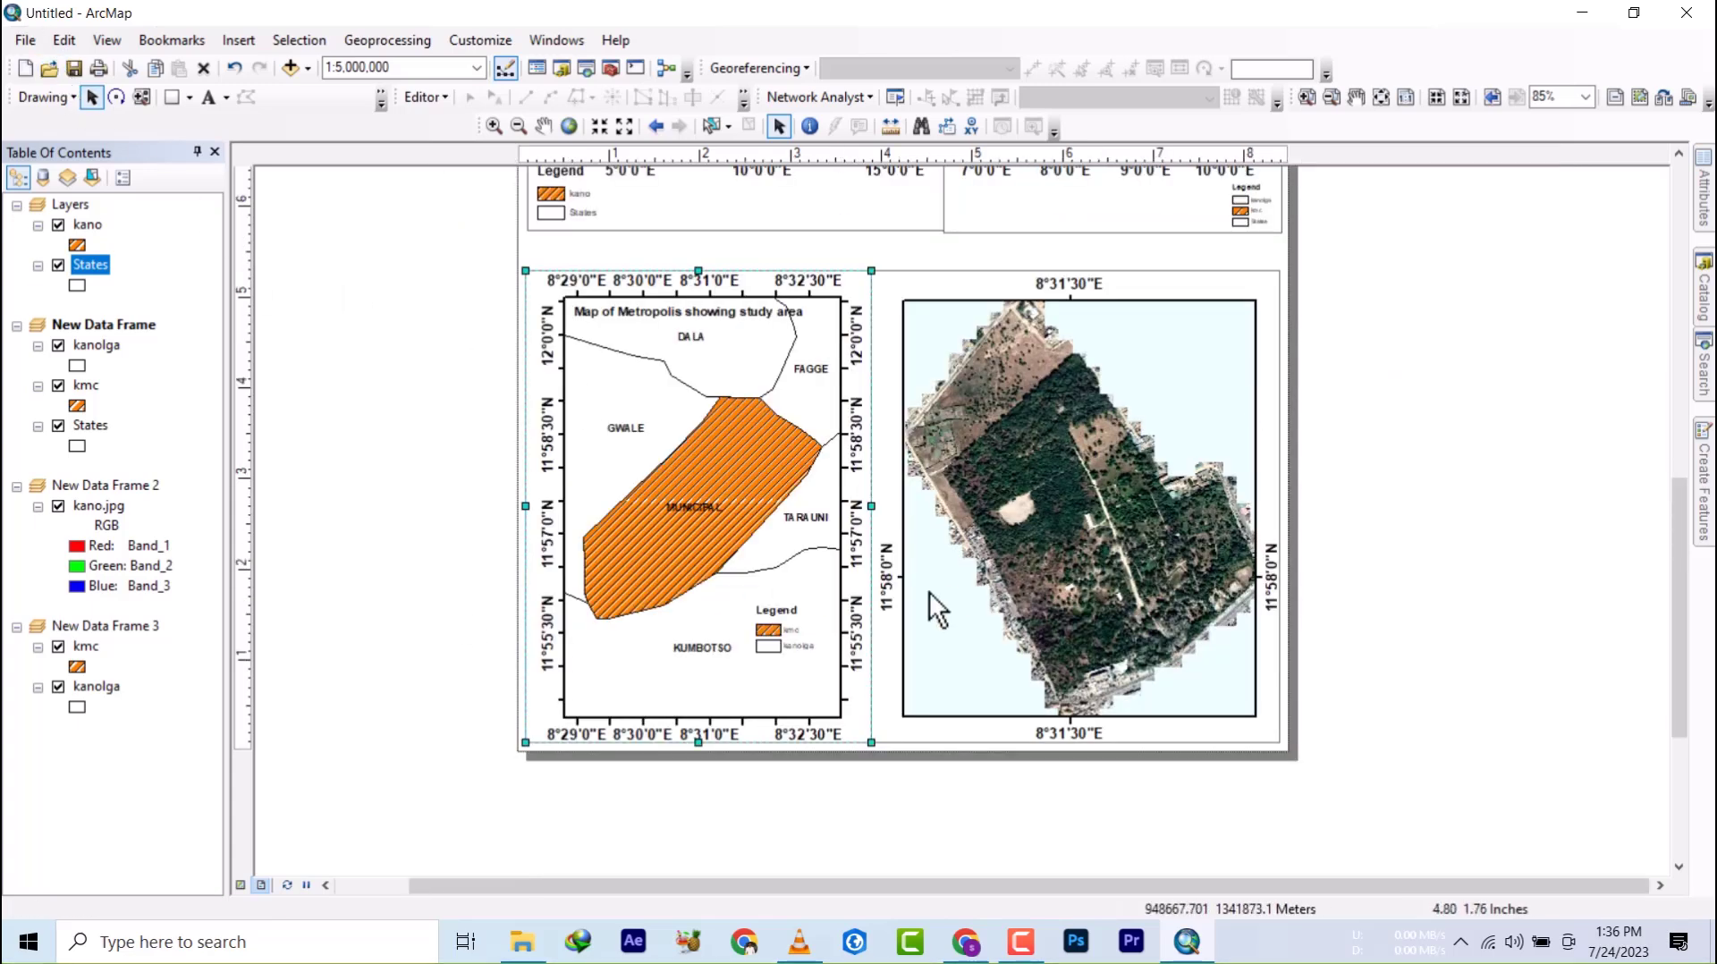
{"action": "scroll", "coordinate": [912, 572], "scroll_direction": "up", "scroll_amount": 2}
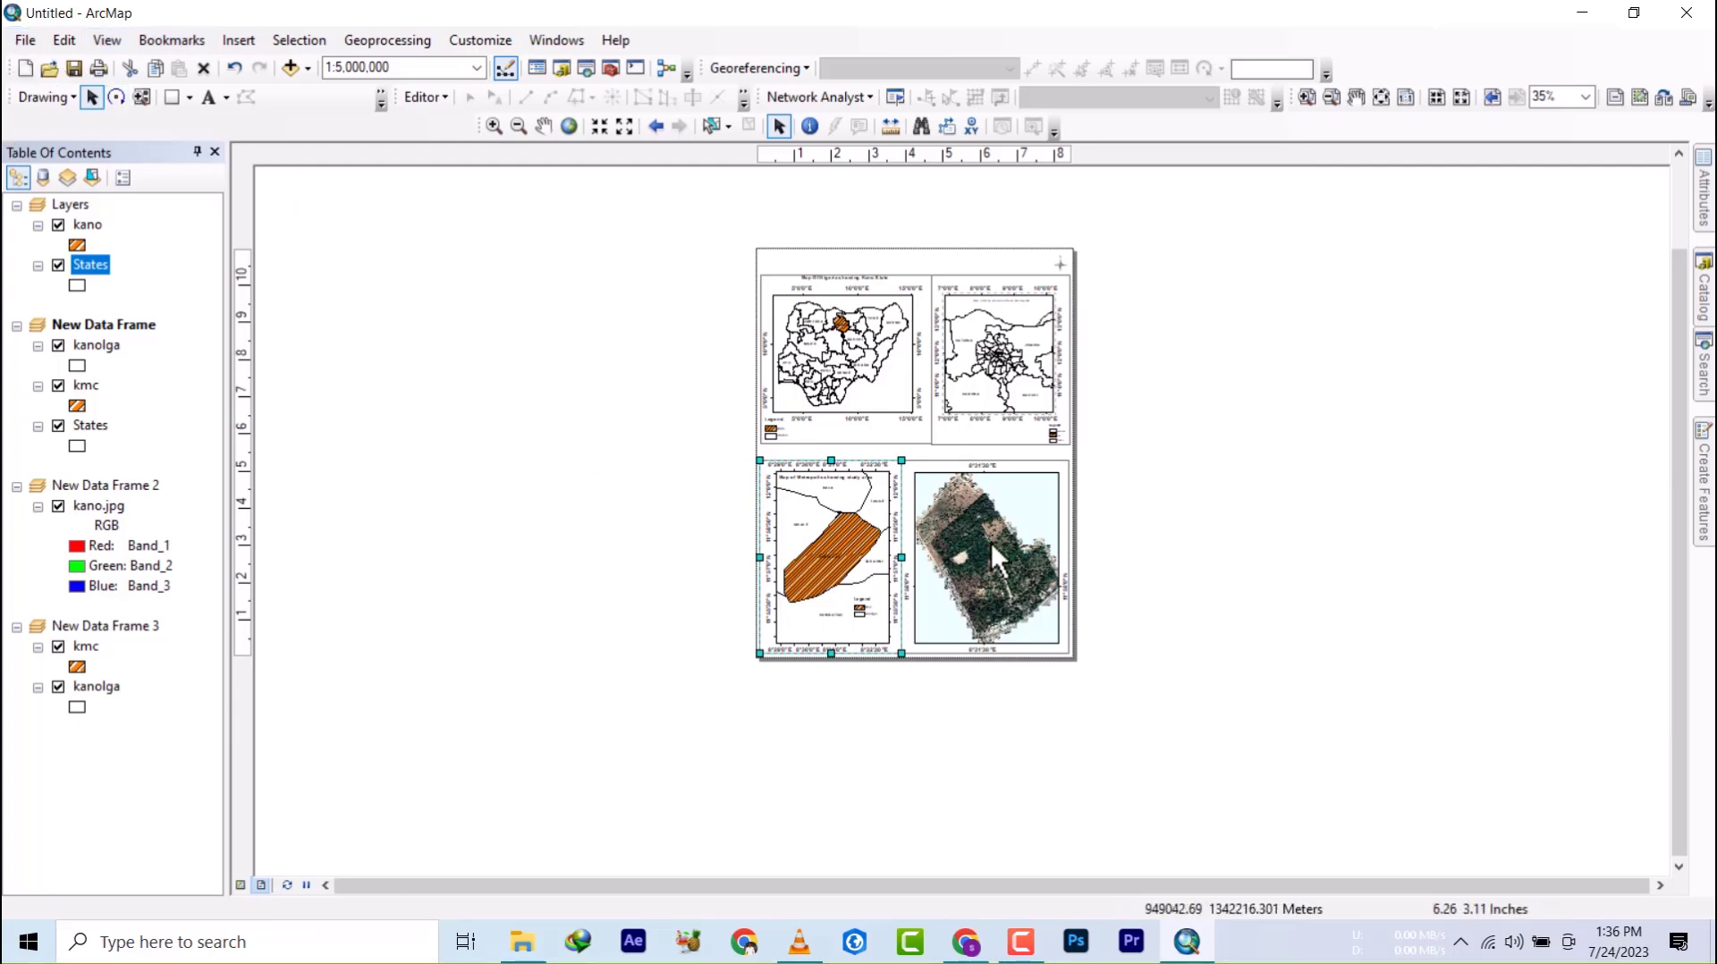
{"action": "scroll", "coordinate": [1077, 381], "scroll_direction": "down", "scroll_amount": 1}
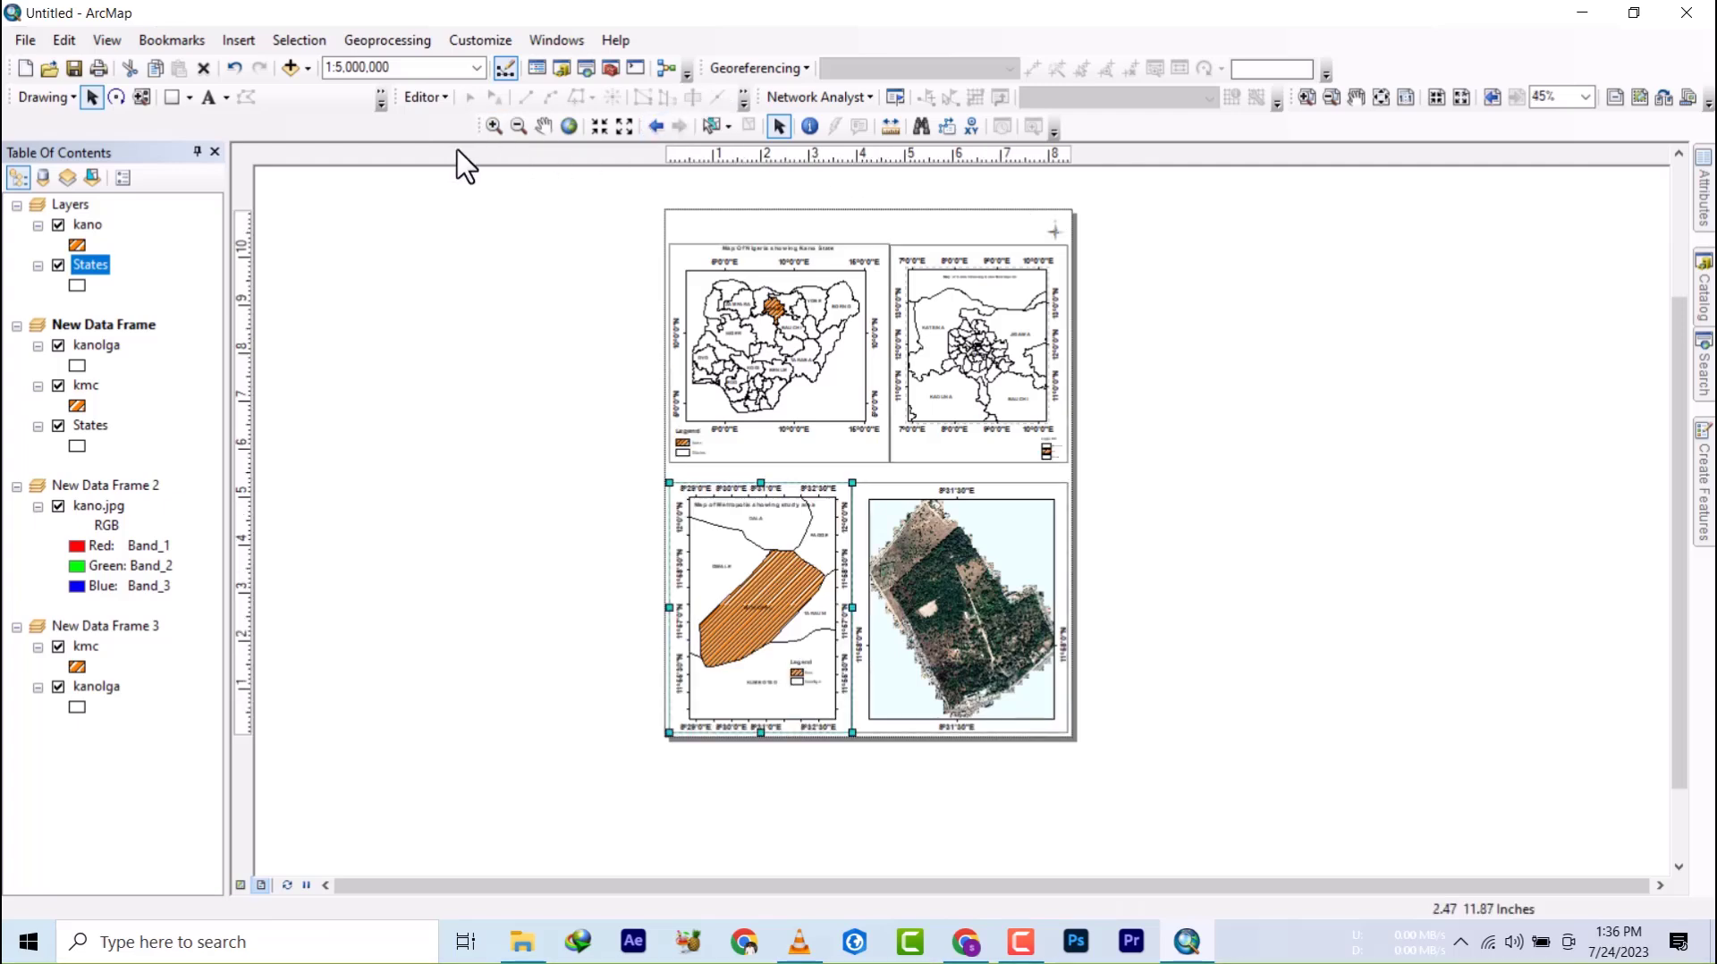
- Draw a rectangle about 8.31 by 10.1 inches around all four data frames and remove its fill color
{"action": "left_click", "coordinate": [173, 98]}
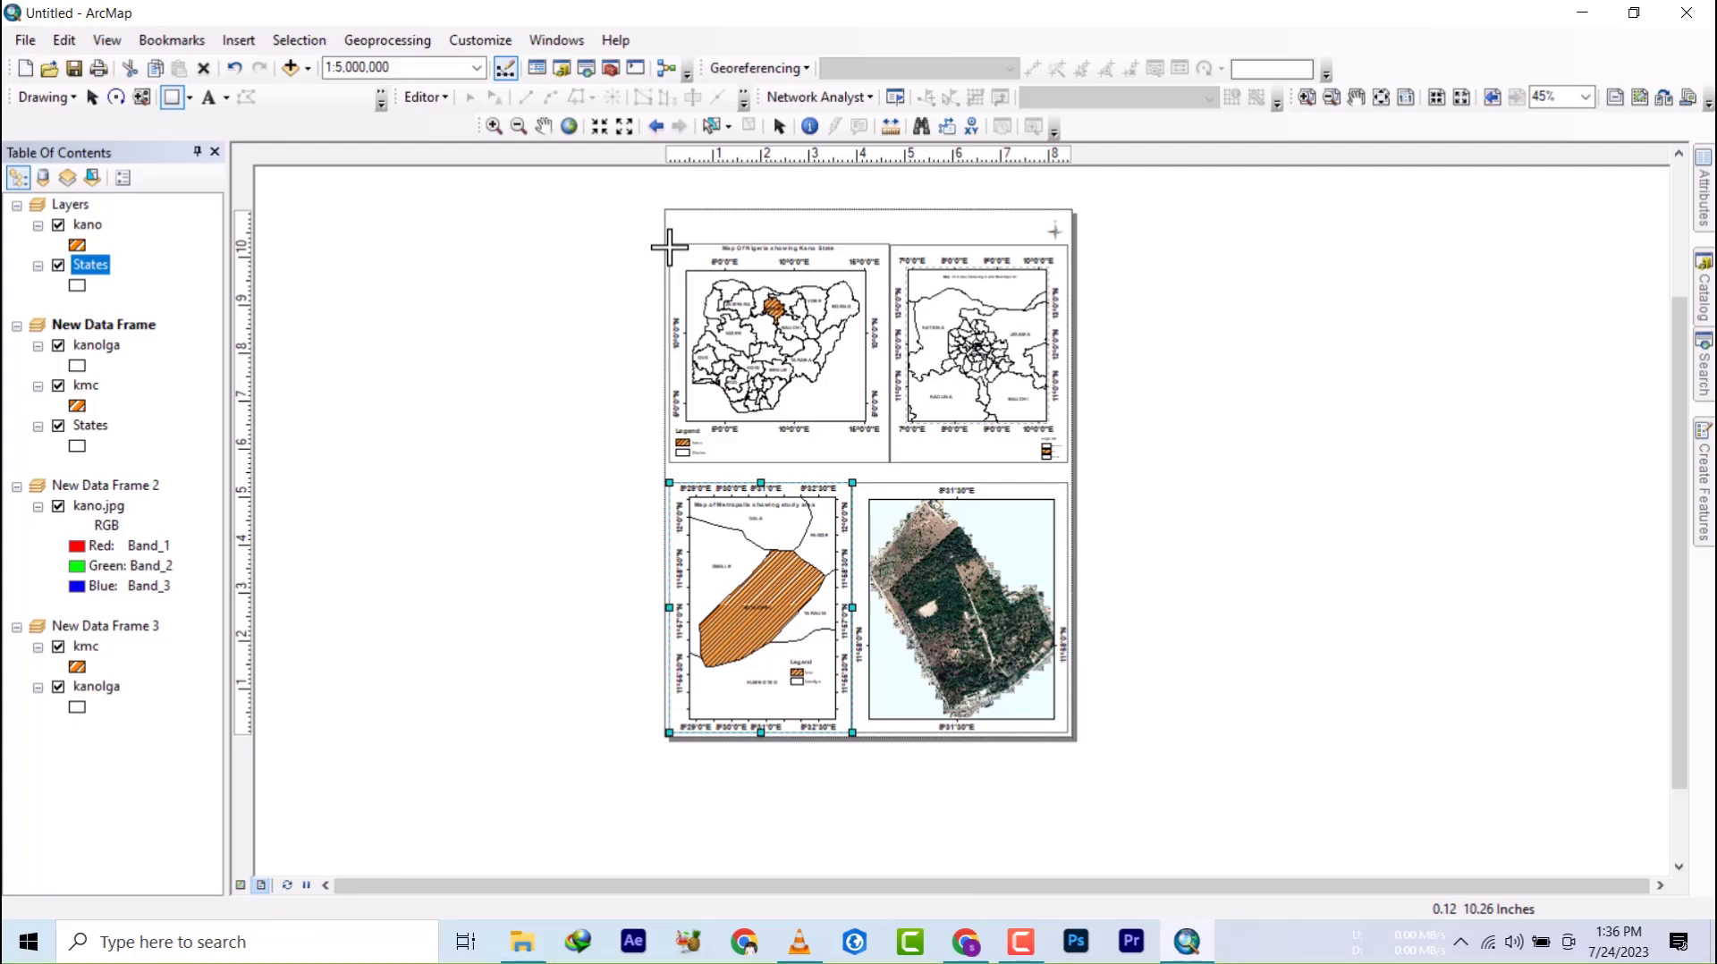
{"action": "mouse_move", "coordinate": [669, 245]}
{"action": "left_mouse_down"}
{"action": "mouse_move", "coordinate": [718, 267]}
{"action": "mouse_move", "coordinate": [794, 740]}
{"action": "mouse_move", "coordinate": [1069, 732]}
{"action": "left_mouse_up"}
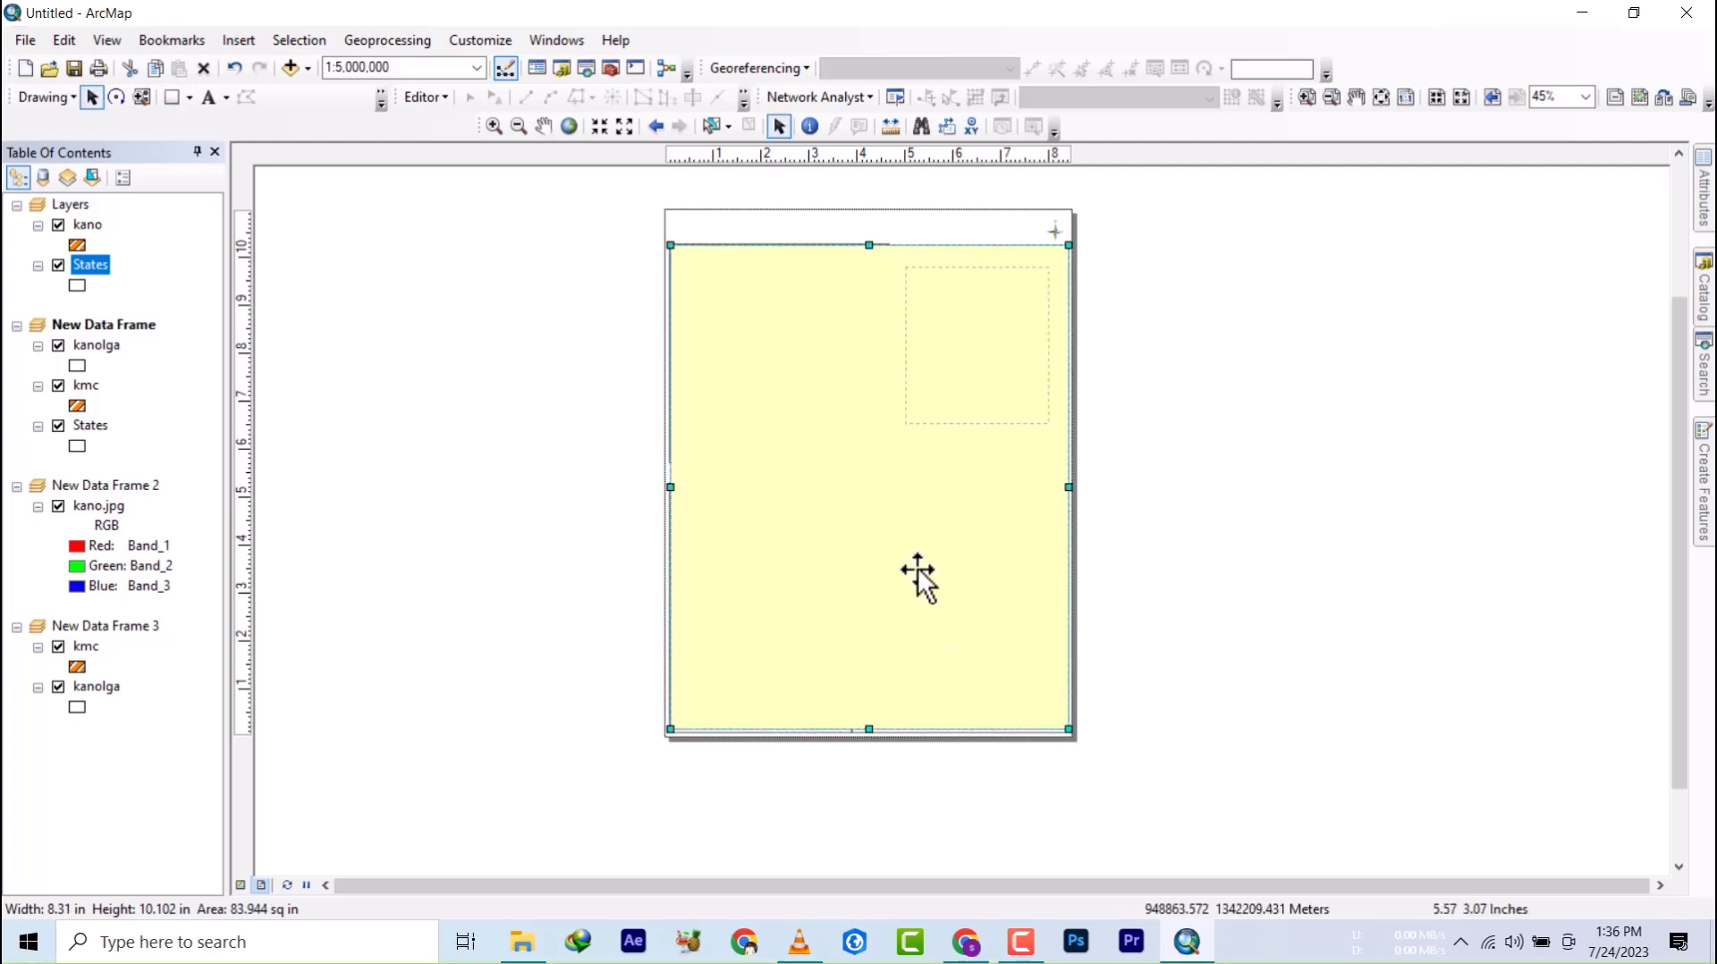
{"action": "right_click", "coordinate": [904, 545]}
{"action": "left_click", "coordinate": [981, 539]}
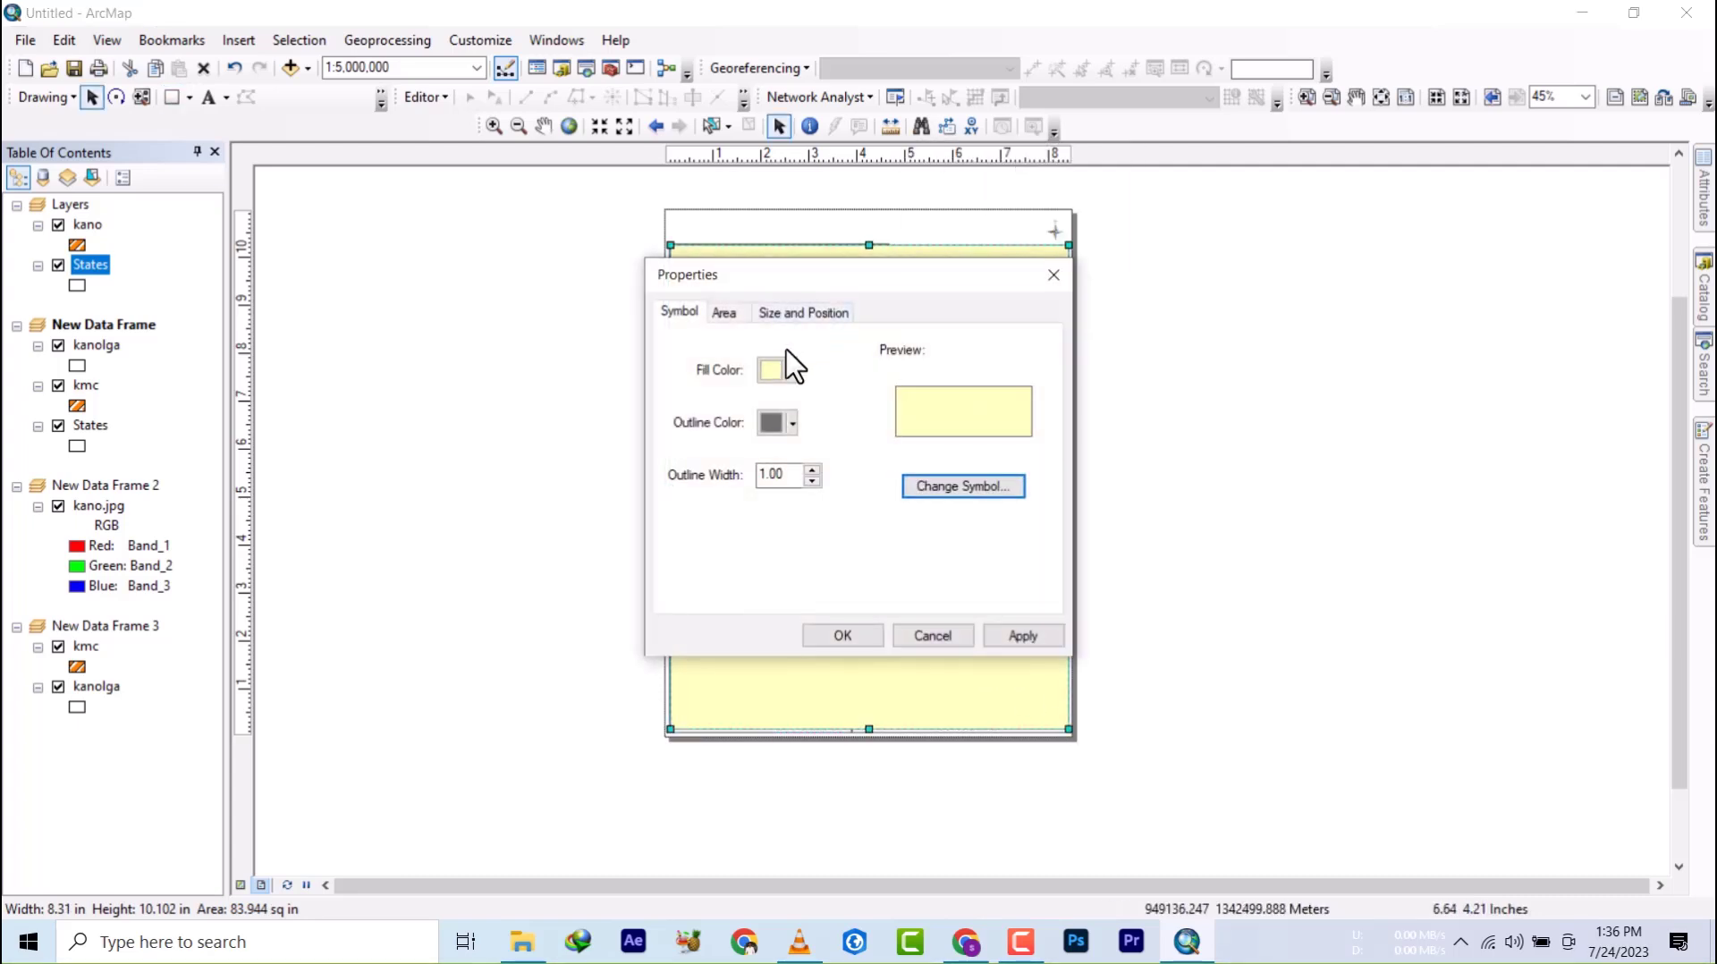
{"action": "left_click", "coordinate": [790, 370]}
{"action": "left_click", "coordinate": [739, 399]}
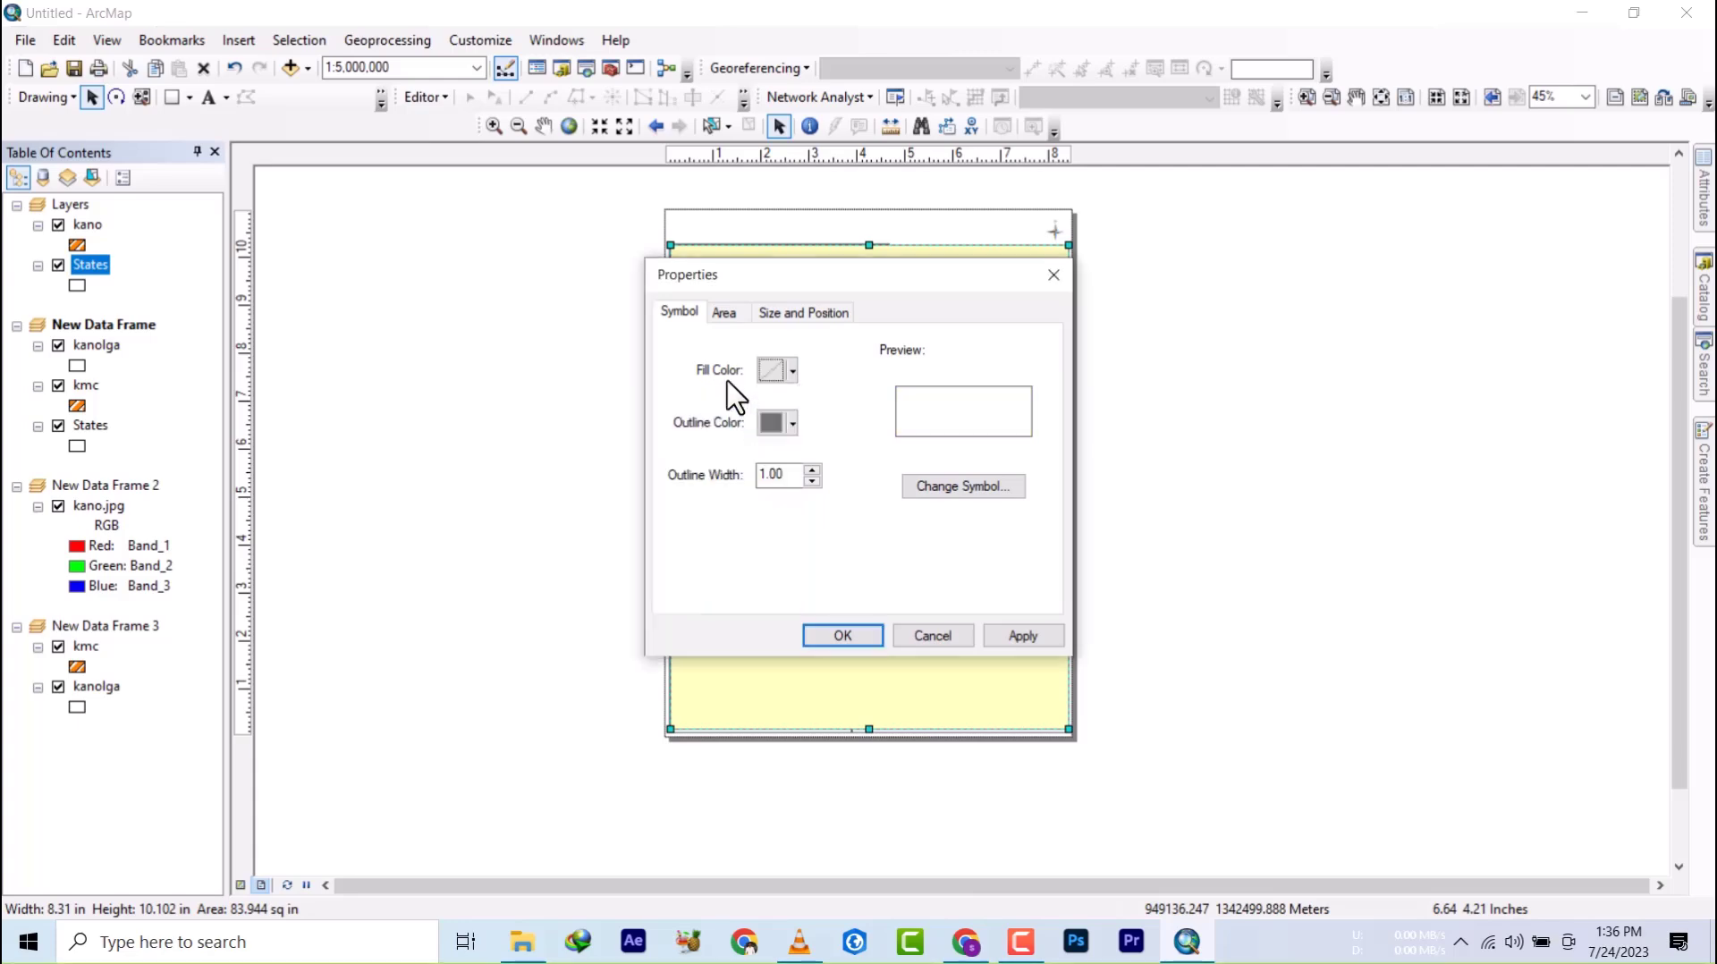
{"action": "left_click", "coordinate": [842, 633]}
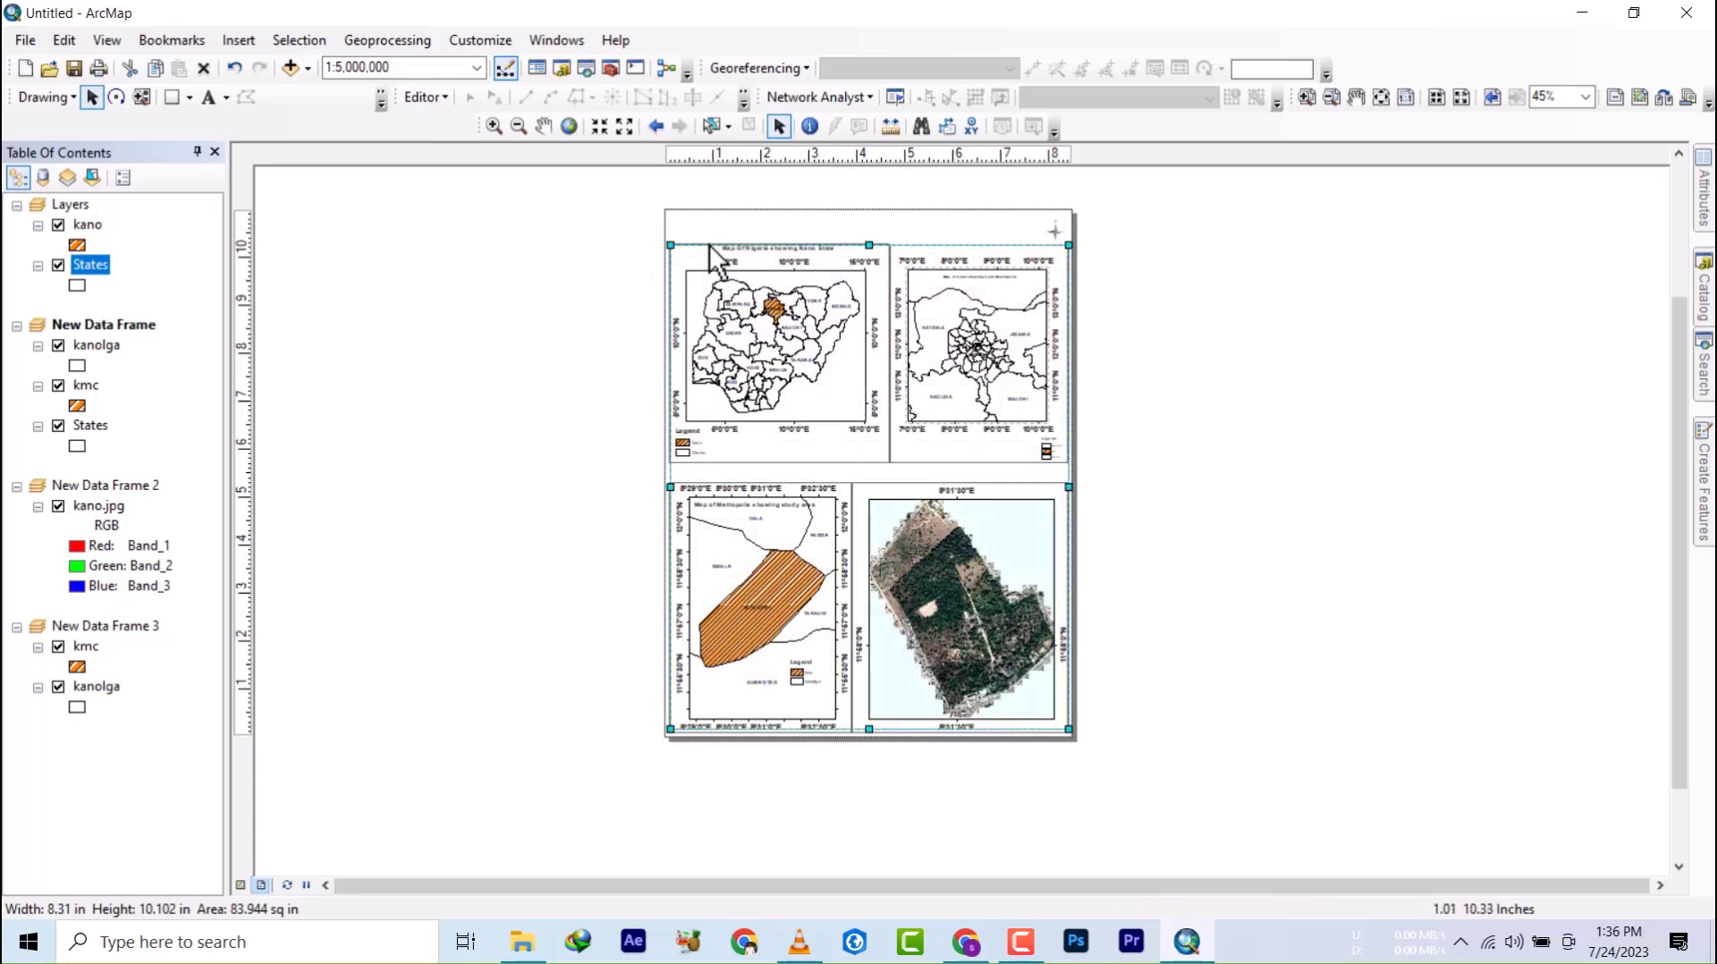
- Widen the satellite image's outer frame slightly so its right edge meets the enclosing rectangle
{"action": "scroll", "coordinate": [695, 231], "scroll_direction": "up", "scroll_amount": 2}
{"action": "scroll", "coordinate": [626, 259], "scroll_direction": "up", "scroll_amount": 4}
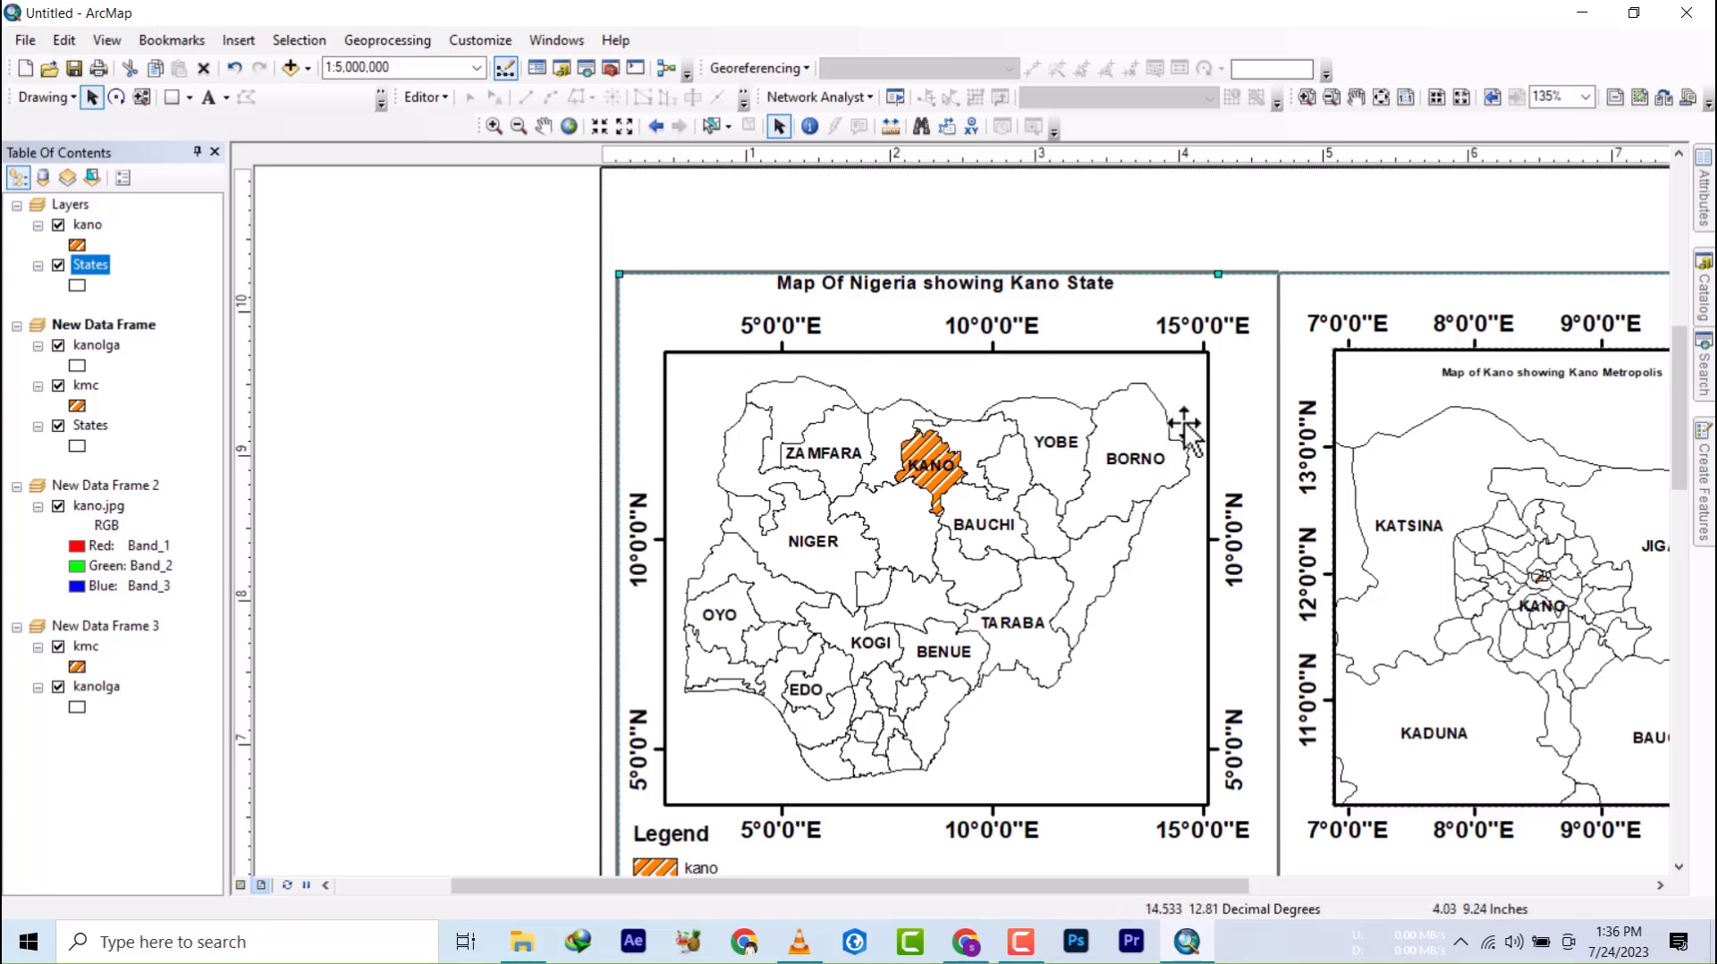
{"action": "left_click_drag", "start_coordinate": [1167, 423], "coordinate": [349, 451]}
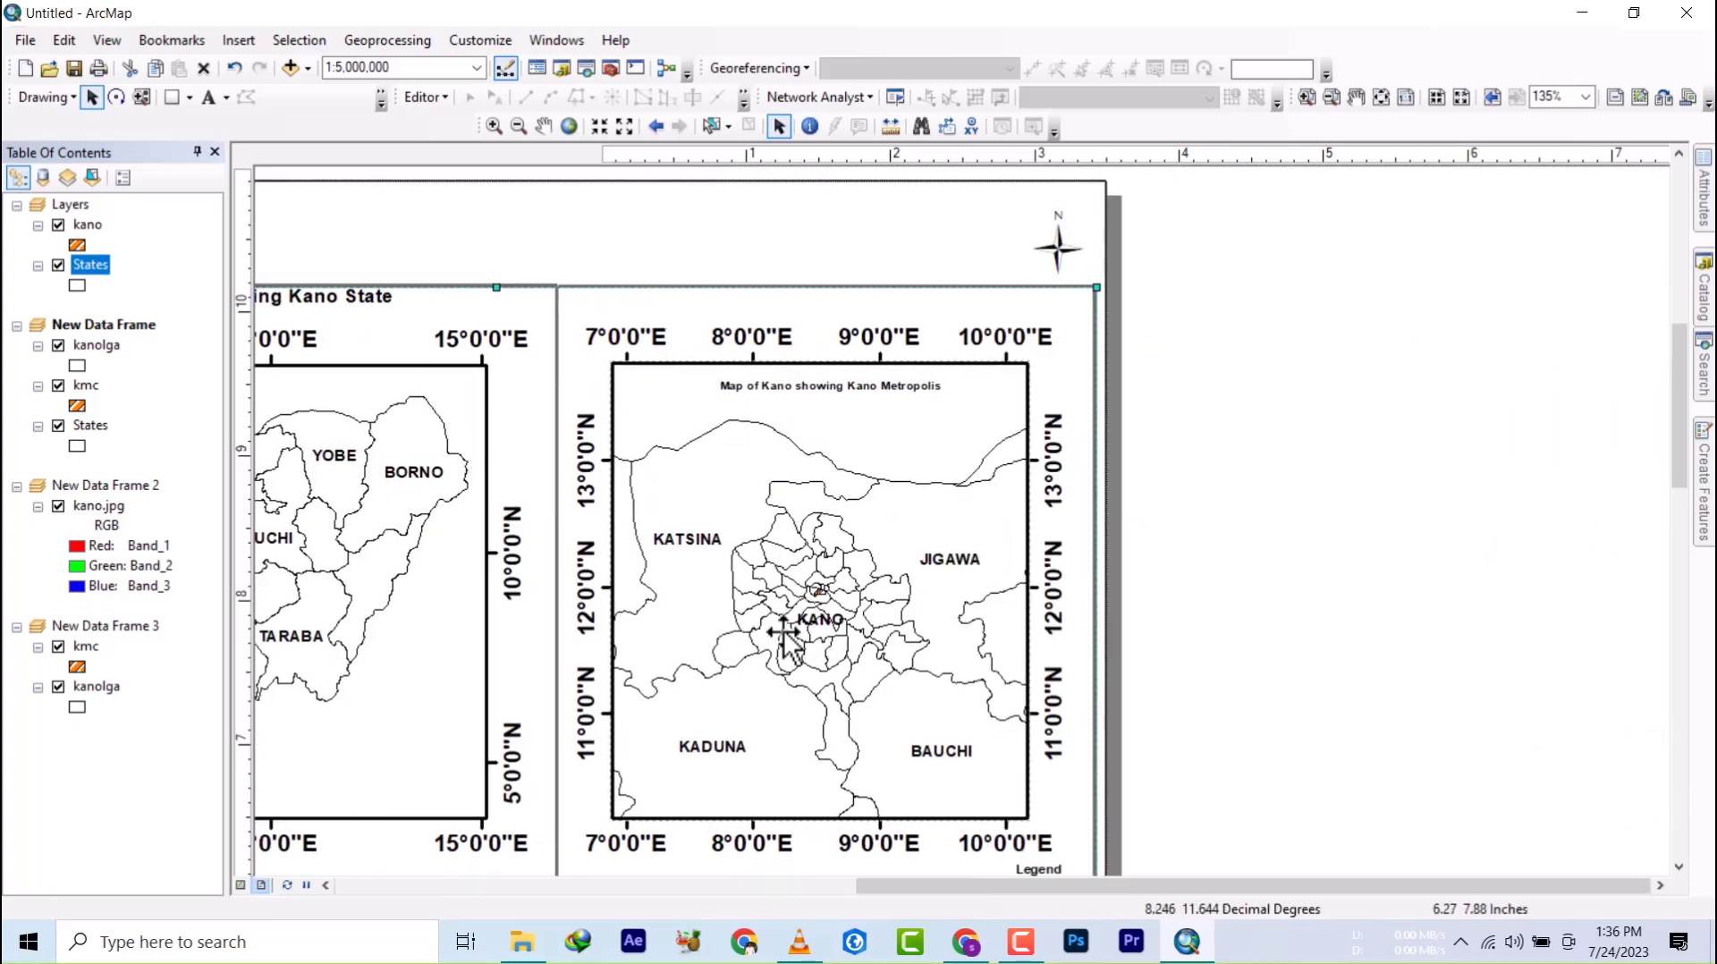
{"action": "left_click_drag", "start_coordinate": [770, 608], "coordinate": [743, 232]}
{"action": "left_click_drag", "start_coordinate": [832, 715], "coordinate": [812, 613]}
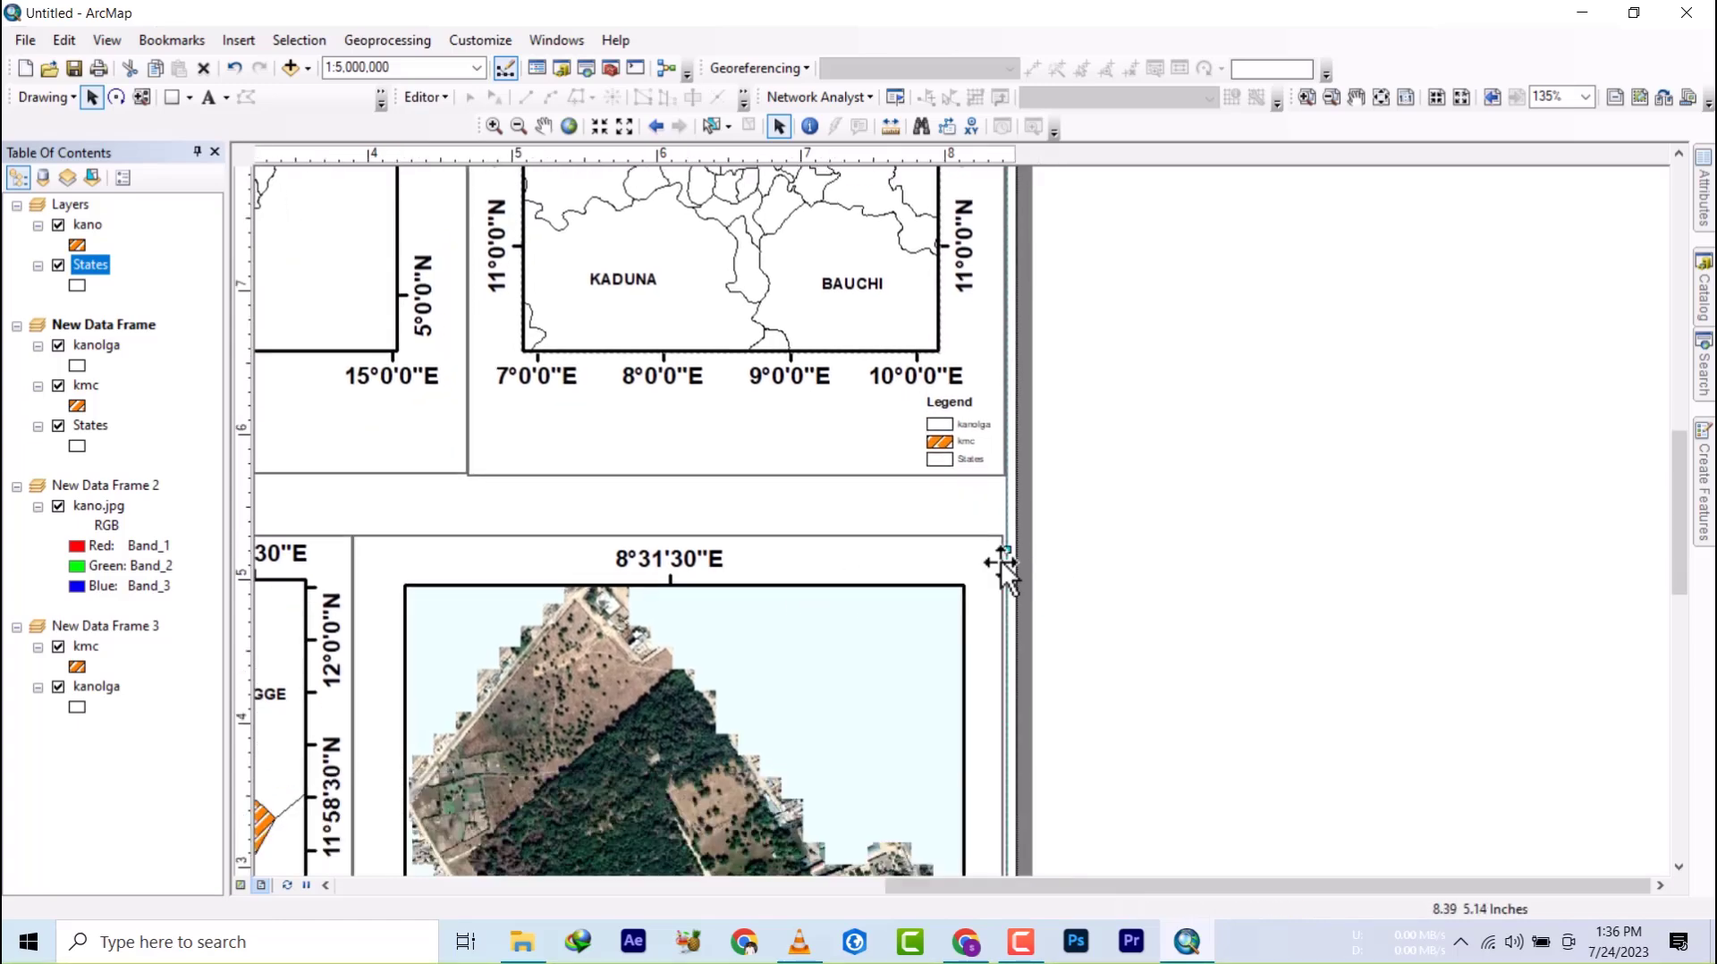
{"action": "left_click", "coordinate": [1001, 605]}
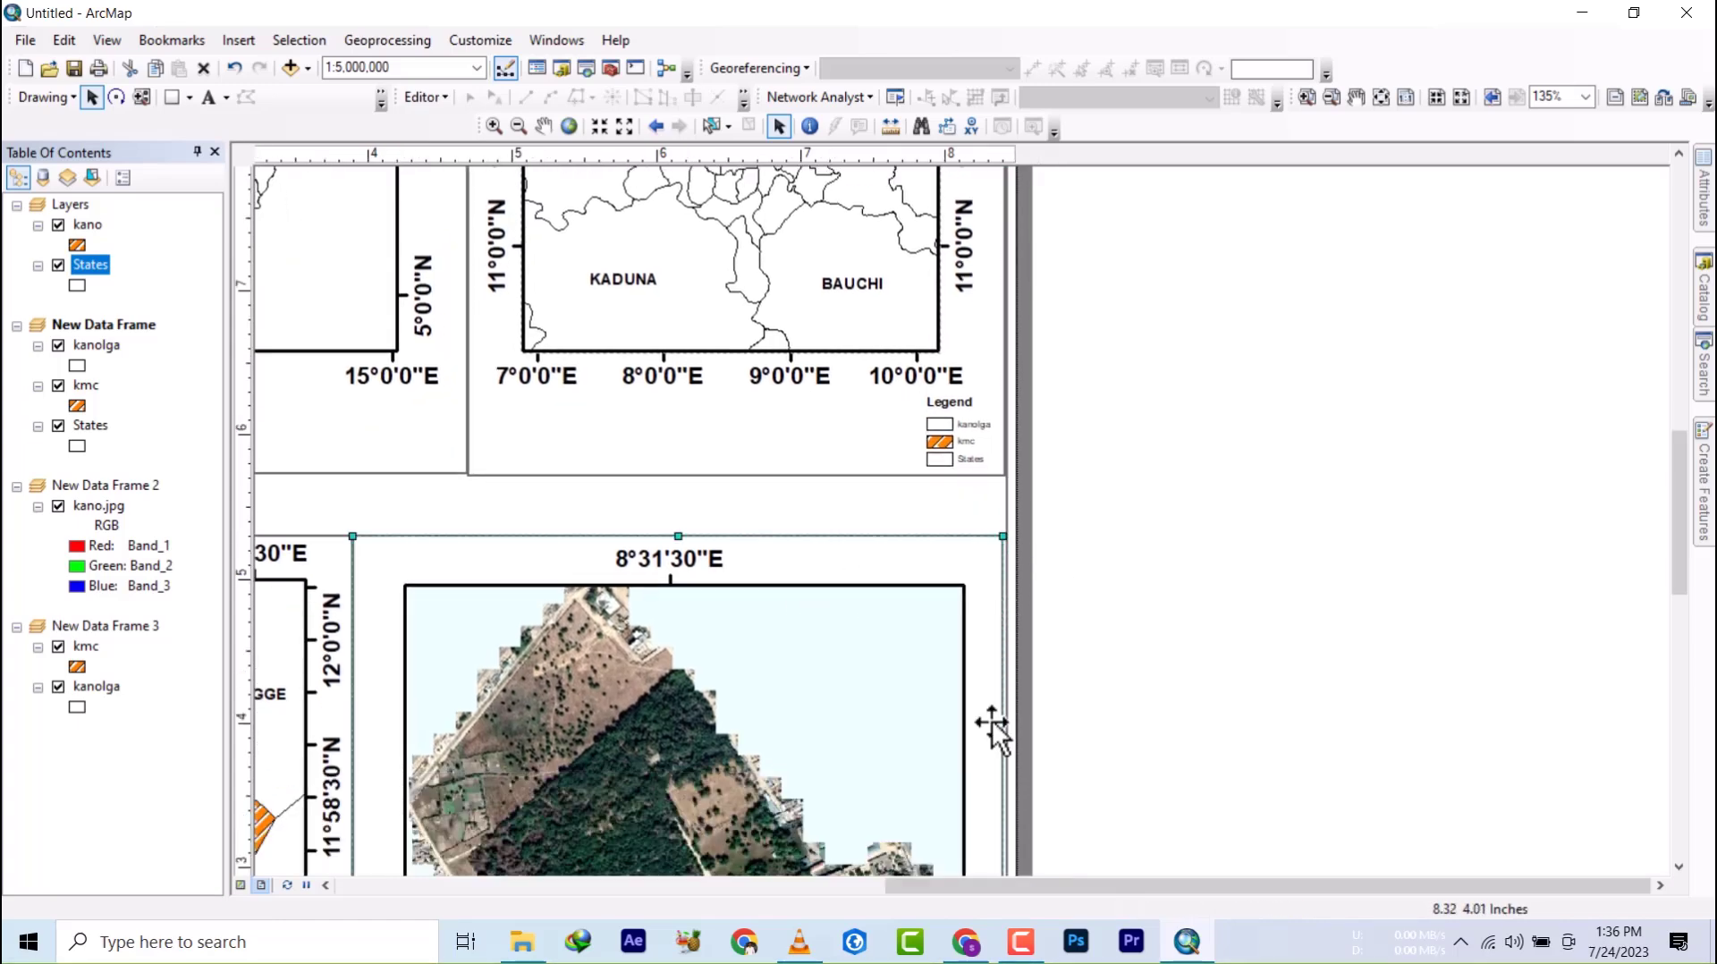
{"action": "left_click_drag", "start_coordinate": [1001, 735], "coordinate": [813, 436]}
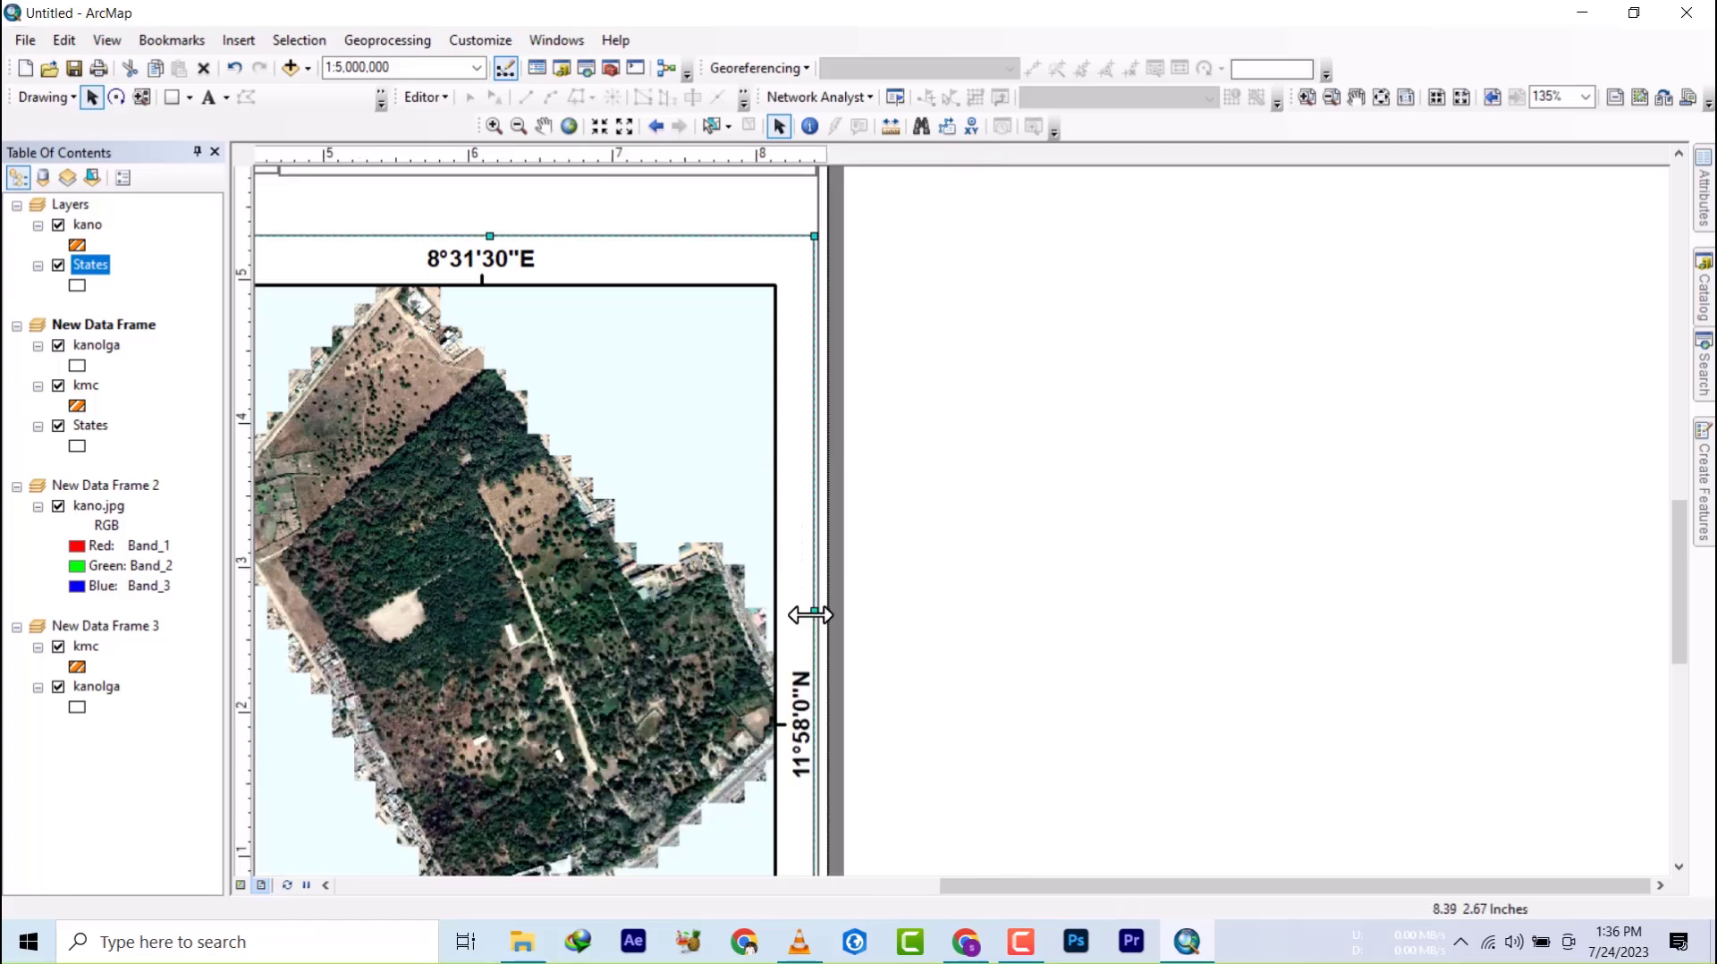
{"action": "left_click_drag", "start_coordinate": [812, 617], "coordinate": [816, 618]}
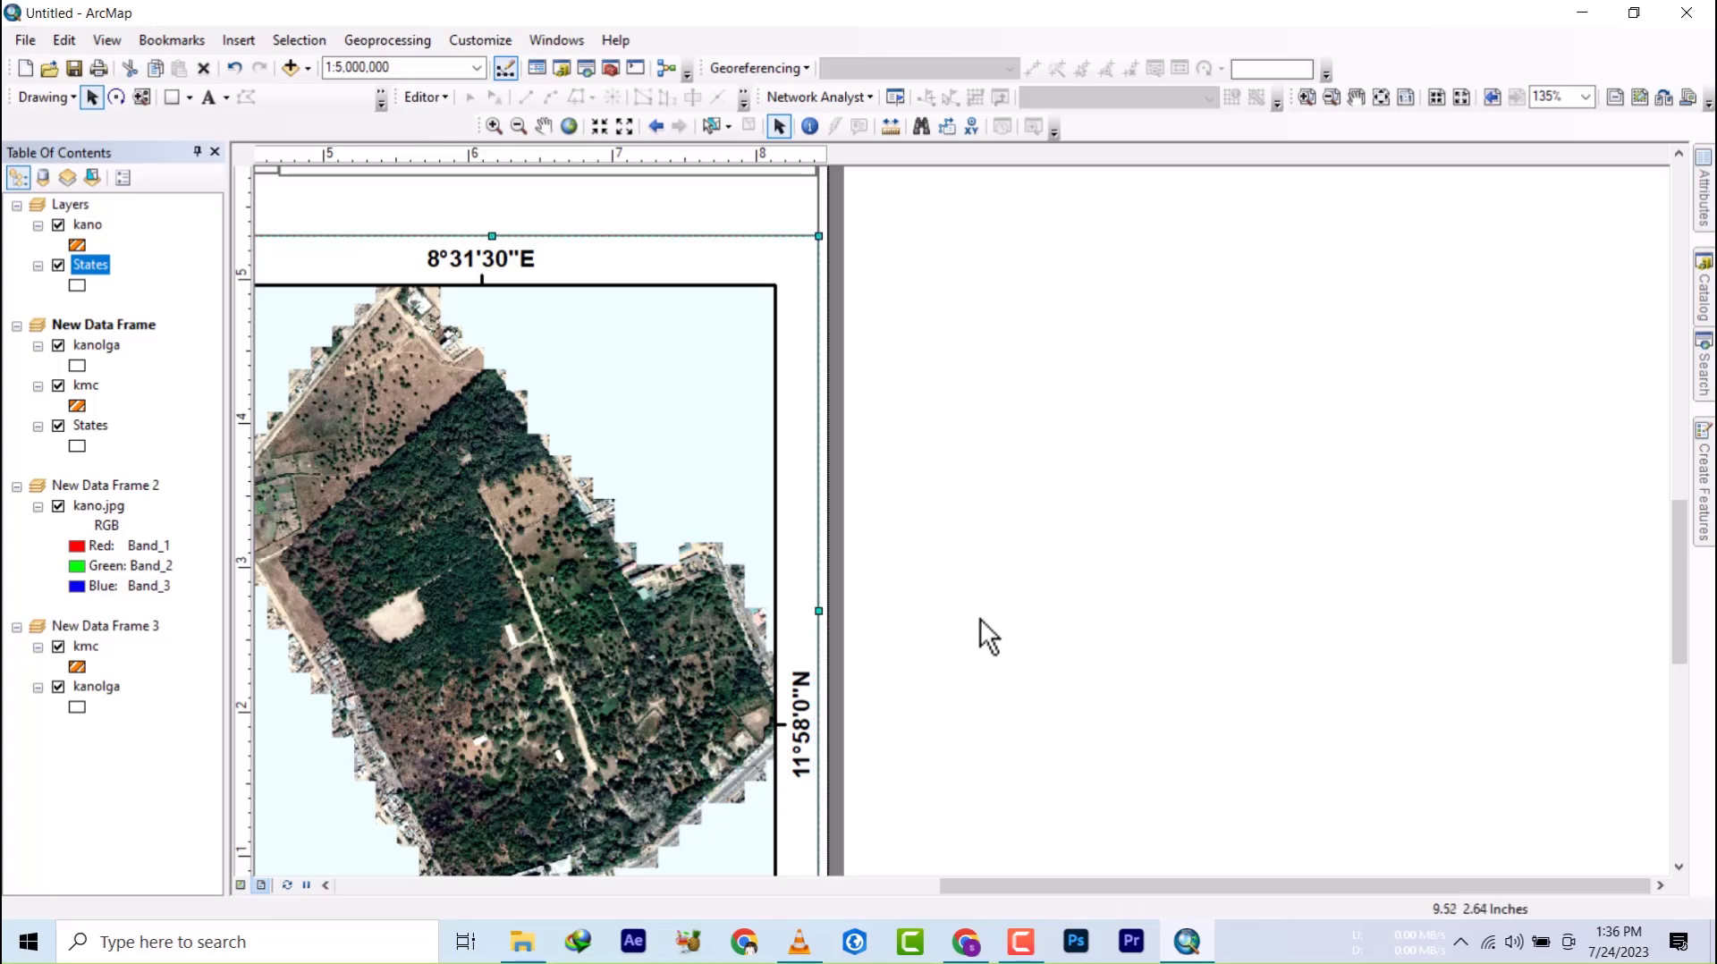
- Lower the enclosing rectangle's bottom edge level with the bottom of the satellite image's outer frame
{"action": "left_click_drag", "start_coordinate": [982, 611], "coordinate": [1106, 309]}
{"action": "left_click_drag", "start_coordinate": [755, 708], "coordinate": [988, 677]}
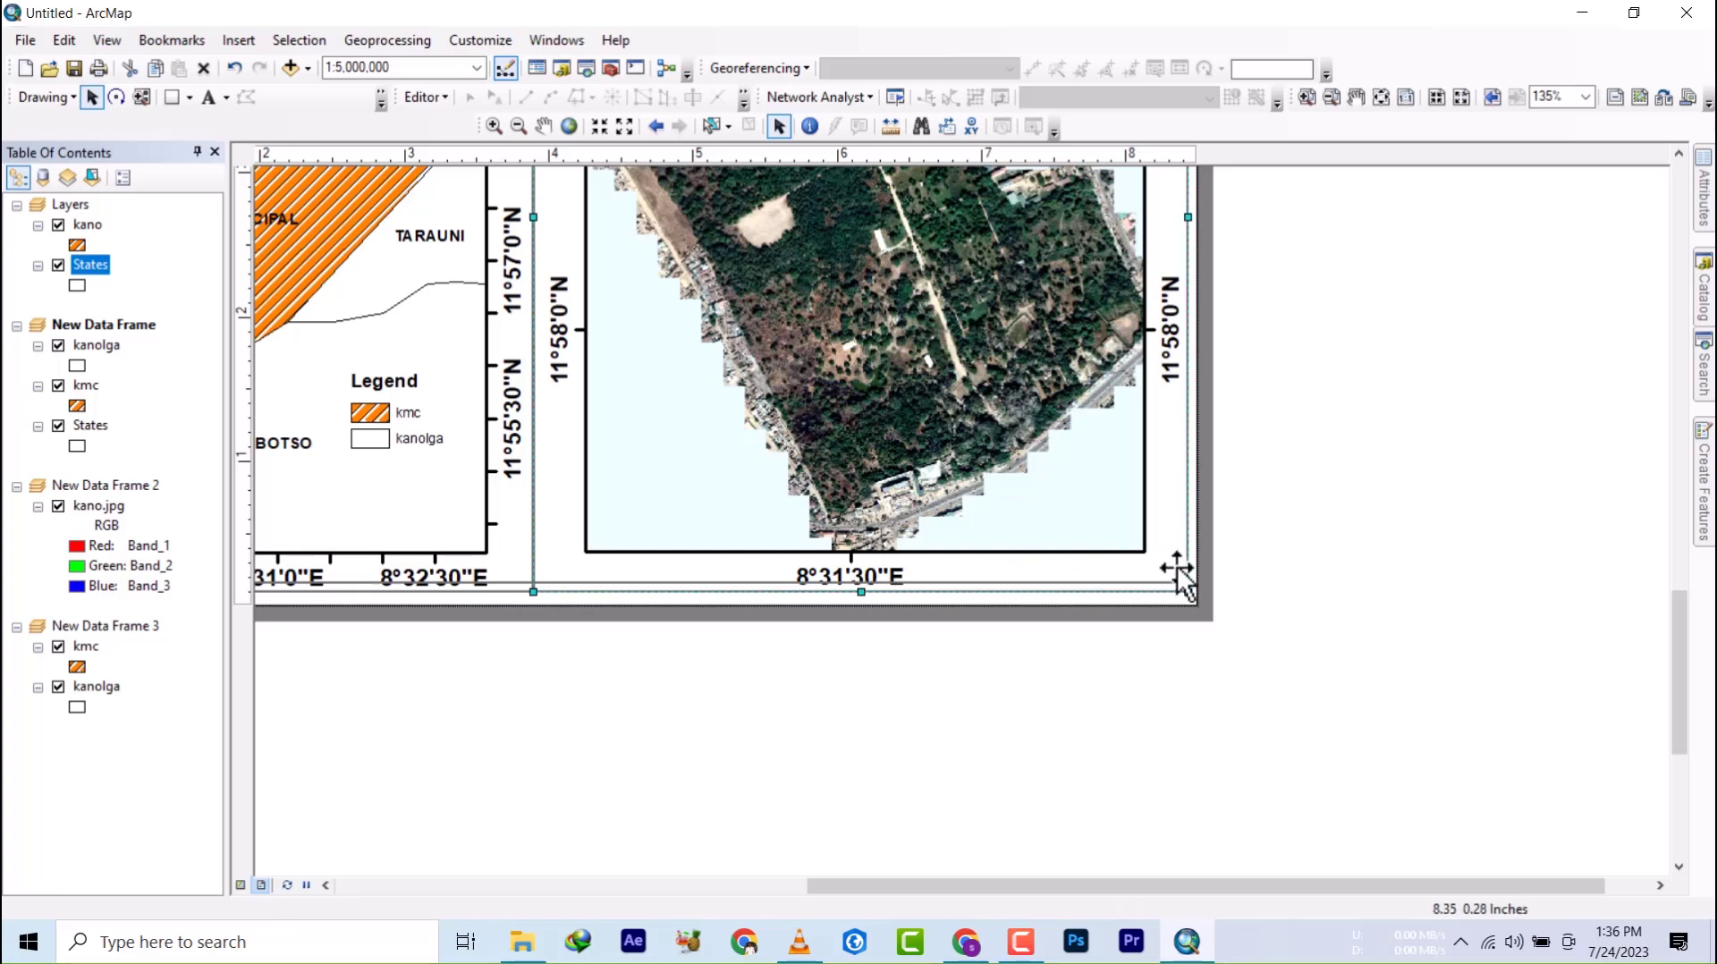
{"action": "left_click", "coordinate": [1248, 559]}
{"action": "left_click", "coordinate": [1162, 582]}
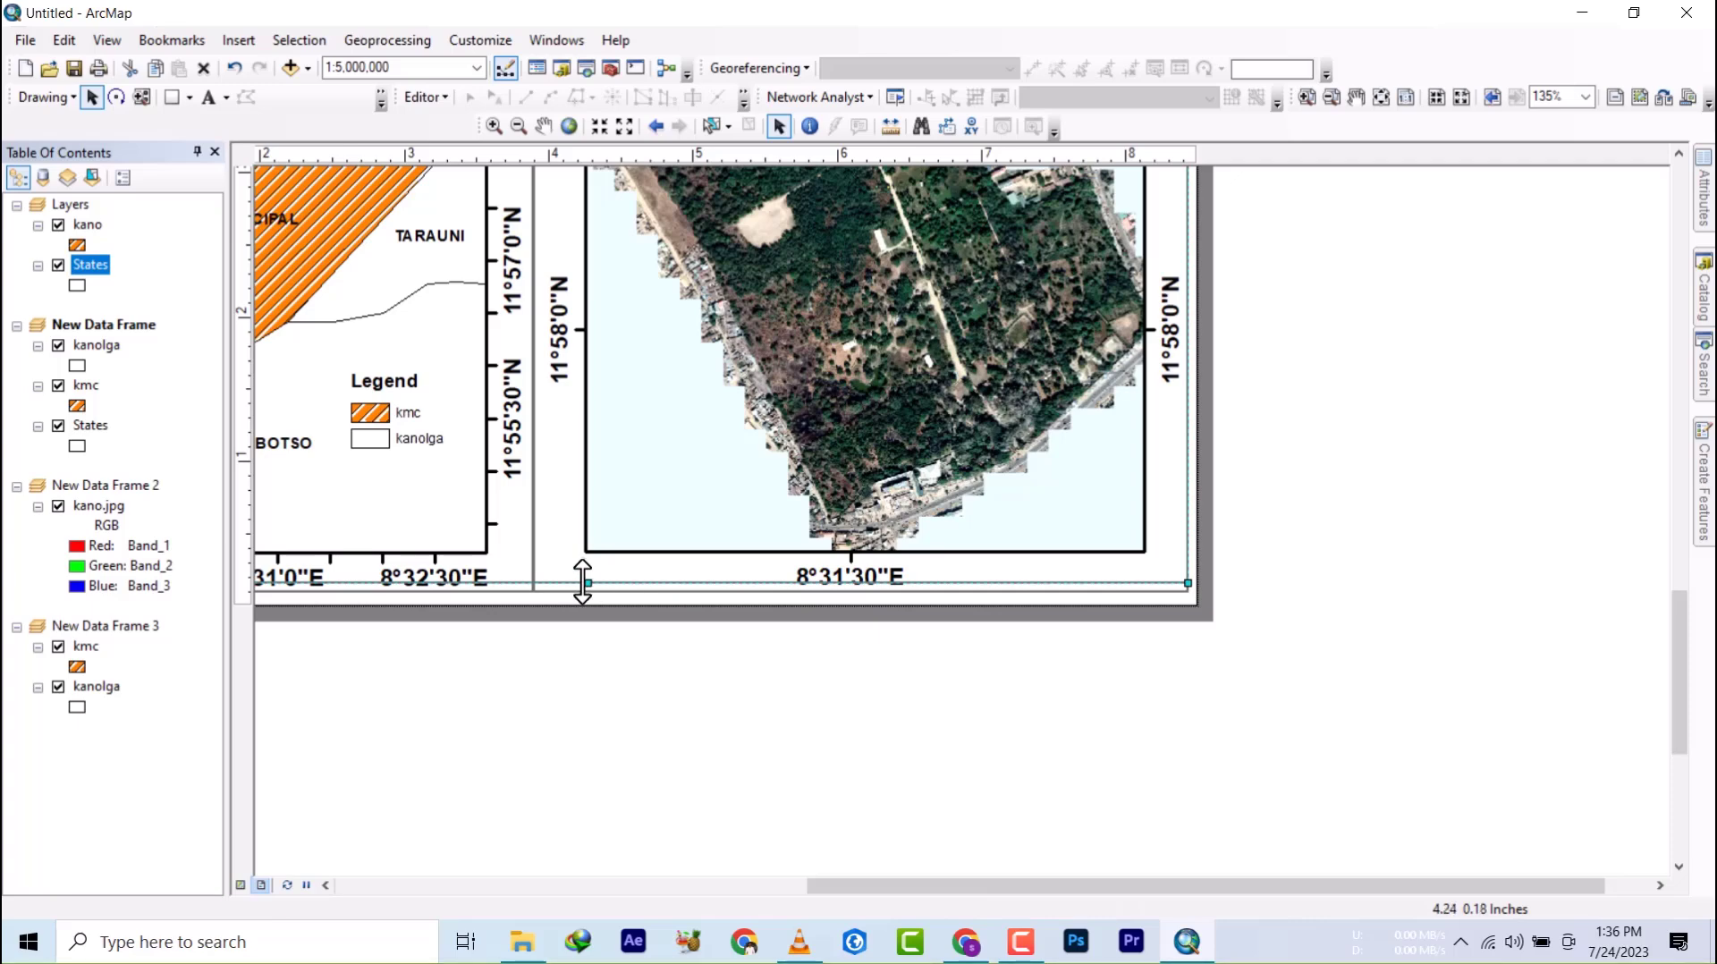
{"action": "left_click_drag", "start_coordinate": [586, 583], "coordinate": [592, 593]}
- Extend the left edge of the Nigeria map's outer frame to meet the enclosing rectangle
{"action": "left_click_drag", "start_coordinate": [592, 657], "coordinate": [1034, 710]}
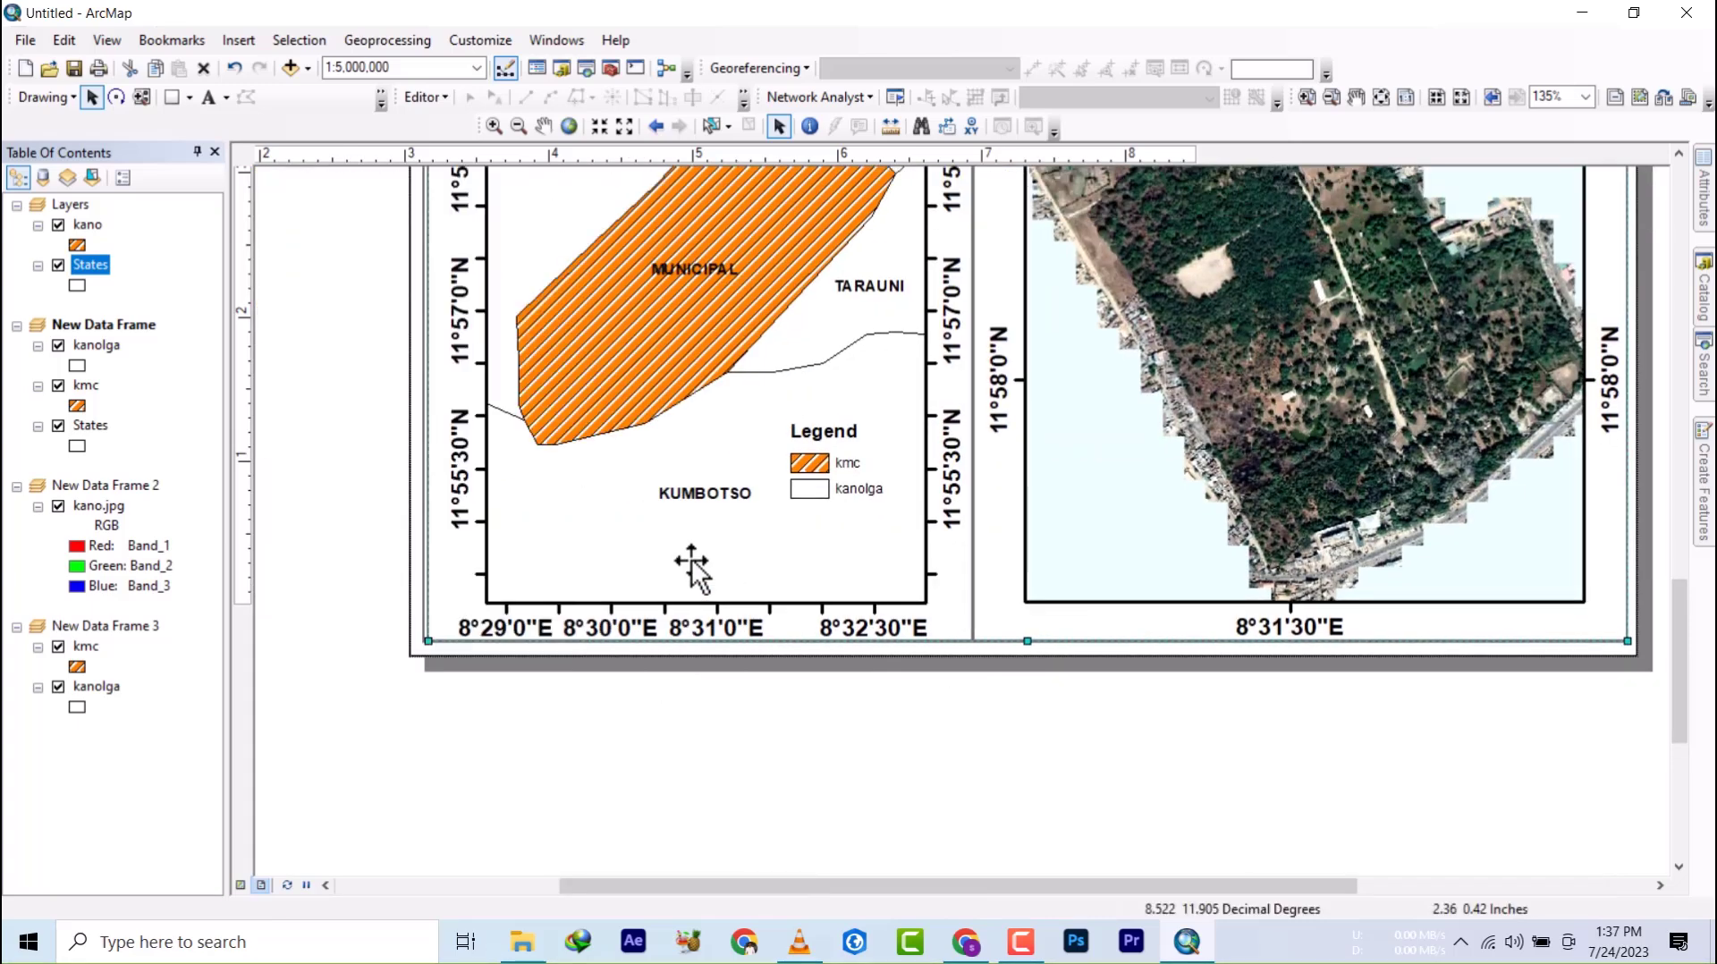
{"action": "left_click_drag", "start_coordinate": [580, 445], "coordinate": [849, 650]}
{"action": "left_click_drag", "start_coordinate": [755, 402], "coordinate": [847, 941]}
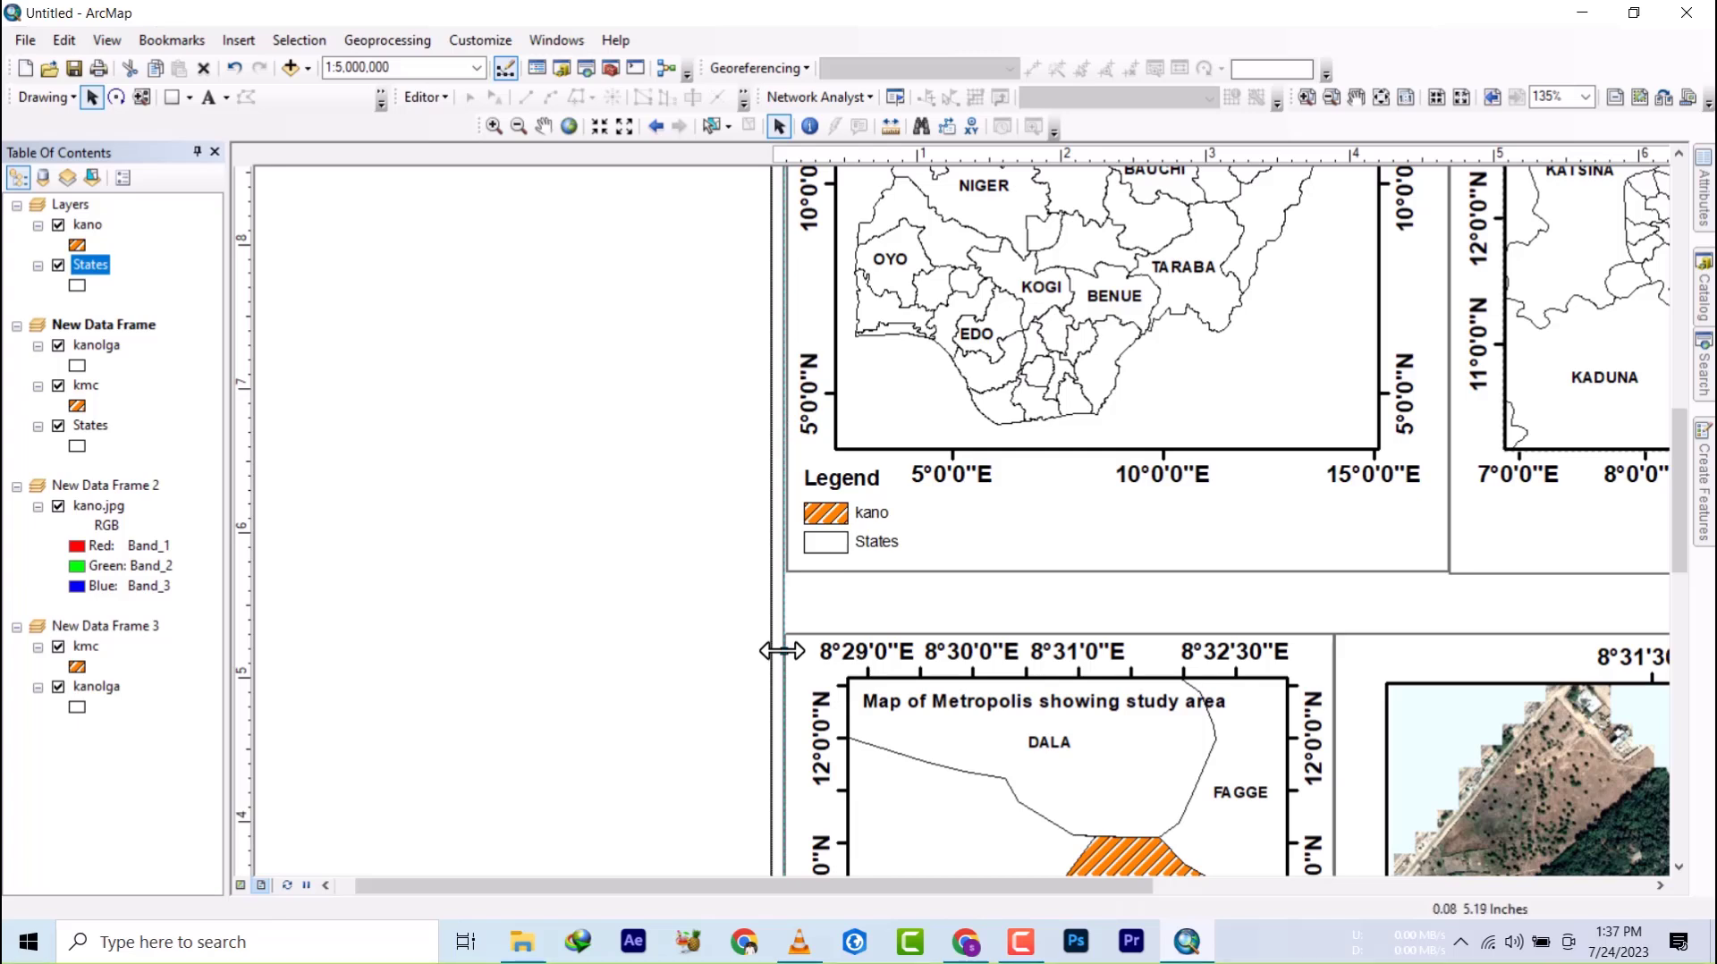
{"action": "left_click", "coordinate": [790, 565]}
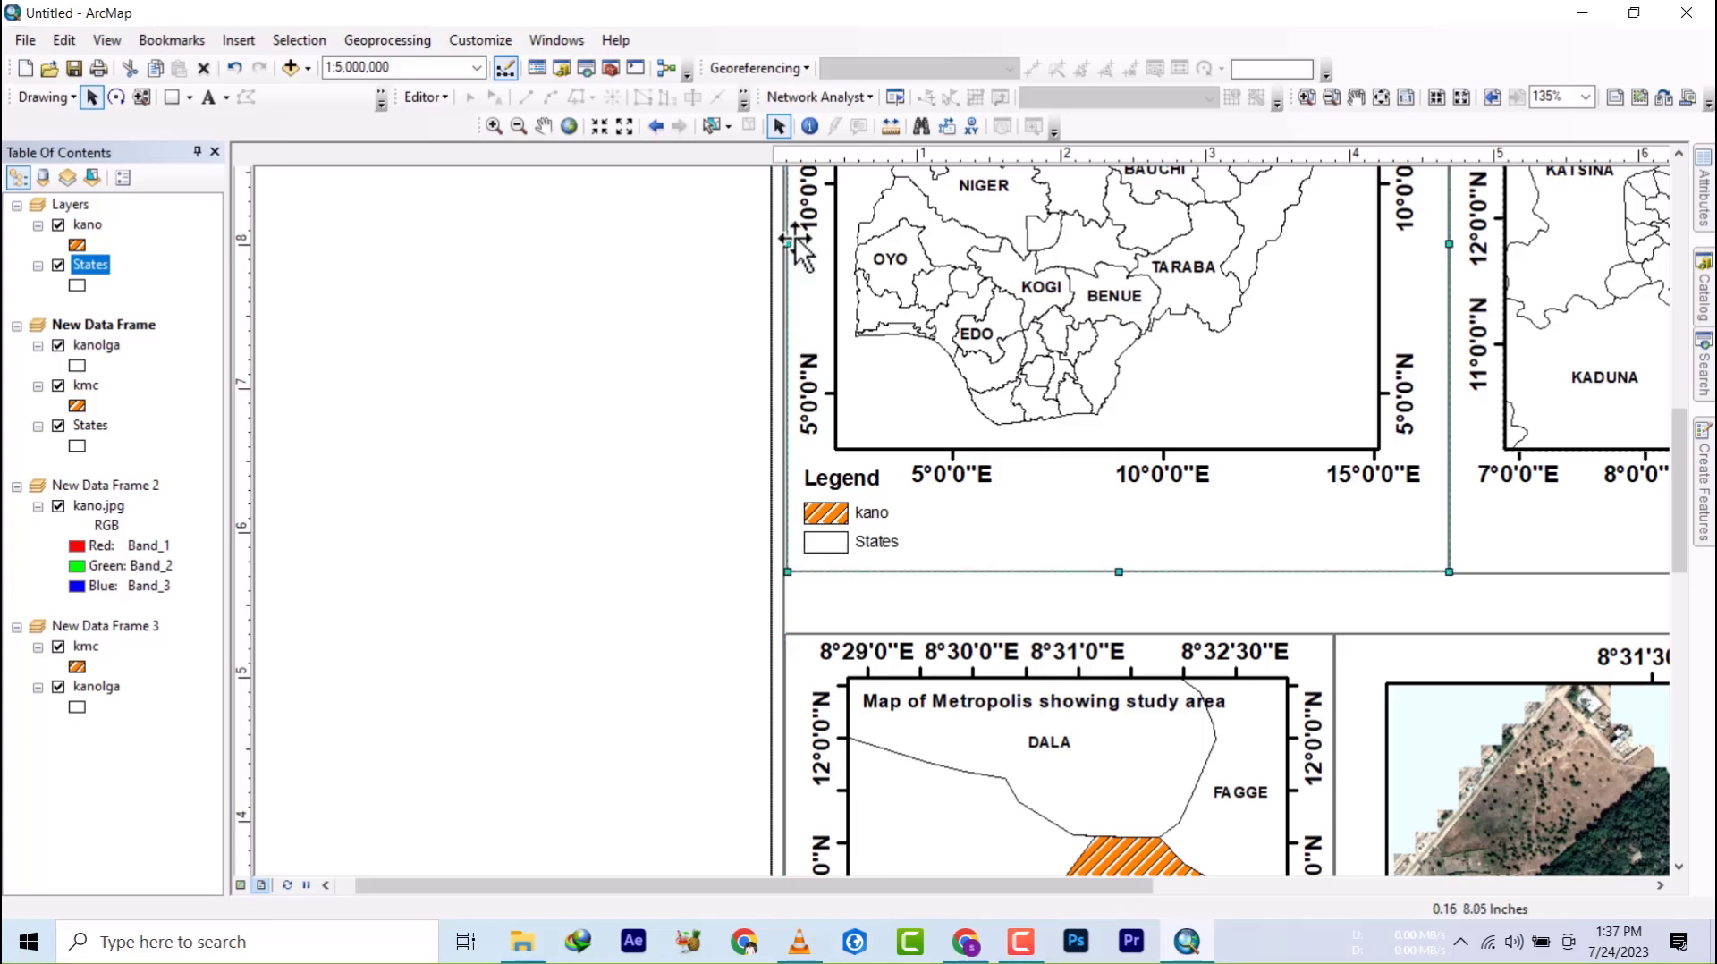
{"action": "left_click_drag", "start_coordinate": [788, 243], "coordinate": [784, 243]}
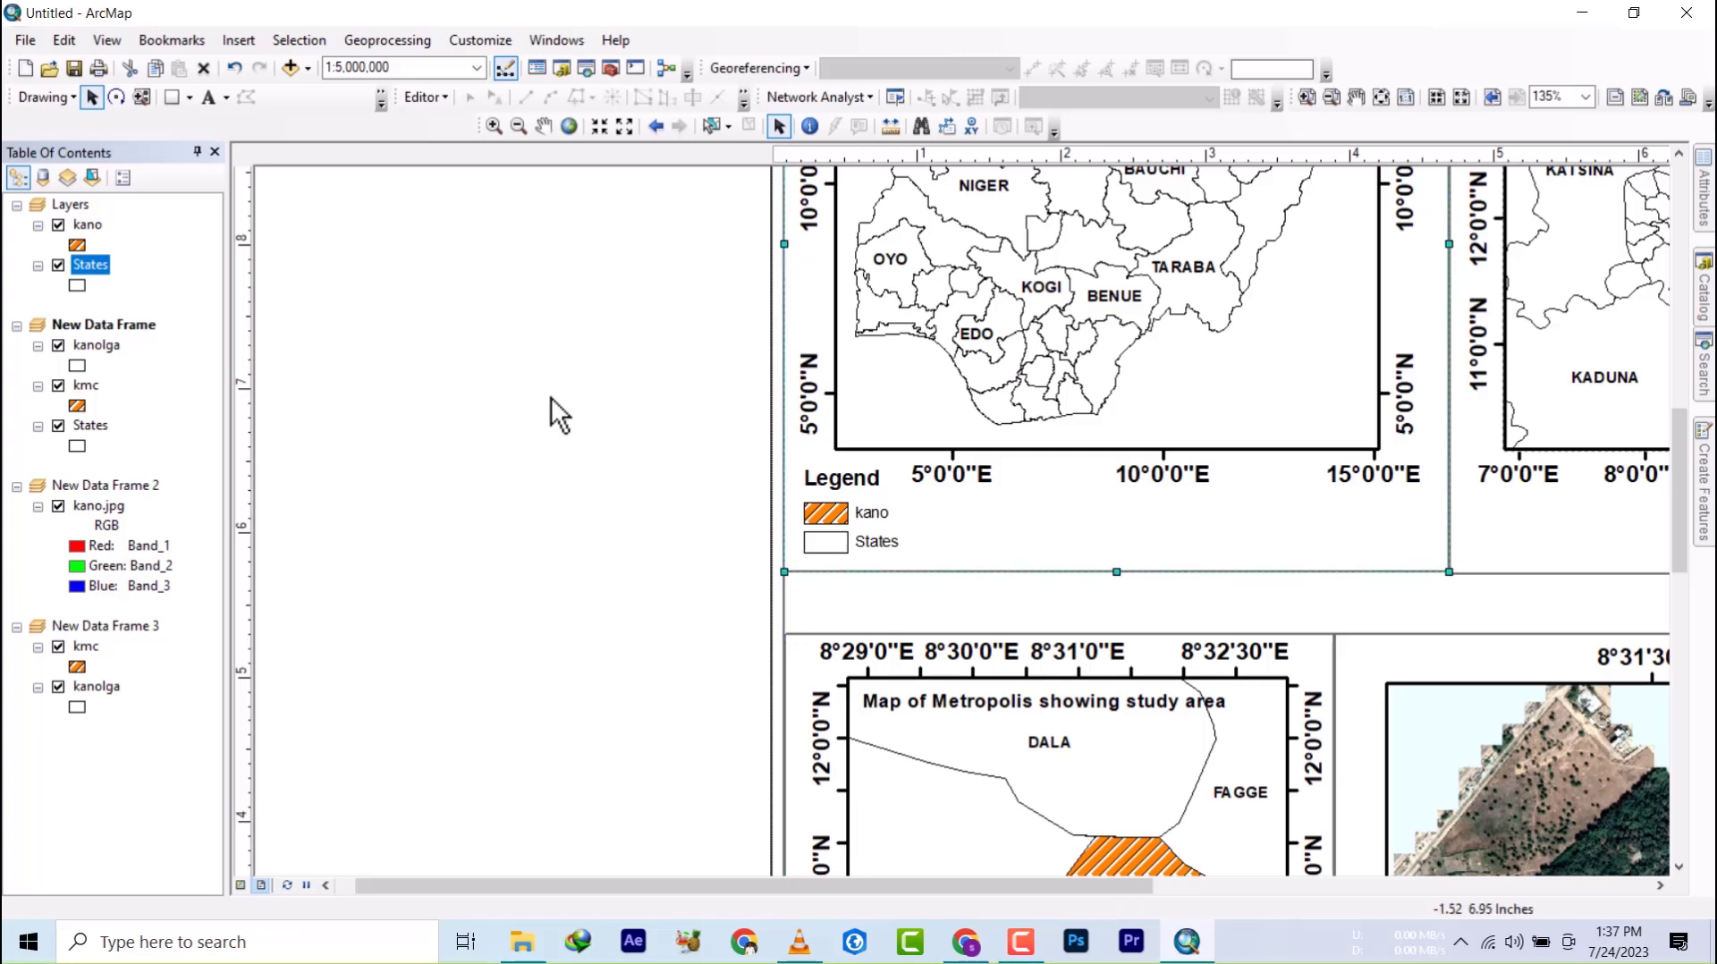
- Export the finished layout to the project folder as a 96 dpi JPEG named kmc
{"action": "scroll", "coordinate": [943, 644], "scroll_direction": "up", "scroll_amount": 3}
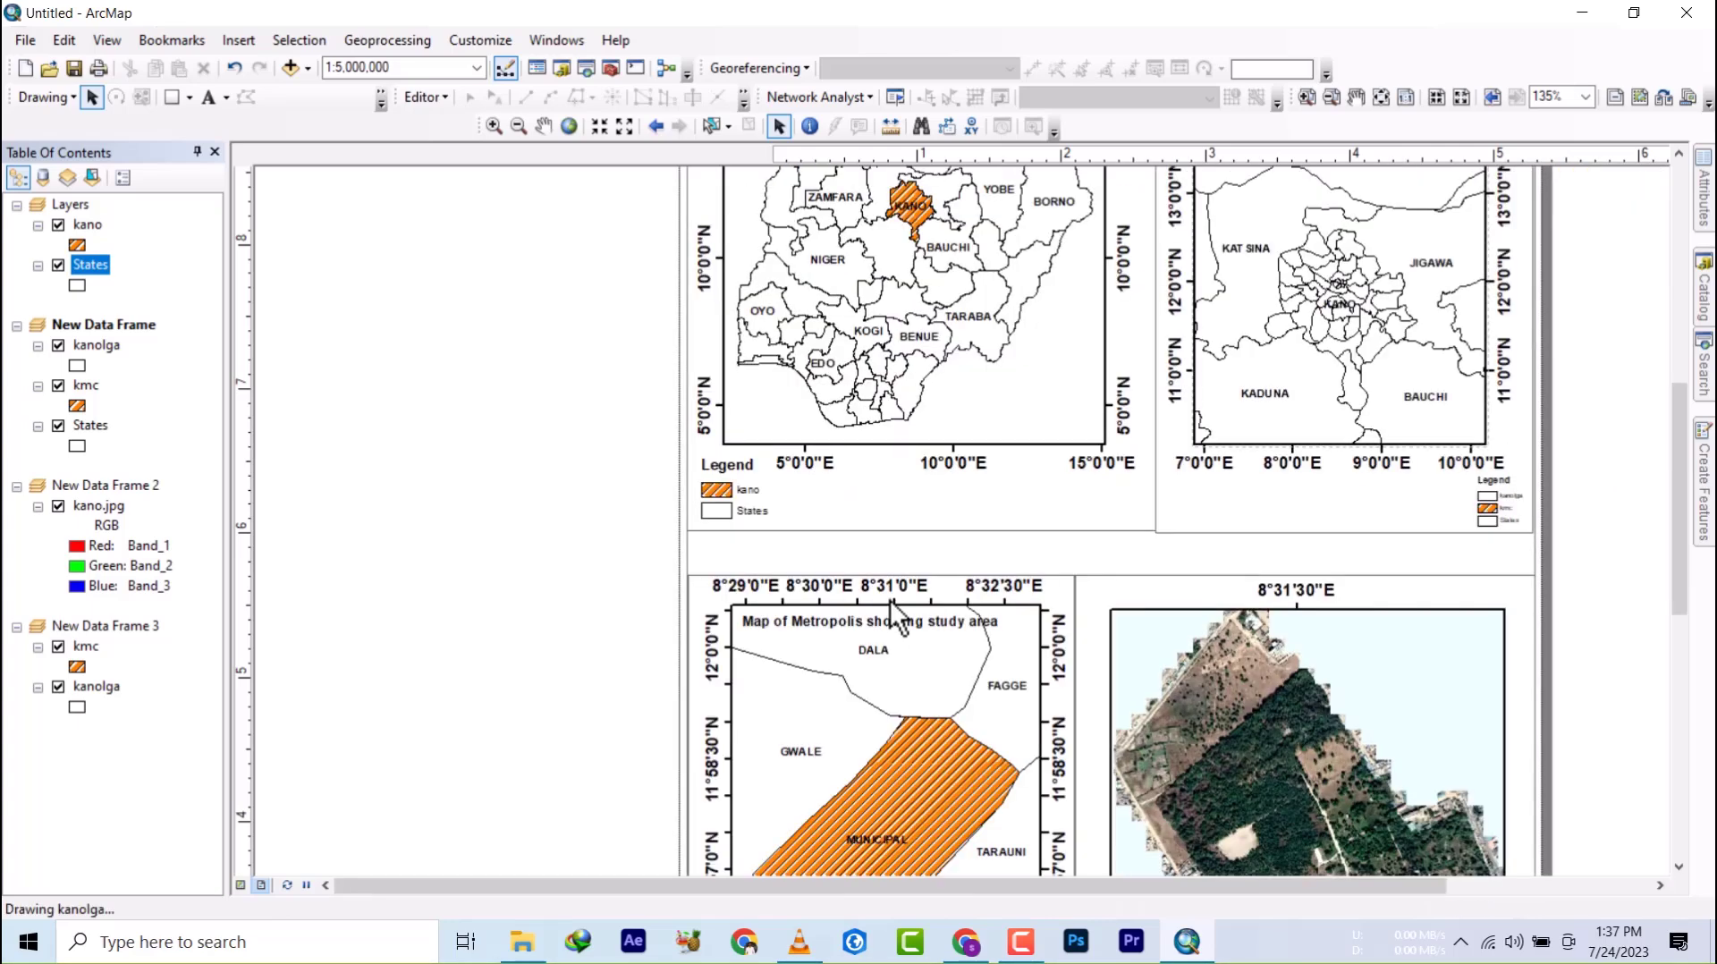
{"action": "left_click_drag", "start_coordinate": [992, 603], "coordinate": [872, 577]}
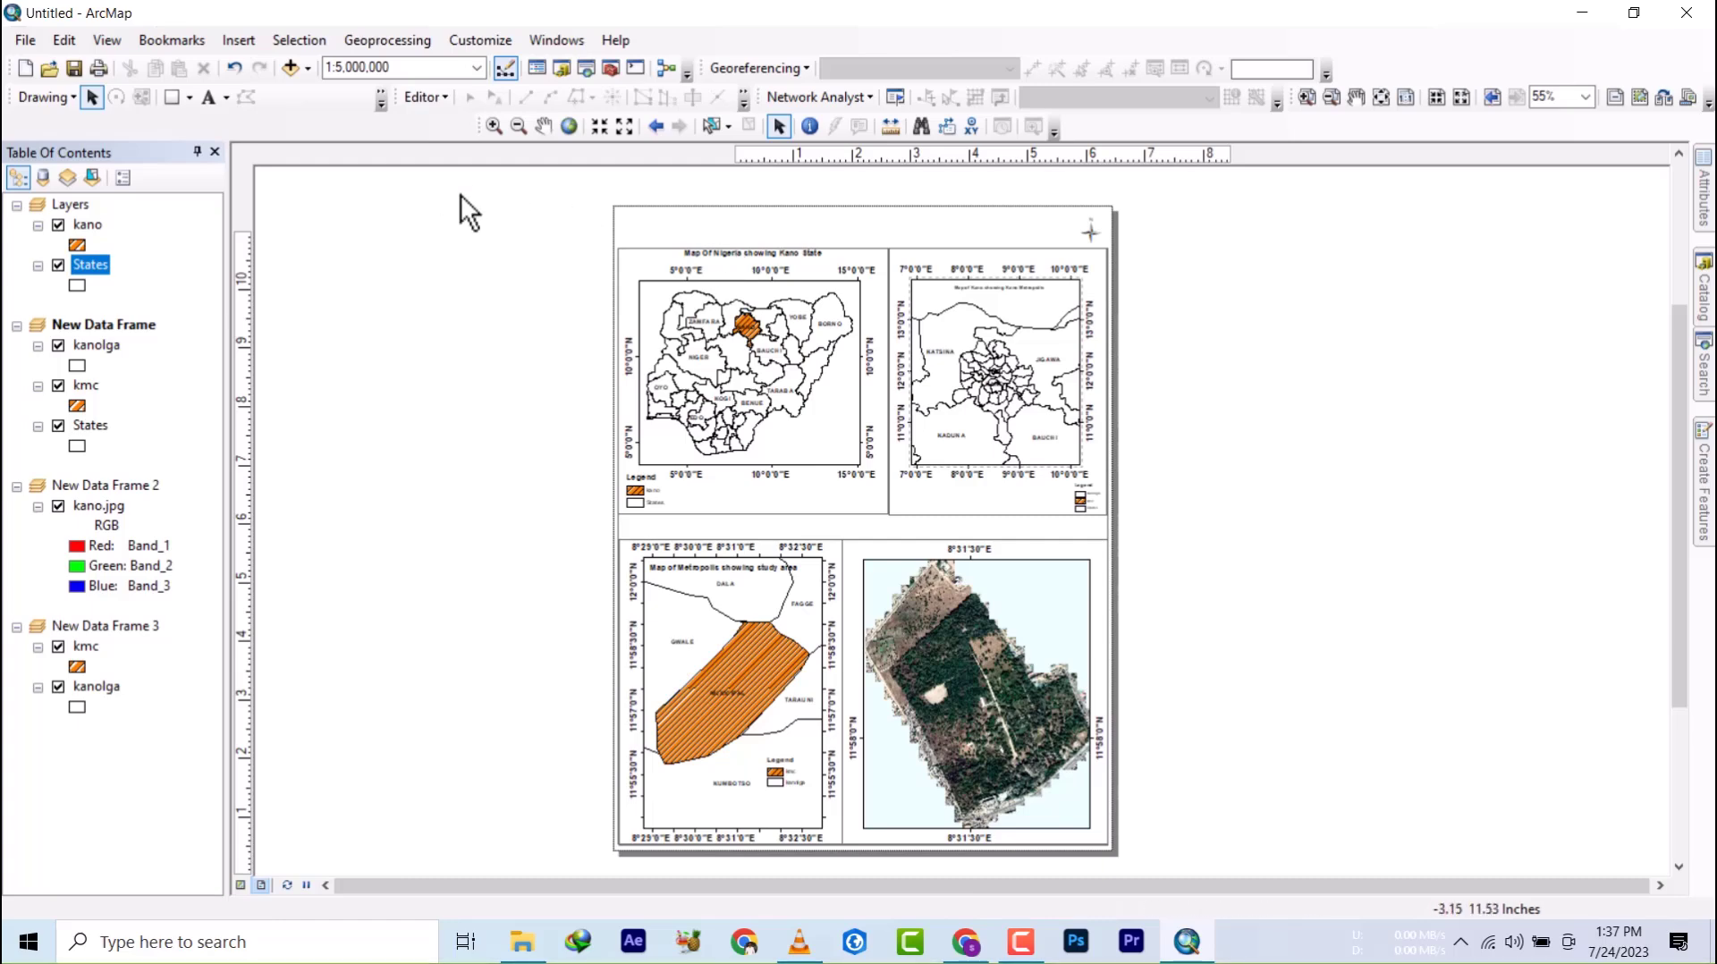
{"action": "left_click", "coordinate": [23, 41]}
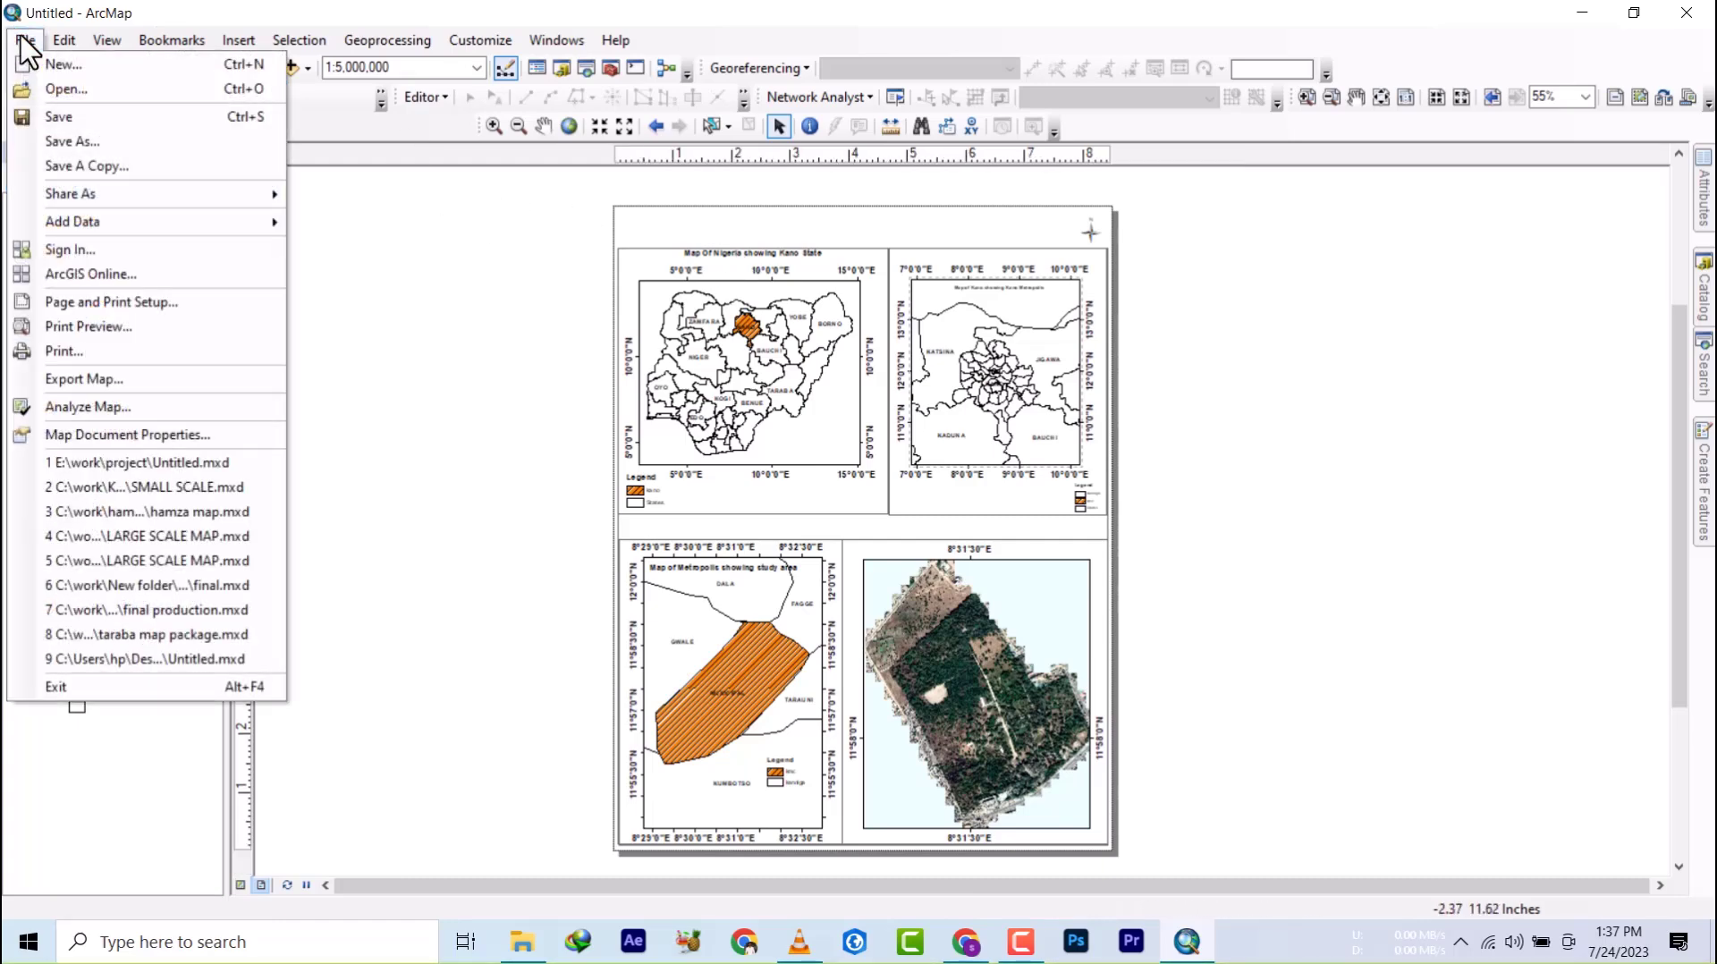
{"action": "left_click", "coordinate": [102, 378]}
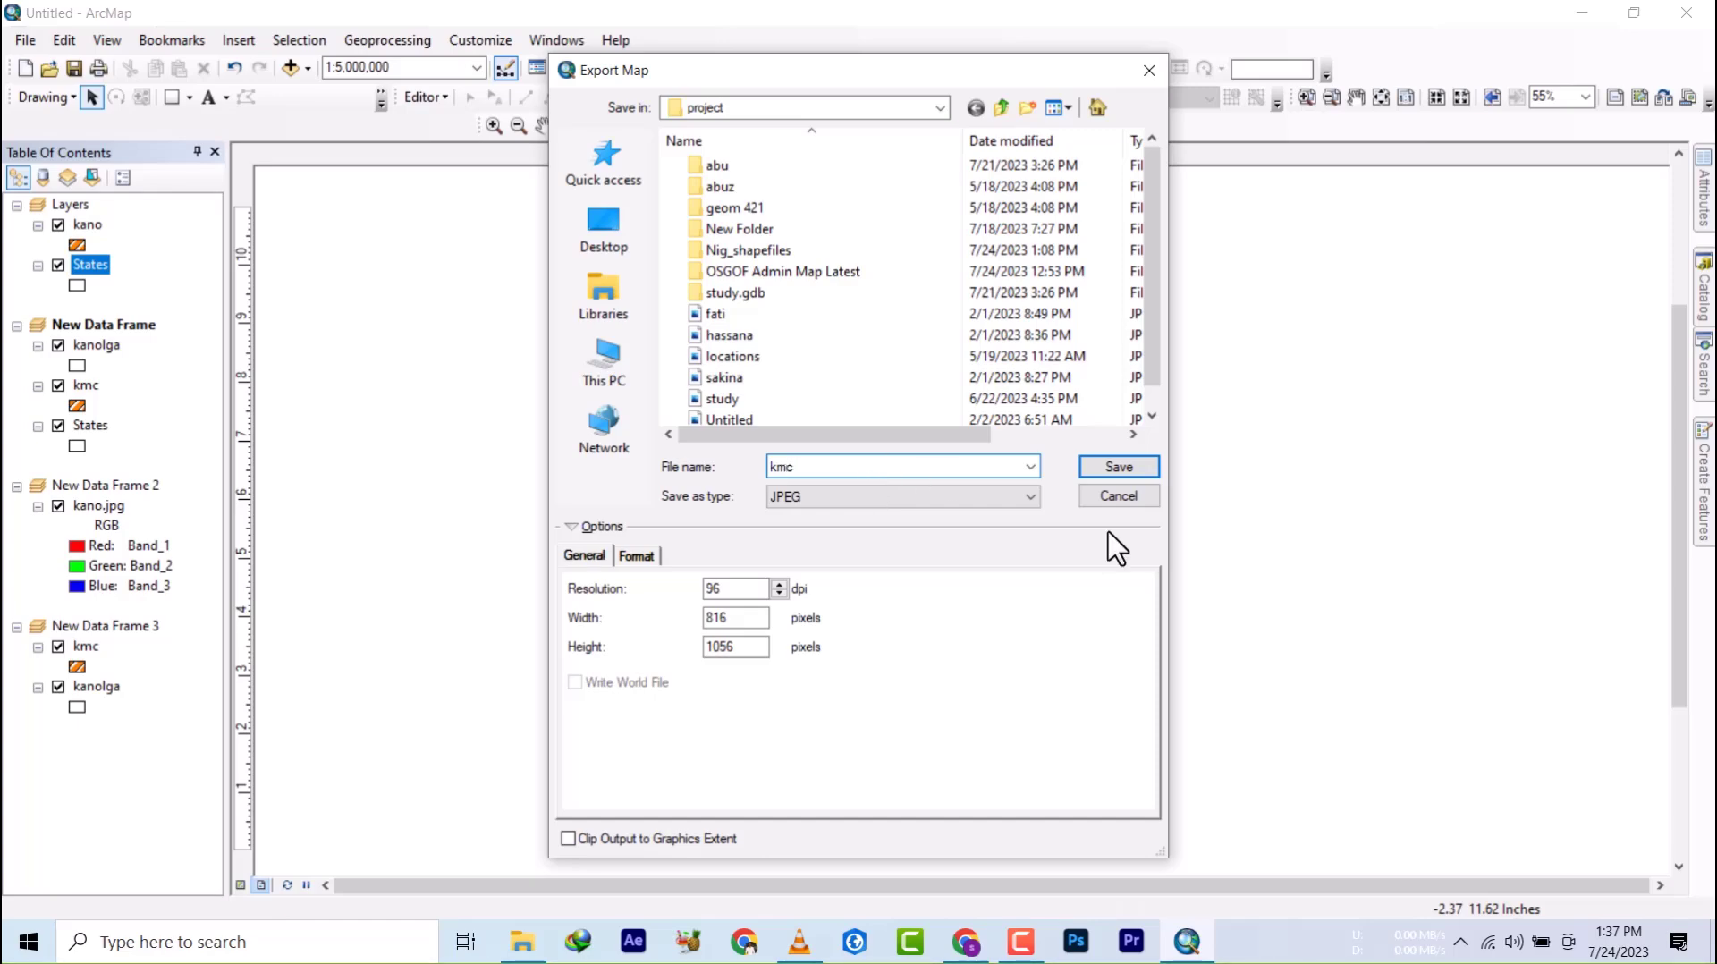
{"action": "left_click", "coordinate": [1119, 468]}
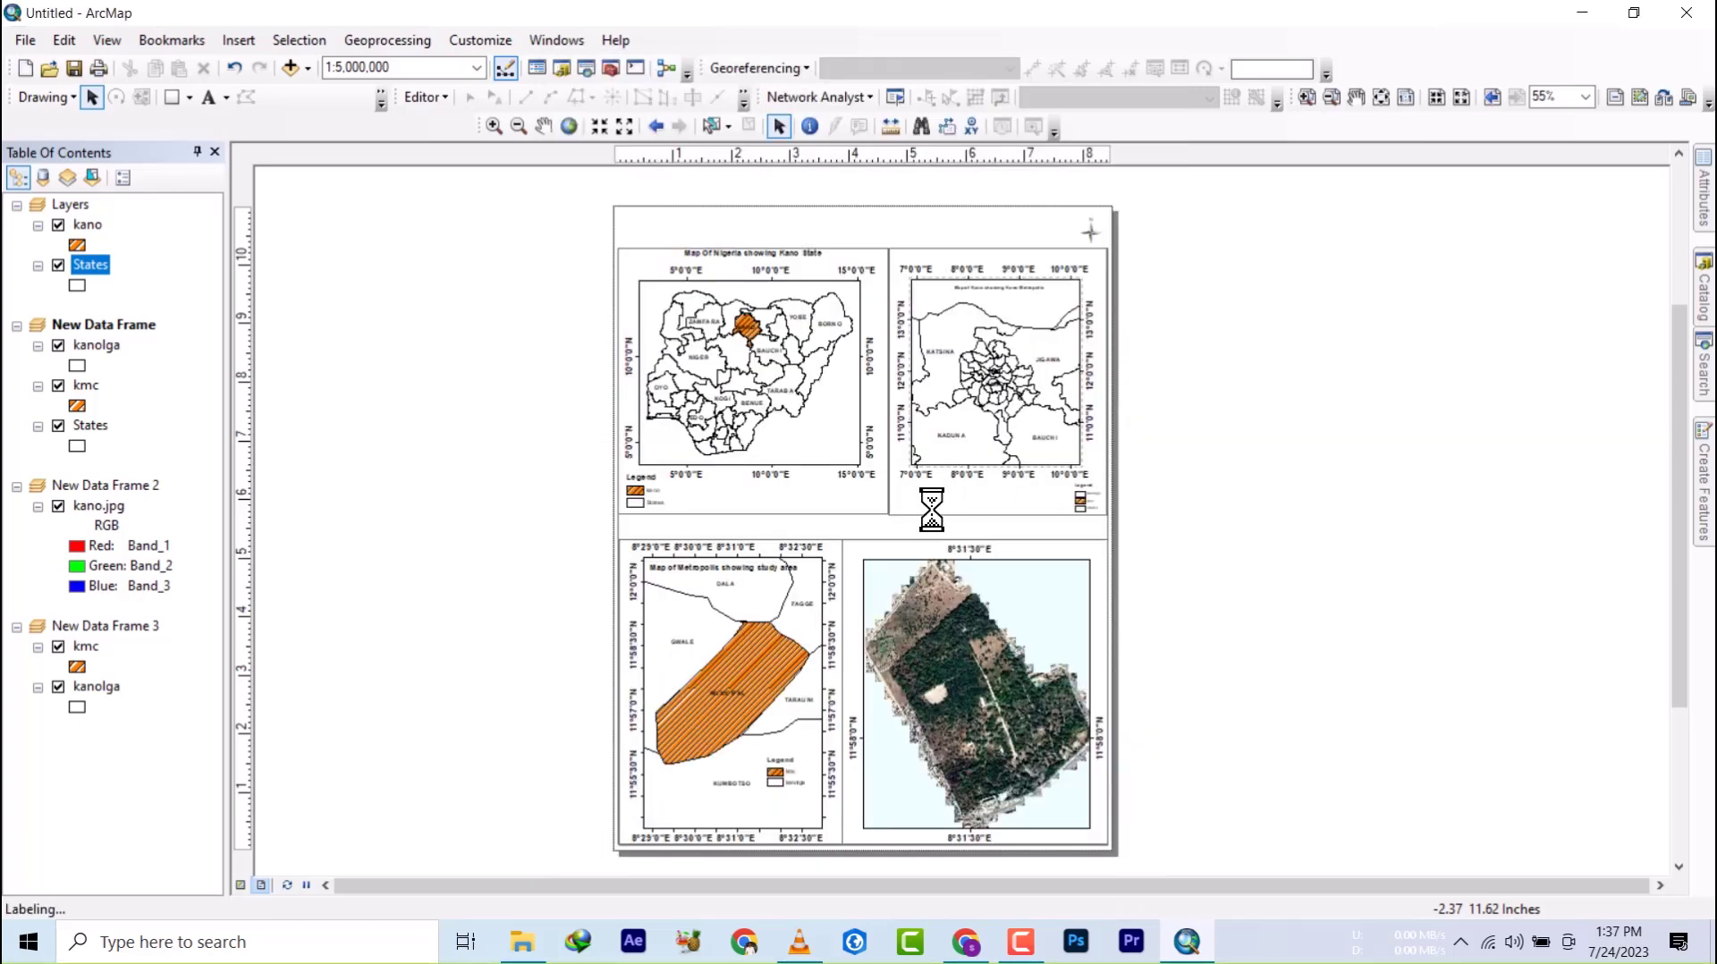
- Export the layout to the project folder as a 300 dpi PDF named kmc
{"action": "left_click", "coordinate": [27, 41]}
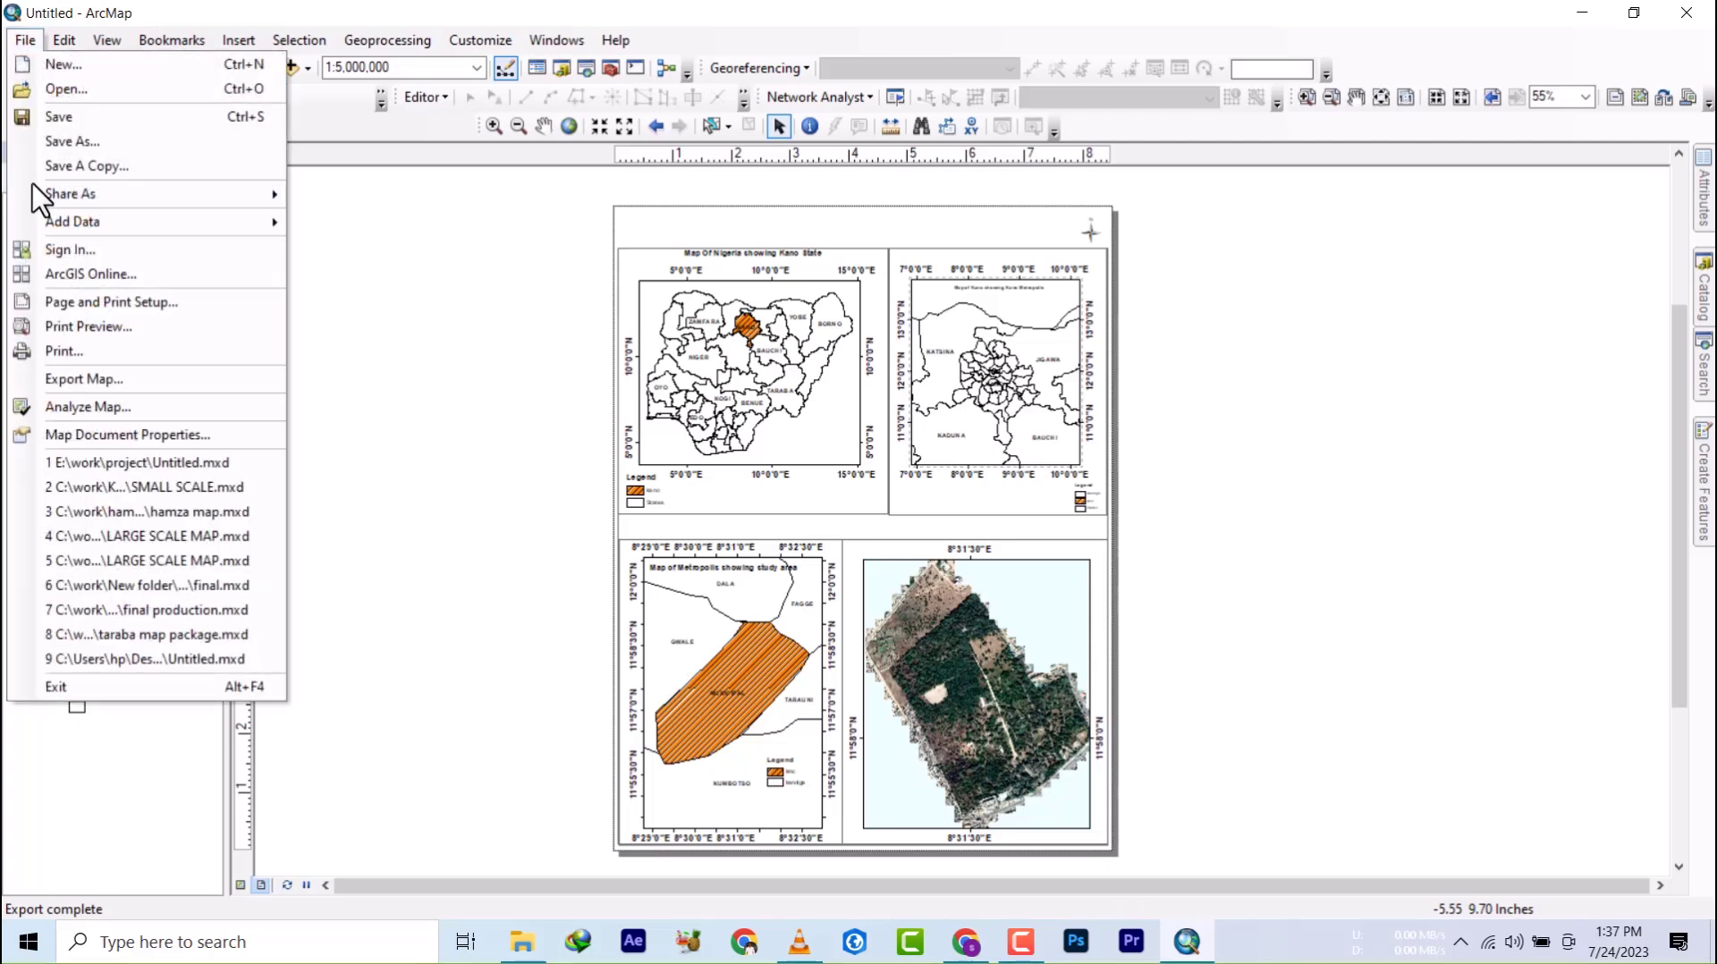
{"action": "left_click", "coordinate": [60, 381]}
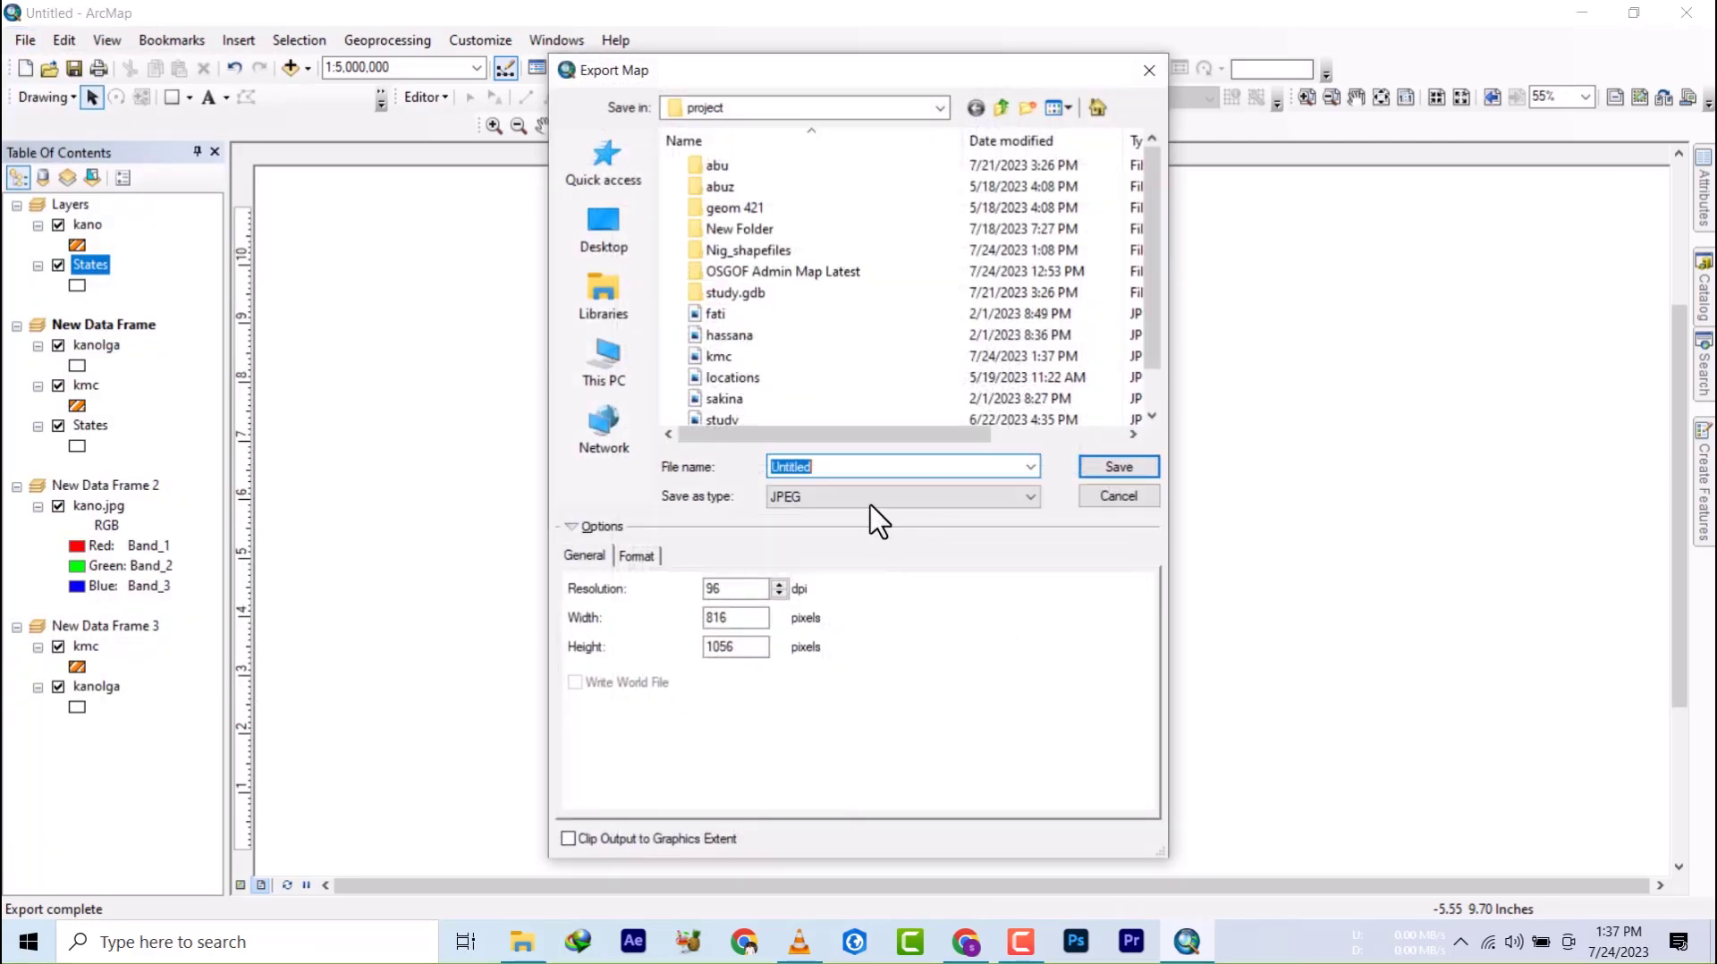
{"action": "left_click", "coordinate": [872, 499]}
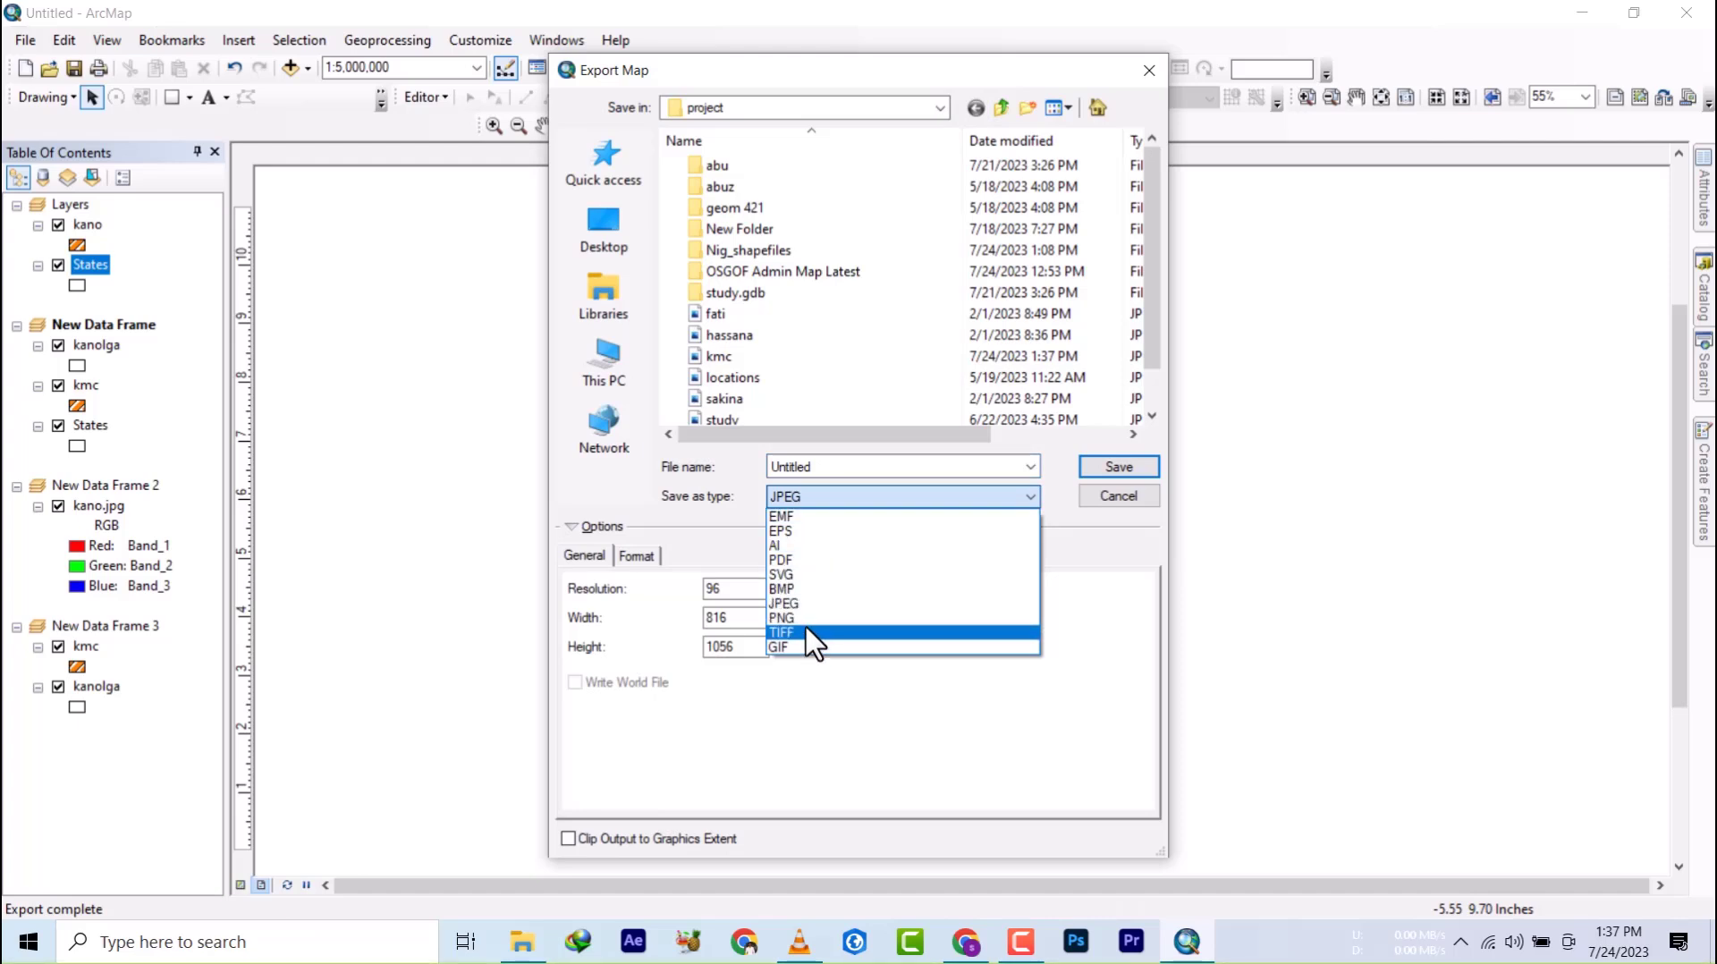
{"action": "left_click", "coordinate": [828, 560]}
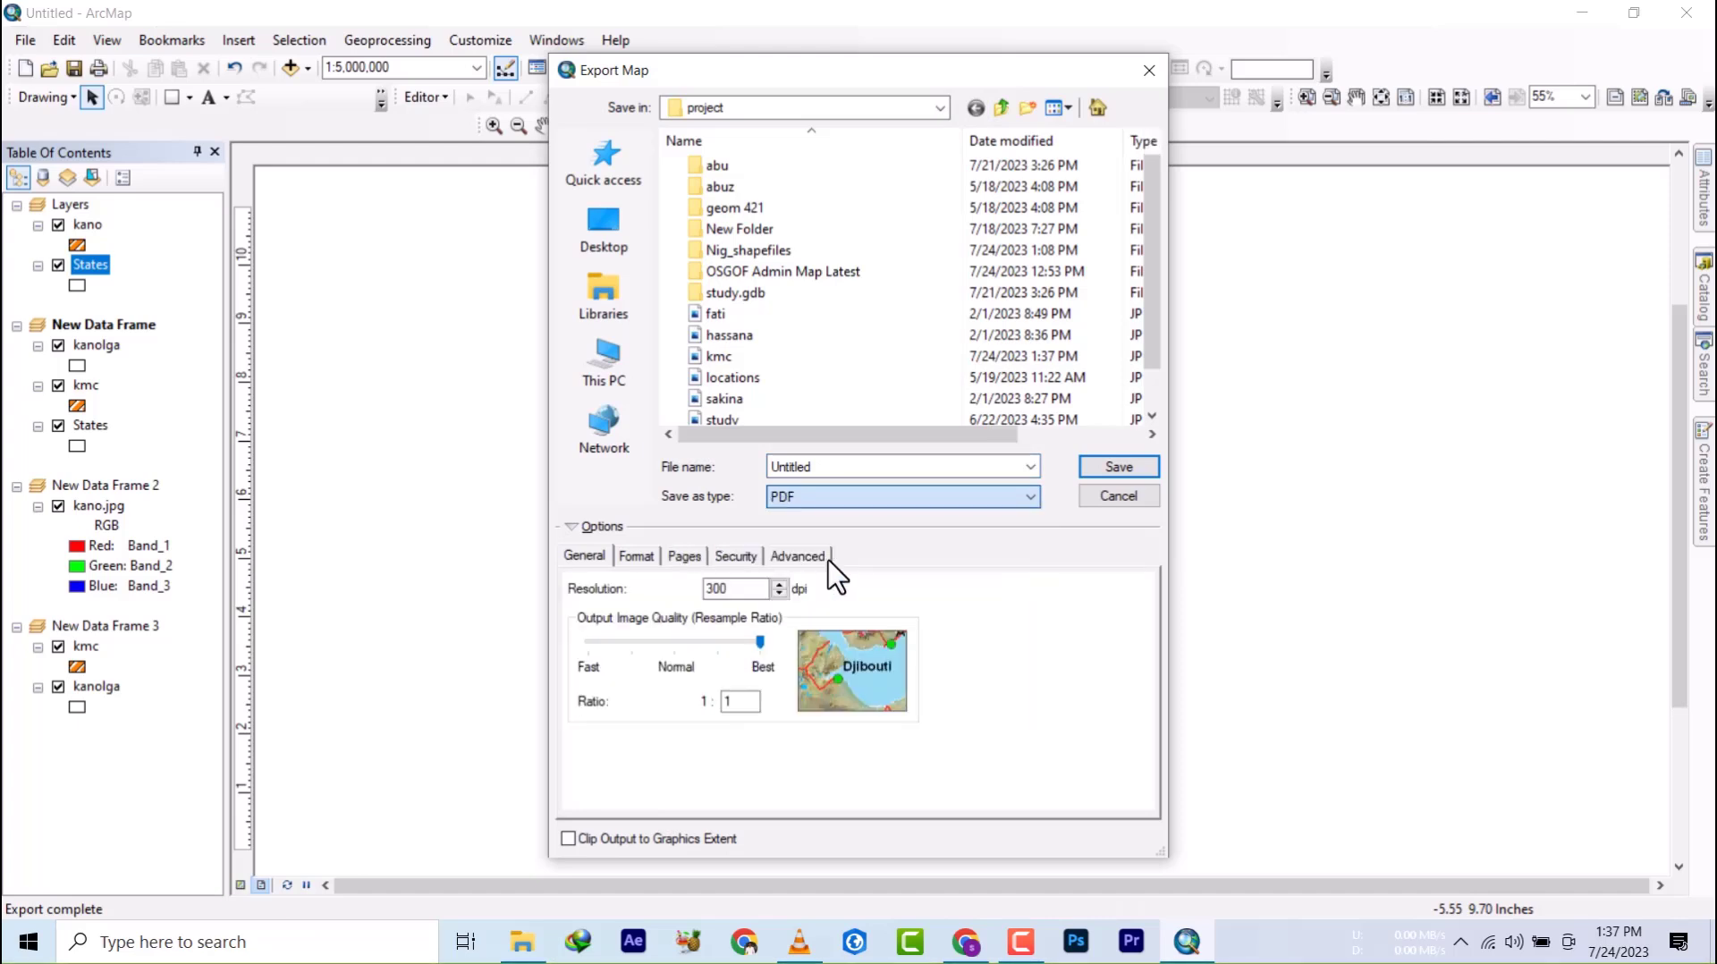
{"action": "double_click", "coordinate": [858, 467]}
{"action": "type", "text": "km"}
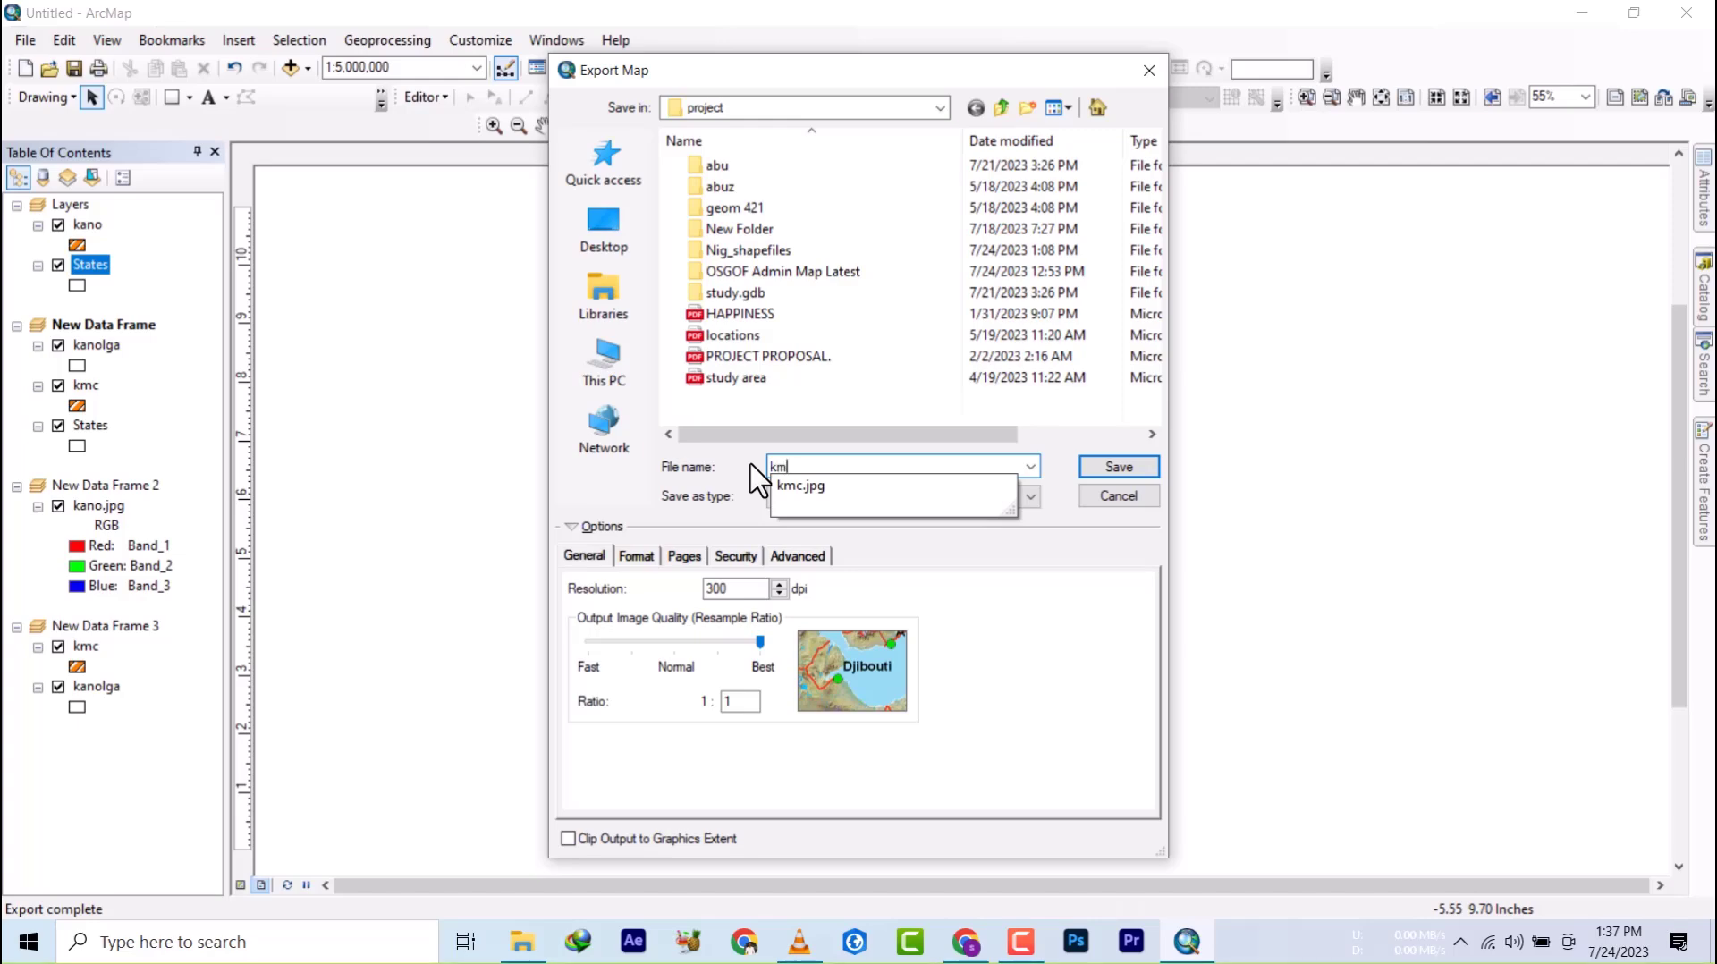
{"action": "type", "text": "c"}
{"action": "key", "text": "Return"}
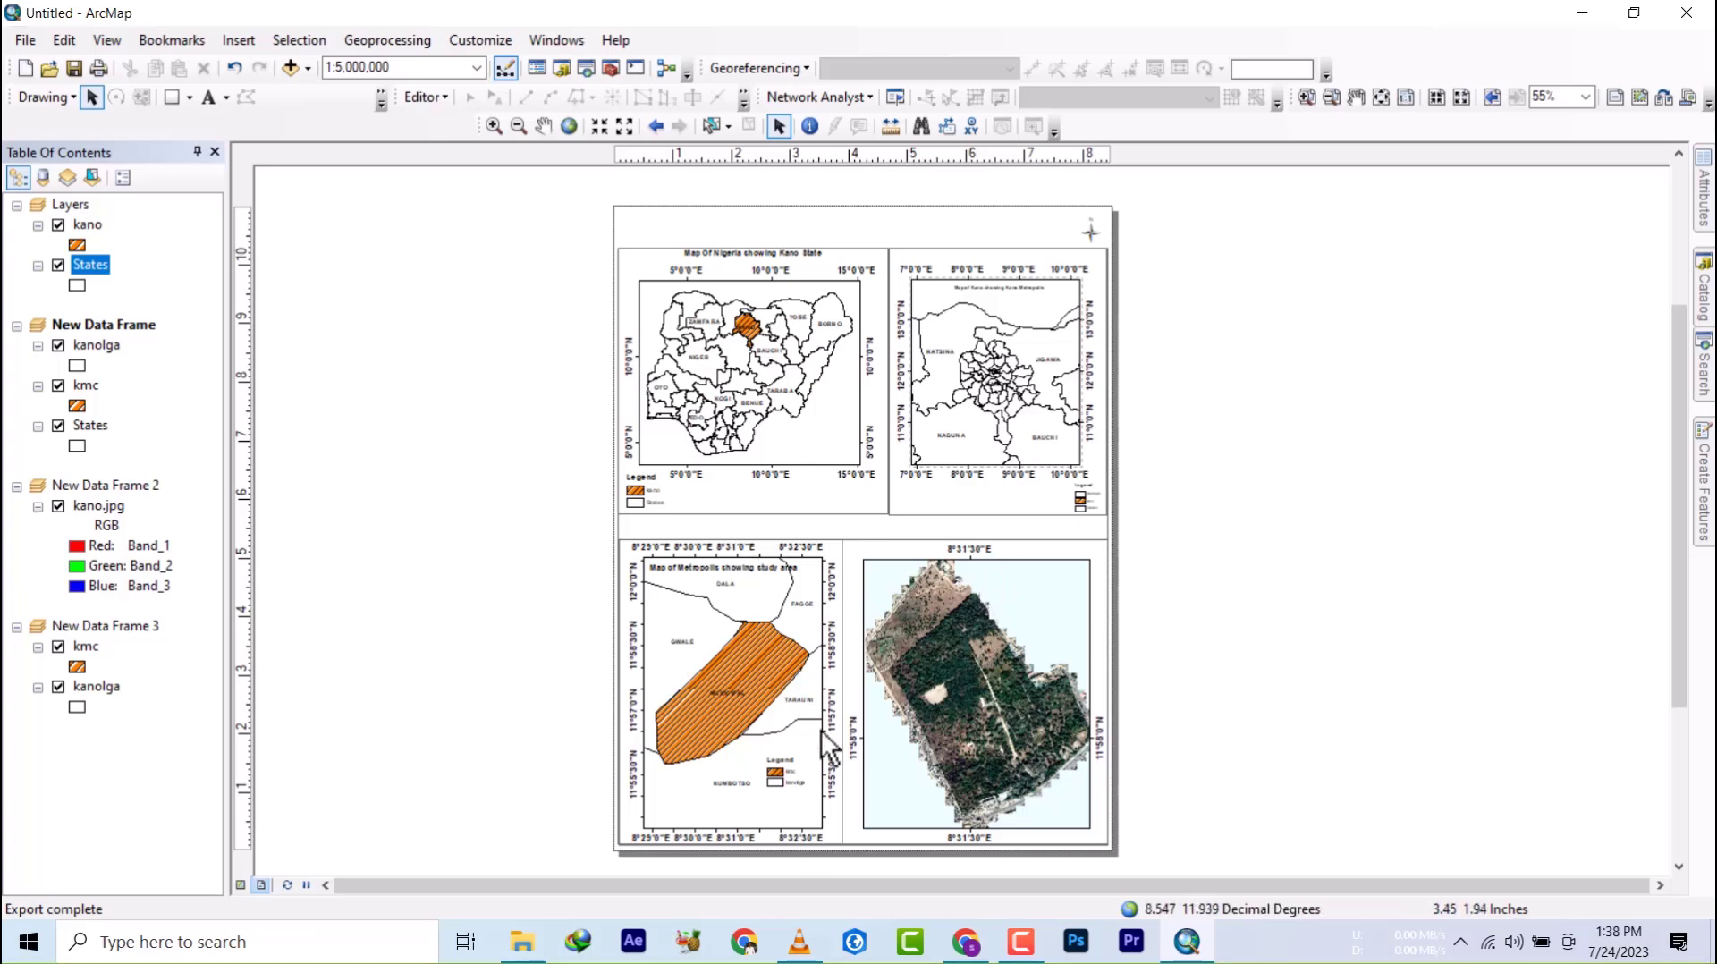
{"action": "left_click_drag", "start_coordinate": [859, 746], "coordinate": [797, 659]}
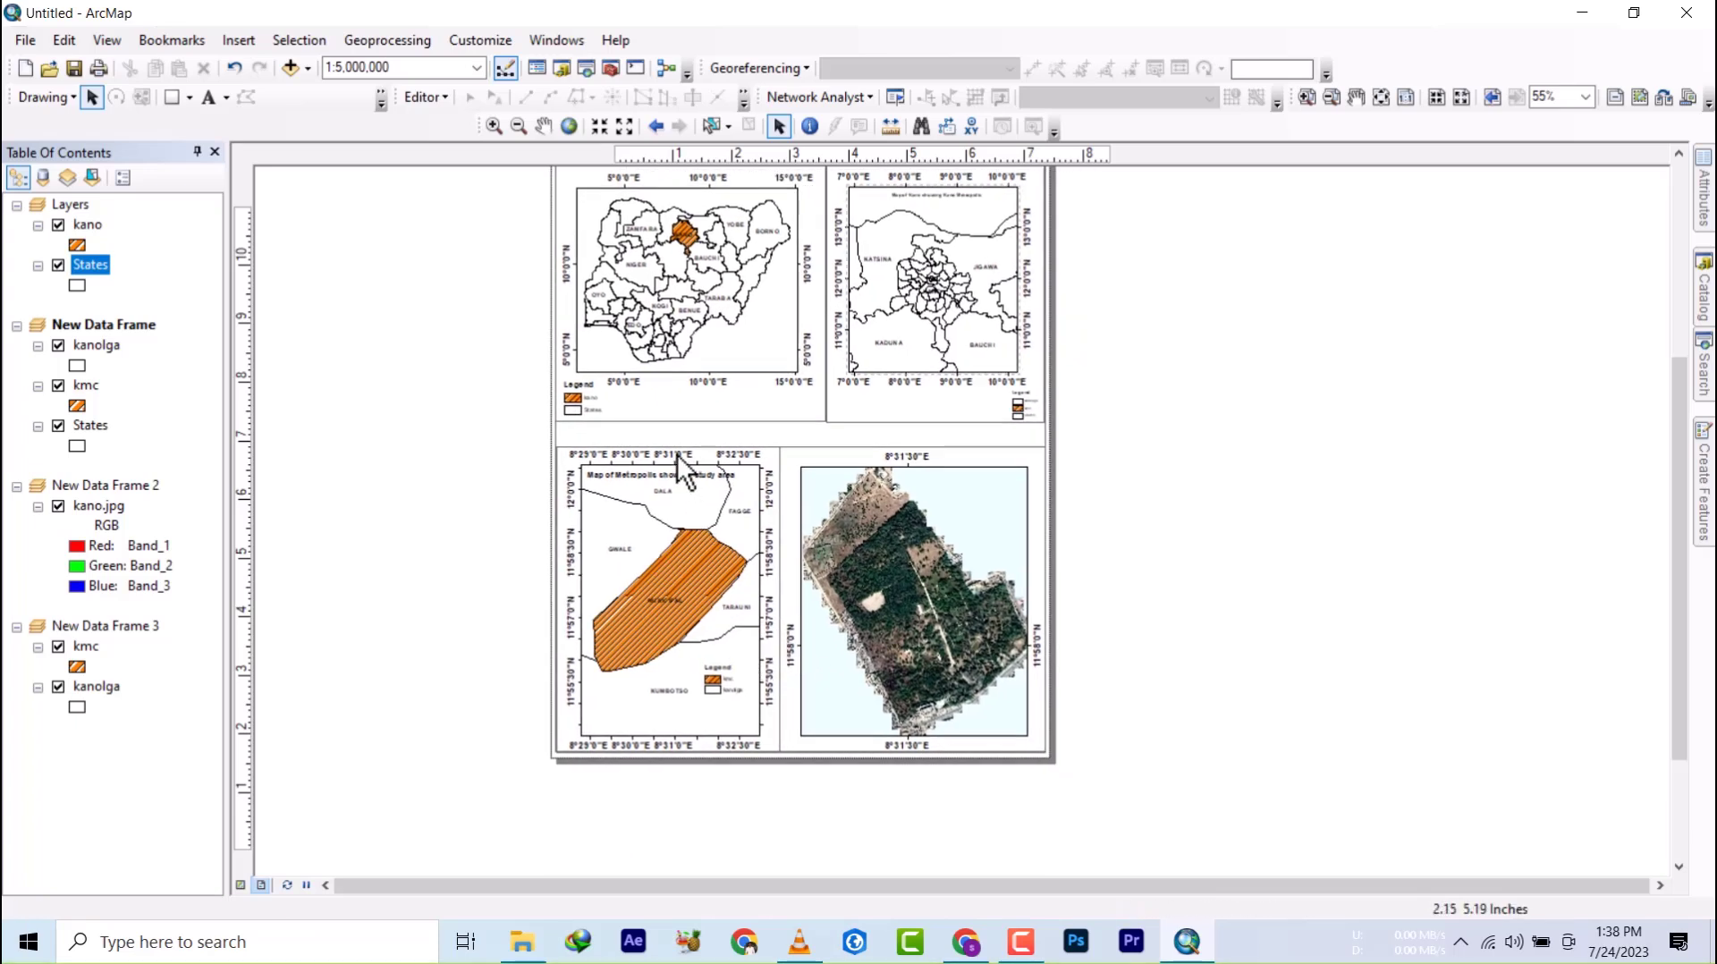